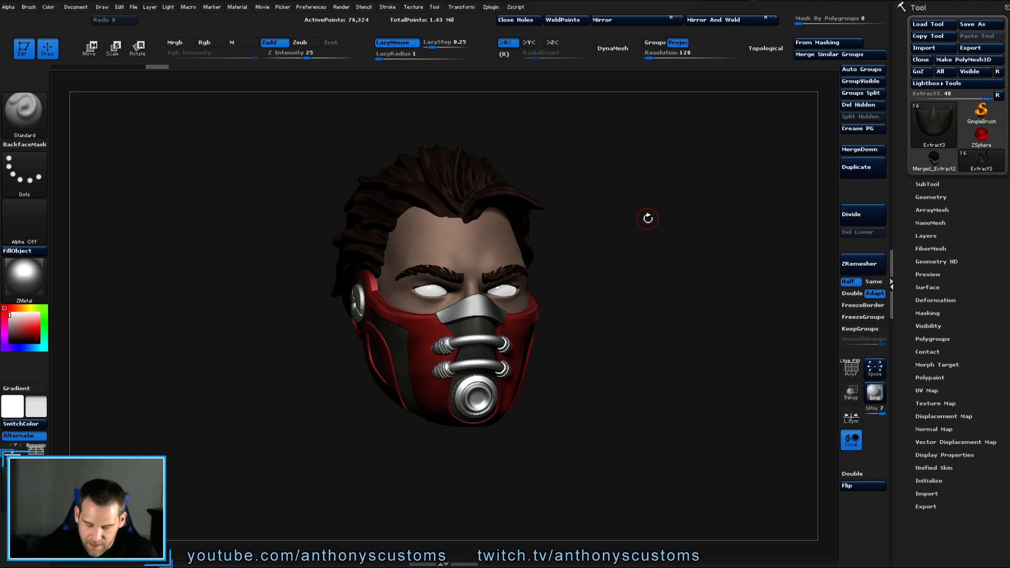
Examine the masked head model from the front and both sides, including the mask's pipes, filter and ear disc.
{"action": "left_click_drag", "start_coordinate": [620, 259], "coordinate": [645, 228]}
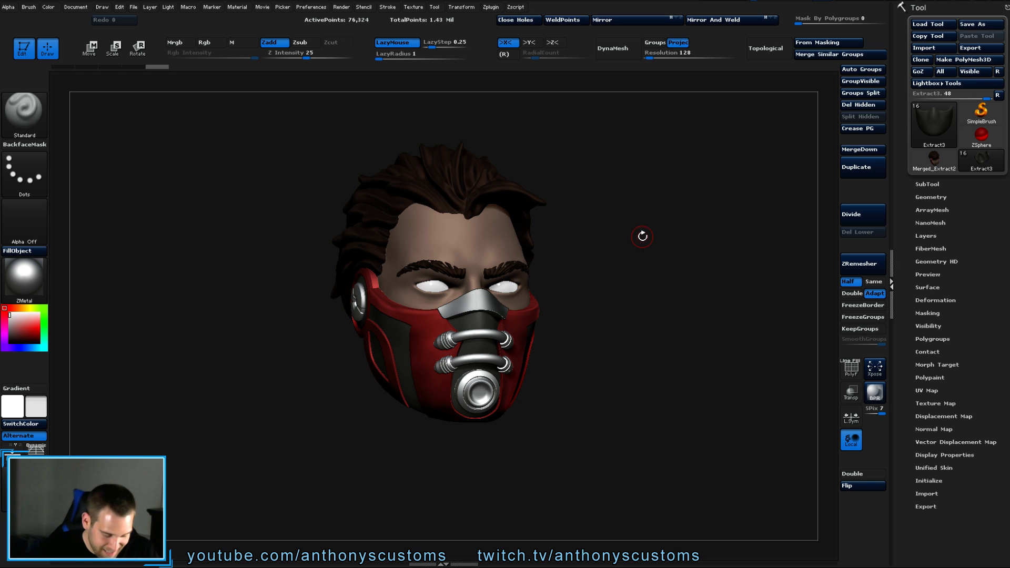
{"action": "left_click_drag", "start_coordinate": [651, 248], "coordinate": [577, 273]}
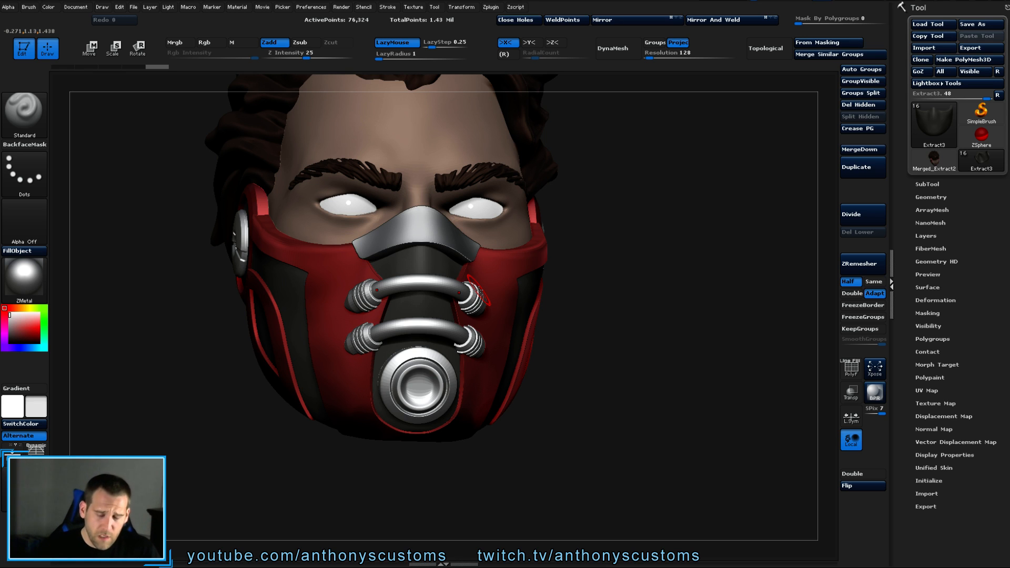
{"action": "left_click_drag", "start_coordinate": [563, 270], "coordinate": [371, 270]}
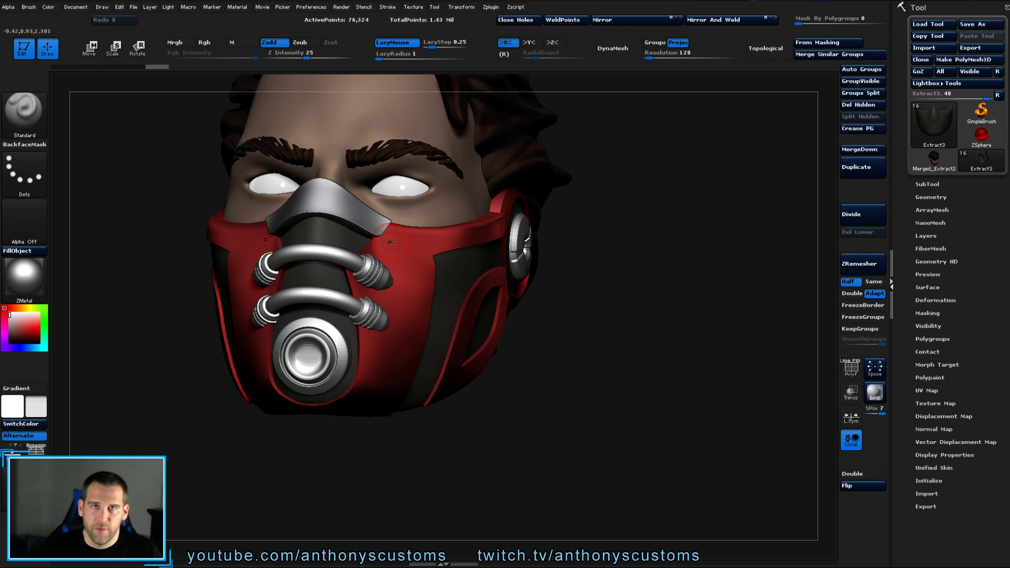
{"action": "left_click_drag", "start_coordinate": [652, 211], "coordinate": [563, 218]}
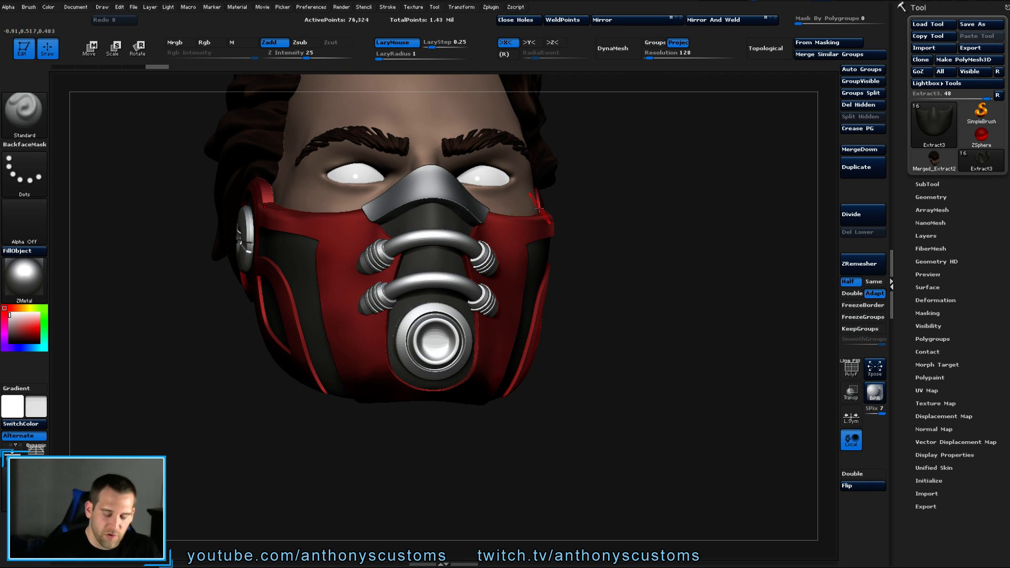
{"action": "left_click_drag", "start_coordinate": [562, 210], "coordinate": [615, 216]}
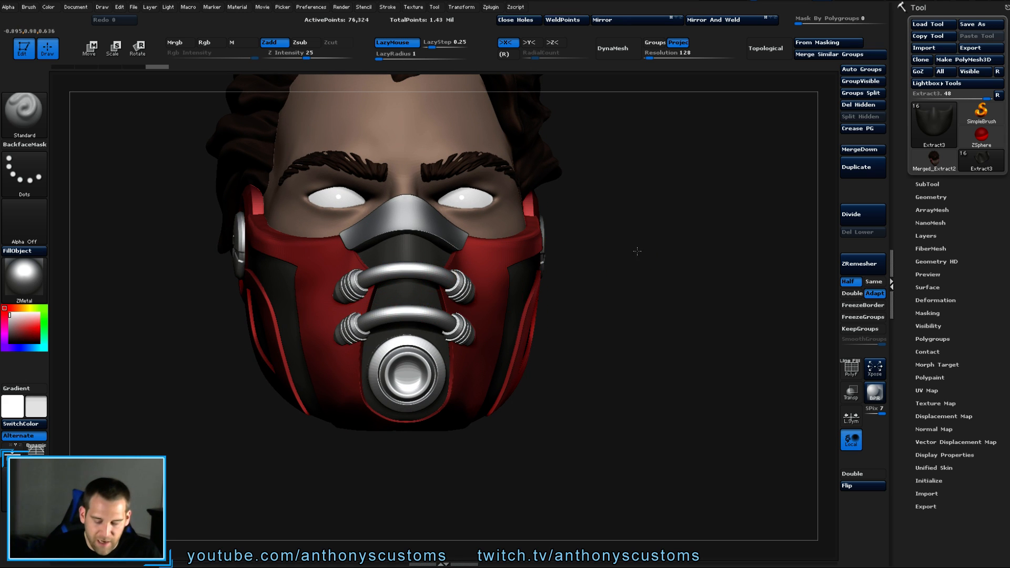
{"action": "mouse_move", "coordinate": [652, 250]}
{"action": "left_mouse_down"}
{"action": "mouse_move", "coordinate": [578, 247]}
{"action": "mouse_move", "coordinate": [636, 239]}
{"action": "mouse_move", "coordinate": [610, 221]}
{"action": "left_mouse_up"}
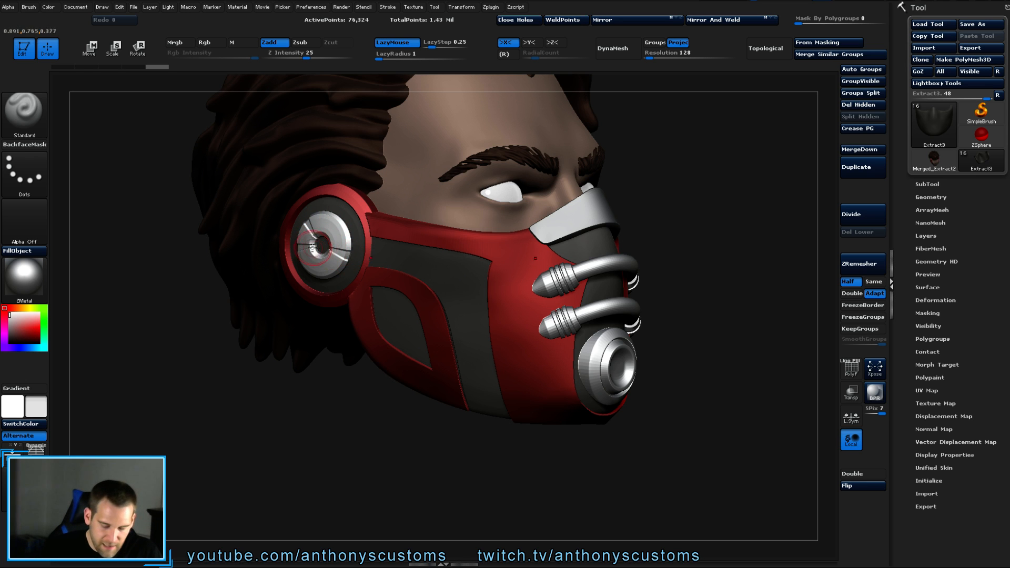
{"action": "left_click_drag", "start_coordinate": [327, 389], "coordinate": [395, 384]}
{"action": "left_click_drag", "start_coordinate": [640, 295], "coordinate": [665, 310]}
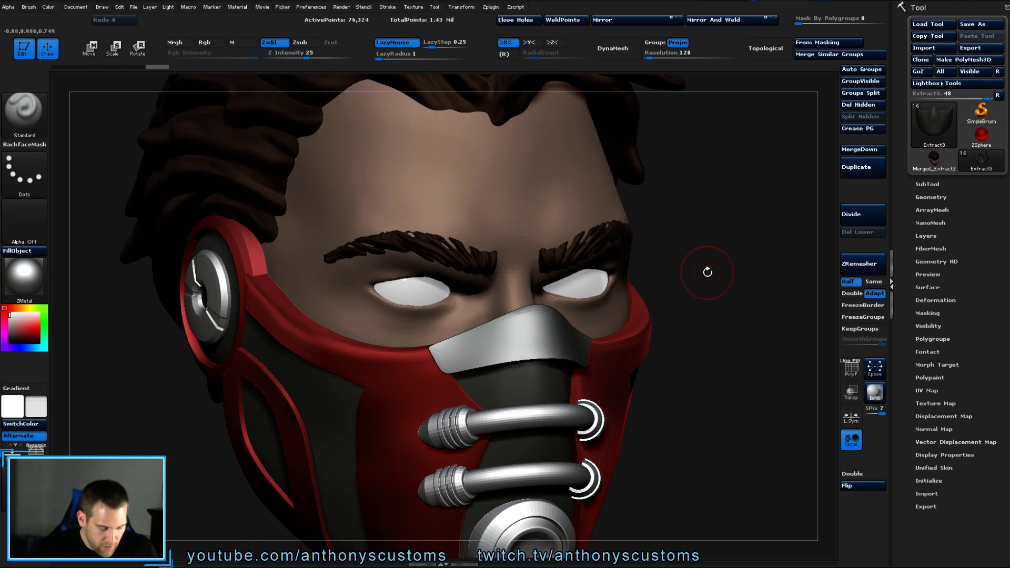
{"action": "left_click_drag", "start_coordinate": [705, 283], "coordinate": [697, 246]}
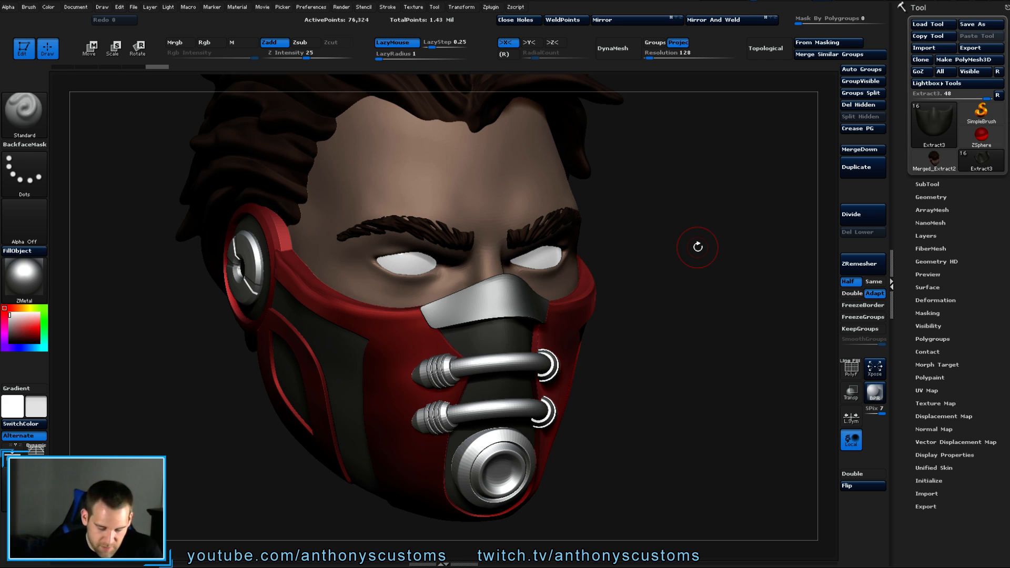
{"action": "left_click_drag", "start_coordinate": [697, 247], "coordinate": [673, 256]}
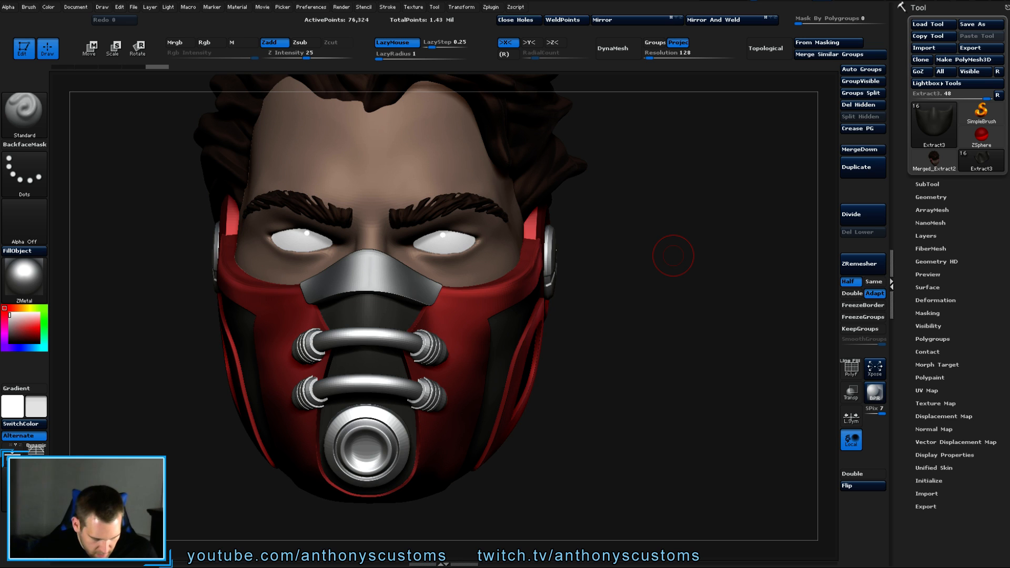
{"action": "left_click_drag", "start_coordinate": [580, 365], "coordinate": [621, 371]}
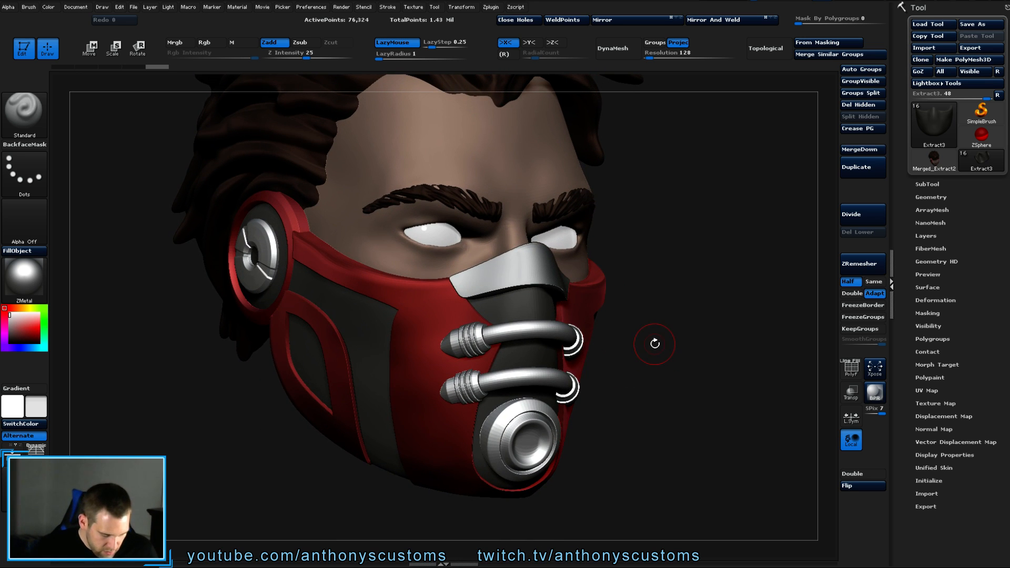
Open the Kunai.ZPR project and inspect the whole weapon from the front and the side.
{"action": "key", "text": "comma"}
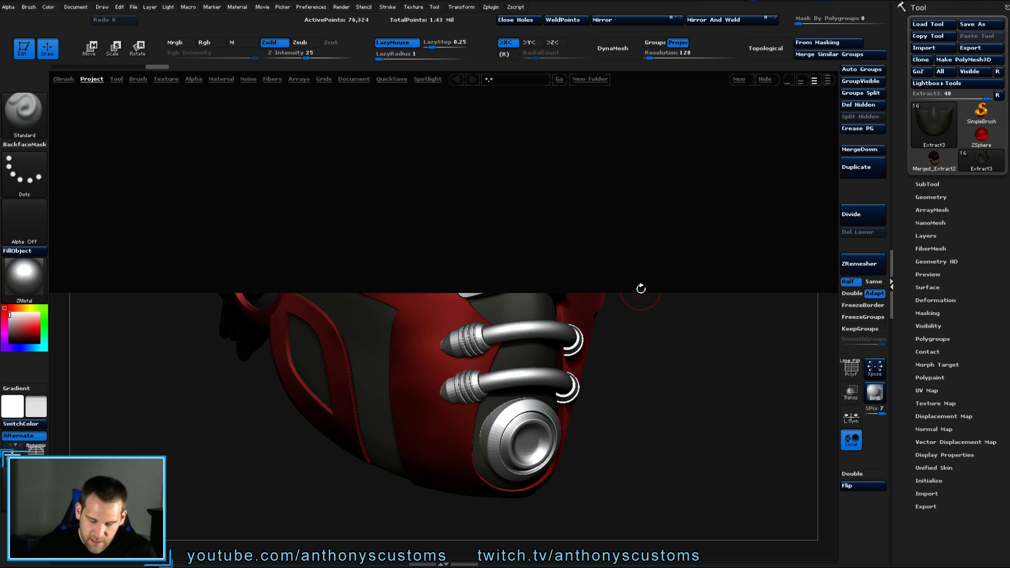
{"action": "left_click_drag", "start_coordinate": [673, 239], "coordinate": [521, 256]}
{"action": "double_click", "coordinate": [402, 182]}
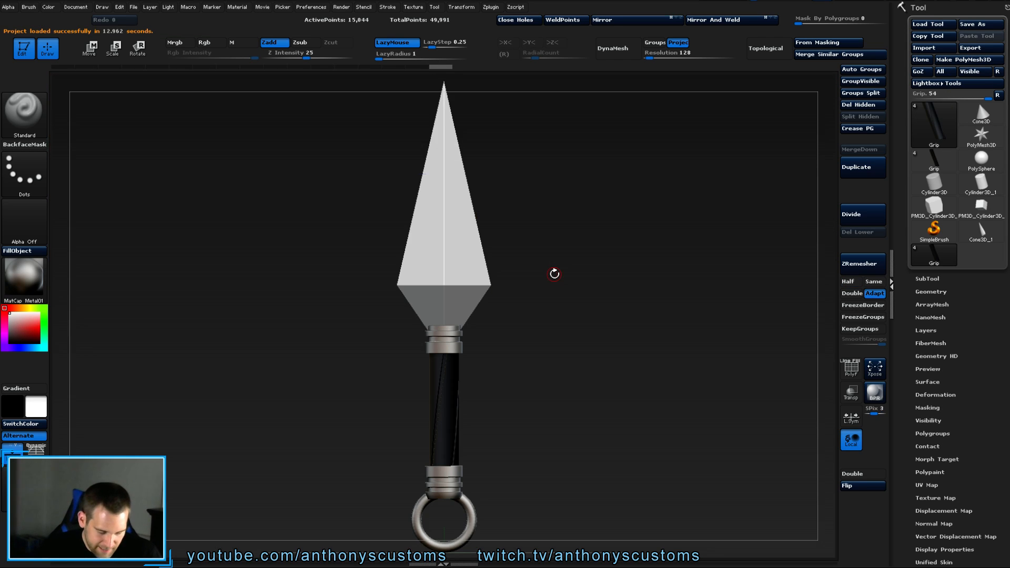
{"action": "left_click_drag", "start_coordinate": [524, 335], "coordinate": [492, 335]}
{"action": "left_click_drag", "start_coordinate": [594, 343], "coordinate": [566, 288], "text": "alt"}
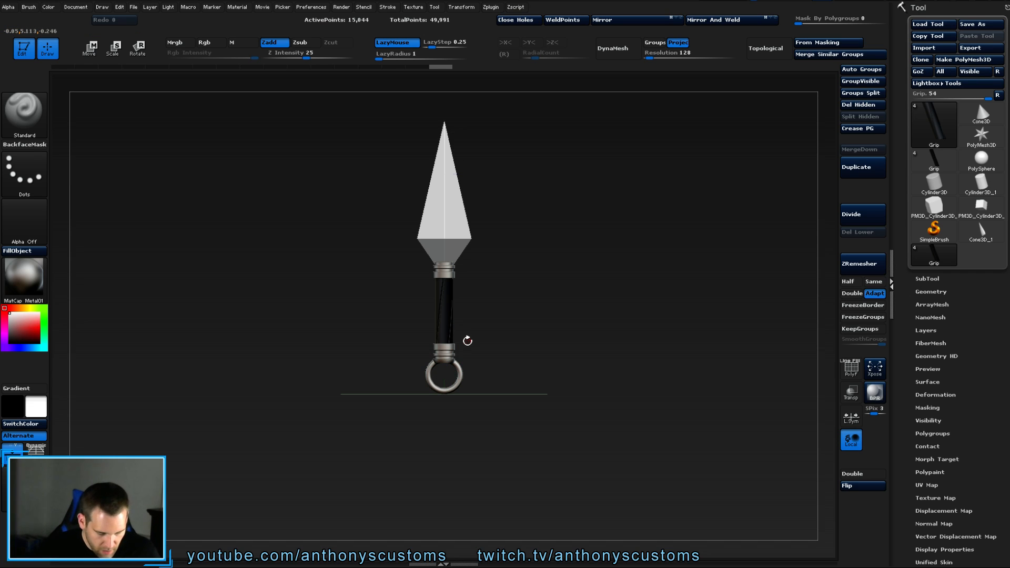
{"action": "left_click_drag", "start_coordinate": [511, 270], "coordinate": [620, 210]}
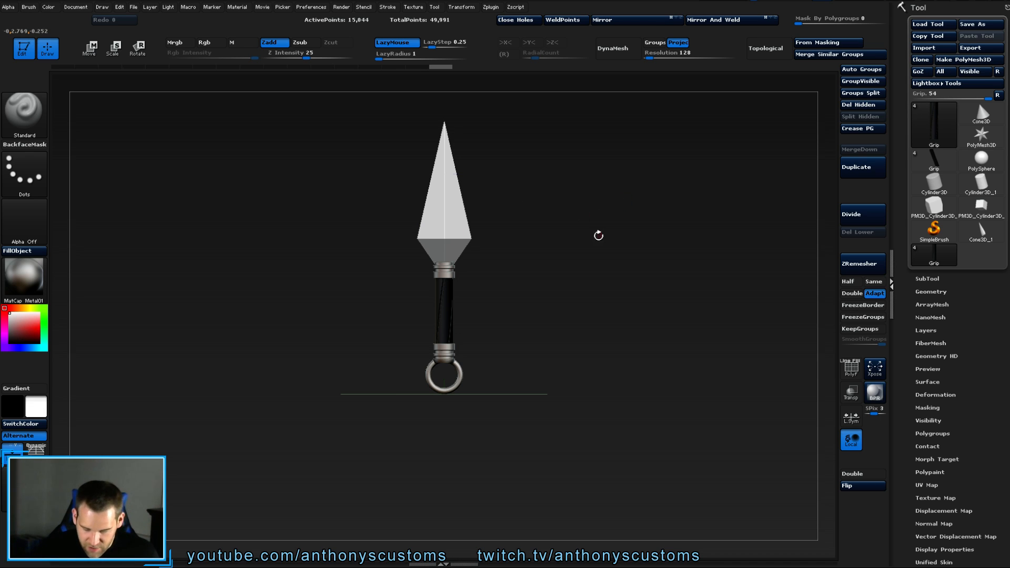
{"action": "left_click_drag", "start_coordinate": [599, 228], "coordinate": [528, 221]}
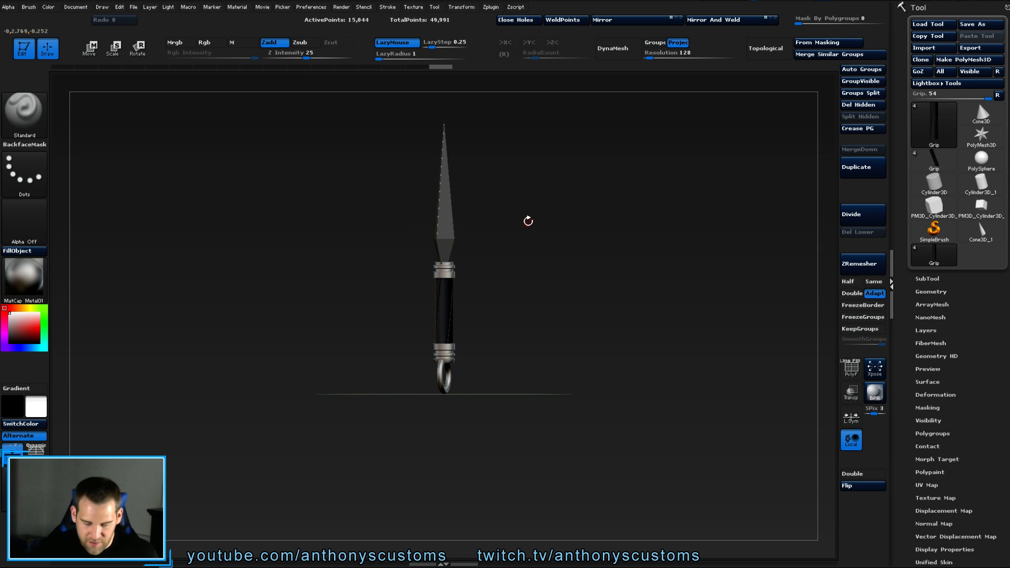
Open the Sword.ZPR project and inspect the sword's blade, guard and handle up close and as a whole.
{"action": "key", "text": "comma"}
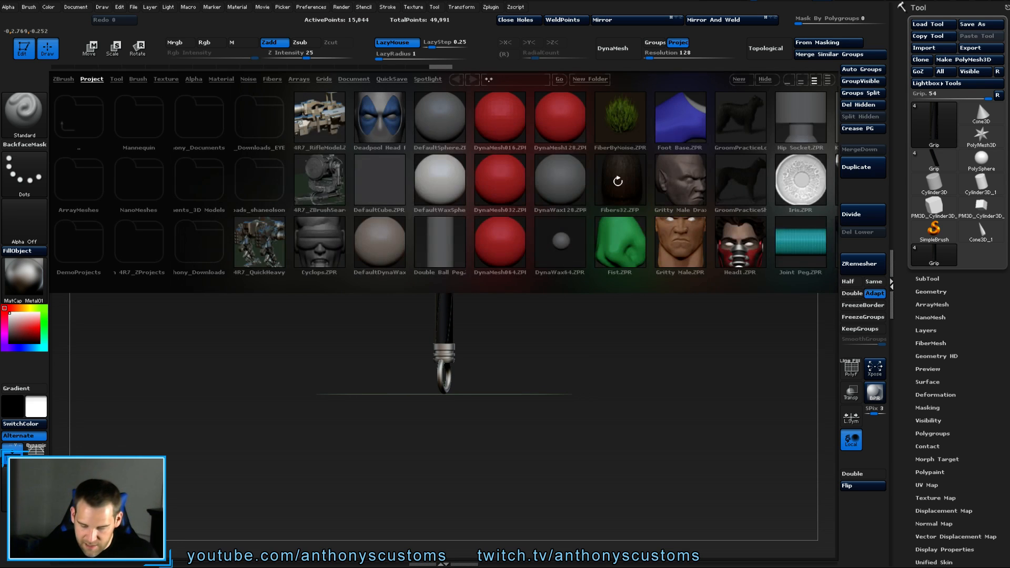
{"action": "left_click_drag", "start_coordinate": [542, 231], "coordinate": [494, 228]}
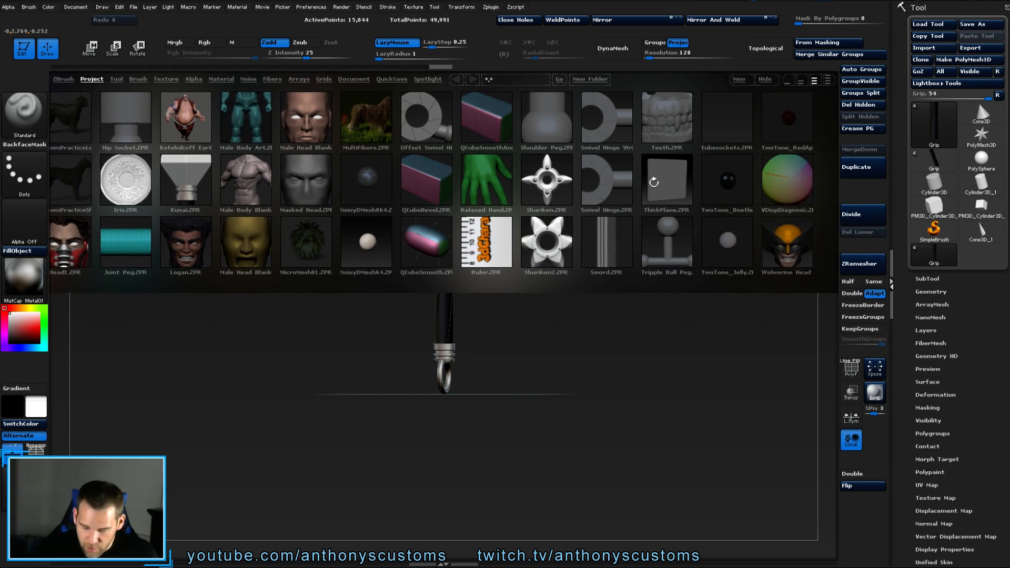
{"action": "double_click", "coordinate": [609, 241]}
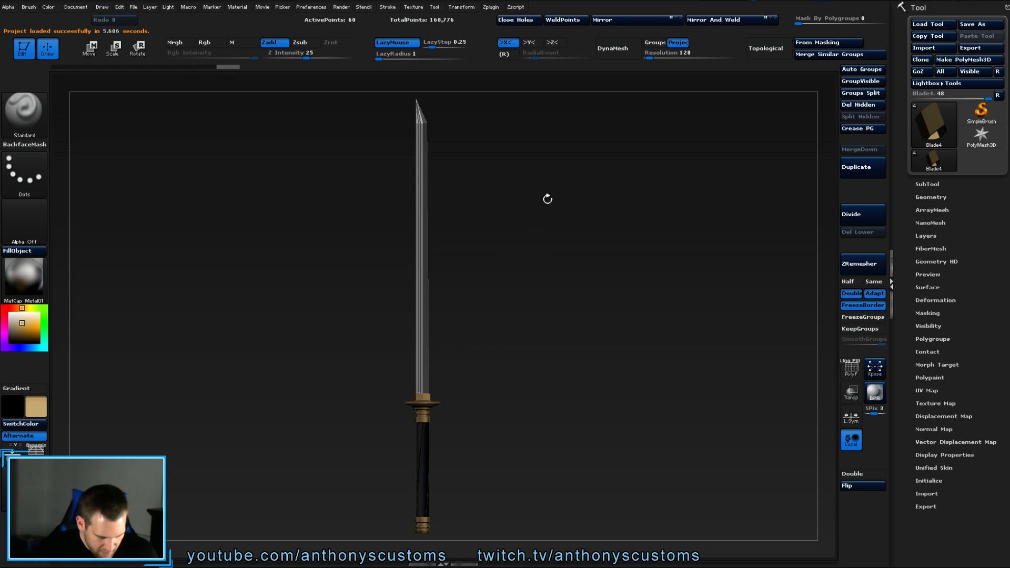
{"action": "left_click_drag", "start_coordinate": [563, 346], "coordinate": [552, 318], "text": "alt"}
{"action": "left_click_drag", "start_coordinate": [536, 388], "coordinate": [541, 362], "text": "alt"}
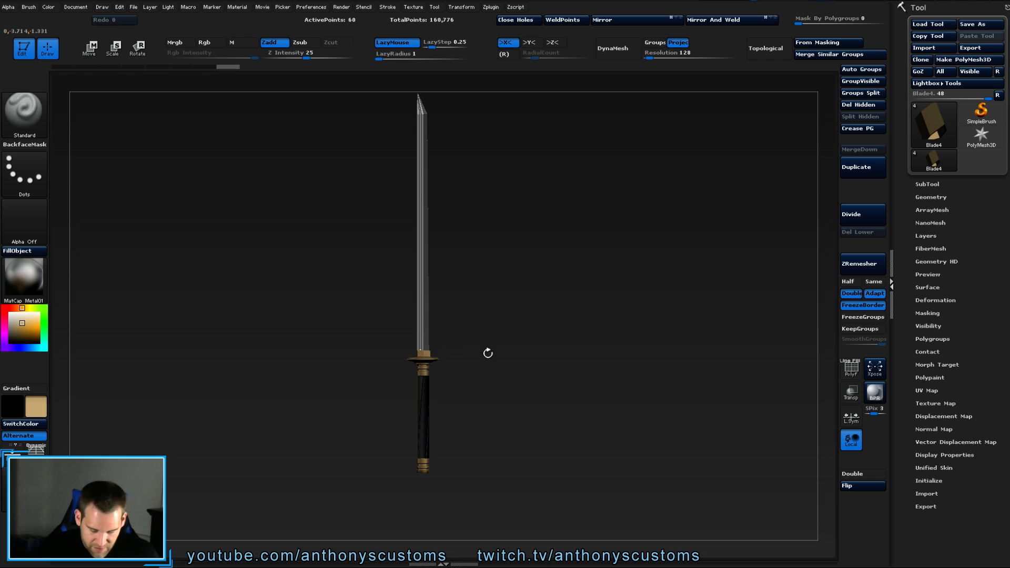
{"action": "left_click_drag", "start_coordinate": [487, 353], "coordinate": [419, 327], "text": "alt"}
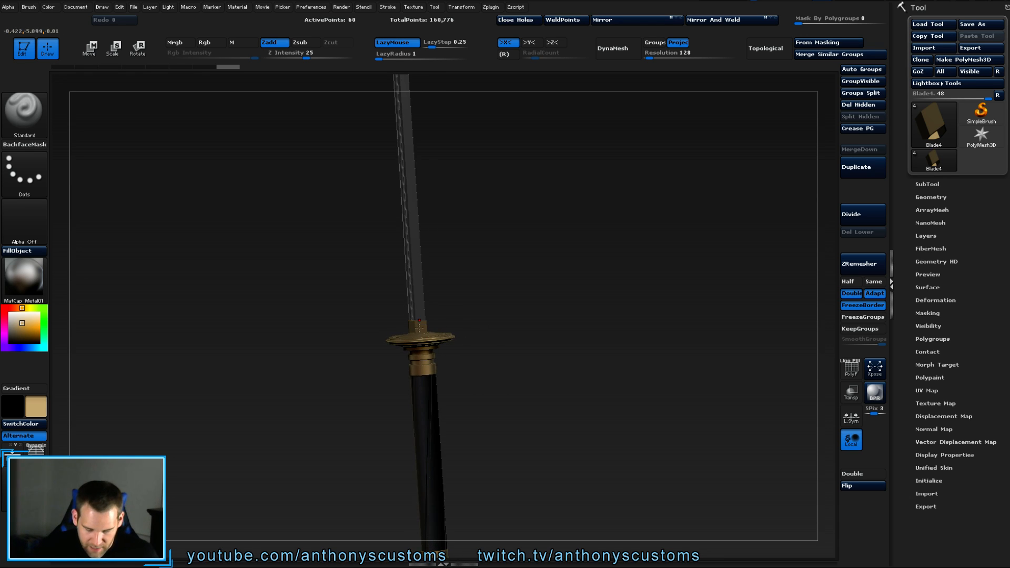
{"action": "left_click_drag", "start_coordinate": [491, 317], "coordinate": [505, 348]}
{"action": "mouse_move", "coordinate": [499, 264]}
{"action": "left_mouse_down", "text": "shift"}
{"action": "mouse_move", "coordinate": [527, 325]}
{"action": "mouse_move", "coordinate": [507, 338]}
{"action": "mouse_move", "coordinate": [470, 329]}
{"action": "mouse_move", "coordinate": [481, 296]}
{"action": "mouse_move", "coordinate": [487, 318]}
{"action": "left_mouse_up", "text": "shift"}
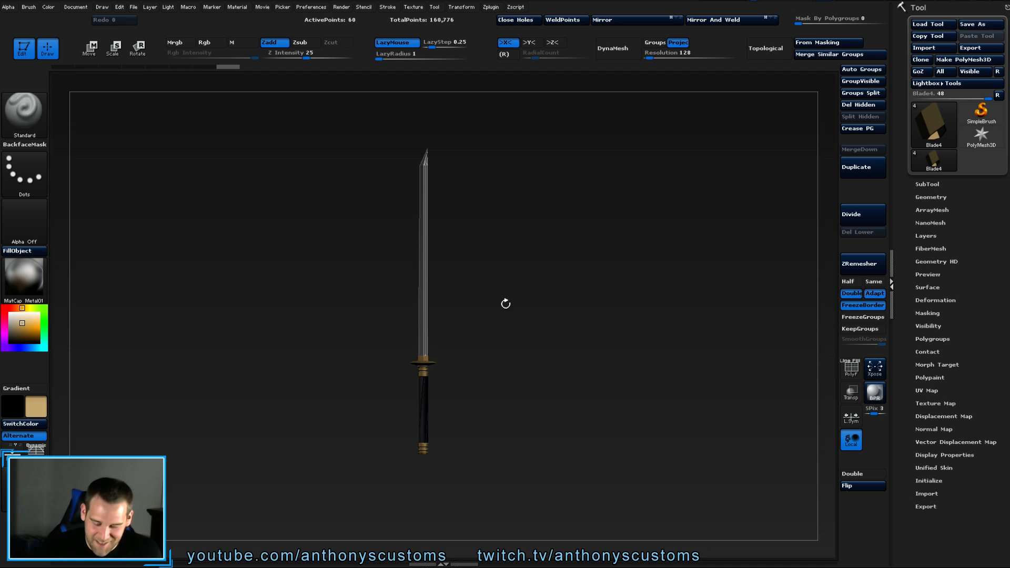
{"action": "mouse_move", "coordinate": [489, 292]}
{"action": "left_mouse_down"}
{"action": "mouse_move", "coordinate": [494, 305]}
{"action": "mouse_move", "coordinate": [539, 294]}
{"action": "mouse_move", "coordinate": [555, 309]}
{"action": "left_mouse_up"}
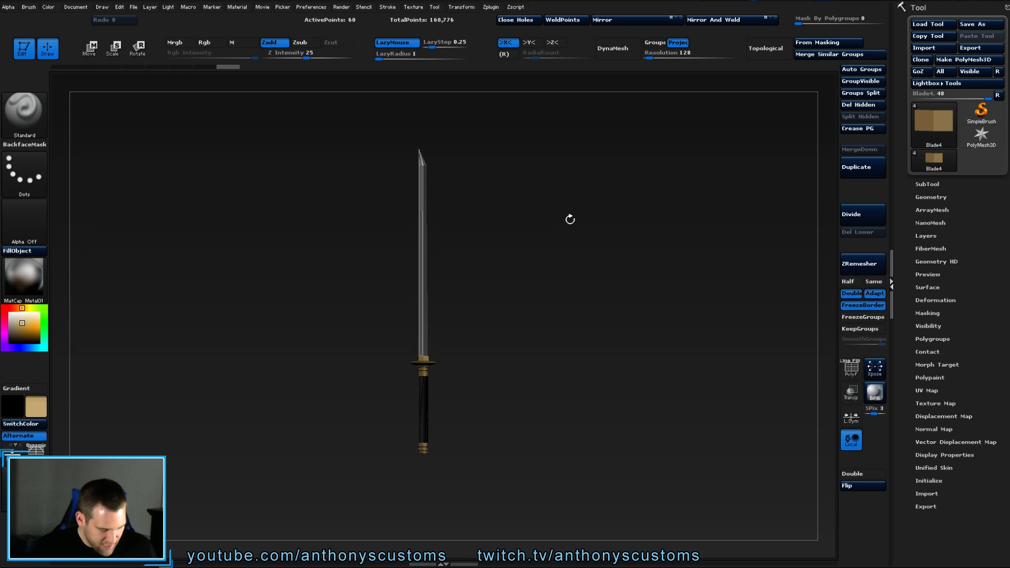
{"action": "left_click_drag", "start_coordinate": [558, 274], "coordinate": [582, 277]}
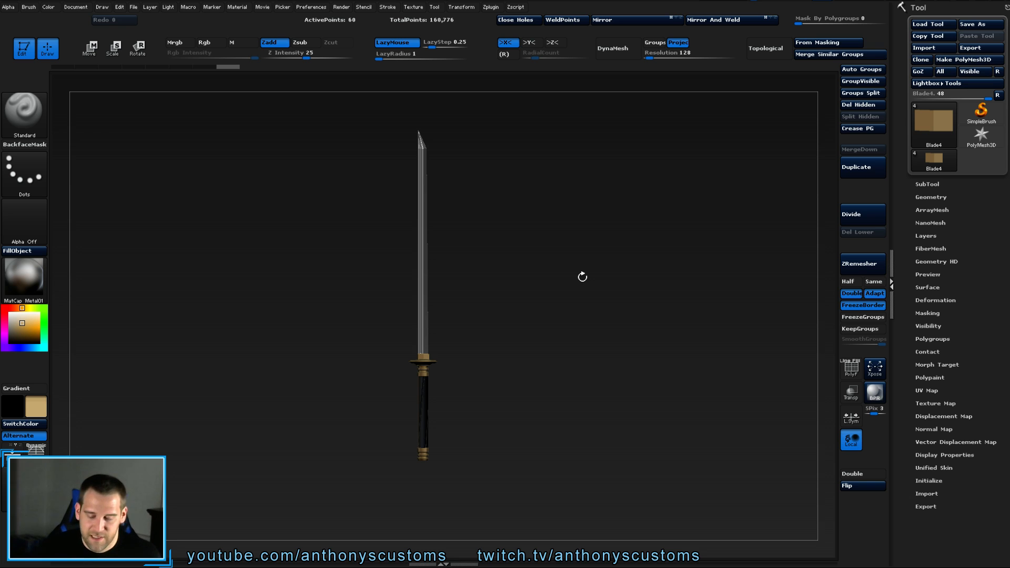
Open the Relaxed Hand.ZPR project and view the back of the hand.
{"action": "key", "text": "comma"}
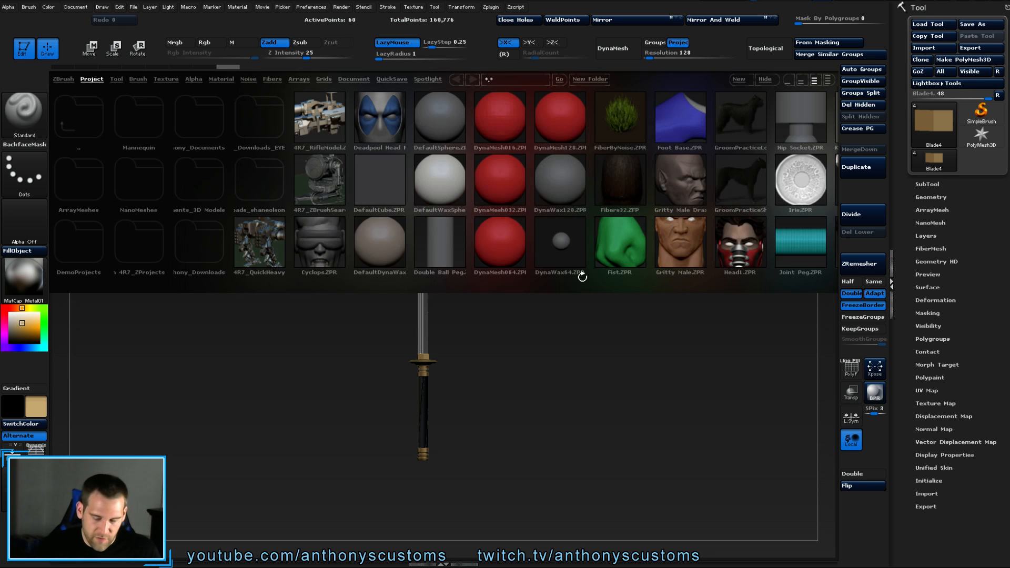
{"action": "left_click_drag", "start_coordinate": [678, 216], "coordinate": [507, 235]}
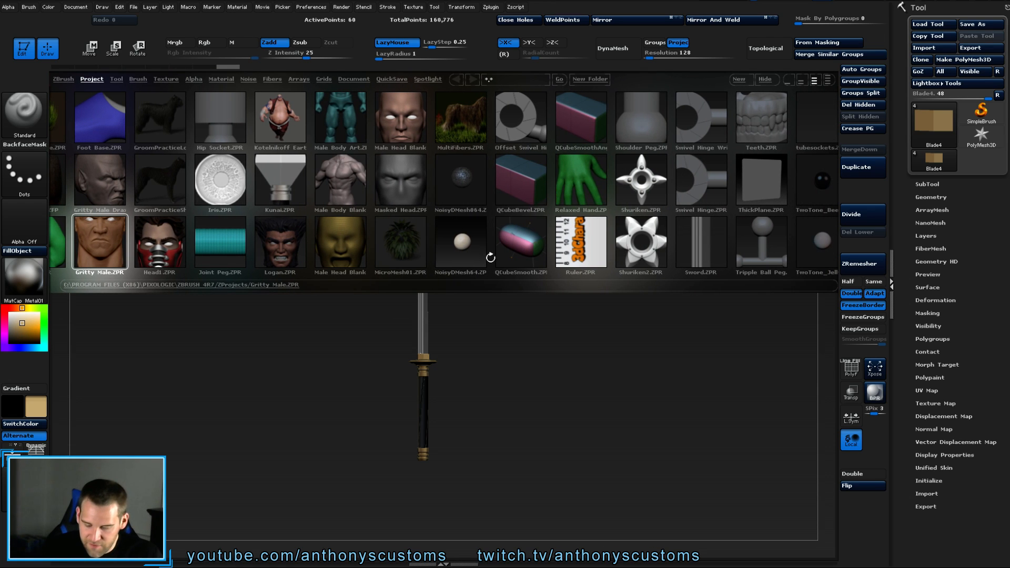
{"action": "left_click", "coordinate": [563, 217]}
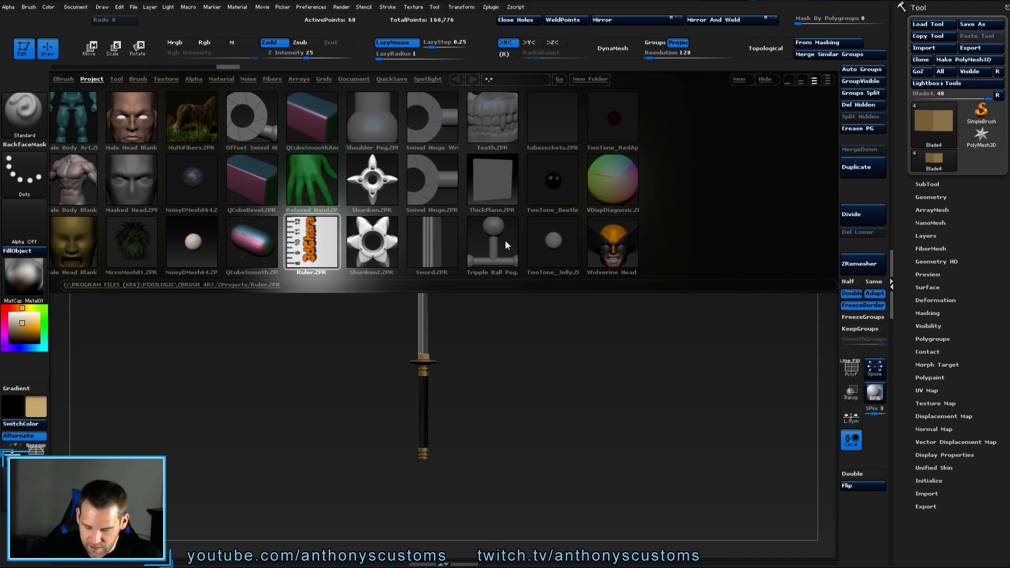
{"action": "left_click_drag", "start_coordinate": [558, 235], "coordinate": [592, 206]}
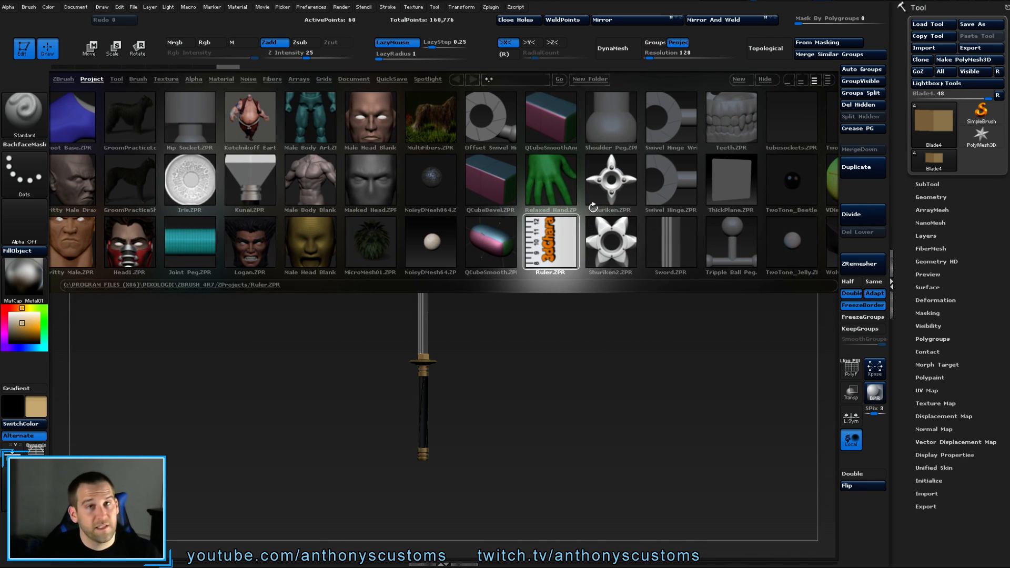
{"action": "left_click_drag", "start_coordinate": [529, 243], "coordinate": [559, 232]}
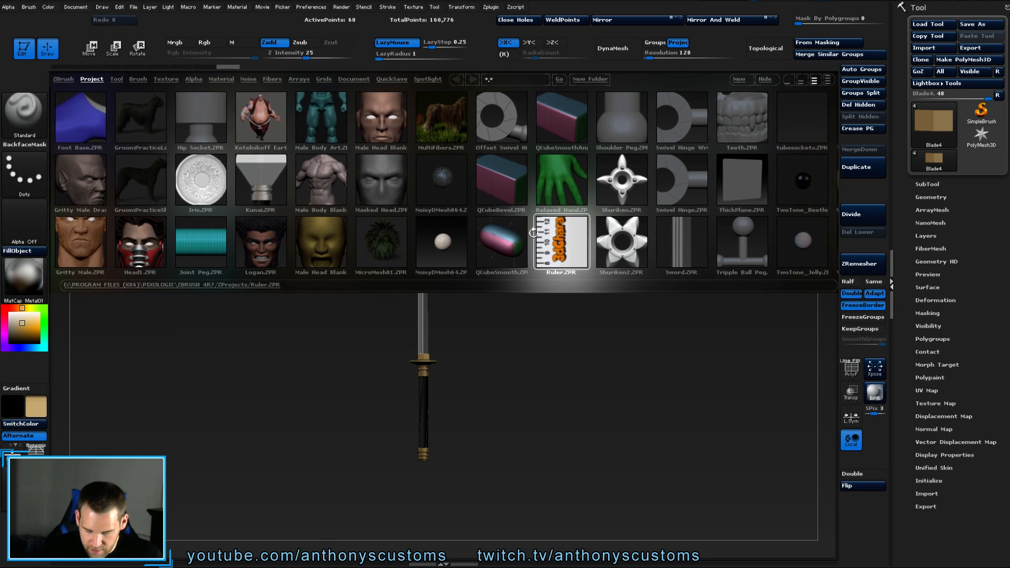
{"action": "double_click", "coordinate": [558, 179]}
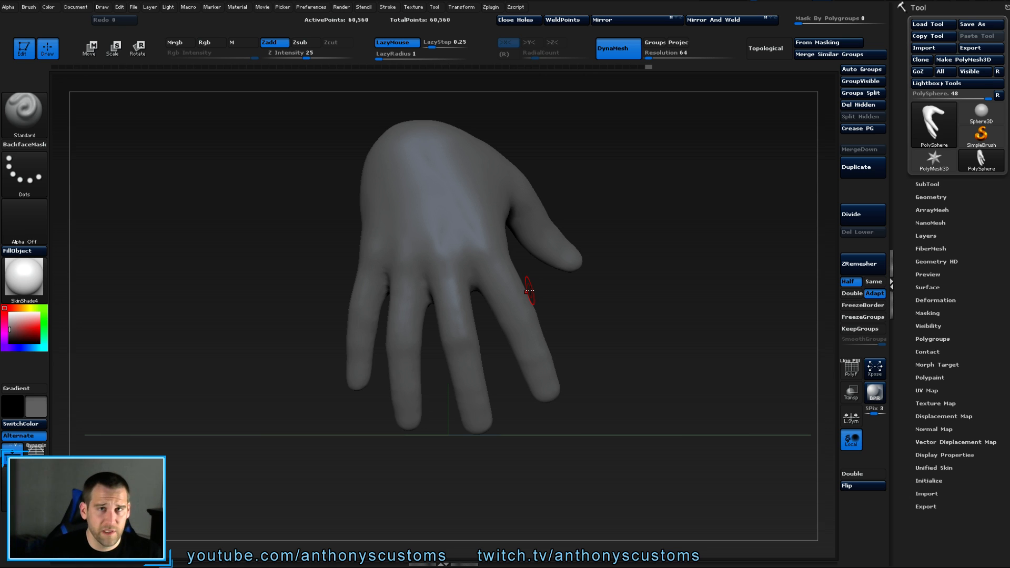
{"action": "left_click_drag", "start_coordinate": [528, 291], "coordinate": [547, 230]}
{"action": "left_click_drag", "start_coordinate": [642, 205], "coordinate": [642, 210], "text": "shift"}
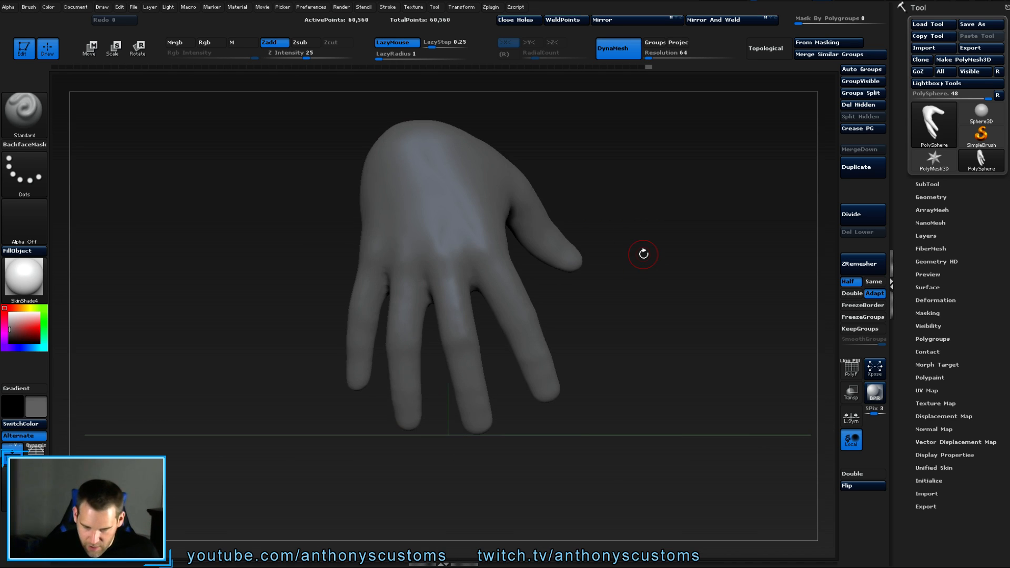
{"action": "left_click_drag", "start_coordinate": [643, 244], "coordinate": [681, 265]}
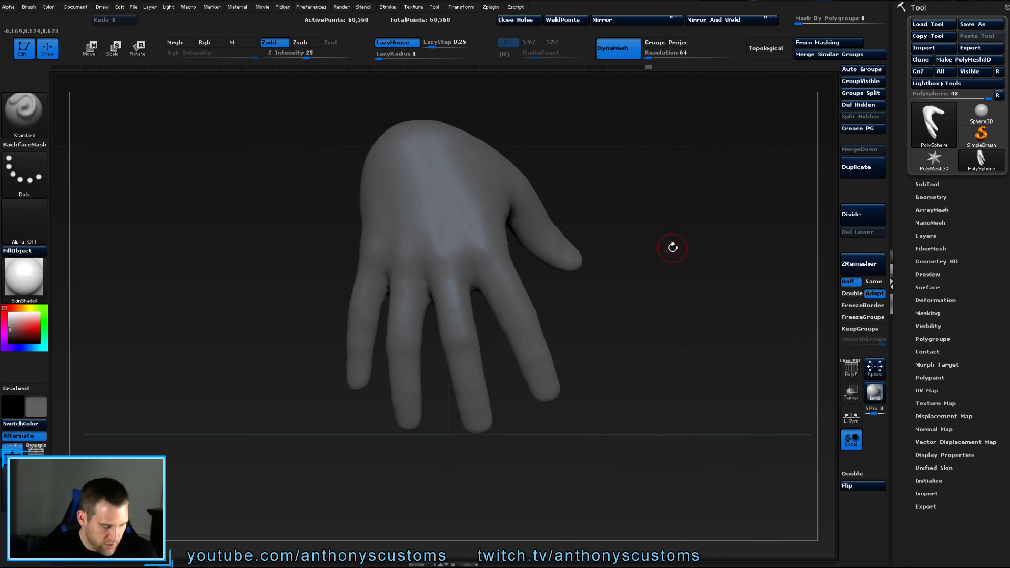
Give the hand the MatCap Gray material and a skin-tone color of red 202, green 170, blue 144, with the SubTool list expanded.
{"action": "left_click", "coordinate": [21, 277]}
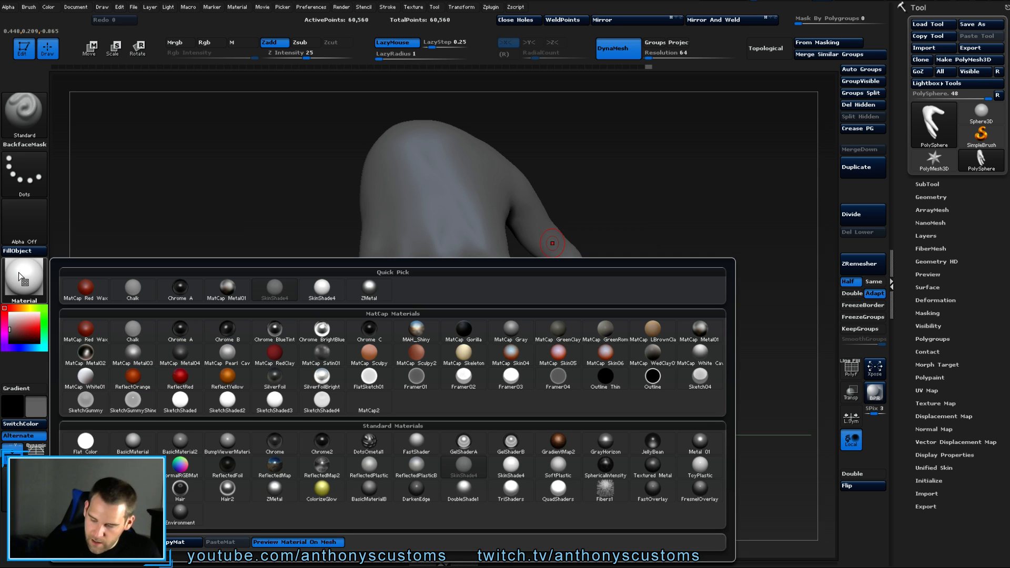
{"action": "left_click", "coordinate": [522, 330]}
{"action": "left_click", "coordinate": [929, 184]}
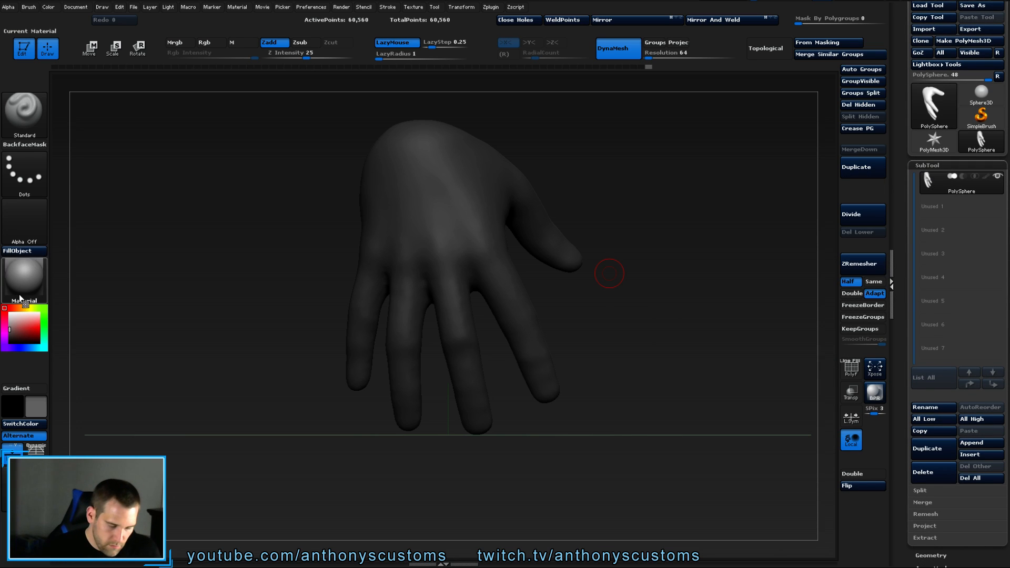
{"action": "left_click", "coordinate": [10, 319]}
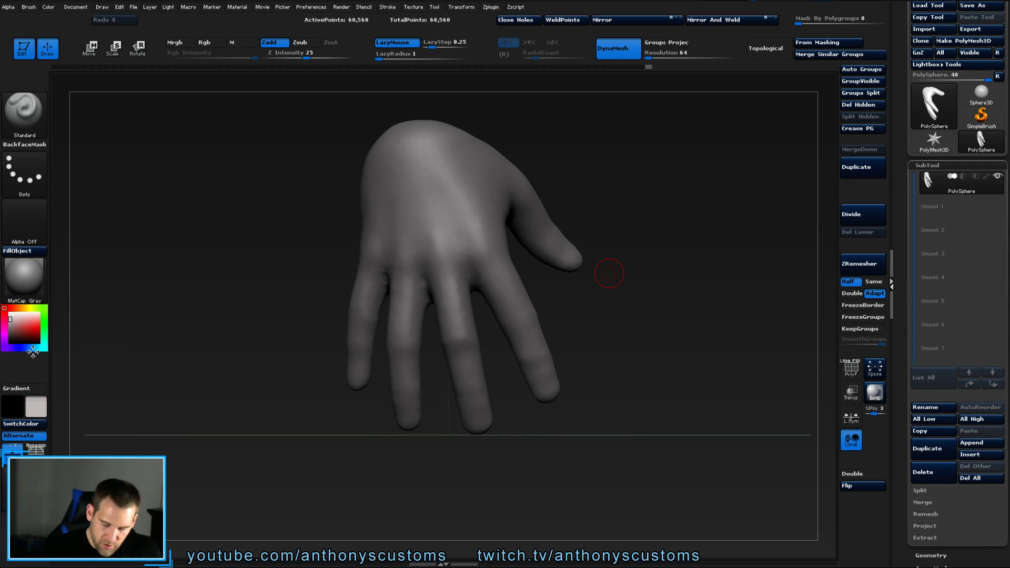
{"action": "left_click", "coordinate": [18, 308]}
{"action": "left_click", "coordinate": [21, 321]}
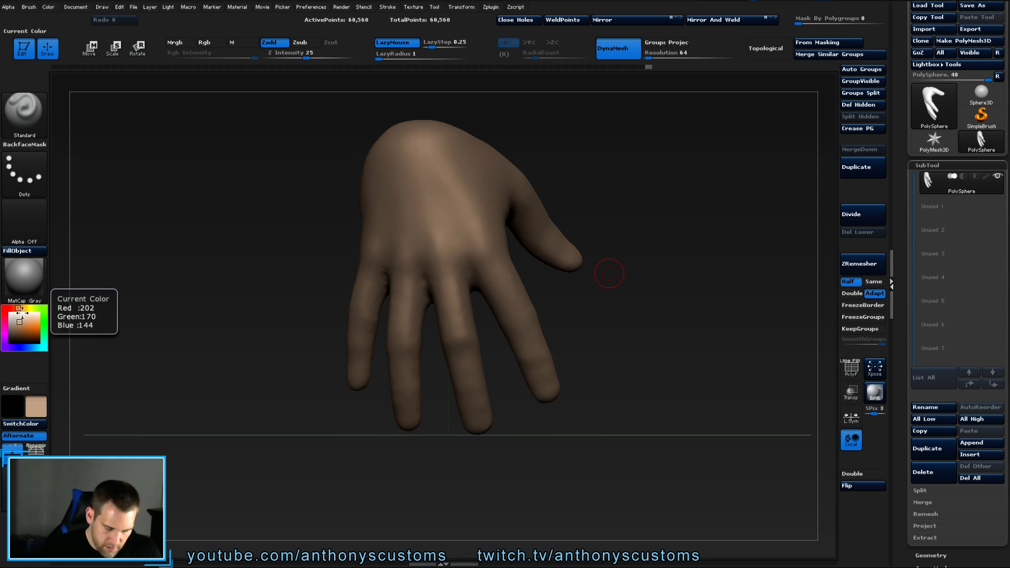
Set the color to red 192, green 135, blue 111, enable Mrgb, and fill the hand with the color and material.
{"action": "left_click", "coordinate": [14, 308]}
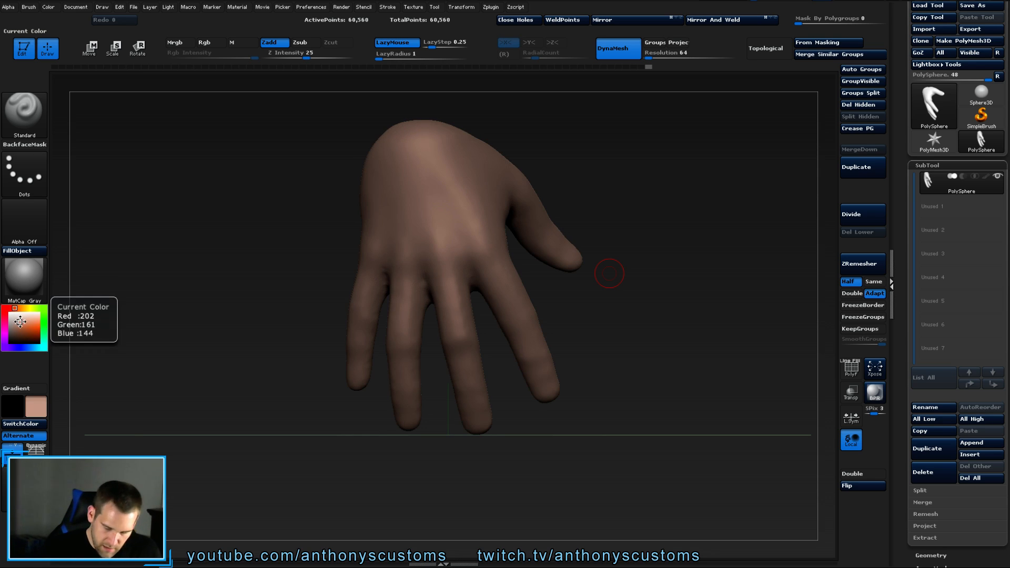
{"action": "left_click", "coordinate": [21, 324]}
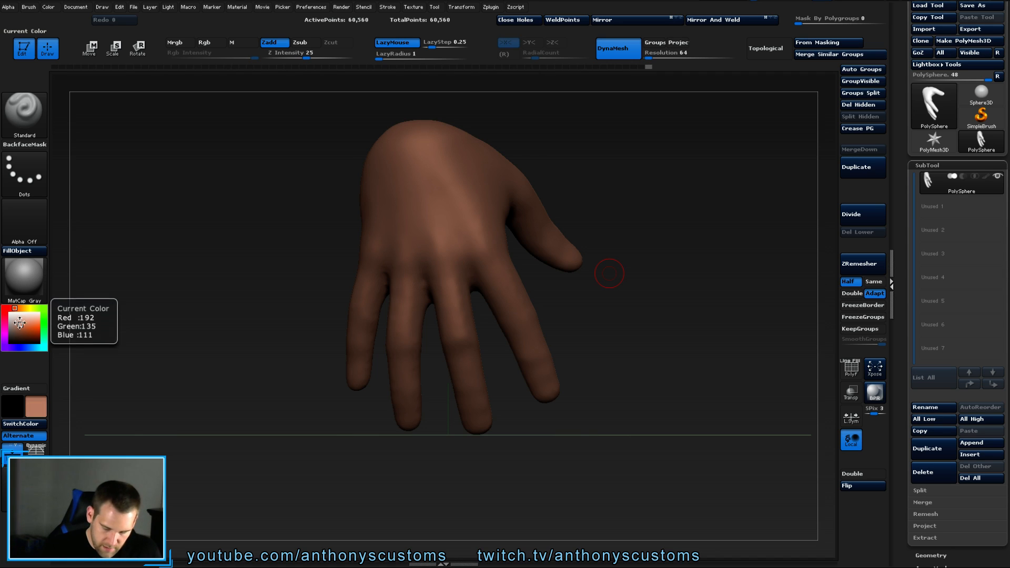
{"action": "left_click", "coordinate": [176, 44]}
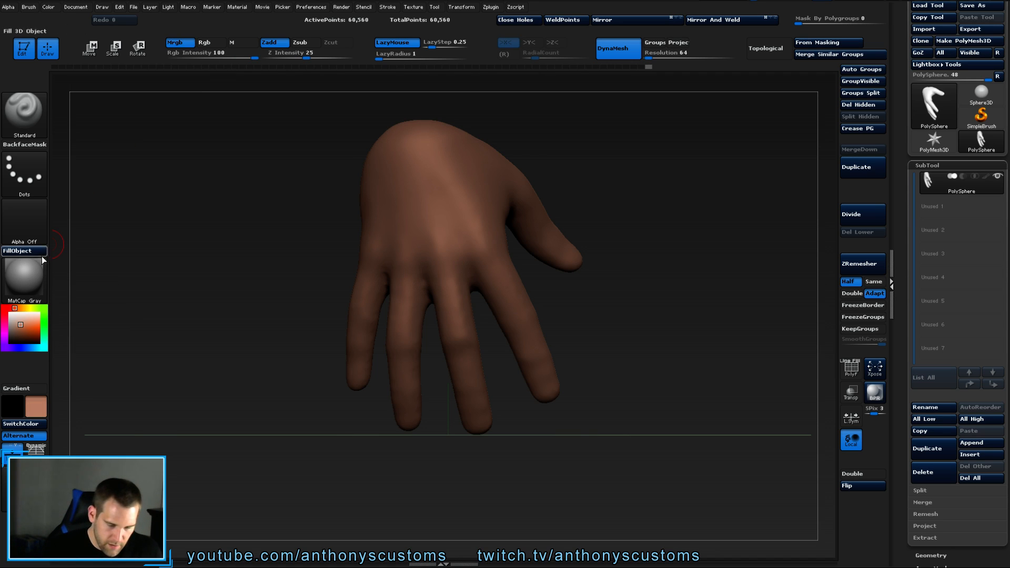
{"action": "left_click", "coordinate": [24, 252]}
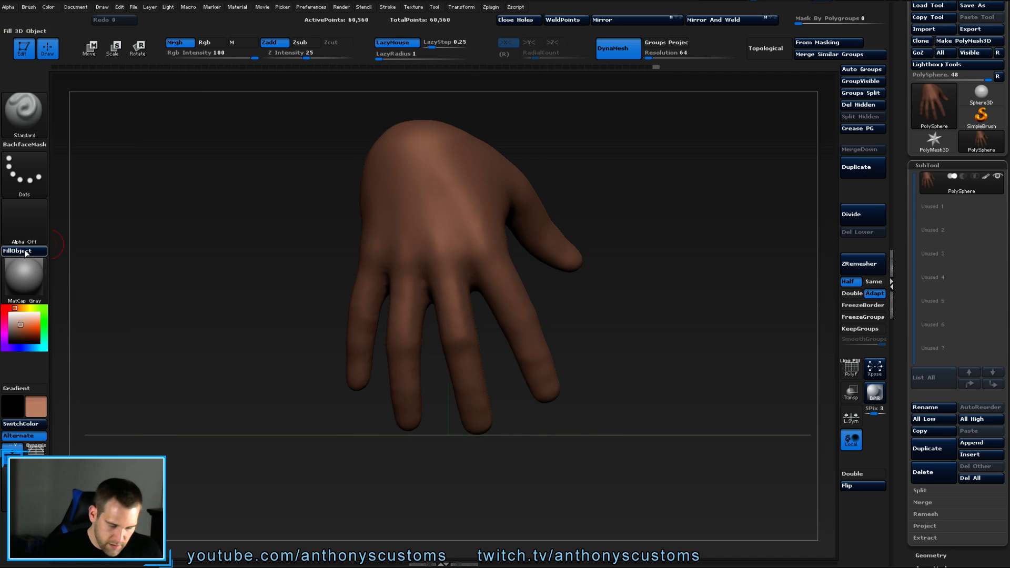
Lighten the skin color to a warm peach tone and refill the whole hand with it.
{"action": "left_click", "coordinate": [19, 321]}
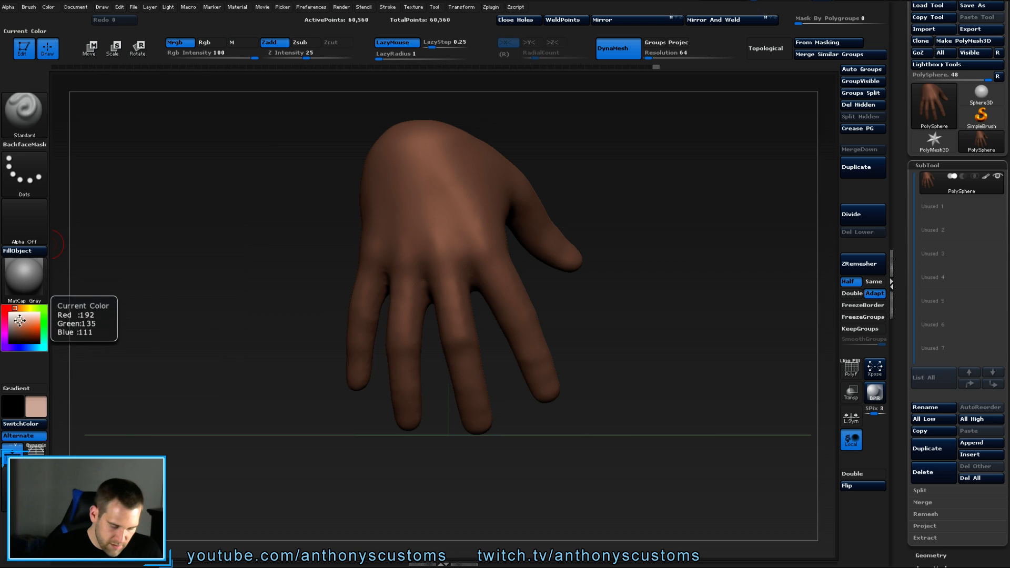
{"action": "left_click", "coordinate": [22, 252]}
{"action": "left_click", "coordinate": [23, 320]}
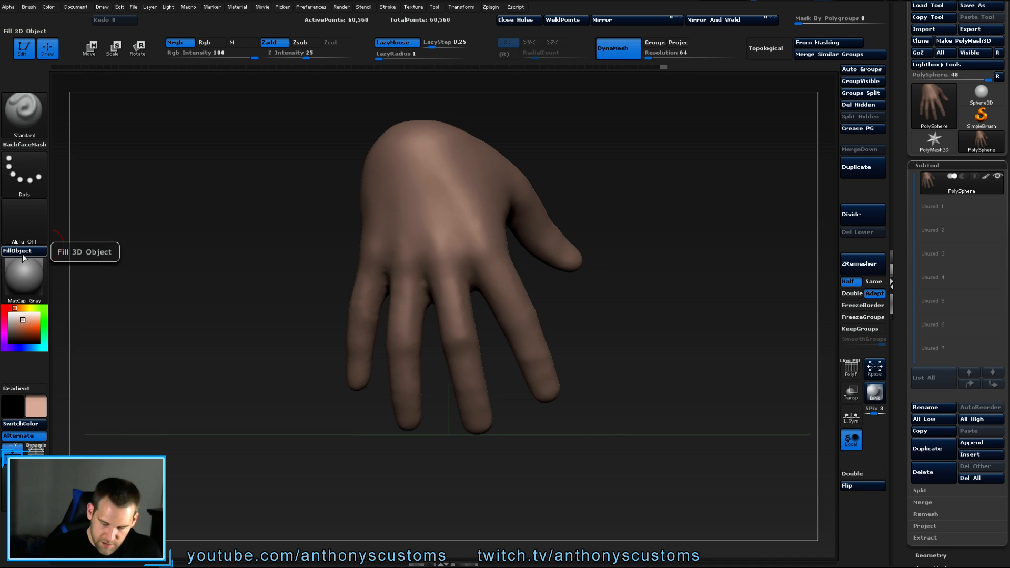
{"action": "left_click", "coordinate": [25, 320]}
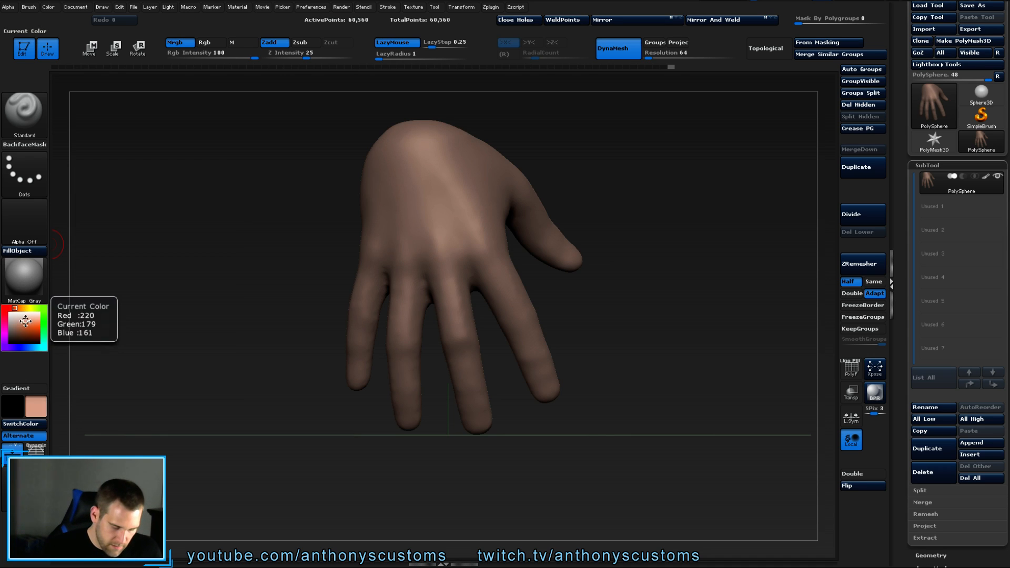
{"action": "left_click", "coordinate": [21, 251]}
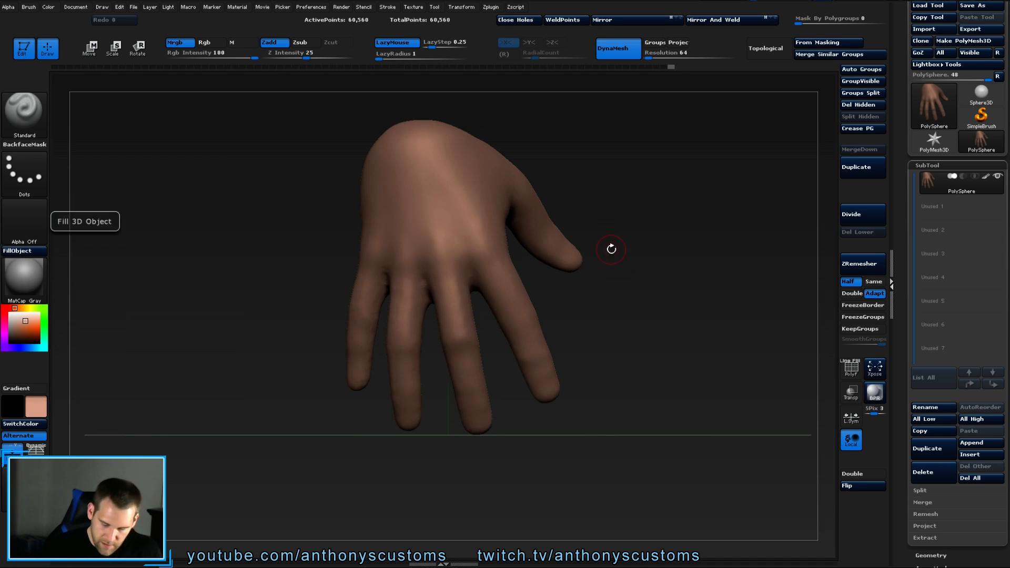
Choose the Move brush for the hand and enlarge its draw size.
{"action": "left_click_drag", "start_coordinate": [631, 271], "coordinate": [540, 250]}
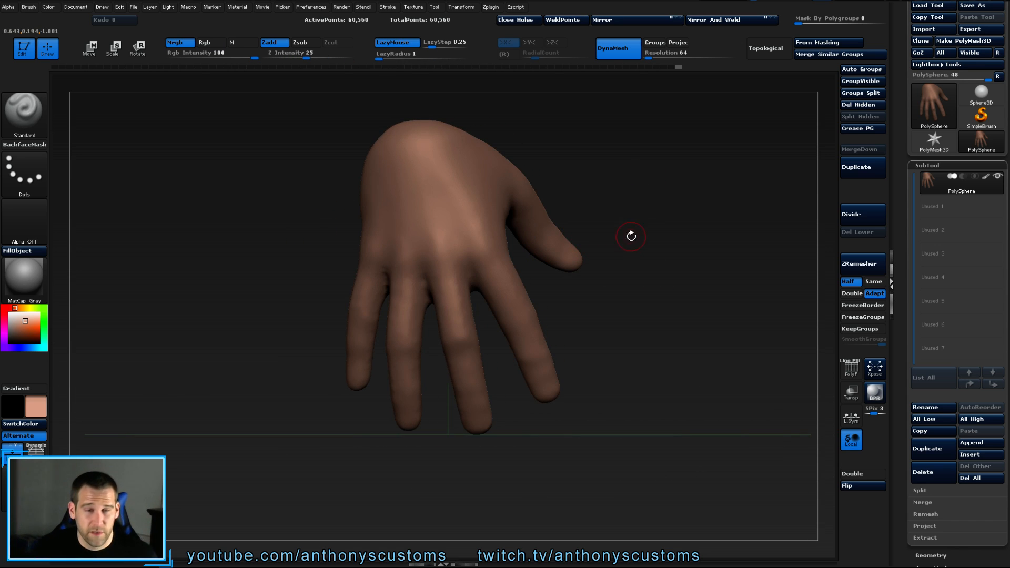
{"action": "left_click_drag", "start_coordinate": [631, 236], "coordinate": [614, 265]}
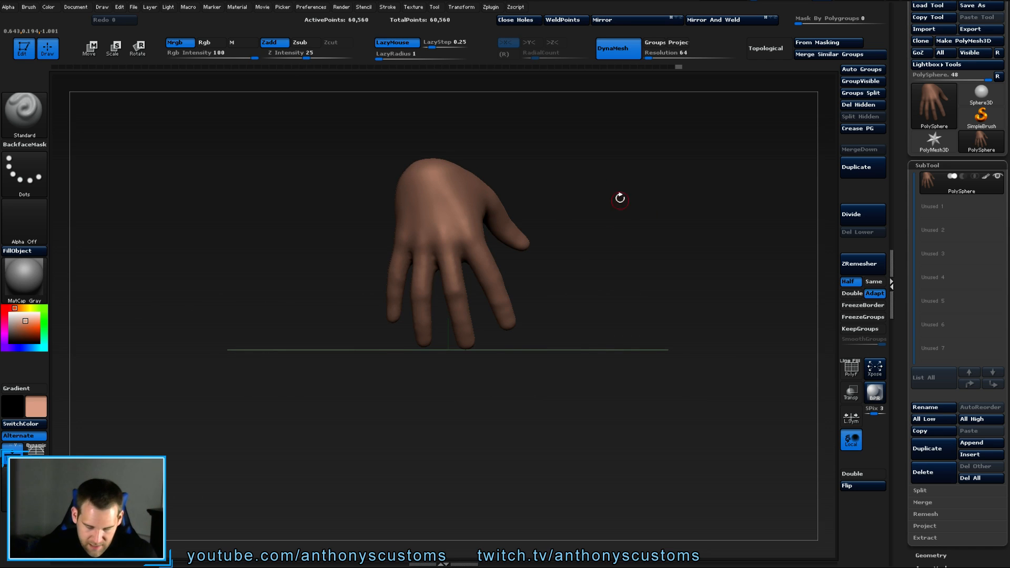
{"action": "key", "text": "b"}
{"action": "key", "text": "m"}
{"action": "key", "text": "v"}
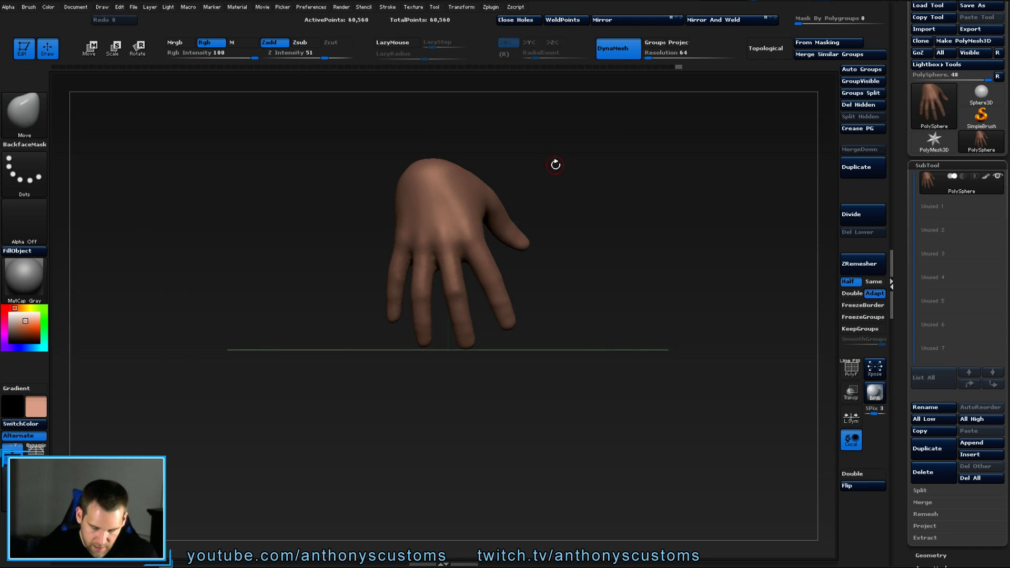
{"action": "key", "text": "space"}
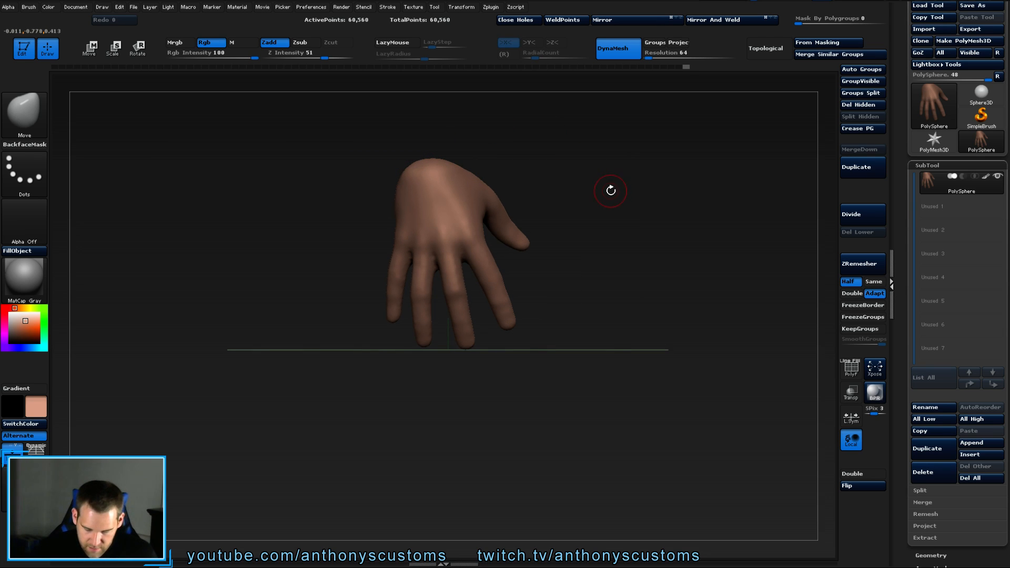
{"action": "key", "text": "r"}
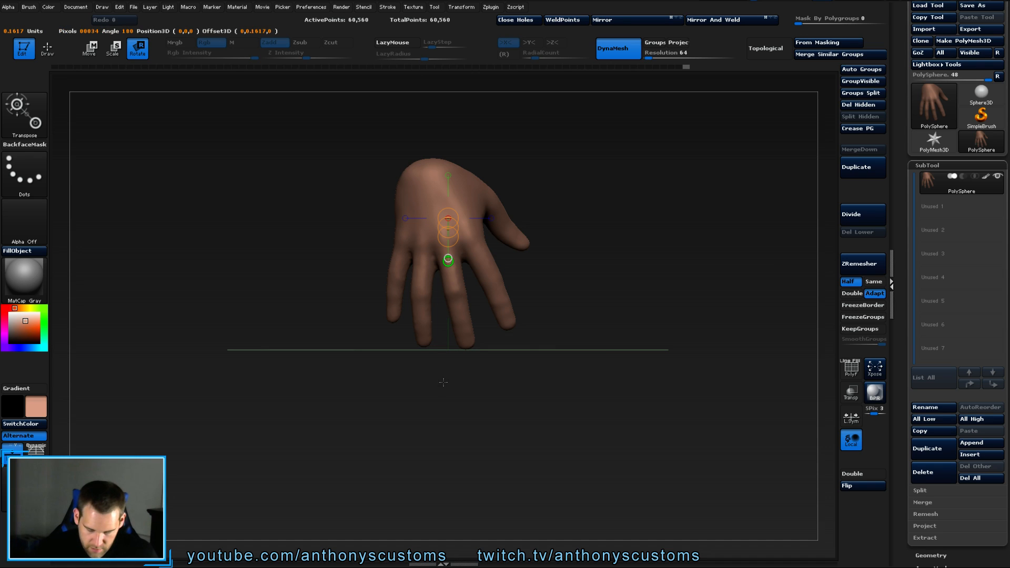
{"action": "left_click_drag", "start_coordinate": [447, 260], "coordinate": [452, 392]}
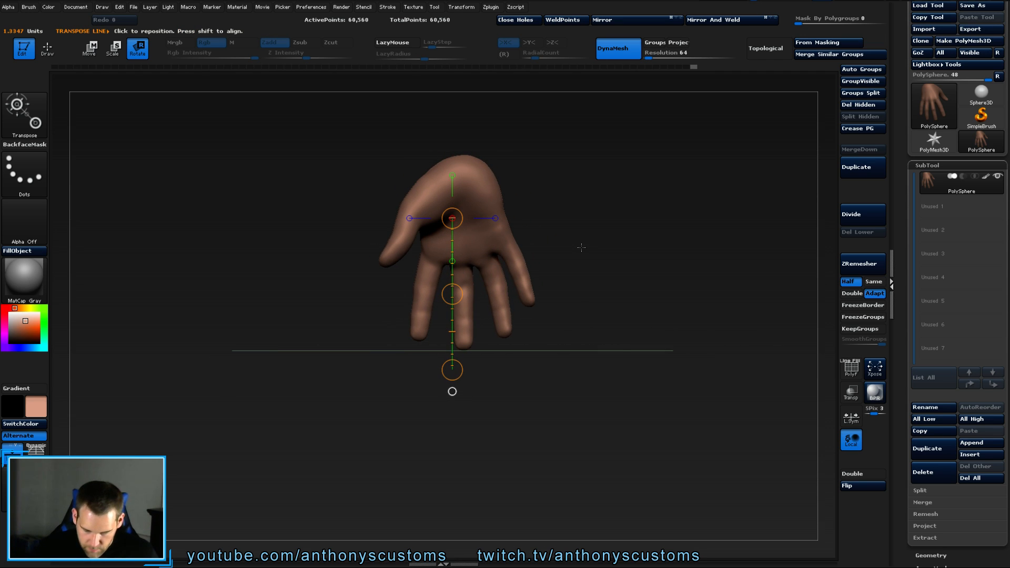
{"action": "key", "text": "q"}
Hide the floor grid and inspect the palm and the back of the hand up close.
{"action": "left_click_drag", "start_coordinate": [579, 272], "coordinate": [676, 274]}
{"action": "left_click", "coordinate": [660, 197]}
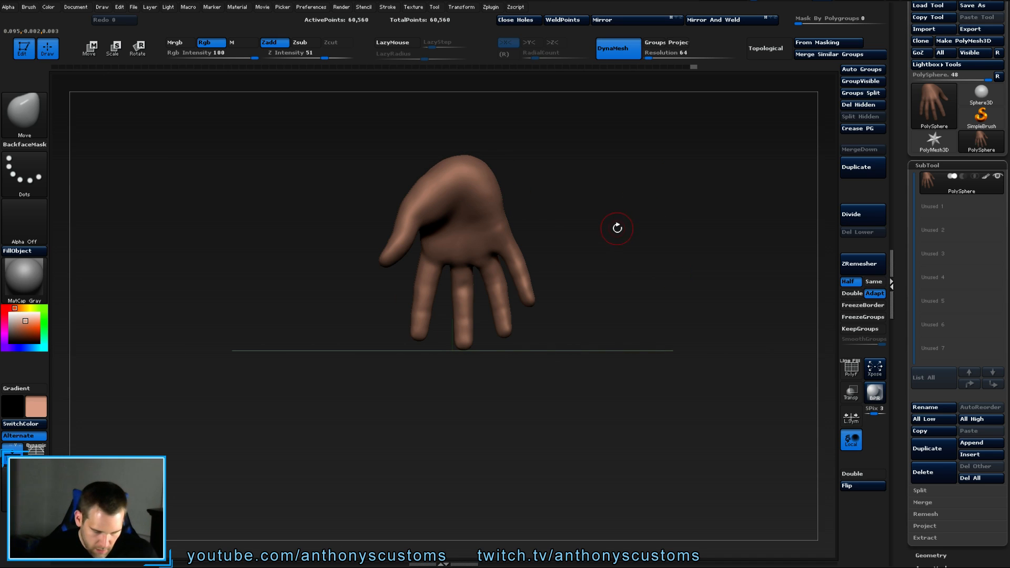
{"action": "left_click", "coordinate": [13, 449]}
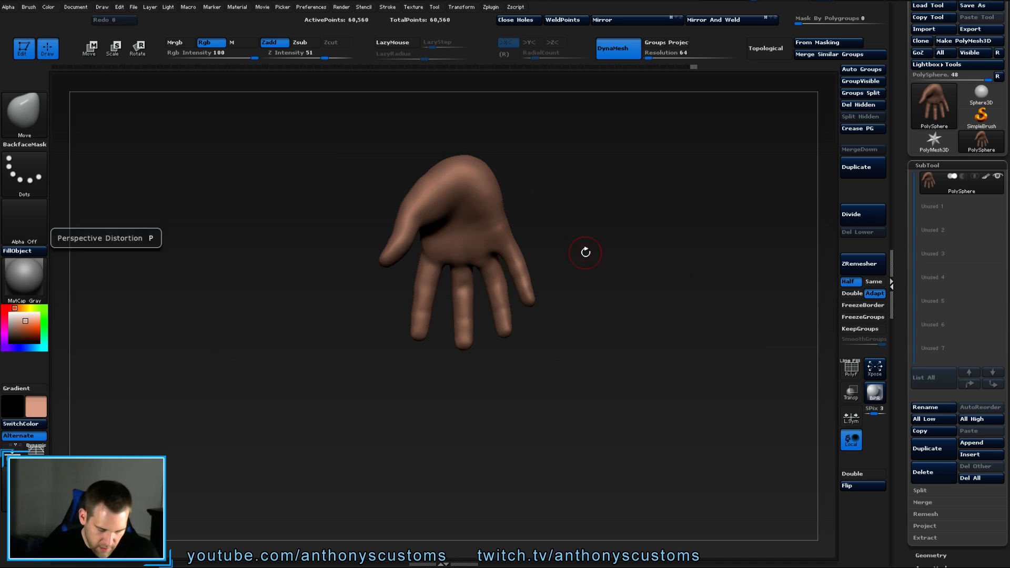
{"action": "left_click_drag", "start_coordinate": [585, 252], "coordinate": [627, 255]}
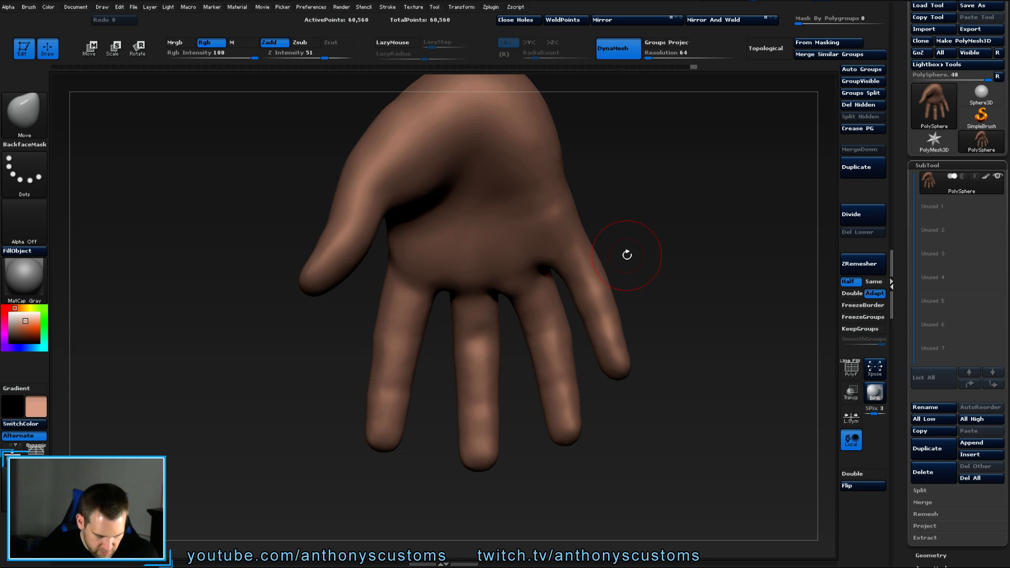
{"action": "left_click_drag", "start_coordinate": [687, 197], "coordinate": [646, 188]}
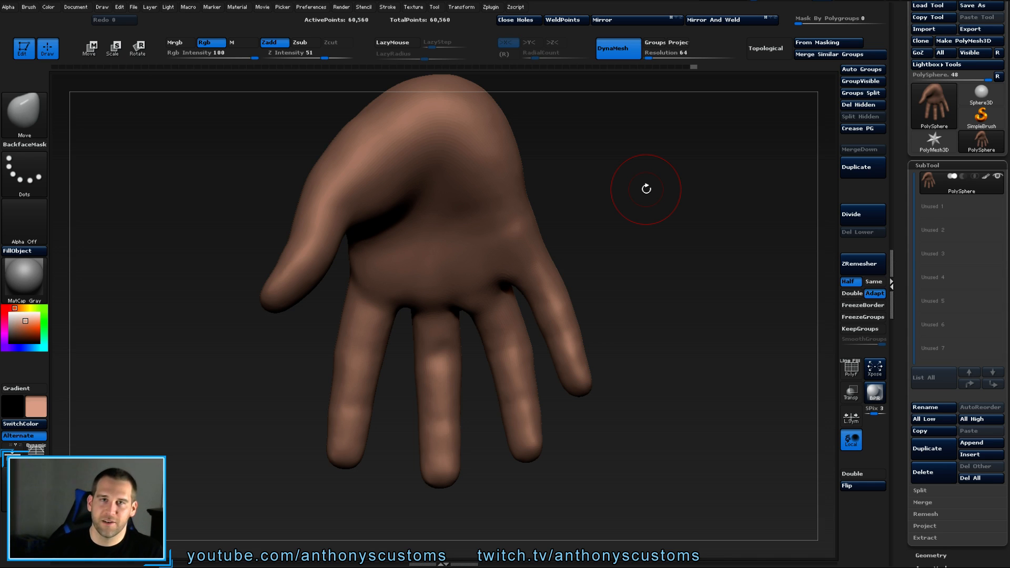
{"action": "left_click_drag", "start_coordinate": [665, 207], "coordinate": [716, 223]}
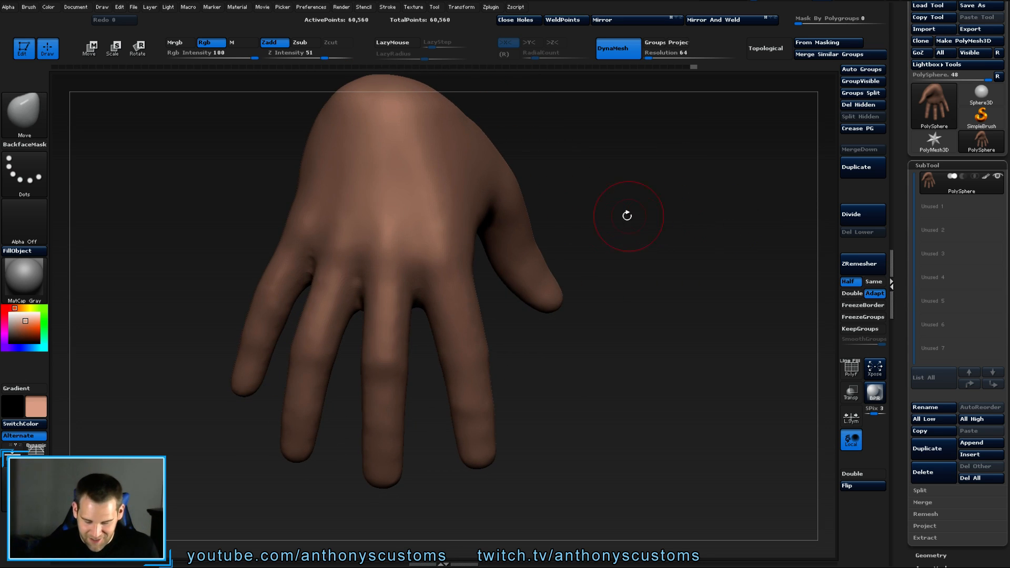
Sculpt raised tendons along the back of the hand toward the fingers with the Standard brush.
{"action": "left_click_drag", "start_coordinate": [627, 215], "coordinate": [628, 219]}
{"action": "key", "text": "b"}
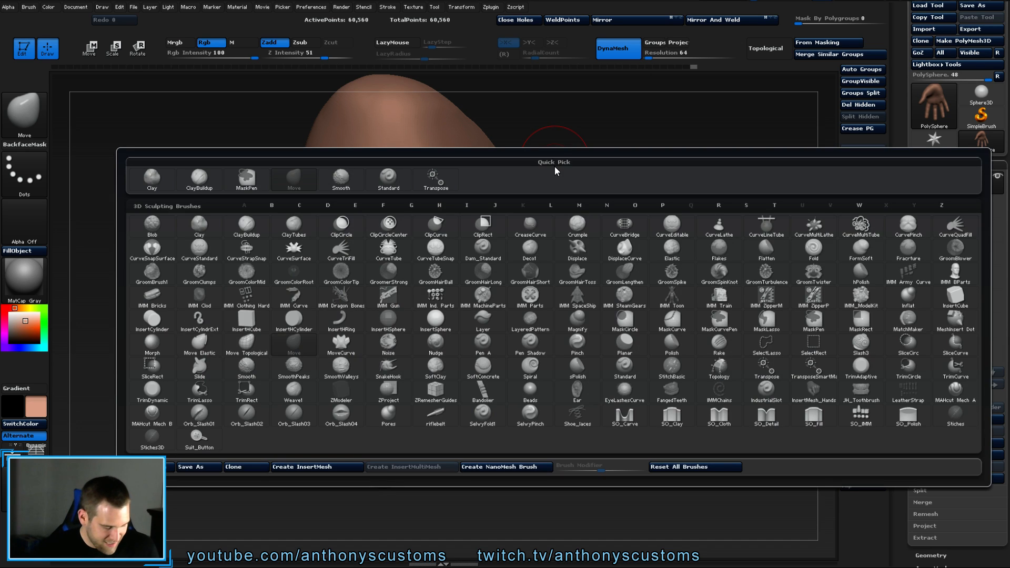
{"action": "key", "text": "s"}
{"action": "key", "text": "t"}
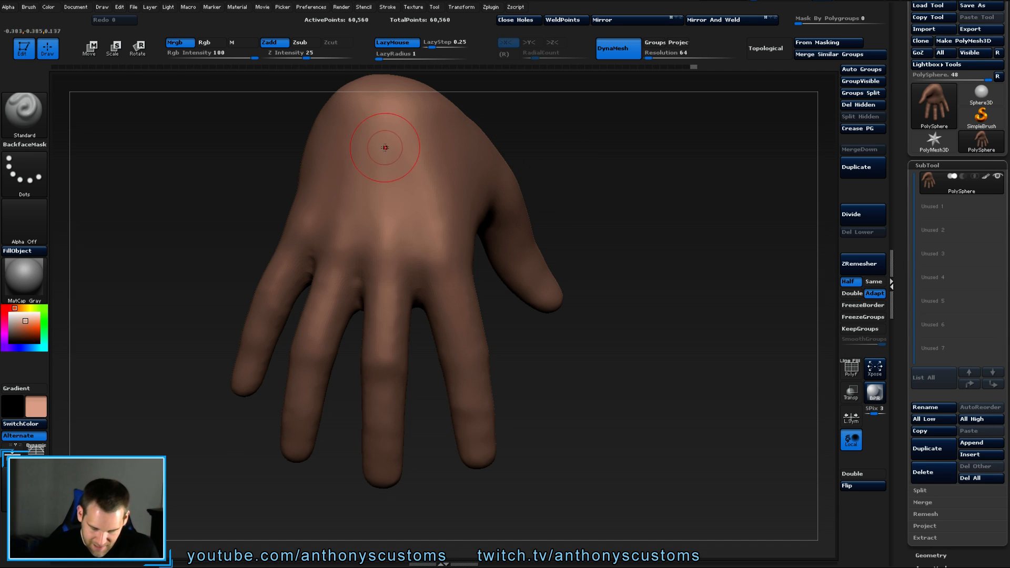
{"action": "left_click_drag", "start_coordinate": [383, 169], "coordinate": [390, 226]}
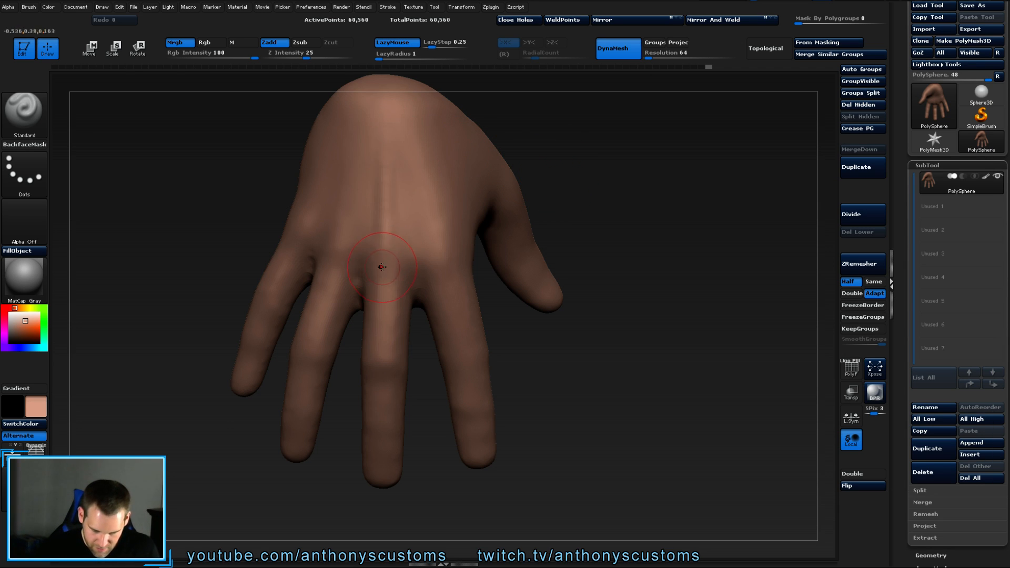
{"action": "left_click_drag", "start_coordinate": [350, 132], "coordinate": [333, 194]}
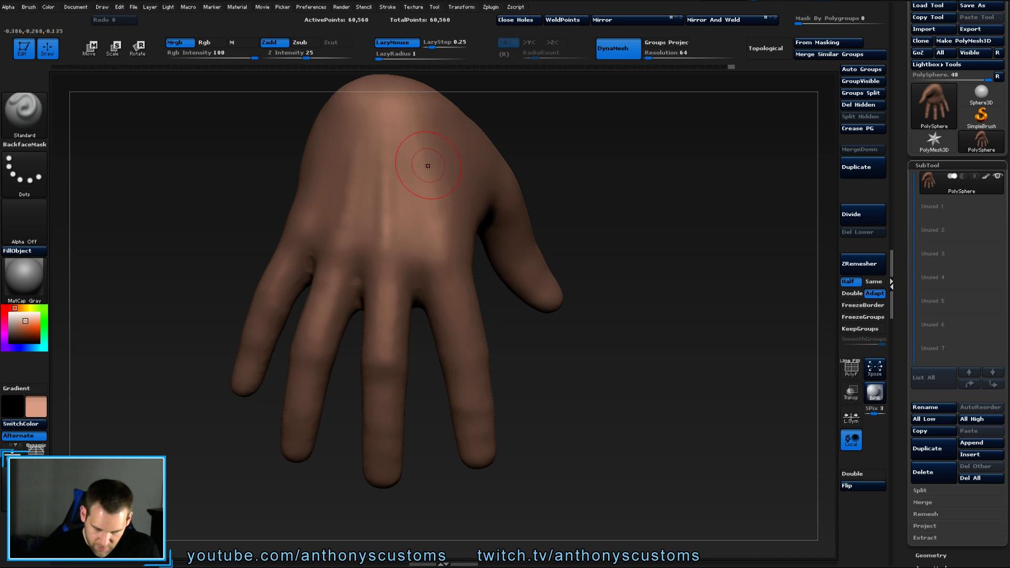
{"action": "left_click", "coordinate": [428, 196]}
{"action": "left_click_drag", "start_coordinate": [586, 207], "coordinate": [579, 189]}
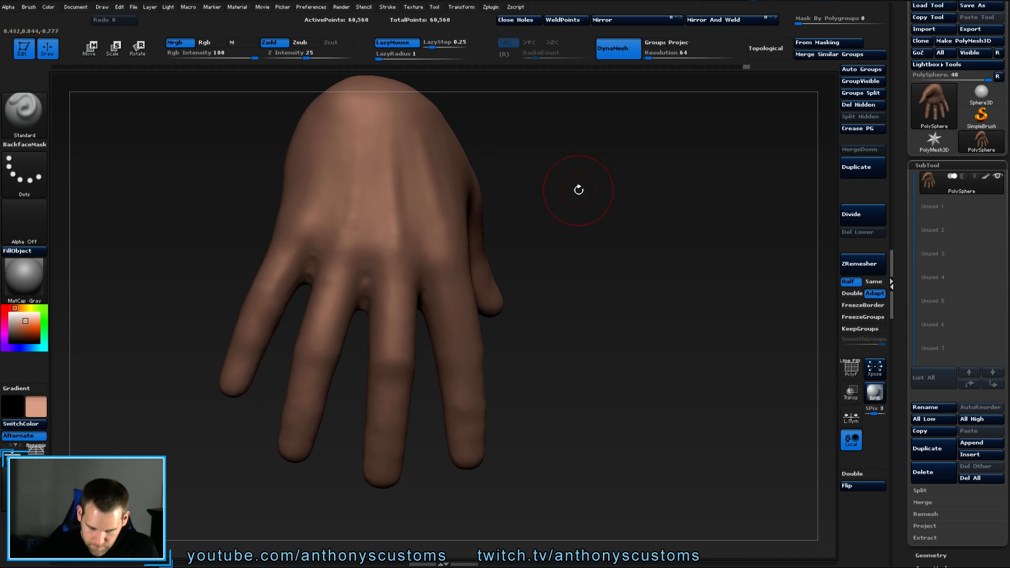
{"action": "left_click_drag", "start_coordinate": [321, 121], "coordinate": [325, 137]}
{"action": "mouse_move", "coordinate": [605, 224]}
{"action": "left_mouse_down"}
{"action": "mouse_move", "coordinate": [622, 225]}
{"action": "mouse_move", "coordinate": [593, 231]}
{"action": "mouse_move", "coordinate": [609, 225]}
{"action": "left_mouse_up"}
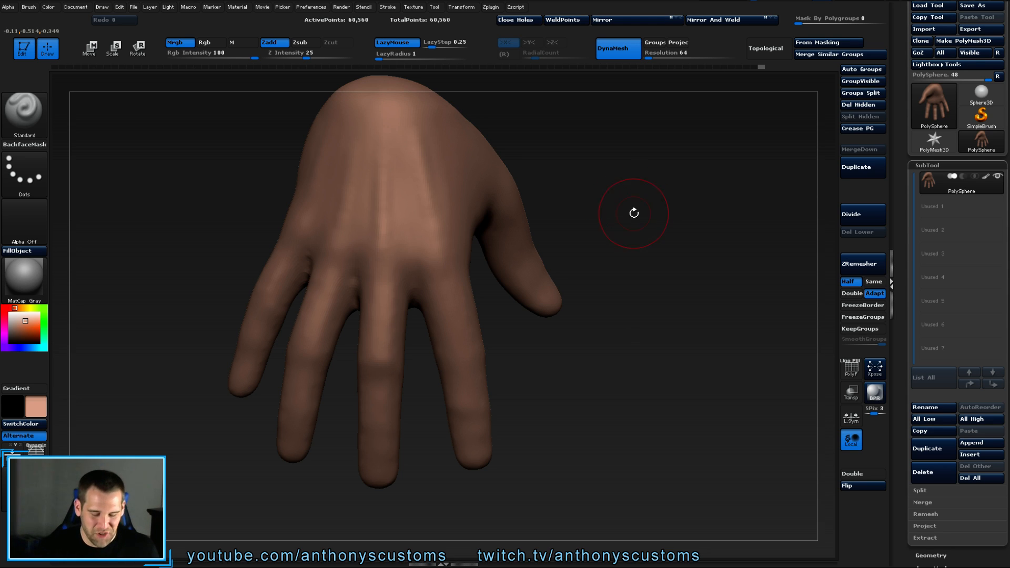
Build up the knuckles at the base of the fingers and check their shape from several angles.
{"action": "mouse_move", "coordinate": [635, 213]}
{"action": "left_mouse_down"}
{"action": "mouse_move", "coordinate": [629, 232]}
{"action": "mouse_move", "coordinate": [625, 208]}
{"action": "mouse_move", "coordinate": [631, 259]}
{"action": "mouse_move", "coordinate": [647, 241]}
{"action": "mouse_move", "coordinate": [605, 249]}
{"action": "left_mouse_up"}
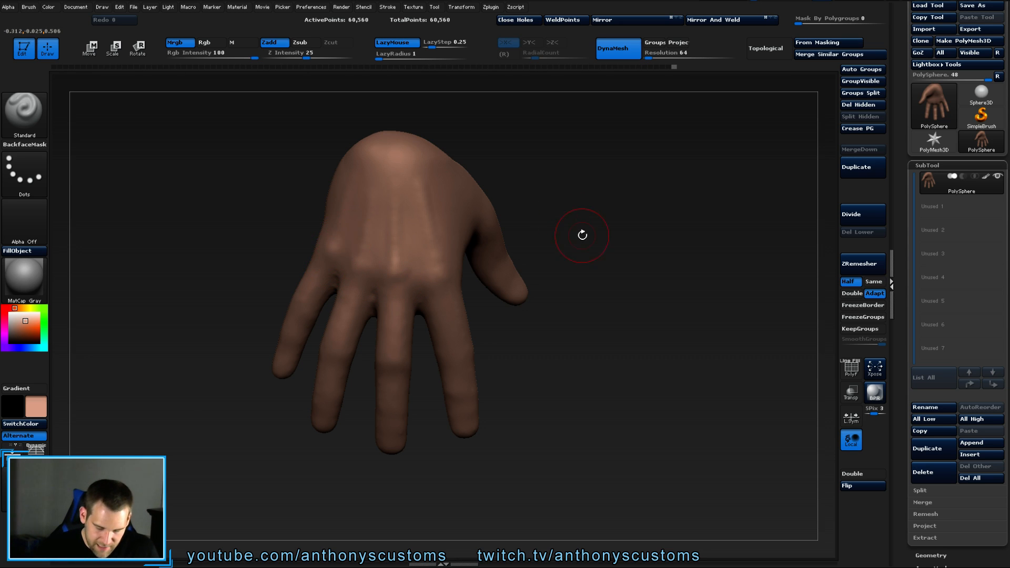
{"action": "left_click_drag", "start_coordinate": [582, 232], "coordinate": [603, 214]}
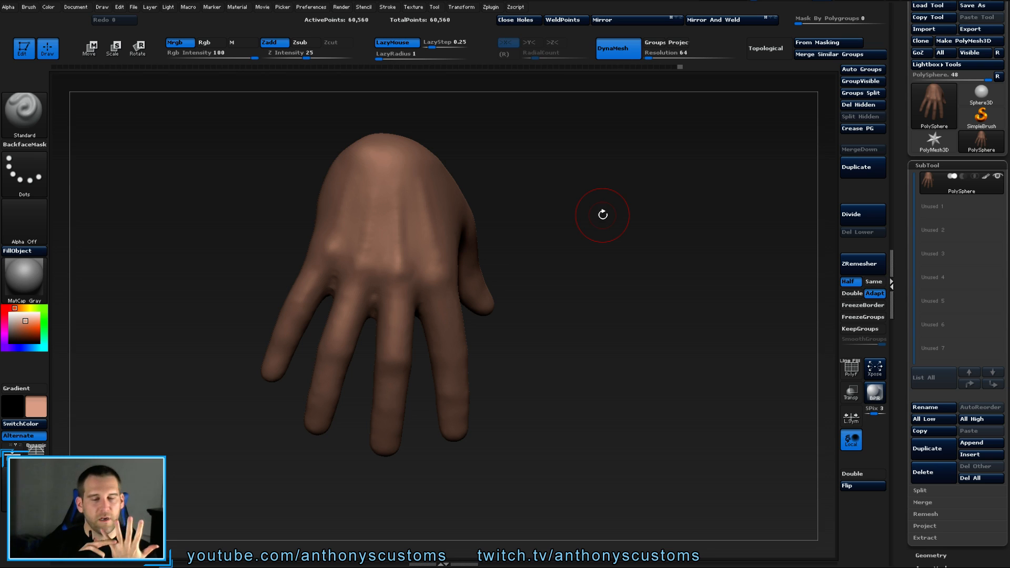
{"action": "mouse_move", "coordinate": [602, 215]}
{"action": "left_mouse_down"}
{"action": "mouse_move", "coordinate": [582, 282]}
{"action": "mouse_move", "coordinate": [591, 281]}
{"action": "left_mouse_up"}
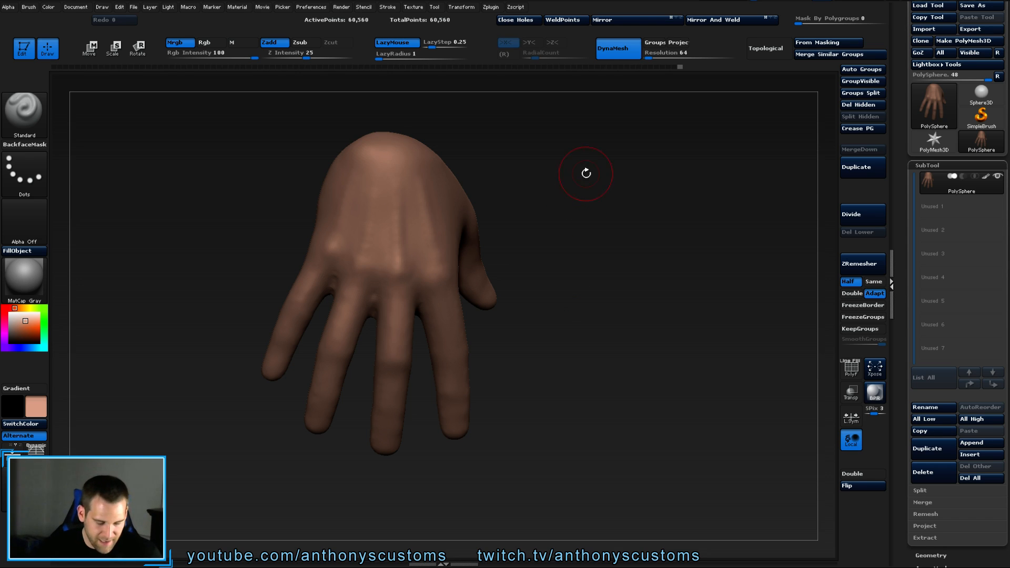
{"action": "mouse_move", "coordinate": [574, 246]}
{"action": "left_mouse_down"}
{"action": "mouse_move", "coordinate": [584, 230]}
{"action": "mouse_move", "coordinate": [568, 246]}
{"action": "left_mouse_up"}
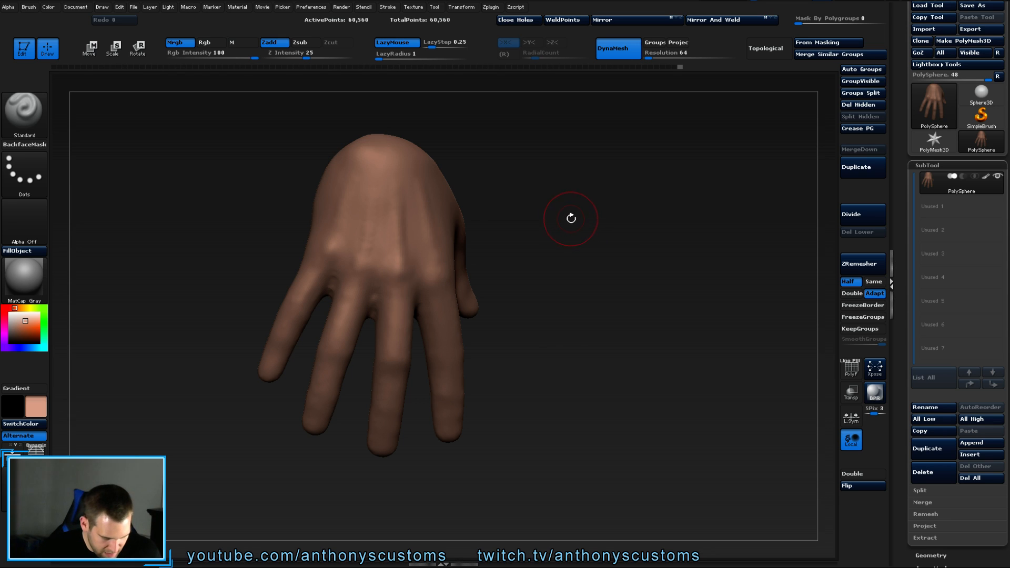
{"action": "left_click_drag", "start_coordinate": [569, 248], "coordinate": [597, 260]}
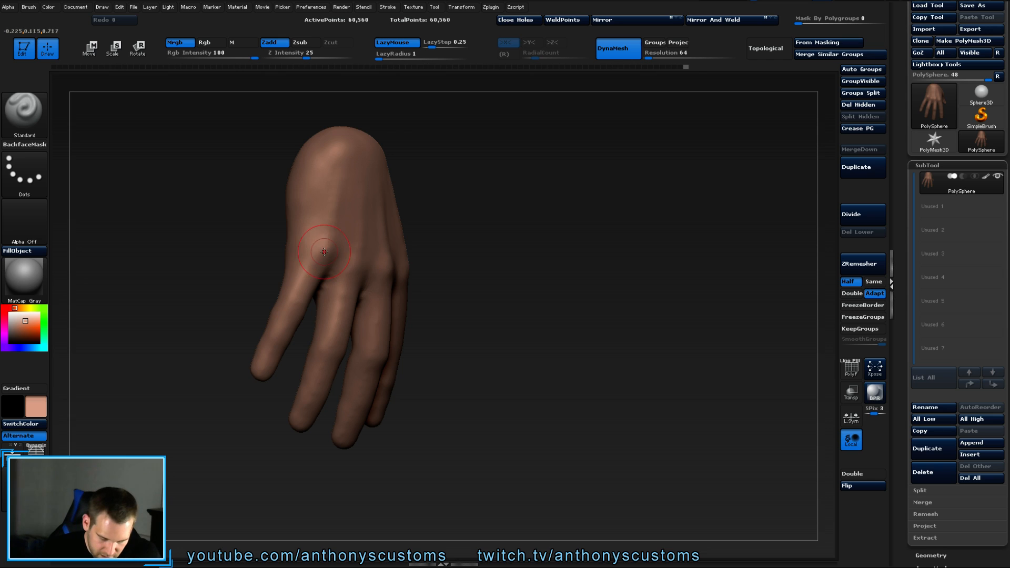
{"action": "left_click_drag", "start_coordinate": [419, 235], "coordinate": [479, 226]}
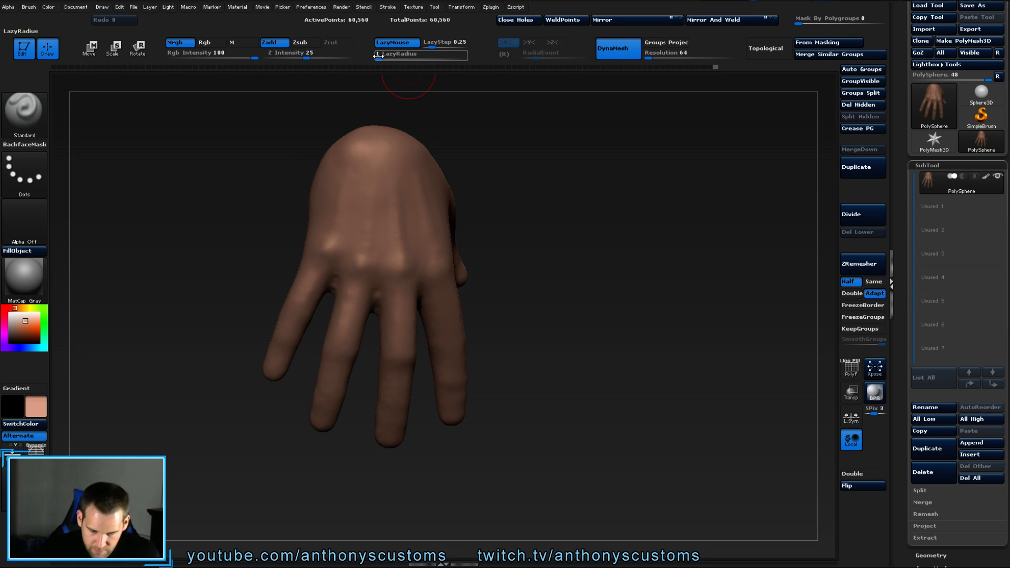
Turn off LazyMouse for the Standard brush and undo the last three knuckle strokes on the back of the hand.
{"action": "key", "text": "l"}
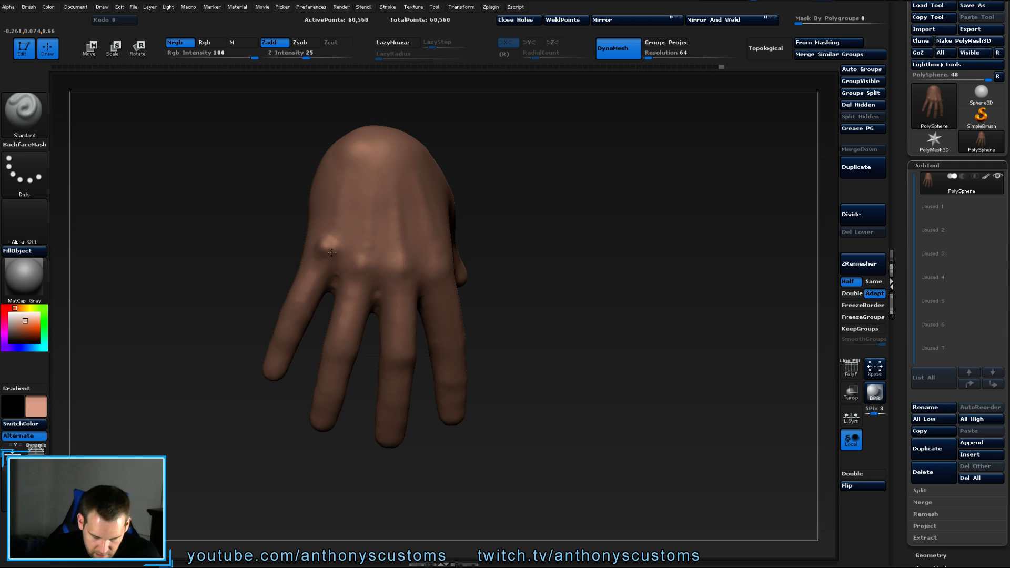
{"action": "key", "text": "ctrl+z"}
{"action": "key", "text": "ctrl+z"}
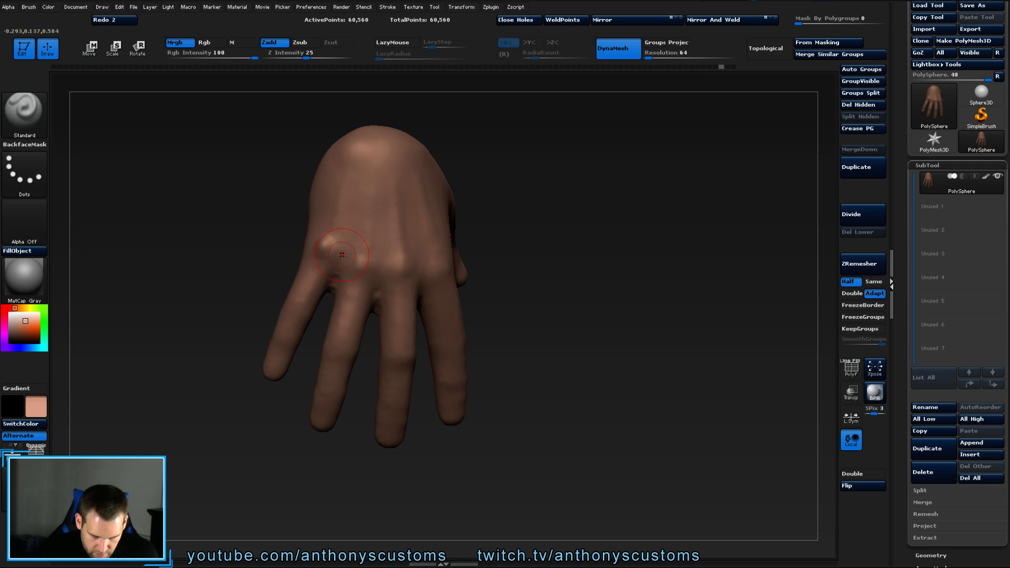
{"action": "left_click_drag", "start_coordinate": [557, 244], "coordinate": [576, 312], "text": "alt"}
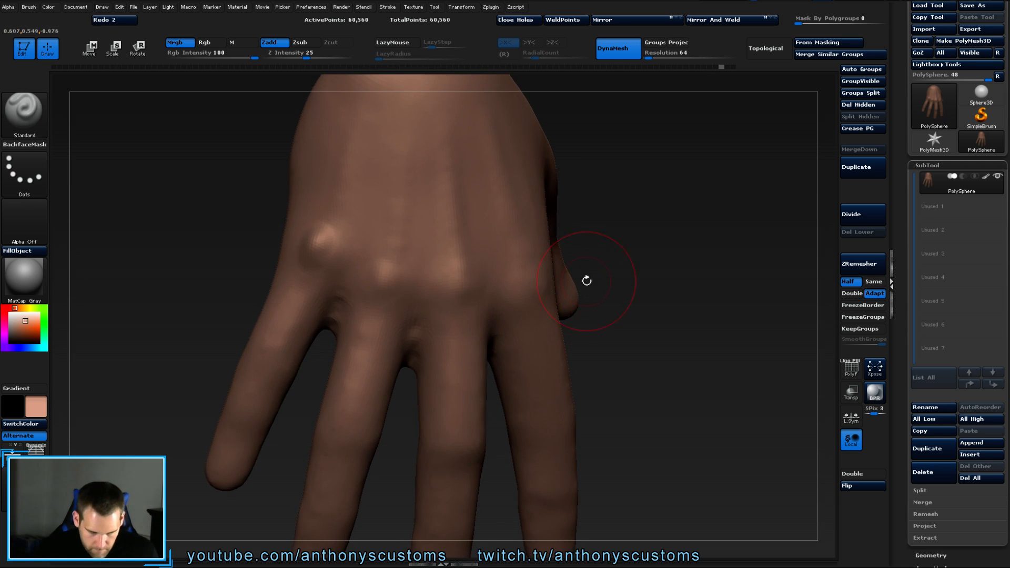
{"action": "key", "text": "ctrl+z"}
{"action": "left_click_drag", "start_coordinate": [591, 270], "coordinate": [649, 241]}
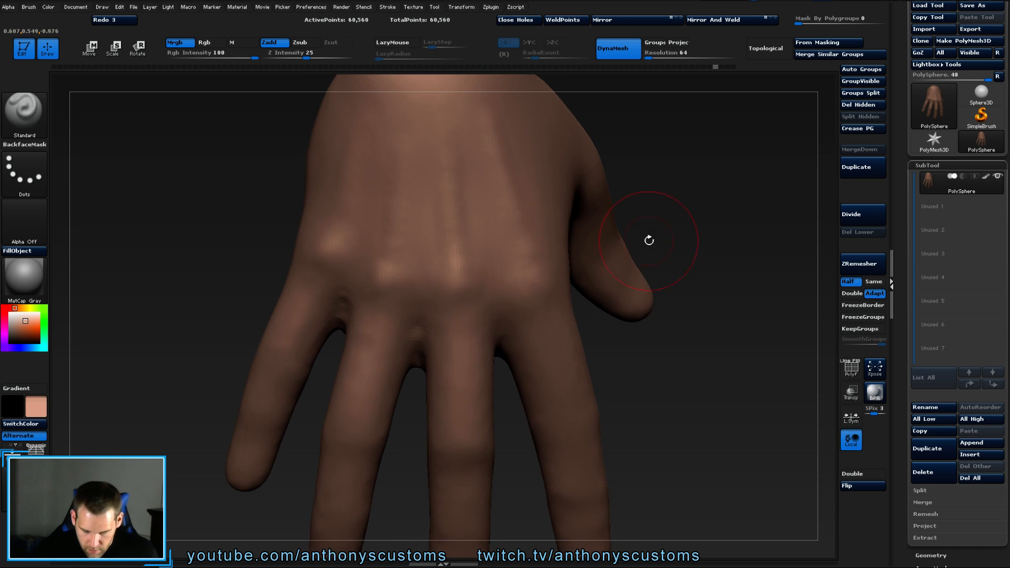
Sculpt the raised tendons along the back of the hand, from the wrist toward the knuckles, with the Standard brush.
{"action": "left_click_drag", "start_coordinate": [649, 356], "coordinate": [613, 310], "text": "alt"}
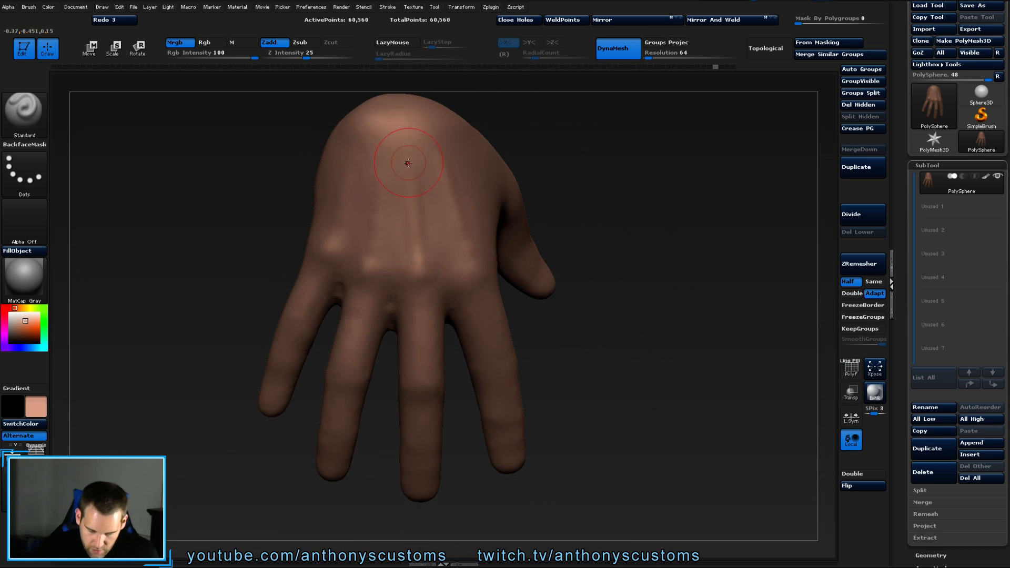
{"action": "left_click_drag", "start_coordinate": [408, 163], "coordinate": [413, 232]}
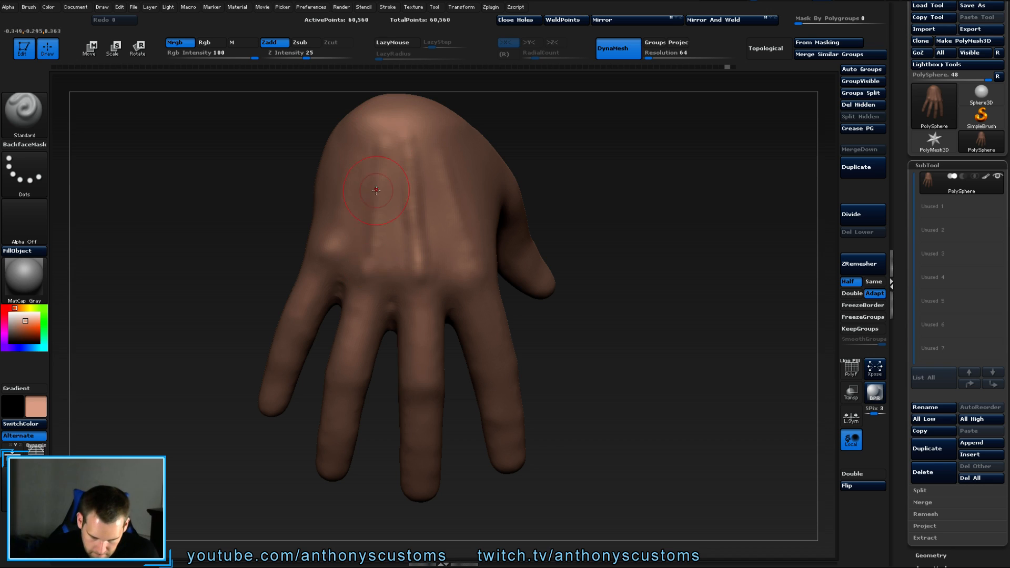
{"action": "mouse_move", "coordinate": [354, 151]}
{"action": "left_mouse_down"}
{"action": "mouse_move", "coordinate": [330, 251]}
{"action": "mouse_move", "coordinate": [351, 243]}
{"action": "left_mouse_up"}
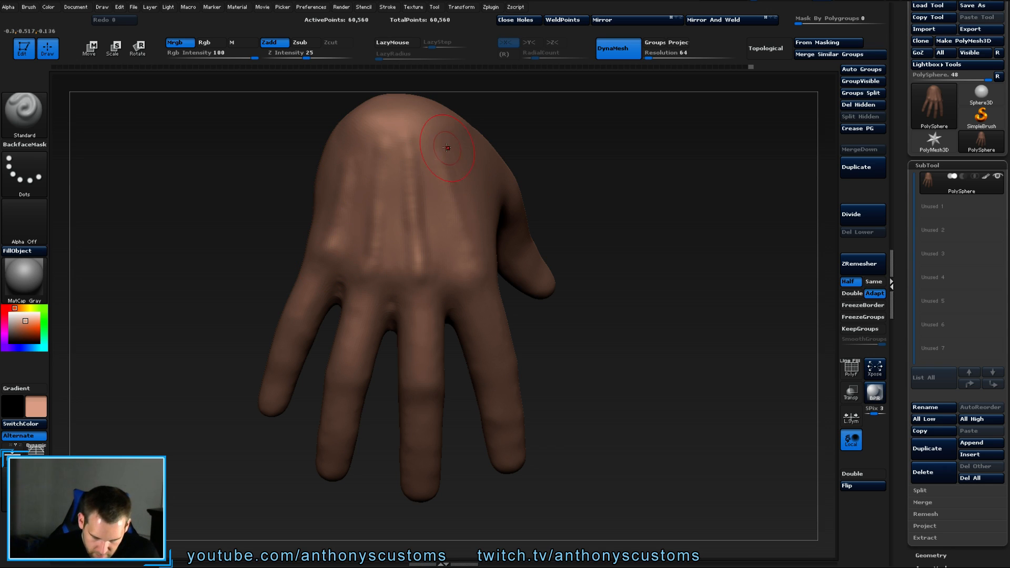
{"action": "left_click_drag", "start_coordinate": [442, 141], "coordinate": [457, 223]}
Build up the four knuckles at the finger bases and raise a ridge along the upper side of the fingers.
{"action": "mouse_move", "coordinate": [464, 269]}
{"action": "left_mouse_down"}
{"action": "mouse_move", "coordinate": [483, 279]}
{"action": "mouse_move", "coordinate": [472, 267]}
{"action": "mouse_move", "coordinate": [427, 288]}
{"action": "mouse_move", "coordinate": [418, 267]}
{"action": "mouse_move", "coordinate": [413, 286]}
{"action": "mouse_move", "coordinate": [423, 287]}
{"action": "left_mouse_up"}
{"action": "mouse_move", "coordinate": [377, 257]}
{"action": "left_mouse_down"}
{"action": "mouse_move", "coordinate": [375, 293]}
{"action": "mouse_move", "coordinate": [369, 286]}
{"action": "left_mouse_up"}
{"action": "mouse_move", "coordinate": [331, 238]}
{"action": "left_mouse_down"}
{"action": "mouse_move", "coordinate": [336, 247]}
{"action": "mouse_move", "coordinate": [328, 241]}
{"action": "left_mouse_up"}
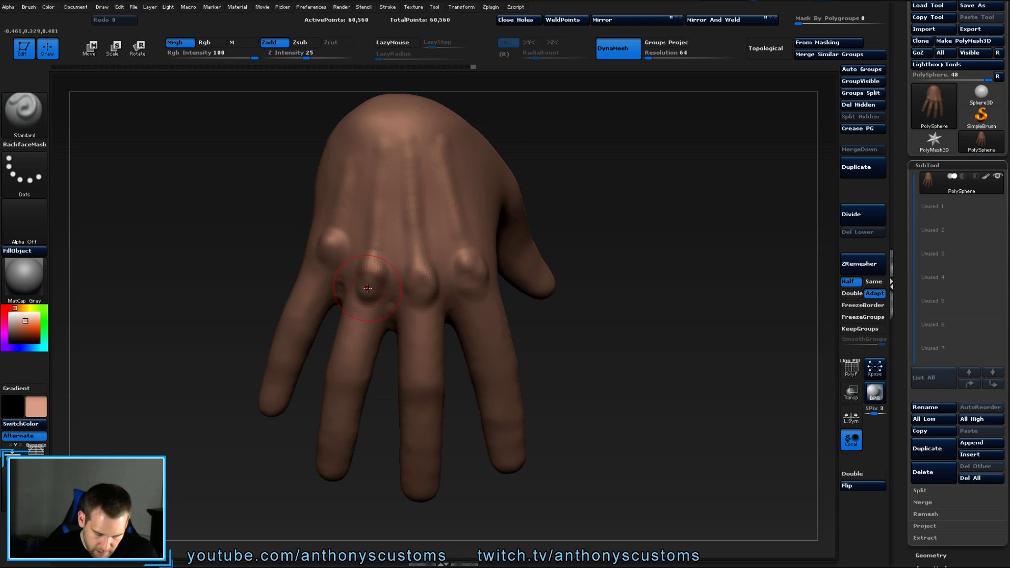
{"action": "left_click_drag", "start_coordinate": [357, 317], "coordinate": [350, 366]}
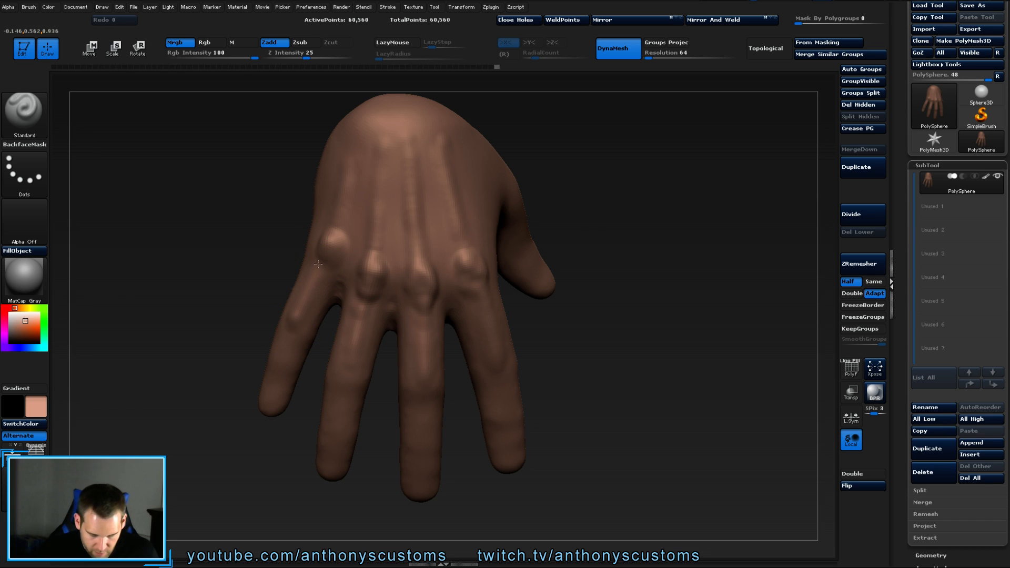
Undo the trial strokes across the middle finger and set the brush's Z Intensity to 20.
{"action": "mouse_move", "coordinate": [579, 219]}
{"action": "left_mouse_down"}
{"action": "mouse_move", "coordinate": [604, 270]}
{"action": "mouse_move", "coordinate": [625, 266]}
{"action": "mouse_move", "coordinate": [579, 276]}
{"action": "left_mouse_up"}
{"action": "left_click_drag", "start_coordinate": [406, 364], "coordinate": [439, 369]}
{"action": "key", "text": "ctrl+z"}
{"action": "key", "text": "ctrl+z"}
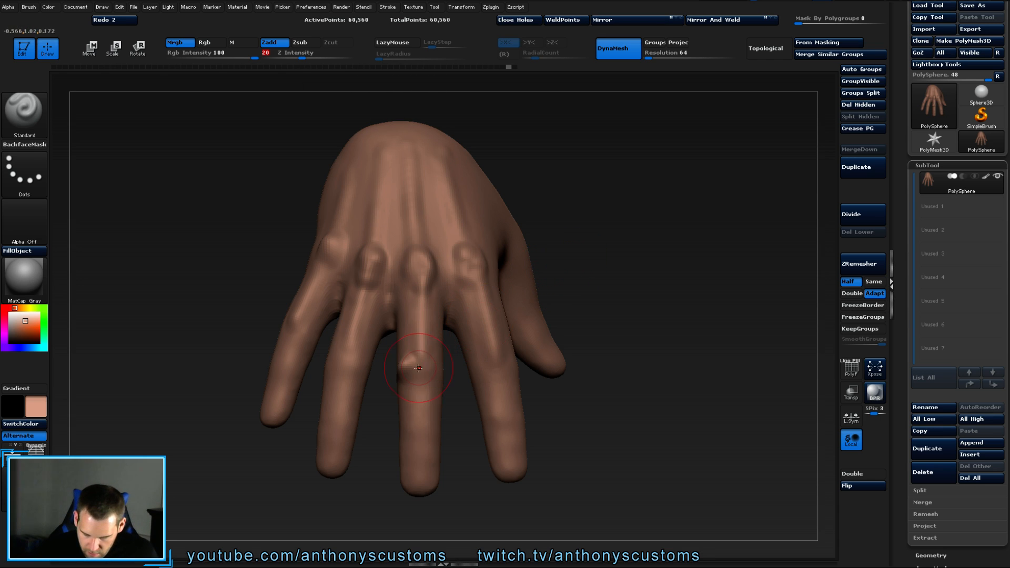
Build up the middle joints of the index and middle fingers, wrapping the raised form around the sides of each finger.
{"action": "mouse_move", "coordinate": [418, 367]}
{"action": "left_mouse_down"}
{"action": "mouse_move", "coordinate": [440, 368]}
{"action": "mouse_move", "coordinate": [419, 376]}
{"action": "left_mouse_up"}
{"action": "mouse_move", "coordinate": [495, 365]}
{"action": "left_mouse_down"}
{"action": "mouse_move", "coordinate": [491, 354]}
{"action": "mouse_move", "coordinate": [478, 363]}
{"action": "left_mouse_up"}
{"action": "left_click_drag", "start_coordinate": [626, 301], "coordinate": [565, 341]}
{"action": "left_click_drag", "start_coordinate": [514, 359], "coordinate": [505, 358]}
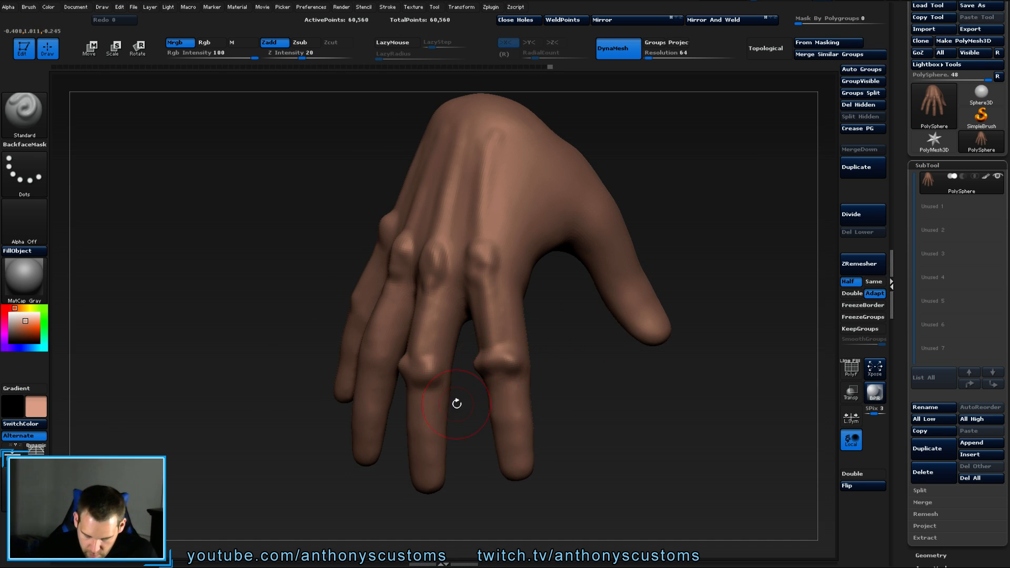
{"action": "left_click_drag", "start_coordinate": [455, 404], "coordinate": [481, 403]}
{"action": "left_click_drag", "start_coordinate": [442, 367], "coordinate": [432, 368]}
{"action": "left_click_drag", "start_coordinate": [451, 398], "coordinate": [486, 400]}
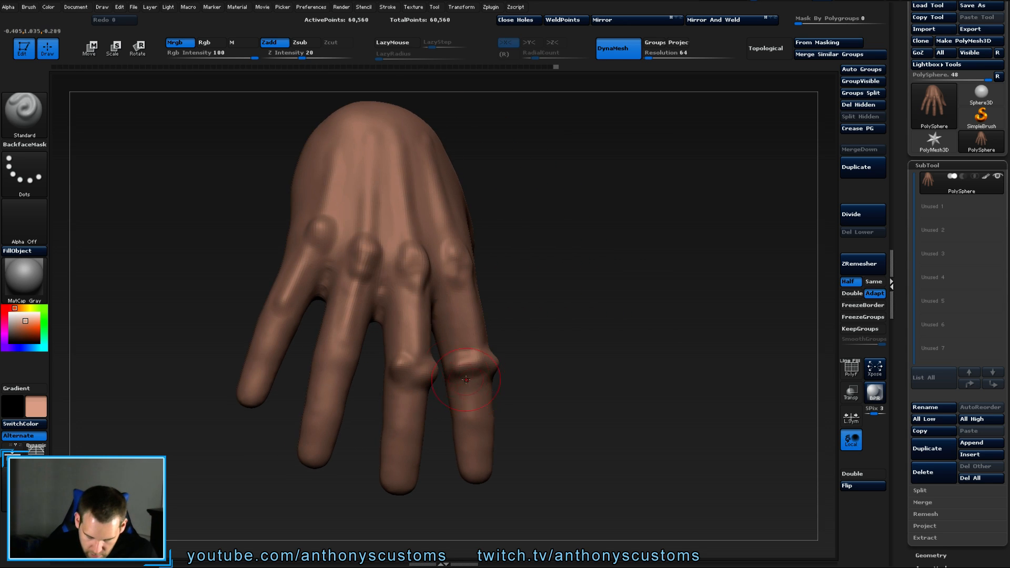
{"action": "left_click_drag", "start_coordinate": [455, 368], "coordinate": [451, 373]}
{"action": "mouse_move", "coordinate": [568, 344]}
{"action": "left_mouse_down"}
{"action": "mouse_move", "coordinate": [513, 357]}
{"action": "mouse_move", "coordinate": [479, 348]}
{"action": "left_mouse_up"}
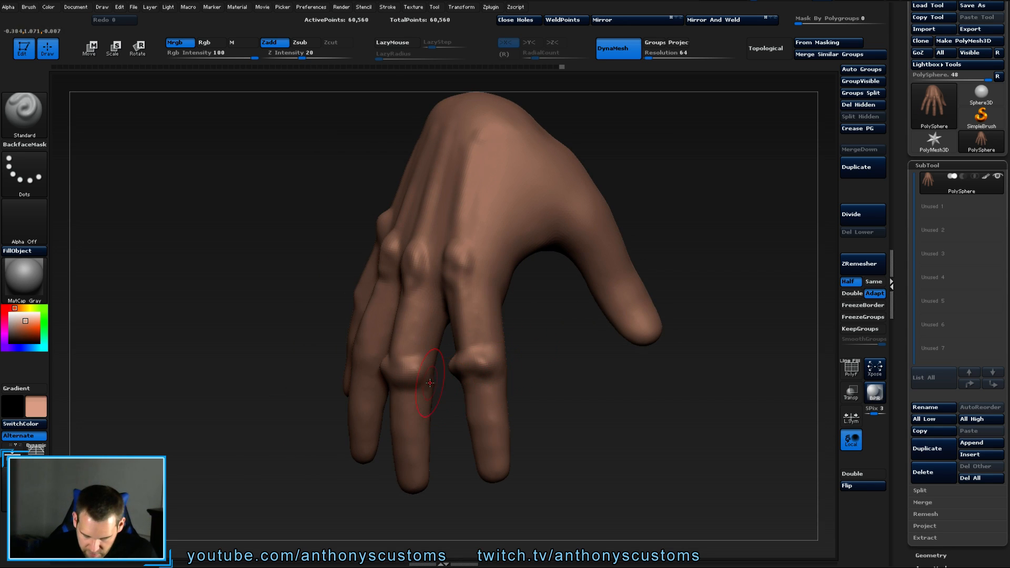
{"action": "left_click_drag", "start_coordinate": [426, 376], "coordinate": [468, 397]}
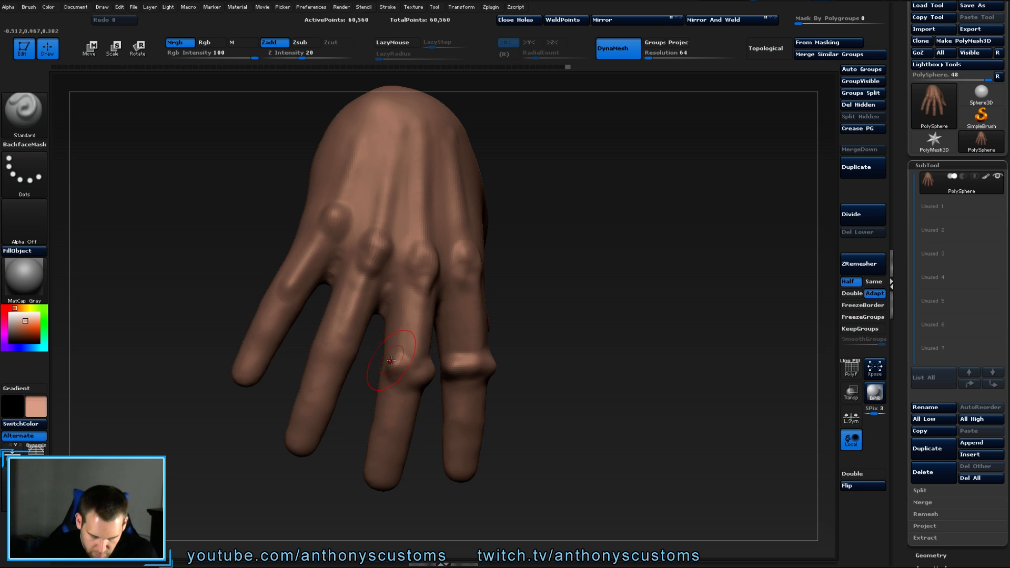
{"action": "mouse_move", "coordinate": [403, 351]}
{"action": "left_mouse_down"}
{"action": "mouse_move", "coordinate": [335, 395]}
{"action": "mouse_move", "coordinate": [392, 357]}
{"action": "left_mouse_up"}
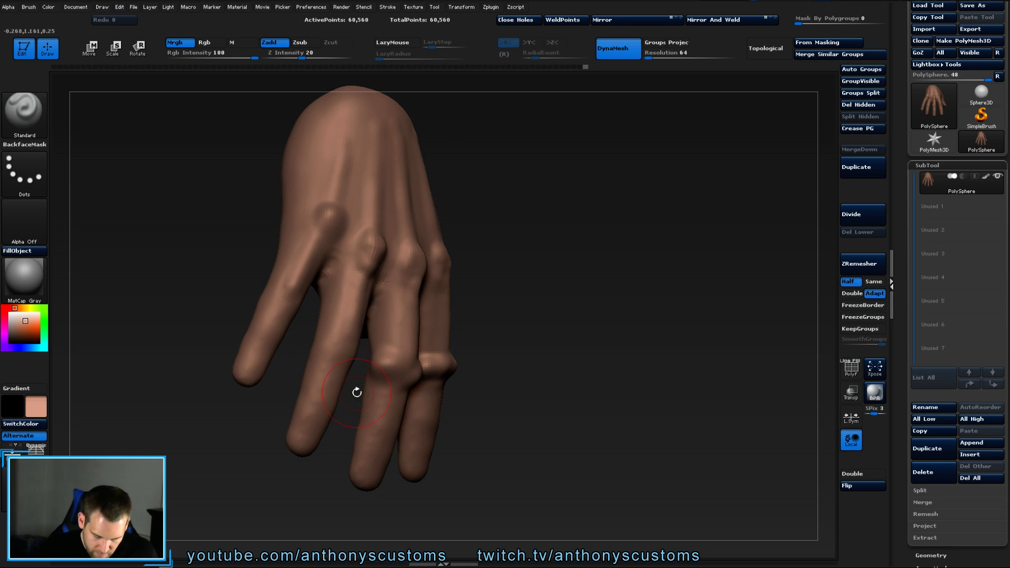
Raise the middle joints of the ring finger and the little finger.
{"action": "left_click_drag", "start_coordinate": [354, 390], "coordinate": [321, 399]}
{"action": "mouse_move", "coordinate": [360, 348]}
{"action": "left_mouse_down"}
{"action": "mouse_move", "coordinate": [343, 351]}
{"action": "mouse_move", "coordinate": [326, 388]}
{"action": "left_mouse_up"}
{"action": "mouse_move", "coordinate": [316, 352]}
{"action": "left_mouse_down"}
{"action": "mouse_move", "coordinate": [329, 348]}
{"action": "mouse_move", "coordinate": [295, 324]}
{"action": "mouse_move", "coordinate": [266, 322]}
{"action": "mouse_move", "coordinate": [298, 303]}
{"action": "mouse_move", "coordinate": [280, 365]}
{"action": "mouse_move", "coordinate": [329, 358]}
{"action": "left_mouse_up"}
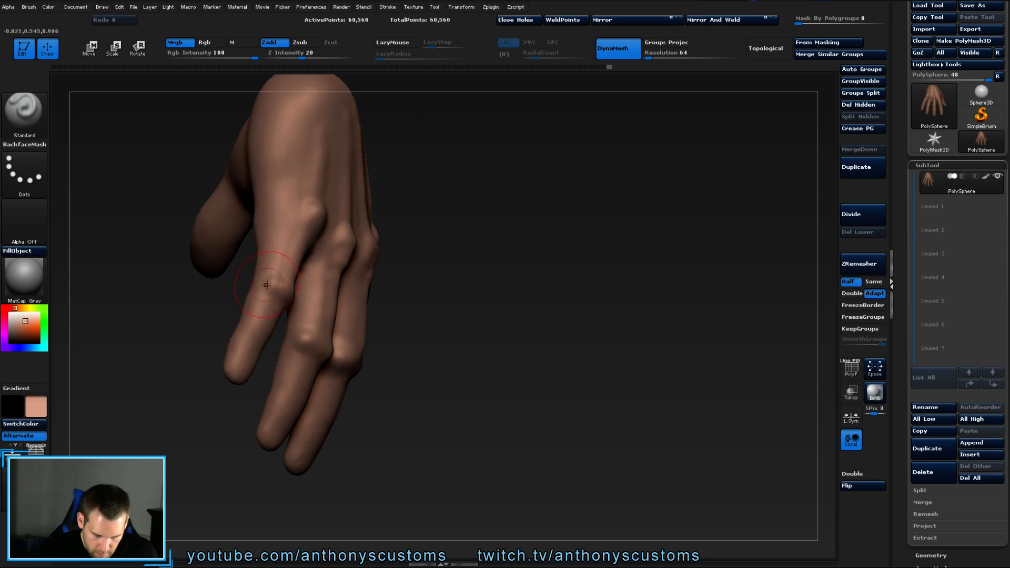
Build up the joints nearest the tips of the index and middle fingers, including their sides.
{"action": "mouse_move", "coordinate": [565, 274]}
{"action": "left_mouse_down"}
{"action": "mouse_move", "coordinate": [527, 262]}
{"action": "mouse_move", "coordinate": [531, 215]}
{"action": "mouse_move", "coordinate": [482, 177]}
{"action": "left_mouse_up"}
{"action": "left_click_drag", "start_coordinate": [623, 228], "coordinate": [556, 316]}
{"action": "left_click_drag", "start_coordinate": [604, 342], "coordinate": [571, 256], "text": "alt"}
{"action": "left_click_drag", "start_coordinate": [577, 316], "coordinate": [588, 322]}
{"action": "left_click_drag", "start_coordinate": [634, 349], "coordinate": [564, 310], "text": "alt"}
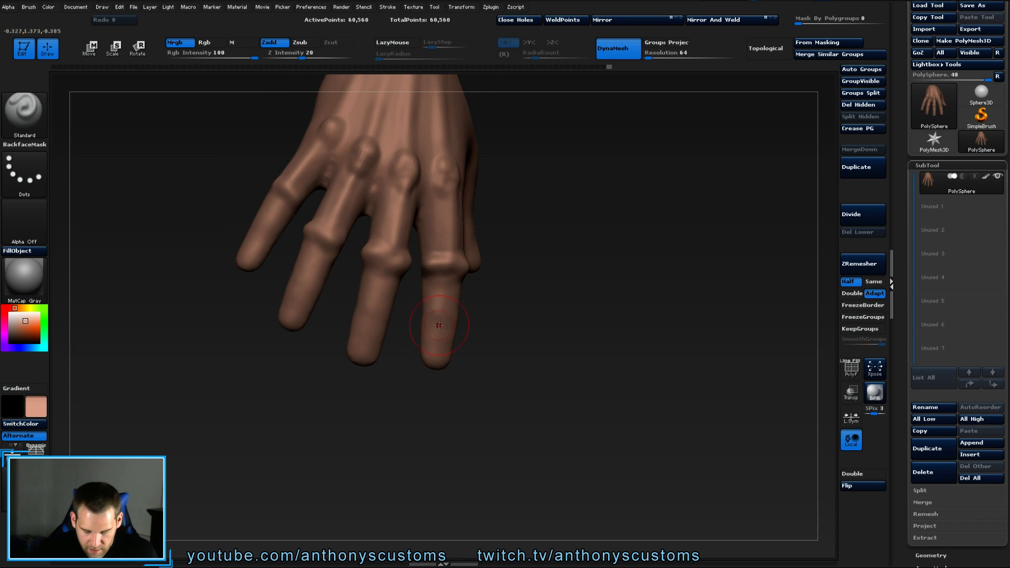
{"action": "left_click_drag", "start_coordinate": [460, 316], "coordinate": [529, 314]}
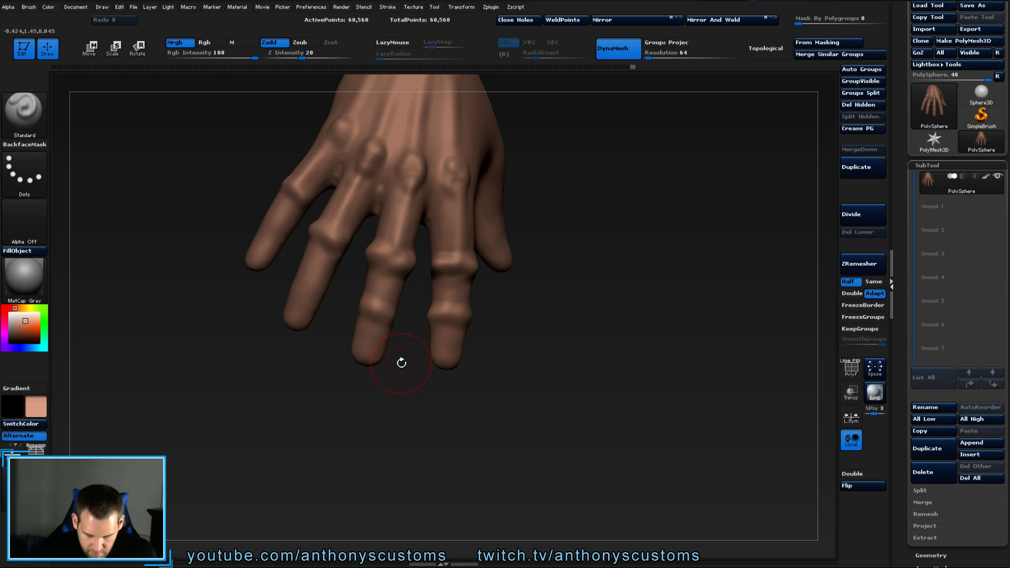
{"action": "left_click_drag", "start_coordinate": [400, 360], "coordinate": [363, 310]}
{"action": "left_click_drag", "start_coordinate": [398, 376], "coordinate": [371, 311]}
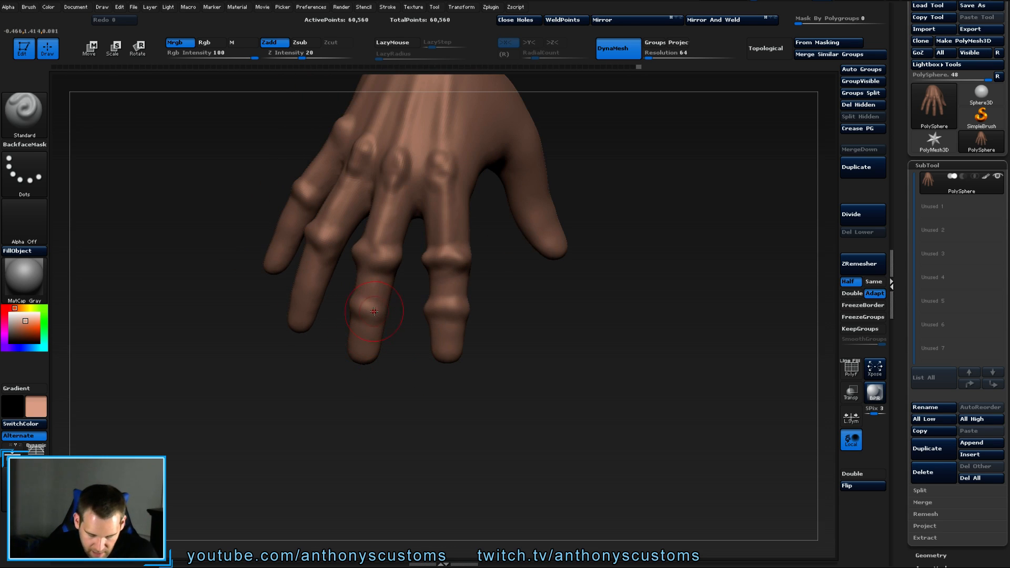
{"action": "left_click_drag", "start_coordinate": [396, 365], "coordinate": [651, 323]}
{"action": "left_click_drag", "start_coordinate": [428, 385], "coordinate": [425, 363]}
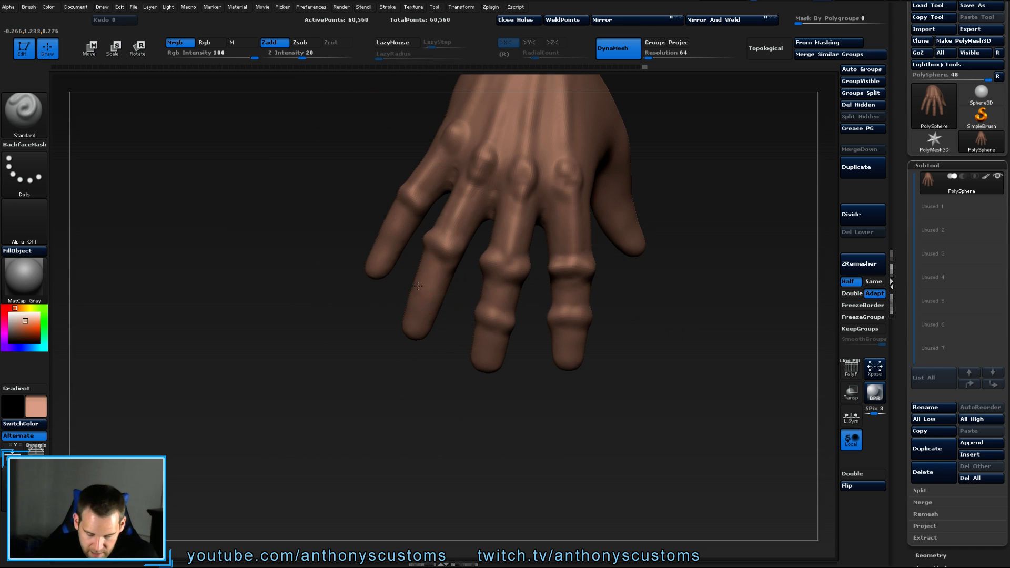
Build up the joints nearest the tips of the ring finger and the little finger, including their sides.
{"action": "left_click_drag", "start_coordinate": [449, 304], "coordinate": [442, 383]}
{"action": "left_click_drag", "start_coordinate": [430, 281], "coordinate": [425, 293]}
{"action": "mouse_move", "coordinate": [413, 371]}
{"action": "left_mouse_down"}
{"action": "mouse_move", "coordinate": [388, 371]}
{"action": "mouse_move", "coordinate": [403, 360]}
{"action": "left_mouse_up"}
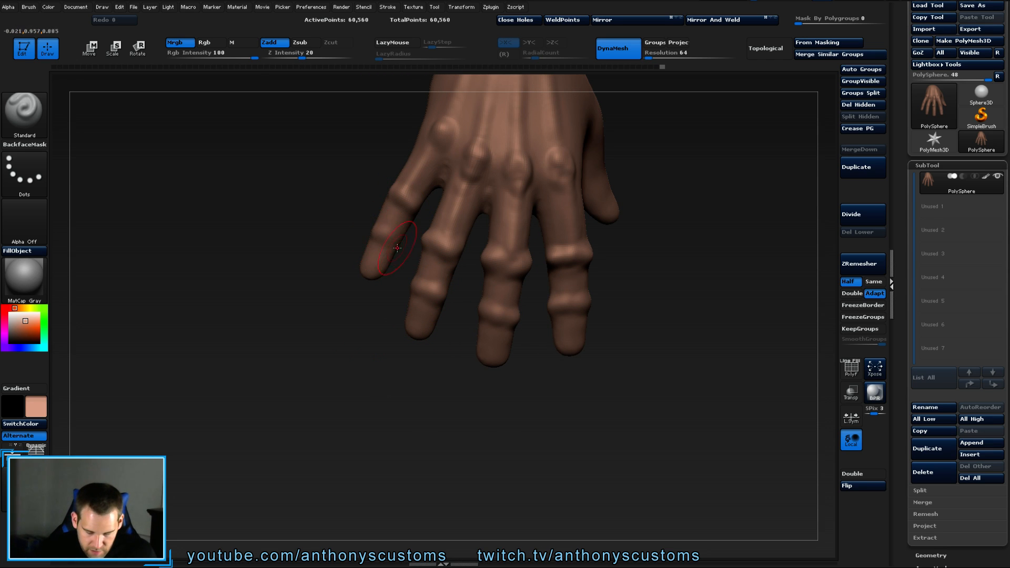
{"action": "mouse_move", "coordinate": [389, 368]}
{"action": "left_mouse_down"}
{"action": "mouse_move", "coordinate": [371, 354]}
{"action": "mouse_move", "coordinate": [367, 225]}
{"action": "left_mouse_up"}
{"action": "left_click_drag", "start_coordinate": [337, 295], "coordinate": [304, 313]}
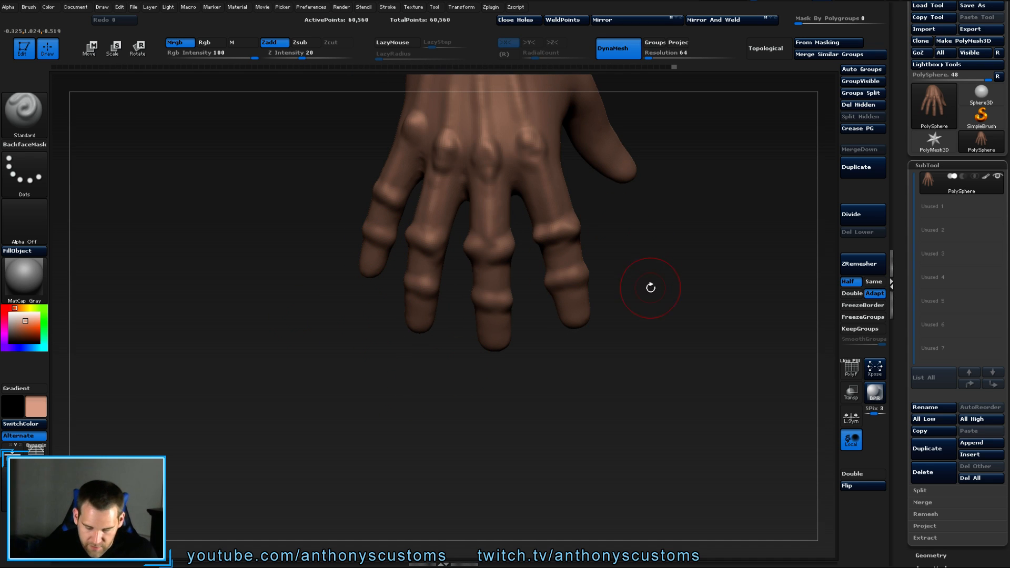
{"action": "left_click_drag", "start_coordinate": [650, 288], "coordinate": [605, 274]}
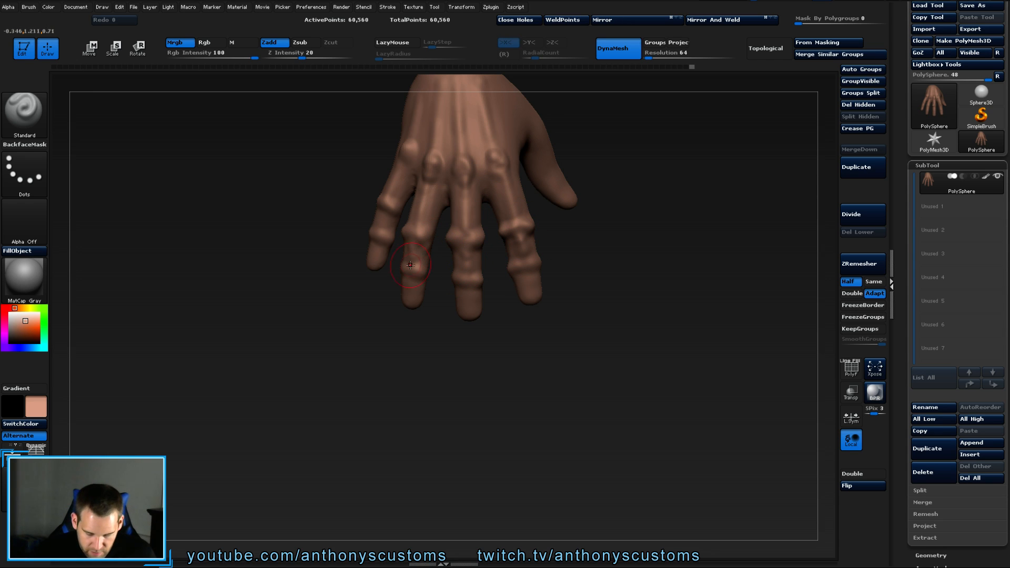
Sculpt the thumb's joints, raising its base knuckle and the joint nearer the tip.
{"action": "left_click_drag", "start_coordinate": [600, 172], "coordinate": [566, 260]}
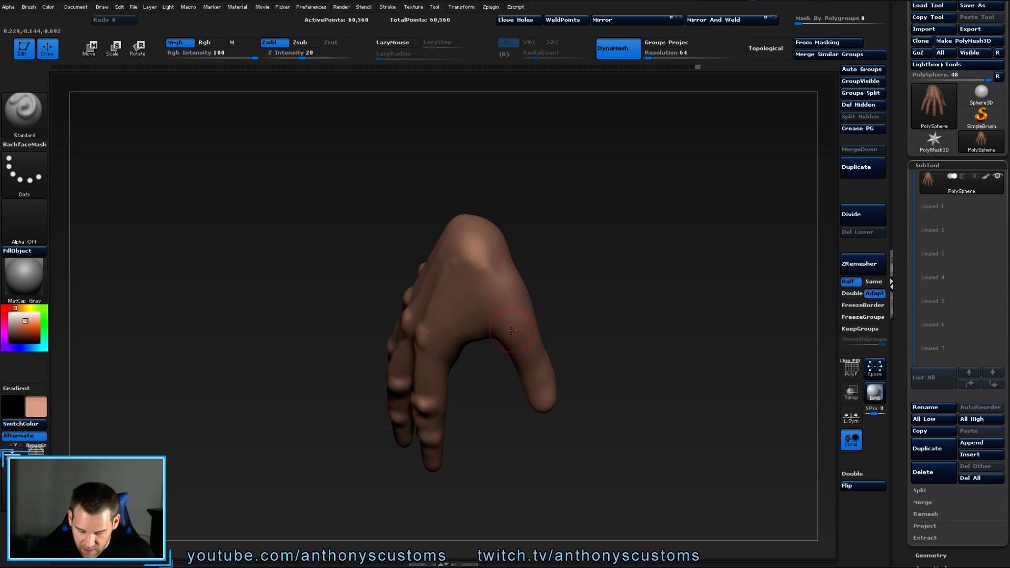
{"action": "mouse_move", "coordinate": [511, 330]}
{"action": "left_mouse_down"}
{"action": "mouse_move", "coordinate": [521, 316]}
{"action": "mouse_move", "coordinate": [502, 344]}
{"action": "left_mouse_up"}
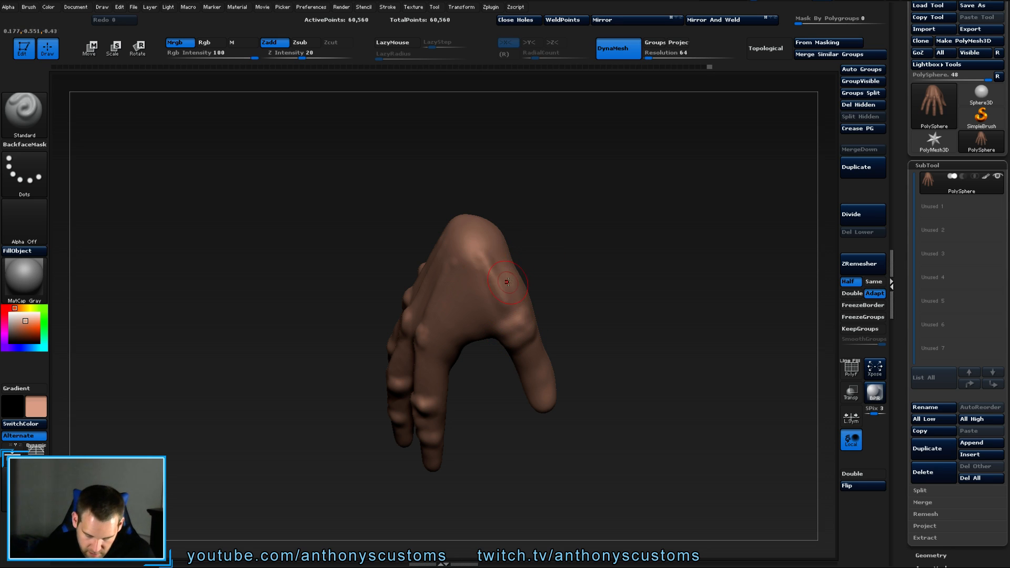
{"action": "left_click_drag", "start_coordinate": [583, 301], "coordinate": [580, 285]}
{"action": "left_click_drag", "start_coordinate": [569, 319], "coordinate": [618, 343]}
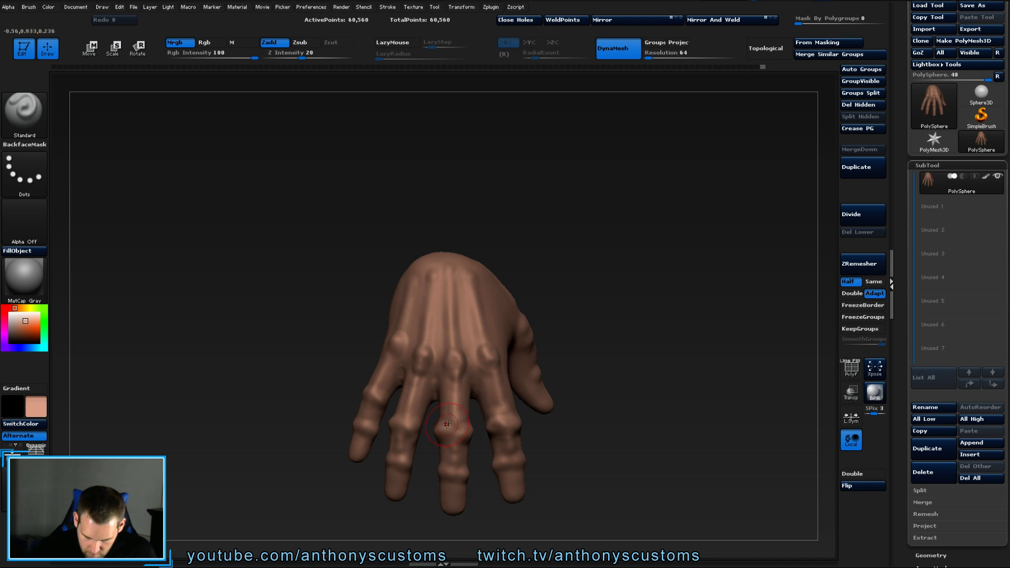
Soften the knuckles and the finger and thumb joints with the Smooth brush so they blend into the hand.
{"action": "left_click_drag", "start_coordinate": [602, 349], "coordinate": [604, 286]}
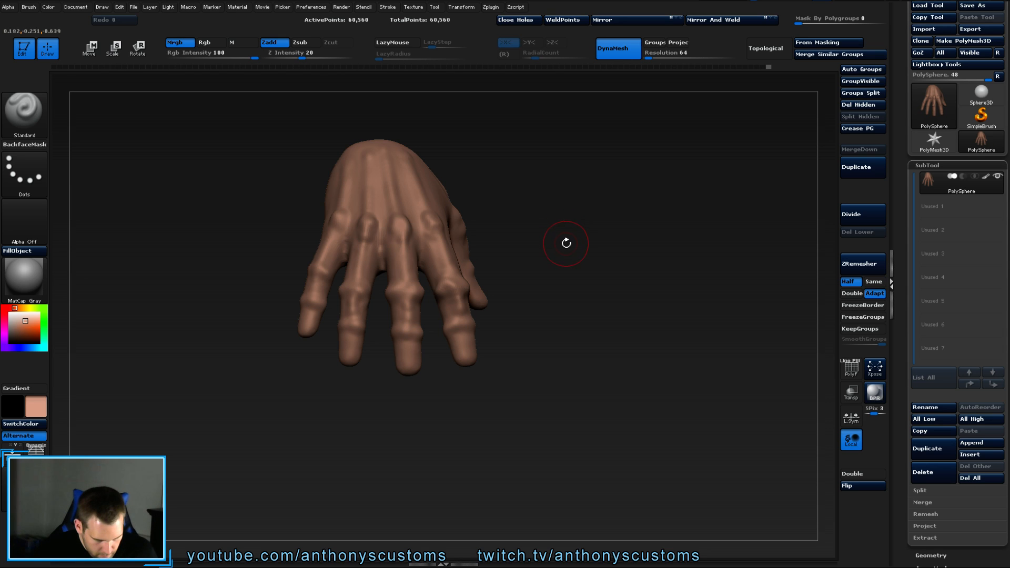
{"action": "left_click_drag", "start_coordinate": [577, 288], "coordinate": [585, 342]}
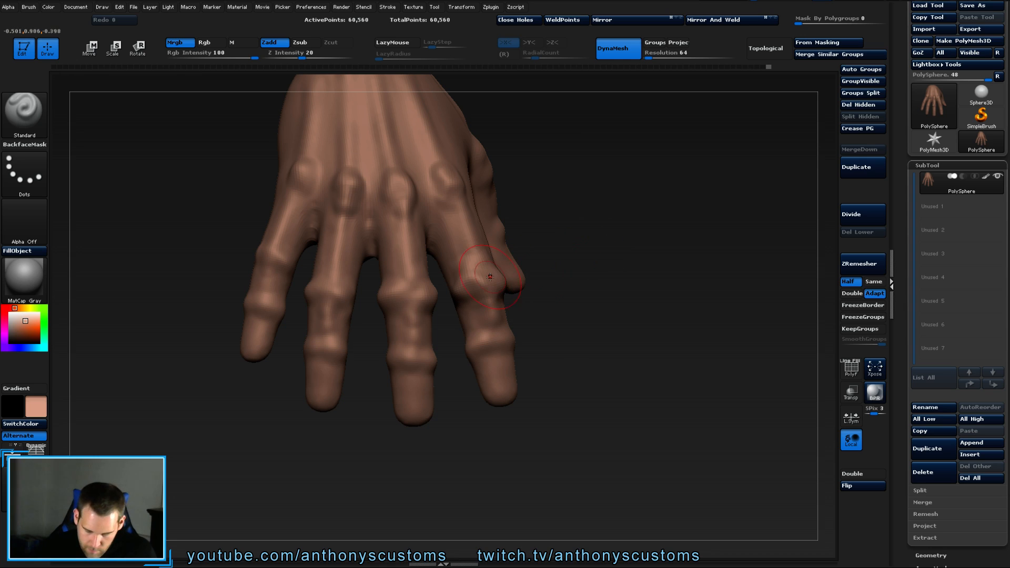
{"action": "key", "text": "shift"}
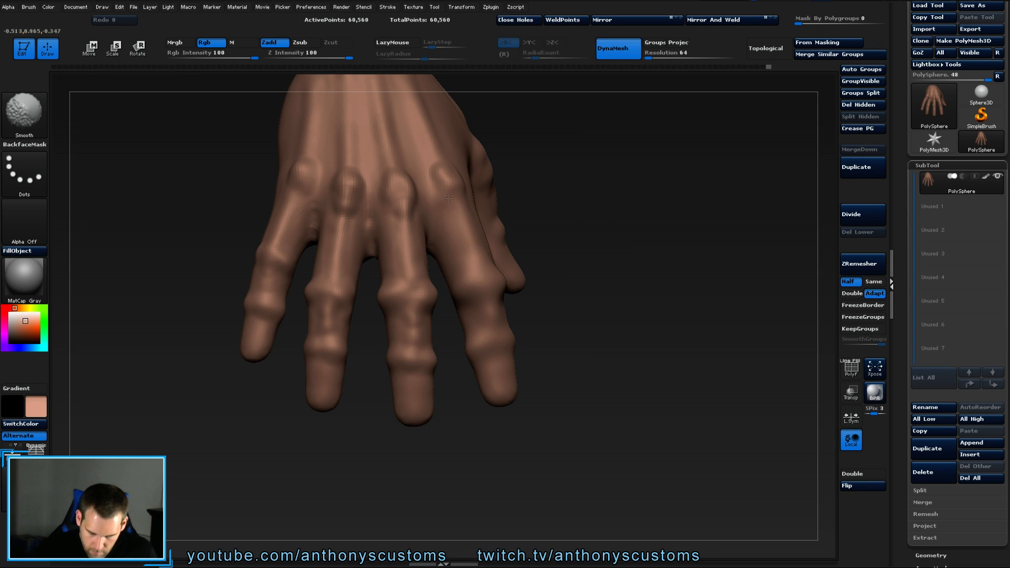
{"action": "mouse_move", "coordinate": [448, 198]}
{"action": "left_mouse_down", "text": "shift"}
{"action": "mouse_move", "coordinate": [421, 190]}
{"action": "mouse_move", "coordinate": [400, 229]}
{"action": "left_mouse_up", "text": "shift"}
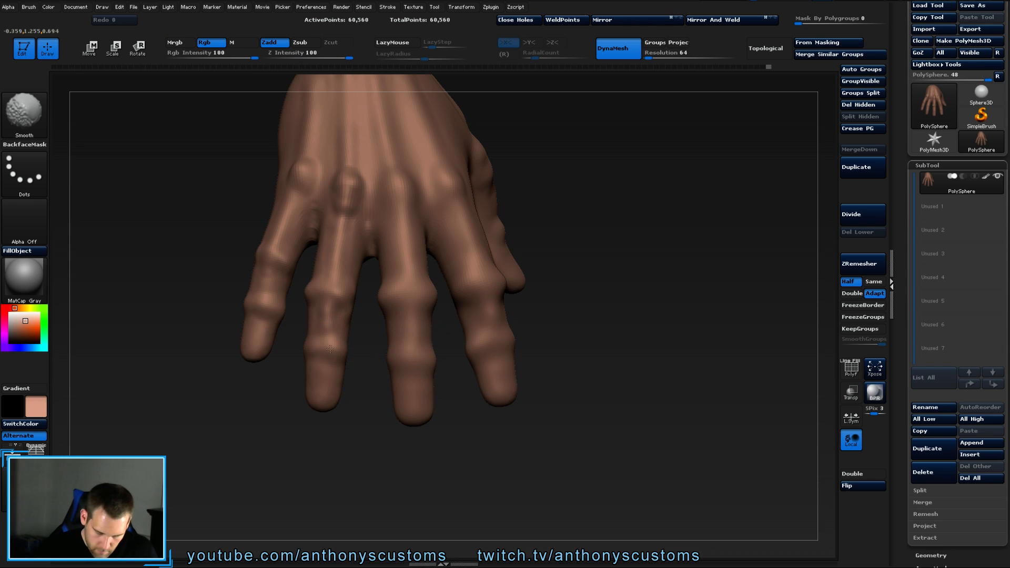
{"action": "left_click_drag", "start_coordinate": [343, 216], "coordinate": [346, 153], "text": "shift"}
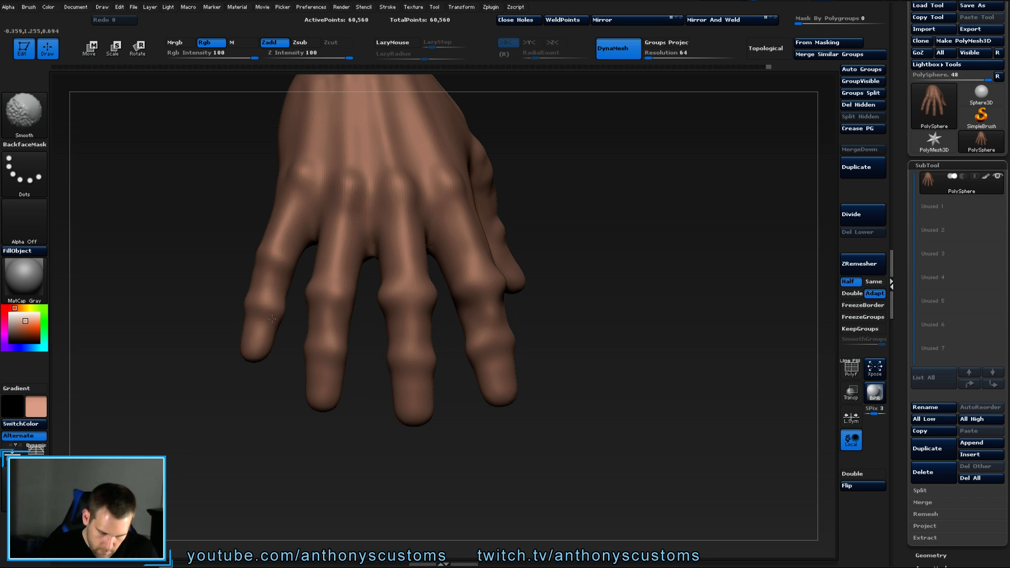
{"action": "left_click_drag", "start_coordinate": [572, 230], "coordinate": [588, 282]}
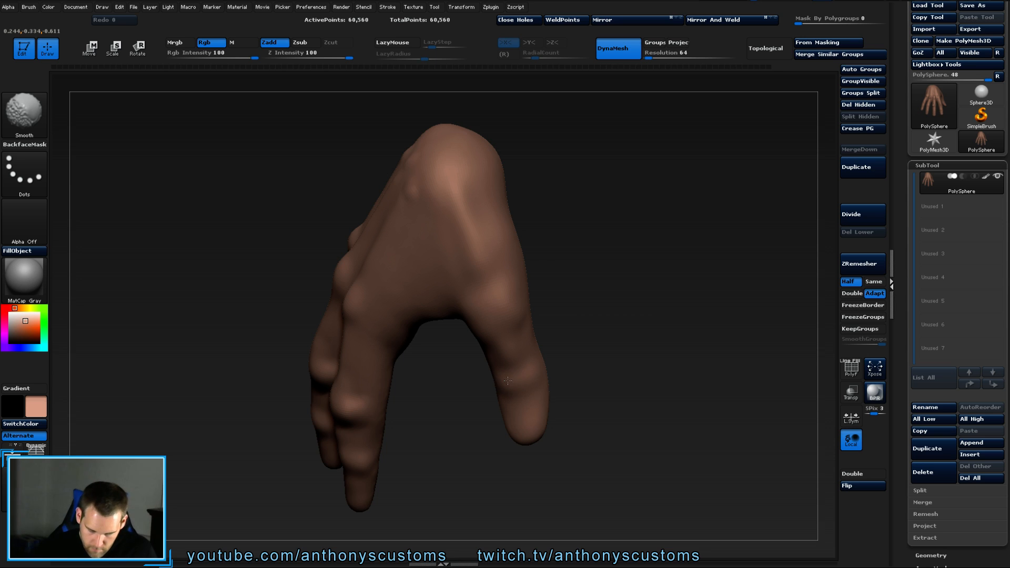
{"action": "left_click_drag", "start_coordinate": [592, 321], "coordinate": [613, 311]}
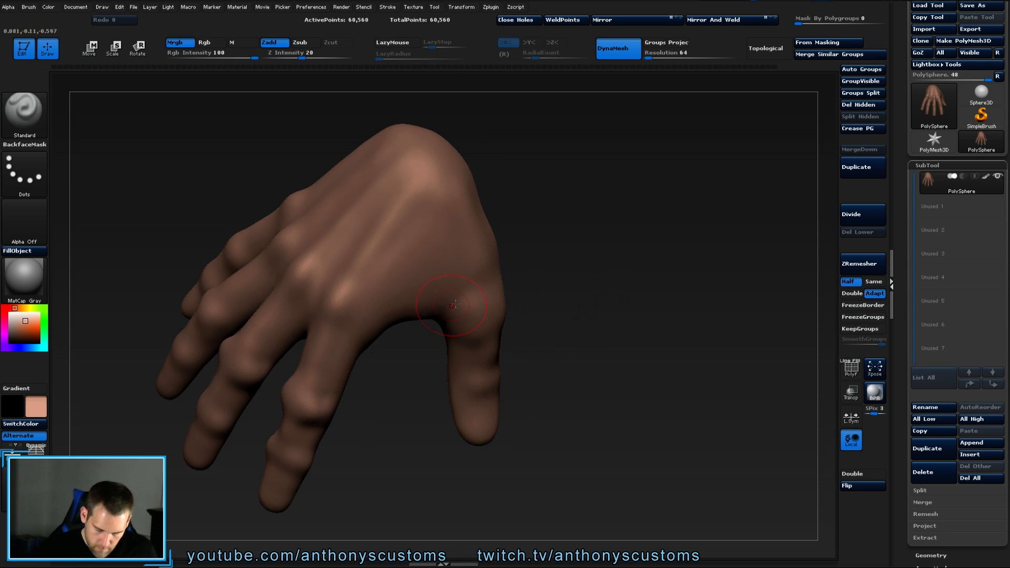
{"action": "mouse_move", "coordinate": [541, 281]}
{"action": "left_mouse_down"}
{"action": "mouse_move", "coordinate": [610, 293]}
{"action": "mouse_move", "coordinate": [629, 310]}
{"action": "left_mouse_up"}
{"action": "left_click_drag", "start_coordinate": [365, 363], "coordinate": [356, 394], "text": "shift"}
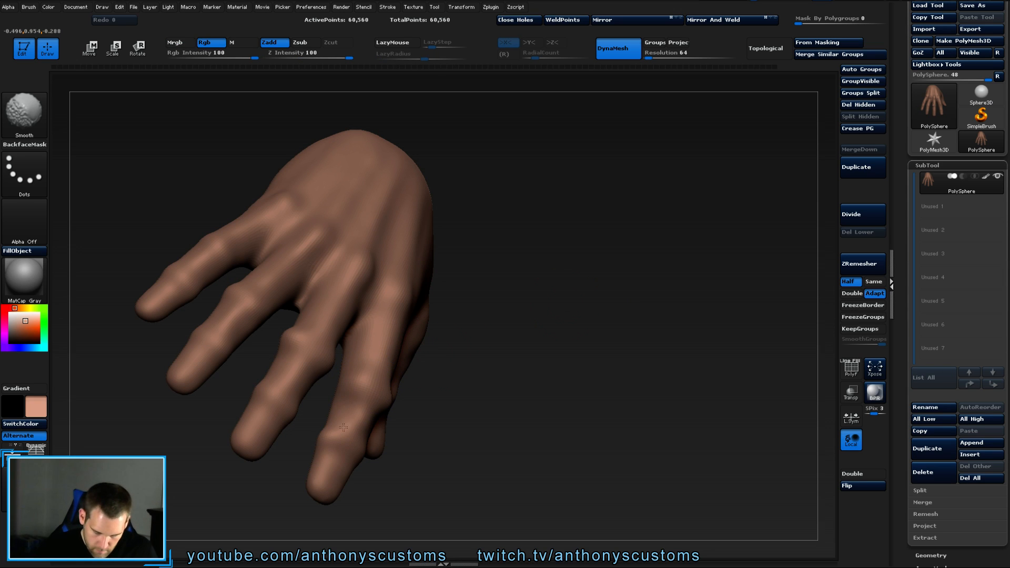
Fill out the hollows between the index finger's joints with the SO_Fill brush.
{"action": "left_click_drag", "start_coordinate": [455, 354], "coordinate": [579, 319]}
{"action": "mouse_move", "coordinate": [571, 357]}
{"action": "left_mouse_down"}
{"action": "mouse_move", "coordinate": [629, 322]}
{"action": "mouse_move", "coordinate": [642, 294]}
{"action": "left_mouse_up"}
{"action": "key", "text": "b"}
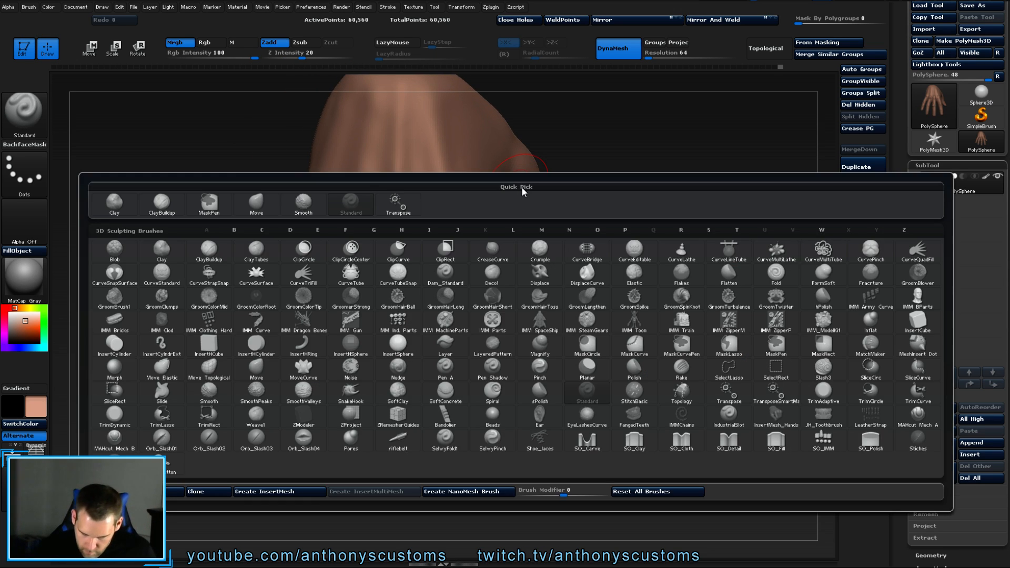
{"action": "left_click", "coordinate": [774, 442]}
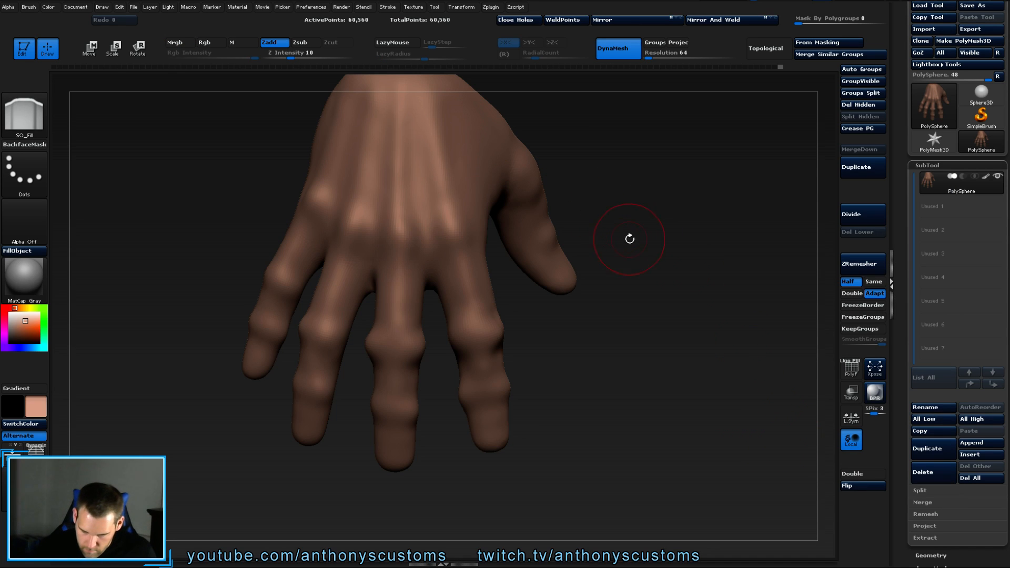
{"action": "left_click_drag", "start_coordinate": [629, 239], "coordinate": [486, 265]}
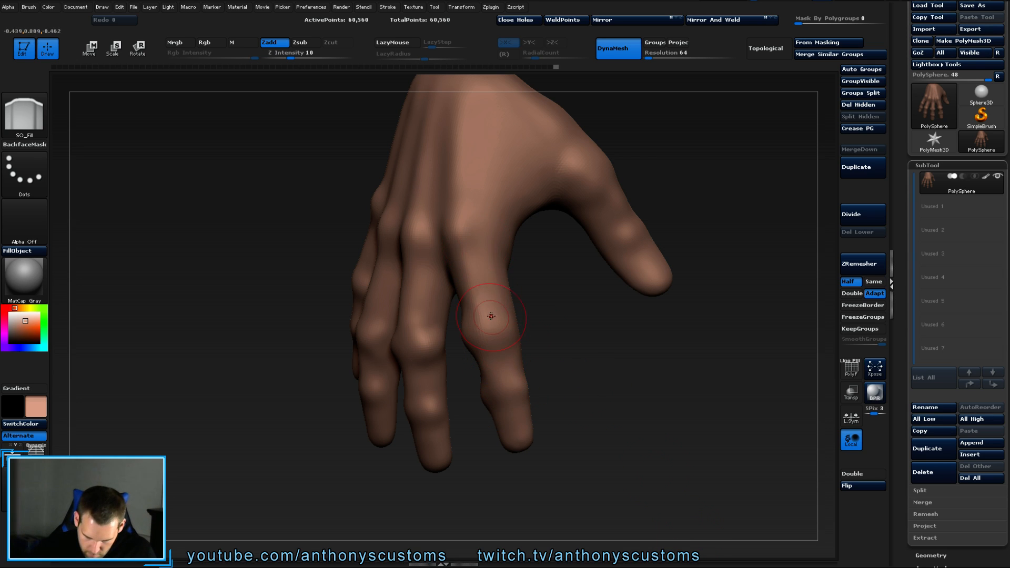
{"action": "left_click_drag", "start_coordinate": [563, 311], "coordinate": [595, 306]}
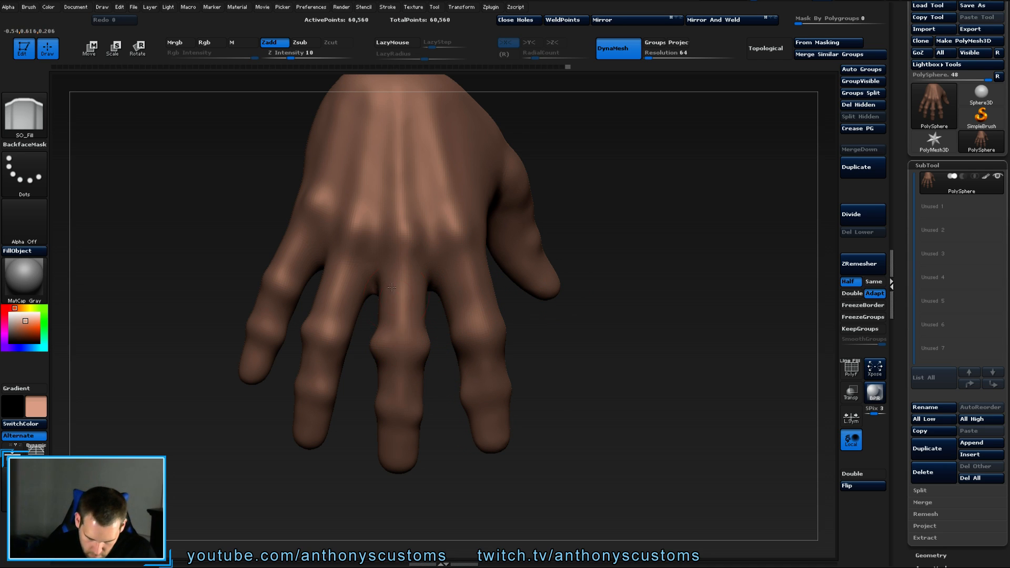
Fill the hollows around the joints of the middle, ring and little fingers with the SO_Fill brush.
{"action": "left_click_drag", "start_coordinate": [359, 443], "coordinate": [354, 301]}
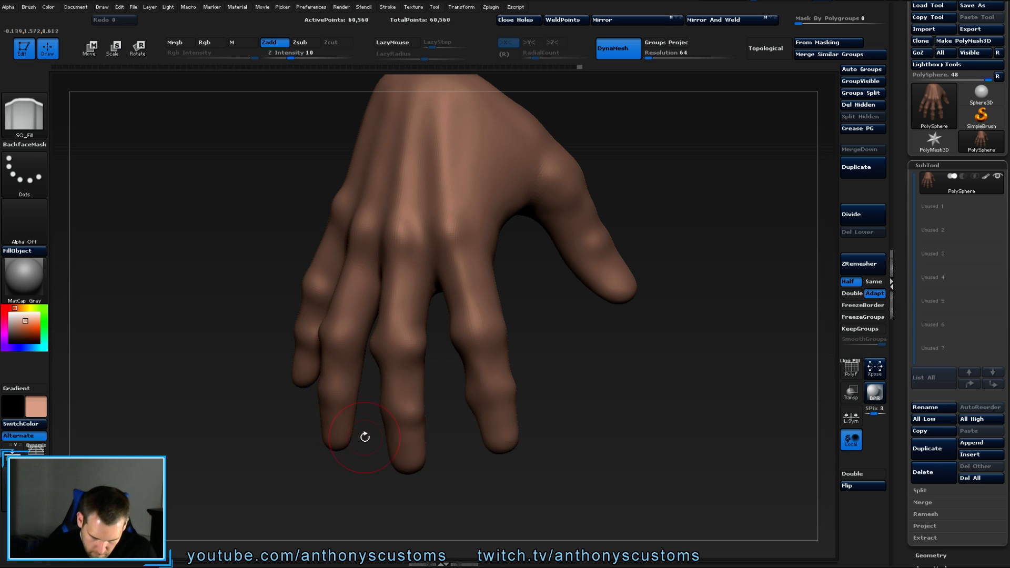
{"action": "left_click_drag", "start_coordinate": [365, 436], "coordinate": [613, 358]}
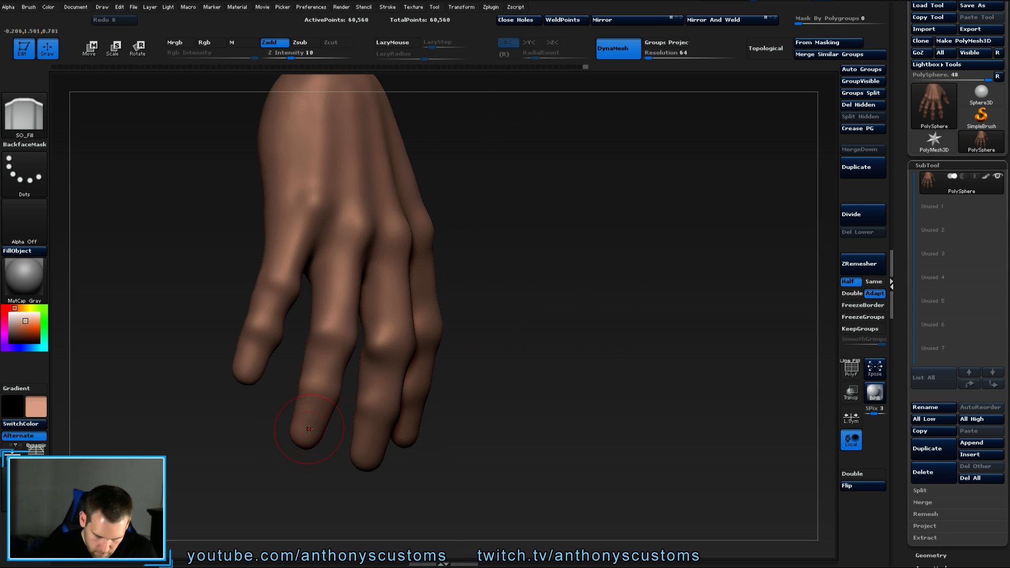
{"action": "left_click_drag", "start_coordinate": [292, 204], "coordinate": [263, 296]}
{"action": "left_click_drag", "start_coordinate": [270, 393], "coordinate": [547, 291]}
{"action": "left_click_drag", "start_coordinate": [275, 310], "coordinate": [306, 269]}
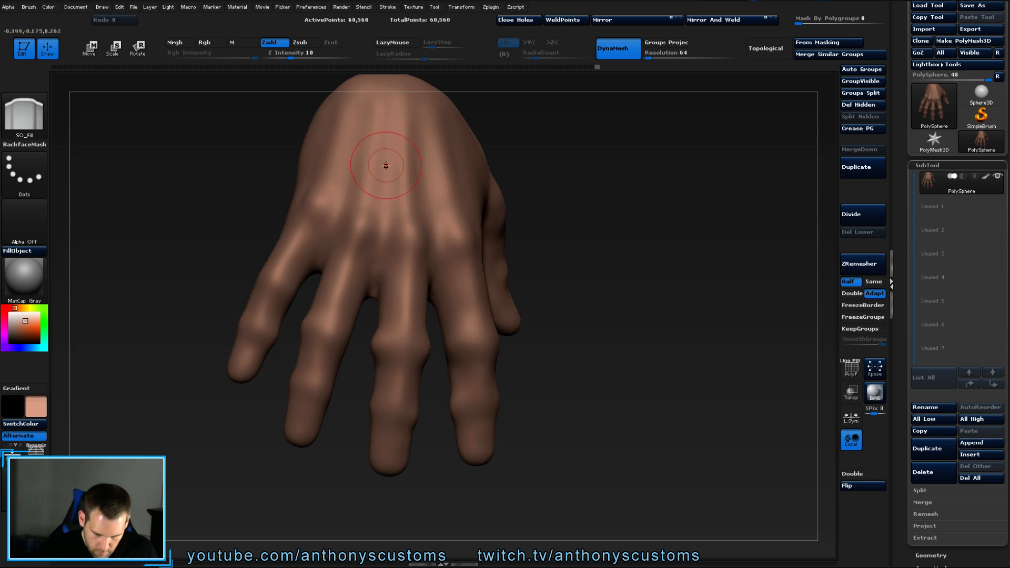
Fill the forms on the back of the hand around the knuckles and along the thumb's base.
{"action": "mouse_move", "coordinate": [599, 221]}
{"action": "left_mouse_down"}
{"action": "mouse_move", "coordinate": [601, 268]}
{"action": "mouse_move", "coordinate": [570, 269]}
{"action": "left_mouse_up"}
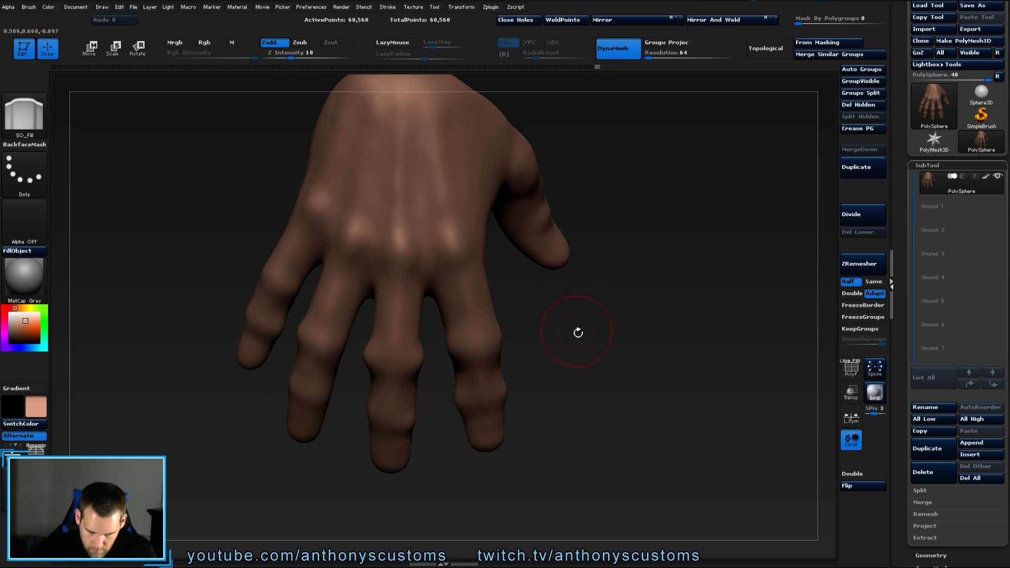
{"action": "mouse_move", "coordinate": [578, 332]}
{"action": "left_mouse_down"}
{"action": "mouse_move", "coordinate": [608, 365]}
{"action": "mouse_move", "coordinate": [589, 347]}
{"action": "left_mouse_up"}
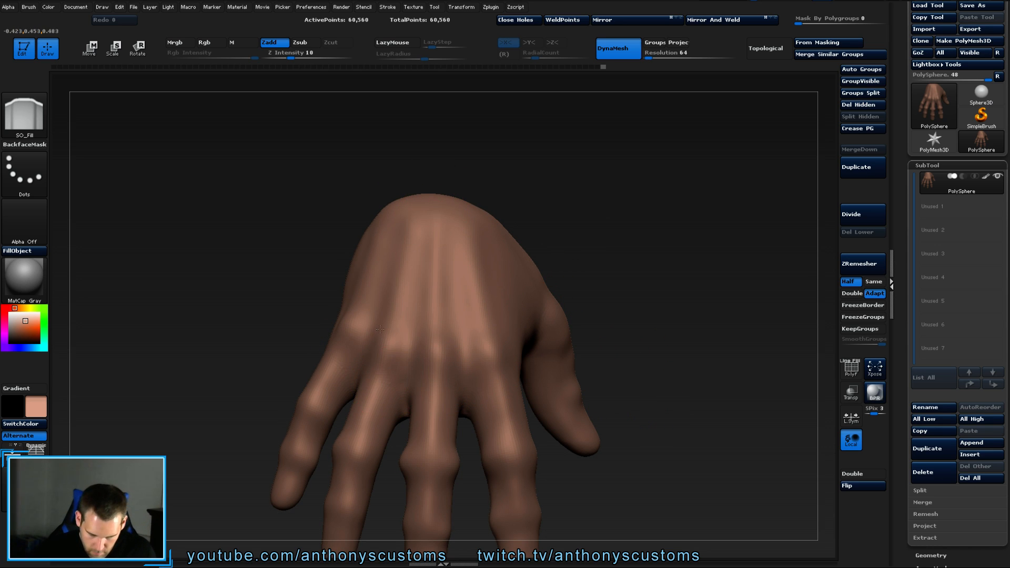
{"action": "left_click_drag", "start_coordinate": [396, 352], "coordinate": [410, 349]}
{"action": "mouse_move", "coordinate": [643, 239]}
{"action": "left_mouse_down"}
{"action": "mouse_move", "coordinate": [645, 248]}
{"action": "mouse_move", "coordinate": [494, 270]}
{"action": "left_mouse_up"}
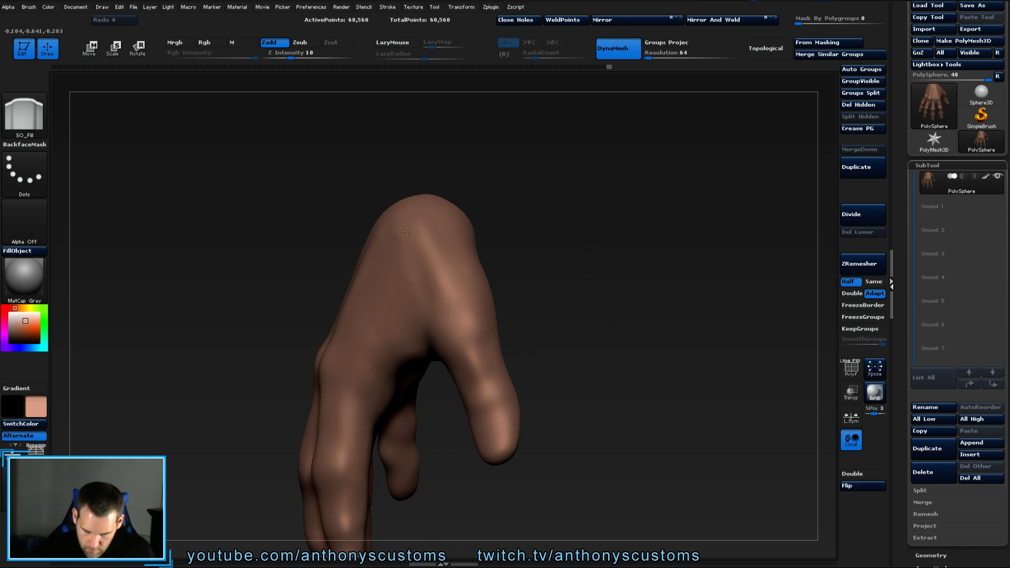
{"action": "left_click_drag", "start_coordinate": [427, 238], "coordinate": [477, 332]}
{"action": "left_click_drag", "start_coordinate": [570, 397], "coordinate": [609, 297]}
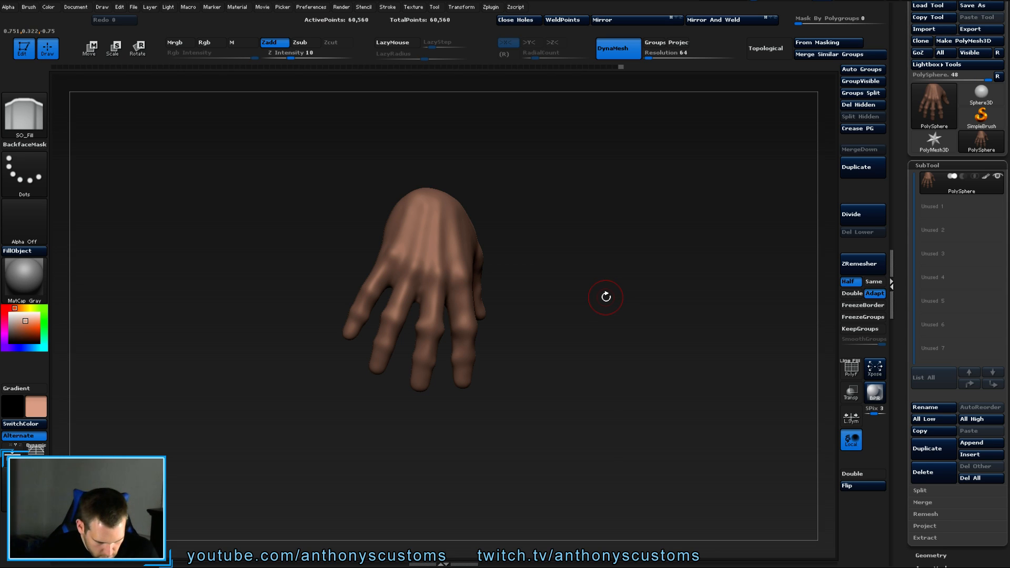
{"action": "left_click_drag", "start_coordinate": [603, 298], "coordinate": [601, 293]}
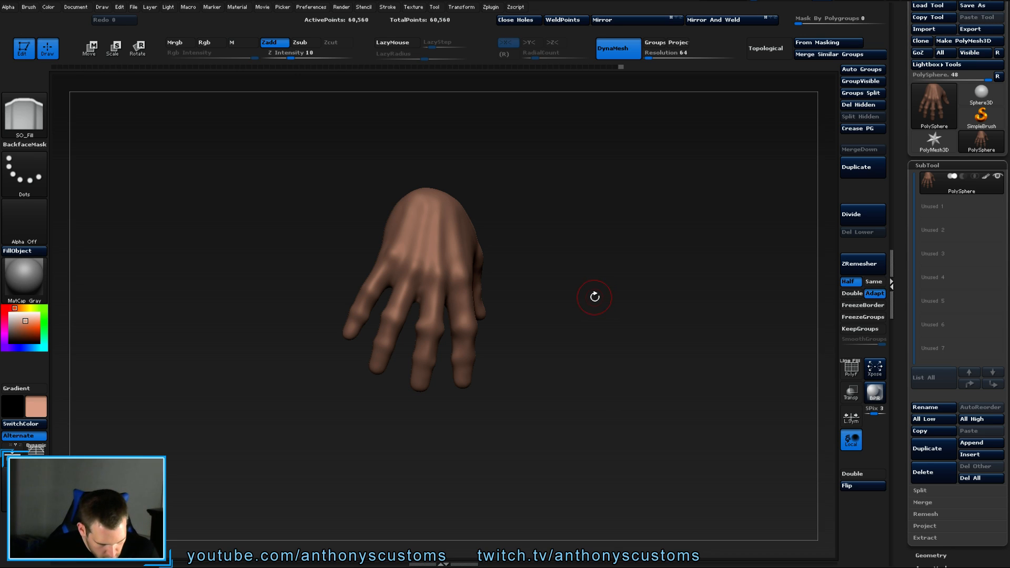
{"action": "left_click_drag", "start_coordinate": [593, 299], "coordinate": [657, 344]}
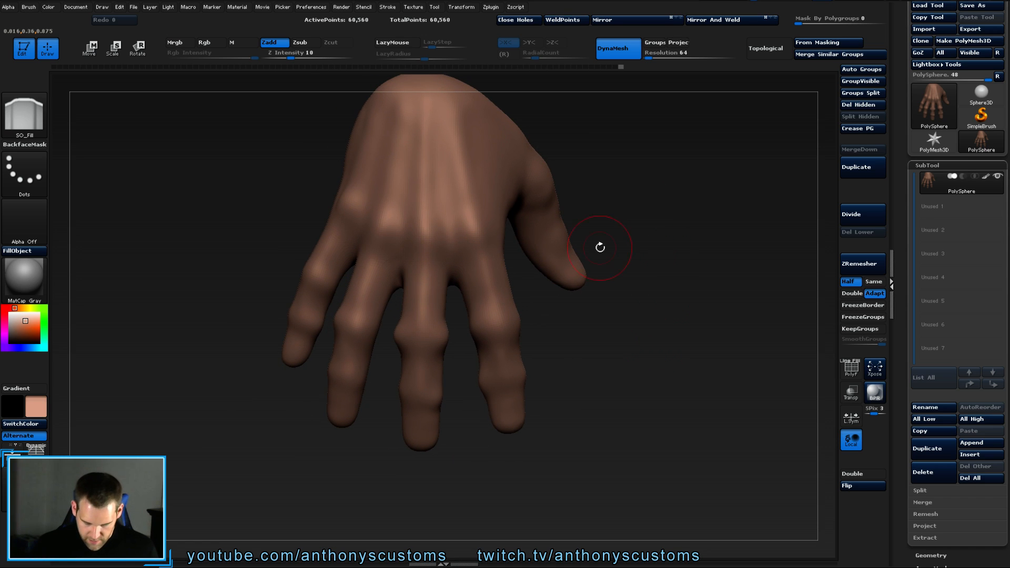
Pull in the sides of the middle finger's middle joint with the Move brush.
{"action": "key", "text": "b"}
{"action": "key", "text": "m"}
{"action": "key", "text": "v"}
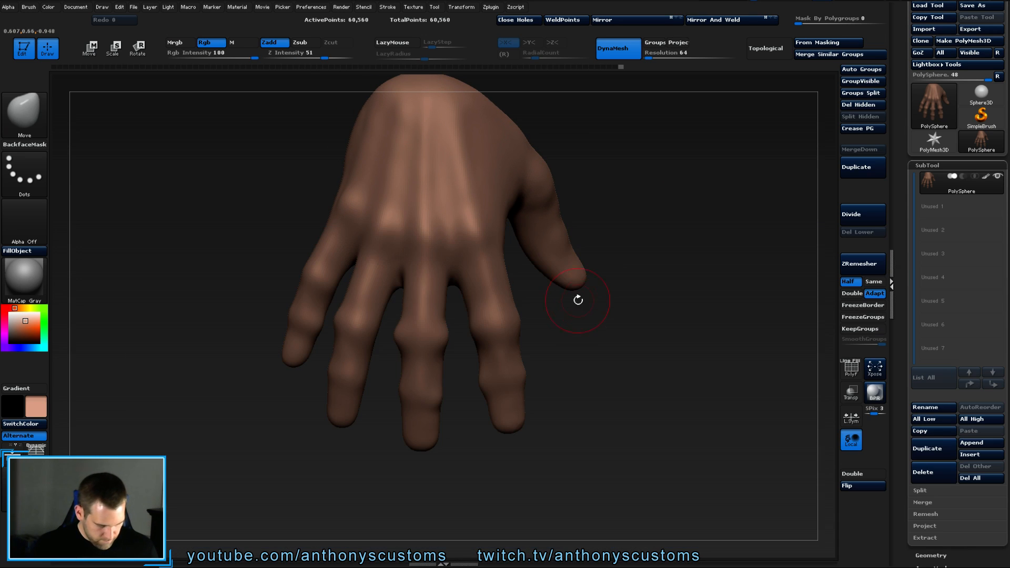
{"action": "right_click", "coordinate": [574, 320]}
{"action": "left_click_drag", "start_coordinate": [574, 320], "coordinate": [578, 321]}
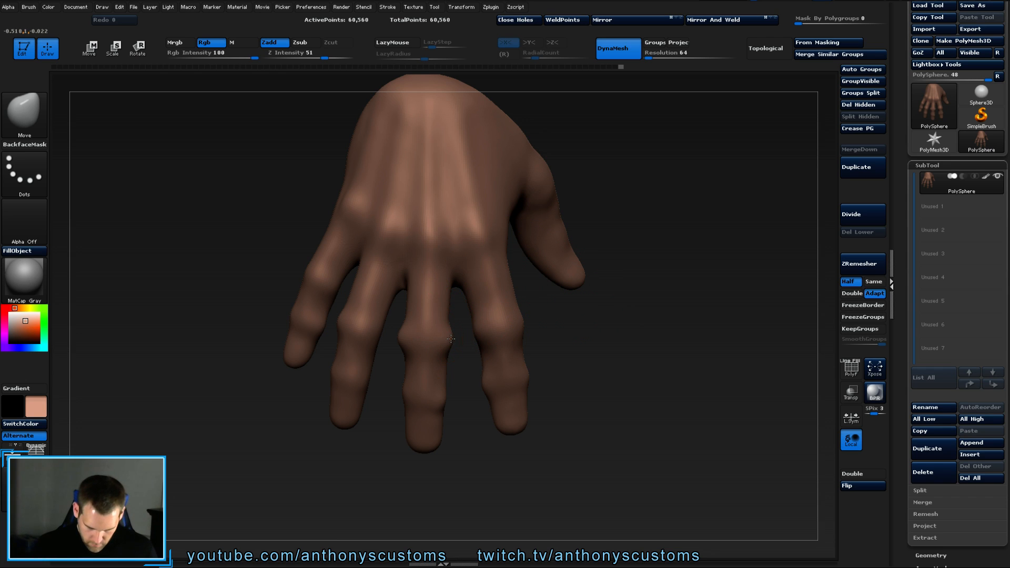
{"action": "right_click", "coordinate": [402, 339]}
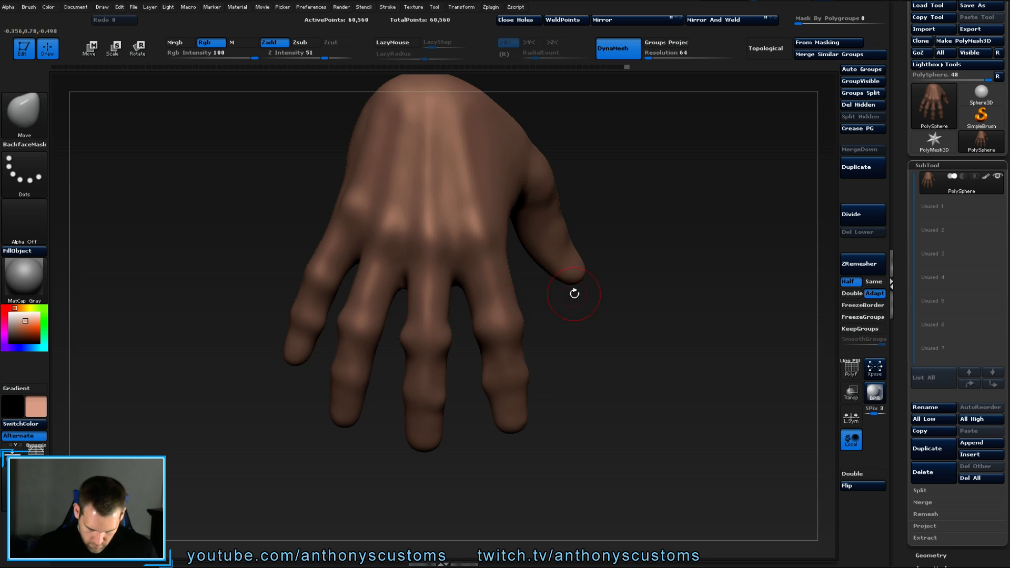
Refine the outlines of the middle and little finger joints with the Move brush and smooth the knuckle area.
{"action": "left_click_drag", "start_coordinate": [574, 293], "coordinate": [468, 308]}
{"action": "left_click_drag", "start_coordinate": [615, 315], "coordinate": [480, 289]}
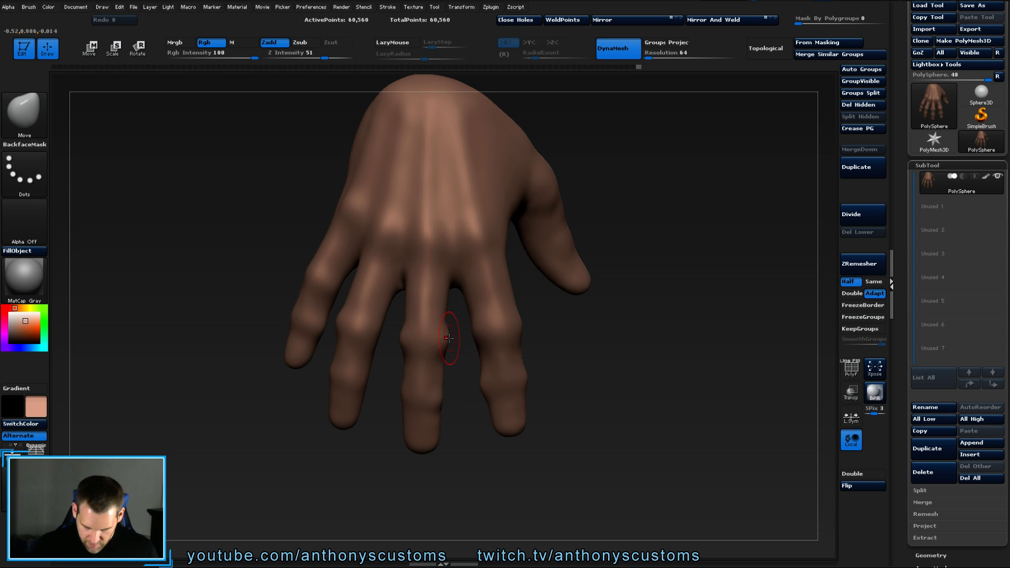
{"action": "left_click_drag", "start_coordinate": [448, 339], "coordinate": [331, 313]}
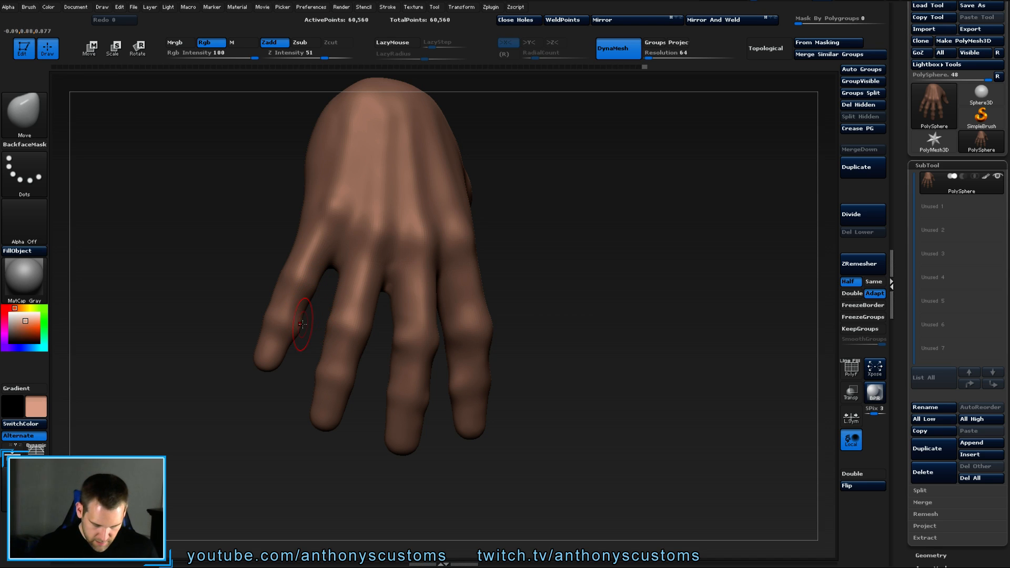
{"action": "key", "text": "shift"}
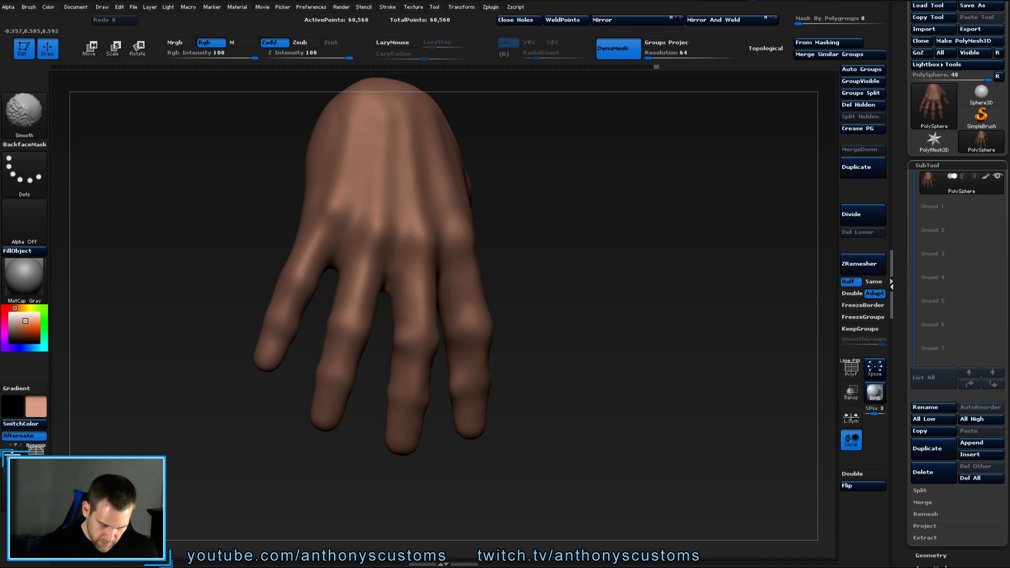
{"action": "right_click_drag", "start_coordinate": [457, 303], "coordinate": [501, 344]}
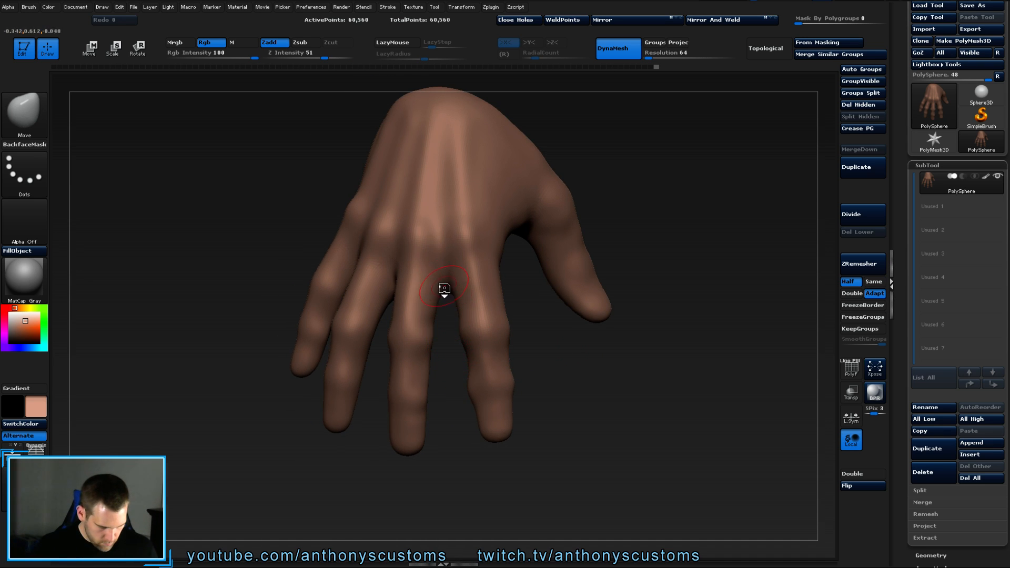
Flatten the outer sides of the middle, ring and little finger joints with the TrimDynamic brush.
{"action": "key", "text": "b"}
{"action": "key", "text": "t"}
{"action": "key", "text": "d"}
{"action": "mouse_move", "coordinate": [428, 393]}
{"action": "right_mouse_down"}
{"action": "mouse_move", "coordinate": [438, 389]}
{"action": "mouse_move", "coordinate": [421, 392]}
{"action": "right_mouse_up"}
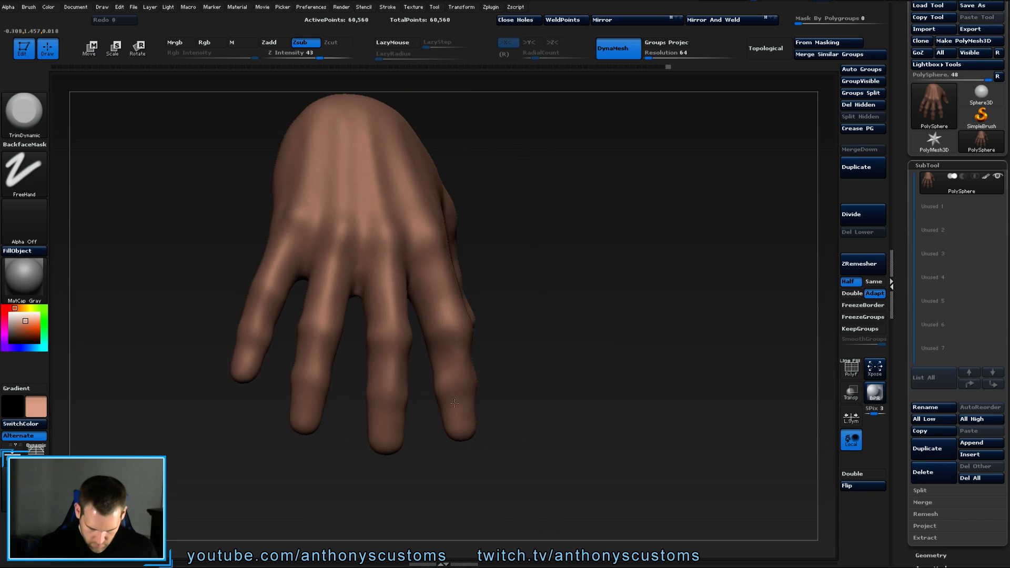
{"action": "right_click_drag", "start_coordinate": [518, 331], "coordinate": [388, 331]}
{"action": "left_click_drag", "start_coordinate": [383, 316], "coordinate": [377, 361]}
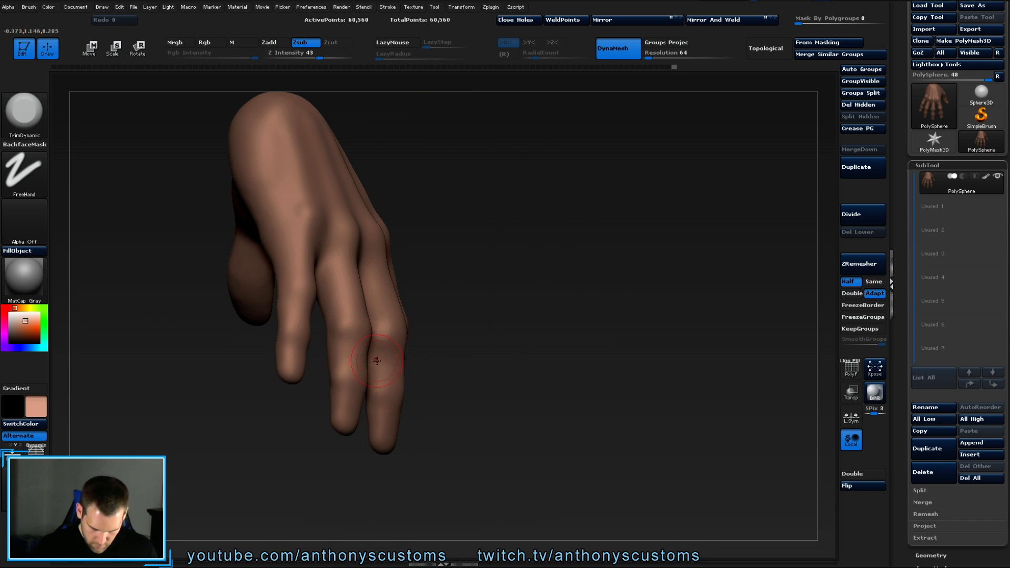
{"action": "left_click_drag", "start_coordinate": [345, 318], "coordinate": [345, 368]}
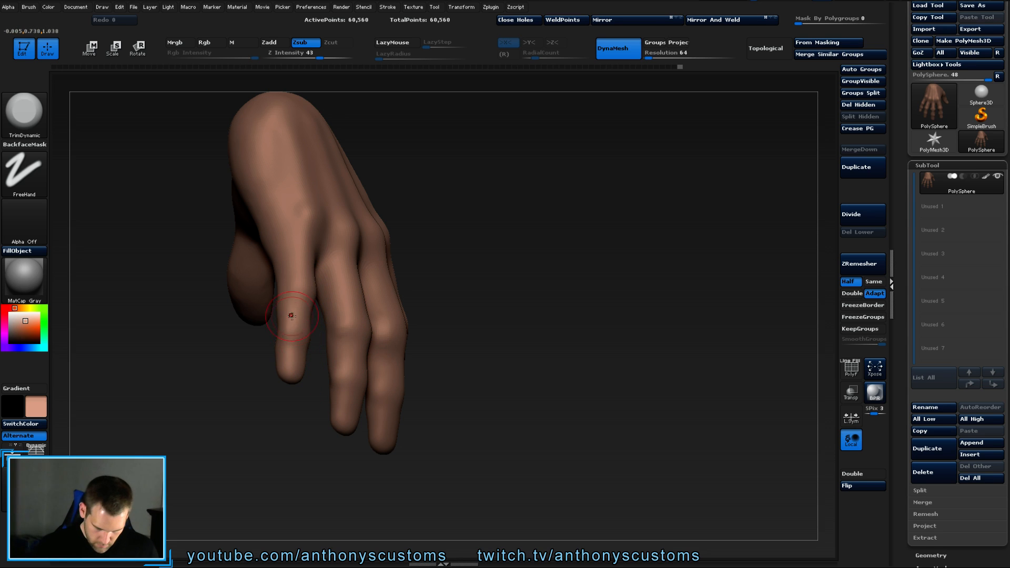
{"action": "left_click_drag", "start_coordinate": [291, 316], "coordinate": [287, 349]}
Flatten the remaining sides of the middle and ring finger joints with the TrimDynamic brush.
{"action": "mouse_move", "coordinate": [439, 300]}
{"action": "right_mouse_down"}
{"action": "mouse_move", "coordinate": [513, 309]}
{"action": "mouse_move", "coordinate": [429, 404]}
{"action": "mouse_move", "coordinate": [582, 358]}
{"action": "right_mouse_up"}
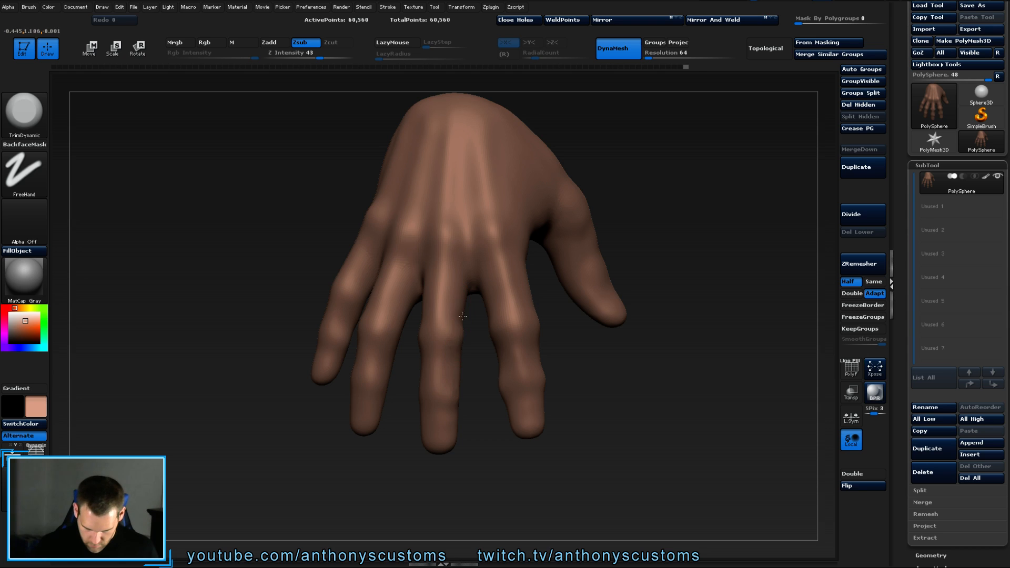
{"action": "left_click_drag", "start_coordinate": [472, 325], "coordinate": [462, 341]}
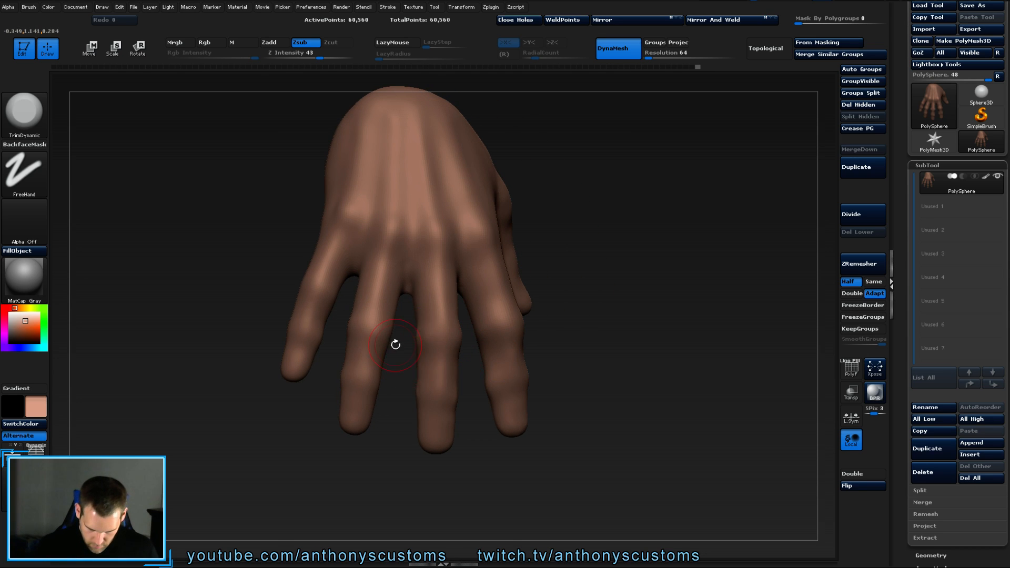
{"action": "left_click_drag", "start_coordinate": [396, 344], "coordinate": [355, 319]}
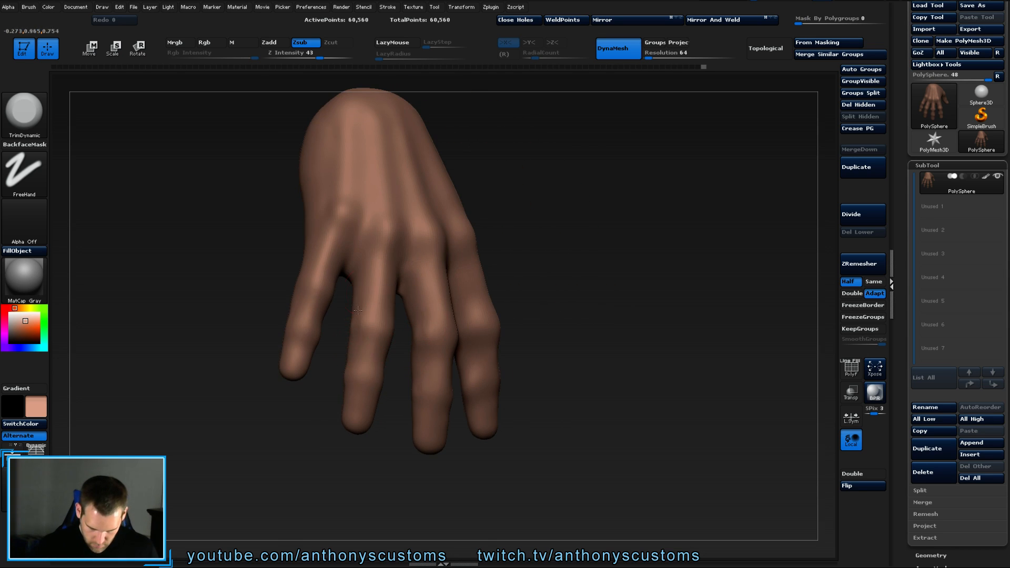
{"action": "left_click_drag", "start_coordinate": [385, 417], "coordinate": [382, 390]}
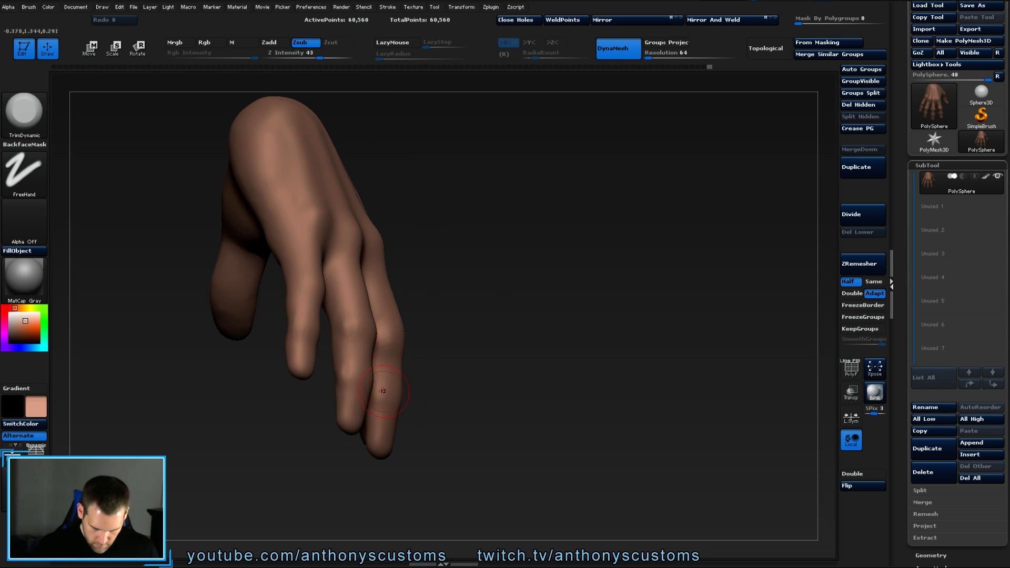
Smooth the trimmed sides of the little, ring and middle fingers and touch up the middle finger's joints.
{"action": "key", "text": "shift"}
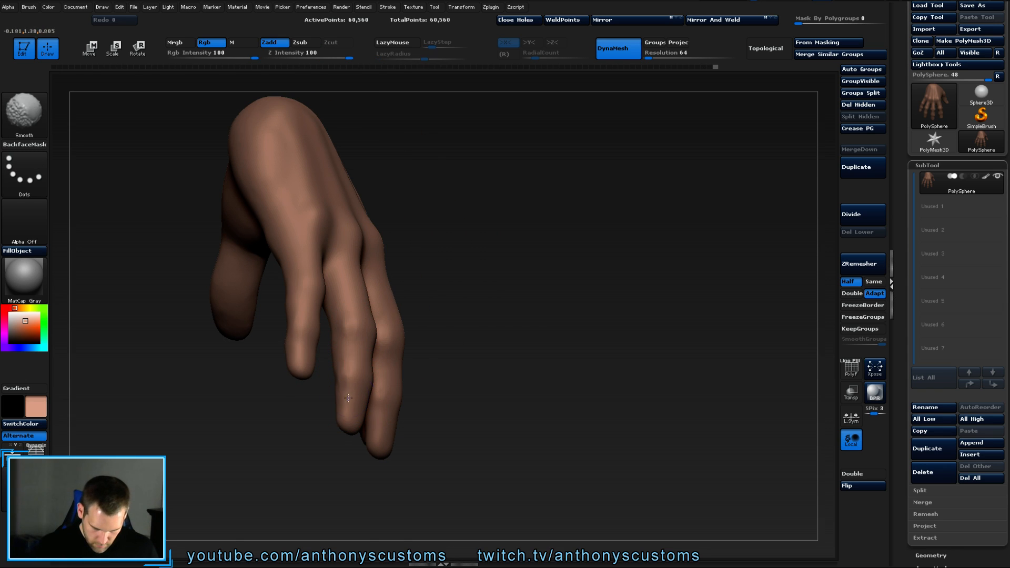
{"action": "left_click_drag", "start_coordinate": [347, 309], "coordinate": [339, 284], "text": "shift"}
{"action": "left_click_drag", "start_coordinate": [304, 333], "coordinate": [296, 211], "text": "shift"}
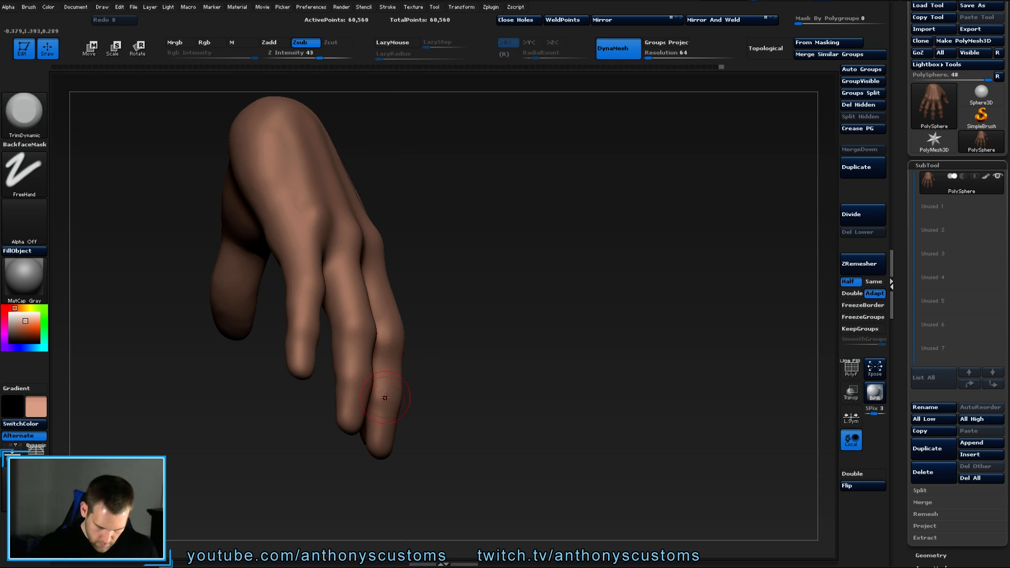
{"action": "left_click_drag", "start_coordinate": [381, 418], "coordinate": [383, 381], "text": "shift"}
{"action": "mouse_move", "coordinate": [365, 253]}
{"action": "left_mouse_down"}
{"action": "mouse_move", "coordinate": [507, 304]}
{"action": "mouse_move", "coordinate": [401, 394]}
{"action": "mouse_move", "coordinate": [406, 326]}
{"action": "left_mouse_up"}
Flatten both sides of the index finger's joints with TrimDynamic and smooth them into the finger.
{"action": "mouse_move", "coordinate": [522, 295]}
{"action": "left_mouse_down"}
{"action": "mouse_move", "coordinate": [493, 402]}
{"action": "mouse_move", "coordinate": [518, 374]}
{"action": "left_mouse_up"}
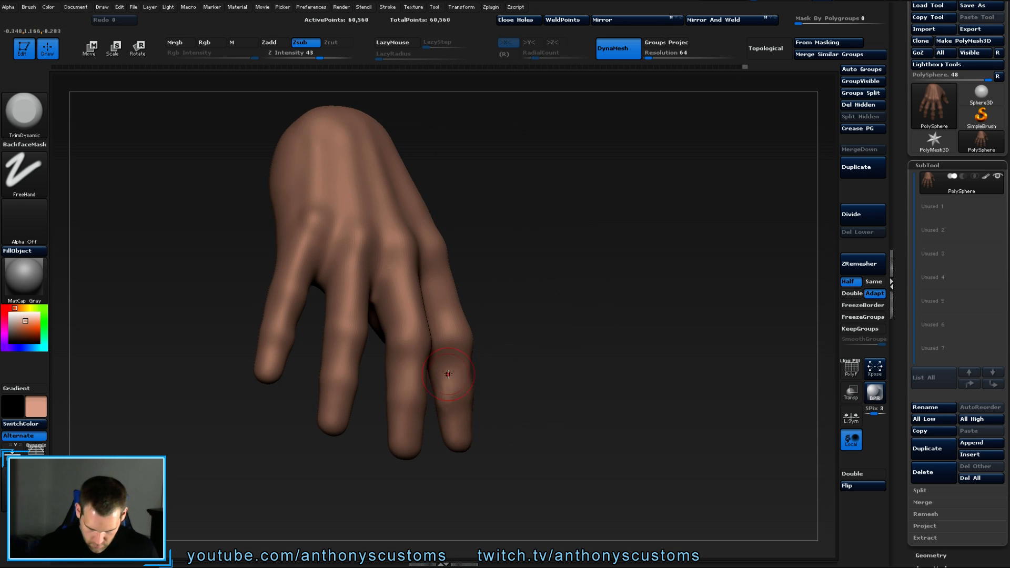
{"action": "mouse_move", "coordinate": [447, 374]}
{"action": "left_mouse_down", "text": "shift"}
{"action": "mouse_move", "coordinate": [448, 410]}
{"action": "mouse_move", "coordinate": [534, 365]}
{"action": "mouse_move", "coordinate": [493, 366]}
{"action": "mouse_move", "coordinate": [484, 341]}
{"action": "left_mouse_up", "text": "shift"}
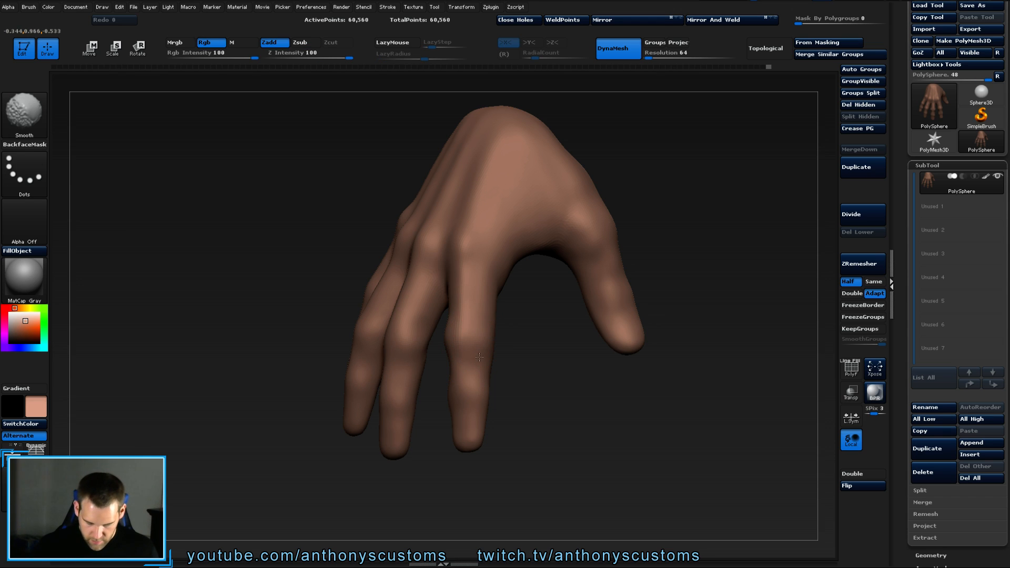
{"action": "mouse_move", "coordinate": [506, 347]}
{"action": "left_mouse_down"}
{"action": "mouse_move", "coordinate": [575, 342]}
{"action": "mouse_move", "coordinate": [500, 328]}
{"action": "left_mouse_up"}
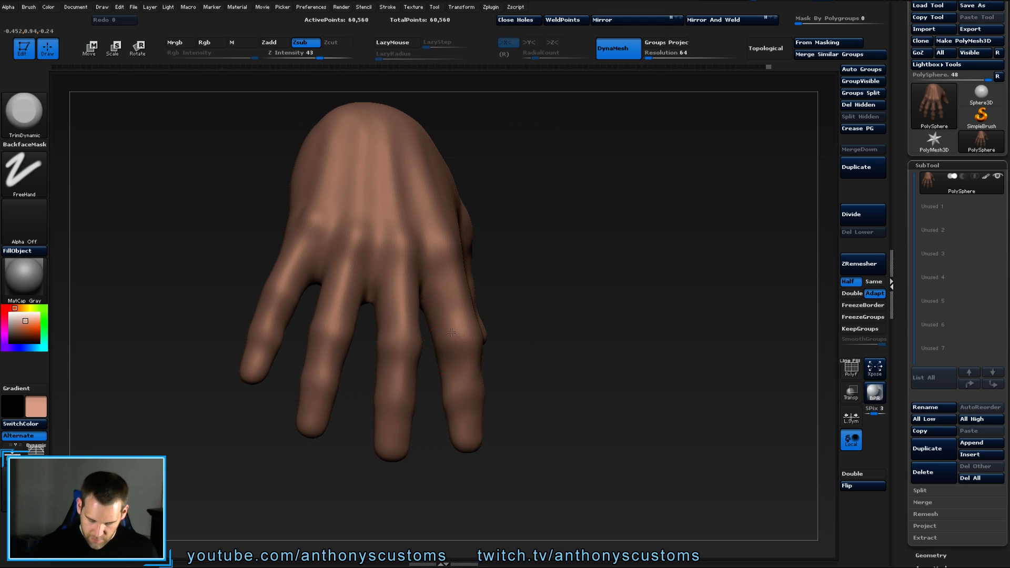
{"action": "key", "text": "shift"}
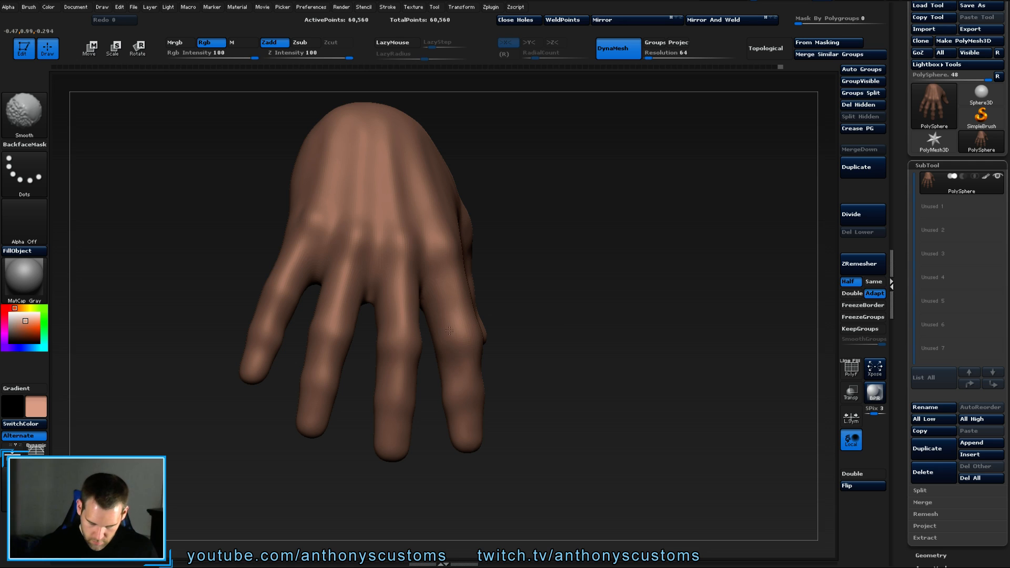
{"action": "mouse_move", "coordinate": [597, 315]}
{"action": "left_mouse_down"}
{"action": "mouse_move", "coordinate": [534, 342]}
{"action": "mouse_move", "coordinate": [683, 266]}
{"action": "mouse_move", "coordinate": [639, 258]}
{"action": "left_mouse_up"}
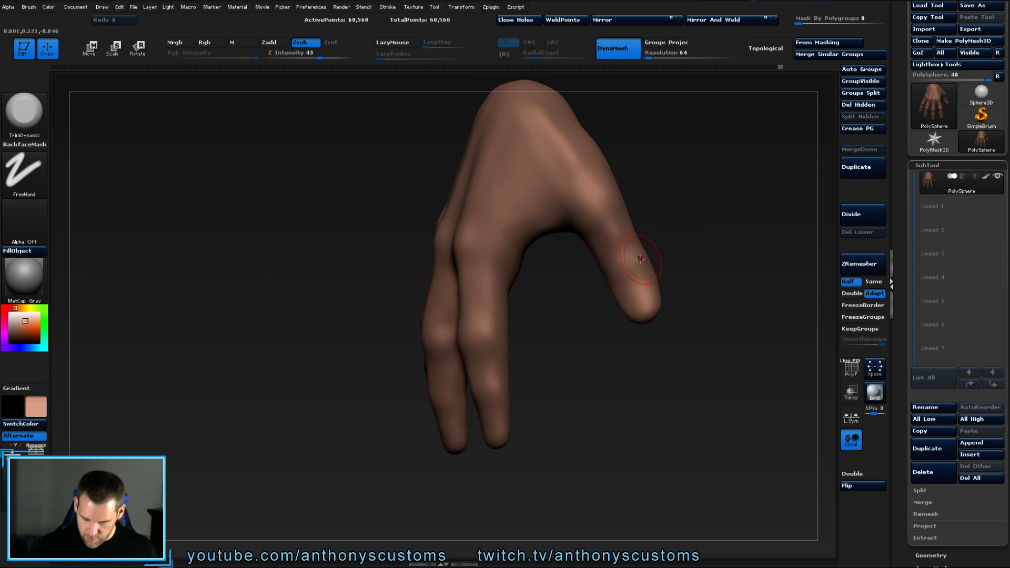
Build up the thumb's upper and base joints with the Standard brush and smooth them into the thumb.
{"action": "key", "text": "b"}
{"action": "key", "text": "s"}
{"action": "key", "text": "t"}
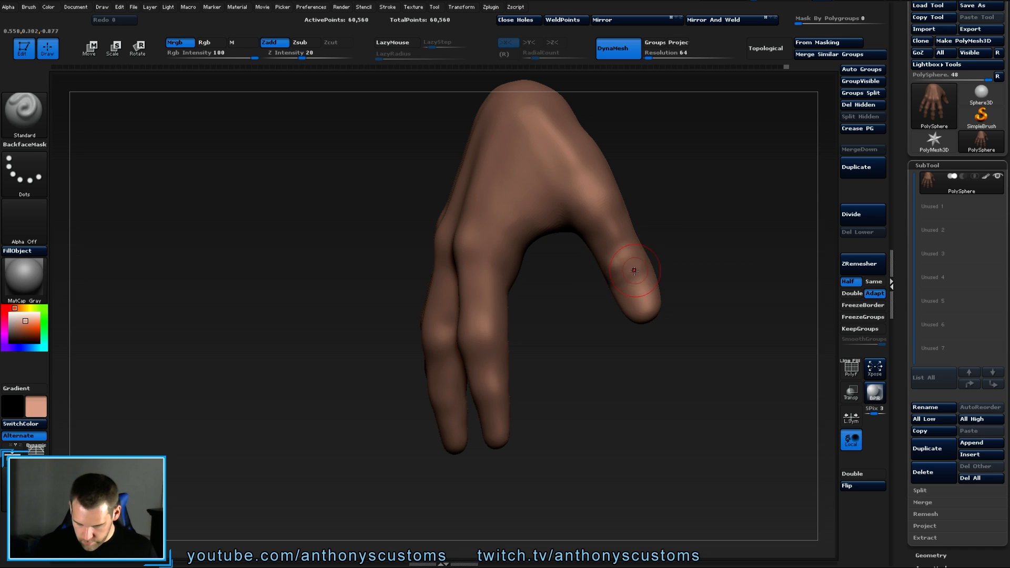
{"action": "mouse_move", "coordinate": [668, 266]}
{"action": "left_mouse_down"}
{"action": "mouse_move", "coordinate": [694, 279]}
{"action": "mouse_move", "coordinate": [609, 199]}
{"action": "left_mouse_up"}
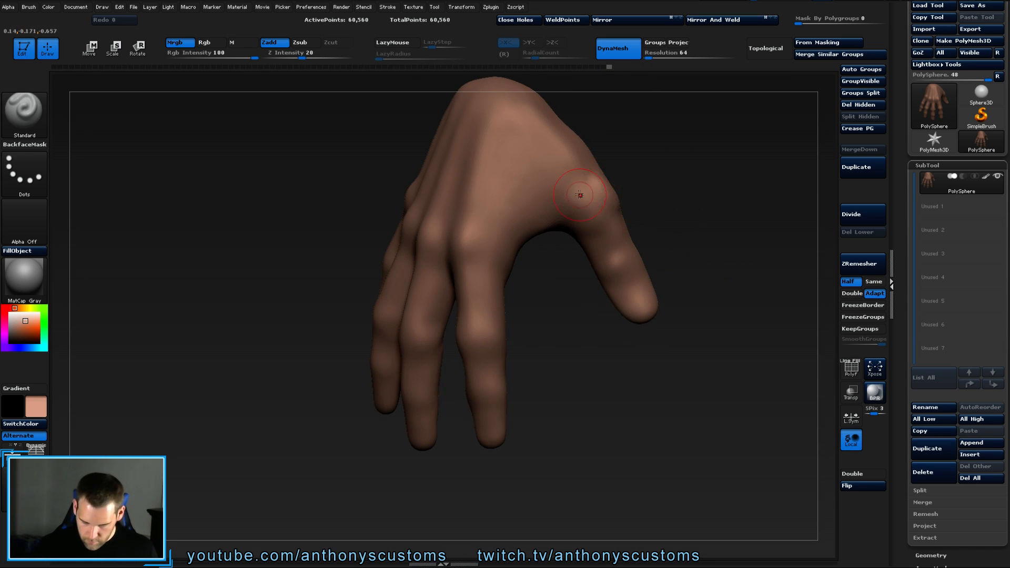
{"action": "key", "text": "shift"}
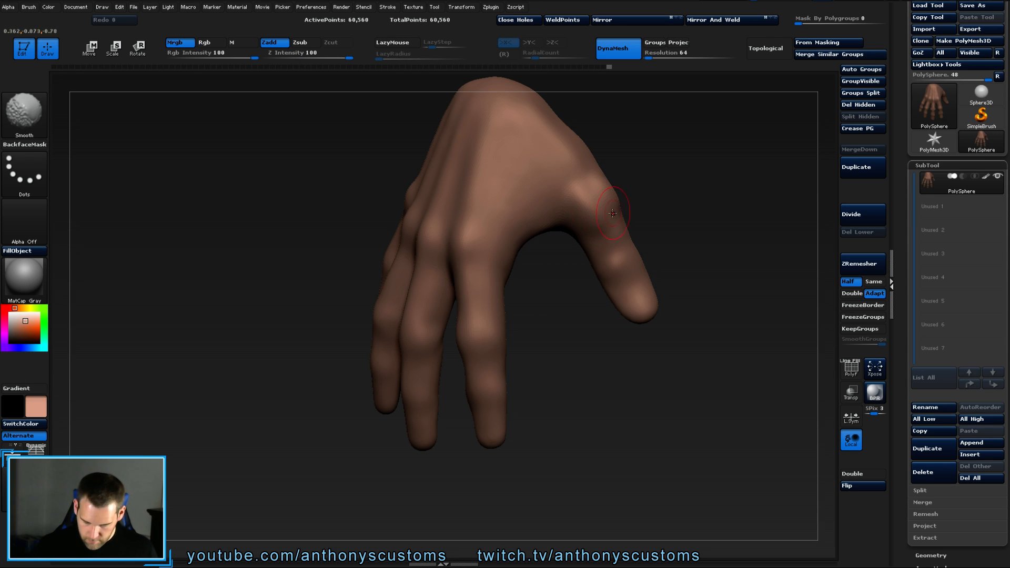
Sculpt the index, middle and ring knuckles on the back of the hand with the Standard brush and smooth around them.
{"action": "right_click_drag", "start_coordinate": [613, 213], "coordinate": [506, 227]}
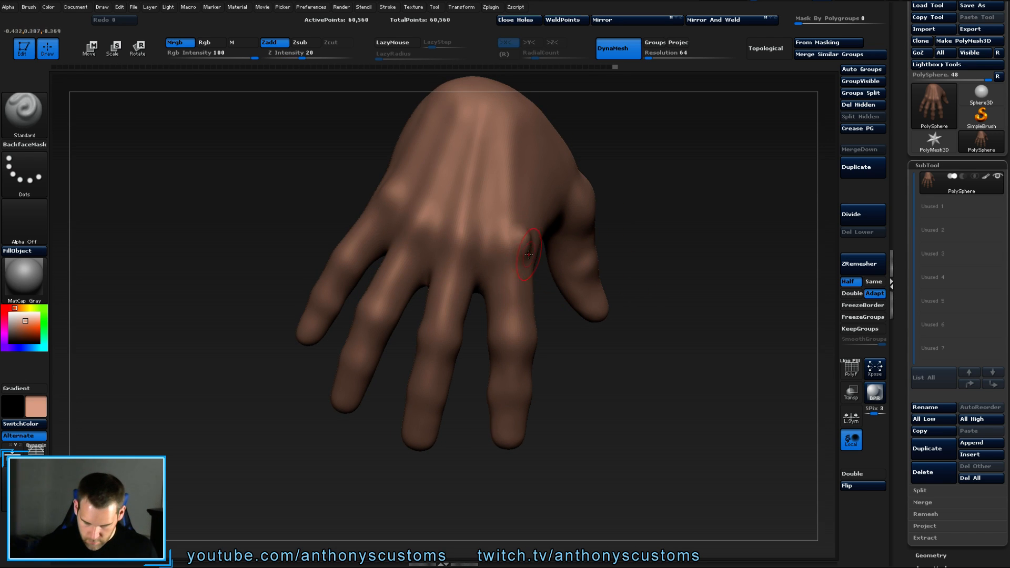
{"action": "key", "text": "shift"}
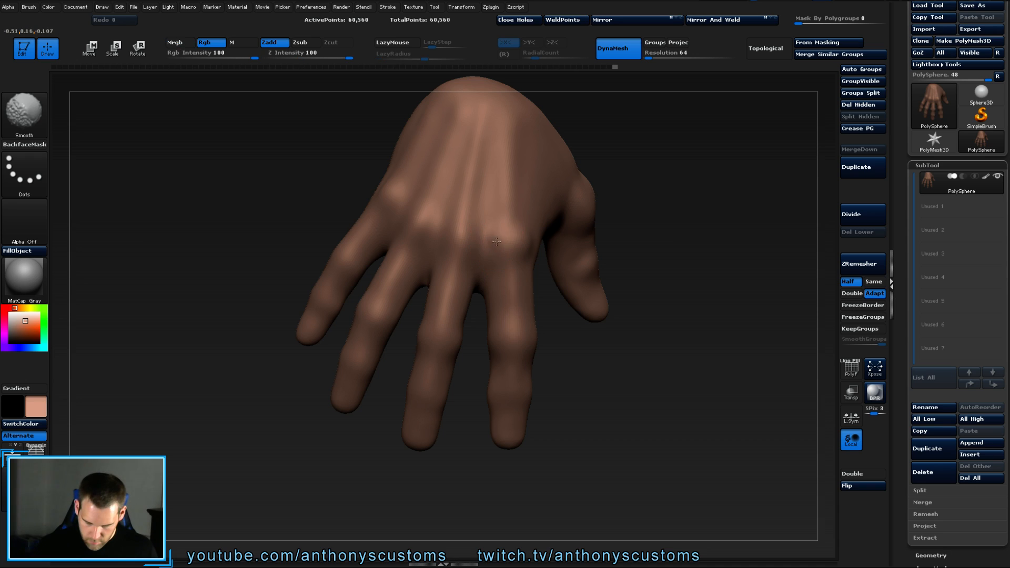
{"action": "key", "text": "shift"}
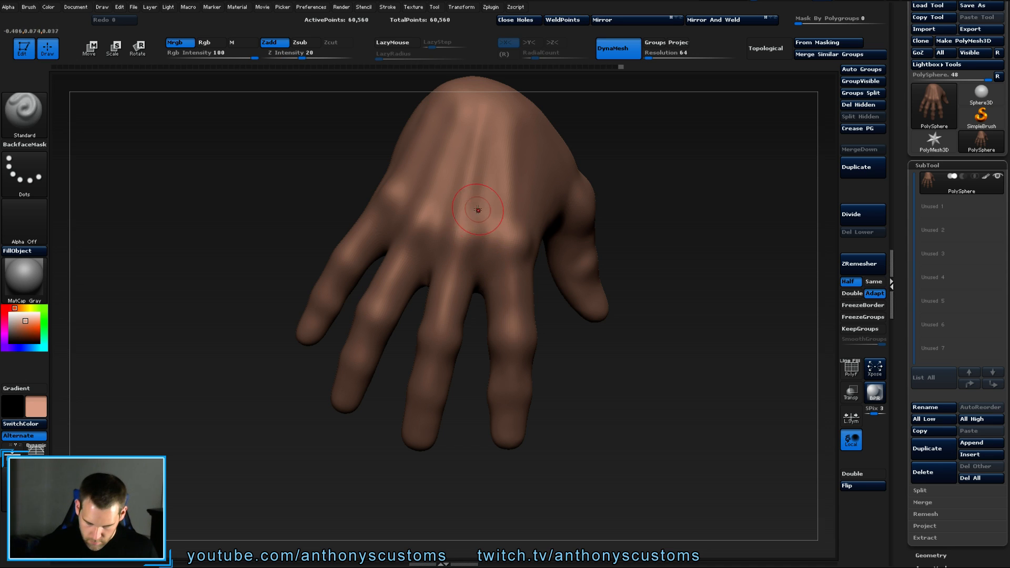
{"action": "key", "text": "shift"}
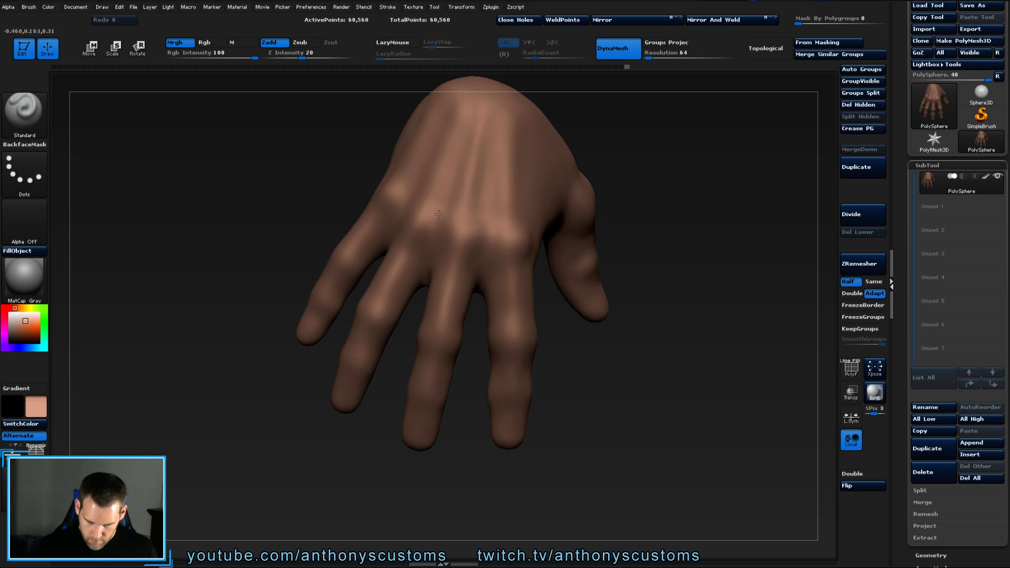
{"action": "key", "text": "shift"}
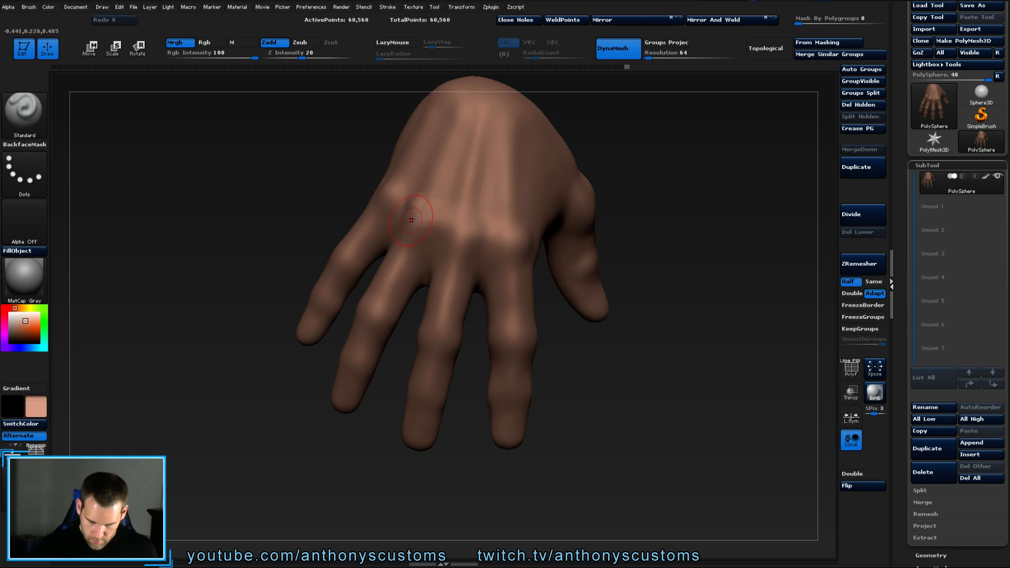
{"action": "key", "text": "shift"}
Refine the ring and little finger knuckles from the outer side of the hand and smooth the tendons leading into them.
{"action": "left_click_drag", "start_coordinate": [658, 199], "coordinate": [604, 198]}
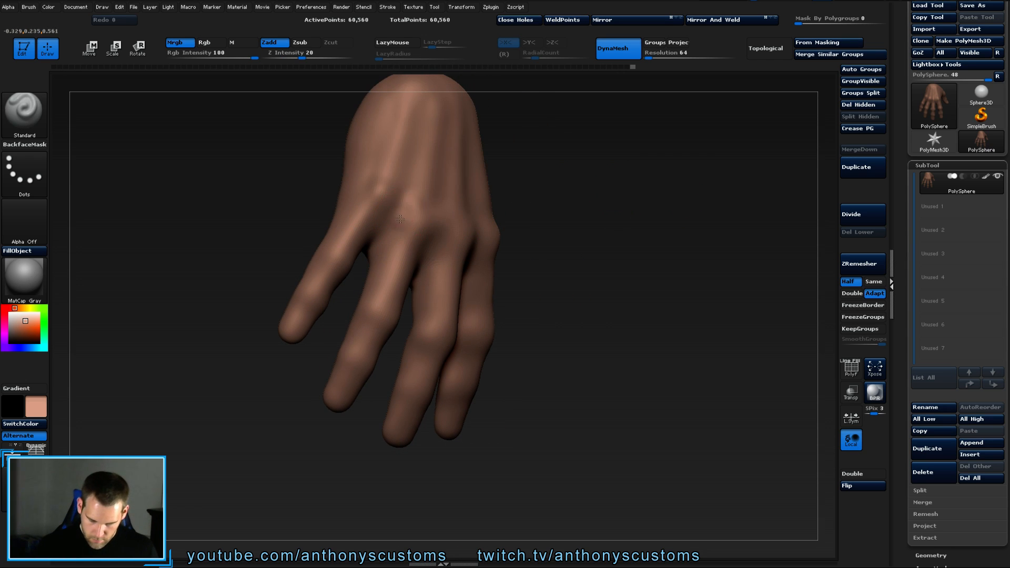
{"action": "key", "text": "shift"}
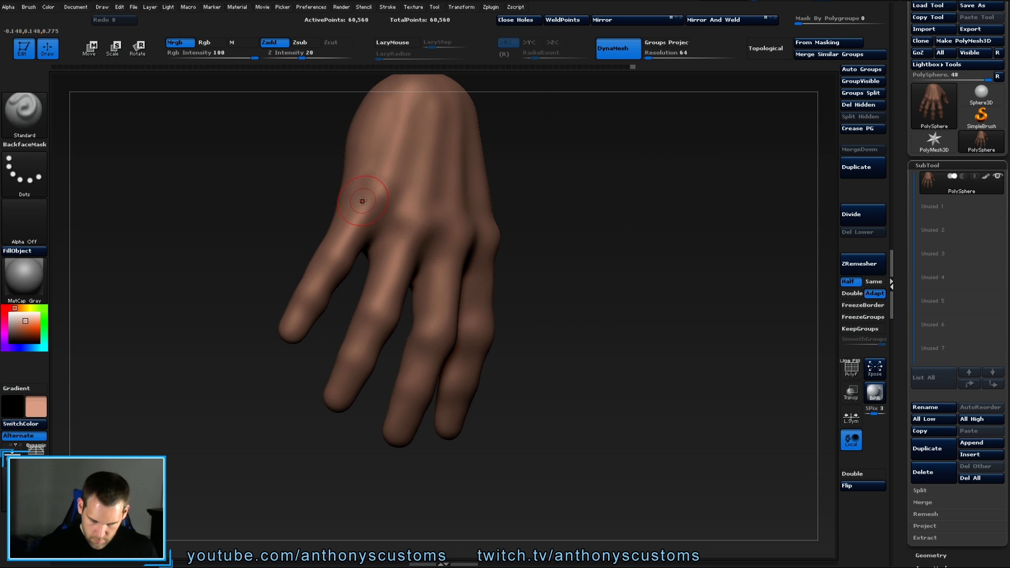
{"action": "key", "text": "shift"}
{"action": "mouse_move", "coordinate": [620, 216]}
{"action": "left_mouse_down"}
{"action": "mouse_move", "coordinate": [641, 201]}
{"action": "mouse_move", "coordinate": [615, 221]}
{"action": "left_mouse_up"}
{"action": "key", "text": "shift"}
Sculpt a crease across the palm below the fingers with the Standard brush and smooth it.
{"action": "mouse_move", "coordinate": [644, 173]}
{"action": "left_mouse_down"}
{"action": "mouse_move", "coordinate": [655, 152]}
{"action": "mouse_move", "coordinate": [680, 167]}
{"action": "mouse_move", "coordinate": [605, 153]}
{"action": "mouse_move", "coordinate": [627, 354]}
{"action": "mouse_move", "coordinate": [392, 341]}
{"action": "mouse_move", "coordinate": [531, 442]}
{"action": "mouse_move", "coordinate": [428, 361]}
{"action": "mouse_move", "coordinate": [552, 315]}
{"action": "mouse_move", "coordinate": [581, 388]}
{"action": "mouse_move", "coordinate": [628, 330]}
{"action": "mouse_move", "coordinate": [623, 313]}
{"action": "left_mouse_up"}
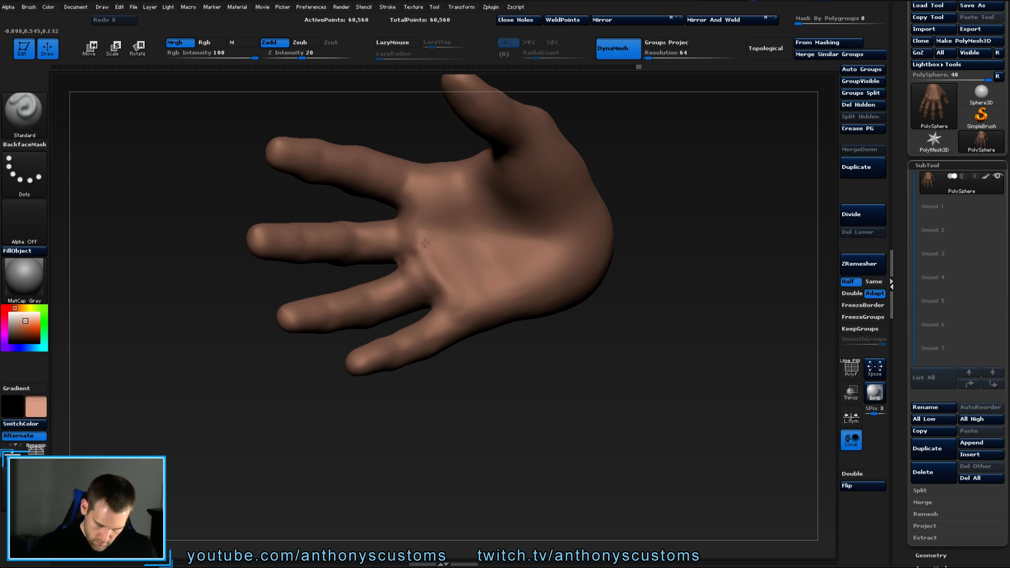
{"action": "mouse_move", "coordinate": [425, 243]}
{"action": "left_mouse_down"}
{"action": "mouse_move", "coordinate": [473, 302]}
{"action": "mouse_move", "coordinate": [426, 257]}
{"action": "mouse_move", "coordinate": [440, 284]}
{"action": "mouse_move", "coordinate": [420, 189]}
{"action": "mouse_move", "coordinate": [451, 237]}
{"action": "left_mouse_up"}
{"action": "key", "text": "shift"}
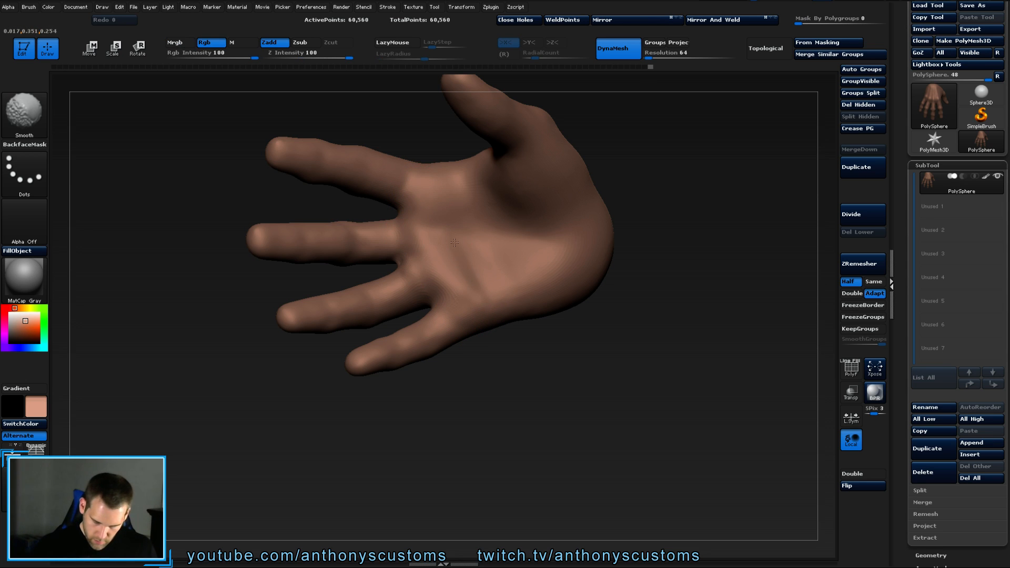
Build up a diagonal ridge across the palm from the index finger's base to the outer edge with the ClayTubes brush.
{"action": "key", "text": "b"}
{"action": "key", "text": "c"}
{"action": "key", "text": "t"}
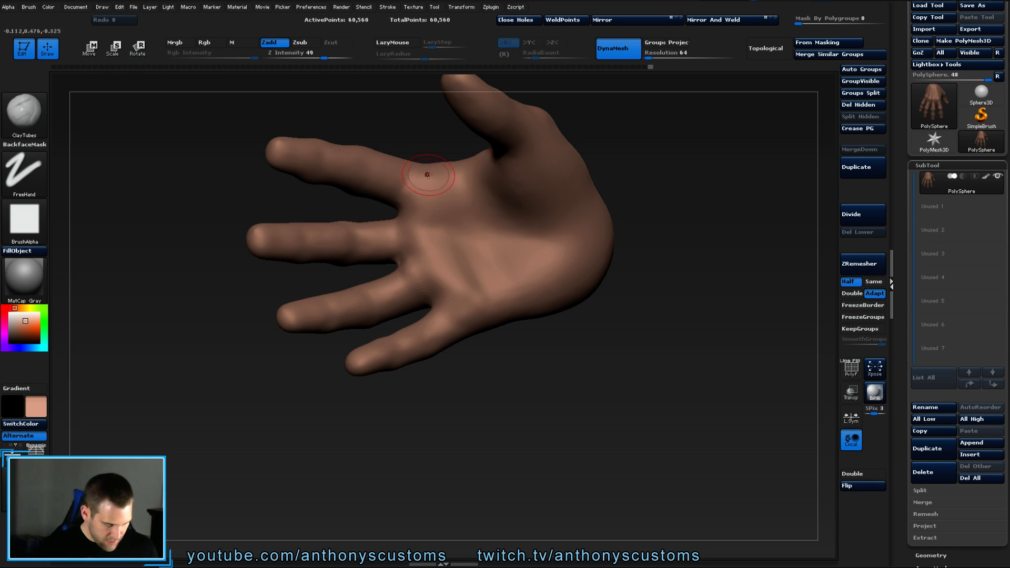
{"action": "mouse_move", "coordinate": [419, 187]}
{"action": "left_mouse_down"}
{"action": "mouse_move", "coordinate": [433, 214]}
{"action": "mouse_move", "coordinate": [497, 270]}
{"action": "mouse_move", "coordinate": [498, 298]}
{"action": "left_mouse_up"}
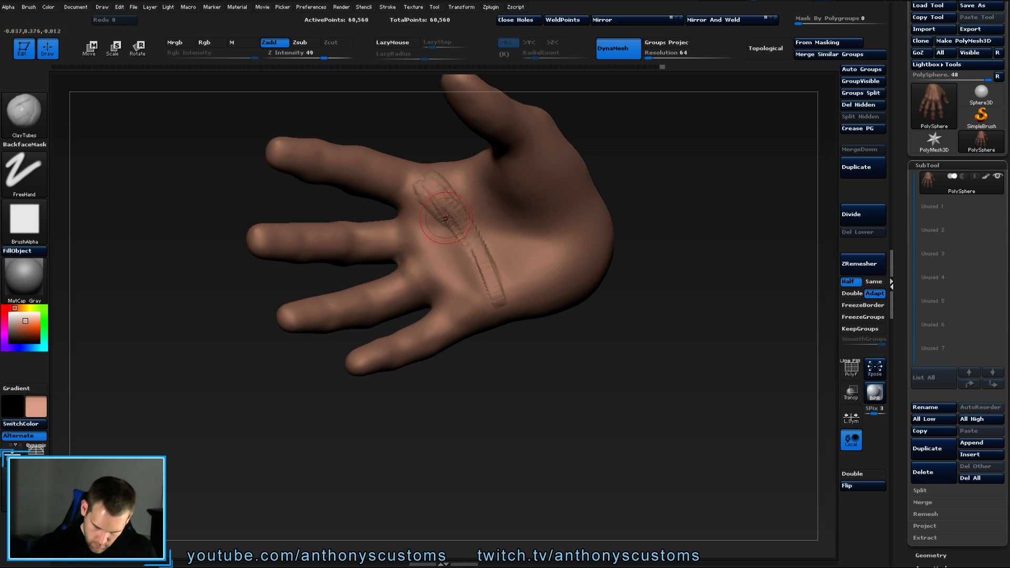
{"action": "mouse_move", "coordinate": [446, 218]}
{"action": "left_mouse_down"}
{"action": "mouse_move", "coordinate": [423, 181]}
{"action": "mouse_move", "coordinate": [453, 181]}
{"action": "mouse_move", "coordinate": [505, 288]}
{"action": "left_mouse_up"}
{"action": "left_click_drag", "start_coordinate": [482, 144], "coordinate": [548, 417]}
{"action": "left_click_drag", "start_coordinate": [673, 196], "coordinate": [629, 367]}
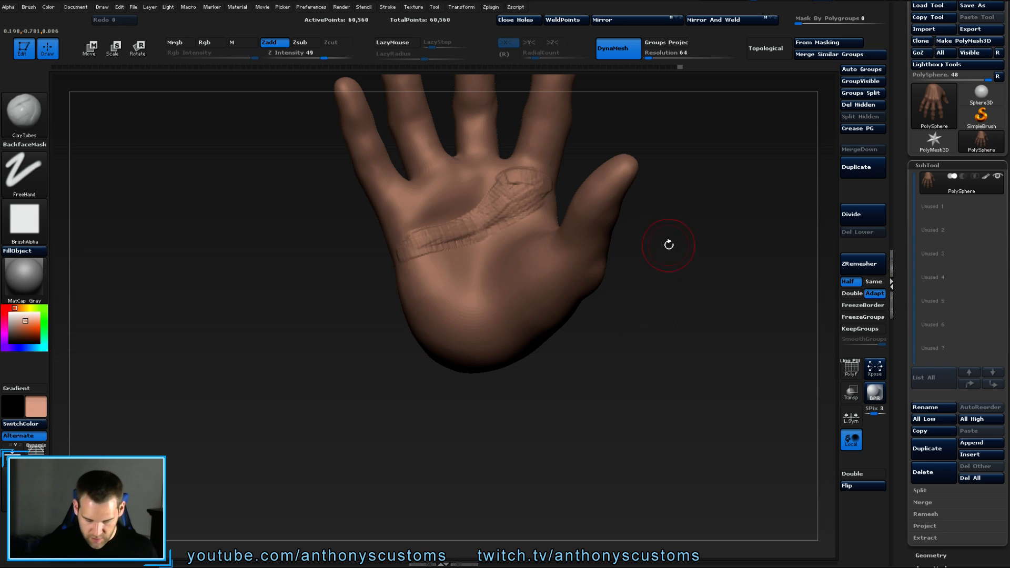
Add a second clay ridge below the little, ring and middle fingers and smooth both palm ridges.
{"action": "left_click_drag", "start_coordinate": [668, 245], "coordinate": [654, 354]}
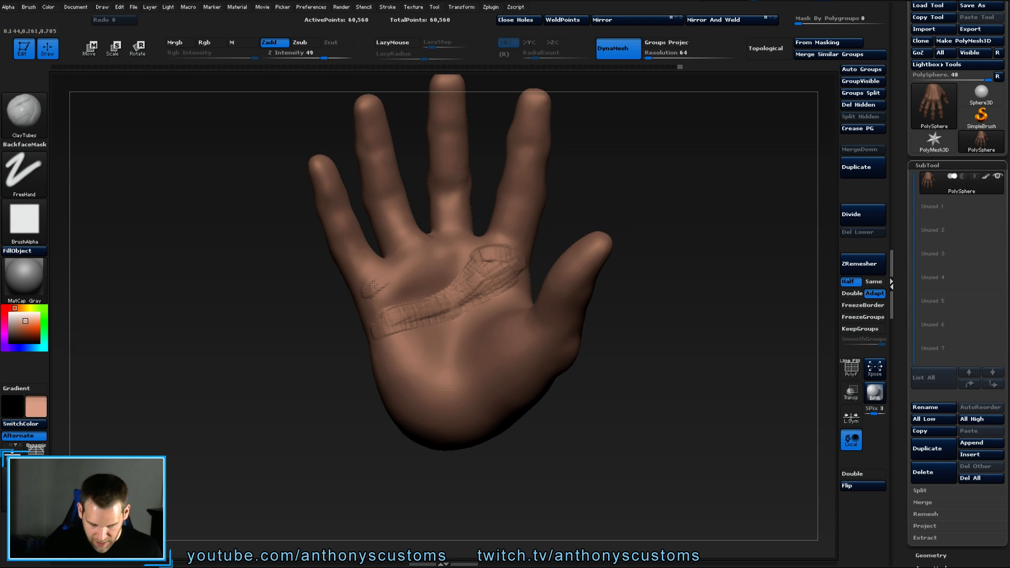
{"action": "left_click_drag", "start_coordinate": [374, 284], "coordinate": [450, 250]}
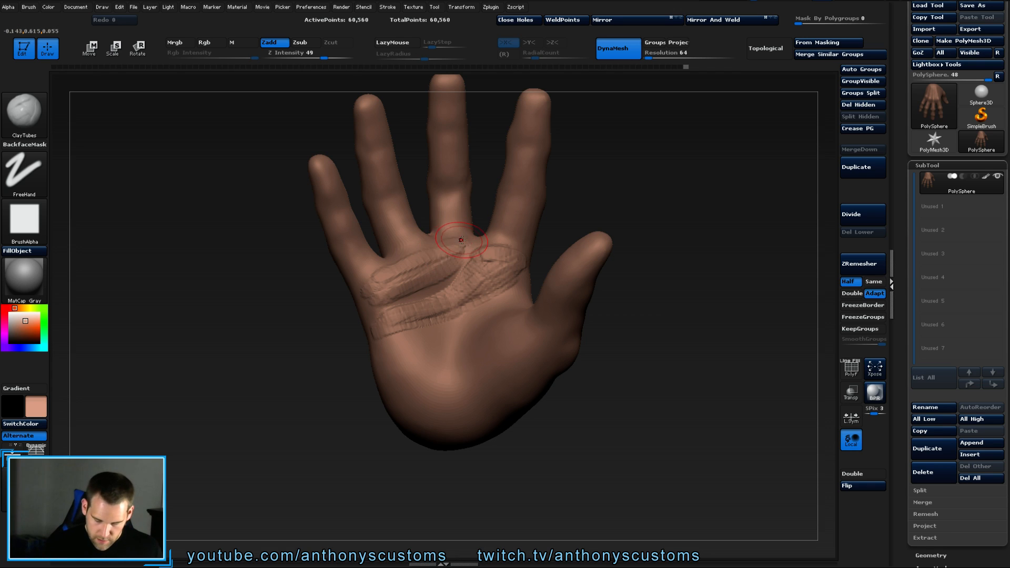
{"action": "key", "text": "shift"}
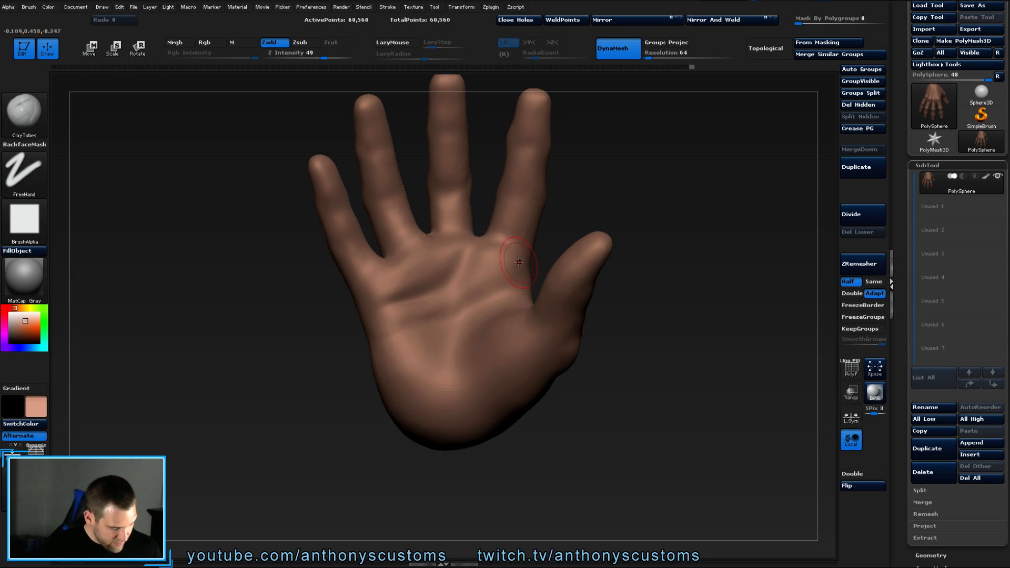
Build up the thumb mound on the palm with ClayTubes and smooth it into the surrounding surface.
{"action": "left_click_drag", "start_coordinate": [498, 301], "coordinate": [459, 325]}
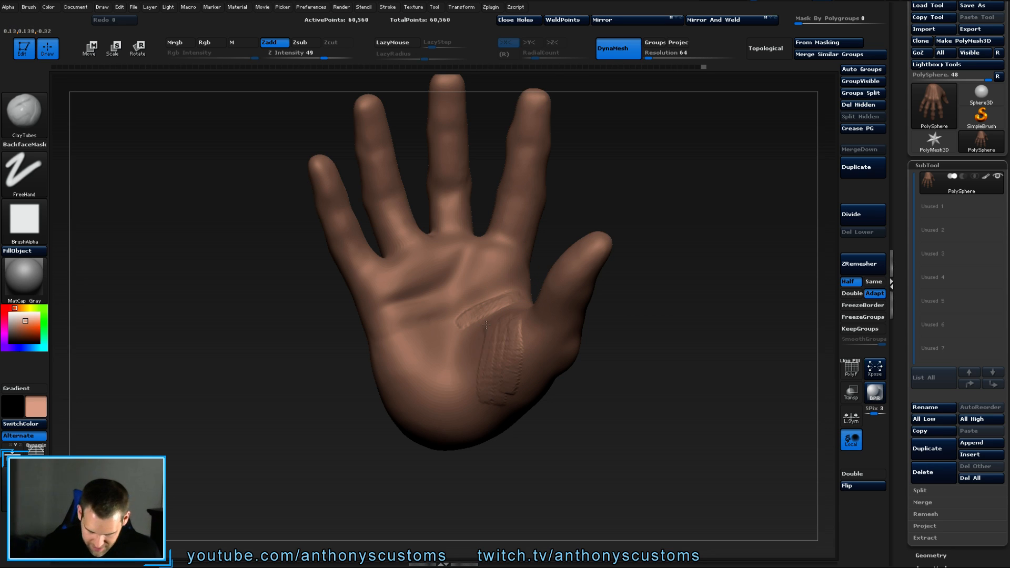
{"action": "left_click_drag", "start_coordinate": [474, 314], "coordinate": [466, 392]}
{"action": "left_click_drag", "start_coordinate": [464, 330], "coordinate": [457, 413]}
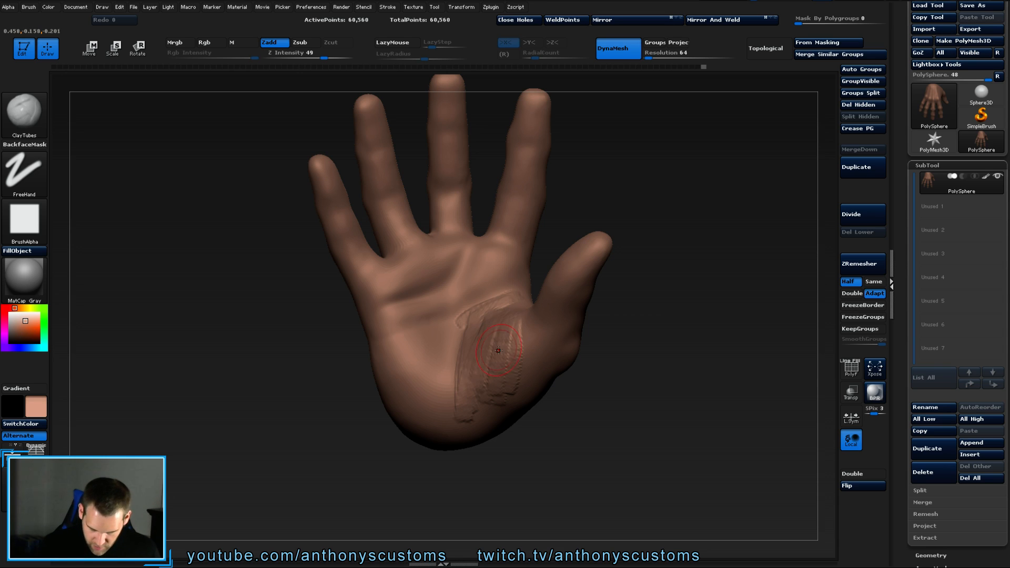
{"action": "left_click_drag", "start_coordinate": [485, 338], "coordinate": [511, 313], "text": "shift"}
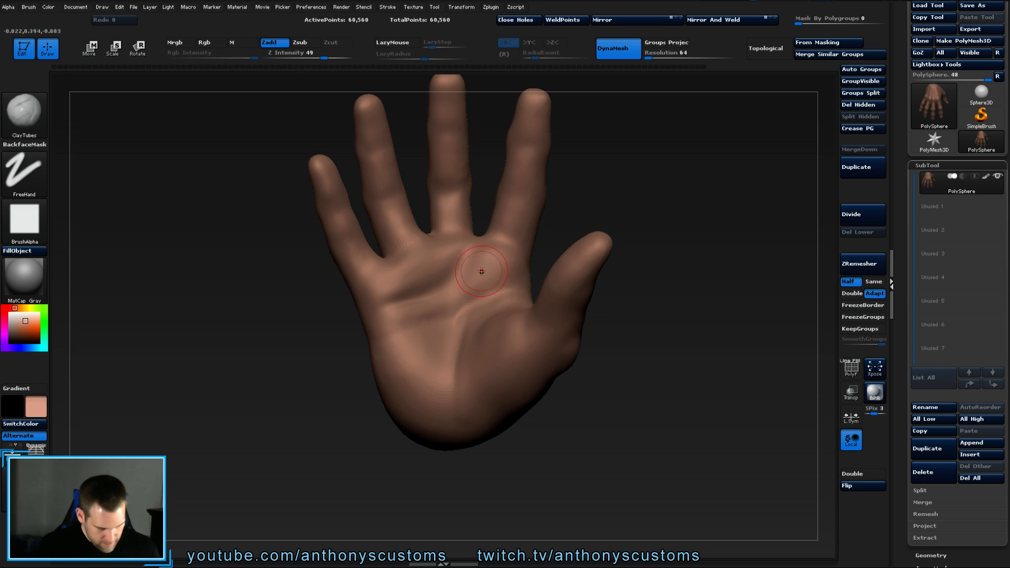
Build up the little-finger side of the palm's heel, add clay to the lower thumb mound and smooth both areas.
{"action": "left_click_drag", "start_coordinate": [390, 352], "coordinate": [405, 416]}
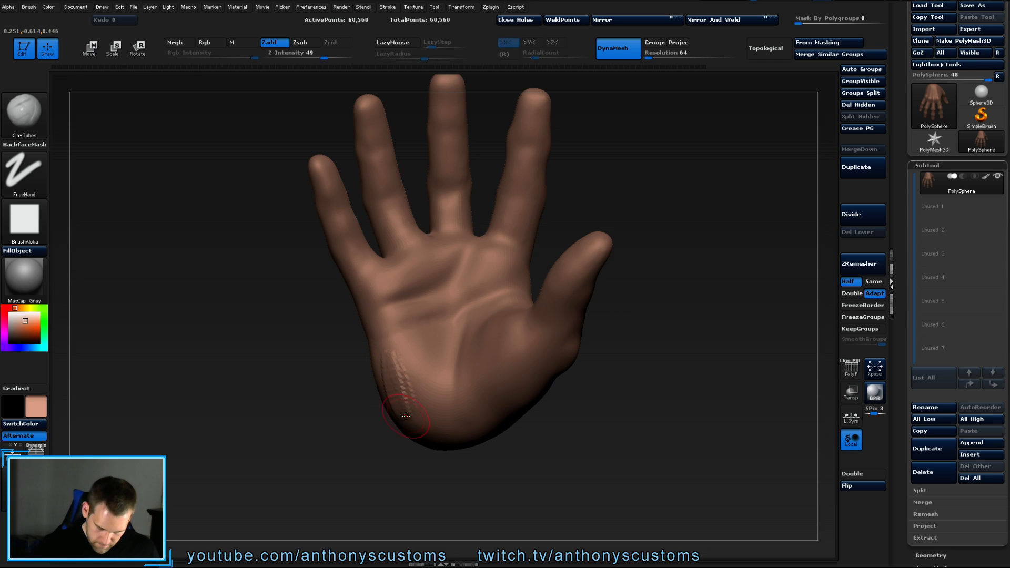
{"action": "mouse_move", "coordinate": [400, 370]}
{"action": "left_mouse_down"}
{"action": "mouse_move", "coordinate": [401, 349]}
{"action": "mouse_move", "coordinate": [386, 362]}
{"action": "mouse_move", "coordinate": [394, 345]}
{"action": "left_mouse_up"}
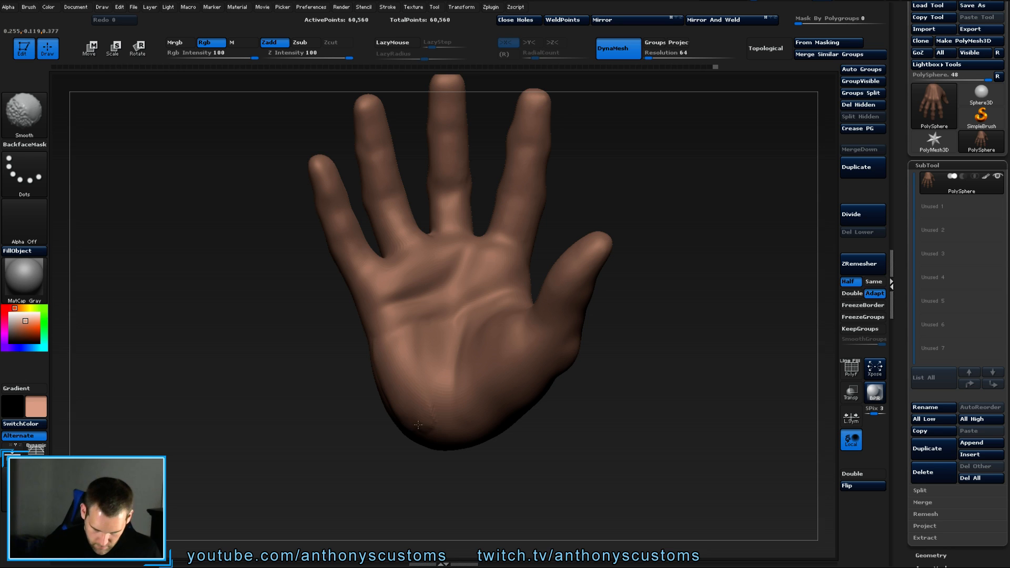
{"action": "mouse_move", "coordinate": [631, 308]}
{"action": "left_mouse_down"}
{"action": "mouse_move", "coordinate": [642, 361]}
{"action": "mouse_move", "coordinate": [694, 343]}
{"action": "mouse_move", "coordinate": [685, 346]}
{"action": "mouse_move", "coordinate": [677, 331]}
{"action": "left_mouse_up"}
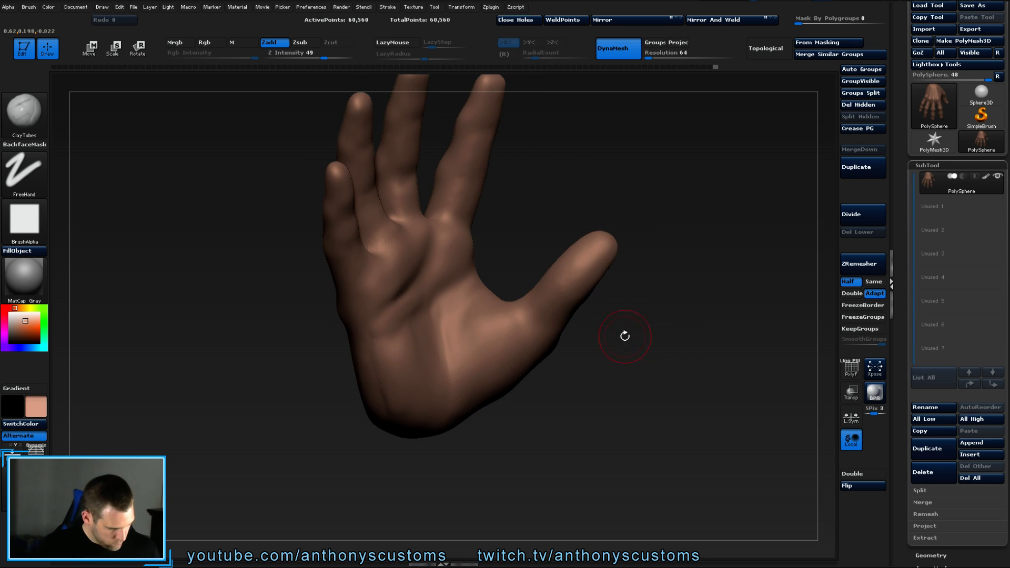
{"action": "mouse_move", "coordinate": [494, 343]}
{"action": "left_mouse_down"}
{"action": "mouse_move", "coordinate": [487, 327]}
{"action": "mouse_move", "coordinate": [478, 361]}
{"action": "mouse_move", "coordinate": [476, 323]}
{"action": "mouse_move", "coordinate": [504, 370]}
{"action": "mouse_move", "coordinate": [496, 338]}
{"action": "mouse_move", "coordinate": [476, 355]}
{"action": "left_mouse_up"}
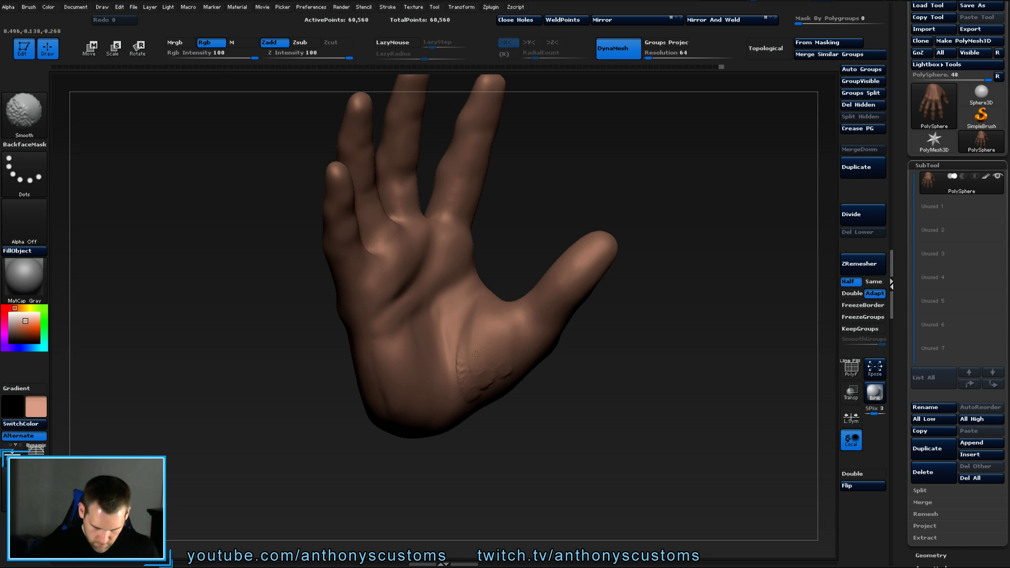
Add clay to the web between thumb and index finger and around the thumb's joint, smoothing both.
{"action": "right_click_drag", "start_coordinate": [481, 341], "coordinate": [542, 300]}
{"action": "left_click_drag", "start_coordinate": [545, 298], "coordinate": [567, 266]}
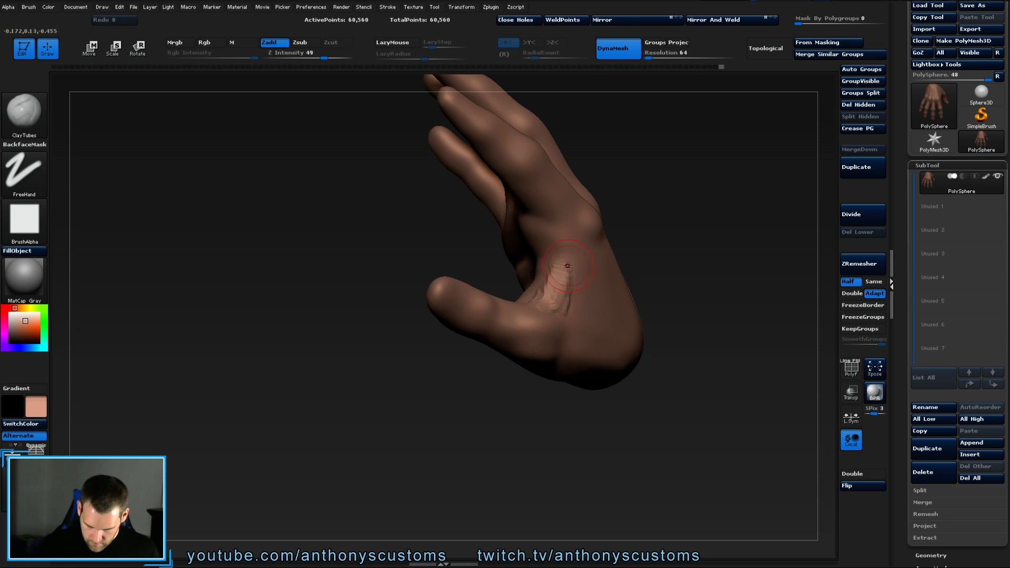
{"action": "mouse_move", "coordinate": [552, 273]}
{"action": "right_mouse_down"}
{"action": "mouse_move", "coordinate": [562, 396]}
{"action": "mouse_move", "coordinate": [578, 344]}
{"action": "mouse_move", "coordinate": [571, 319]}
{"action": "right_mouse_up"}
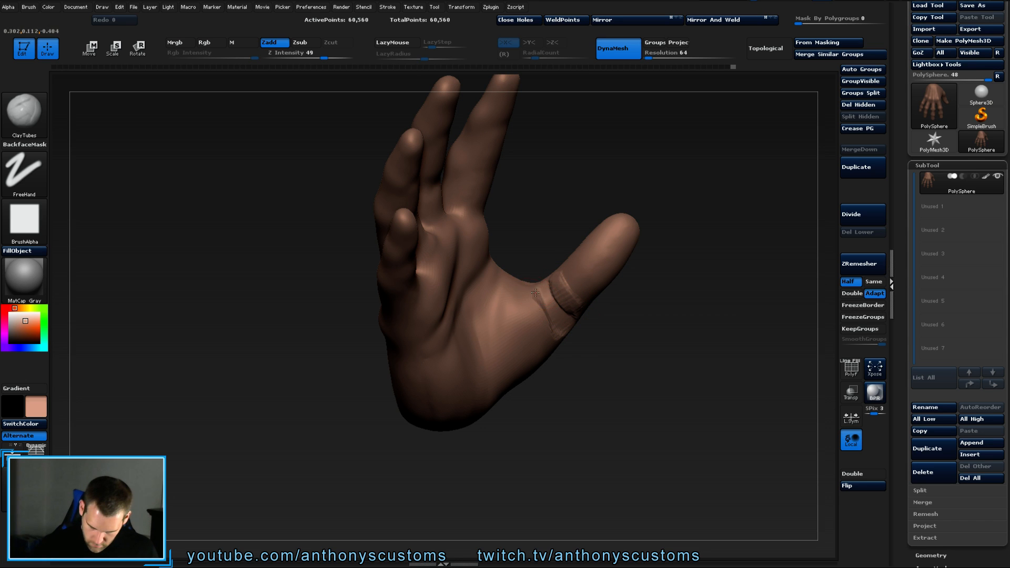
{"action": "key", "text": "shift"}
Add clay to the thumb's palm-side crease and the outer edge of its base, smoothing each area.
{"action": "right_click_drag", "start_coordinate": [576, 317], "coordinate": [601, 244]}
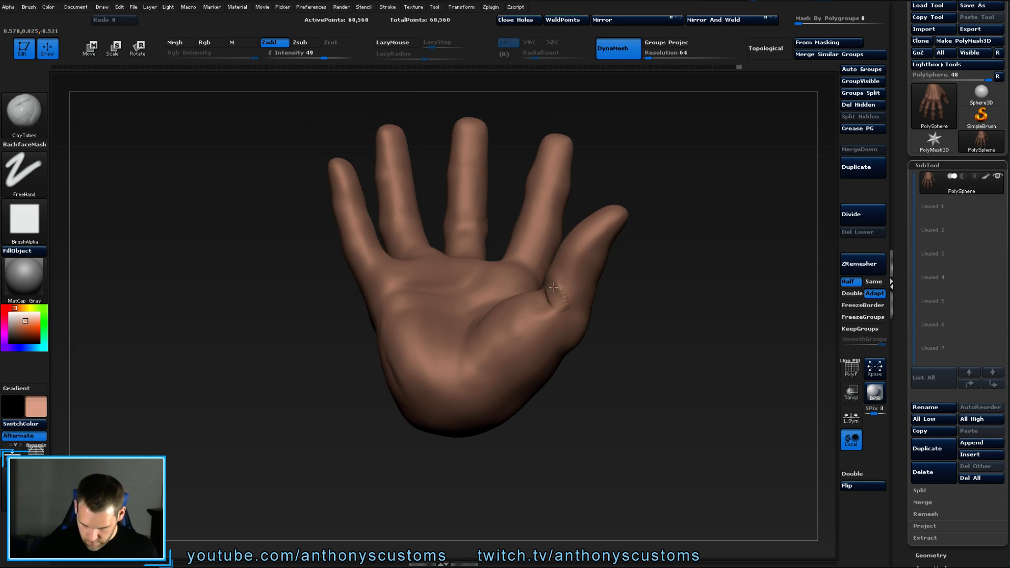
{"action": "key", "text": "shift"}
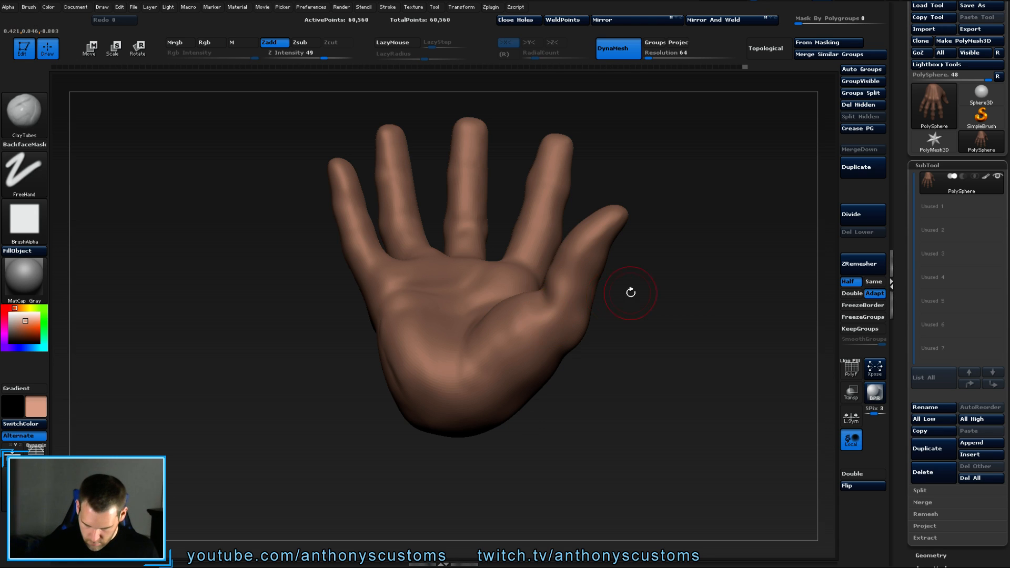
{"action": "right_click_drag", "start_coordinate": [629, 289], "coordinate": [566, 361]}
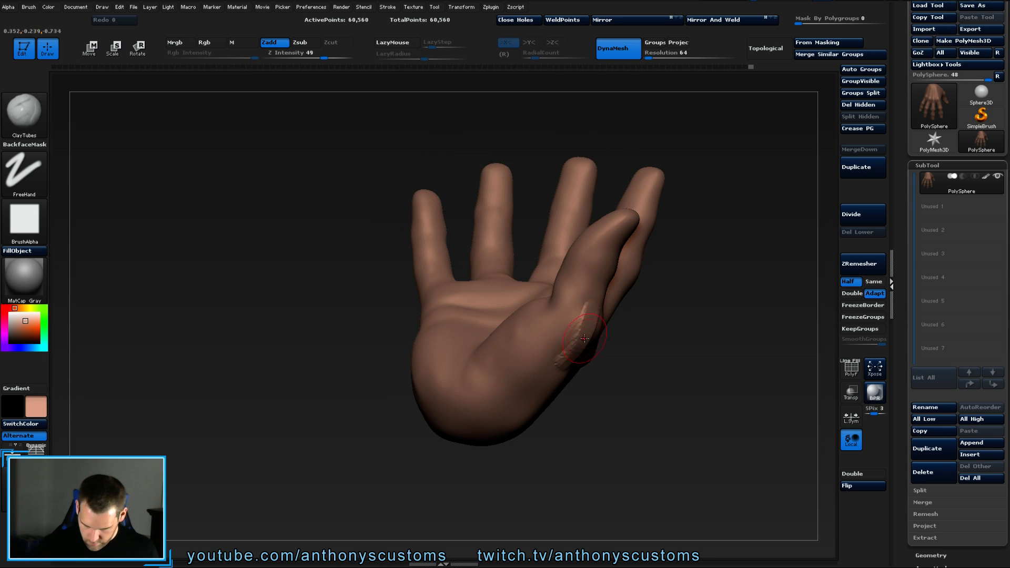
{"action": "left_click_drag", "start_coordinate": [582, 338], "coordinate": [571, 332], "text": "shift"}
Add clay beside the thumb's base joint on the side facing the index finger and undo the last stroke.
{"action": "mouse_move", "coordinate": [595, 294]}
{"action": "right_mouse_down"}
{"action": "mouse_move", "coordinate": [620, 315]}
{"action": "mouse_move", "coordinate": [642, 304]}
{"action": "right_mouse_up"}
{"action": "left_click_drag", "start_coordinate": [623, 321], "coordinate": [611, 368]}
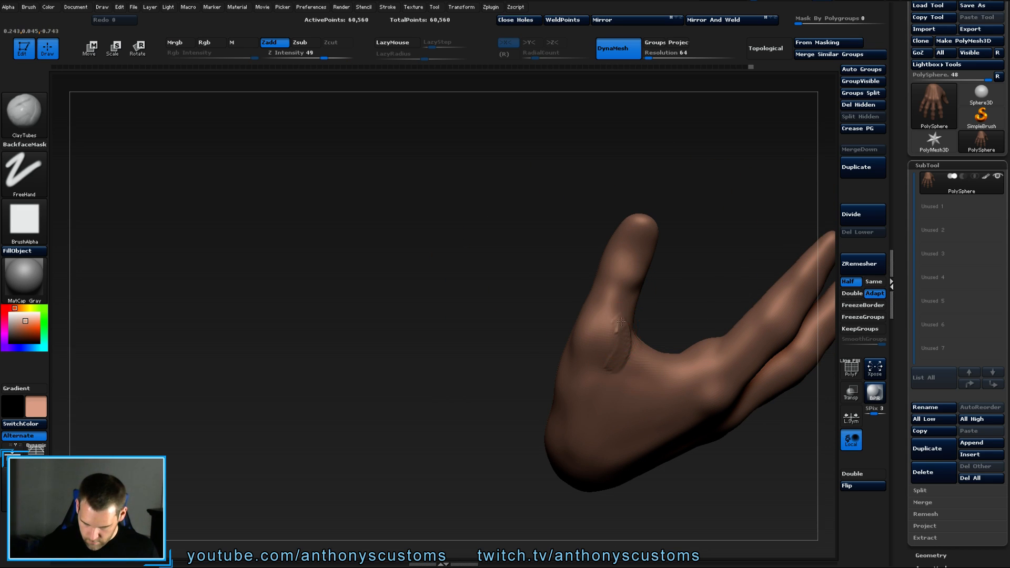
{"action": "mouse_move", "coordinate": [621, 322]}
{"action": "left_mouse_down"}
{"action": "mouse_move", "coordinate": [623, 347]}
{"action": "mouse_move", "coordinate": [620, 313]}
{"action": "left_mouse_up"}
{"action": "key", "text": "ctrl+z"}
Build up the index finger's tendon and knuckle on the back of the hand with ClayTubes and smooth them.
{"action": "mouse_move", "coordinate": [652, 278]}
{"action": "right_mouse_down"}
{"action": "mouse_move", "coordinate": [686, 272]}
{"action": "mouse_move", "coordinate": [717, 295]}
{"action": "mouse_move", "coordinate": [694, 340]}
{"action": "mouse_move", "coordinate": [669, 269]}
{"action": "mouse_move", "coordinate": [671, 225]}
{"action": "right_mouse_up"}
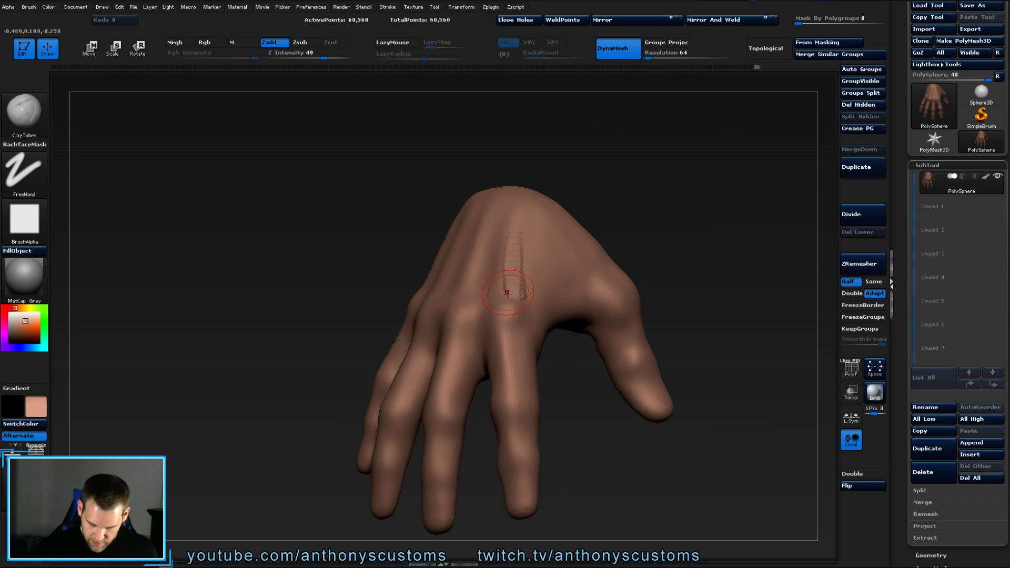
{"action": "left_click_drag", "start_coordinate": [506, 288], "coordinate": [518, 228]}
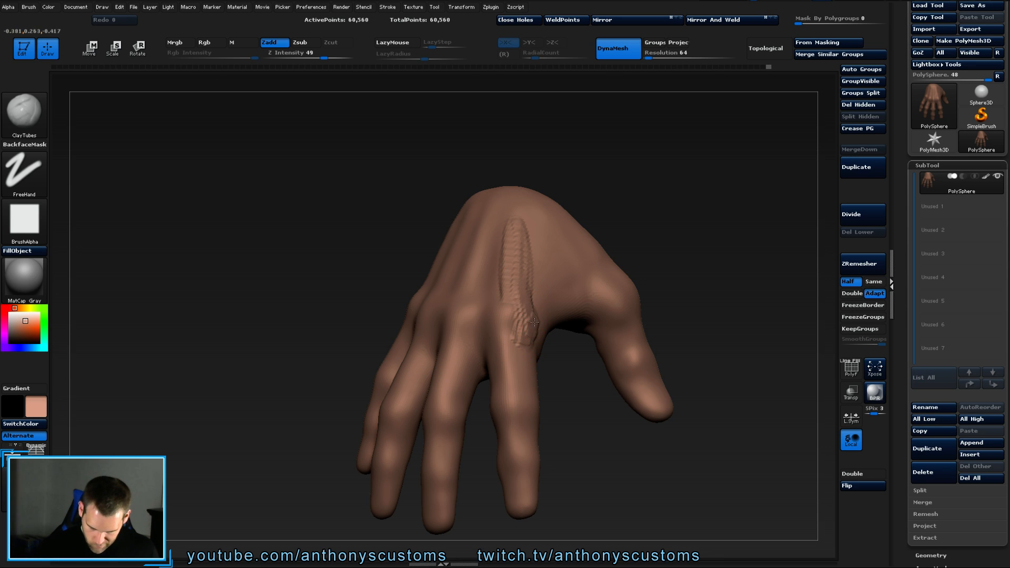
{"action": "key", "text": "shift"}
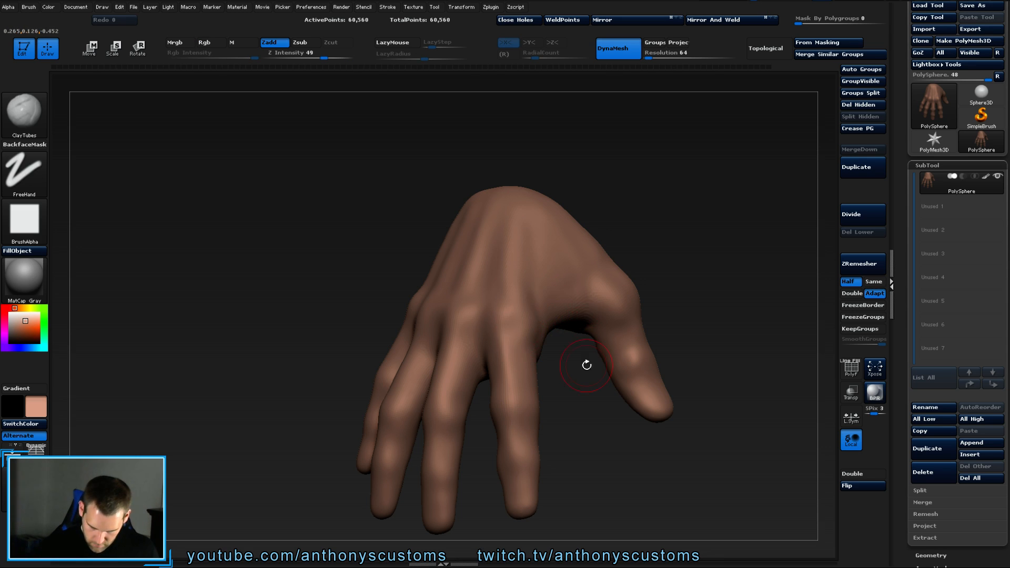
{"action": "mouse_move", "coordinate": [586, 360]}
{"action": "left_mouse_down"}
{"action": "mouse_move", "coordinate": [598, 417]}
{"action": "mouse_move", "coordinate": [646, 406]}
{"action": "mouse_move", "coordinate": [613, 356]}
{"action": "mouse_move", "coordinate": [661, 424]}
{"action": "mouse_move", "coordinate": [575, 390]}
{"action": "mouse_move", "coordinate": [597, 401]}
{"action": "mouse_move", "coordinate": [603, 422]}
{"action": "left_mouse_up"}
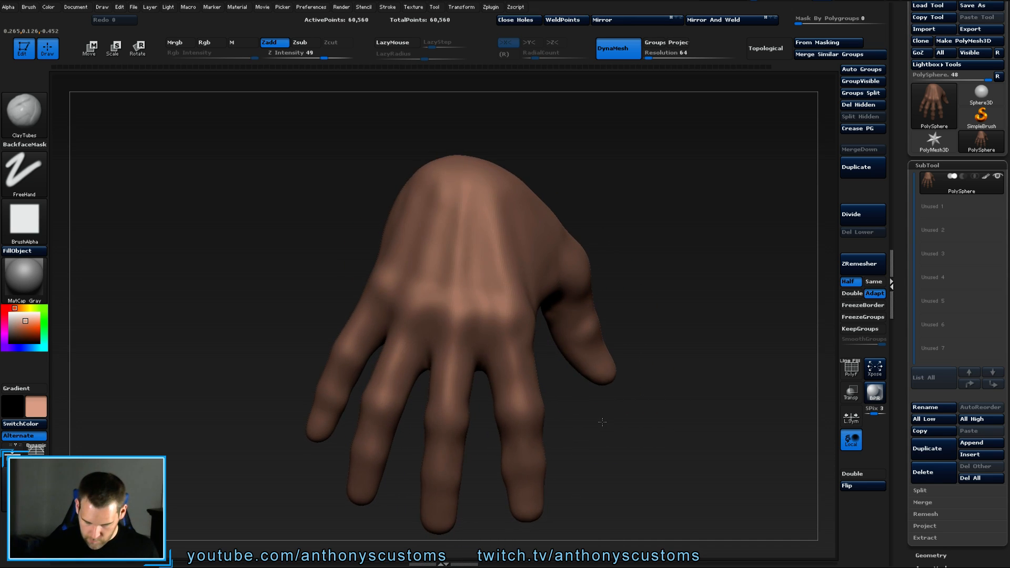
Add clay over the rounded wrist end of the hand with ClayTubes and smooth it.
{"action": "left_click_drag", "start_coordinate": [631, 361], "coordinate": [630, 296], "text": "alt"}
{"action": "key", "text": "shift"}
{"action": "key", "text": "shift"}
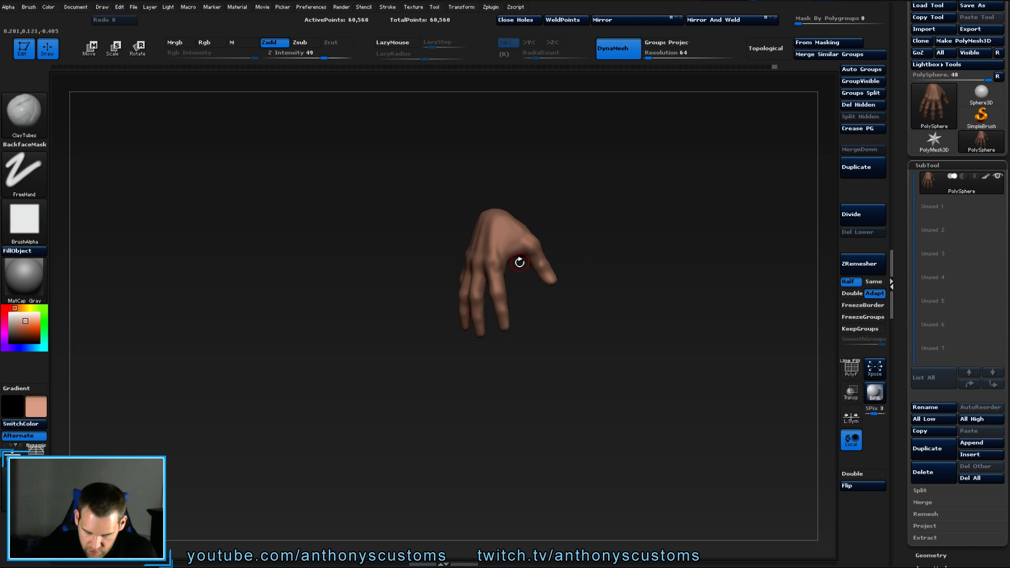
{"action": "mouse_move", "coordinate": [603, 263]}
{"action": "left_mouse_down"}
{"action": "mouse_move", "coordinate": [638, 259]}
{"action": "mouse_move", "coordinate": [617, 284]}
{"action": "left_mouse_up"}
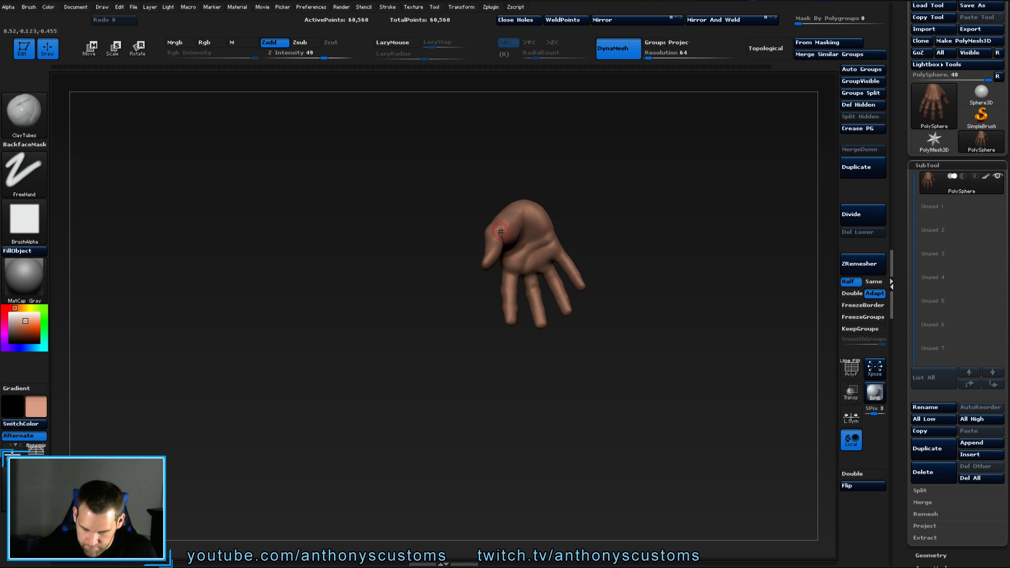
{"action": "left_click_drag", "start_coordinate": [603, 221], "coordinate": [623, 235]}
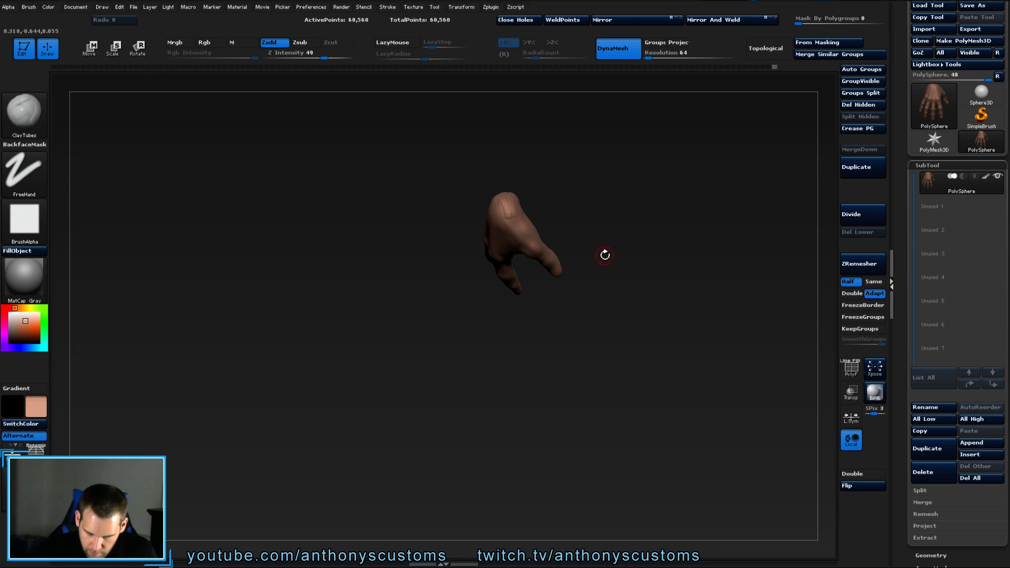
{"action": "left_click_drag", "start_coordinate": [605, 255], "coordinate": [618, 347], "text": "alt"}
{"action": "mouse_move", "coordinate": [483, 201]}
{"action": "left_mouse_down"}
{"action": "mouse_move", "coordinate": [487, 255]}
{"action": "mouse_move", "coordinate": [495, 205]}
{"action": "mouse_move", "coordinate": [518, 240]}
{"action": "mouse_move", "coordinate": [518, 205]}
{"action": "left_mouse_up"}
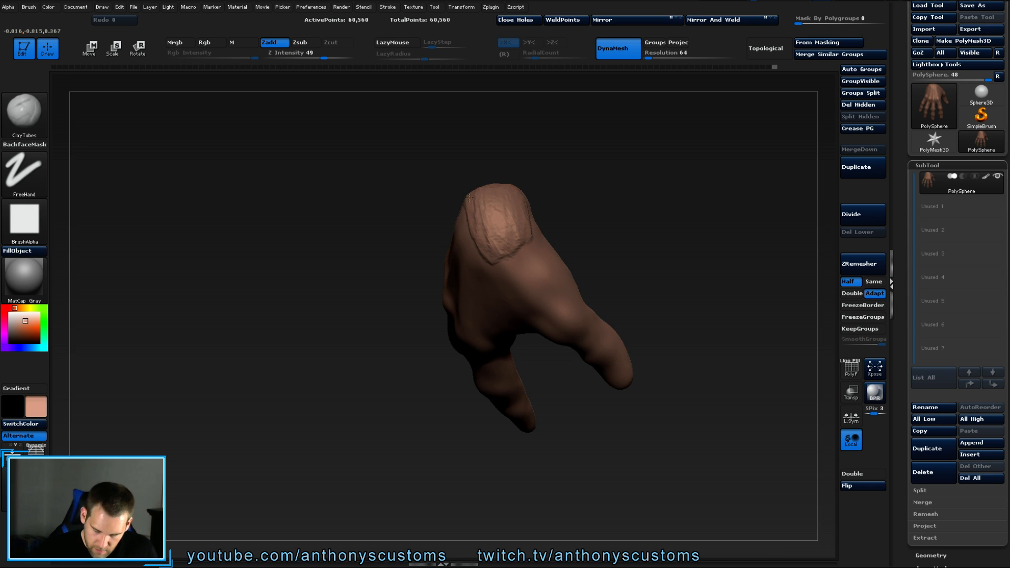
{"action": "key", "text": "shift"}
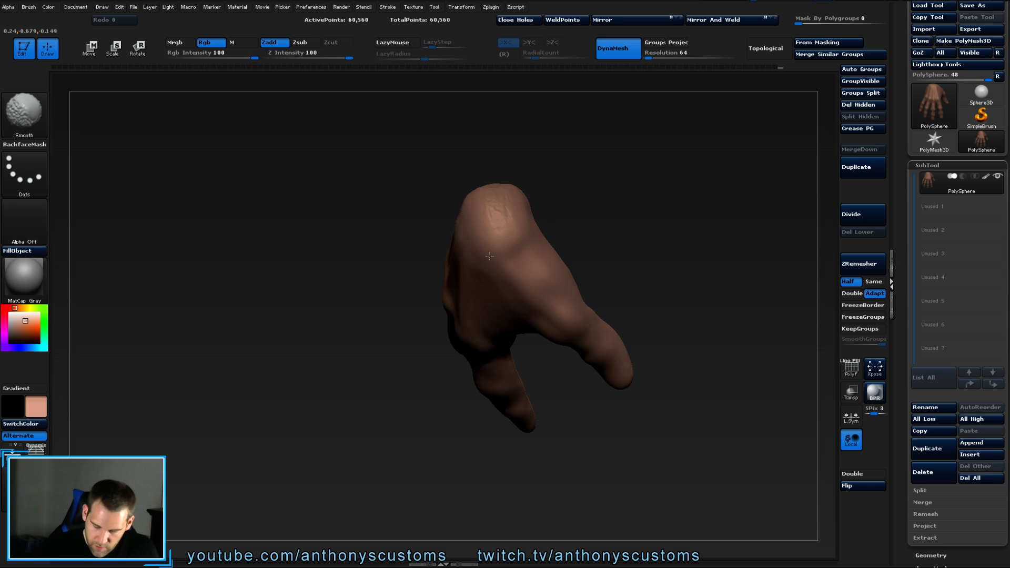
Build up the palm-side bases of all four fingers with ClayTubes and smooth them into the palm.
{"action": "left_click_drag", "start_coordinate": [557, 200], "coordinate": [545, 194]}
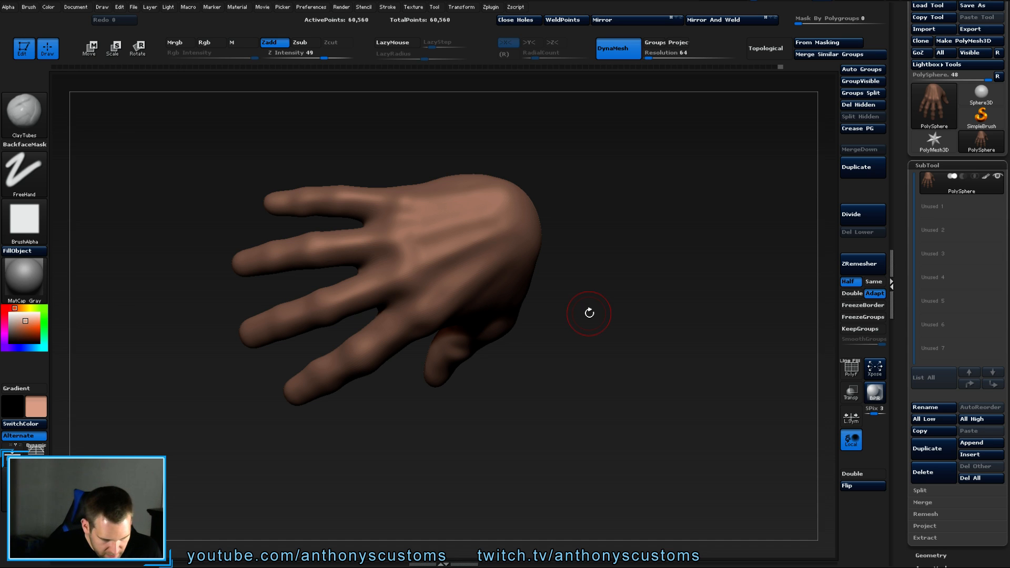
{"action": "mouse_move", "coordinate": [590, 310]}
{"action": "left_mouse_down"}
{"action": "mouse_move", "coordinate": [620, 339]}
{"action": "mouse_move", "coordinate": [647, 263]}
{"action": "mouse_move", "coordinate": [606, 327]}
{"action": "mouse_move", "coordinate": [620, 318]}
{"action": "mouse_move", "coordinate": [627, 330]}
{"action": "mouse_move", "coordinate": [541, 307]}
{"action": "mouse_move", "coordinate": [501, 422]}
{"action": "mouse_move", "coordinate": [505, 412]}
{"action": "left_mouse_up"}
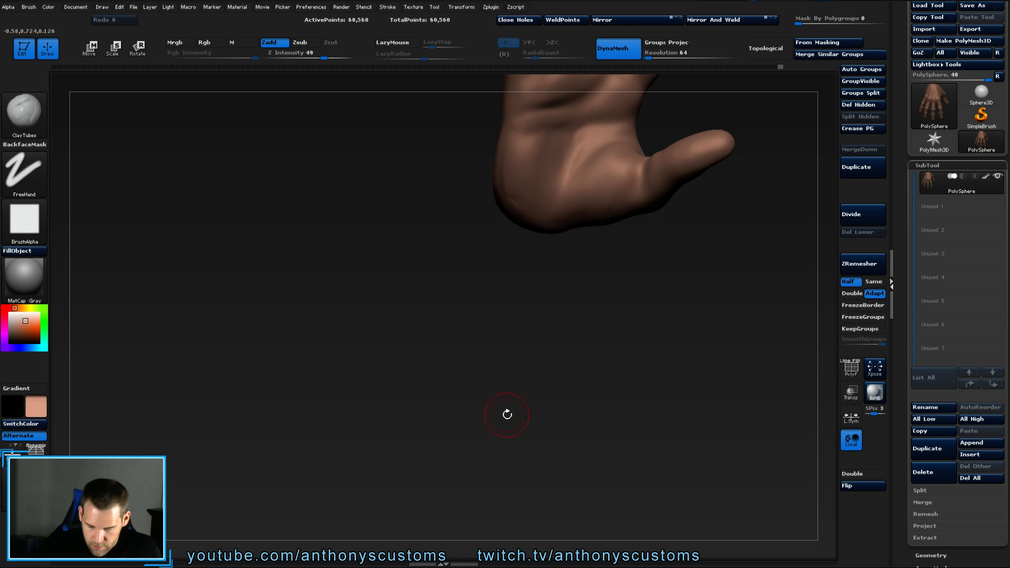
{"action": "key", "text": "shift"}
{"action": "mouse_move", "coordinate": [554, 327]}
{"action": "left_mouse_down"}
{"action": "mouse_move", "coordinate": [480, 408]}
{"action": "mouse_move", "coordinate": [581, 368]}
{"action": "mouse_move", "coordinate": [597, 412]}
{"action": "mouse_move", "coordinate": [649, 387]}
{"action": "mouse_move", "coordinate": [694, 252]}
{"action": "mouse_move", "coordinate": [693, 217]}
{"action": "left_mouse_up"}
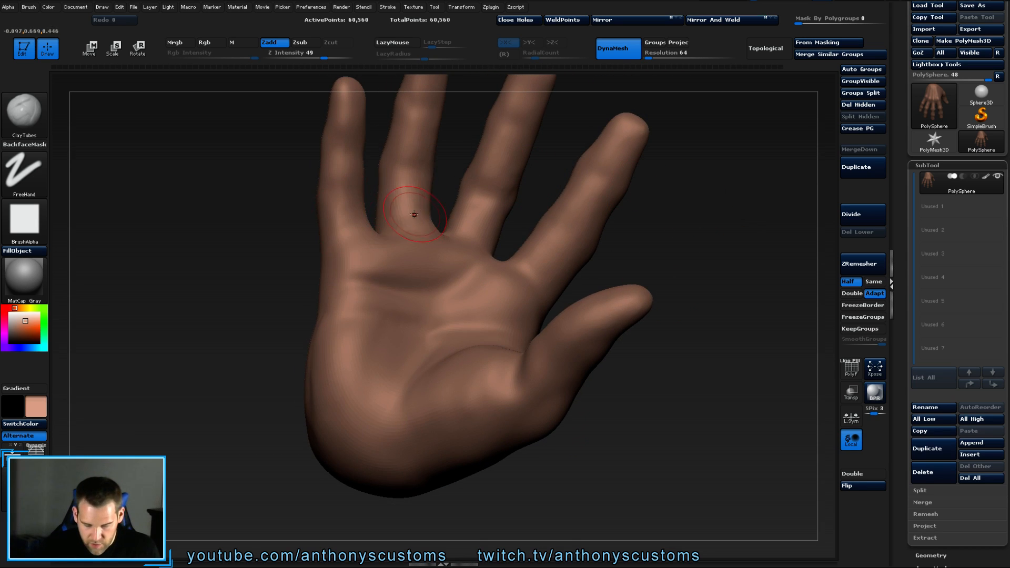
{"action": "mouse_move", "coordinate": [408, 216]}
{"action": "left_mouse_down"}
{"action": "mouse_move", "coordinate": [396, 214]}
{"action": "mouse_move", "coordinate": [400, 178]}
{"action": "left_mouse_up"}
{"action": "mouse_move", "coordinate": [475, 195]}
{"action": "left_mouse_down"}
{"action": "mouse_move", "coordinate": [477, 234]}
{"action": "mouse_move", "coordinate": [488, 217]}
{"action": "mouse_move", "coordinate": [480, 226]}
{"action": "left_mouse_up"}
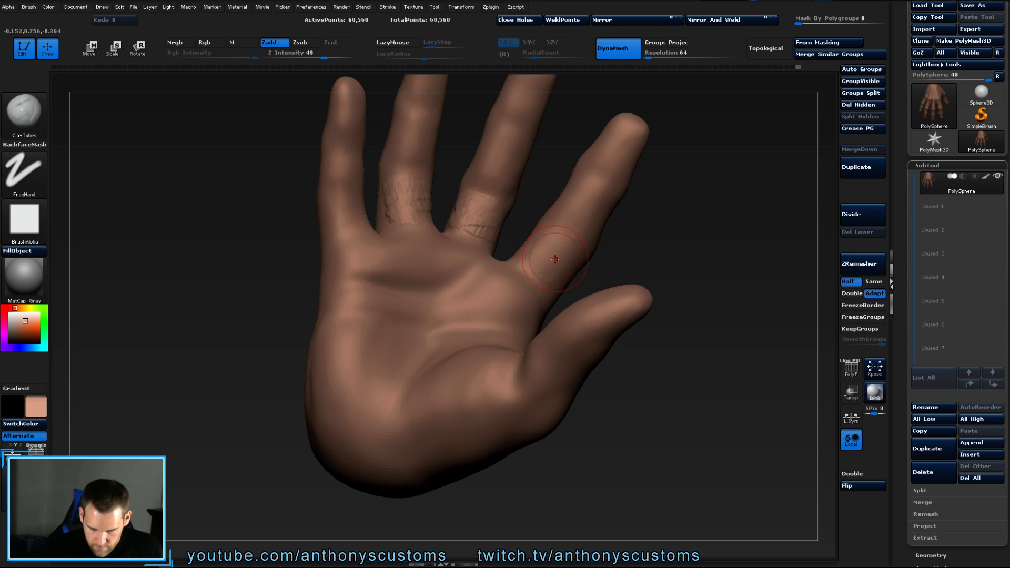
{"action": "mouse_move", "coordinate": [554, 259]}
{"action": "left_mouse_down"}
{"action": "mouse_move", "coordinate": [542, 267]}
{"action": "mouse_move", "coordinate": [534, 239]}
{"action": "left_mouse_up"}
{"action": "left_click_drag", "start_coordinate": [370, 239], "coordinate": [326, 227]}
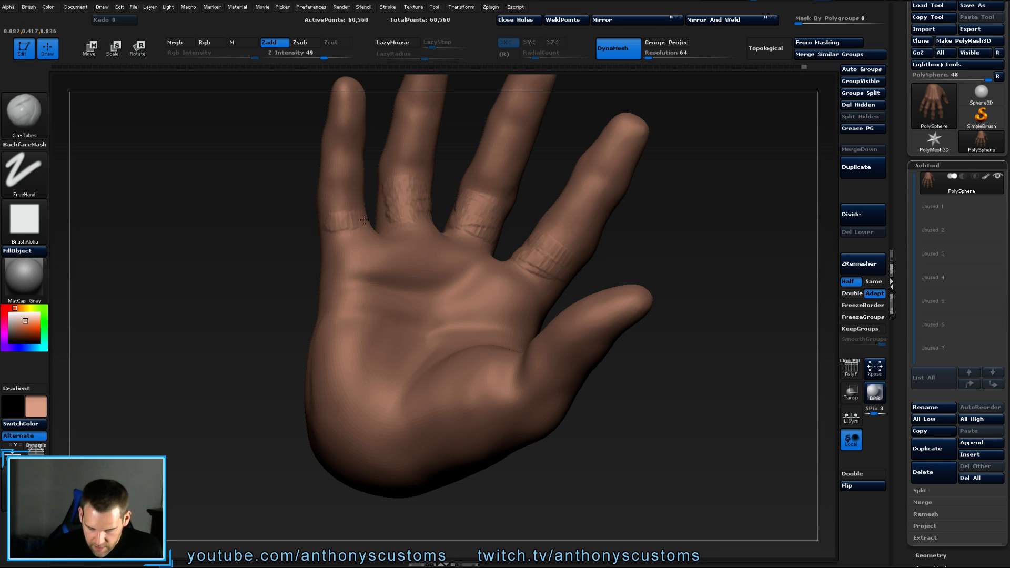
{"action": "key", "text": "shift"}
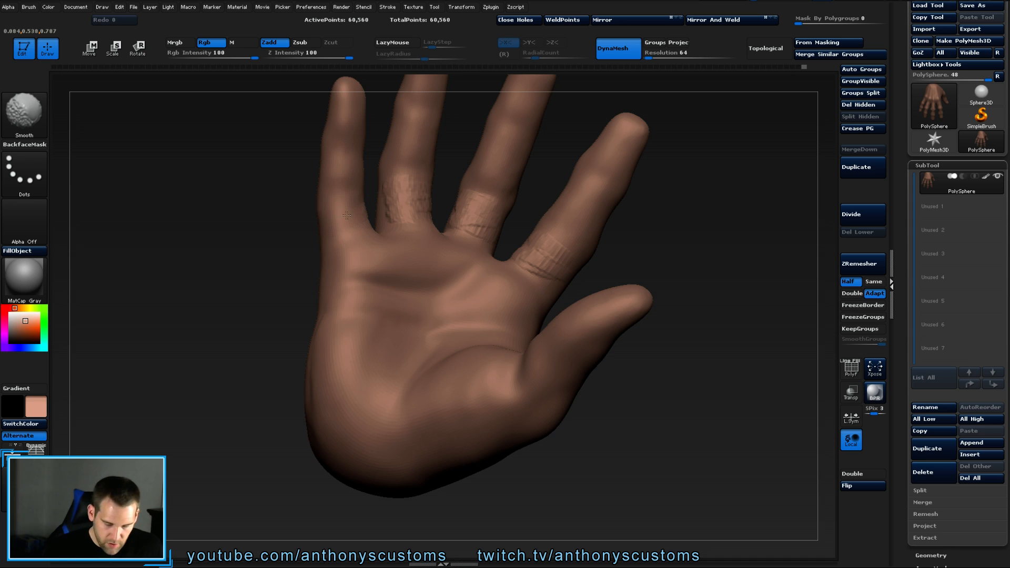
{"action": "mouse_move", "coordinate": [415, 216]}
{"action": "left_mouse_down", "text": "shift"}
{"action": "mouse_move", "coordinate": [480, 214]}
{"action": "mouse_move", "coordinate": [522, 261]}
{"action": "left_mouse_up", "text": "shift"}
Add clay to the fingertip pads of all four fingers, smoothing those of the ring and middle fingers.
{"action": "left_click_drag", "start_coordinate": [649, 247], "coordinate": [665, 241]}
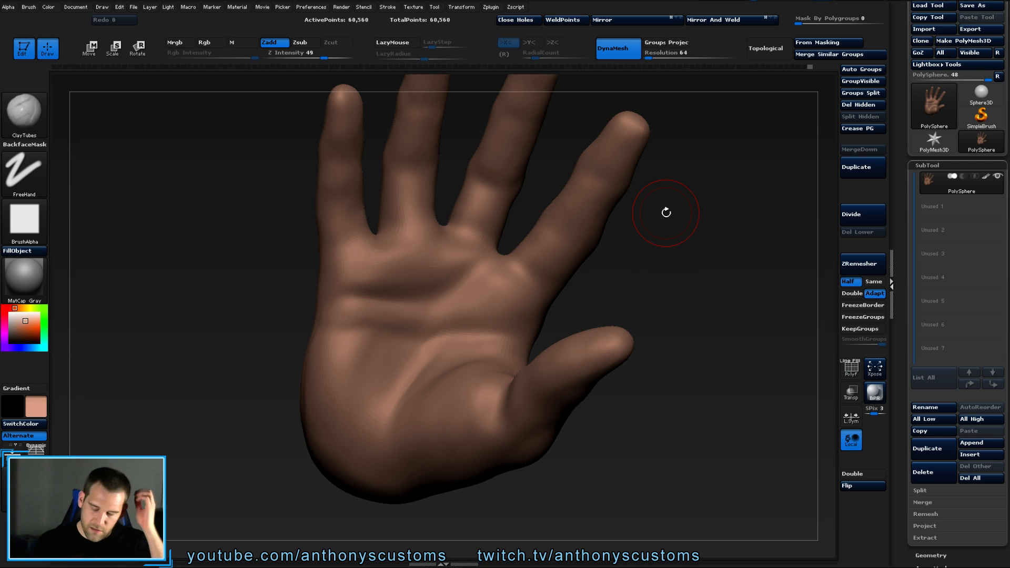
{"action": "left_click_drag", "start_coordinate": [651, 273], "coordinate": [668, 232]}
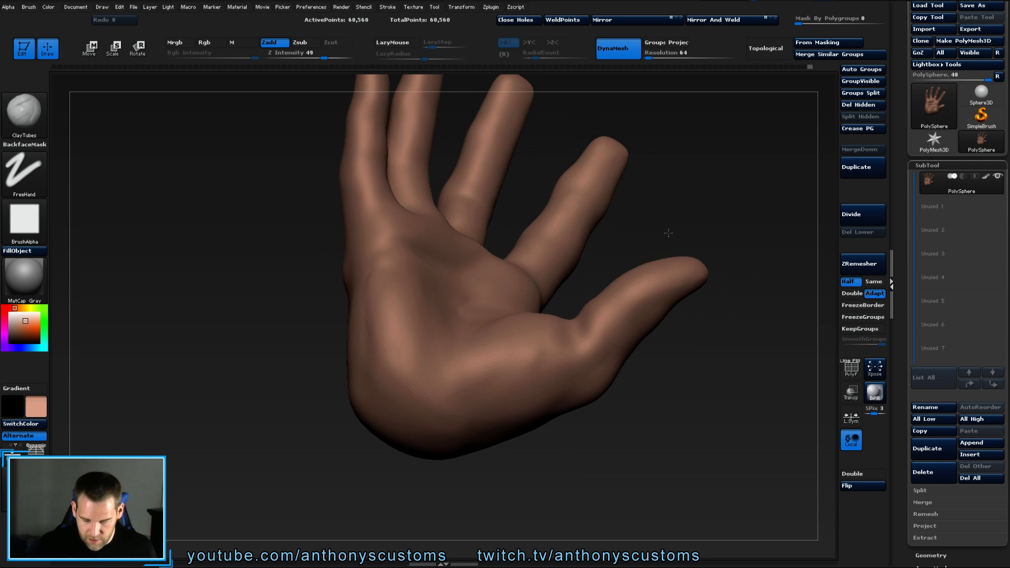
{"action": "mouse_move", "coordinate": [684, 191]}
{"action": "left_mouse_down"}
{"action": "mouse_move", "coordinate": [643, 367]}
{"action": "mouse_move", "coordinate": [667, 349]}
{"action": "mouse_move", "coordinate": [579, 300]}
{"action": "mouse_move", "coordinate": [558, 308]}
{"action": "left_mouse_up"}
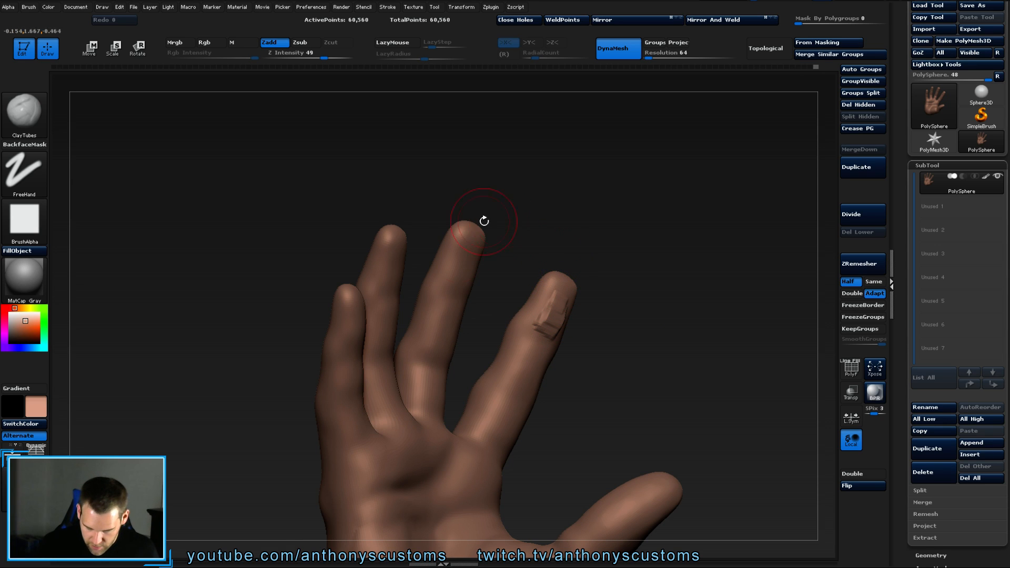
{"action": "mouse_move", "coordinate": [463, 274]}
{"action": "left_mouse_down"}
{"action": "mouse_move", "coordinate": [457, 284]}
{"action": "mouse_move", "coordinate": [464, 260]}
{"action": "left_mouse_up"}
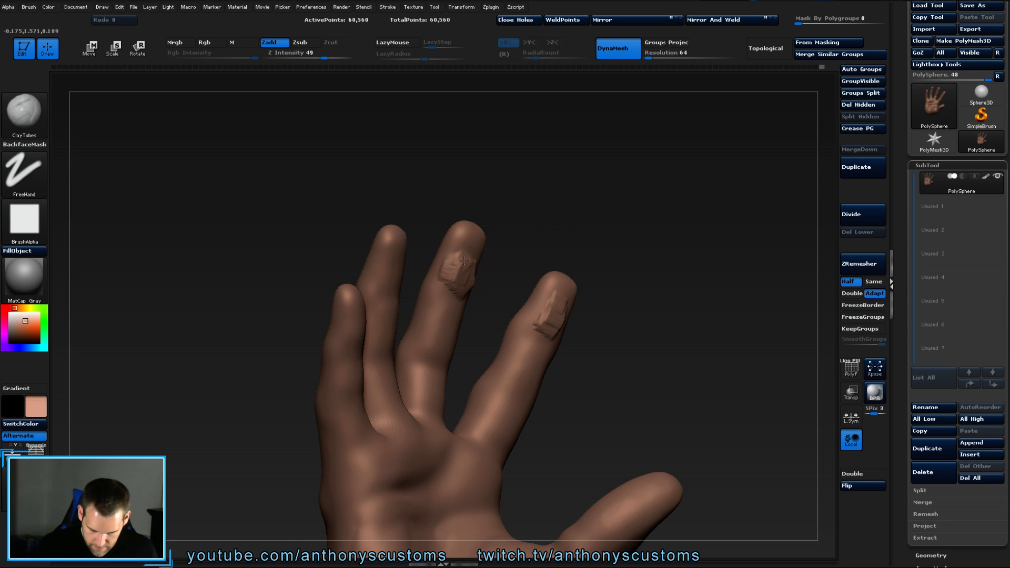
{"action": "mouse_move", "coordinate": [384, 269]}
{"action": "left_mouse_down"}
{"action": "mouse_move", "coordinate": [390, 276]}
{"action": "mouse_move", "coordinate": [389, 258]}
{"action": "mouse_move", "coordinate": [399, 264]}
{"action": "left_mouse_up"}
{"action": "left_click_drag", "start_coordinate": [358, 336], "coordinate": [357, 334]}
{"action": "left_click_drag", "start_coordinate": [392, 268], "coordinate": [390, 260], "text": "shift"}
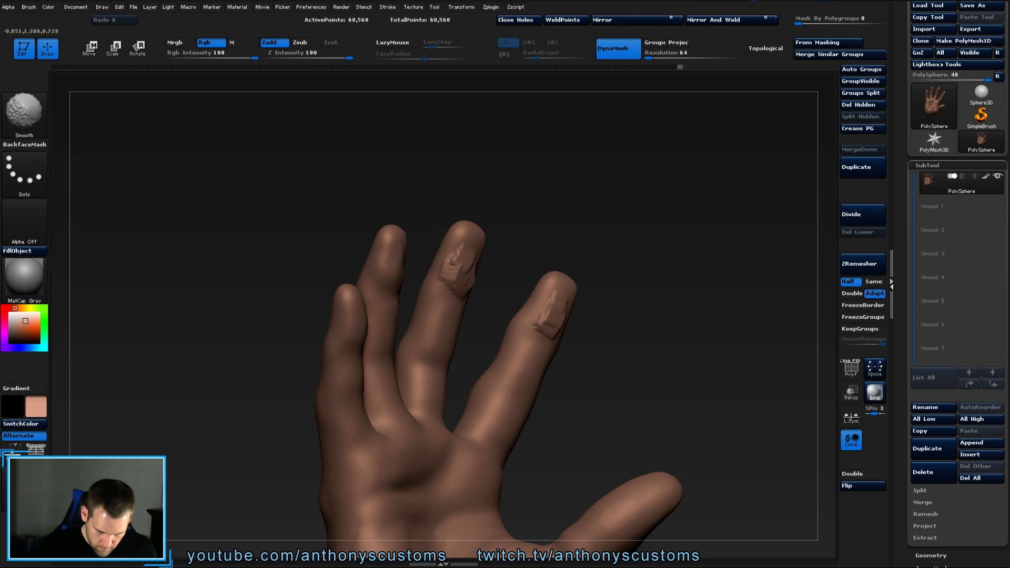
{"action": "left_click_drag", "start_coordinate": [453, 273], "coordinate": [465, 256], "text": "shift"}
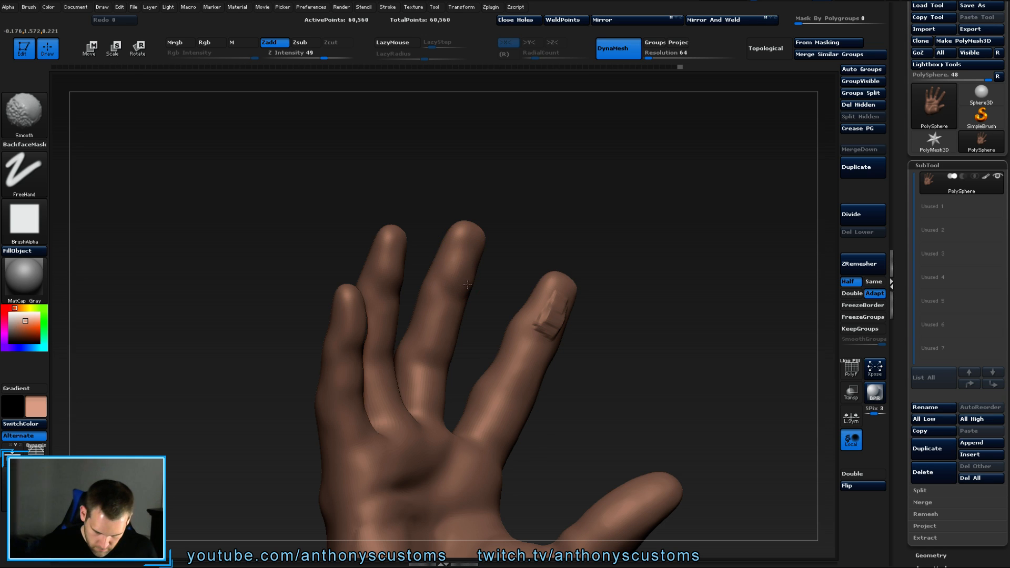
Round out the middle and index fingertip pads from the palm side and smooth both.
{"action": "left_click_drag", "start_coordinate": [658, 221], "coordinate": [594, 231]}
{"action": "mouse_move", "coordinate": [570, 297]}
{"action": "left_mouse_down", "text": "shift"}
{"action": "mouse_move", "coordinate": [575, 305]}
{"action": "mouse_move", "coordinate": [570, 281]}
{"action": "left_mouse_up", "text": "shift"}
{"action": "mouse_move", "coordinate": [481, 265]}
{"action": "left_mouse_down"}
{"action": "mouse_move", "coordinate": [489, 234]}
{"action": "mouse_move", "coordinate": [458, 254]}
{"action": "mouse_move", "coordinate": [486, 270]}
{"action": "left_mouse_up"}
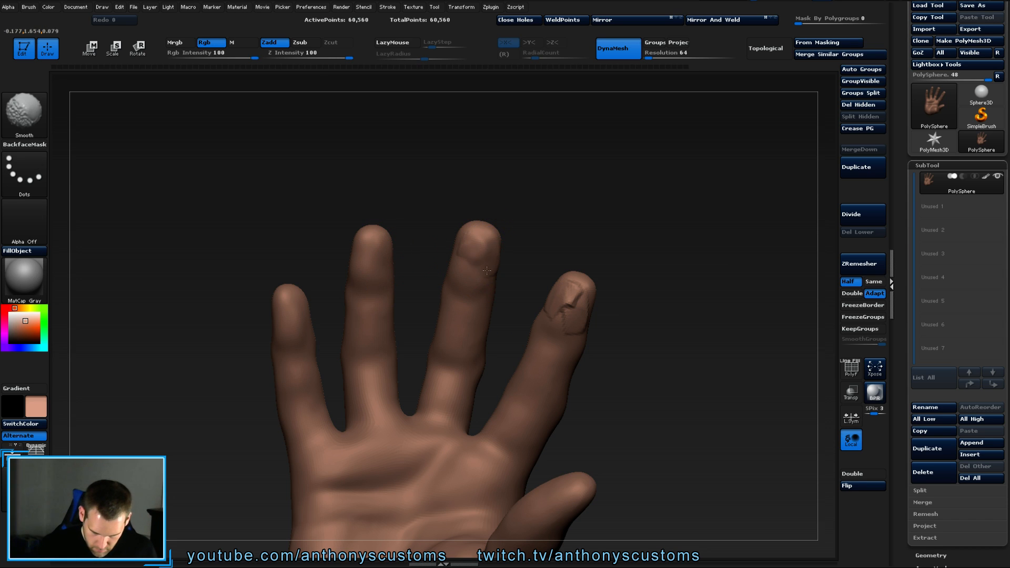
{"action": "mouse_move", "coordinate": [575, 293]}
{"action": "left_mouse_down", "text": "shift"}
{"action": "mouse_move", "coordinate": [576, 305]}
{"action": "mouse_move", "coordinate": [556, 284]}
{"action": "mouse_move", "coordinate": [564, 288]}
{"action": "mouse_move", "coordinate": [549, 310]}
{"action": "mouse_move", "coordinate": [597, 293]}
{"action": "left_mouse_up", "text": "shift"}
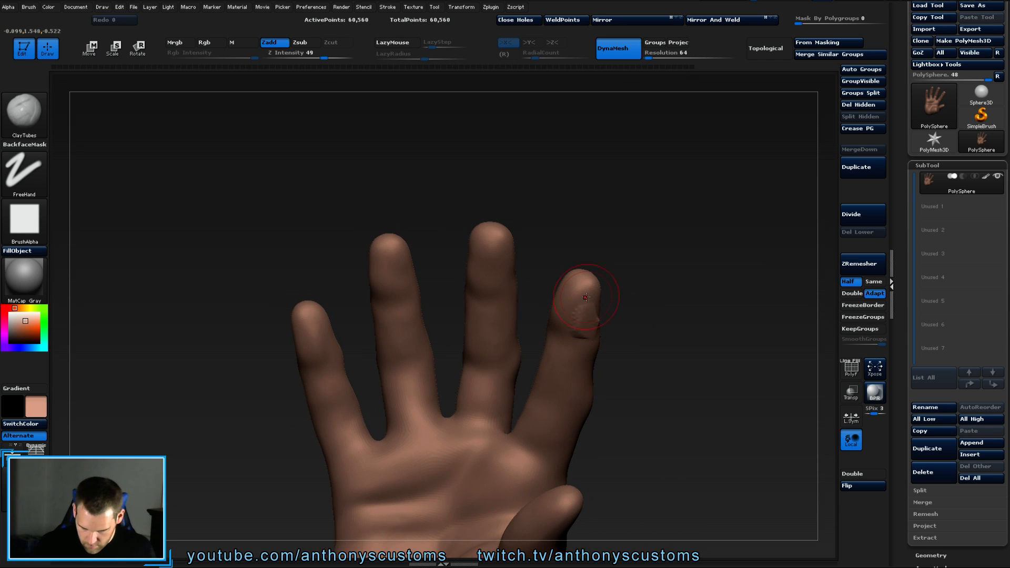
{"action": "key", "text": "shift"}
{"action": "left_click_drag", "start_coordinate": [631, 259], "coordinate": [559, 226]}
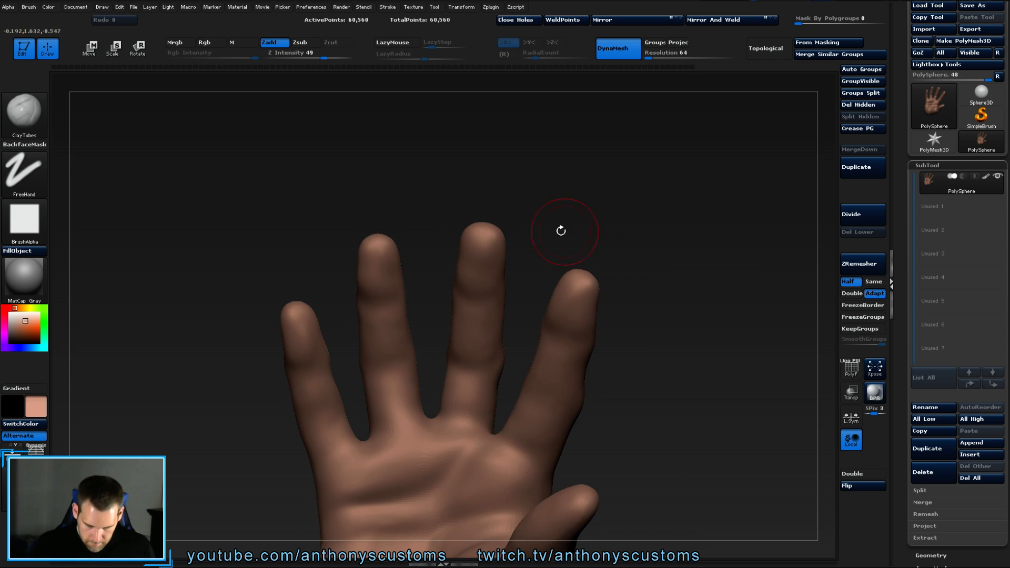
{"action": "key", "text": "shift"}
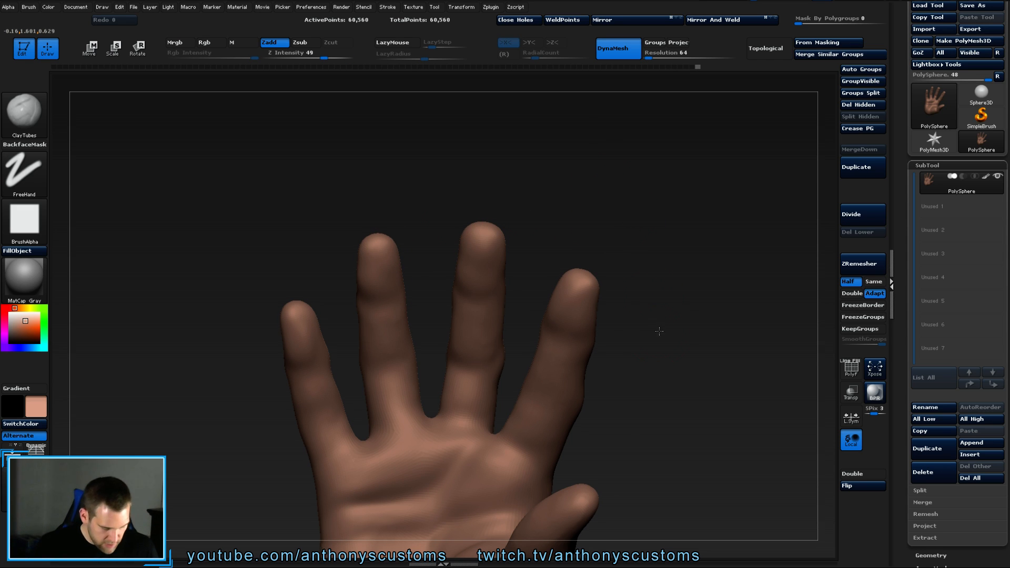
Smooth the thumb's end segment and the joint between its two segments.
{"action": "left_click_drag", "start_coordinate": [628, 221], "coordinate": [559, 377]}
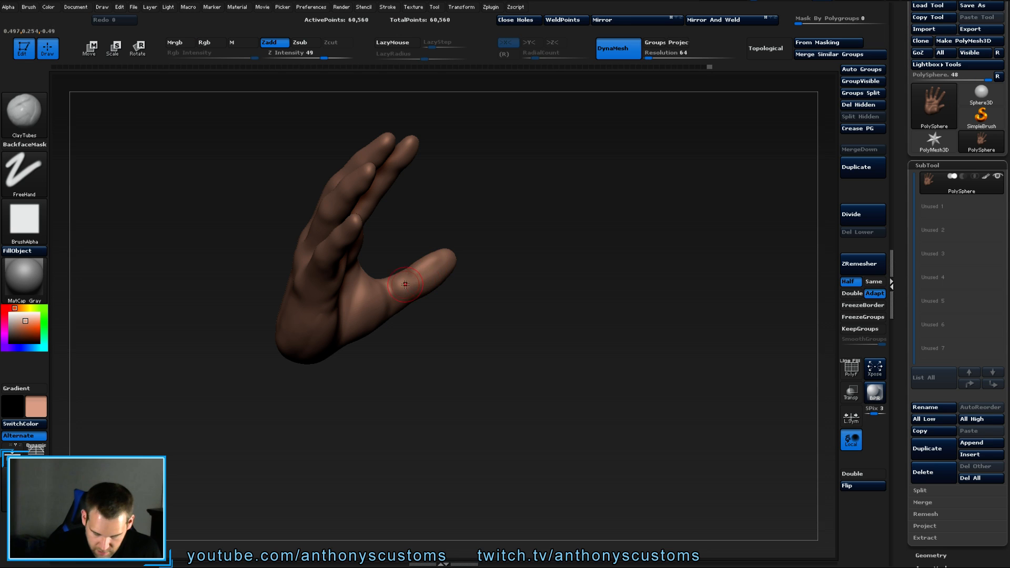
{"action": "key", "text": "shift"}
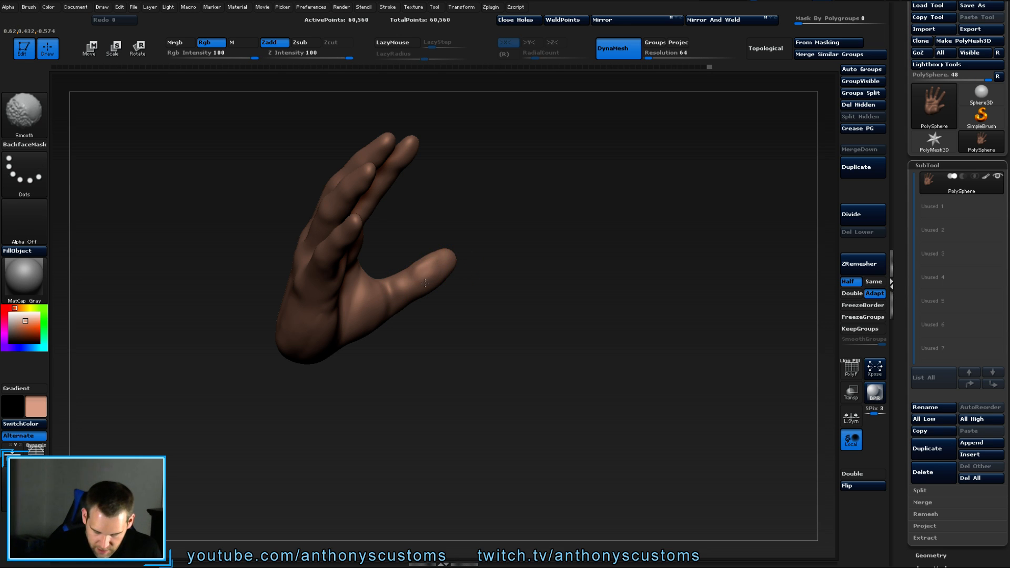
{"action": "left_click_drag", "start_coordinate": [425, 283], "coordinate": [440, 274]}
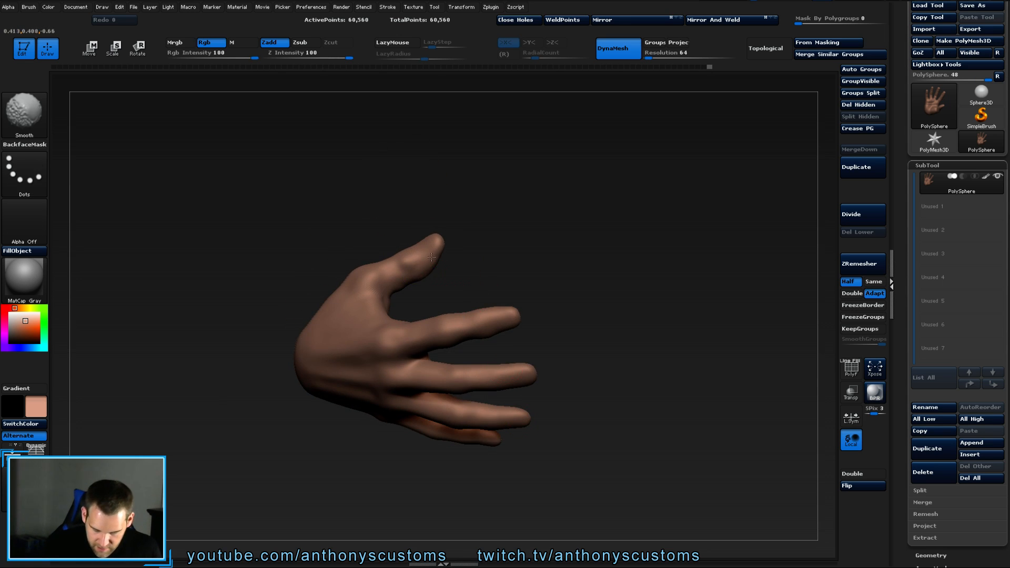
{"action": "mouse_move", "coordinate": [503, 263]}
{"action": "left_mouse_down"}
{"action": "mouse_move", "coordinate": [521, 270]}
{"action": "mouse_move", "coordinate": [529, 316]}
{"action": "left_mouse_up"}
{"action": "left_click_drag", "start_coordinate": [403, 271], "coordinate": [390, 281]}
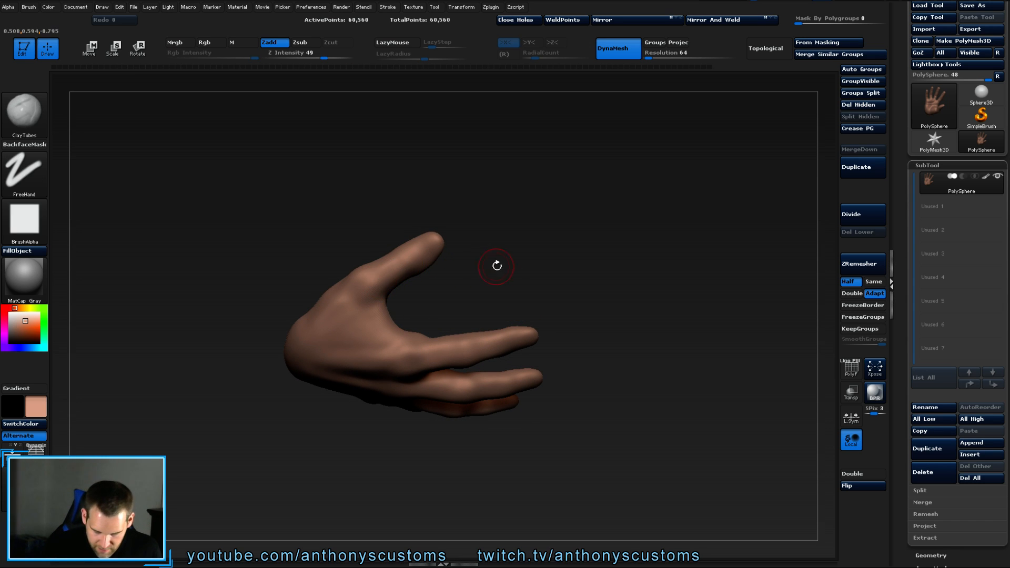
Refine the thumb's base joint on the palm side and smooth it.
{"action": "mouse_move", "coordinate": [496, 265]}
{"action": "left_mouse_down"}
{"action": "mouse_move", "coordinate": [496, 285]}
{"action": "mouse_move", "coordinate": [534, 235]}
{"action": "mouse_move", "coordinate": [516, 219]}
{"action": "mouse_move", "coordinate": [518, 238]}
{"action": "mouse_move", "coordinate": [435, 263]}
{"action": "mouse_move", "coordinate": [414, 261]}
{"action": "mouse_move", "coordinate": [409, 243]}
{"action": "mouse_move", "coordinate": [420, 284]}
{"action": "mouse_move", "coordinate": [407, 295]}
{"action": "mouse_move", "coordinate": [514, 293]}
{"action": "mouse_move", "coordinate": [548, 317]}
{"action": "mouse_move", "coordinate": [584, 311]}
{"action": "left_mouse_up"}
{"action": "mouse_move", "coordinate": [483, 236]}
{"action": "left_mouse_down"}
{"action": "mouse_move", "coordinate": [453, 221]}
{"action": "mouse_move", "coordinate": [513, 250]}
{"action": "mouse_move", "coordinate": [507, 274]}
{"action": "left_mouse_up"}
{"action": "left_click_drag", "start_coordinate": [462, 301], "coordinate": [473, 303]}
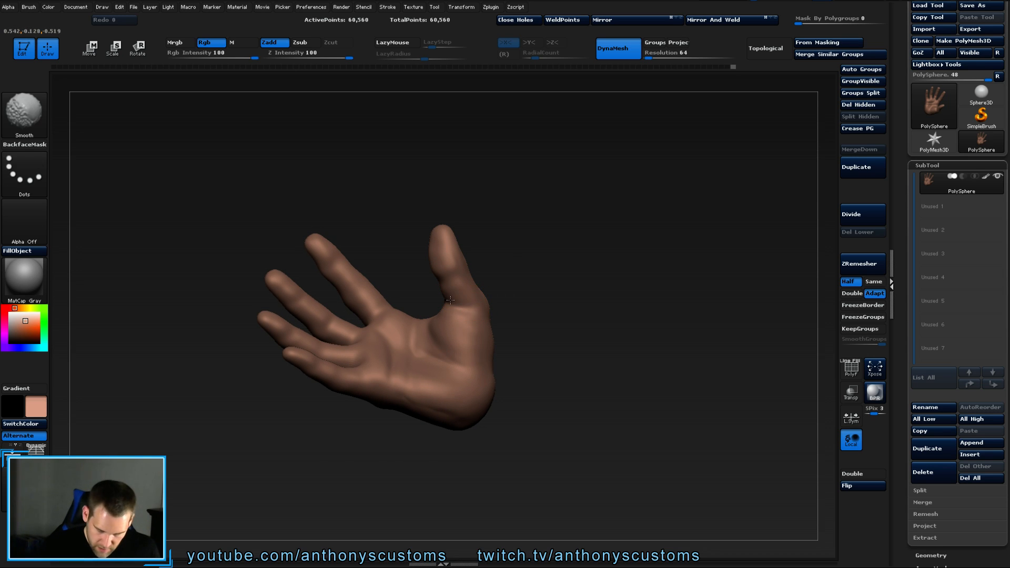
Build up the fleshy palm pad below the thumb with ClayTubes strokes and smooth it.
{"action": "mouse_move", "coordinate": [538, 278]}
{"action": "left_mouse_down"}
{"action": "mouse_move", "coordinate": [559, 289]}
{"action": "mouse_move", "coordinate": [575, 320]}
{"action": "mouse_move", "coordinate": [566, 329]}
{"action": "left_mouse_up"}
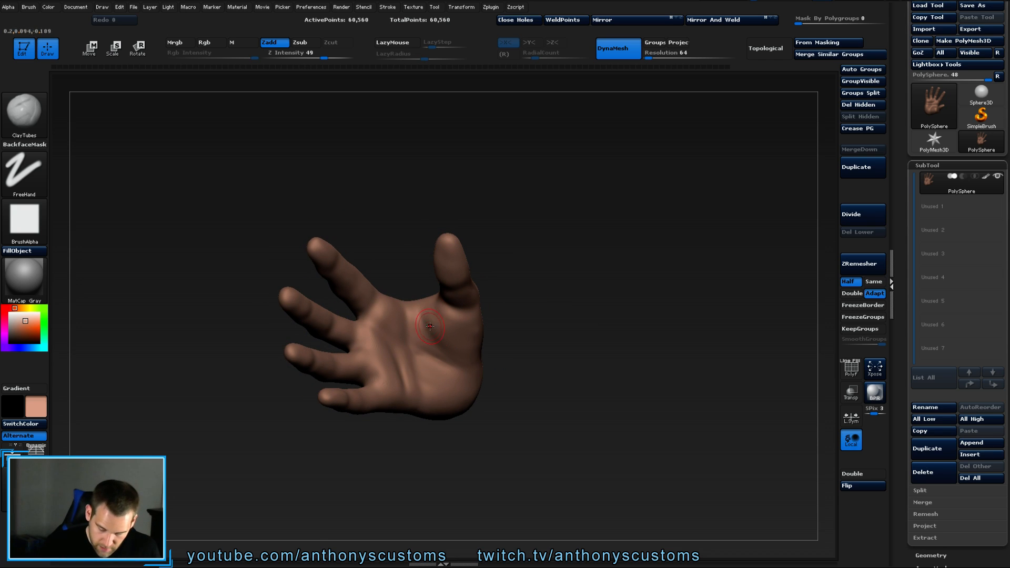
{"action": "left_click_drag", "start_coordinate": [429, 324], "coordinate": [465, 359]}
{"action": "left_click_drag", "start_coordinate": [432, 322], "coordinate": [468, 347]}
{"action": "mouse_move", "coordinate": [438, 318]}
{"action": "left_mouse_down"}
{"action": "mouse_move", "coordinate": [471, 332]}
{"action": "mouse_move", "coordinate": [429, 321]}
{"action": "mouse_move", "coordinate": [464, 356]}
{"action": "left_mouse_up"}
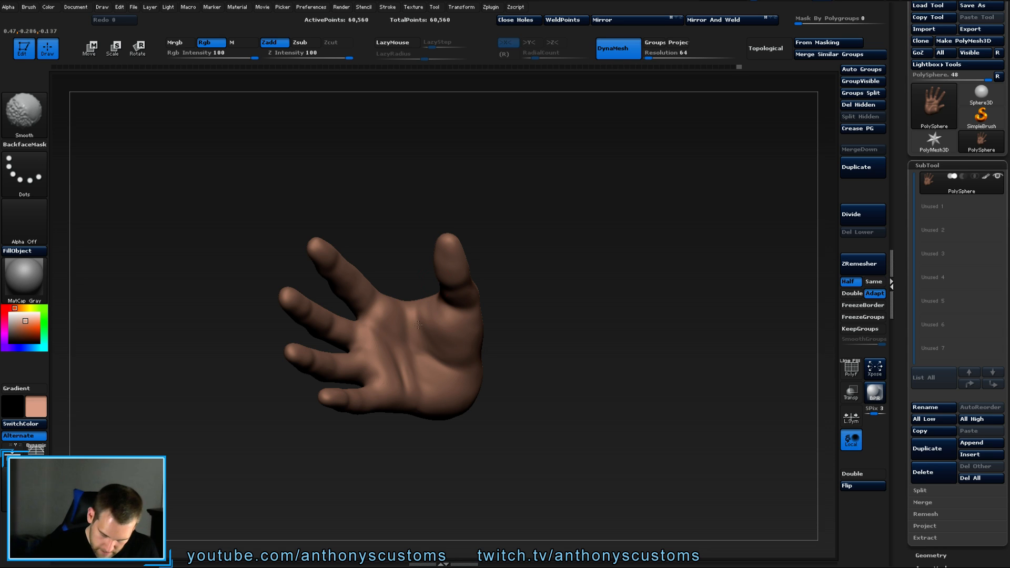
Fill the area between thumb and index finger on the back of the hand with clay and smooth it.
{"action": "mouse_move", "coordinate": [513, 321]}
{"action": "left_mouse_down"}
{"action": "mouse_move", "coordinate": [577, 317]}
{"action": "mouse_move", "coordinate": [610, 328]}
{"action": "left_mouse_up"}
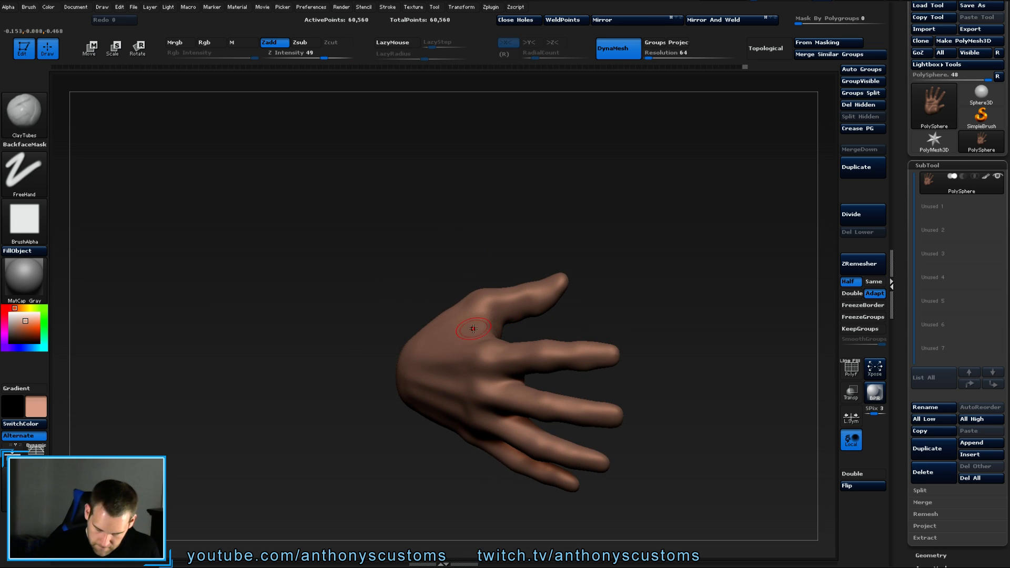
{"action": "mouse_move", "coordinate": [586, 278]}
{"action": "left_mouse_down"}
{"action": "mouse_move", "coordinate": [642, 263]}
{"action": "mouse_move", "coordinate": [591, 300]}
{"action": "mouse_move", "coordinate": [442, 369]}
{"action": "left_mouse_up"}
{"action": "mouse_move", "coordinate": [457, 332]}
{"action": "left_mouse_down"}
{"action": "mouse_move", "coordinate": [444, 363]}
{"action": "mouse_move", "coordinate": [454, 360]}
{"action": "left_mouse_up"}
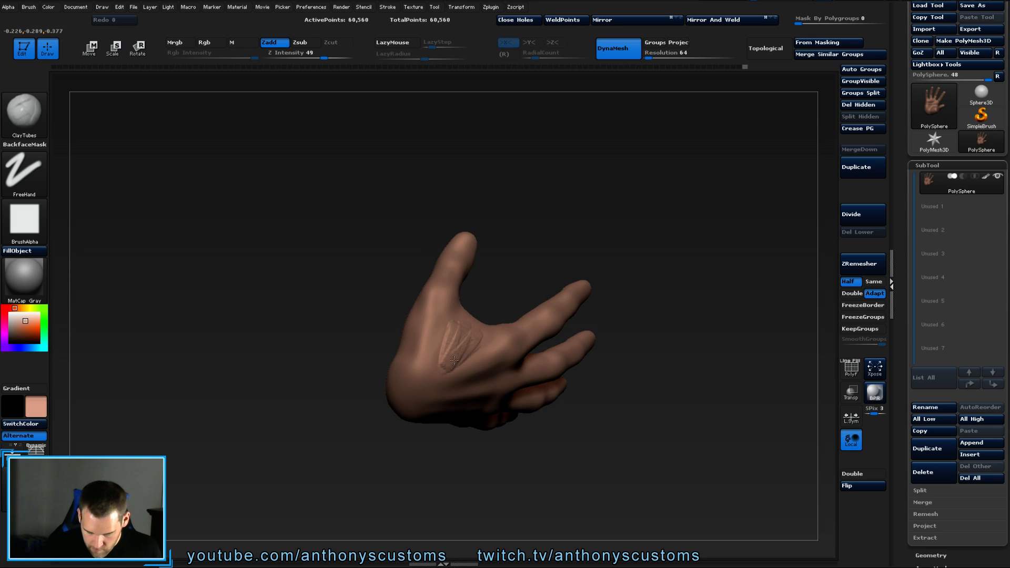
{"action": "left_click_drag", "start_coordinate": [471, 321], "coordinate": [466, 337]}
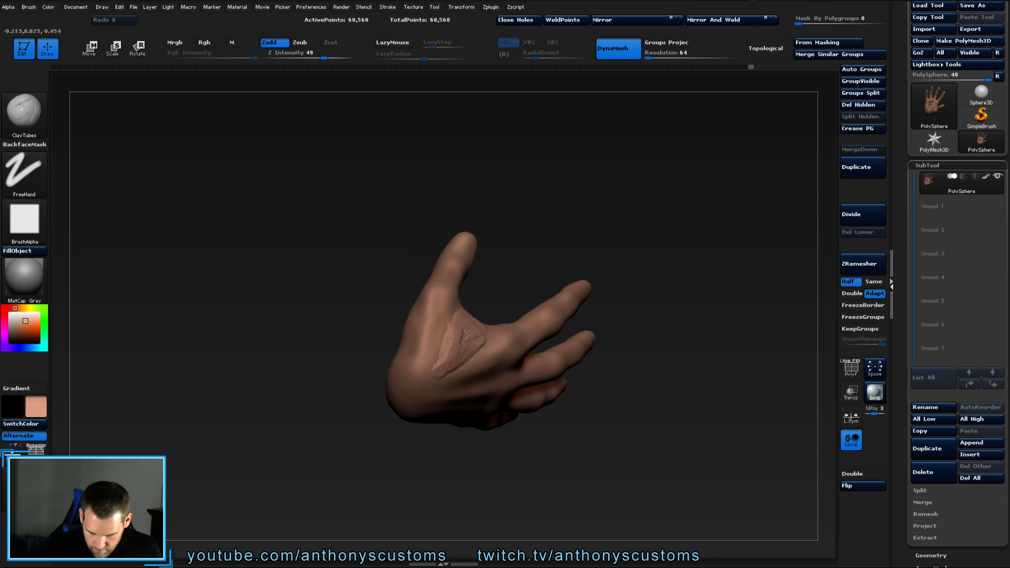
{"action": "key", "text": "shift"}
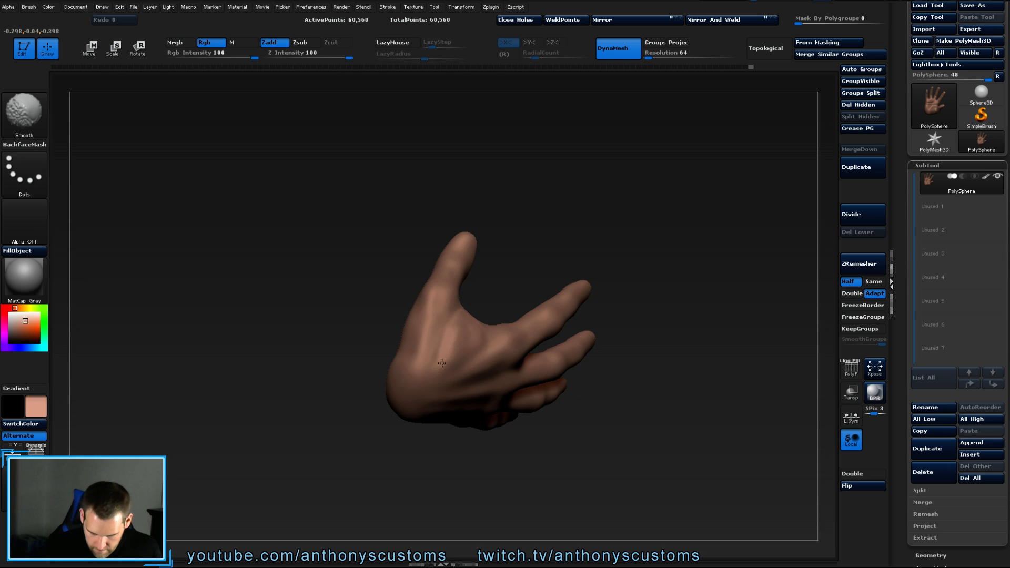
{"action": "left_click_drag", "start_coordinate": [649, 330], "coordinate": [462, 338]}
{"action": "key", "text": "shift"}
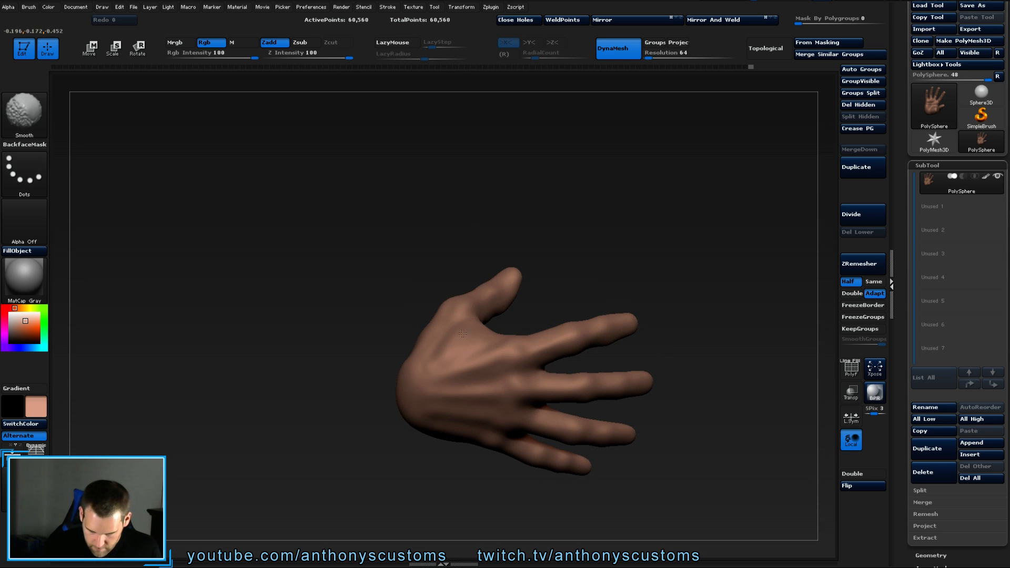
Smooth the back of the hand near the wrist on the thumb side.
{"action": "mouse_move", "coordinate": [626, 262]}
{"action": "left_mouse_down"}
{"action": "mouse_move", "coordinate": [656, 218]}
{"action": "mouse_move", "coordinate": [534, 305]}
{"action": "mouse_move", "coordinate": [547, 232]}
{"action": "mouse_move", "coordinate": [576, 278]}
{"action": "left_mouse_up"}
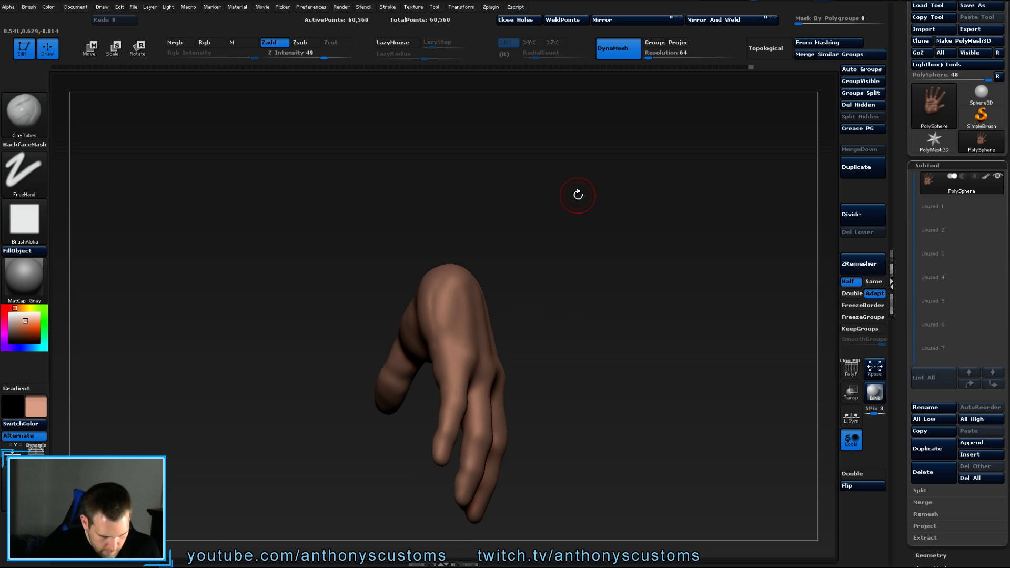
{"action": "mouse_move", "coordinate": [610, 387]}
{"action": "left_mouse_down"}
{"action": "mouse_move", "coordinate": [579, 282]}
{"action": "mouse_move", "coordinate": [589, 266]}
{"action": "mouse_move", "coordinate": [598, 287]}
{"action": "mouse_move", "coordinate": [542, 286]}
{"action": "mouse_move", "coordinate": [581, 268]}
{"action": "mouse_move", "coordinate": [563, 271]}
{"action": "mouse_move", "coordinate": [557, 243]}
{"action": "mouse_move", "coordinate": [624, 263]}
{"action": "mouse_move", "coordinate": [594, 237]}
{"action": "left_mouse_up"}
{"action": "key", "text": "shift"}
{"action": "left_click_drag", "start_coordinate": [427, 195], "coordinate": [435, 197], "text": "shift"}
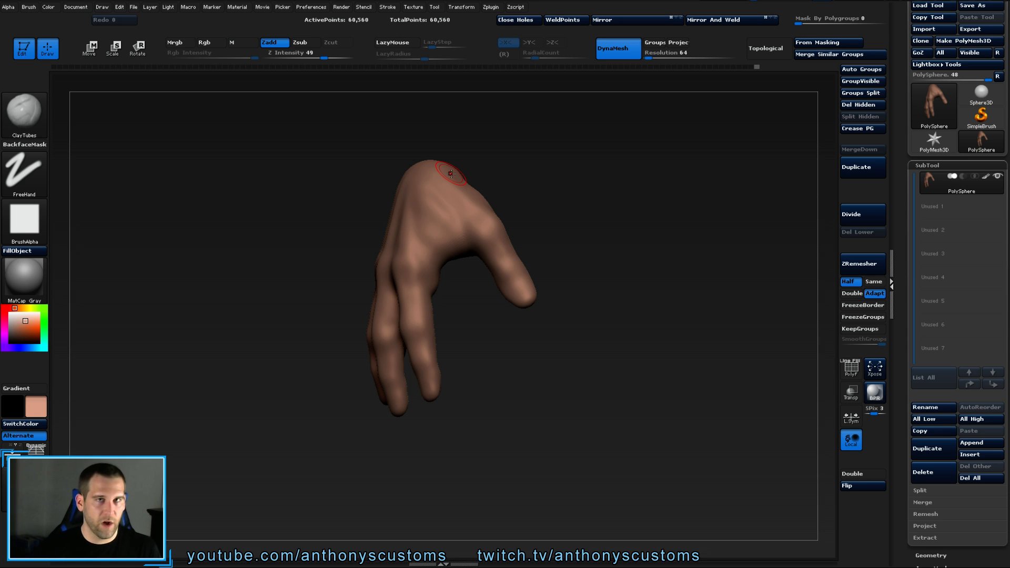
Build up the index and middle finger tendons on the back of the hand with ClayTubes strokes and smooth them.
{"action": "left_click_drag", "start_coordinate": [577, 198], "coordinate": [576, 221]}
{"action": "mouse_move", "coordinate": [421, 209]}
{"action": "left_mouse_down"}
{"action": "mouse_move", "coordinate": [419, 174]}
{"action": "mouse_move", "coordinate": [404, 246]}
{"action": "left_mouse_up"}
{"action": "key", "text": "shift"}
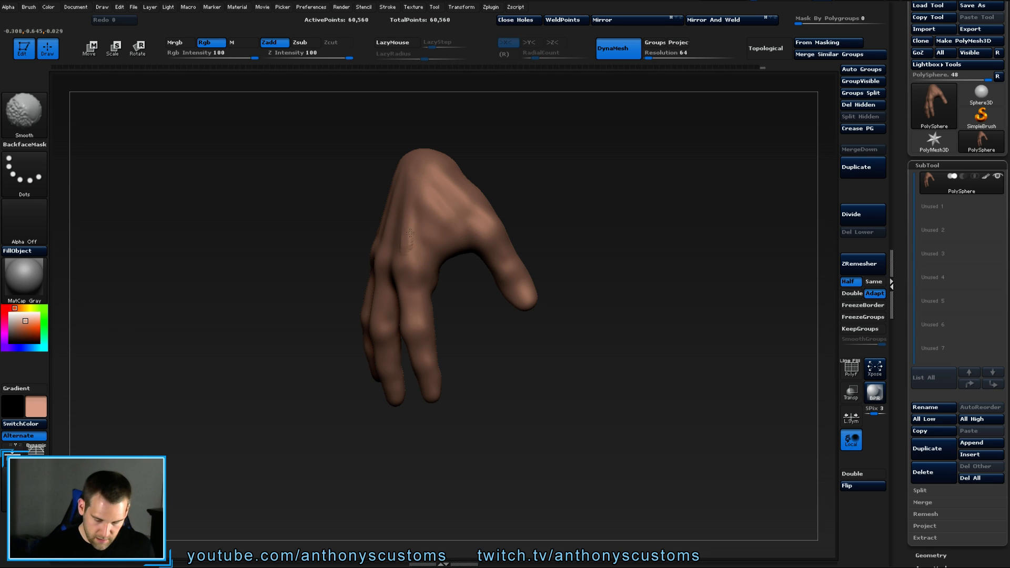
{"action": "left_click_drag", "start_coordinate": [526, 221], "coordinate": [584, 185]}
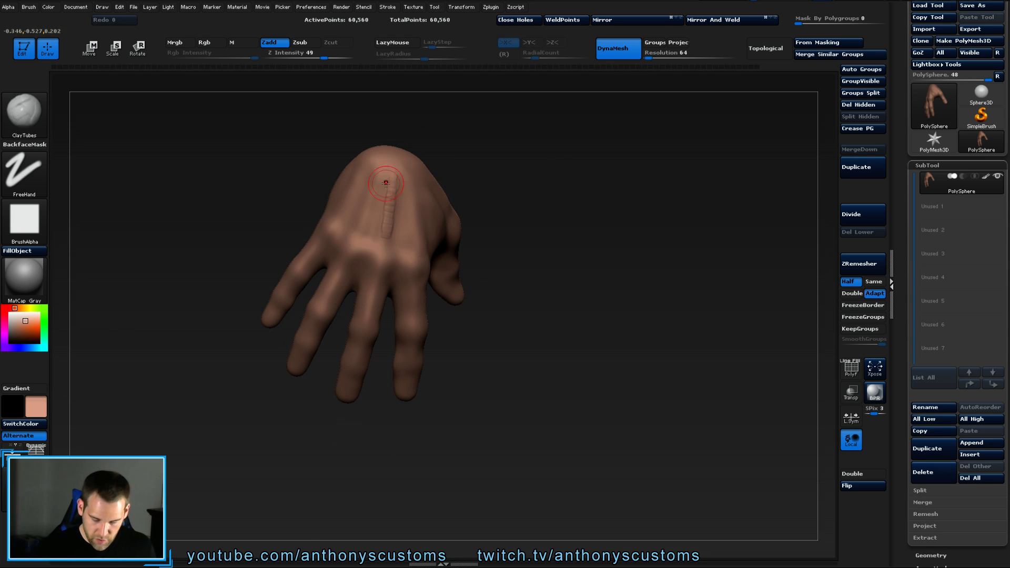
{"action": "left_click_drag", "start_coordinate": [376, 244], "coordinate": [383, 182]}
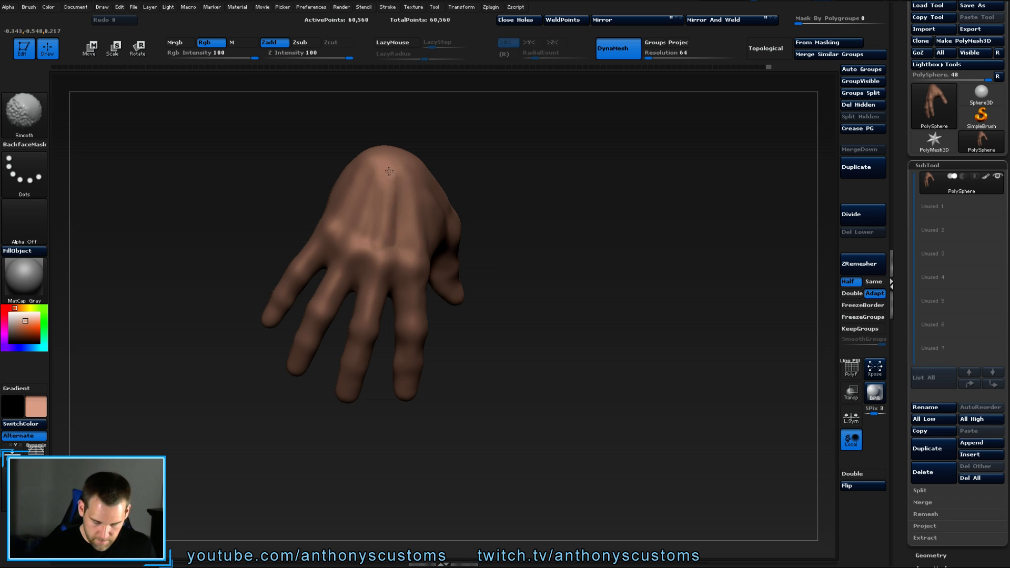
{"action": "key", "text": "shift"}
{"action": "key", "text": "shift"}
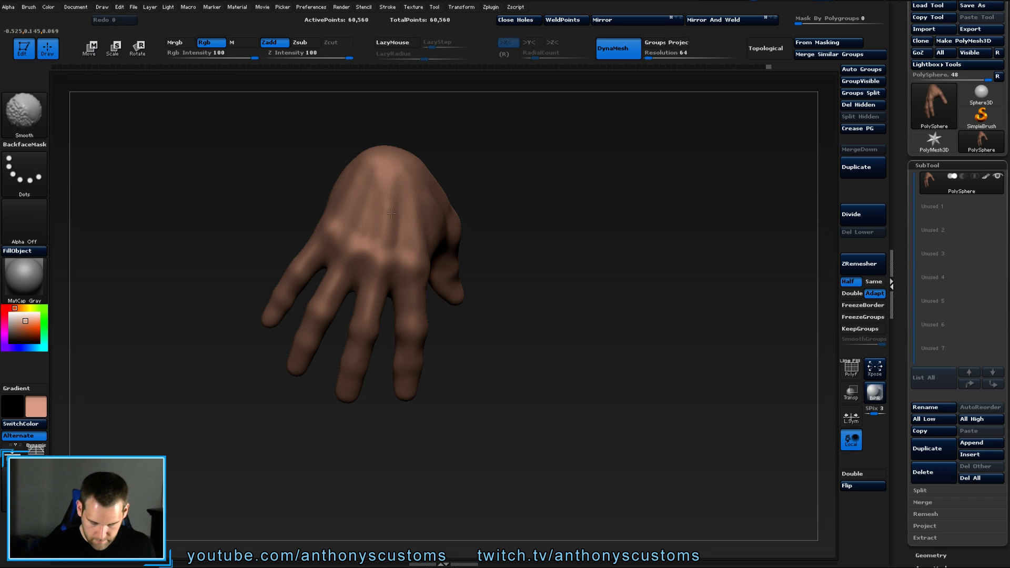
Add clay to the middle and index knuckles and smooth them into the back of the hand.
{"action": "key", "text": "shift"}
{"action": "key", "text": "shift"}
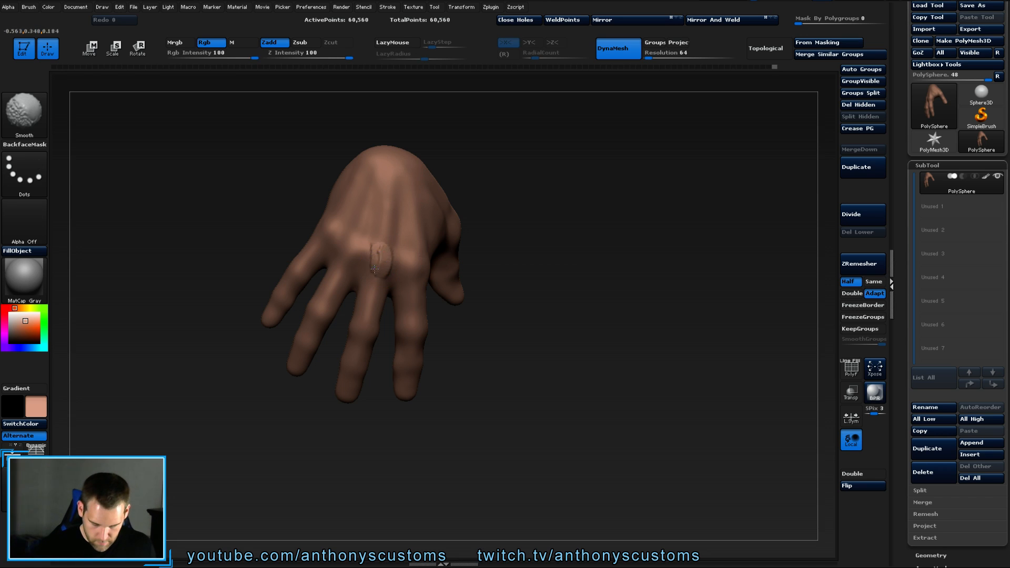
{"action": "key", "text": "shift"}
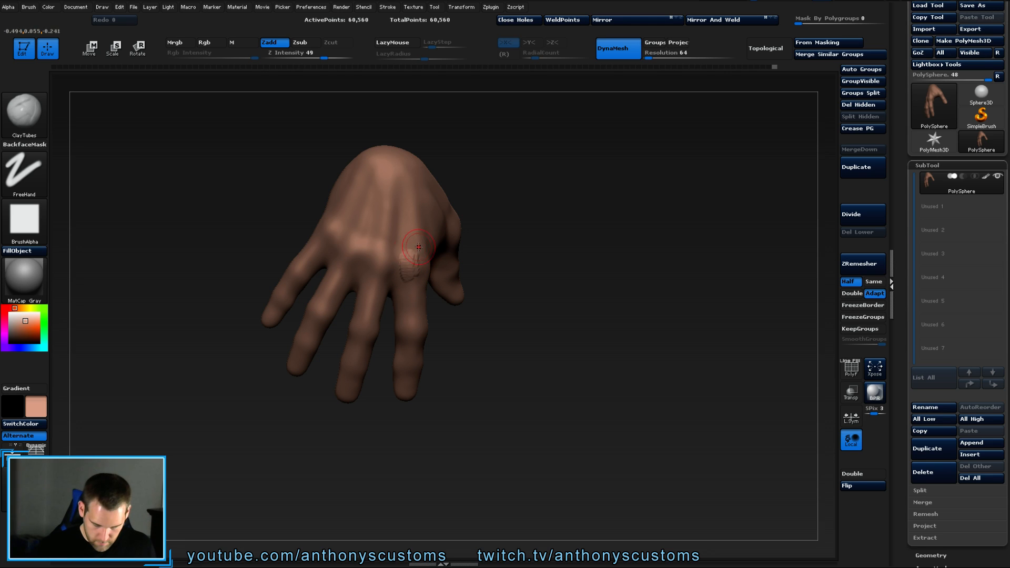
{"action": "key", "text": "shift"}
{"action": "key", "text": "shift"}
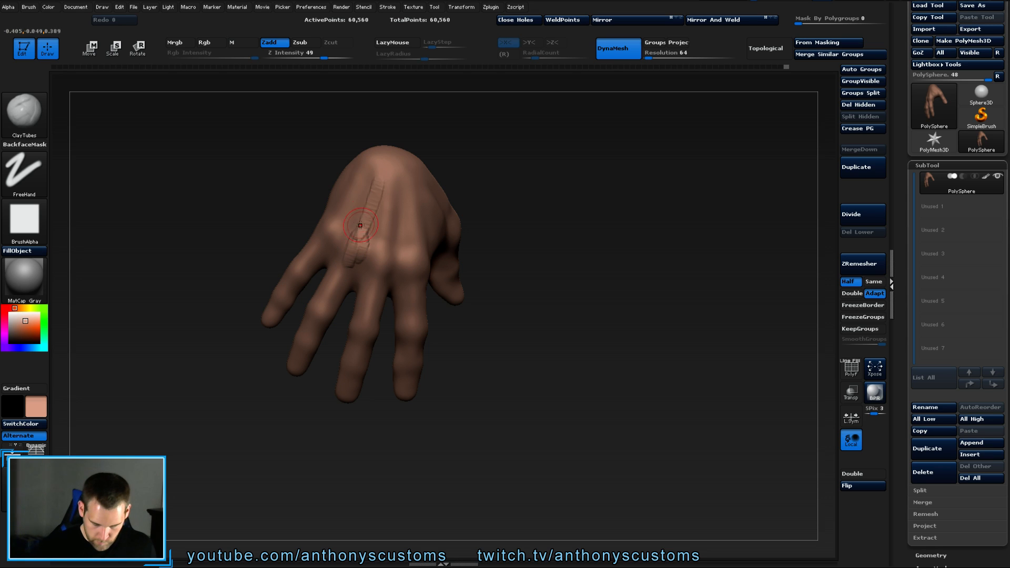
Define the ring and little finger tendons on the back of the hand, and smooth the index finger's end joint.
{"action": "left_click_drag", "start_coordinate": [360, 225], "coordinate": [364, 231], "text": "shift"}
{"action": "mouse_move", "coordinate": [539, 190]}
{"action": "left_mouse_down"}
{"action": "mouse_move", "coordinate": [522, 190]}
{"action": "mouse_move", "coordinate": [535, 176]}
{"action": "mouse_move", "coordinate": [423, 179]}
{"action": "left_mouse_up"}
{"action": "mouse_move", "coordinate": [339, 220]}
{"action": "left_mouse_down"}
{"action": "mouse_move", "coordinate": [364, 179]}
{"action": "mouse_move", "coordinate": [337, 233]}
{"action": "mouse_move", "coordinate": [359, 183]}
{"action": "left_mouse_up"}
{"action": "mouse_move", "coordinate": [506, 213]}
{"action": "left_mouse_down"}
{"action": "mouse_move", "coordinate": [513, 216]}
{"action": "mouse_move", "coordinate": [491, 176]}
{"action": "mouse_move", "coordinate": [499, 219]}
{"action": "left_mouse_up"}
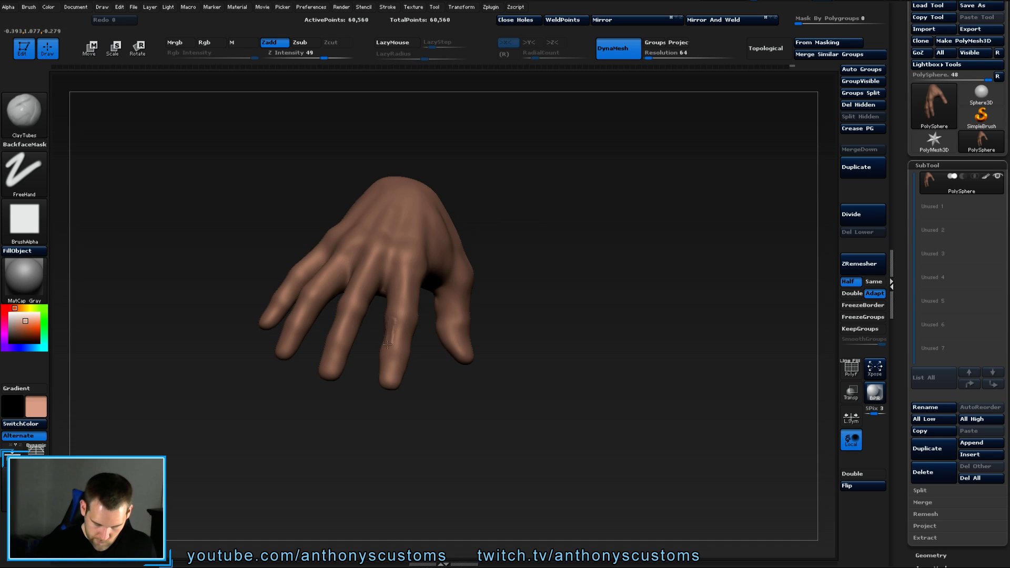
{"action": "left_click_drag", "start_coordinate": [386, 331], "coordinate": [385, 348], "text": "shift"}
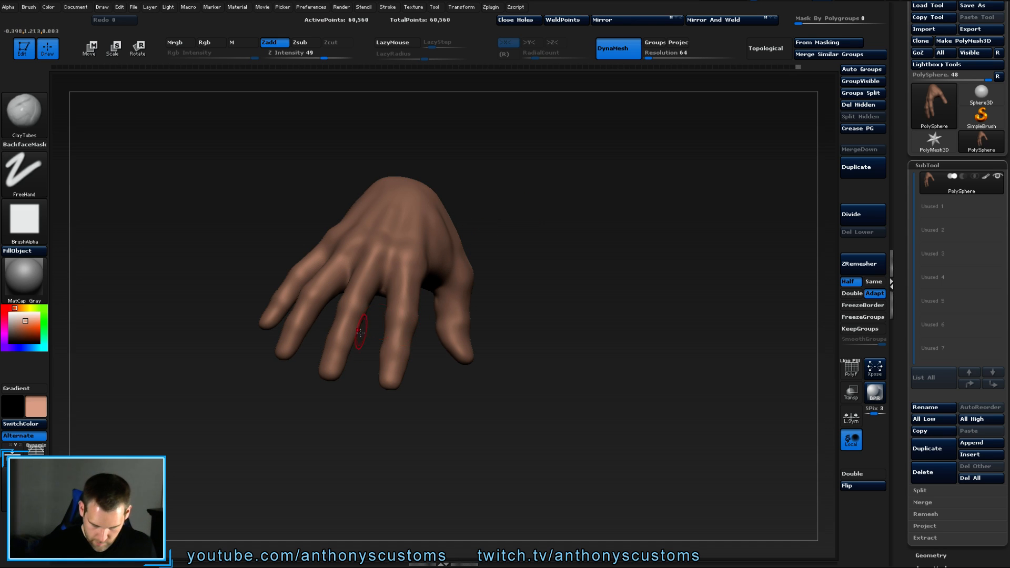
Build up the fingertip pads of the little, ring and middle fingers on the palm side and smooth them.
{"action": "mouse_move", "coordinate": [361, 394]}
{"action": "left_mouse_down"}
{"action": "mouse_move", "coordinate": [341, 391]}
{"action": "mouse_move", "coordinate": [350, 364]}
{"action": "mouse_move", "coordinate": [337, 399]}
{"action": "mouse_move", "coordinate": [363, 397]}
{"action": "mouse_move", "coordinate": [441, 210]}
{"action": "left_mouse_up"}
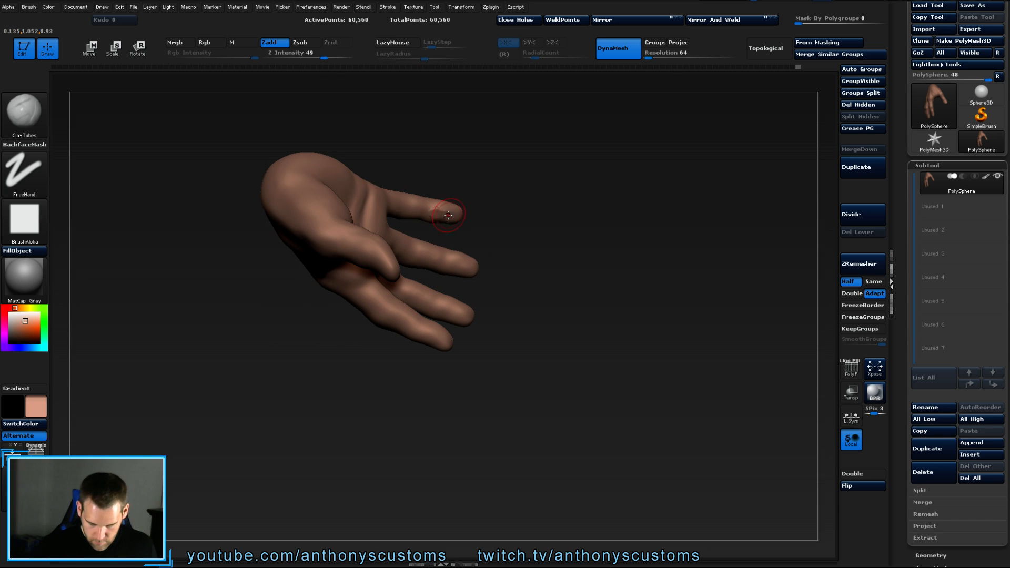
{"action": "mouse_move", "coordinate": [545, 265]}
{"action": "left_mouse_down"}
{"action": "mouse_move", "coordinate": [501, 255]}
{"action": "mouse_move", "coordinate": [514, 225]}
{"action": "mouse_move", "coordinate": [500, 198]}
{"action": "left_mouse_up"}
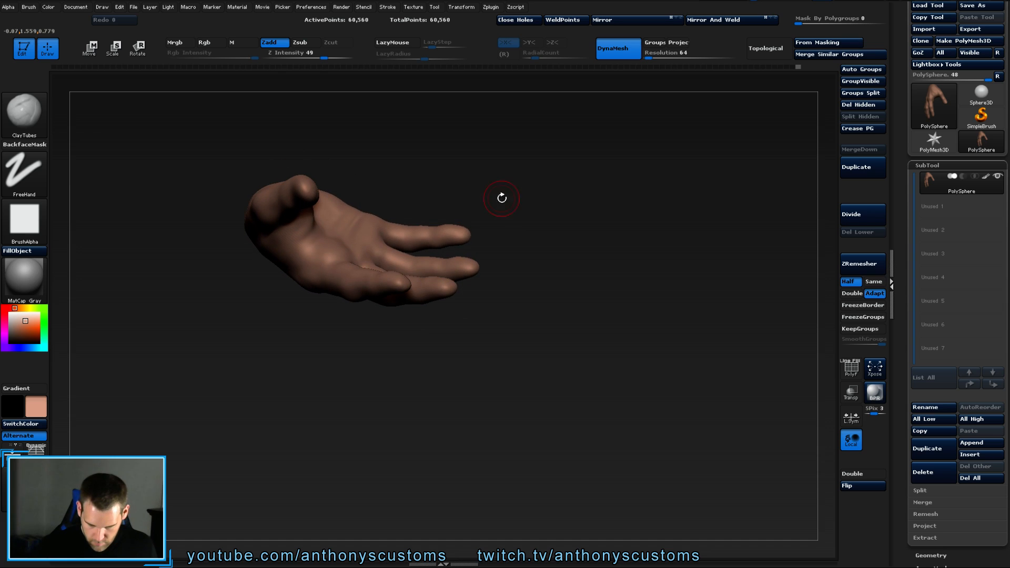
{"action": "key", "text": "shift"}
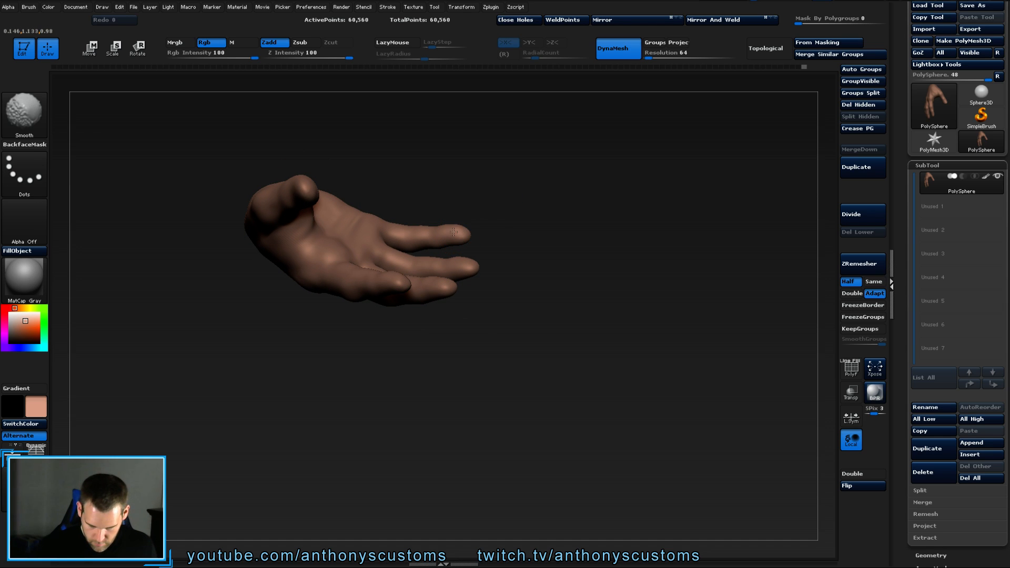
{"action": "mouse_move", "coordinate": [453, 232]}
{"action": "left_mouse_down"}
{"action": "mouse_move", "coordinate": [523, 271]}
{"action": "mouse_move", "coordinate": [473, 300]}
{"action": "mouse_move", "coordinate": [474, 288]}
{"action": "mouse_move", "coordinate": [514, 342]}
{"action": "left_mouse_up"}
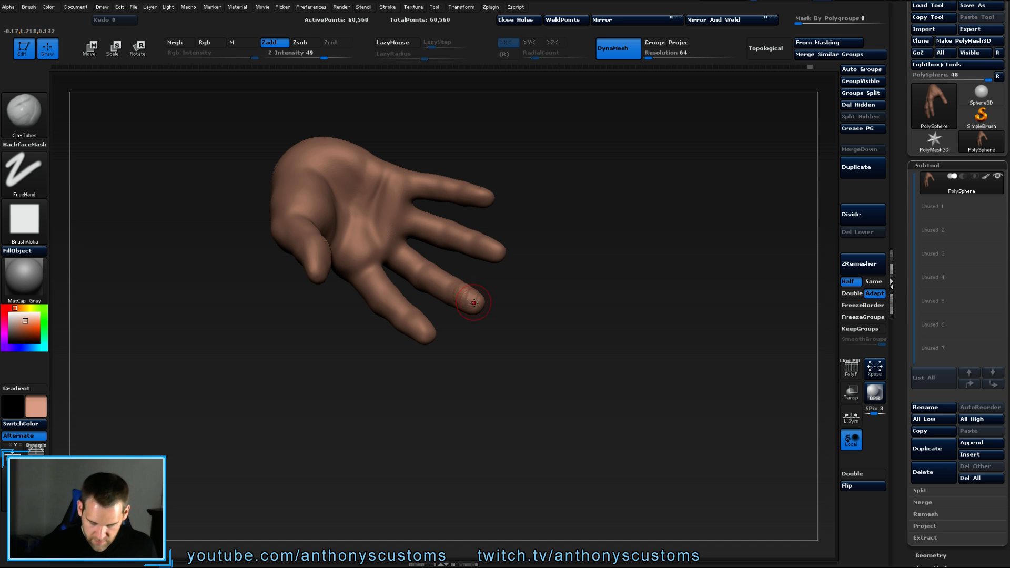
{"action": "key", "text": "shift"}
Build up the fleshy tip pads of the index finger and thumb and smooth them.
{"action": "mouse_move", "coordinate": [563, 277]}
{"action": "left_mouse_down"}
{"action": "mouse_move", "coordinate": [560, 326]}
{"action": "mouse_move", "coordinate": [523, 344]}
{"action": "mouse_move", "coordinate": [540, 369]}
{"action": "mouse_move", "coordinate": [591, 295]}
{"action": "mouse_move", "coordinate": [618, 288]}
{"action": "mouse_move", "coordinate": [525, 338]}
{"action": "left_mouse_up"}
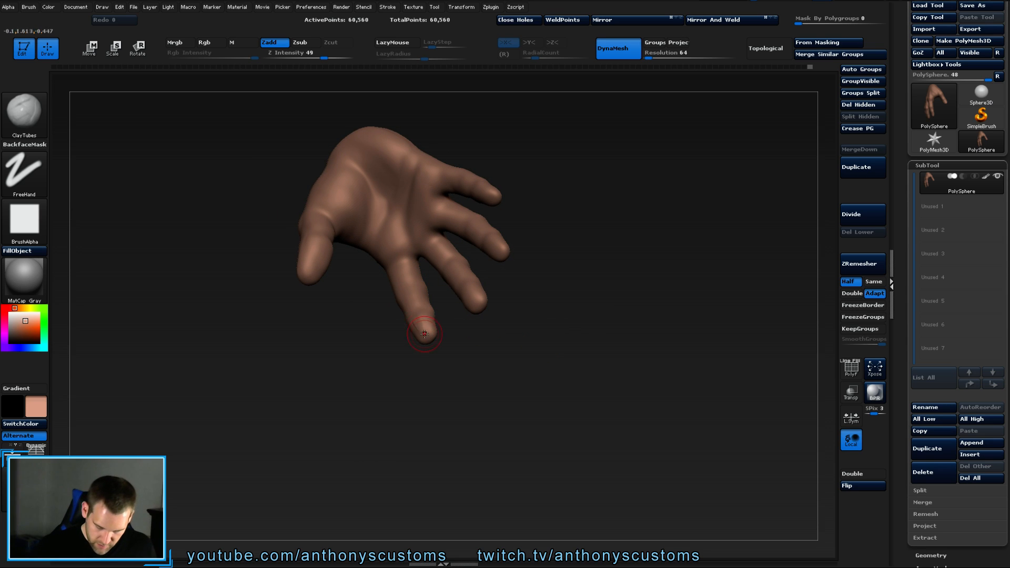
{"action": "key", "text": "shift"}
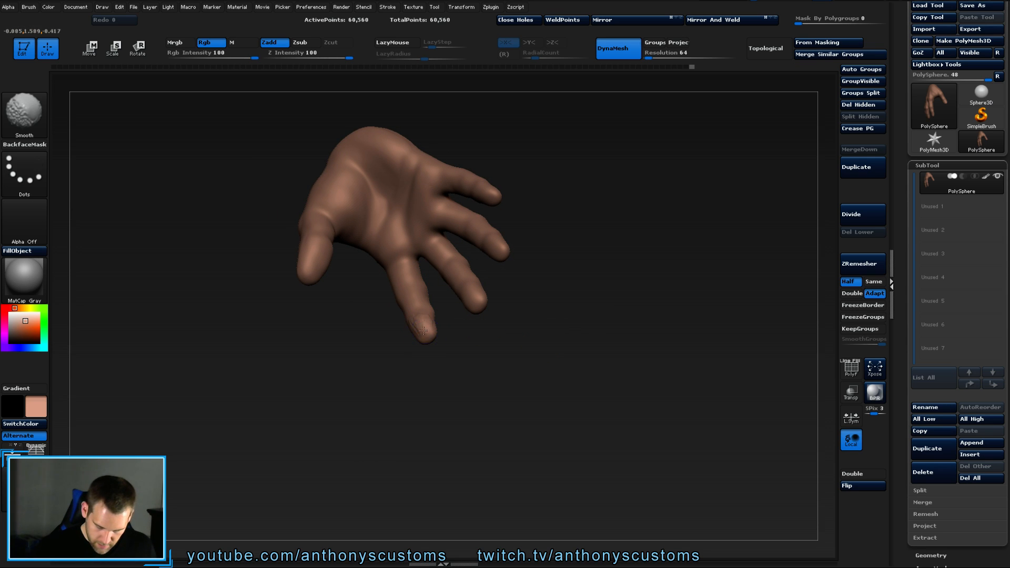
{"action": "mouse_move", "coordinate": [453, 348]}
{"action": "left_mouse_down"}
{"action": "mouse_move", "coordinate": [527, 354]}
{"action": "mouse_move", "coordinate": [557, 300]}
{"action": "mouse_move", "coordinate": [503, 331]}
{"action": "mouse_move", "coordinate": [514, 361]}
{"action": "mouse_move", "coordinate": [418, 333]}
{"action": "left_mouse_up"}
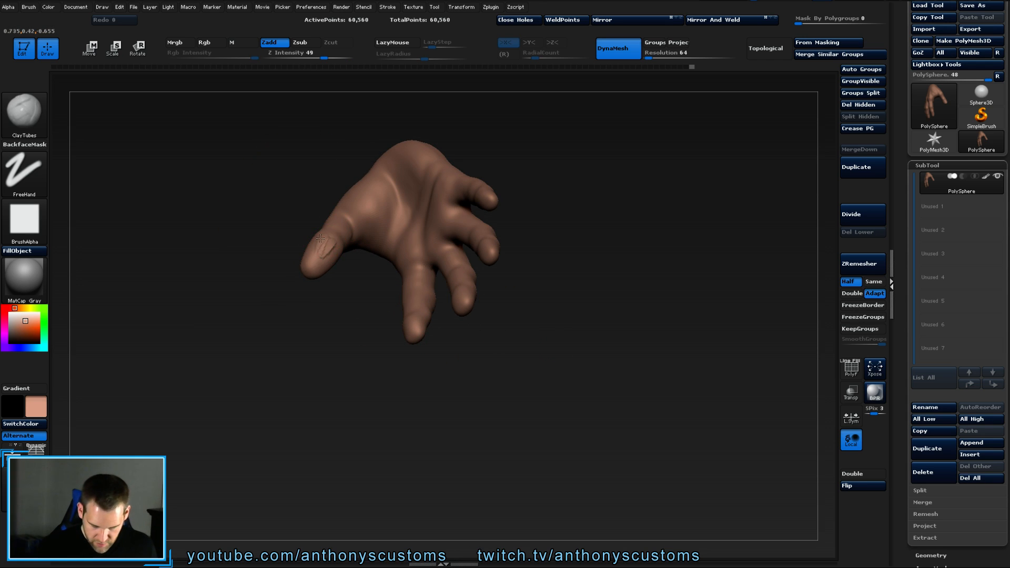
{"action": "key", "text": "shift"}
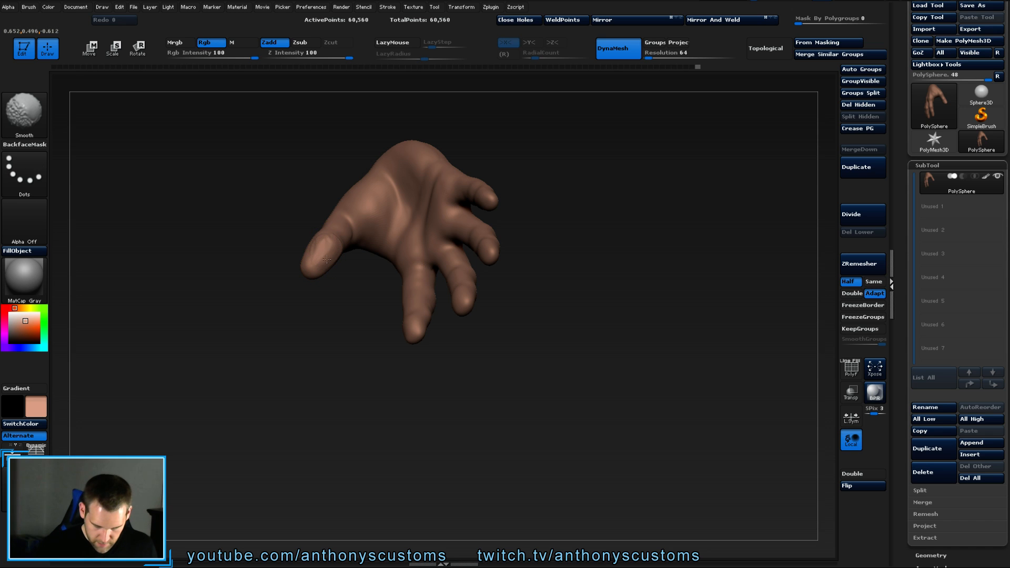
Fill the web between thumb and index finger on the back of the hand with ClayTubes strokes and smooth it.
{"action": "mouse_move", "coordinate": [368, 342]}
{"action": "left_mouse_down"}
{"action": "mouse_move", "coordinate": [415, 367]}
{"action": "mouse_move", "coordinate": [568, 241]}
{"action": "mouse_move", "coordinate": [531, 275]}
{"action": "mouse_move", "coordinate": [512, 155]}
{"action": "mouse_move", "coordinate": [541, 259]}
{"action": "mouse_move", "coordinate": [530, 262]}
{"action": "mouse_move", "coordinate": [552, 256]}
{"action": "mouse_move", "coordinate": [413, 252]}
{"action": "left_mouse_up"}
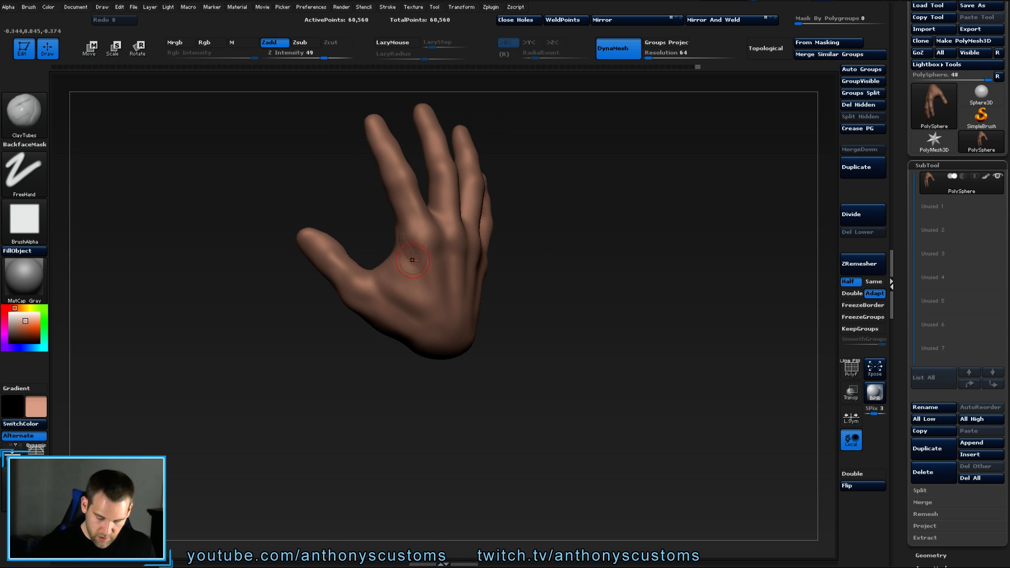
{"action": "mouse_move", "coordinate": [427, 306]}
{"action": "left_mouse_down"}
{"action": "mouse_move", "coordinate": [399, 246]}
{"action": "mouse_move", "coordinate": [394, 288]}
{"action": "mouse_move", "coordinate": [404, 286]}
{"action": "mouse_move", "coordinate": [376, 270]}
{"action": "left_mouse_up"}
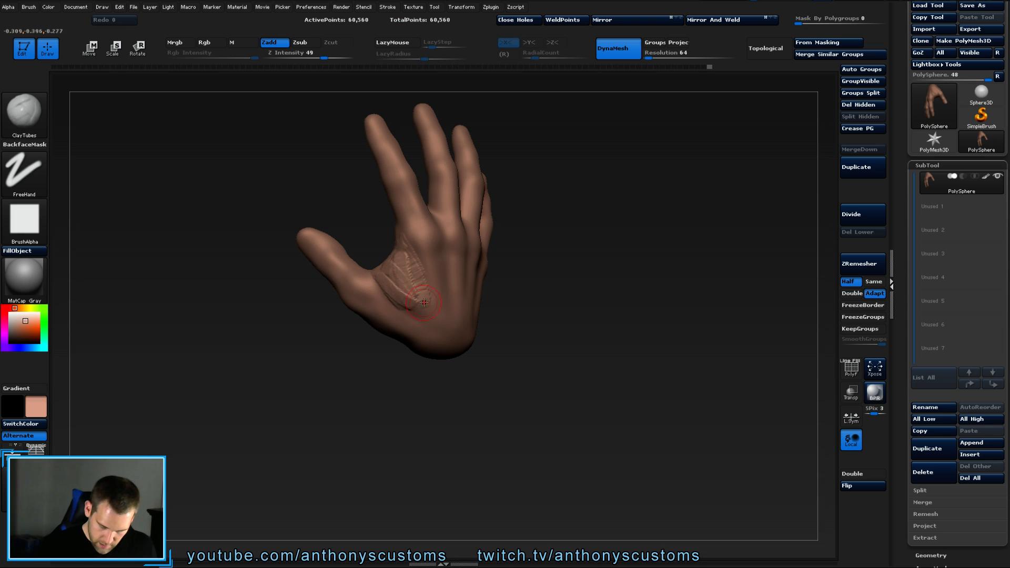
{"action": "left_click_drag", "start_coordinate": [424, 302], "coordinate": [400, 283], "text": "shift"}
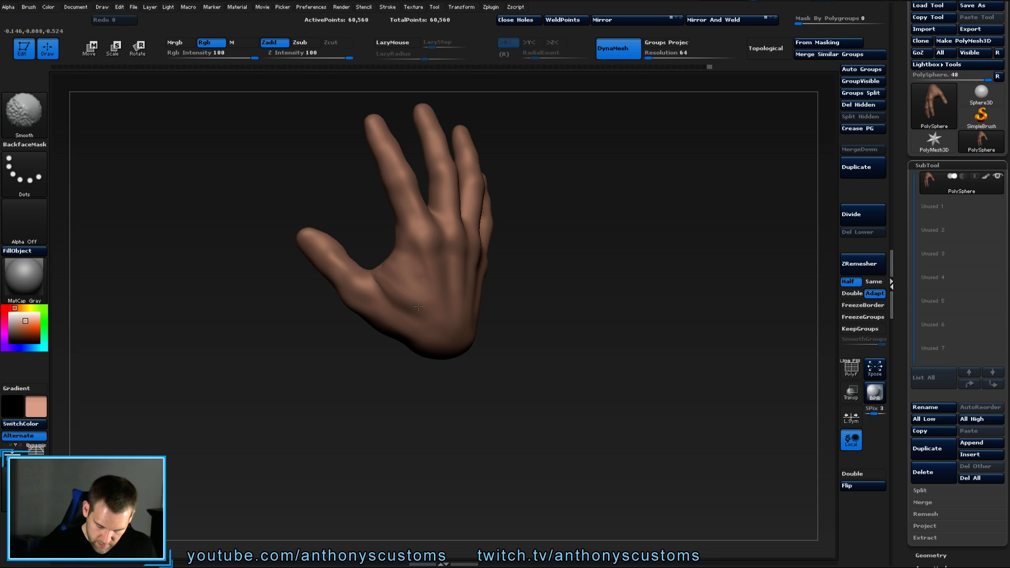
Thicken the thumb-facing side of the index finger's lowest segment with clay and smooth it.
{"action": "mouse_move", "coordinate": [549, 263]}
{"action": "left_mouse_down"}
{"action": "mouse_move", "coordinate": [591, 279]}
{"action": "mouse_move", "coordinate": [573, 284]}
{"action": "mouse_move", "coordinate": [536, 266]}
{"action": "mouse_move", "coordinate": [550, 261]}
{"action": "left_mouse_up"}
{"action": "key", "text": "shift"}
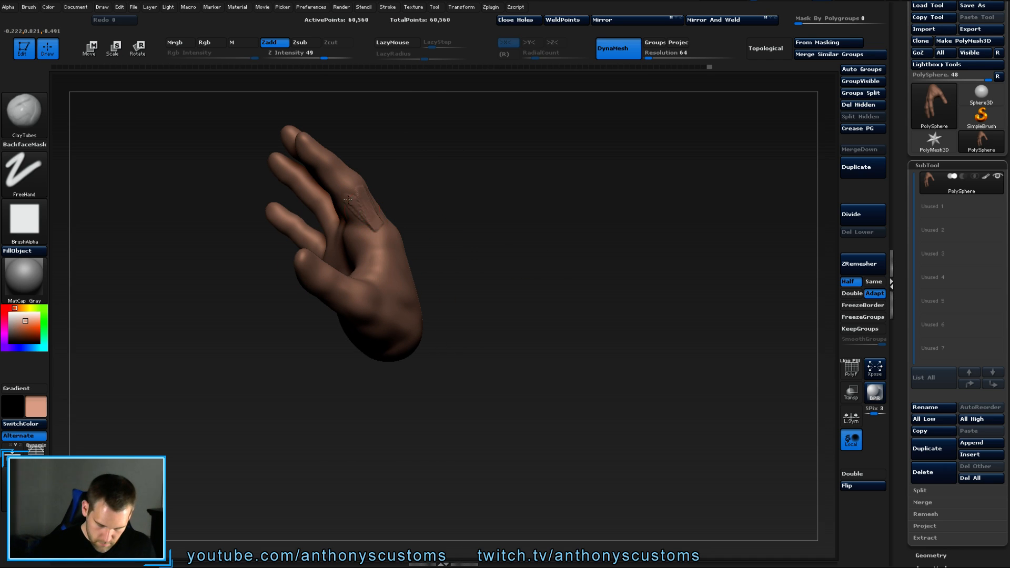
{"action": "left_click_drag", "start_coordinate": [347, 200], "coordinate": [370, 225], "text": "shift"}
Refine the sides and lower segments of the little, ring and middle fingers with small clay strokes and smooth them.
{"action": "mouse_move", "coordinate": [514, 214]}
{"action": "left_mouse_down"}
{"action": "mouse_move", "coordinate": [478, 264]}
{"action": "mouse_move", "coordinate": [540, 268]}
{"action": "mouse_move", "coordinate": [478, 244]}
{"action": "mouse_move", "coordinate": [464, 216]}
{"action": "mouse_move", "coordinate": [453, 232]}
{"action": "left_mouse_up"}
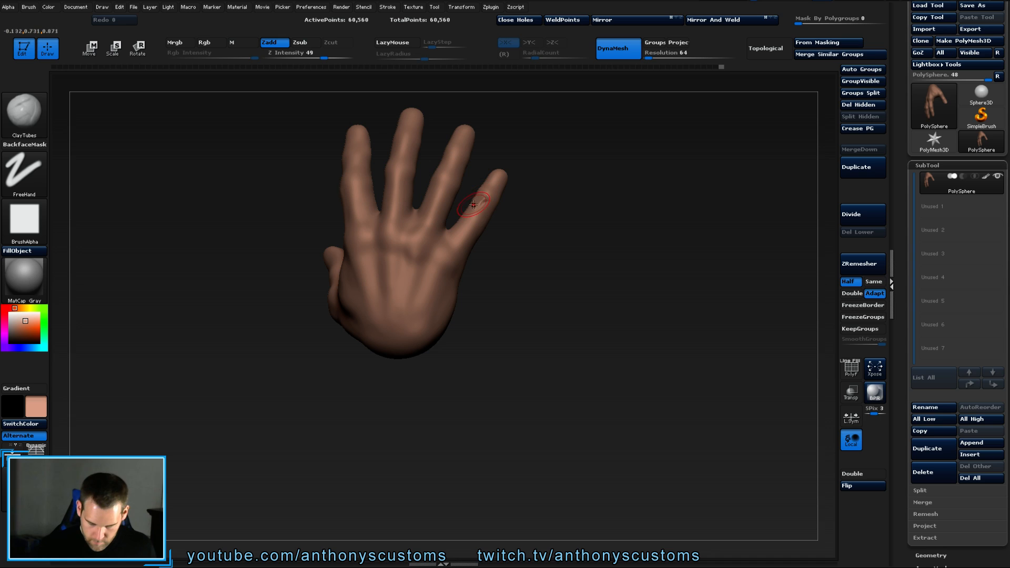
{"action": "key", "text": "shift"}
{"action": "mouse_move", "coordinate": [563, 201]}
{"action": "left_mouse_down"}
{"action": "mouse_move", "coordinate": [550, 199]}
{"action": "mouse_move", "coordinate": [558, 228]}
{"action": "left_mouse_up"}
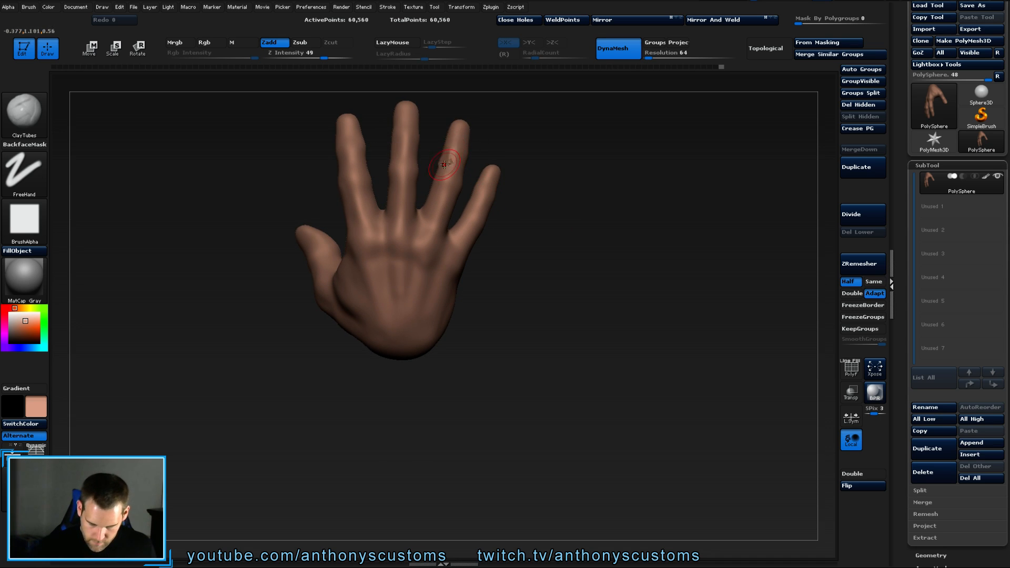
{"action": "key", "text": "shift"}
{"action": "left_click_drag", "start_coordinate": [598, 181], "coordinate": [575, 187]}
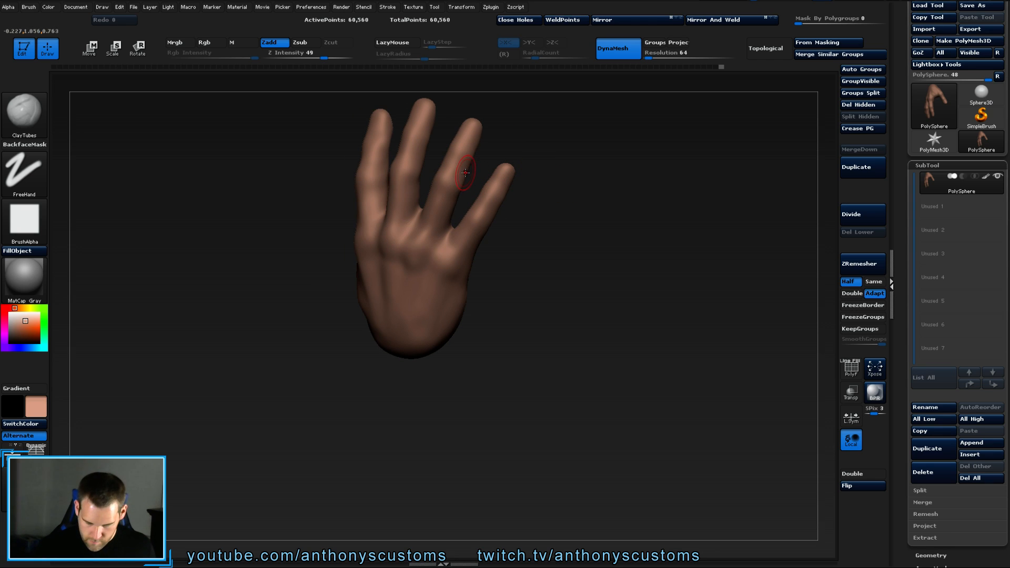
{"action": "key", "text": "shift"}
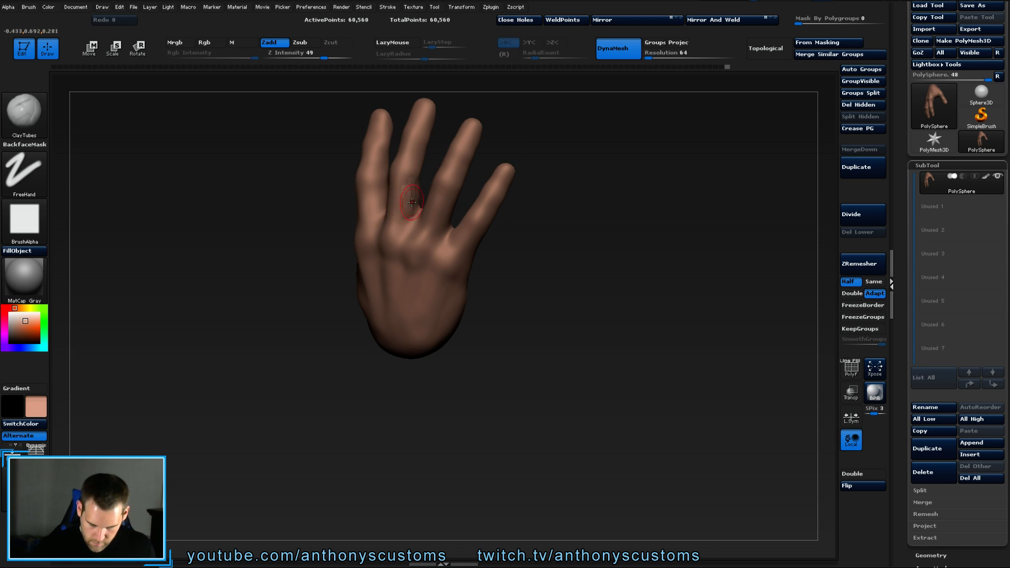
{"action": "key", "text": "shift"}
Reinforce the knuckles and the finger tendons across the back of the hand with ClayTubes strokes and smoothing.
{"action": "mouse_move", "coordinate": [563, 196]}
{"action": "left_mouse_down"}
{"action": "mouse_move", "coordinate": [579, 199]}
{"action": "mouse_move", "coordinate": [585, 180]}
{"action": "left_mouse_up"}
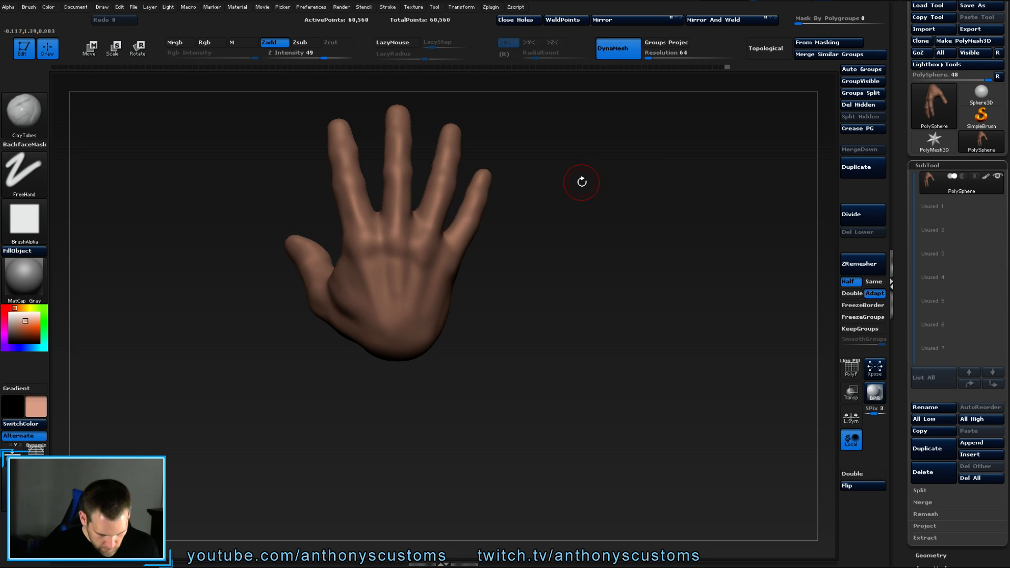
{"action": "left_click_drag", "start_coordinate": [551, 232], "coordinate": [555, 292]}
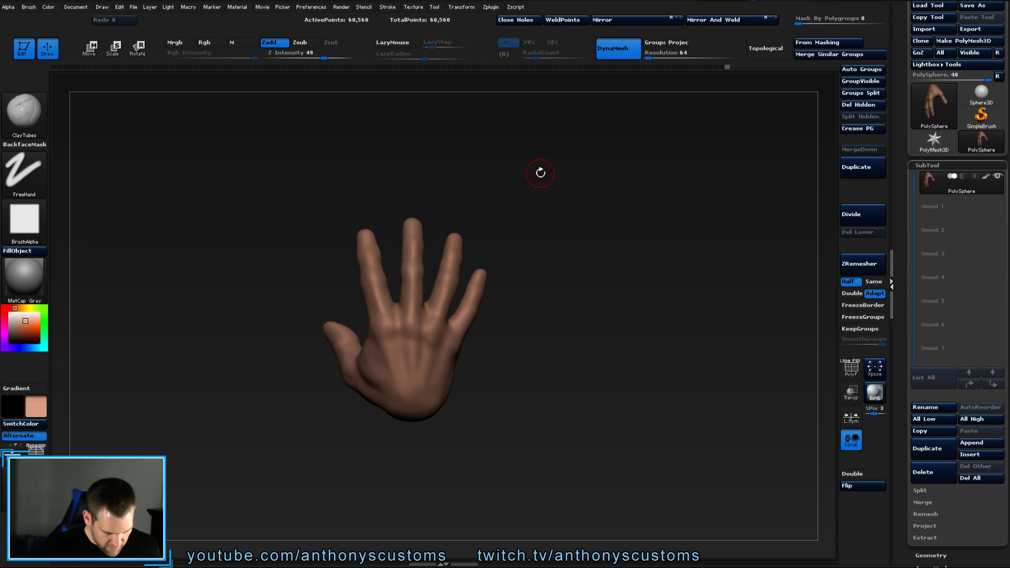
{"action": "left_click_drag", "start_coordinate": [546, 278], "coordinate": [557, 301]}
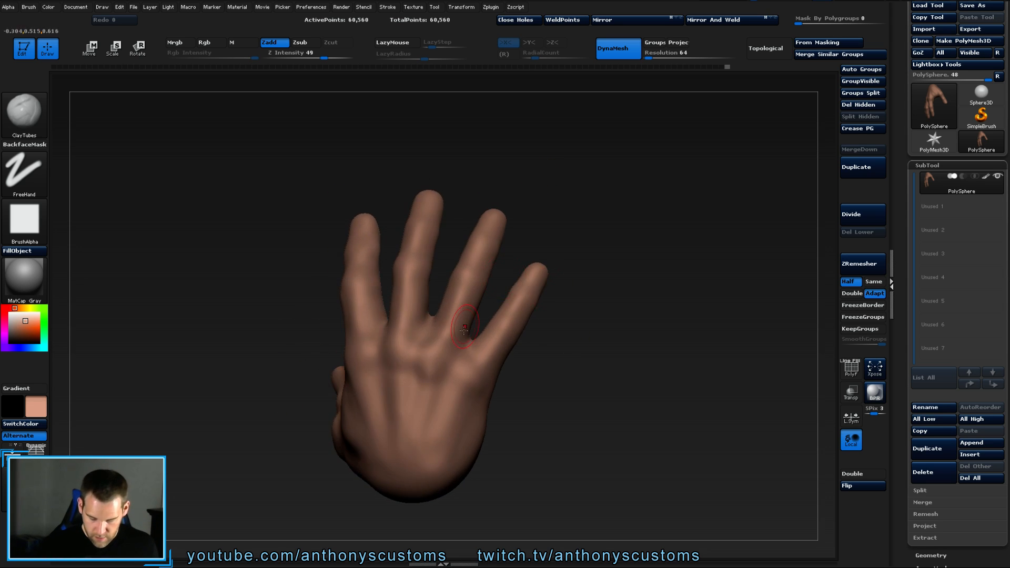
{"action": "mouse_move", "coordinate": [471, 367]}
{"action": "left_mouse_down"}
{"action": "mouse_move", "coordinate": [469, 376]}
{"action": "mouse_move", "coordinate": [448, 363]}
{"action": "left_mouse_up"}
{"action": "left_click_drag", "start_coordinate": [536, 335], "coordinate": [568, 326]}
{"action": "left_click_drag", "start_coordinate": [428, 364], "coordinate": [424, 437]}
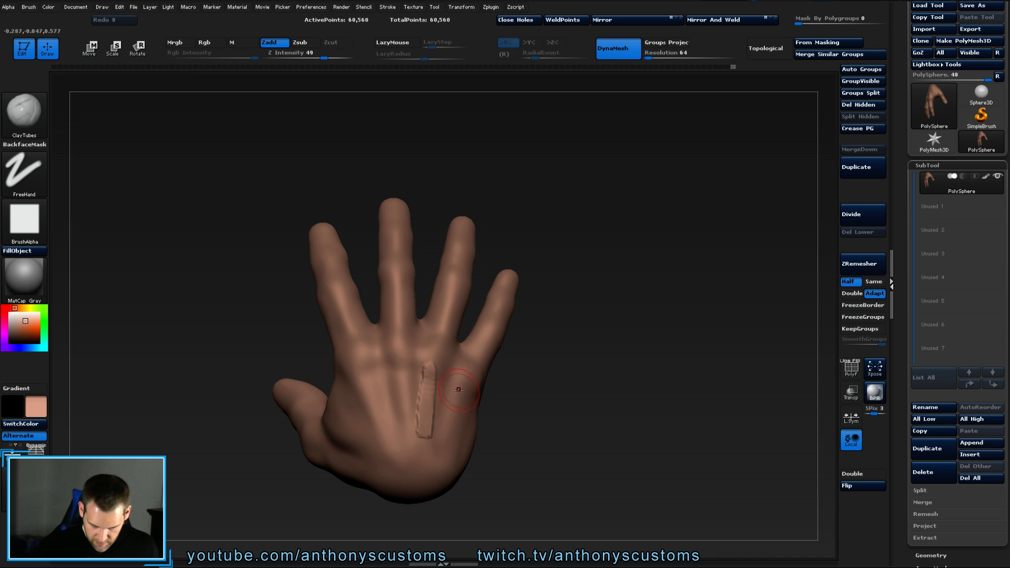
{"action": "mouse_move", "coordinate": [457, 395]}
{"action": "left_mouse_down"}
{"action": "mouse_move", "coordinate": [443, 444]}
{"action": "mouse_move", "coordinate": [399, 379]}
{"action": "mouse_move", "coordinate": [388, 440]}
{"action": "mouse_move", "coordinate": [427, 369]}
{"action": "left_mouse_up"}
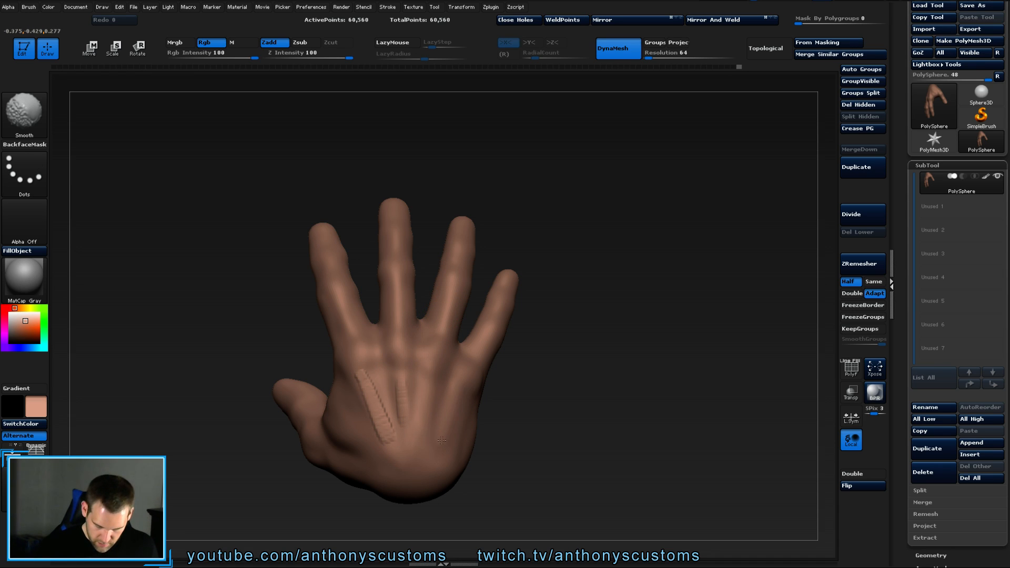
Run clay strokes from the little finger's knuckle toward the wrist to form its tendon, and smooth them.
{"action": "mouse_move", "coordinate": [592, 361]}
{"action": "left_mouse_down"}
{"action": "mouse_move", "coordinate": [561, 361]}
{"action": "mouse_move", "coordinate": [581, 369]}
{"action": "mouse_move", "coordinate": [554, 344]}
{"action": "left_mouse_up"}
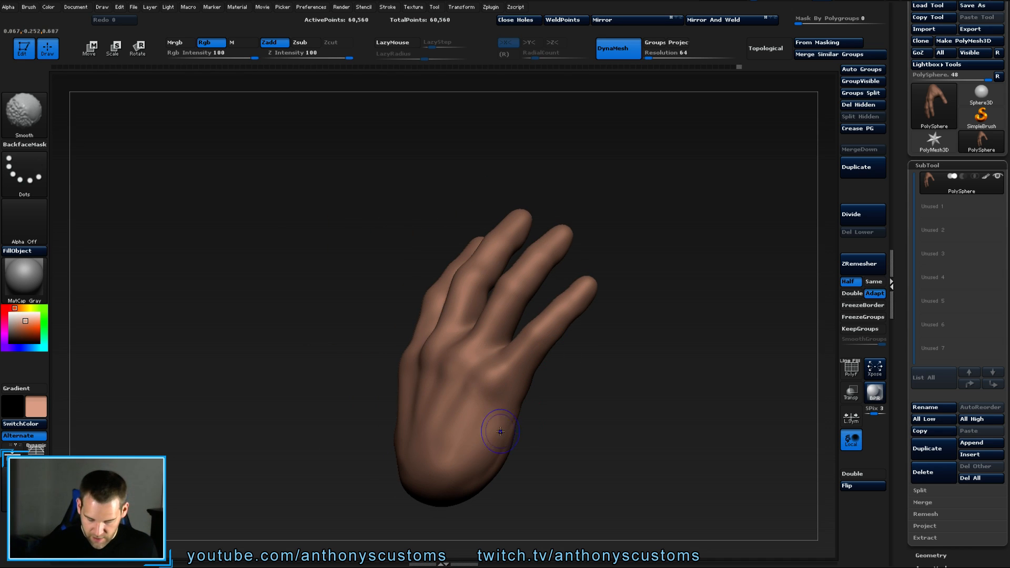
{"action": "mouse_move", "coordinate": [616, 400]}
{"action": "left_mouse_down", "text": "alt"}
{"action": "mouse_move", "coordinate": [594, 282]}
{"action": "mouse_move", "coordinate": [582, 306]}
{"action": "left_mouse_up", "text": "alt"}
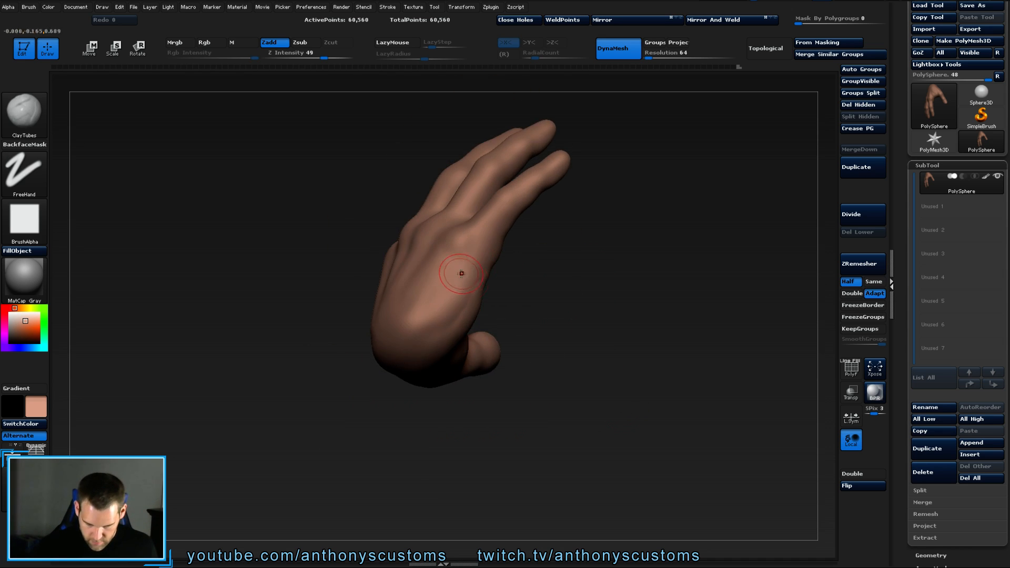
{"action": "mouse_move", "coordinate": [462, 273]}
{"action": "left_mouse_down"}
{"action": "mouse_move", "coordinate": [423, 352]}
{"action": "mouse_move", "coordinate": [408, 344]}
{"action": "mouse_move", "coordinate": [419, 335]}
{"action": "left_mouse_up"}
{"action": "left_click_drag", "start_coordinate": [437, 284], "coordinate": [421, 325]}
{"action": "mouse_move", "coordinate": [463, 272]}
{"action": "left_mouse_down"}
{"action": "mouse_move", "coordinate": [444, 337]}
{"action": "mouse_move", "coordinate": [470, 301]}
{"action": "mouse_move", "coordinate": [447, 284]}
{"action": "left_mouse_up"}
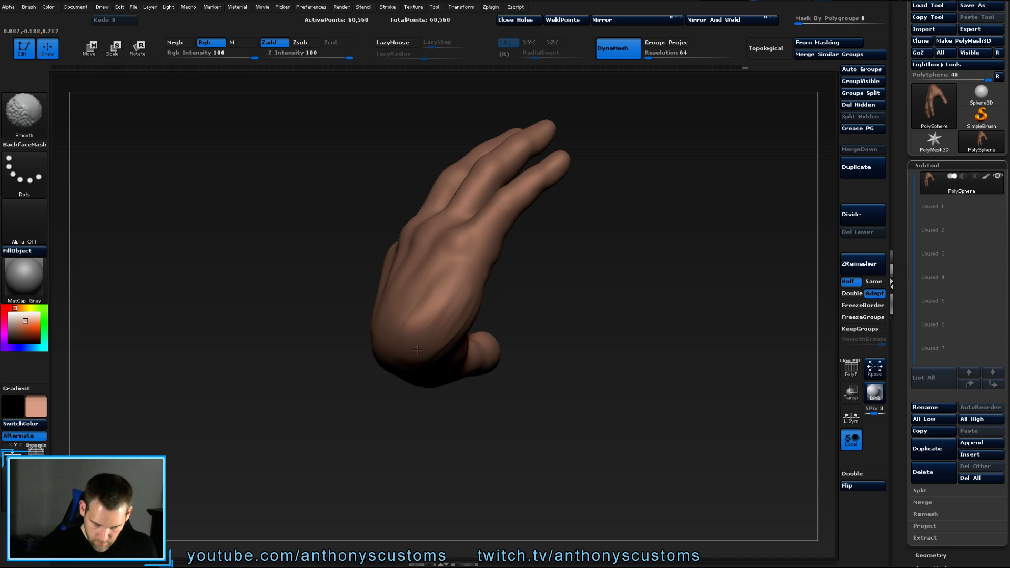
Build up the thumb side of the hand's back near the wrist with ClayTubes strokes and smooth them.
{"action": "mouse_move", "coordinate": [647, 266]}
{"action": "left_mouse_down"}
{"action": "mouse_move", "coordinate": [534, 284]}
{"action": "mouse_move", "coordinate": [444, 321]}
{"action": "left_mouse_up"}
{"action": "mouse_move", "coordinate": [392, 430]}
{"action": "left_mouse_down"}
{"action": "mouse_move", "coordinate": [468, 415]}
{"action": "mouse_move", "coordinate": [545, 358]}
{"action": "mouse_move", "coordinate": [569, 364]}
{"action": "left_mouse_up"}
{"action": "mouse_move", "coordinate": [532, 297]}
{"action": "left_mouse_down"}
{"action": "mouse_move", "coordinate": [559, 302]}
{"action": "mouse_move", "coordinate": [548, 241]}
{"action": "mouse_move", "coordinate": [526, 234]}
{"action": "left_mouse_up"}
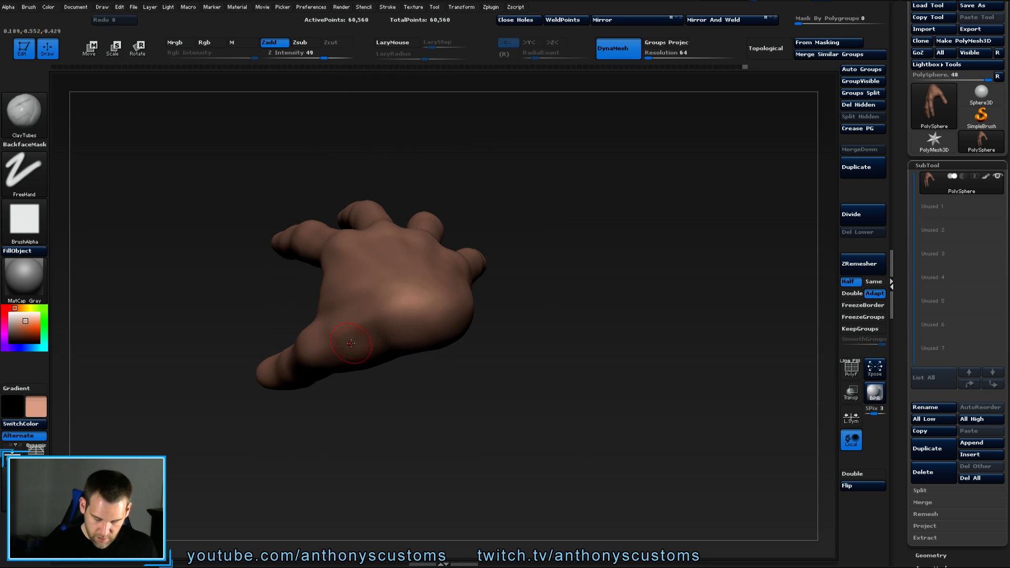
{"action": "left_click_drag", "start_coordinate": [518, 307], "coordinate": [535, 375]}
{"action": "left_click_drag", "start_coordinate": [387, 368], "coordinate": [445, 350]}
{"action": "left_click_drag", "start_coordinate": [518, 389], "coordinate": [504, 307]}
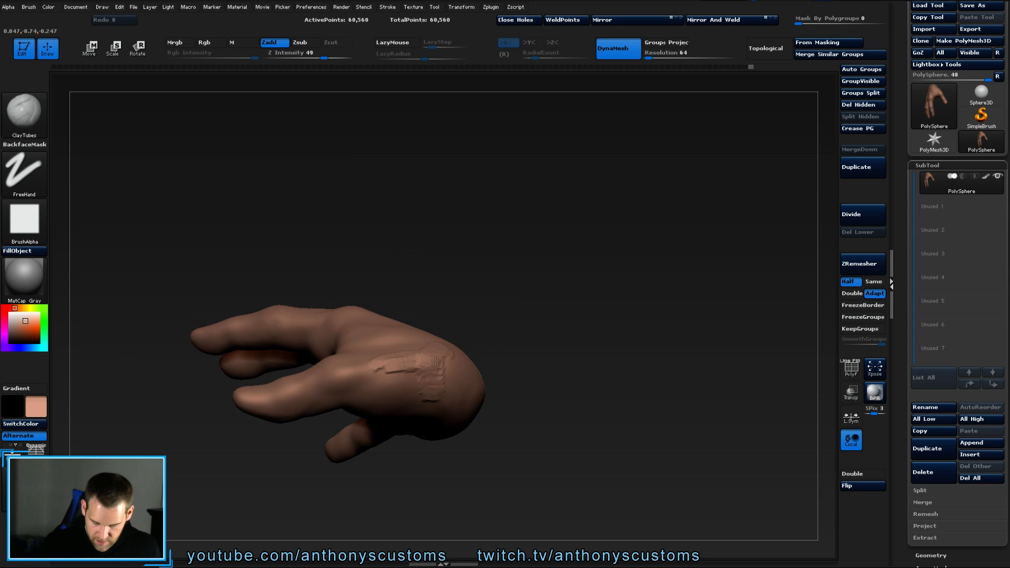
{"action": "left_click_drag", "start_coordinate": [434, 403], "coordinate": [443, 354]}
{"action": "key", "text": "shift"}
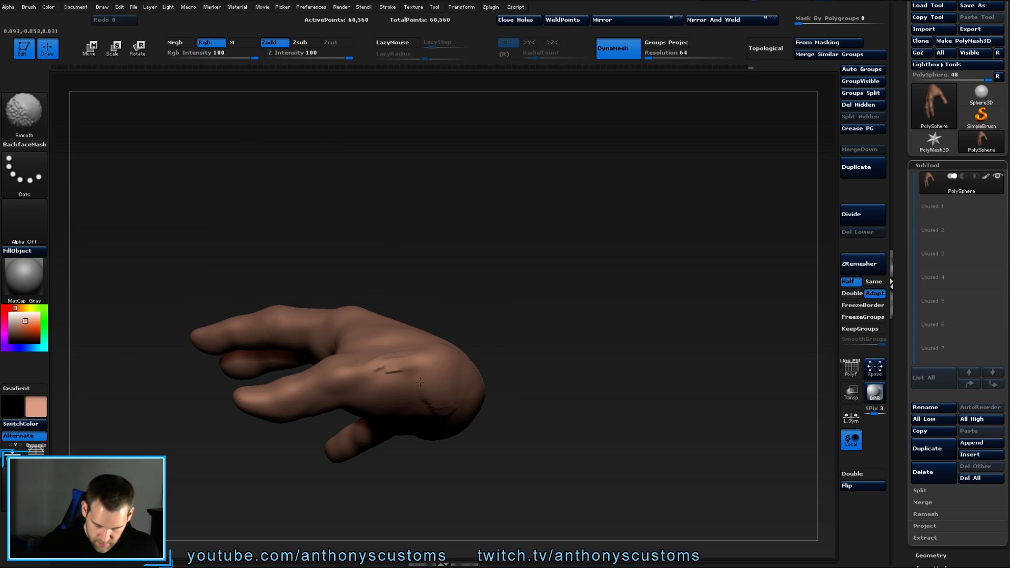
{"action": "left_click_drag", "start_coordinate": [579, 363], "coordinate": [606, 356]}
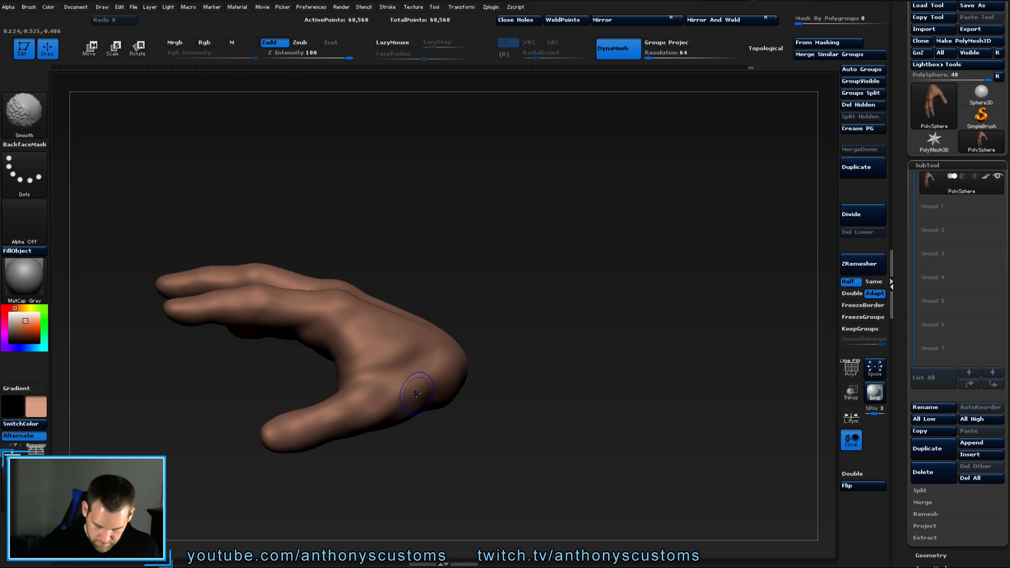
Refine the thumb's lower segment and the web toward the index finger with clay strokes, and smooth the thumb's base joint.
{"action": "mouse_move", "coordinate": [553, 332]}
{"action": "left_mouse_down"}
{"action": "mouse_move", "coordinate": [573, 349]}
{"action": "mouse_move", "coordinate": [559, 370]}
{"action": "mouse_move", "coordinate": [558, 352]}
{"action": "left_mouse_up"}
{"action": "mouse_move", "coordinate": [552, 387]}
{"action": "left_mouse_down", "text": "alt"}
{"action": "mouse_move", "coordinate": [642, 292]}
{"action": "mouse_move", "coordinate": [687, 288]}
{"action": "left_mouse_up", "text": "alt"}
{"action": "left_click_drag", "start_coordinate": [622, 323], "coordinate": [626, 310]}
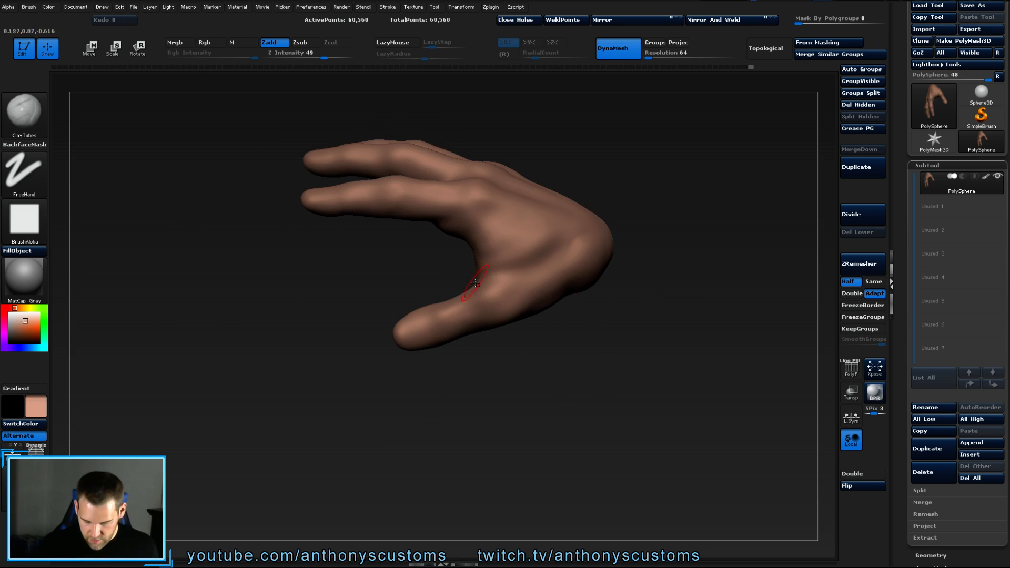
{"action": "left_click_drag", "start_coordinate": [473, 297], "coordinate": [496, 292]}
{"action": "mouse_move", "coordinate": [539, 336]}
{"action": "left_mouse_down"}
{"action": "mouse_move", "coordinate": [514, 317]}
{"action": "mouse_move", "coordinate": [486, 329]}
{"action": "left_mouse_up"}
{"action": "left_click_drag", "start_coordinate": [537, 384], "coordinate": [523, 339]}
{"action": "left_click_drag", "start_coordinate": [538, 308], "coordinate": [499, 334]}
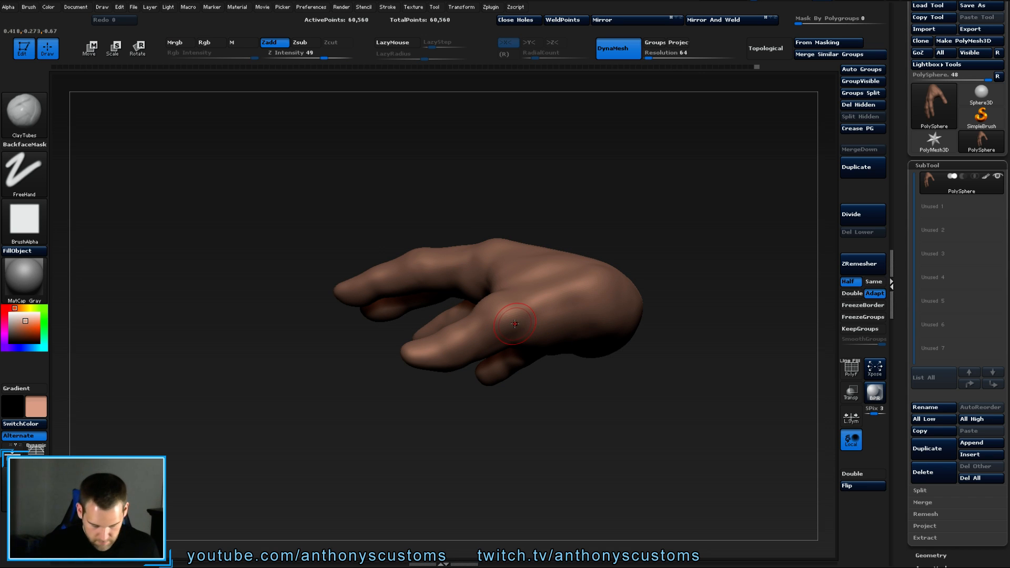
{"action": "mouse_move", "coordinate": [629, 268]}
{"action": "left_mouse_down"}
{"action": "mouse_move", "coordinate": [699, 289]}
{"action": "mouse_move", "coordinate": [710, 304]}
{"action": "left_mouse_up"}
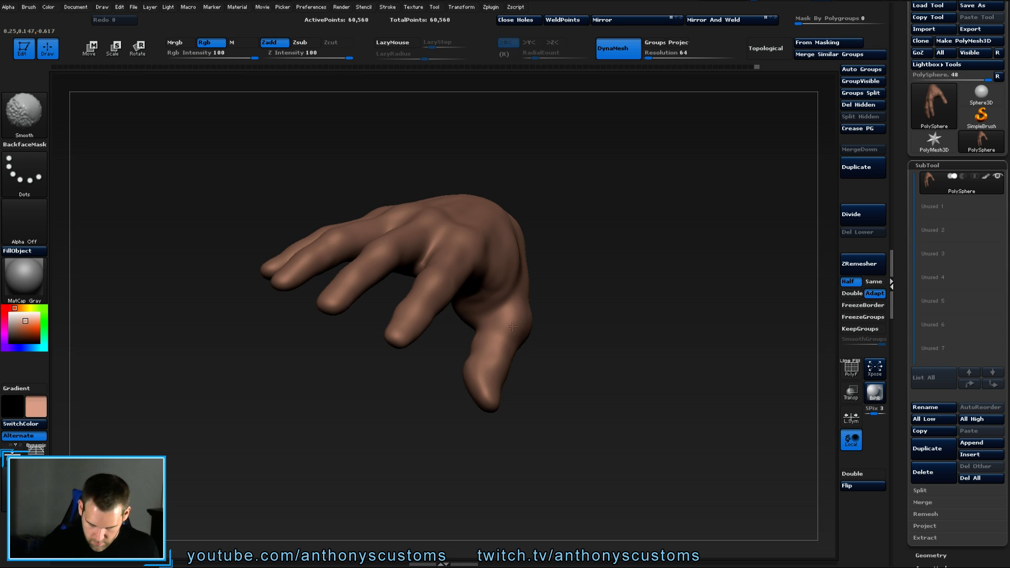
{"action": "left_click_drag", "start_coordinate": [552, 333], "coordinate": [568, 315]}
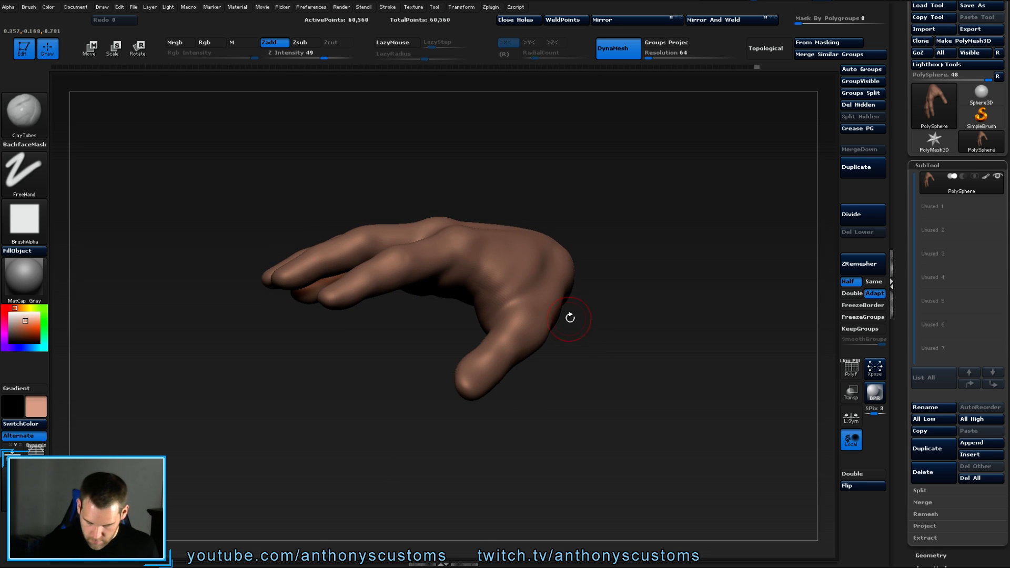
Add clay across the thumb's upper joint to form its knuckle and smooth the strokes into the thumb.
{"action": "left_click_drag", "start_coordinate": [587, 353], "coordinate": [547, 368]}
{"action": "mouse_move", "coordinate": [479, 352]}
{"action": "left_mouse_down"}
{"action": "mouse_move", "coordinate": [492, 375]}
{"action": "mouse_move", "coordinate": [484, 383]}
{"action": "left_mouse_up"}
{"action": "left_click_drag", "start_coordinate": [547, 382], "coordinate": [542, 408]}
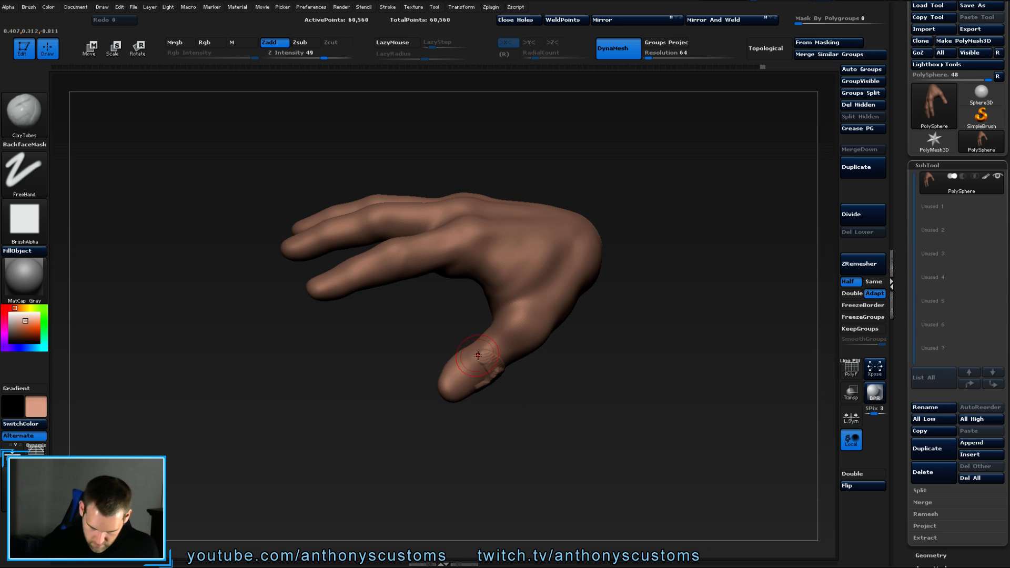
{"action": "left_click_drag", "start_coordinate": [477, 349], "coordinate": [483, 370]}
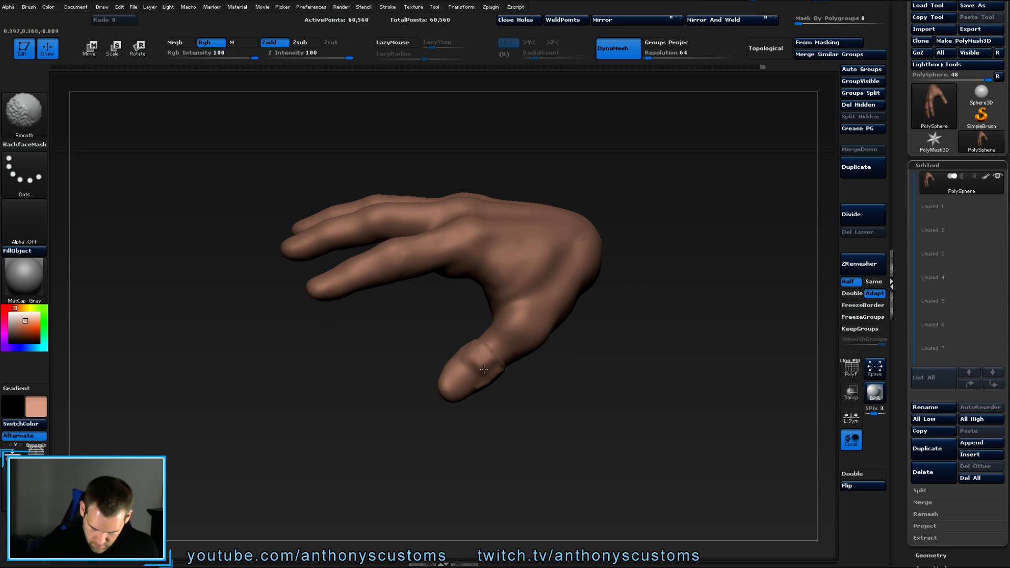
{"action": "left_click_drag", "start_coordinate": [589, 392], "coordinate": [568, 305]}
{"action": "mouse_move", "coordinate": [488, 374]}
{"action": "left_mouse_down"}
{"action": "mouse_move", "coordinate": [692, 190]}
{"action": "mouse_move", "coordinate": [638, 279]}
{"action": "mouse_move", "coordinate": [500, 353]}
{"action": "mouse_move", "coordinate": [524, 344]}
{"action": "mouse_move", "coordinate": [524, 353]}
{"action": "mouse_move", "coordinate": [515, 342]}
{"action": "left_mouse_up"}
{"action": "left_click_drag", "start_coordinate": [592, 349], "coordinate": [552, 370]}
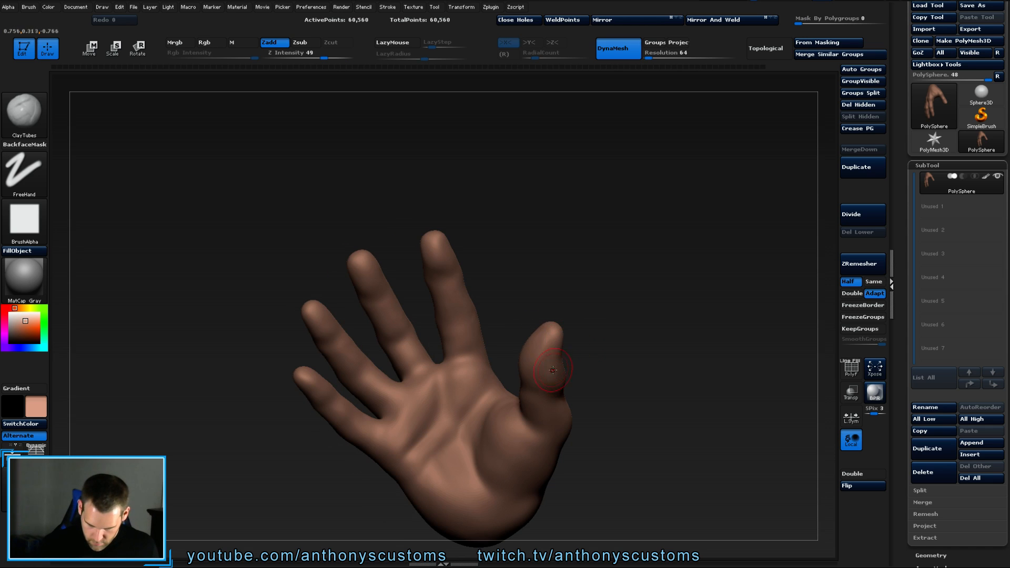
Shape the fleshy pad of the thumb on the palm side and smooth it.
{"action": "left_click_drag", "start_coordinate": [589, 293], "coordinate": [563, 224]}
{"action": "key", "text": "shift"}
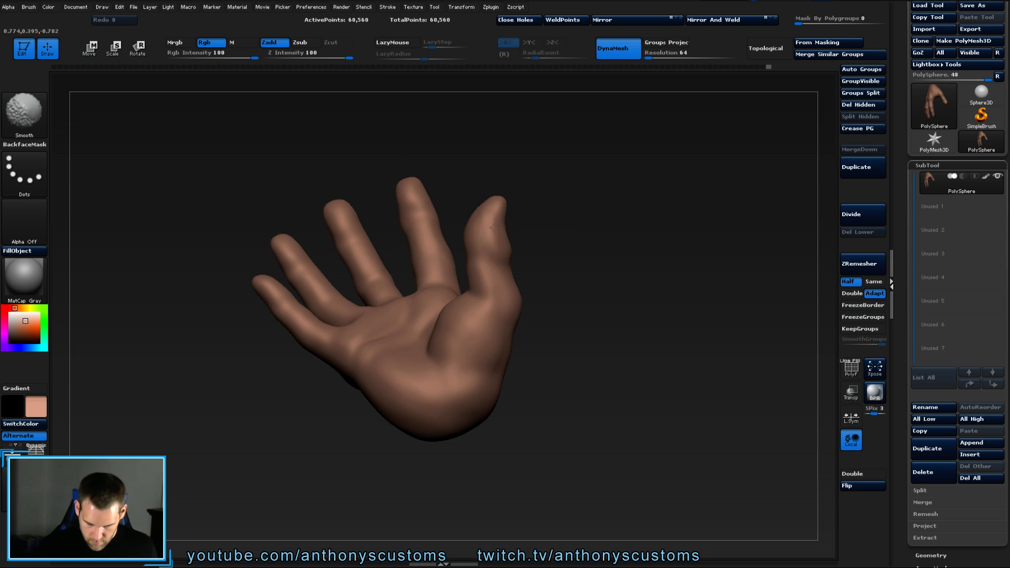
{"action": "mouse_move", "coordinate": [565, 261]}
{"action": "left_mouse_down"}
{"action": "mouse_move", "coordinate": [584, 275]}
{"action": "mouse_move", "coordinate": [550, 269]}
{"action": "left_mouse_up"}
{"action": "key", "text": "shift"}
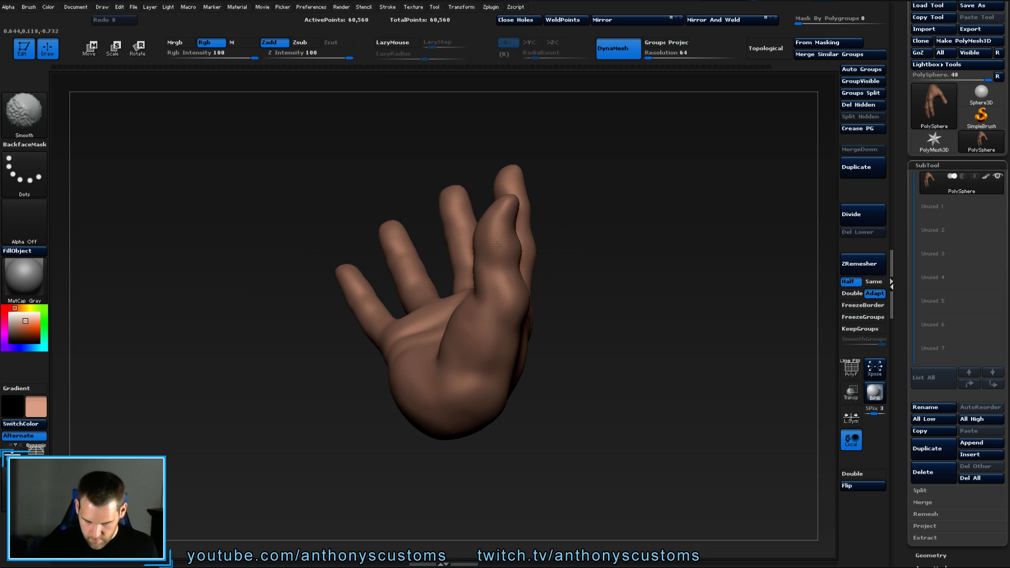
{"action": "left_click_drag", "start_coordinate": [521, 231], "coordinate": [545, 173]}
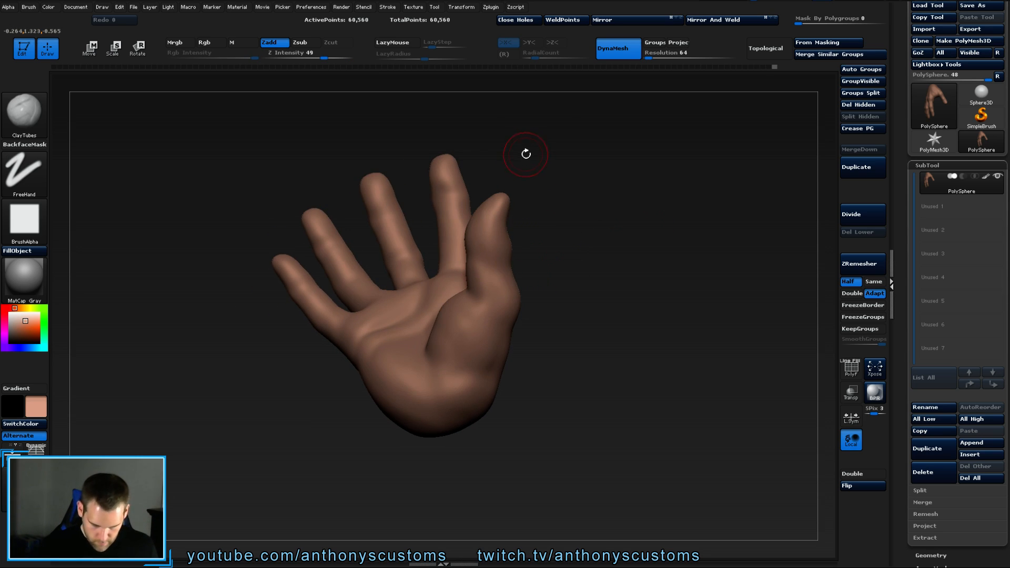
Build up the nail side of the thumb tip with ClayTubes strokes and smooth them.
{"action": "mouse_move", "coordinate": [557, 211]}
{"action": "left_mouse_down"}
{"action": "mouse_move", "coordinate": [547, 205]}
{"action": "mouse_move", "coordinate": [579, 200]}
{"action": "mouse_move", "coordinate": [526, 214]}
{"action": "mouse_move", "coordinate": [543, 174]}
{"action": "left_mouse_up"}
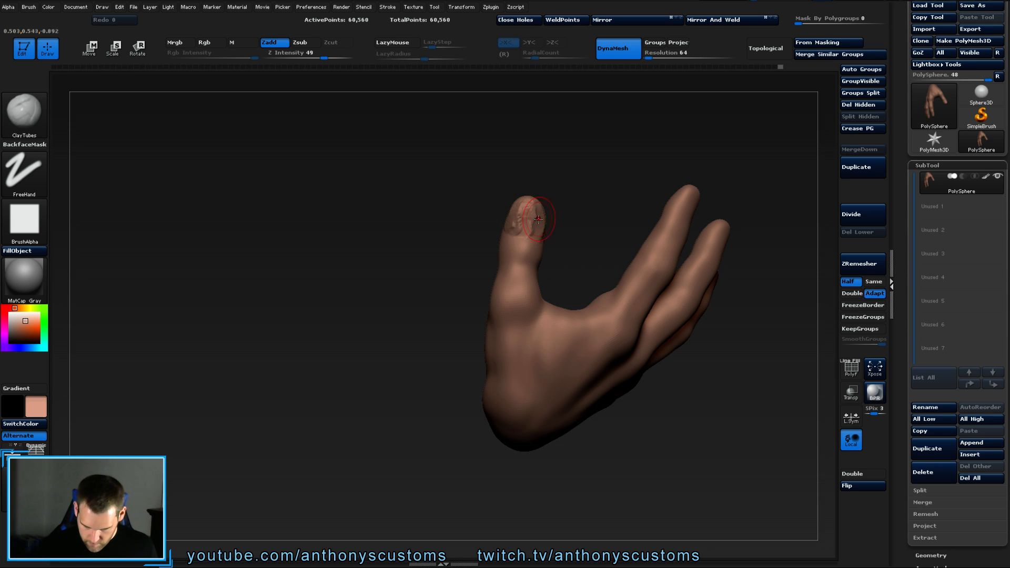
{"action": "key", "text": "shift"}
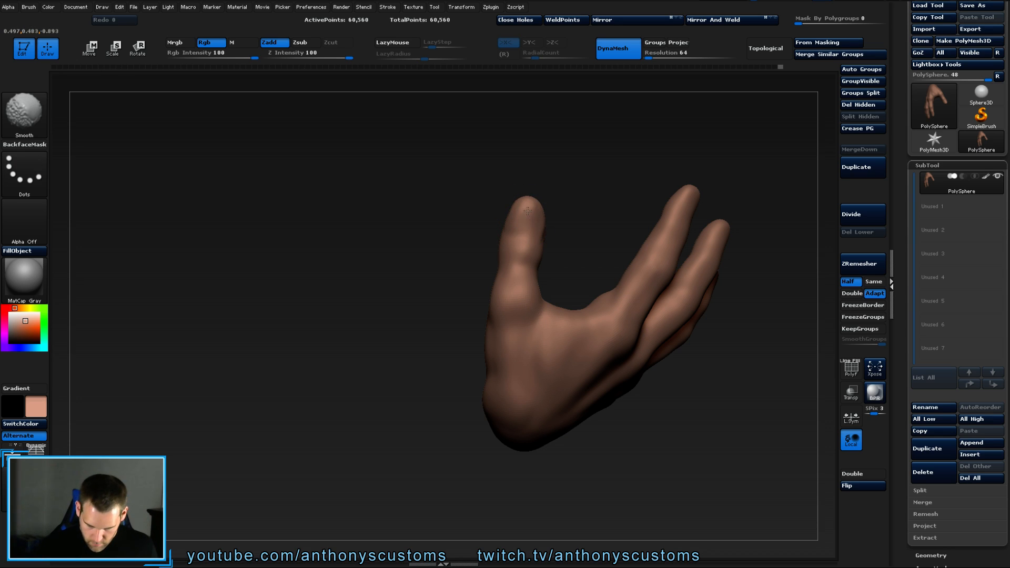
{"action": "mouse_move", "coordinate": [581, 216]}
{"action": "left_mouse_down"}
{"action": "mouse_move", "coordinate": [619, 218]}
{"action": "mouse_move", "coordinate": [603, 220]}
{"action": "mouse_move", "coordinate": [610, 247]}
{"action": "left_mouse_up"}
{"action": "key", "text": "shift"}
{"action": "mouse_move", "coordinate": [608, 245]}
{"action": "left_mouse_down"}
{"action": "mouse_move", "coordinate": [604, 230]}
{"action": "mouse_move", "coordinate": [605, 238]}
{"action": "left_mouse_up"}
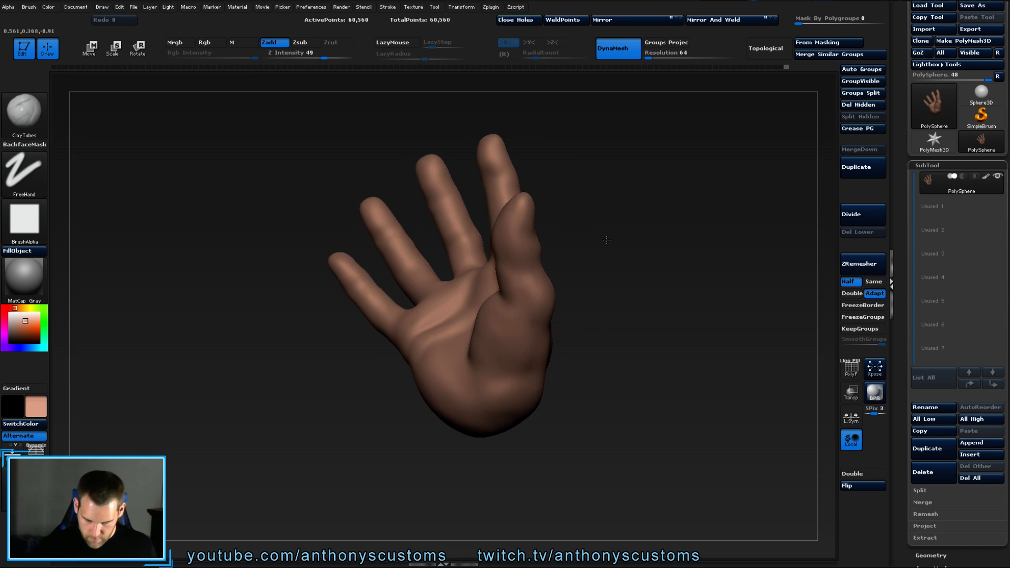
Switch to the Move brush, enlarge it, and adjust the outline of the thumb's tip and upper segment.
{"action": "key", "text": "b"}
{"action": "key", "text": "m"}
{"action": "key", "text": "v"}
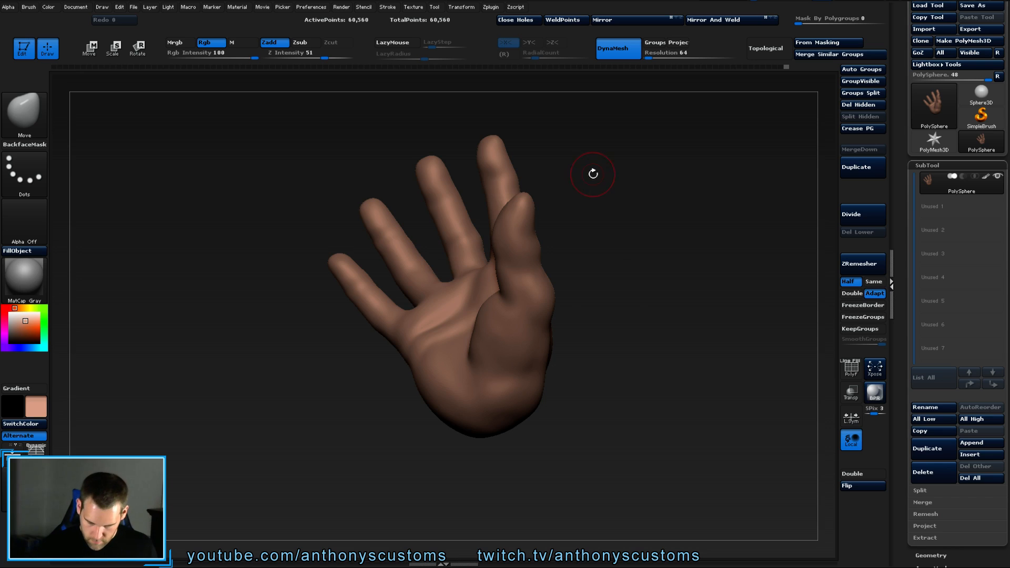
{"action": "key", "text": "space"}
{"action": "left_click_drag", "start_coordinate": [590, 172], "coordinate": [600, 182]}
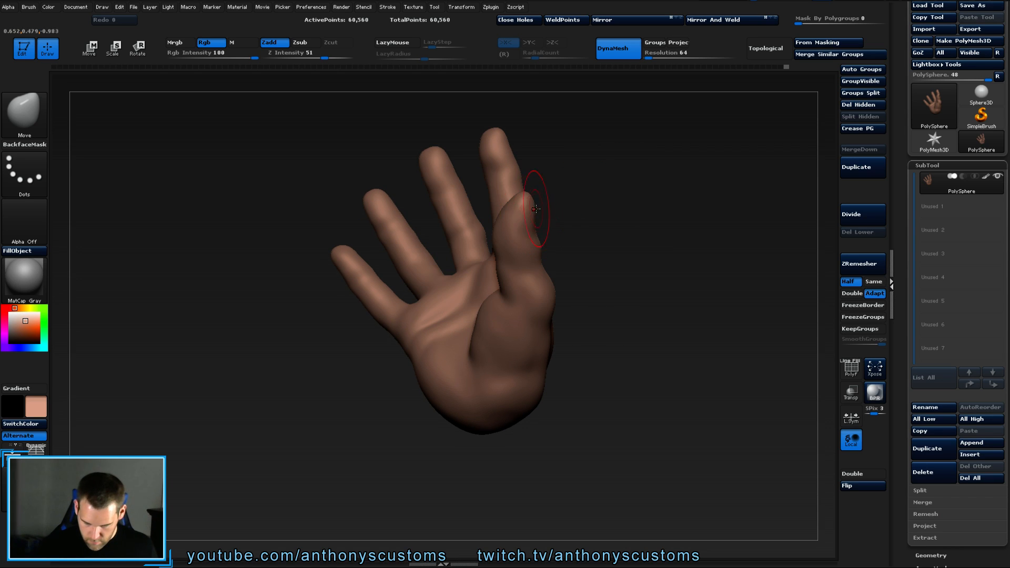
{"action": "right_click_drag", "start_coordinate": [521, 207], "coordinate": [553, 212]}
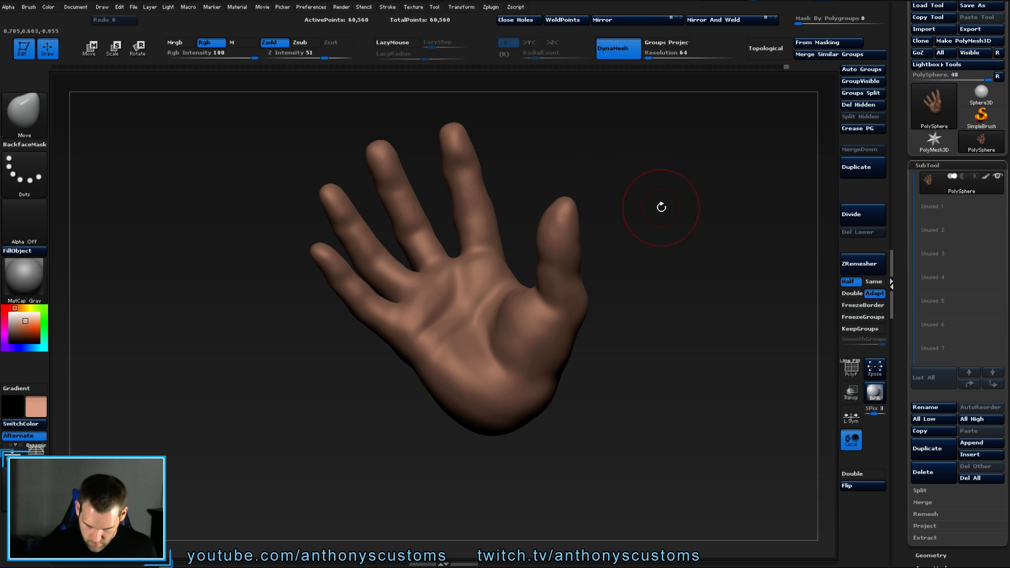
{"action": "right_click_drag", "start_coordinate": [660, 207], "coordinate": [648, 198]}
{"action": "right_click_drag", "start_coordinate": [546, 271], "coordinate": [632, 260]}
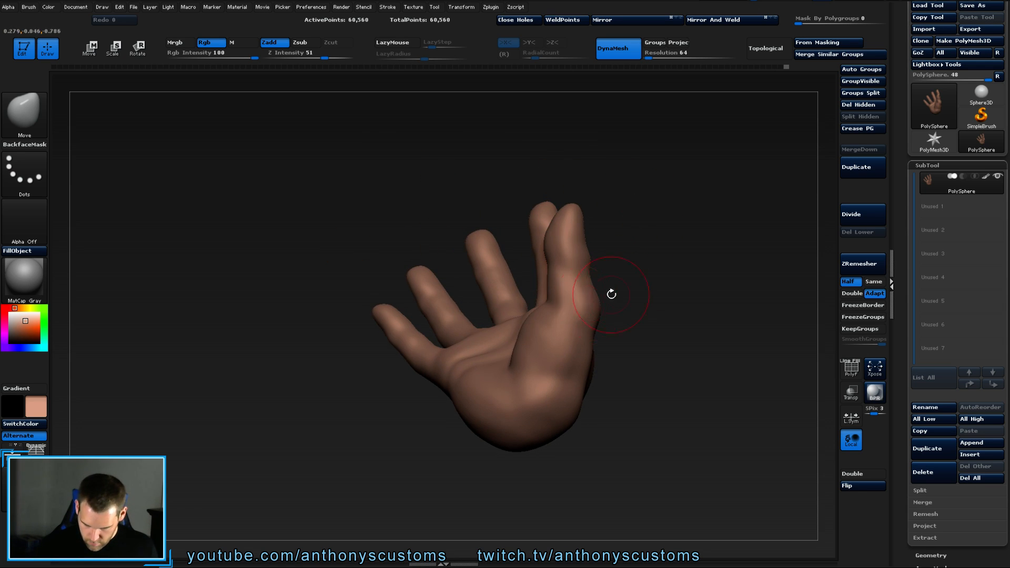
Correct the thumb's silhouette from the back, side and palm with the Move brush.
{"action": "right_click_drag", "start_coordinate": [614, 293], "coordinate": [645, 273]}
{"action": "right_click_drag", "start_coordinate": [683, 228], "coordinate": [476, 225]}
{"action": "right_click_drag", "start_coordinate": [568, 200], "coordinate": [476, 239]}
{"action": "key", "text": "x"}
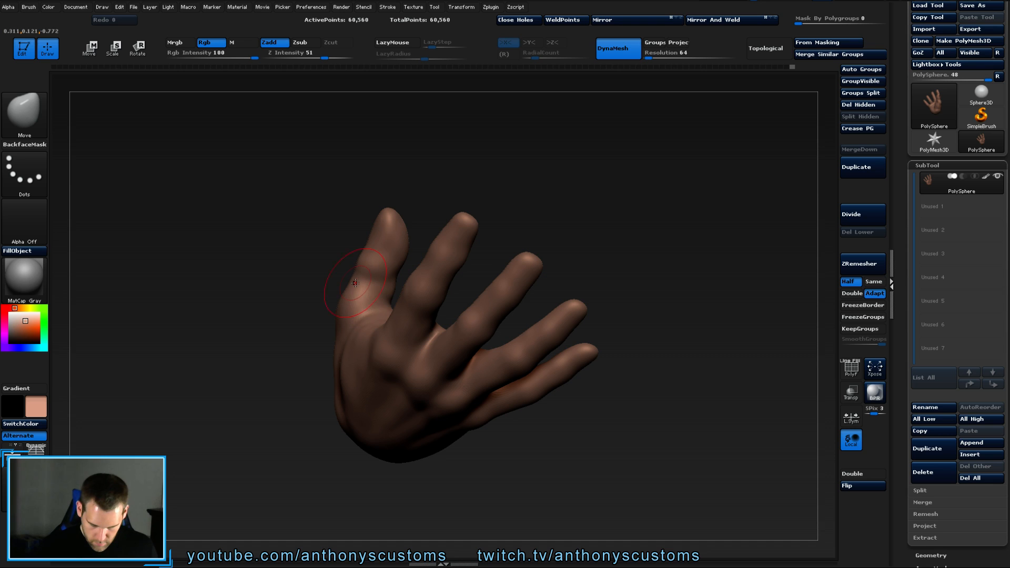
{"action": "right_click_drag", "start_coordinate": [355, 283], "coordinate": [568, 281]}
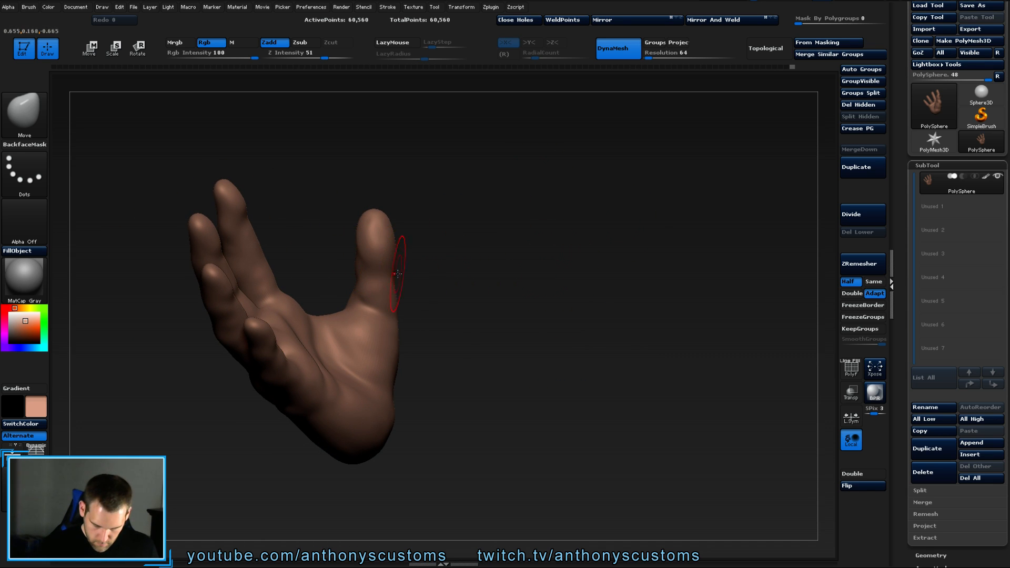
{"action": "right_click_drag", "start_coordinate": [454, 275], "coordinate": [500, 247]}
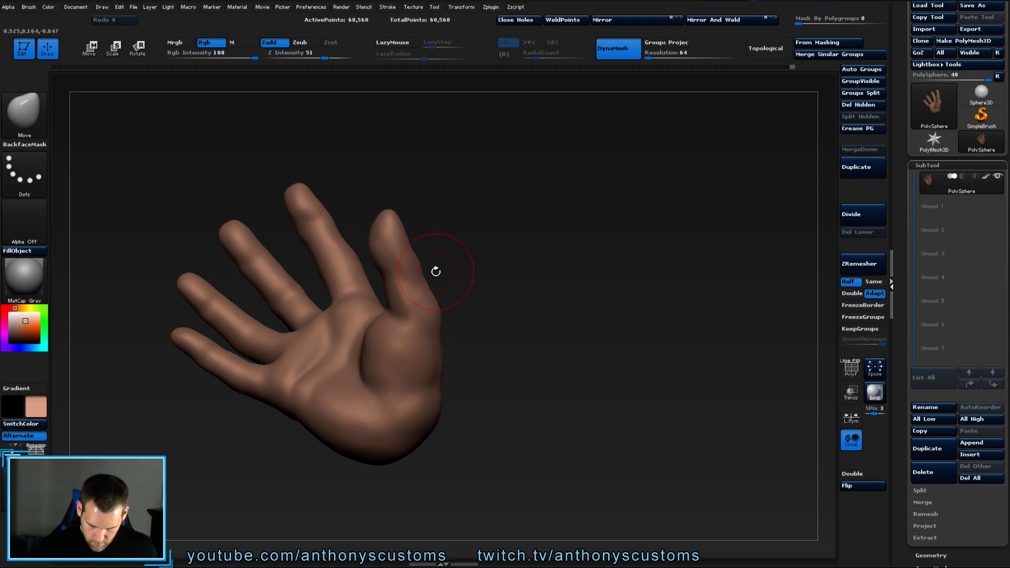
{"action": "right_click_drag", "start_coordinate": [483, 296], "coordinate": [482, 192]}
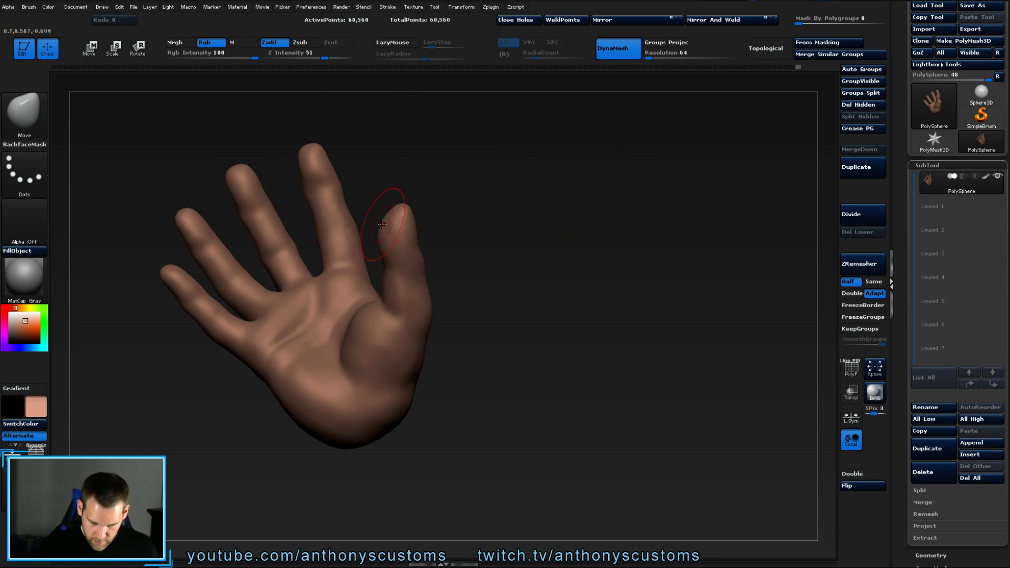
{"action": "mouse_move", "coordinate": [478, 234]}
{"action": "right_mouse_down"}
{"action": "mouse_move", "coordinate": [531, 224]}
{"action": "mouse_move", "coordinate": [485, 233]}
{"action": "right_mouse_up"}
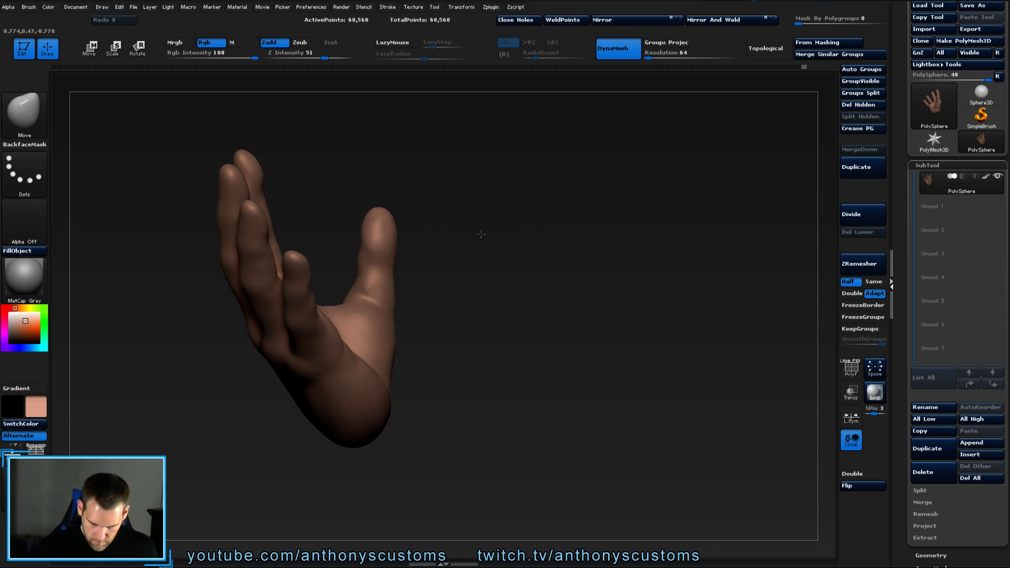
Reduce the Move brush size, fine-tune the thumb's middle section, and smooth the thumb tip.
{"action": "key", "text": "space"}
{"action": "left_click_drag", "start_coordinate": [505, 232], "coordinate": [457, 232]}
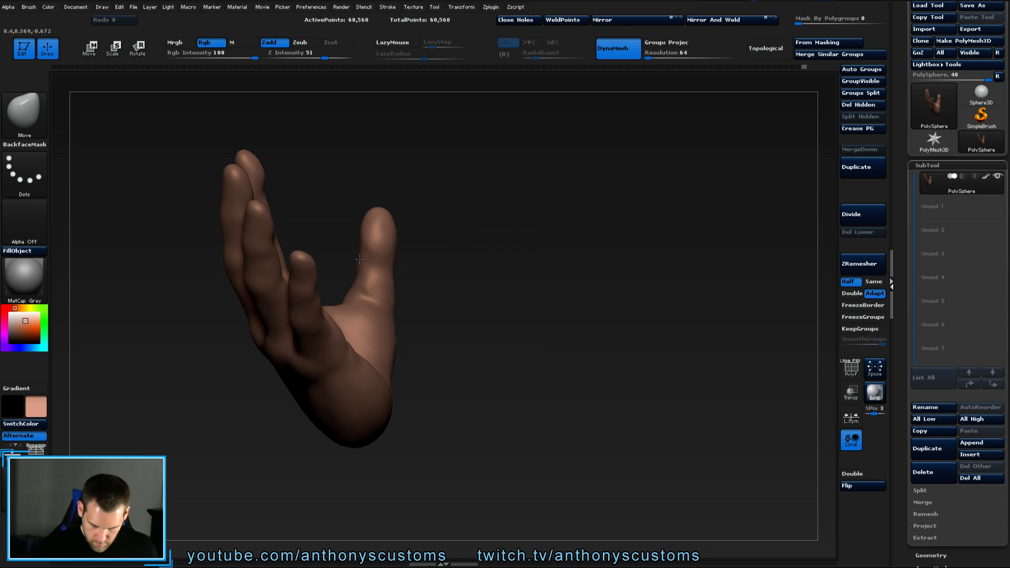
{"action": "mouse_move", "coordinate": [372, 252]}
{"action": "right_mouse_down"}
{"action": "mouse_move", "coordinate": [496, 225]}
{"action": "mouse_move", "coordinate": [568, 235]}
{"action": "mouse_move", "coordinate": [358, 261]}
{"action": "mouse_move", "coordinate": [372, 263]}
{"action": "right_mouse_up"}
{"action": "key", "text": "shift"}
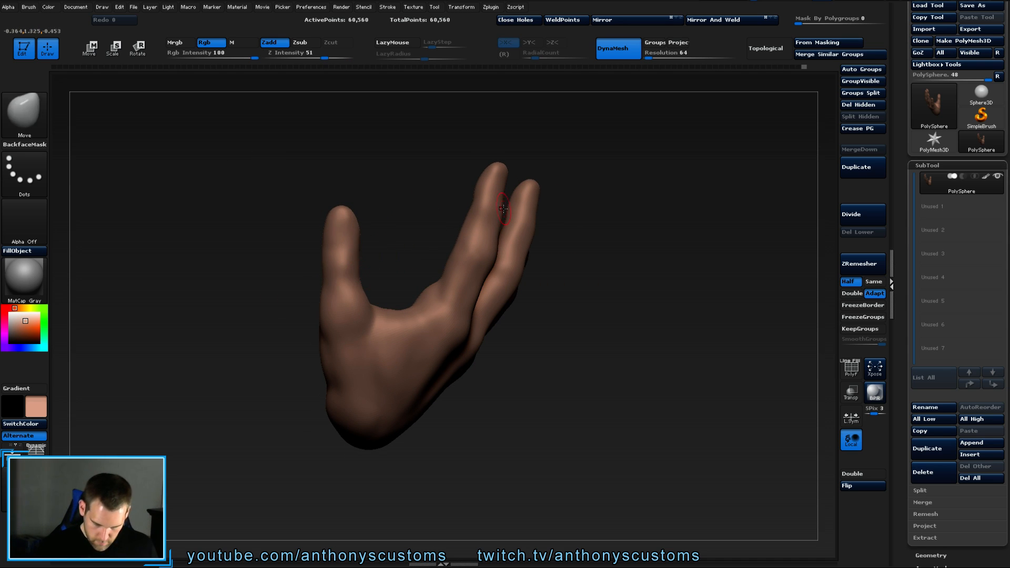
{"action": "mouse_move", "coordinate": [352, 259]}
{"action": "right_mouse_down"}
{"action": "mouse_move", "coordinate": [640, 243]}
{"action": "mouse_move", "coordinate": [593, 338]}
{"action": "mouse_move", "coordinate": [633, 323]}
{"action": "mouse_move", "coordinate": [532, 267]}
{"action": "right_mouse_up"}
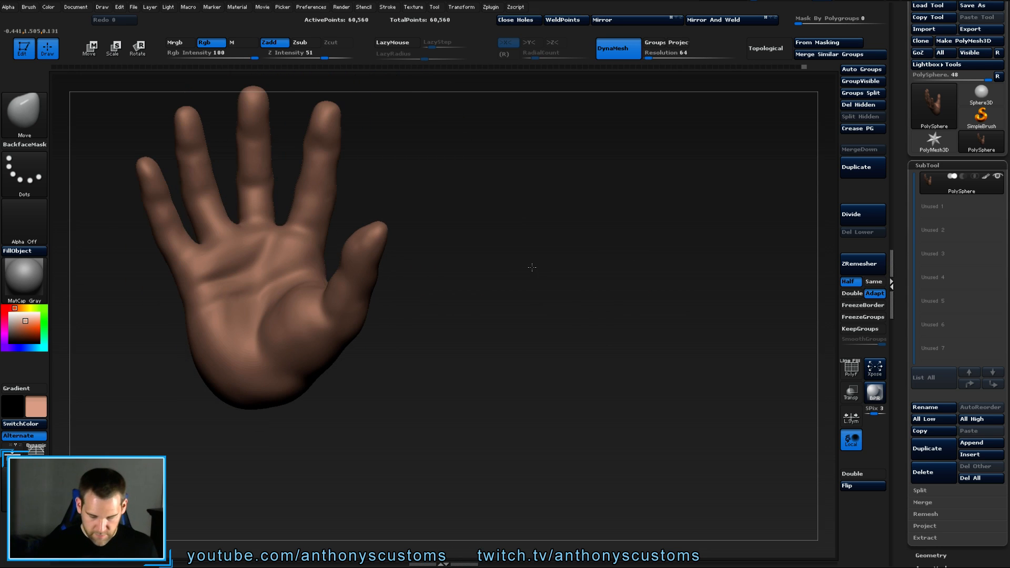
{"action": "mouse_move", "coordinate": [540, 206]}
{"action": "right_mouse_down"}
{"action": "mouse_move", "coordinate": [508, 191]}
{"action": "mouse_move", "coordinate": [484, 241]}
{"action": "mouse_move", "coordinate": [410, 221]}
{"action": "right_mouse_up"}
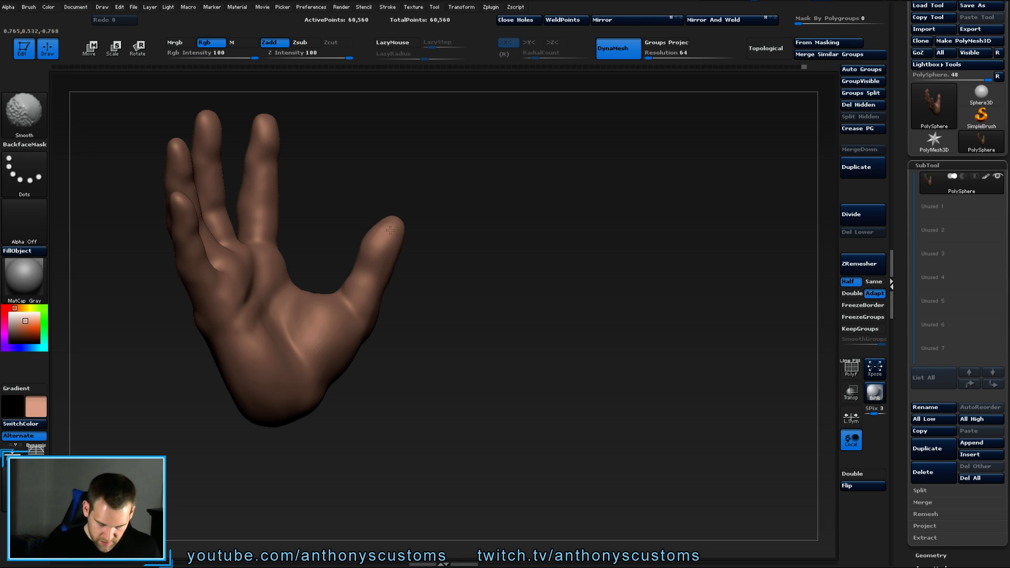
{"action": "mouse_move", "coordinate": [374, 259]}
{"action": "right_mouse_down"}
{"action": "mouse_move", "coordinate": [480, 263]}
{"action": "mouse_move", "coordinate": [463, 254]}
{"action": "mouse_move", "coordinate": [467, 273]}
{"action": "mouse_move", "coordinate": [554, 286]}
{"action": "mouse_move", "coordinate": [575, 255]}
{"action": "right_mouse_up"}
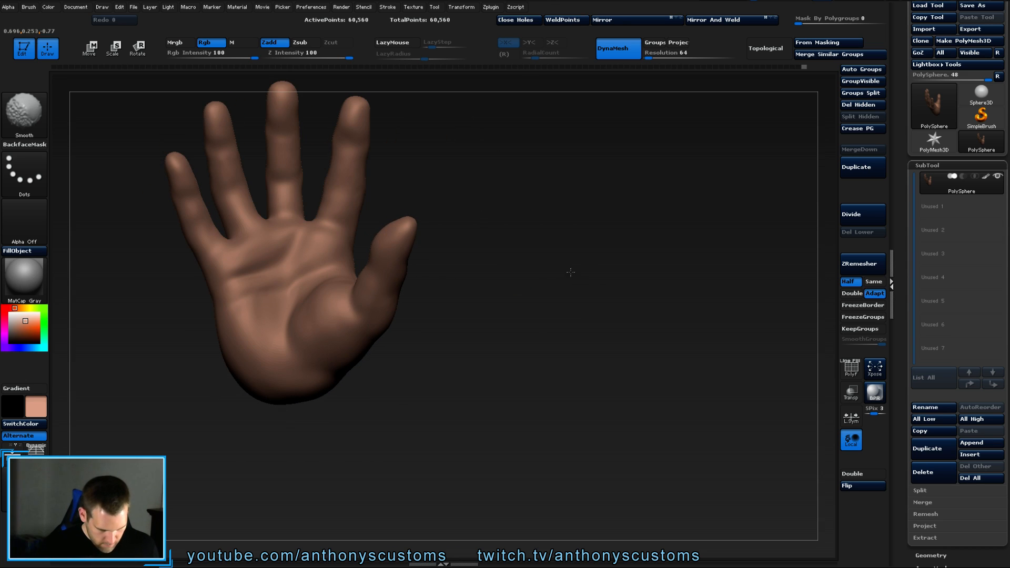
Switch to the Dam_Standard brush and set its LazyRadius to 2.
{"action": "right_click_drag", "start_coordinate": [523, 219], "coordinate": [620, 308]}
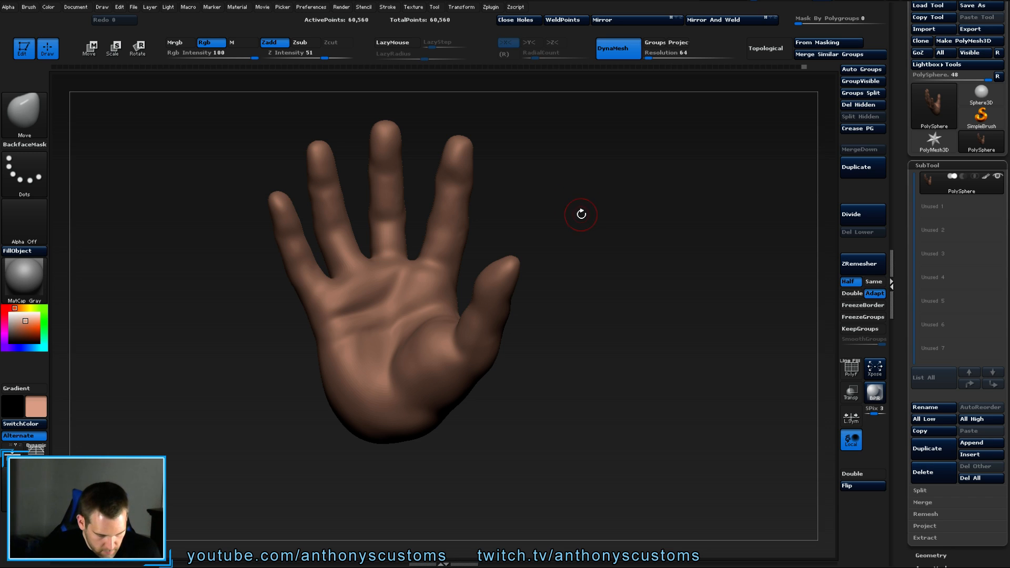
{"action": "right_click_drag", "start_coordinate": [581, 214], "coordinate": [597, 296]}
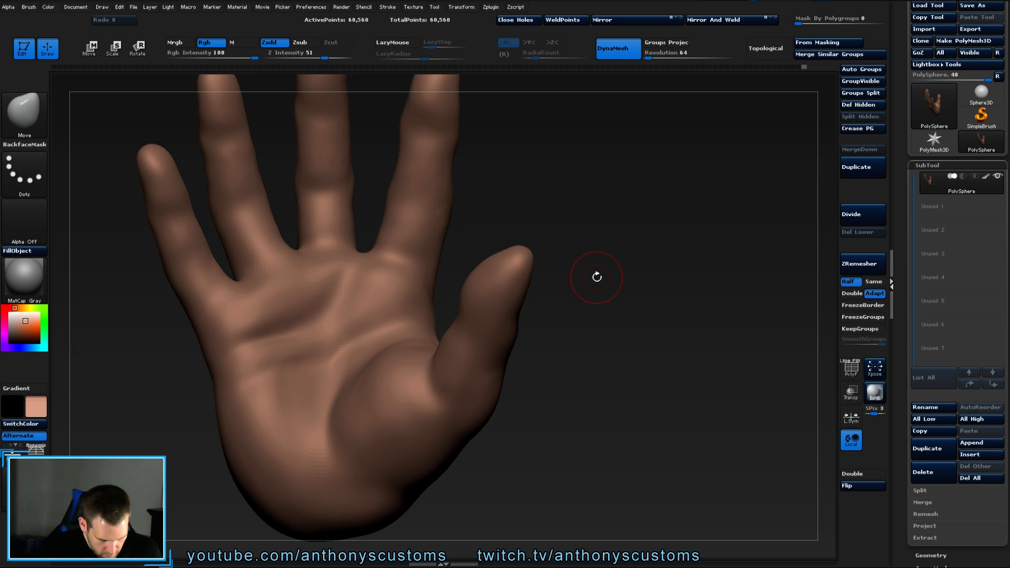
{"action": "mouse_move", "coordinate": [593, 245]}
{"action": "right_mouse_down"}
{"action": "mouse_move", "coordinate": [633, 252]}
{"action": "mouse_move", "coordinate": [613, 239]}
{"action": "mouse_move", "coordinate": [652, 236]}
{"action": "mouse_move", "coordinate": [640, 170]}
{"action": "mouse_move", "coordinate": [629, 220]}
{"action": "mouse_move", "coordinate": [615, 220]}
{"action": "mouse_move", "coordinate": [634, 226]}
{"action": "mouse_move", "coordinate": [592, 178]}
{"action": "right_mouse_up"}
{"action": "key", "text": "b"}
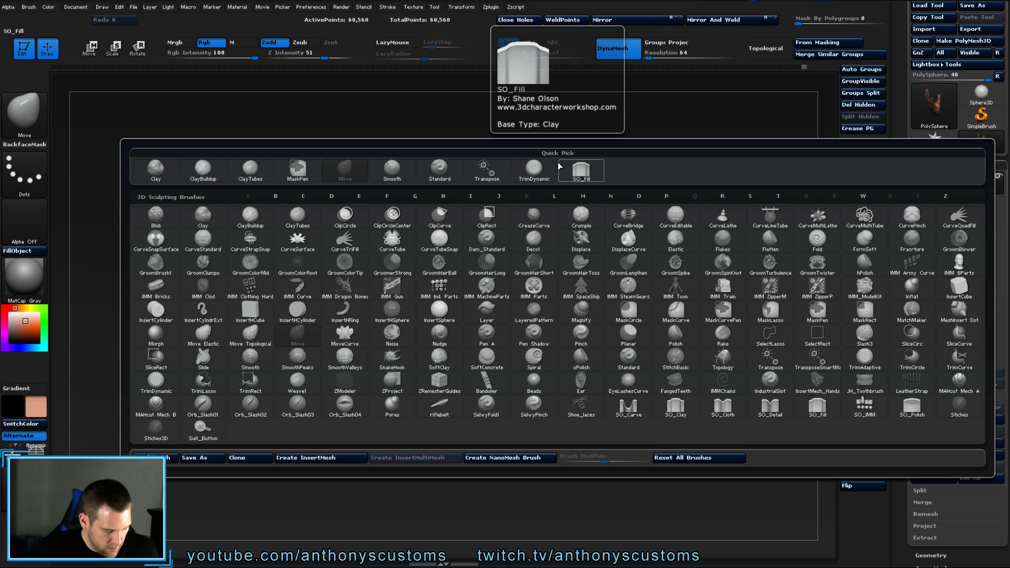
{"action": "key", "text": "d"}
{"action": "key", "text": "s"}
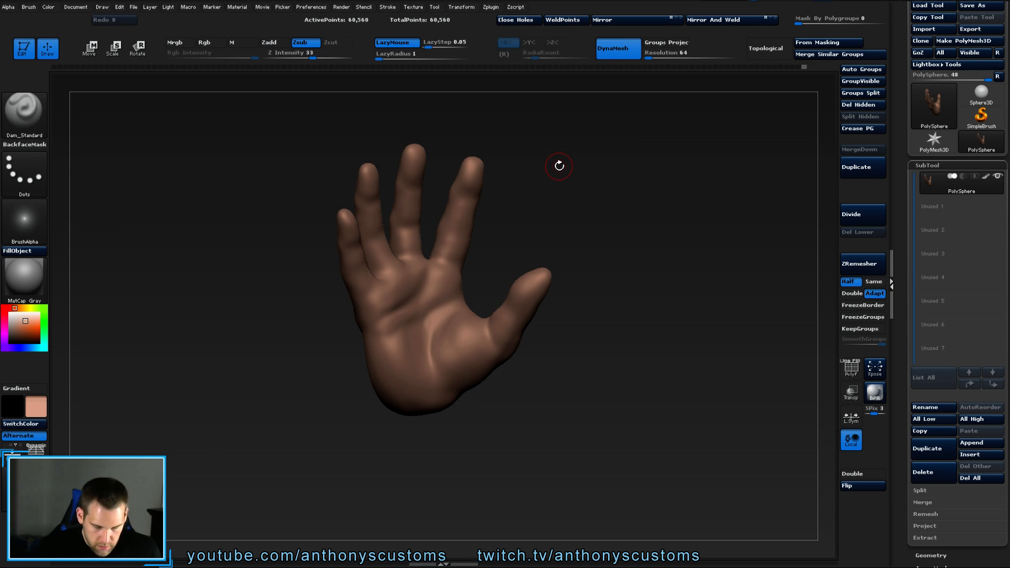
{"action": "left_click_drag", "start_coordinate": [380, 57], "coordinate": [385, 57]}
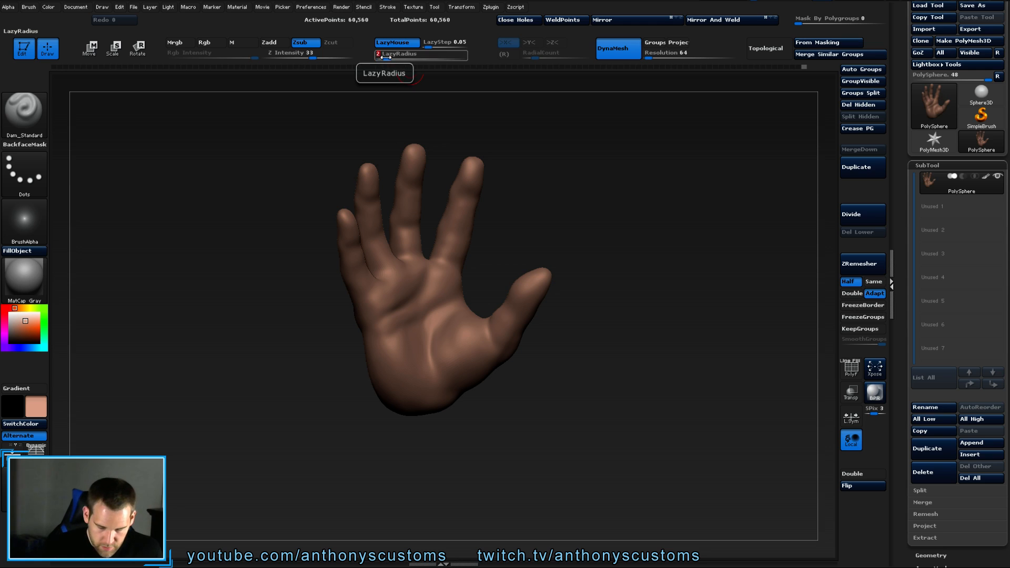
Carve creases on the palm side at the bases of the fingers with the Dam_Standard brush.
{"action": "left_click_drag", "start_coordinate": [614, 232], "coordinate": [617, 266]}
{"action": "left_click_drag", "start_coordinate": [354, 247], "coordinate": [377, 262]}
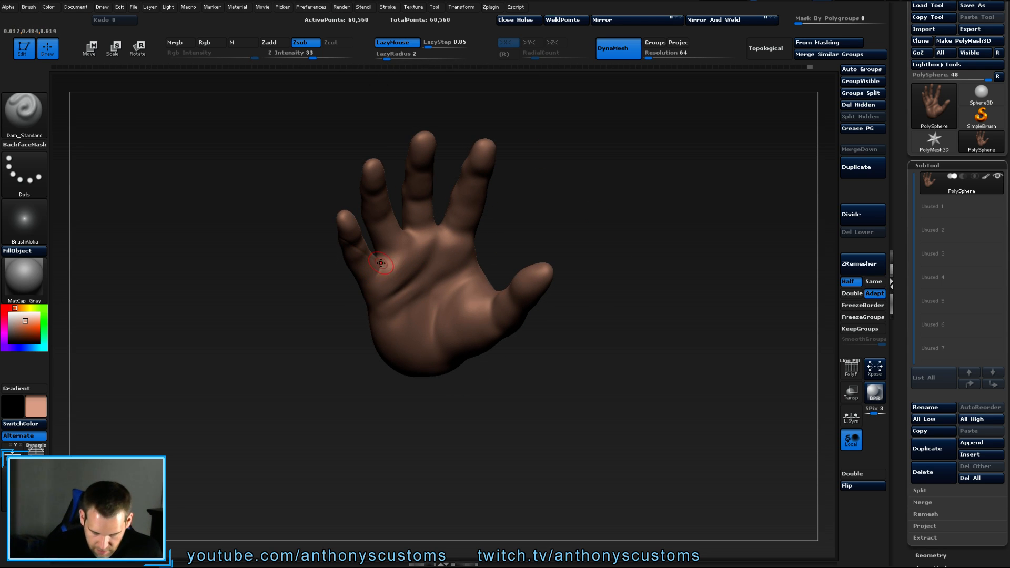
{"action": "key", "text": "ctrl+z"}
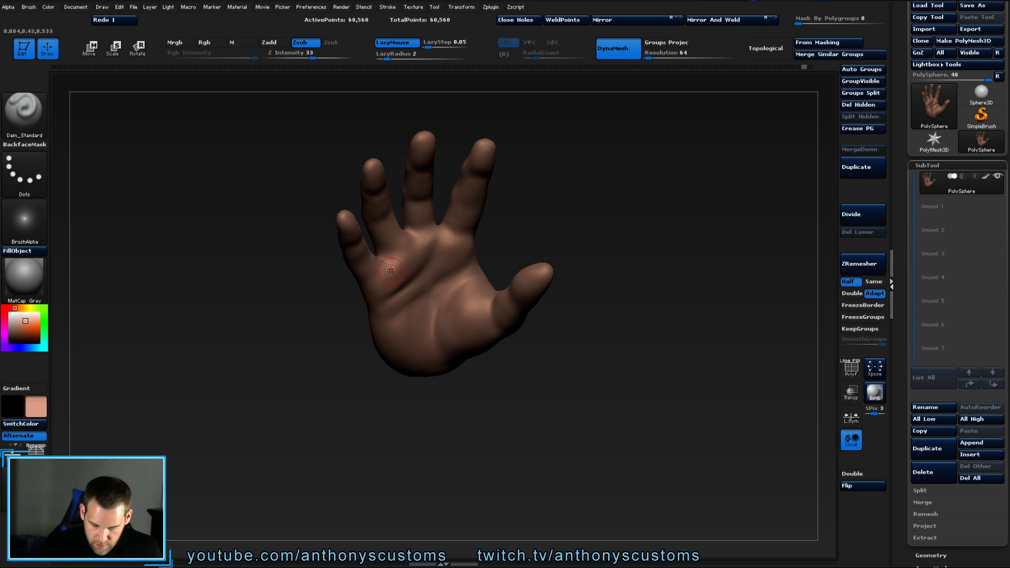
{"action": "key", "text": "ctrl+shift+z"}
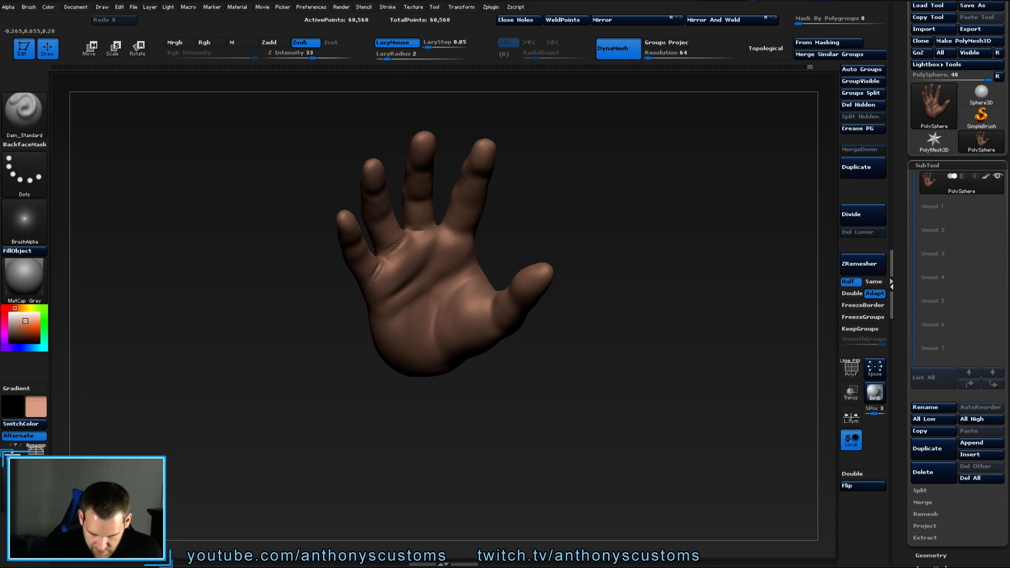
{"action": "left_click_drag", "start_coordinate": [437, 227], "coordinate": [486, 236]}
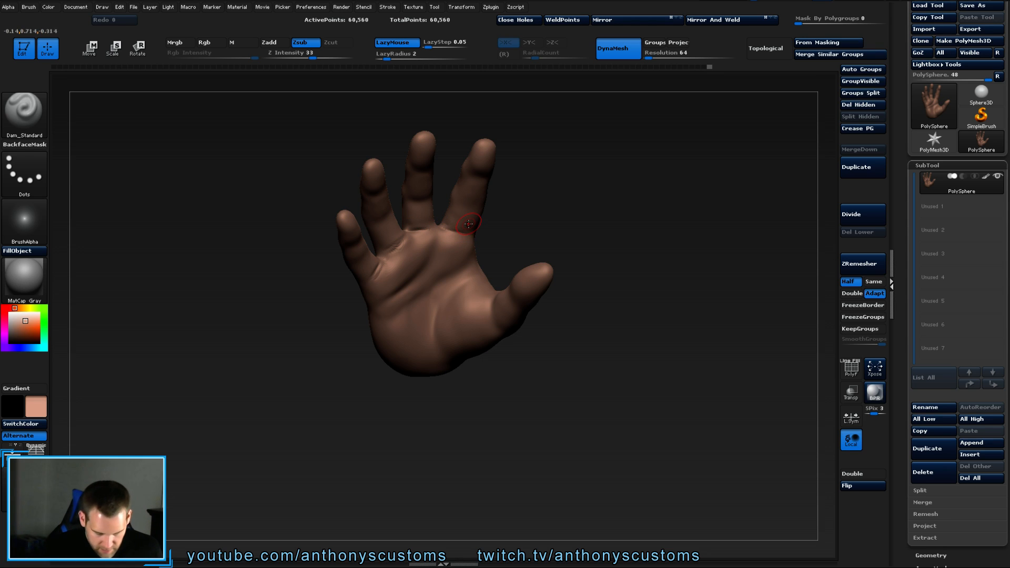
Carve creases across the middle and end joints of all four fingers on the palm side.
{"action": "left_click_drag", "start_coordinate": [553, 213], "coordinate": [559, 188]}
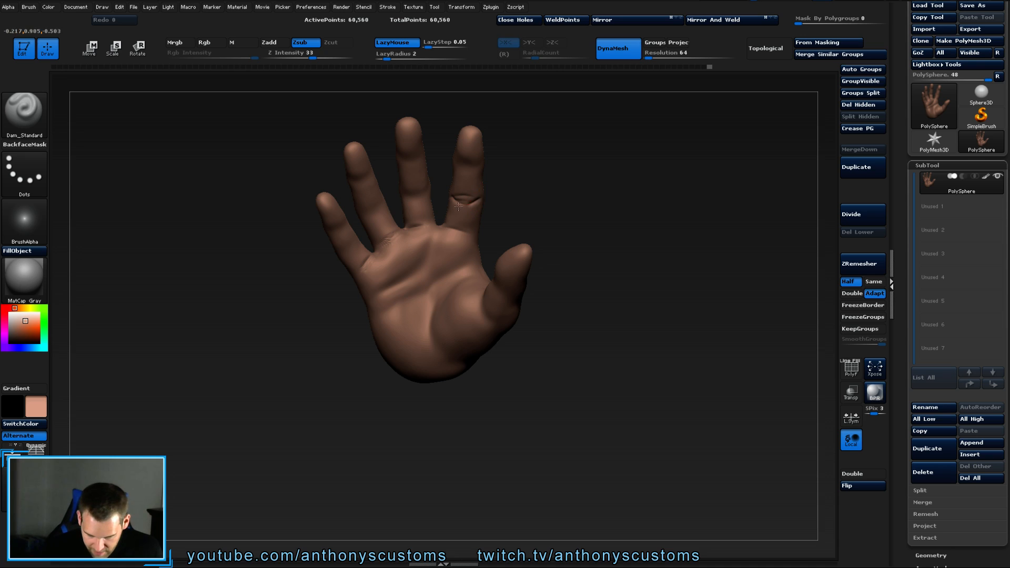
{"action": "left_click_drag", "start_coordinate": [550, 195], "coordinate": [561, 170]}
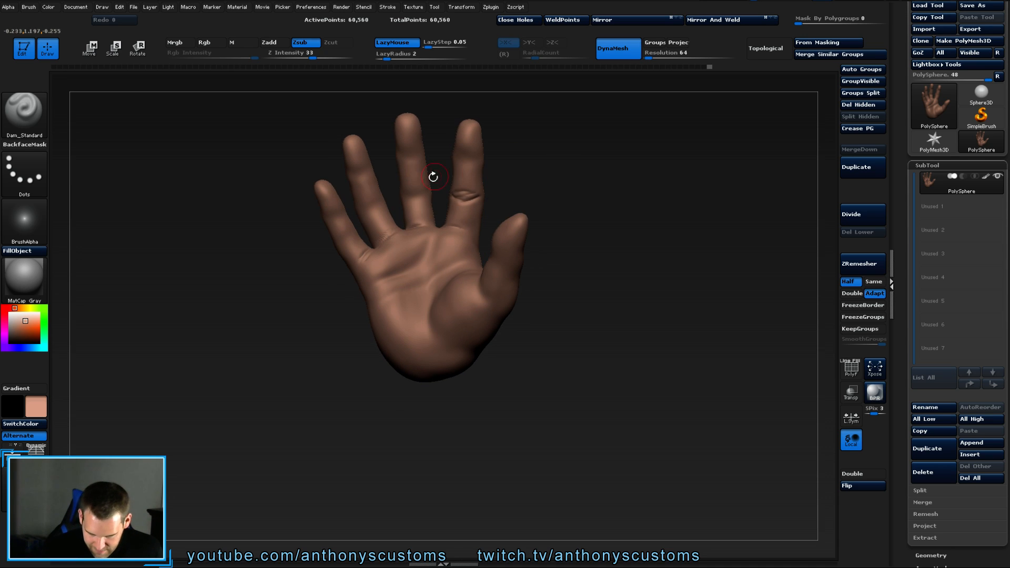
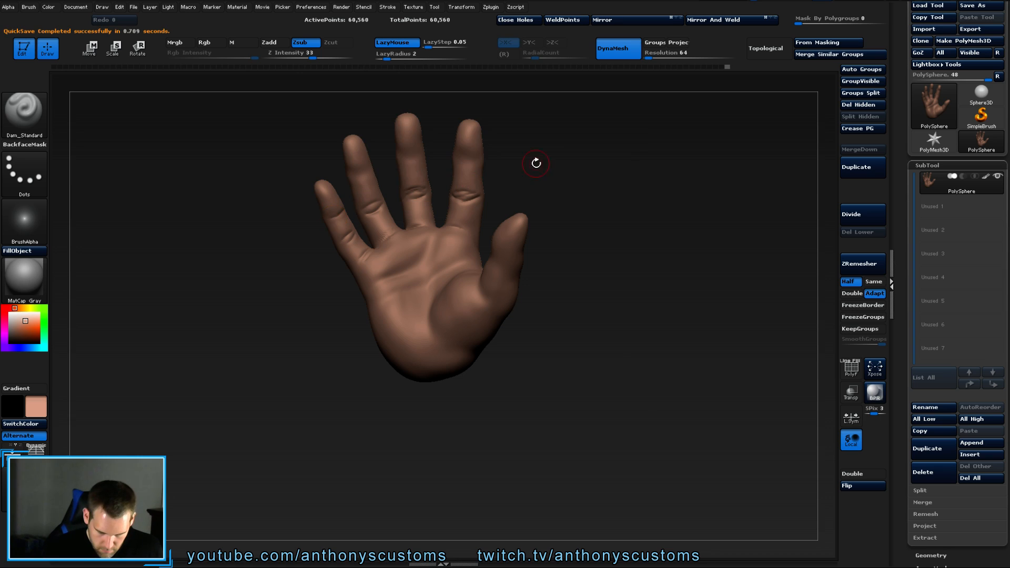
{"action": "mouse_move", "coordinate": [567, 199]}
{"action": "left_mouse_down"}
{"action": "mouse_move", "coordinate": [588, 214]}
{"action": "mouse_move", "coordinate": [582, 189]}
{"action": "left_mouse_up"}
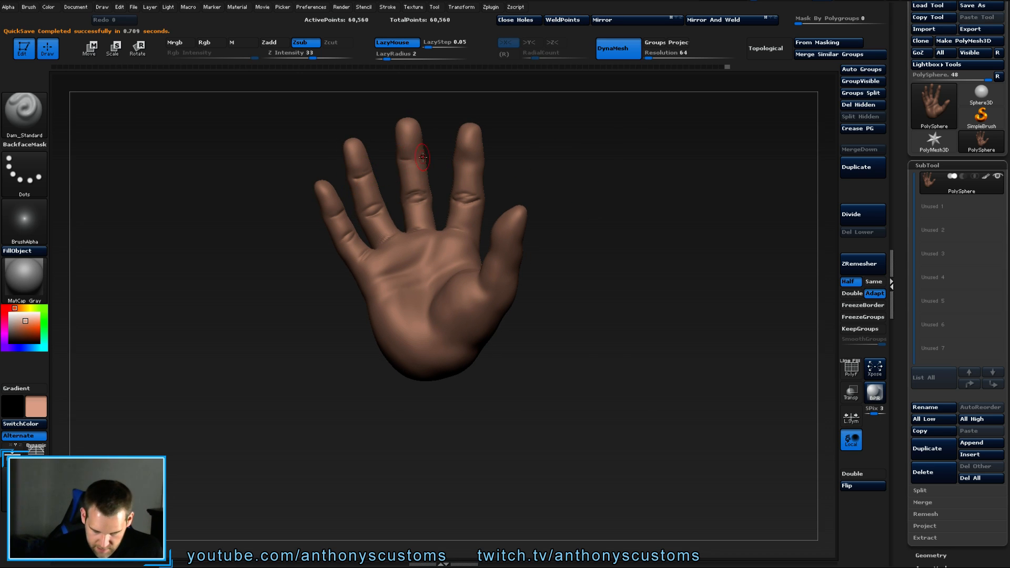
{"action": "left_click_drag", "start_coordinate": [528, 172], "coordinate": [621, 173]}
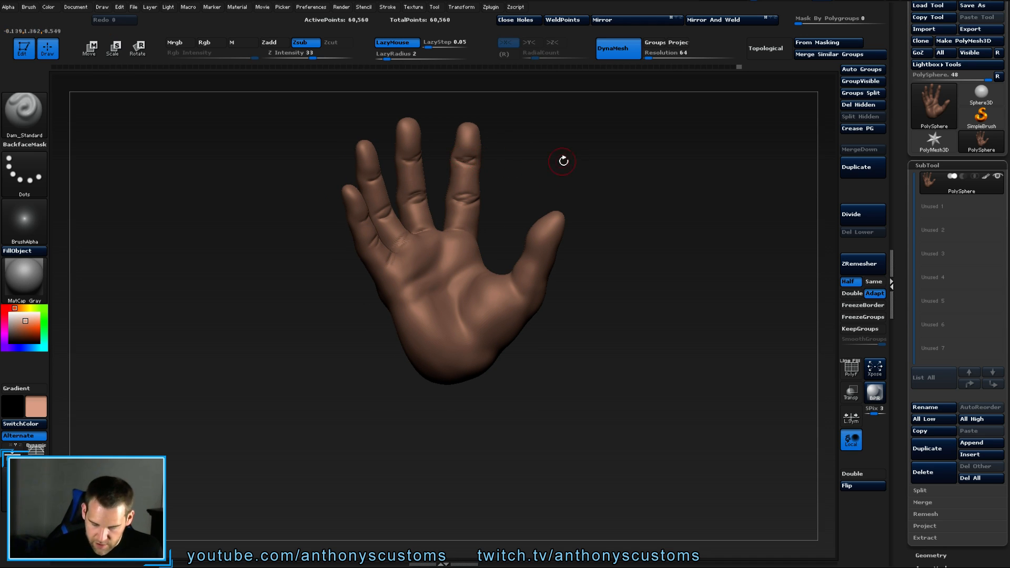
{"action": "left_click_drag", "start_coordinate": [564, 160], "coordinate": [547, 195]}
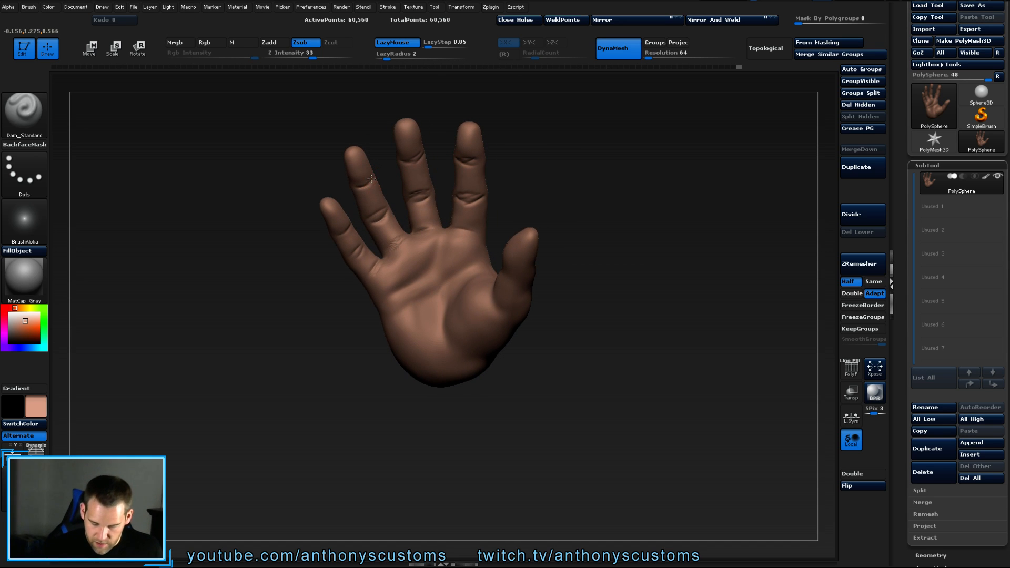
{"action": "right_click_drag", "start_coordinate": [371, 179], "coordinate": [387, 182]}
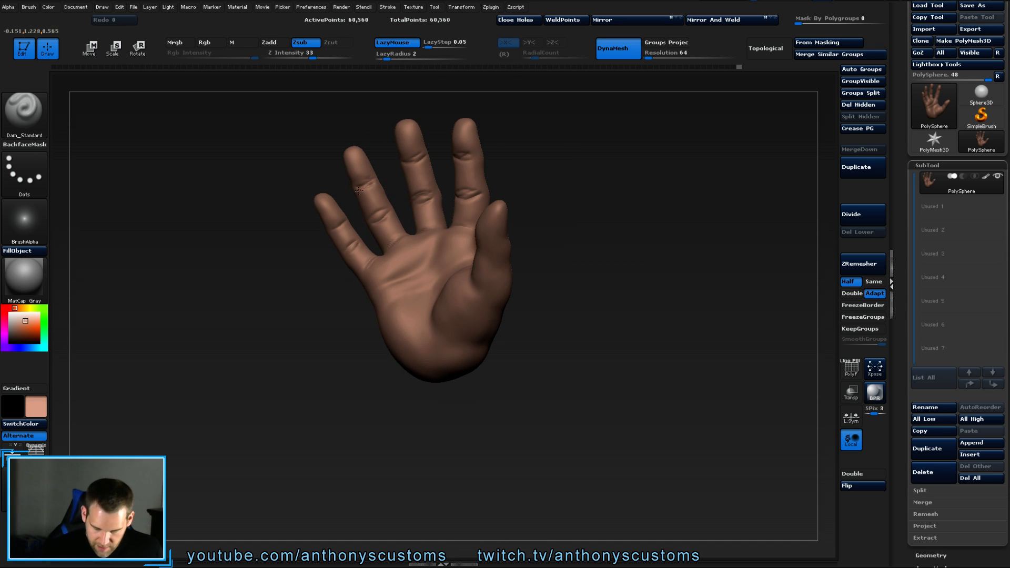
{"action": "left_click_drag", "start_coordinate": [553, 150], "coordinate": [464, 151]}
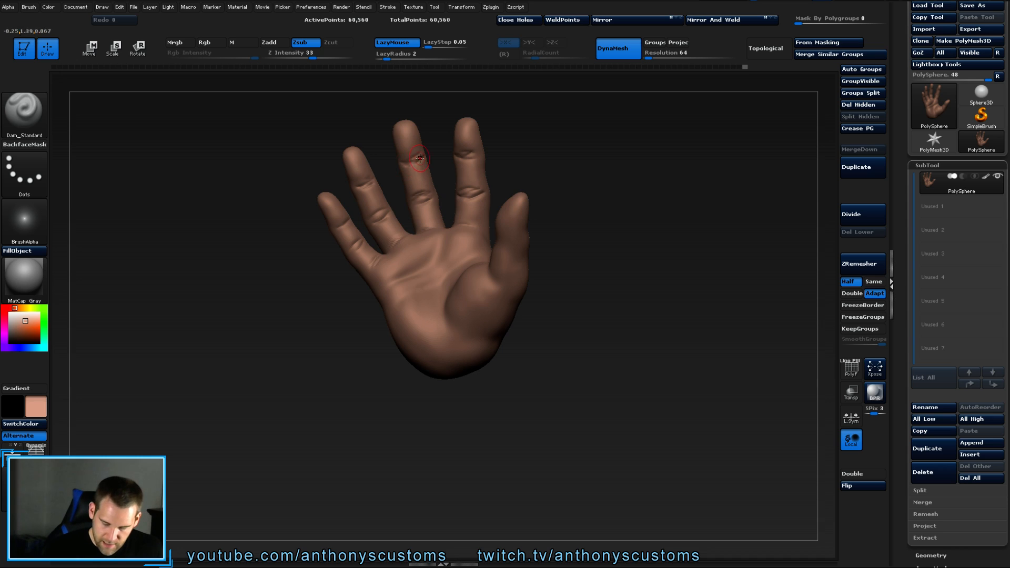
Carve creases across the thumb's joint and base and along the main fold lines of the palm.
{"action": "left_click_drag", "start_coordinate": [602, 236], "coordinate": [557, 204]}
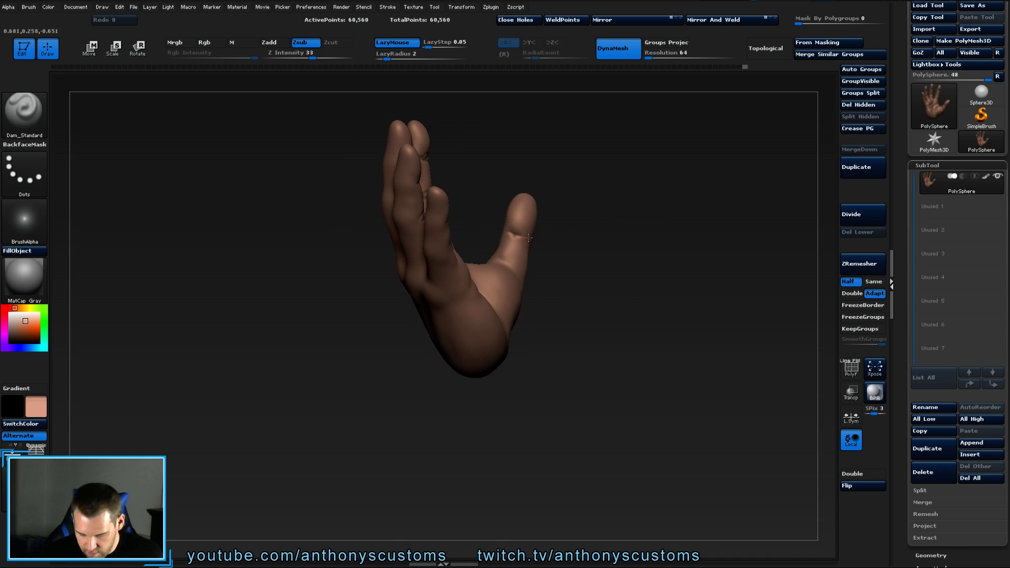
{"action": "left_click_drag", "start_coordinate": [582, 250], "coordinate": [586, 218]}
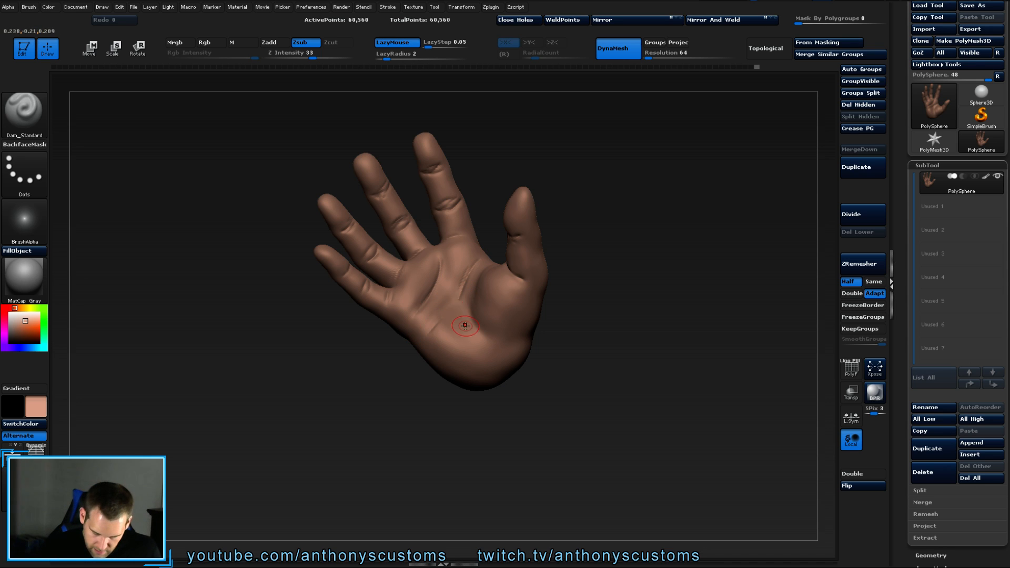
{"action": "left_click_drag", "start_coordinate": [568, 259], "coordinate": [561, 254]}
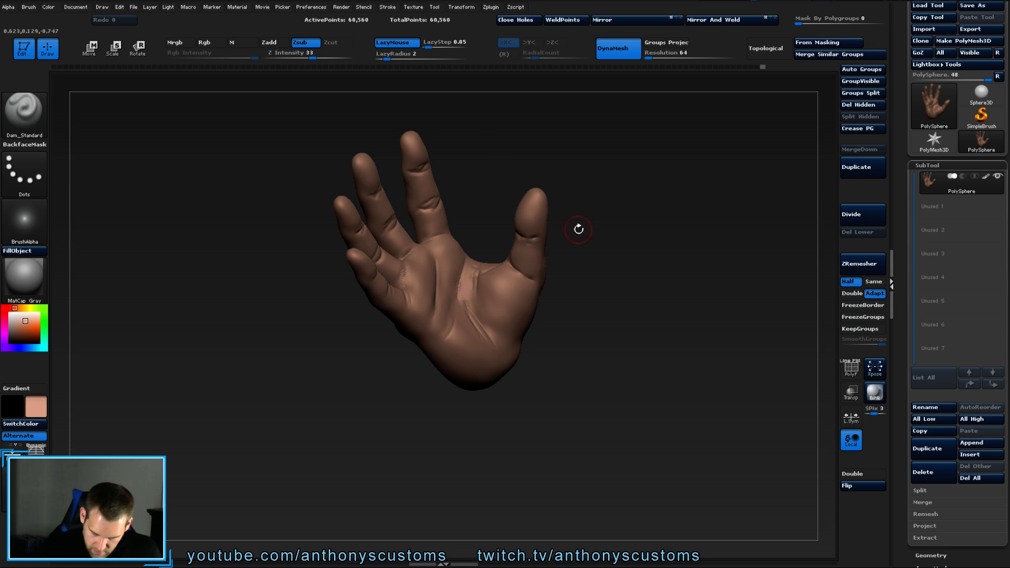
{"action": "left_click_drag", "start_coordinate": [579, 226], "coordinate": [620, 227]}
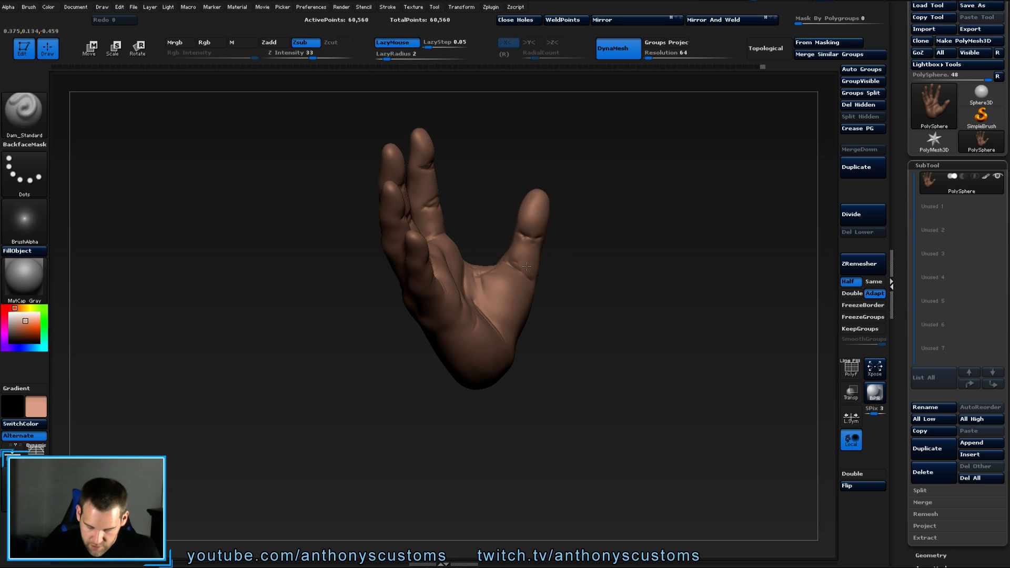
{"action": "left_click_drag", "start_coordinate": [557, 263], "coordinate": [383, 244]}
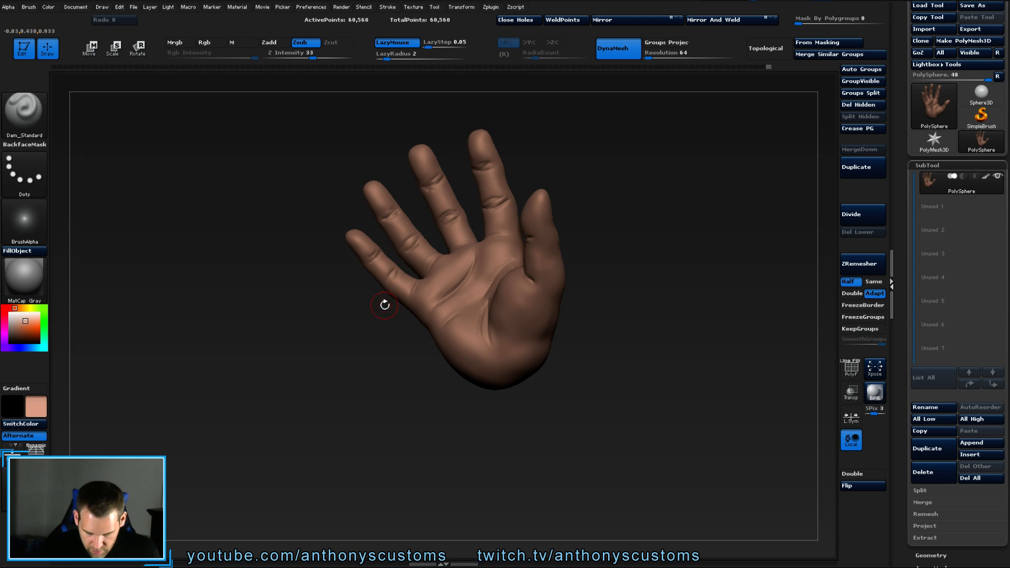
{"action": "left_click_drag", "start_coordinate": [384, 304], "coordinate": [393, 288]}
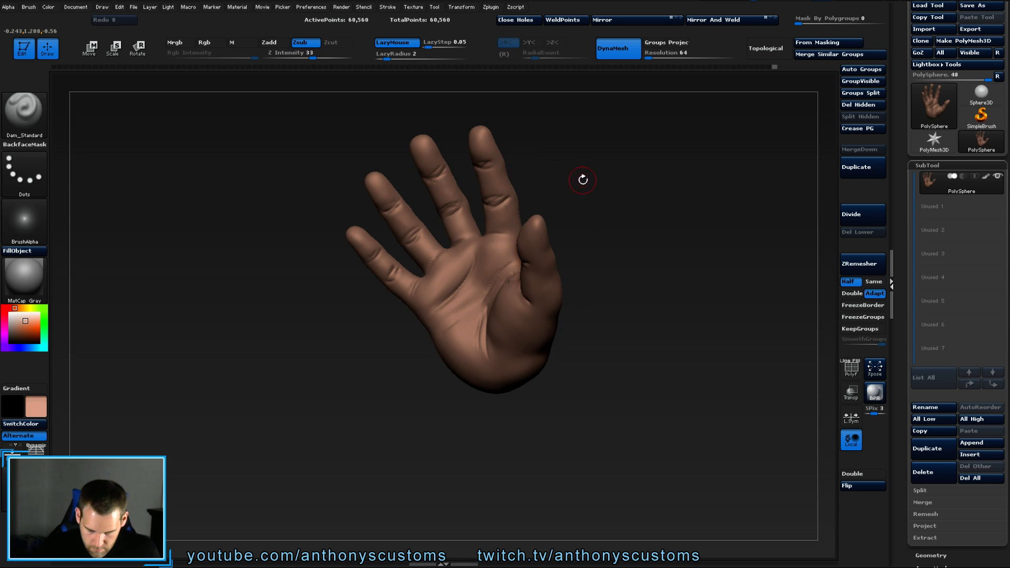
Switch to the Move brush, enlarge it, and adjust the outline of the palm's little-finger side and heel.
{"action": "mouse_move", "coordinate": [583, 179]}
{"action": "left_mouse_down"}
{"action": "mouse_move", "coordinate": [605, 162]}
{"action": "mouse_move", "coordinate": [595, 194]}
{"action": "mouse_move", "coordinate": [611, 195]}
{"action": "left_mouse_up"}
{"action": "key", "text": "space"}
{"action": "key", "text": "v"}
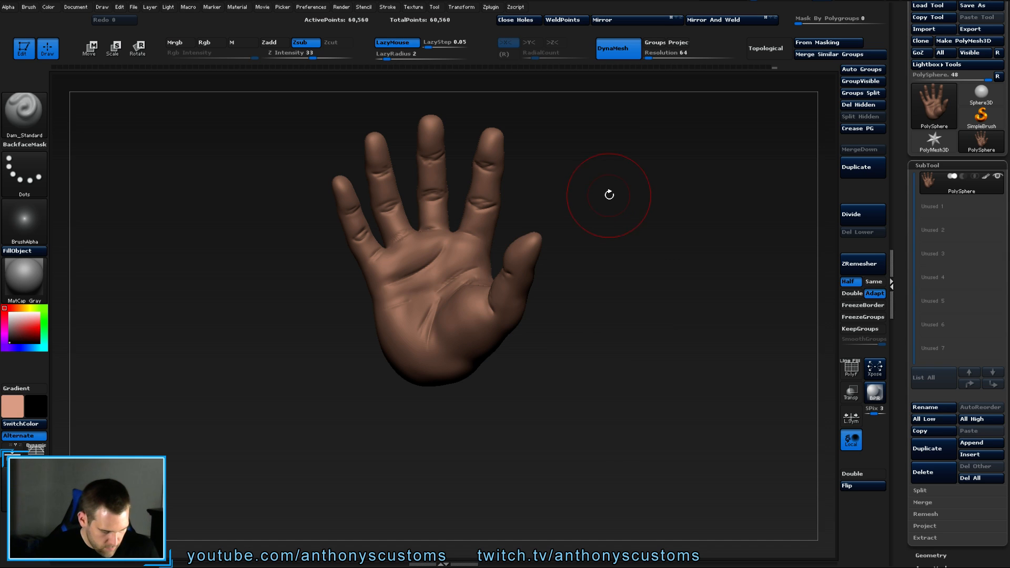
{"action": "key", "text": "b"}
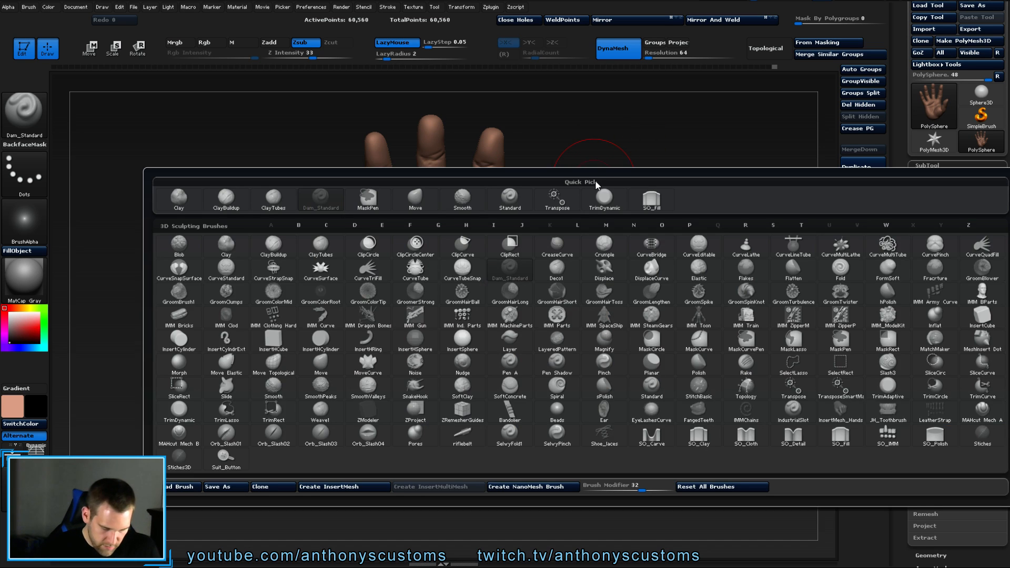
{"action": "key", "text": "m"}
{"action": "key", "text": "v"}
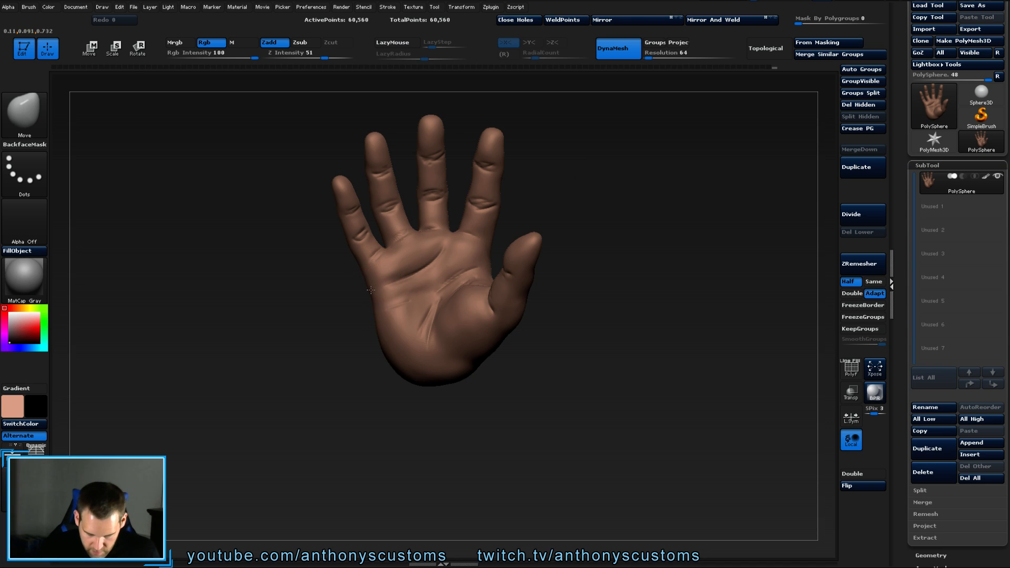
{"action": "left_click_drag", "start_coordinate": [547, 263], "coordinate": [464, 288]}
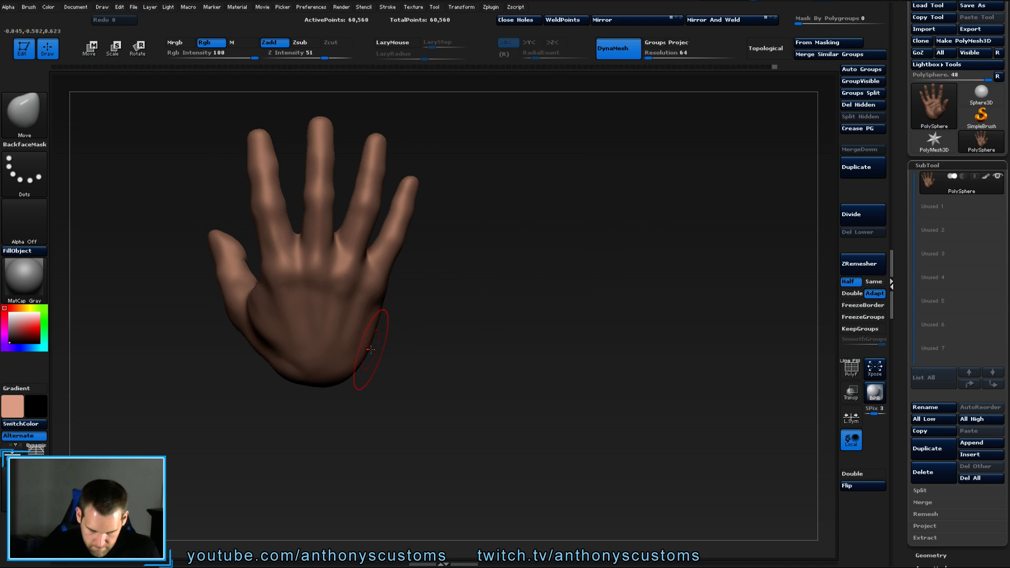
{"action": "mouse_move", "coordinate": [400, 322]}
{"action": "left_mouse_down"}
{"action": "mouse_move", "coordinate": [430, 299]}
{"action": "mouse_move", "coordinate": [387, 308]}
{"action": "left_mouse_up"}
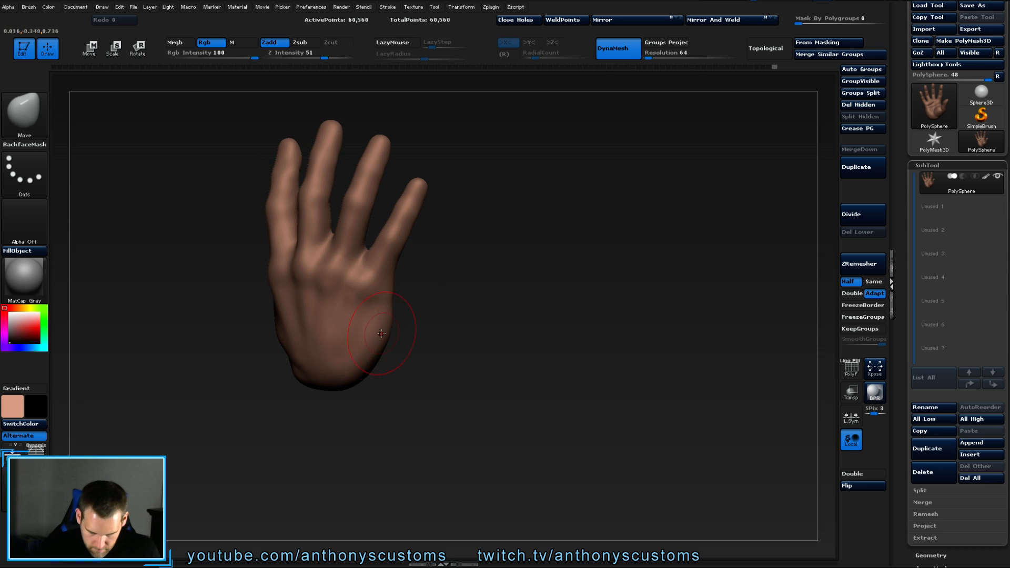
{"action": "left_click_drag", "start_coordinate": [366, 380], "coordinate": [594, 301]}
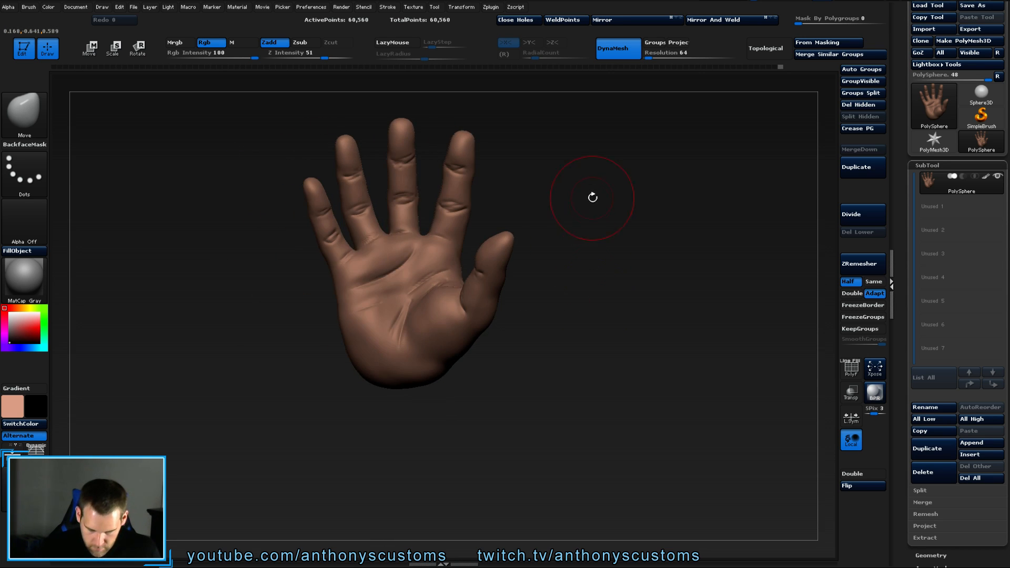
Reduce the brush size and smooth the sharp creases on the fingers, palm and thumb into soft folds.
{"action": "key", "text": "space"}
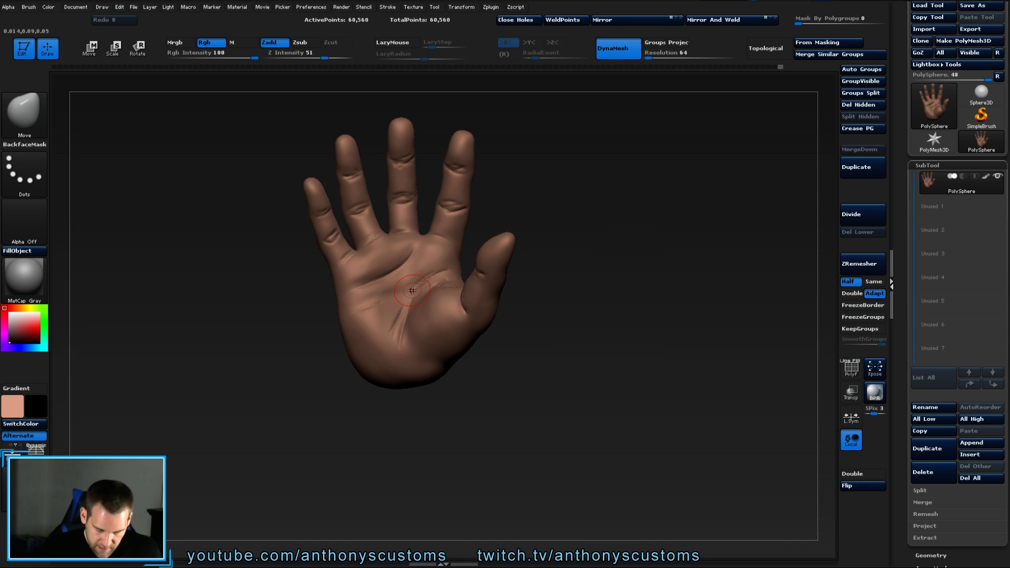
{"action": "key", "text": "shift"}
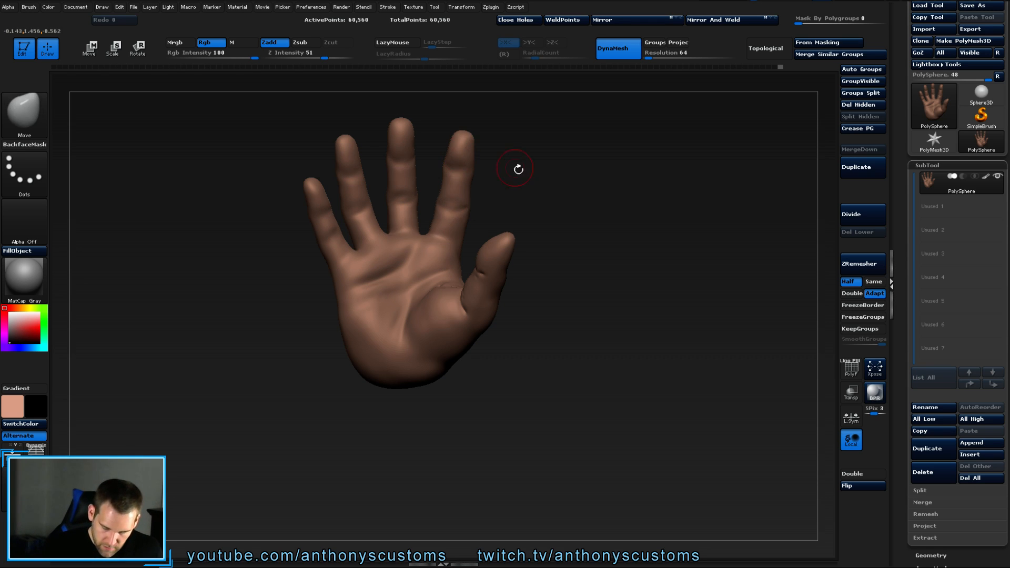
{"action": "left_click_drag", "start_coordinate": [519, 167], "coordinate": [447, 295]}
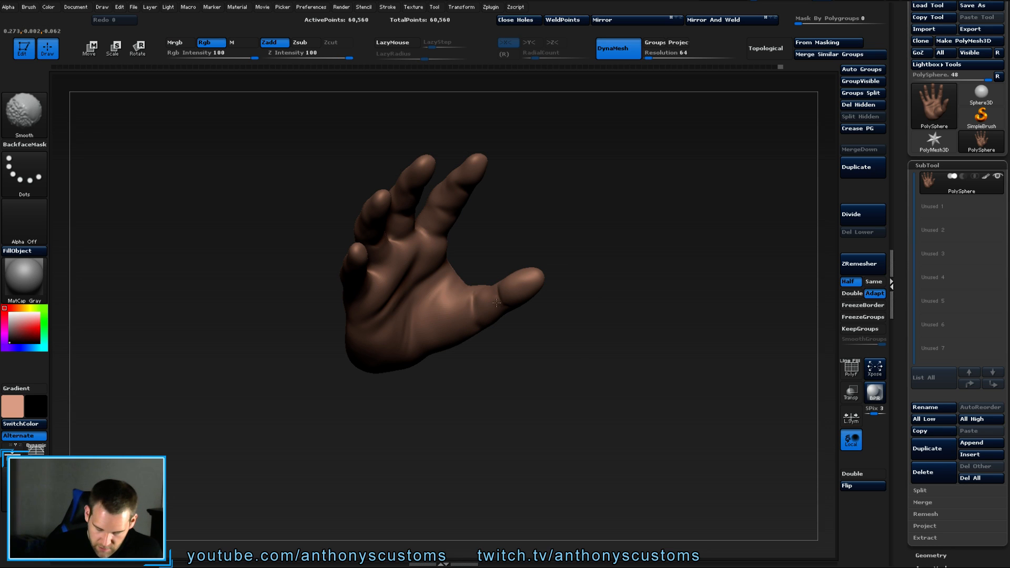
{"action": "mouse_move", "coordinate": [375, 302]}
{"action": "left_mouse_down"}
{"action": "mouse_move", "coordinate": [600, 236]}
{"action": "mouse_move", "coordinate": [609, 210]}
{"action": "mouse_move", "coordinate": [629, 242]}
{"action": "mouse_move", "coordinate": [584, 232]}
{"action": "mouse_move", "coordinate": [638, 226]}
{"action": "mouse_move", "coordinate": [598, 214]}
{"action": "mouse_move", "coordinate": [614, 264]}
{"action": "mouse_move", "coordinate": [652, 194]}
{"action": "mouse_move", "coordinate": [629, 286]}
{"action": "mouse_move", "coordinate": [597, 300]}
{"action": "left_mouse_up"}
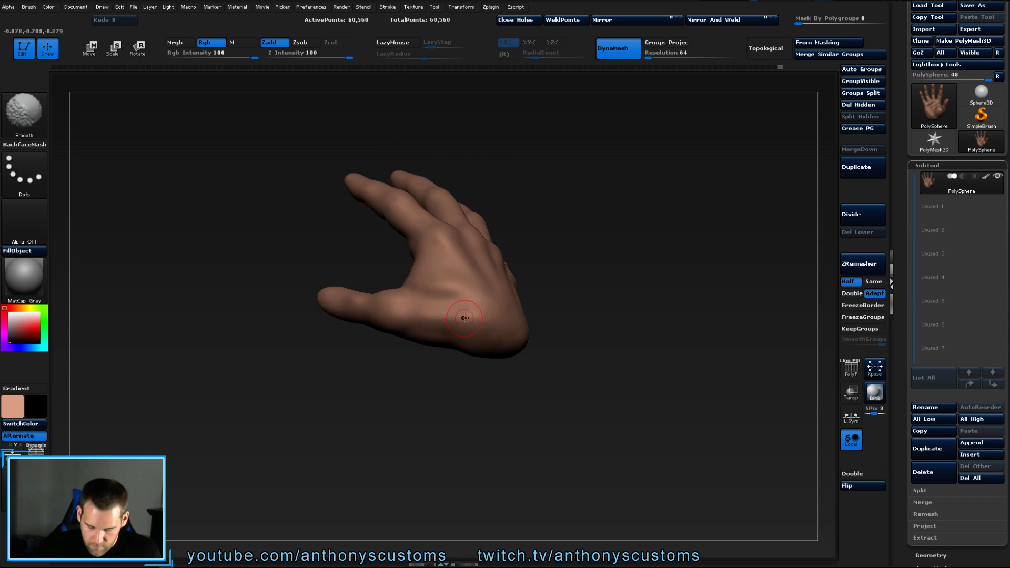
{"action": "mouse_move", "coordinate": [464, 318]}
{"action": "left_mouse_down"}
{"action": "mouse_move", "coordinate": [573, 298]}
{"action": "mouse_move", "coordinate": [547, 247]}
{"action": "mouse_move", "coordinate": [684, 278]}
{"action": "mouse_move", "coordinate": [566, 276]}
{"action": "mouse_move", "coordinate": [590, 367]}
{"action": "mouse_move", "coordinate": [597, 196]}
{"action": "mouse_move", "coordinate": [614, 282]}
{"action": "mouse_move", "coordinate": [620, 256]}
{"action": "mouse_move", "coordinate": [611, 329]}
{"action": "left_mouse_up"}
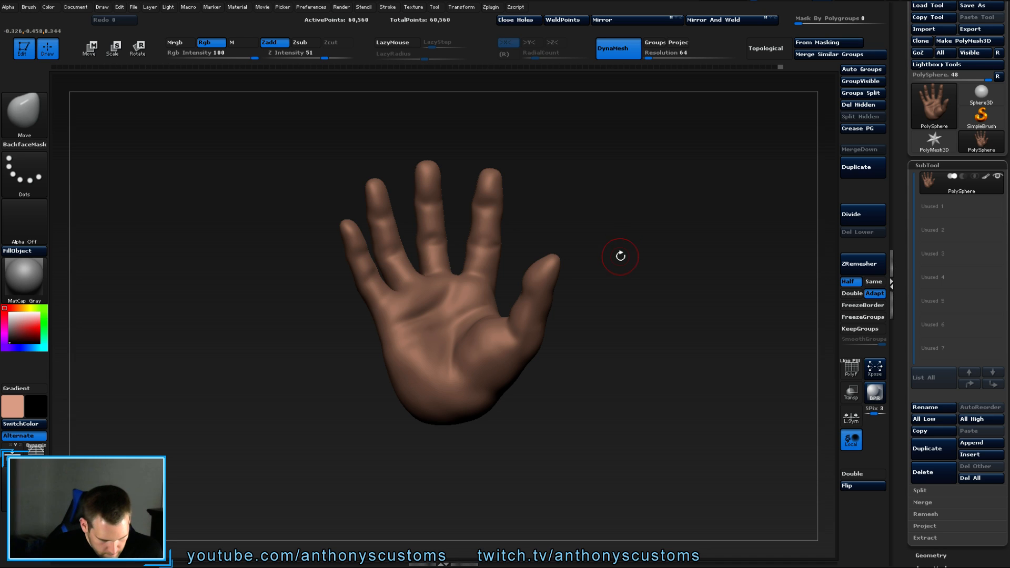
{"action": "left_click_drag", "start_coordinate": [640, 271], "coordinate": [562, 280]}
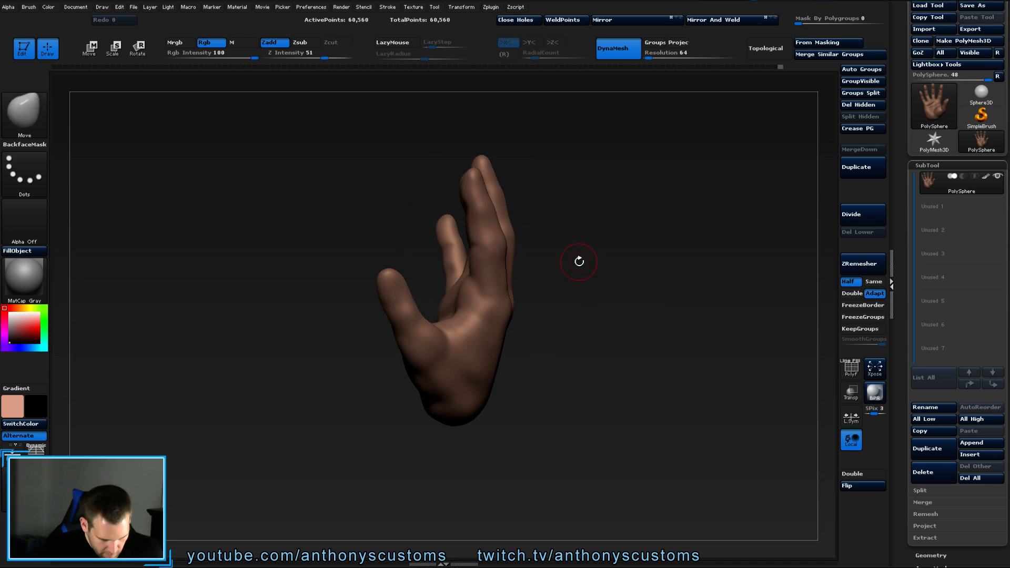
Review the hand from its back and palm sides, and save the project.
{"action": "left_click_drag", "start_coordinate": [619, 249], "coordinate": [600, 281]}
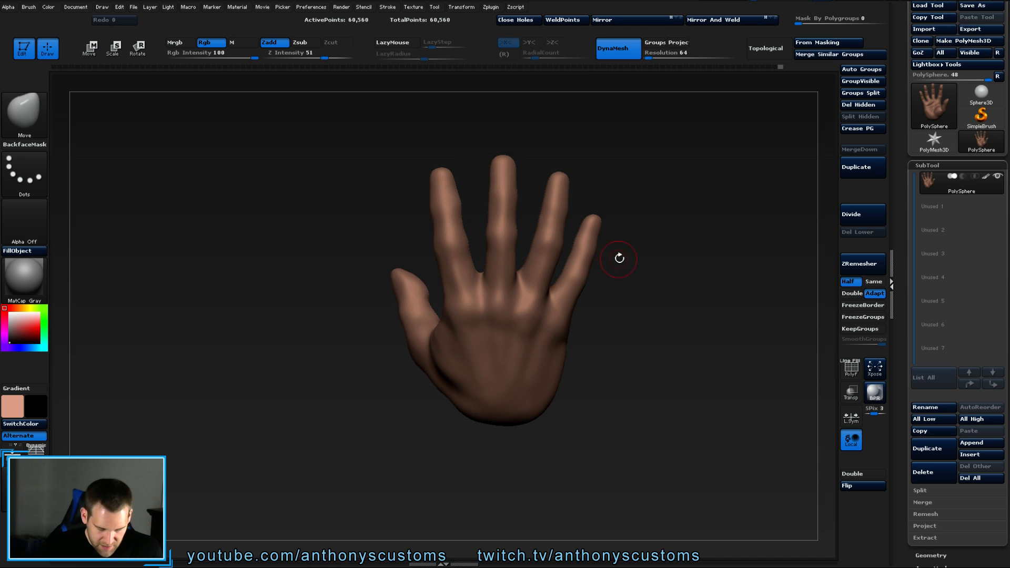
{"action": "left_click_drag", "start_coordinate": [661, 303], "coordinate": [594, 292], "text": "alt"}
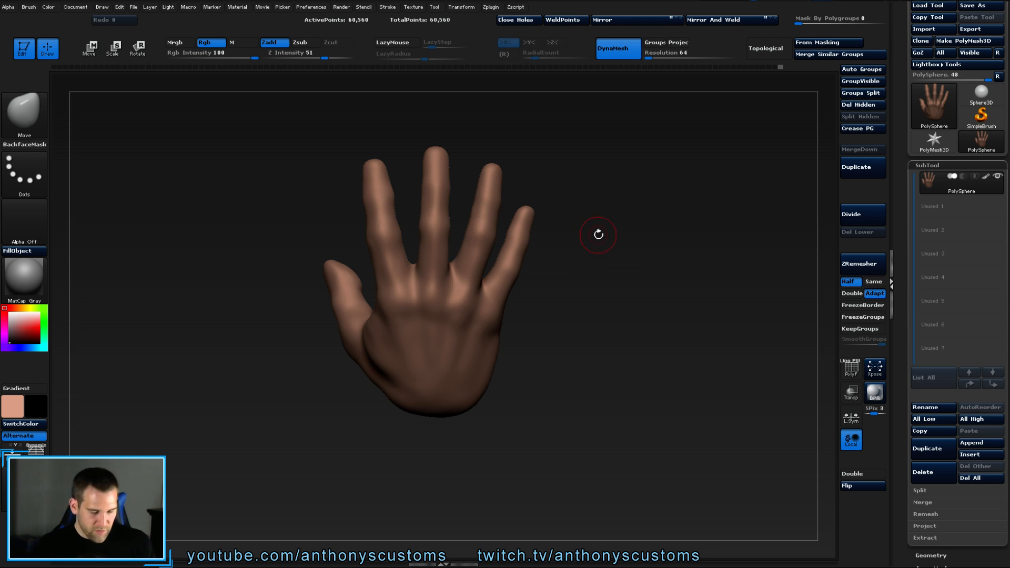
{"action": "left_click_drag", "start_coordinate": [599, 197], "coordinate": [562, 290]}
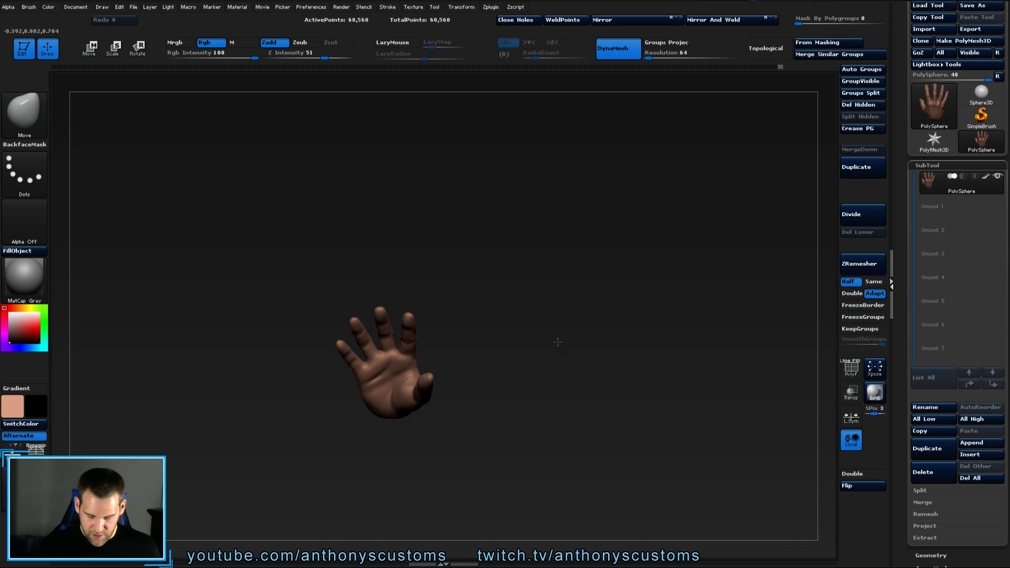
{"action": "mouse_move", "coordinate": [557, 341]}
{"action": "left_mouse_down"}
{"action": "mouse_move", "coordinate": [542, 392]}
{"action": "mouse_move", "coordinate": [560, 321]}
{"action": "mouse_move", "coordinate": [514, 417]}
{"action": "mouse_move", "coordinate": [611, 345]}
{"action": "mouse_move", "coordinate": [640, 298]}
{"action": "mouse_move", "coordinate": [635, 313]}
{"action": "mouse_move", "coordinate": [573, 311]}
{"action": "mouse_move", "coordinate": [671, 308]}
{"action": "mouse_move", "coordinate": [645, 311]}
{"action": "left_mouse_up"}
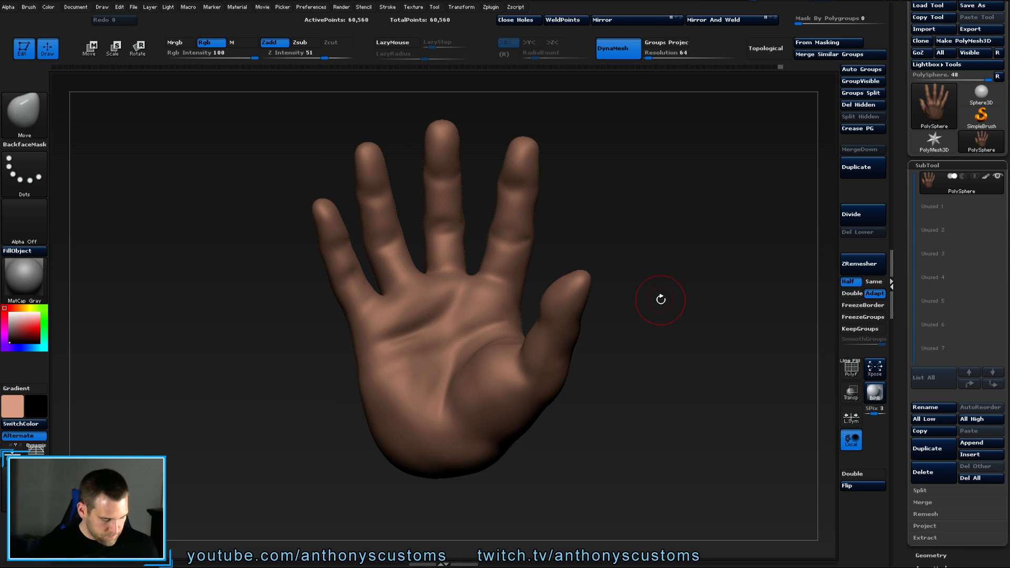
{"action": "key", "text": "ctrl+z"}
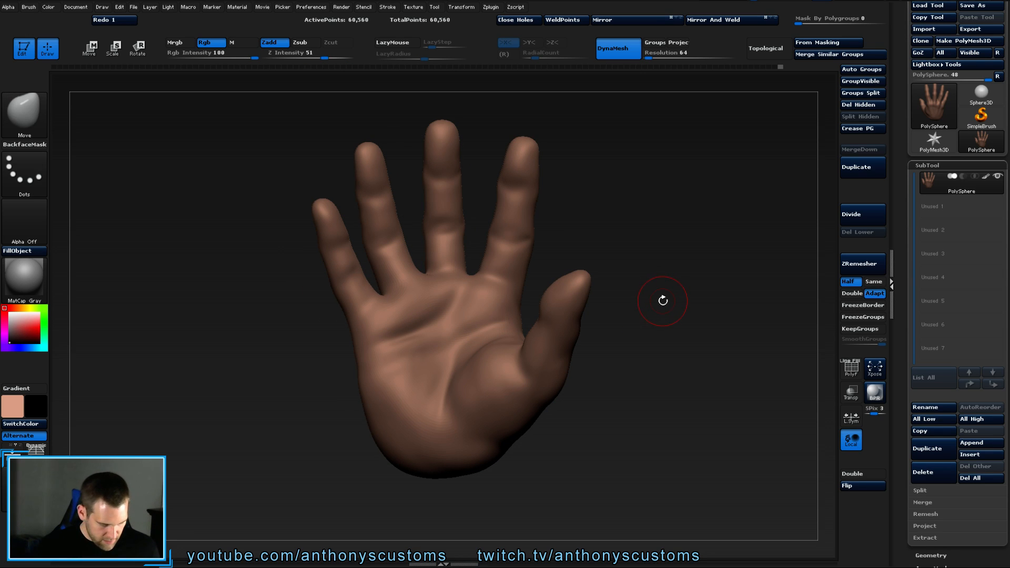
{"action": "left_click", "coordinate": [131, 19]}
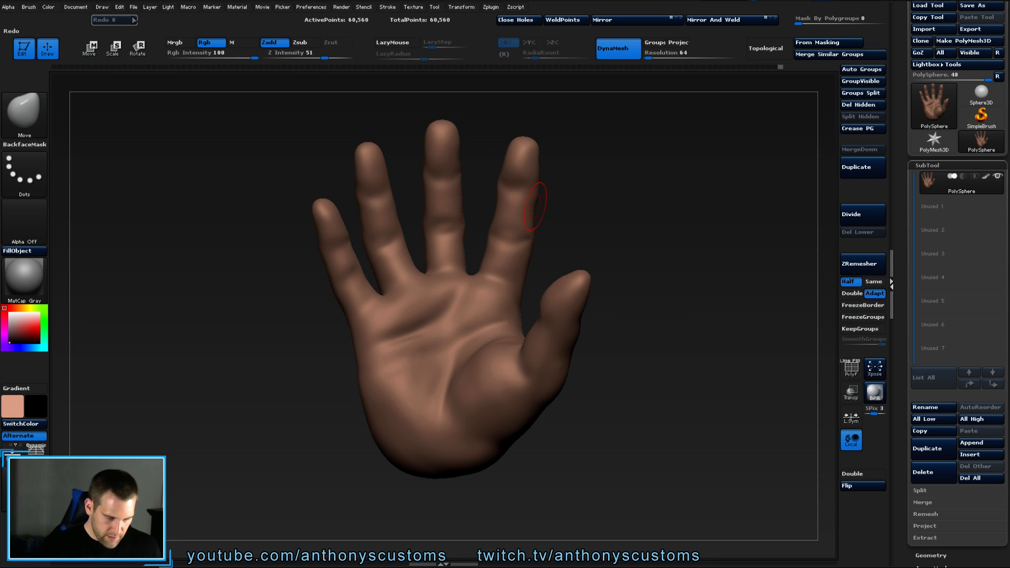
{"action": "key", "text": "ctrl"}
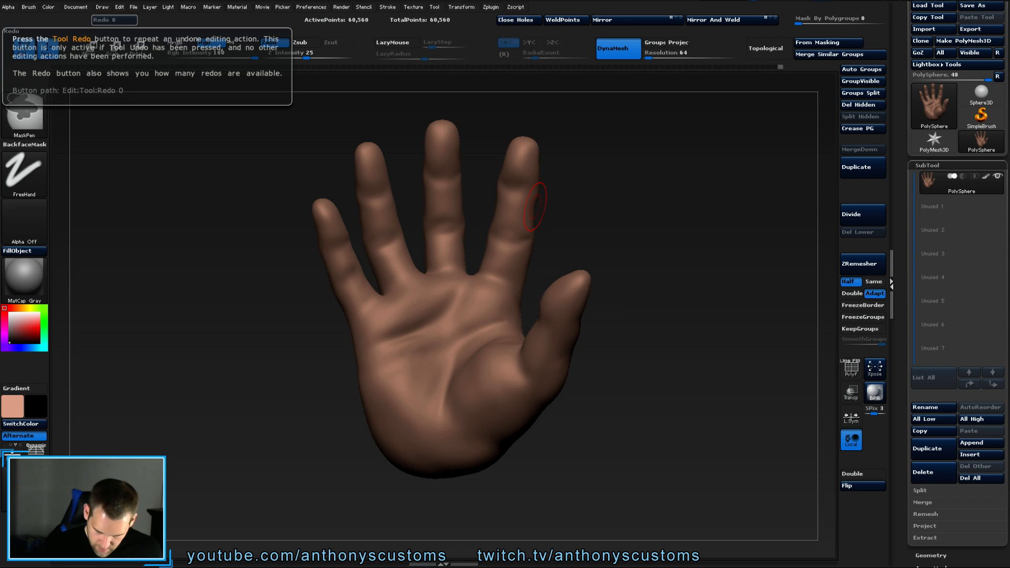
{"action": "key", "text": "ctrl+s"}
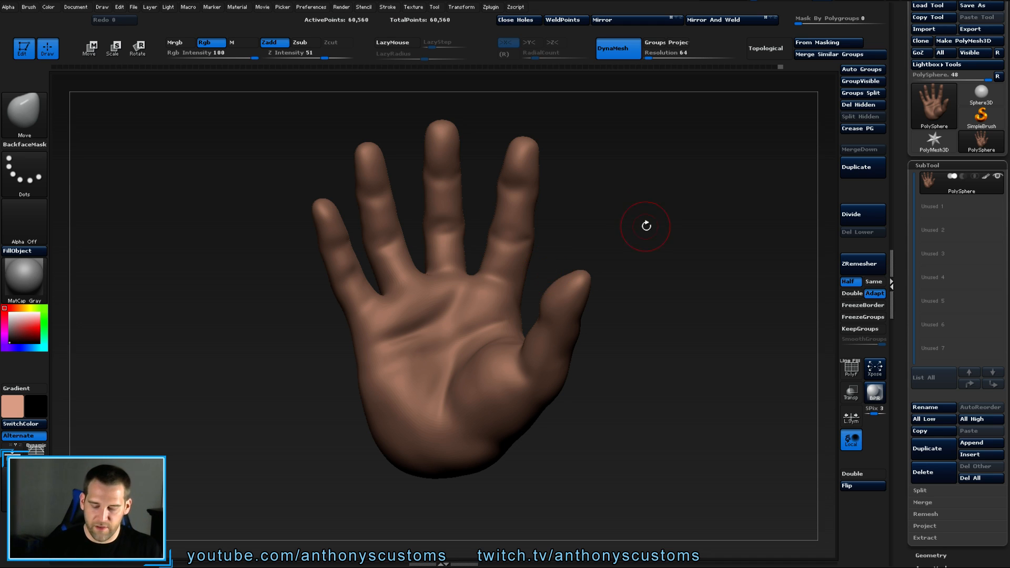
Set the DynaMesh resolution to 240 and remesh the hand, checking its wireframe.
{"action": "left_click_drag", "start_coordinate": [646, 226], "coordinate": [651, 115]}
{"action": "key", "text": "shift+f"}
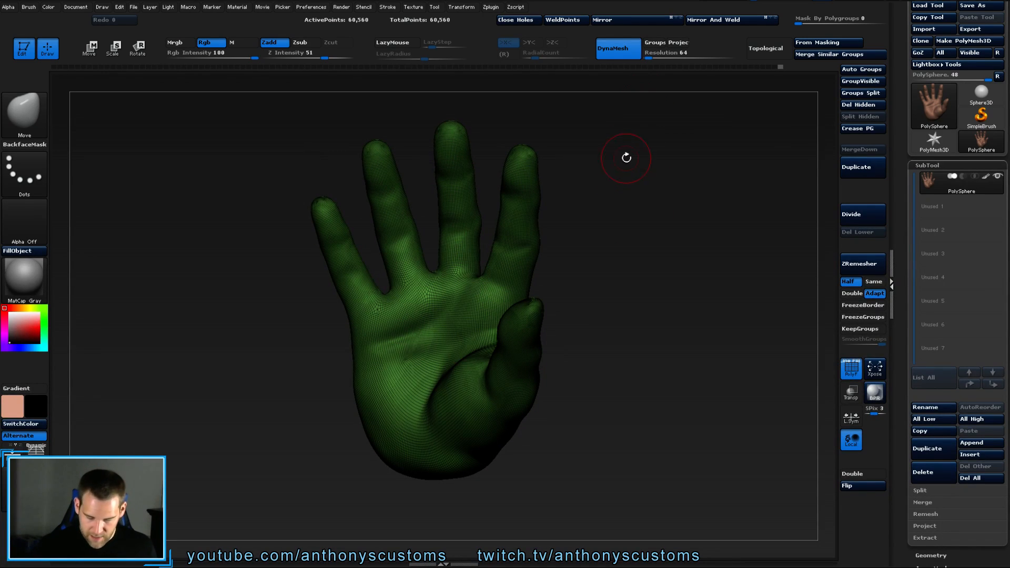
{"action": "left_click", "coordinate": [650, 56]}
{"action": "type", "text": "368"}
{"action": "key", "text": "Return"}
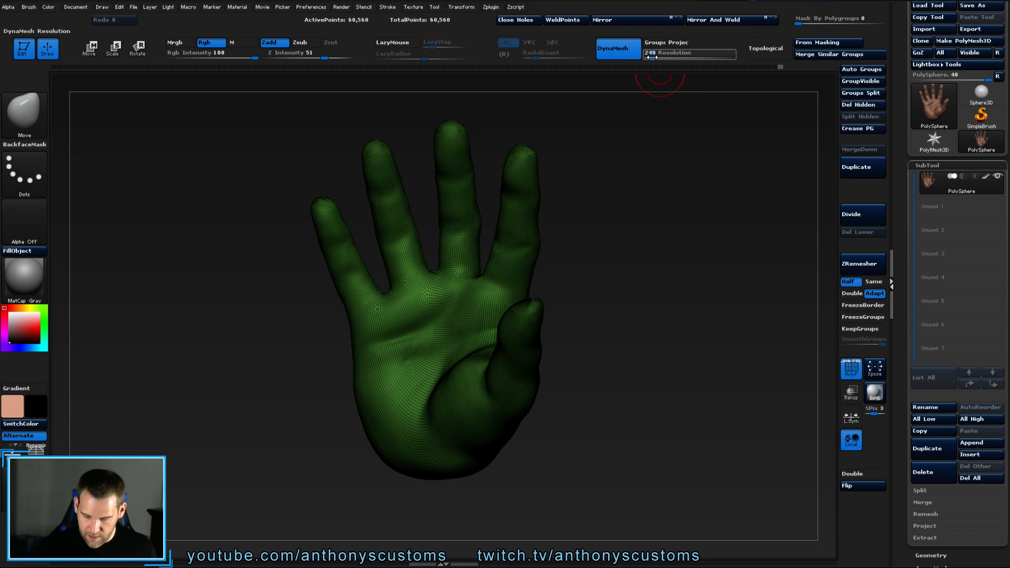
{"action": "left_click", "coordinate": [650, 57]}
{"action": "left_click_drag", "start_coordinate": [629, 191], "coordinate": [722, 207], "text": "ctrl"}
{"action": "key", "text": "shift+f"}
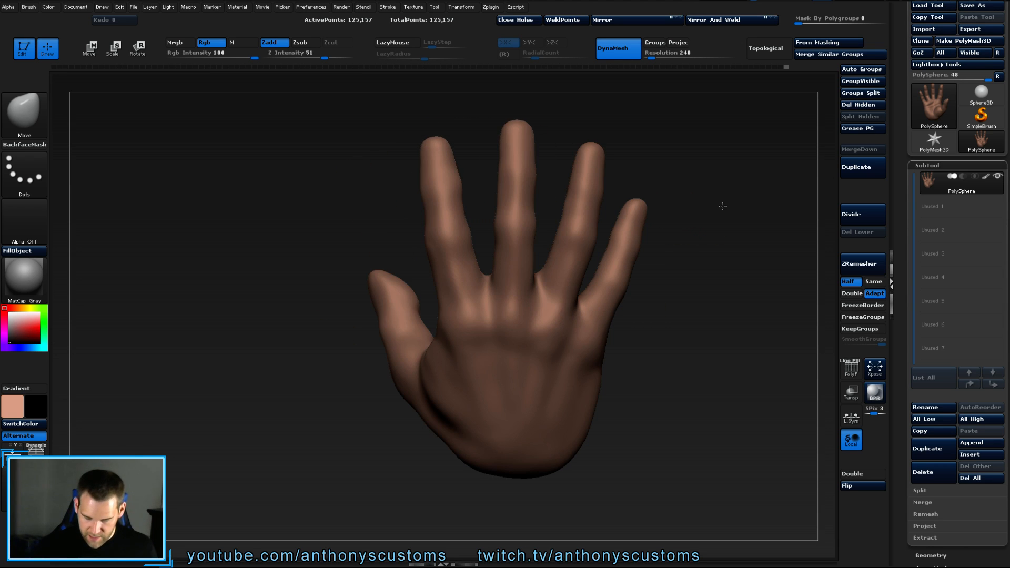
Save the project with the remeshed hand.
{"action": "left_click_drag", "start_coordinate": [729, 258], "coordinate": [666, 259]}
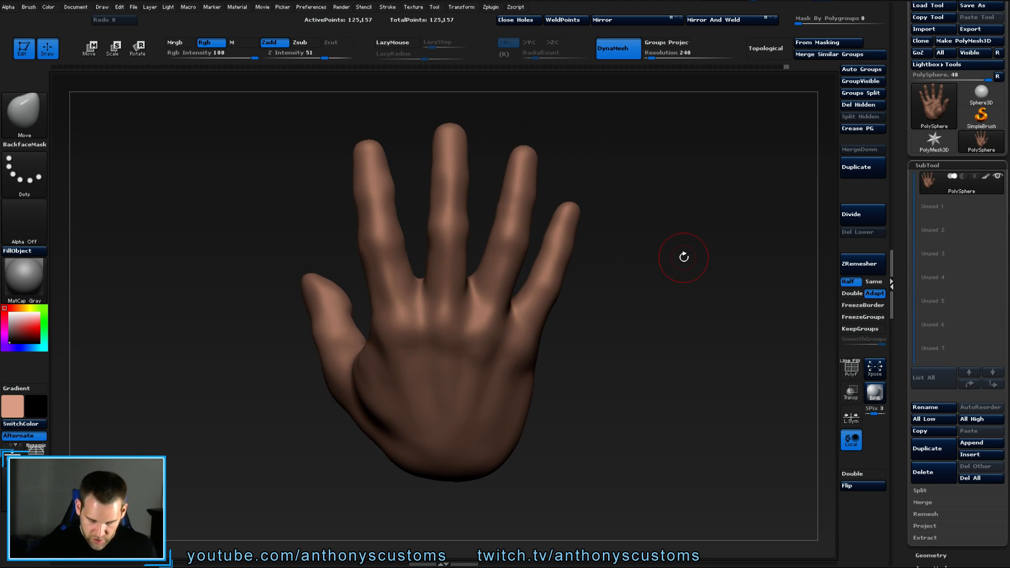
{"action": "left_click_drag", "start_coordinate": [641, 316], "coordinate": [609, 323], "text": "alt"}
{"action": "key", "text": "ctrl"}
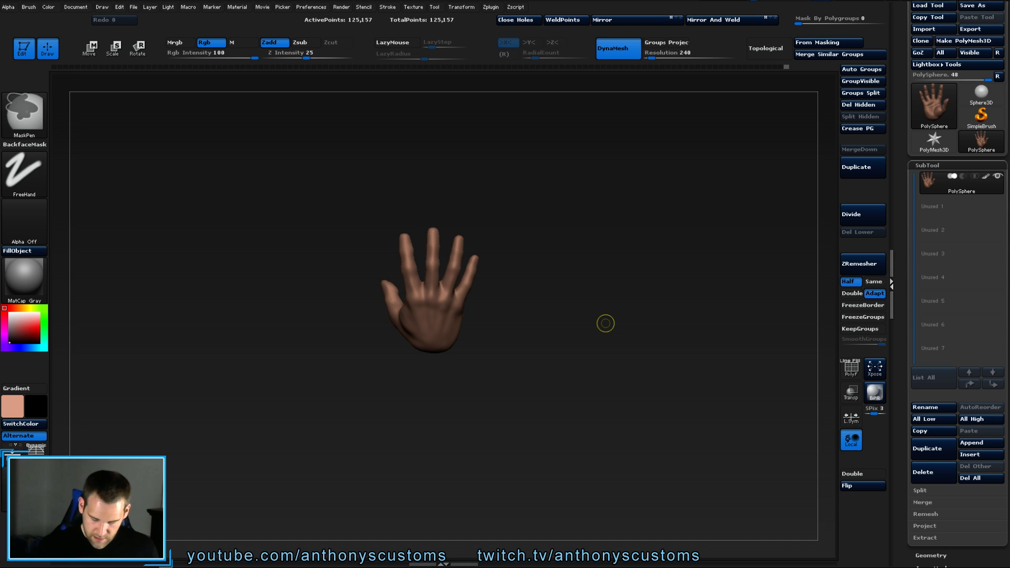
{"action": "key", "text": "ctrl+s"}
{"action": "left_click_drag", "start_coordinate": [545, 233], "coordinate": [586, 318]}
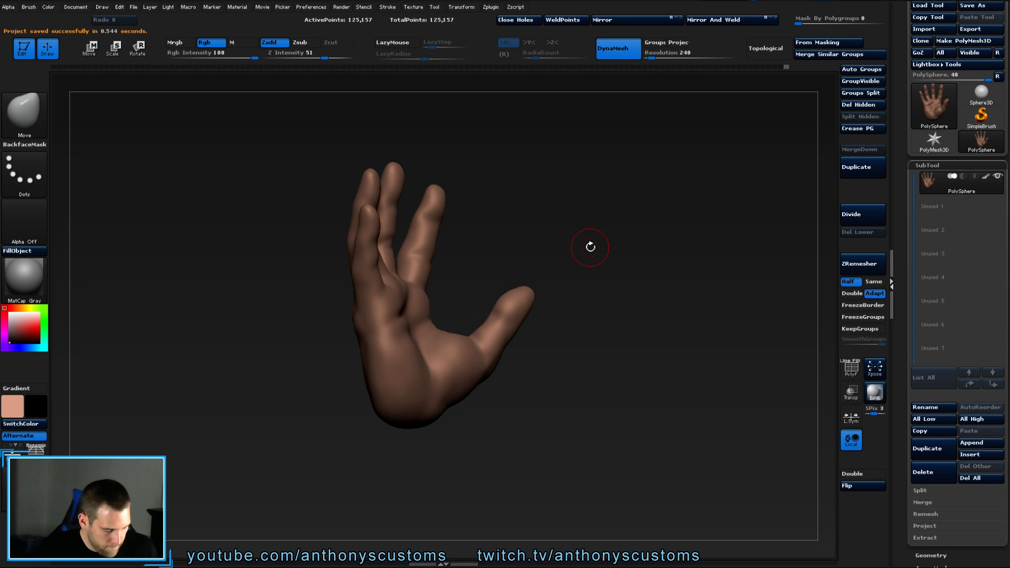
{"action": "key", "text": "r"}
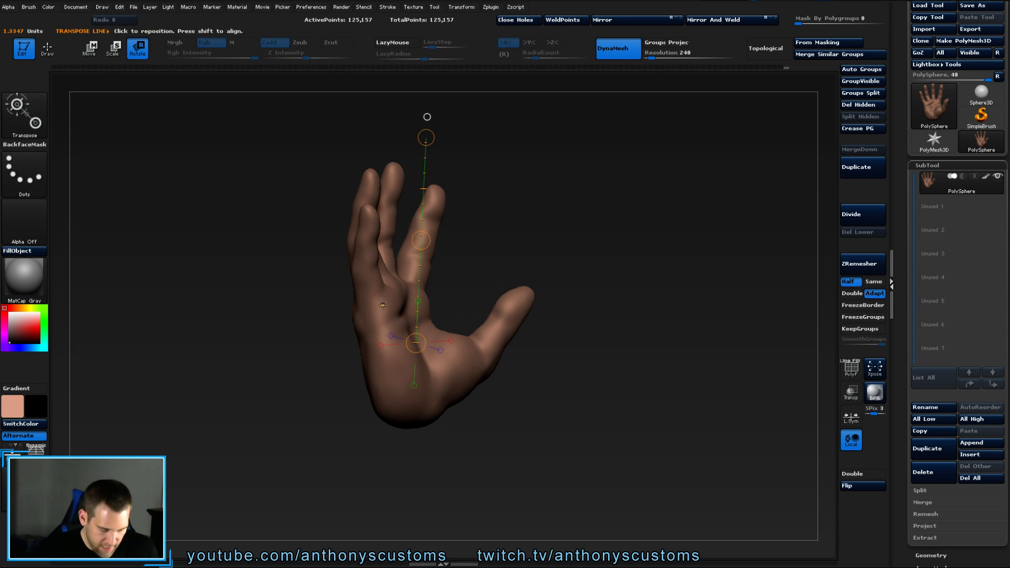
{"action": "mouse_move", "coordinate": [369, 285]}
{"action": "left_mouse_down", "text": "ctrl"}
{"action": "mouse_move", "coordinate": [368, 275]}
{"action": "mouse_move", "coordinate": [370, 283]}
{"action": "left_mouse_up", "text": "ctrl"}
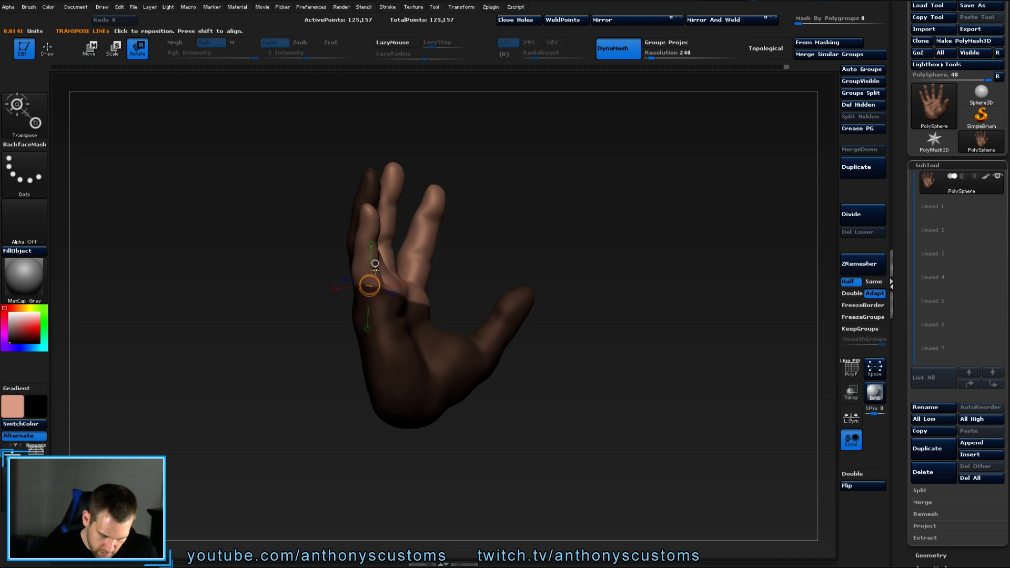
{"action": "left_click_drag", "start_coordinate": [592, 234], "coordinate": [530, 245]}
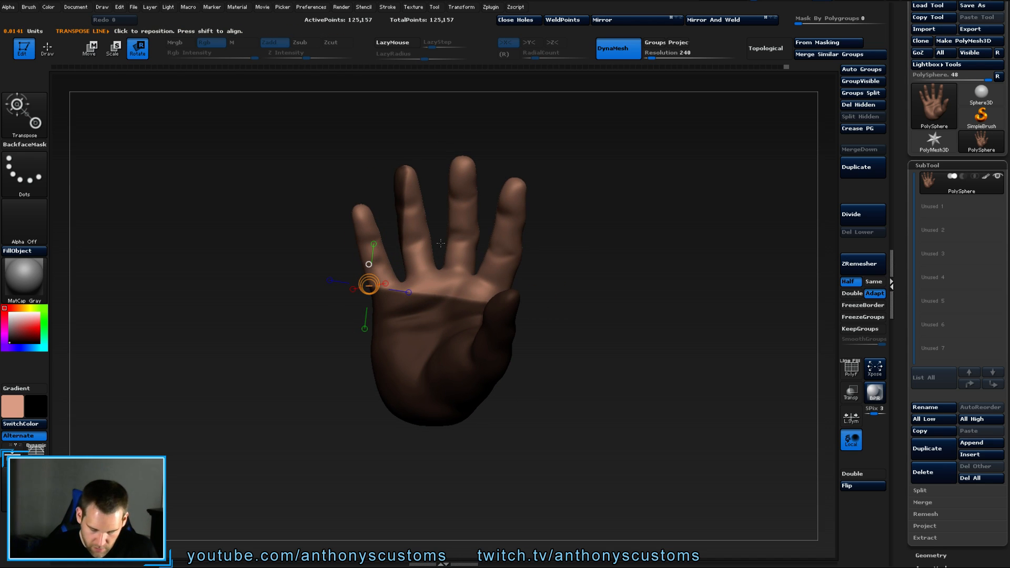
{"action": "key", "text": "q"}
{"action": "left_click_drag", "start_coordinate": [638, 223], "coordinate": [642, 225], "text": "ctrl"}
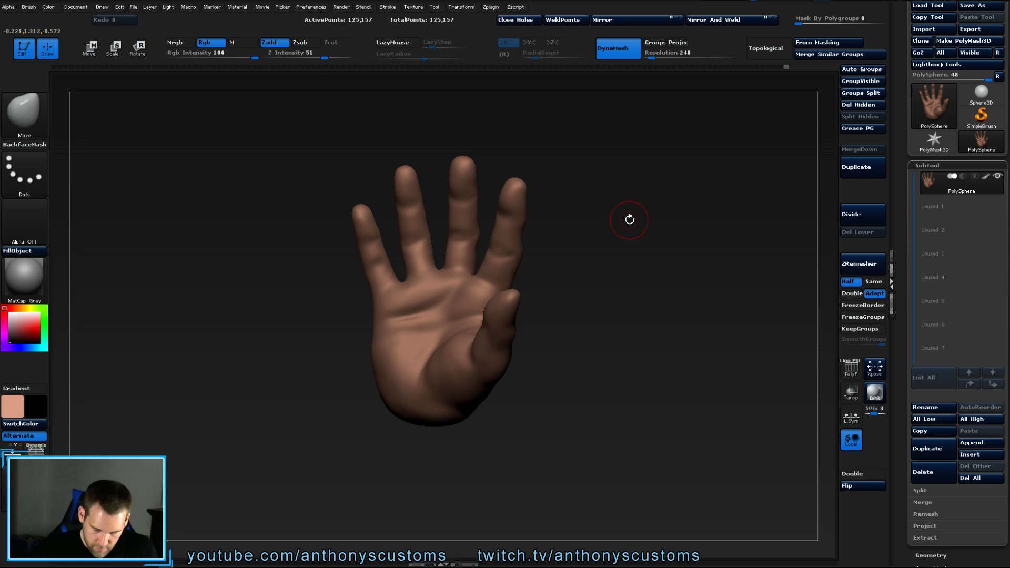
Mask the whole hand except the ring finger with a topological mask in Rotate mode, and return to Draw mode.
{"action": "key", "text": "r"}
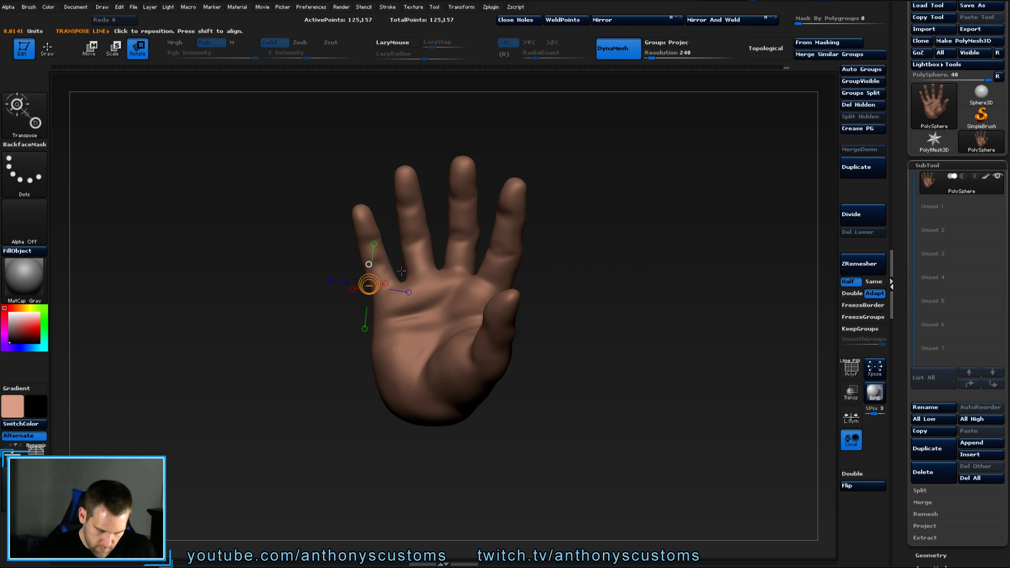
{"action": "left_click_drag", "start_coordinate": [388, 295], "coordinate": [383, 258], "text": "ctrl"}
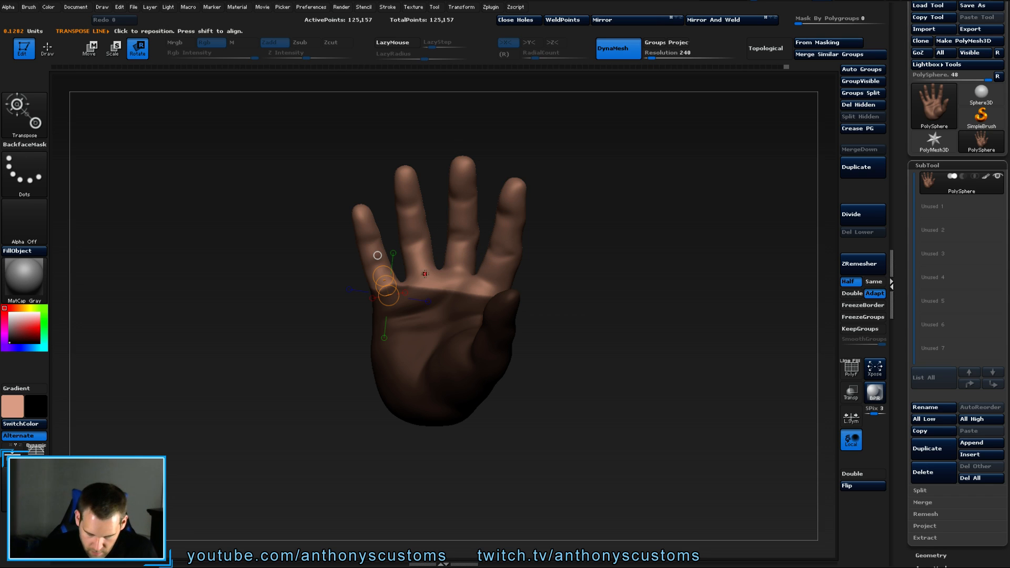
{"action": "left_click_drag", "start_coordinate": [425, 273], "coordinate": [418, 261], "text": "ctrl"}
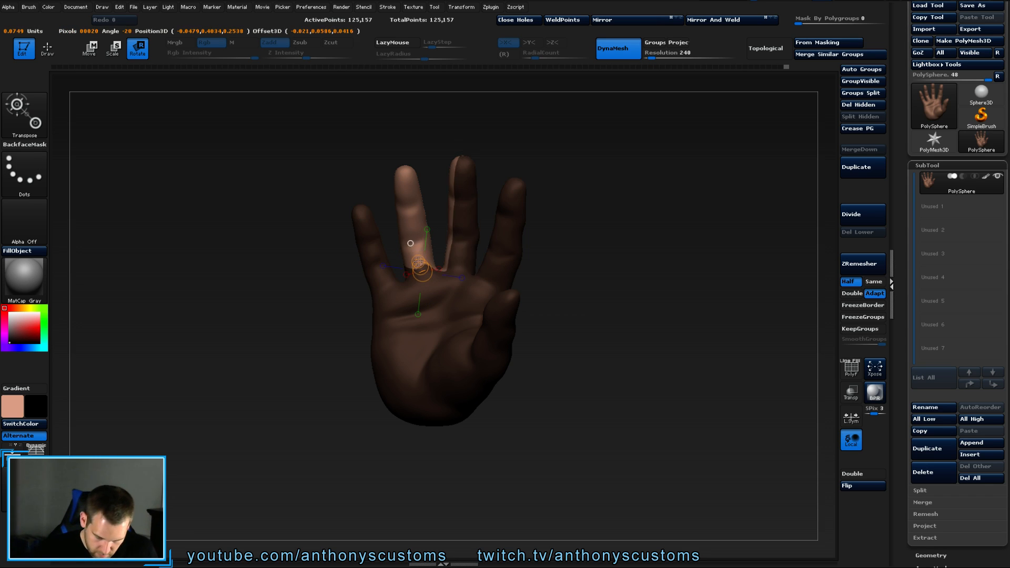
{"action": "left_click_drag", "start_coordinate": [556, 228], "coordinate": [669, 238]}
{"action": "key", "text": "q"}
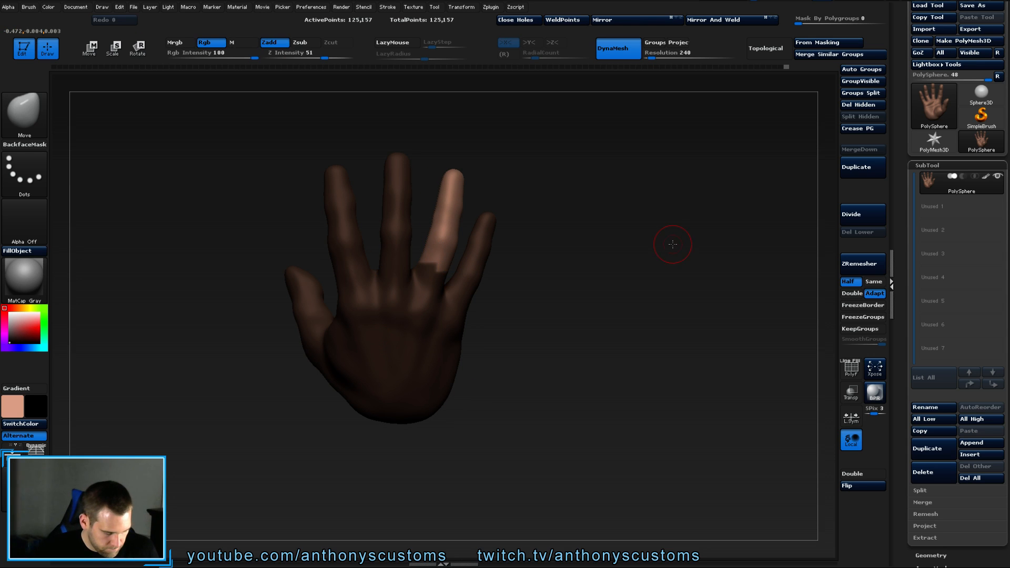
Unmask the base of the ring finger down to its root on the back of the hand and the palm side.
{"action": "left_click_drag", "start_coordinate": [592, 282], "coordinate": [568, 394]}
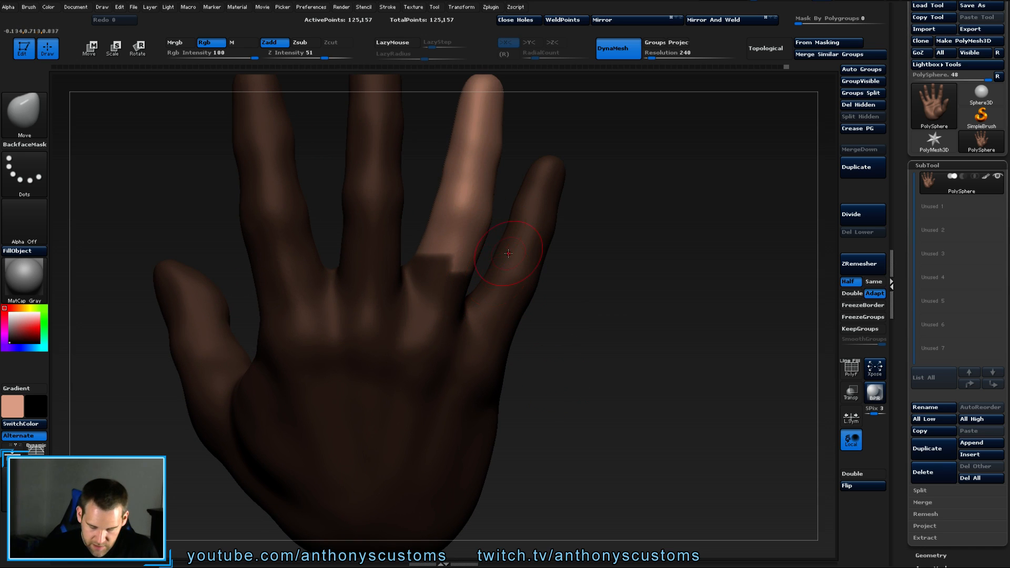
{"action": "left_click_drag", "start_coordinate": [613, 250], "coordinate": [598, 234]}
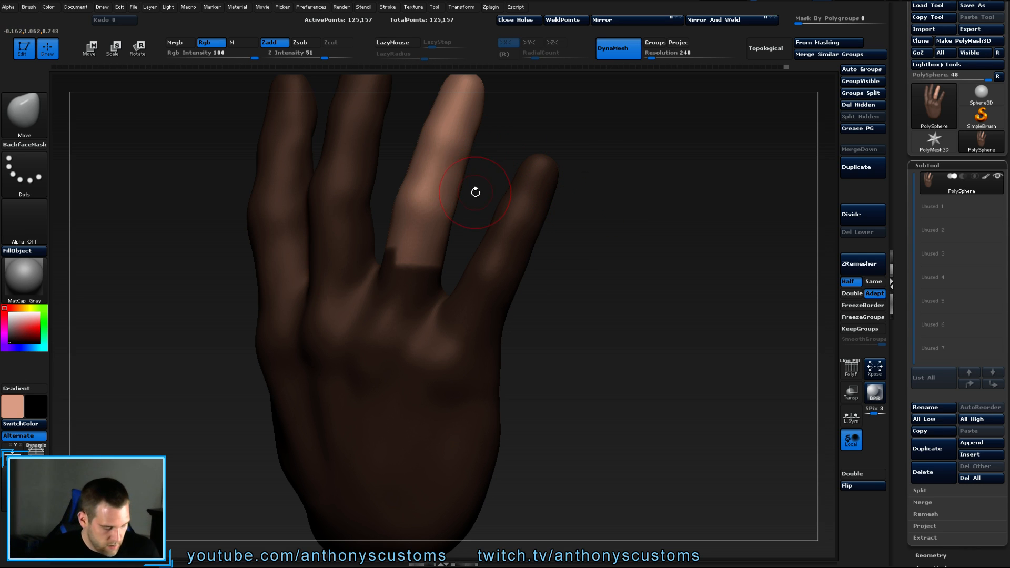
{"action": "key", "text": "ctrl"}
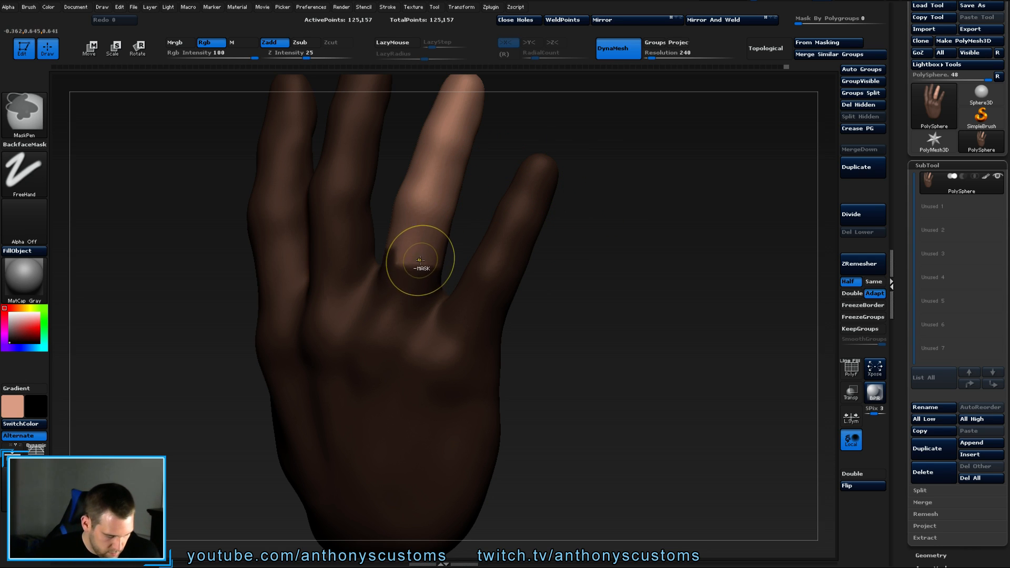
{"action": "left_click_drag", "start_coordinate": [421, 261], "coordinate": [409, 258], "text": "ctrl+alt"}
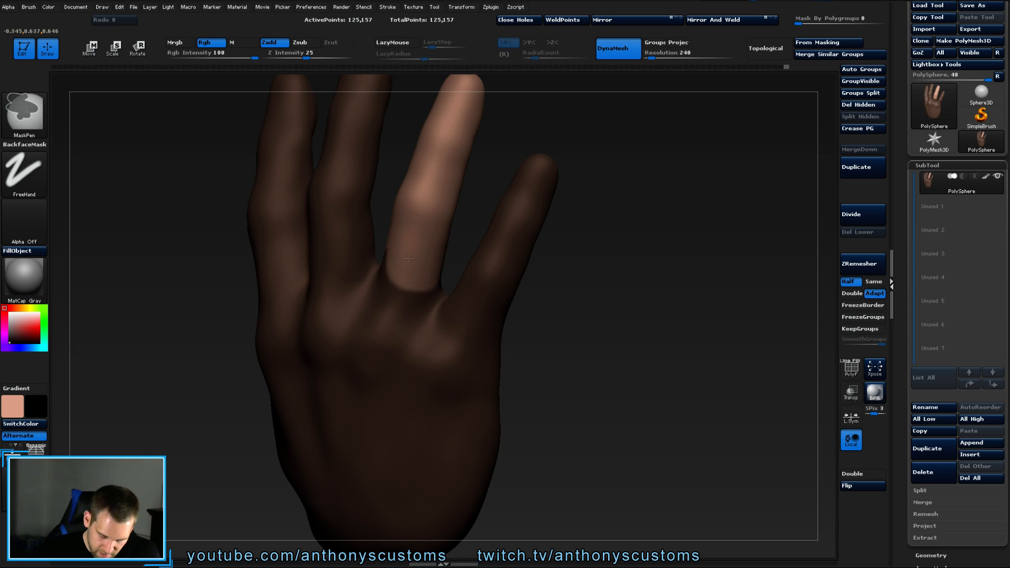
{"action": "left_click_drag", "start_coordinate": [637, 219], "coordinate": [471, 210]}
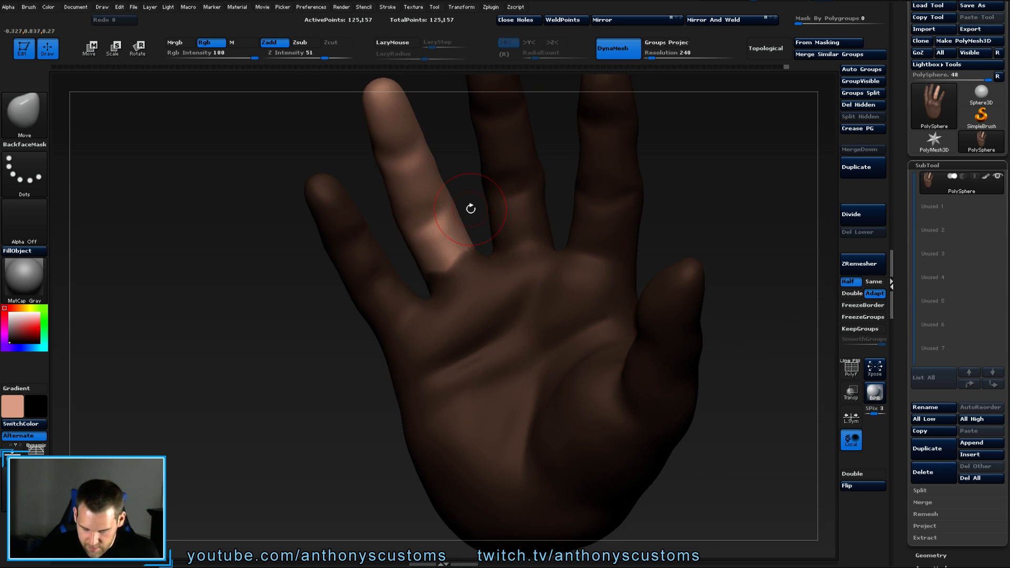
{"action": "mouse_move", "coordinate": [456, 243]}
{"action": "left_mouse_down", "text": "ctrl+alt"}
{"action": "mouse_move", "coordinate": [446, 269]}
{"action": "mouse_move", "coordinate": [461, 237]}
{"action": "mouse_move", "coordinate": [442, 247]}
{"action": "left_mouse_up", "text": "ctrl+alt"}
Unmask the sides of the ring finger's base between the neighbouring fingers.
{"action": "left_click_drag", "start_coordinate": [712, 151], "coordinate": [696, 357]}
{"action": "left_click_drag", "start_coordinate": [462, 205], "coordinate": [479, 173], "text": "ctrl+alt"}
{"action": "left_click_drag", "start_coordinate": [318, 430], "coordinate": [410, 415]}
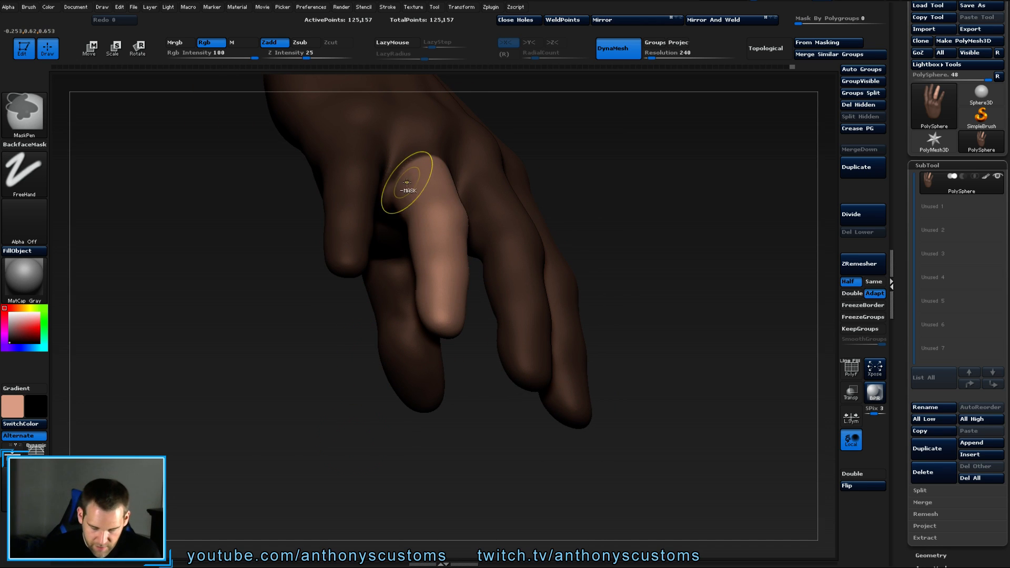
{"action": "left_click_drag", "start_coordinate": [412, 175], "coordinate": [416, 174], "text": "ctrl+alt"}
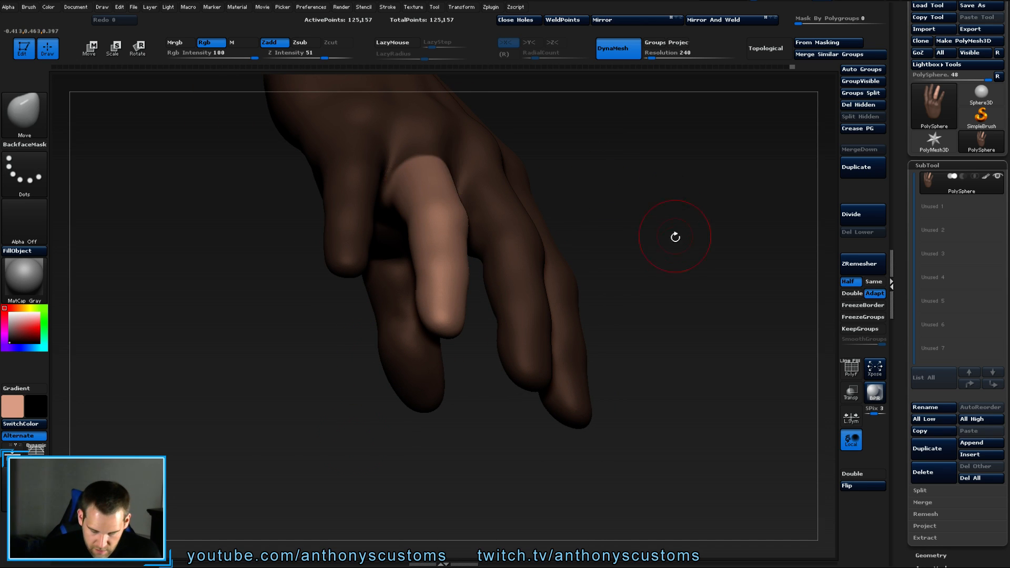
{"action": "mouse_move", "coordinate": [676, 234]}
{"action": "left_mouse_down"}
{"action": "mouse_move", "coordinate": [667, 144]}
{"action": "mouse_move", "coordinate": [682, 188]}
{"action": "left_mouse_up"}
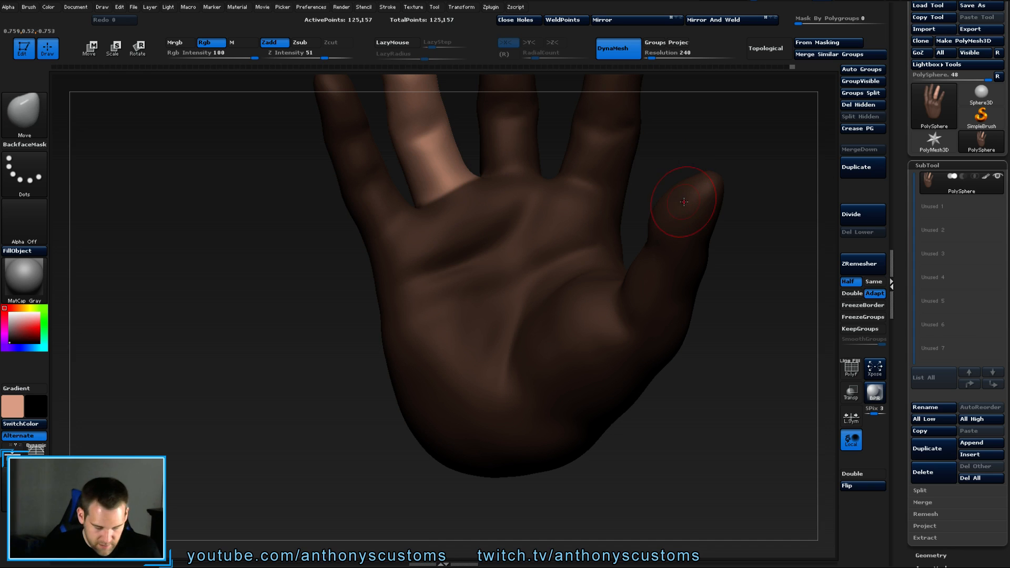
Reduce the brush size and refine the mask border around the ring finger's root on the back and palm sides.
{"action": "key", "text": "ctrl"}
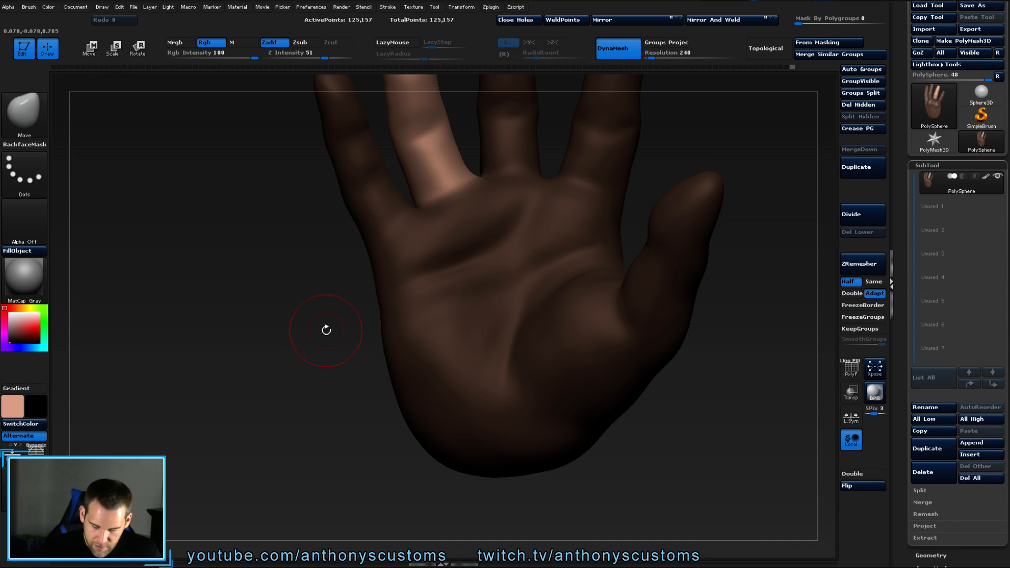
{"action": "left_click_drag", "start_coordinate": [339, 323], "coordinate": [439, 399]}
{"action": "key", "text": "space"}
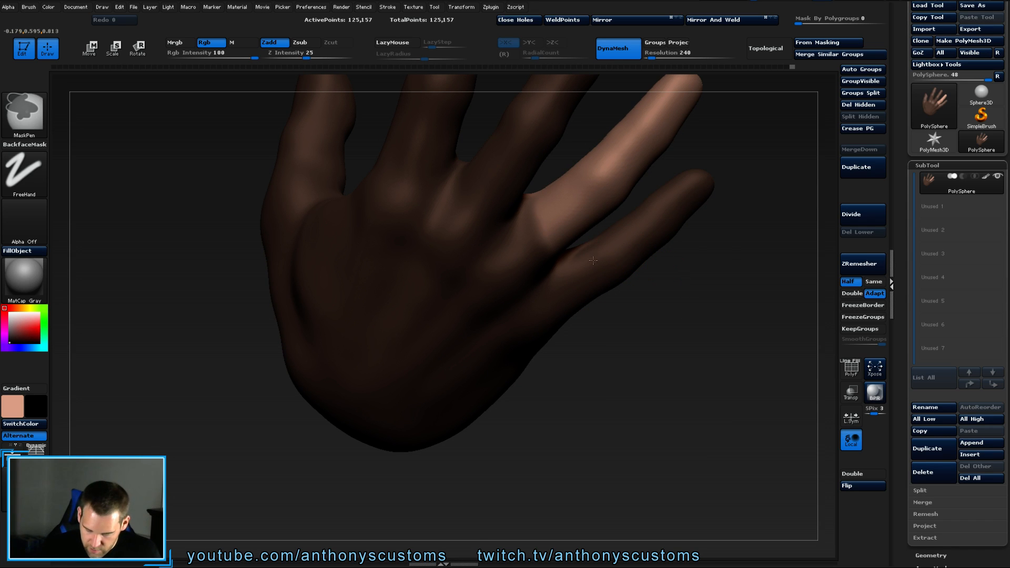
{"action": "mouse_move", "coordinate": [643, 295]}
{"action": "left_mouse_down"}
{"action": "mouse_move", "coordinate": [661, 316]}
{"action": "mouse_move", "coordinate": [651, 284]}
{"action": "left_mouse_up"}
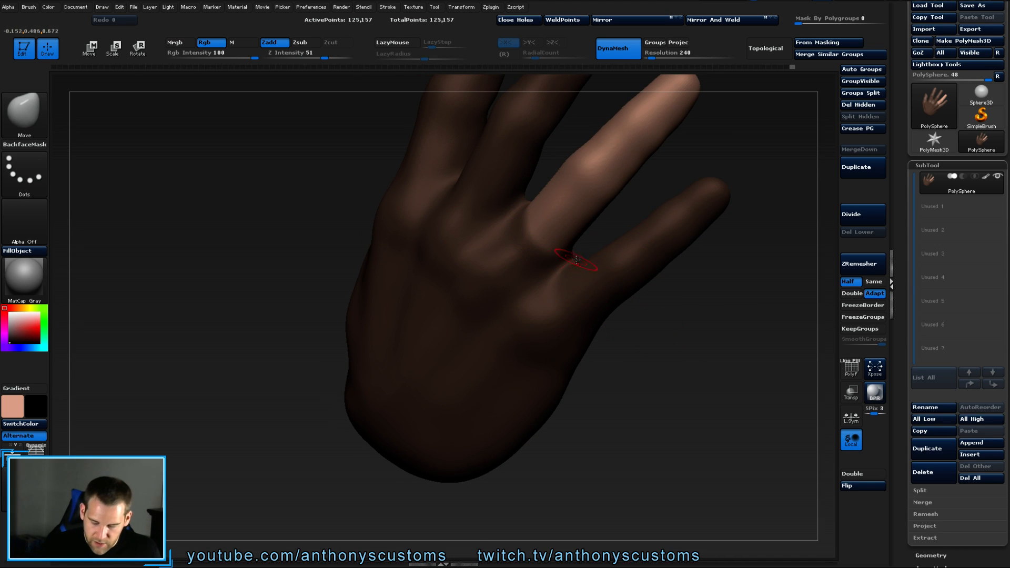
{"action": "left_click_drag", "start_coordinate": [635, 299], "coordinate": [597, 283]}
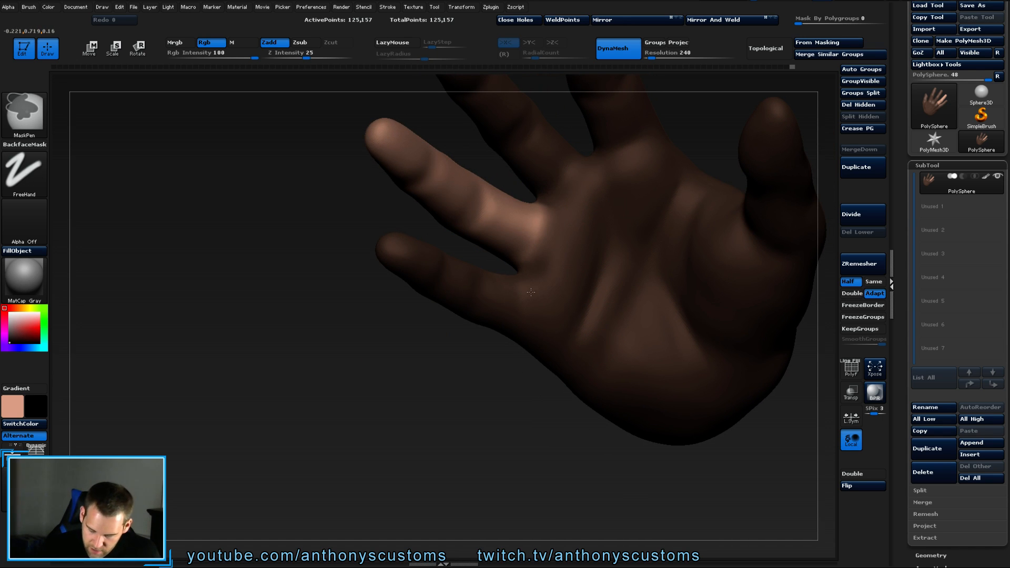
{"action": "mouse_move", "coordinate": [481, 419]}
{"action": "left_mouse_down"}
{"action": "mouse_move", "coordinate": [458, 354]}
{"action": "mouse_move", "coordinate": [491, 326]}
{"action": "mouse_move", "coordinate": [529, 264]}
{"action": "mouse_move", "coordinate": [518, 379]}
{"action": "mouse_move", "coordinate": [532, 343]}
{"action": "mouse_move", "coordinate": [576, 348]}
{"action": "mouse_move", "coordinate": [569, 337]}
{"action": "left_mouse_up"}
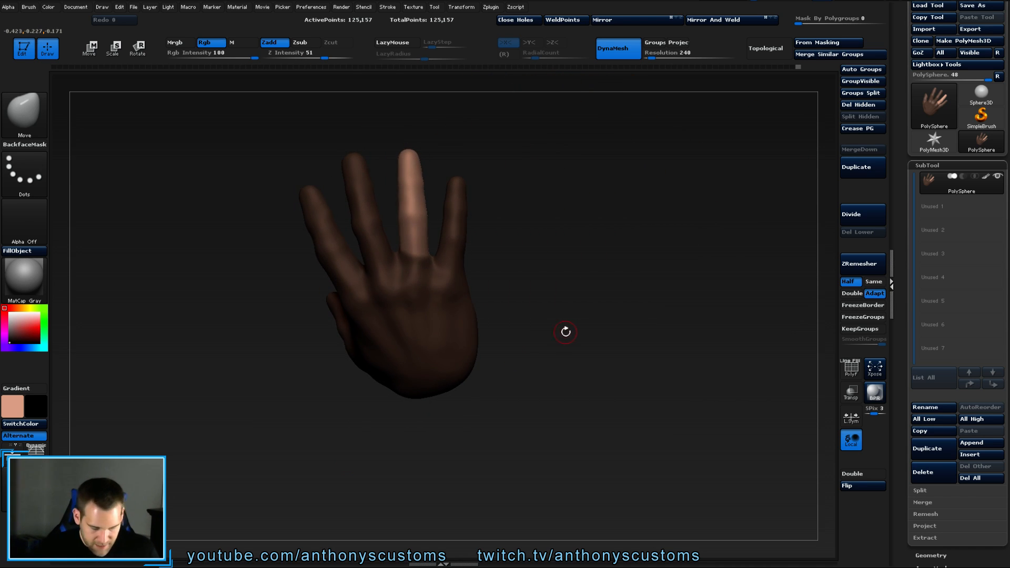
Align a Rotate transpose line along the ring finger from knuckle to tip and try bending the finger toward the palm.
{"action": "key", "text": "r"}
{"action": "mouse_move", "coordinate": [416, 254]}
{"action": "left_mouse_down"}
{"action": "mouse_move", "coordinate": [411, 111]}
{"action": "mouse_move", "coordinate": [414, 165]}
{"action": "left_mouse_up"}
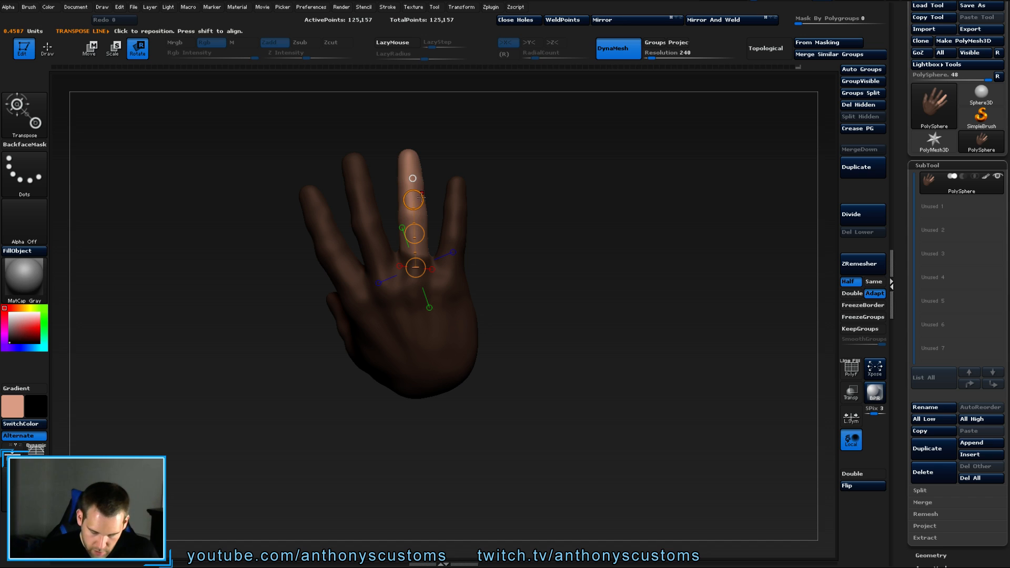
{"action": "left_click_drag", "start_coordinate": [420, 196], "coordinate": [560, 274]}
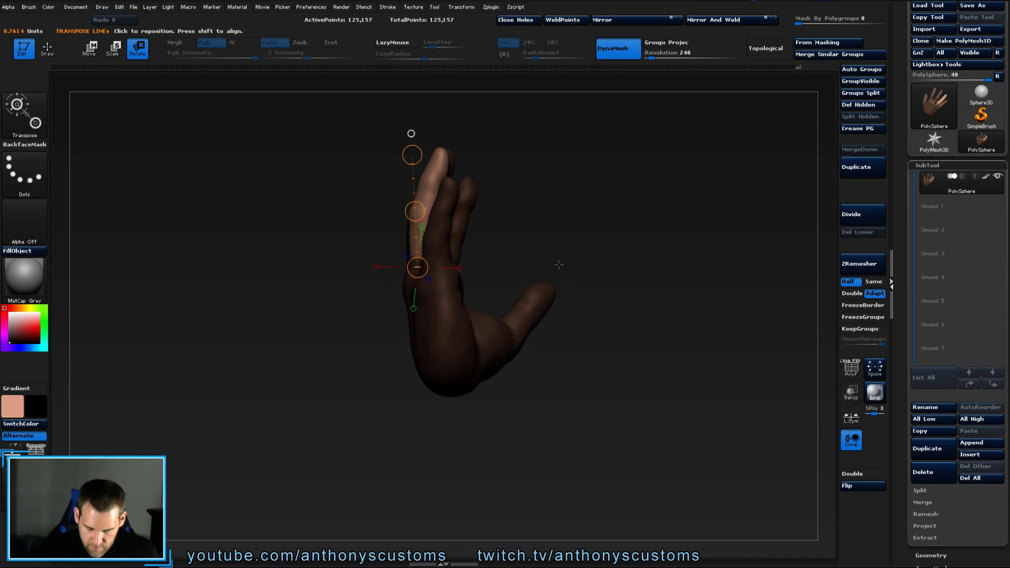
{"action": "left_click_drag", "start_coordinate": [422, 154], "coordinate": [447, 155]}
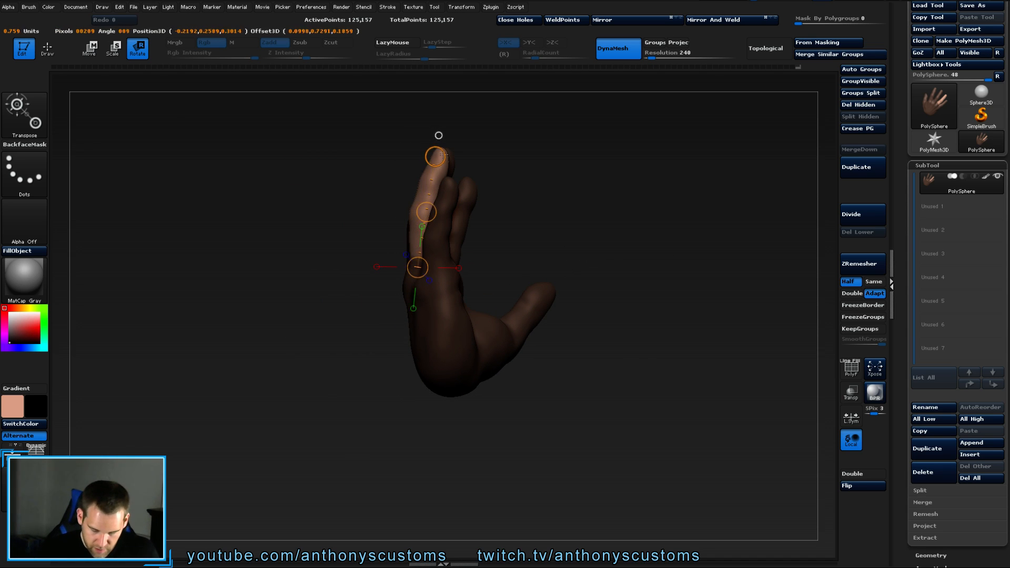
{"action": "left_click_drag", "start_coordinate": [585, 206], "coordinate": [552, 210]}
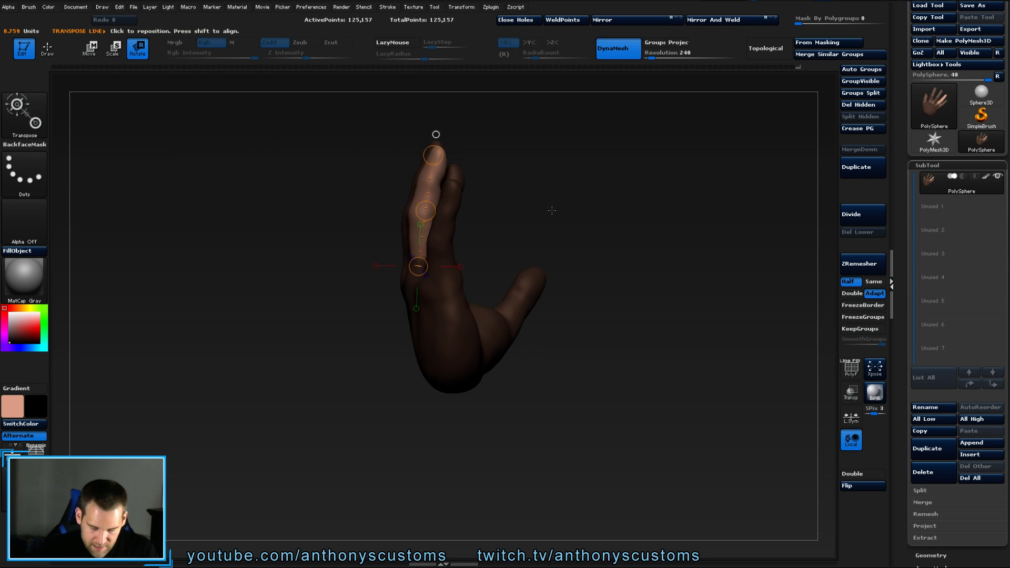
{"action": "left_click_drag", "start_coordinate": [433, 156], "coordinate": [437, 154]}
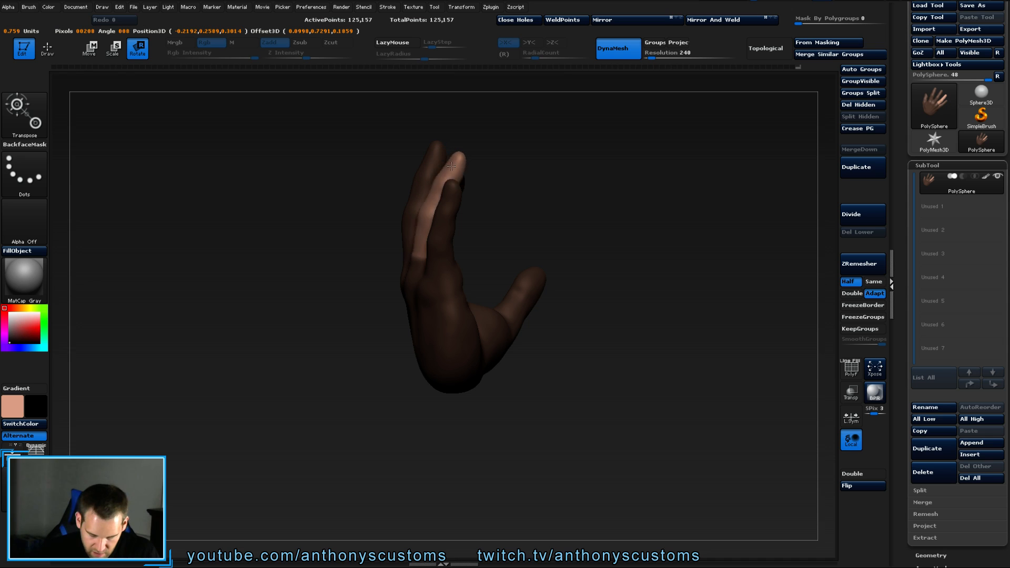
{"action": "left_click_drag", "start_coordinate": [477, 191], "coordinate": [660, 216]}
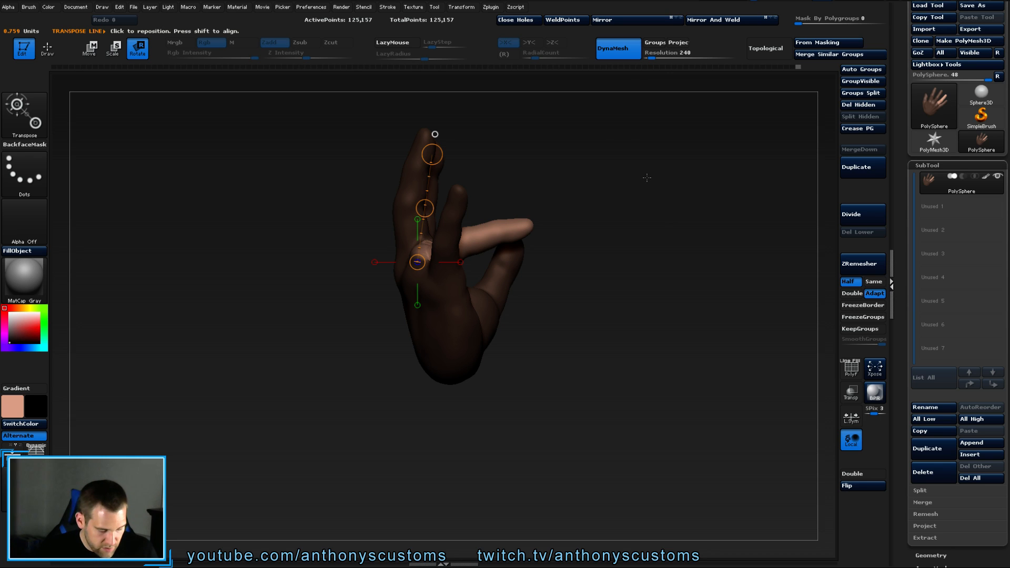
Try the transpose line in Move mode on the ring finger, then undo the last two pose changes.
{"action": "key", "text": "w"}
{"action": "left_click_drag", "start_coordinate": [425, 208], "coordinate": [419, 196]}
{"action": "left_click_drag", "start_coordinate": [558, 221], "coordinate": [582, 196]}
{"action": "key", "text": "ctrl+z"}
{"action": "key", "text": "ctrl+z"}
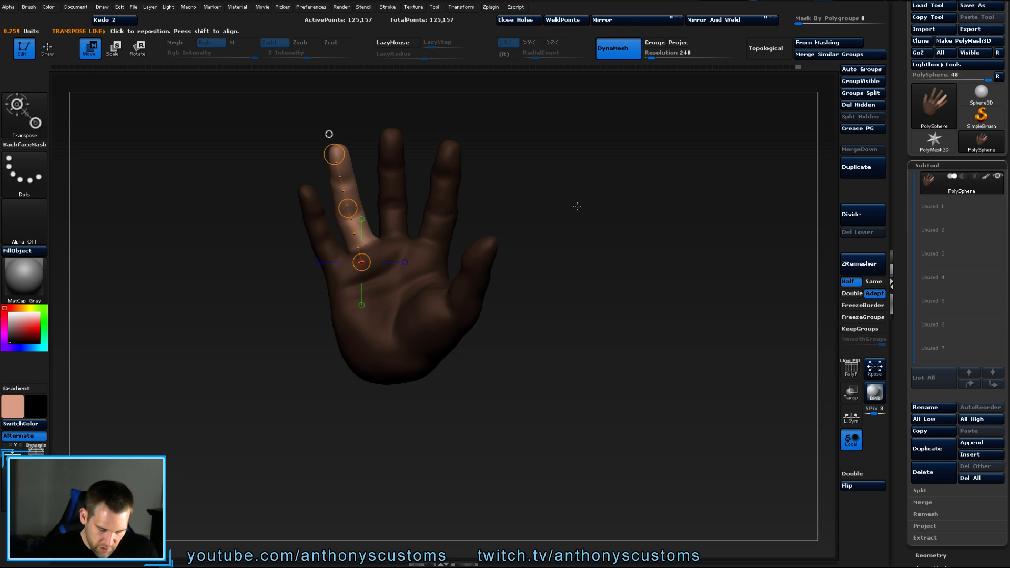
Return to Draw mode and unmask the little finger from tip to base on the palm side.
{"action": "key", "text": "q"}
{"action": "key", "text": "ctrl"}
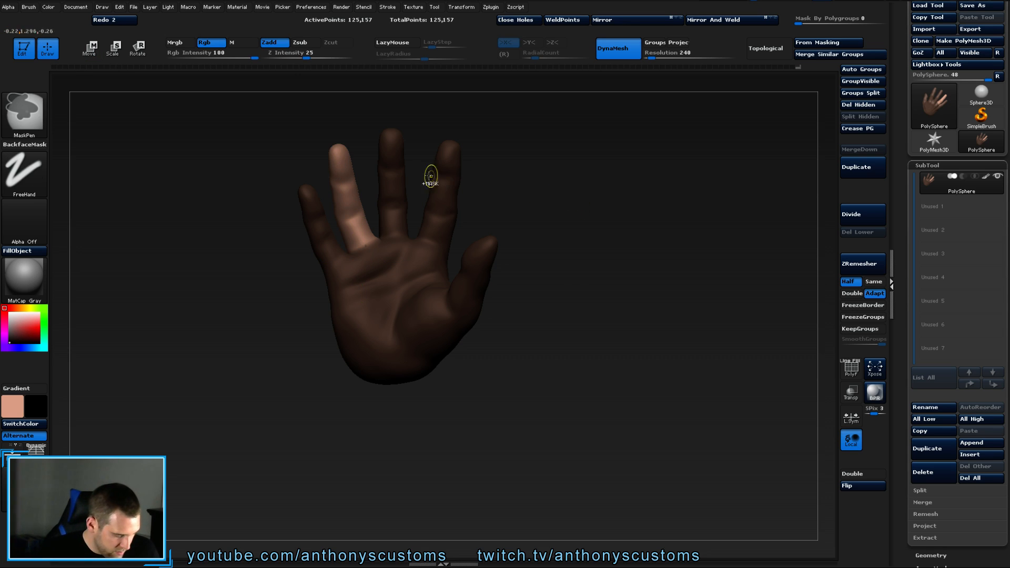
{"action": "left_click_drag", "start_coordinate": [306, 195], "coordinate": [318, 227], "text": "ctrl+alt"}
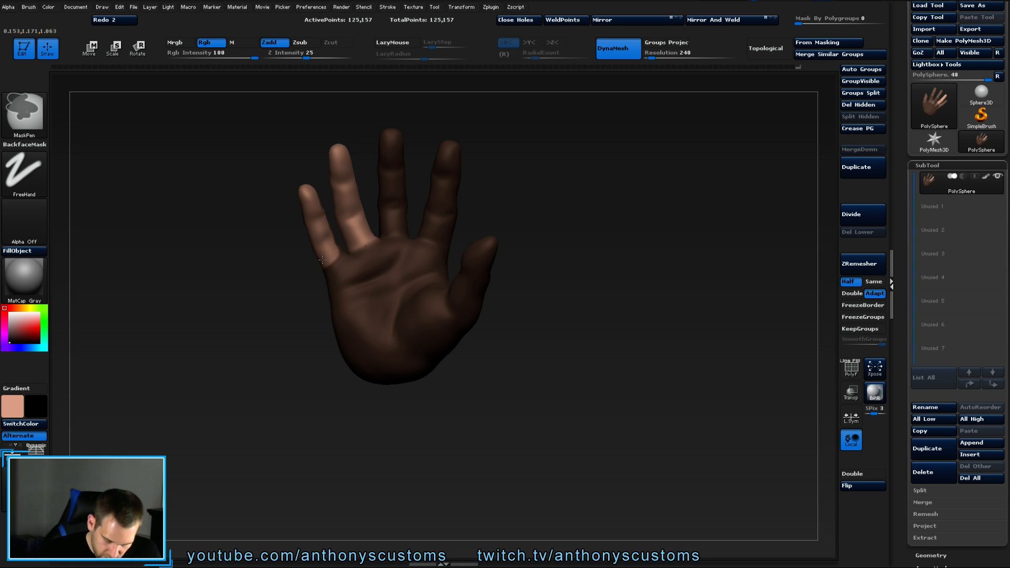
{"action": "left_click_drag", "start_coordinate": [335, 253], "coordinate": [343, 256], "text": "ctrl+alt"}
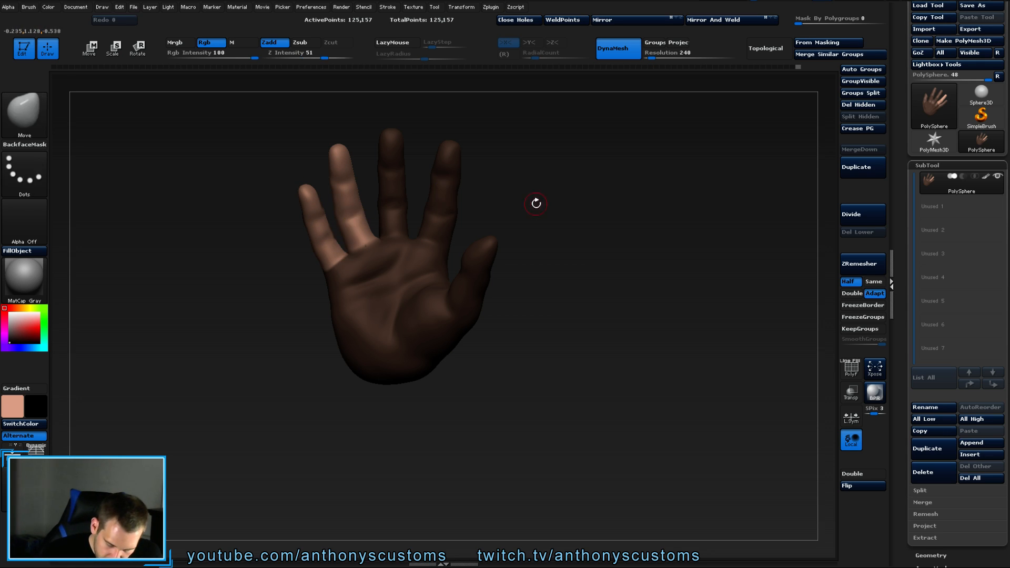
Enlarge the masking brush and unmask the back of the little finger down to its root, checking the result from the palm side.
{"action": "left_click_drag", "start_coordinate": [534, 203], "coordinate": [639, 211]}
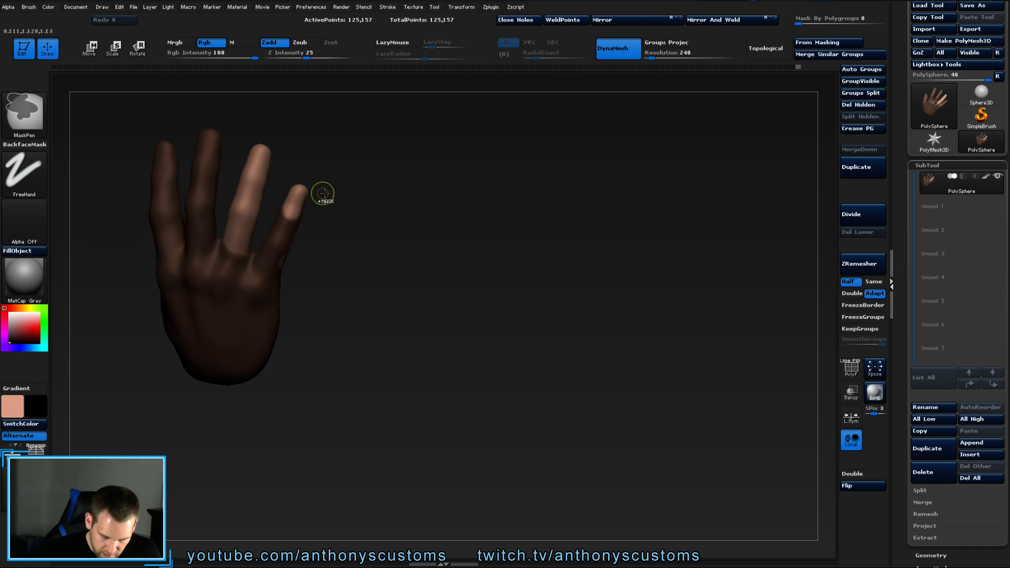
{"action": "mouse_move", "coordinate": [399, 252]}
{"action": "left_mouse_down", "text": "alt"}
{"action": "mouse_move", "coordinate": [450, 293]}
{"action": "mouse_move", "coordinate": [414, 333]}
{"action": "mouse_move", "coordinate": [590, 247]}
{"action": "left_mouse_up", "text": "alt"}
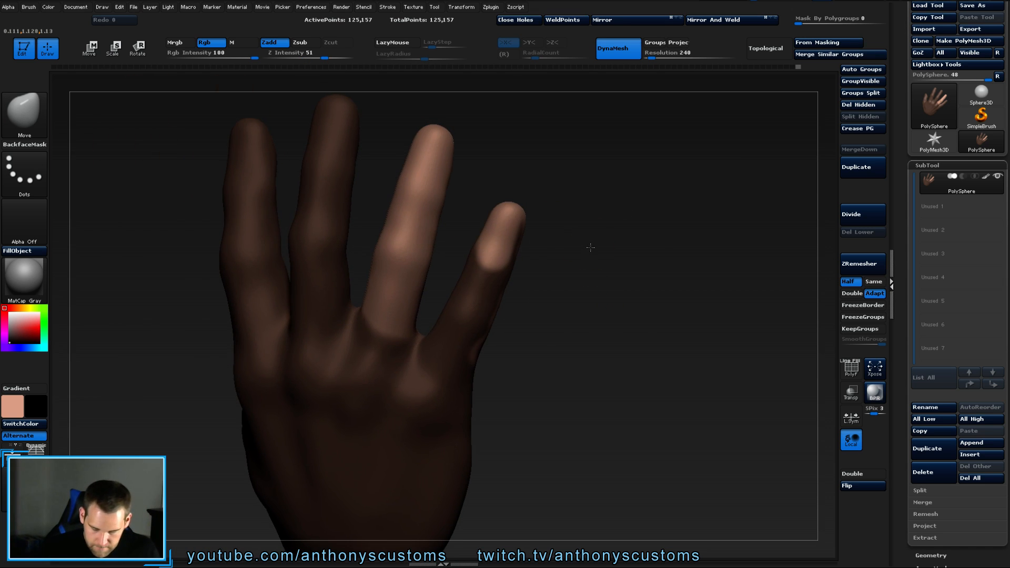
{"action": "key", "text": "space"}
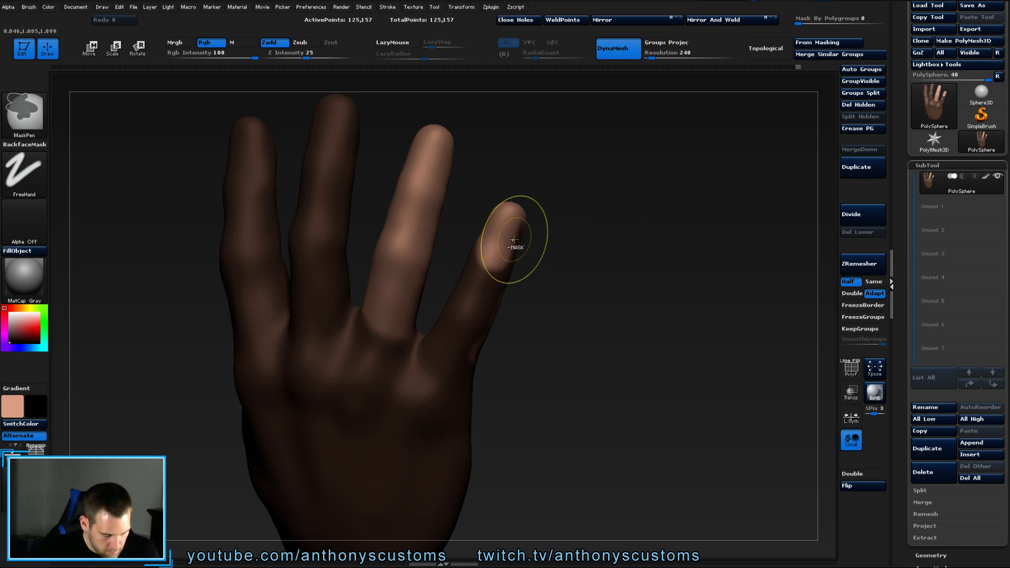
{"action": "mouse_move", "coordinate": [514, 237]}
{"action": "left_mouse_down", "text": "ctrl+alt"}
{"action": "mouse_move", "coordinate": [487, 267]}
{"action": "mouse_move", "coordinate": [457, 341]}
{"action": "left_mouse_up", "text": "ctrl+alt"}
{"action": "mouse_move", "coordinate": [663, 247]}
{"action": "left_mouse_down"}
{"action": "mouse_move", "coordinate": [591, 257]}
{"action": "mouse_move", "coordinate": [544, 237]}
{"action": "mouse_move", "coordinate": [520, 289]}
{"action": "mouse_move", "coordinate": [533, 385]}
{"action": "mouse_move", "coordinate": [549, 369]}
{"action": "left_mouse_up"}
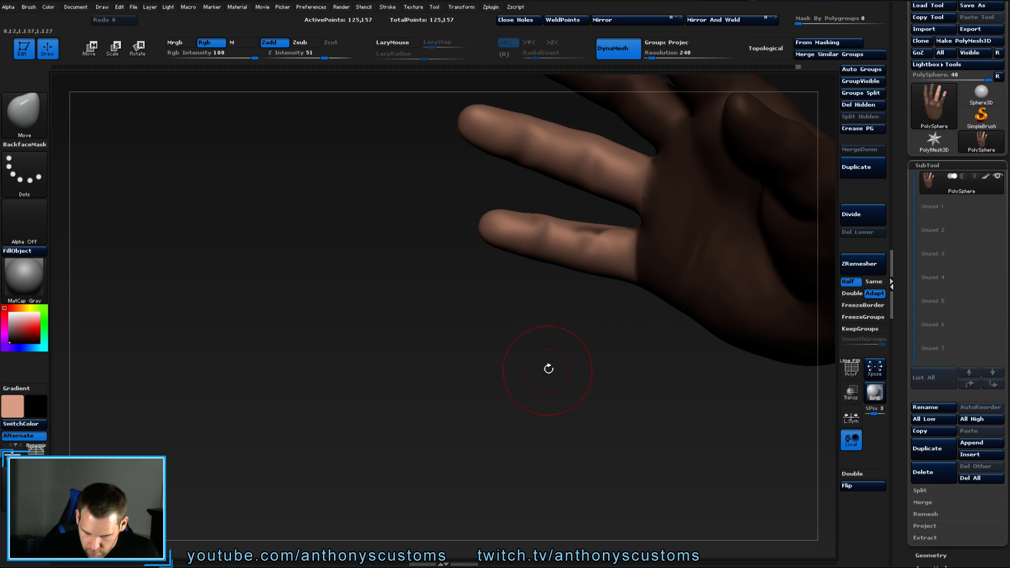
{"action": "left_click_drag", "start_coordinate": [595, 336], "coordinate": [360, 444]}
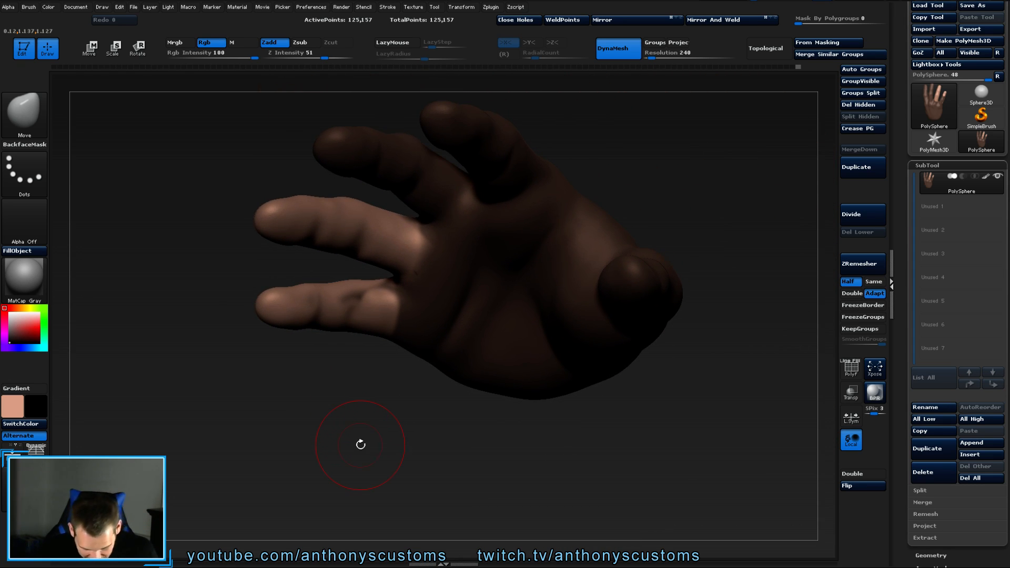
{"action": "left_click_drag", "start_coordinate": [344, 361], "coordinate": [347, 373]}
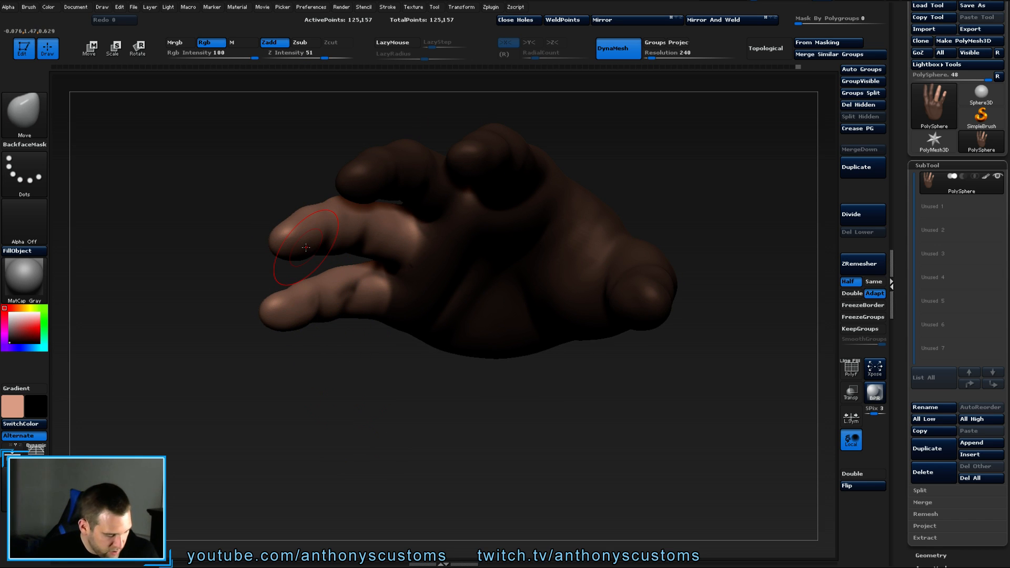
Refine the mask around the bases of the ring and little fingers on both the palm and back of the hand.
{"action": "key", "text": "ctrl"}
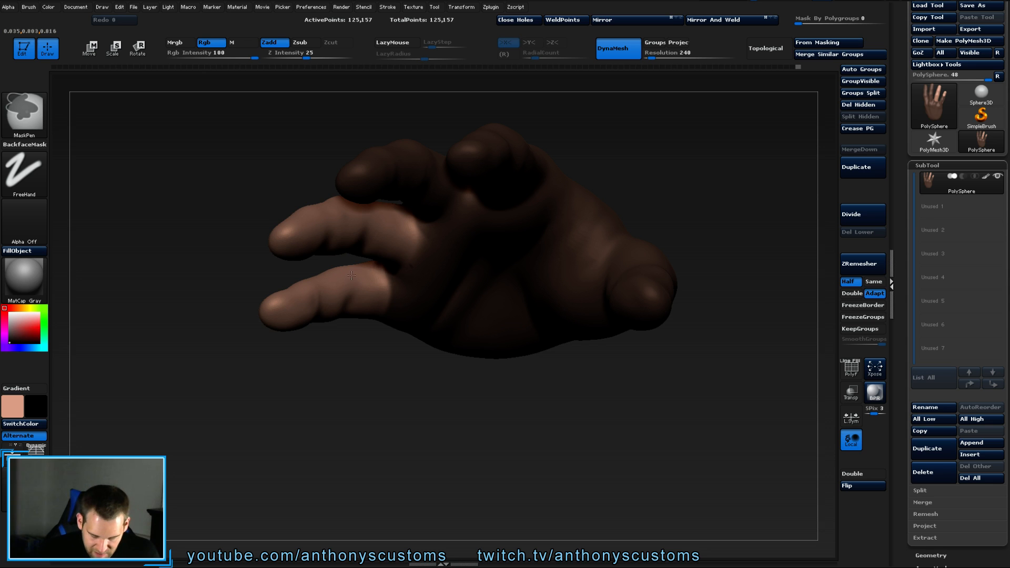
{"action": "mouse_move", "coordinate": [345, 361]}
{"action": "left_mouse_down"}
{"action": "mouse_move", "coordinate": [395, 370]}
{"action": "mouse_move", "coordinate": [660, 208]}
{"action": "mouse_move", "coordinate": [642, 216]}
{"action": "mouse_move", "coordinate": [623, 206]}
{"action": "left_mouse_up"}
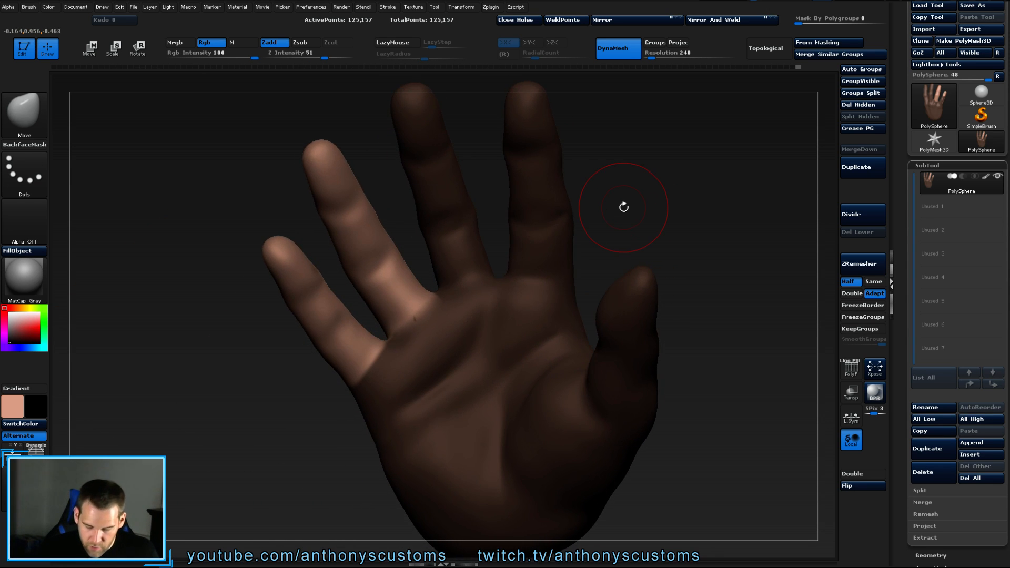
{"action": "key", "text": "ctrl"}
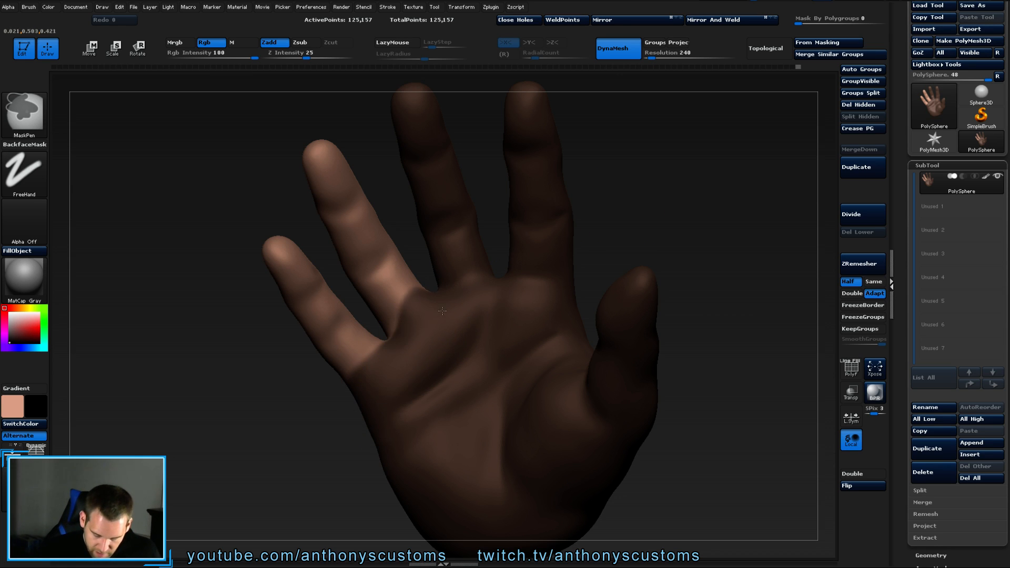
{"action": "left_click_drag", "start_coordinate": [625, 198], "coordinate": [731, 192]}
{"action": "key", "text": "ctrl"}
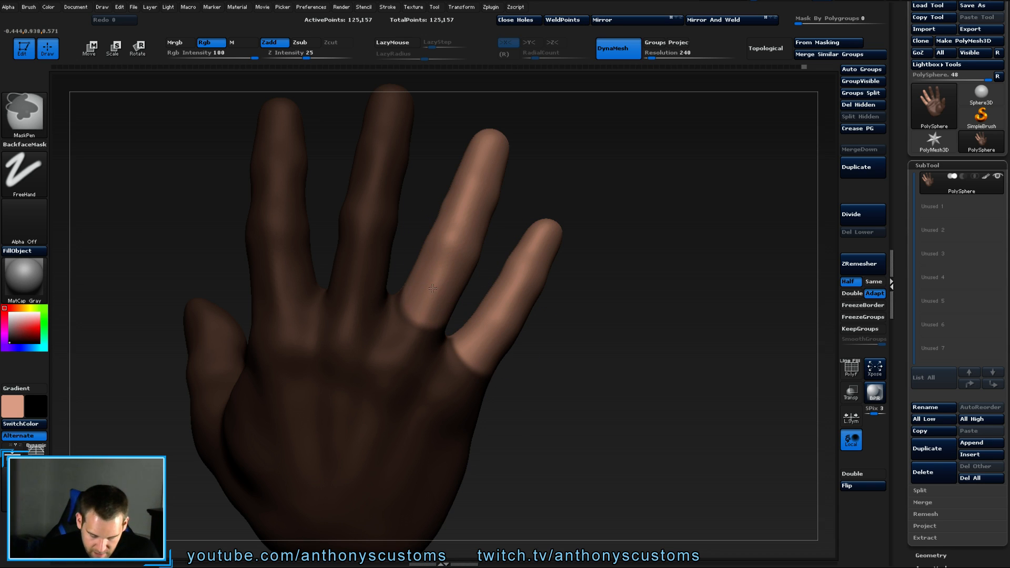
{"action": "mouse_move", "coordinate": [575, 245]}
{"action": "left_mouse_down"}
{"action": "mouse_move", "coordinate": [624, 241]}
{"action": "mouse_move", "coordinate": [560, 242]}
{"action": "left_mouse_up"}
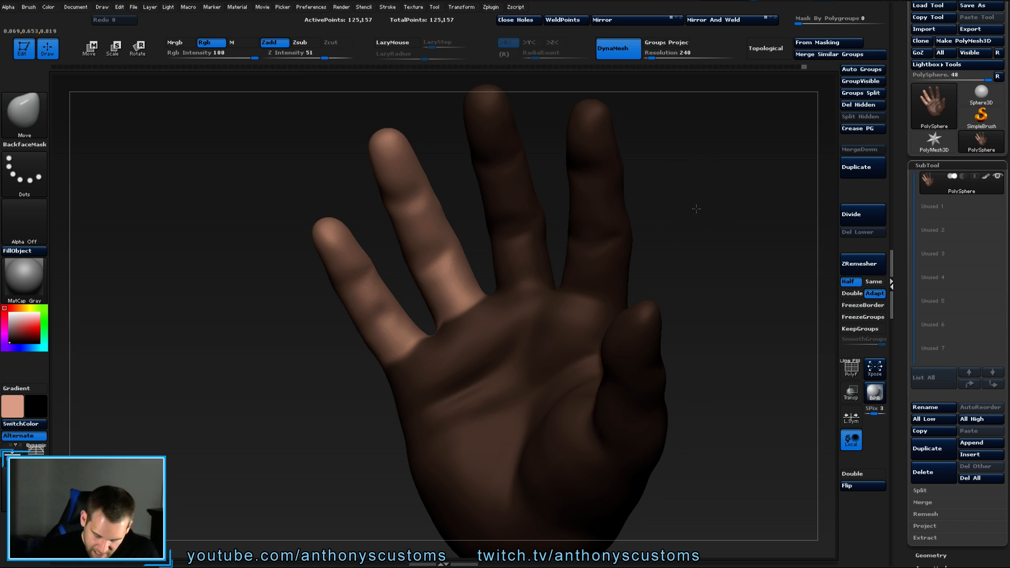
{"action": "mouse_move", "coordinate": [694, 210]}
{"action": "left_mouse_down"}
{"action": "mouse_move", "coordinate": [726, 184]}
{"action": "mouse_move", "coordinate": [717, 226]}
{"action": "mouse_move", "coordinate": [683, 210]}
{"action": "mouse_move", "coordinate": [645, 253]}
{"action": "mouse_move", "coordinate": [618, 227]}
{"action": "mouse_move", "coordinate": [633, 207]}
{"action": "mouse_move", "coordinate": [606, 234]}
{"action": "mouse_move", "coordinate": [649, 251]}
{"action": "mouse_move", "coordinate": [660, 211]}
{"action": "left_mouse_up"}
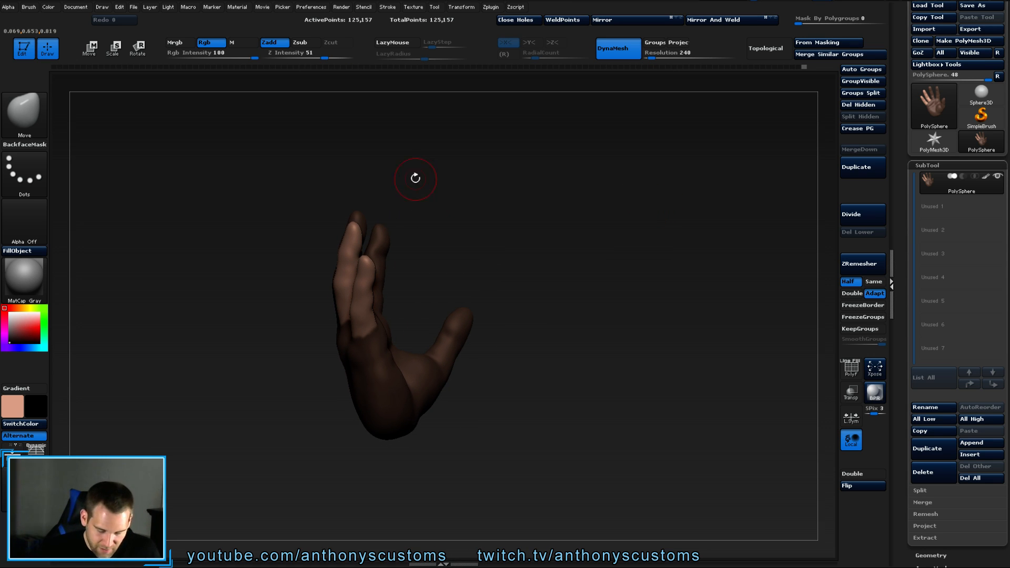
Try to bend the ring and little fingers together toward the palm with Transpose Rotate and reposition them with Transpose Move.
{"action": "key", "text": "r"}
{"action": "left_click_drag", "start_coordinate": [351, 288], "coordinate": [359, 286]}
{"action": "left_click_drag", "start_coordinate": [356, 228], "coordinate": [359, 230]}
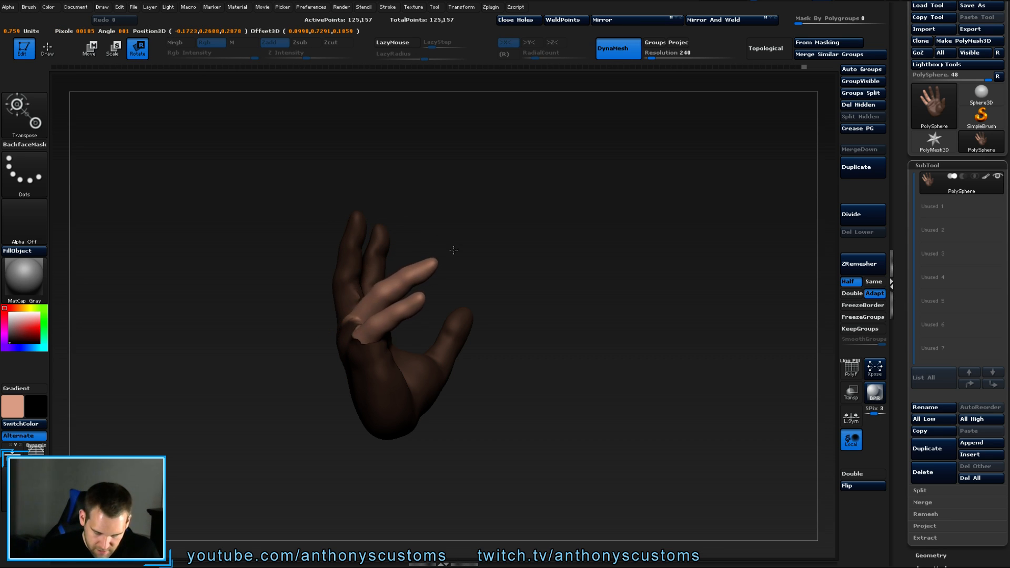
{"action": "left_click_drag", "start_coordinate": [451, 252], "coordinate": [526, 271]}
{"action": "key", "text": "w"}
{"action": "left_click_drag", "start_coordinate": [347, 278], "coordinate": [536, 235]}
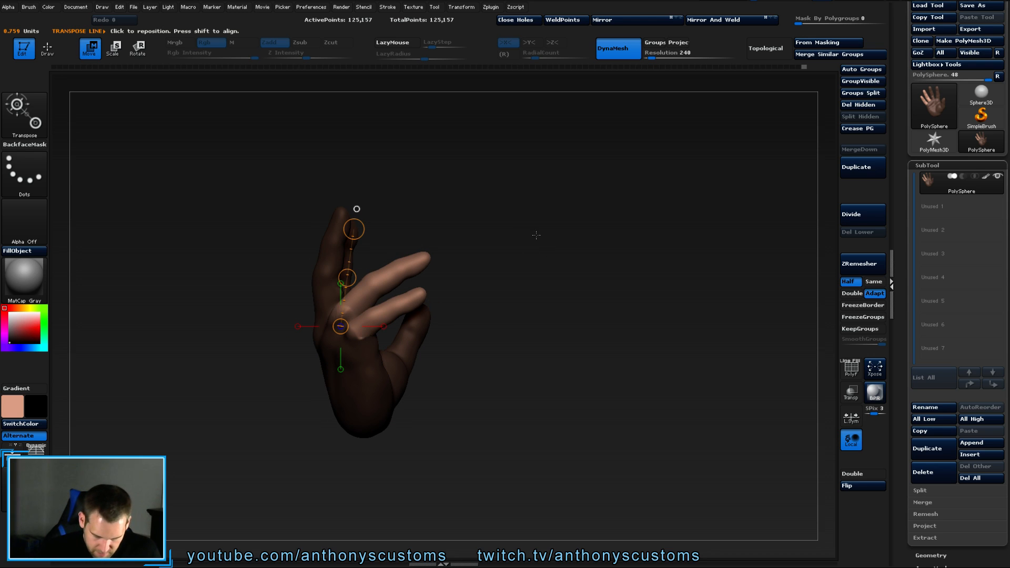
{"action": "left_click_drag", "start_coordinate": [347, 277], "coordinate": [343, 275]}
{"action": "left_click_drag", "start_coordinate": [531, 255], "coordinate": [594, 242]}
Undo the combined rotation and move of the ring and little fingers.
{"action": "key", "text": "ctrl+z"}
{"action": "key", "text": "ctrl+z"}
{"action": "key", "text": "ctrl+z"}
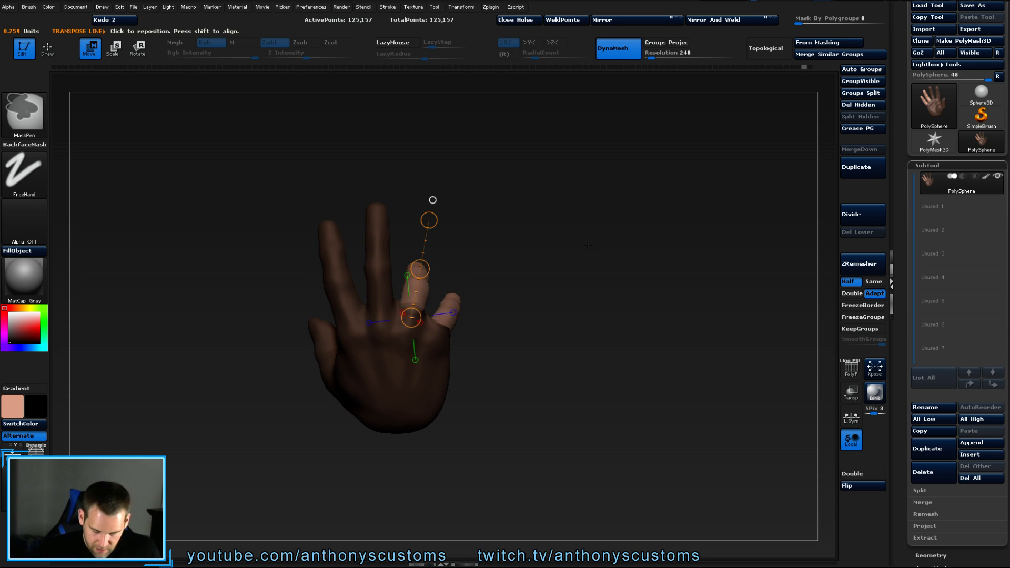
Return to Draw mode and unmask the knuckle at the base of the little finger on the back of the hand.
{"action": "mouse_move", "coordinate": [558, 259]}
{"action": "left_mouse_down"}
{"action": "mouse_move", "coordinate": [536, 261]}
{"action": "mouse_move", "coordinate": [555, 260]}
{"action": "mouse_move", "coordinate": [541, 339]}
{"action": "mouse_move", "coordinate": [590, 364]}
{"action": "mouse_move", "coordinate": [611, 347]}
{"action": "mouse_move", "coordinate": [578, 291]}
{"action": "mouse_move", "coordinate": [519, 264]}
{"action": "mouse_move", "coordinate": [581, 316]}
{"action": "left_mouse_up"}
{"action": "key", "text": "q"}
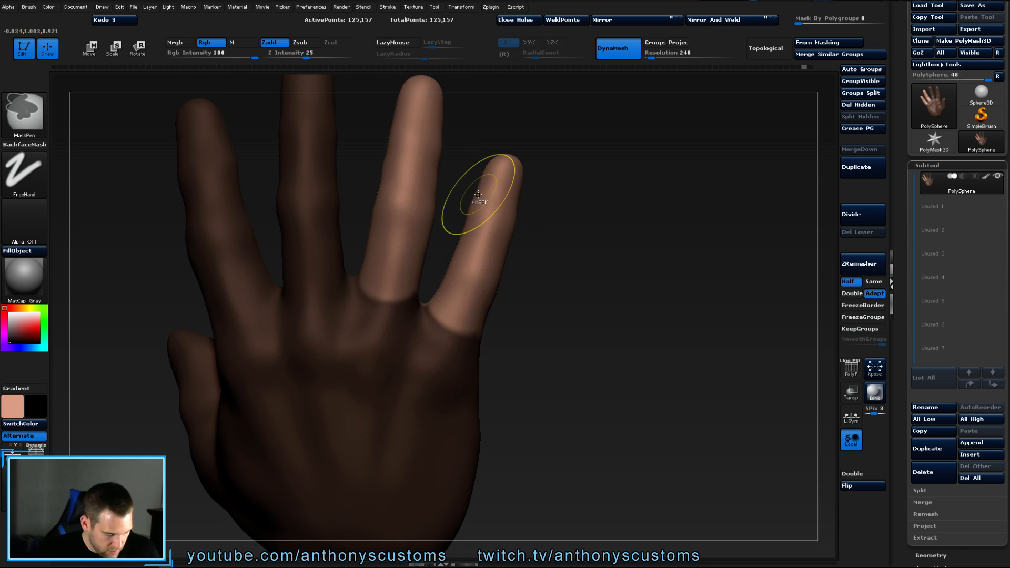
{"action": "mouse_move", "coordinate": [470, 307]}
{"action": "left_mouse_down", "text": "ctrl+alt"}
{"action": "mouse_move", "coordinate": [451, 332]}
{"action": "mouse_move", "coordinate": [469, 304]}
{"action": "left_mouse_up", "text": "ctrl+alt"}
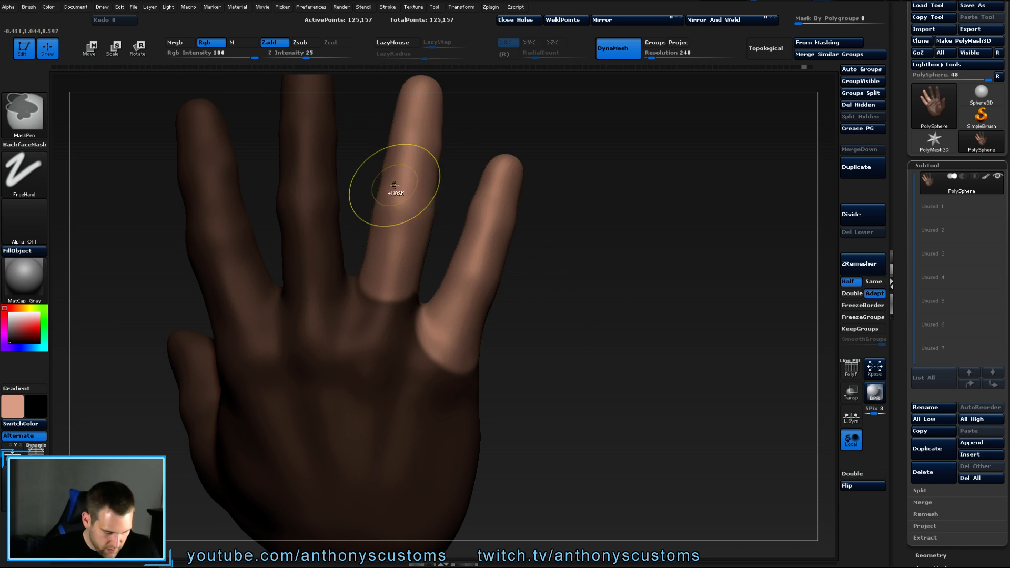
Mask the whole ring finger on its back and palm sides, leaving only the little finger unmasked.
{"action": "left_click_drag", "start_coordinate": [392, 189], "coordinate": [378, 273], "text": "ctrl"}
{"action": "left_click_drag", "start_coordinate": [394, 223], "coordinate": [410, 100], "text": "ctrl"}
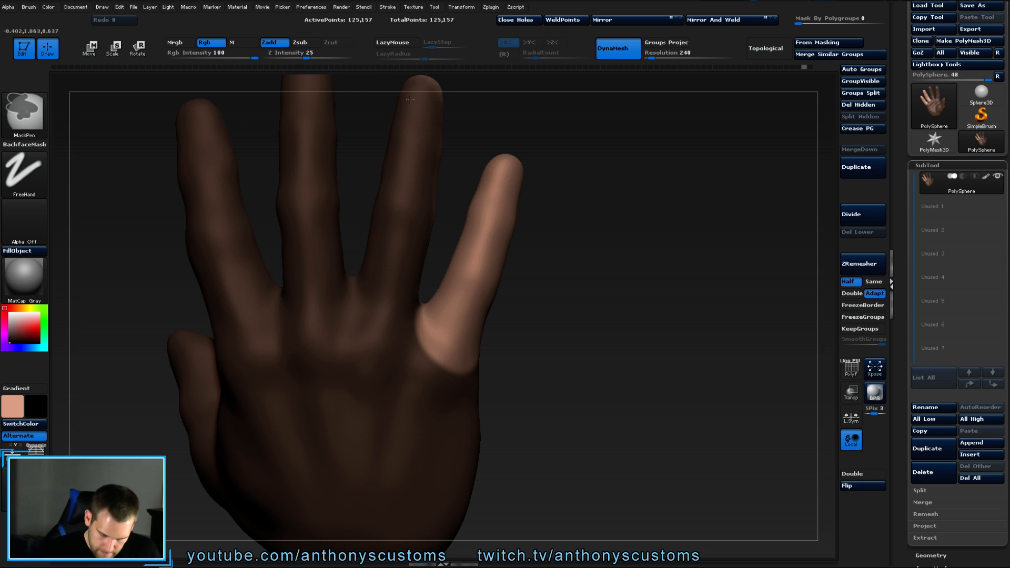
{"action": "left_click_drag", "start_coordinate": [639, 255], "coordinate": [441, 246]}
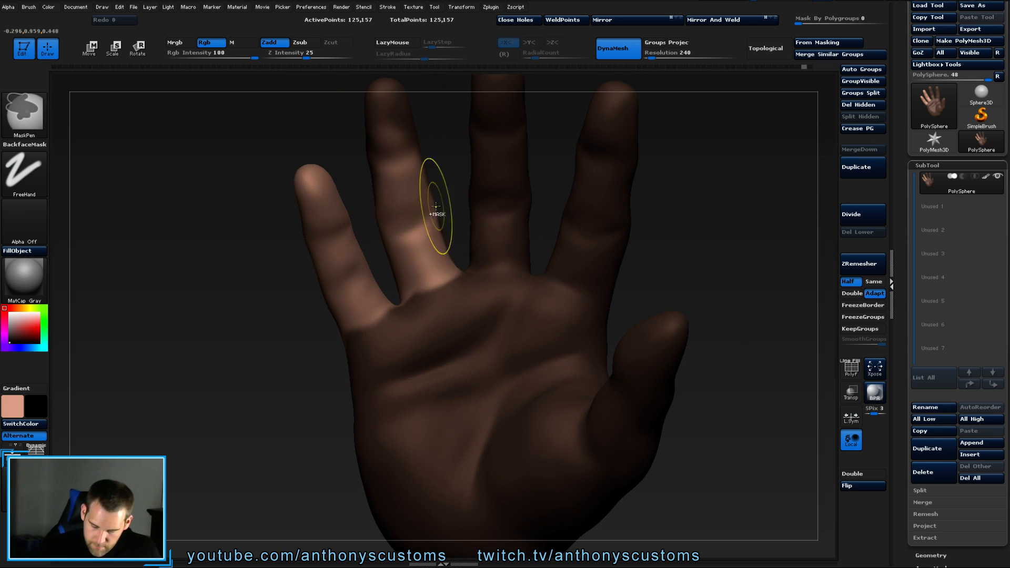
{"action": "mouse_move", "coordinate": [437, 210]}
{"action": "left_mouse_down", "text": "ctrl"}
{"action": "mouse_move", "coordinate": [414, 201]}
{"action": "mouse_move", "coordinate": [441, 257]}
{"action": "left_mouse_up", "text": "ctrl"}
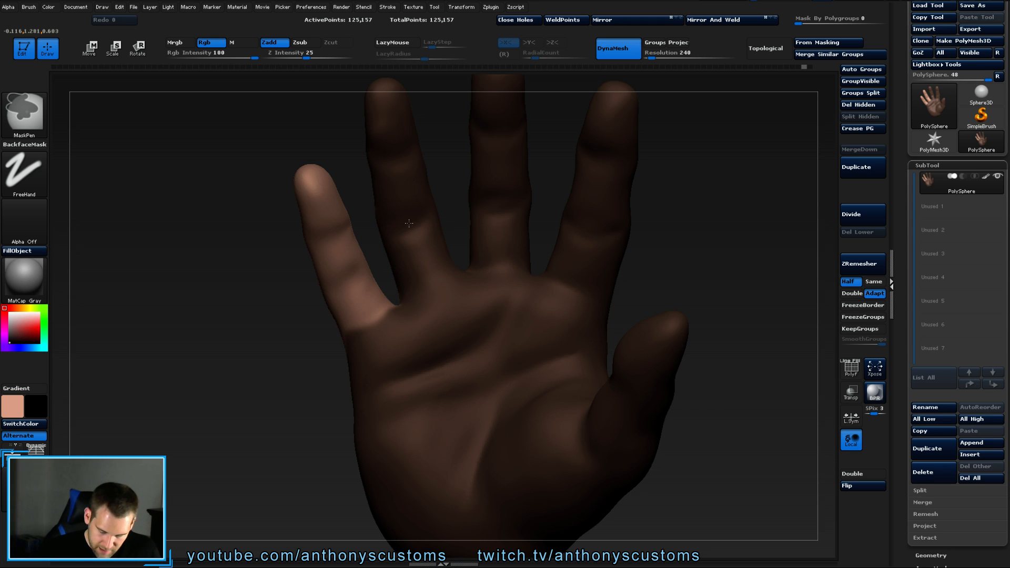
{"action": "left_click_drag", "start_coordinate": [409, 223], "coordinate": [406, 202], "text": "ctrl"}
Clean up the mask along the back and outer side of the little finger near its knuckle.
{"action": "left_click_drag", "start_coordinate": [252, 437], "coordinate": [395, 429]}
{"action": "left_click_drag", "start_coordinate": [358, 271], "coordinate": [369, 248], "text": "ctrl"}
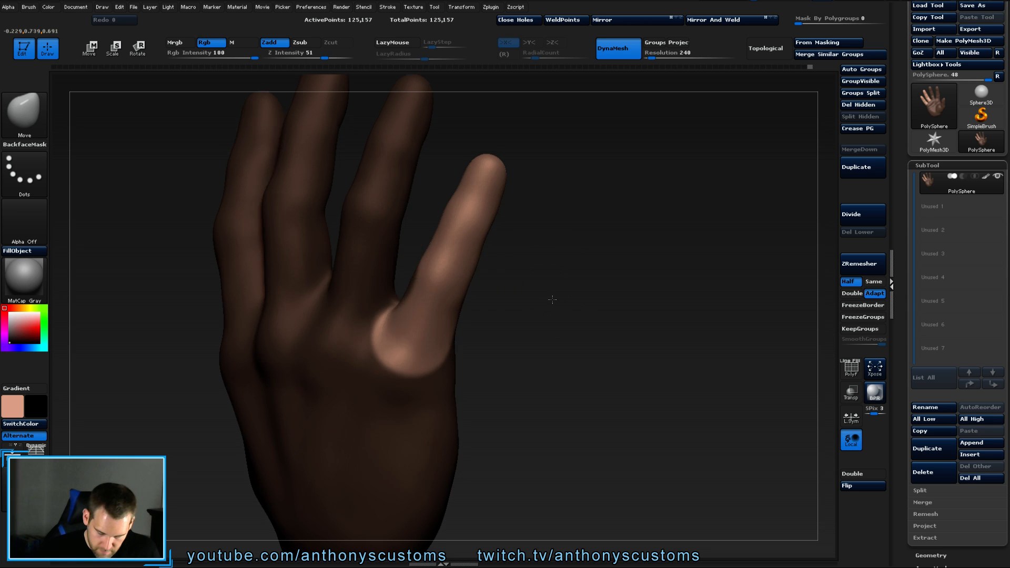
{"action": "mouse_move", "coordinate": [553, 295]}
{"action": "left_mouse_down"}
{"action": "mouse_move", "coordinate": [609, 299]}
{"action": "mouse_move", "coordinate": [581, 309]}
{"action": "mouse_move", "coordinate": [560, 282]}
{"action": "left_mouse_up"}
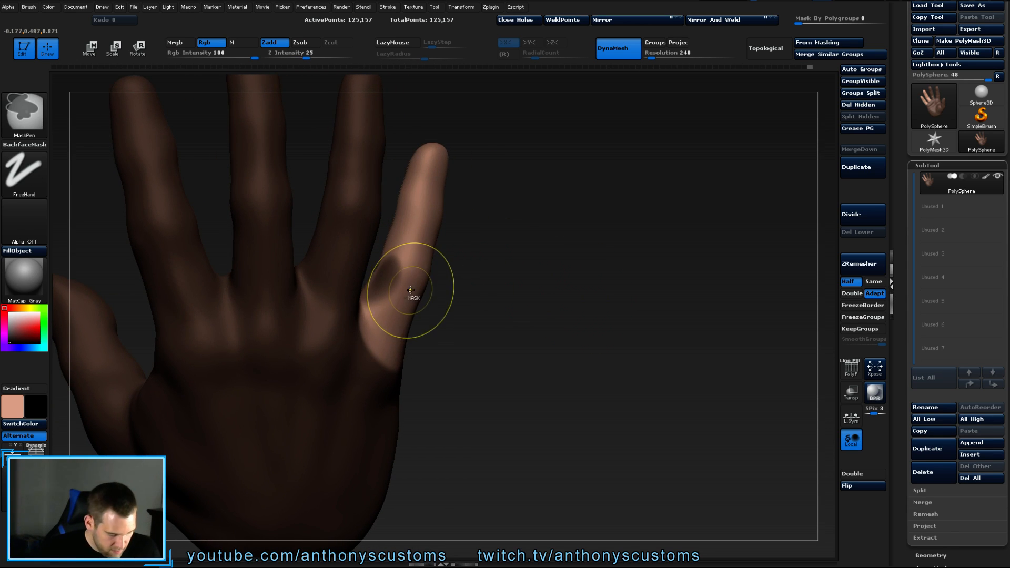
{"action": "left_click_drag", "start_coordinate": [406, 282], "coordinate": [407, 284], "text": "ctrl+alt"}
Unmask the outer and palm sides of the little finger's lower part and touch up the mask edge at its base.
{"action": "mouse_move", "coordinate": [564, 286]}
{"action": "left_mouse_down"}
{"action": "mouse_move", "coordinate": [511, 271]}
{"action": "mouse_move", "coordinate": [525, 264]}
{"action": "left_mouse_up"}
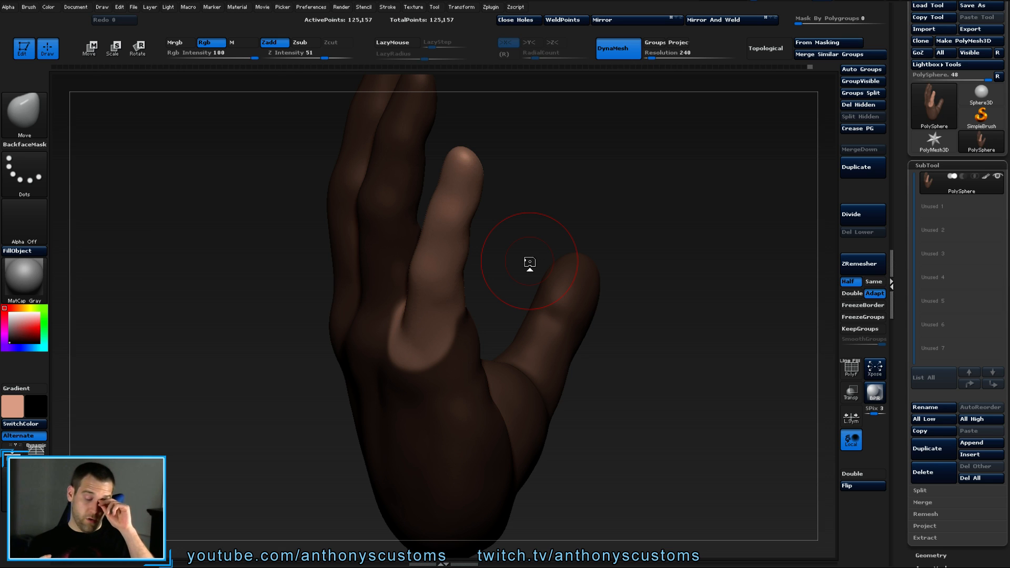
{"action": "left_click_drag", "start_coordinate": [643, 237], "coordinate": [617, 269]}
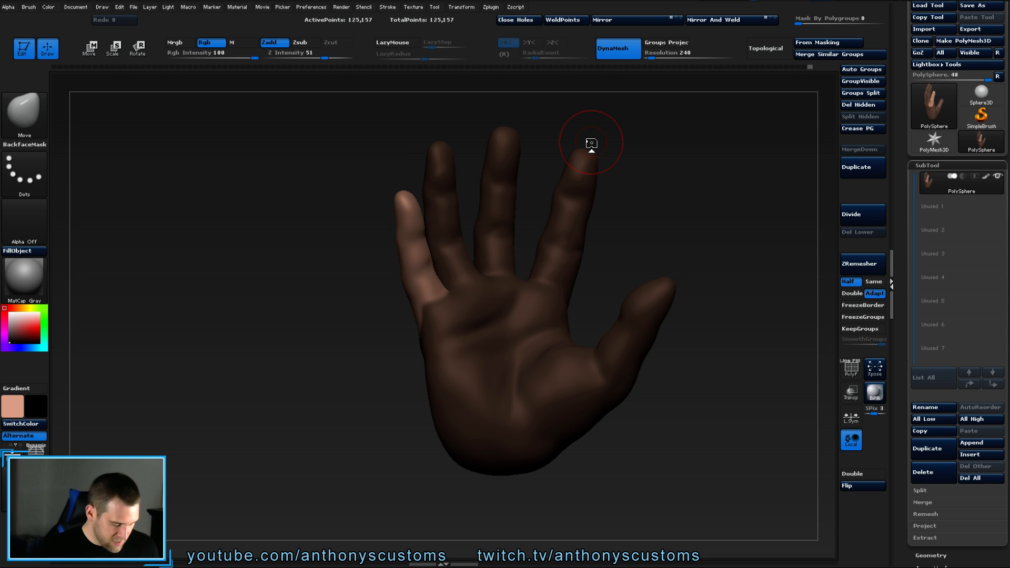
{"action": "left_click_drag", "start_coordinate": [591, 143], "coordinate": [691, 162]}
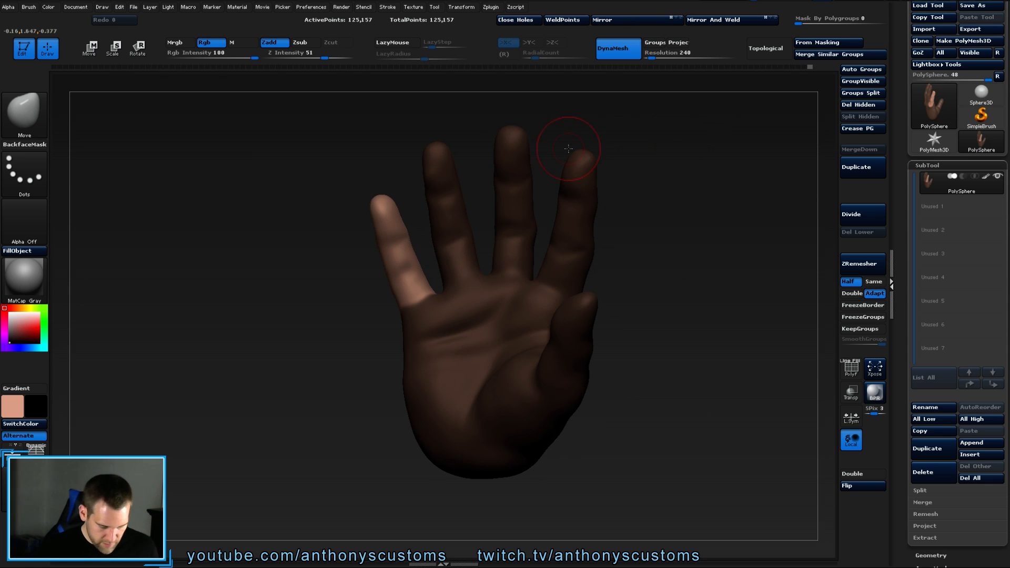
{"action": "key", "text": "ctrl"}
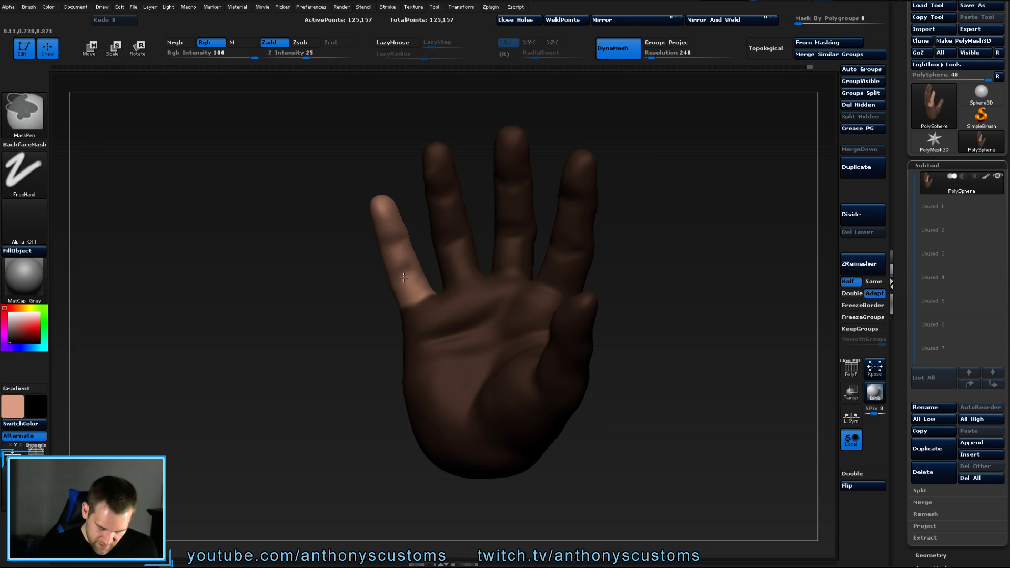
{"action": "left_click_drag", "start_coordinate": [406, 285], "coordinate": [388, 271], "text": "ctrl+alt"}
{"action": "left_click_drag", "start_coordinate": [308, 344], "coordinate": [371, 348]}
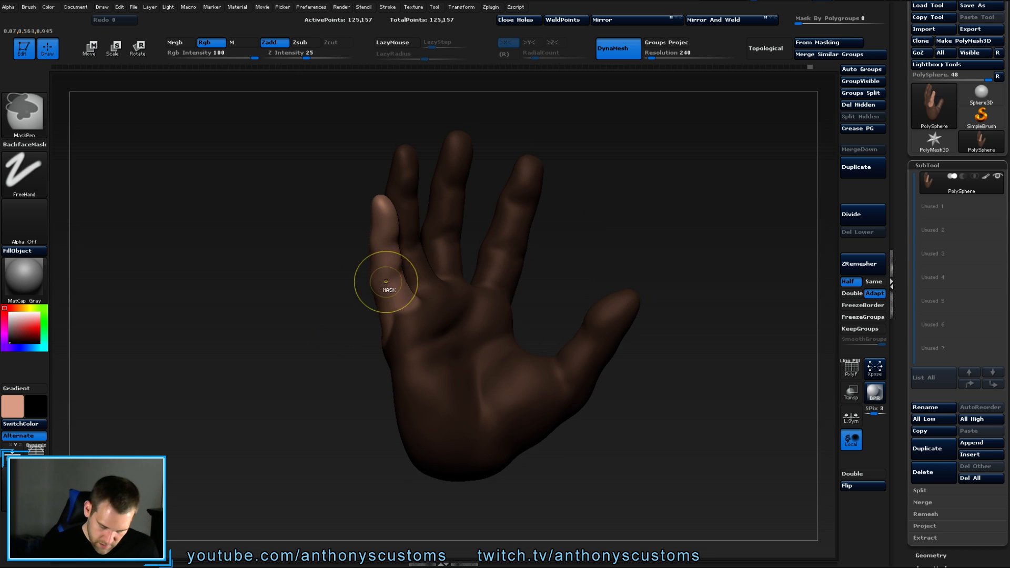
{"action": "left_click_drag", "start_coordinate": [387, 284], "coordinate": [388, 293], "text": "ctrl+alt"}
{"action": "mouse_move", "coordinate": [647, 208]}
{"action": "left_mouse_down"}
{"action": "mouse_move", "coordinate": [660, 194]}
{"action": "mouse_move", "coordinate": [631, 226]}
{"action": "mouse_move", "coordinate": [683, 286]}
{"action": "mouse_move", "coordinate": [725, 241]}
{"action": "mouse_move", "coordinate": [645, 210]}
{"action": "mouse_move", "coordinate": [633, 188]}
{"action": "left_mouse_up"}
{"action": "key", "text": "ctrl"}
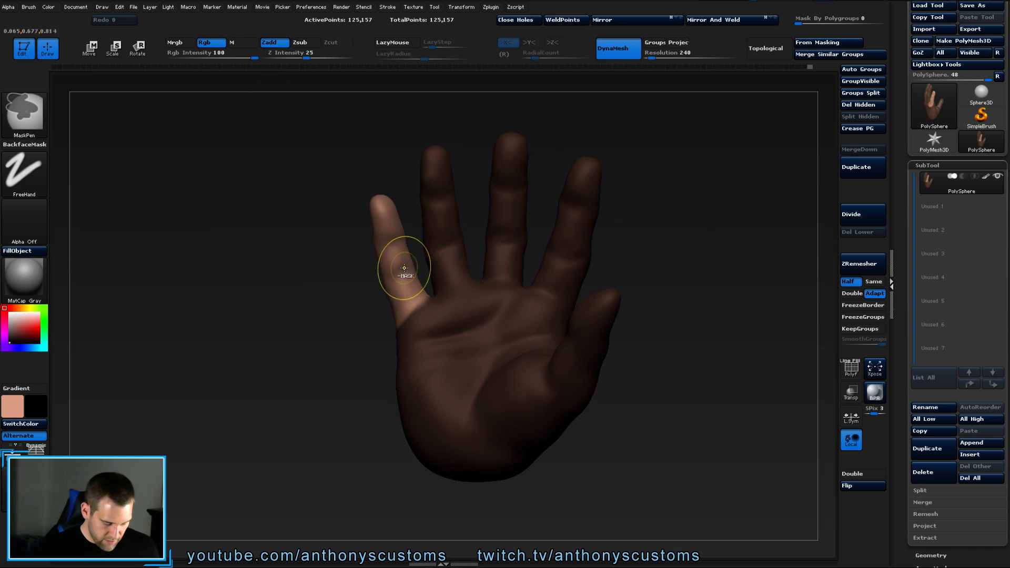
{"action": "left_click_drag", "start_coordinate": [423, 299], "coordinate": [432, 331], "text": "ctrl"}
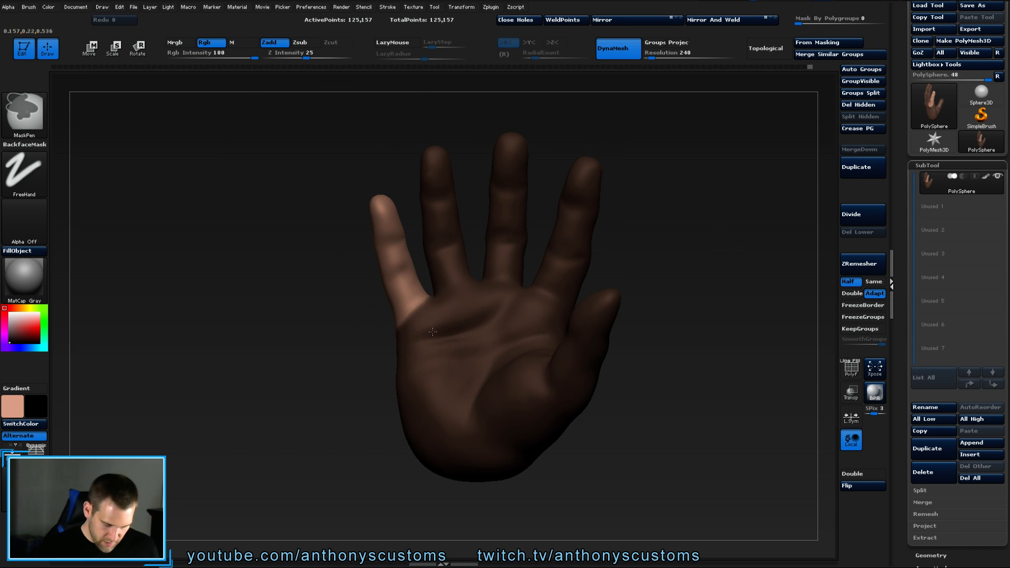
Align the Transpose Rotate line along the little finger, running from its knuckle to its fingertip.
{"action": "left_click_drag", "start_coordinate": [631, 227], "coordinate": [716, 218]}
{"action": "key", "text": "r"}
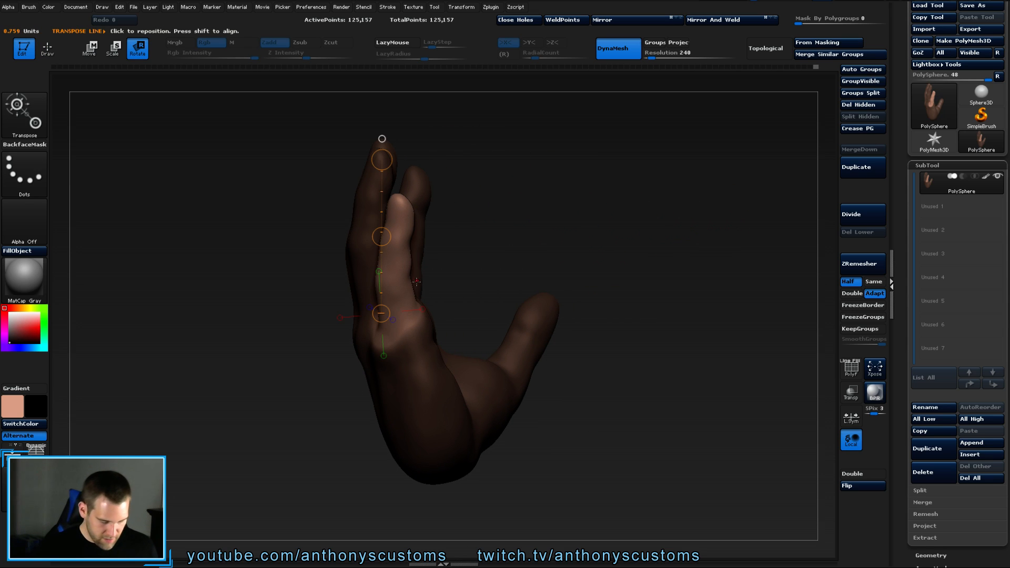
{"action": "left_click_drag", "start_coordinate": [389, 313], "coordinate": [404, 330]}
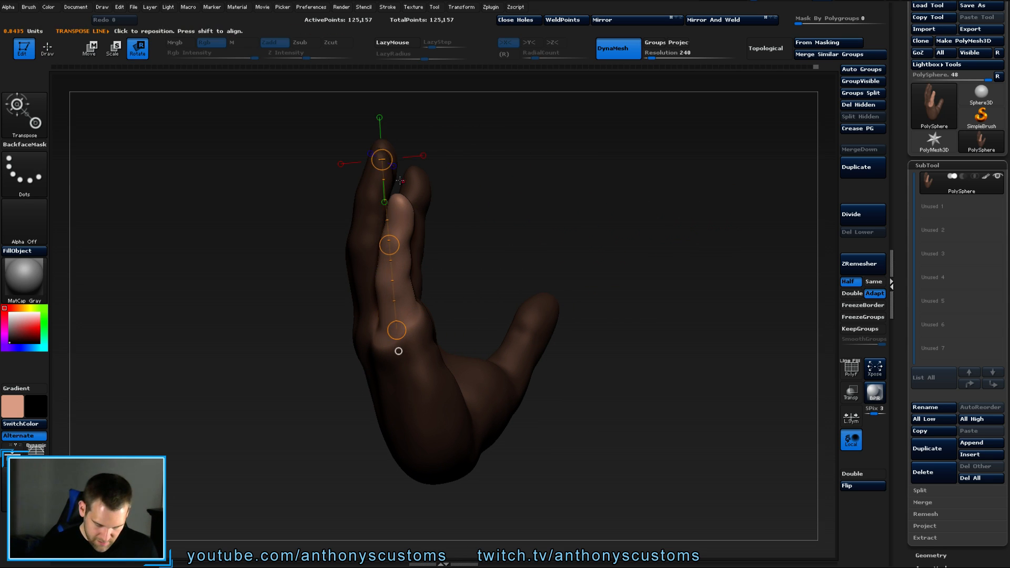
{"action": "left_click_drag", "start_coordinate": [389, 156], "coordinate": [406, 195]}
{"action": "left_click_drag", "start_coordinate": [582, 213], "coordinate": [642, 204]}
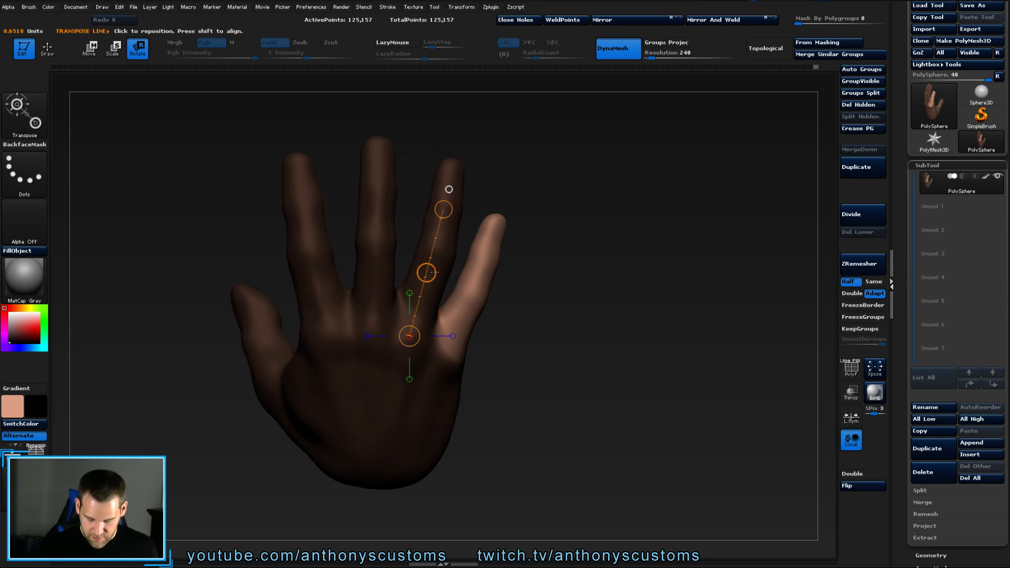
{"action": "left_click_drag", "start_coordinate": [434, 272], "coordinate": [481, 287]}
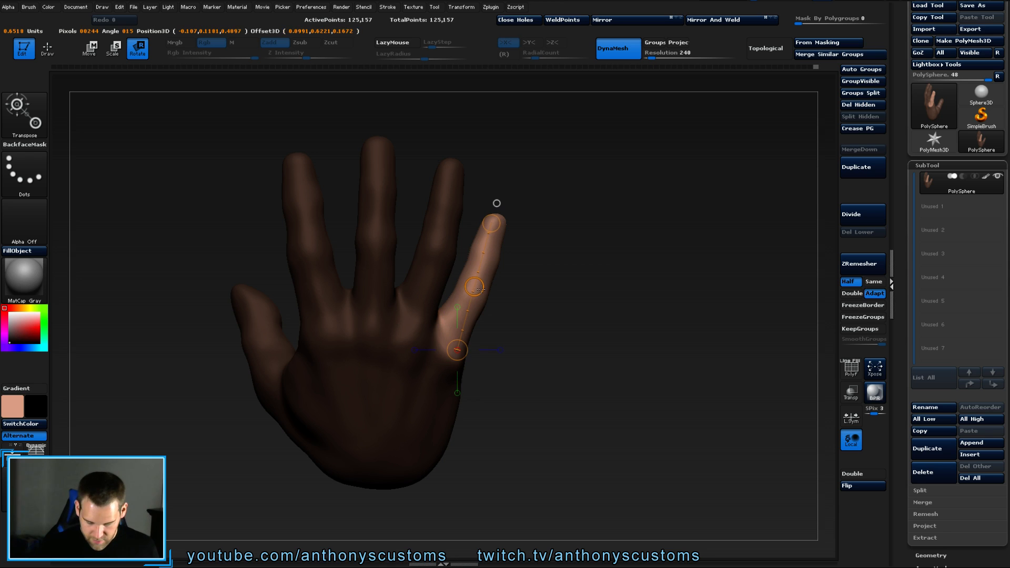
{"action": "left_click_drag", "start_coordinate": [491, 223], "coordinate": [447, 363]}
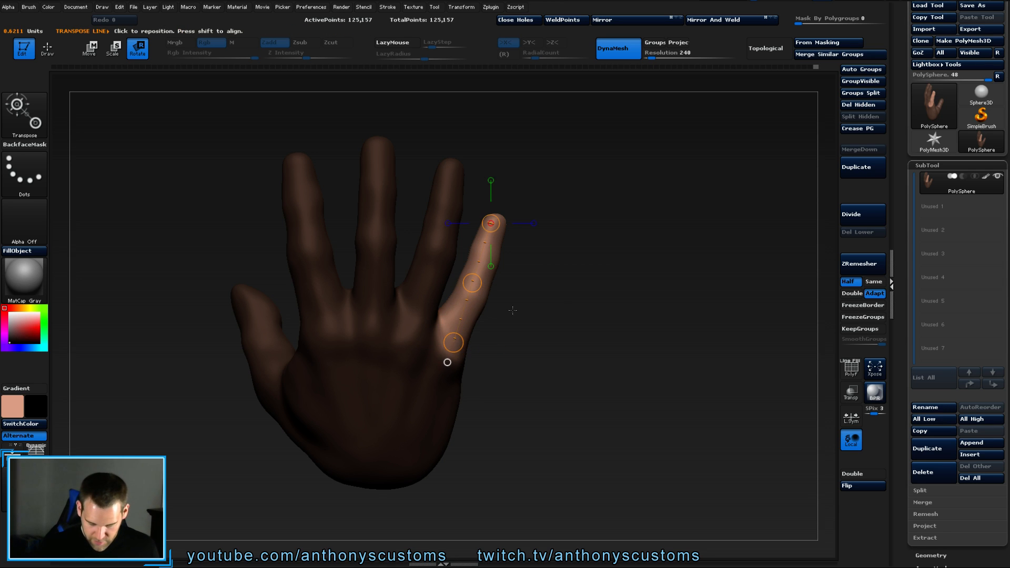
Rotate the unmasked little finger about its knuckle so that it bends forward toward the palm.
{"action": "left_click_drag", "start_coordinate": [512, 310], "coordinate": [540, 276]}
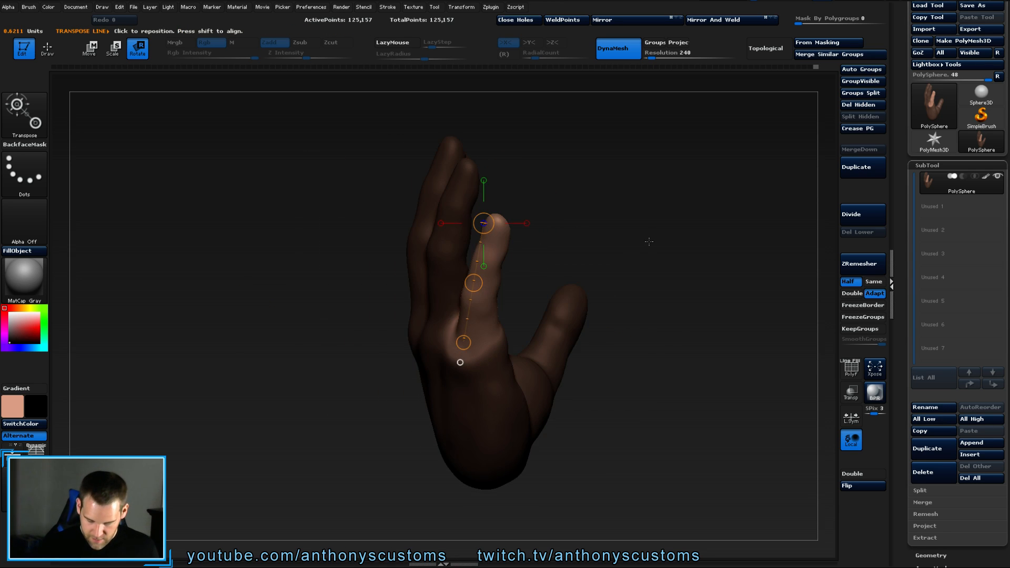
{"action": "left_click_drag", "start_coordinate": [649, 242], "coordinate": [630, 232]}
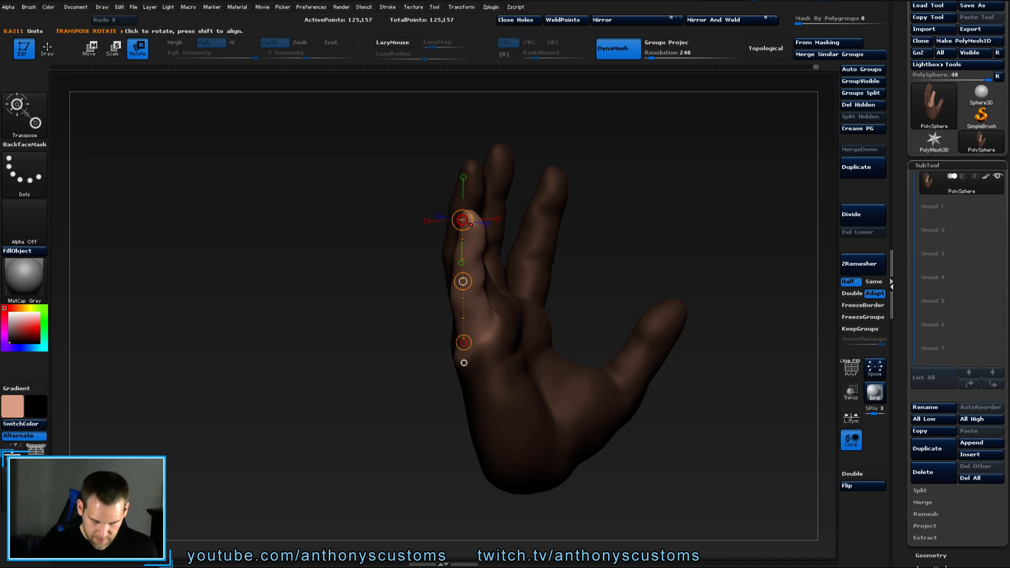
{"action": "left_click_drag", "start_coordinate": [463, 220], "coordinate": [544, 246]}
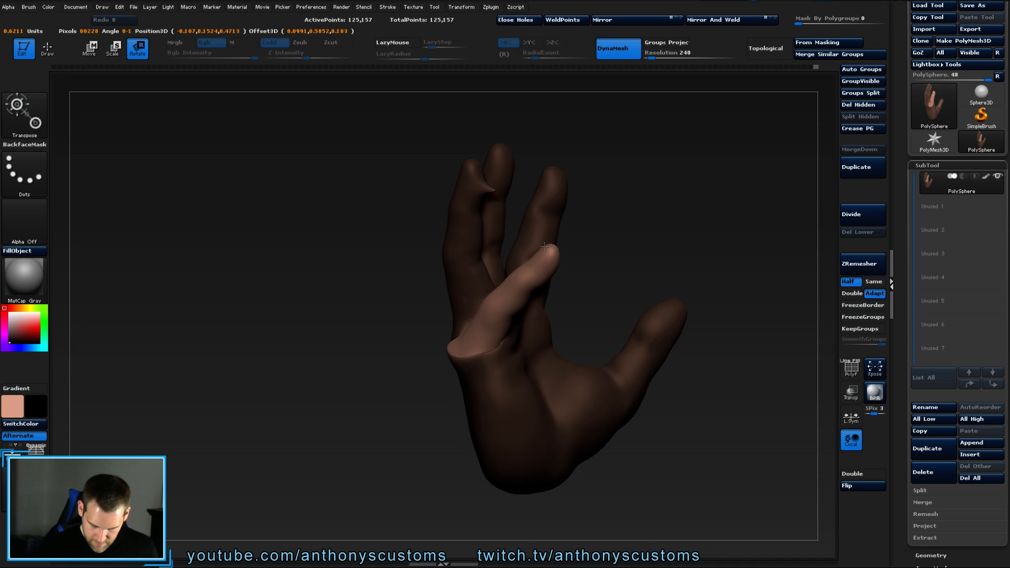
Shift the bent little finger slightly upward with Transpose Move to reposition its base on the knuckle.
{"action": "key", "text": "w"}
{"action": "left_click_drag", "start_coordinate": [462, 279], "coordinate": [463, 272]}
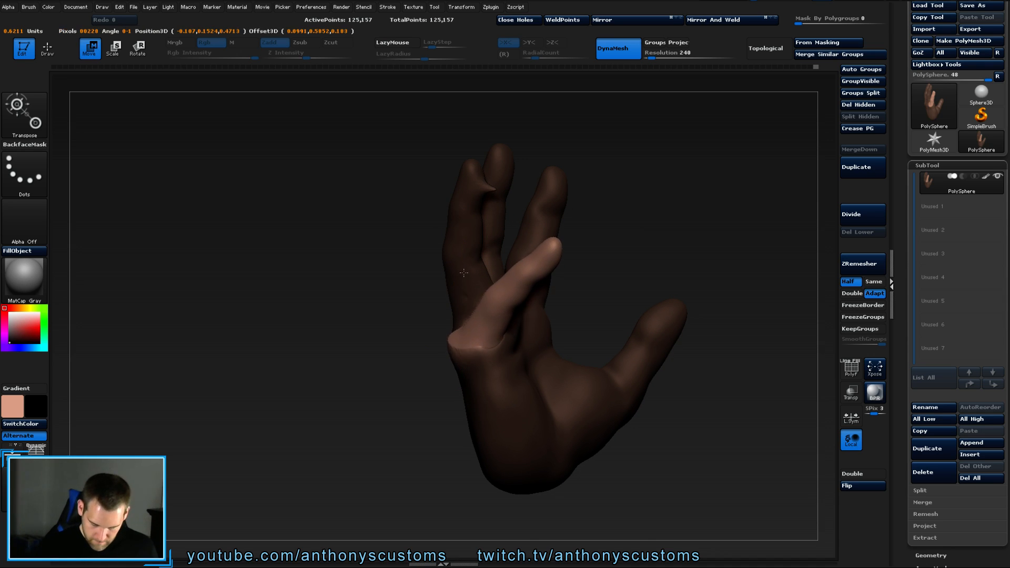
{"action": "left_click_drag", "start_coordinate": [462, 342], "coordinate": [462, 220]}
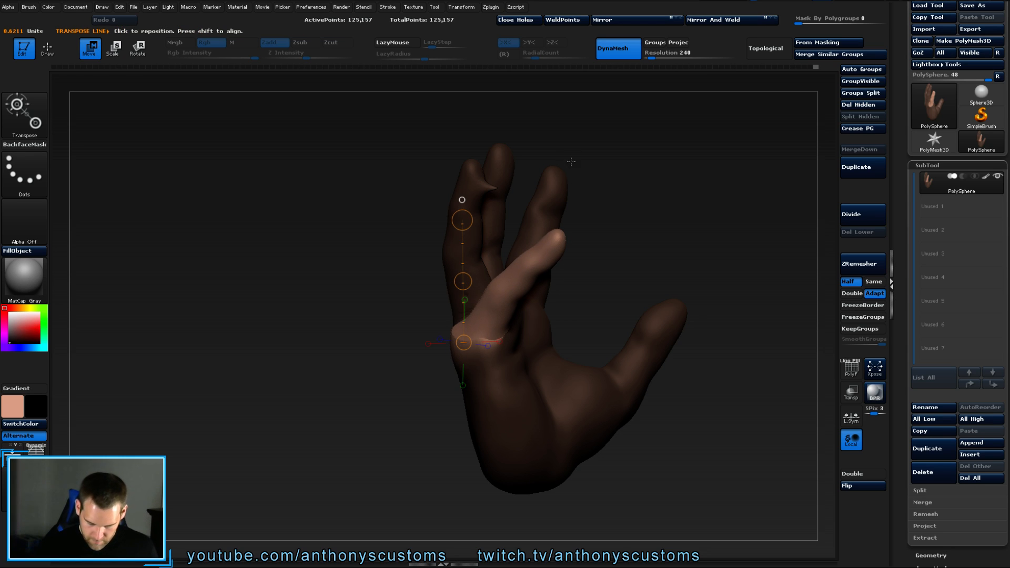
Realign the Transpose Rotate line from the bent little finger's knuckle toward its fingertip and try rotating the finger further.
{"action": "key", "text": "r"}
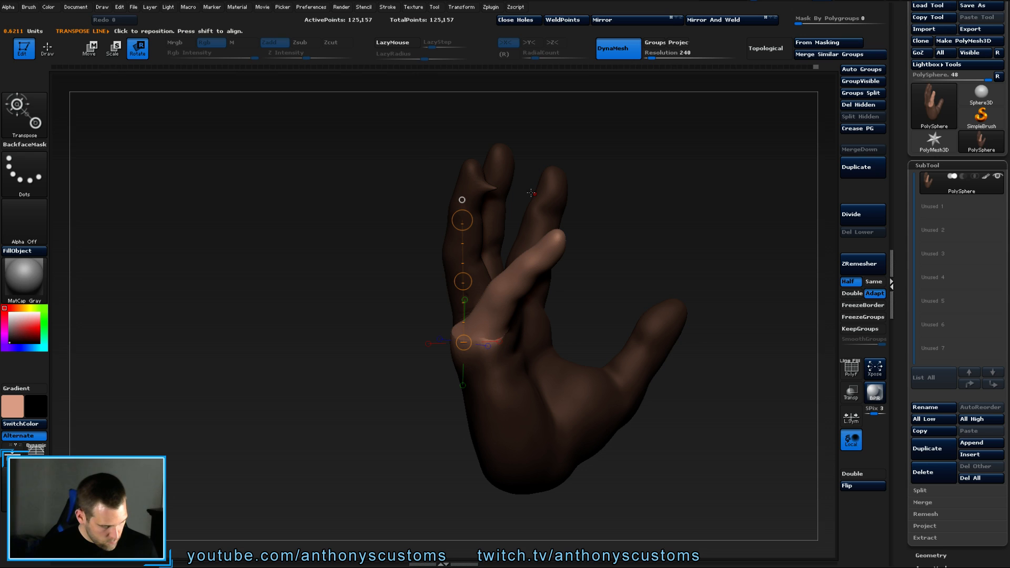
{"action": "mouse_move", "coordinate": [661, 202]}
{"action": "left_mouse_down"}
{"action": "mouse_move", "coordinate": [687, 196]}
{"action": "mouse_move", "coordinate": [672, 195]}
{"action": "left_mouse_up"}
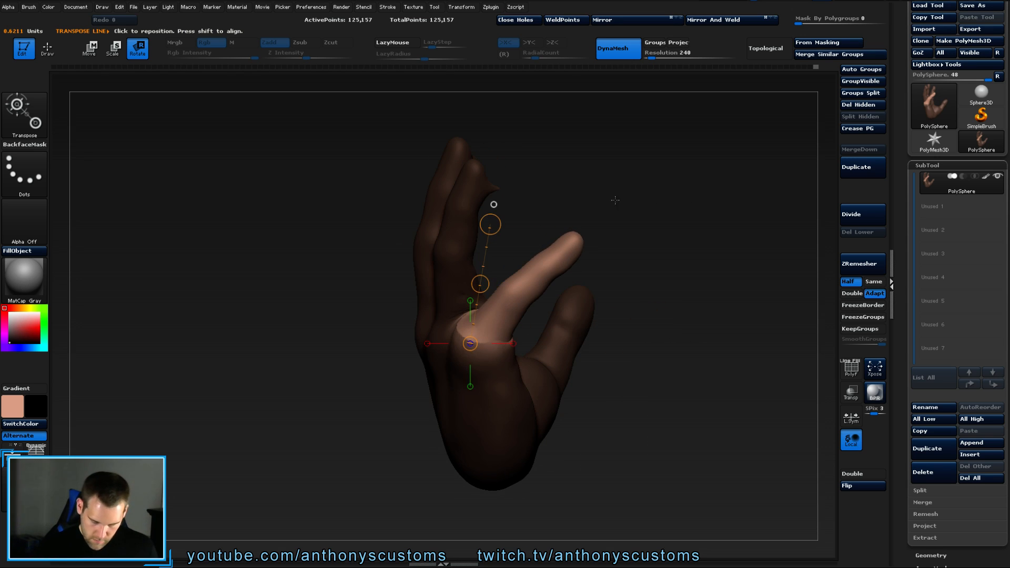
{"action": "left_click_drag", "start_coordinate": [490, 225], "coordinate": [547, 230]}
{"action": "left_click_drag", "start_coordinate": [623, 213], "coordinate": [697, 225]}
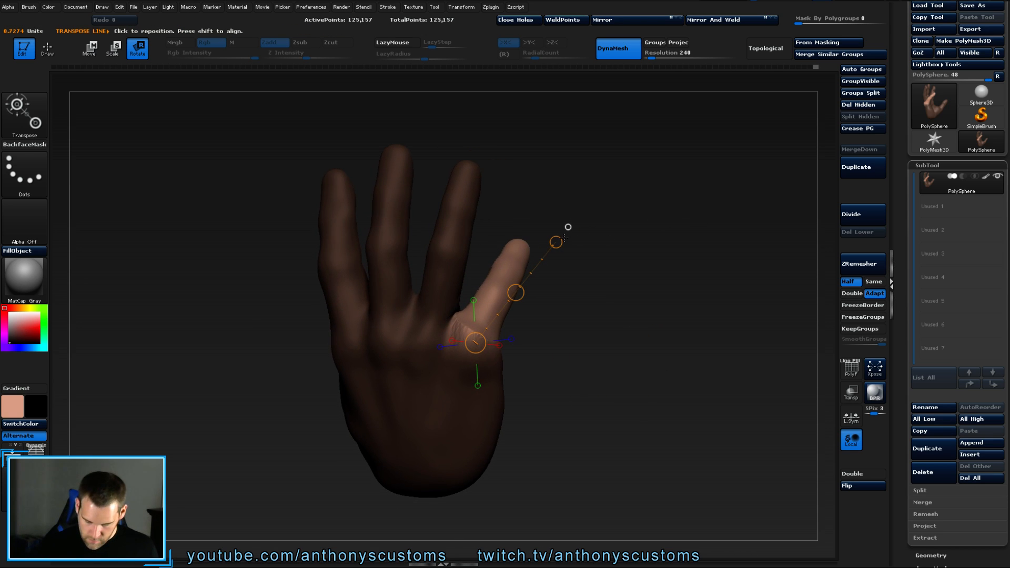
{"action": "left_click_drag", "start_coordinate": [565, 238], "coordinate": [540, 272]}
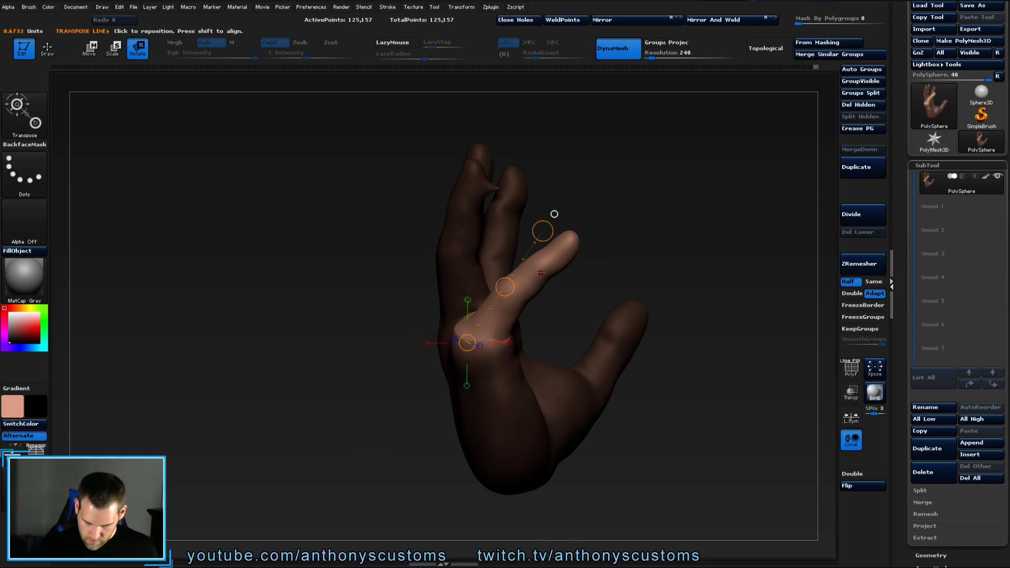
{"action": "mouse_move", "coordinate": [476, 335]}
{"action": "left_mouse_down"}
{"action": "mouse_move", "coordinate": [468, 342]}
{"action": "mouse_move", "coordinate": [477, 327]}
{"action": "left_mouse_up"}
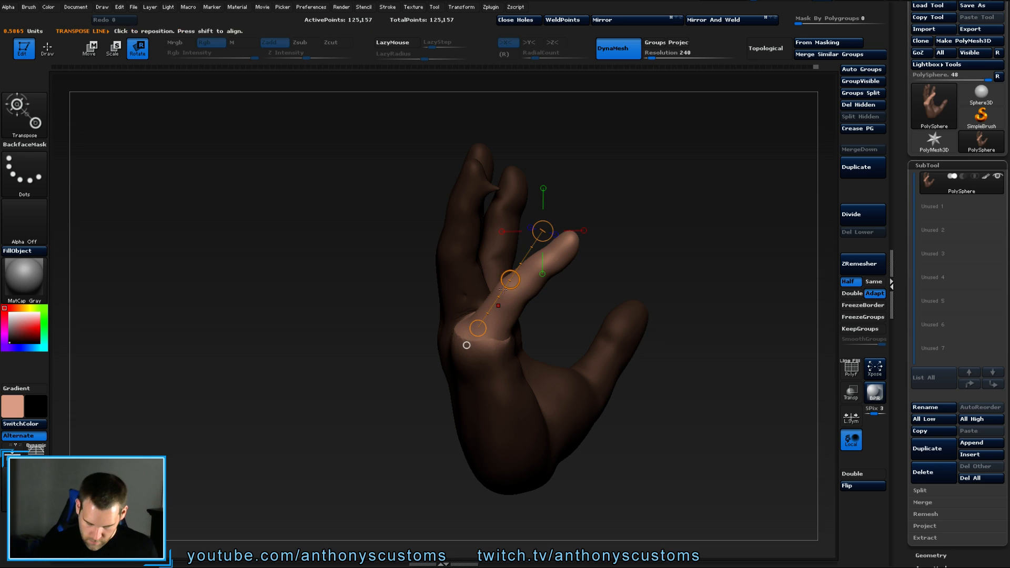
{"action": "left_click_drag", "start_coordinate": [549, 232], "coordinate": [576, 221]}
Try to reposition the rotated little finger on its knuckle with Transpose Move, working from the back of the hand.
{"action": "left_click_drag", "start_coordinate": [657, 223], "coordinate": [621, 252], "text": "shift"}
{"action": "key", "text": "w"}
{"action": "left_click_drag", "start_coordinate": [533, 271], "coordinate": [534, 270]}
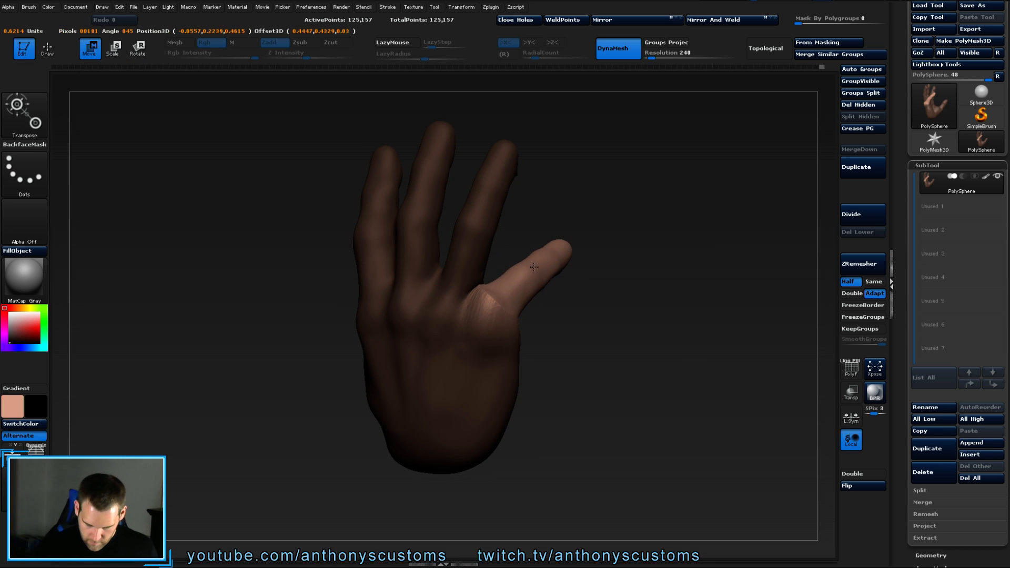
{"action": "left_click_drag", "start_coordinate": [488, 294], "coordinate": [571, 245]}
{"action": "mouse_move", "coordinate": [626, 227]}
{"action": "left_mouse_down"}
{"action": "mouse_move", "coordinate": [701, 227]}
{"action": "mouse_move", "coordinate": [725, 211]}
{"action": "mouse_move", "coordinate": [707, 137]}
{"action": "left_mouse_up"}
Undo the last four Transpose edits to return the little finger to its straight pose.
{"action": "key", "text": "ctrl+z"}
{"action": "key", "text": "ctrl+z"}
{"action": "key", "text": "ctrl+z"}
{"action": "key", "text": "ctrl+z"}
Touch up the painted mask on the palm side around the base of the straight little finger.
{"action": "key", "text": "q"}
{"action": "key", "text": "ctrl"}
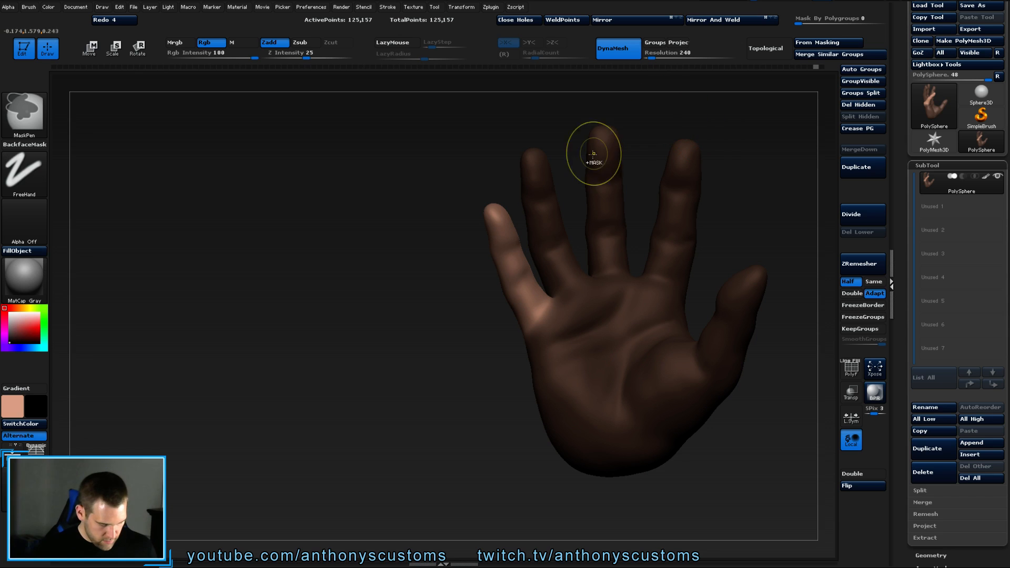
{"action": "left_click_drag", "start_coordinate": [447, 397], "coordinate": [467, 399]}
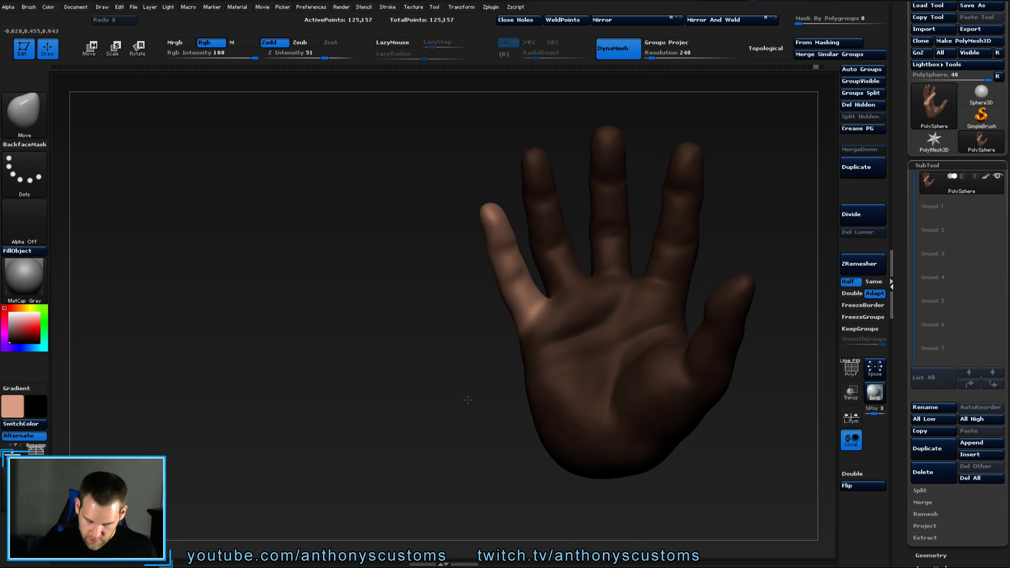
{"action": "left_click_drag", "start_coordinate": [635, 247], "coordinate": [589, 350]}
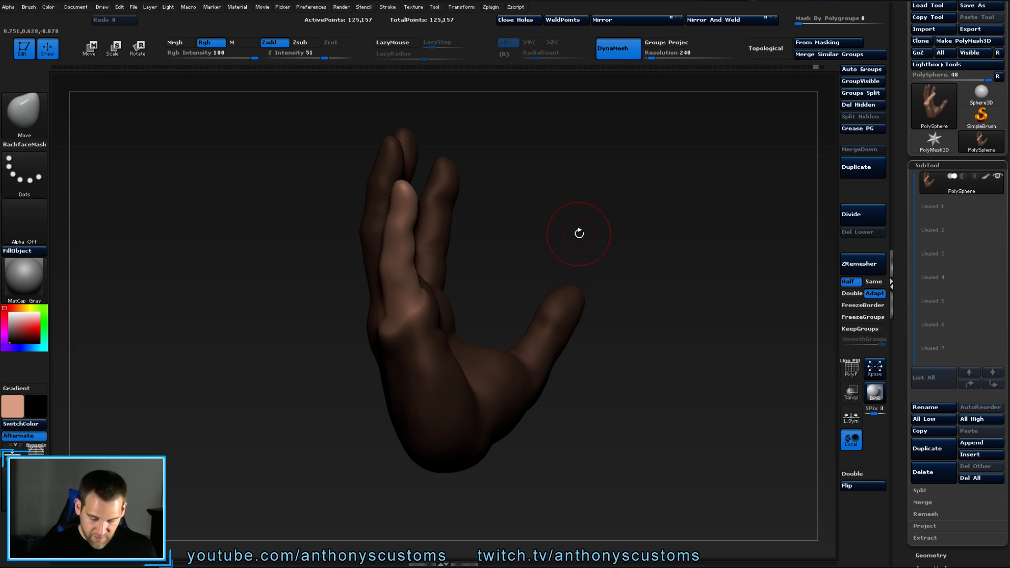
Align the Transpose Rotate line from the little finger's knuckle to its tip and rotate the finger slightly toward the palm.
{"action": "key", "text": "r"}
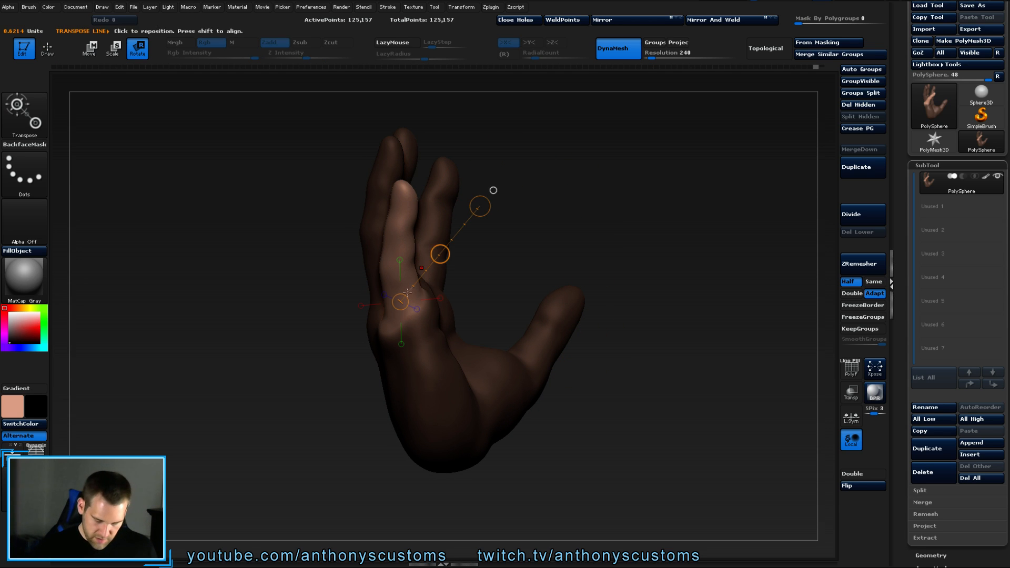
{"action": "left_click_drag", "start_coordinate": [487, 203], "coordinate": [413, 186]}
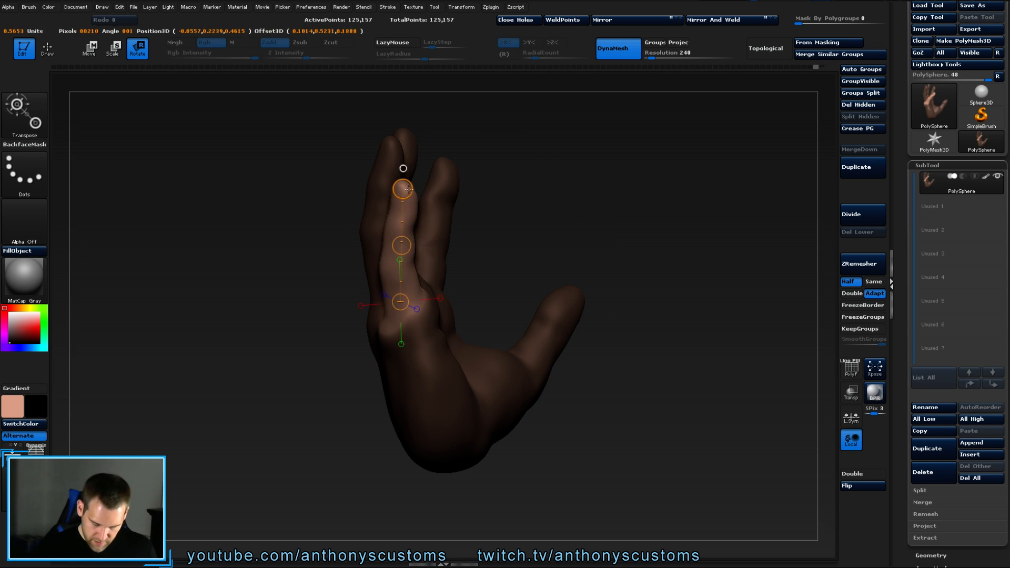
{"action": "left_click_drag", "start_coordinate": [403, 301], "coordinate": [403, 297]}
{"action": "left_click_drag", "start_coordinate": [403, 189], "coordinate": [445, 198]}
Shift the little finger's base with Transpose Move and bend the finger further toward the palm with Transpose Rotate.
{"action": "key", "text": "w"}
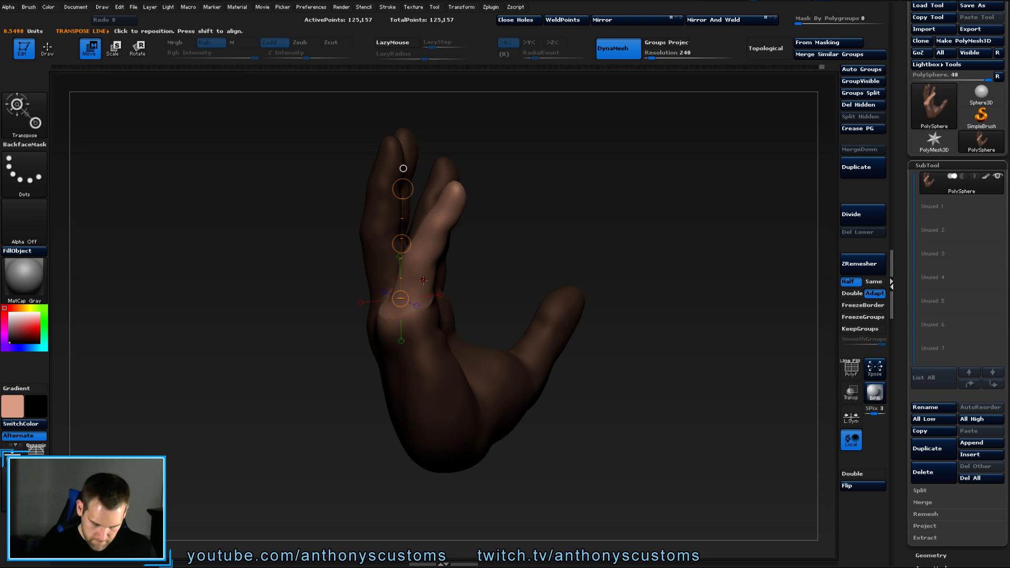
{"action": "mouse_move", "coordinate": [417, 287]}
{"action": "left_mouse_down"}
{"action": "mouse_move", "coordinate": [460, 192]}
{"action": "mouse_move", "coordinate": [479, 219]}
{"action": "mouse_move", "coordinate": [445, 244]}
{"action": "left_mouse_up"}
{"action": "key", "text": "r"}
{"action": "key", "text": "w"}
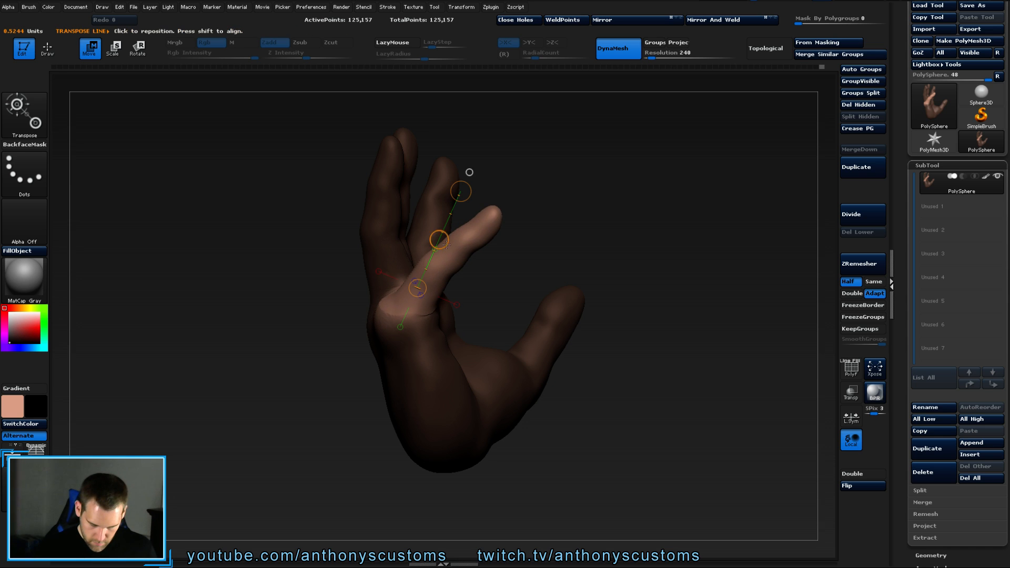
{"action": "left_click_drag", "start_coordinate": [537, 213], "coordinate": [575, 229]}
Draw a new Transpose Move line along the bent little finger from its base to its fingertip.
{"action": "mouse_move", "coordinate": [409, 333]}
{"action": "left_mouse_down"}
{"action": "mouse_move", "coordinate": [515, 310]}
{"action": "mouse_move", "coordinate": [513, 299]}
{"action": "left_mouse_up"}
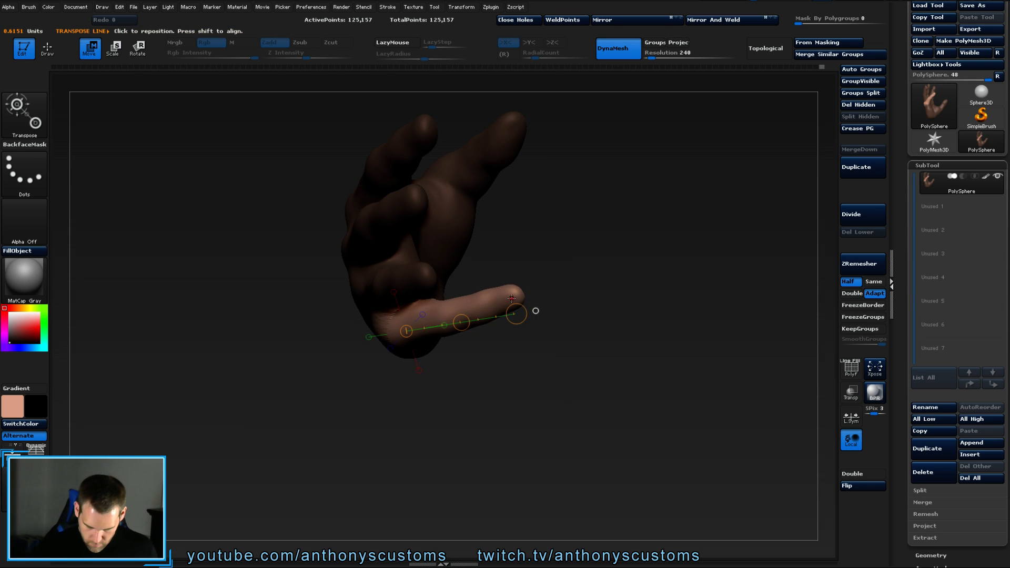
{"action": "left_click_drag", "start_coordinate": [546, 174], "coordinate": [518, 252]}
{"action": "left_click_drag", "start_coordinate": [641, 263], "coordinate": [619, 264]}
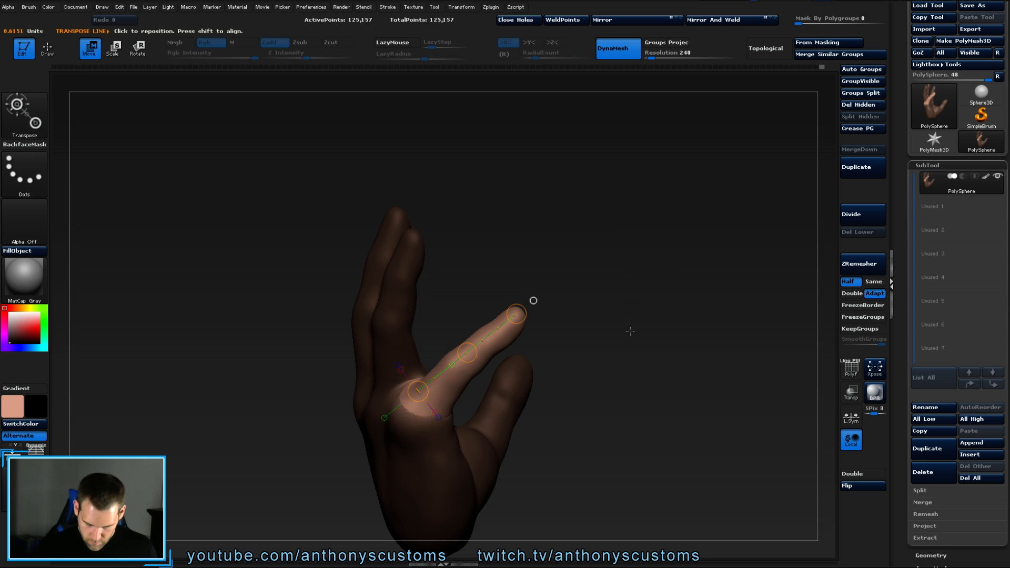
{"action": "left_click_drag", "start_coordinate": [630, 332], "coordinate": [458, 385]}
{"action": "left_click_drag", "start_coordinate": [362, 465], "coordinate": [215, 369], "text": "alt"}
{"action": "left_click_drag", "start_coordinate": [686, 258], "coordinate": [721, 239]}
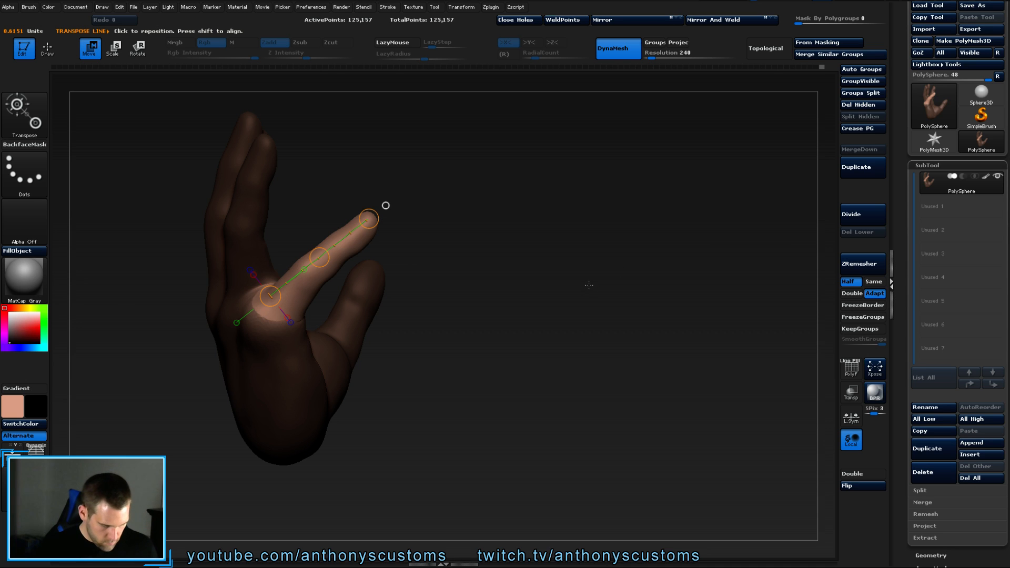
Clear the mask and smooth the bent little finger's base over the knuckle and the palm-side crease.
{"action": "key", "text": "q"}
{"action": "left_click_drag", "start_coordinate": [573, 272], "coordinate": [573, 270], "text": "ctrl"}
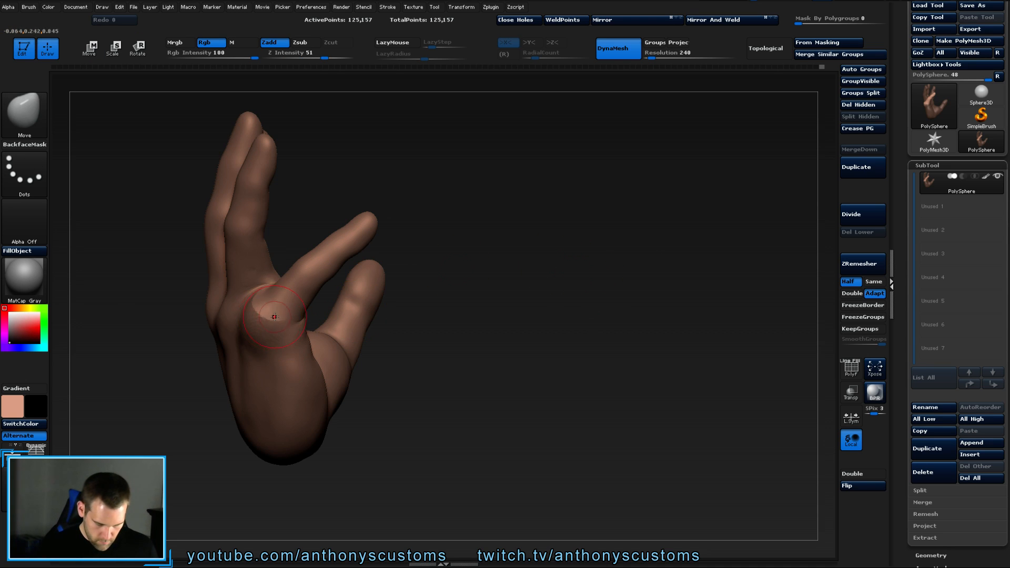
{"action": "mouse_move", "coordinate": [463, 284]}
{"action": "left_mouse_down"}
{"action": "mouse_move", "coordinate": [532, 275]}
{"action": "mouse_move", "coordinate": [500, 287]}
{"action": "left_mouse_up"}
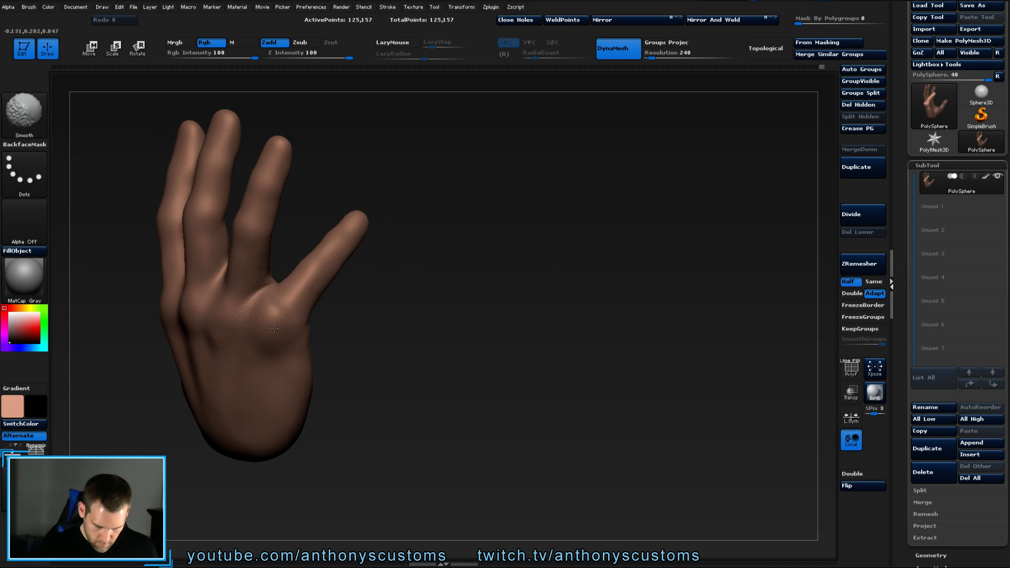
{"action": "left_click_drag", "start_coordinate": [409, 306], "coordinate": [398, 318]}
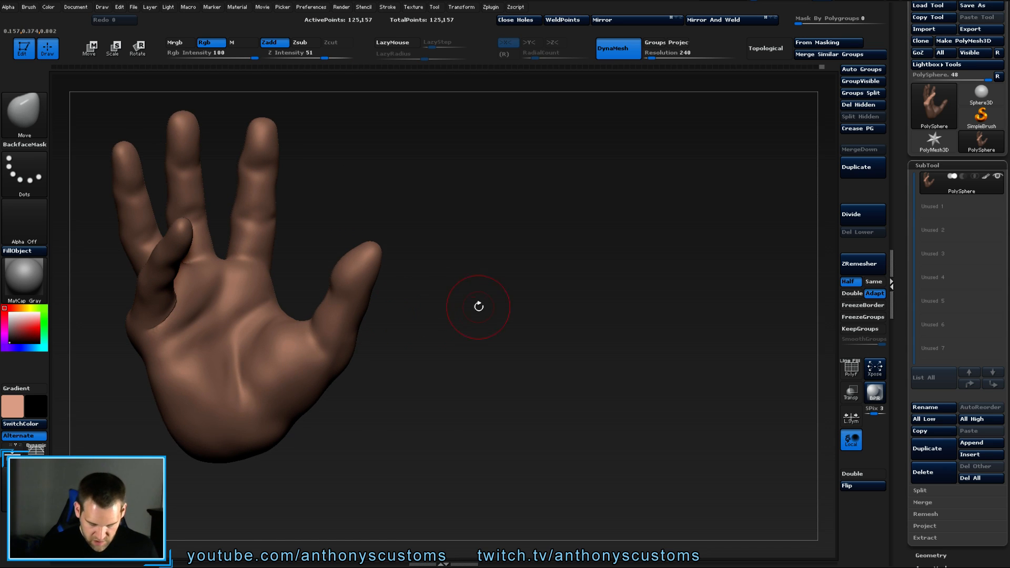
{"action": "left_click_drag", "start_coordinate": [478, 307], "coordinate": [374, 305]}
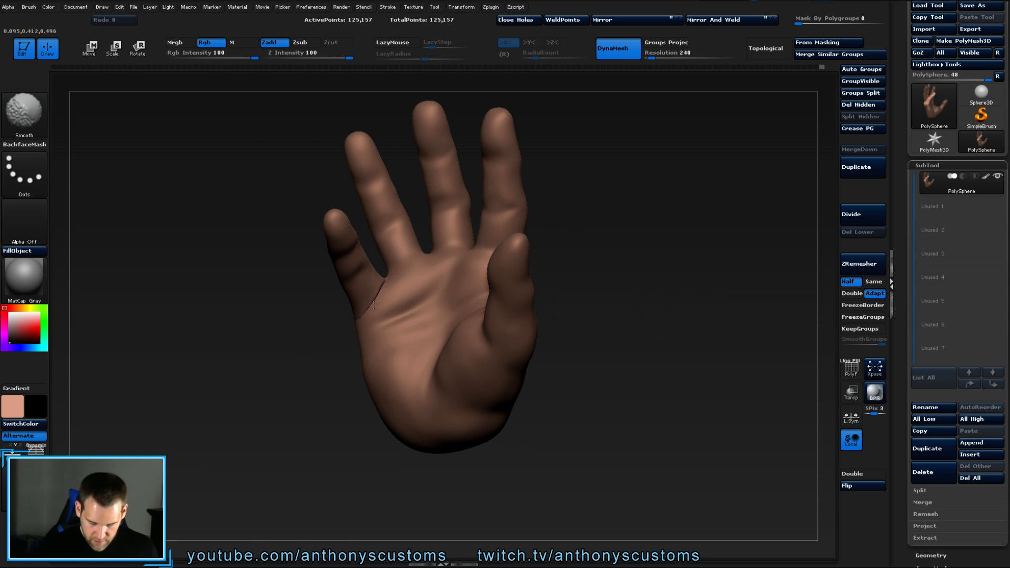
{"action": "mouse_move", "coordinate": [562, 270]}
{"action": "left_mouse_down"}
{"action": "mouse_move", "coordinate": [620, 293]}
{"action": "mouse_move", "coordinate": [657, 289]}
{"action": "mouse_move", "coordinate": [676, 255]}
{"action": "mouse_move", "coordinate": [635, 269]}
{"action": "mouse_move", "coordinate": [600, 259]}
{"action": "left_mouse_up"}
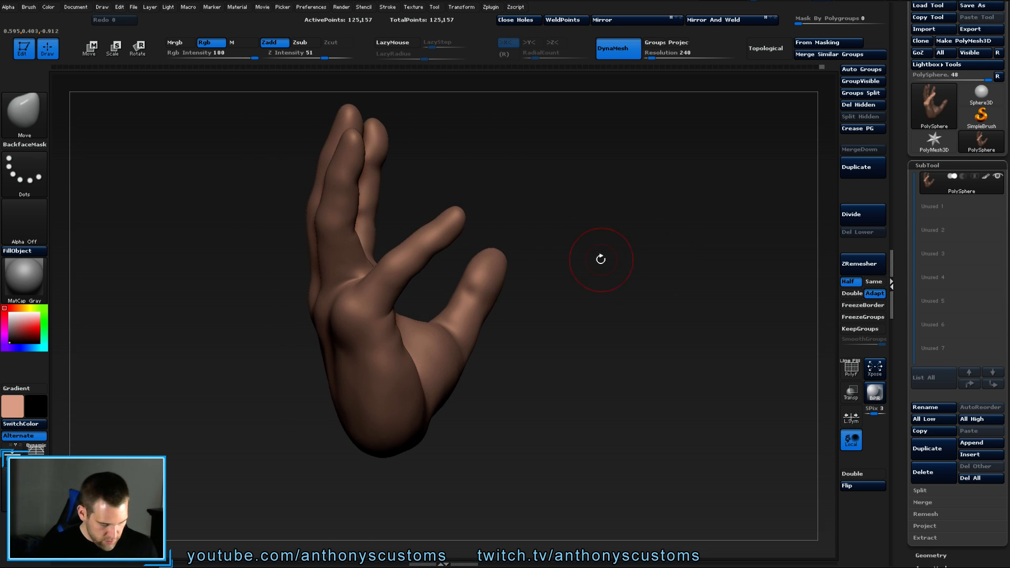
Mask the hand and the little finger's base with a short Transpose masking line along the finger's lower segment.
{"action": "key", "text": "r"}
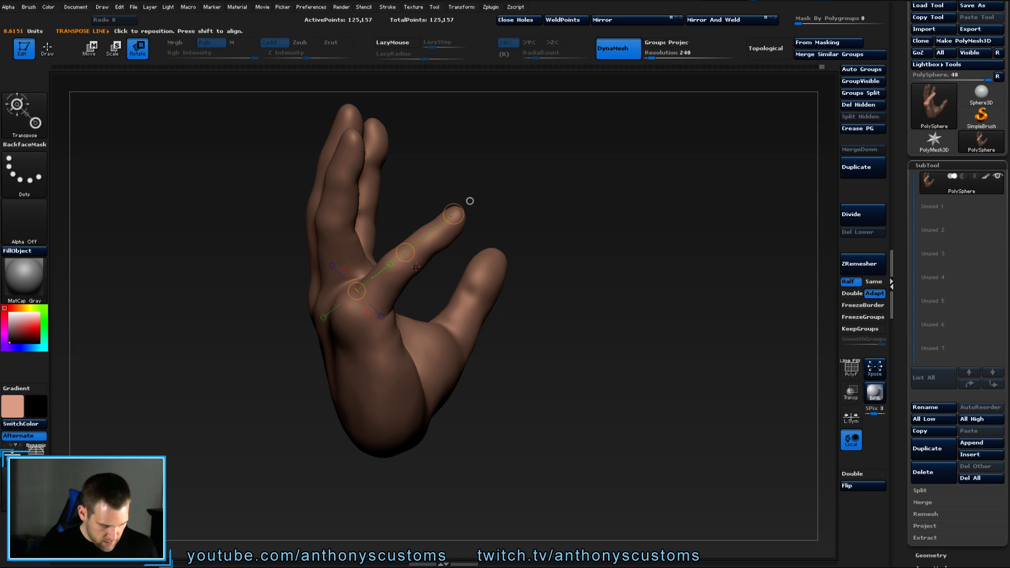
{"action": "mouse_move", "coordinate": [383, 289]}
{"action": "left_mouse_down", "text": "ctrl"}
{"action": "mouse_move", "coordinate": [419, 263]}
{"action": "mouse_move", "coordinate": [409, 269]}
{"action": "left_mouse_up", "text": "ctrl"}
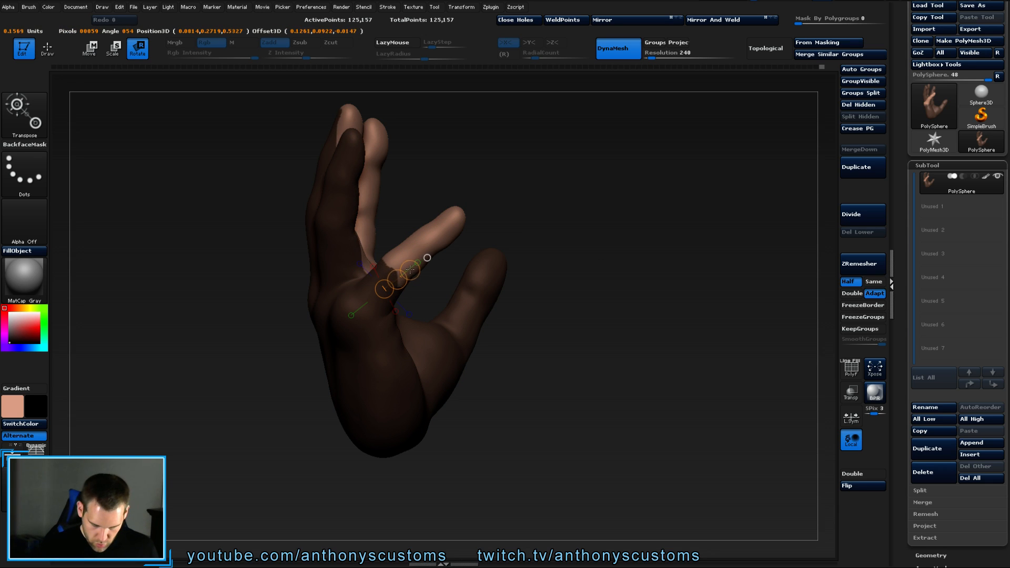
{"action": "left_click_drag", "start_coordinate": [526, 232], "coordinate": [637, 284]}
{"action": "key", "text": "q"}
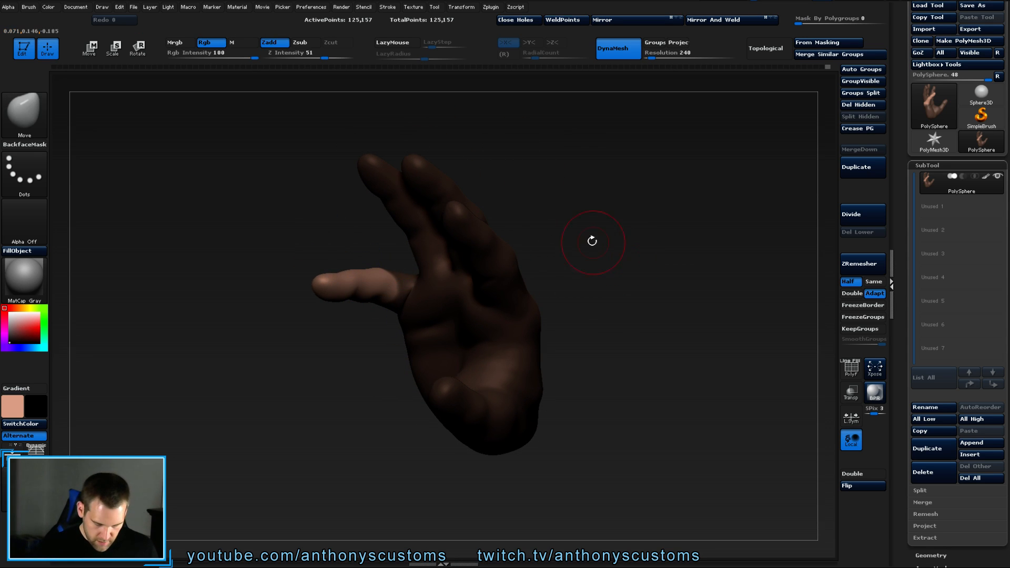
Extend the mask around the little finger's lower segment up to its middle joint, painting it from several sides.
{"action": "key", "text": "ctrl"}
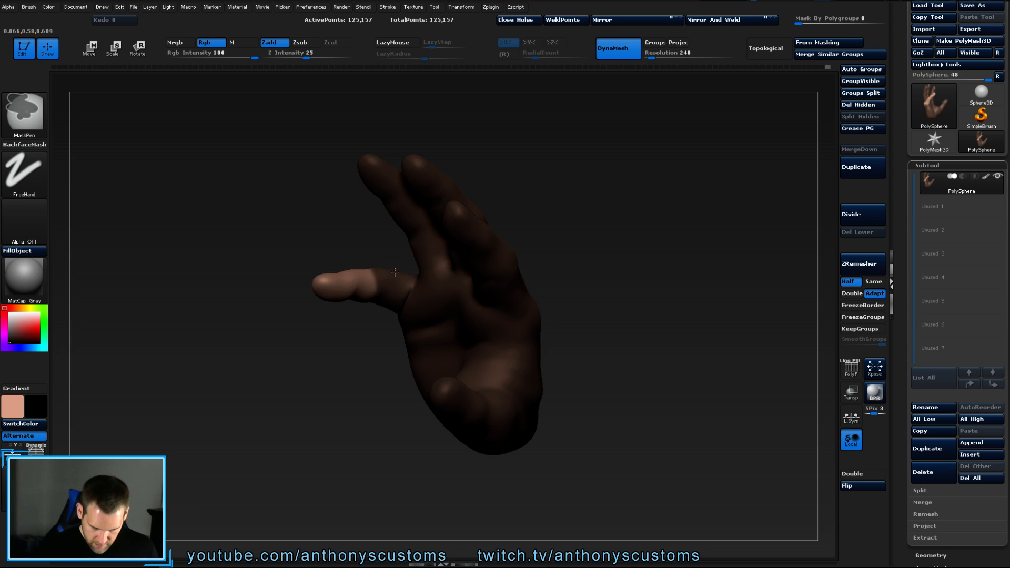
{"action": "left_click_drag", "start_coordinate": [356, 376], "coordinate": [368, 377]}
{"action": "key", "text": "ctrl"}
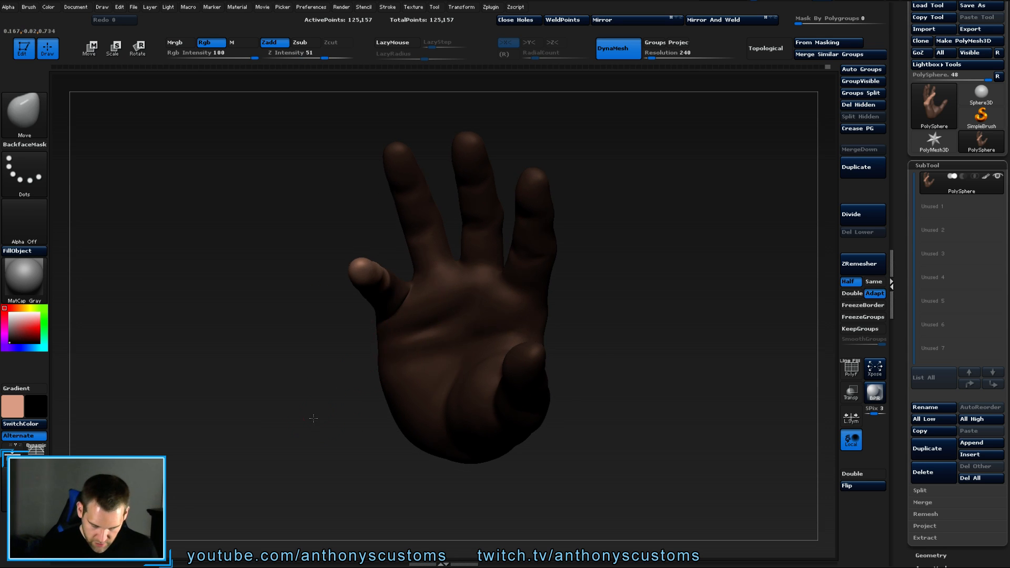
{"action": "left_click_drag", "start_coordinate": [313, 418], "coordinate": [405, 389]}
{"action": "key", "text": "ctrl"}
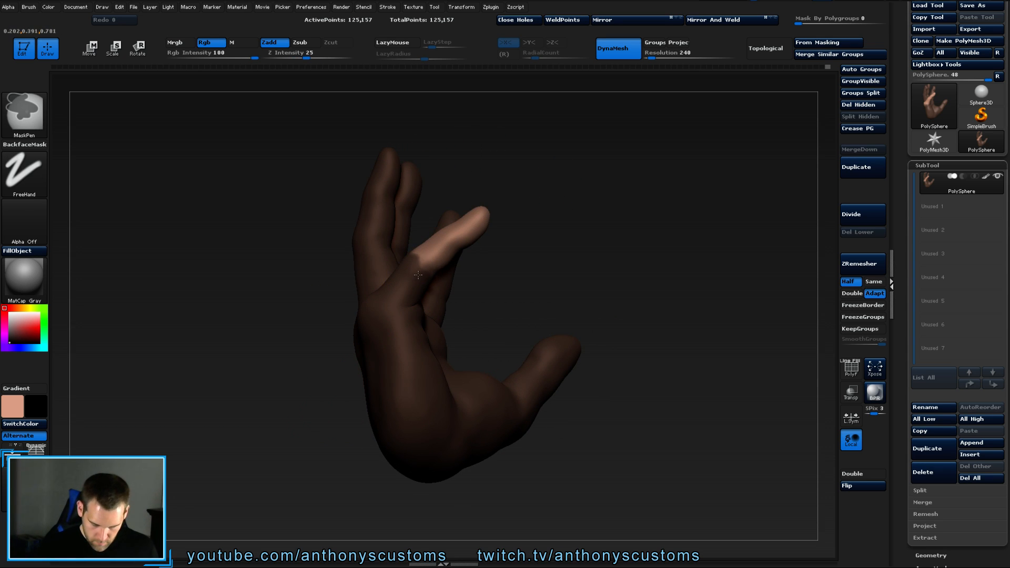
{"action": "mouse_move", "coordinate": [516, 247]}
{"action": "left_mouse_down"}
{"action": "mouse_move", "coordinate": [570, 254]}
{"action": "mouse_move", "coordinate": [572, 277]}
{"action": "left_mouse_up"}
{"action": "key", "text": "ctrl"}
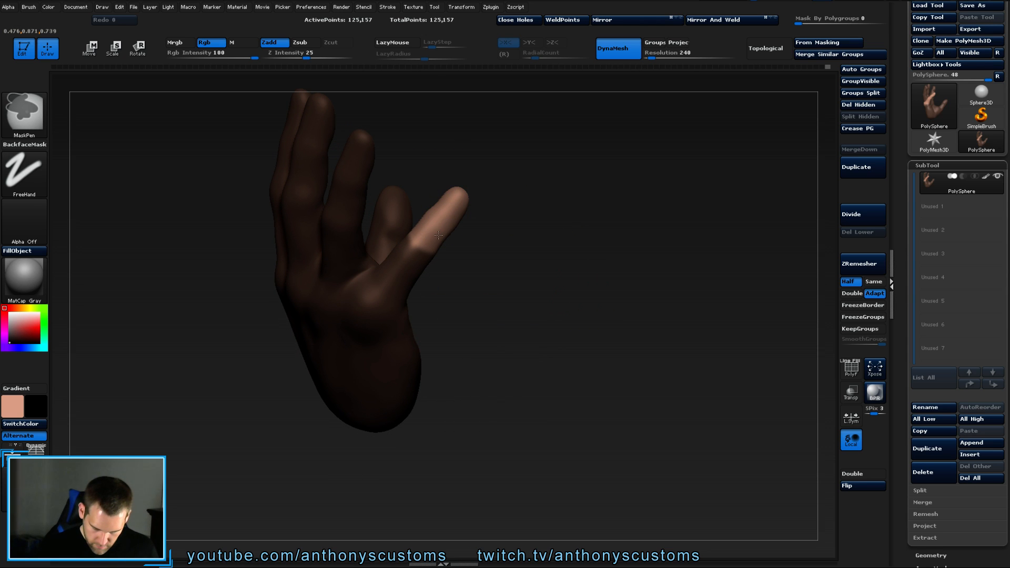
Unmask leftover patches on the little finger's upper segments and refine the mask edge around its middle joint.
{"action": "left_click_drag", "start_coordinate": [573, 252], "coordinate": [479, 112]}
{"action": "key", "text": "ctrl+alt"}
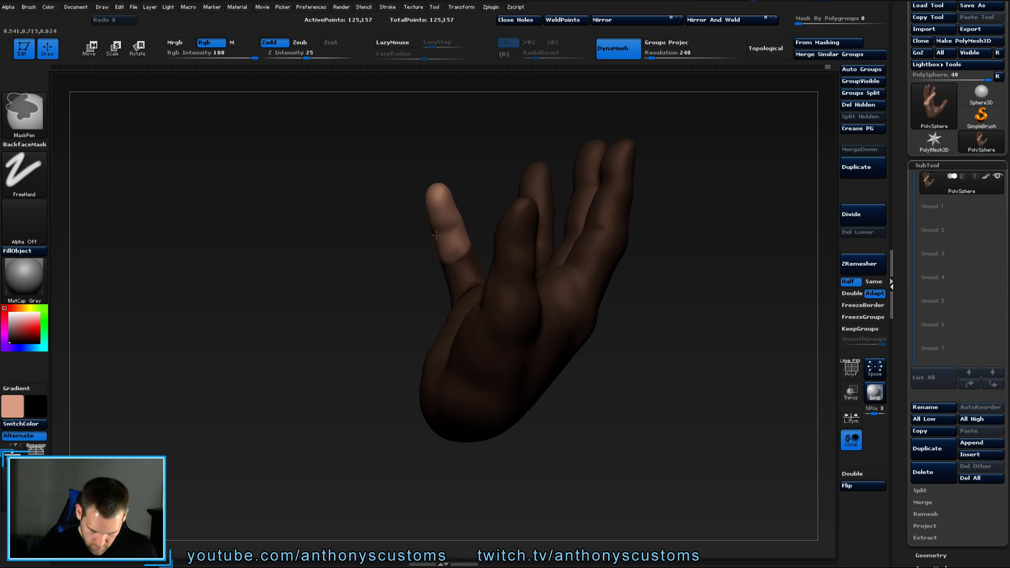
{"action": "left_click_drag", "start_coordinate": [728, 210], "coordinate": [652, 258]}
{"action": "key", "text": "ctrl+alt"}
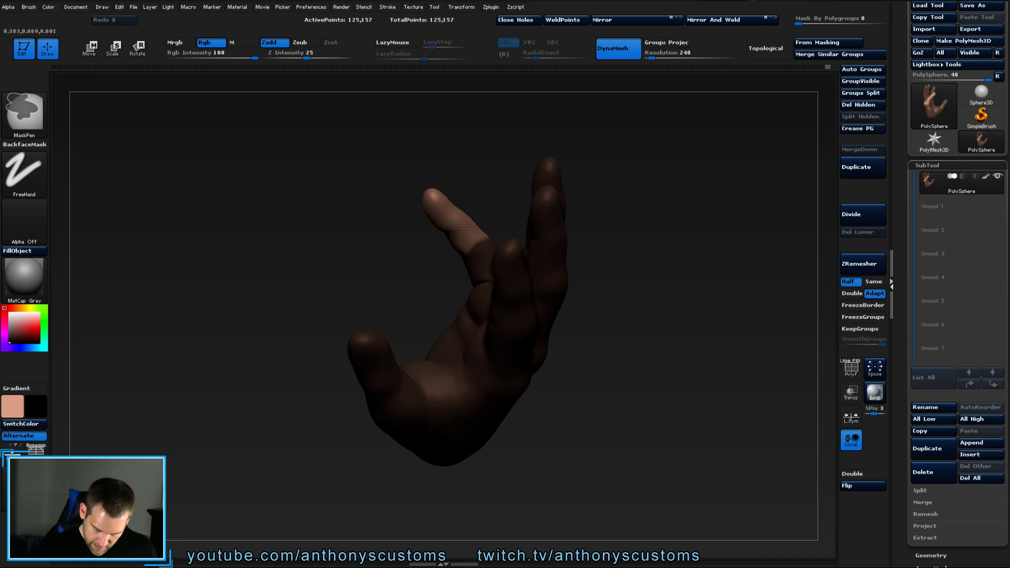
{"action": "mouse_move", "coordinate": [469, 207]}
{"action": "left_mouse_down"}
{"action": "mouse_move", "coordinate": [672, 219]}
{"action": "mouse_move", "coordinate": [642, 205]}
{"action": "mouse_move", "coordinate": [651, 226]}
{"action": "mouse_move", "coordinate": [601, 181]}
{"action": "mouse_move", "coordinate": [614, 174]}
{"action": "mouse_move", "coordinate": [604, 156]}
{"action": "left_mouse_up"}
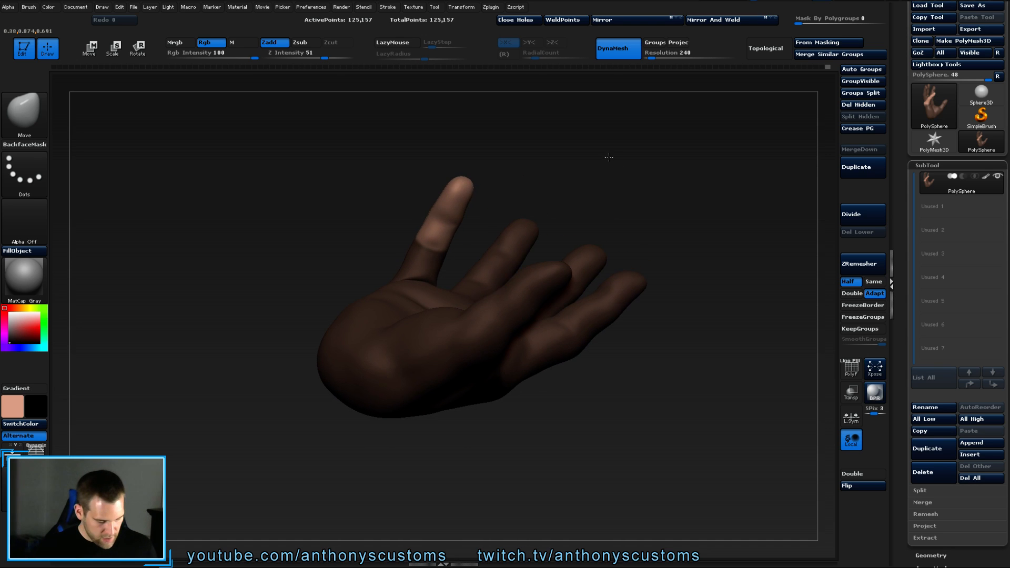
{"action": "key", "text": "ctrl+alt"}
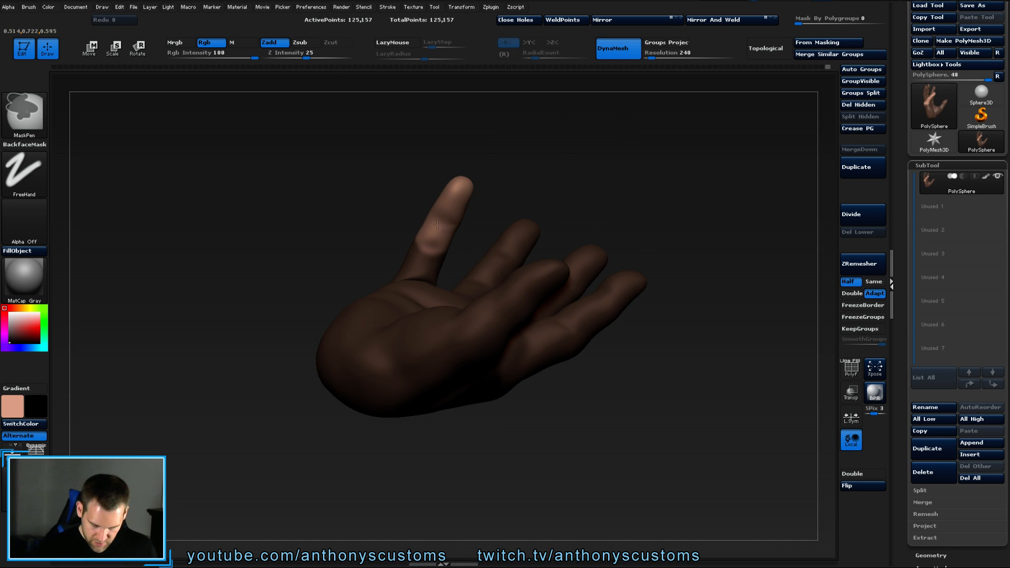
{"action": "left_click_drag", "start_coordinate": [505, 176], "coordinate": [583, 219]}
{"action": "key", "text": "ctrl+alt"}
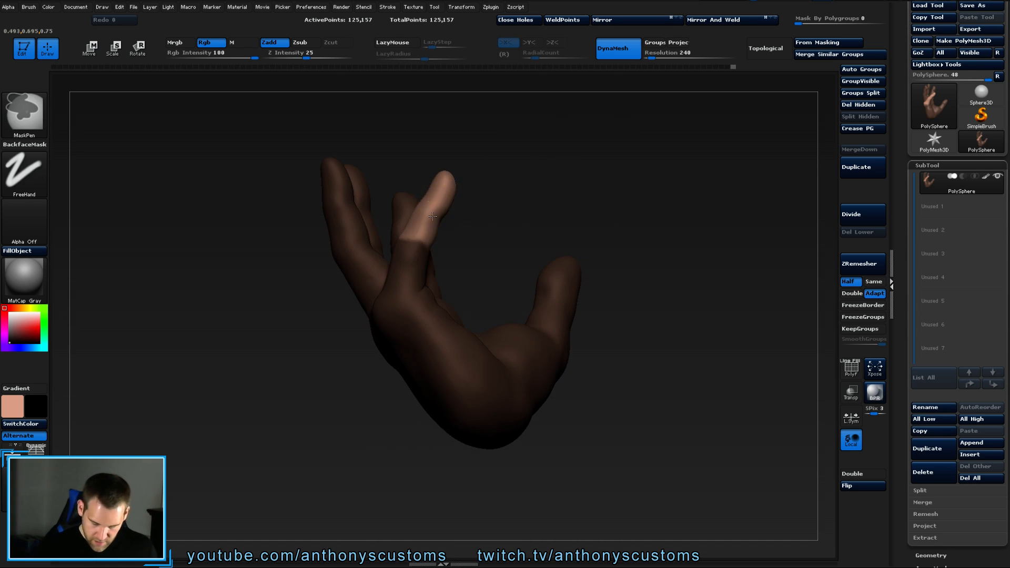
{"action": "left_click_drag", "start_coordinate": [482, 201], "coordinate": [642, 234]}
{"action": "key", "text": "ctrl"}
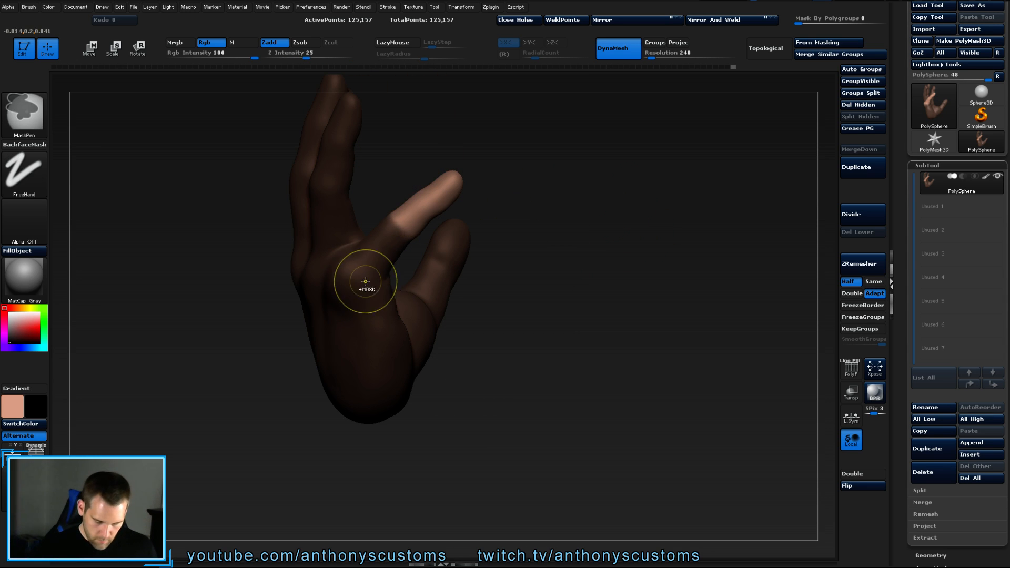
{"action": "left_click_drag", "start_coordinate": [474, 258], "coordinate": [560, 233]}
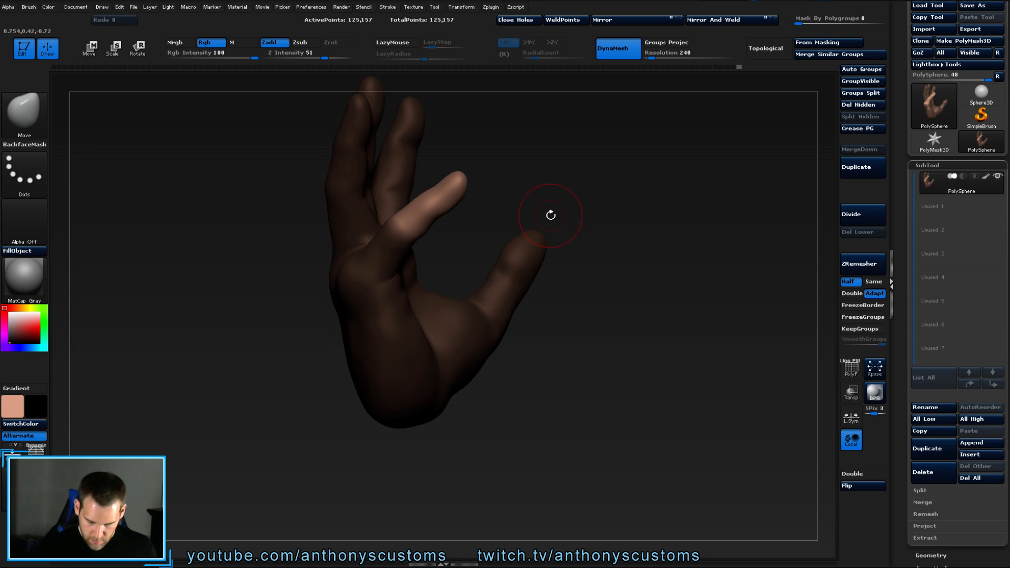
Place a Transpose rotate line from the little finger's middle joint to its tip and align it with the finger from several sides.
{"action": "key", "text": "r"}
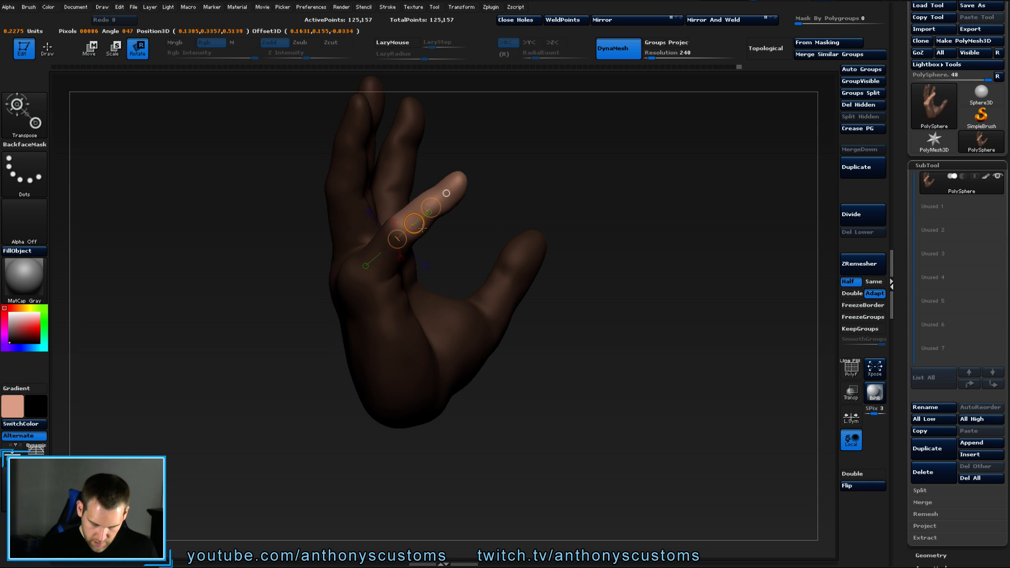
{"action": "left_click_drag", "start_coordinate": [408, 226], "coordinate": [454, 189]}
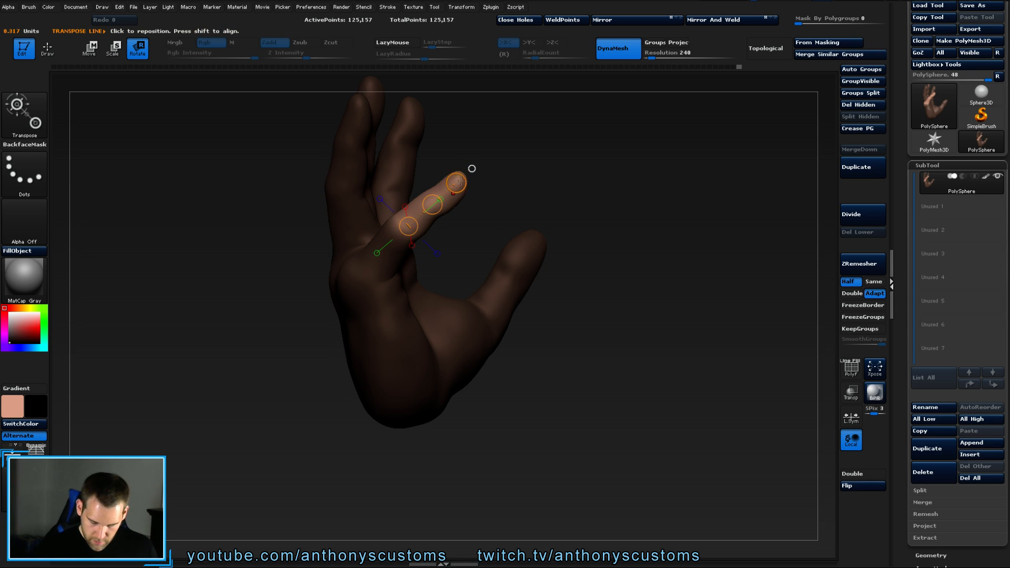
{"action": "left_click_drag", "start_coordinate": [521, 221], "coordinate": [565, 199]}
{"action": "left_click_drag", "start_coordinate": [437, 233], "coordinate": [431, 224]}
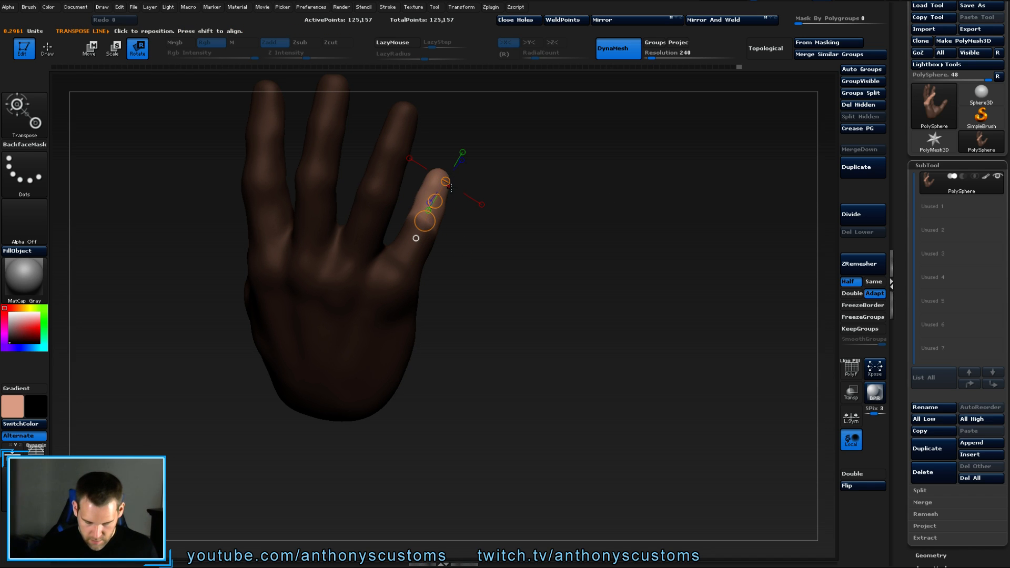
{"action": "left_click_drag", "start_coordinate": [588, 191], "coordinate": [547, 184]}
{"action": "left_click_drag", "start_coordinate": [480, 182], "coordinate": [485, 179]}
{"action": "mouse_move", "coordinate": [623, 217]}
{"action": "left_mouse_down"}
{"action": "mouse_move", "coordinate": [578, 234]}
{"action": "mouse_move", "coordinate": [597, 242]}
{"action": "left_mouse_up"}
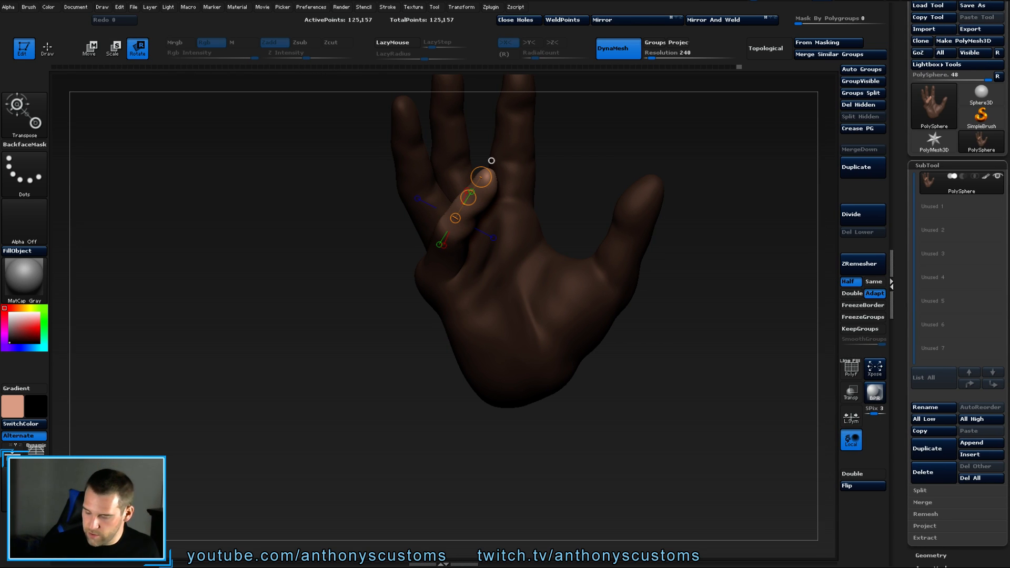
Open the tool's Deformation settings and look at the Bend option.
{"action": "scroll", "coordinate": [1003, 121], "scroll_direction": "down", "scroll_amount": 7}
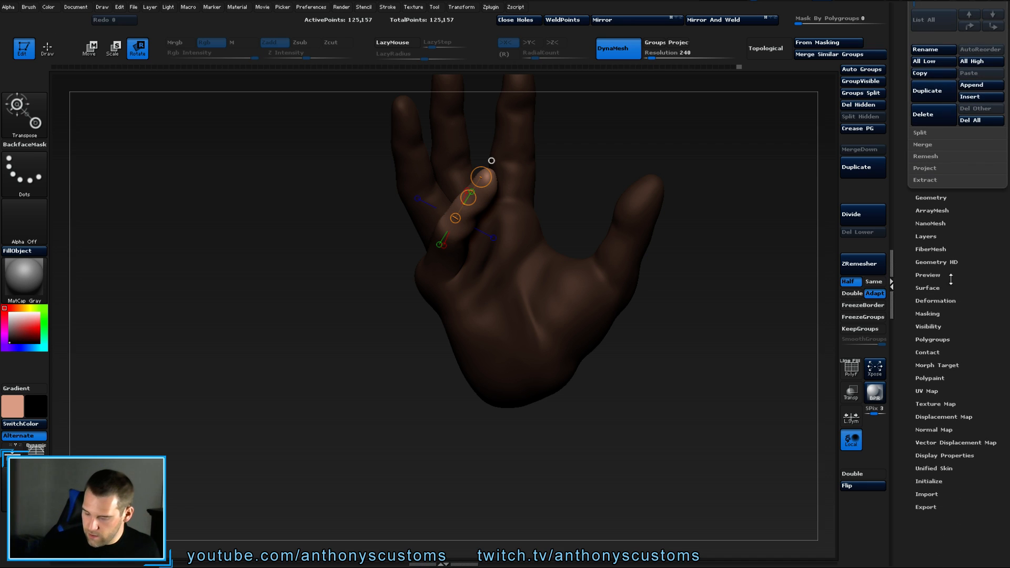
{"action": "left_click", "coordinate": [935, 301]}
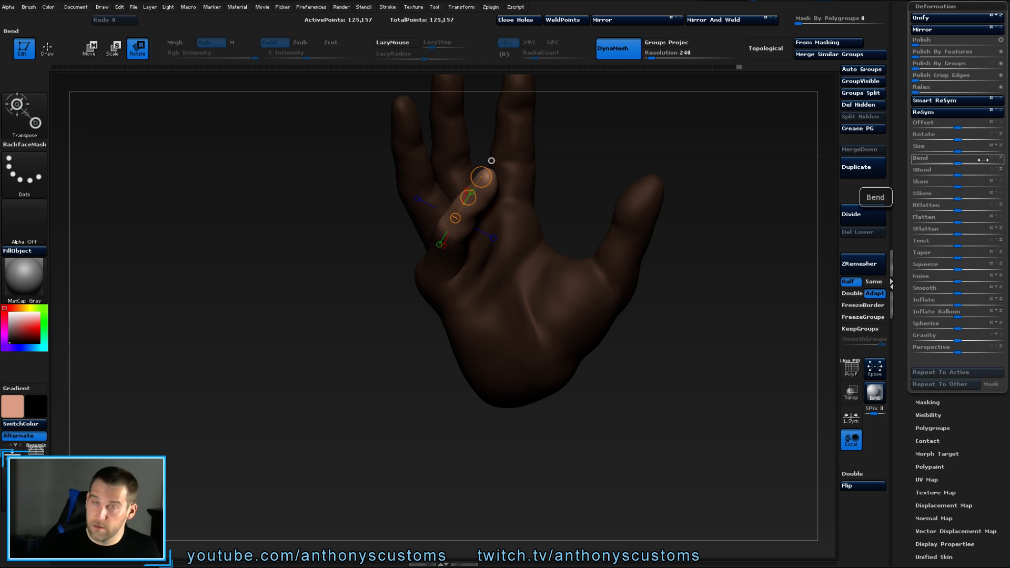
{"action": "left_click_drag", "start_coordinate": [671, 357], "coordinate": [703, 334]}
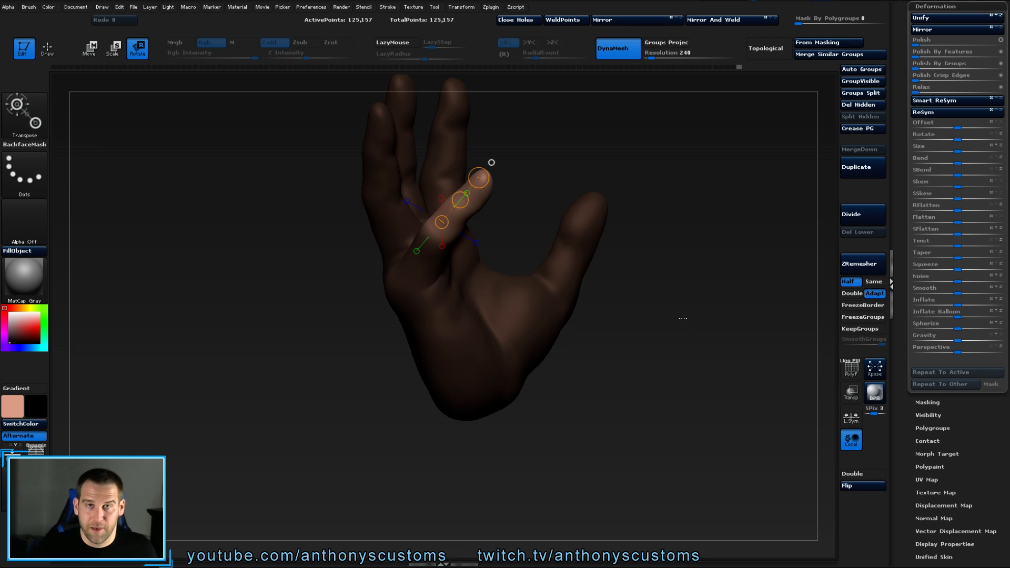
Rotate the little finger's unmasked upper segments about the middle joint, bending them toward the palm.
{"action": "left_click_drag", "start_coordinate": [682, 239], "coordinate": [636, 194]}
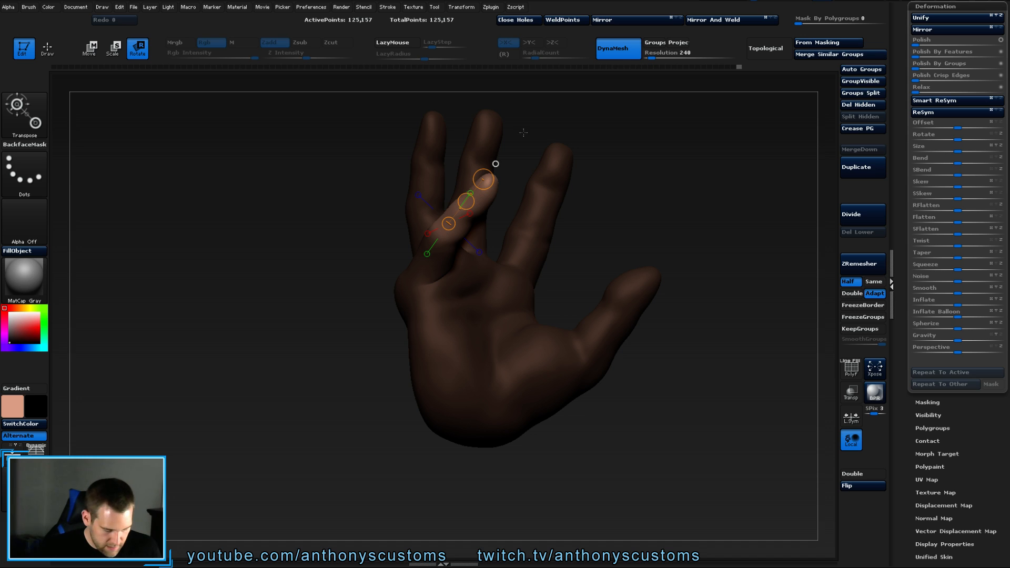
{"action": "left_click_drag", "start_coordinate": [484, 179], "coordinate": [499, 199]}
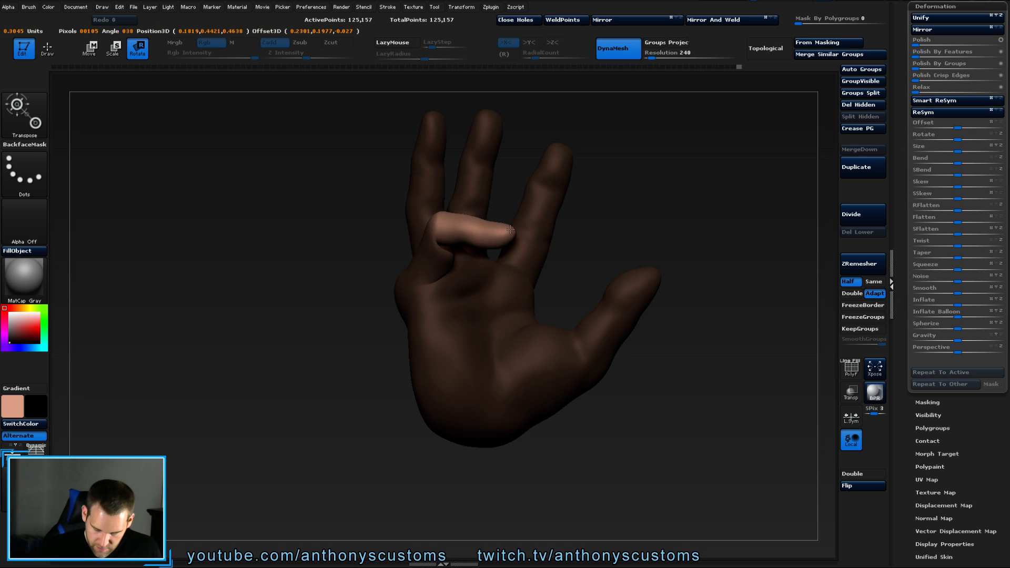
{"action": "left_click_drag", "start_coordinate": [664, 199], "coordinate": [686, 189]}
Redraw the Transpose line in Move mode along the bent upper segments and center its ends on the little finger from several sides.
{"action": "key", "text": "w"}
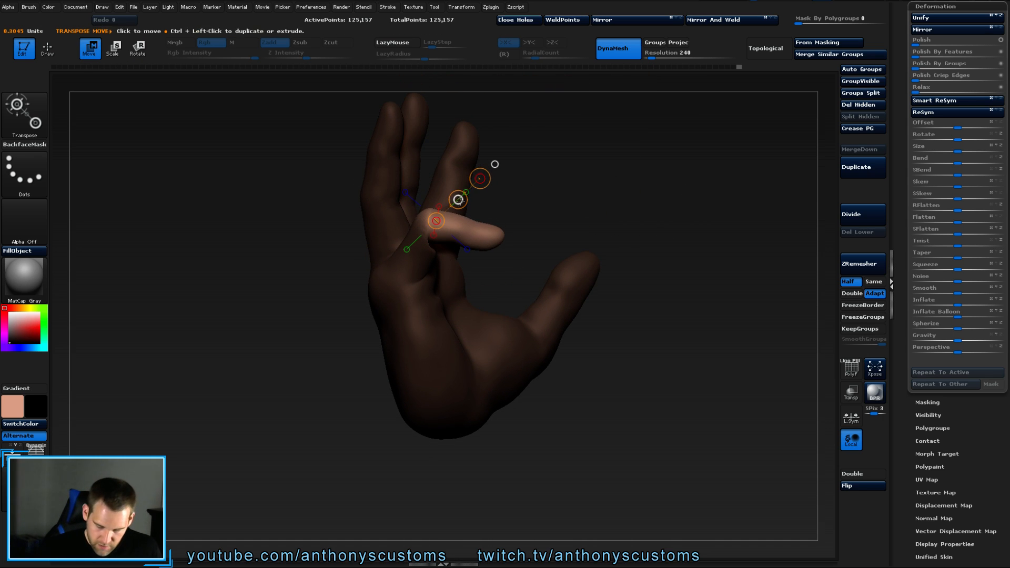
{"action": "left_click_drag", "start_coordinate": [626, 180], "coordinate": [644, 155]}
{"action": "left_click_drag", "start_coordinate": [448, 118], "coordinate": [483, 175]}
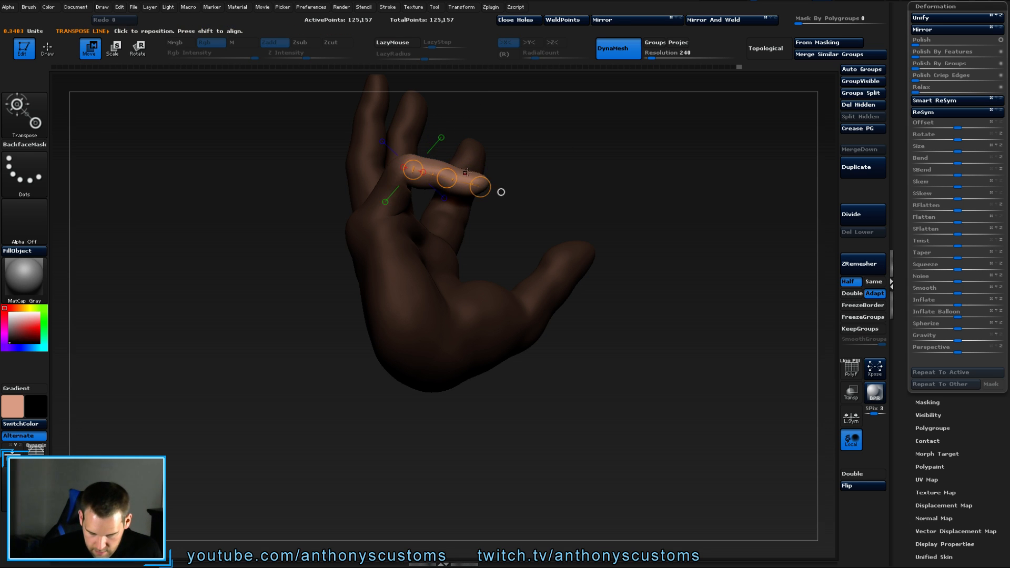
{"action": "left_click_drag", "start_coordinate": [637, 196], "coordinate": [388, 304]}
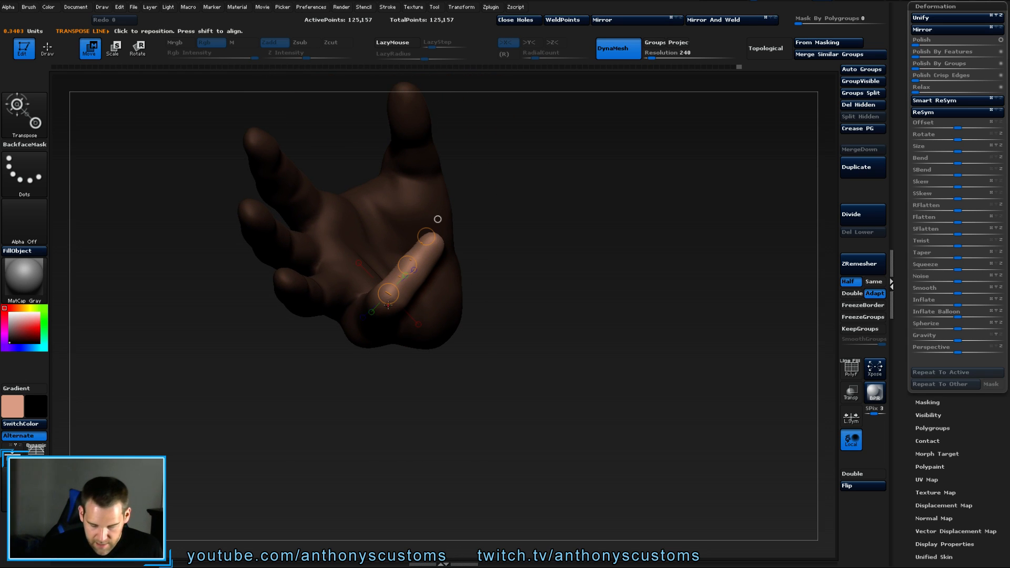
{"action": "left_click_drag", "start_coordinate": [439, 238], "coordinate": [435, 226]}
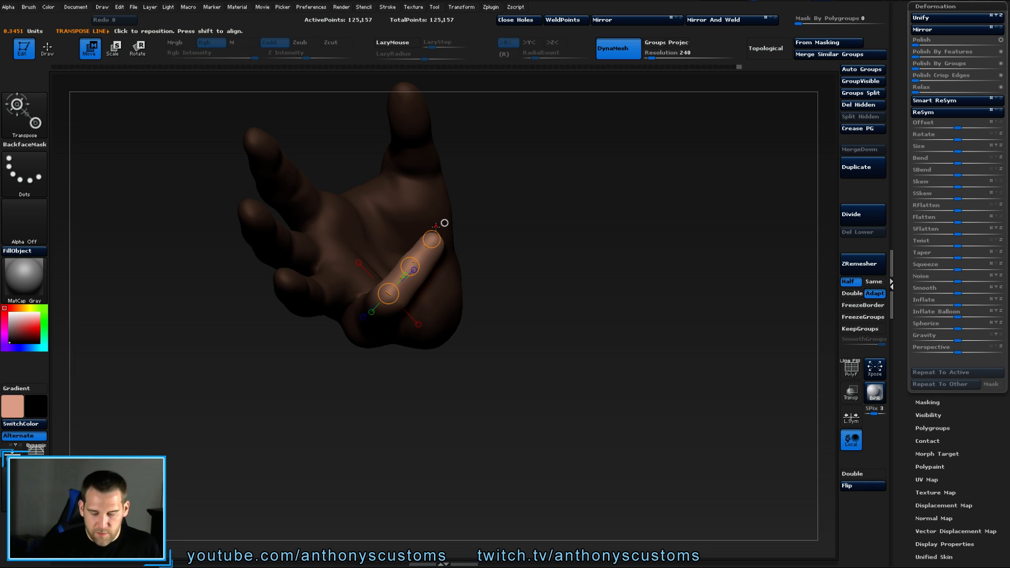
{"action": "left_click_drag", "start_coordinate": [415, 270], "coordinate": [417, 272]}
{"action": "left_click_drag", "start_coordinate": [542, 231], "coordinate": [622, 238]}
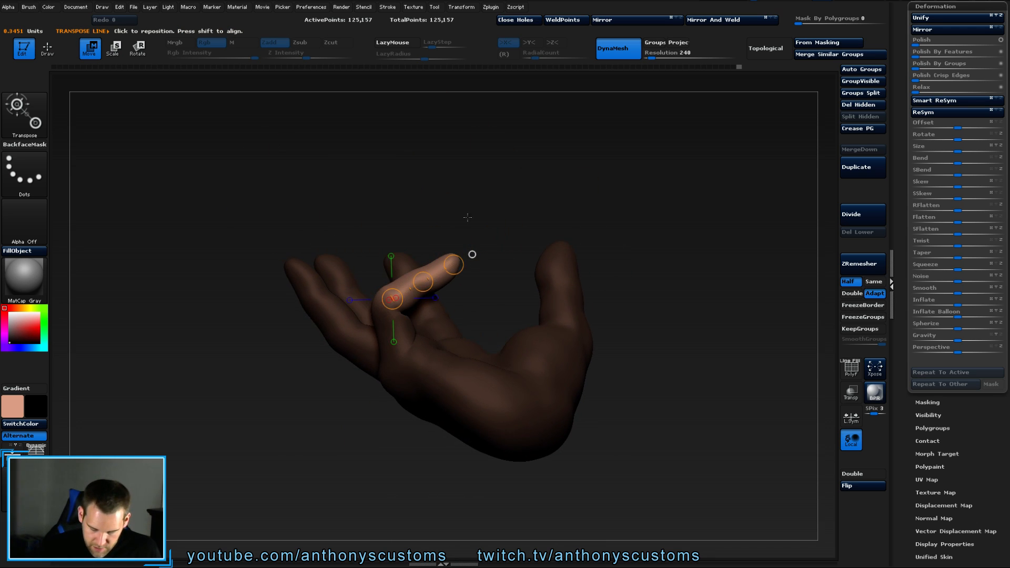
Try to shift the little finger's upper segments with Transpose Move, and undo the shift.
{"action": "left_click_drag", "start_coordinate": [424, 289], "coordinate": [461, 277]}
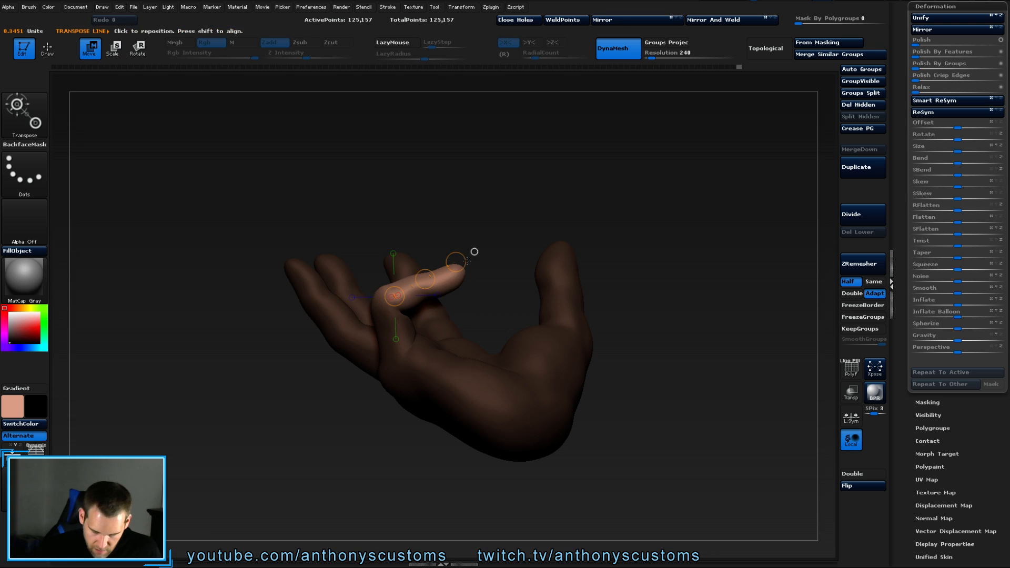
{"action": "key", "text": "ctrl+z"}
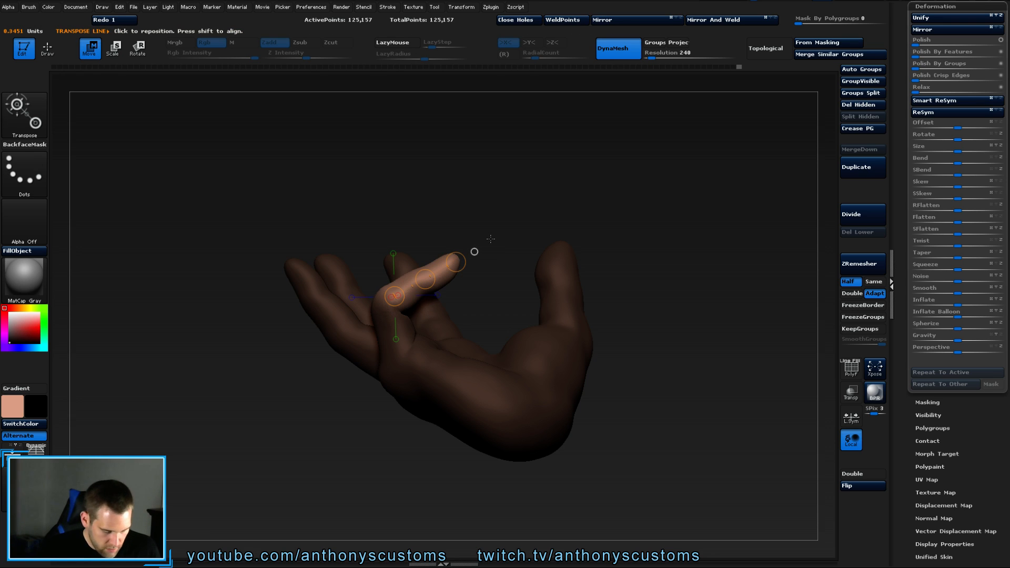
Rotate the little finger's upper segments further toward the palm, correct their sideways angle, and return to Draw mode.
{"action": "key", "text": "r"}
{"action": "left_click_drag", "start_coordinate": [456, 262], "coordinate": [463, 281]}
{"action": "left_click_drag", "start_coordinate": [658, 200], "coordinate": [662, 314]}
{"action": "left_click_drag", "start_coordinate": [463, 257], "coordinate": [451, 263]}
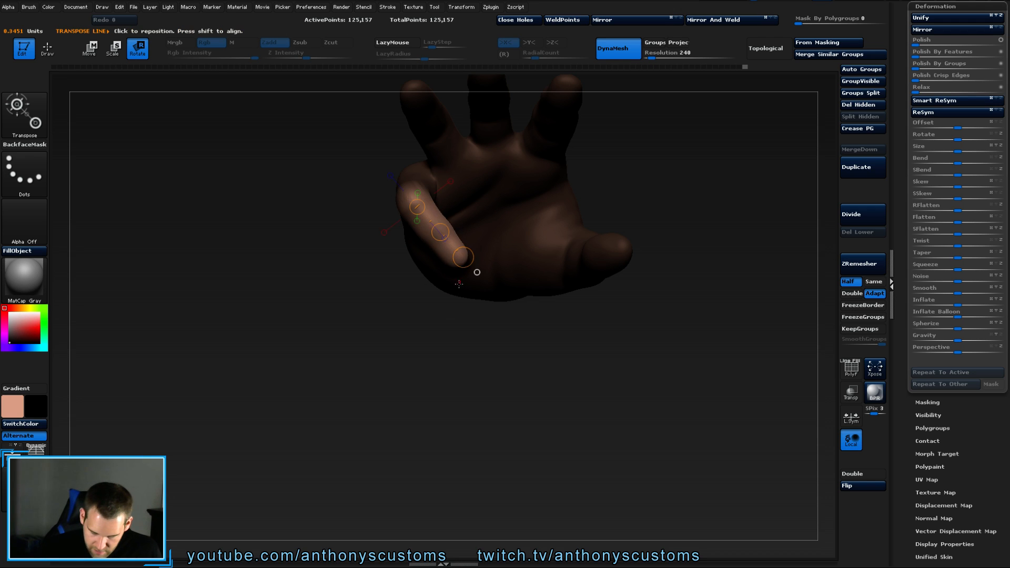
{"action": "left_click_drag", "start_coordinate": [657, 210], "coordinate": [657, 307]}
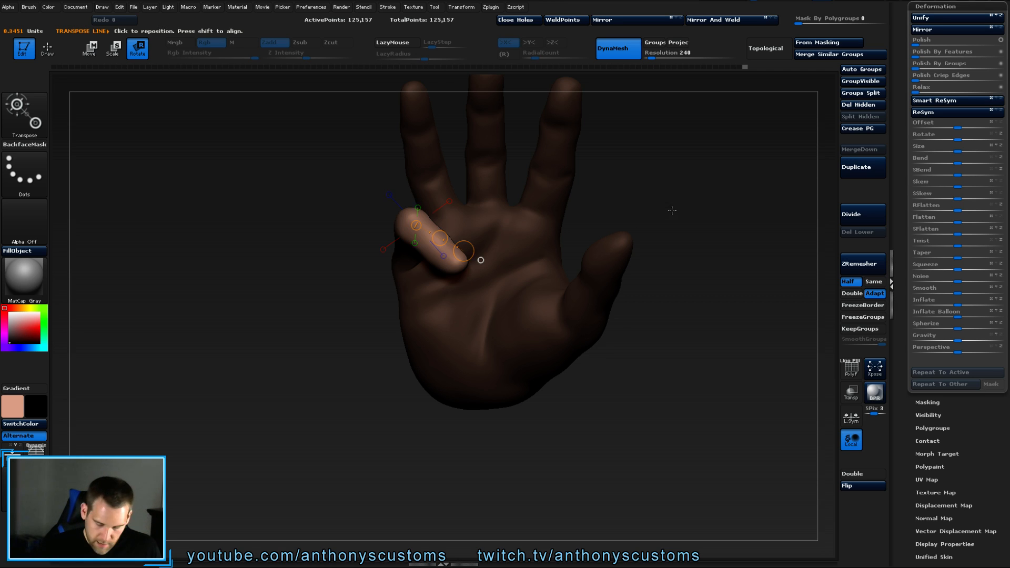
{"action": "mouse_move", "coordinate": [672, 210]}
{"action": "left_mouse_down"}
{"action": "mouse_move", "coordinate": [659, 229]}
{"action": "mouse_move", "coordinate": [685, 218]}
{"action": "mouse_move", "coordinate": [694, 171]}
{"action": "mouse_move", "coordinate": [681, 209]}
{"action": "mouse_move", "coordinate": [672, 199]}
{"action": "left_mouse_up"}
{"action": "key", "text": "q"}
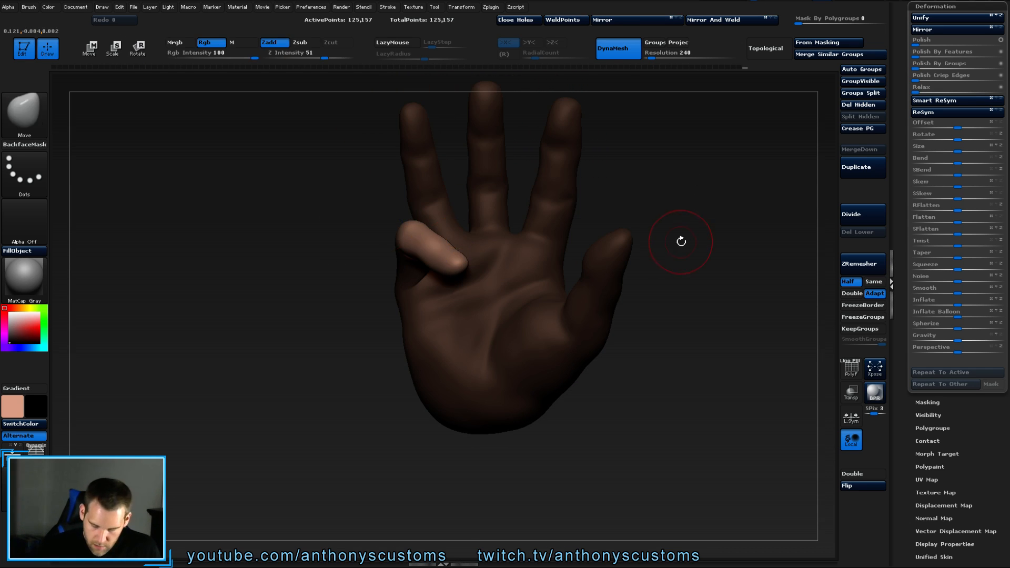
Mask the little finger's middle segment up to the fingertip joint, painting across its outer and upper sides.
{"action": "left_click_drag", "start_coordinate": [681, 237], "coordinate": [698, 221]}
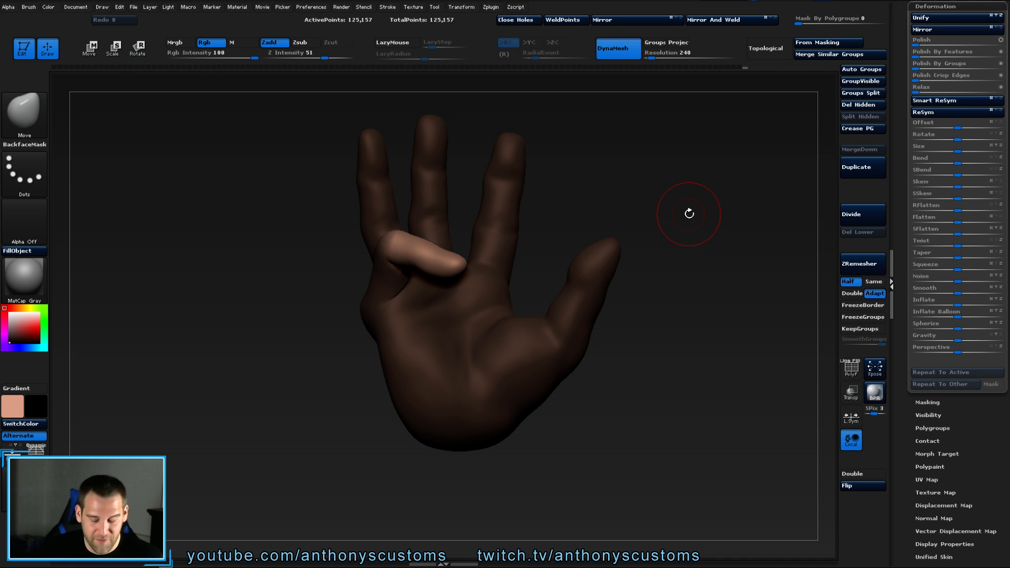
{"action": "left_click_drag", "start_coordinate": [689, 213], "coordinate": [719, 237]}
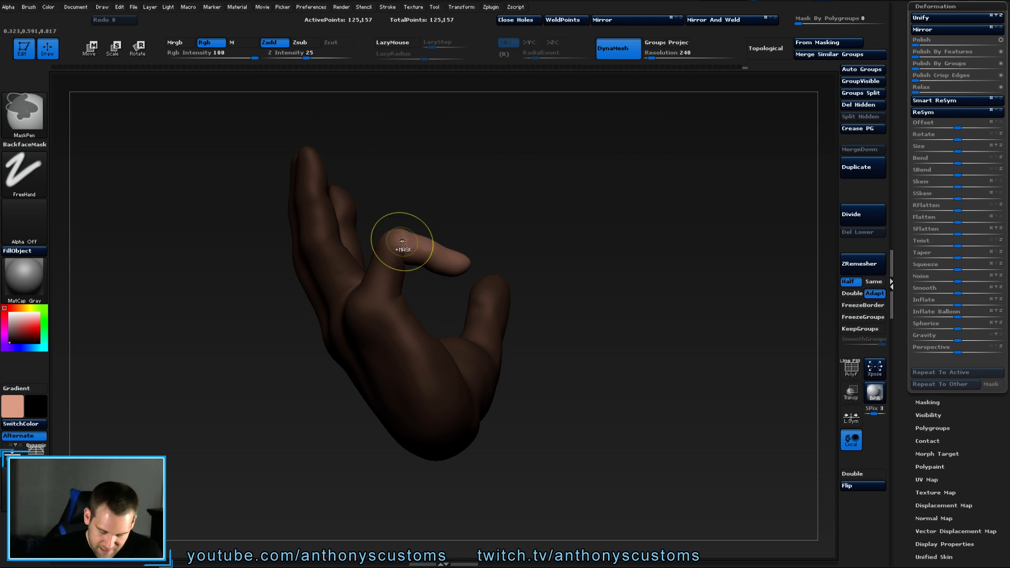
{"action": "mouse_move", "coordinate": [403, 240]}
{"action": "left_mouse_down", "text": "ctrl"}
{"action": "mouse_move", "coordinate": [399, 251]}
{"action": "mouse_move", "coordinate": [417, 236]}
{"action": "left_mouse_up", "text": "ctrl"}
{"action": "mouse_move", "coordinate": [574, 223]}
{"action": "left_mouse_down"}
{"action": "mouse_move", "coordinate": [592, 266]}
{"action": "mouse_move", "coordinate": [594, 338]}
{"action": "left_mouse_up"}
{"action": "left_click_drag", "start_coordinate": [381, 243], "coordinate": [391, 230], "text": "ctrl"}
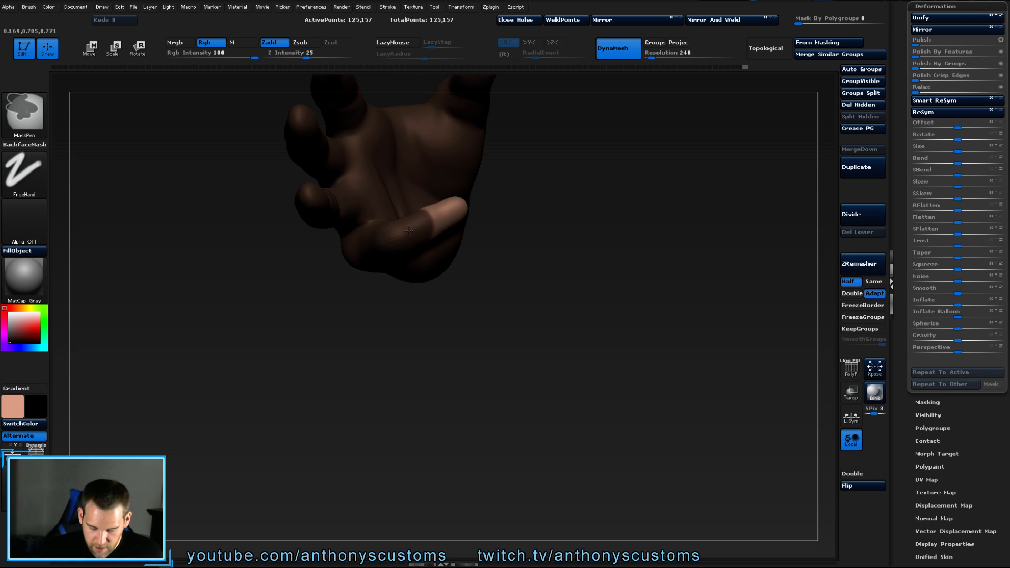
{"action": "left_click_drag", "start_coordinate": [409, 230], "coordinate": [415, 227], "text": "ctrl"}
{"action": "left_click_drag", "start_coordinate": [498, 177], "coordinate": [547, 334]}
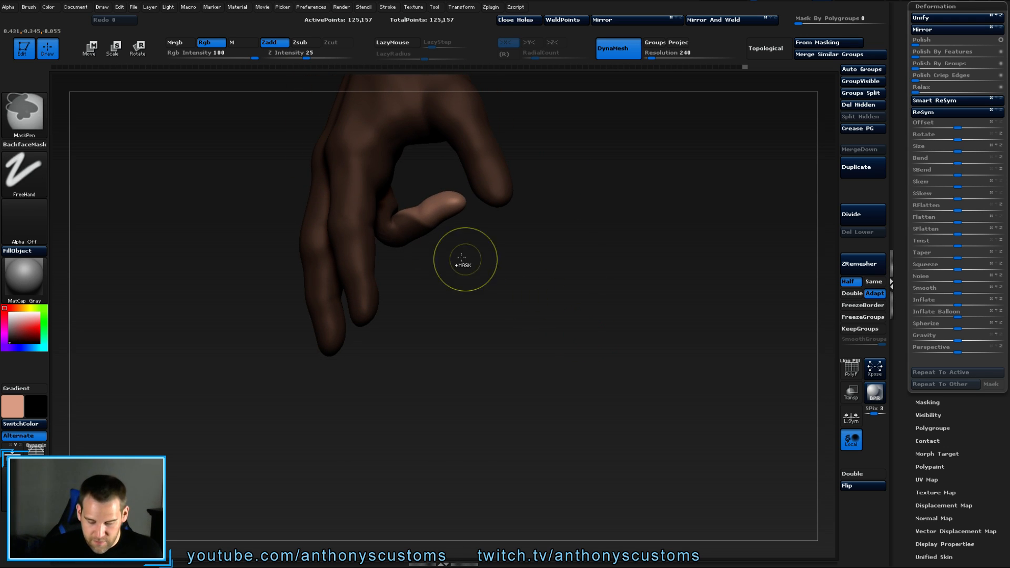
{"action": "left_click_drag", "start_coordinate": [398, 230], "coordinate": [394, 227], "text": "ctrl"}
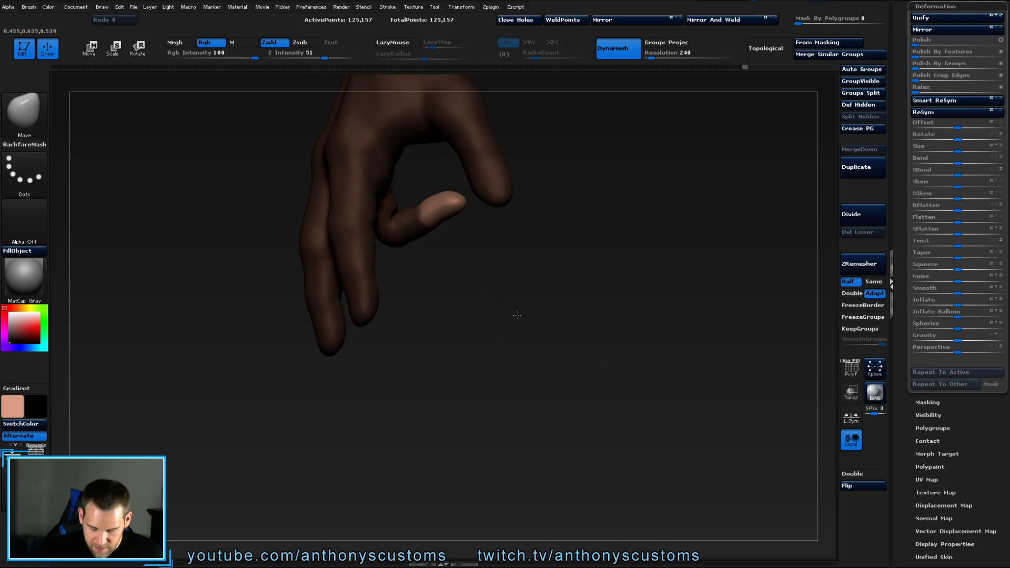
Extend the mask around the remaining sides of the little finger's middle segment, leaving only the fingertip segment unmasked.
{"action": "mouse_move", "coordinate": [516, 316]}
{"action": "left_mouse_down"}
{"action": "mouse_move", "coordinate": [437, 266]}
{"action": "mouse_move", "coordinate": [421, 284]}
{"action": "left_mouse_up"}
{"action": "left_click_drag", "start_coordinate": [379, 225], "coordinate": [402, 216], "text": "ctrl"}
{"action": "mouse_move", "coordinate": [489, 226]}
{"action": "left_mouse_down"}
{"action": "mouse_move", "coordinate": [536, 260]}
{"action": "mouse_move", "coordinate": [521, 275]}
{"action": "left_mouse_up"}
{"action": "left_click_drag", "start_coordinate": [401, 214], "coordinate": [395, 211], "text": "ctrl"}
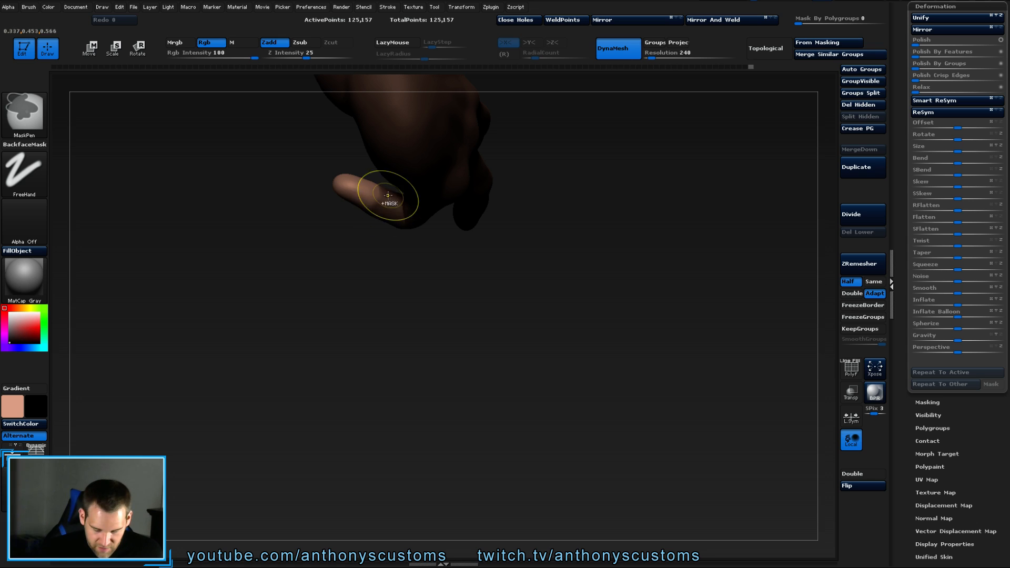
{"action": "mouse_move", "coordinate": [421, 269]}
{"action": "left_mouse_down"}
{"action": "mouse_move", "coordinate": [449, 297]}
{"action": "mouse_move", "coordinate": [514, 194]}
{"action": "mouse_move", "coordinate": [527, 238]}
{"action": "mouse_move", "coordinate": [466, 226]}
{"action": "left_mouse_up"}
{"action": "left_click_drag", "start_coordinate": [385, 191], "coordinate": [380, 192], "text": "ctrl"}
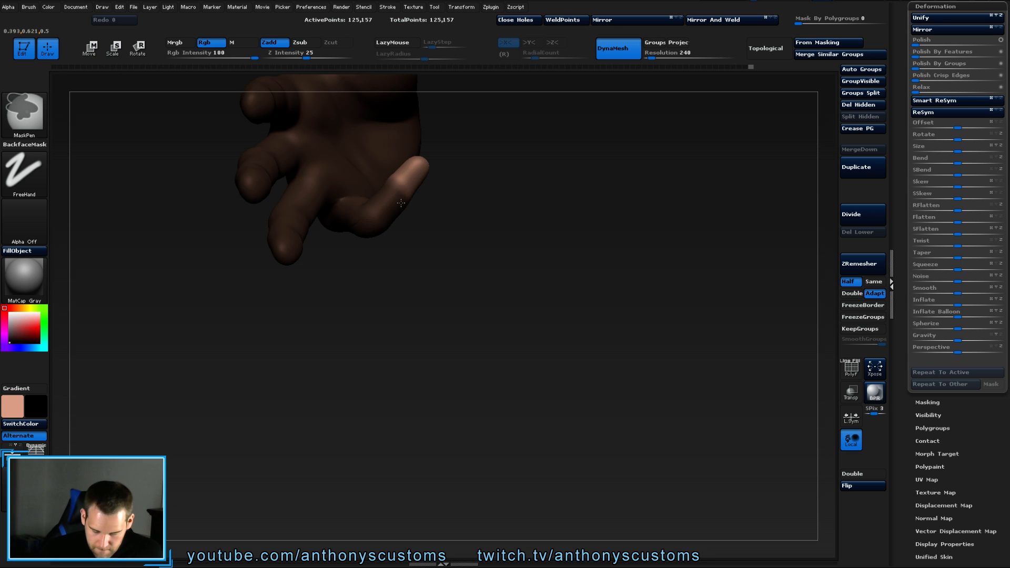
{"action": "mouse_move", "coordinate": [463, 247]}
{"action": "left_mouse_down"}
{"action": "mouse_move", "coordinate": [480, 255]}
{"action": "mouse_move", "coordinate": [489, 220]}
{"action": "mouse_move", "coordinate": [477, 175]}
{"action": "left_mouse_up"}
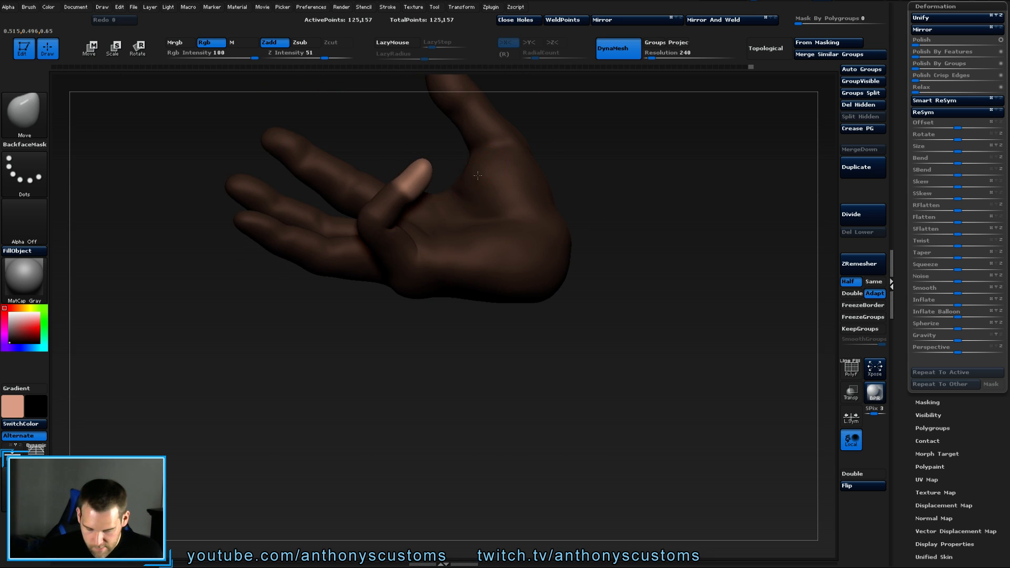
{"action": "left_click_drag", "start_coordinate": [542, 178], "coordinate": [558, 182]}
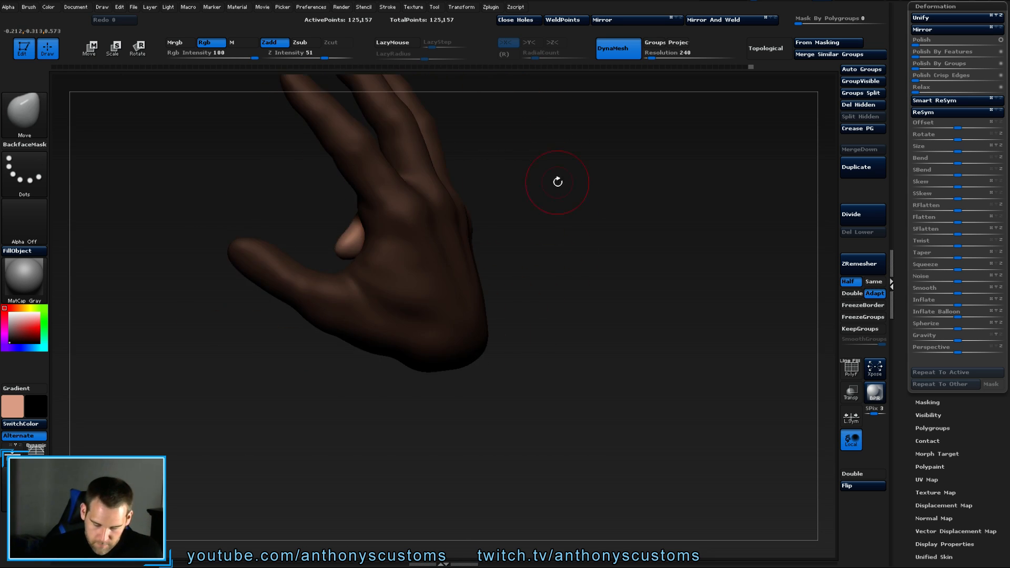
{"action": "left_click_drag", "start_coordinate": [526, 351], "coordinate": [615, 270]}
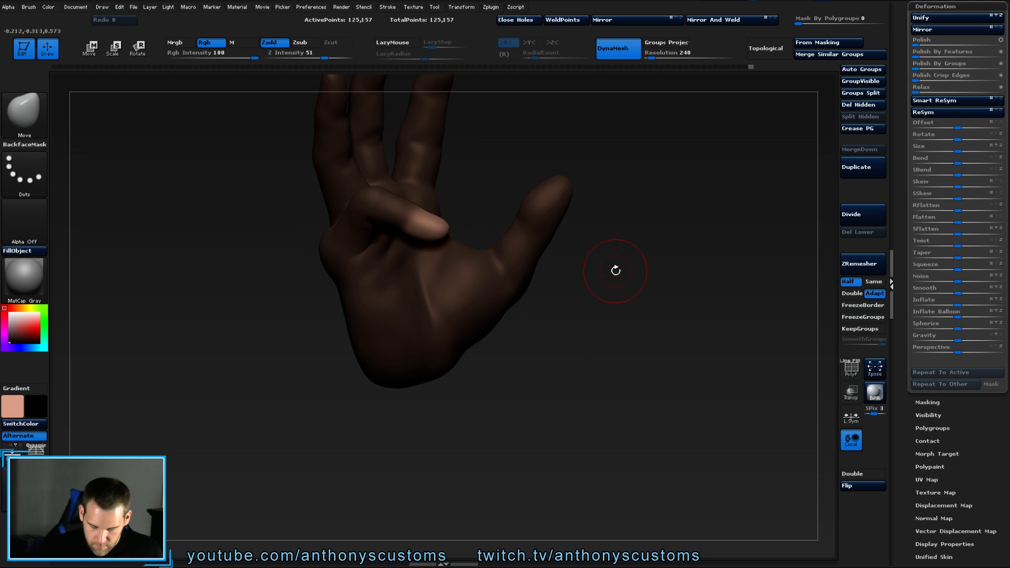
Set up Transpose Rotate on the little finger's unmasked fingertip segment, aligning the line from the fingertip joint along the finger.
{"action": "key", "text": "r"}
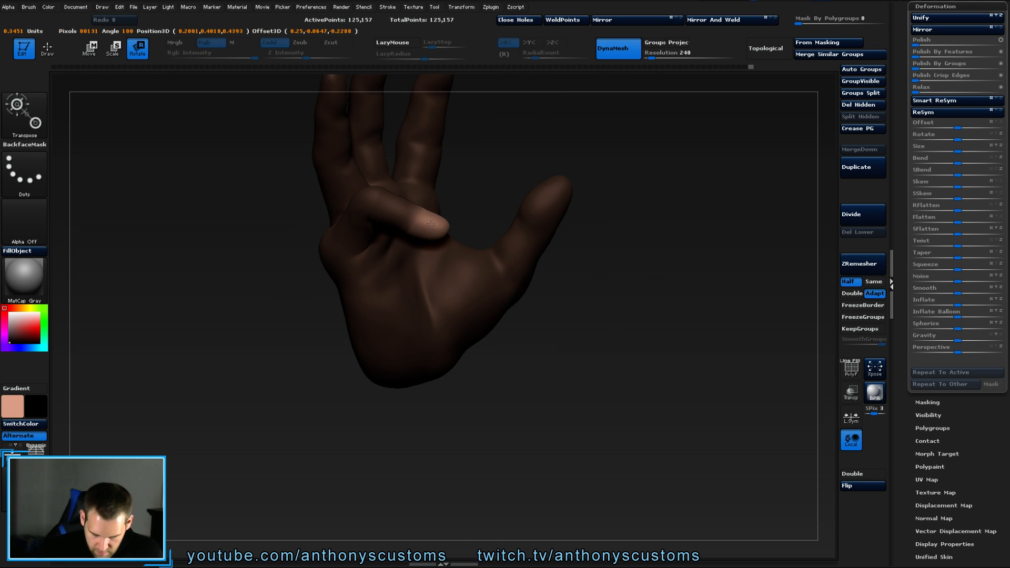
{"action": "left_click_drag", "start_coordinate": [380, 202], "coordinate": [447, 214]}
{"action": "key", "text": "ctrl+z"}
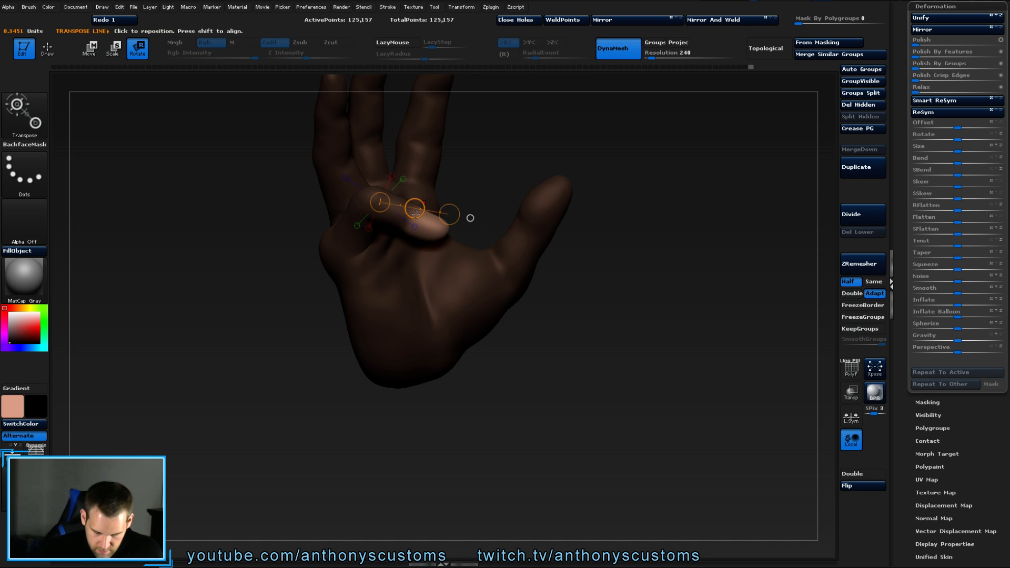
{"action": "left_click_drag", "start_coordinate": [414, 211], "coordinate": [460, 247]}
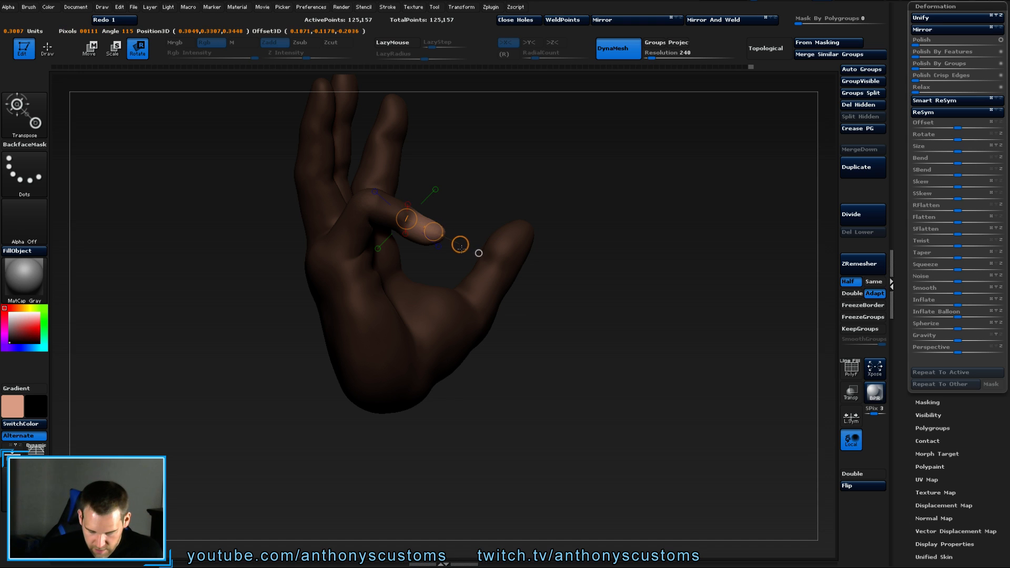
{"action": "left_click_drag", "start_coordinate": [526, 263], "coordinate": [591, 337]}
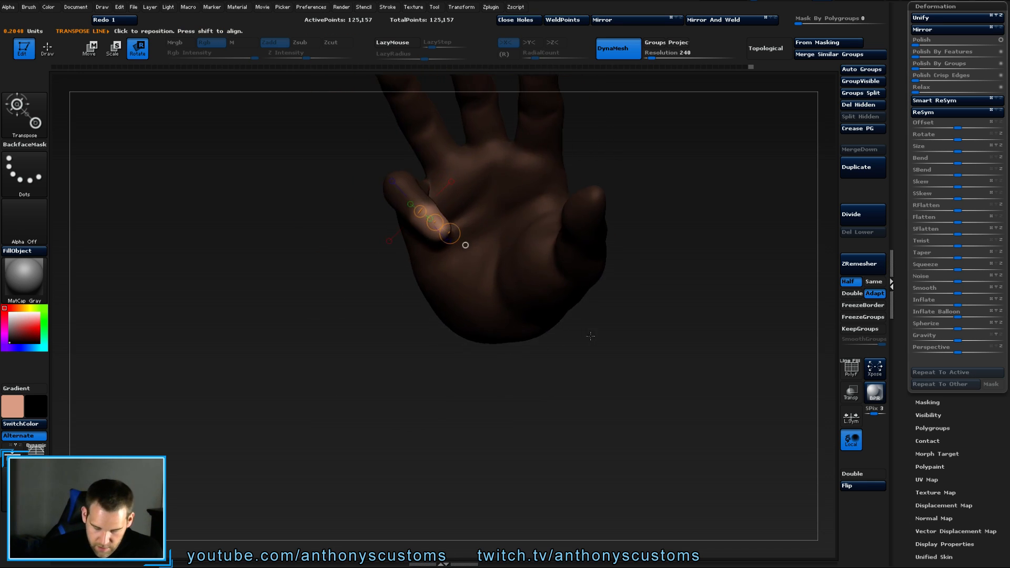
{"action": "left_click_drag", "start_coordinate": [453, 240], "coordinate": [446, 237]}
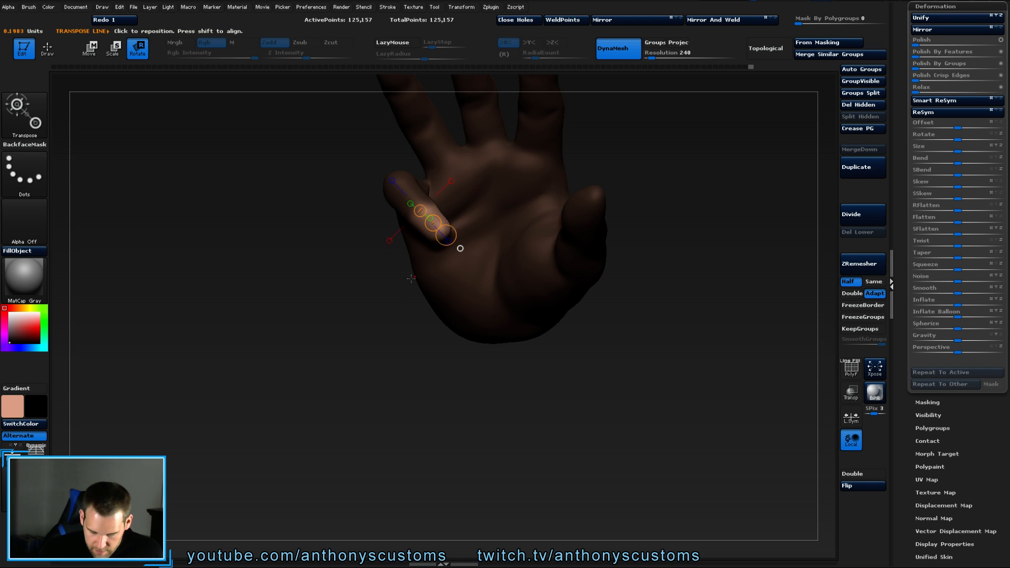
{"action": "left_click_drag", "start_coordinate": [379, 311], "coordinate": [415, 274]}
{"action": "left_click_drag", "start_coordinate": [455, 246], "coordinate": [611, 212]}
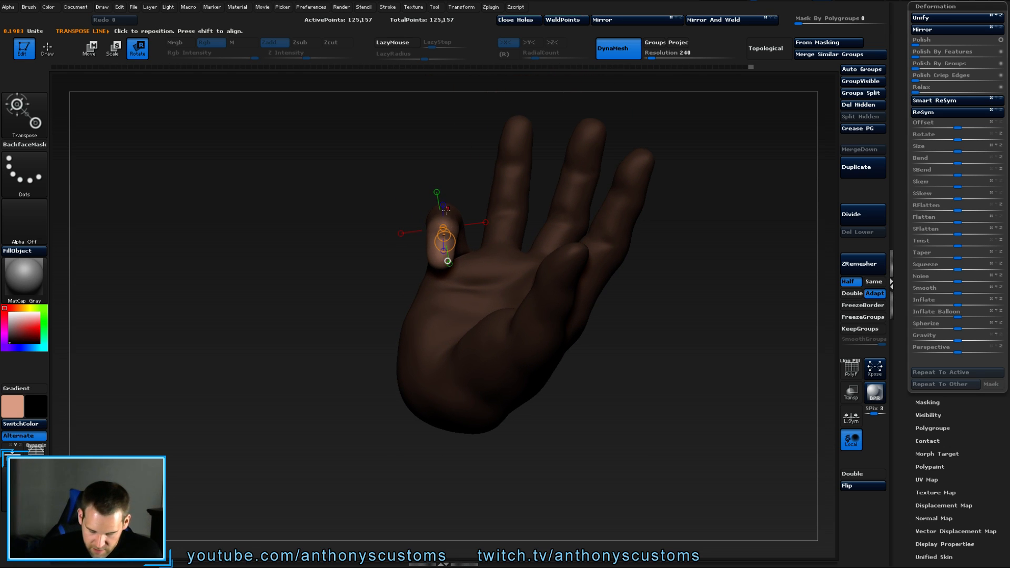
Rotate the little finger's fingertip segment down toward the palm and adjust its sideways angle.
{"action": "mouse_move", "coordinate": [434, 227]}
{"action": "left_mouse_down"}
{"action": "mouse_move", "coordinate": [431, 261]}
{"action": "mouse_move", "coordinate": [447, 244]}
{"action": "left_mouse_up"}
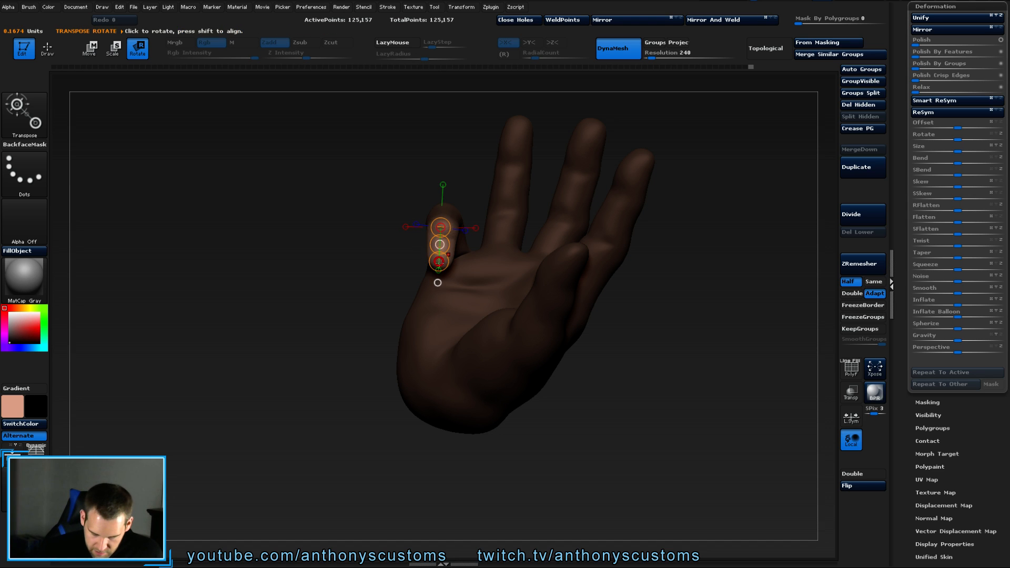
{"action": "left_click_drag", "start_coordinate": [631, 301], "coordinate": [688, 283]}
{"action": "left_click_drag", "start_coordinate": [691, 285], "coordinate": [633, 219]}
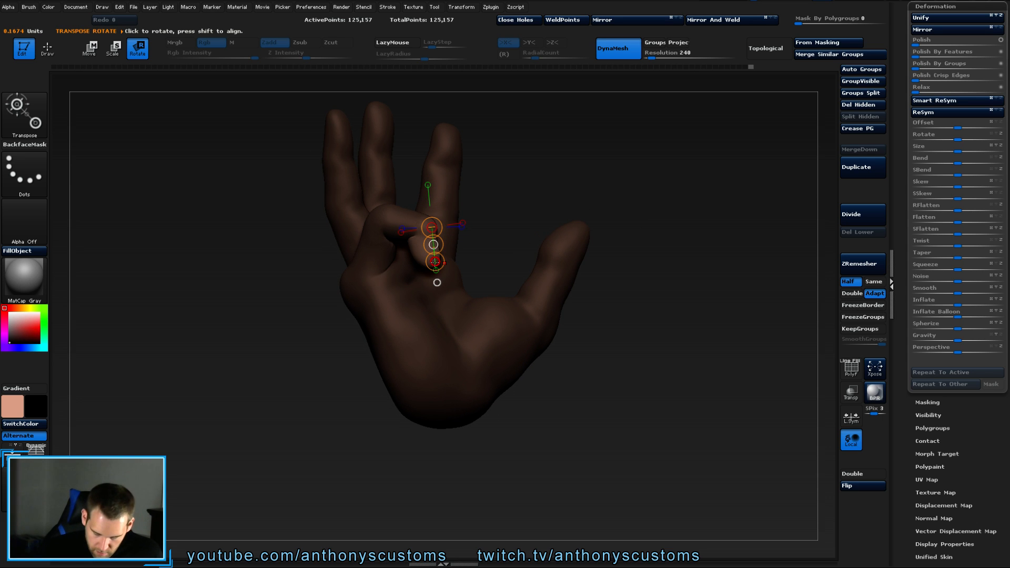
{"action": "left_click_drag", "start_coordinate": [434, 262], "coordinate": [445, 259]}
{"action": "left_click_drag", "start_coordinate": [688, 196], "coordinate": [650, 234]}
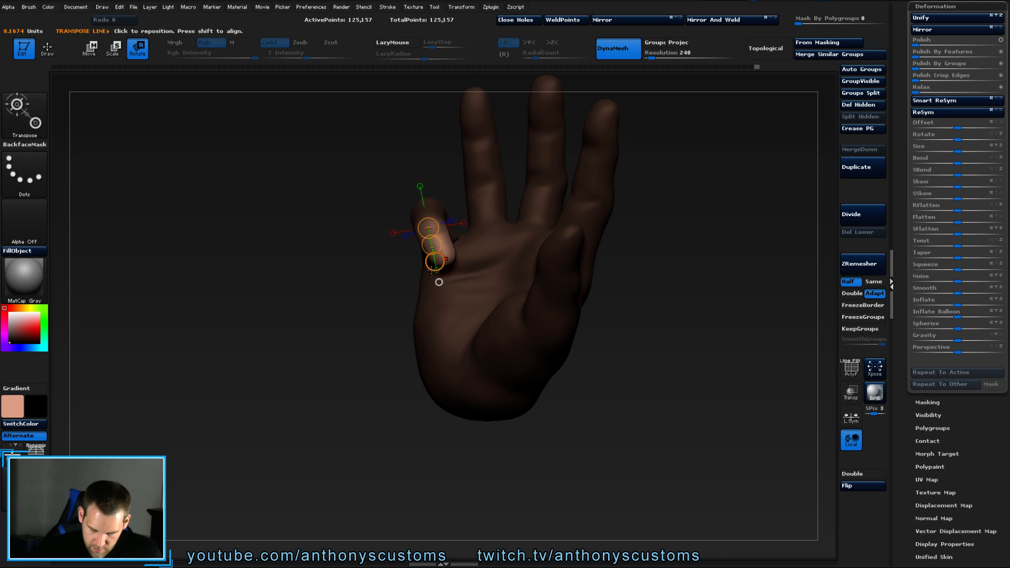
{"action": "left_click_drag", "start_coordinate": [434, 261], "coordinate": [432, 264]}
{"action": "right_click_drag", "start_coordinate": [433, 265], "coordinate": [408, 325]}
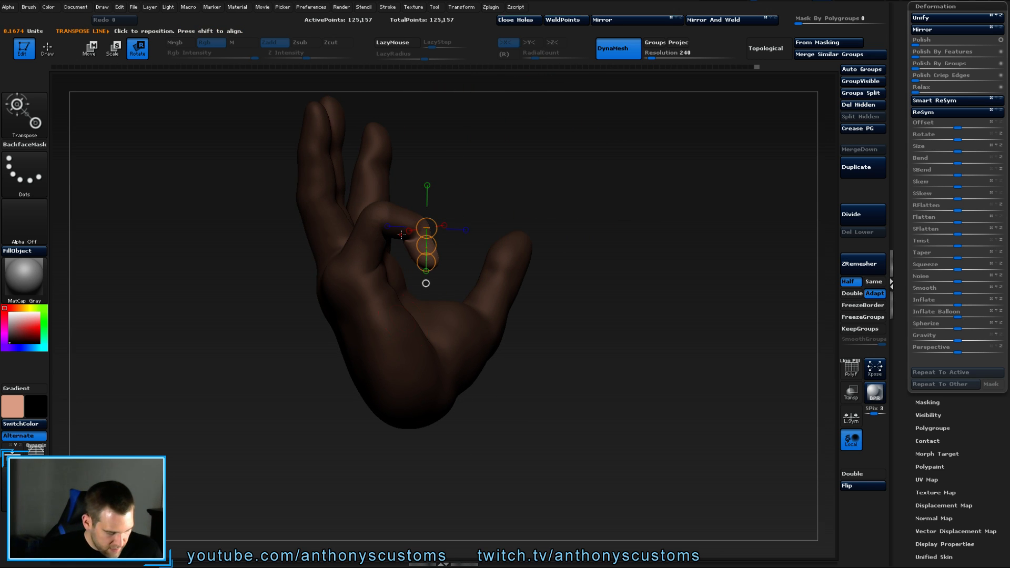
Return to Draw mode and unmask the little finger's middle segment up to the middle joint, working from both sides.
{"action": "key", "text": "q"}
{"action": "key", "text": "ctrl"}
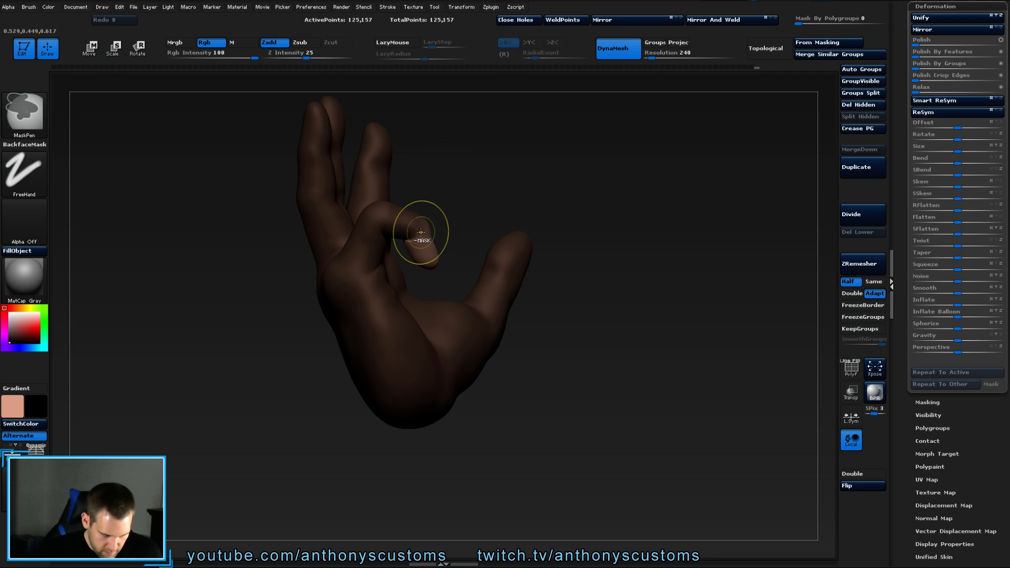
{"action": "left_click_drag", "start_coordinate": [418, 235], "coordinate": [388, 216], "text": "ctrl+alt"}
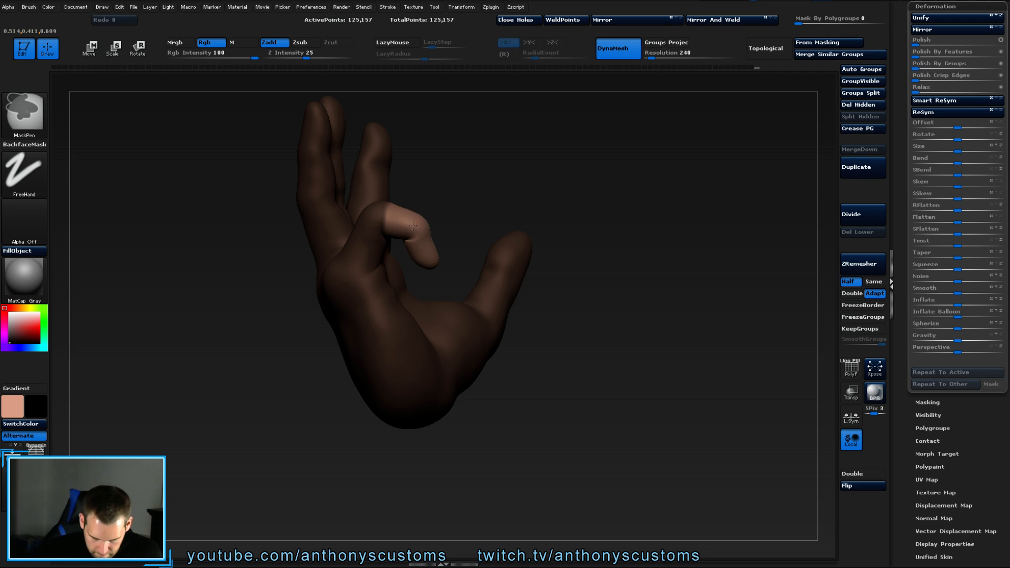
{"action": "left_click_drag", "start_coordinate": [635, 205], "coordinate": [481, 184]}
{"action": "key", "text": "ctrl"}
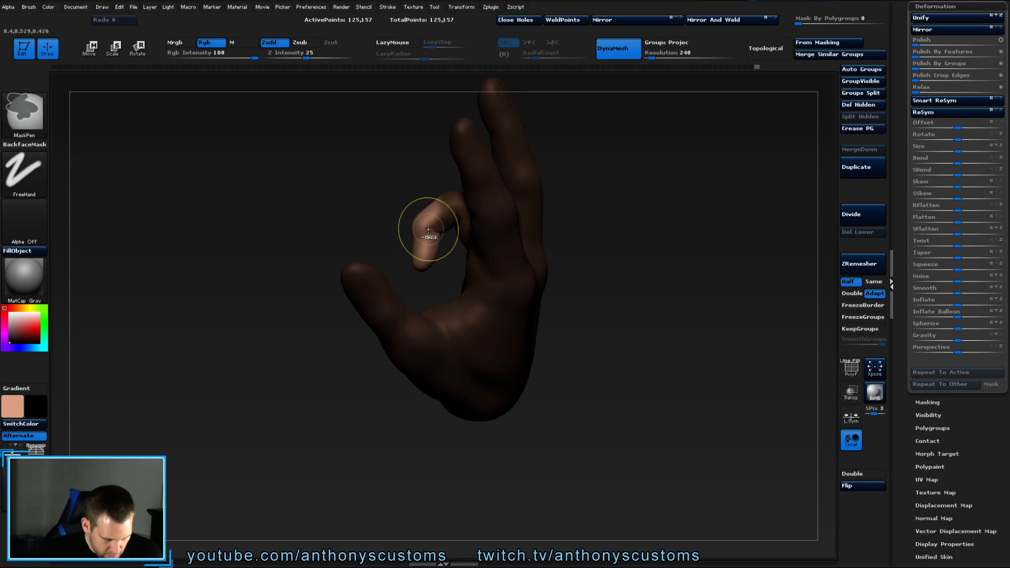
{"action": "mouse_move", "coordinate": [620, 221]}
{"action": "left_mouse_down"}
{"action": "mouse_move", "coordinate": [701, 151]}
{"action": "mouse_move", "coordinate": [625, 161]}
{"action": "mouse_move", "coordinate": [639, 208]}
{"action": "mouse_move", "coordinate": [631, 215]}
{"action": "left_mouse_up"}
Reduce the brush draw size and refine the mask edge around the little finger's middle joint.
{"action": "key", "text": "space"}
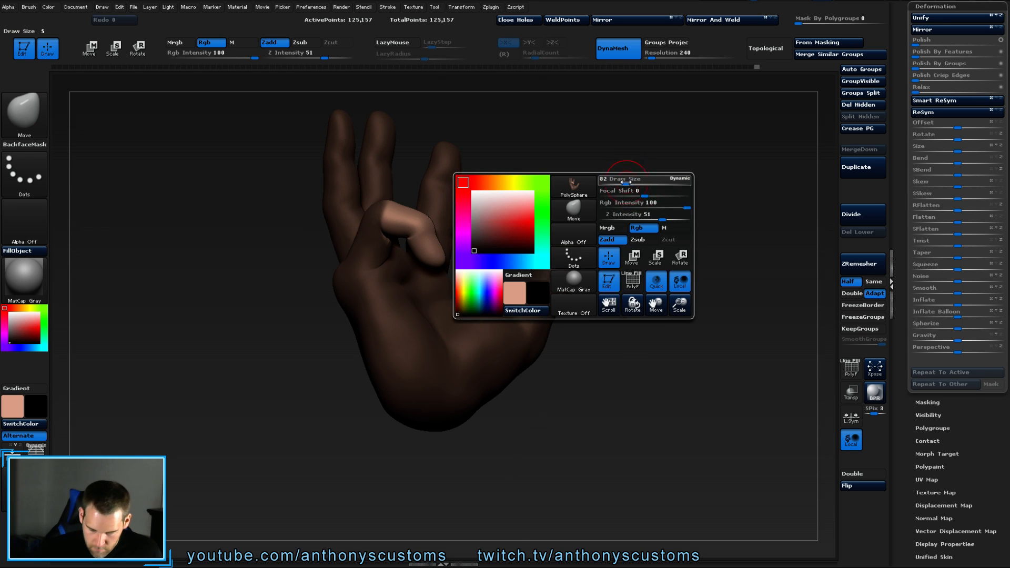
{"action": "left_click_drag", "start_coordinate": [631, 179], "coordinate": [614, 179]}
{"action": "key", "text": "ctrl"}
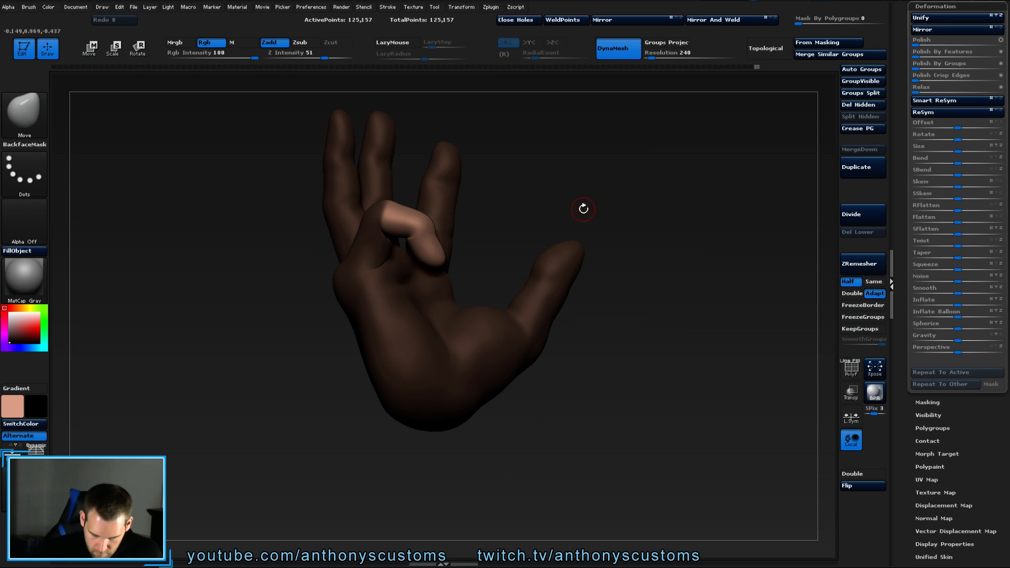
{"action": "mouse_move", "coordinate": [582, 210]}
{"action": "left_mouse_down"}
{"action": "mouse_move", "coordinate": [568, 153]}
{"action": "mouse_move", "coordinate": [515, 193]}
{"action": "mouse_move", "coordinate": [348, 250]}
{"action": "mouse_move", "coordinate": [556, 219]}
{"action": "mouse_move", "coordinate": [638, 252]}
{"action": "left_mouse_up"}
{"action": "key", "text": "ctrl"}
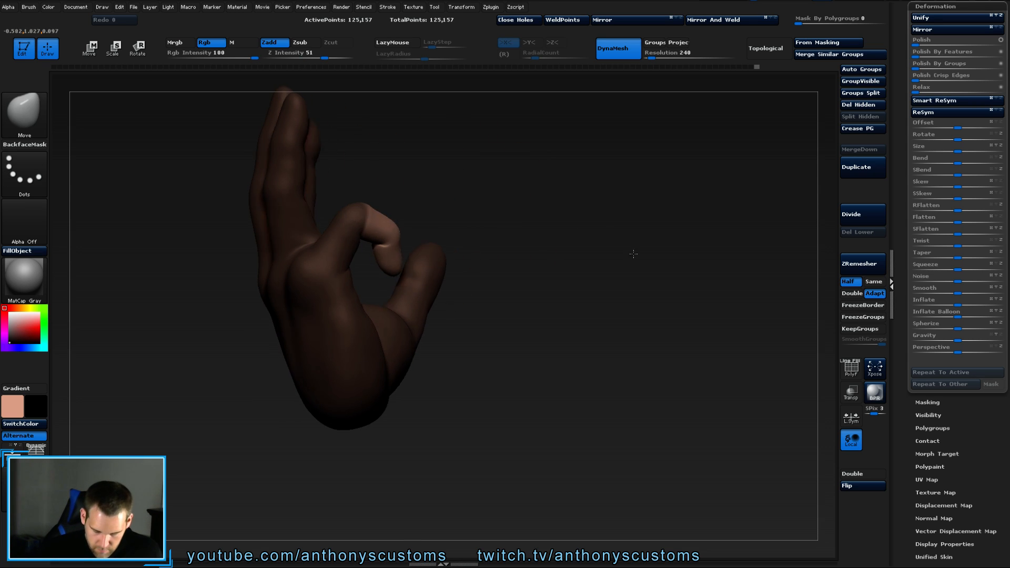
{"action": "key", "text": "ctrl"}
{"action": "mouse_move", "coordinate": [422, 216]}
{"action": "left_mouse_down"}
{"action": "mouse_move", "coordinate": [532, 214]}
{"action": "mouse_move", "coordinate": [532, 200]}
{"action": "left_mouse_up"}
Try scaling the little finger's upper two segments with a Transpose line from the middle joint, undo it, and switch to Transpose Rotate.
{"action": "key", "text": "e"}
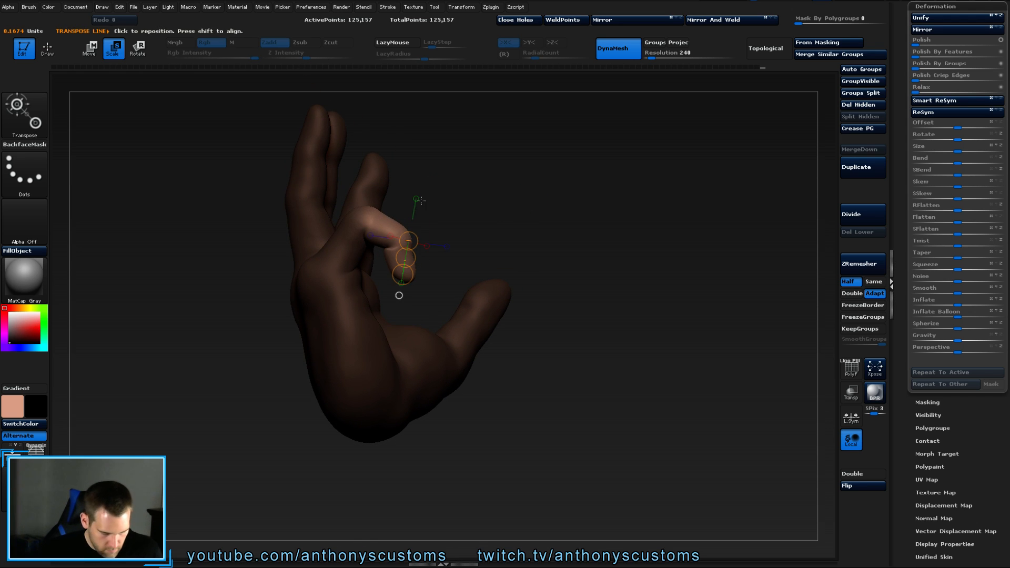
{"action": "left_click_drag", "start_coordinate": [365, 219], "coordinate": [404, 241]}
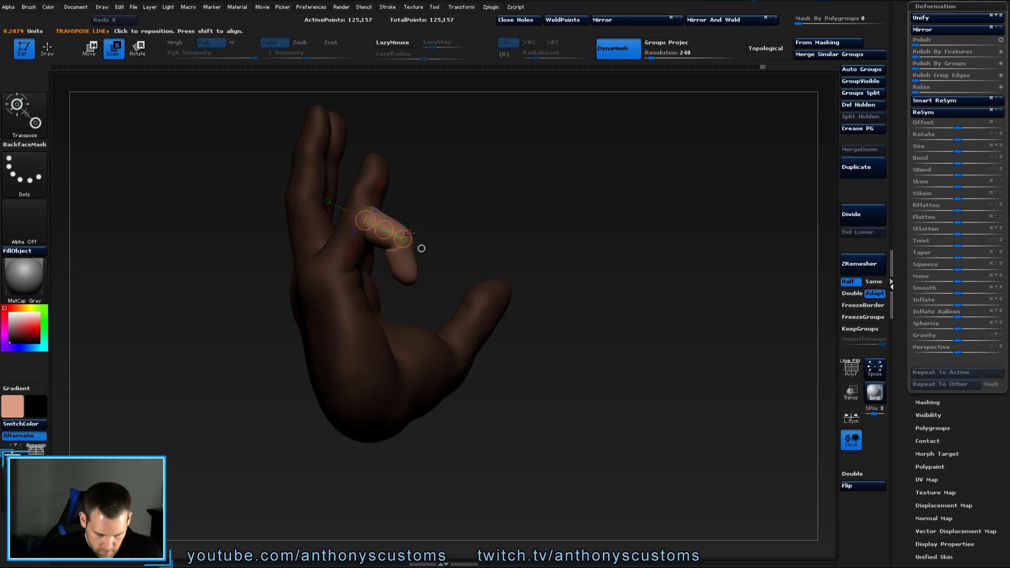
{"action": "key", "text": "ctrl+z"}
{"action": "key", "text": "r"}
{"action": "left_click_drag", "start_coordinate": [403, 239], "coordinate": [583, 136]}
Clear the mask from the whole hand, and undo the clearing.
{"action": "key", "text": "q"}
{"action": "mouse_move", "coordinate": [576, 227]}
{"action": "left_mouse_down"}
{"action": "mouse_move", "coordinate": [605, 266]}
{"action": "mouse_move", "coordinate": [549, 237]}
{"action": "mouse_move", "coordinate": [661, 246]}
{"action": "left_mouse_up"}
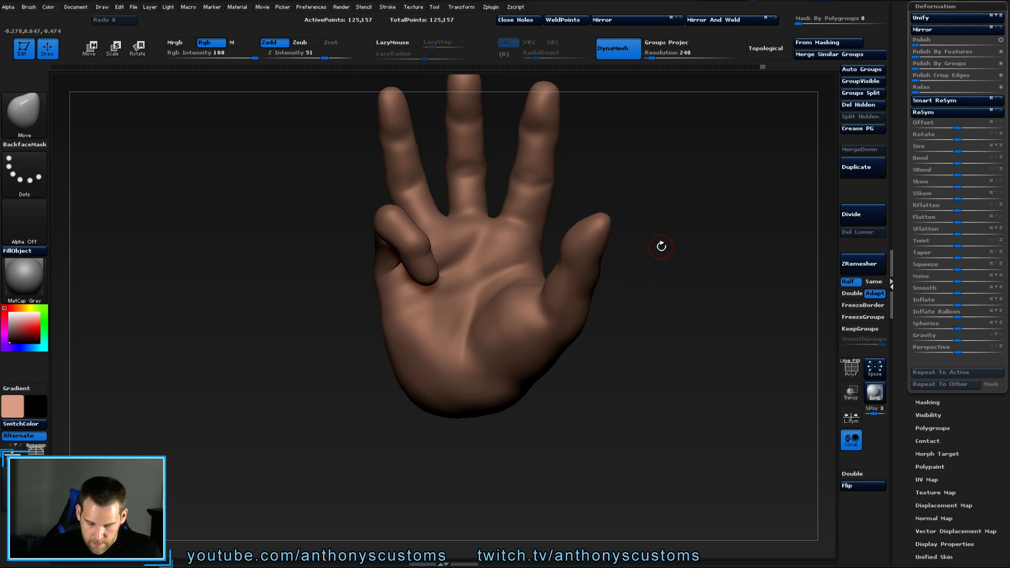
{"action": "mouse_move", "coordinate": [679, 319]}
{"action": "left_mouse_down", "text": "alt"}
{"action": "mouse_move", "coordinate": [675, 286]}
{"action": "mouse_move", "coordinate": [653, 308]}
{"action": "mouse_move", "coordinate": [664, 306]}
{"action": "left_mouse_up", "text": "alt"}
{"action": "key", "text": "ctrl+z"}
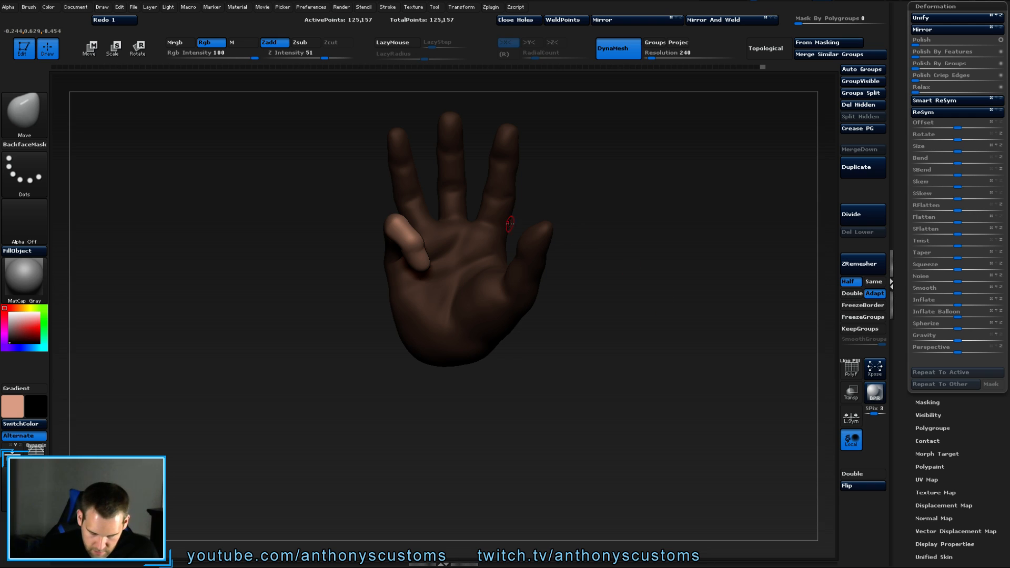
Rotate the little finger's upper two segments sideways with Transpose to straighten the curl, and clear the mask.
{"action": "left_click_drag", "start_coordinate": [633, 203], "coordinate": [627, 205]}
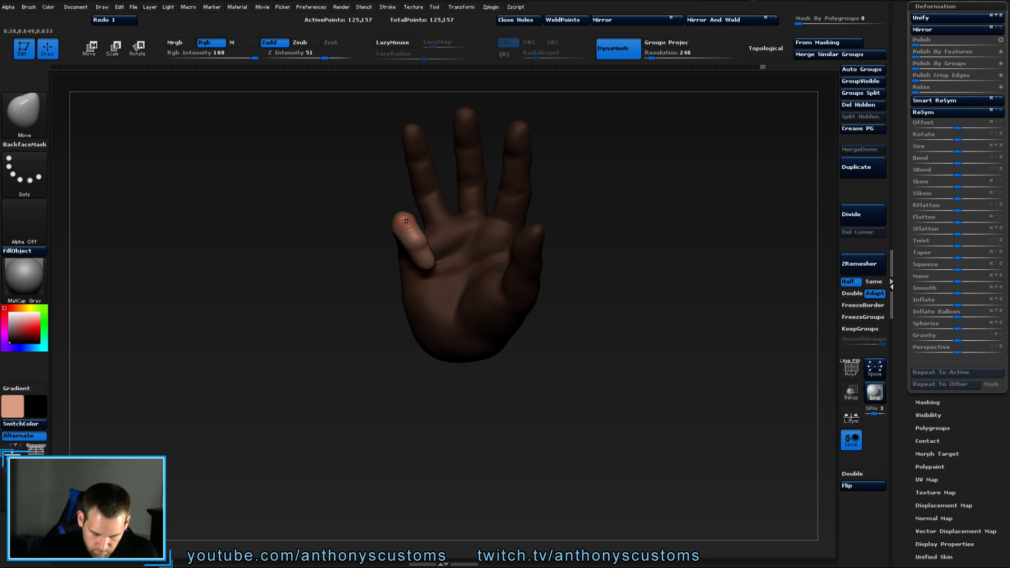
{"action": "key", "text": "r"}
{"action": "mouse_move", "coordinate": [417, 253]}
{"action": "left_mouse_down"}
{"action": "mouse_move", "coordinate": [439, 282]}
{"action": "mouse_move", "coordinate": [426, 269]}
{"action": "left_mouse_up"}
{"action": "left_click_drag", "start_coordinate": [515, 190], "coordinate": [595, 212]}
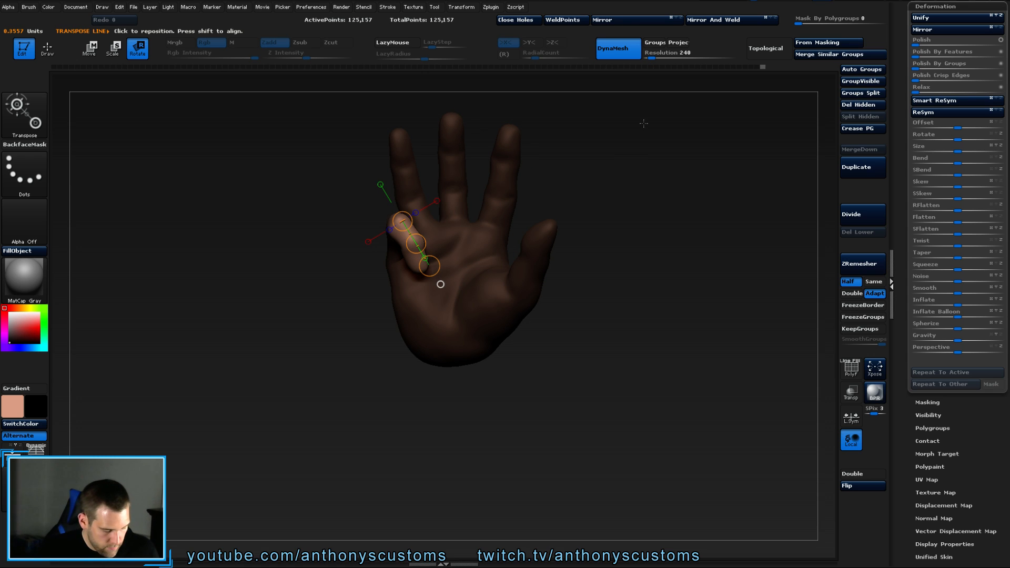
{"action": "key", "text": "q"}
{"action": "mouse_move", "coordinate": [622, 232]}
{"action": "left_mouse_down", "text": "ctrl"}
{"action": "mouse_move", "coordinate": [653, 245]}
{"action": "mouse_move", "coordinate": [543, 218]}
{"action": "left_mouse_up", "text": "ctrl"}
Smooth the surface on both sides of the little finger's bent middle joint.
{"action": "key", "text": "shift"}
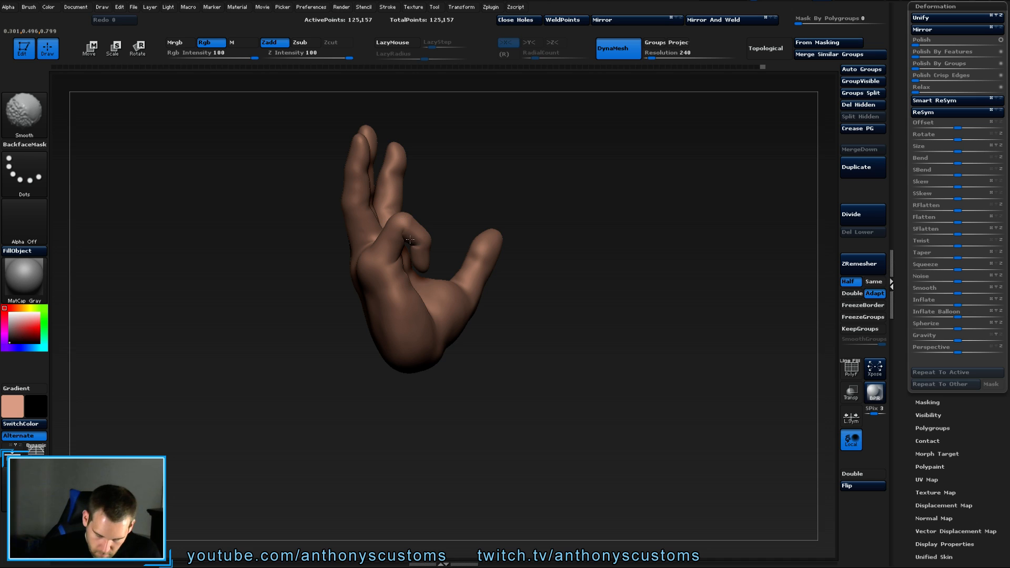
{"action": "mouse_move", "coordinate": [410, 240]}
{"action": "left_mouse_down", "text": "shift"}
{"action": "mouse_move", "coordinate": [657, 240]}
{"action": "mouse_move", "coordinate": [406, 244]}
{"action": "left_mouse_up", "text": "shift"}
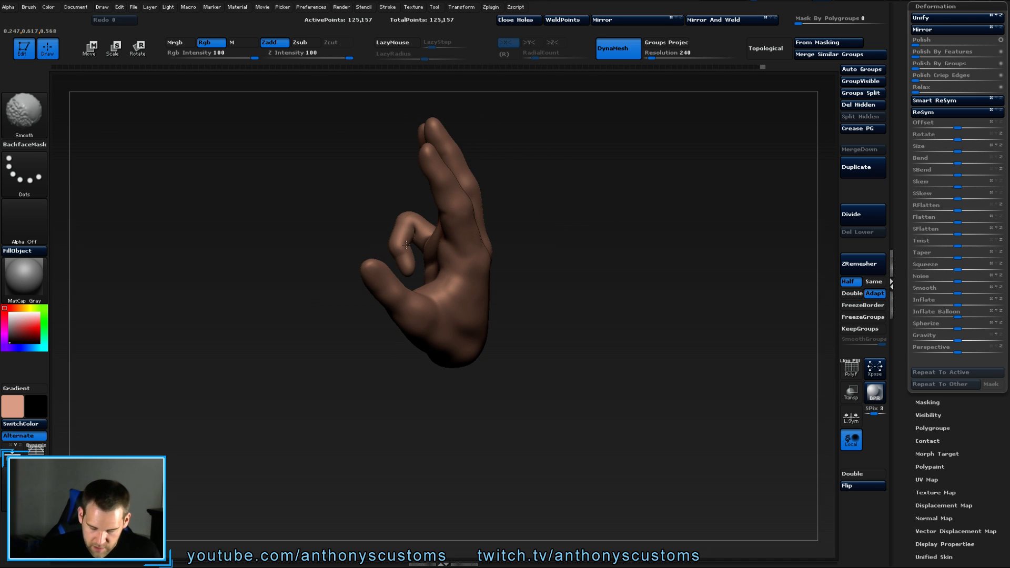
{"action": "mouse_move", "coordinate": [547, 221]}
{"action": "left_mouse_down"}
{"action": "mouse_move", "coordinate": [613, 221]}
{"action": "mouse_move", "coordinate": [640, 198]}
{"action": "mouse_move", "coordinate": [635, 206]}
{"action": "left_mouse_up"}
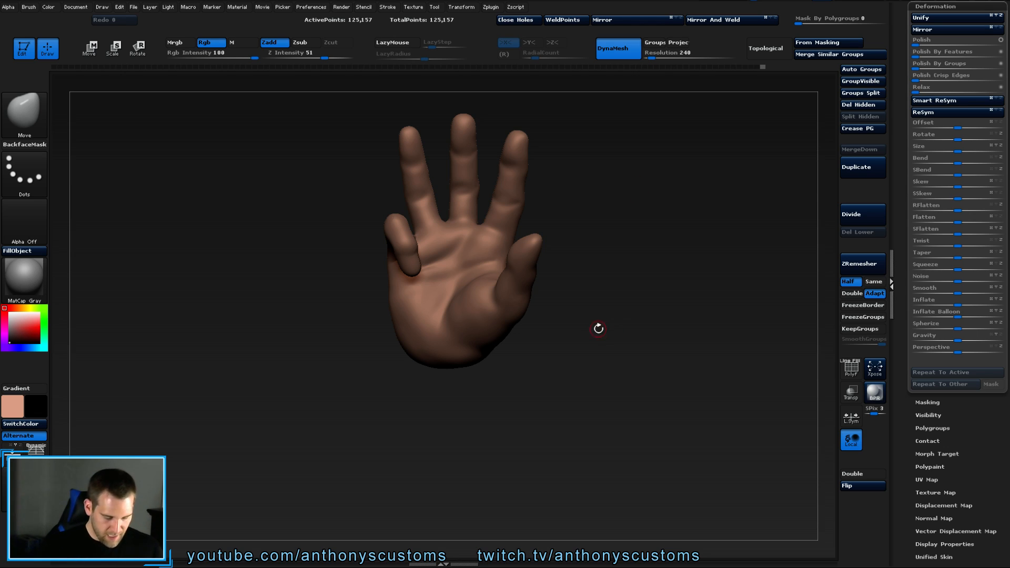
Isolate the ring finger with a Transpose topological mask, and mask over the stray unmasked streak on the palm.
{"action": "left_click_drag", "start_coordinate": [626, 285], "coordinate": [657, 308]}
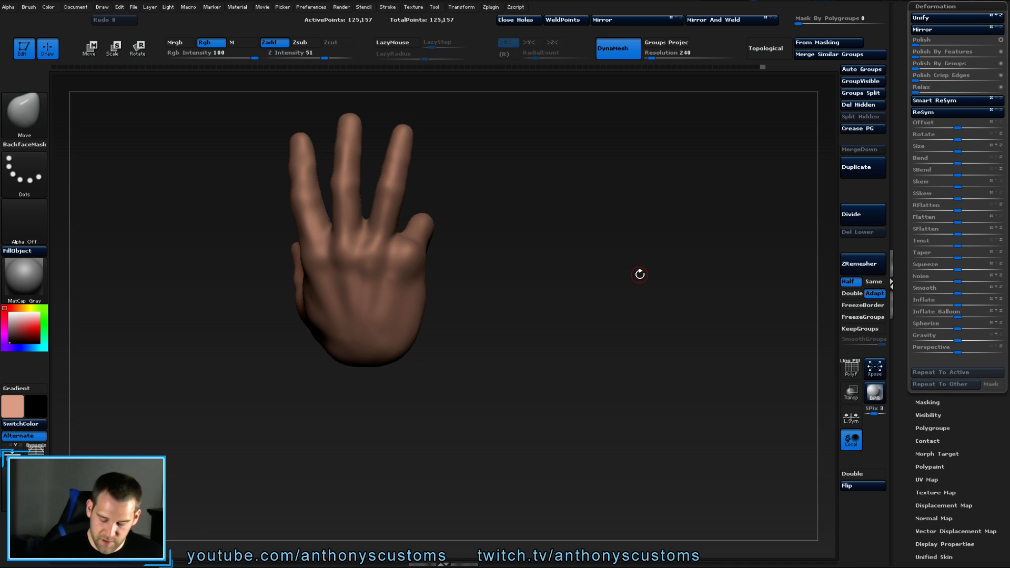
{"action": "key", "text": "r"}
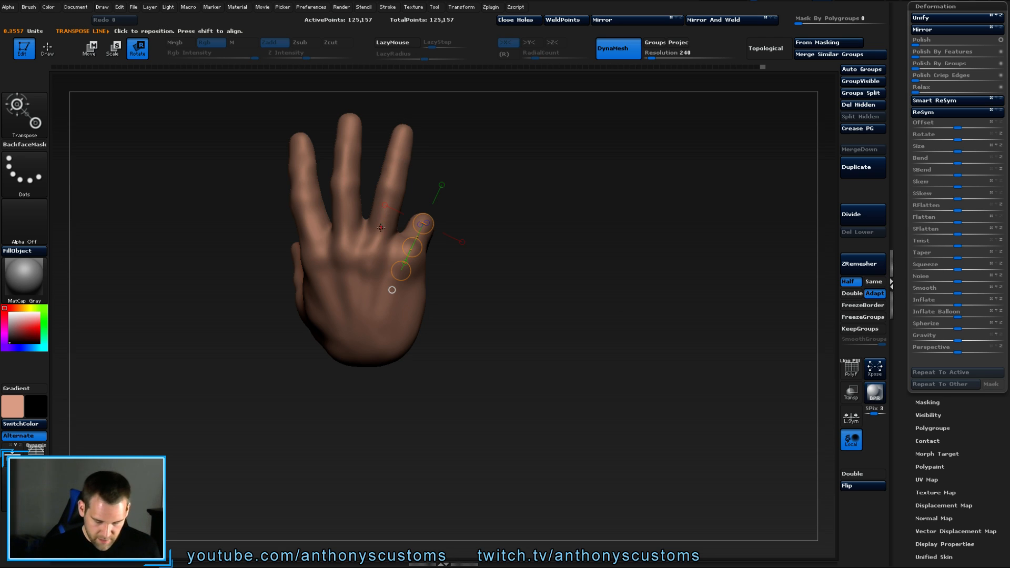
{"action": "left_click_drag", "start_coordinate": [380, 229], "coordinate": [389, 207], "text": "ctrl"}
{"action": "mouse_move", "coordinate": [478, 187]}
{"action": "left_mouse_down"}
{"action": "mouse_move", "coordinate": [527, 223]}
{"action": "mouse_move", "coordinate": [498, 191]}
{"action": "left_mouse_up"}
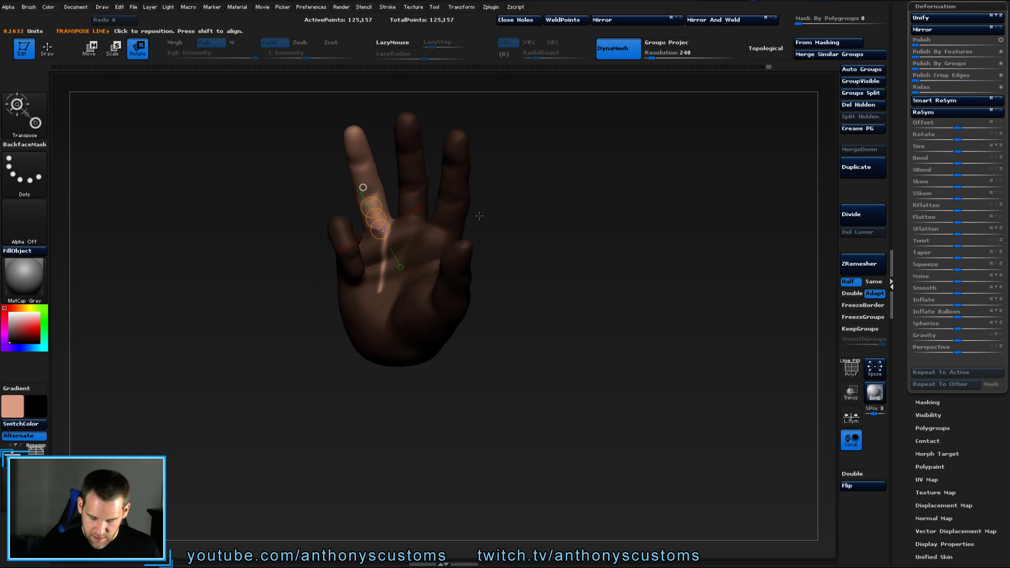
{"action": "key", "text": "q"}
{"action": "left_click_drag", "start_coordinate": [388, 225], "coordinate": [381, 276], "text": "ctrl"}
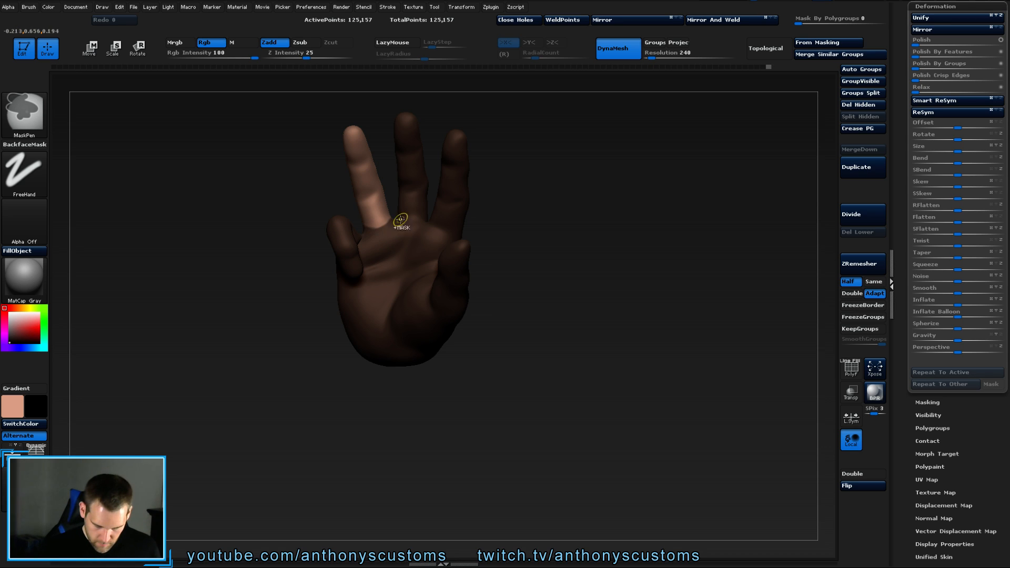
Extend the unmasked area of the ring finger down its base on the back and outer side of the hand.
{"action": "left_click_drag", "start_coordinate": [570, 208], "coordinate": [689, 213]}
{"action": "left_click_drag", "start_coordinate": [562, 240], "coordinate": [563, 249]}
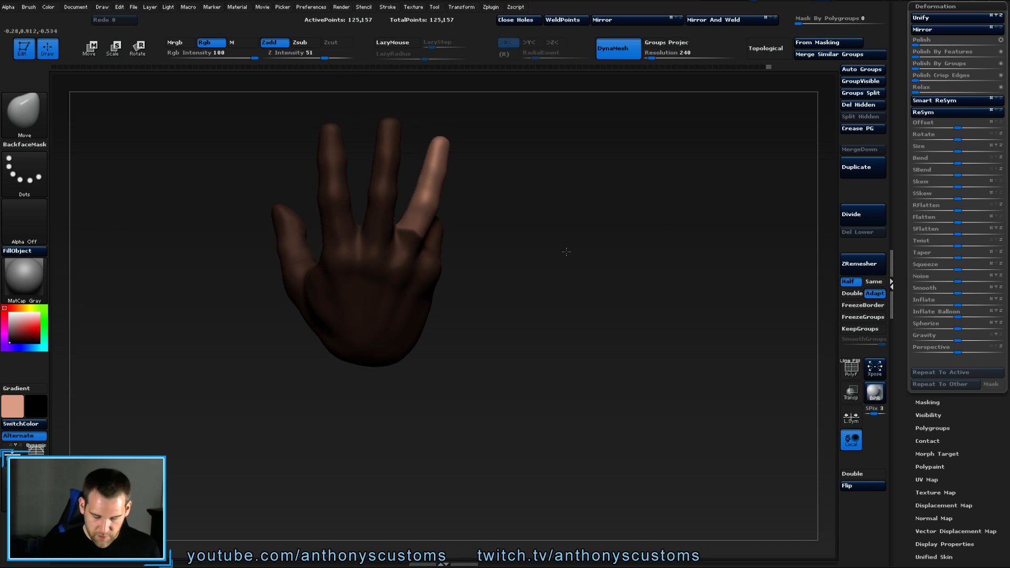
{"action": "key", "text": "ctrl"}
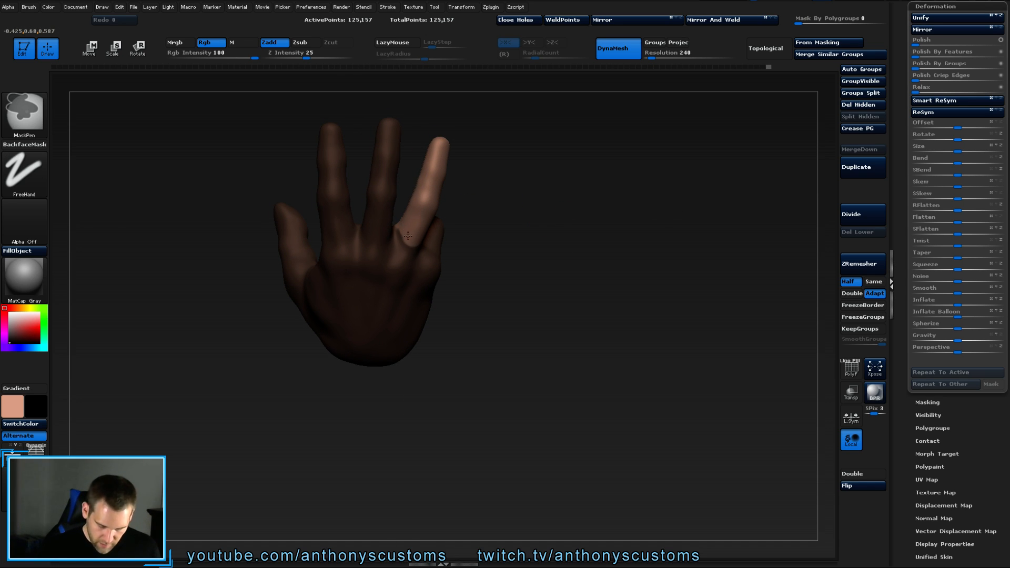
{"action": "mouse_move", "coordinate": [541, 220]}
{"action": "left_mouse_down", "text": "ctrl"}
{"action": "mouse_move", "coordinate": [547, 211]}
{"action": "mouse_move", "coordinate": [534, 205]}
{"action": "left_mouse_up", "text": "ctrl"}
{"action": "key", "text": "ctrl+z"}
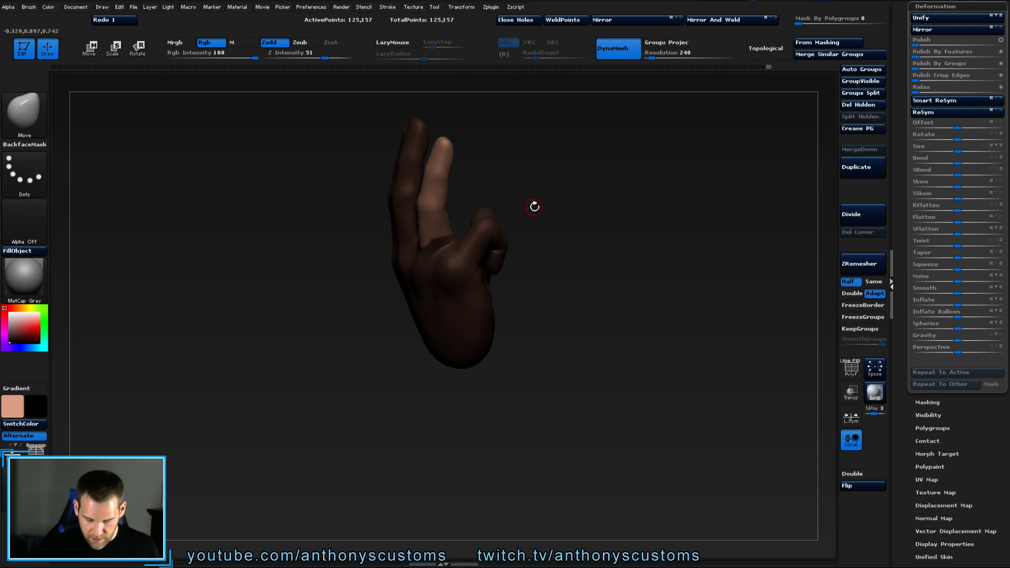
{"action": "key", "text": "ctrl"}
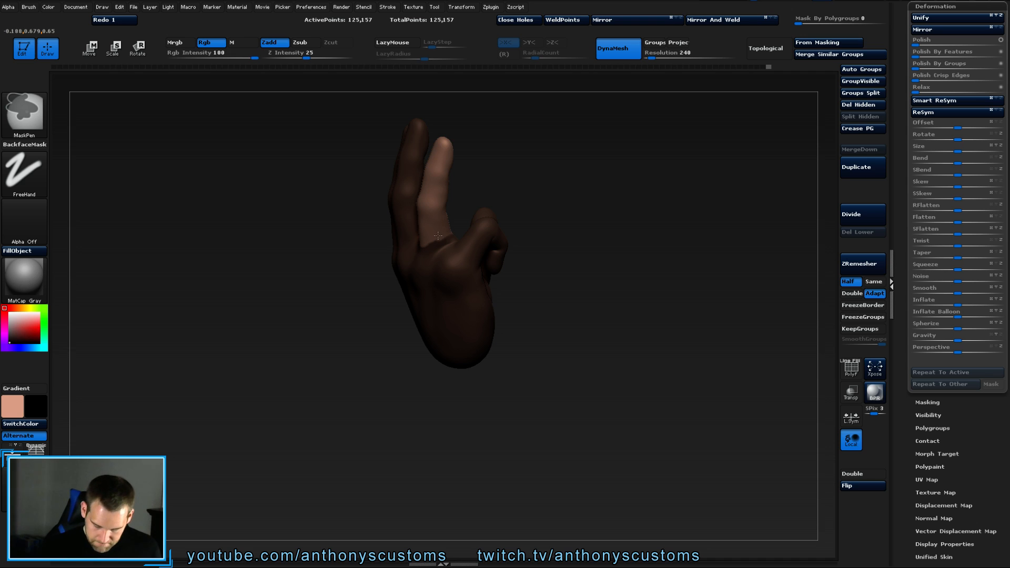
{"action": "key", "text": "ctrl+shift+z"}
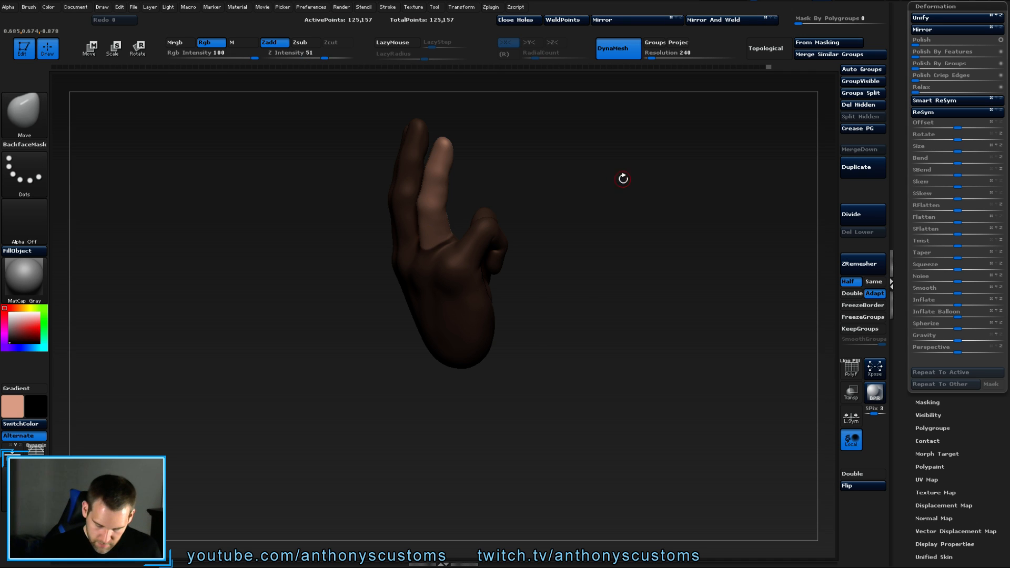
Refine the mask edge around the ring finger's knuckle and in the gaps beside the neighbouring fingers.
{"action": "mouse_move", "coordinate": [622, 176]}
{"action": "left_mouse_down"}
{"action": "mouse_move", "coordinate": [610, 256]}
{"action": "mouse_move", "coordinate": [652, 166]}
{"action": "left_mouse_up"}
{"action": "key", "text": "ctrl"}
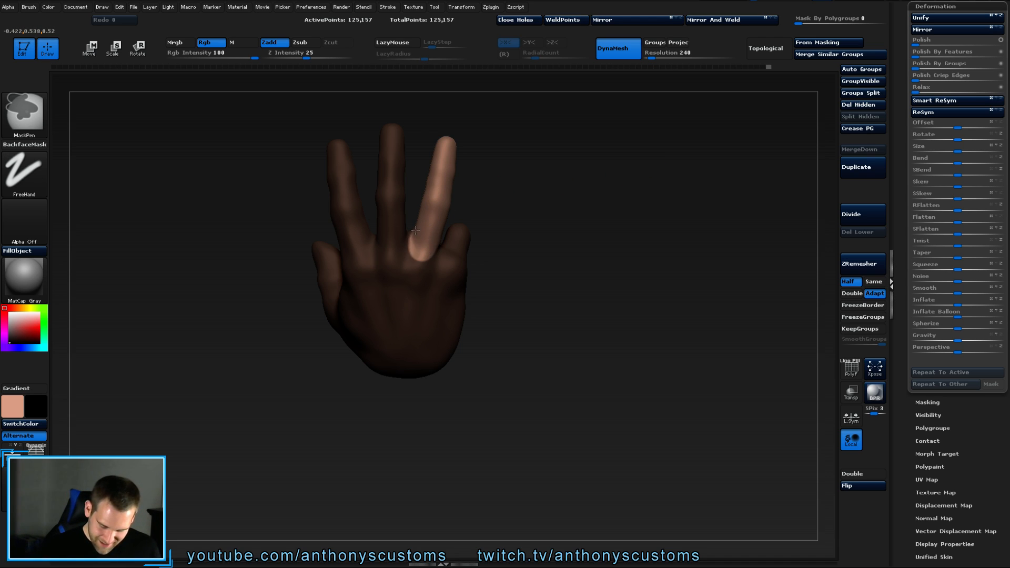
{"action": "mouse_move", "coordinate": [586, 196]}
{"action": "left_mouse_down"}
{"action": "mouse_move", "coordinate": [561, 225]}
{"action": "mouse_move", "coordinate": [542, 315]}
{"action": "mouse_move", "coordinate": [572, 323]}
{"action": "mouse_move", "coordinate": [568, 290]}
{"action": "left_mouse_up"}
{"action": "key", "text": "ctrl"}
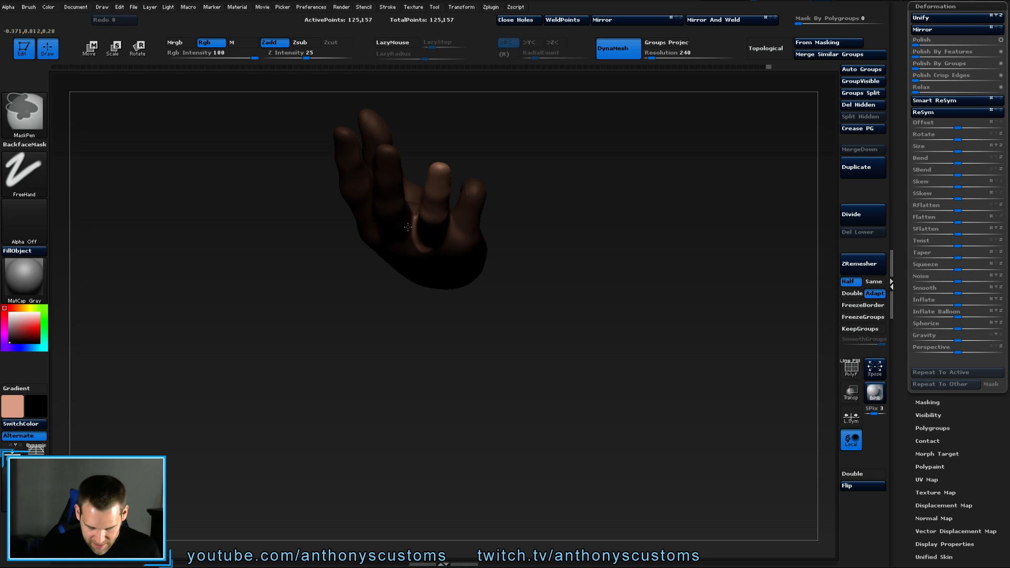
{"action": "mouse_move", "coordinate": [550, 226]}
{"action": "left_mouse_down"}
{"action": "mouse_move", "coordinate": [566, 205]}
{"action": "mouse_move", "coordinate": [568, 155]}
{"action": "mouse_move", "coordinate": [558, 202]}
{"action": "mouse_move", "coordinate": [554, 175]}
{"action": "left_mouse_up"}
{"action": "key", "text": "ctrl"}
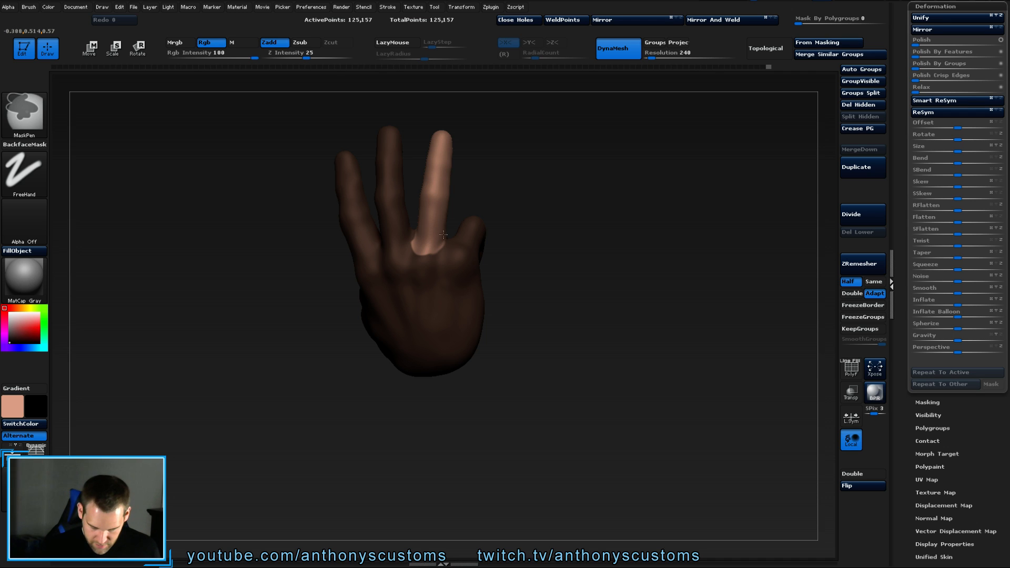
{"action": "mouse_move", "coordinate": [514, 207]}
{"action": "left_mouse_down"}
{"action": "mouse_move", "coordinate": [549, 290]}
{"action": "mouse_move", "coordinate": [491, 251]}
{"action": "mouse_move", "coordinate": [661, 207]}
{"action": "mouse_move", "coordinate": [657, 199]}
{"action": "left_mouse_up"}
{"action": "key", "text": "ctrl"}
Place a Transpose rotate line along the ring finger from its knuckle to its tip, centred on the finger.
{"action": "key", "text": "r"}
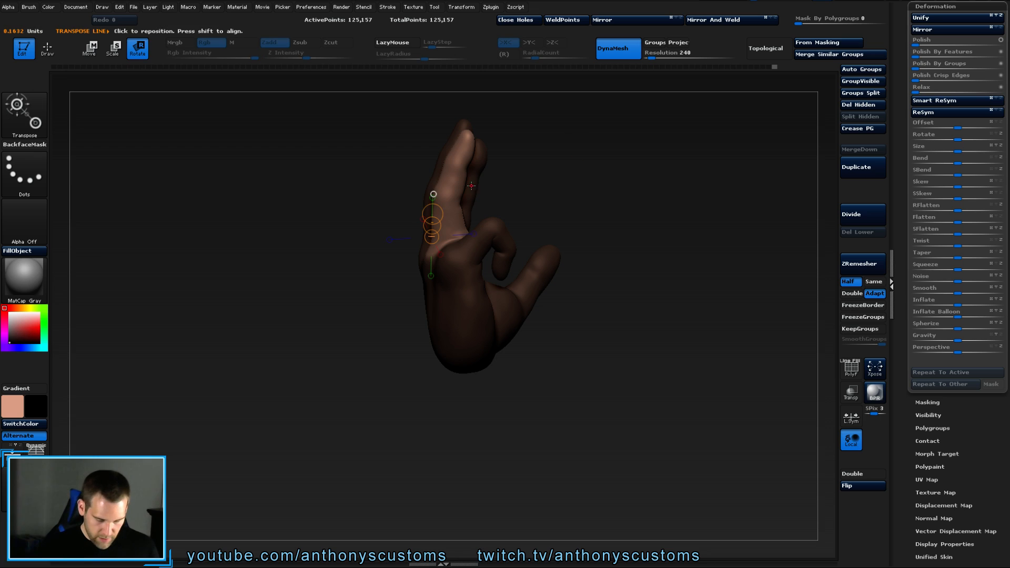
{"action": "left_click_drag", "start_coordinate": [441, 210], "coordinate": [440, 139]}
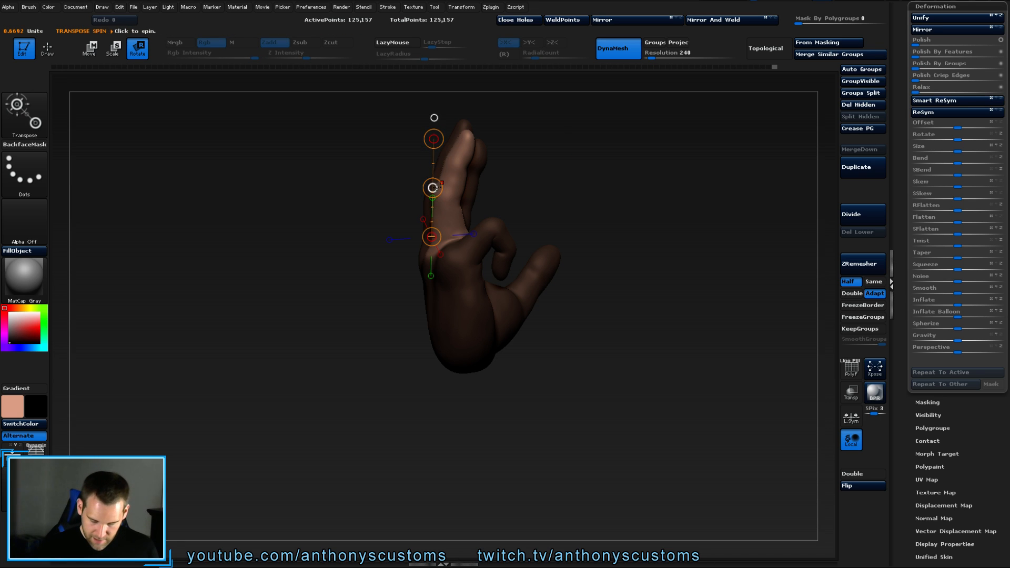
{"action": "left_click_drag", "start_coordinate": [440, 187], "coordinate": [473, 138]}
{"action": "left_click_drag", "start_coordinate": [583, 185], "coordinate": [636, 177]}
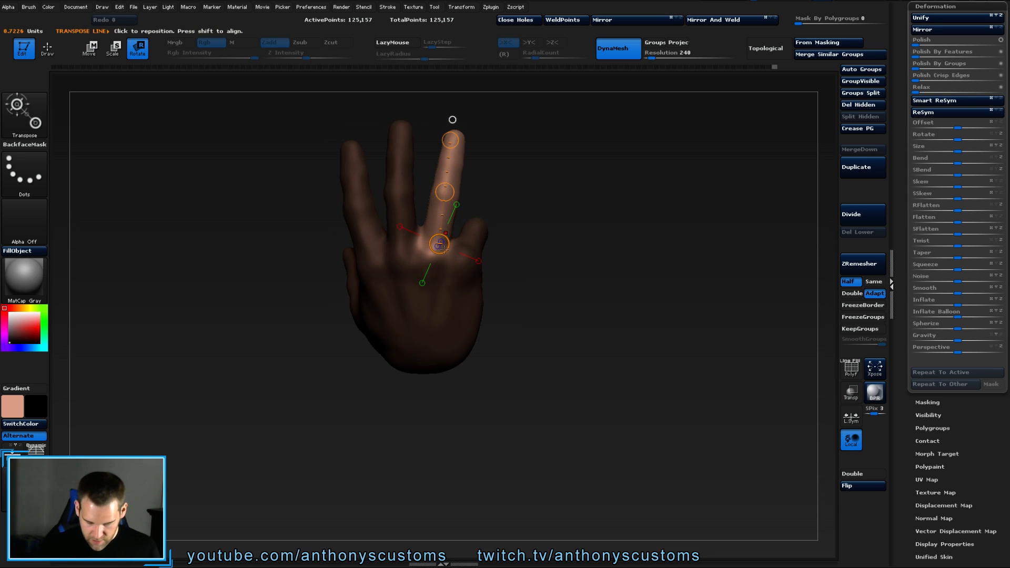
{"action": "left_click_drag", "start_coordinate": [439, 244], "coordinate": [432, 243]}
{"action": "left_click_drag", "start_coordinate": [455, 142], "coordinate": [462, 138]}
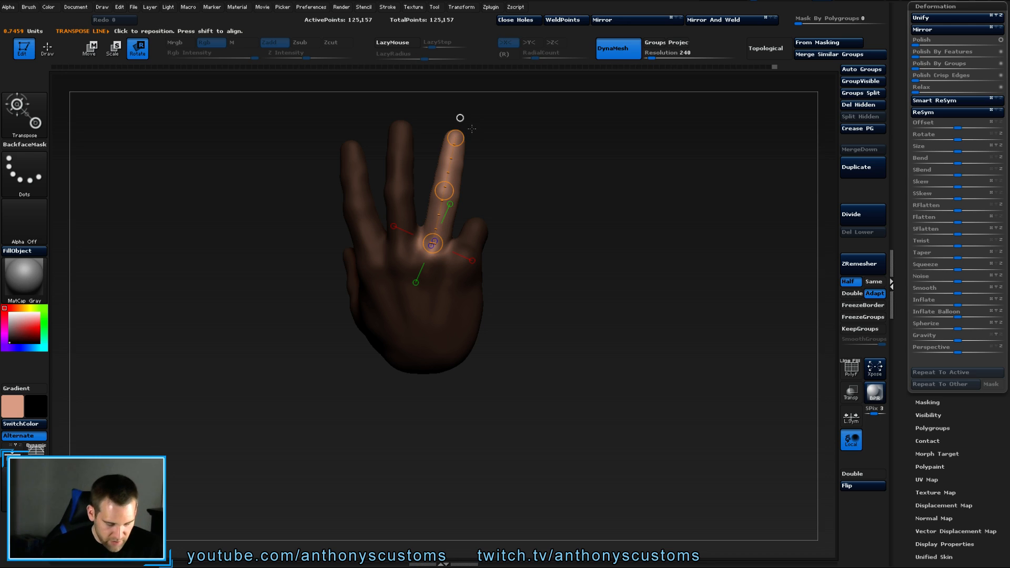
{"action": "left_click_drag", "start_coordinate": [603, 277], "coordinate": [548, 259]}
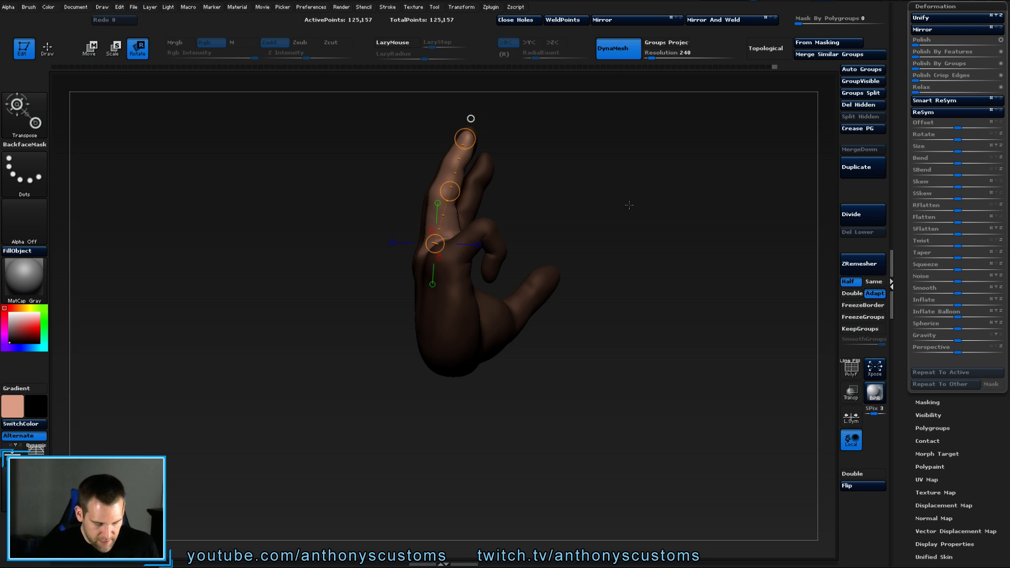
{"action": "mouse_move", "coordinate": [629, 215]}
{"action": "left_mouse_down"}
{"action": "mouse_move", "coordinate": [680, 218]}
{"action": "mouse_move", "coordinate": [627, 222]}
{"action": "left_mouse_up"}
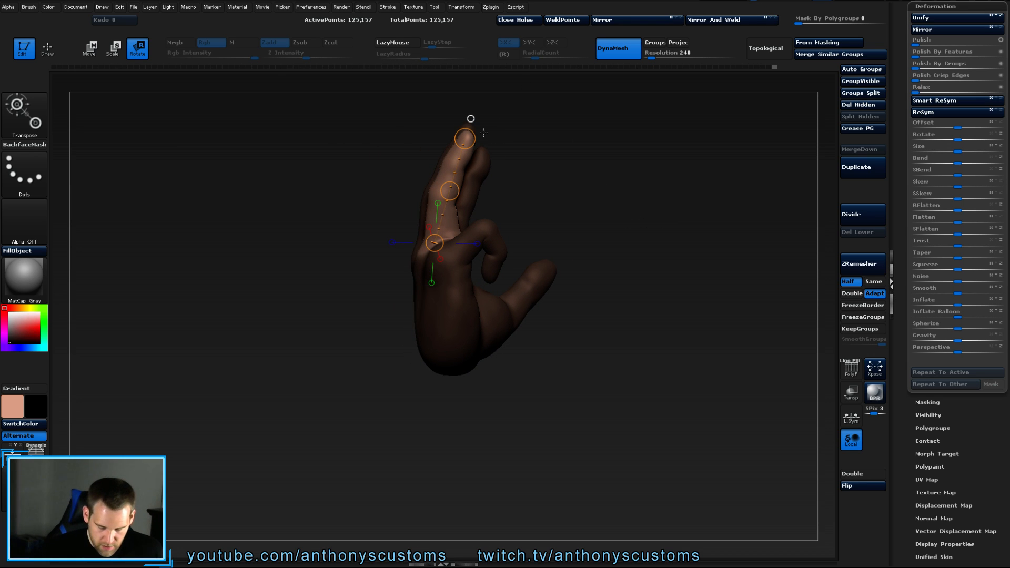
Try to rotate the ring finger toward the palm and shift it with Transpose, and undo both changes.
{"action": "left_click_drag", "start_coordinate": [464, 138], "coordinate": [553, 180]}
{"action": "key", "text": "w"}
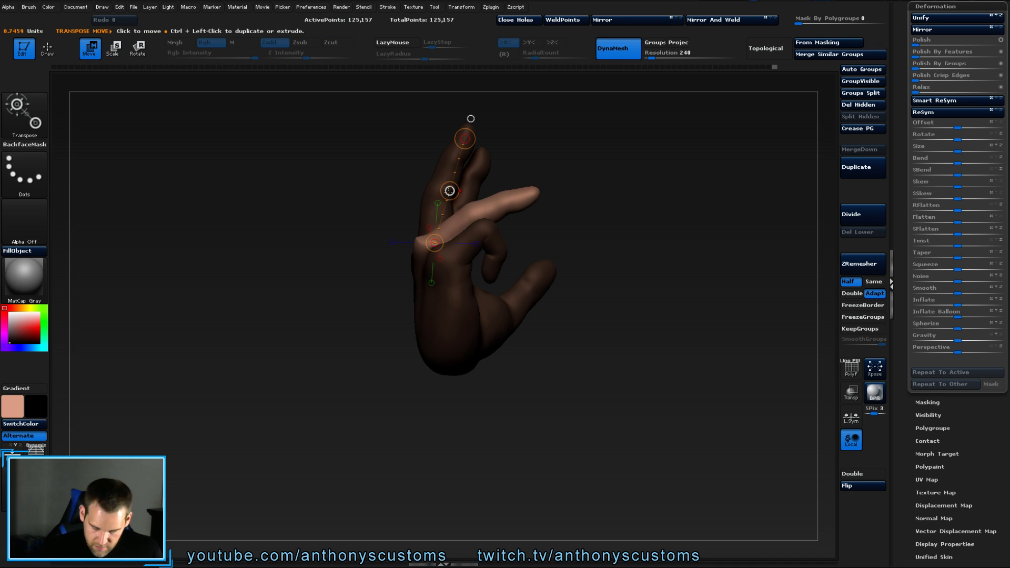
{"action": "left_click_drag", "start_coordinate": [449, 191], "coordinate": [633, 263]}
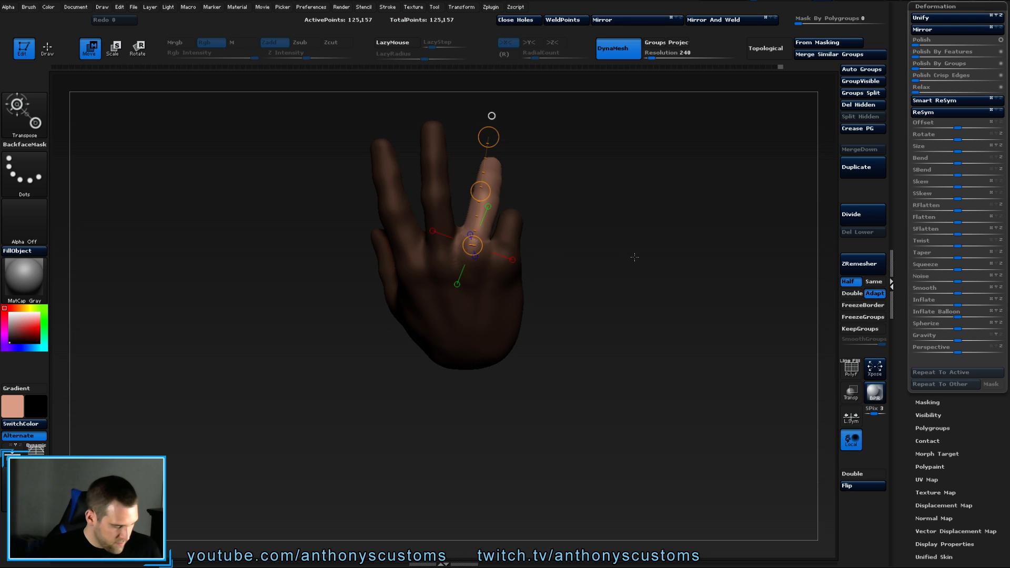
{"action": "mouse_move", "coordinate": [607, 207]}
{"action": "left_mouse_down"}
{"action": "mouse_move", "coordinate": [603, 228]}
{"action": "mouse_move", "coordinate": [618, 208]}
{"action": "left_mouse_up"}
{"action": "key", "text": "ctrl"}
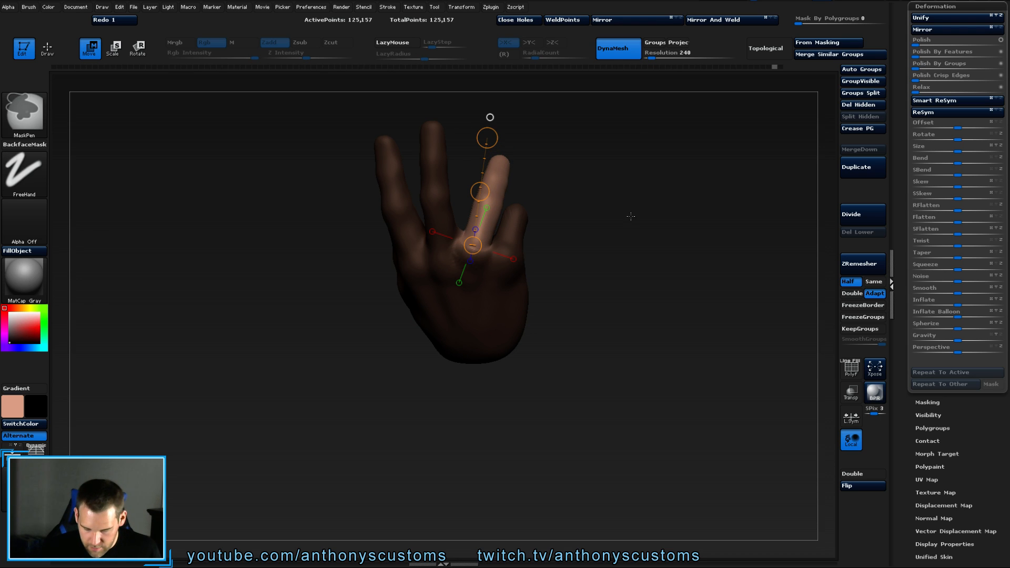
{"action": "key", "text": "ctrl+z"}
{"action": "key", "text": "ctrl+z"}
Try to pull the ring finger over the palm with Transpose Move and reseat its base, and undo both moves.
{"action": "left_click_drag", "start_coordinate": [624, 222], "coordinate": [632, 221]}
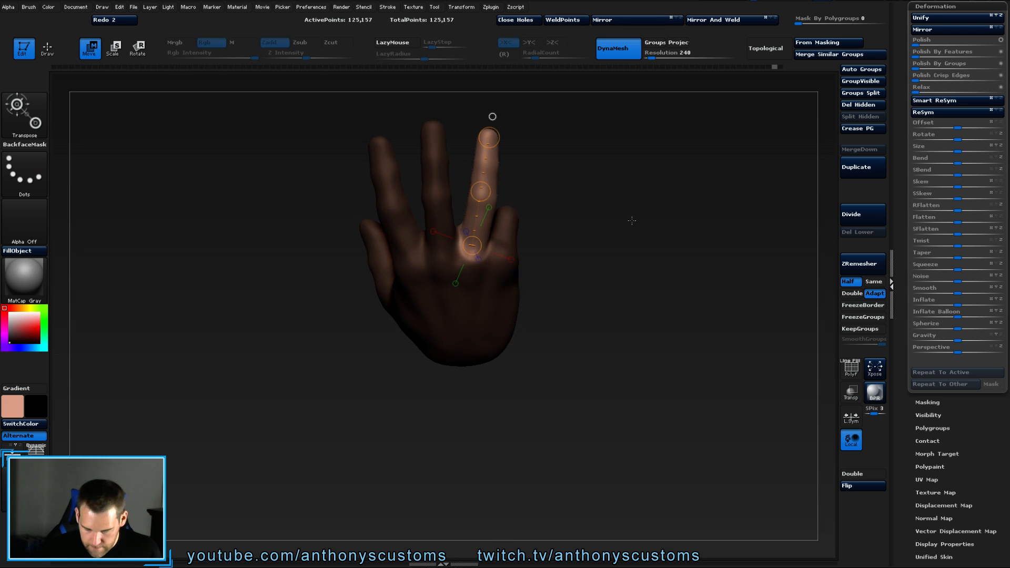
{"action": "left_click_drag", "start_coordinate": [563, 207], "coordinate": [559, 333]}
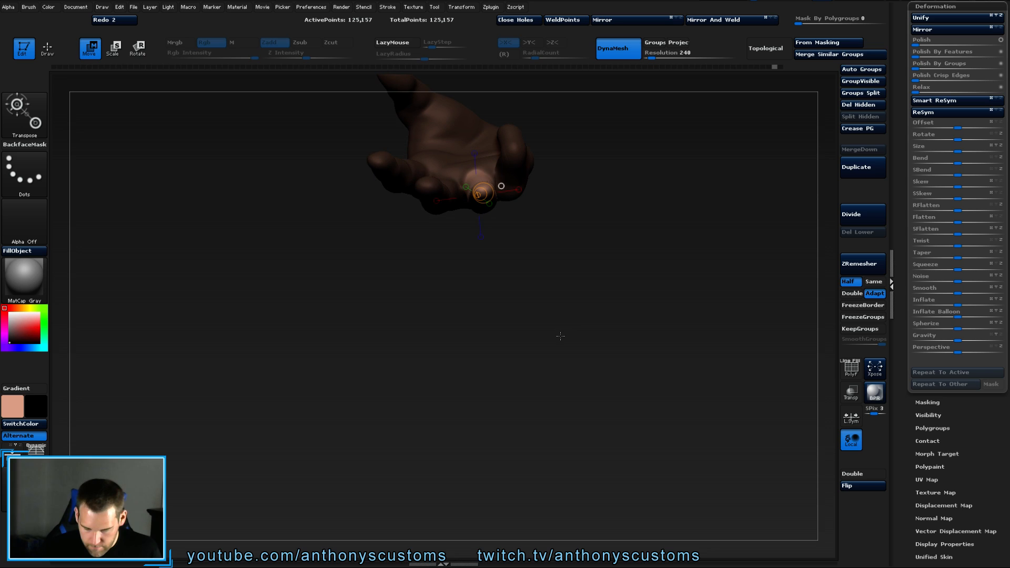
{"action": "left_click_drag", "start_coordinate": [482, 193], "coordinate": [483, 117]}
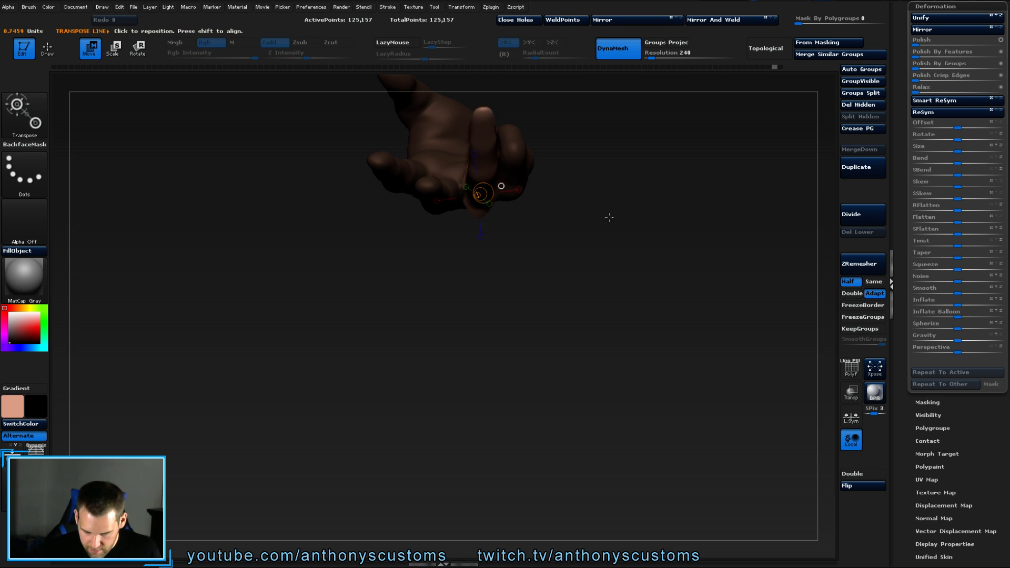
{"action": "left_click_drag", "start_coordinate": [595, 274], "coordinate": [557, 204]}
{"action": "left_click_drag", "start_coordinate": [641, 233], "coordinate": [639, 242]}
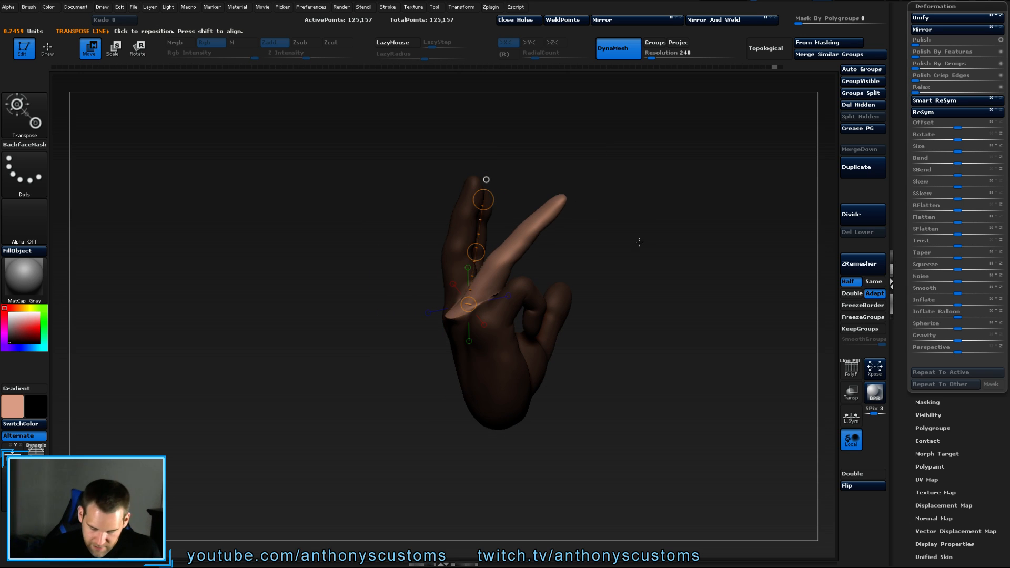
{"action": "left_click_drag", "start_coordinate": [476, 252], "coordinate": [483, 237]}
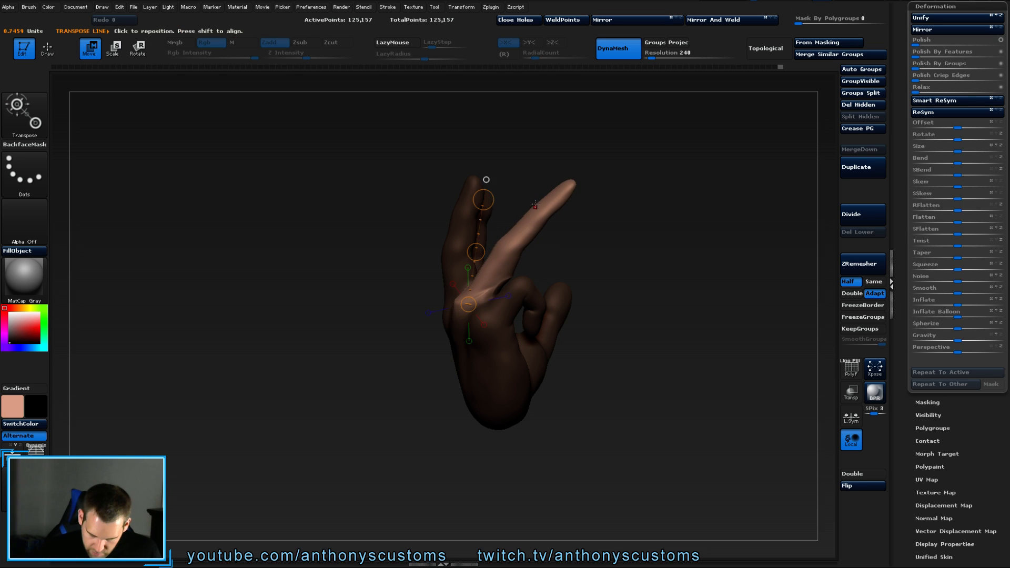
{"action": "left_click_drag", "start_coordinate": [621, 213], "coordinate": [655, 204]}
{"action": "key", "text": "ctrl+z"}
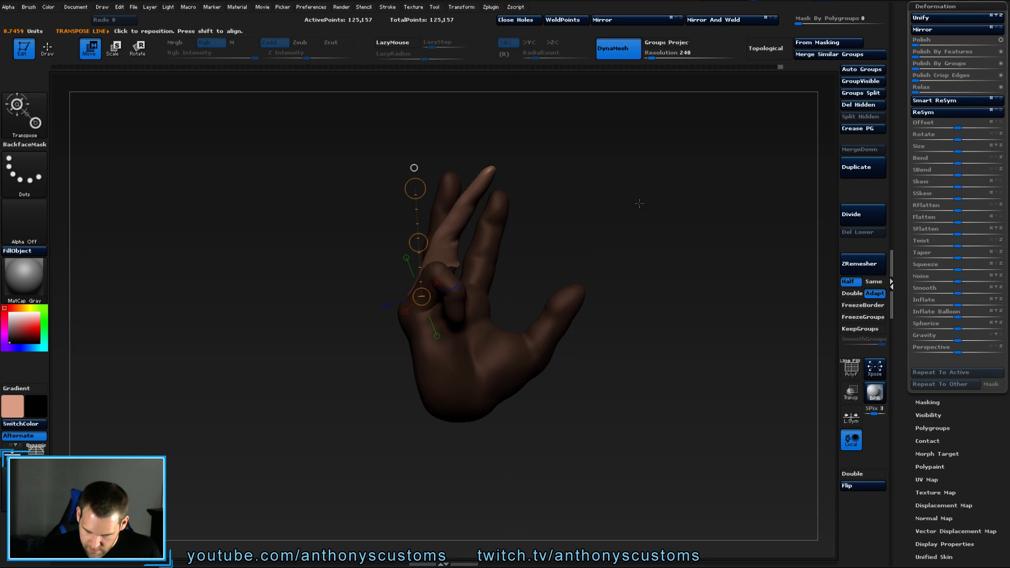
{"action": "key", "text": "ctrl+z"}
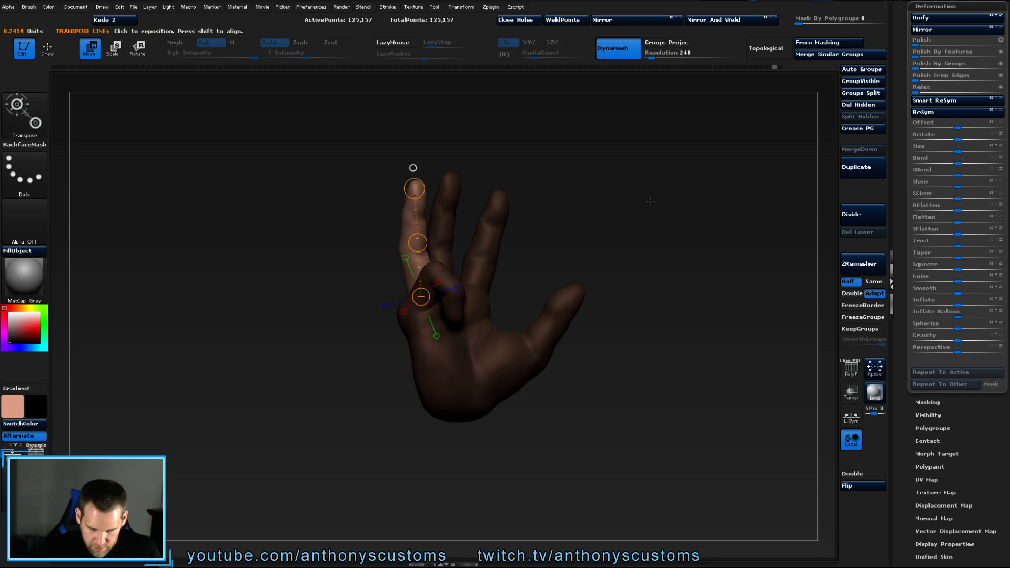
Rotate the whole ring finger forward over the palm about its knuckle with Transpose.
{"action": "left_click_drag", "start_coordinate": [652, 198], "coordinate": [681, 225]}
{"action": "key", "text": "r"}
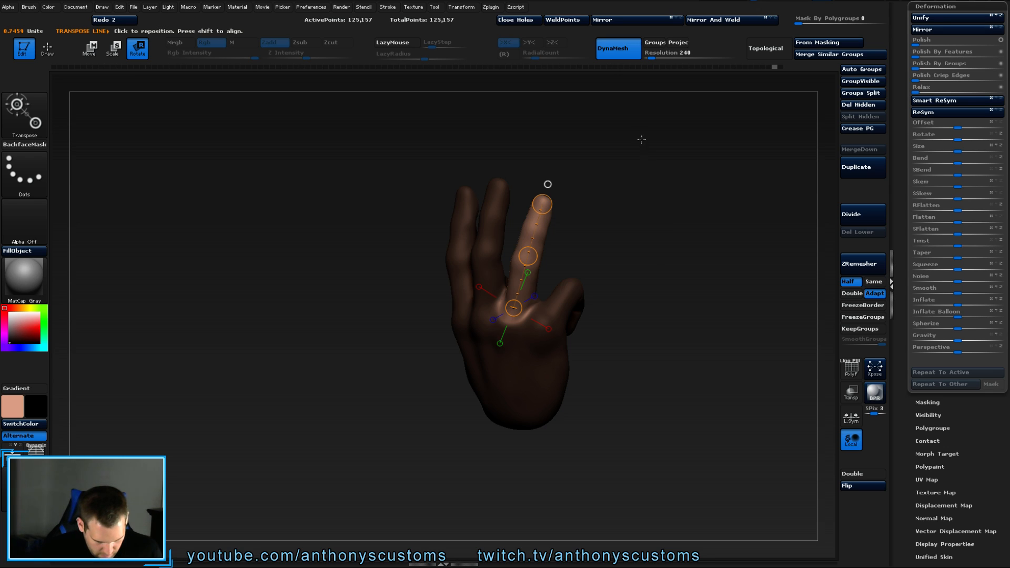
{"action": "left_click_drag", "start_coordinate": [649, 249], "coordinate": [572, 245]}
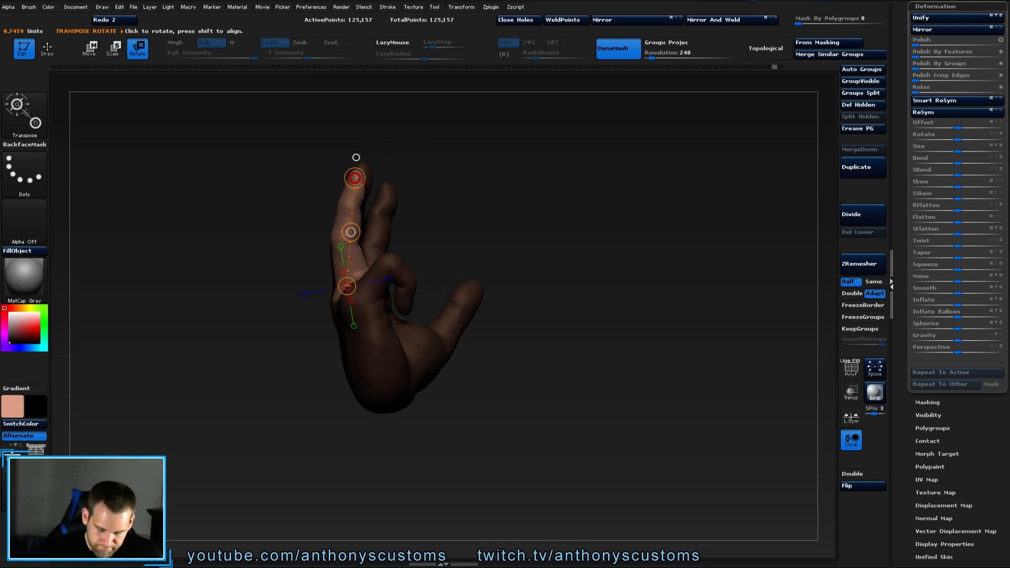
{"action": "left_click_drag", "start_coordinate": [354, 178], "coordinate": [454, 215]}
Shift the bent ring finger with Transpose Move to seat its base on the knuckle, and clear the mask.
{"action": "key", "text": "w"}
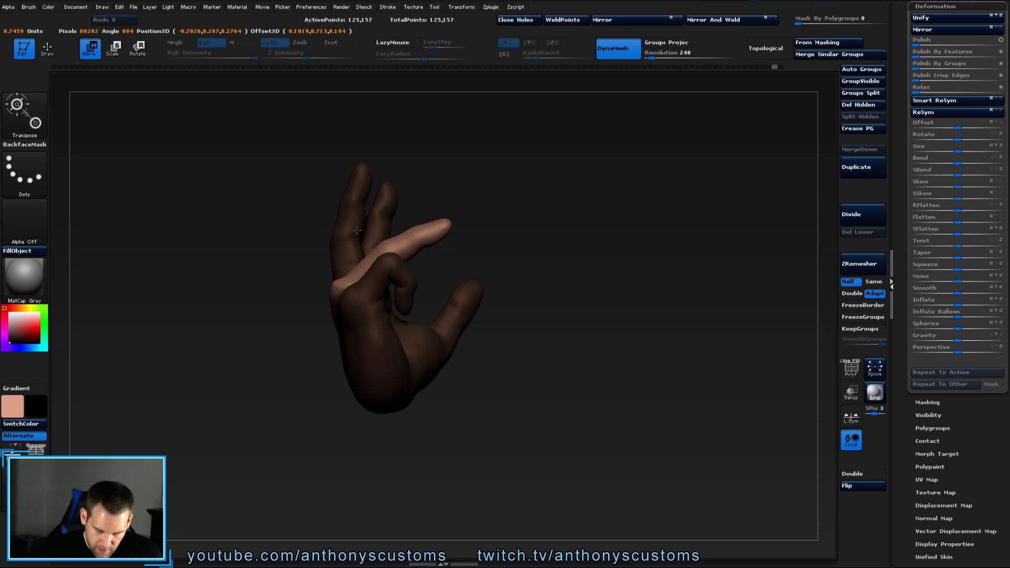
{"action": "left_click_drag", "start_coordinate": [524, 225], "coordinate": [514, 196]}
{"action": "left_click_drag", "start_coordinate": [352, 227], "coordinate": [350, 226]}
{"action": "left_click_drag", "start_coordinate": [566, 227], "coordinate": [518, 235]}
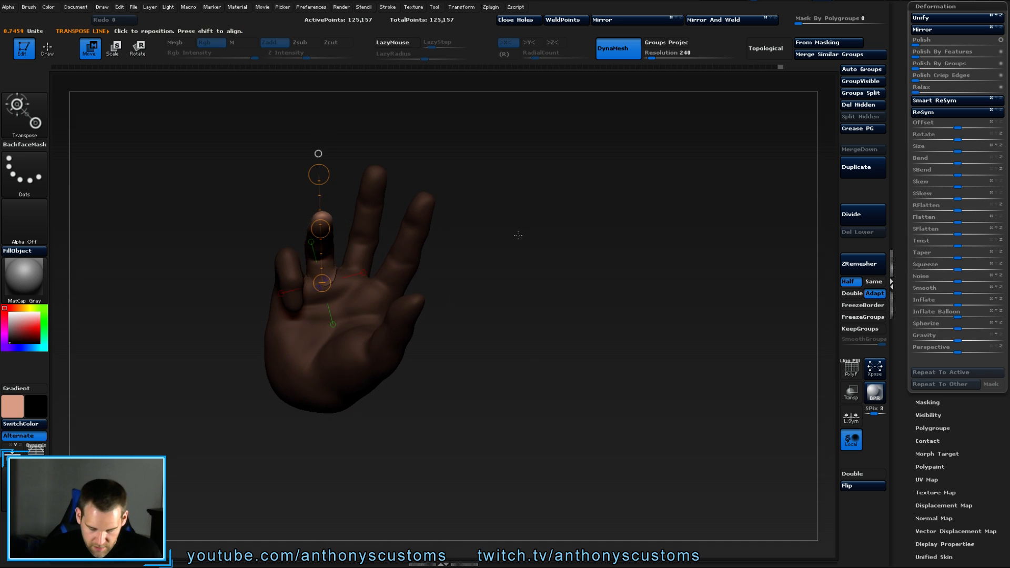
{"action": "left_click", "coordinate": [321, 229]}
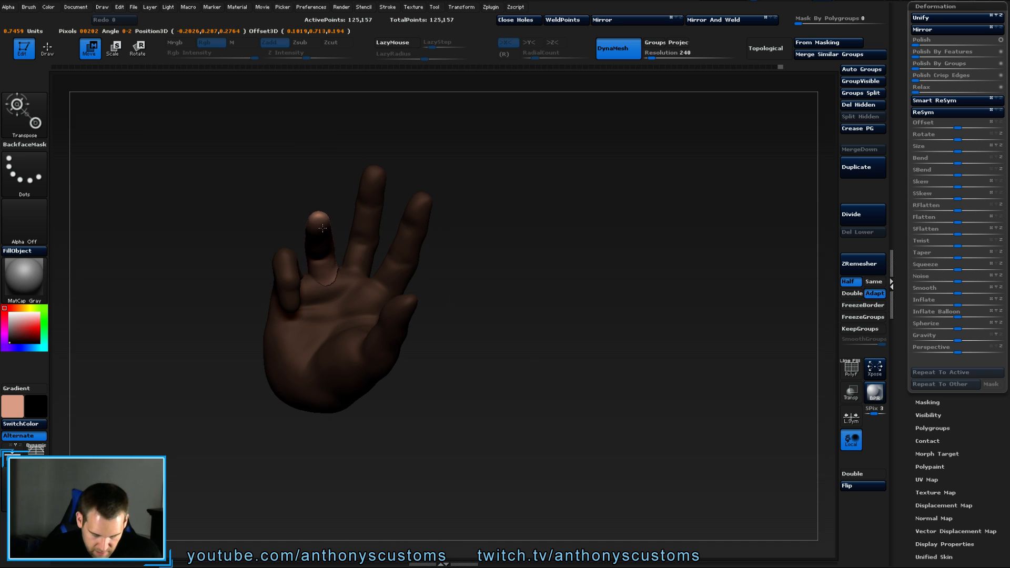
{"action": "left_click_drag", "start_coordinate": [322, 228], "coordinate": [322, 223]}
{"action": "mouse_move", "coordinate": [525, 247]}
{"action": "left_mouse_down"}
{"action": "mouse_move", "coordinate": [595, 253]}
{"action": "mouse_move", "coordinate": [631, 238]}
{"action": "mouse_move", "coordinate": [552, 238]}
{"action": "mouse_move", "coordinate": [444, 260]}
{"action": "mouse_move", "coordinate": [572, 237]}
{"action": "mouse_move", "coordinate": [555, 244]}
{"action": "mouse_move", "coordinate": [593, 246]}
{"action": "left_mouse_up"}
{"action": "key", "text": "q"}
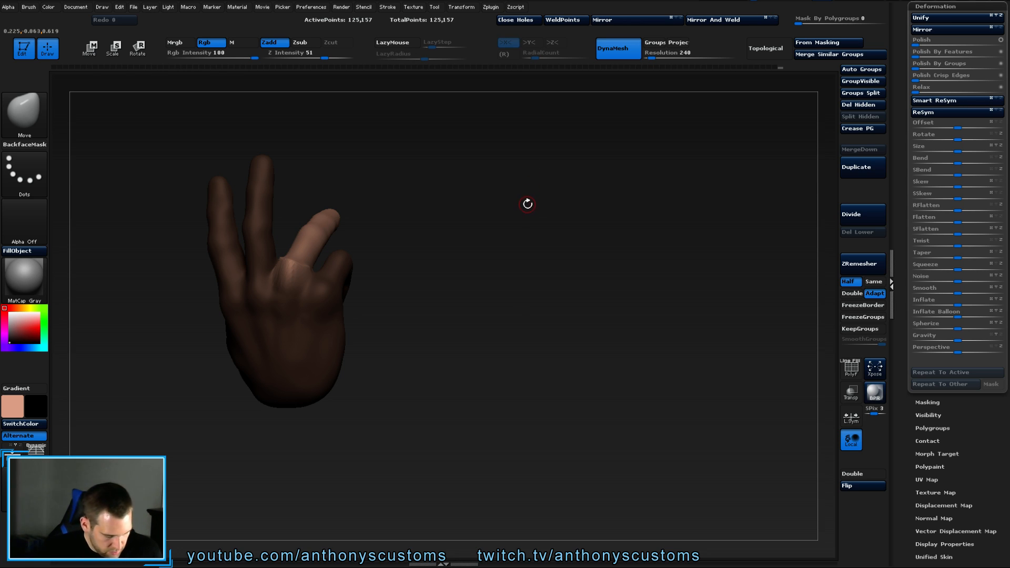
{"action": "left_click_drag", "start_coordinate": [527, 204], "coordinate": [556, 251], "text": "ctrl"}
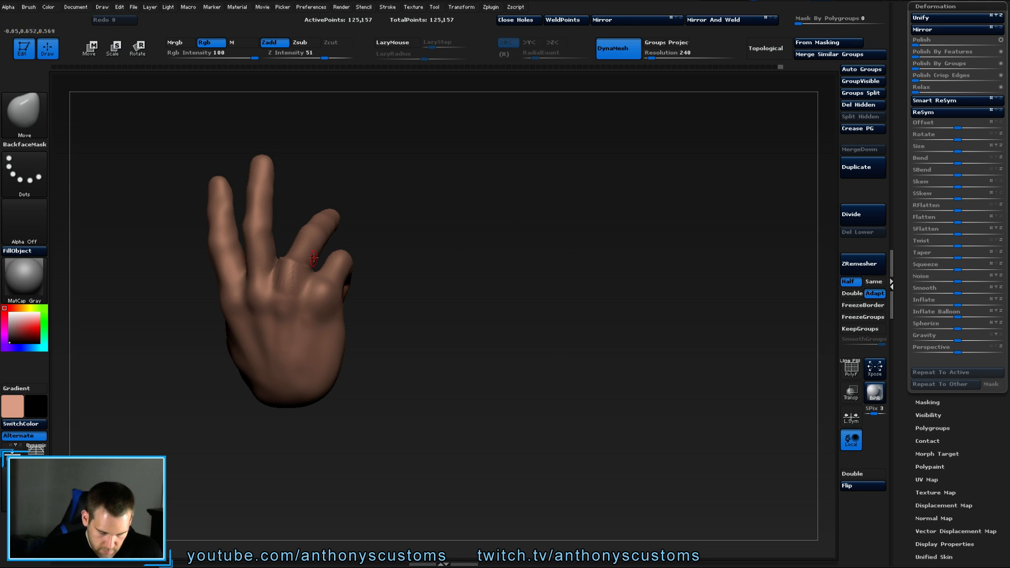
Smooth the surface around the ring finger's base on the back of the hand and on the palm.
{"action": "key", "text": "space"}
{"action": "key", "text": "shift"}
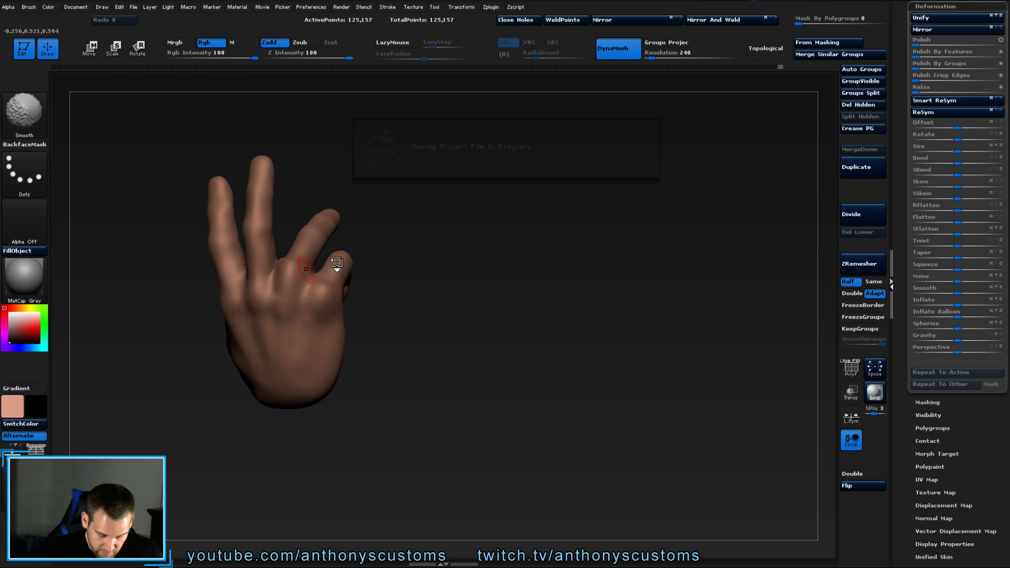
{"action": "mouse_move", "coordinate": [433, 282]}
{"action": "left_mouse_down"}
{"action": "mouse_move", "coordinate": [428, 259]}
{"action": "mouse_move", "coordinate": [437, 283]}
{"action": "mouse_move", "coordinate": [421, 273]}
{"action": "left_mouse_up"}
{"action": "key", "text": "shift"}
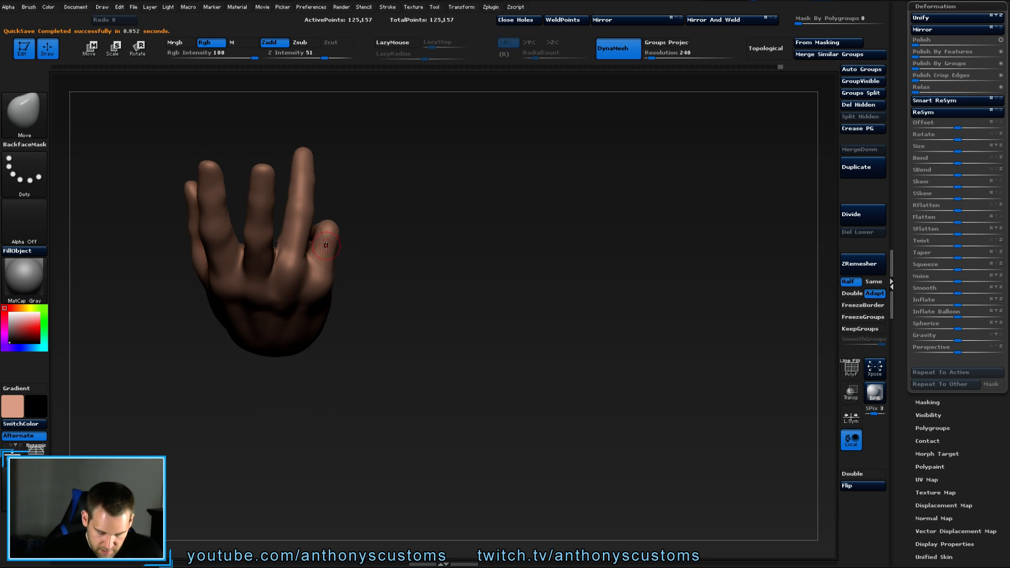
{"action": "mouse_move", "coordinate": [345, 245]}
{"action": "left_mouse_down"}
{"action": "mouse_move", "coordinate": [480, 284]}
{"action": "mouse_move", "coordinate": [469, 295]}
{"action": "left_mouse_up"}
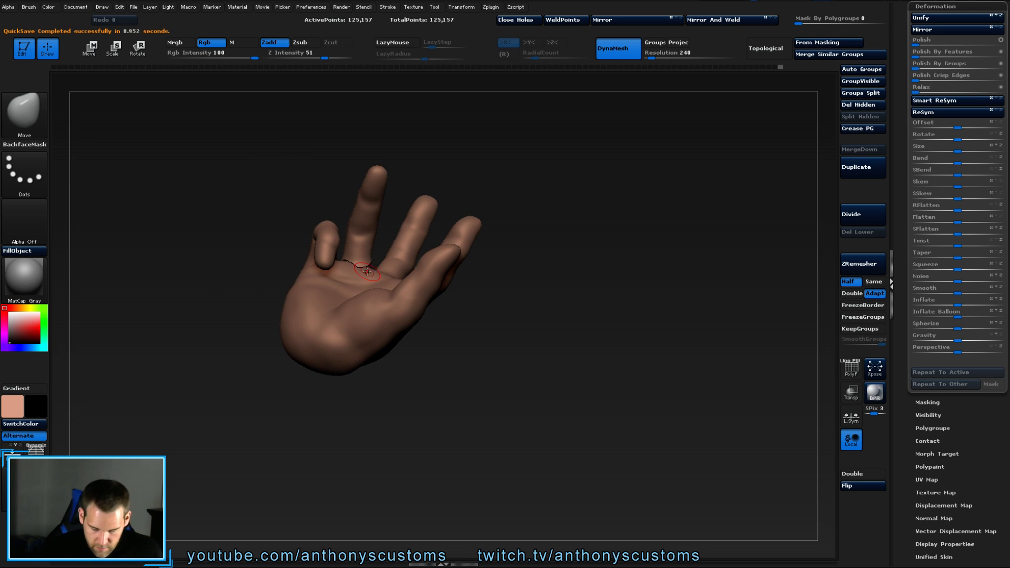
{"action": "left_click_drag", "start_coordinate": [369, 272], "coordinate": [359, 269], "text": "shift"}
{"action": "mouse_move", "coordinate": [586, 193]}
{"action": "left_mouse_down"}
{"action": "mouse_move", "coordinate": [541, 239]}
{"action": "mouse_move", "coordinate": [513, 239]}
{"action": "mouse_move", "coordinate": [557, 255]}
{"action": "mouse_move", "coordinate": [528, 305]}
{"action": "mouse_move", "coordinate": [532, 387]}
{"action": "mouse_move", "coordinate": [546, 325]}
{"action": "mouse_move", "coordinate": [526, 342]}
{"action": "mouse_move", "coordinate": [579, 304]}
{"action": "left_mouse_up"}
{"action": "key", "text": "shift"}
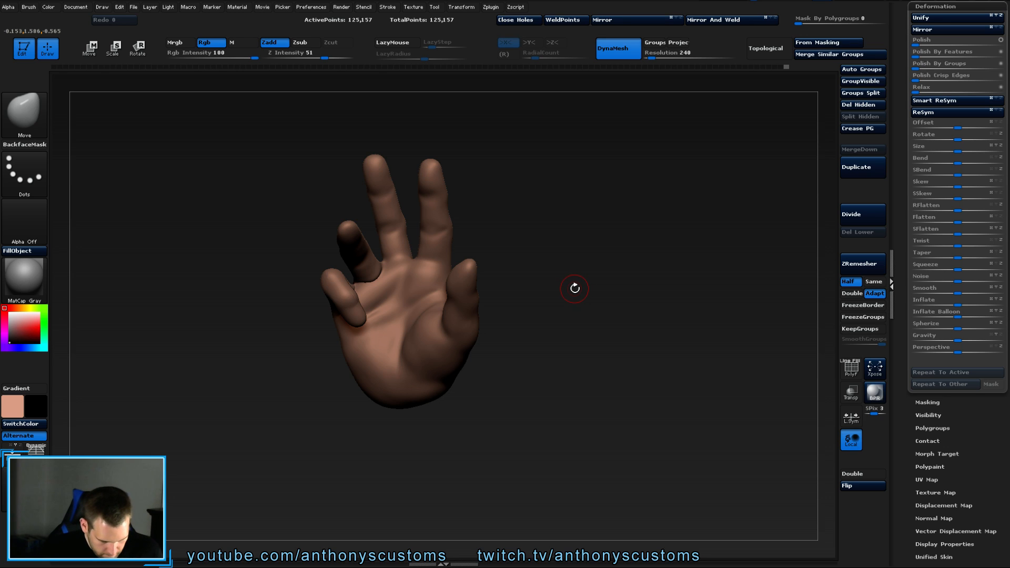
Mask the hand up to the ring finger's middle joint, leaving the finger's outer section unmasked, and refine the mask edge.
{"action": "mouse_move", "coordinate": [568, 204]}
{"action": "left_mouse_down"}
{"action": "mouse_move", "coordinate": [579, 251]}
{"action": "mouse_move", "coordinate": [608, 243]}
{"action": "mouse_move", "coordinate": [614, 227]}
{"action": "left_mouse_up"}
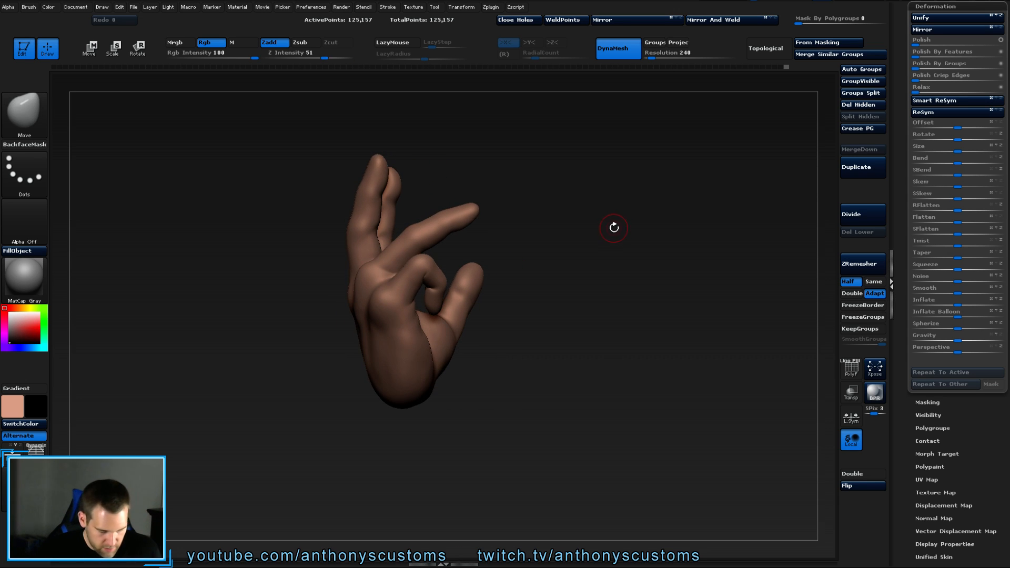
{"action": "key", "text": "r"}
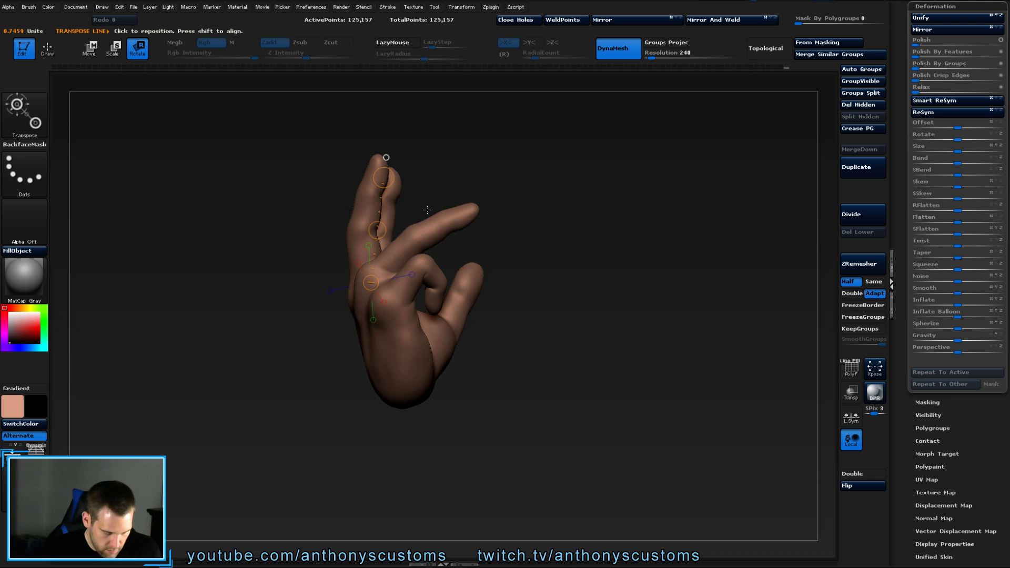
{"action": "left_click_drag", "start_coordinate": [390, 255], "coordinate": [418, 231], "text": "ctrl"}
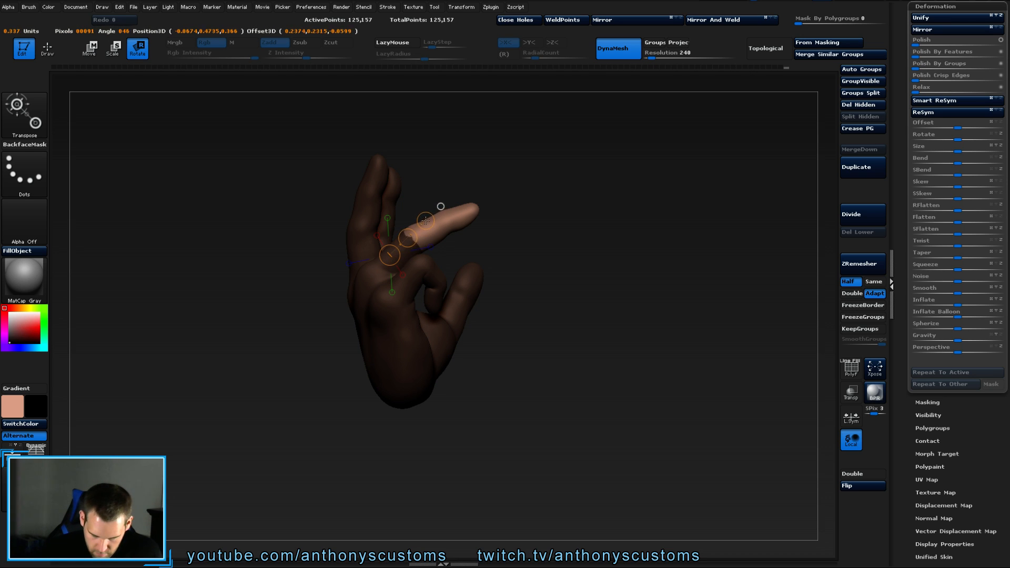
{"action": "left_click_drag", "start_coordinate": [525, 178], "coordinate": [520, 241]}
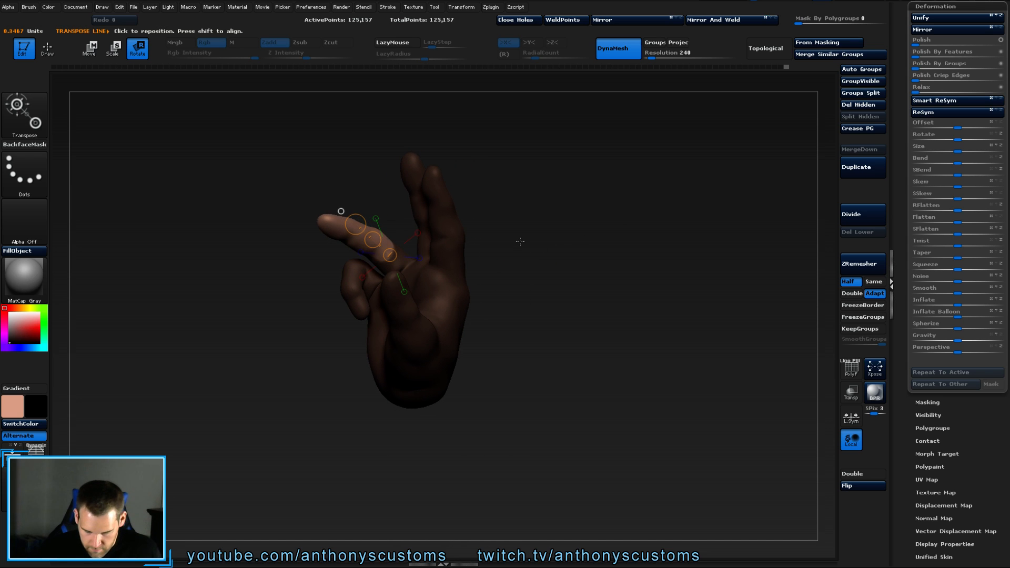
{"action": "key", "text": "q"}
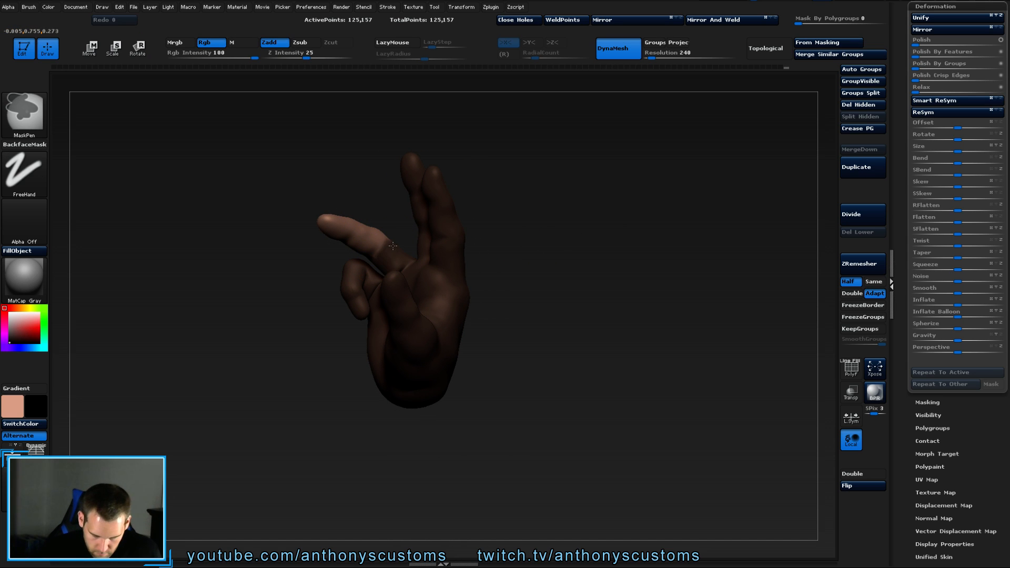
{"action": "right_click_drag", "start_coordinate": [413, 230], "coordinate": [541, 271]}
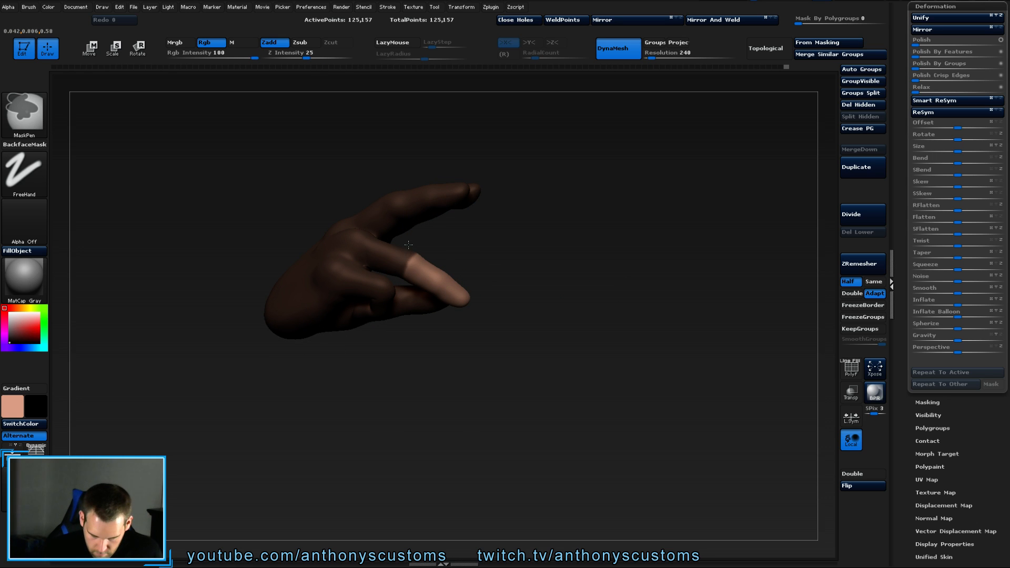
{"action": "mouse_move", "coordinate": [394, 276]}
{"action": "right_mouse_down"}
{"action": "mouse_move", "coordinate": [535, 226]}
{"action": "mouse_move", "coordinate": [538, 158]}
{"action": "mouse_move", "coordinate": [589, 176]}
{"action": "mouse_move", "coordinate": [593, 163]}
{"action": "mouse_move", "coordinate": [568, 167]}
{"action": "right_mouse_up"}
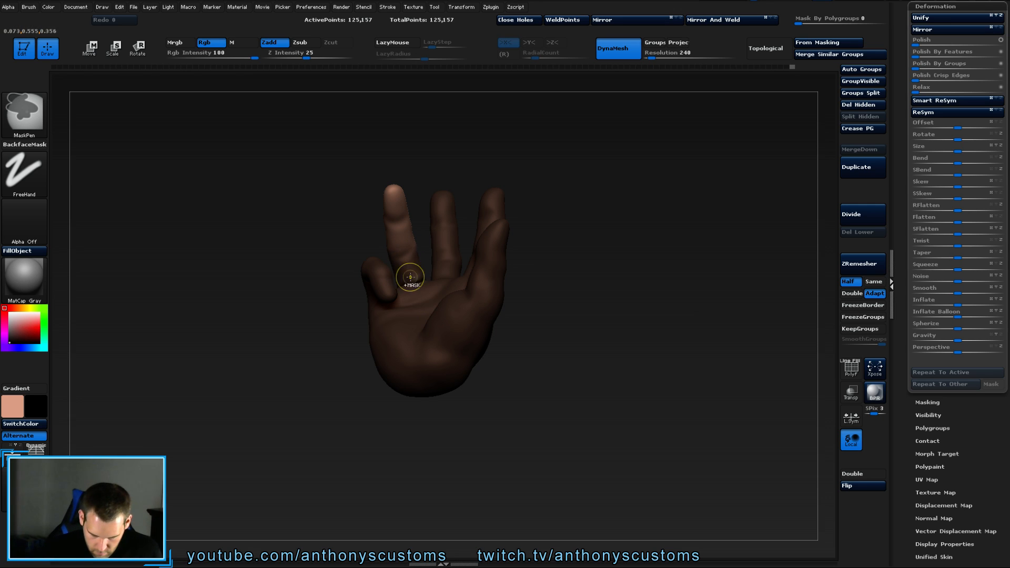
{"action": "mouse_move", "coordinate": [575, 223]}
{"action": "right_mouse_down"}
{"action": "mouse_move", "coordinate": [636, 255]}
{"action": "mouse_move", "coordinate": [614, 271]}
{"action": "mouse_move", "coordinate": [629, 209]}
{"action": "right_mouse_up"}
Rotate the outer section of the ring finger down toward the palm about its middle joint with Transpose.
{"action": "key", "text": "r"}
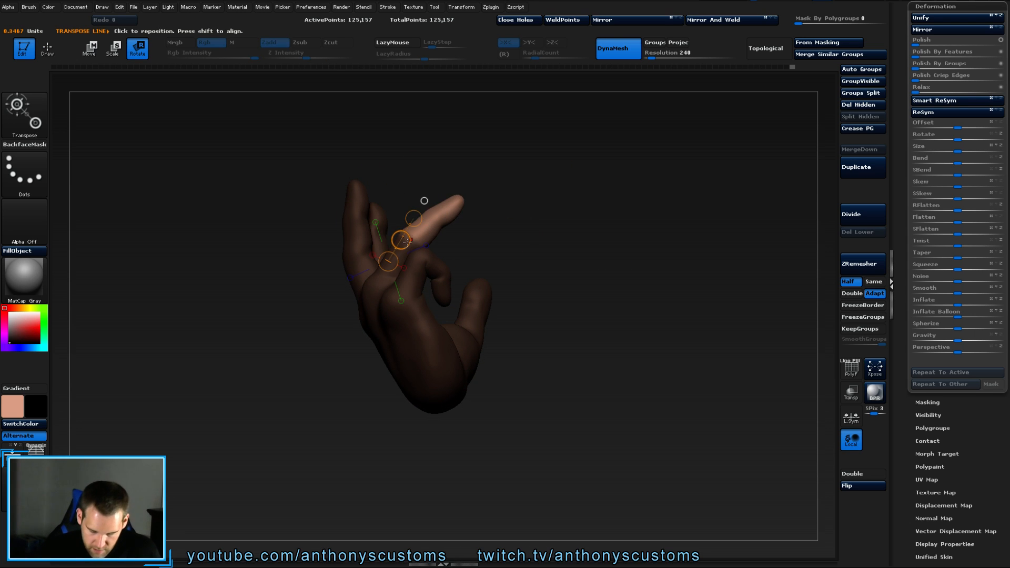
{"action": "left_click_drag", "start_coordinate": [408, 241], "coordinate": [462, 202]}
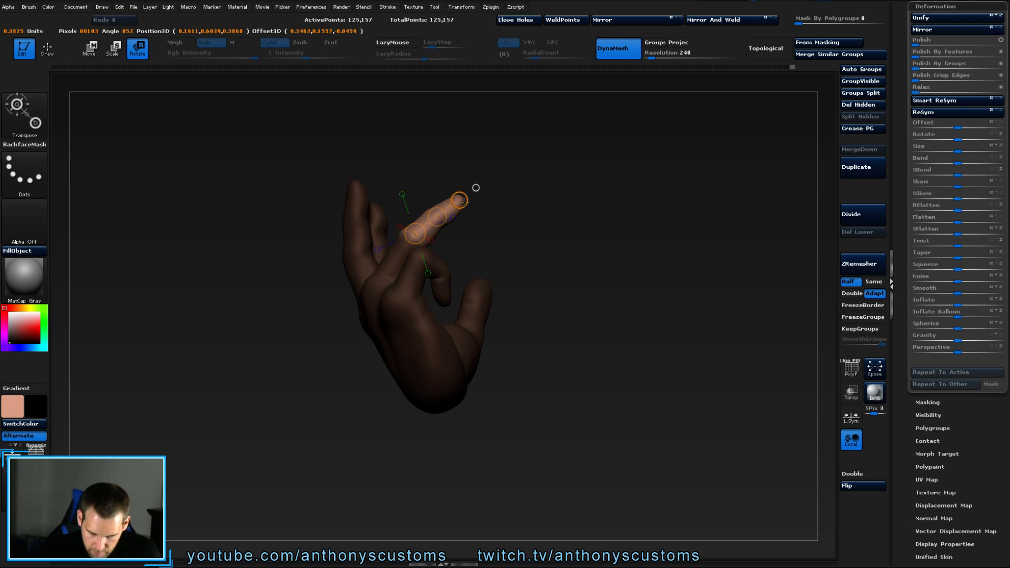
{"action": "right_click_drag", "start_coordinate": [461, 201], "coordinate": [426, 227]}
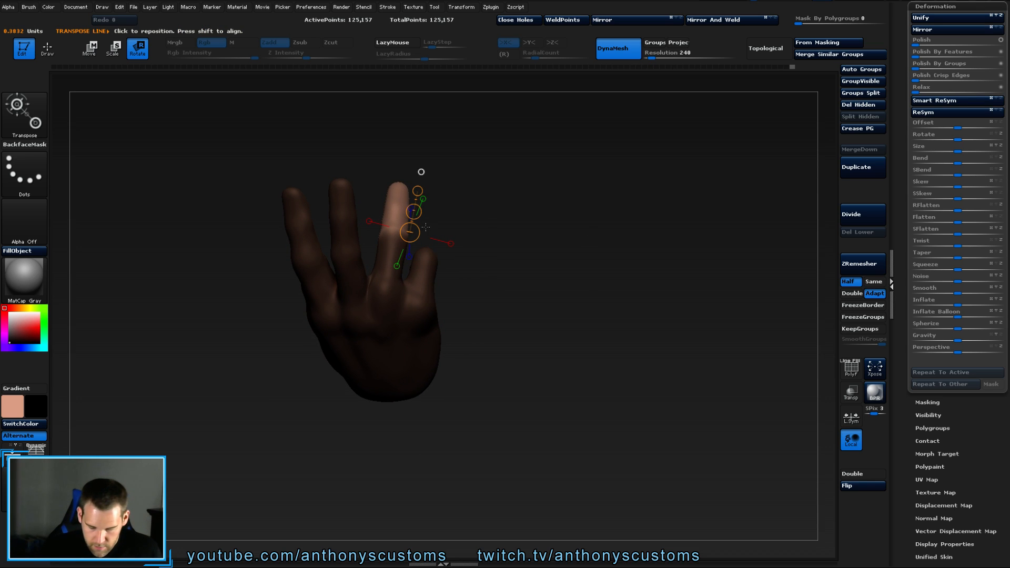
{"action": "left_click_drag", "start_coordinate": [425, 227], "coordinate": [399, 187]}
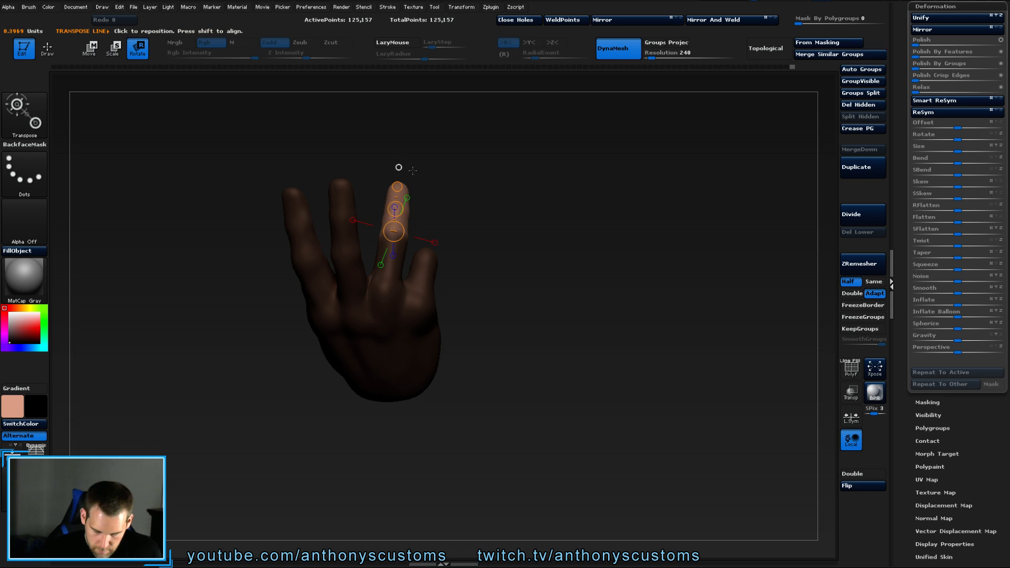
{"action": "right_click_drag", "start_coordinate": [568, 263], "coordinate": [516, 238]}
{"action": "left_click_drag", "start_coordinate": [456, 193], "coordinate": [466, 266]}
{"action": "right_click_drag", "start_coordinate": [500, 251], "coordinate": [582, 219]}
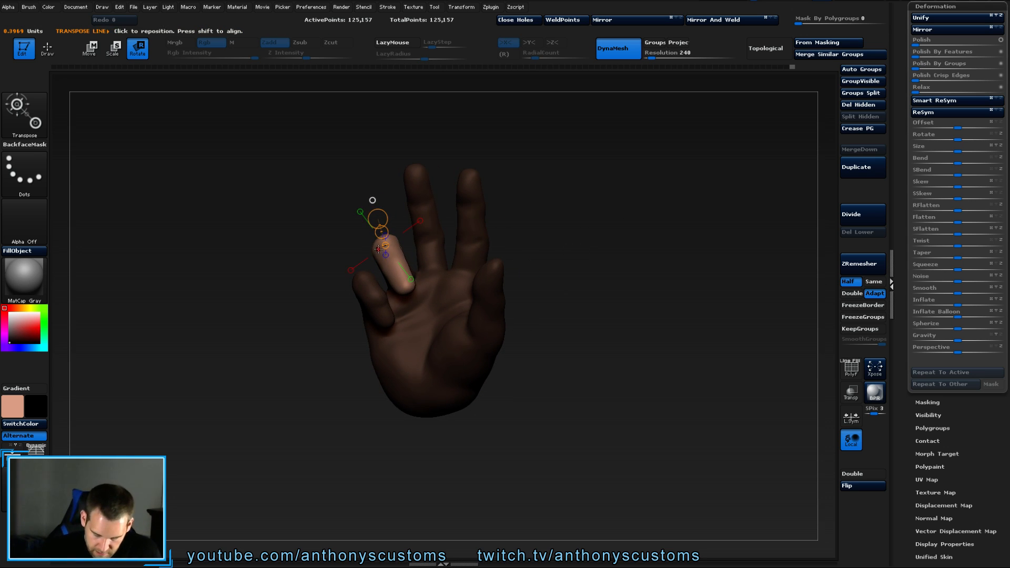
Realign the Transpose line along the folded ring finger section and adjust its position over the palm with Transpose Move.
{"action": "left_click_drag", "start_coordinate": [378, 248], "coordinate": [411, 312]}
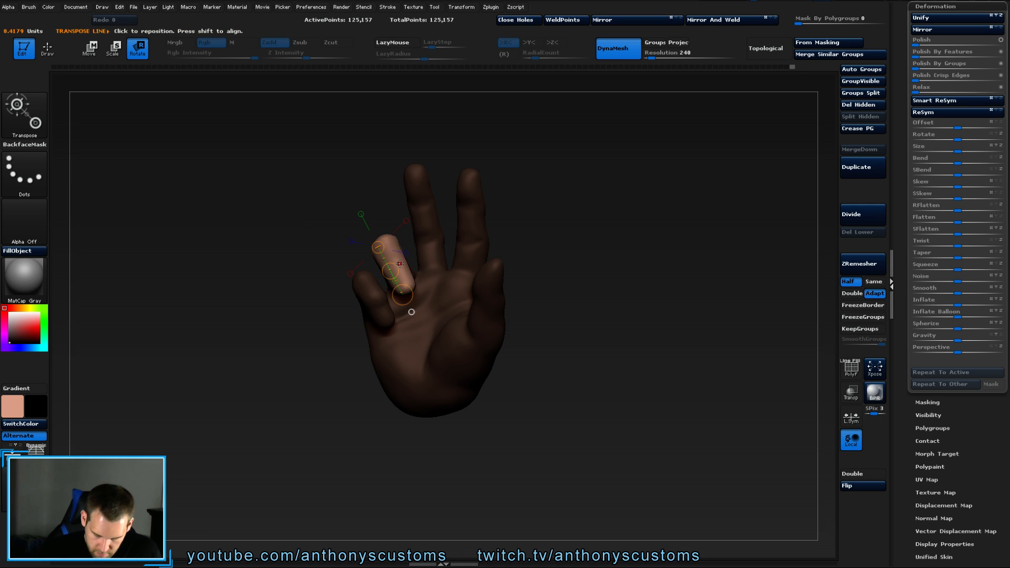
{"action": "left_click_drag", "start_coordinate": [394, 269], "coordinate": [408, 289]}
{"action": "left_click_drag", "start_coordinate": [403, 296], "coordinate": [405, 295]}
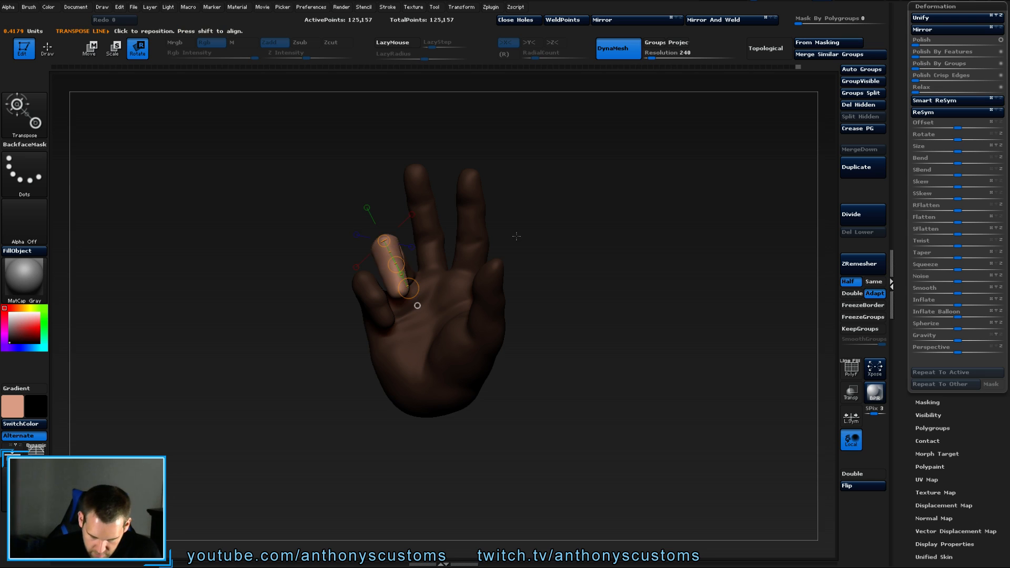
{"action": "left_click_drag", "start_coordinate": [516, 234], "coordinate": [557, 223]}
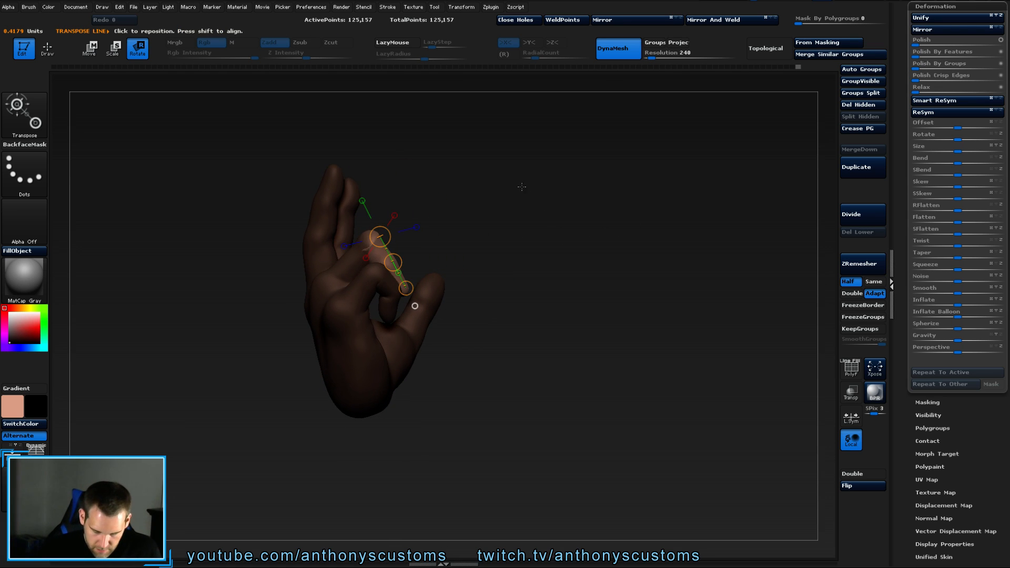
{"action": "key", "text": "w"}
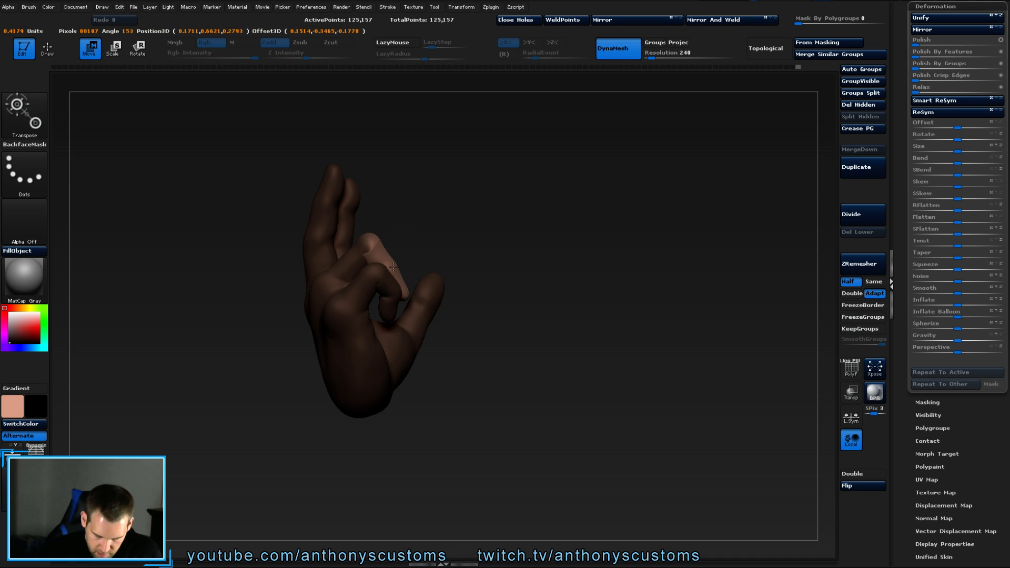
{"action": "left_click_drag", "start_coordinate": [577, 220], "coordinate": [591, 178]}
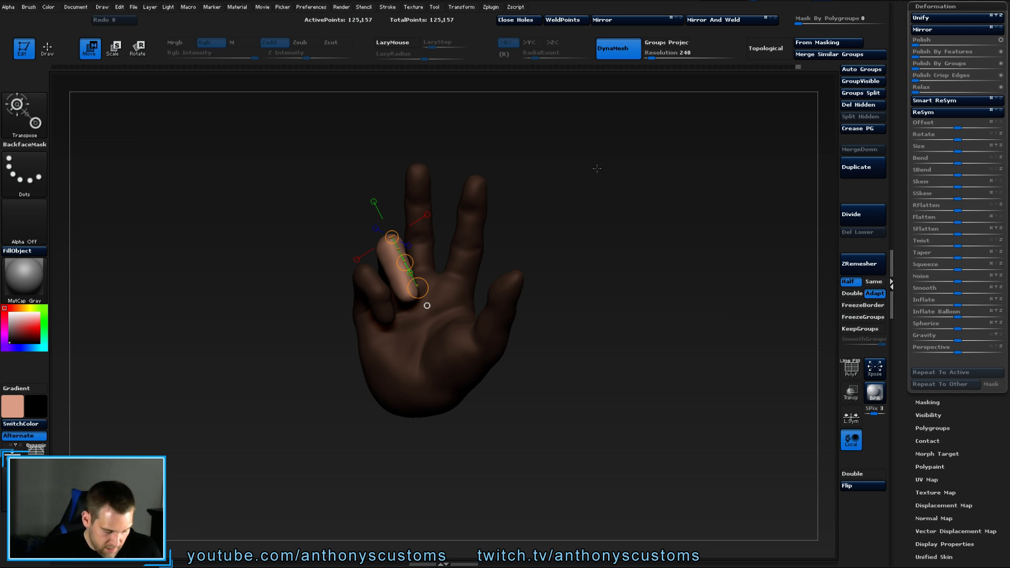
{"action": "key", "text": "q"}
{"action": "left_click_drag", "start_coordinate": [574, 233], "coordinate": [589, 230]}
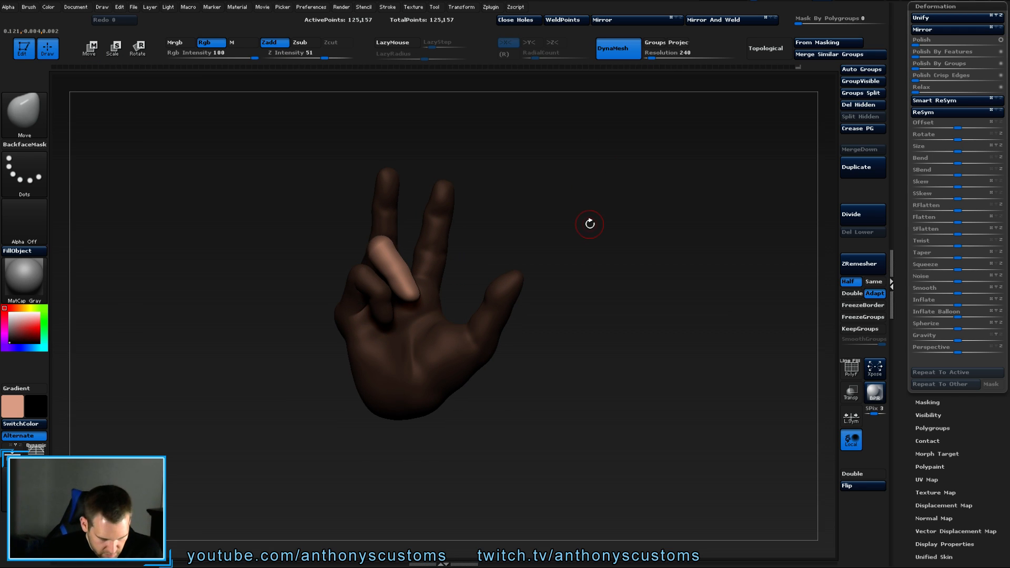
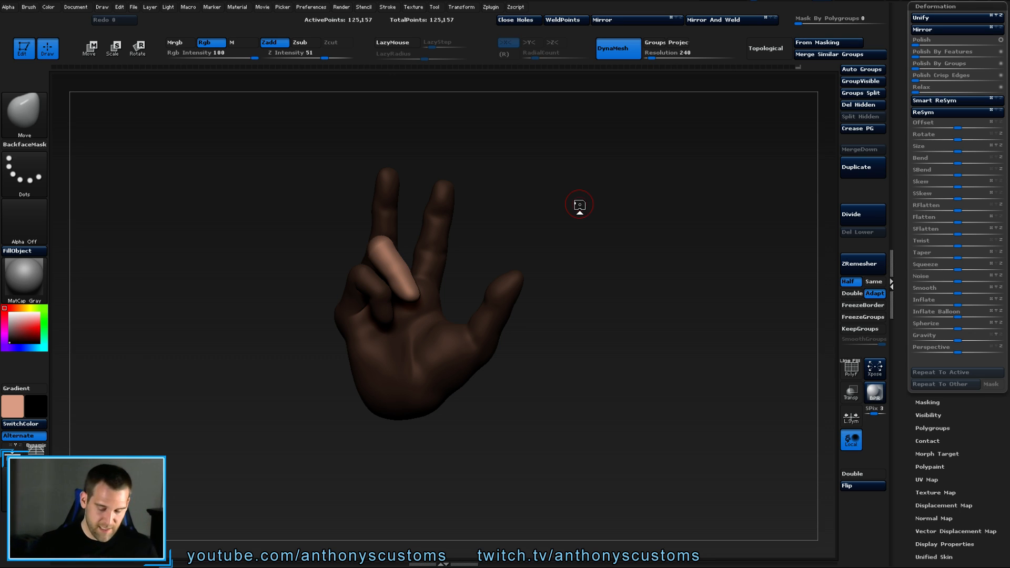
Extend the mask around the ring finger up to its last joint, leaving only the fingertip segment unmasked.
{"action": "mouse_move", "coordinate": [614, 260]}
{"action": "left_mouse_down"}
{"action": "mouse_move", "coordinate": [586, 389]}
{"action": "mouse_move", "coordinate": [656, 308]}
{"action": "mouse_move", "coordinate": [667, 331]}
{"action": "mouse_move", "coordinate": [695, 322]}
{"action": "mouse_move", "coordinate": [680, 342]}
{"action": "mouse_move", "coordinate": [537, 277]}
{"action": "left_mouse_up"}
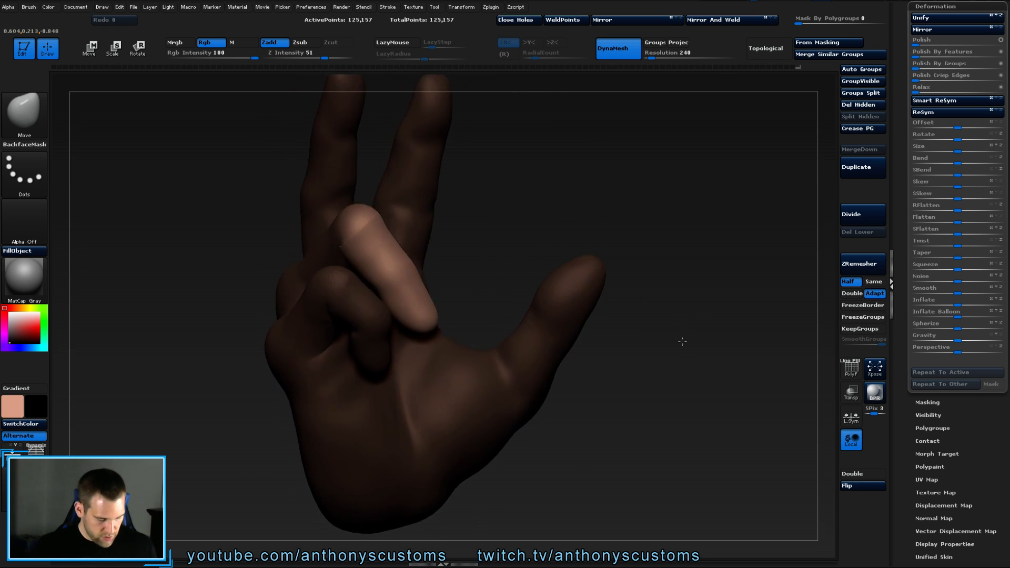
{"action": "key", "text": "ctrl"}
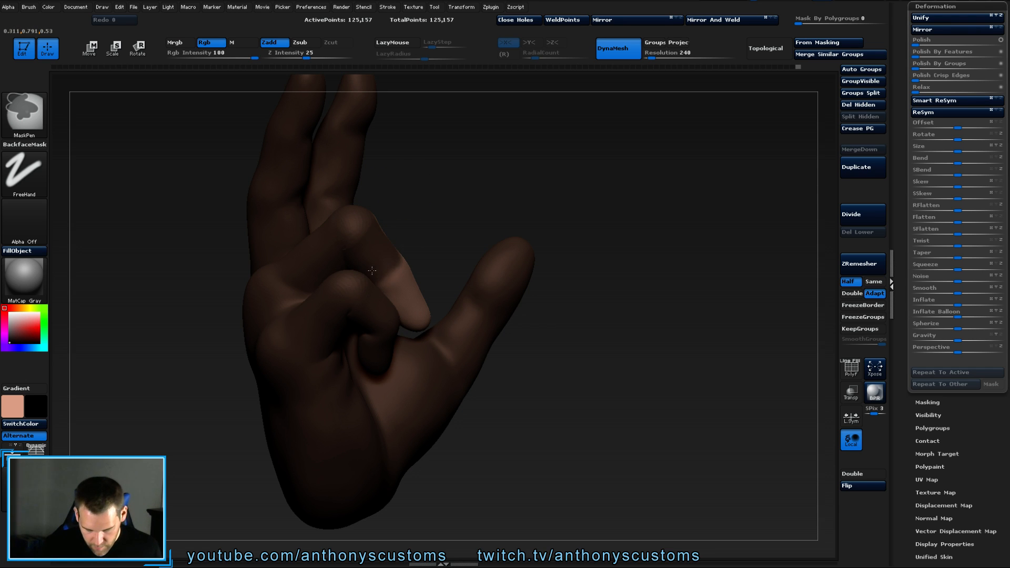
{"action": "left_click_drag", "start_coordinate": [631, 273], "coordinate": [578, 237]}
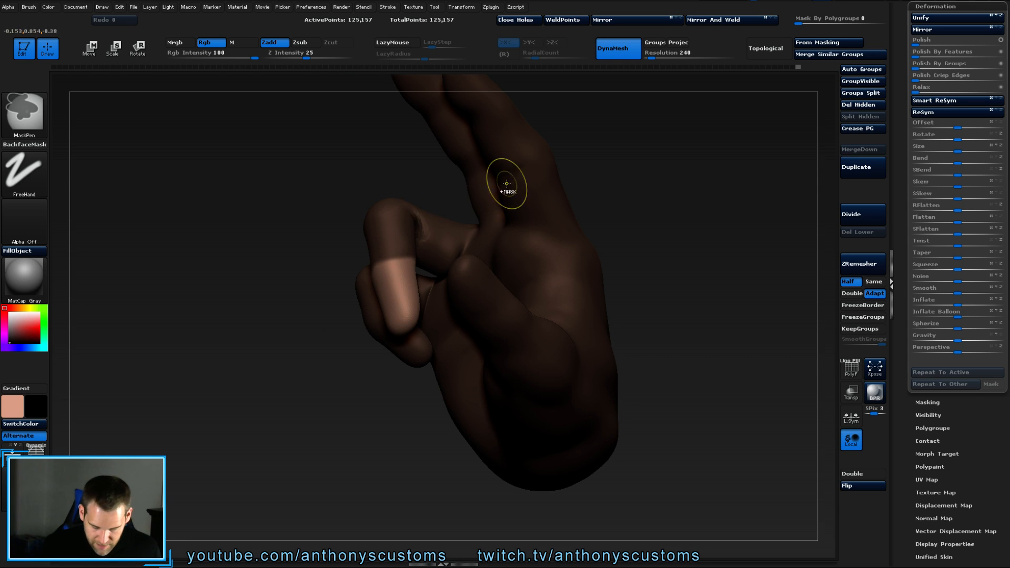
{"action": "left_click_drag", "start_coordinate": [636, 210], "coordinate": [612, 221]}
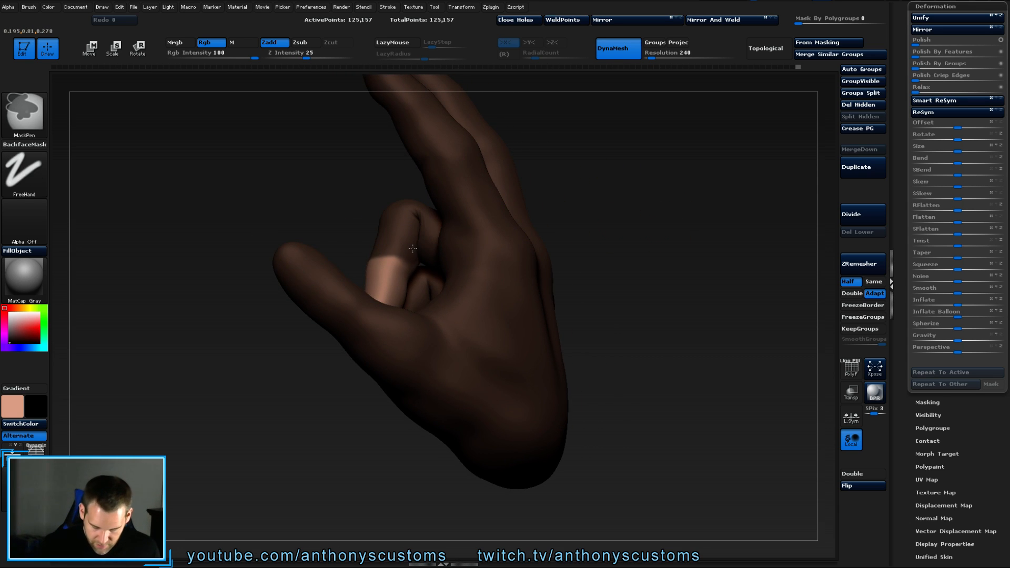
{"action": "mouse_move", "coordinate": [647, 210]}
{"action": "left_mouse_down"}
{"action": "mouse_move", "coordinate": [653, 195]}
{"action": "mouse_move", "coordinate": [682, 194]}
{"action": "mouse_move", "coordinate": [712, 137]}
{"action": "mouse_move", "coordinate": [681, 251]}
{"action": "mouse_move", "coordinate": [659, 234]}
{"action": "mouse_move", "coordinate": [657, 266]}
{"action": "mouse_move", "coordinate": [707, 291]}
{"action": "left_mouse_up"}
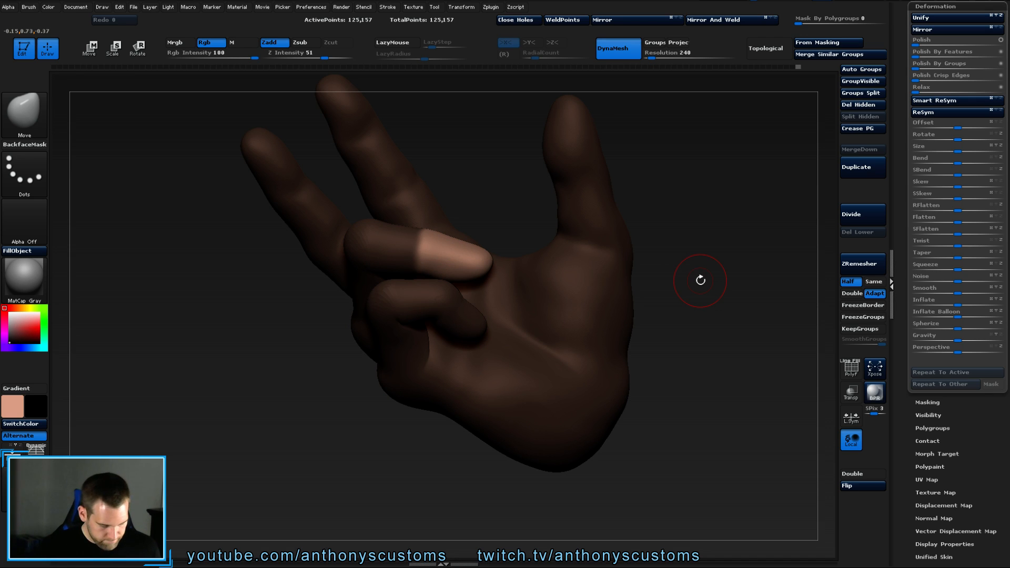
{"action": "key", "text": "ctrl"}
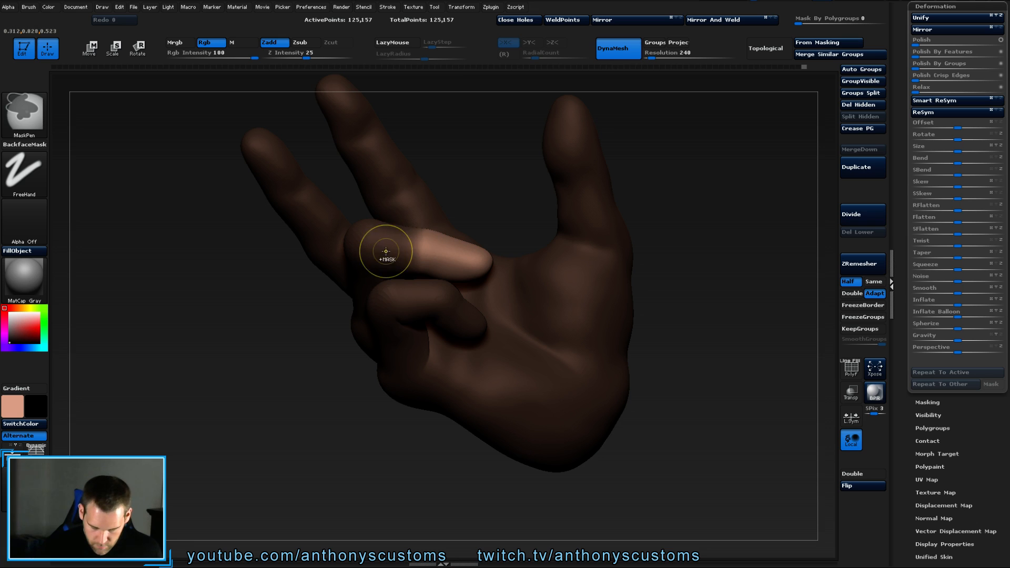
{"action": "mouse_move", "coordinate": [708, 214]}
{"action": "left_mouse_down"}
{"action": "mouse_move", "coordinate": [721, 207]}
{"action": "mouse_move", "coordinate": [729, 222]}
{"action": "left_mouse_up"}
Rotate the ring fingertip segment inward toward the palm about its last joint with Transpose.
{"action": "key", "text": "r"}
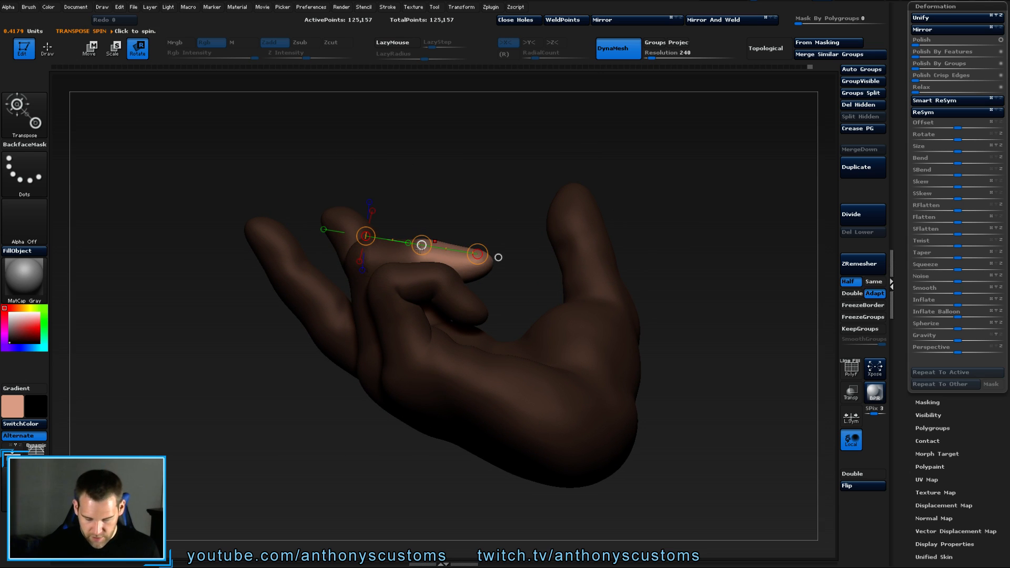
{"action": "left_click_drag", "start_coordinate": [421, 246], "coordinate": [483, 261]}
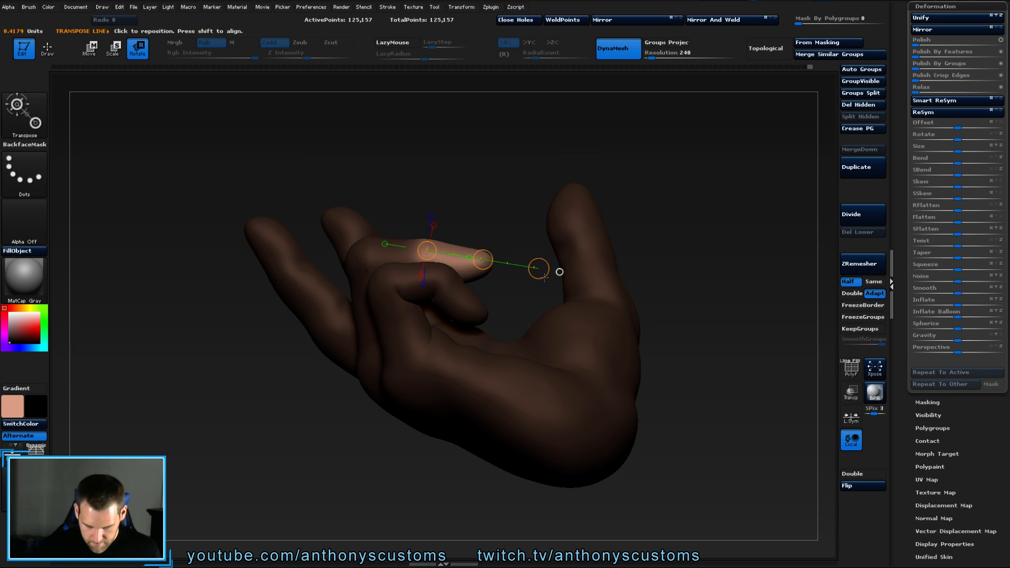
{"action": "left_click_drag", "start_coordinate": [544, 277], "coordinate": [504, 281]}
{"action": "left_click_drag", "start_coordinate": [408, 217], "coordinate": [406, 216]}
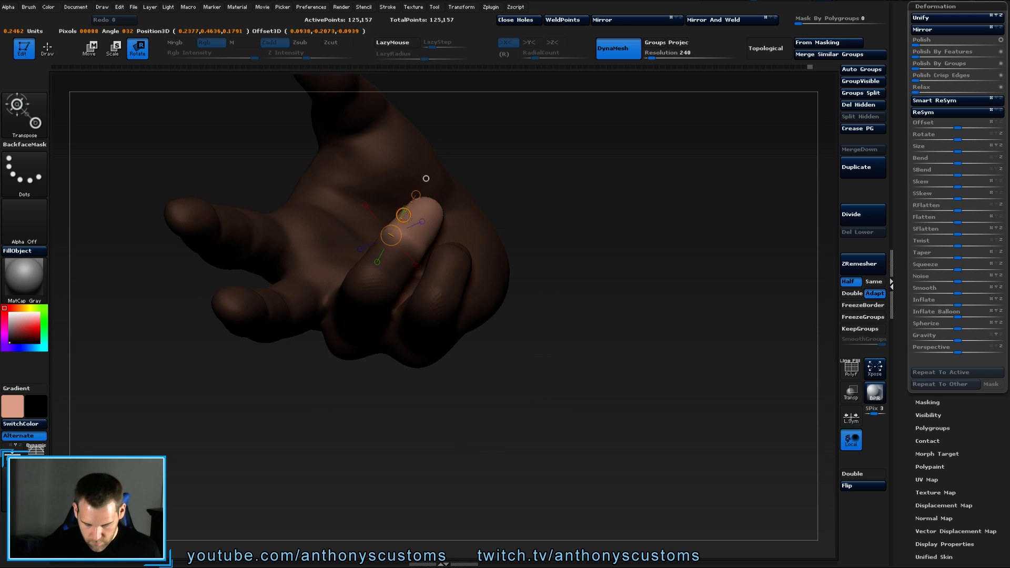
{"action": "left_click_drag", "start_coordinate": [527, 248], "coordinate": [541, 270]}
{"action": "left_click_drag", "start_coordinate": [454, 211], "coordinate": [453, 231]}
{"action": "mouse_move", "coordinate": [657, 168]}
{"action": "left_mouse_down"}
{"action": "mouse_move", "coordinate": [686, 247]}
{"action": "mouse_move", "coordinate": [725, 219]}
{"action": "mouse_move", "coordinate": [669, 289]}
{"action": "mouse_move", "coordinate": [668, 185]}
{"action": "mouse_move", "coordinate": [576, 303]}
{"action": "mouse_move", "coordinate": [620, 300]}
{"action": "mouse_move", "coordinate": [682, 275]}
{"action": "mouse_move", "coordinate": [681, 250]}
{"action": "mouse_move", "coordinate": [613, 277]}
{"action": "mouse_move", "coordinate": [586, 275]}
{"action": "mouse_move", "coordinate": [604, 343]}
{"action": "mouse_move", "coordinate": [579, 338]}
{"action": "mouse_move", "coordinate": [588, 323]}
{"action": "mouse_move", "coordinate": [633, 310]}
{"action": "mouse_move", "coordinate": [565, 346]}
{"action": "left_mouse_up"}
Clear the mask and smooth the bent ring finger's joint.
{"action": "key", "text": "q"}
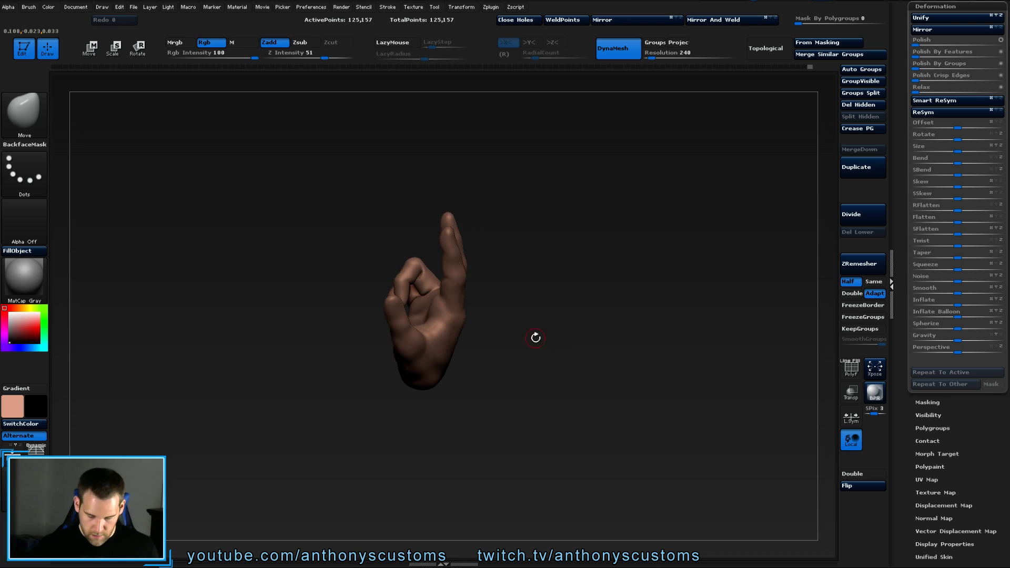
{"action": "key", "text": "shift"}
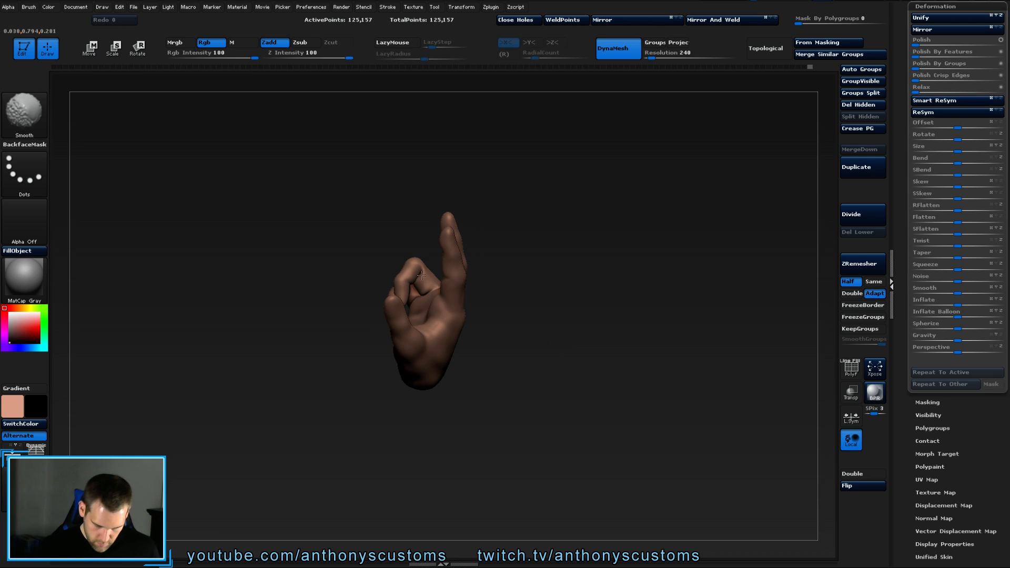
{"action": "left_click_drag", "start_coordinate": [583, 175], "coordinate": [557, 225], "text": "ctrl"}
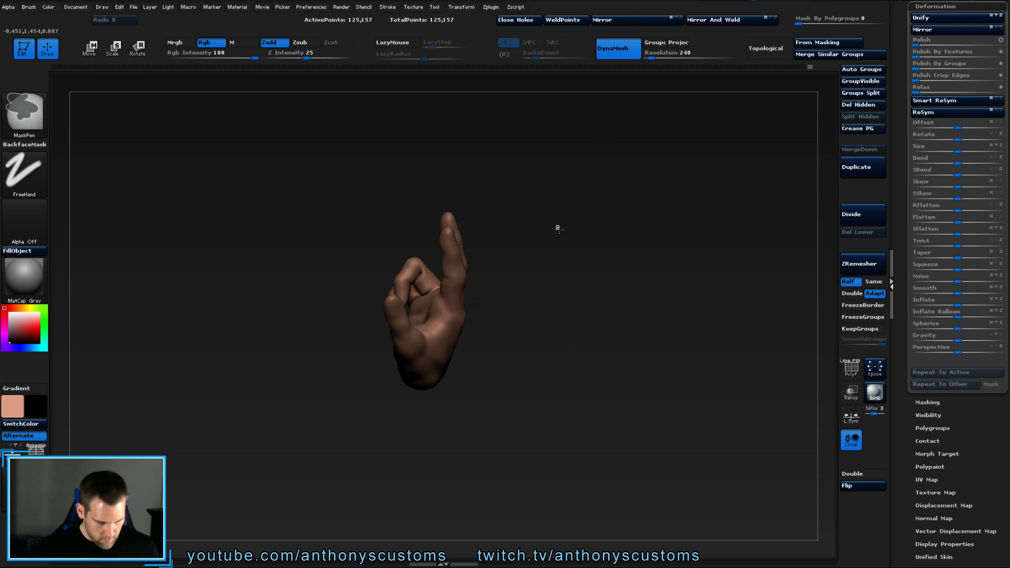
Undo the last change to the hand, examine the bent ring and little fingers up close, and redo it.
{"action": "left_click_drag", "start_coordinate": [554, 303], "coordinate": [590, 304]}
{"action": "key", "text": "ctrl+z"}
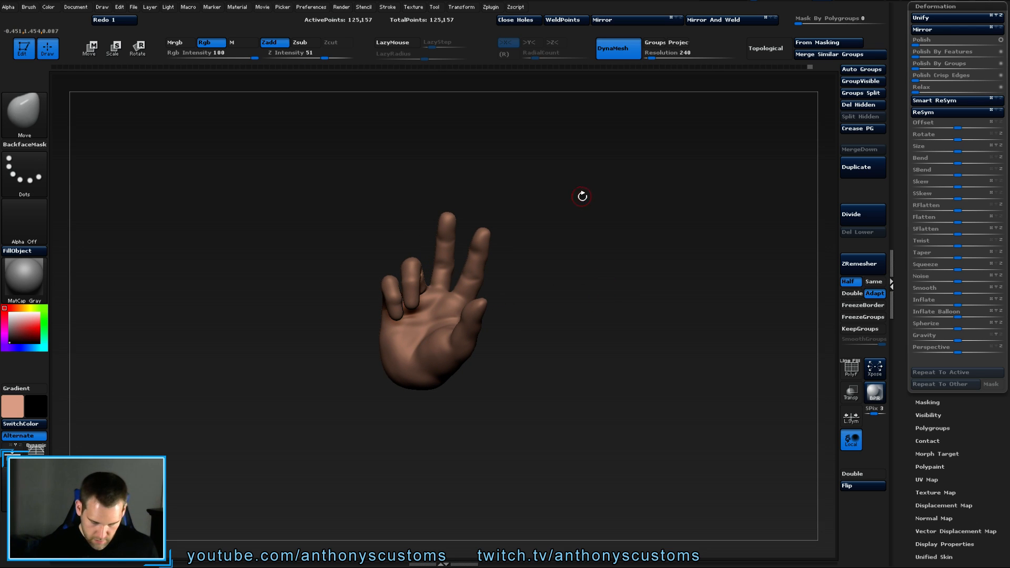
{"action": "left_click_drag", "start_coordinate": [584, 268], "coordinate": [588, 397], "text": "alt"}
{"action": "left_click_drag", "start_coordinate": [651, 291], "coordinate": [654, 350], "text": "alt"}
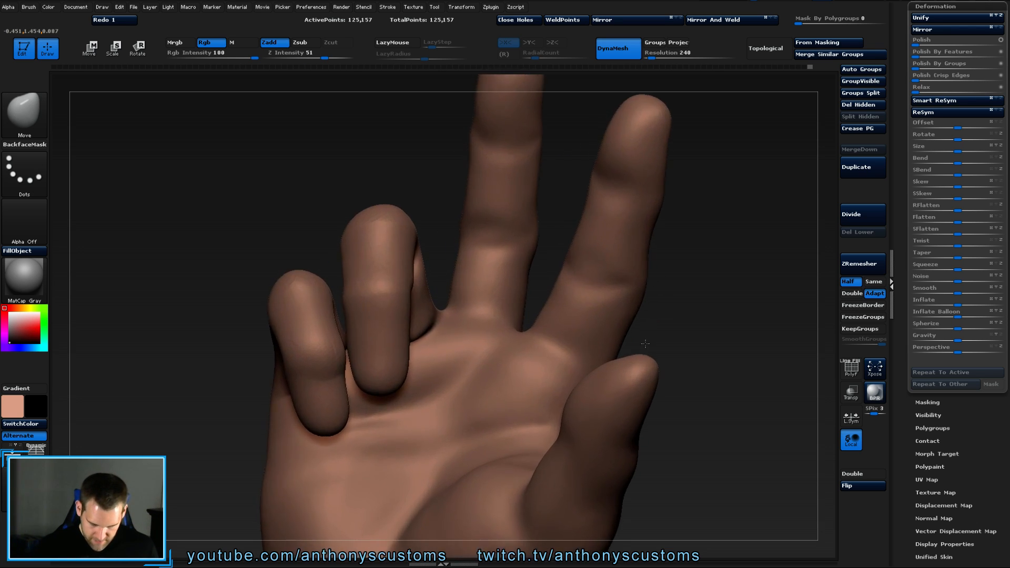
{"action": "mouse_move", "coordinate": [697, 291]}
{"action": "left_mouse_down", "text": "alt"}
{"action": "mouse_move", "coordinate": [729, 238]}
{"action": "mouse_move", "coordinate": [705, 241]}
{"action": "mouse_move", "coordinate": [708, 279]}
{"action": "mouse_move", "coordinate": [744, 284]}
{"action": "mouse_move", "coordinate": [719, 312]}
{"action": "mouse_move", "coordinate": [708, 243]}
{"action": "mouse_move", "coordinate": [773, 255]}
{"action": "mouse_move", "coordinate": [697, 289]}
{"action": "mouse_move", "coordinate": [705, 288]}
{"action": "mouse_move", "coordinate": [691, 259]}
{"action": "left_mouse_up", "text": "alt"}
{"action": "left_click_drag", "start_coordinate": [584, 228], "coordinate": [547, 216]}
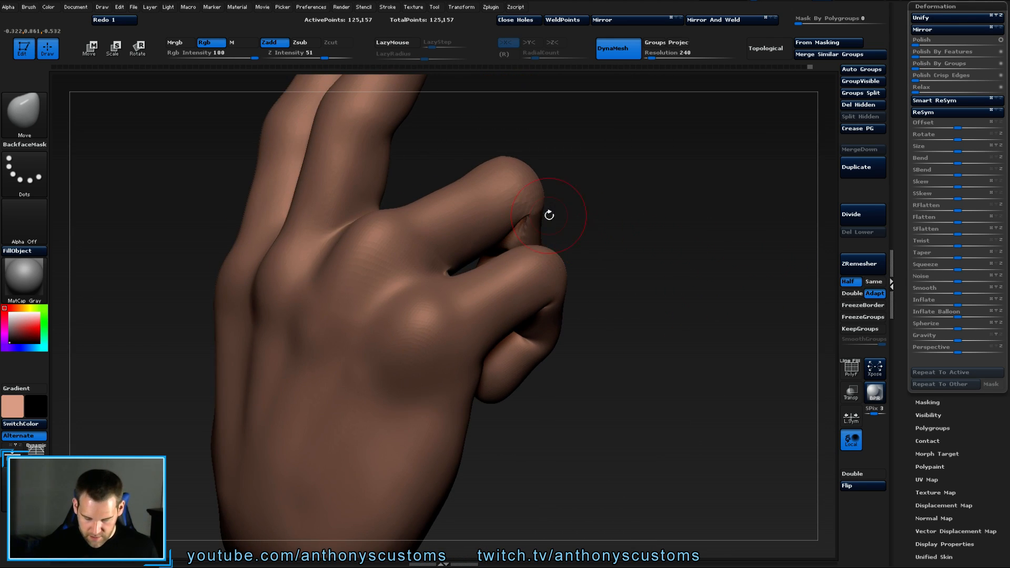
{"action": "key", "text": "ctrl+shift+z"}
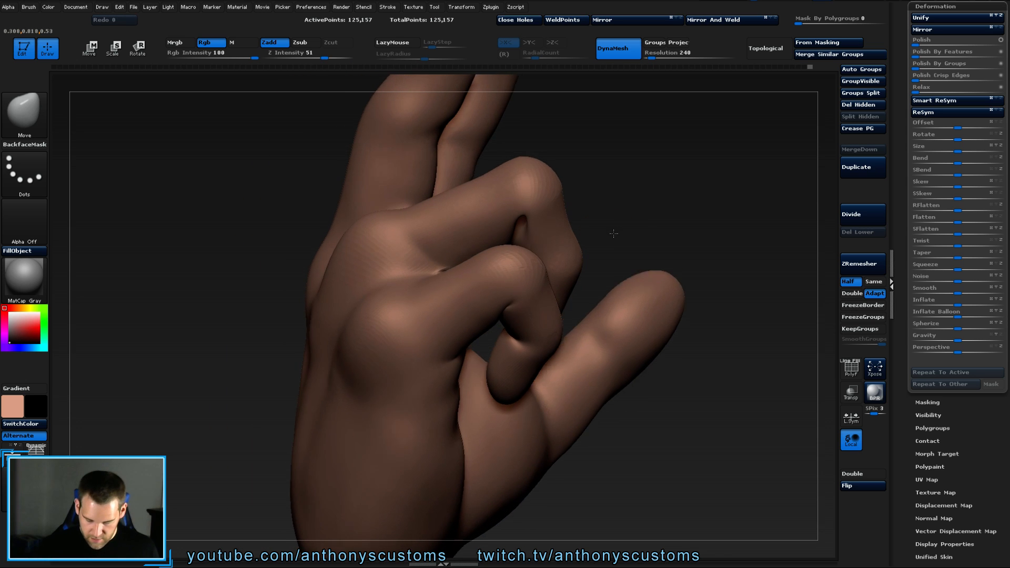
Try to mask everything except the little finger with a topological Transpose mask, and clear that mask.
{"action": "mouse_move", "coordinate": [589, 212]}
{"action": "left_mouse_down"}
{"action": "mouse_move", "coordinate": [649, 223]}
{"action": "mouse_move", "coordinate": [667, 266]}
{"action": "mouse_move", "coordinate": [642, 291]}
{"action": "mouse_move", "coordinate": [643, 252]}
{"action": "mouse_move", "coordinate": [664, 216]}
{"action": "mouse_move", "coordinate": [650, 223]}
{"action": "left_mouse_up"}
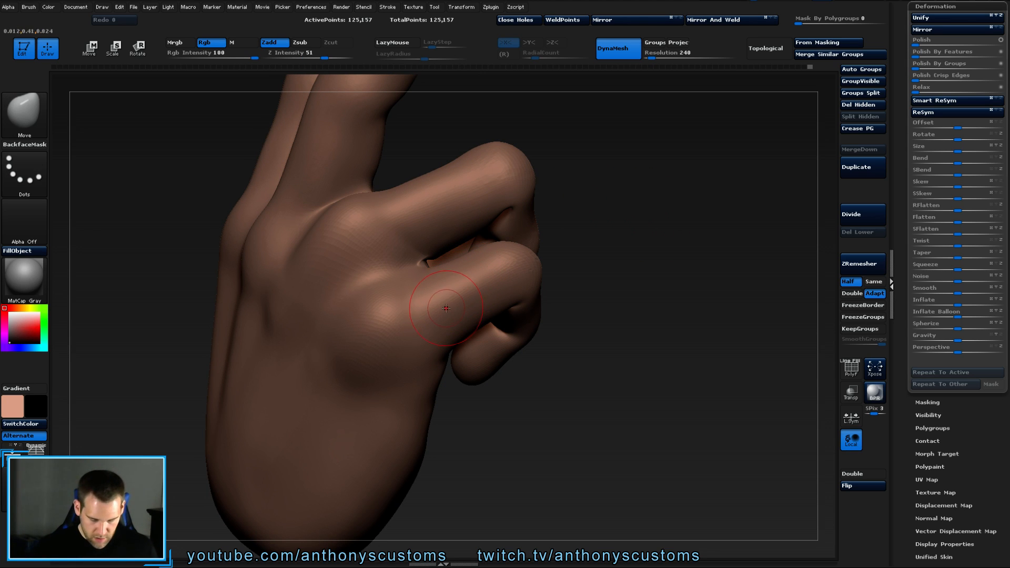
{"action": "key", "text": "r"}
{"action": "left_click_drag", "start_coordinate": [428, 309], "coordinate": [571, 250], "text": "ctrl"}
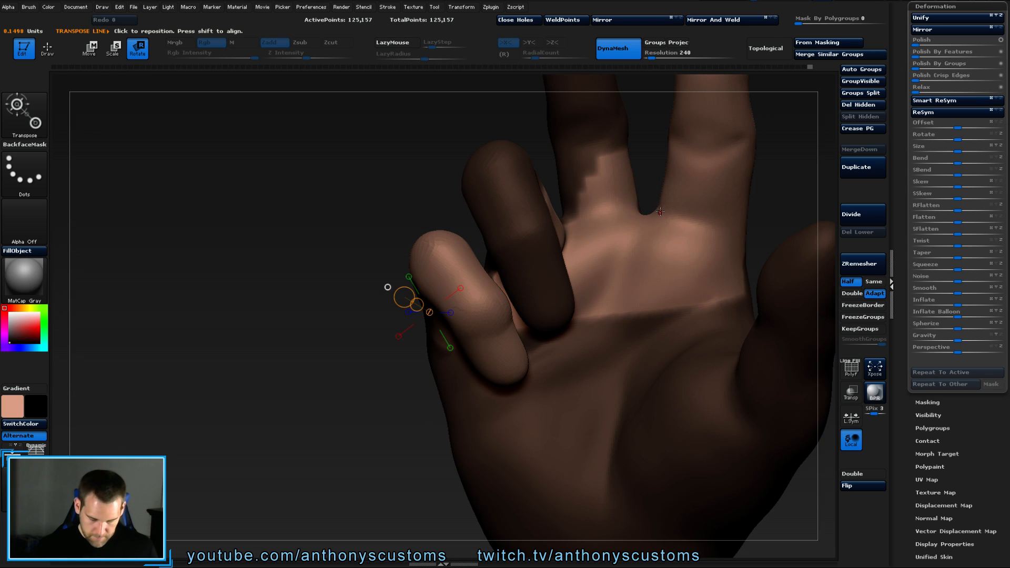
{"action": "key", "text": "q"}
{"action": "key", "text": "b"}
{"action": "key", "text": "m"}
{"action": "key", "text": "v"}
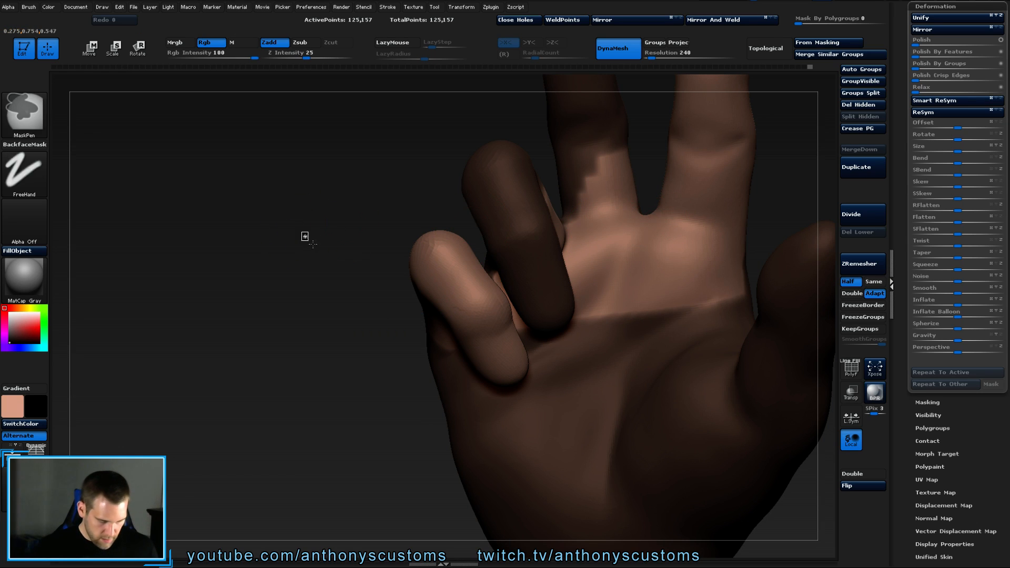
{"action": "left_click", "coordinate": [302, 232], "text": "ctrl"}
Try to nudge the bent little finger with the Move brush at Draw Size 347, and undo the stroke.
{"action": "key", "text": "f"}
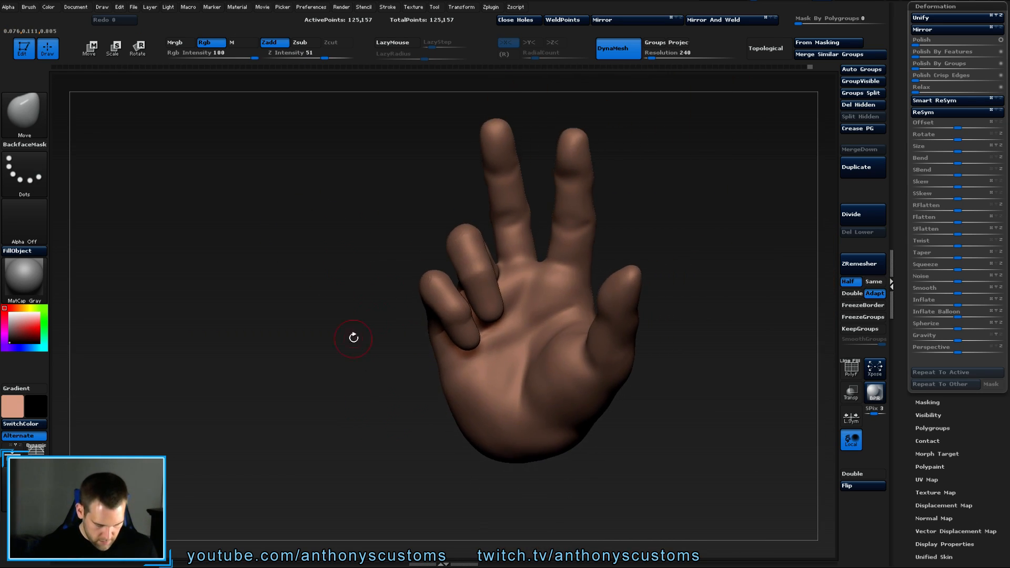
{"action": "left_click_drag", "start_coordinate": [353, 337], "coordinate": [620, 276]}
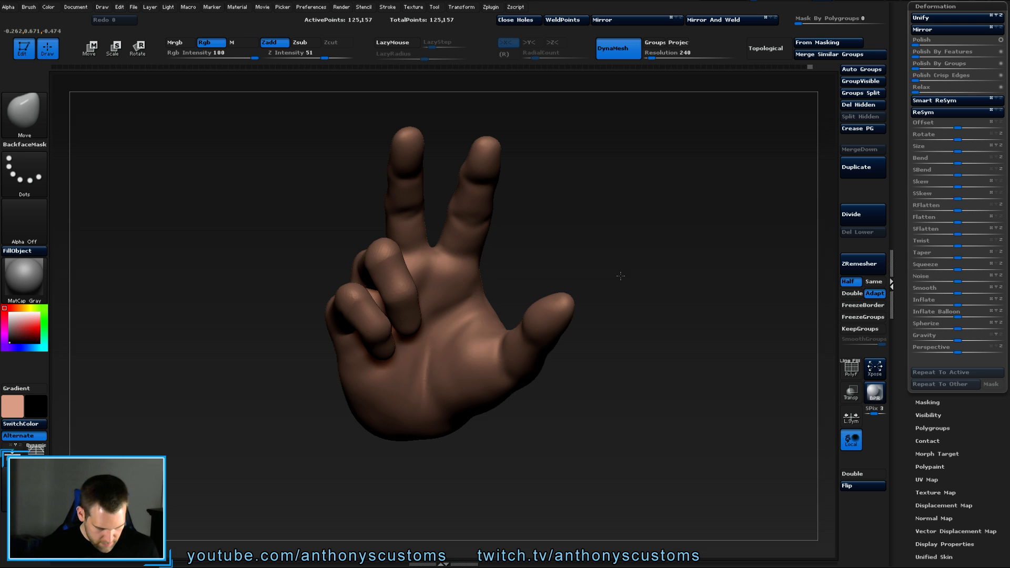
{"action": "left_click_drag", "start_coordinate": [620, 276], "coordinate": [576, 319]}
{"action": "left_click_drag", "start_coordinate": [488, 337], "coordinate": [629, 340]}
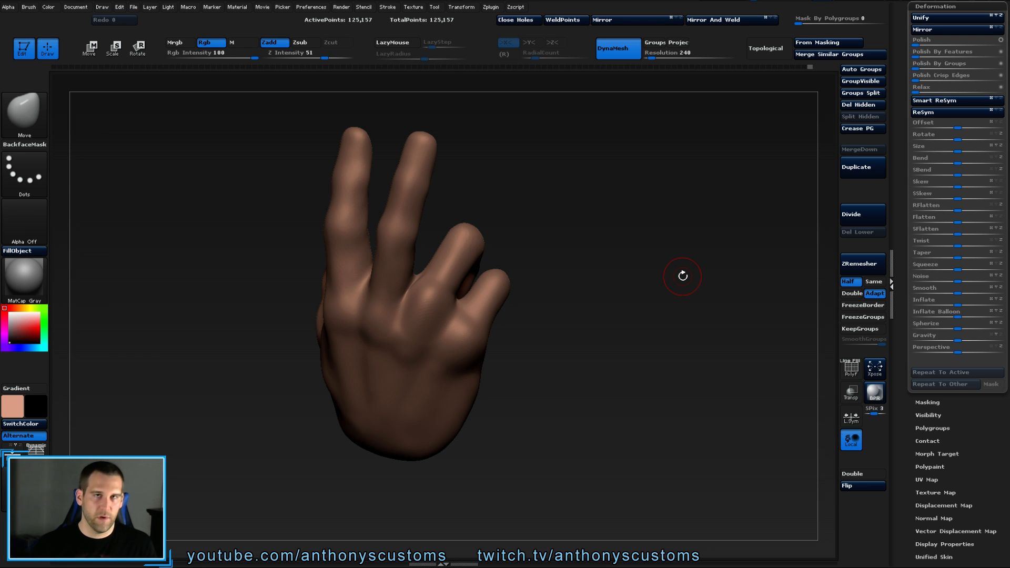
{"action": "left_click_drag", "start_coordinate": [584, 284], "coordinate": [614, 330]}
{"action": "left_click_drag", "start_coordinate": [626, 219], "coordinate": [606, 241]}
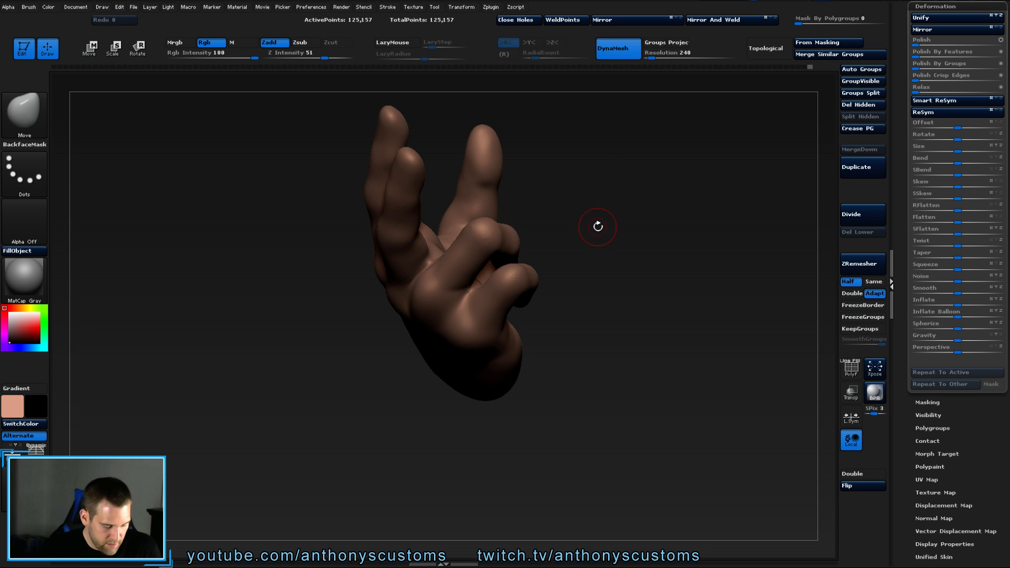
{"action": "key", "text": "b"}
{"action": "key", "text": "m"}
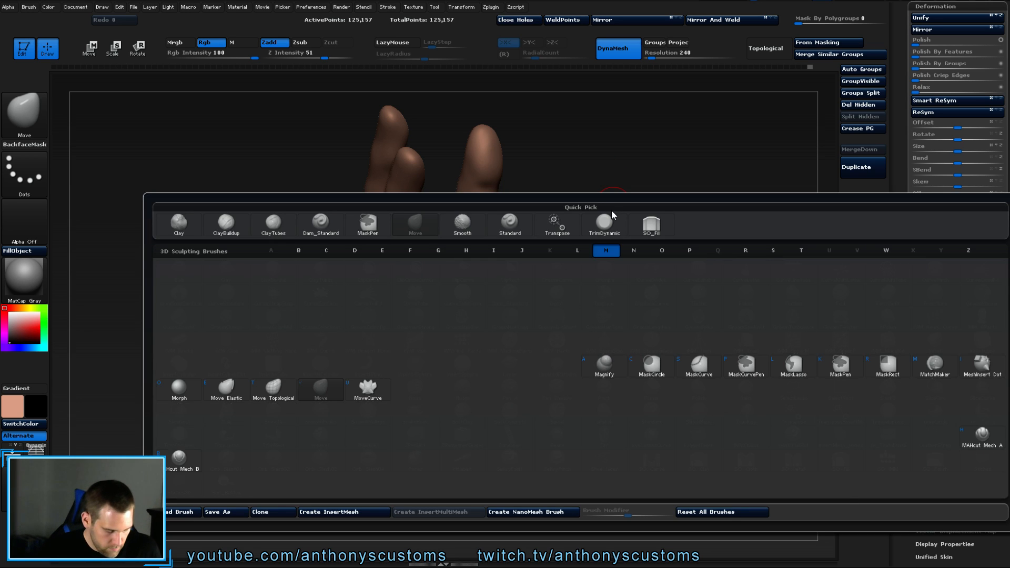
{"action": "key", "text": "v"}
{"action": "right_click", "coordinate": [638, 240]}
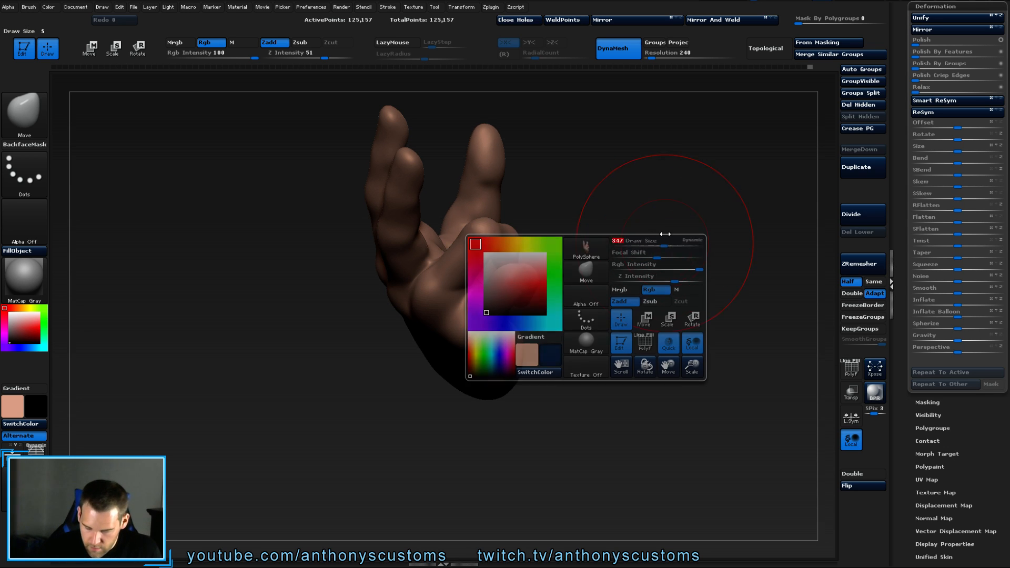
{"action": "mouse_move", "coordinate": [654, 229]}
{"action": "left_mouse_down"}
{"action": "mouse_move", "coordinate": [638, 222]}
{"action": "mouse_move", "coordinate": [497, 282]}
{"action": "left_mouse_up"}
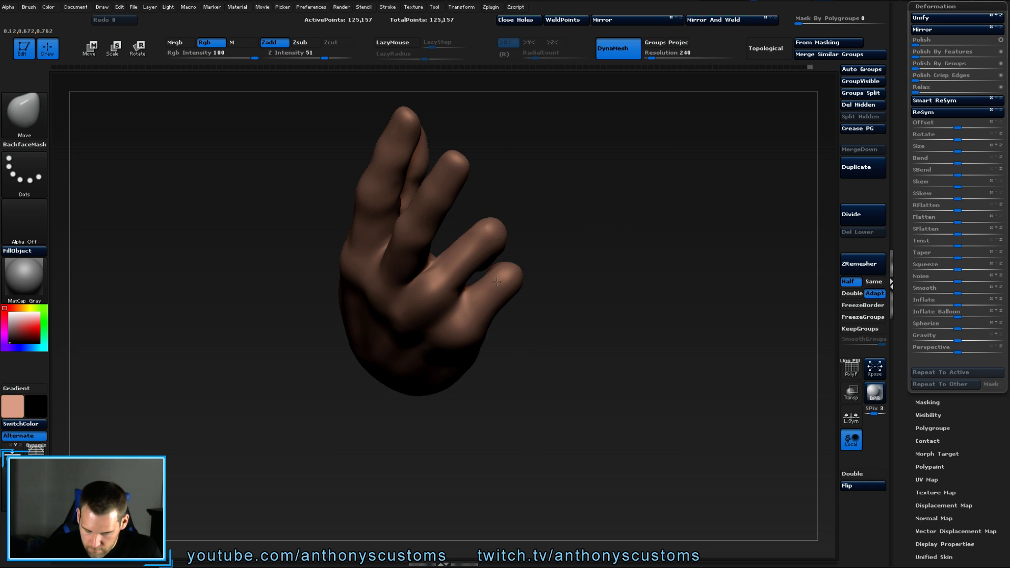
{"action": "key", "text": "ctrl+z"}
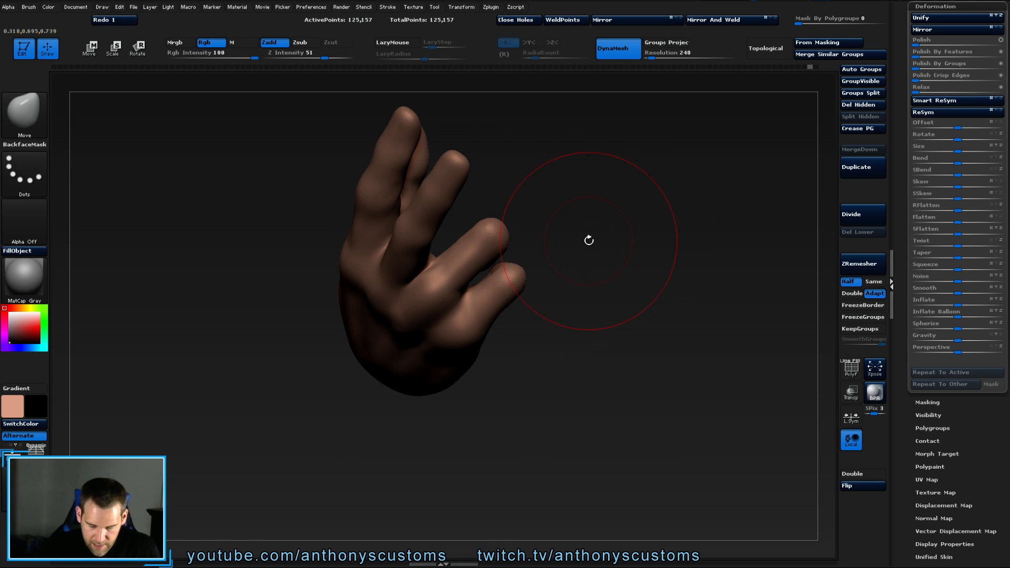
Try to shift the little finger with the Move Topological brush, undo the stroke, and reduce the brush's Draw Size.
{"action": "key", "text": "b"}
{"action": "key", "text": "m"}
{"action": "key", "text": "t"}
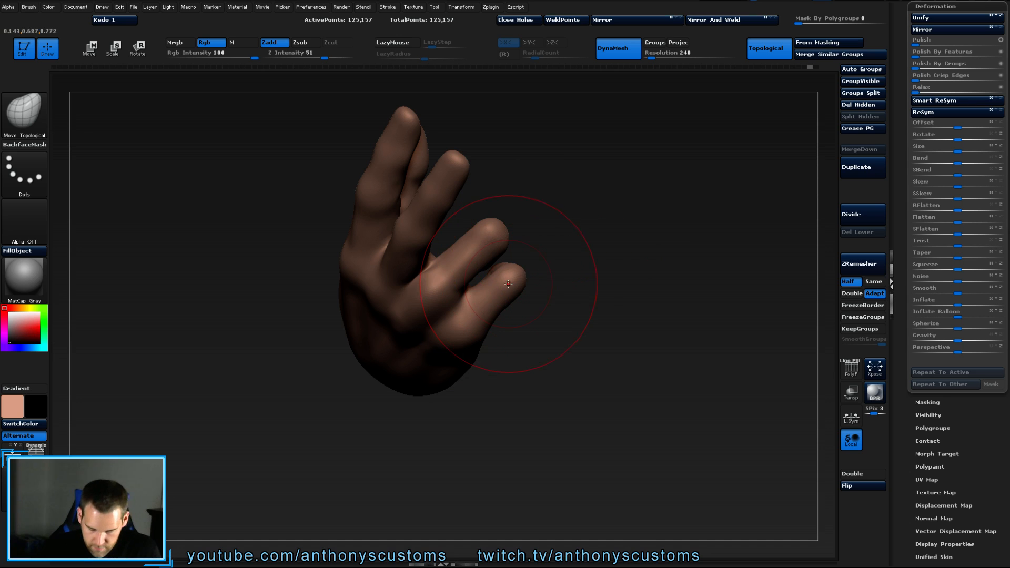
{"action": "left_click_drag", "start_coordinate": [508, 284], "coordinate": [505, 280]}
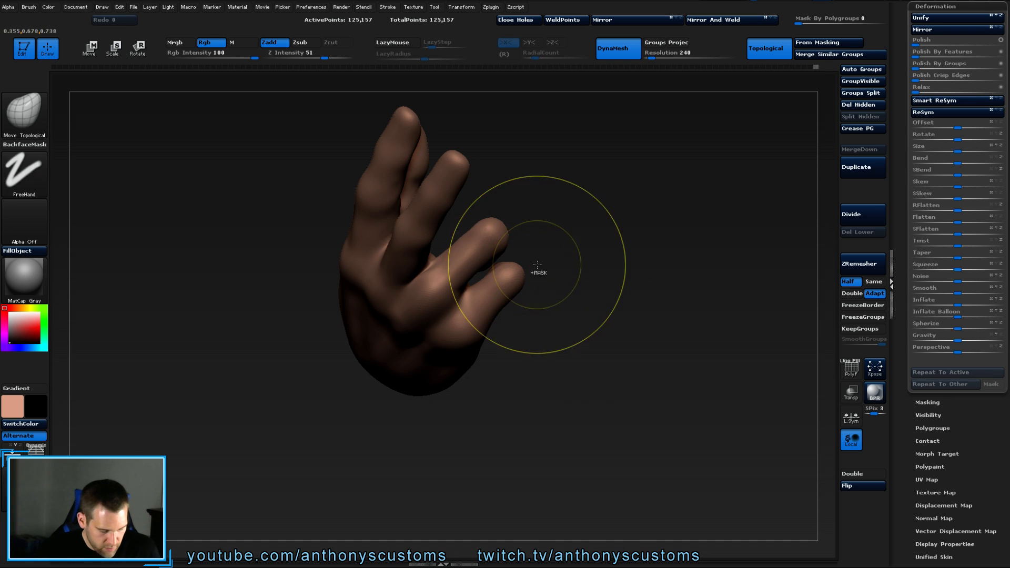
{"action": "key", "text": "ctrl+z"}
{"action": "key", "text": "space"}
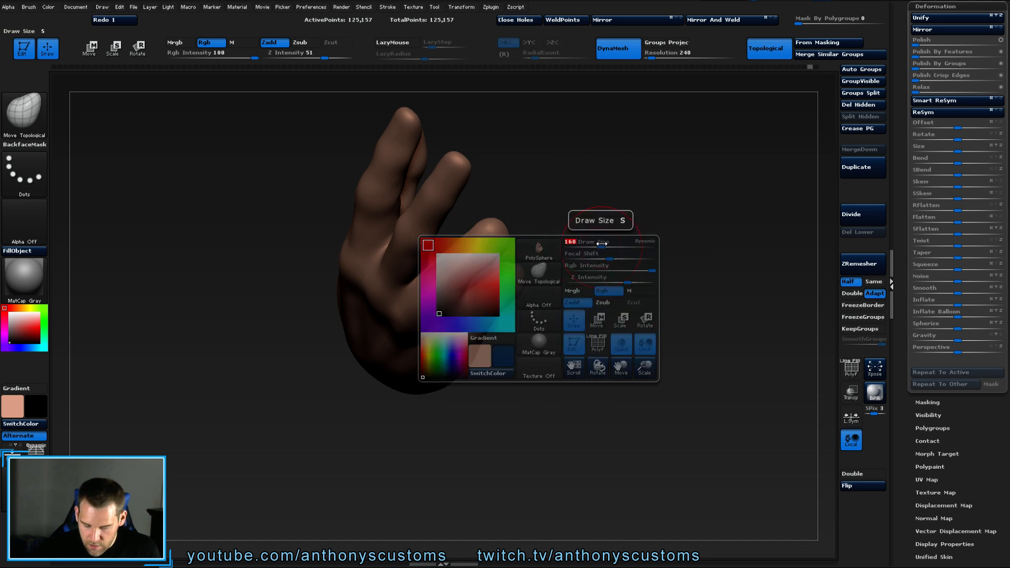
{"action": "left_click_drag", "start_coordinate": [611, 236], "coordinate": [607, 173]}
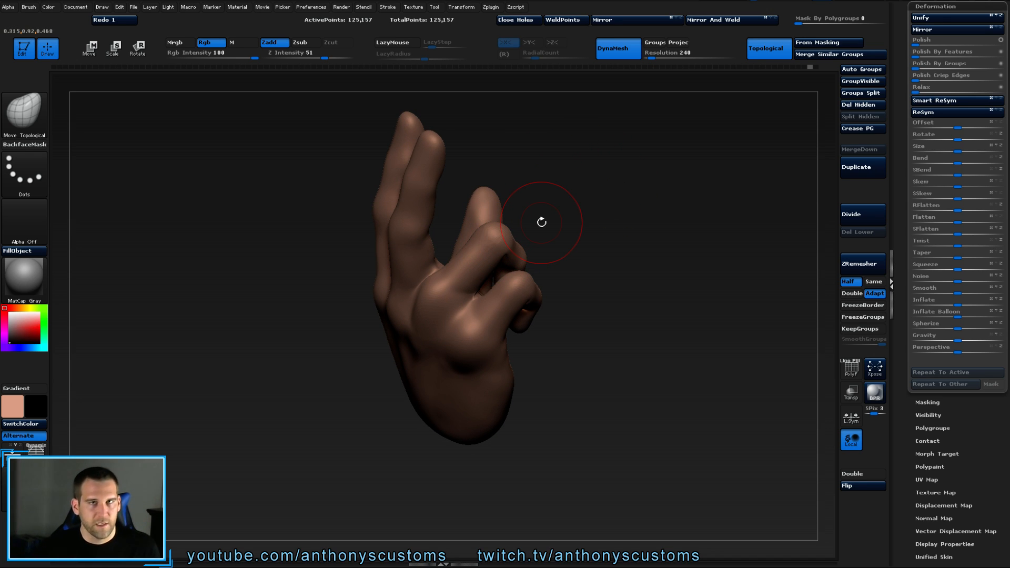
{"action": "left_click_drag", "start_coordinate": [577, 243], "coordinate": [598, 248]}
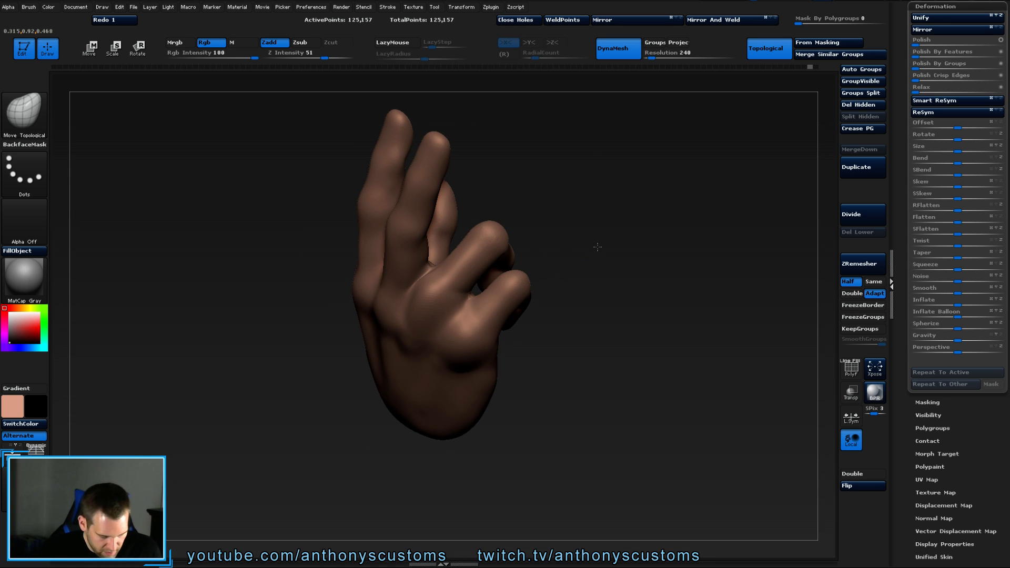
{"action": "left_click_drag", "start_coordinate": [597, 246], "coordinate": [606, 250]}
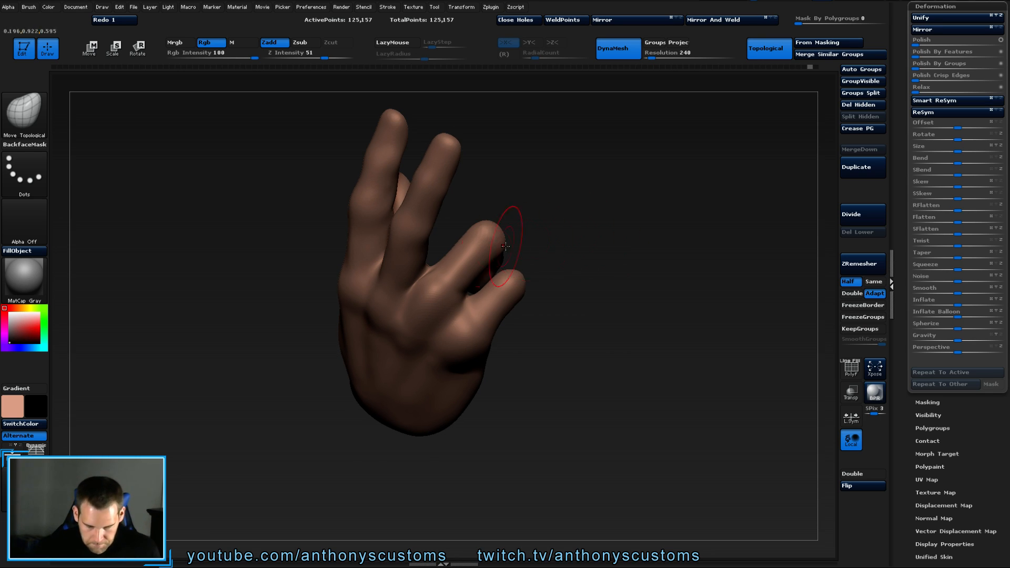
Try to paint a mask on the little finger with MaskPen while the whole hand is visible.
{"action": "key", "text": "ctrl"}
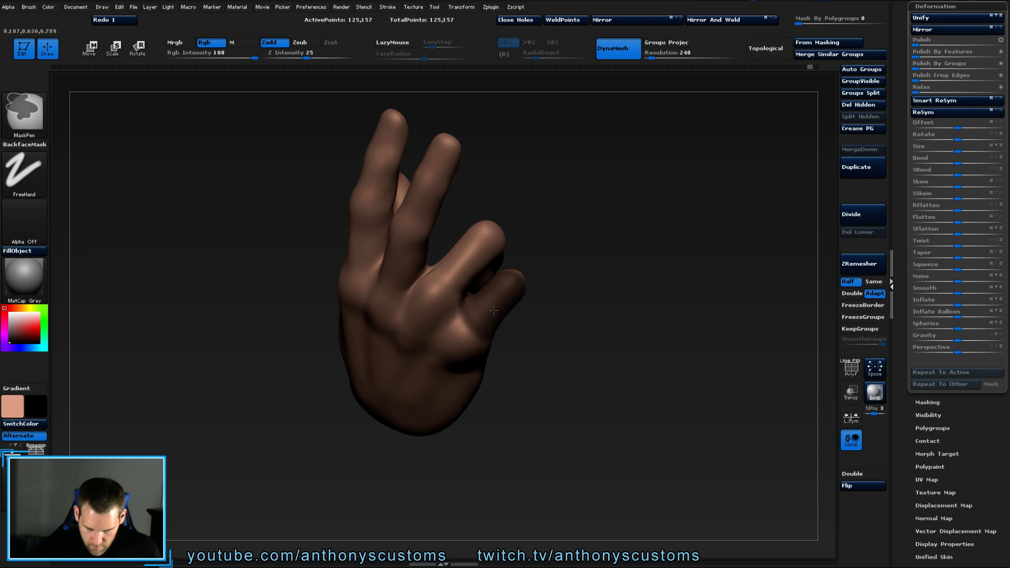
{"action": "key", "text": "ctrl+shift+z"}
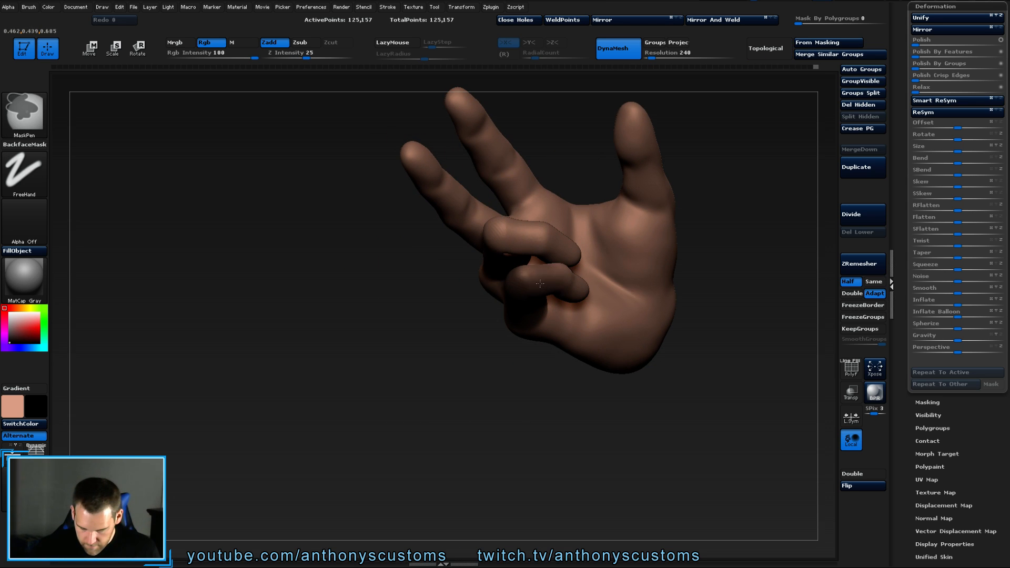
{"action": "left_click_drag", "start_coordinate": [473, 315], "coordinate": [651, 248]}
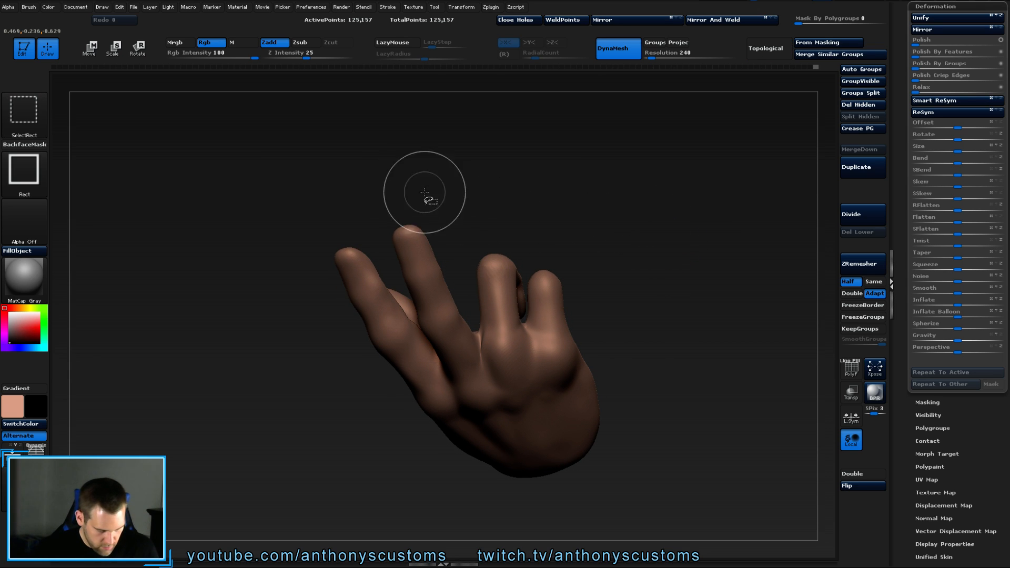
Hide all of the hand except the little finger's side, and mask the whole little finger down to its base knuckle.
{"action": "mouse_move", "coordinate": [321, 164]}
{"action": "left_mouse_down", "text": "ctrl+shift"}
{"action": "mouse_move", "coordinate": [422, 410]}
{"action": "mouse_move", "coordinate": [481, 465]}
{"action": "mouse_move", "coordinate": [525, 482]}
{"action": "left_mouse_up", "text": "ctrl+shift"}
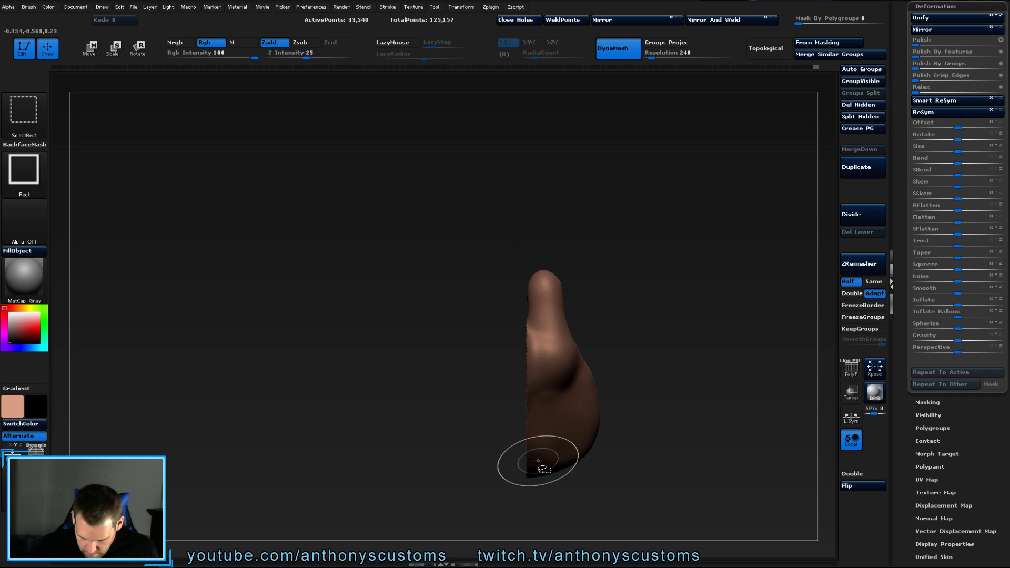
{"action": "left_click_drag", "start_coordinate": [626, 284], "coordinate": [691, 275]}
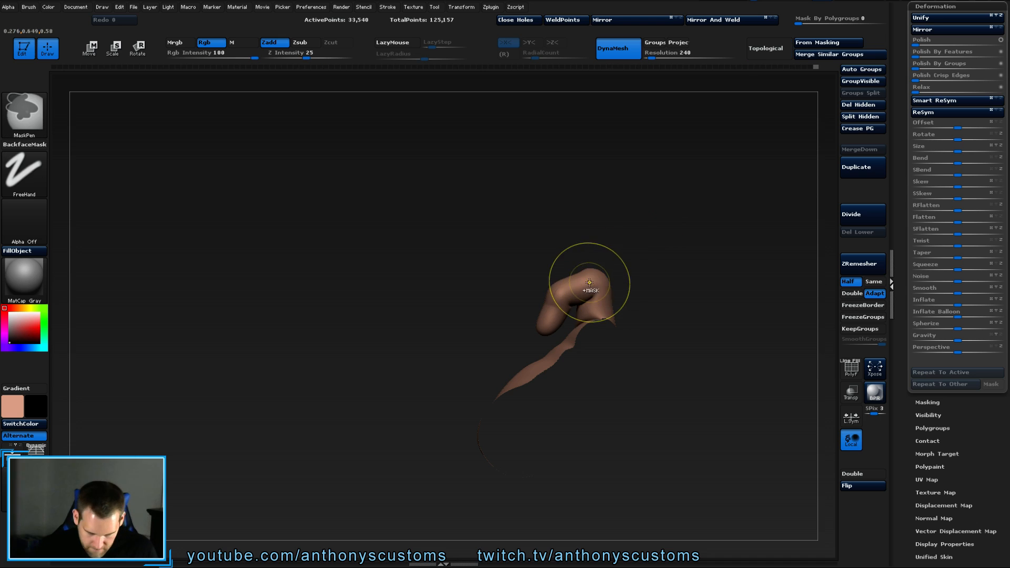
{"action": "left_click_drag", "start_coordinate": [582, 286], "coordinate": [547, 303], "text": "ctrl"}
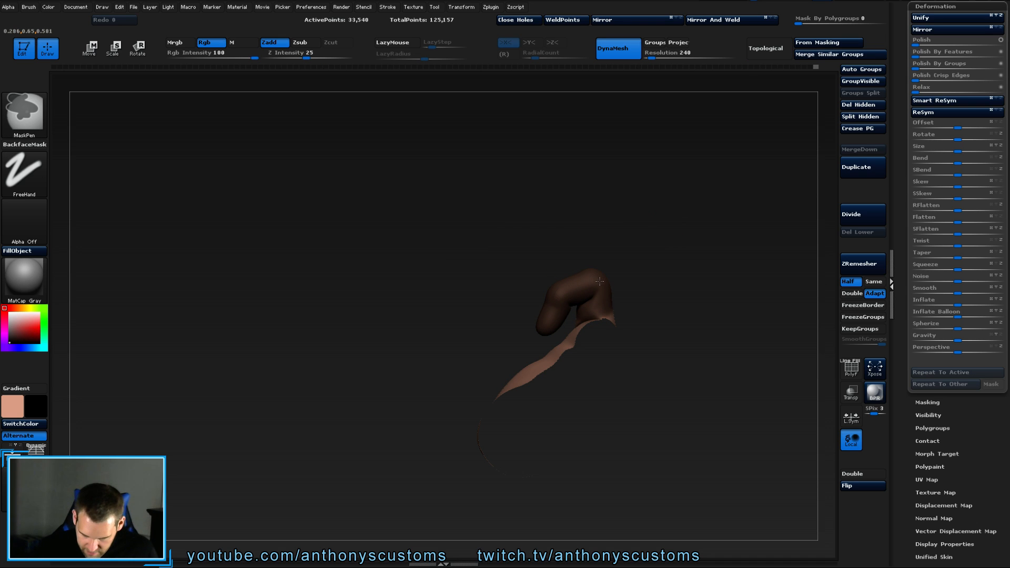
{"action": "mouse_move", "coordinate": [631, 247]}
{"action": "left_mouse_down", "text": "ctrl"}
{"action": "mouse_move", "coordinate": [661, 235]}
{"action": "mouse_move", "coordinate": [723, 236]}
{"action": "mouse_move", "coordinate": [699, 247]}
{"action": "left_mouse_up", "text": "ctrl"}
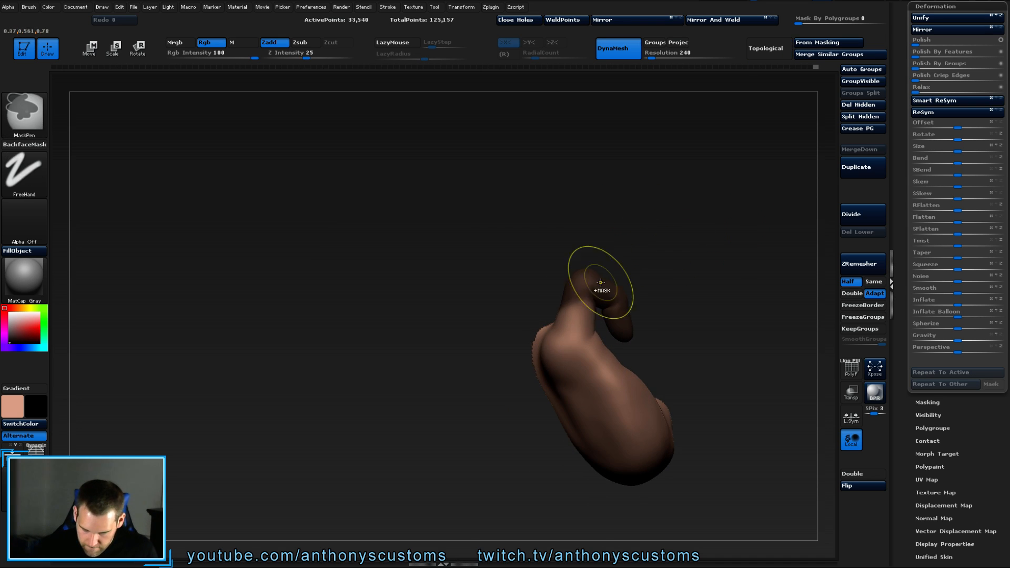
{"action": "left_click_drag", "start_coordinate": [601, 282], "coordinate": [578, 308], "text": "ctrl"}
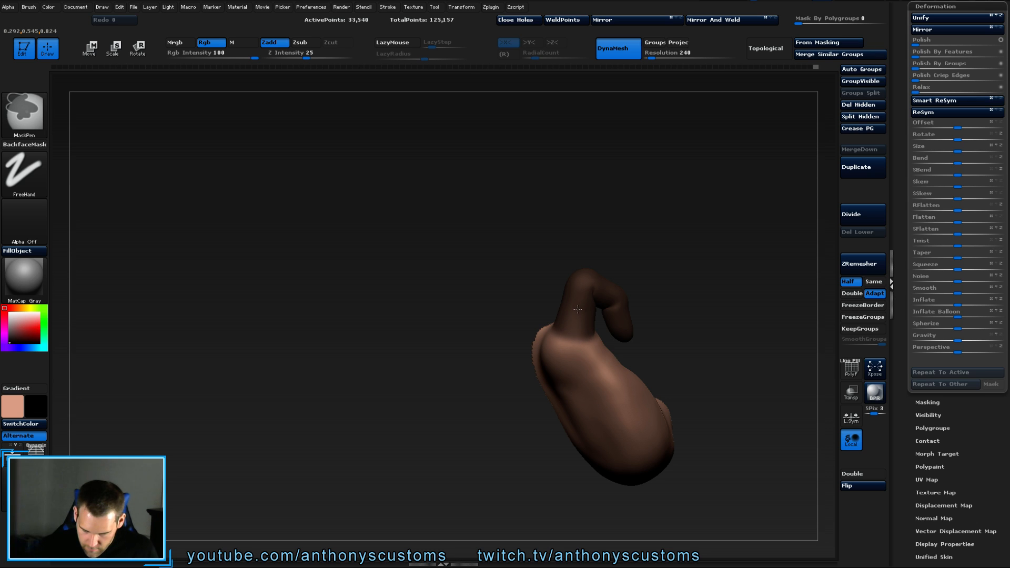
{"action": "left_click", "coordinate": [577, 310], "text": "ctrl"}
{"action": "left_click", "coordinate": [578, 313], "text": "ctrl"}
Show the whole hand again and invert the mask so only the little finger is unmasked.
{"action": "left_click_drag", "start_coordinate": [612, 240], "coordinate": [701, 264]}
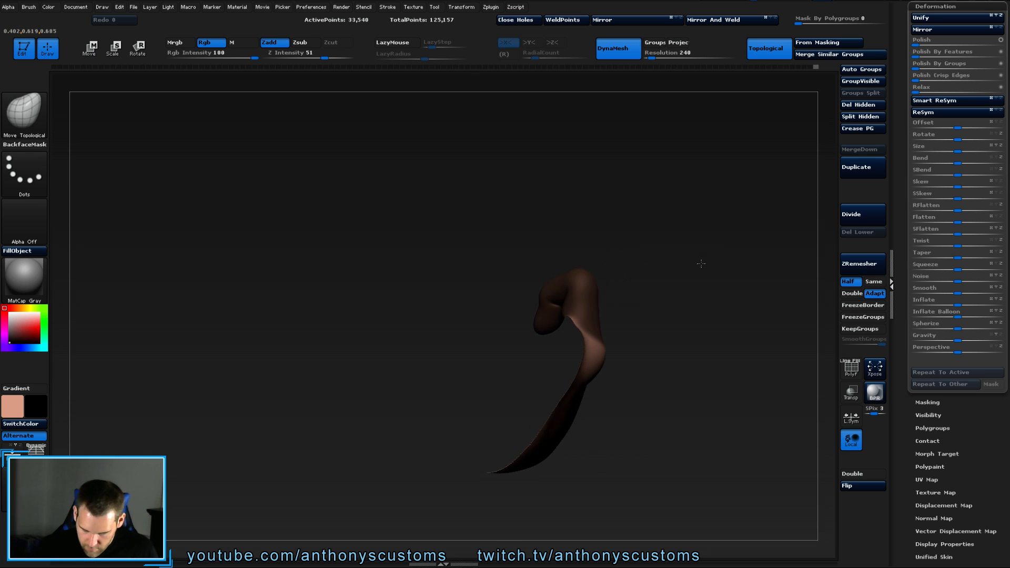
{"action": "left_click", "coordinate": [710, 282], "text": "ctrl+shift"}
{"action": "mouse_move", "coordinate": [721, 313]}
{"action": "left_mouse_down"}
{"action": "mouse_move", "coordinate": [680, 307]}
{"action": "mouse_move", "coordinate": [696, 279]}
{"action": "left_mouse_up"}
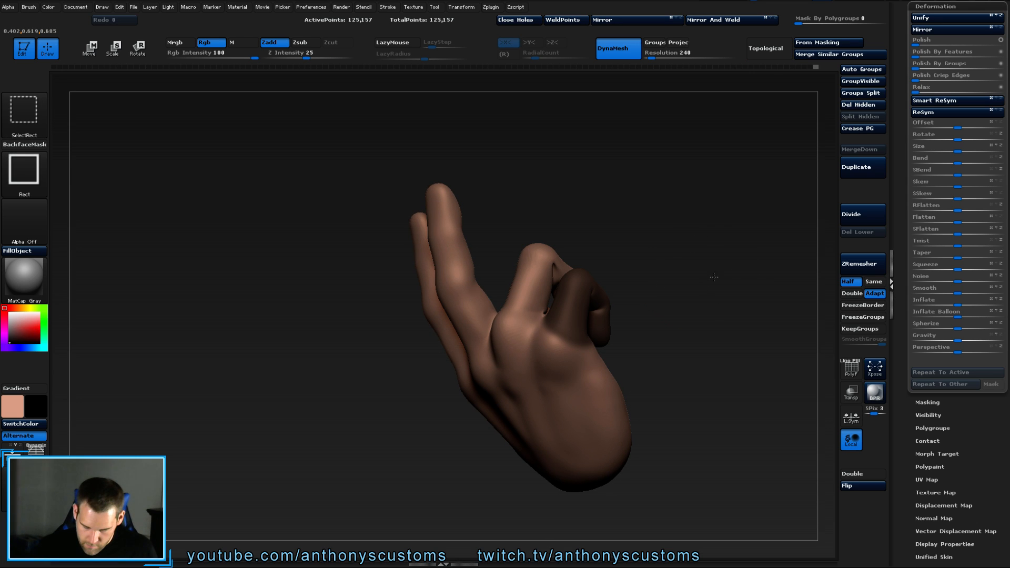
{"action": "left_click", "coordinate": [708, 288], "text": "ctrl"}
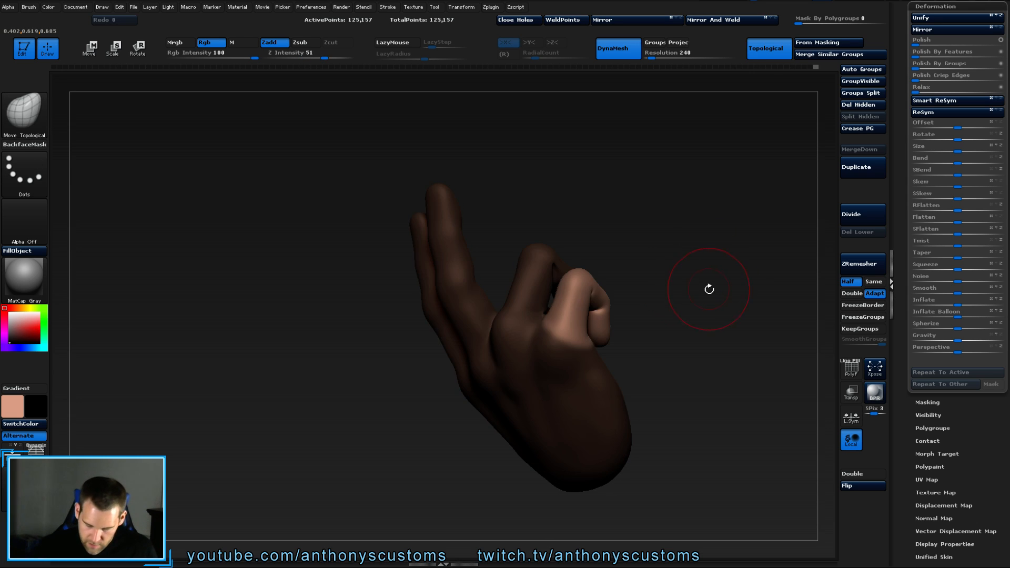
Rotate the whole little finger about its base knuckle with Transpose, adjusting its angle beside the ring finger.
{"action": "mouse_move", "coordinate": [709, 289]}
{"action": "left_mouse_down"}
{"action": "mouse_move", "coordinate": [638, 340]}
{"action": "mouse_move", "coordinate": [695, 314]}
{"action": "mouse_move", "coordinate": [726, 350]}
{"action": "mouse_move", "coordinate": [711, 319]}
{"action": "left_mouse_up"}
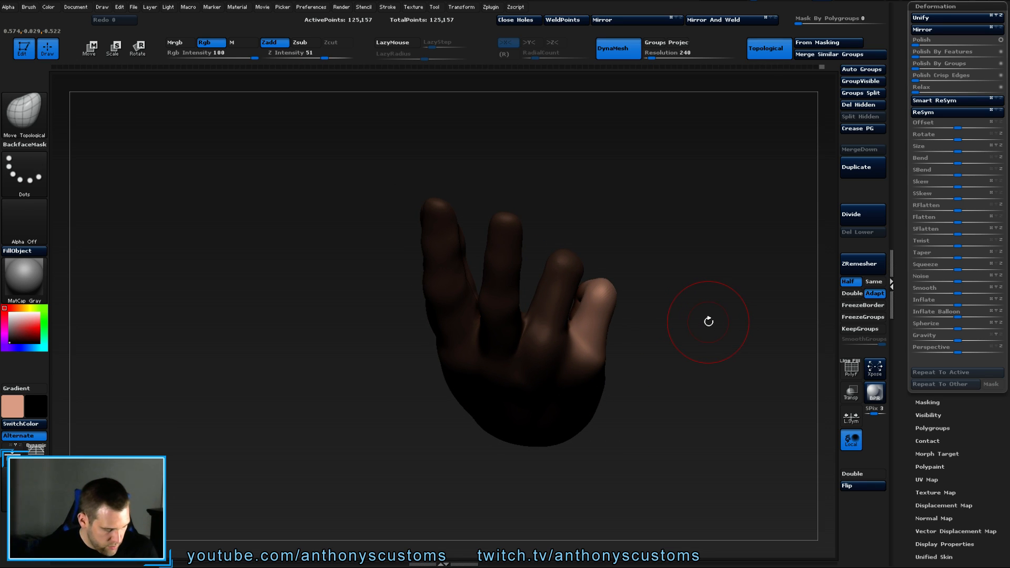
{"action": "key", "text": "r"}
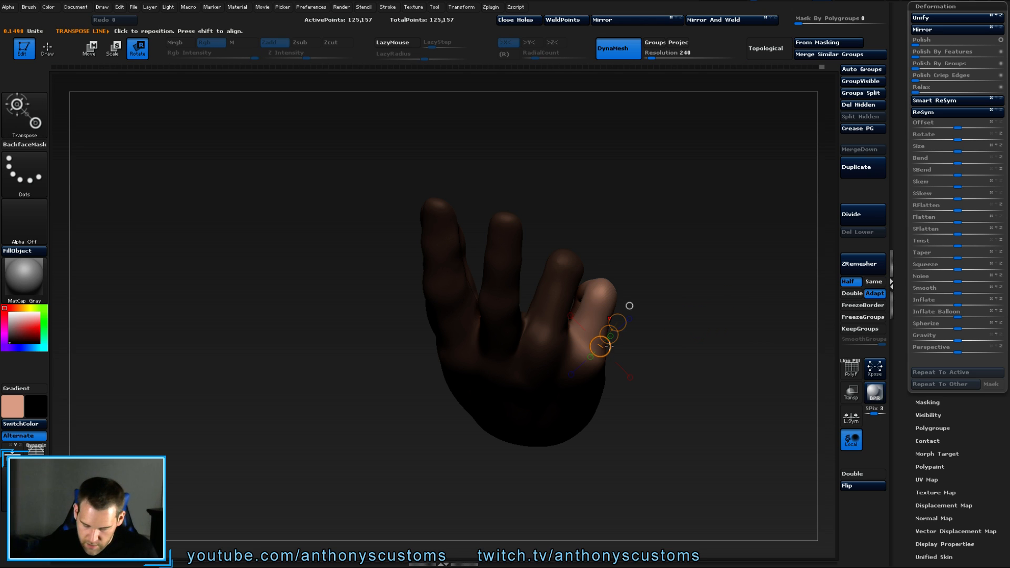
{"action": "left_click_drag", "start_coordinate": [608, 346], "coordinate": [620, 307]}
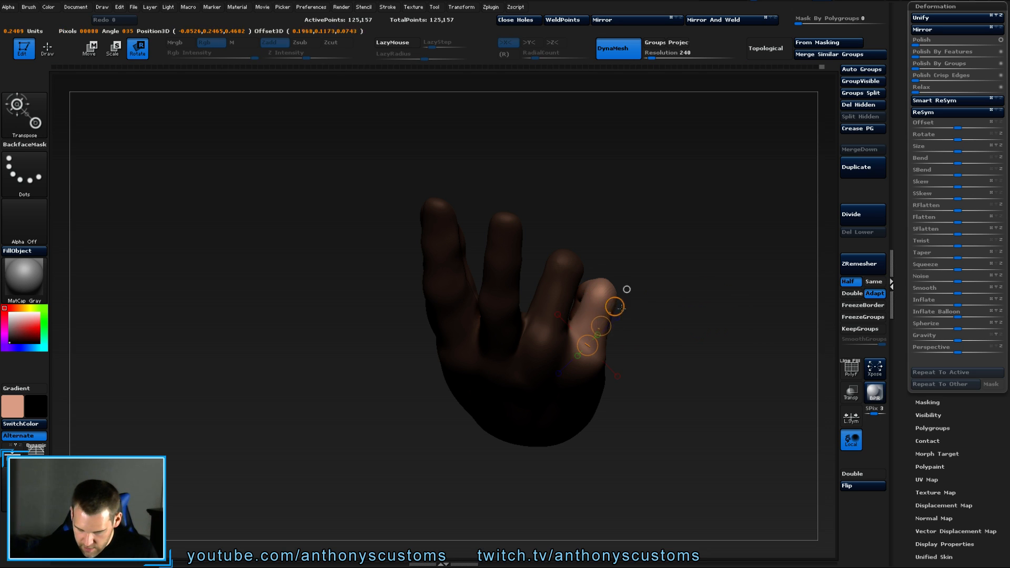
{"action": "left_click_drag", "start_coordinate": [610, 261], "coordinate": [639, 406]}
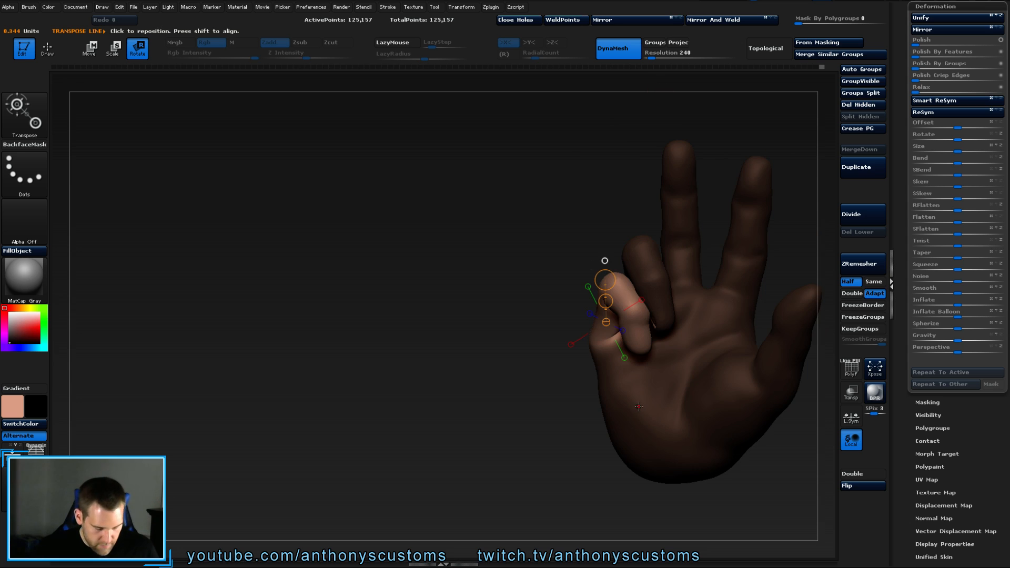
{"action": "left_click_drag", "start_coordinate": [545, 392], "coordinate": [409, 292]}
{"action": "mouse_move", "coordinate": [631, 279]}
{"action": "left_mouse_down"}
{"action": "mouse_move", "coordinate": [690, 257]}
{"action": "mouse_move", "coordinate": [656, 248]}
{"action": "mouse_move", "coordinate": [643, 278]}
{"action": "mouse_move", "coordinate": [662, 273]}
{"action": "mouse_move", "coordinate": [688, 305]}
{"action": "mouse_move", "coordinate": [717, 302]}
{"action": "mouse_move", "coordinate": [690, 318]}
{"action": "mouse_move", "coordinate": [687, 354]}
{"action": "mouse_move", "coordinate": [670, 250]}
{"action": "mouse_move", "coordinate": [665, 260]}
{"action": "left_mouse_up"}
Clear the mask and update the hand's DynaMesh, with Move Topological set as a smaller brush.
{"action": "key", "text": "b"}
{"action": "key", "text": "m"}
{"action": "key", "text": "t"}
{"action": "key", "text": "ctrl"}
{"action": "key", "text": "space"}
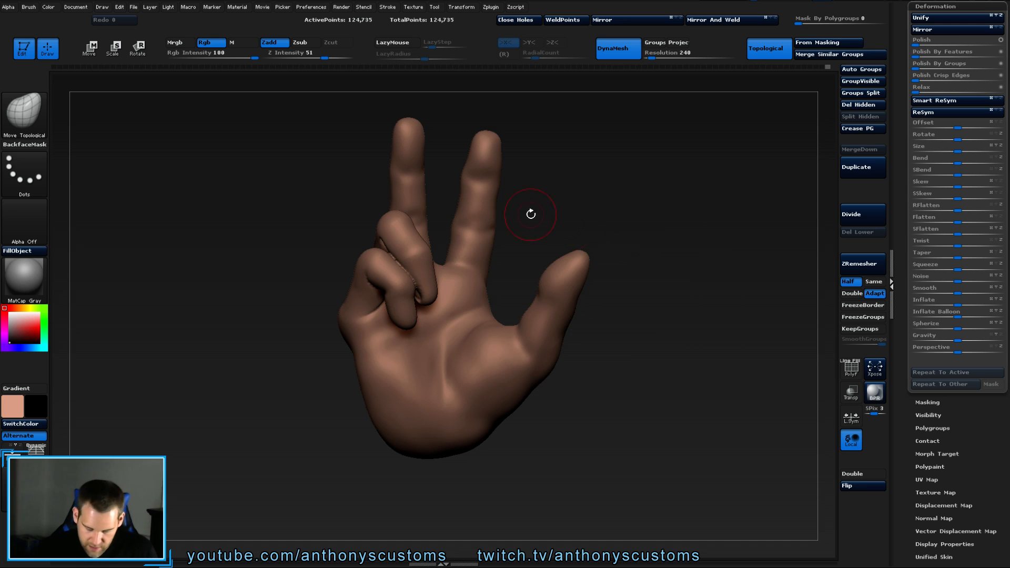
Smooth the rough inner edge of the ring finger where it meets the little finger.
{"action": "key", "text": "shift"}
{"action": "left_click_drag", "start_coordinate": [406, 271], "coordinate": [419, 290], "text": "shift"}
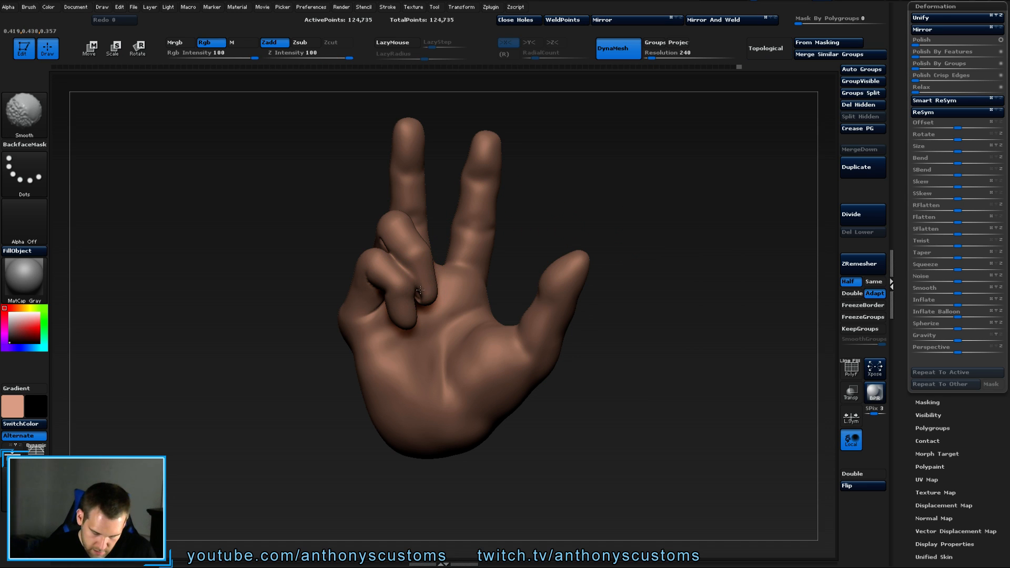
{"action": "mouse_move", "coordinate": [592, 210]}
{"action": "left_mouse_down"}
{"action": "mouse_move", "coordinate": [635, 219]}
{"action": "mouse_move", "coordinate": [591, 223]}
{"action": "mouse_move", "coordinate": [592, 213]}
{"action": "left_mouse_up"}
{"action": "key", "text": "shift"}
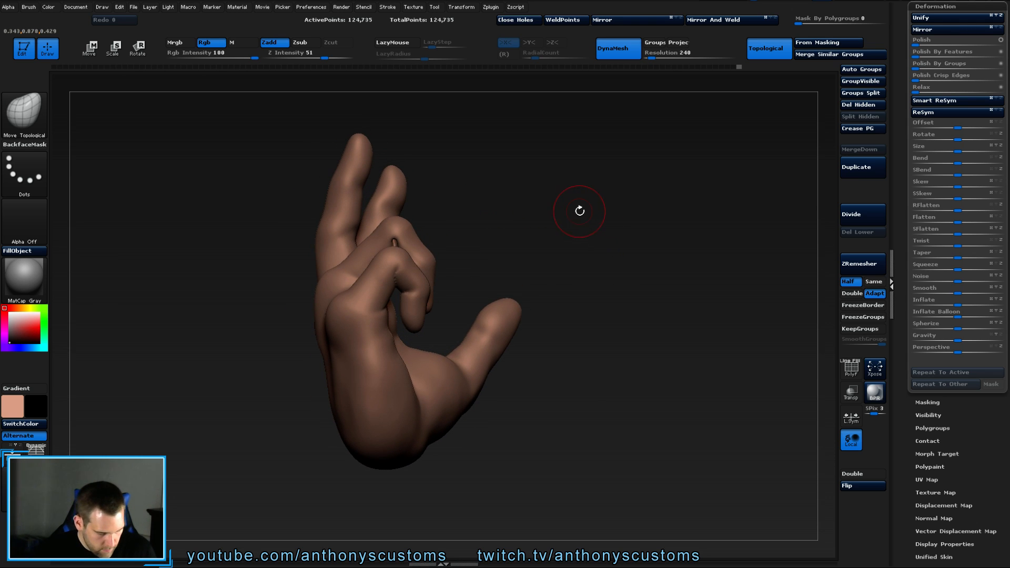
Build up the side of the ring finger facing the little finger with ClayBuildup, and smooth the added strokes.
{"action": "key", "text": "b"}
{"action": "key", "text": "c"}
{"action": "key", "text": "b"}
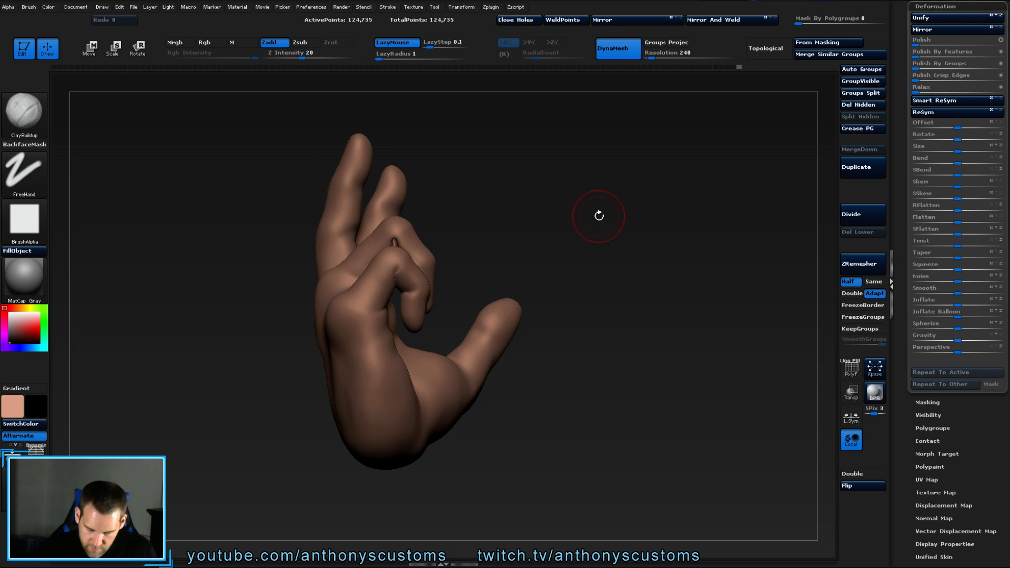
{"action": "key", "text": "space"}
{"action": "mouse_move", "coordinate": [594, 216]}
{"action": "left_mouse_down"}
{"action": "mouse_move", "coordinate": [578, 217]}
{"action": "mouse_move", "coordinate": [629, 303]}
{"action": "mouse_move", "coordinate": [402, 237]}
{"action": "left_mouse_up"}
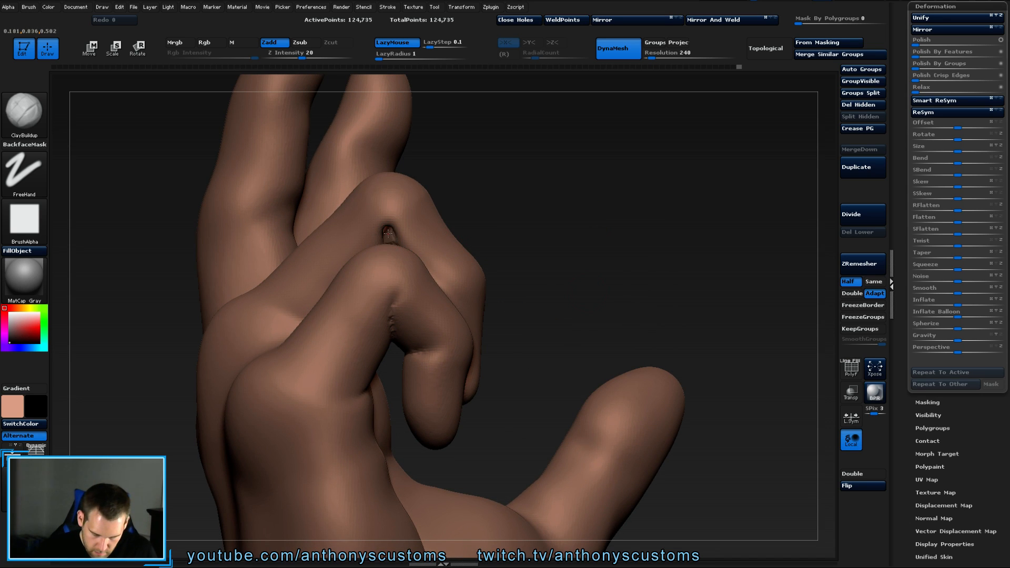
{"action": "left_click_drag", "start_coordinate": [582, 231], "coordinate": [535, 226]}
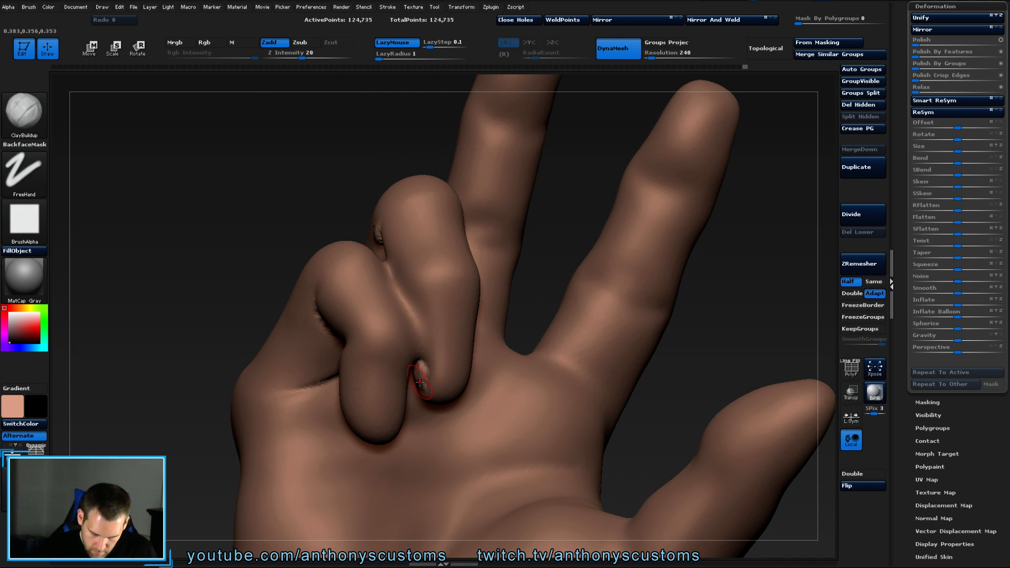
{"action": "left_click_drag", "start_coordinate": [420, 360], "coordinate": [427, 318]}
{"action": "left_click_drag", "start_coordinate": [425, 362], "coordinate": [395, 260]}
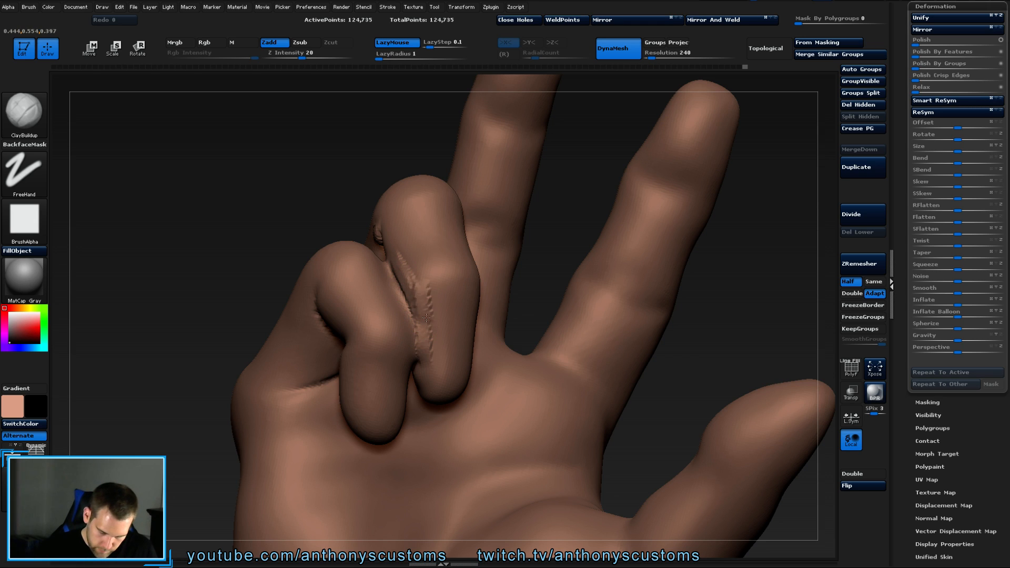
{"action": "mouse_move", "coordinate": [425, 318]}
{"action": "left_mouse_down", "text": "shift"}
{"action": "mouse_move", "coordinate": [405, 292]}
{"action": "mouse_move", "coordinate": [431, 342]}
{"action": "left_mouse_up", "text": "shift"}
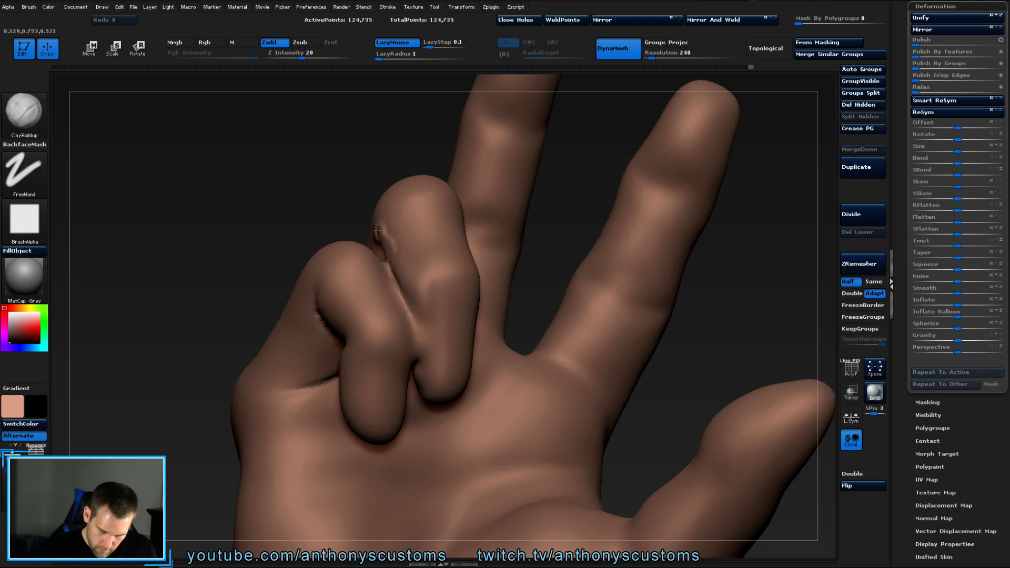
Smooth the lump inside the ring finger's bent middle knuckle and update the hand's DynaMesh.
{"action": "right_click_drag", "start_coordinate": [378, 230], "coordinate": [379, 237]}
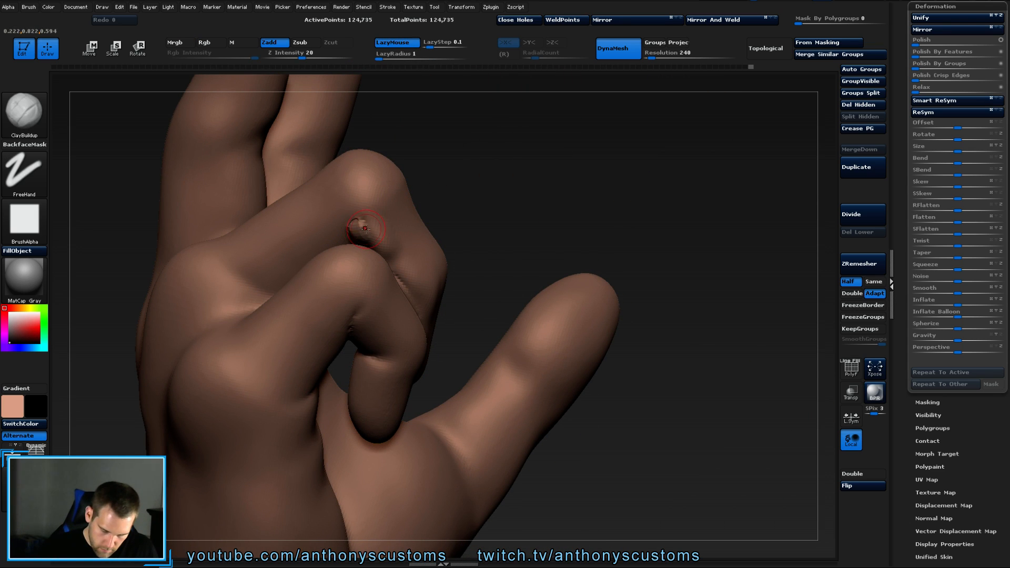
{"action": "left_click_drag", "start_coordinate": [364, 229], "coordinate": [352, 221], "text": "shift"}
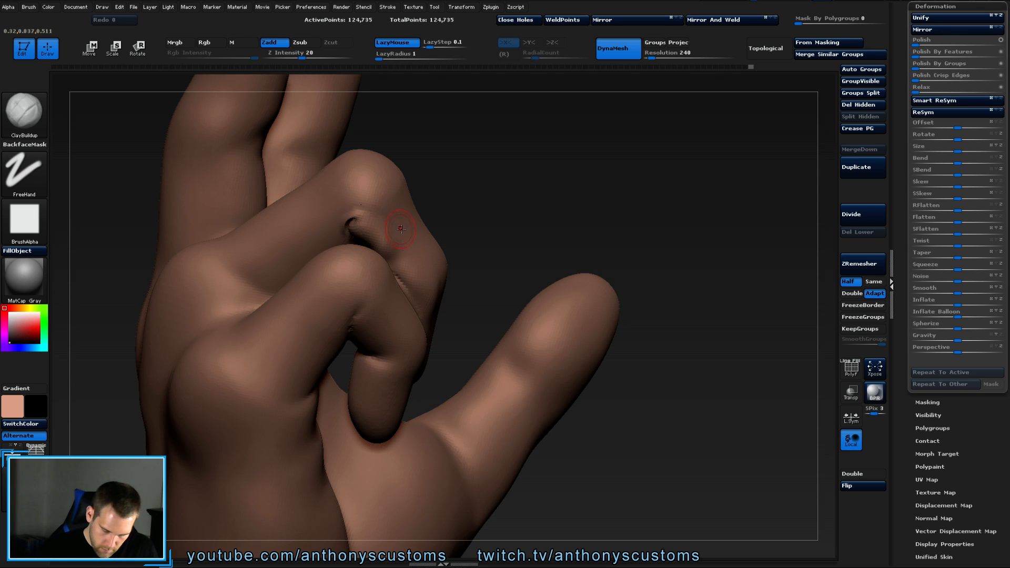
{"action": "left_click_drag", "start_coordinate": [609, 161], "coordinate": [629, 176]}
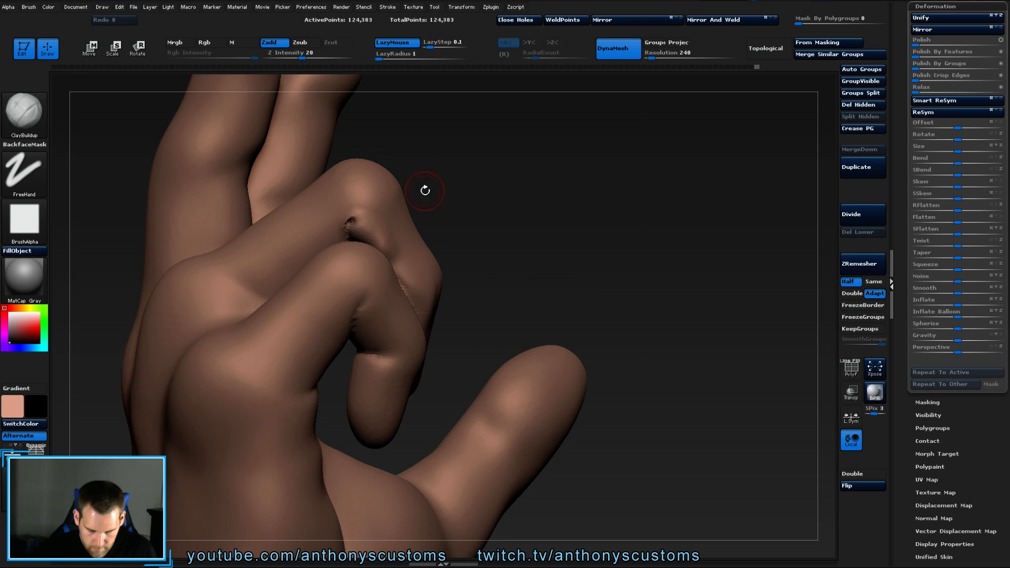
{"action": "left_click_drag", "start_coordinate": [424, 190], "coordinate": [471, 175]}
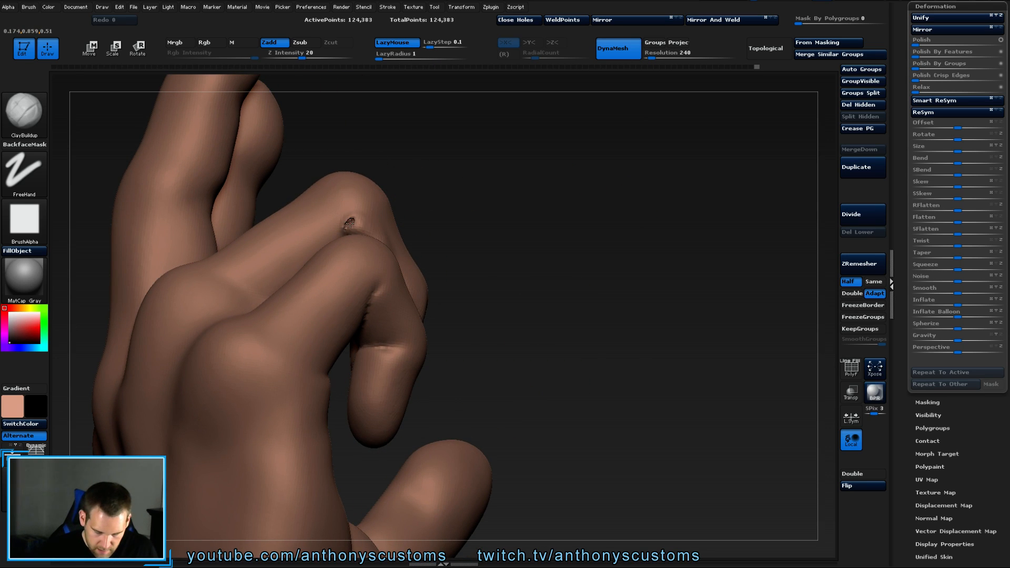
Smooth out the remaining pit at the ring finger's bent knuckle and rebuild the DynaMesh again.
{"action": "key", "text": "shift"}
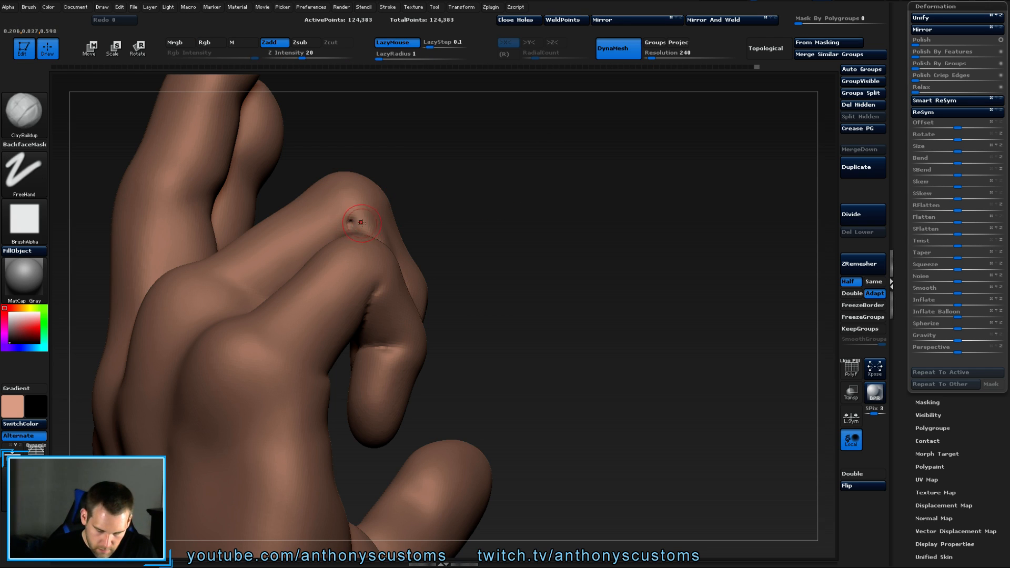
{"action": "left_click_drag", "start_coordinate": [533, 190], "coordinate": [567, 216], "text": "ctrl"}
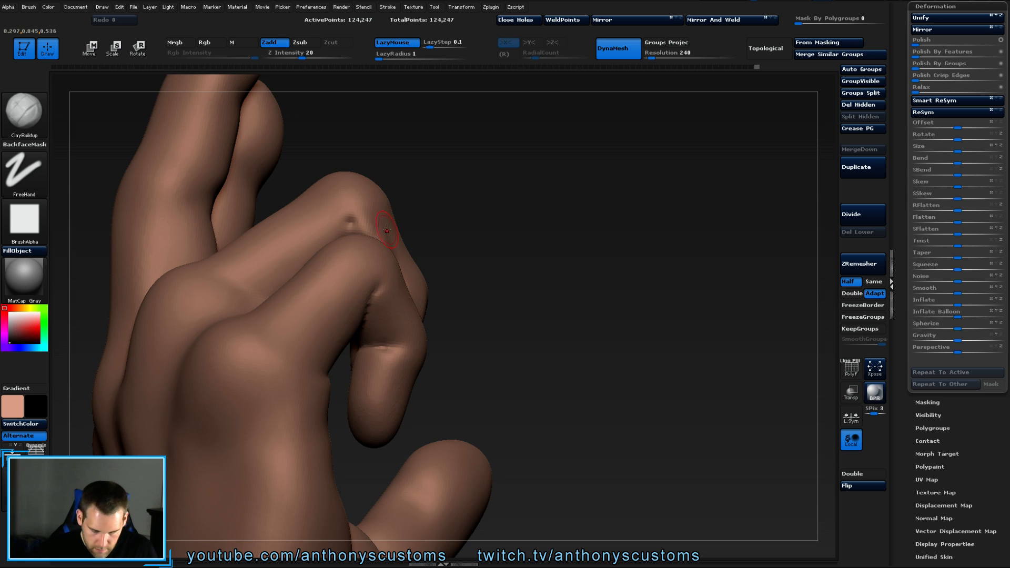
{"action": "key", "text": "shift"}
{"action": "mouse_move", "coordinate": [437, 226]}
{"action": "left_mouse_down"}
{"action": "mouse_move", "coordinate": [583, 241]}
{"action": "mouse_move", "coordinate": [593, 273]}
{"action": "mouse_move", "coordinate": [568, 324]}
{"action": "mouse_move", "coordinate": [581, 162]}
{"action": "mouse_move", "coordinate": [576, 172]}
{"action": "left_mouse_up"}
{"action": "key", "text": "ctrl"}
Try to reshape the folded ring finger beside the little finger with the Move brush.
{"action": "key", "text": "b"}
{"action": "key", "text": "m"}
{"action": "key", "text": "v"}
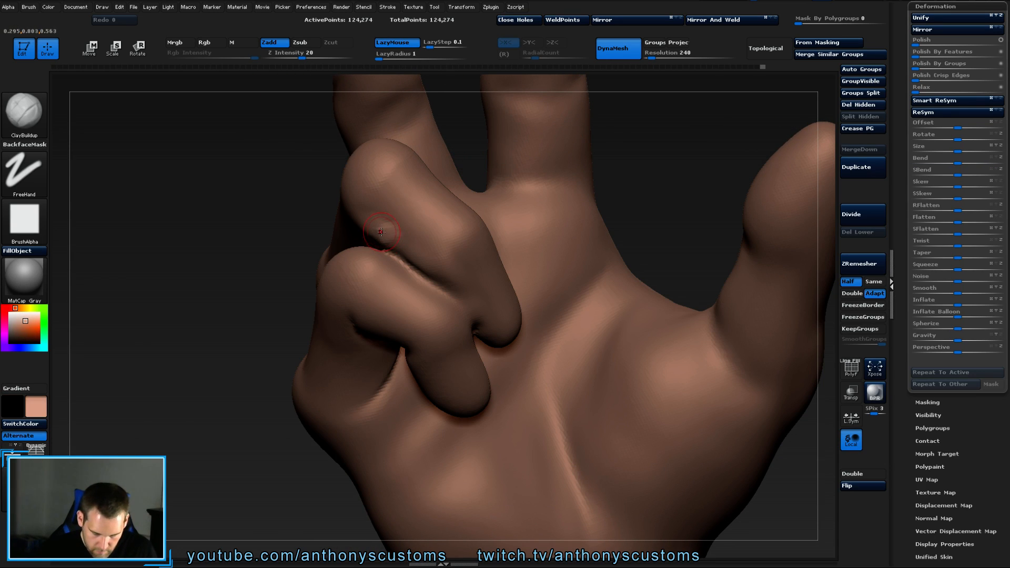
{"action": "key", "text": "b"}
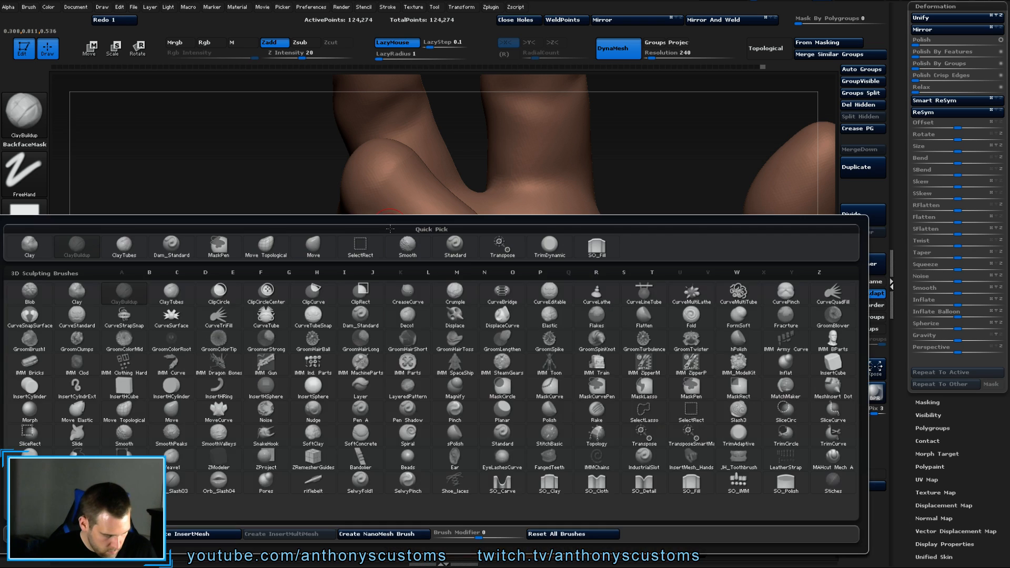
{"action": "key", "text": "m"}
{"action": "key", "text": "v"}
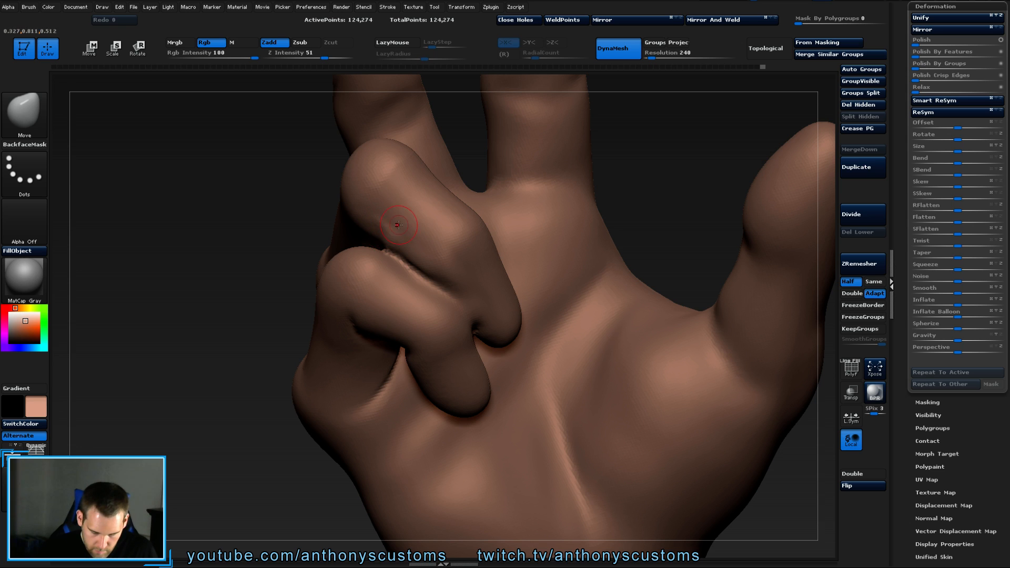
{"action": "mouse_move", "coordinate": [631, 184]}
{"action": "left_mouse_down"}
{"action": "mouse_move", "coordinate": [640, 176]}
{"action": "mouse_move", "coordinate": [540, 248]}
{"action": "mouse_move", "coordinate": [552, 247]}
{"action": "mouse_move", "coordinate": [526, 211]}
{"action": "mouse_move", "coordinate": [622, 214]}
{"action": "mouse_move", "coordinate": [635, 227]}
{"action": "mouse_move", "coordinate": [630, 135]}
{"action": "mouse_move", "coordinate": [605, 210]}
{"action": "mouse_move", "coordinate": [632, 170]}
{"action": "left_mouse_up"}
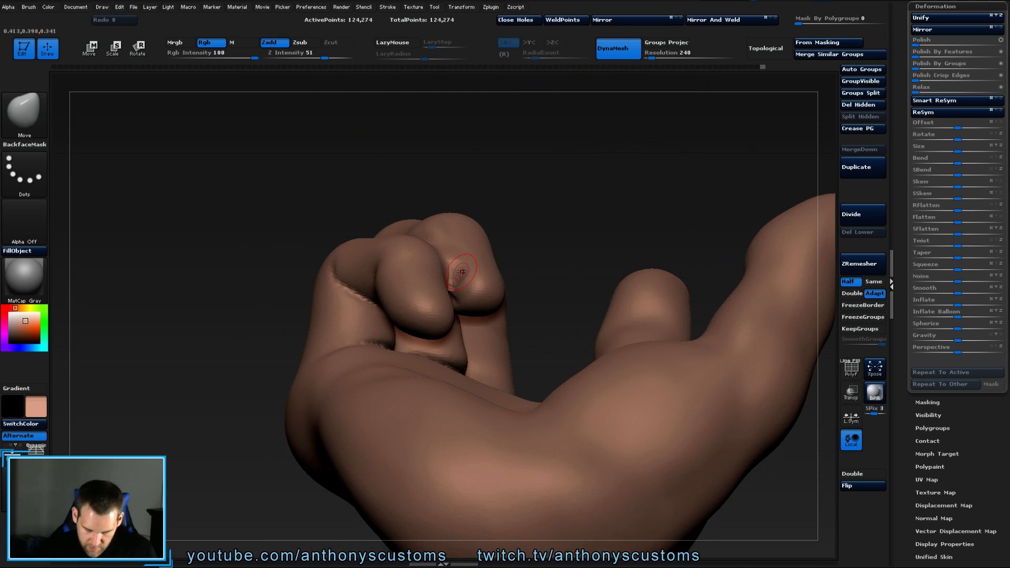
{"action": "key", "text": "ctrl+z"}
Fill out the ring finger's palm-facing surface beside the little finger with ClayTubes, and smooth it down to the fingertip.
{"action": "key", "text": "b"}
{"action": "key", "text": "c"}
{"action": "key", "text": "t"}
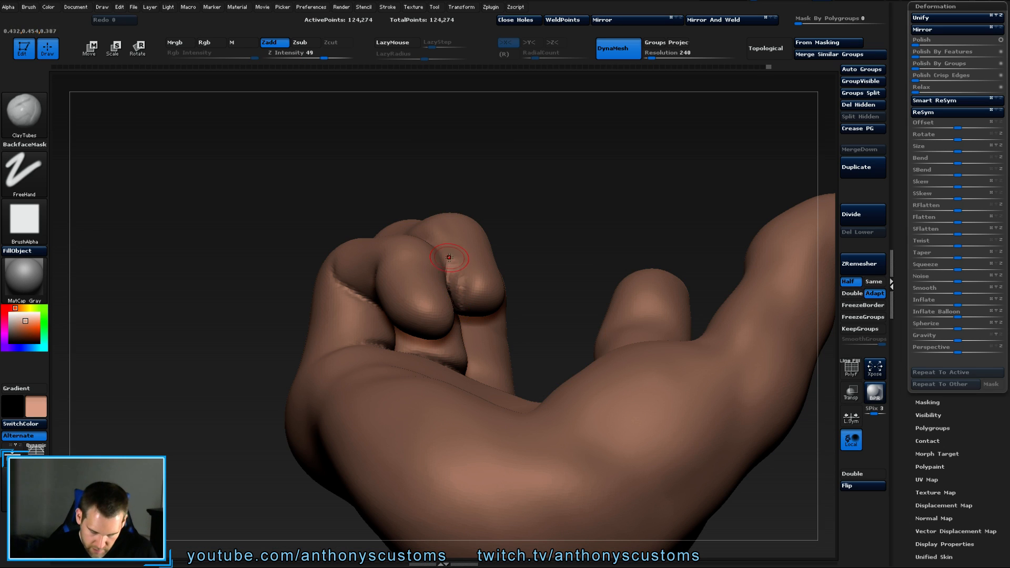
{"action": "left_click_drag", "start_coordinate": [448, 257], "coordinate": [451, 295], "text": "shift"}
{"action": "left_click_drag", "start_coordinate": [579, 210], "coordinate": [588, 286]}
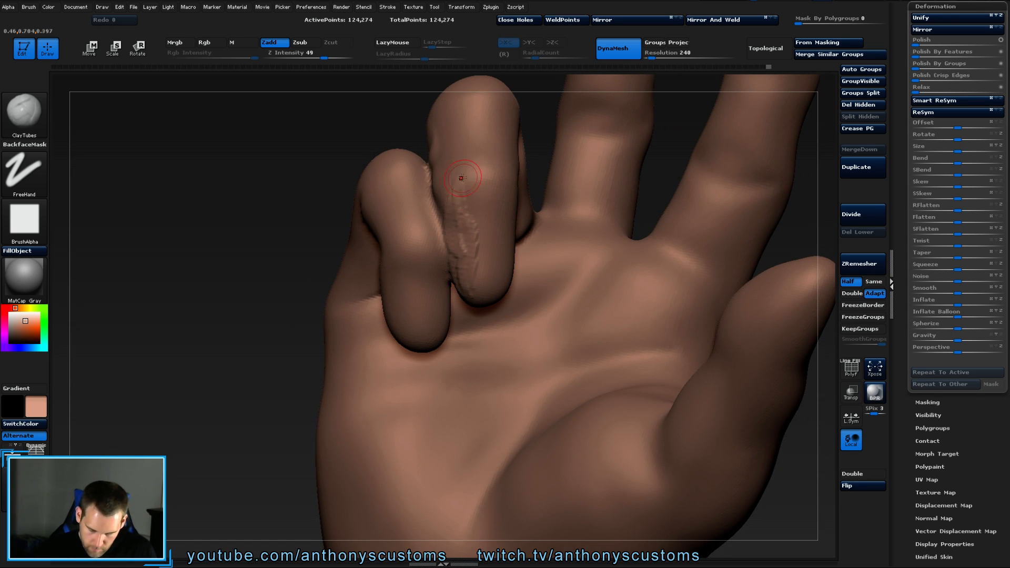
{"action": "key", "text": "shift"}
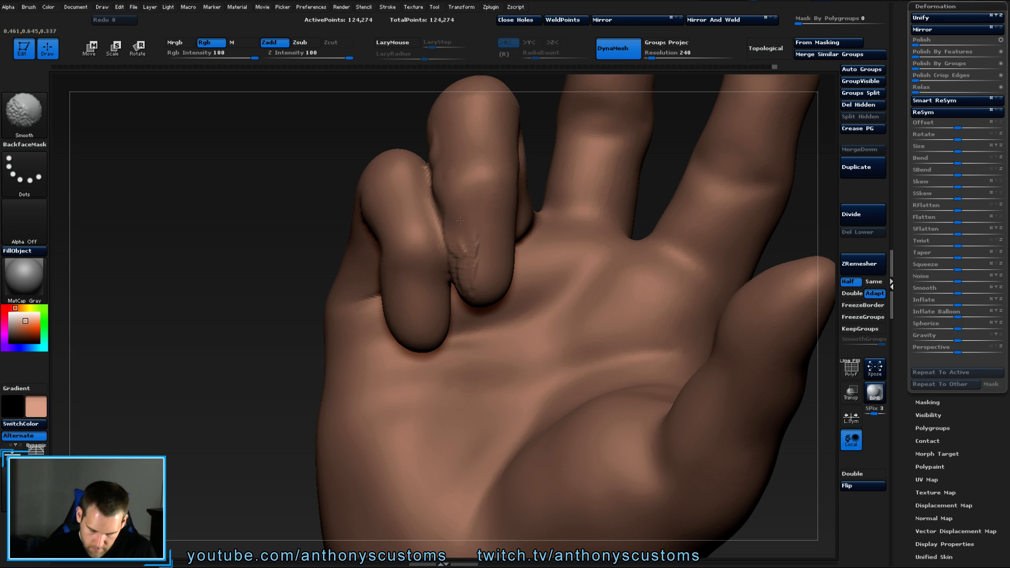
{"action": "key", "text": "shift"}
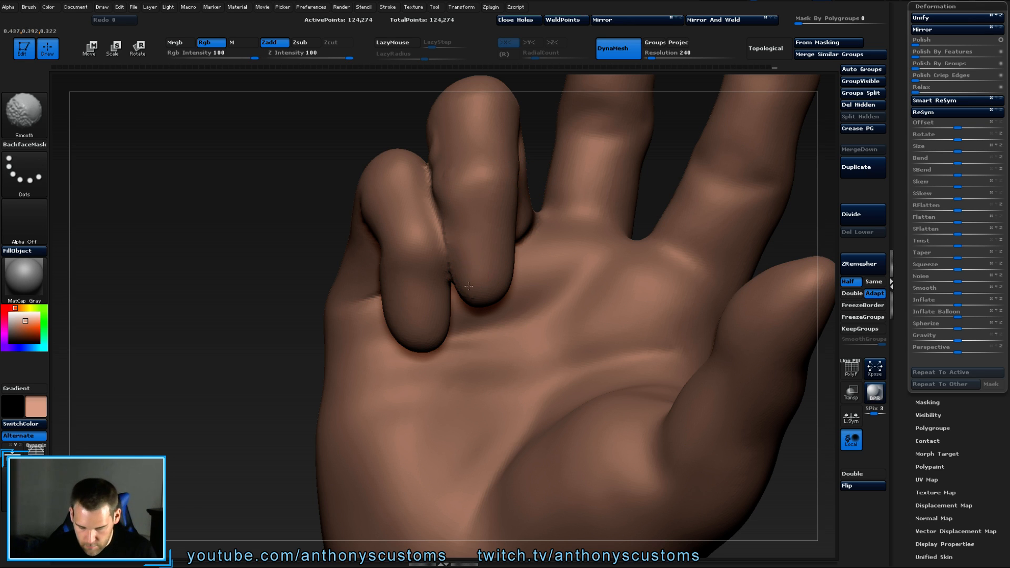
Add ClayTubes volume along the back of the ring finger between its bent knuckle and base, and smooth it.
{"action": "key", "text": "f"}
{"action": "mouse_move", "coordinate": [621, 245]}
{"action": "left_mouse_down"}
{"action": "mouse_move", "coordinate": [631, 256]}
{"action": "mouse_move", "coordinate": [611, 237]}
{"action": "mouse_move", "coordinate": [660, 258]}
{"action": "mouse_move", "coordinate": [586, 277]}
{"action": "mouse_move", "coordinate": [572, 273]}
{"action": "mouse_move", "coordinate": [582, 262]}
{"action": "left_mouse_up"}
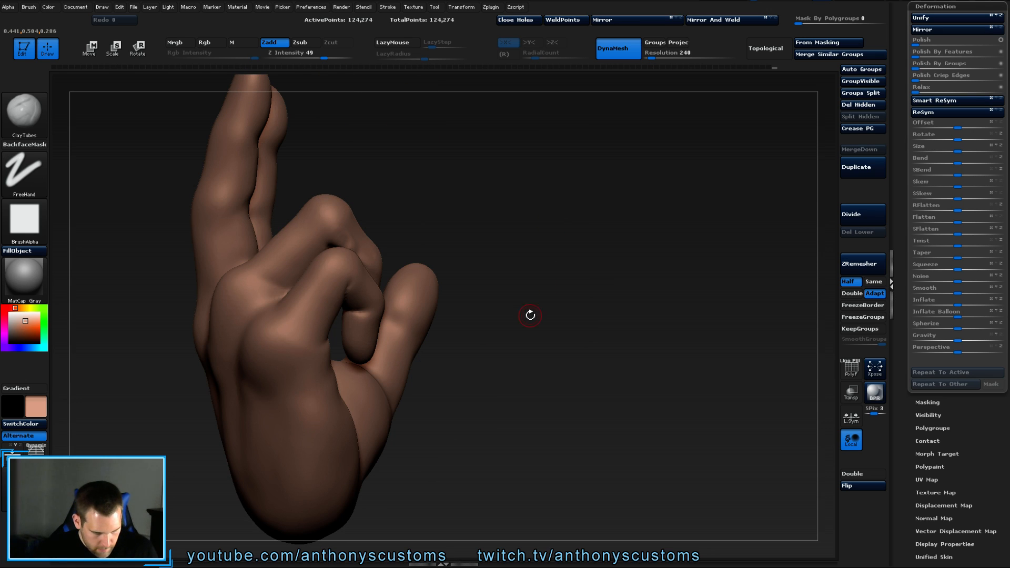
{"action": "left_click_drag", "start_coordinate": [530, 315], "coordinate": [521, 251], "text": "alt"}
{"action": "left_click_drag", "start_coordinate": [438, 307], "coordinate": [563, 219]}
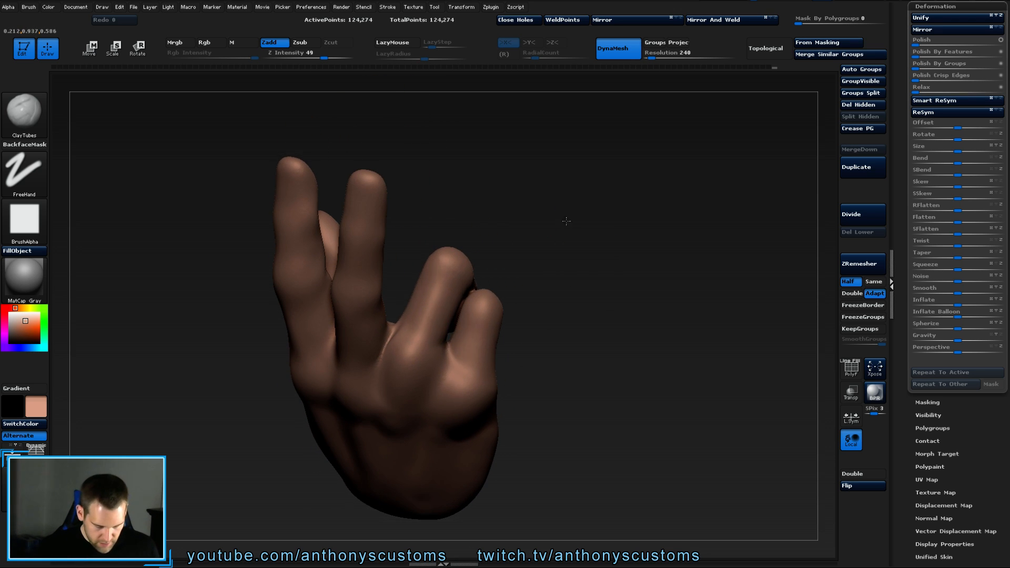
{"action": "key", "text": "space"}
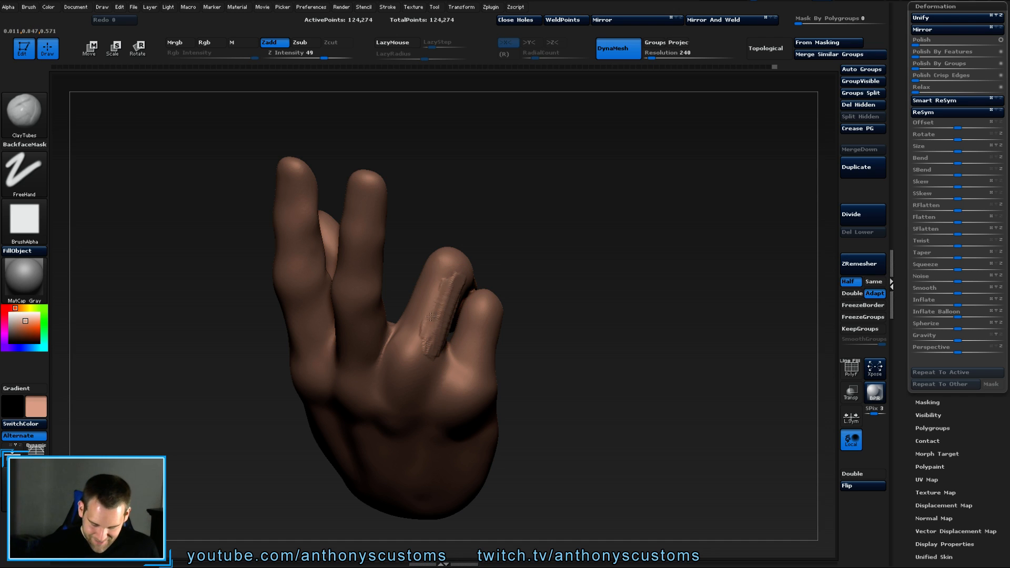
{"action": "left_click_drag", "start_coordinate": [443, 304], "coordinate": [432, 338], "text": "shift"}
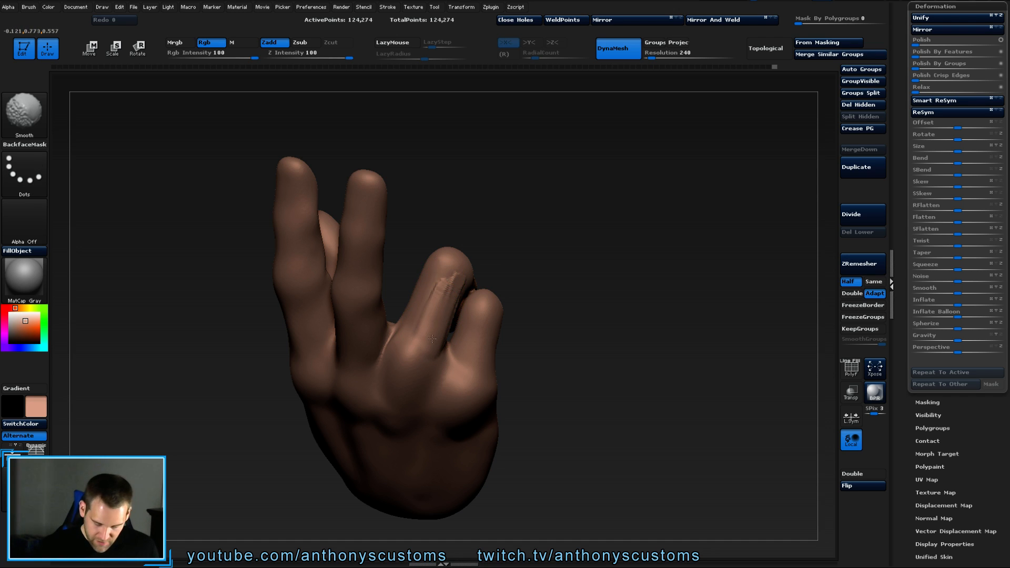
{"action": "mouse_move", "coordinate": [521, 315]}
{"action": "left_mouse_down"}
{"action": "mouse_move", "coordinate": [561, 284]}
{"action": "mouse_move", "coordinate": [437, 313]}
{"action": "left_mouse_up"}
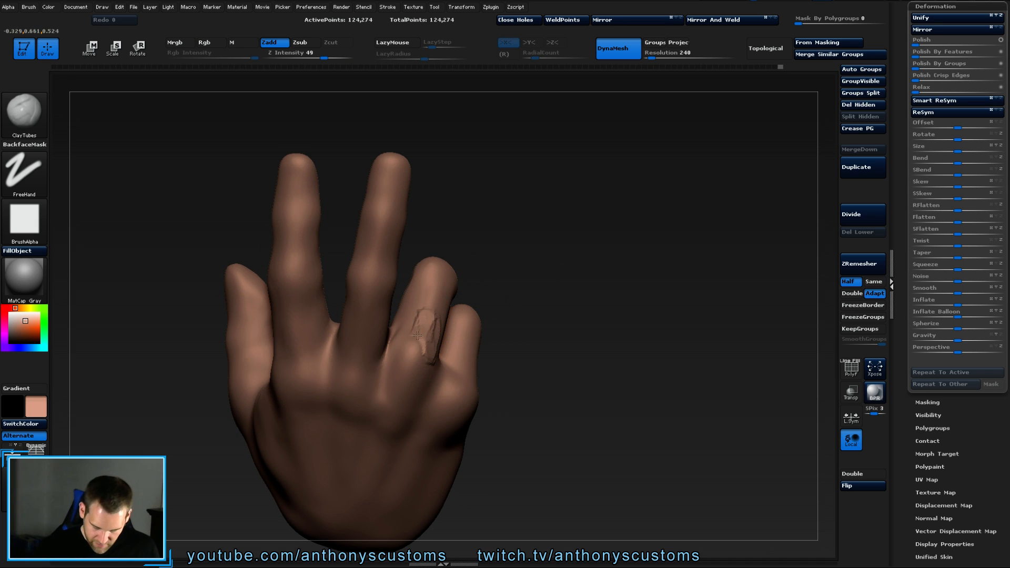
{"action": "left_click_drag", "start_coordinate": [425, 315], "coordinate": [430, 282]}
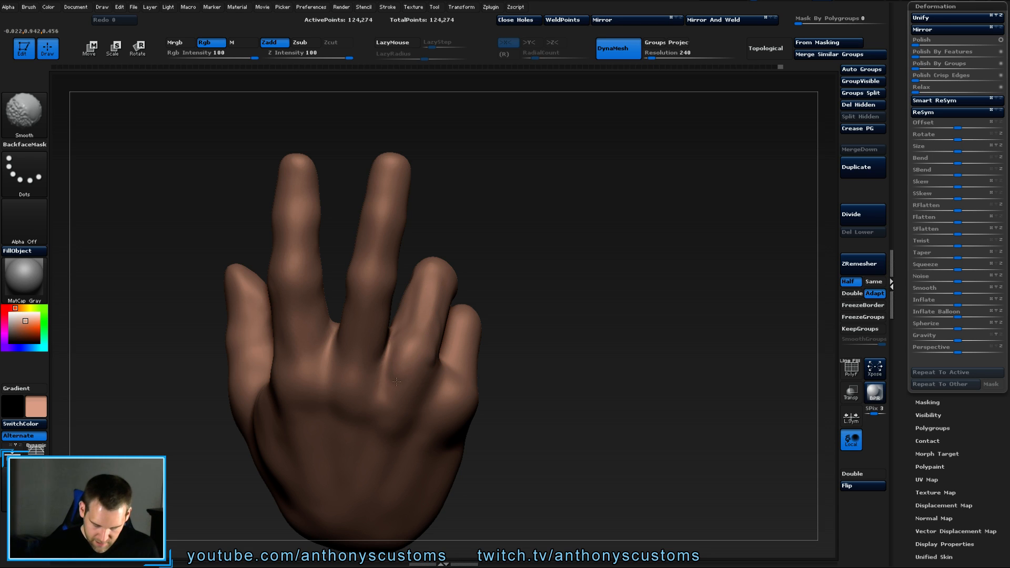
Build up the base segments of the little and ring fingers near their knuckles with ClayTubes, and smooth the strokes.
{"action": "left_click_drag", "start_coordinate": [589, 284], "coordinate": [518, 303]}
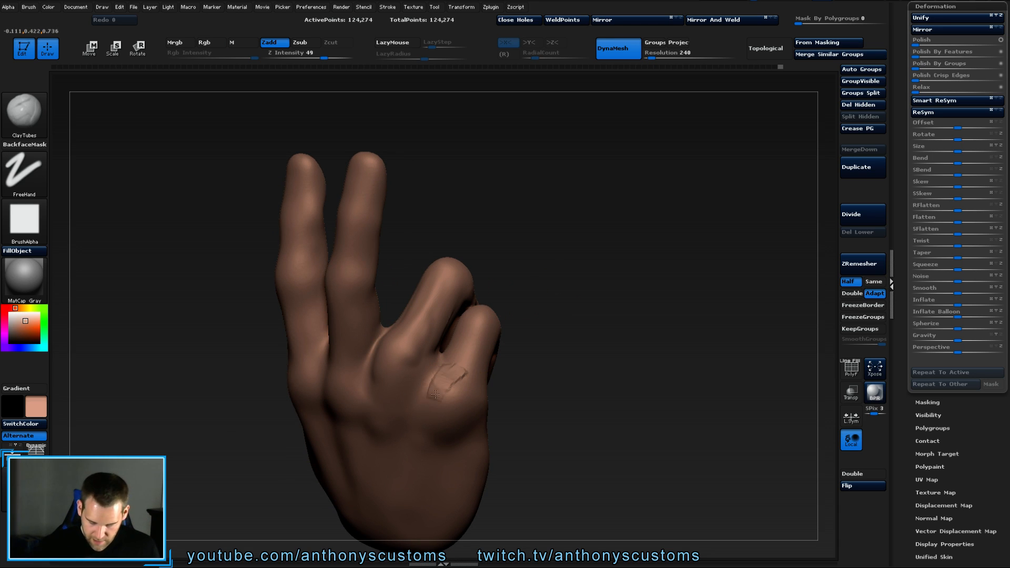
{"action": "left_click_drag", "start_coordinate": [461, 373], "coordinate": [471, 360], "text": "shift"}
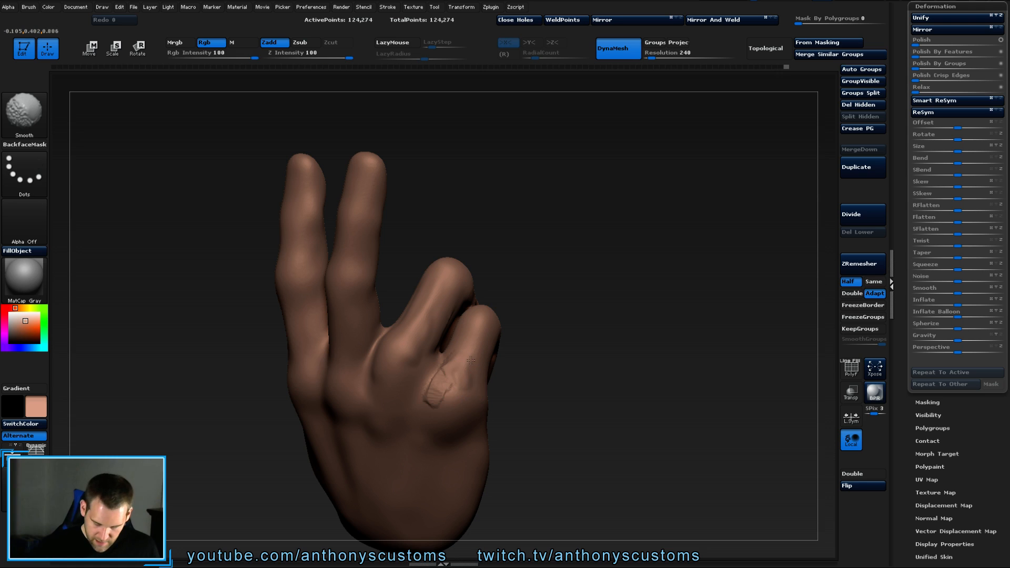
{"action": "mouse_move", "coordinate": [440, 395]}
{"action": "left_mouse_down"}
{"action": "mouse_move", "coordinate": [455, 372]}
{"action": "mouse_move", "coordinate": [437, 392]}
{"action": "left_mouse_up"}
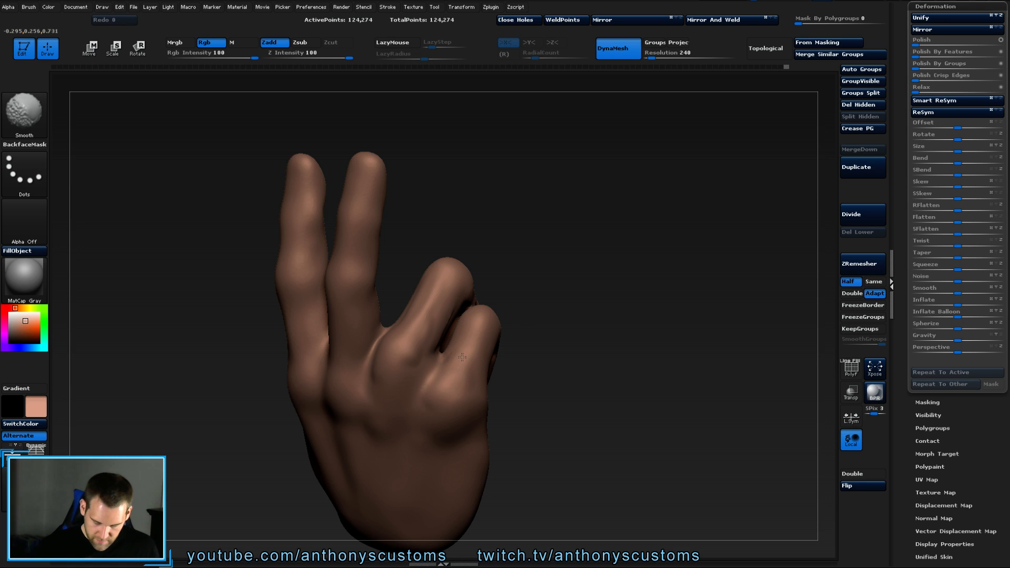
{"action": "left_click_drag", "start_coordinate": [583, 304], "coordinate": [518, 307]}
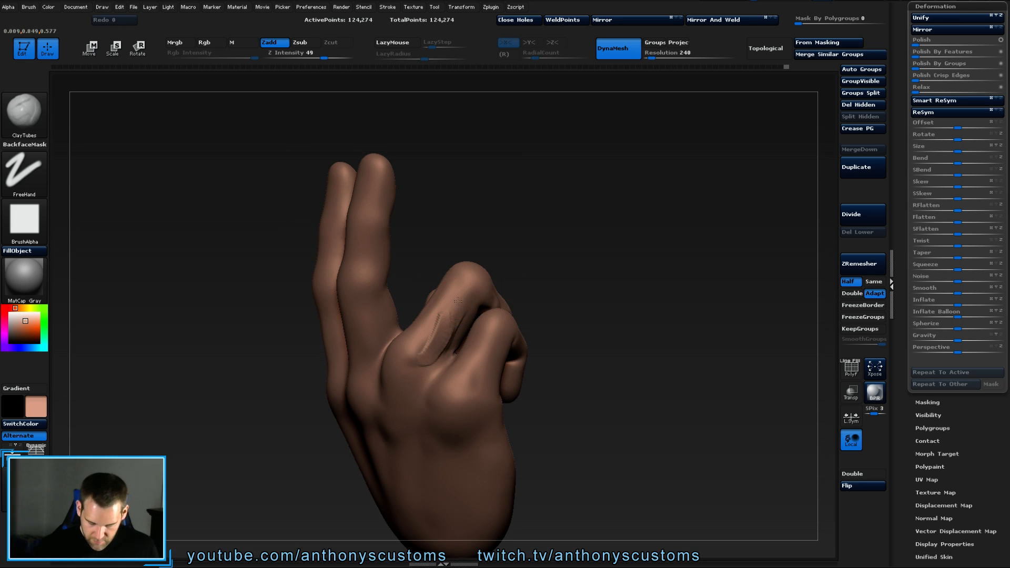
{"action": "mouse_move", "coordinate": [462, 322]}
{"action": "left_mouse_down"}
{"action": "mouse_move", "coordinate": [406, 394]}
{"action": "mouse_move", "coordinate": [424, 354]}
{"action": "left_mouse_up"}
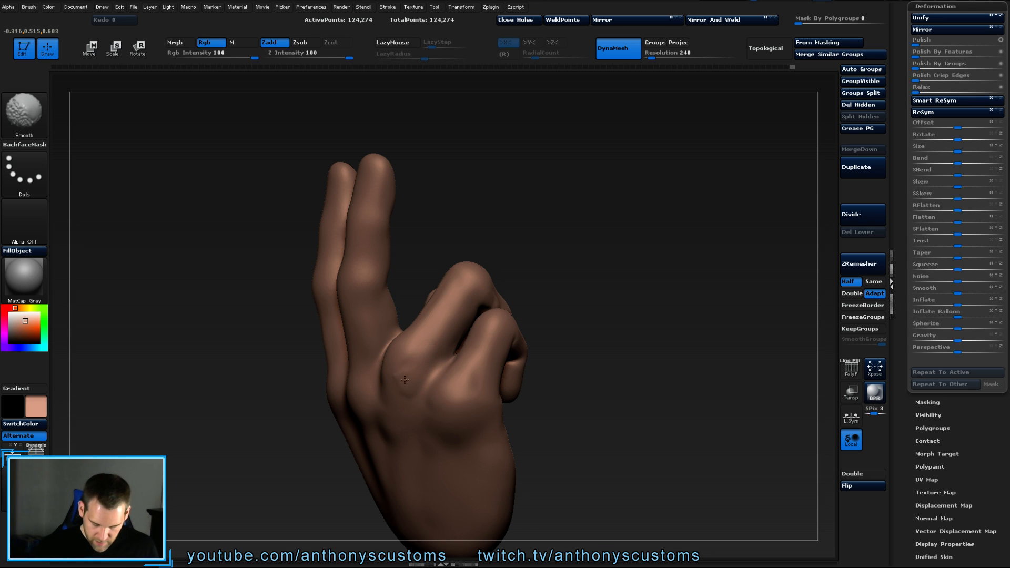
Build up the little finger's side facing the ring finger and its bent knuckle with ClayTubes, and smooth the strokes.
{"action": "mouse_move", "coordinate": [554, 293]}
{"action": "left_mouse_down"}
{"action": "mouse_move", "coordinate": [607, 271]}
{"action": "mouse_move", "coordinate": [568, 309]}
{"action": "mouse_move", "coordinate": [621, 295]}
{"action": "mouse_move", "coordinate": [602, 325]}
{"action": "mouse_move", "coordinate": [597, 309]}
{"action": "mouse_move", "coordinate": [557, 303]}
{"action": "left_mouse_up"}
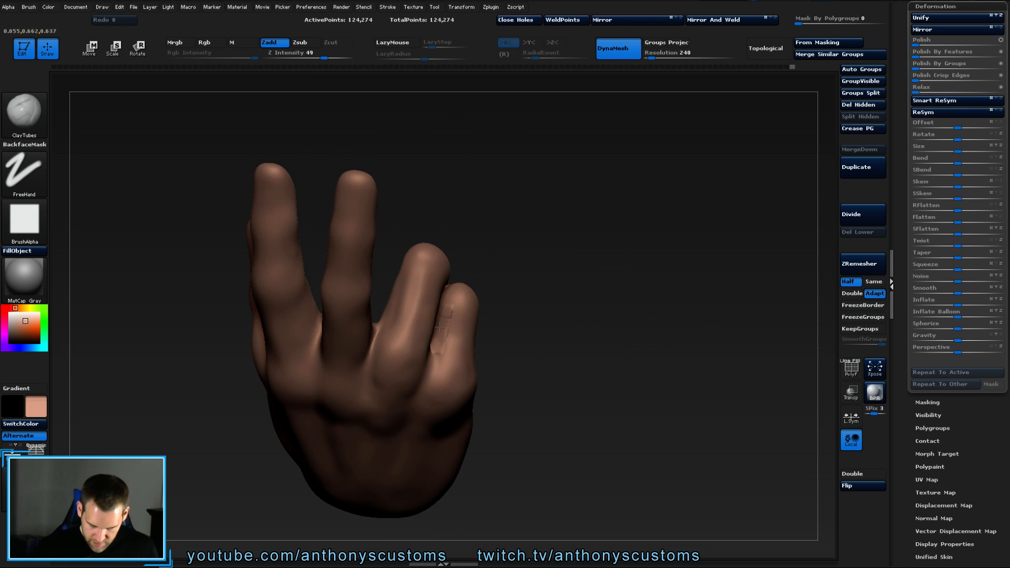
{"action": "right_click_drag", "start_coordinate": [458, 289], "coordinate": [487, 264]}
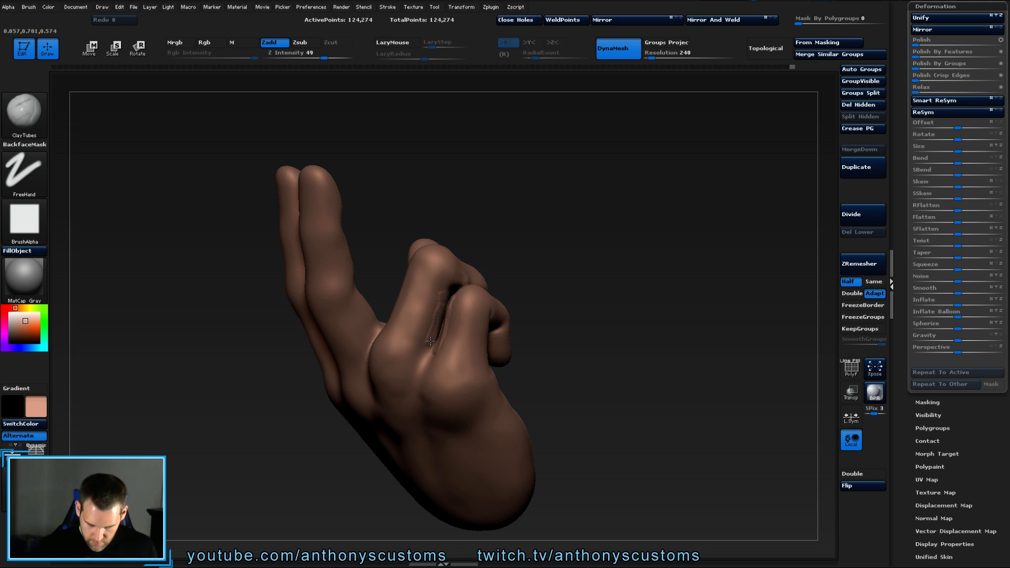
{"action": "right_click_drag", "start_coordinate": [433, 309], "coordinate": [429, 341]}
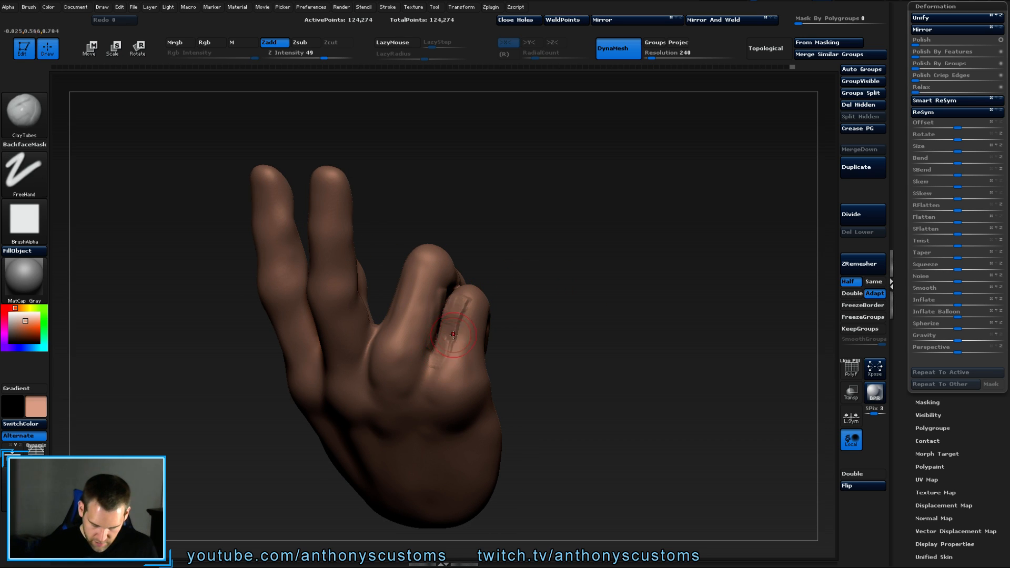
{"action": "mouse_move", "coordinate": [442, 343]}
{"action": "right_mouse_down"}
{"action": "mouse_move", "coordinate": [532, 318]}
{"action": "mouse_move", "coordinate": [518, 308]}
{"action": "right_mouse_up"}
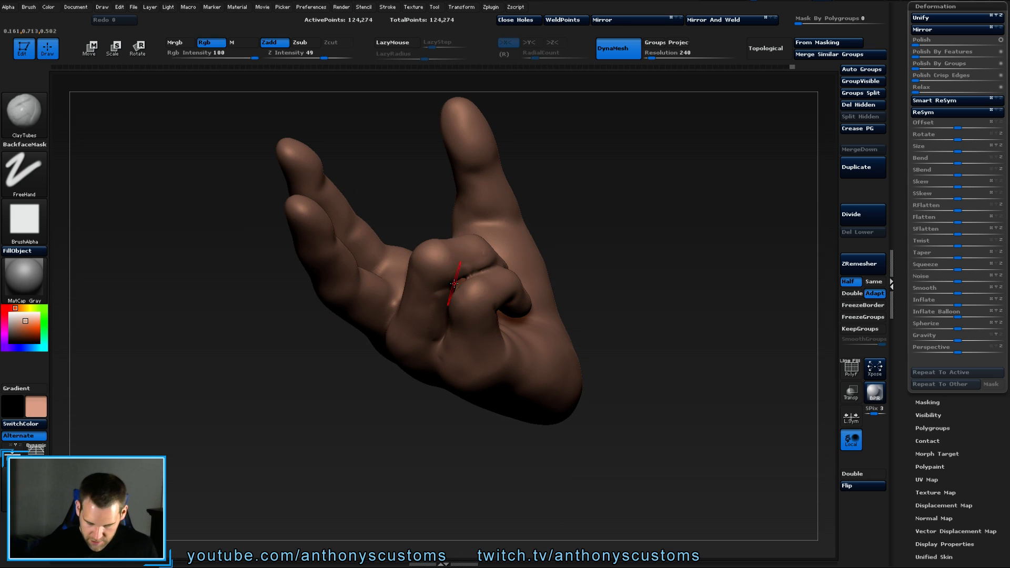
{"action": "mouse_move", "coordinate": [450, 289]}
{"action": "right_mouse_down"}
{"action": "mouse_move", "coordinate": [591, 259]}
{"action": "mouse_move", "coordinate": [454, 293]}
{"action": "mouse_move", "coordinate": [528, 255]}
{"action": "right_mouse_up"}
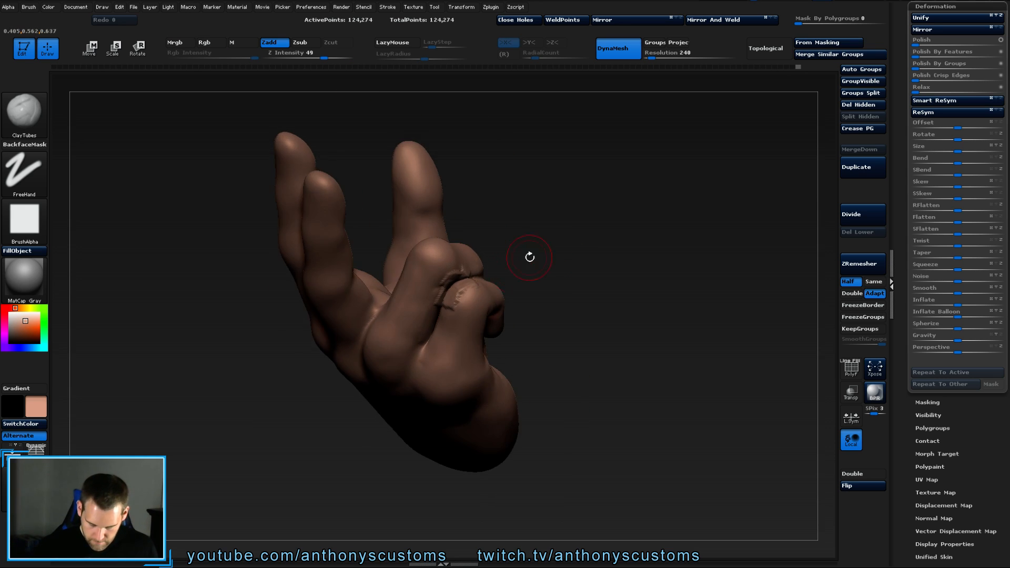
{"action": "key", "text": "shift"}
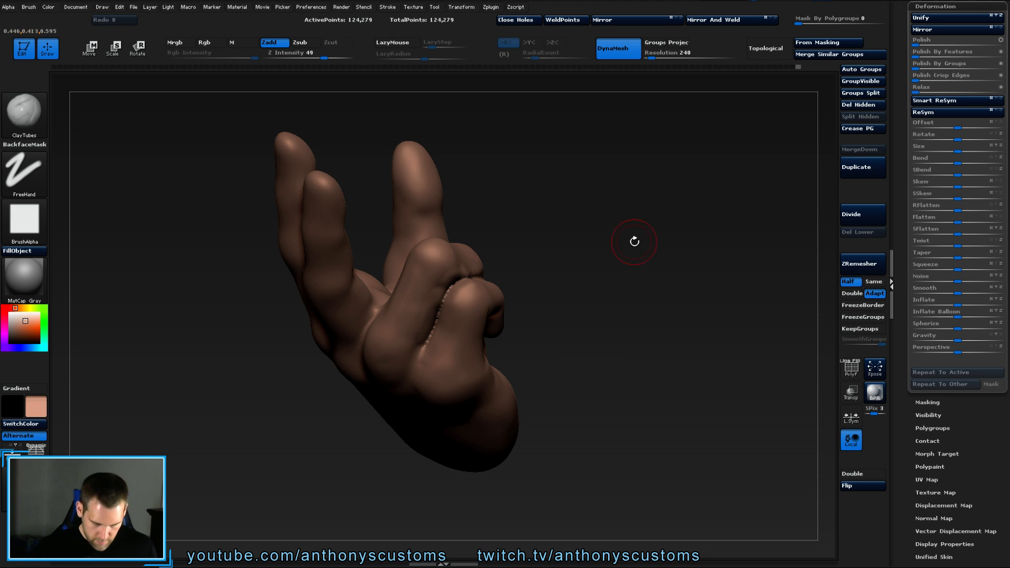
Fill the seam between the folded ring and little fingers with ClayTubes, and update the DynaMesh.
{"action": "mouse_move", "coordinate": [636, 236]}
{"action": "right_mouse_down"}
{"action": "mouse_move", "coordinate": [626, 247]}
{"action": "mouse_move", "coordinate": [604, 236]}
{"action": "mouse_move", "coordinate": [579, 252]}
{"action": "right_mouse_up"}
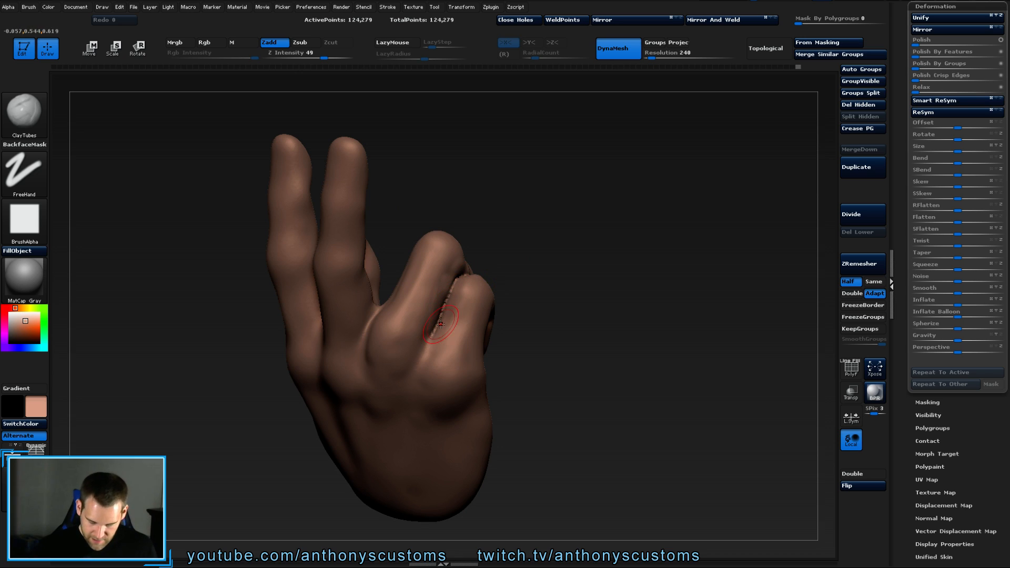
{"action": "mouse_move", "coordinate": [429, 334]}
{"action": "left_mouse_down"}
{"action": "mouse_move", "coordinate": [460, 275]}
{"action": "mouse_move", "coordinate": [429, 348]}
{"action": "mouse_move", "coordinate": [470, 271]}
{"action": "left_mouse_up"}
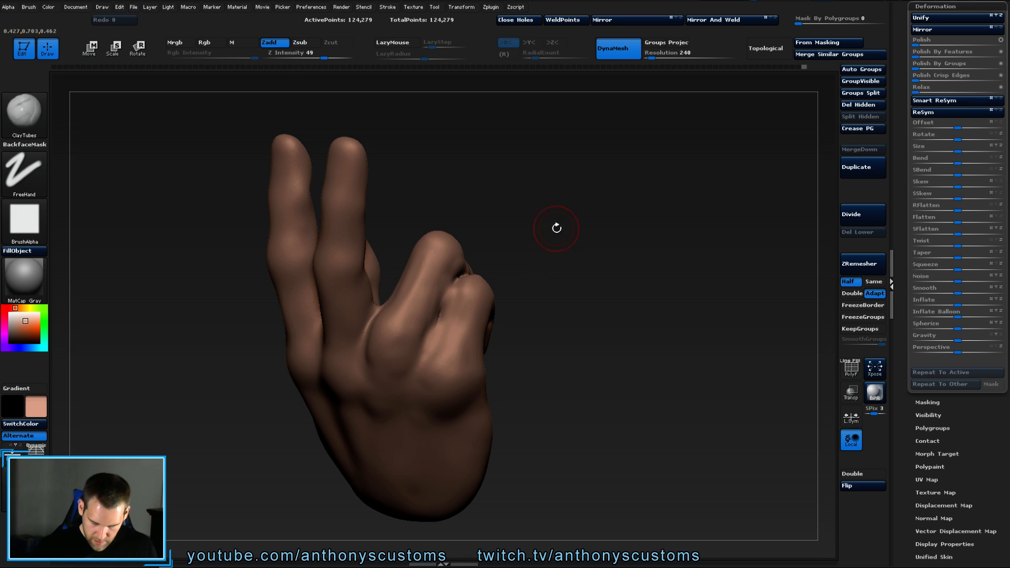
{"action": "right_click_drag", "start_coordinate": [615, 229], "coordinate": [490, 260]}
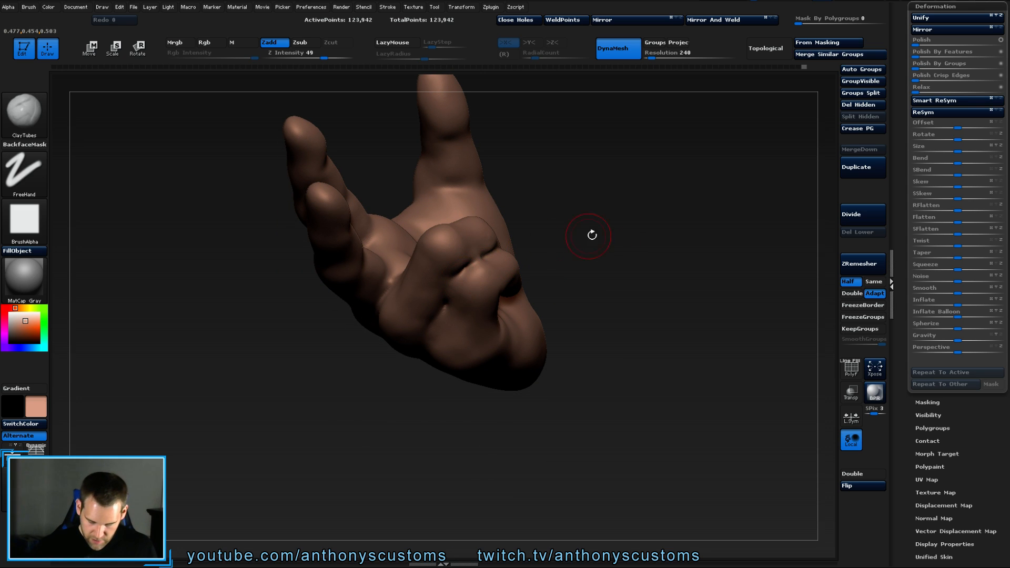
Smooth the crease between the bent knuckles of the ring and little fingers, and remesh the hand with DynaMesh.
{"action": "right_click_drag", "start_coordinate": [590, 234], "coordinate": [574, 226]}
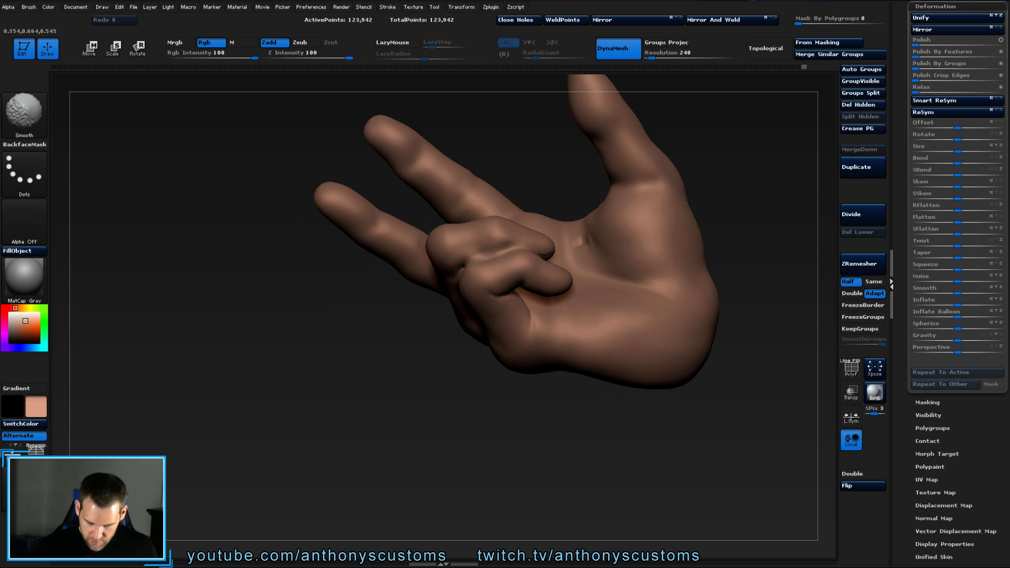
{"action": "right_click_drag", "start_coordinate": [500, 255], "coordinate": [464, 271]}
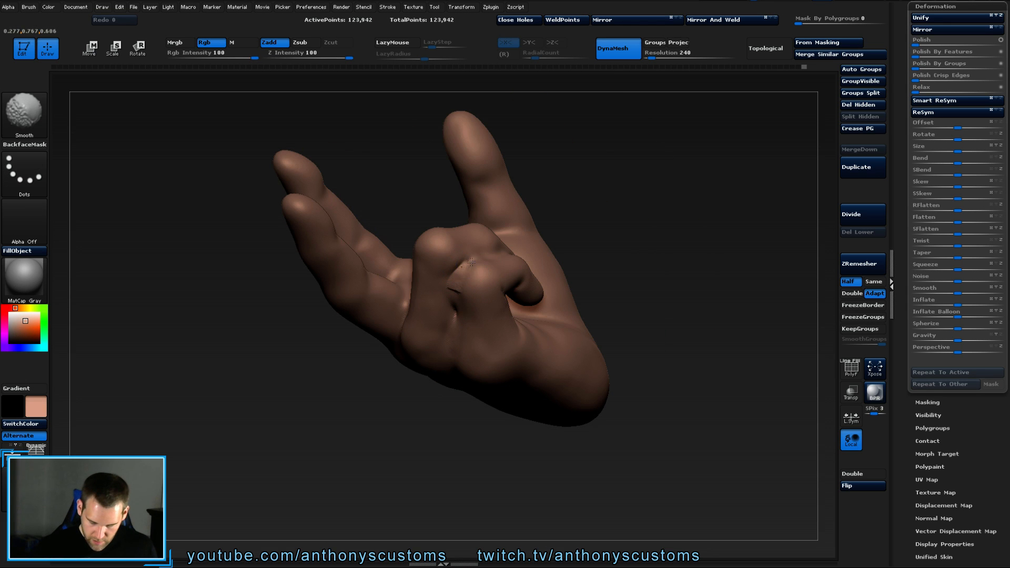
{"action": "mouse_move", "coordinate": [625, 196]}
{"action": "right_mouse_down"}
{"action": "mouse_move", "coordinate": [647, 210]}
{"action": "mouse_move", "coordinate": [623, 193]}
{"action": "right_mouse_up"}
{"action": "mouse_move", "coordinate": [465, 270]}
{"action": "left_mouse_down"}
{"action": "mouse_move", "coordinate": [467, 259]}
{"action": "mouse_move", "coordinate": [445, 288]}
{"action": "left_mouse_up"}
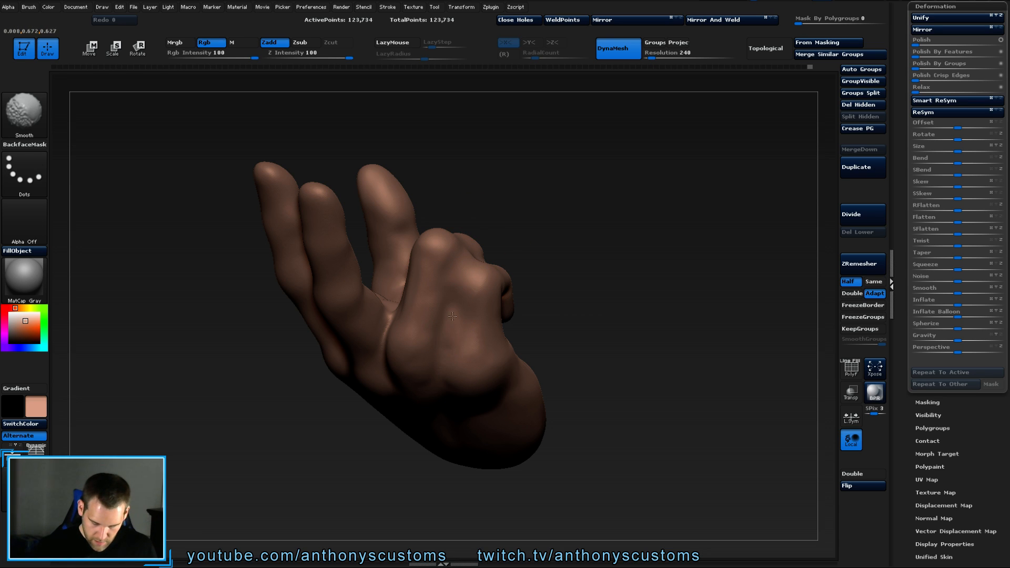
{"action": "mouse_move", "coordinate": [626, 275]}
{"action": "left_mouse_down"}
{"action": "mouse_move", "coordinate": [562, 270]}
{"action": "mouse_move", "coordinate": [721, 354]}
{"action": "left_mouse_up"}
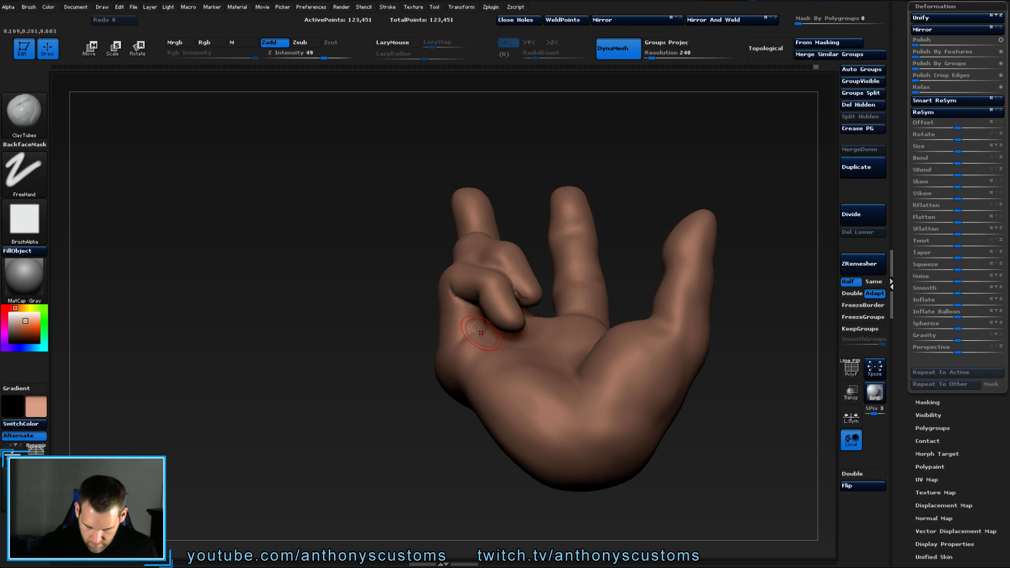
Refine the palm-facing segments of the folded ring and little fingers with ClayTubes, and smooth them.
{"action": "left_click_drag", "start_coordinate": [432, 432], "coordinate": [386, 419]}
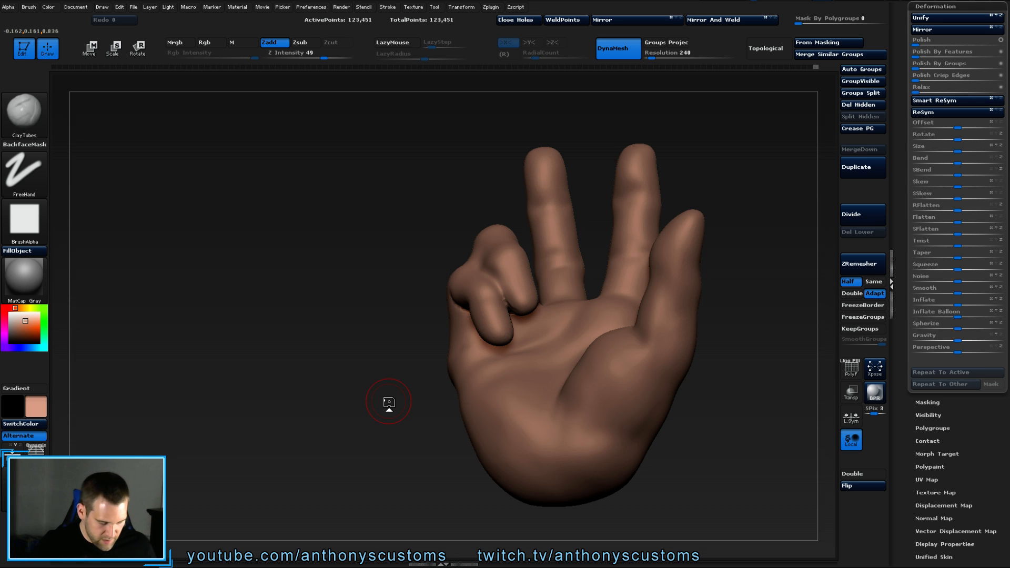
{"action": "left_click_drag", "start_coordinate": [735, 187], "coordinate": [737, 247]}
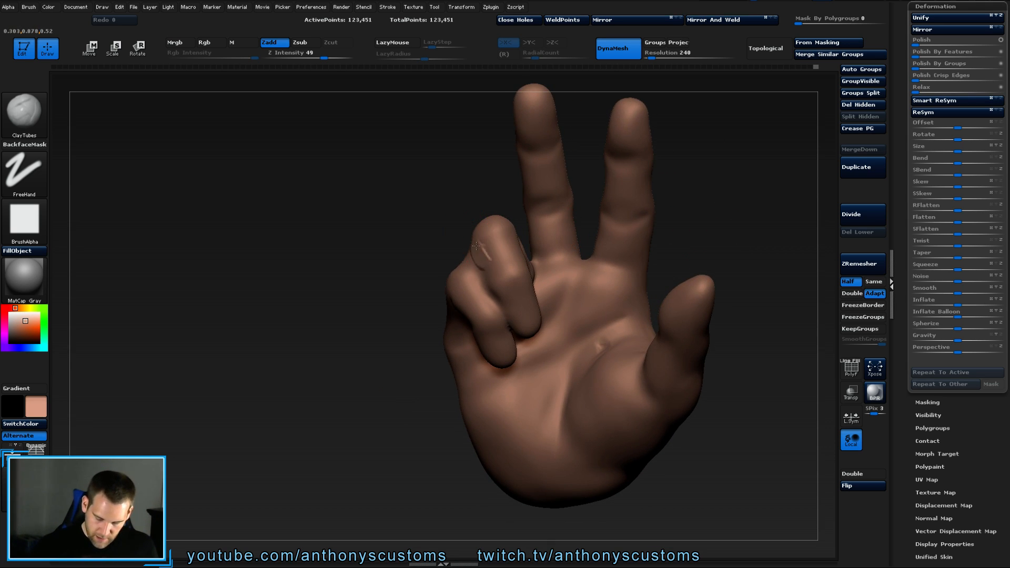
{"action": "left_click_drag", "start_coordinate": [482, 254], "coordinate": [486, 260], "text": "shift"}
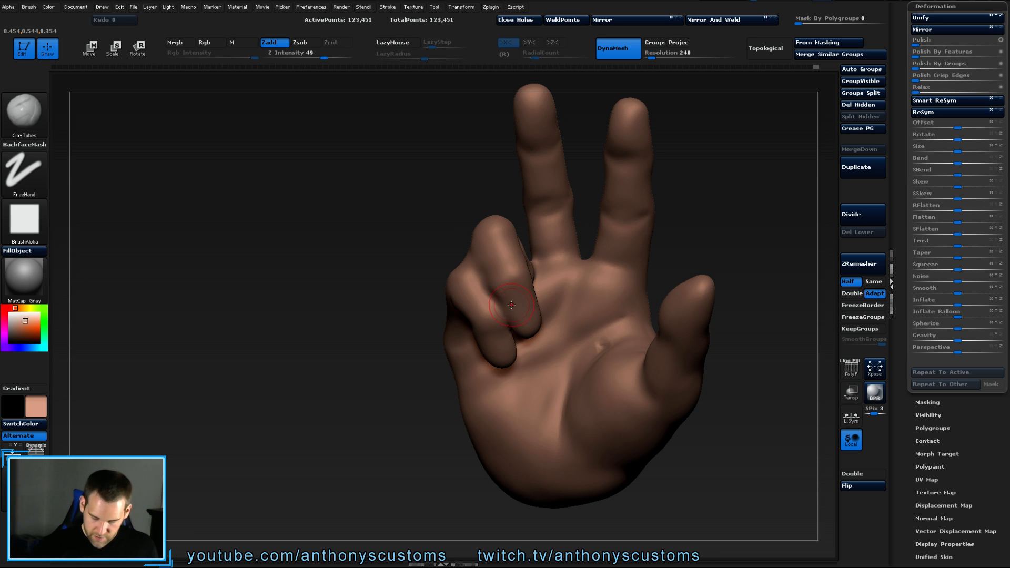
{"action": "left_click_drag", "start_coordinate": [516, 317], "coordinate": [533, 296], "text": "shift"}
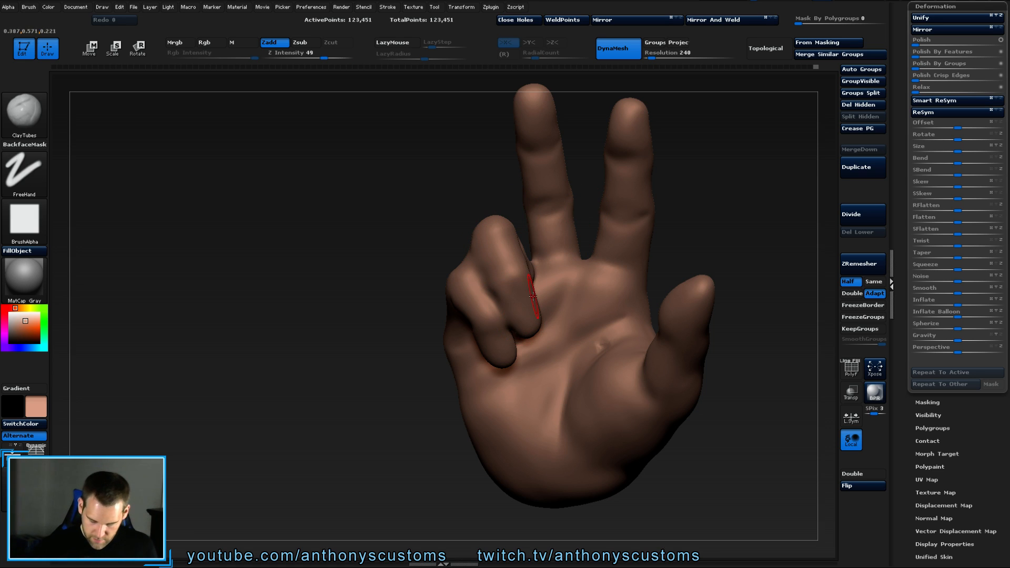
{"action": "left_click_drag", "start_coordinate": [507, 335], "coordinate": [491, 344], "text": "shift"}
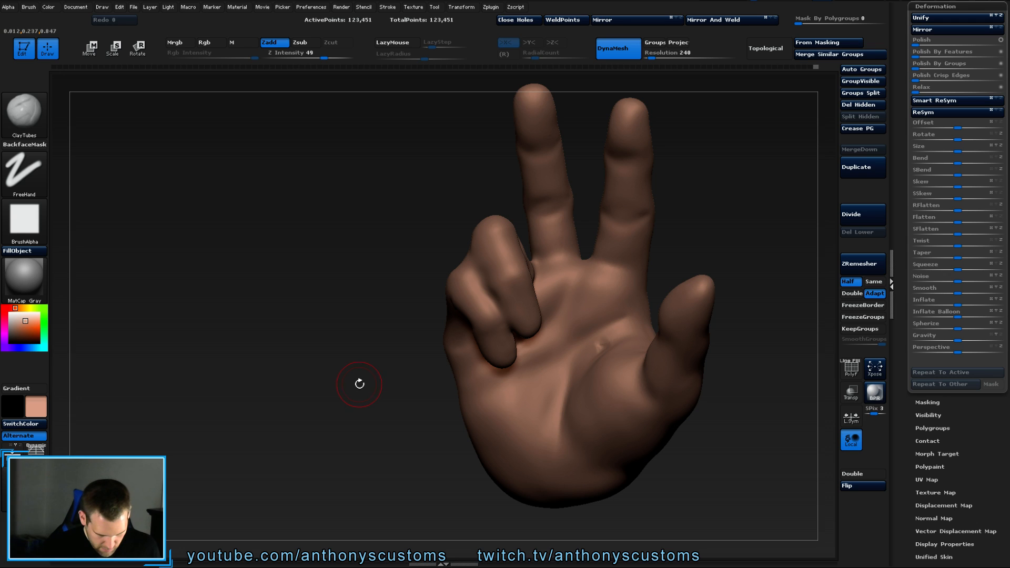
Add ClayTubes volume to the thumb-facing side of the folded ring finger around its bent joint, and smooth it.
{"action": "left_click_drag", "start_coordinate": [363, 384], "coordinate": [348, 315], "text": "alt"}
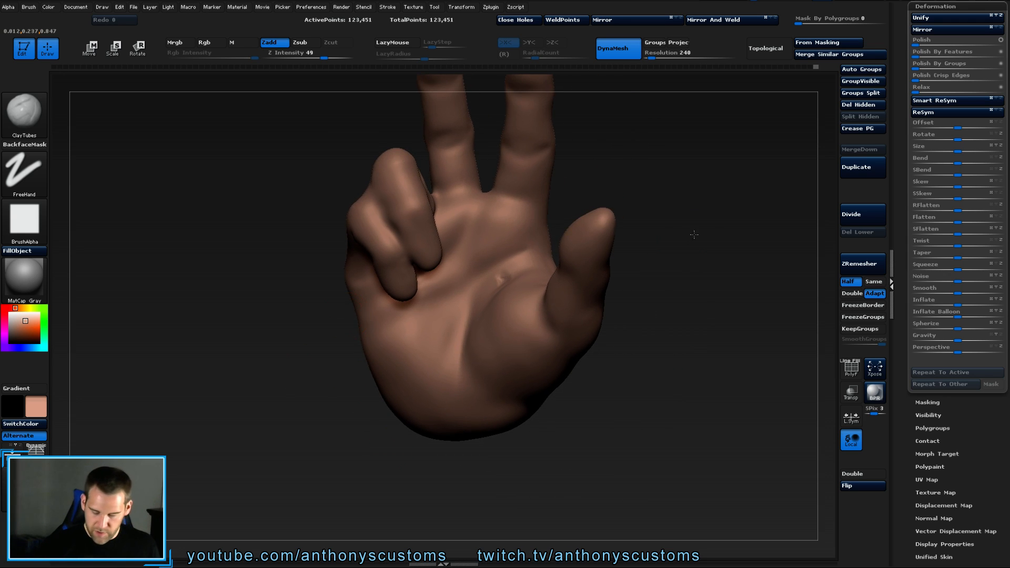
{"action": "mouse_move", "coordinate": [693, 234]}
{"action": "left_mouse_down"}
{"action": "mouse_move", "coordinate": [656, 266]}
{"action": "mouse_move", "coordinate": [453, 171]}
{"action": "left_mouse_up"}
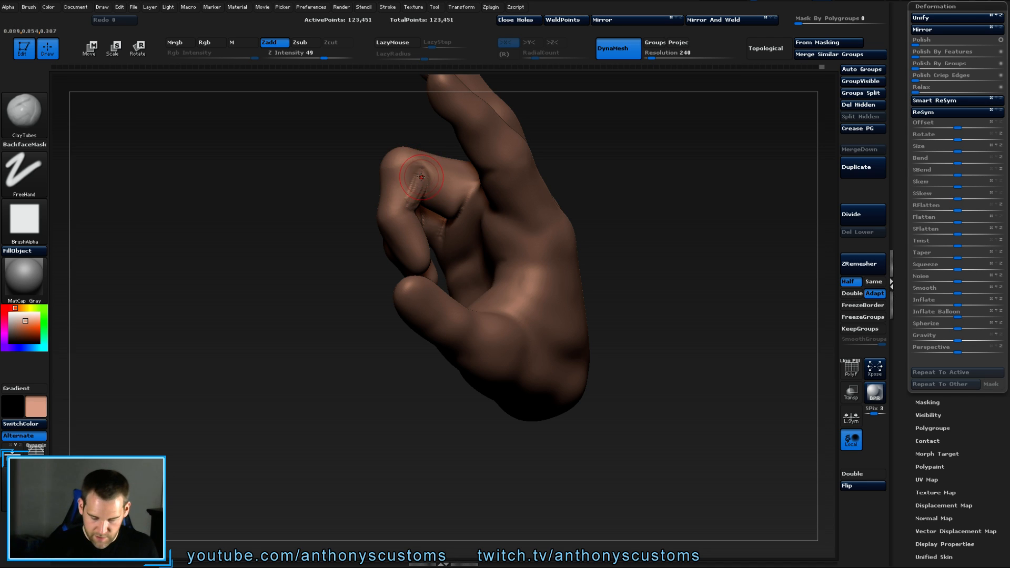
{"action": "mouse_move", "coordinate": [421, 177]}
{"action": "left_mouse_down", "text": "shift"}
{"action": "mouse_move", "coordinate": [442, 199]}
{"action": "mouse_move", "coordinate": [415, 205]}
{"action": "mouse_move", "coordinate": [468, 194]}
{"action": "mouse_move", "coordinate": [453, 213]}
{"action": "left_mouse_up", "text": "shift"}
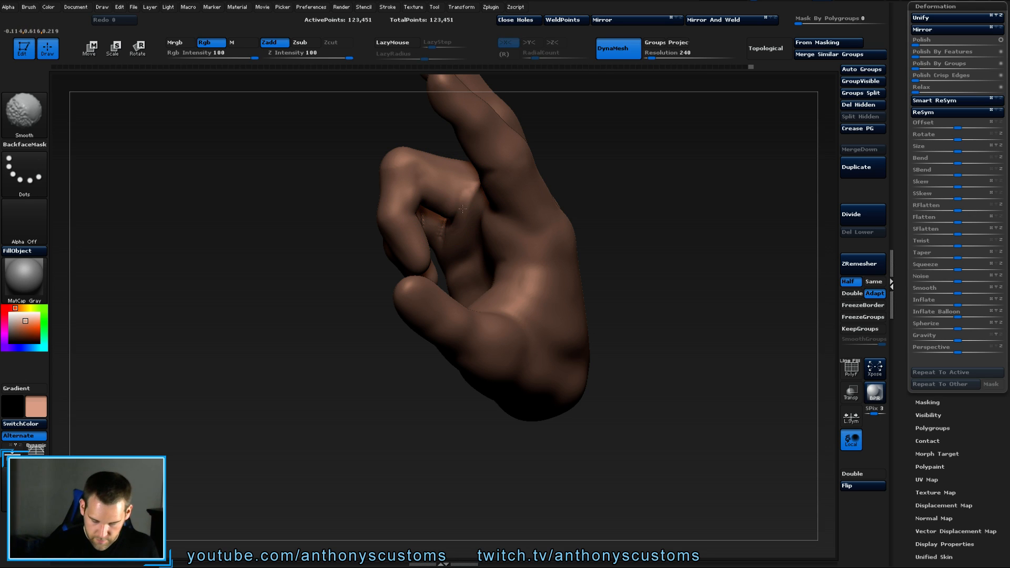
{"action": "left_click_drag", "start_coordinate": [666, 165], "coordinate": [652, 161]}
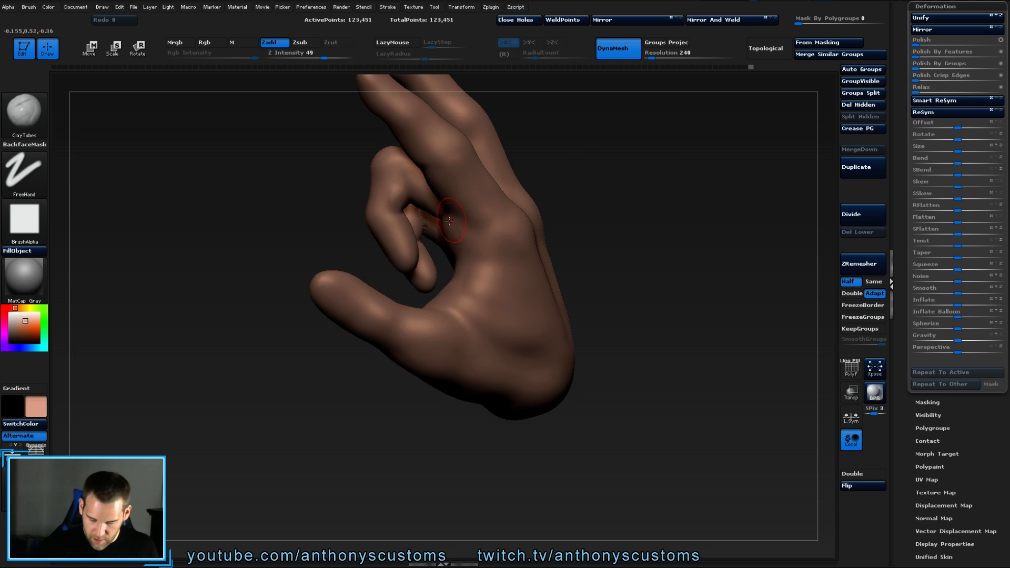
{"action": "left_click_drag", "start_coordinate": [566, 207], "coordinate": [692, 162]}
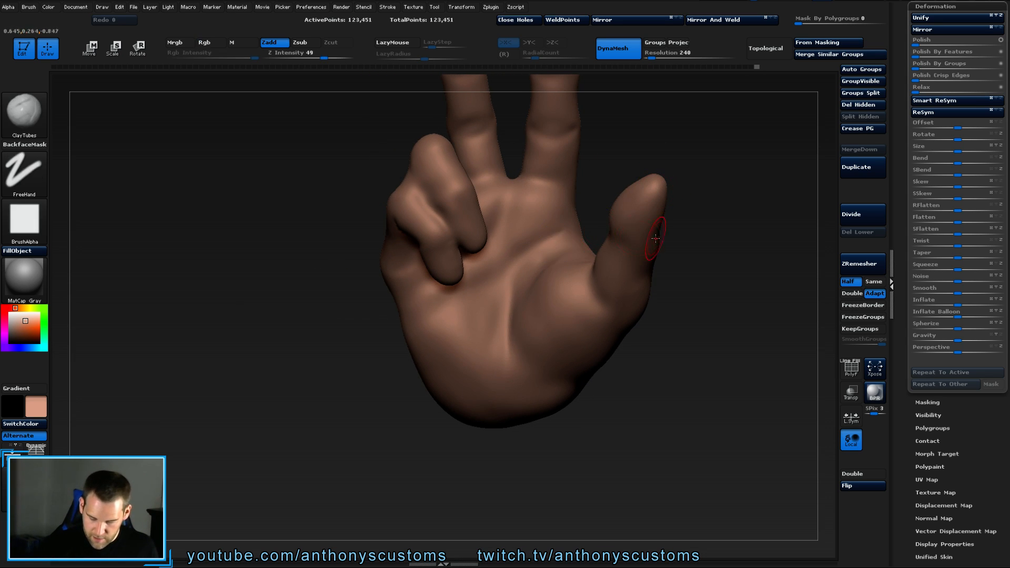
Isolate the middle finger and its strip of palm by hiding the folded fingers, the thumb and the index finger.
{"action": "mouse_move", "coordinate": [661, 330]}
{"action": "left_mouse_down"}
{"action": "mouse_move", "coordinate": [663, 310]}
{"action": "mouse_move", "coordinate": [558, 363]}
{"action": "mouse_move", "coordinate": [507, 360]}
{"action": "mouse_move", "coordinate": [664, 285]}
{"action": "left_mouse_up"}
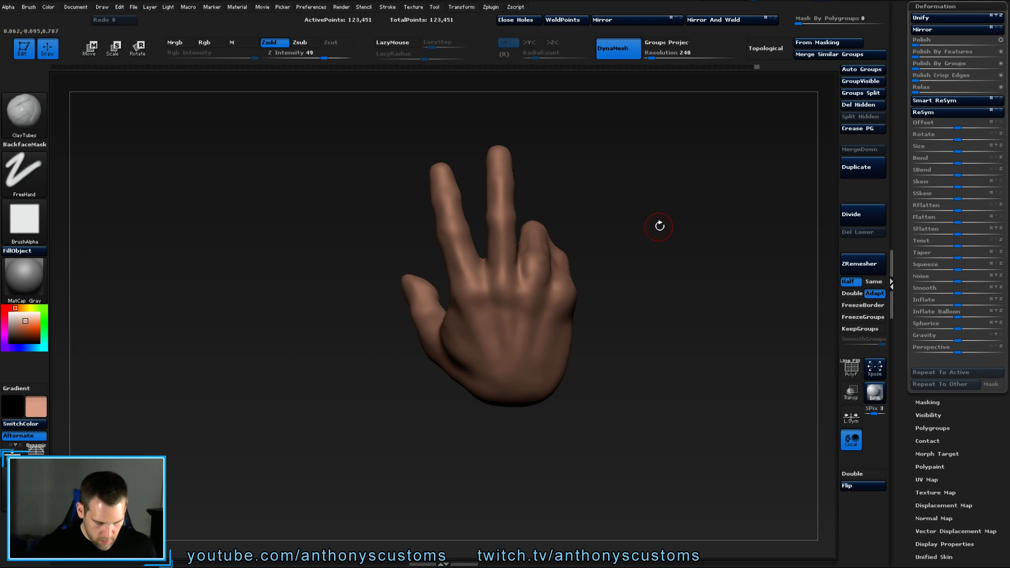
{"action": "left_click_drag", "start_coordinate": [667, 264], "coordinate": [661, 263]}
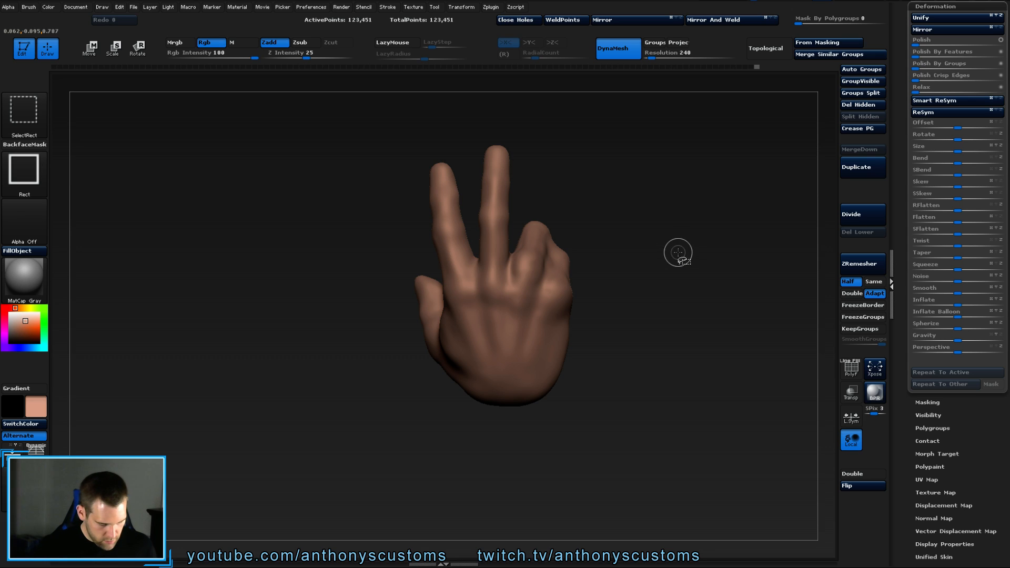
{"action": "mouse_move", "coordinate": [664, 167]}
{"action": "left_mouse_down", "text": "ctrl+shift"}
{"action": "mouse_move", "coordinate": [559, 387]}
{"action": "mouse_move", "coordinate": [524, 420]}
{"action": "left_mouse_up", "text": "ctrl+shift"}
{"action": "mouse_move", "coordinate": [624, 379]}
{"action": "left_mouse_down"}
{"action": "mouse_move", "coordinate": [620, 349]}
{"action": "mouse_move", "coordinate": [586, 433]}
{"action": "mouse_move", "coordinate": [592, 403]}
{"action": "mouse_move", "coordinate": [550, 402]}
{"action": "mouse_move", "coordinate": [432, 442]}
{"action": "left_mouse_up"}
{"action": "mouse_move", "coordinate": [641, 215]}
{"action": "left_mouse_down", "text": "ctrl+shift"}
{"action": "mouse_move", "coordinate": [590, 330]}
{"action": "mouse_move", "coordinate": [525, 412]}
{"action": "mouse_move", "coordinate": [504, 418]}
{"action": "mouse_move", "coordinate": [603, 333]}
{"action": "mouse_move", "coordinate": [534, 342]}
{"action": "left_mouse_up", "text": "ctrl+shift"}
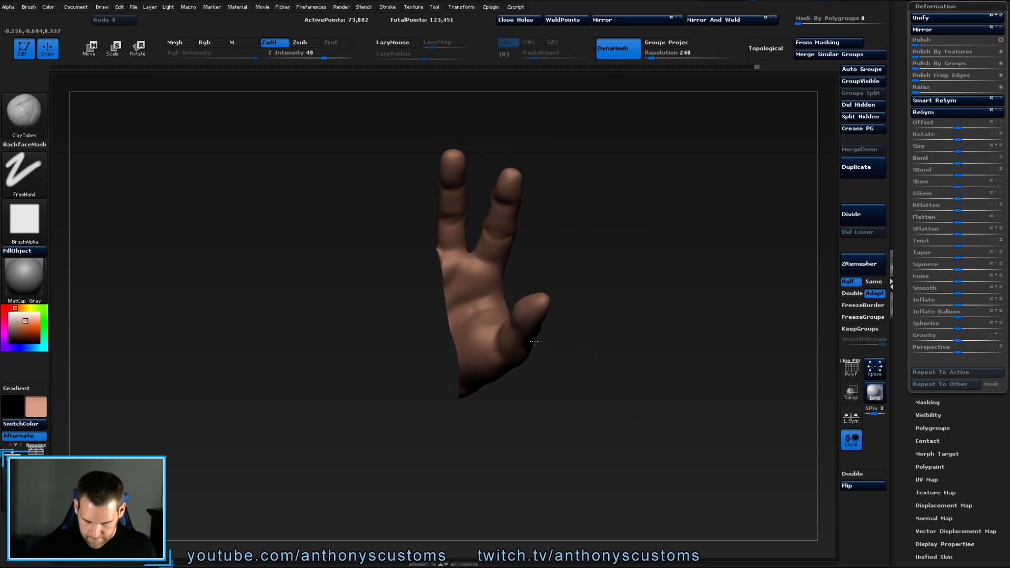
{"action": "mouse_move", "coordinate": [631, 164]}
{"action": "left_mouse_down", "text": "ctrl+shift"}
{"action": "mouse_move", "coordinate": [530, 379]}
{"action": "mouse_move", "coordinate": [473, 413]}
{"action": "left_mouse_up", "text": "ctrl+shift"}
{"action": "mouse_move", "coordinate": [505, 372]}
{"action": "left_mouse_down"}
{"action": "mouse_move", "coordinate": [605, 331]}
{"action": "mouse_move", "coordinate": [514, 338]}
{"action": "mouse_move", "coordinate": [531, 333]}
{"action": "left_mouse_up"}
{"action": "mouse_move", "coordinate": [596, 261]}
{"action": "left_mouse_down"}
{"action": "mouse_move", "coordinate": [600, 289]}
{"action": "mouse_move", "coordinate": [606, 281]}
{"action": "left_mouse_up"}
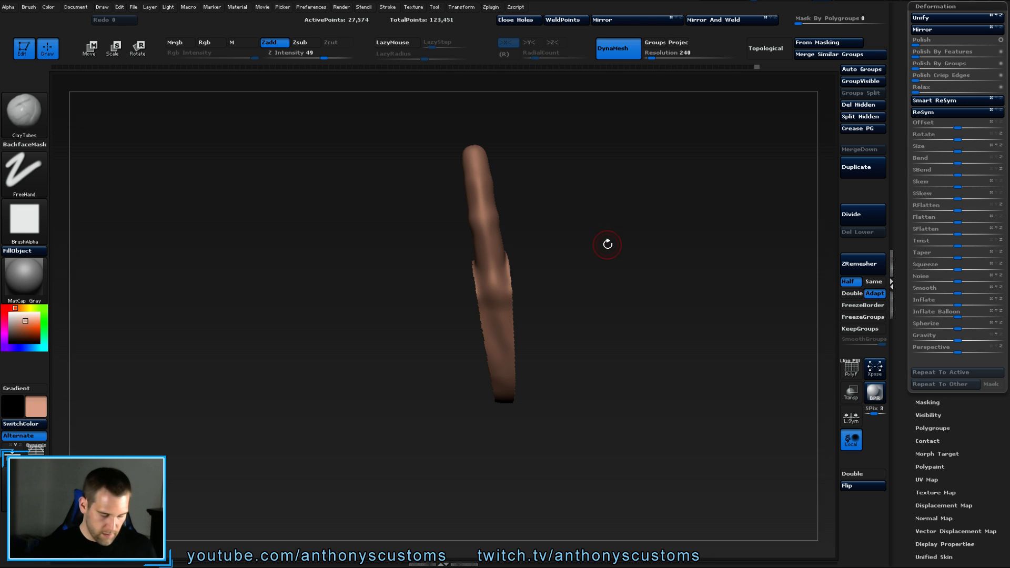
Enlarge the brush and mask the isolated middle finger all around from its tip down to its base.
{"action": "key", "text": "space"}
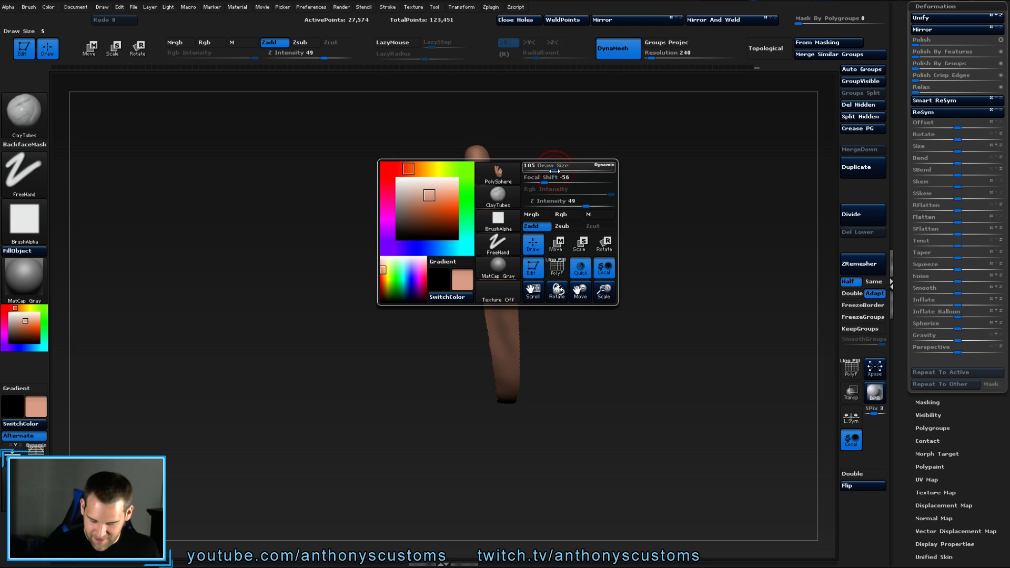
{"action": "left_click_drag", "start_coordinate": [476, 152], "coordinate": [495, 282], "text": "ctrl"}
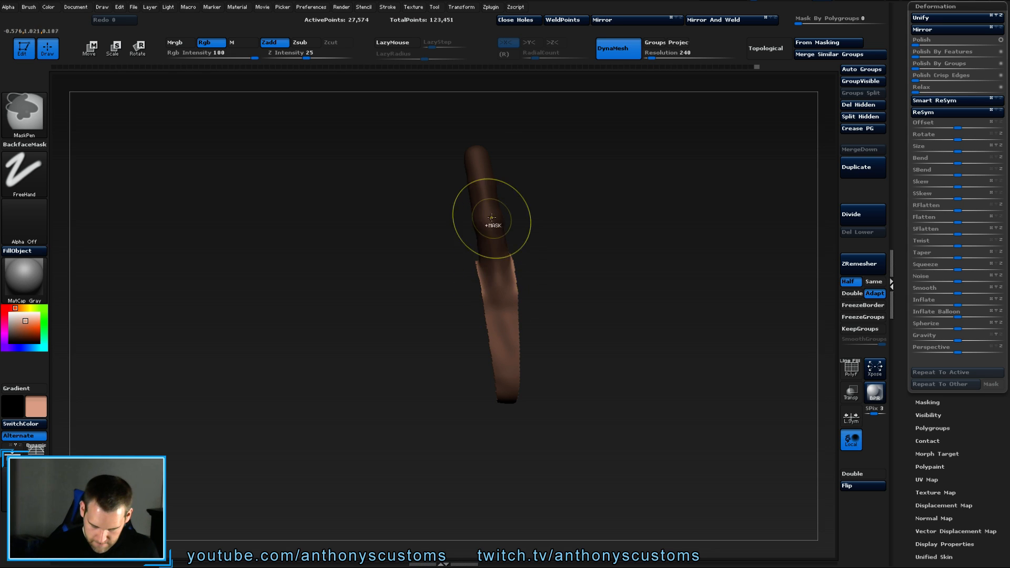
{"action": "left_click_drag", "start_coordinate": [547, 205], "coordinate": [596, 213]}
{"action": "mouse_move", "coordinate": [457, 170]}
{"action": "left_mouse_down", "text": "ctrl"}
{"action": "mouse_move", "coordinate": [477, 252]}
{"action": "mouse_move", "coordinate": [614, 273]}
{"action": "left_mouse_up", "text": "ctrl"}
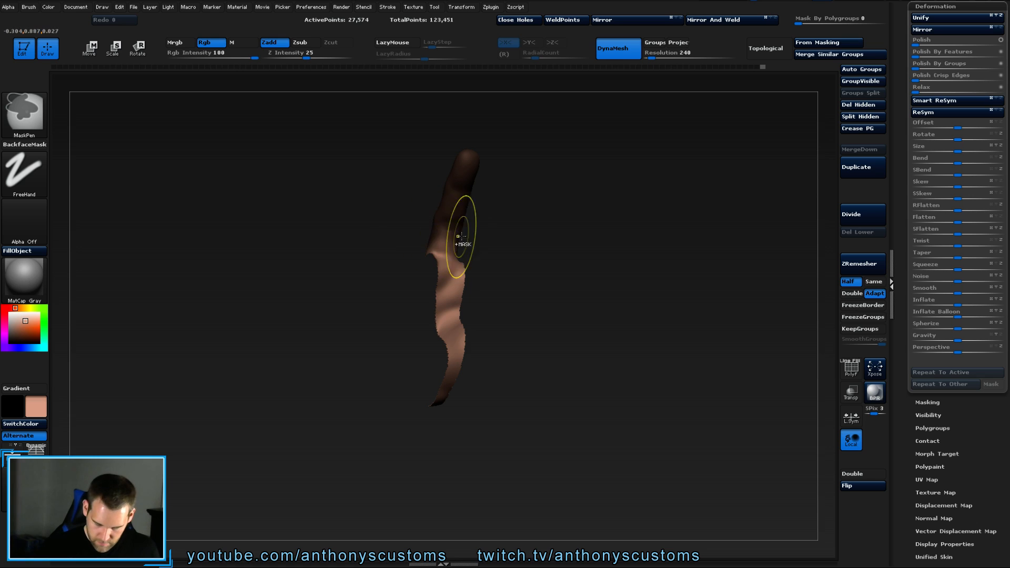
{"action": "left_click_drag", "start_coordinate": [444, 236], "coordinate": [452, 243], "text": "ctrl"}
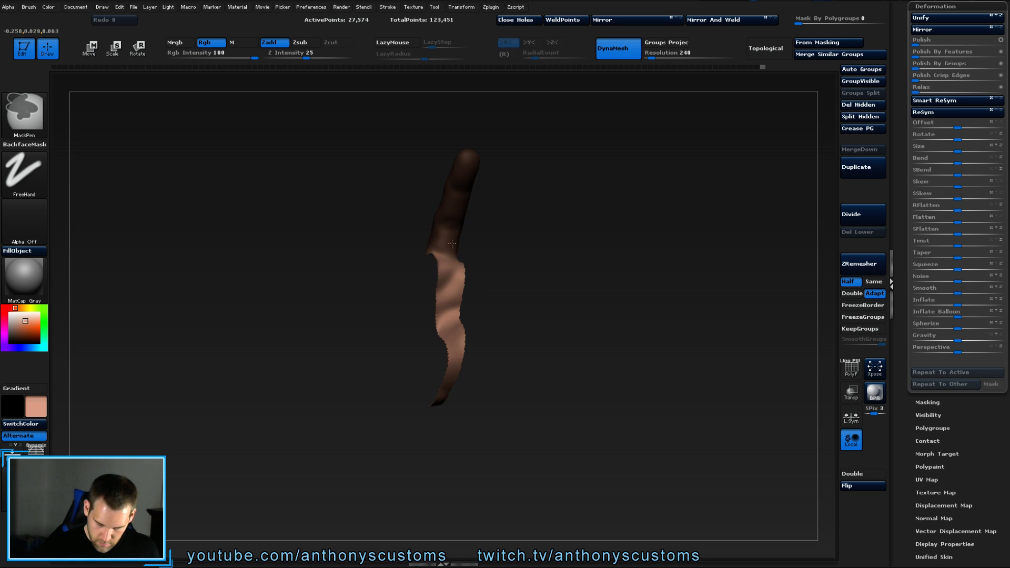
Unhide the whole hand and mask the palm side, including the folded fingers and thumb, leaving the index finger unmasked.
{"action": "mouse_move", "coordinate": [541, 203]}
{"action": "left_mouse_down"}
{"action": "mouse_move", "coordinate": [580, 258]}
{"action": "mouse_move", "coordinate": [552, 243]}
{"action": "left_mouse_up"}
{"action": "left_click", "coordinate": [694, 309], "text": "ctrl+shift"}
{"action": "left_click_drag", "start_coordinate": [710, 302], "coordinate": [669, 298]}
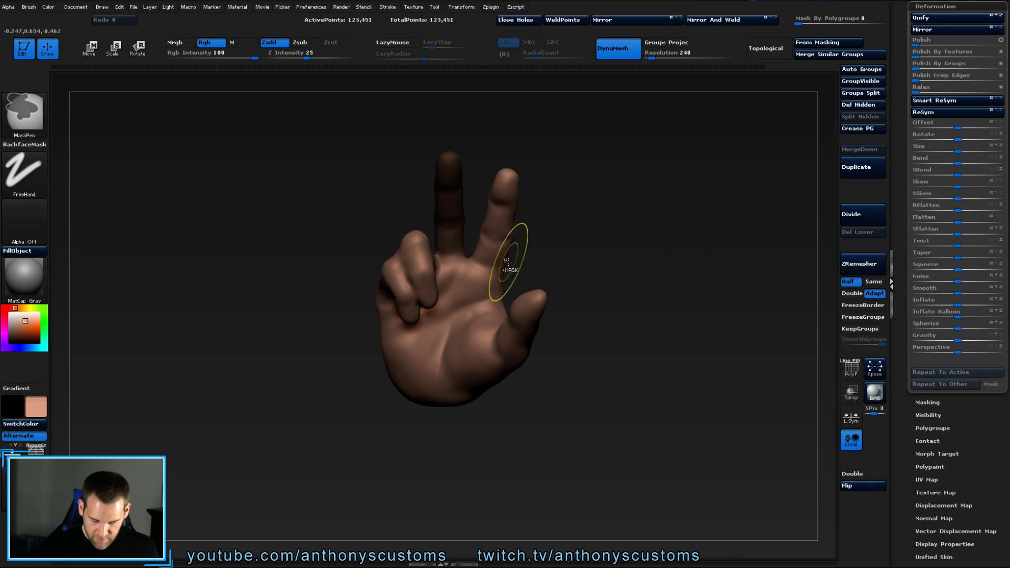
{"action": "mouse_move", "coordinate": [452, 302]}
{"action": "left_mouse_down", "text": "ctrl"}
{"action": "mouse_move", "coordinate": [442, 300]}
{"action": "mouse_move", "coordinate": [467, 267]}
{"action": "mouse_move", "coordinate": [410, 265]}
{"action": "mouse_move", "coordinate": [402, 358]}
{"action": "mouse_move", "coordinate": [426, 389]}
{"action": "mouse_move", "coordinate": [526, 318]}
{"action": "mouse_move", "coordinate": [489, 284]}
{"action": "mouse_move", "coordinate": [473, 304]}
{"action": "left_mouse_up", "text": "ctrl"}
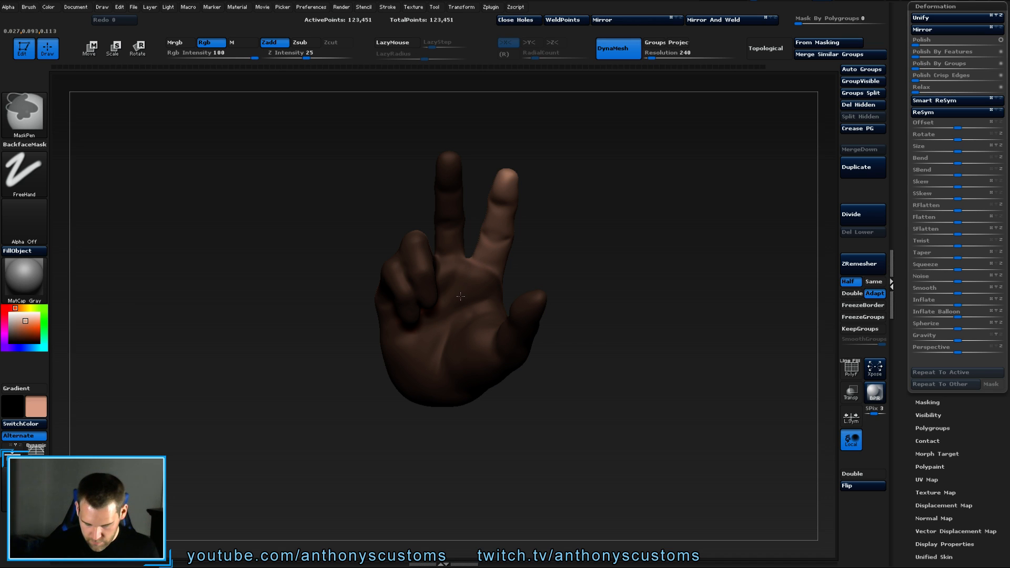
{"action": "left_click_drag", "start_coordinate": [614, 315], "coordinate": [579, 341]}
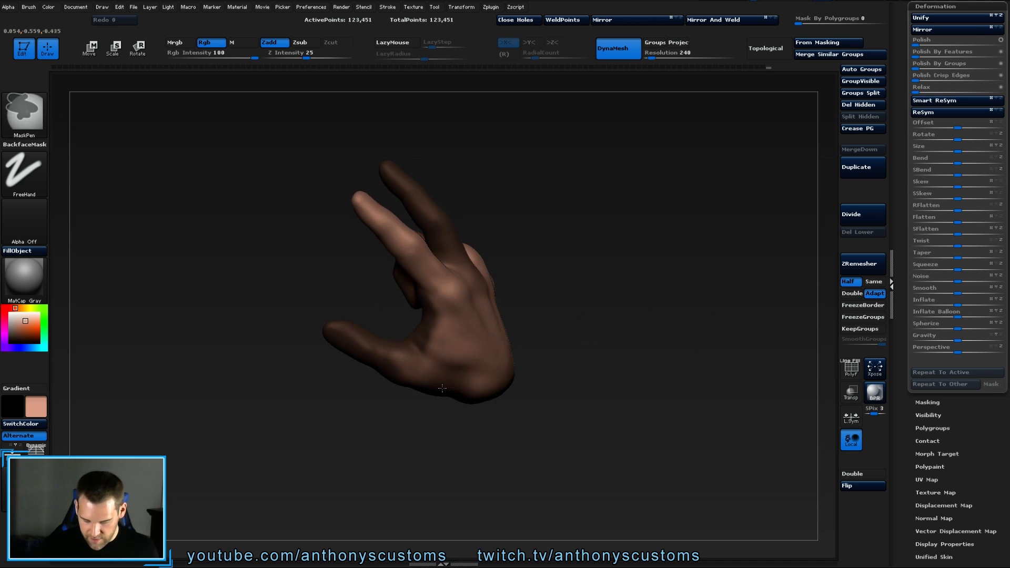
Mask the back and outer side of the hand and the folded fingers so that only the index finger stays unmasked.
{"action": "mouse_move", "coordinate": [423, 345]}
{"action": "left_mouse_down", "text": "ctrl"}
{"action": "mouse_move", "coordinate": [455, 337]}
{"action": "mouse_move", "coordinate": [508, 379]}
{"action": "mouse_move", "coordinate": [520, 363]}
{"action": "left_mouse_up", "text": "ctrl"}
{"action": "mouse_move", "coordinate": [585, 335]}
{"action": "left_mouse_down"}
{"action": "mouse_move", "coordinate": [516, 354]}
{"action": "mouse_move", "coordinate": [471, 295]}
{"action": "mouse_move", "coordinate": [468, 320]}
{"action": "left_mouse_up"}
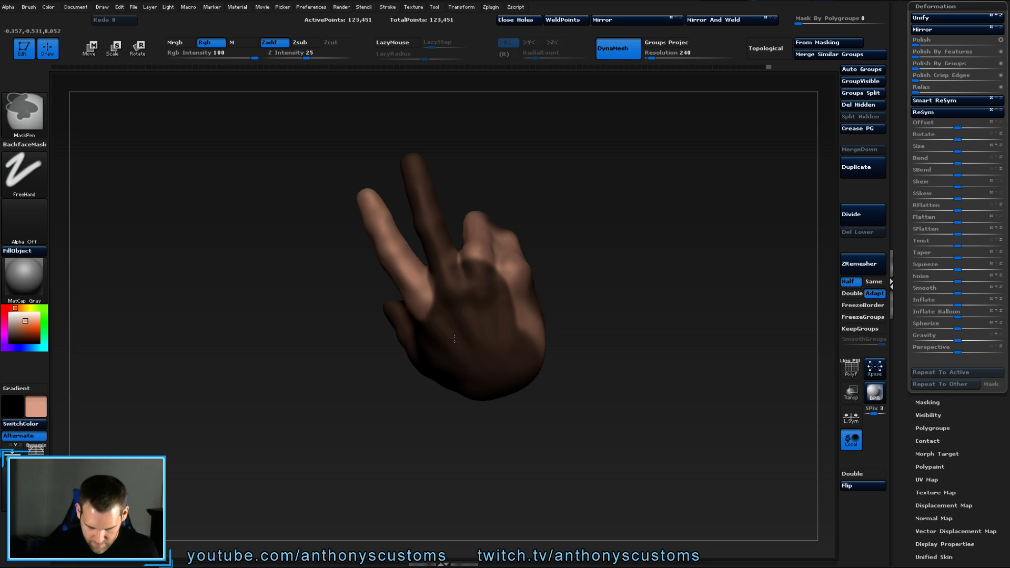
{"action": "mouse_move", "coordinate": [466, 363]}
{"action": "left_mouse_down", "text": "ctrl"}
{"action": "mouse_move", "coordinate": [513, 273]}
{"action": "mouse_move", "coordinate": [474, 219]}
{"action": "mouse_move", "coordinate": [484, 253]}
{"action": "left_mouse_up", "text": "ctrl"}
{"action": "left_click_drag", "start_coordinate": [595, 273], "coordinate": [639, 357]}
{"action": "mouse_move", "coordinate": [584, 263]}
{"action": "left_mouse_down"}
{"action": "mouse_move", "coordinate": [624, 275]}
{"action": "mouse_move", "coordinate": [585, 238]}
{"action": "mouse_move", "coordinate": [603, 200]}
{"action": "mouse_move", "coordinate": [675, 183]}
{"action": "left_mouse_up"}
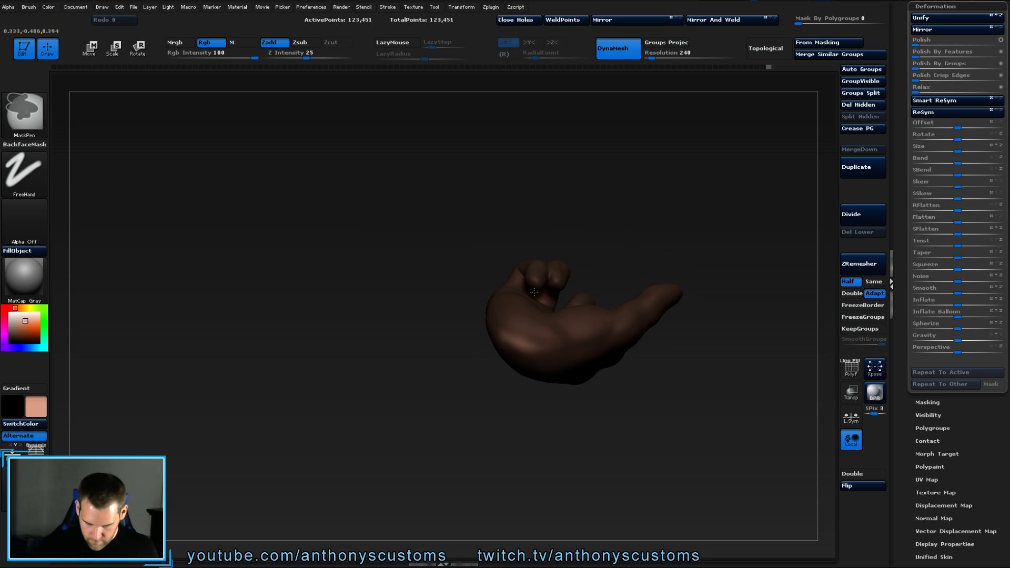
{"action": "mouse_move", "coordinate": [652, 207]}
{"action": "left_mouse_down"}
{"action": "mouse_move", "coordinate": [586, 199]}
{"action": "mouse_move", "coordinate": [726, 219]}
{"action": "mouse_move", "coordinate": [770, 178]}
{"action": "mouse_move", "coordinate": [703, 210]}
{"action": "left_mouse_up"}
{"action": "key", "text": "ctrl"}
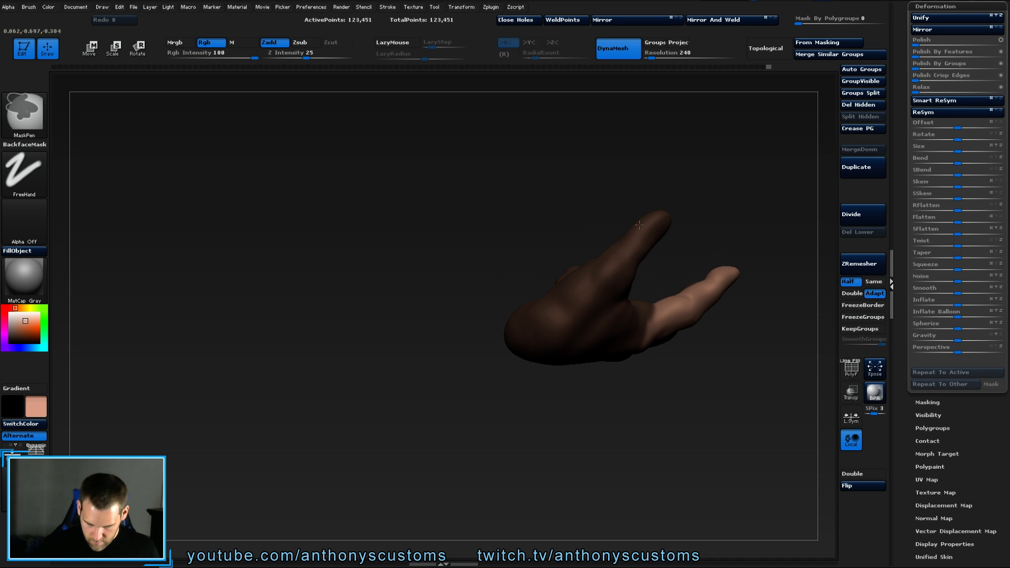
{"action": "mouse_move", "coordinate": [700, 394]}
{"action": "left_mouse_down"}
{"action": "mouse_move", "coordinate": [631, 399]}
{"action": "mouse_move", "coordinate": [526, 370]}
{"action": "mouse_move", "coordinate": [610, 324]}
{"action": "mouse_move", "coordinate": [631, 372]}
{"action": "mouse_move", "coordinate": [631, 388]}
{"action": "mouse_move", "coordinate": [626, 368]}
{"action": "mouse_move", "coordinate": [616, 376]}
{"action": "mouse_move", "coordinate": [611, 403]}
{"action": "left_mouse_up"}
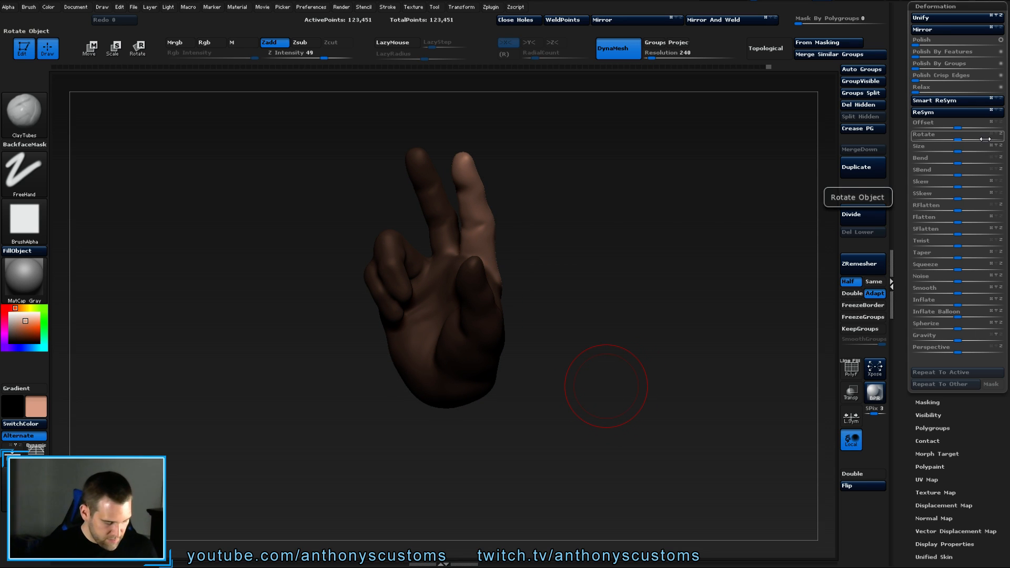
Save the project, and undo and redo the last mask change at the index finger's base.
{"action": "key", "text": "ctrl"}
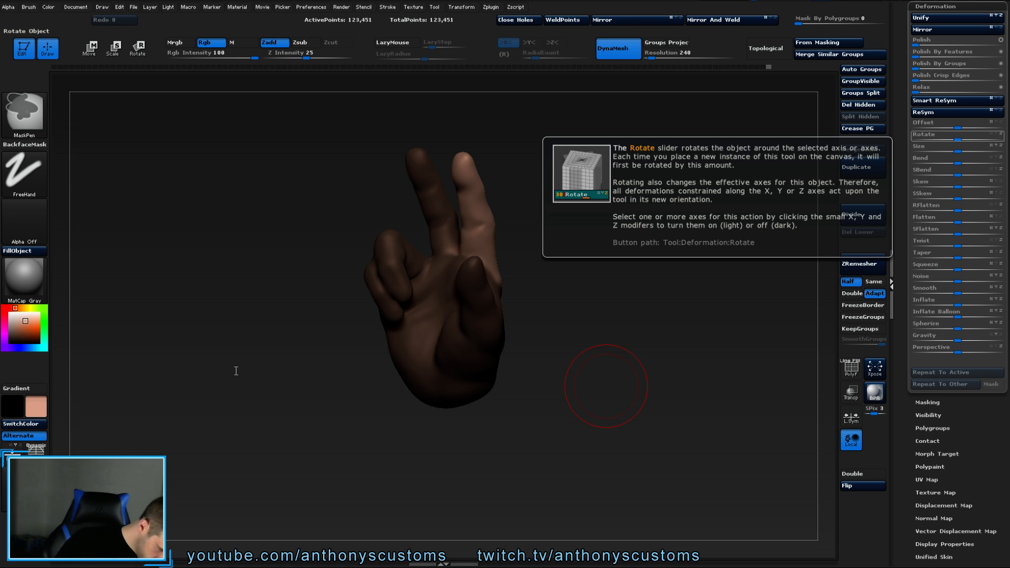
{"action": "key", "text": "ctrl+s"}
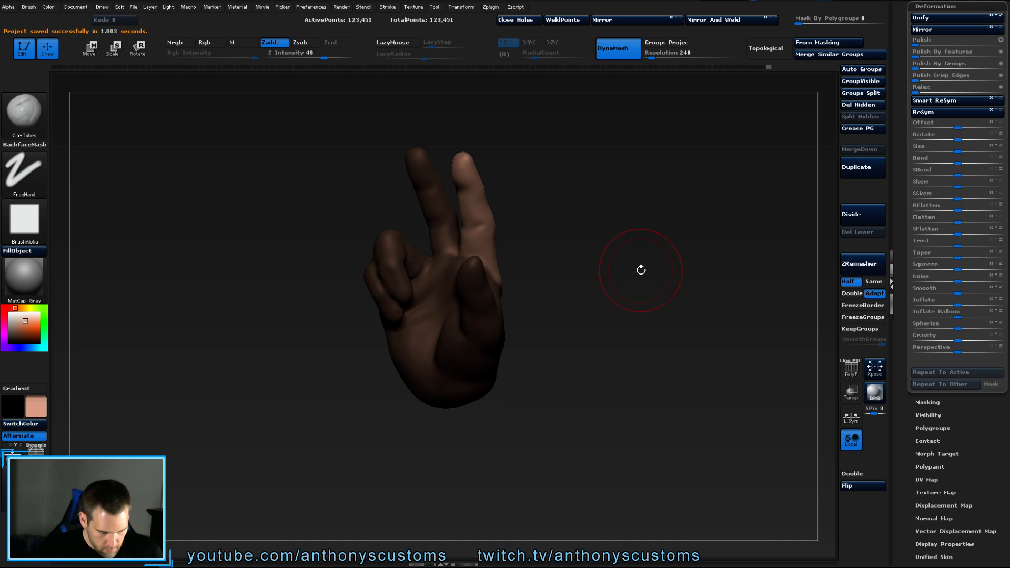
{"action": "mouse_move", "coordinate": [640, 269]}
{"action": "left_mouse_down"}
{"action": "mouse_move", "coordinate": [638, 294]}
{"action": "mouse_move", "coordinate": [606, 315]}
{"action": "mouse_move", "coordinate": [626, 394]}
{"action": "mouse_move", "coordinate": [620, 343]}
{"action": "mouse_move", "coordinate": [634, 347]}
{"action": "mouse_move", "coordinate": [570, 338]}
{"action": "left_mouse_up"}
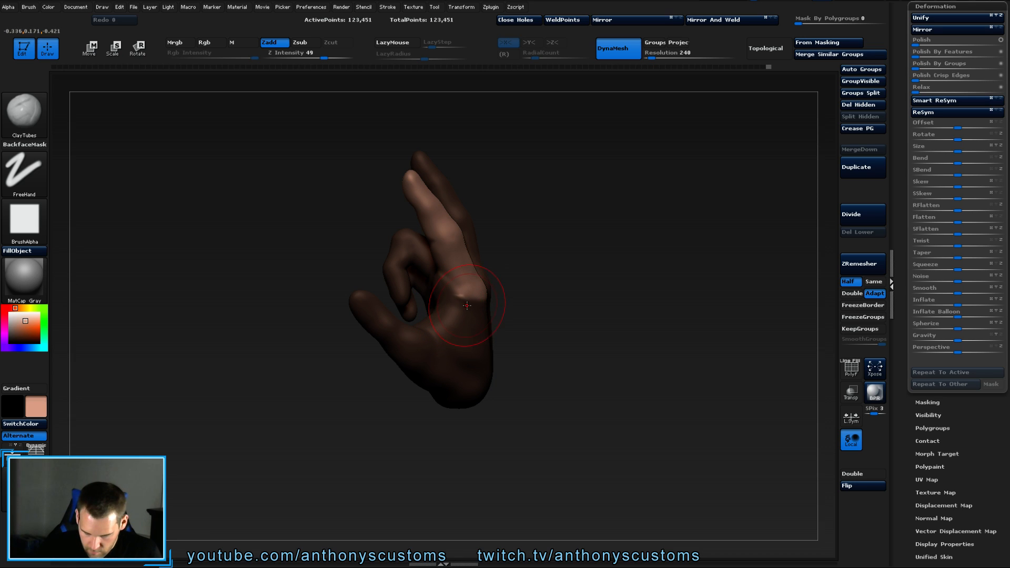
{"action": "key", "text": "ctrl+z"}
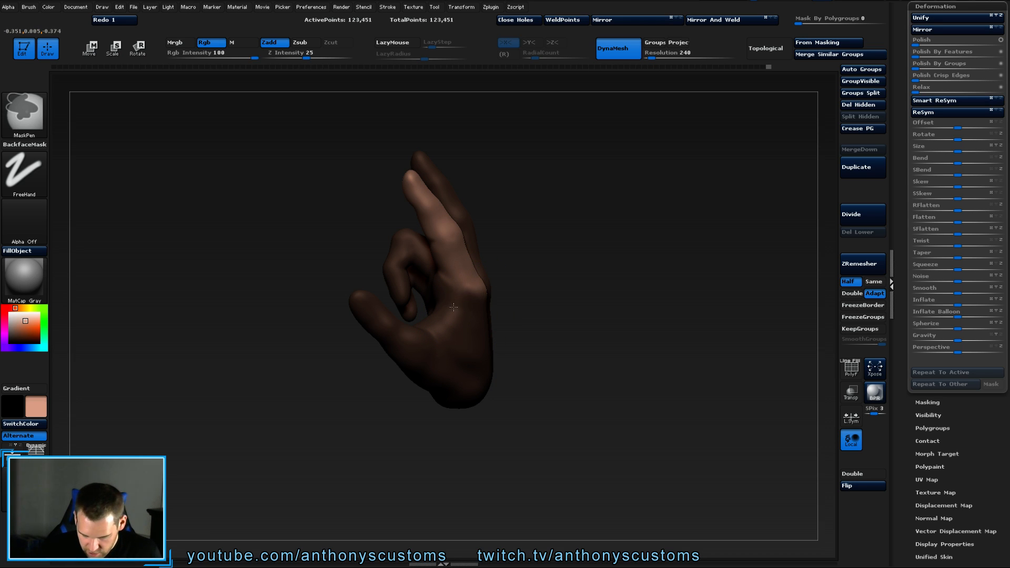
{"action": "key", "text": "ctrl+shift+z"}
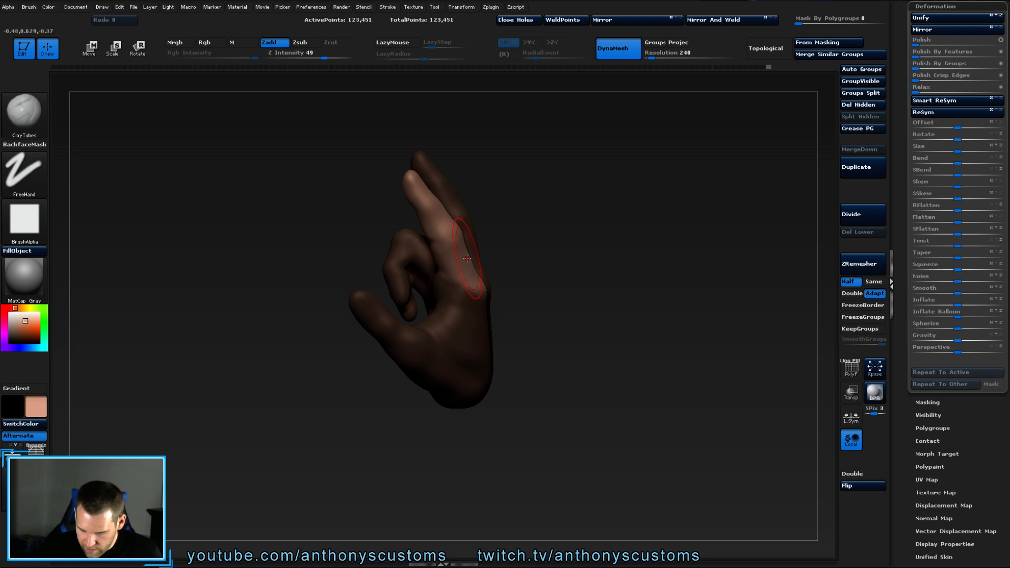
Preview a SubTool extraction of the masked hand area.
{"action": "scroll", "coordinate": [957, 263], "scroll_direction": "up", "scroll_amount": 5}
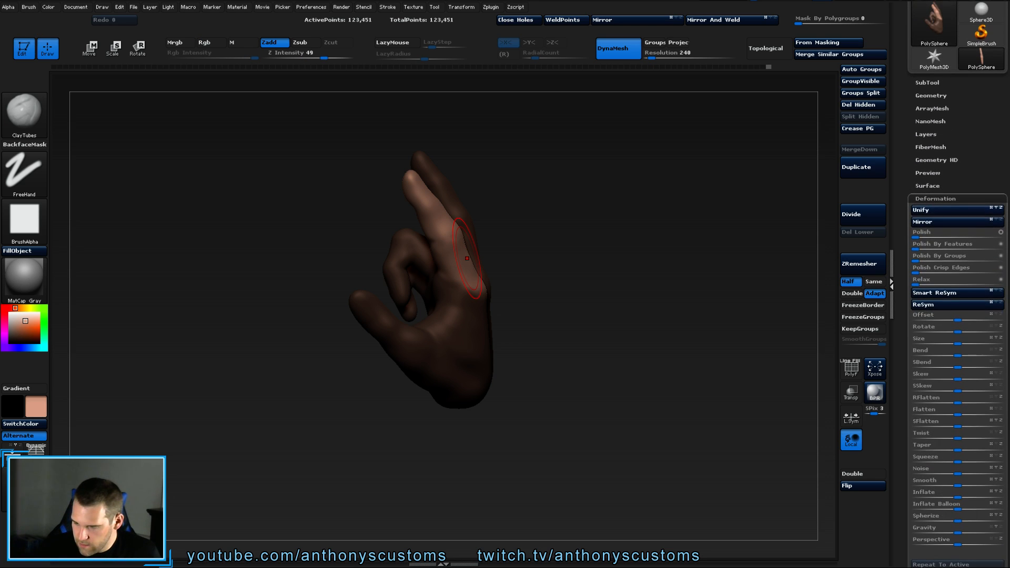
{"action": "left_click", "coordinate": [931, 83]}
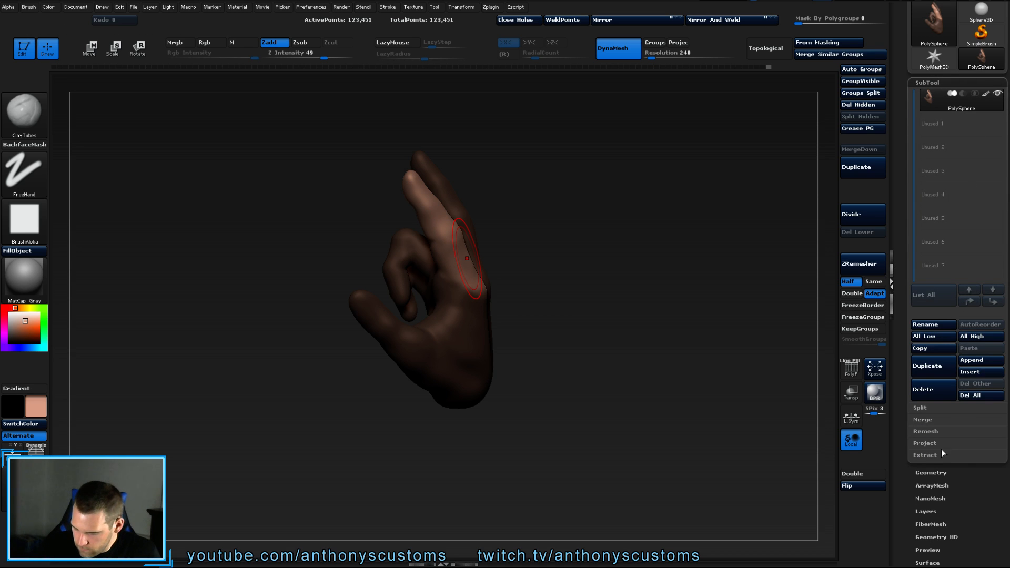
{"action": "left_click", "coordinate": [932, 454]}
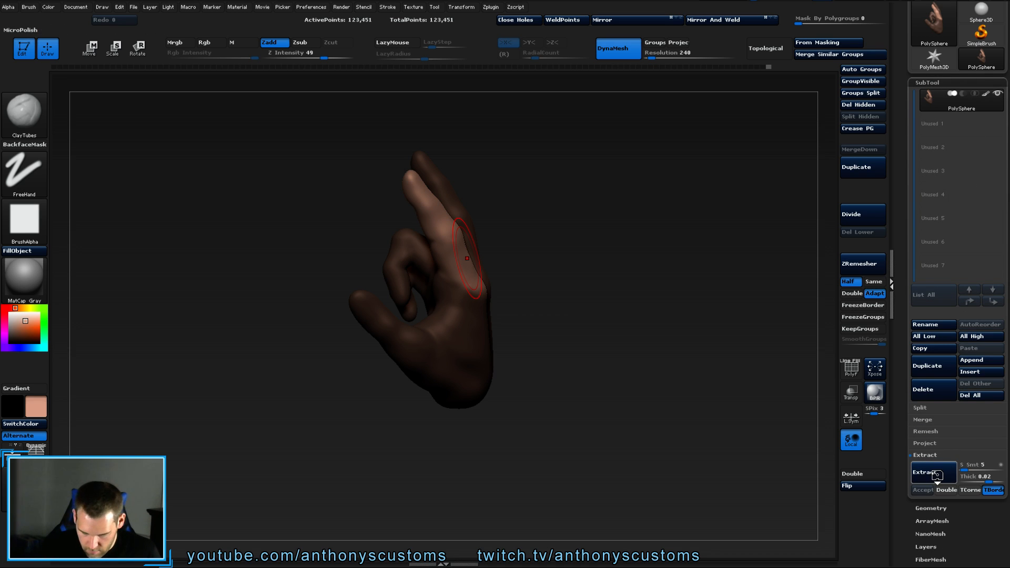
{"action": "left_click", "coordinate": [936, 473]}
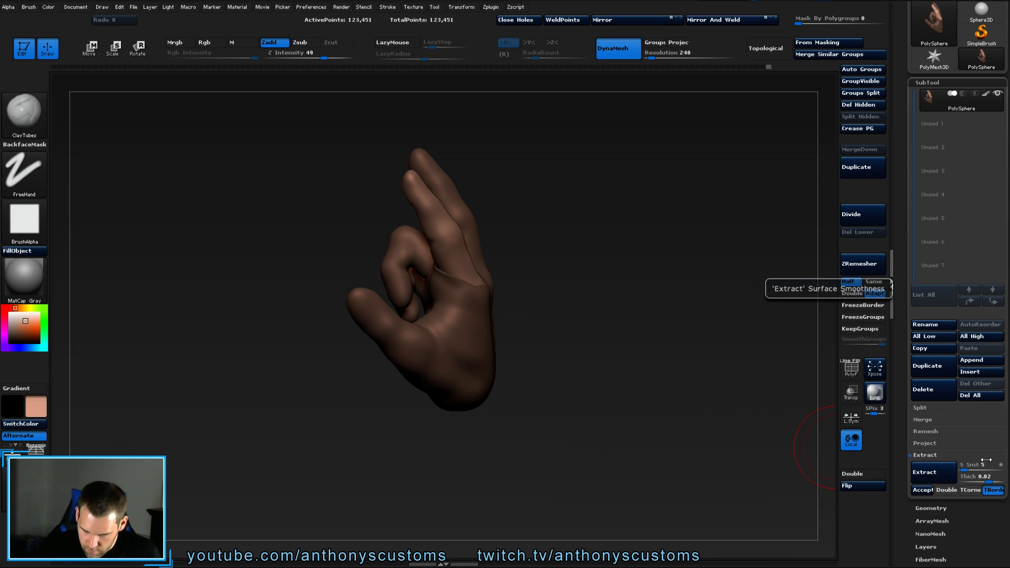
Set the extraction thickness to 0.0016 and preview the extraction again around the hand.
{"action": "left_click_drag", "start_coordinate": [714, 446], "coordinate": [784, 434]}
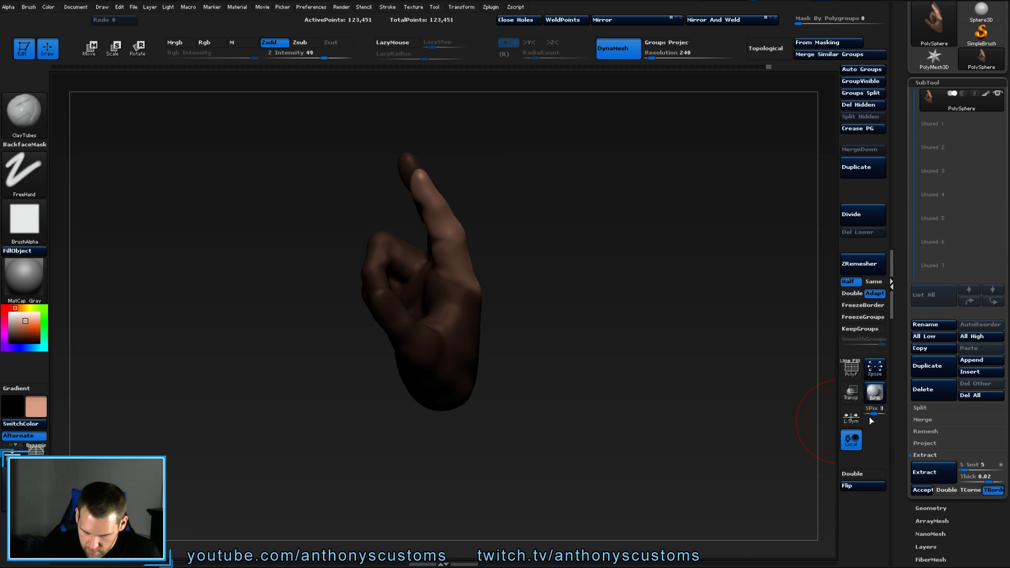
{"action": "left_click", "coordinate": [979, 478]}
{"action": "type", "text": "0.0016"}
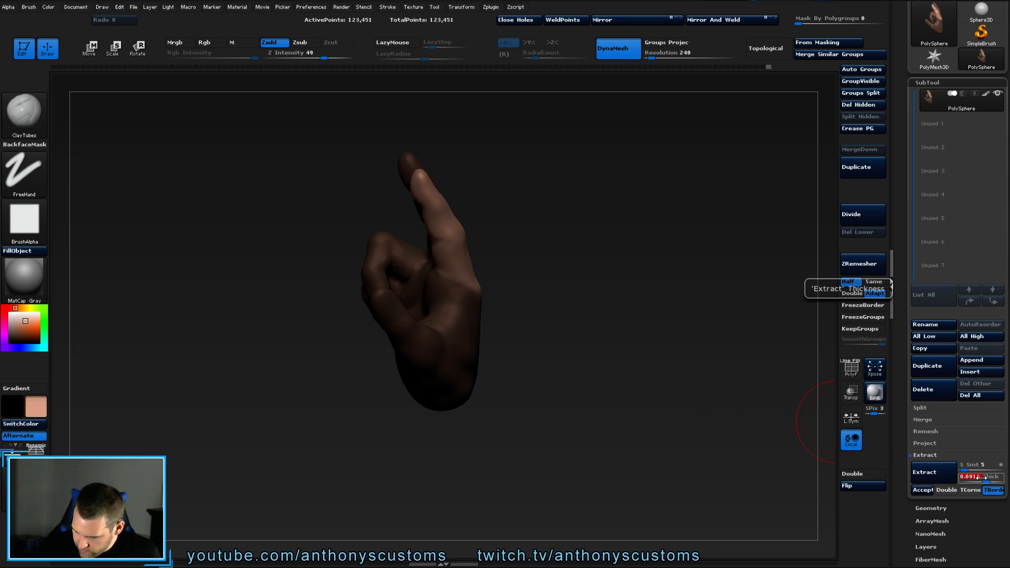
{"action": "key", "text": "Return"}
{"action": "left_click", "coordinate": [926, 472]}
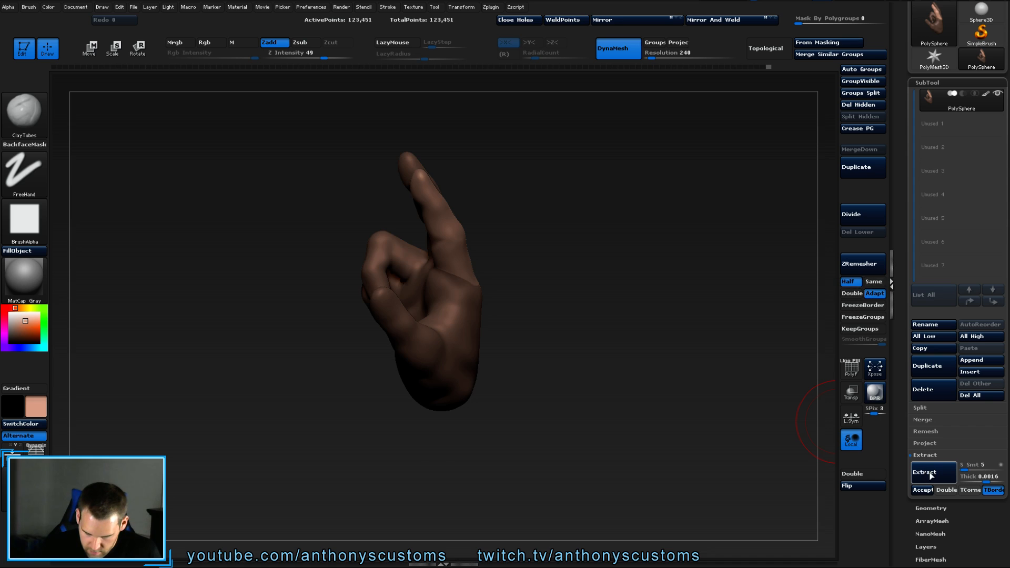
{"action": "left_click_drag", "start_coordinate": [880, 446], "coordinate": [821, 442]}
{"action": "left_click", "coordinate": [937, 472]}
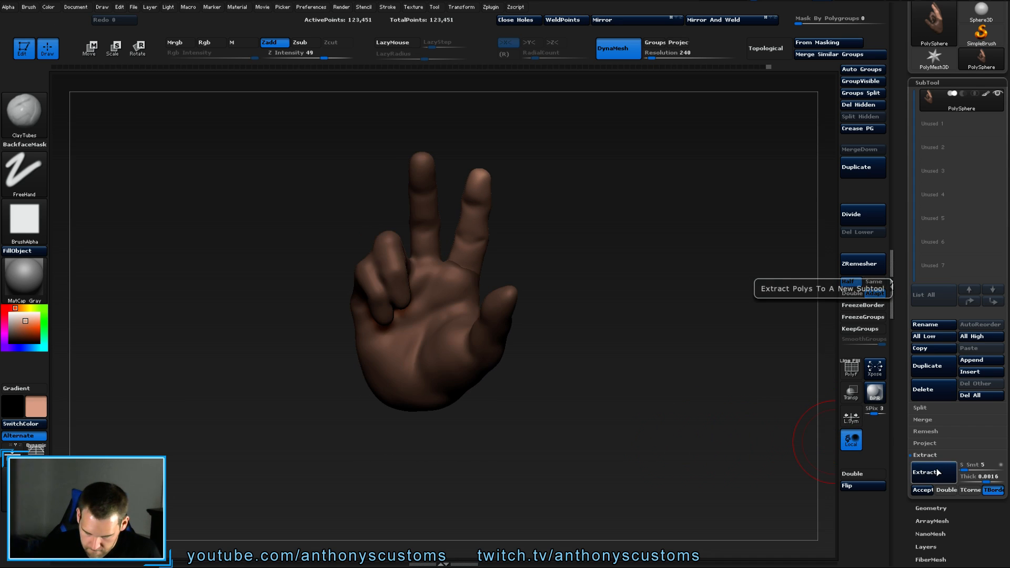
{"action": "left_click_drag", "start_coordinate": [707, 433], "coordinate": [661, 444]}
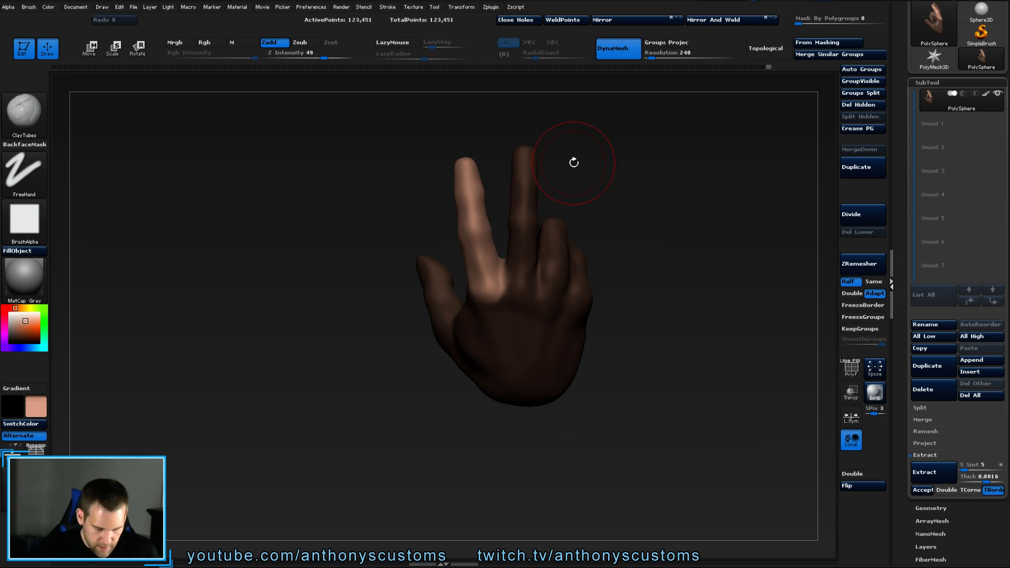
Lay a transpose line along the index finger from knuckle to tip and rotate the finger toward the middle finger.
{"action": "key", "text": "r"}
{"action": "left_click_drag", "start_coordinate": [489, 285], "coordinate": [463, 159]}
{"action": "left_click_drag", "start_coordinate": [656, 297], "coordinate": [705, 300]}
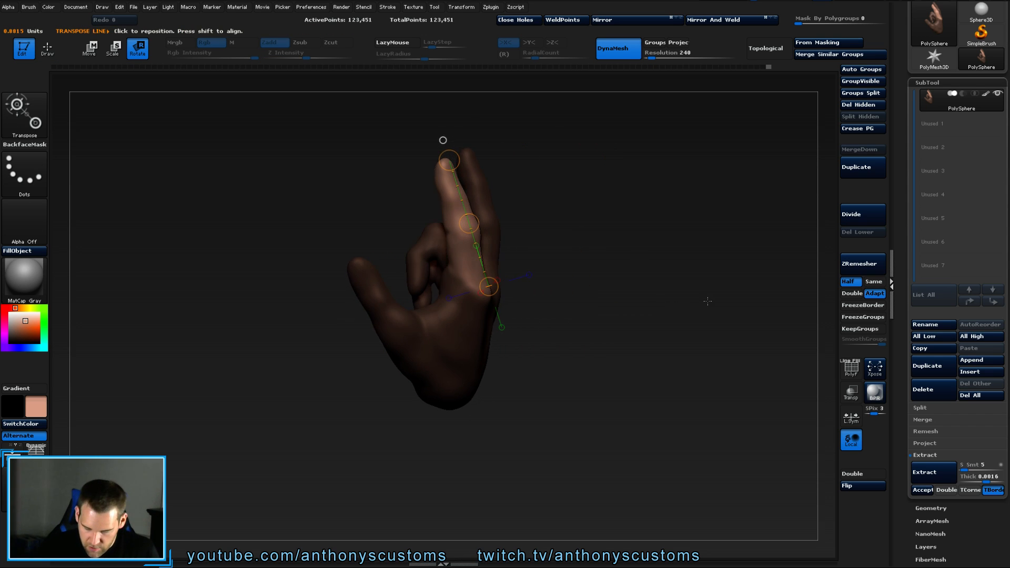
{"action": "left_click_drag", "start_coordinate": [491, 288], "coordinate": [471, 284]}
{"action": "left_click_drag", "start_coordinate": [457, 157], "coordinate": [452, 158]}
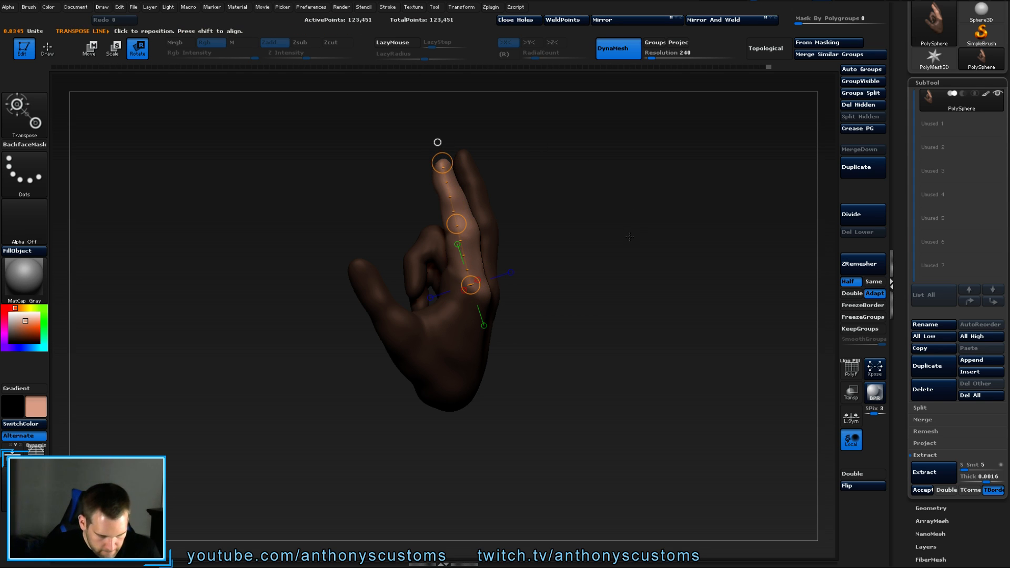
{"action": "left_click_drag", "start_coordinate": [630, 237], "coordinate": [691, 256]}
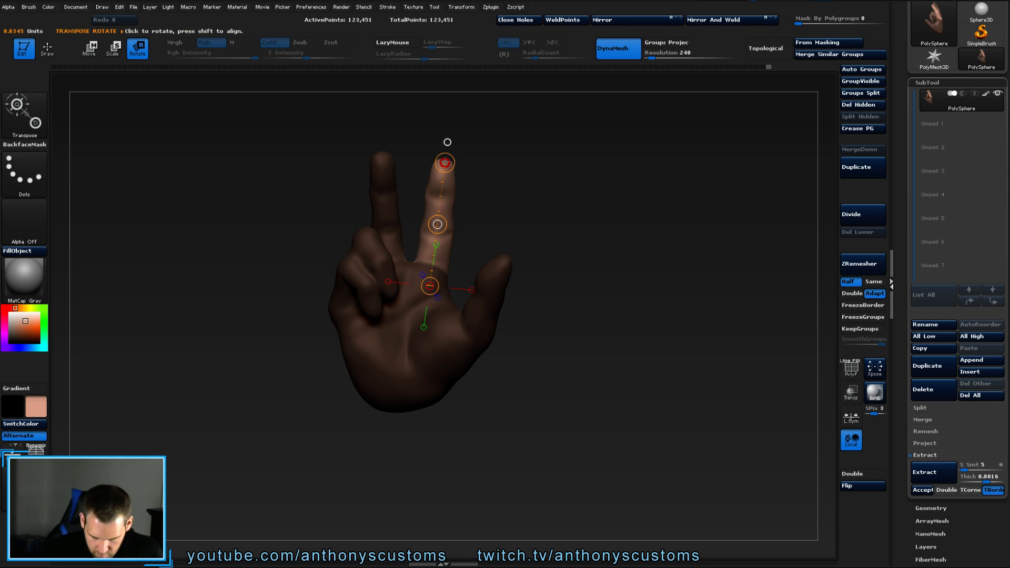
{"action": "left_click_drag", "start_coordinate": [444, 163], "coordinate": [424, 162]}
Move the index finger slightly closer to the middle finger, and smooth the transition at its base knuckle.
{"action": "left_click_drag", "start_coordinate": [613, 216], "coordinate": [721, 279]}
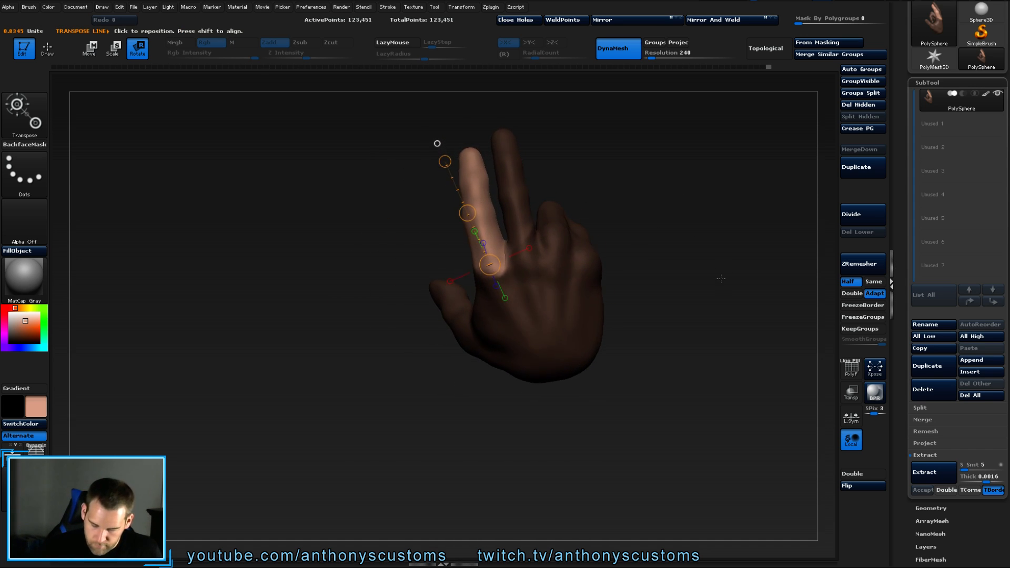
{"action": "key", "text": "w"}
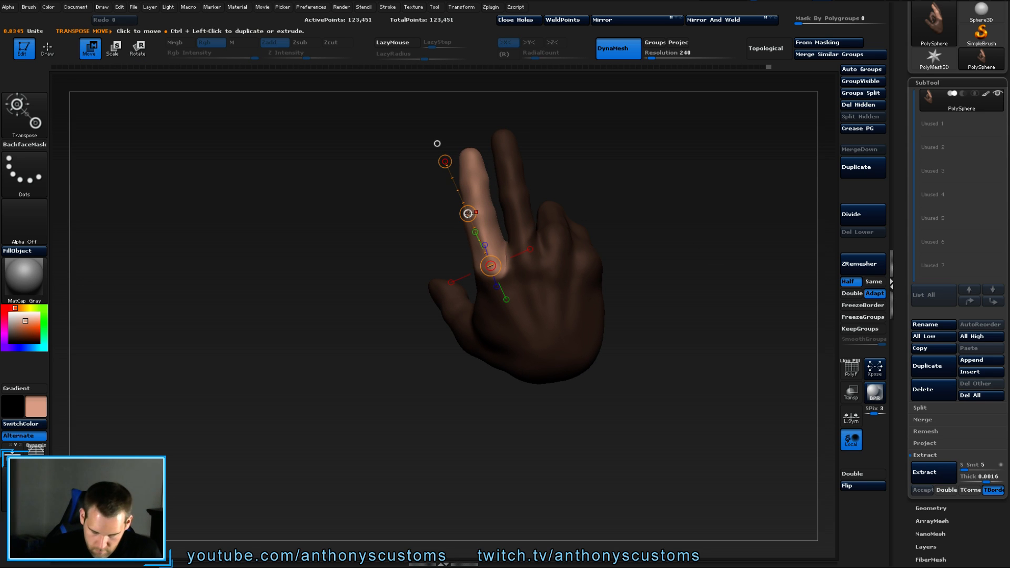
{"action": "left_click_drag", "start_coordinate": [470, 212], "coordinate": [476, 213]}
{"action": "mouse_move", "coordinate": [675, 212]}
{"action": "left_mouse_down"}
{"action": "mouse_move", "coordinate": [696, 221]}
{"action": "mouse_move", "coordinate": [684, 214]}
{"action": "mouse_move", "coordinate": [656, 228]}
{"action": "mouse_move", "coordinate": [688, 226]}
{"action": "mouse_move", "coordinate": [654, 242]}
{"action": "mouse_move", "coordinate": [646, 218]}
{"action": "mouse_move", "coordinate": [622, 264]}
{"action": "left_mouse_up"}
{"action": "key", "text": "q"}
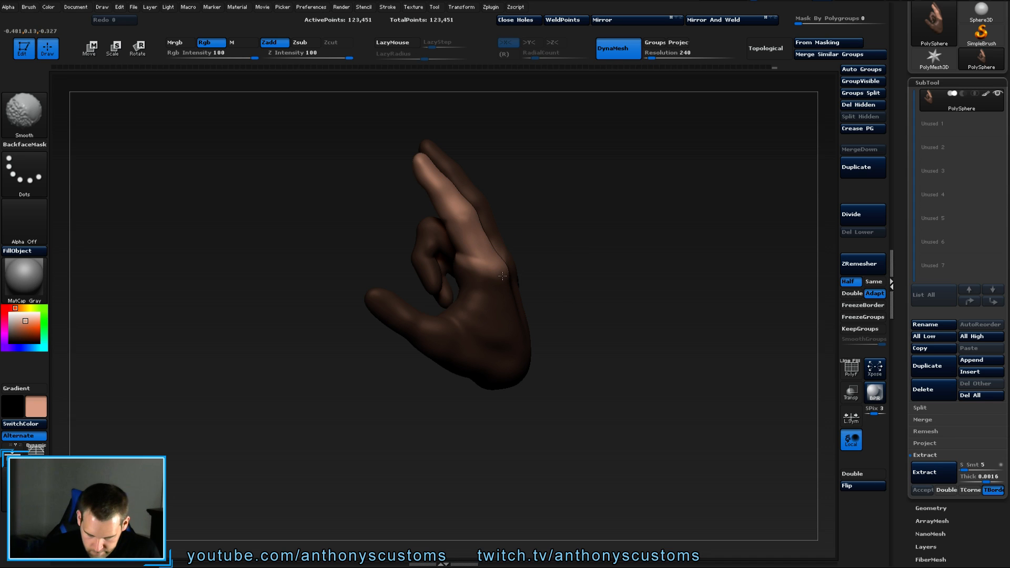
{"action": "mouse_move", "coordinate": [516, 270]}
{"action": "left_mouse_down", "text": "shift"}
{"action": "mouse_move", "coordinate": [530, 271]}
{"action": "mouse_move", "coordinate": [474, 278]}
{"action": "mouse_move", "coordinate": [486, 249]}
{"action": "left_mouse_up", "text": "shift"}
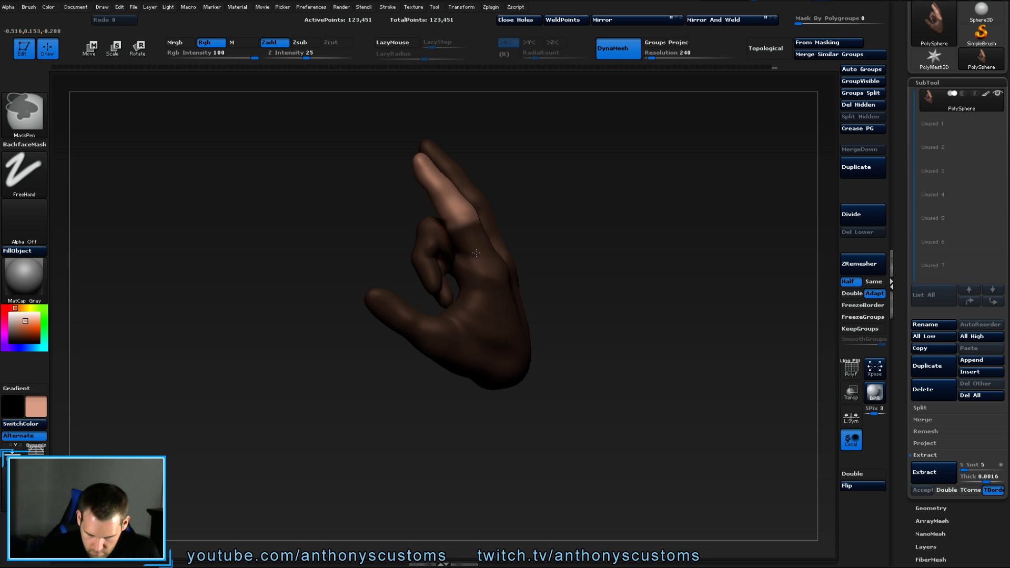
Mask the index finger's lower segment all around, from its base up to the first joint.
{"action": "mouse_move", "coordinate": [635, 227]}
{"action": "left_mouse_down"}
{"action": "mouse_move", "coordinate": [622, 225]}
{"action": "mouse_move", "coordinate": [587, 256]}
{"action": "left_mouse_up"}
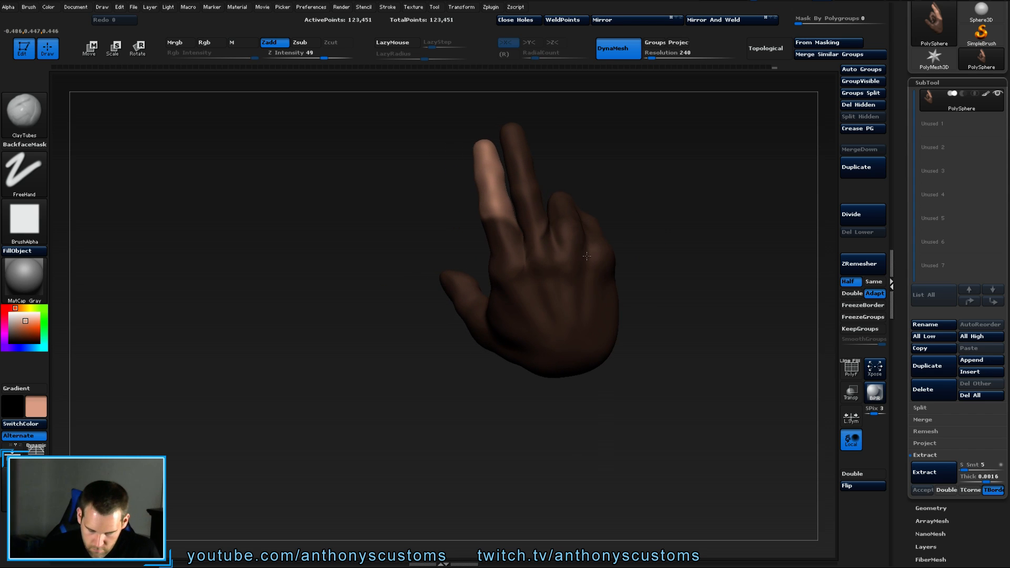
{"action": "key", "text": "ctrl"}
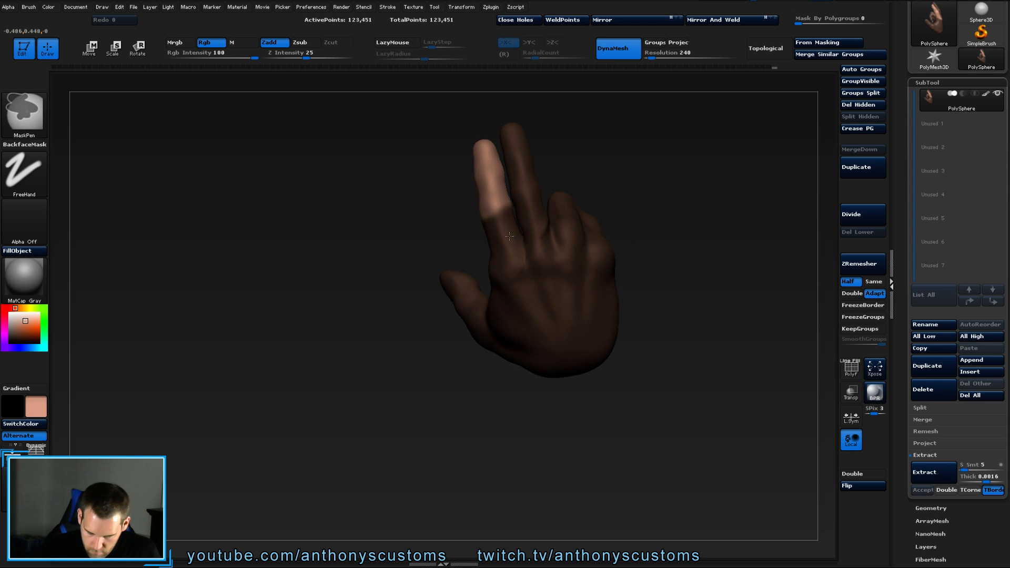
{"action": "left_click_drag", "start_coordinate": [509, 237], "coordinate": [504, 231], "text": "ctrl"}
{"action": "mouse_move", "coordinate": [626, 221]}
{"action": "left_mouse_down"}
{"action": "mouse_move", "coordinate": [731, 204]}
{"action": "mouse_move", "coordinate": [683, 220]}
{"action": "left_mouse_up"}
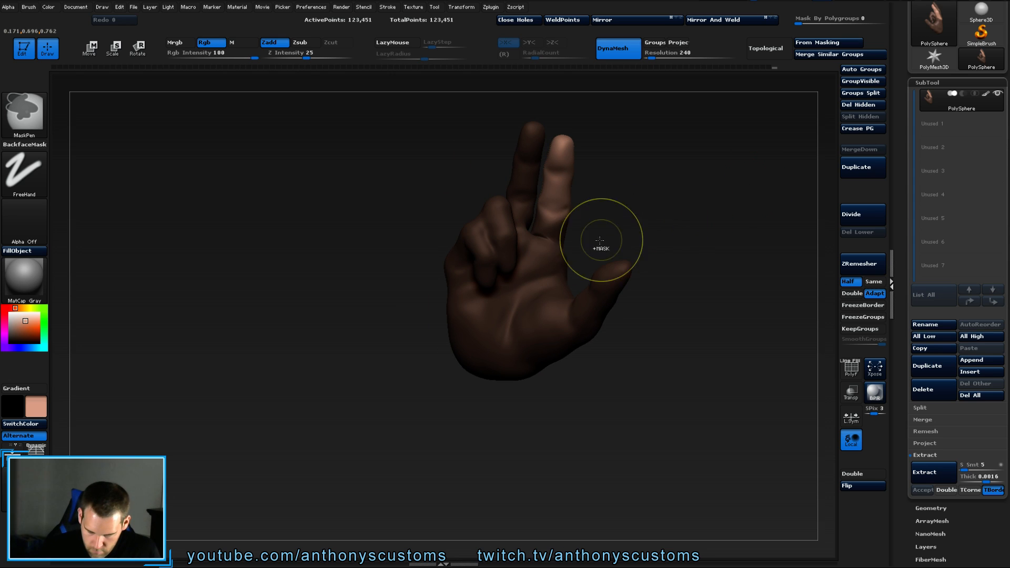
{"action": "left_click_drag", "start_coordinate": [544, 227], "coordinate": [560, 236], "text": "ctrl"}
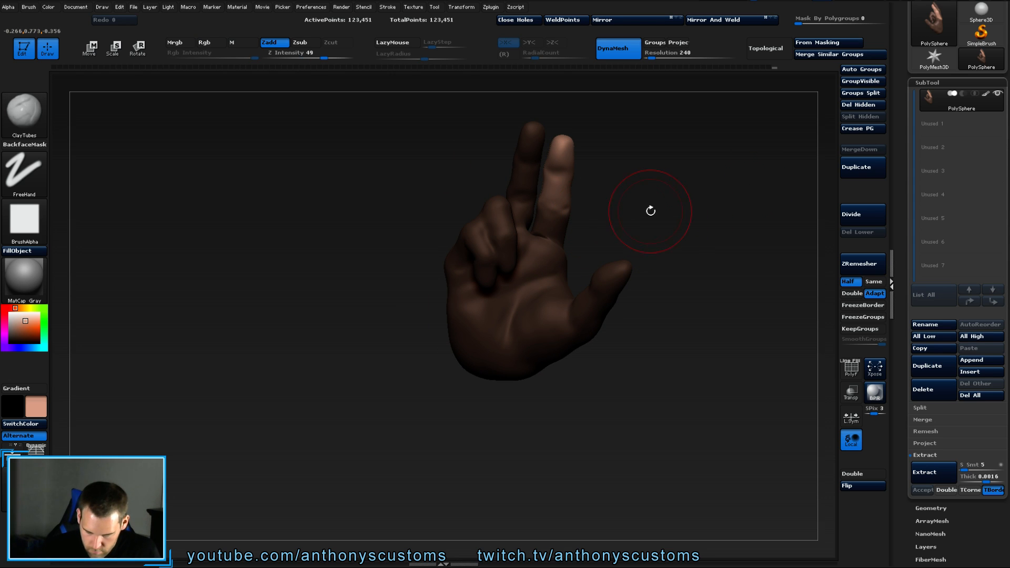
Unmask the middle finger's upper segments on the palm side and the back, keeping its lower segment masked.
{"action": "key", "text": "ctrl"}
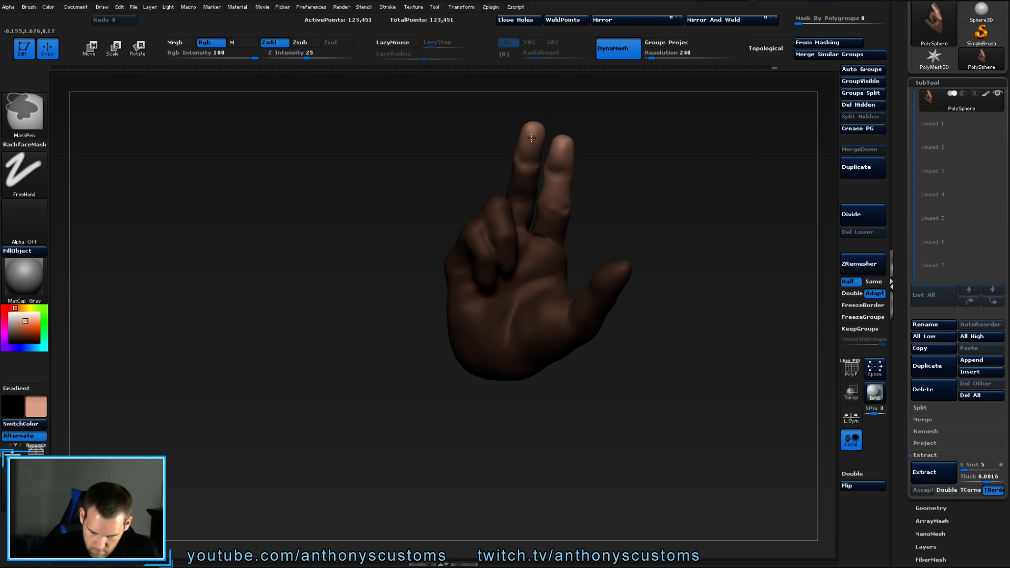
{"action": "mouse_move", "coordinate": [656, 180]}
{"action": "left_mouse_down"}
{"action": "mouse_move", "coordinate": [622, 180]}
{"action": "mouse_move", "coordinate": [566, 137]}
{"action": "mouse_move", "coordinate": [537, 150]}
{"action": "mouse_move", "coordinate": [535, 166]}
{"action": "left_mouse_up"}
{"action": "key", "text": "ctrl"}
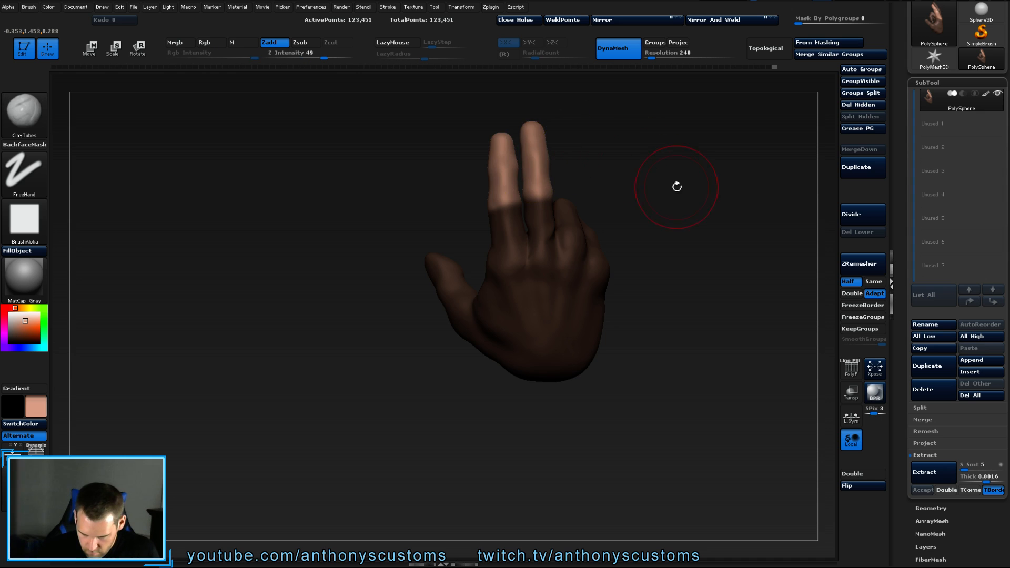
{"action": "left_click_drag", "start_coordinate": [677, 185], "coordinate": [597, 198]}
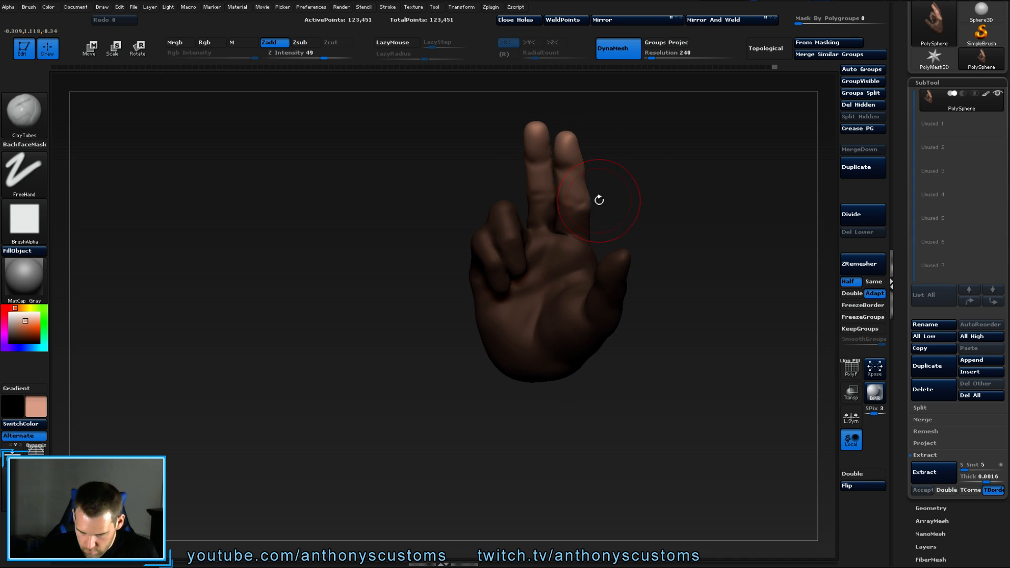
Lay a transpose line along the unmasked upper finger segments and rotate them slightly at the first joint.
{"action": "key", "text": "ctrl"}
{"action": "left_click_drag", "start_coordinate": [671, 227], "coordinate": [646, 218]}
{"action": "key", "text": "r"}
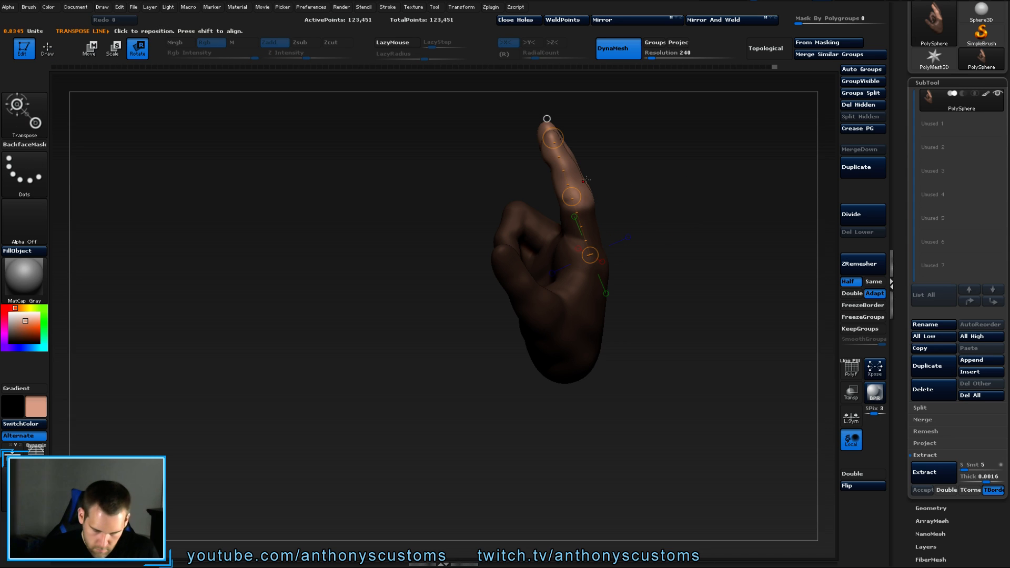
{"action": "left_click_drag", "start_coordinate": [597, 252], "coordinate": [584, 196]}
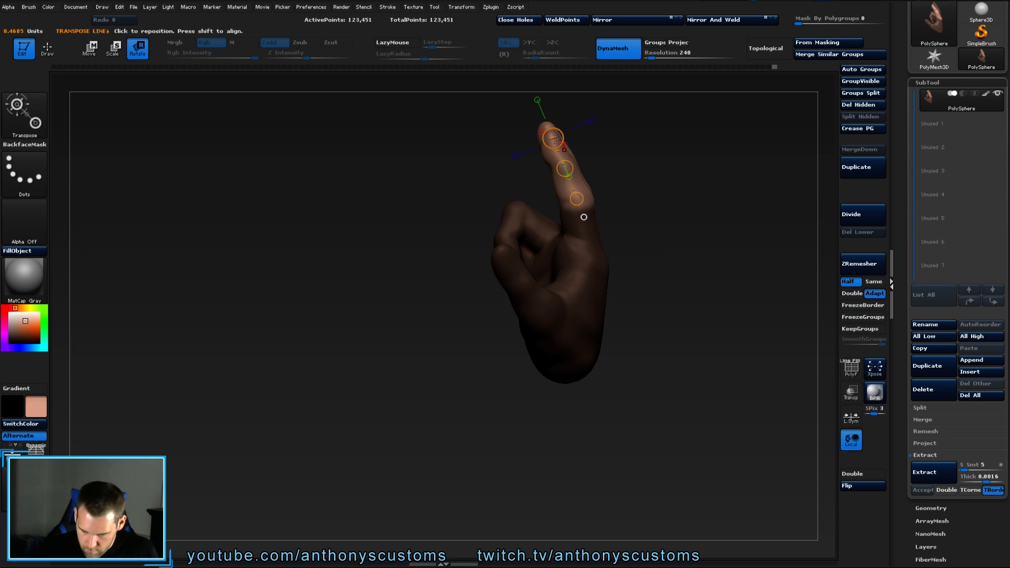
{"action": "mouse_move", "coordinate": [560, 133]}
{"action": "left_mouse_down"}
{"action": "mouse_move", "coordinate": [544, 118]}
{"action": "mouse_move", "coordinate": [556, 124]}
{"action": "left_mouse_up"}
Mask the middle segments of the index and middle fingers on the back and palm side, leaving only the fingertips unmasked.
{"action": "left_click_drag", "start_coordinate": [649, 232], "coordinate": [593, 300]}
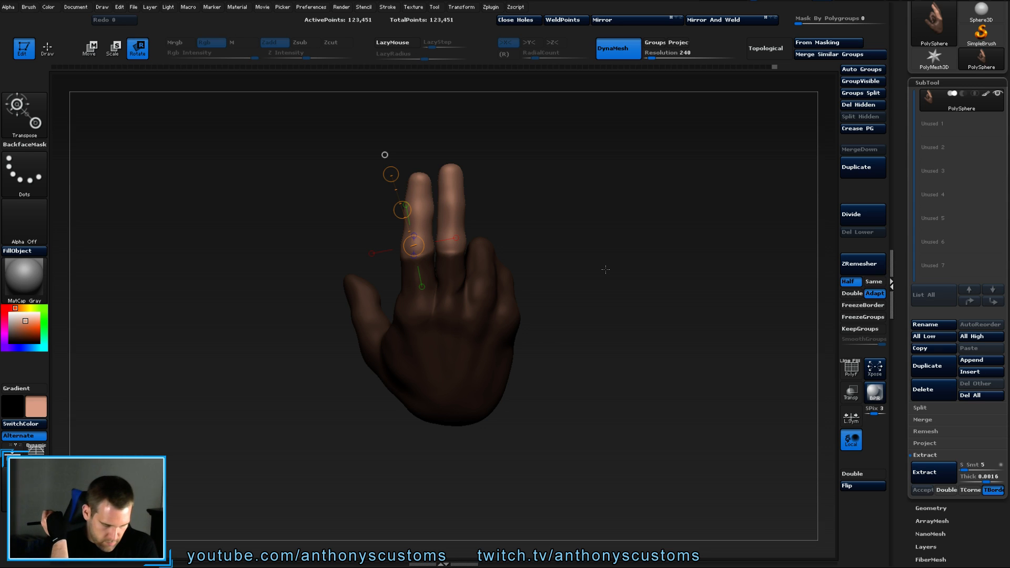
{"action": "left_click_drag", "start_coordinate": [611, 300], "coordinate": [589, 363], "text": "alt"}
{"action": "key", "text": "q"}
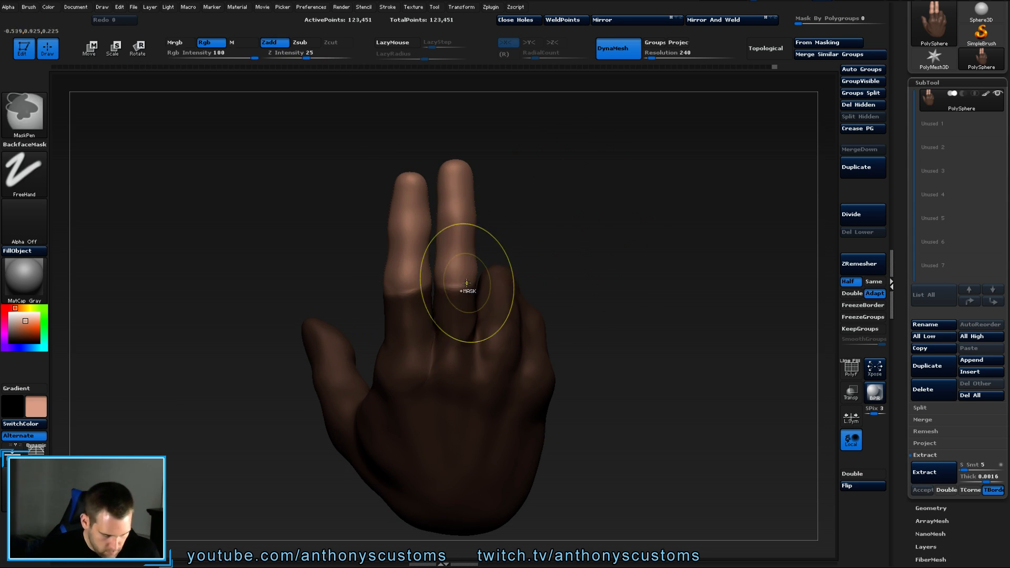
{"action": "mouse_move", "coordinate": [474, 282]}
{"action": "left_mouse_down", "text": "ctrl"}
{"action": "mouse_move", "coordinate": [447, 273]}
{"action": "mouse_move", "coordinate": [409, 290]}
{"action": "left_mouse_up", "text": "ctrl"}
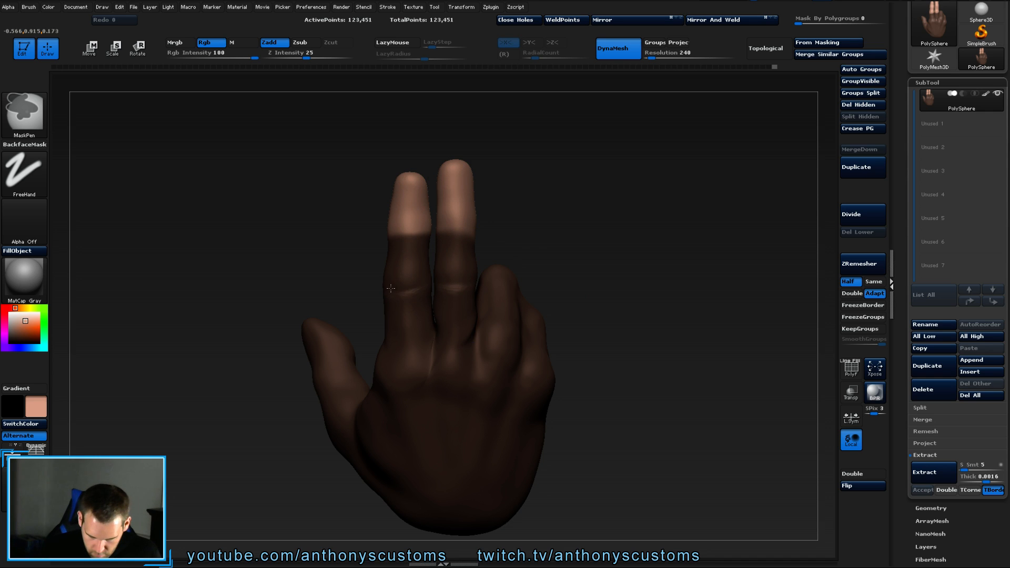
{"action": "mouse_move", "coordinate": [594, 252]}
{"action": "left_mouse_down"}
{"action": "mouse_move", "coordinate": [489, 270]}
{"action": "mouse_move", "coordinate": [483, 262]}
{"action": "mouse_move", "coordinate": [588, 232]}
{"action": "mouse_move", "coordinate": [609, 209]}
{"action": "left_mouse_up"}
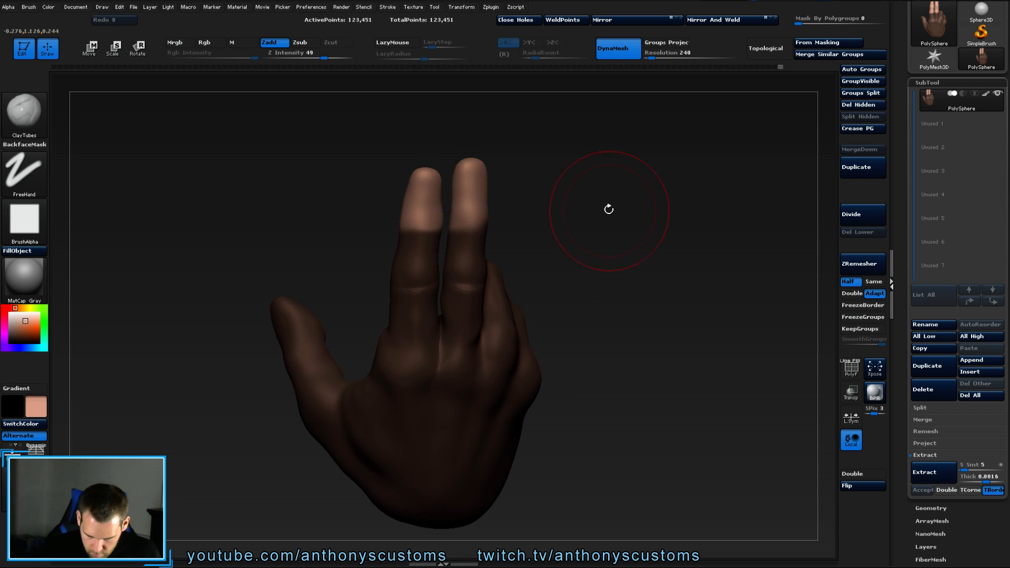
{"action": "mouse_move", "coordinate": [544, 224]}
{"action": "left_mouse_down"}
{"action": "mouse_move", "coordinate": [505, 236]}
{"action": "mouse_move", "coordinate": [552, 265]}
{"action": "mouse_move", "coordinate": [504, 266]}
{"action": "left_mouse_up"}
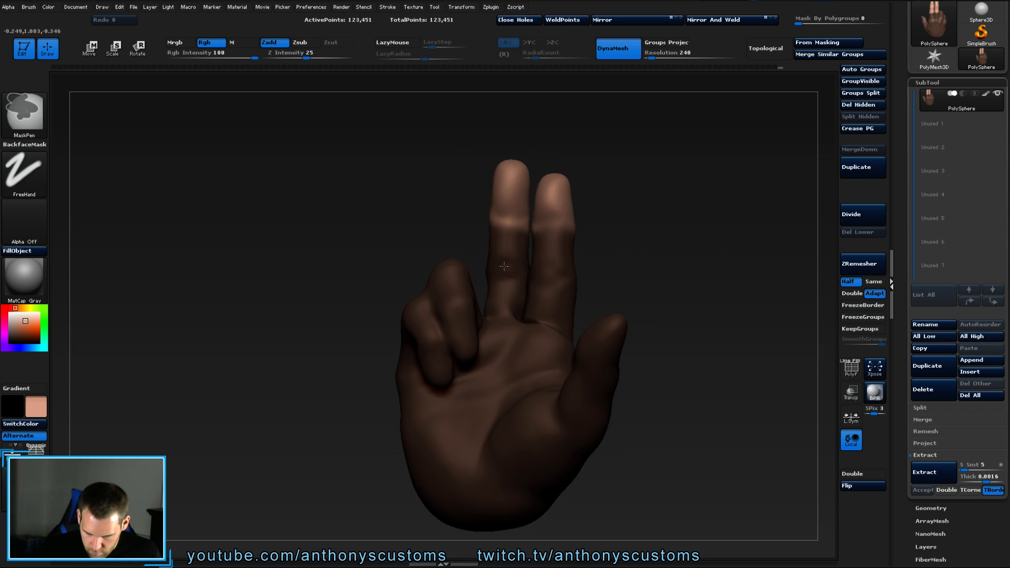
{"action": "mouse_move", "coordinate": [647, 243]}
{"action": "left_mouse_down"}
{"action": "mouse_move", "coordinate": [705, 247]}
{"action": "mouse_move", "coordinate": [693, 251]}
{"action": "mouse_move", "coordinate": [684, 297]}
{"action": "mouse_move", "coordinate": [532, 300]}
{"action": "mouse_move", "coordinate": [542, 299]}
{"action": "mouse_move", "coordinate": [539, 334]}
{"action": "mouse_move", "coordinate": [507, 436]}
{"action": "mouse_move", "coordinate": [539, 373]}
{"action": "left_mouse_up"}
Lay a short transpose line from the last joint to the tip and rotate the unmasked index and middle fingertips slightly.
{"action": "key", "text": "r"}
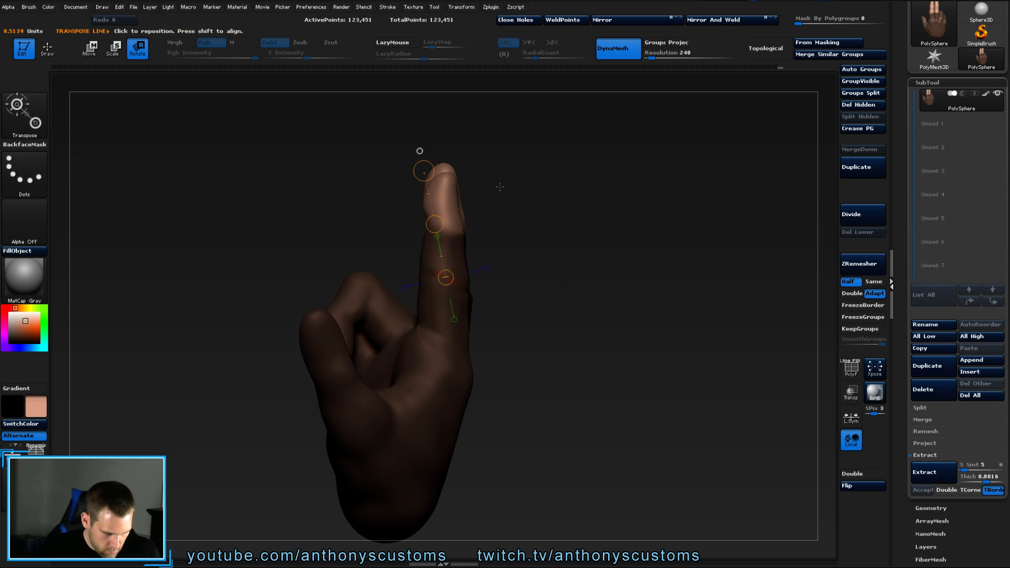
{"action": "left_click_drag", "start_coordinate": [461, 281], "coordinate": [445, 224]}
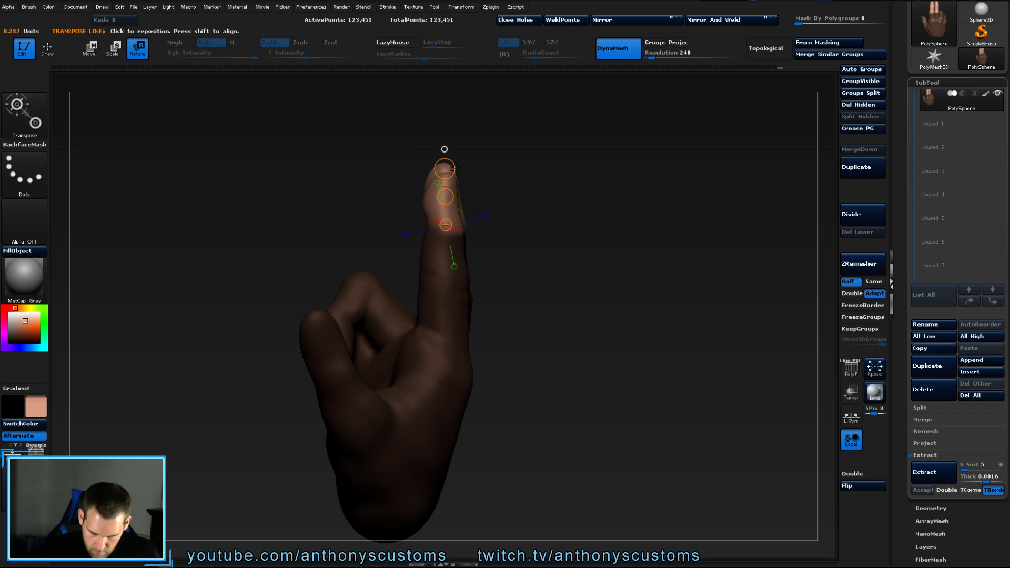
{"action": "left_click_drag", "start_coordinate": [463, 178], "coordinate": [485, 197]}
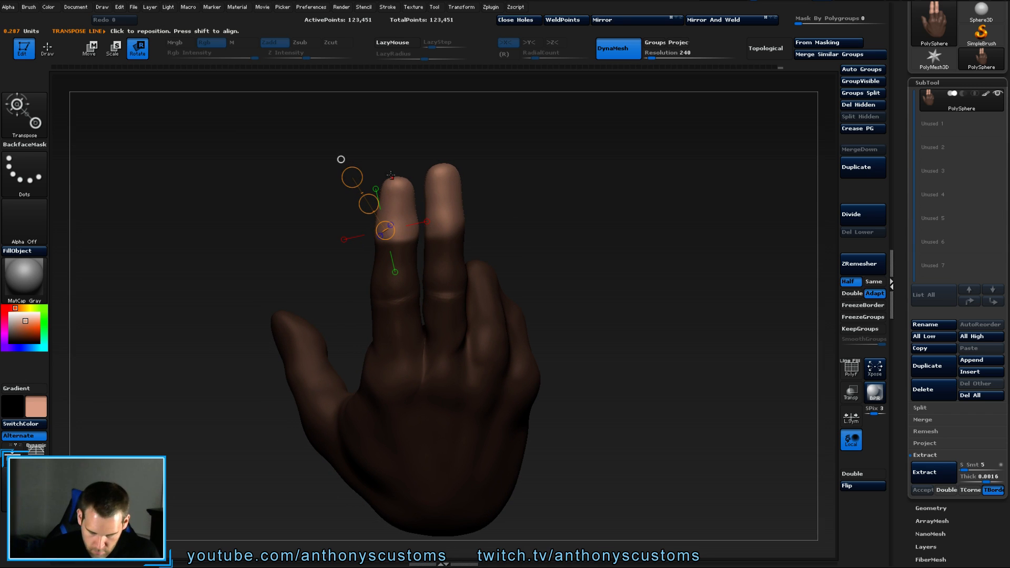
{"action": "left_click_drag", "start_coordinate": [358, 175], "coordinate": [391, 168]}
{"action": "left_click_drag", "start_coordinate": [550, 163], "coordinate": [588, 181]}
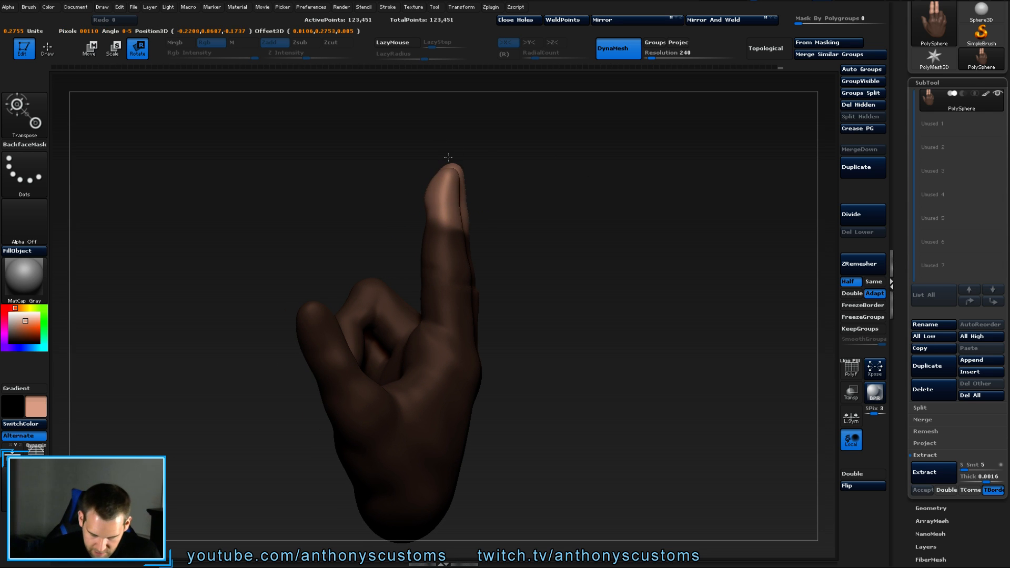
Move both fingertips slightly outward along the fingers and clear the mask from the hand.
{"action": "left_click_drag", "start_coordinate": [512, 181], "coordinate": [619, 248]}
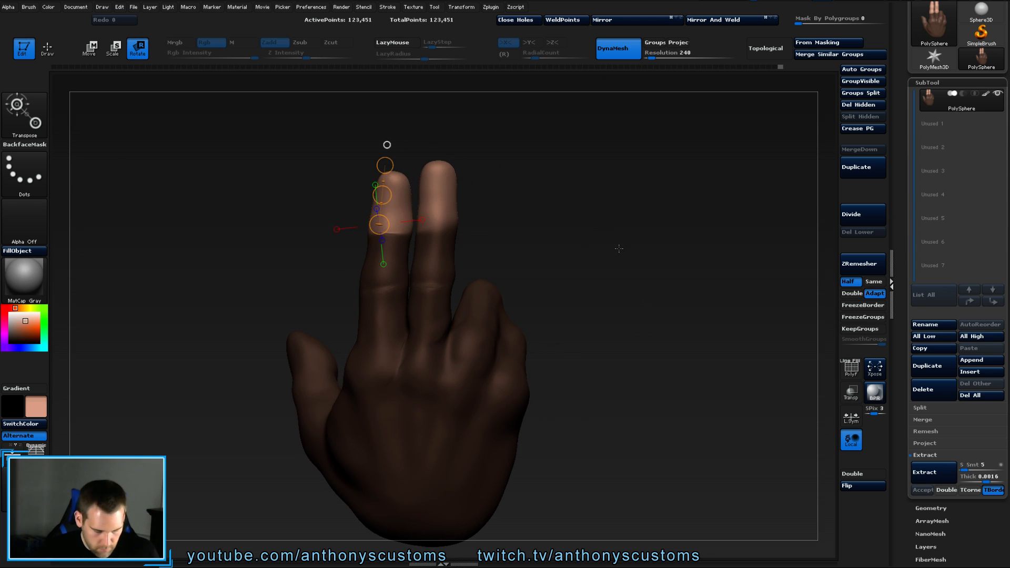
{"action": "key", "text": "w"}
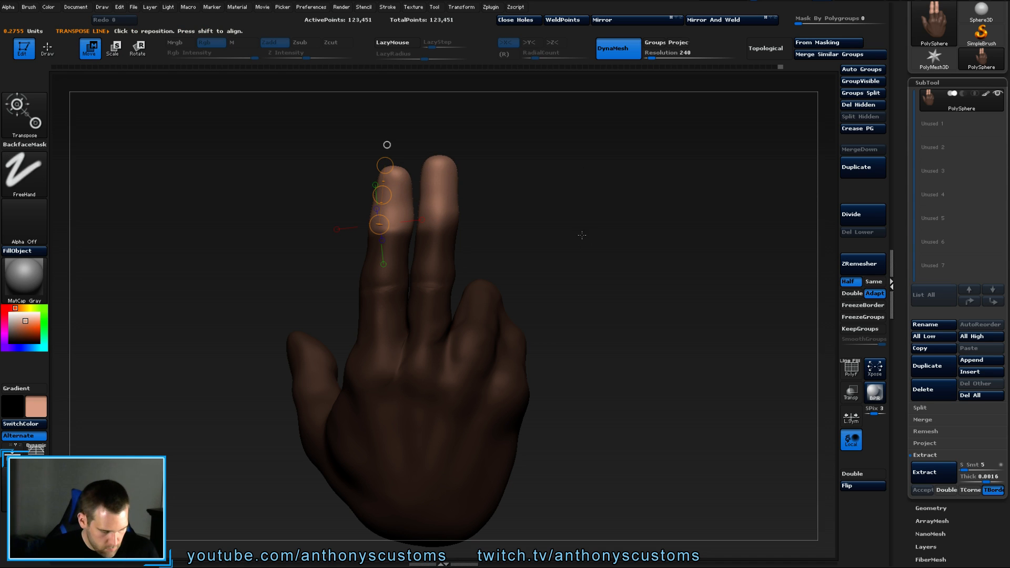
{"action": "left_click_drag", "start_coordinate": [591, 194], "coordinate": [595, 218], "text": "ctrl"}
{"action": "key", "text": "q"}
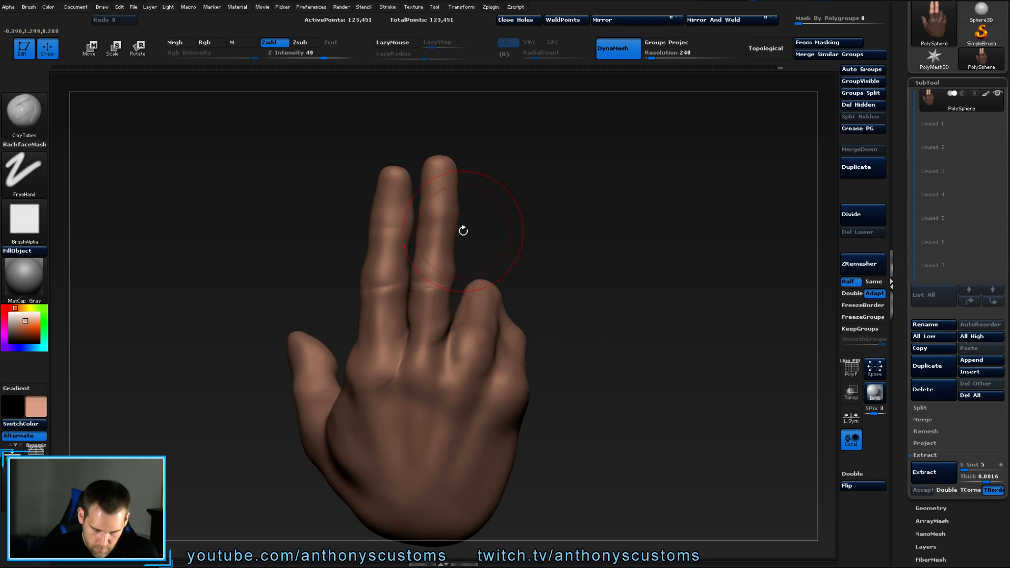
Reduce the brush size, smooth the index and middle finger joints on the back and palm side, and update the DynaMesh.
{"action": "left_click_drag", "start_coordinate": [567, 185], "coordinate": [551, 193]}
{"action": "key", "text": "space"}
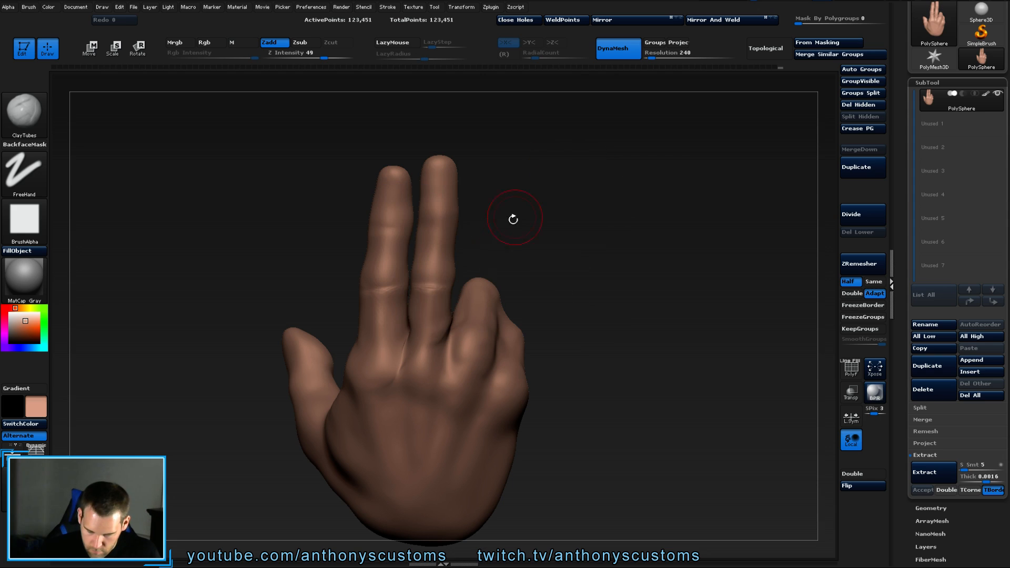
{"action": "key", "text": "shift"}
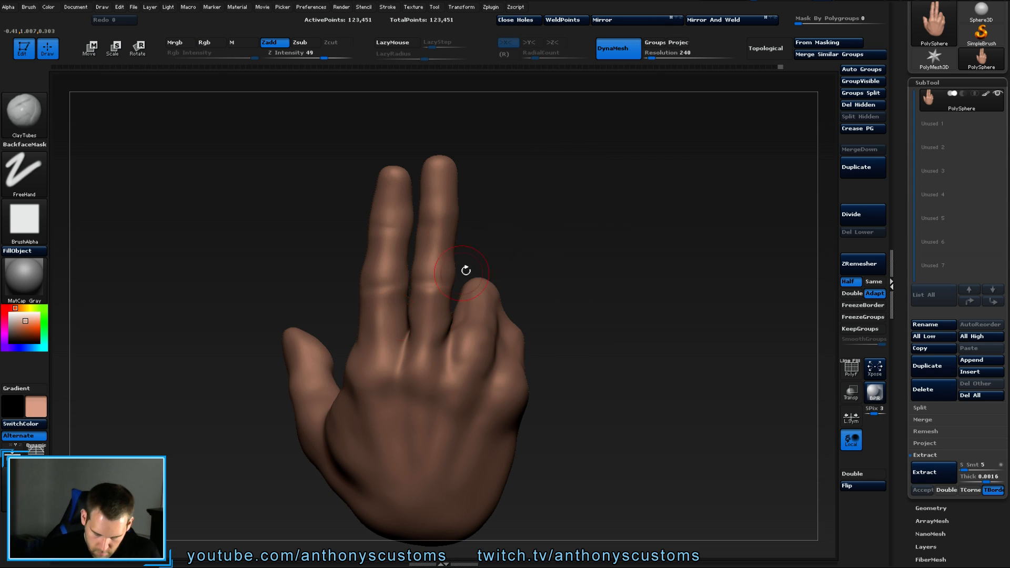
{"action": "mouse_move", "coordinate": [465, 268]}
{"action": "left_mouse_down"}
{"action": "mouse_move", "coordinate": [526, 247]}
{"action": "mouse_move", "coordinate": [578, 253]}
{"action": "mouse_move", "coordinate": [557, 295]}
{"action": "left_mouse_up"}
{"action": "key", "text": "shift"}
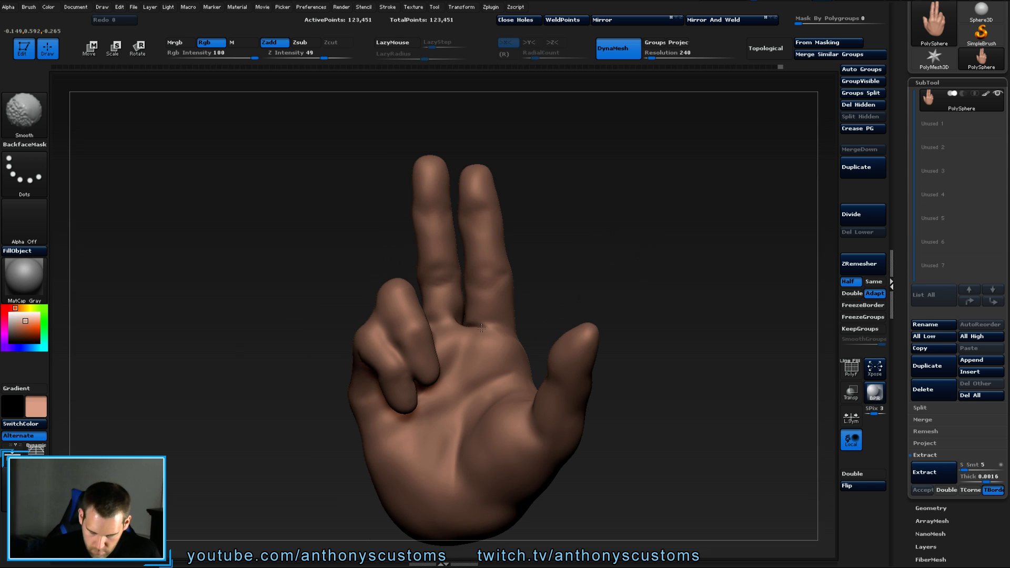
{"action": "mouse_move", "coordinate": [473, 206]}
{"action": "left_mouse_down"}
{"action": "mouse_move", "coordinate": [532, 232]}
{"action": "mouse_move", "coordinate": [668, 187]}
{"action": "mouse_move", "coordinate": [674, 176]}
{"action": "mouse_move", "coordinate": [665, 219]}
{"action": "mouse_move", "coordinate": [607, 218]}
{"action": "mouse_move", "coordinate": [613, 207]}
{"action": "left_mouse_up"}
{"action": "key", "text": "shift"}
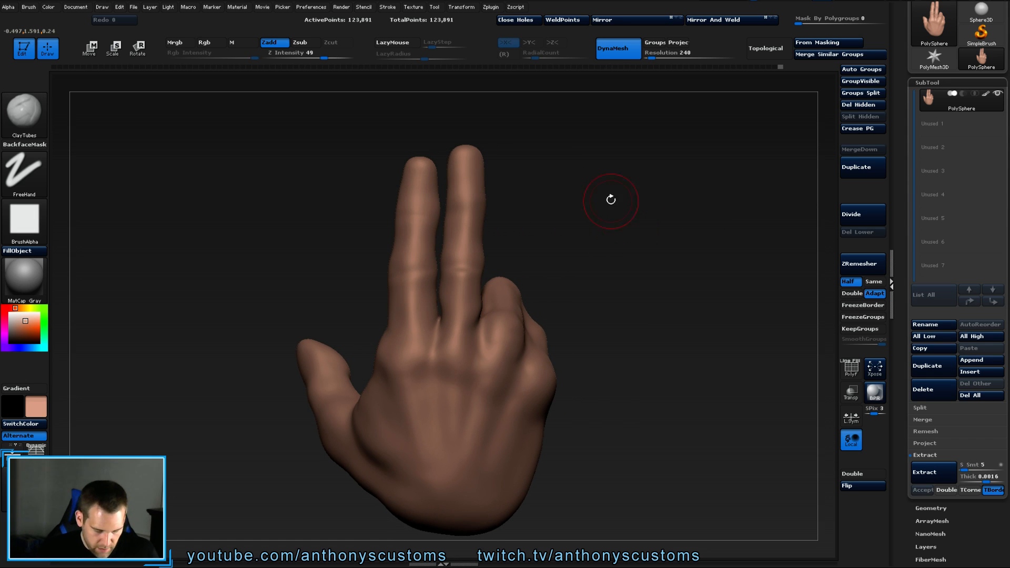
Build up volume with ClayTubes along the facing sides of the index and middle fingers to close the gap between them.
{"action": "key", "text": "b"}
{"action": "left_click_drag", "start_coordinate": [604, 173], "coordinate": [536, 192]}
{"action": "left_click_drag", "start_coordinate": [434, 179], "coordinate": [413, 329]}
{"action": "left_click_drag", "start_coordinate": [525, 254], "coordinate": [467, 280]}
{"action": "mouse_move", "coordinate": [419, 322]}
{"action": "left_mouse_down"}
{"action": "mouse_move", "coordinate": [438, 229]}
{"action": "mouse_move", "coordinate": [429, 260]}
{"action": "mouse_move", "coordinate": [424, 190]}
{"action": "left_mouse_up"}
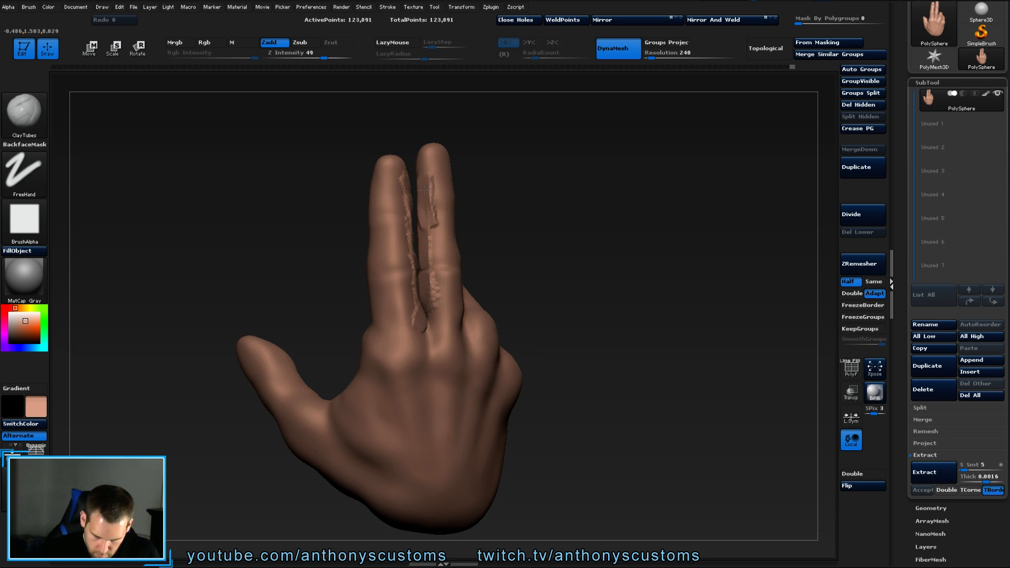
{"action": "left_click_drag", "start_coordinate": [566, 193], "coordinate": [545, 197]}
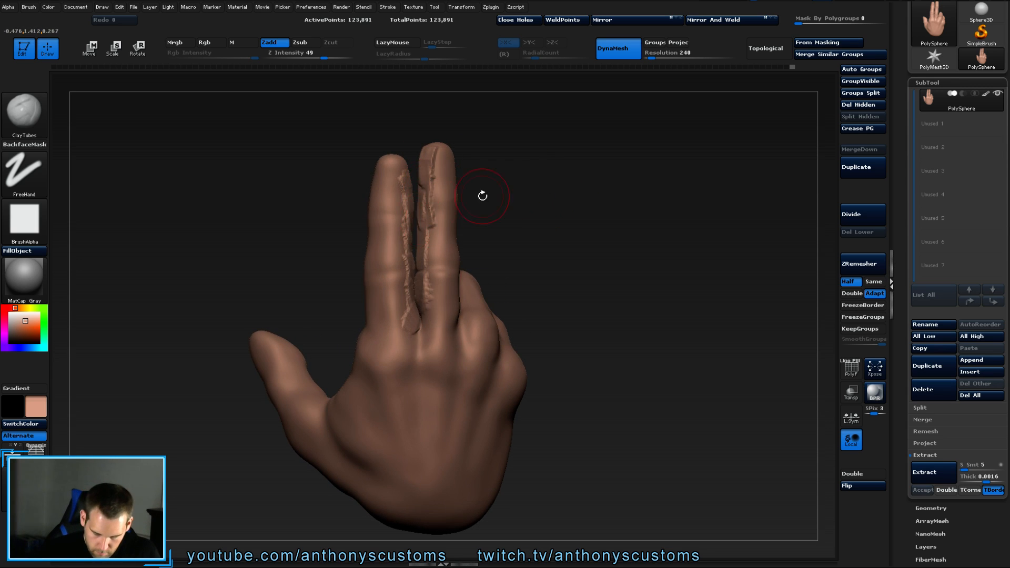
{"action": "left_click_drag", "start_coordinate": [482, 196], "coordinate": [589, 185]}
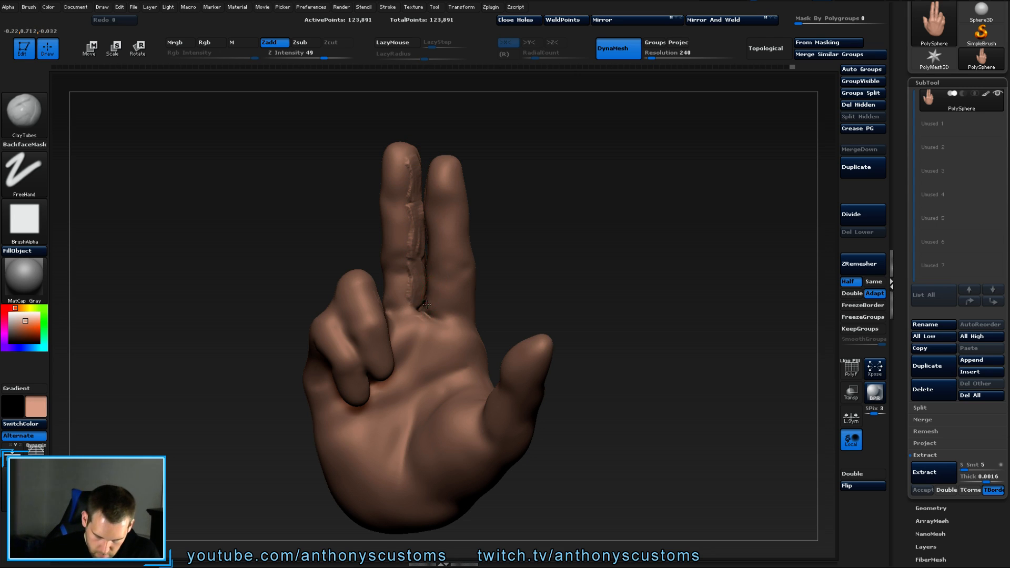
{"action": "left_click_drag", "start_coordinate": [511, 253], "coordinate": [489, 248]}
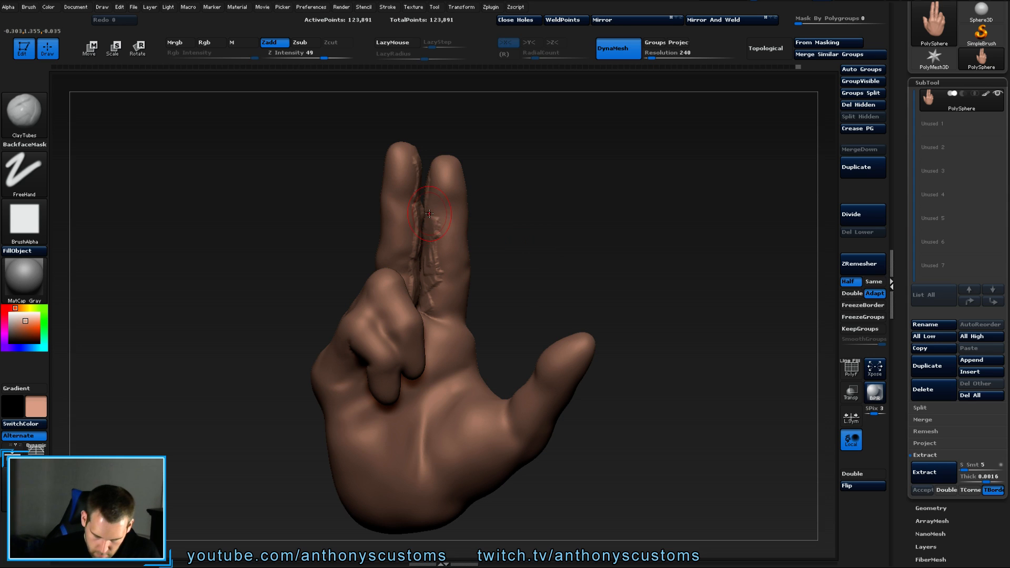
Smooth the added clay along the facing sides of both fingers, front and back, and update the DynaMesh.
{"action": "left_click_drag", "start_coordinate": [517, 209], "coordinate": [440, 247]}
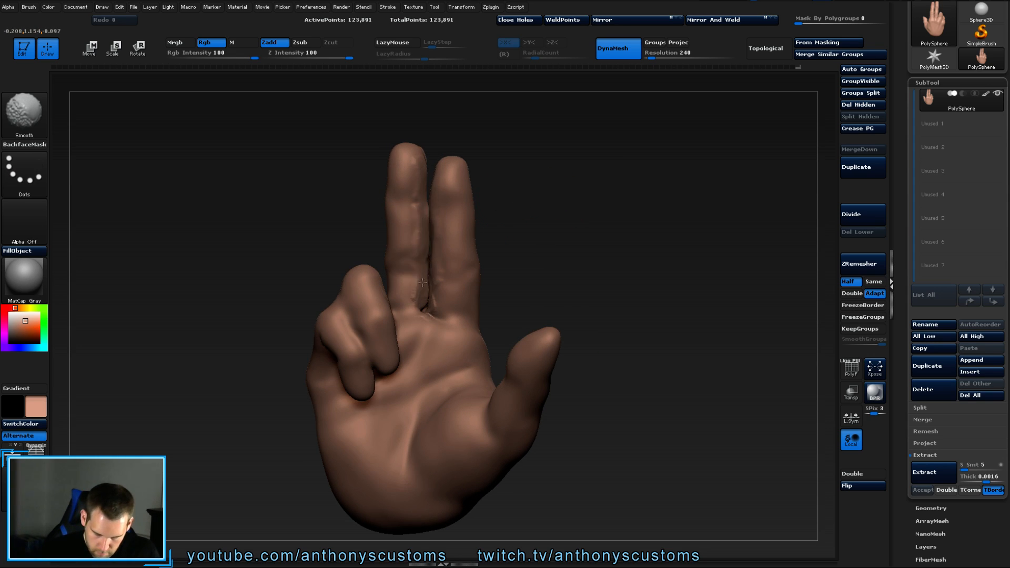
{"action": "left_click_drag", "start_coordinate": [432, 185], "coordinate": [438, 243]}
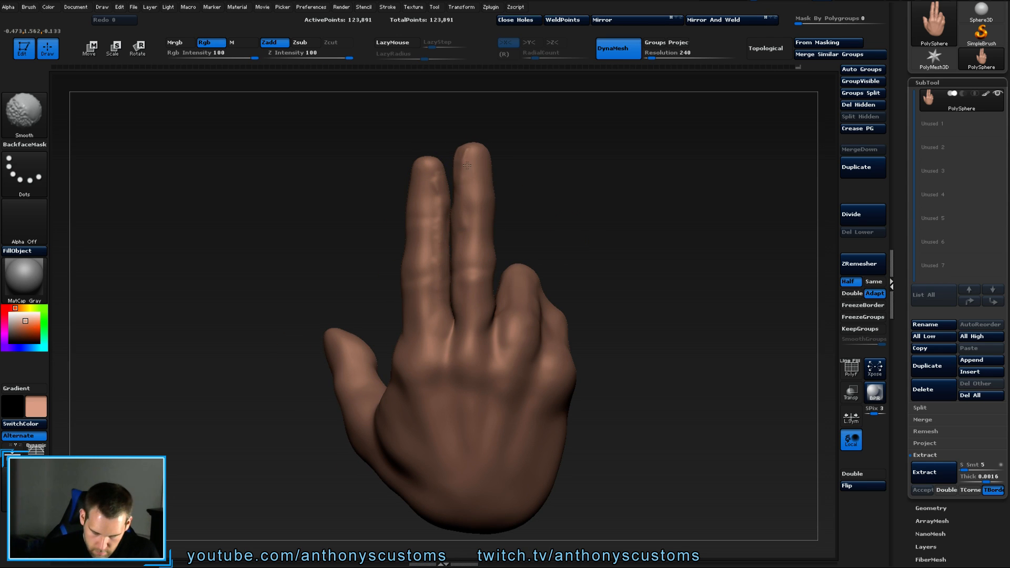
{"action": "left_click_drag", "start_coordinate": [466, 165], "coordinate": [465, 171], "text": "shift"}
{"action": "left_click_drag", "start_coordinate": [437, 171], "coordinate": [435, 180], "text": "shift"}
{"action": "left_click_drag", "start_coordinate": [597, 200], "coordinate": [623, 232], "text": "ctrl"}
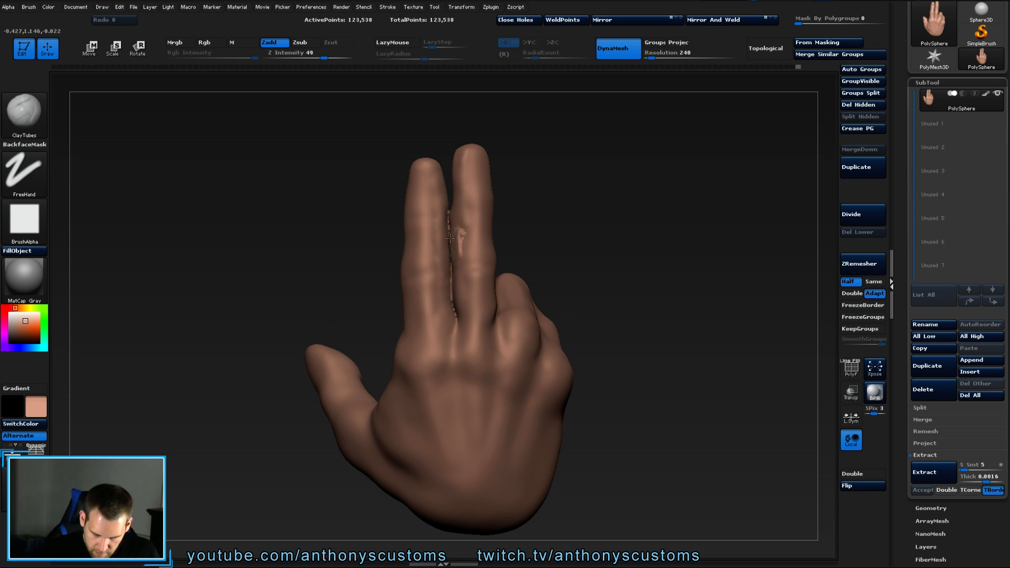
Add more ClayTubes strokes in the gap between the index and middle fingers, from the knuckles up toward the middle fingertip.
{"action": "mouse_move", "coordinate": [450, 238]}
{"action": "left_mouse_down"}
{"action": "mouse_move", "coordinate": [451, 337]}
{"action": "mouse_move", "coordinate": [448, 228]}
{"action": "left_mouse_up"}
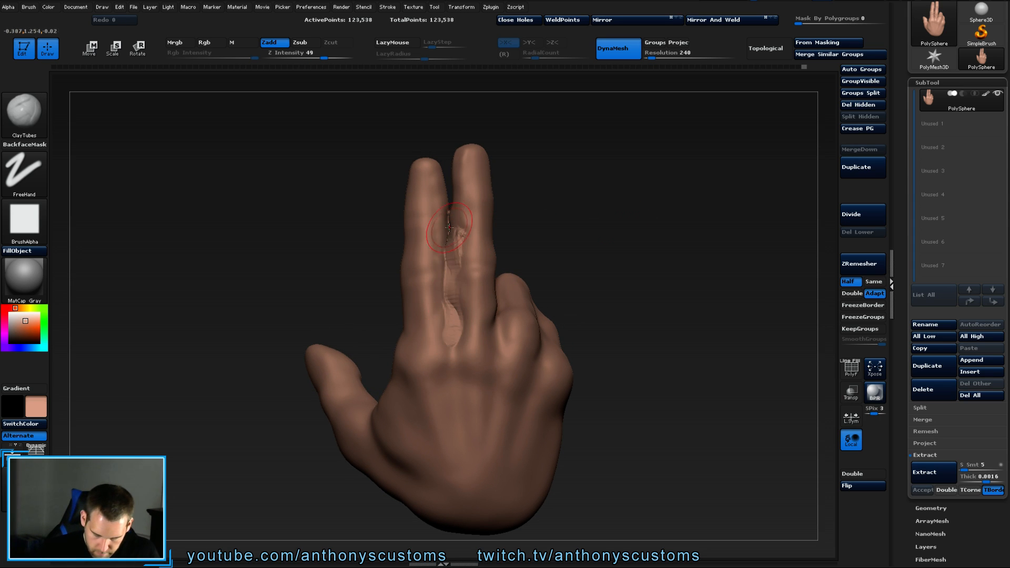
{"action": "left_click_drag", "start_coordinate": [509, 221], "coordinate": [522, 211]}
{"action": "mouse_move", "coordinate": [438, 187]}
{"action": "left_mouse_down"}
{"action": "mouse_move", "coordinate": [440, 202]}
{"action": "mouse_move", "coordinate": [440, 153]}
{"action": "left_mouse_up"}
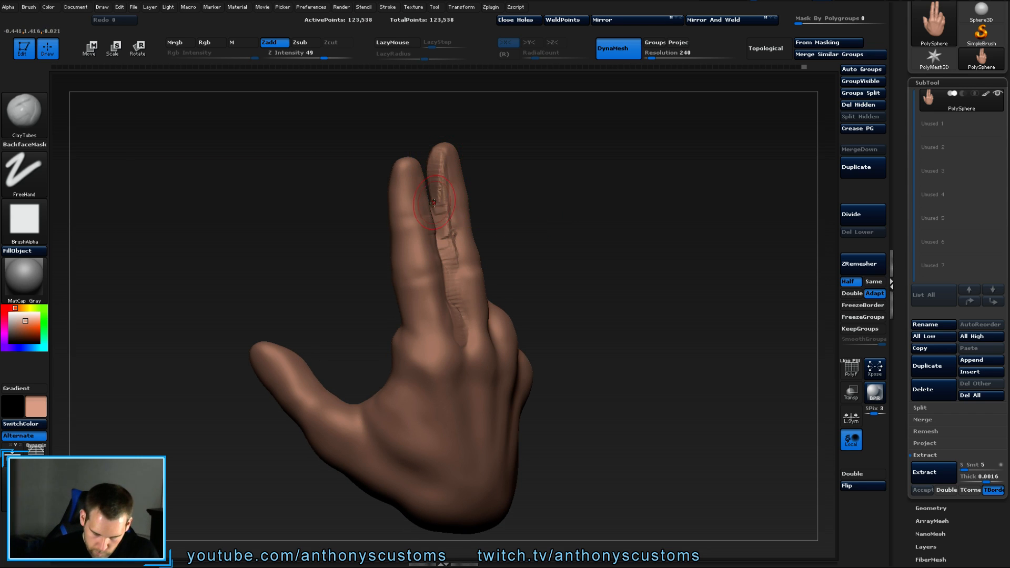
Build up clay between the two extended fingers from the back of the hand with ClayTubes, remesh, and smooth the join.
{"action": "left_click_drag", "start_coordinate": [525, 185], "coordinate": [508, 190]}
{"action": "mouse_move", "coordinate": [424, 181]}
{"action": "left_mouse_down"}
{"action": "mouse_move", "coordinate": [427, 221]}
{"action": "mouse_move", "coordinate": [425, 174]}
{"action": "left_mouse_up"}
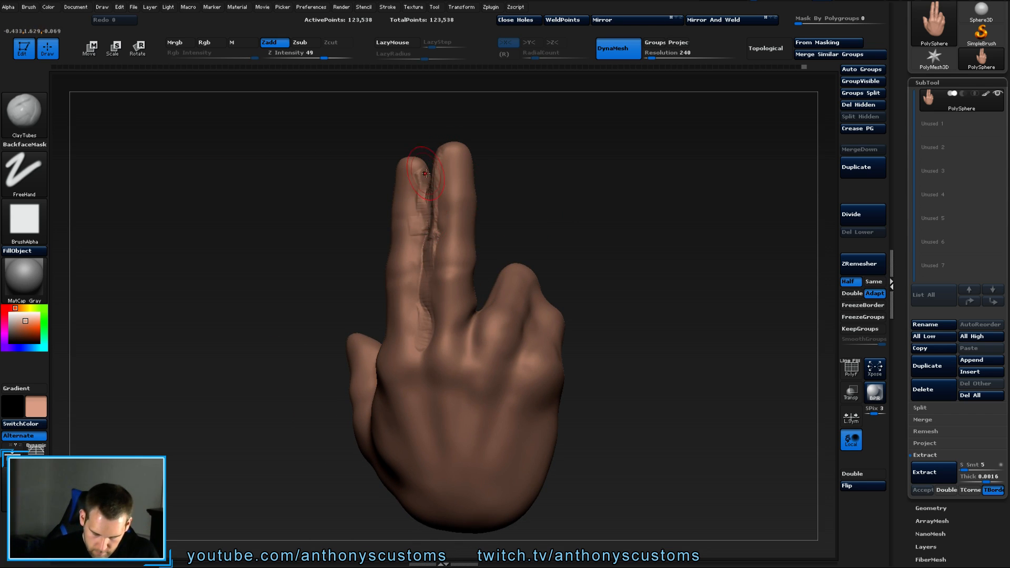
{"action": "mouse_move", "coordinate": [579, 177]}
{"action": "left_mouse_down"}
{"action": "mouse_move", "coordinate": [600, 196]}
{"action": "mouse_move", "coordinate": [509, 203]}
{"action": "left_mouse_up"}
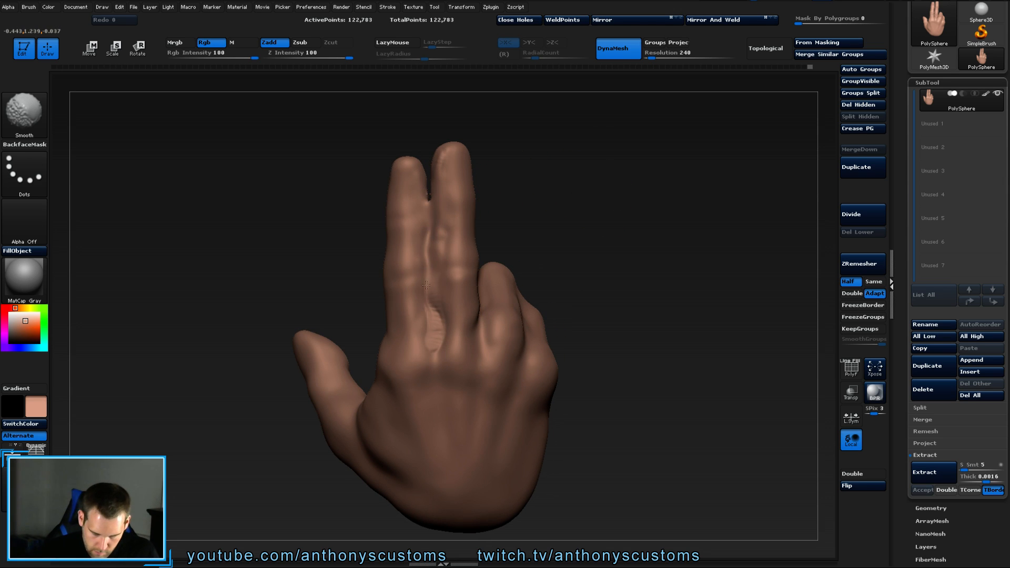
{"action": "left_click_drag", "start_coordinate": [445, 221], "coordinate": [536, 248]}
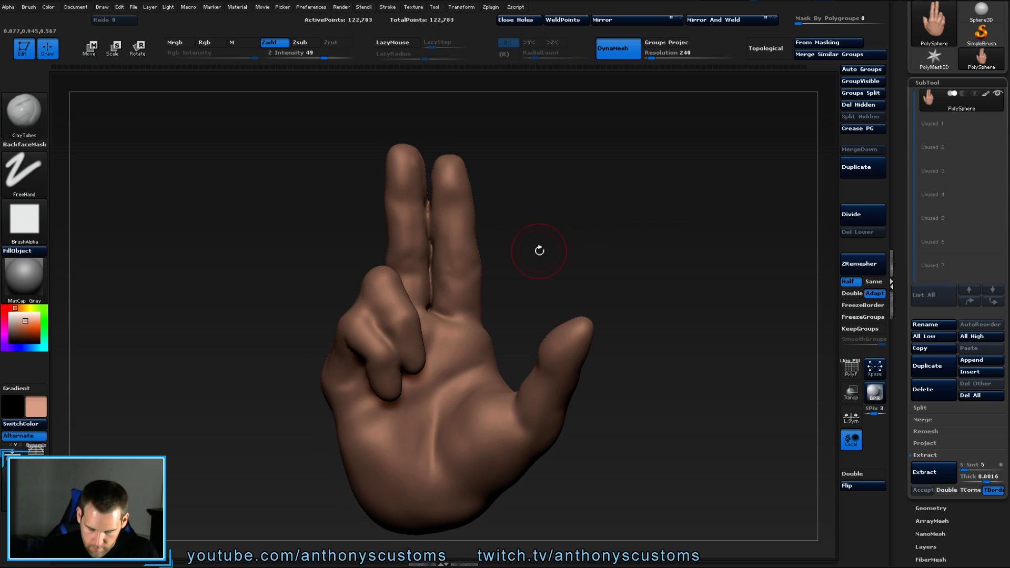
Fill the gap between the two extended fingers from the palm side up to the fingertips with ClayTubes.
{"action": "mouse_move", "coordinate": [429, 294]}
{"action": "left_mouse_down"}
{"action": "mouse_move", "coordinate": [430, 313]}
{"action": "mouse_move", "coordinate": [424, 205]}
{"action": "mouse_move", "coordinate": [421, 284]}
{"action": "mouse_move", "coordinate": [434, 203]}
{"action": "left_mouse_up"}
{"action": "left_click_drag", "start_coordinate": [486, 181], "coordinate": [516, 181]}
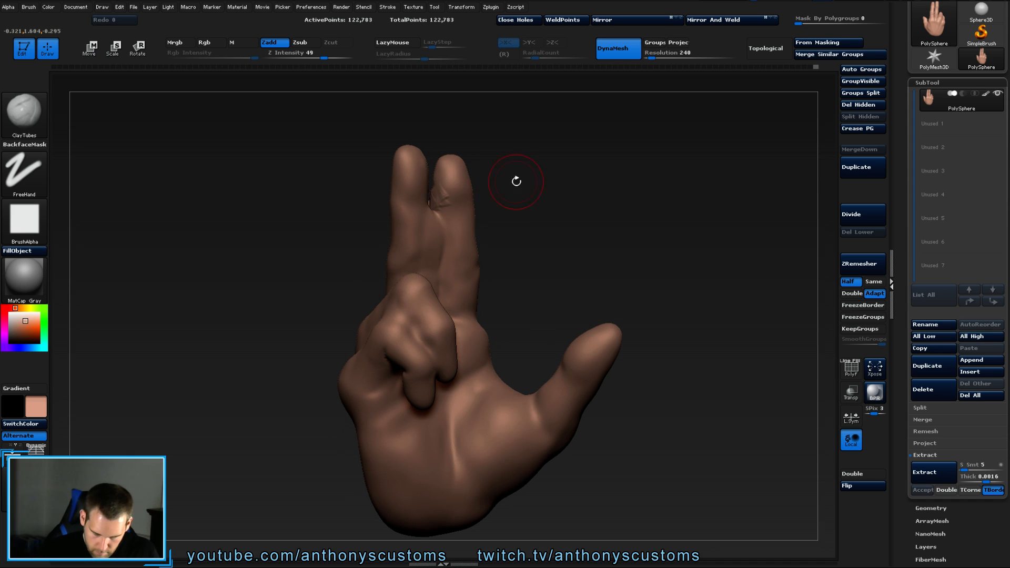
{"action": "left_click_drag", "start_coordinate": [443, 203], "coordinate": [452, 174]}
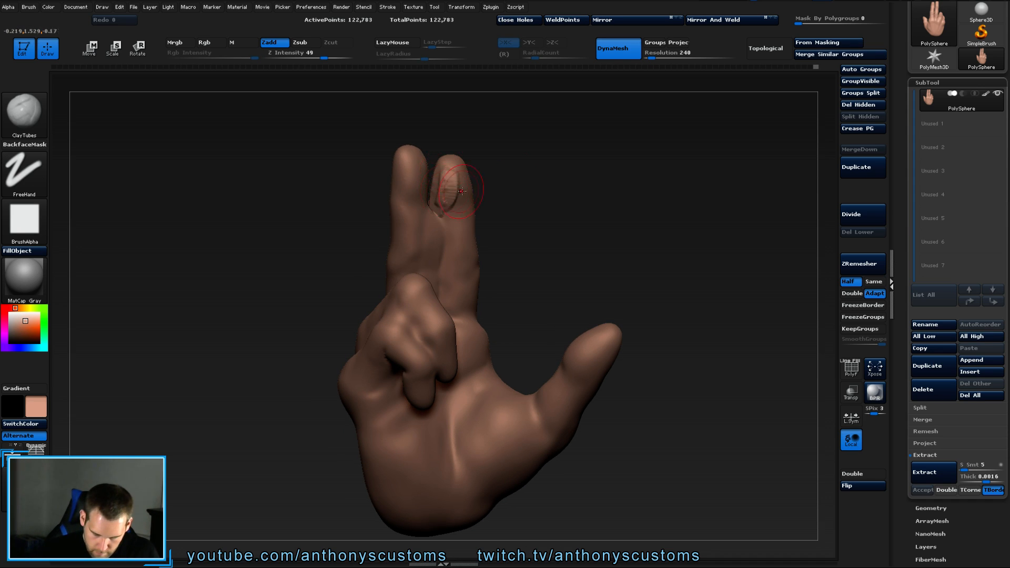
{"action": "left_click_drag", "start_coordinate": [528, 171], "coordinate": [502, 169]}
{"action": "left_click_drag", "start_coordinate": [430, 173], "coordinate": [431, 196]}
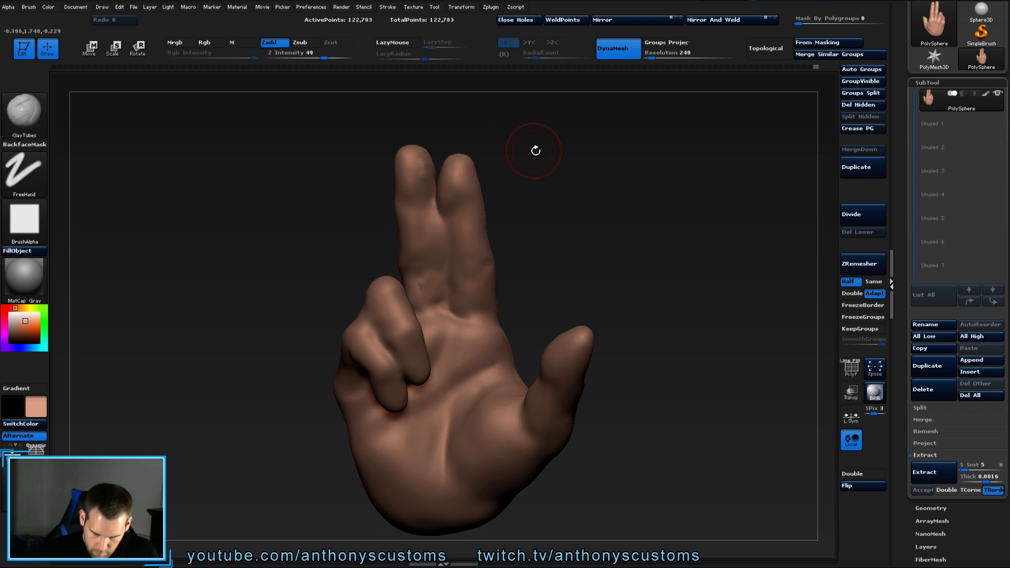
Remesh the hand with DynaMesh and even out the filled area between the extended fingers on the back side.
{"action": "left_click_drag", "start_coordinate": [572, 178], "coordinate": [615, 202], "text": "ctrl"}
{"action": "mouse_move", "coordinate": [652, 220]}
{"action": "left_mouse_down"}
{"action": "mouse_move", "coordinate": [580, 210]}
{"action": "mouse_move", "coordinate": [618, 210]}
{"action": "left_mouse_up"}
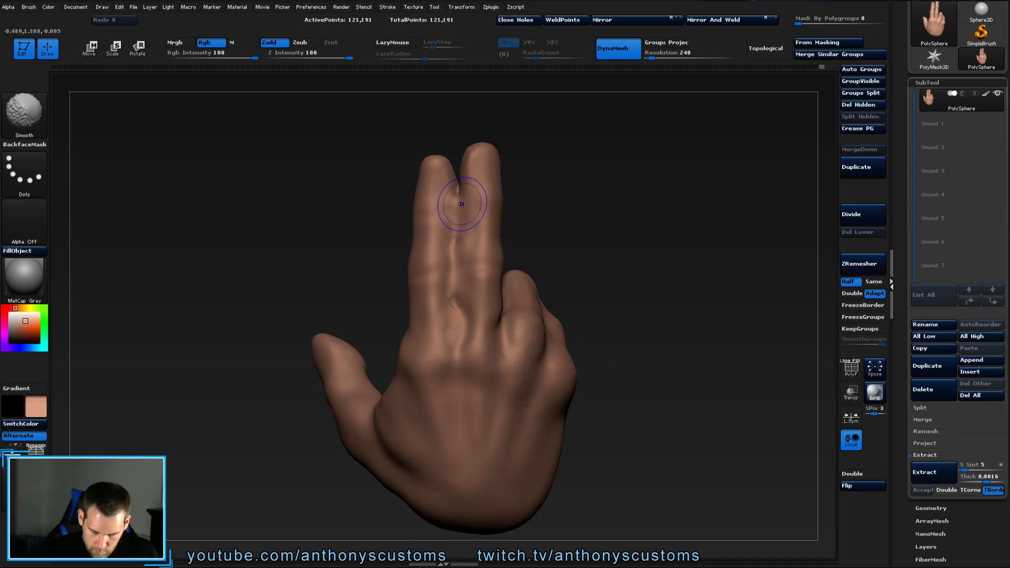
{"action": "mouse_move", "coordinate": [464, 305]}
{"action": "left_mouse_down"}
{"action": "mouse_move", "coordinate": [462, 333]}
{"action": "mouse_move", "coordinate": [467, 286]}
{"action": "left_mouse_up"}
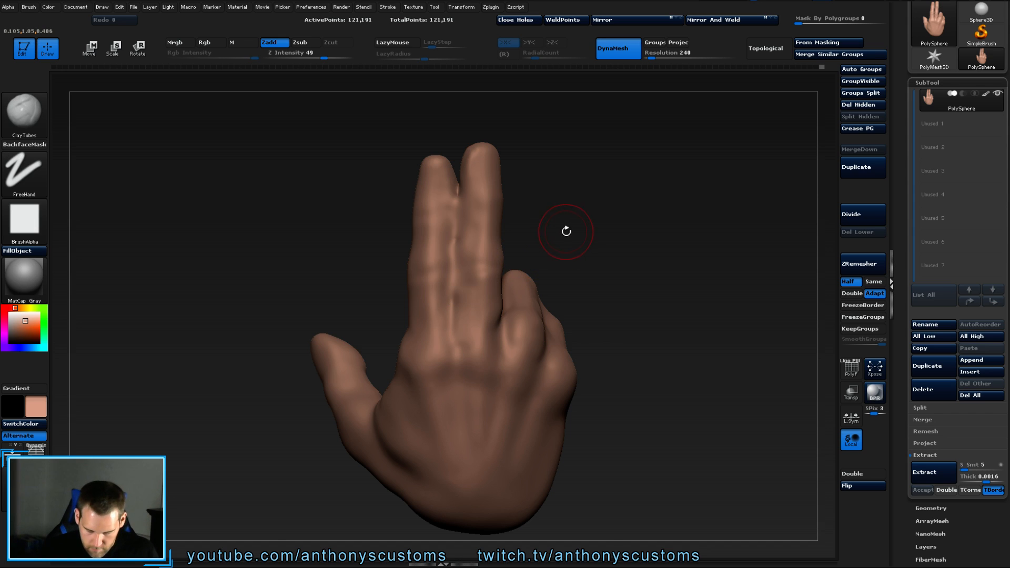
Carve a dividing crease between the two extended fingers on the back of the hand with the Dam_Standard brush.
{"action": "key", "text": "b"}
{"action": "key", "text": "d"}
{"action": "key", "text": "s"}
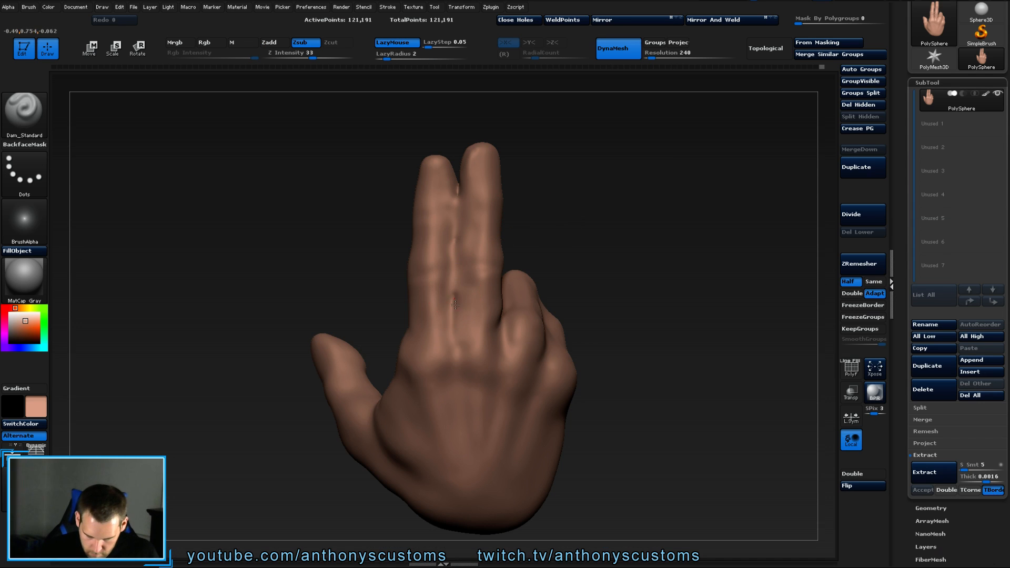
{"action": "left_click_drag", "start_coordinate": [455, 305], "coordinate": [456, 341]}
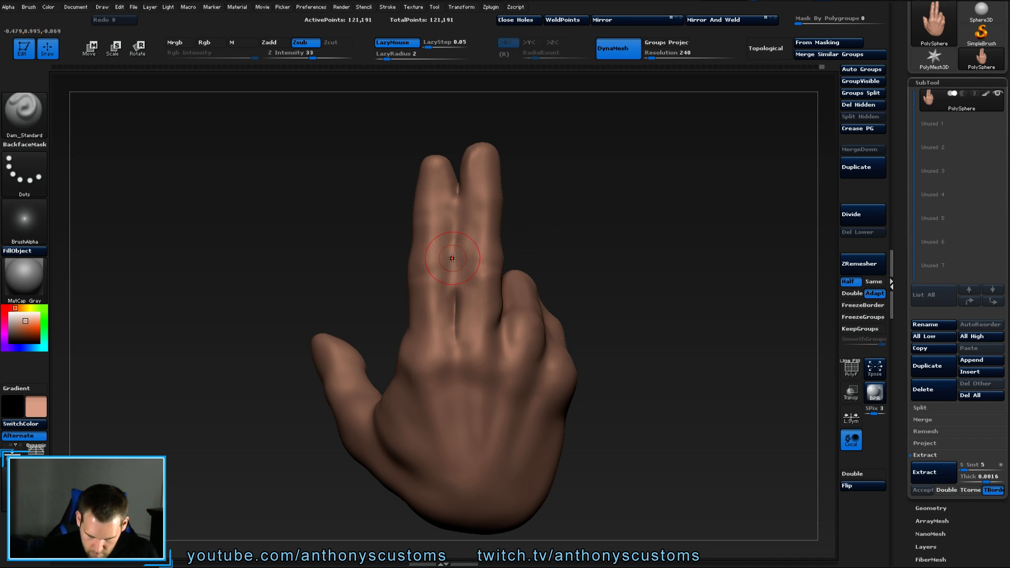
{"action": "left_click_drag", "start_coordinate": [455, 275], "coordinate": [458, 200]}
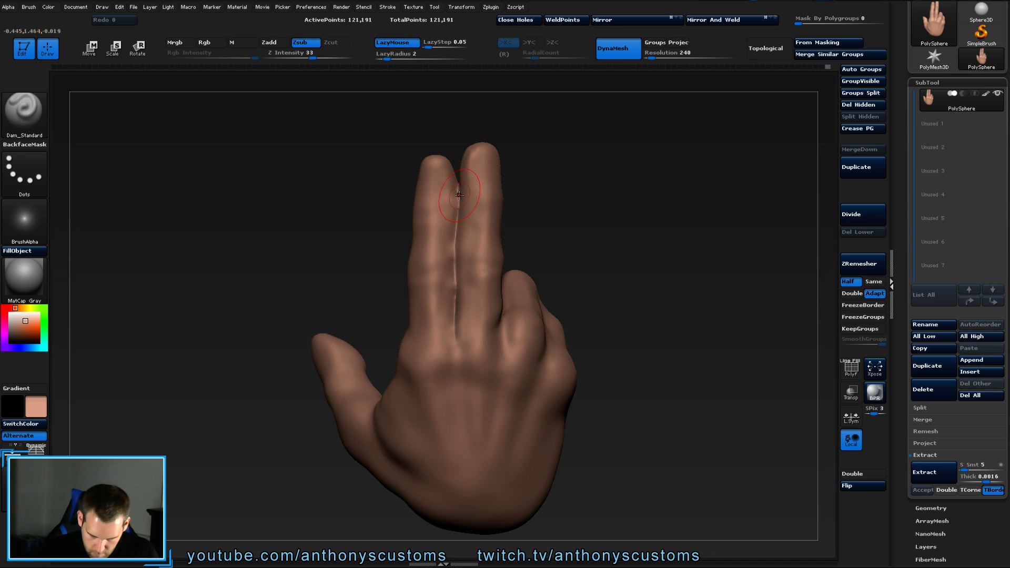
Deepen the crease between the two curled fingers with the Dam_Standard brush.
{"action": "left_click_drag", "start_coordinate": [631, 205], "coordinate": [594, 263]}
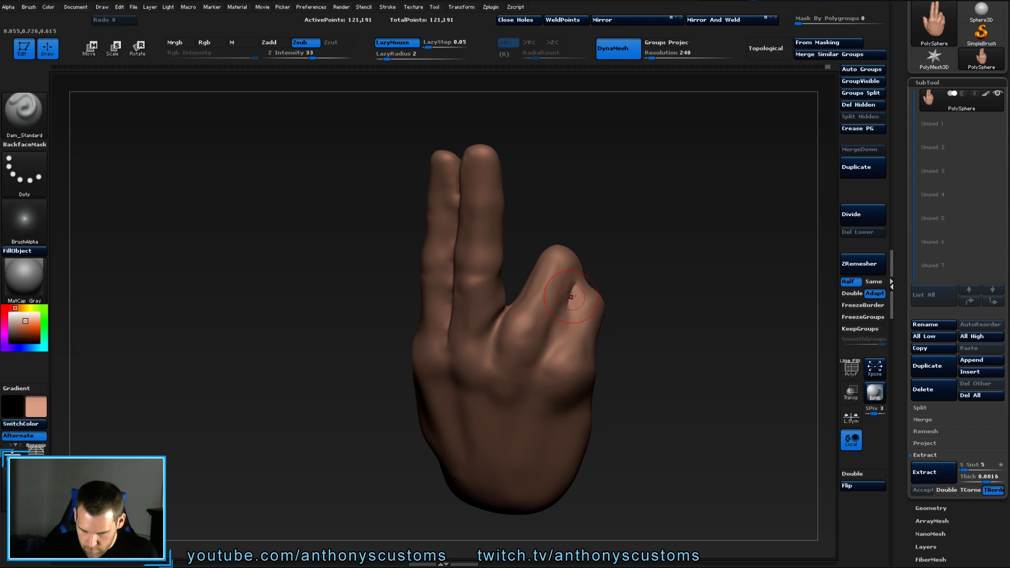
{"action": "mouse_move", "coordinate": [571, 296]}
{"action": "left_mouse_down"}
{"action": "mouse_move", "coordinate": [556, 353]}
{"action": "mouse_move", "coordinate": [593, 280]}
{"action": "mouse_move", "coordinate": [564, 295]}
{"action": "mouse_move", "coordinate": [614, 263]}
{"action": "left_mouse_up"}
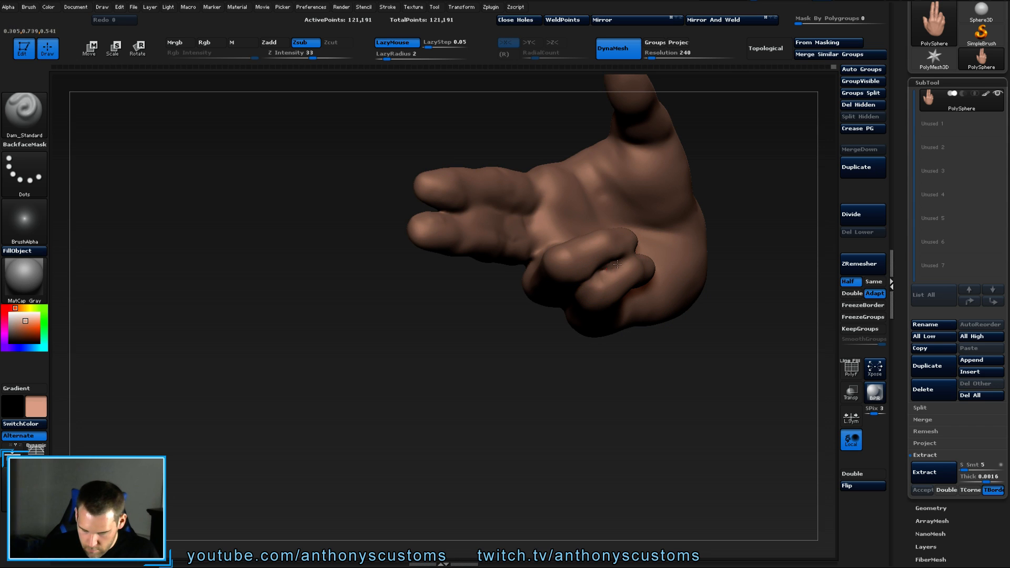
{"action": "left_click_drag", "start_coordinate": [728, 219], "coordinate": [620, 355]}
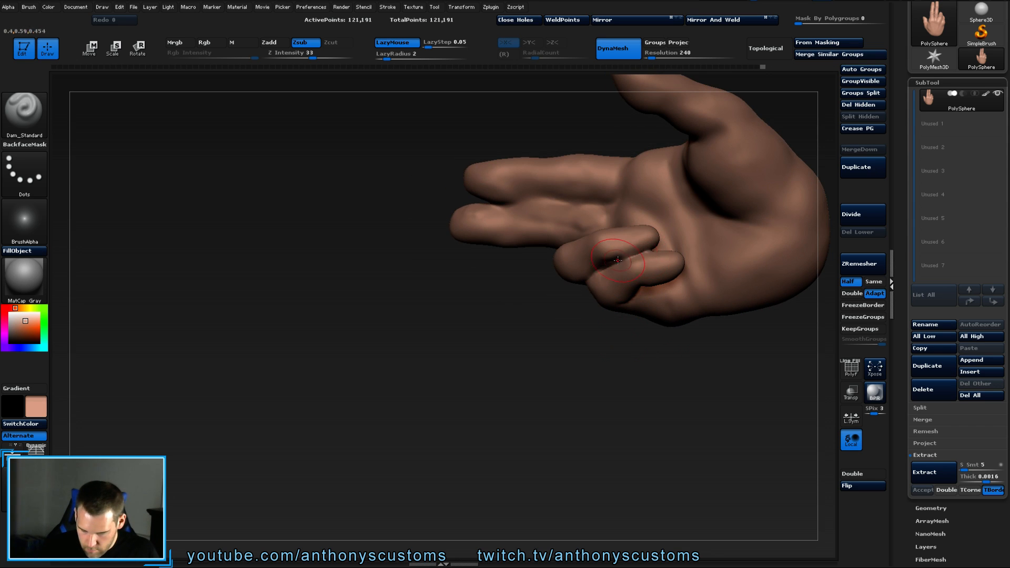
{"action": "left_click_drag", "start_coordinate": [575, 297], "coordinate": [574, 333]}
{"action": "left_click_drag", "start_coordinate": [507, 288], "coordinate": [490, 276]}
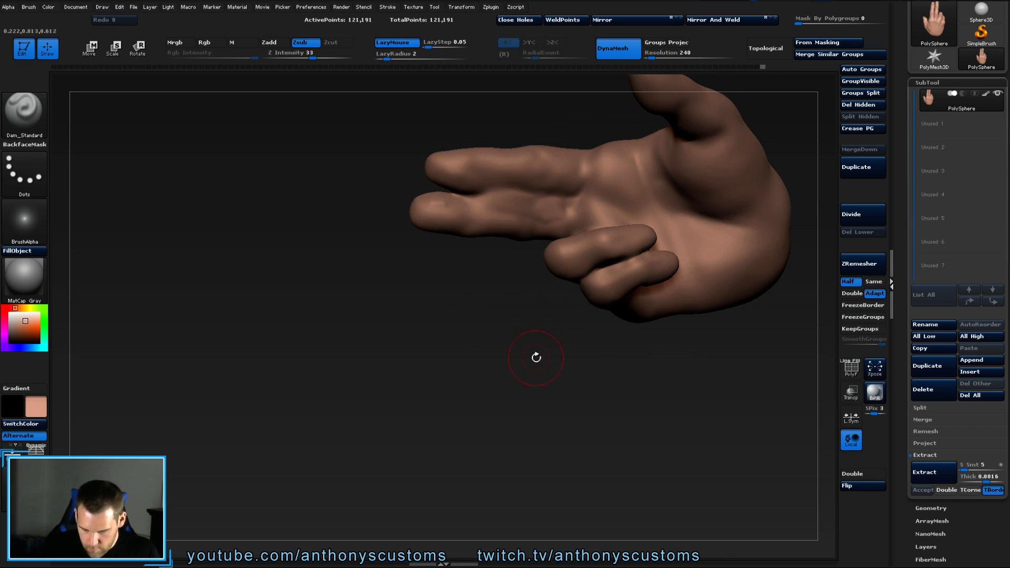
Carve the crease between the two extended fingers on the palm side and save the project.
{"action": "left_click_drag", "start_coordinate": [537, 358], "coordinate": [416, 388], "text": "alt"}
{"action": "mouse_move", "coordinate": [364, 237]}
{"action": "left_mouse_down"}
{"action": "mouse_move", "coordinate": [439, 240]}
{"action": "mouse_move", "coordinate": [349, 242]}
{"action": "left_mouse_up"}
{"action": "mouse_move", "coordinate": [365, 346]}
{"action": "left_mouse_down"}
{"action": "mouse_move", "coordinate": [400, 385]}
{"action": "mouse_move", "coordinate": [468, 379]}
{"action": "mouse_move", "coordinate": [604, 361]}
{"action": "mouse_move", "coordinate": [558, 330]}
{"action": "mouse_move", "coordinate": [670, 316]}
{"action": "mouse_move", "coordinate": [625, 333]}
{"action": "mouse_move", "coordinate": [594, 318]}
{"action": "mouse_move", "coordinate": [677, 313]}
{"action": "mouse_move", "coordinate": [607, 327]}
{"action": "left_mouse_up"}
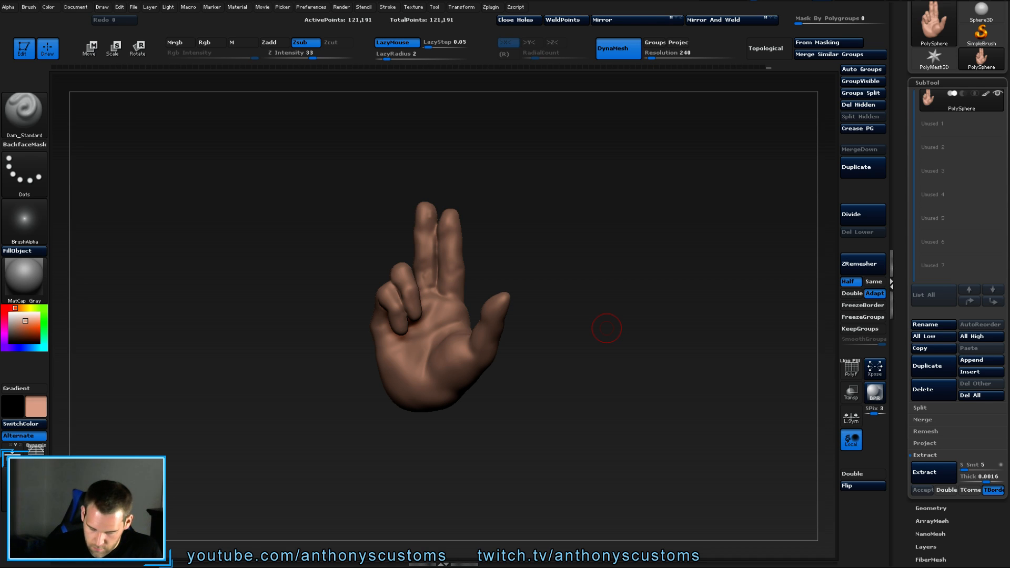
{"action": "key", "text": "ctrl+s"}
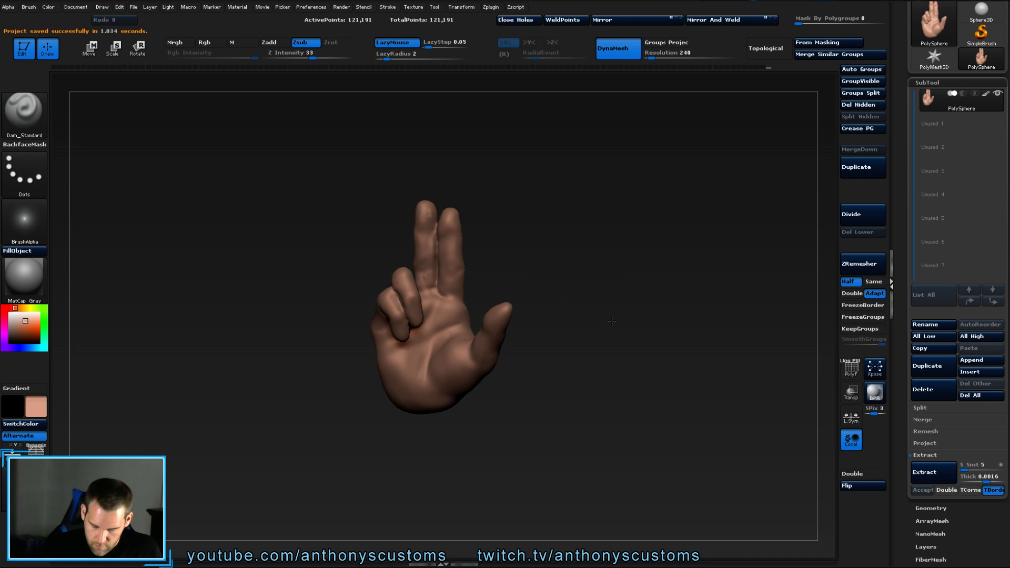
Mask the whole thumb down to its fleshy base from all sides and invert the mask so only the thumb is free.
{"action": "left_click_drag", "start_coordinate": [612, 321], "coordinate": [555, 282]}
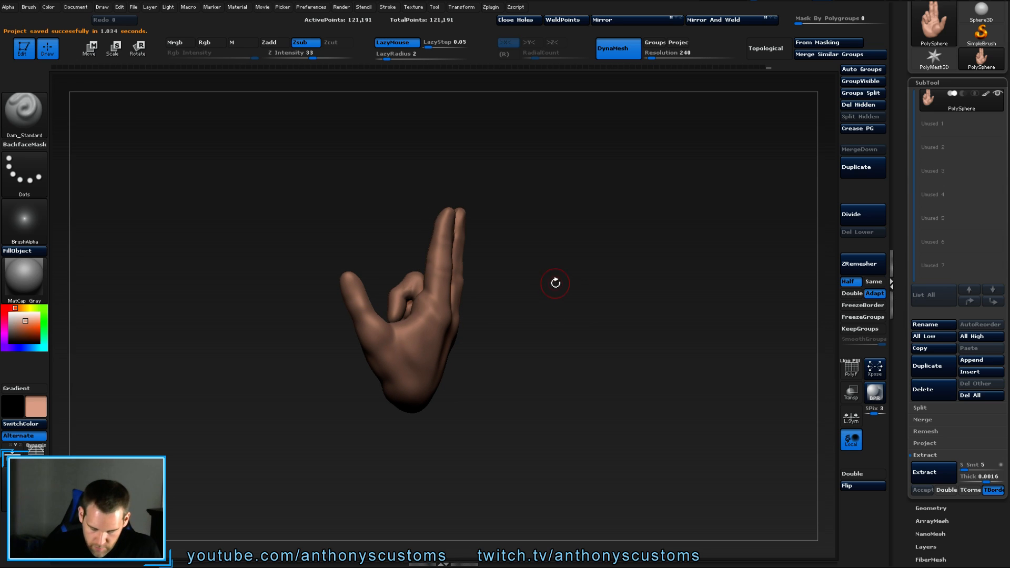
{"action": "mouse_move", "coordinate": [350, 281]}
{"action": "left_mouse_down", "text": "ctrl"}
{"action": "mouse_move", "coordinate": [378, 331]}
{"action": "mouse_move", "coordinate": [376, 374]}
{"action": "left_mouse_up", "text": "ctrl"}
{"action": "left_click_drag", "start_coordinate": [487, 355], "coordinate": [573, 343]}
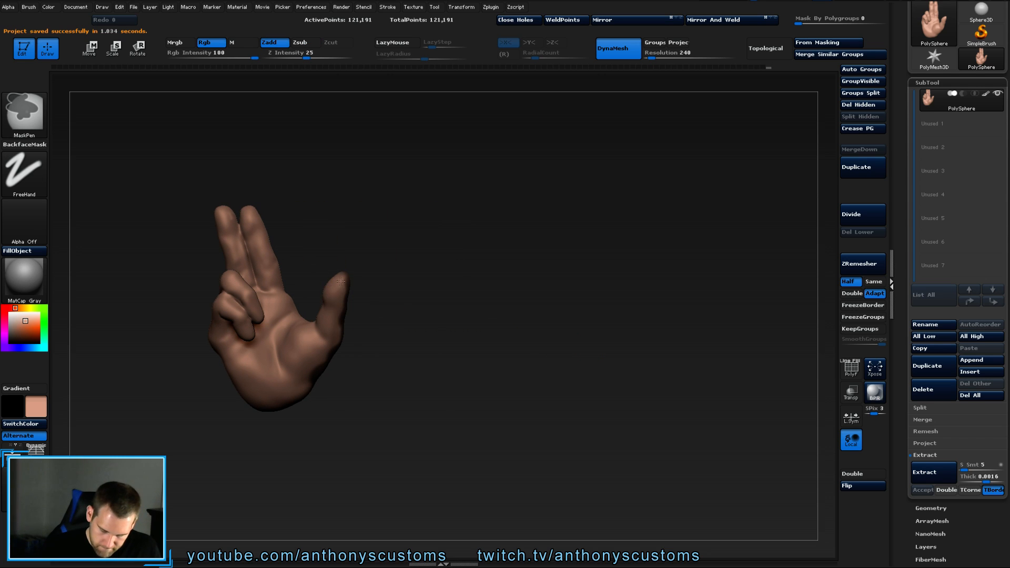
{"action": "mouse_move", "coordinate": [337, 310]}
{"action": "left_mouse_down", "text": "ctrl"}
{"action": "mouse_move", "coordinate": [330, 285]}
{"action": "mouse_move", "coordinate": [333, 331]}
{"action": "mouse_move", "coordinate": [309, 366]}
{"action": "mouse_move", "coordinate": [307, 320]}
{"action": "mouse_move", "coordinate": [308, 363]}
{"action": "left_mouse_up", "text": "ctrl"}
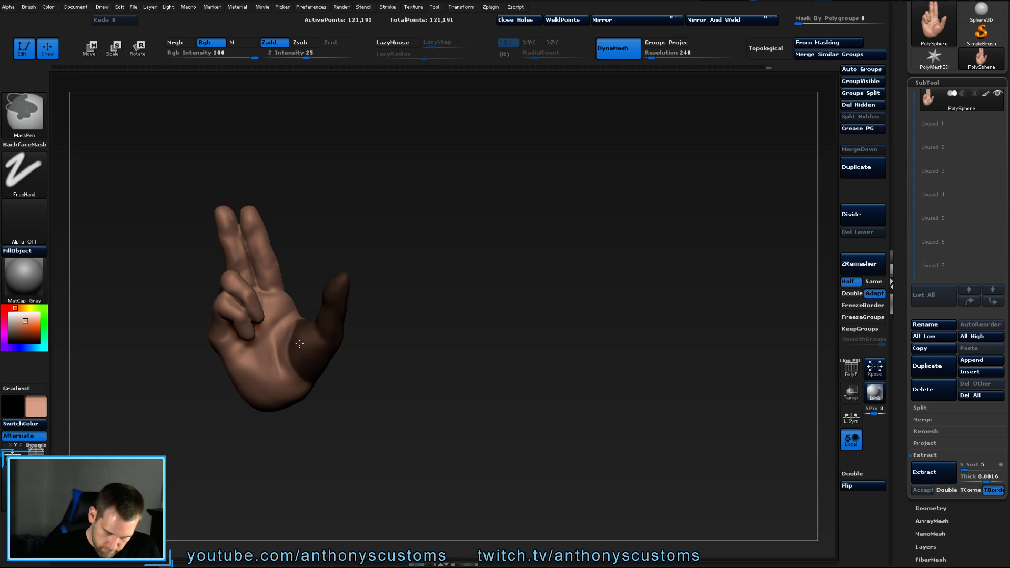
{"action": "left_click_drag", "start_coordinate": [339, 293], "coordinate": [371, 250]}
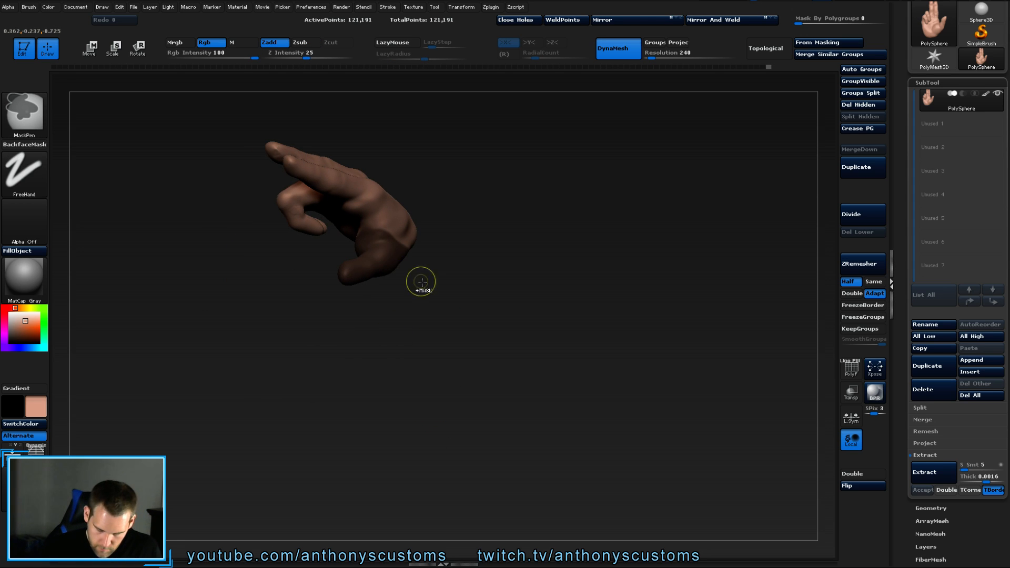
{"action": "left_click_drag", "start_coordinate": [419, 279], "coordinate": [379, 240]}
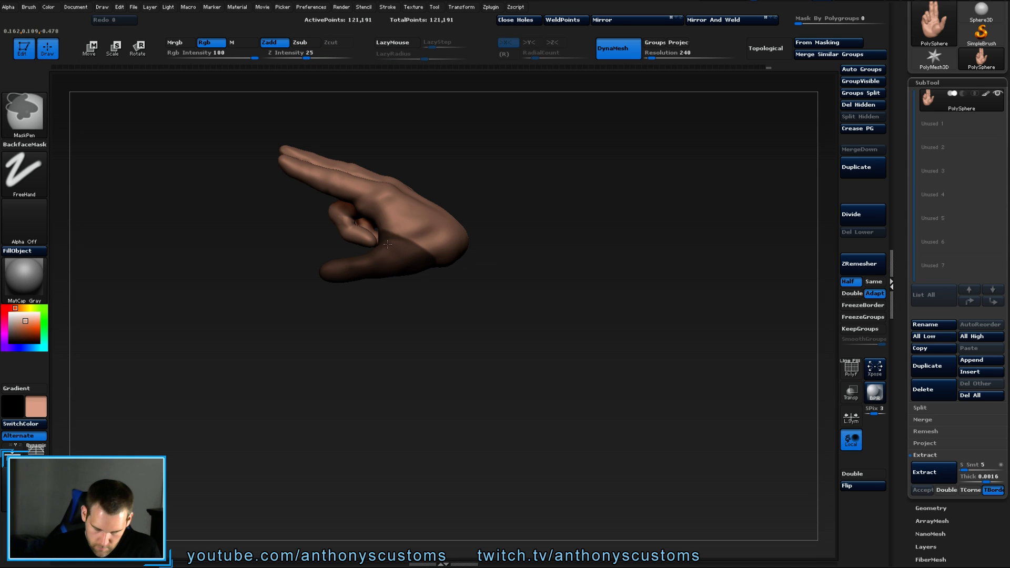
{"action": "mouse_move", "coordinate": [467, 335]}
{"action": "left_mouse_down"}
{"action": "mouse_move", "coordinate": [482, 310]}
{"action": "mouse_move", "coordinate": [489, 237]}
{"action": "mouse_move", "coordinate": [479, 226]}
{"action": "mouse_move", "coordinate": [541, 234]}
{"action": "mouse_move", "coordinate": [577, 226]}
{"action": "mouse_move", "coordinate": [553, 229]}
{"action": "mouse_move", "coordinate": [573, 268]}
{"action": "mouse_move", "coordinate": [613, 282]}
{"action": "mouse_move", "coordinate": [639, 318]}
{"action": "mouse_move", "coordinate": [604, 293]}
{"action": "mouse_move", "coordinate": [613, 289]}
{"action": "mouse_move", "coordinate": [601, 261]}
{"action": "left_mouse_up"}
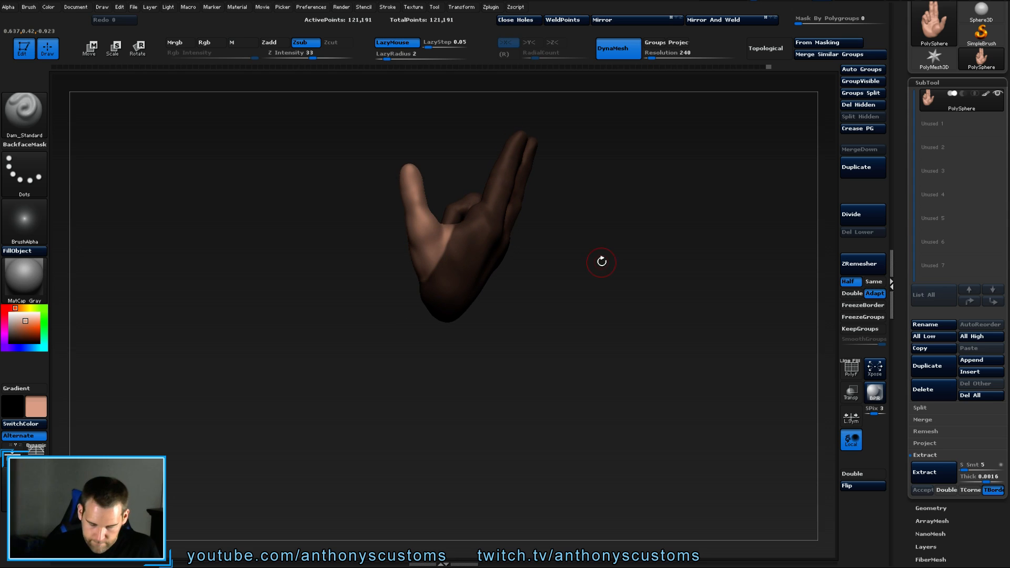
Soften the mask edge and rotate the thumb toward the fingers with a Transpose line drawn from its base past its tip.
{"action": "key", "text": "r"}
{"action": "key", "text": "q"}
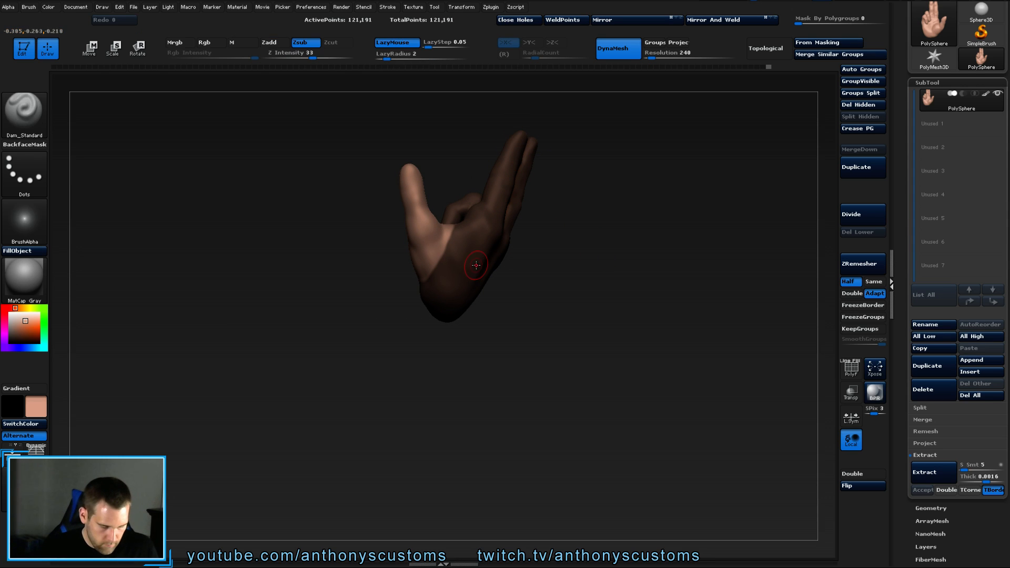
{"action": "key", "text": "ctrl"}
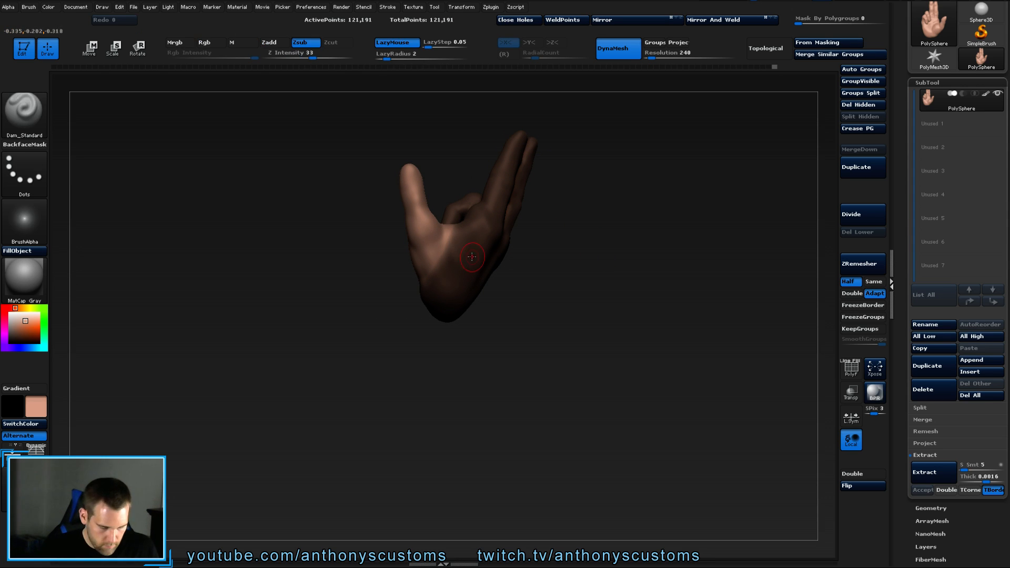
{"action": "key", "text": "r"}
{"action": "left_click_drag", "start_coordinate": [429, 254], "coordinate": [409, 153]}
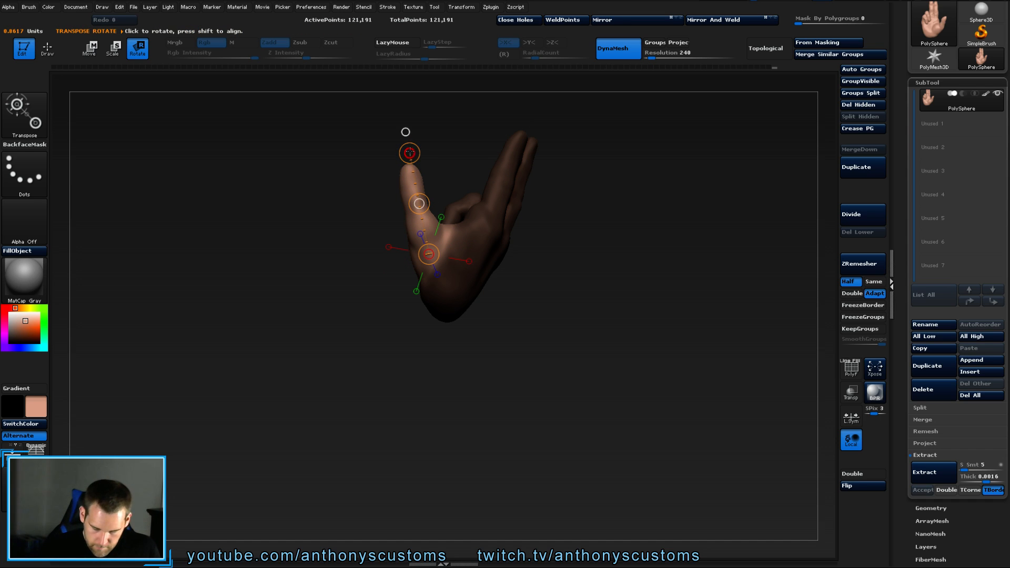
{"action": "left_click_drag", "start_coordinate": [410, 153], "coordinate": [420, 203]}
Reposition the unmasked thumb closer to the palm with Transpose Move and return to sculpting mode.
{"action": "key", "text": "w"}
{"action": "left_click_drag", "start_coordinate": [526, 266], "coordinate": [577, 301]}
{"action": "left_click_drag", "start_coordinate": [445, 203], "coordinate": [518, 205]}
{"action": "key", "text": "q"}
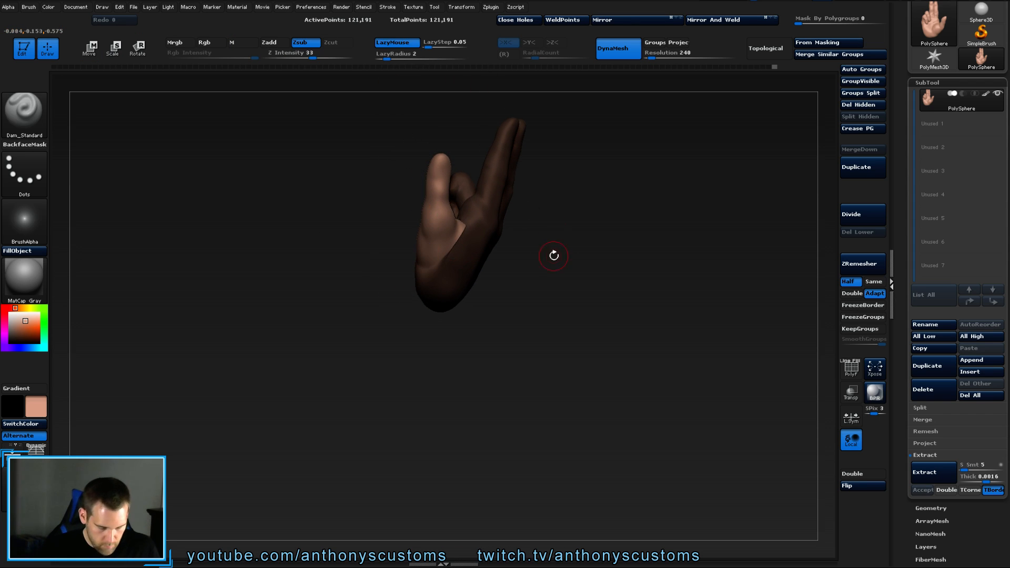
Extend the mask over the thumb's lower base on the palm and back sides, leaving the upper thumb free.
{"action": "left_click_drag", "start_coordinate": [552, 255], "coordinate": [540, 259]}
{"action": "key", "text": "ctrl"}
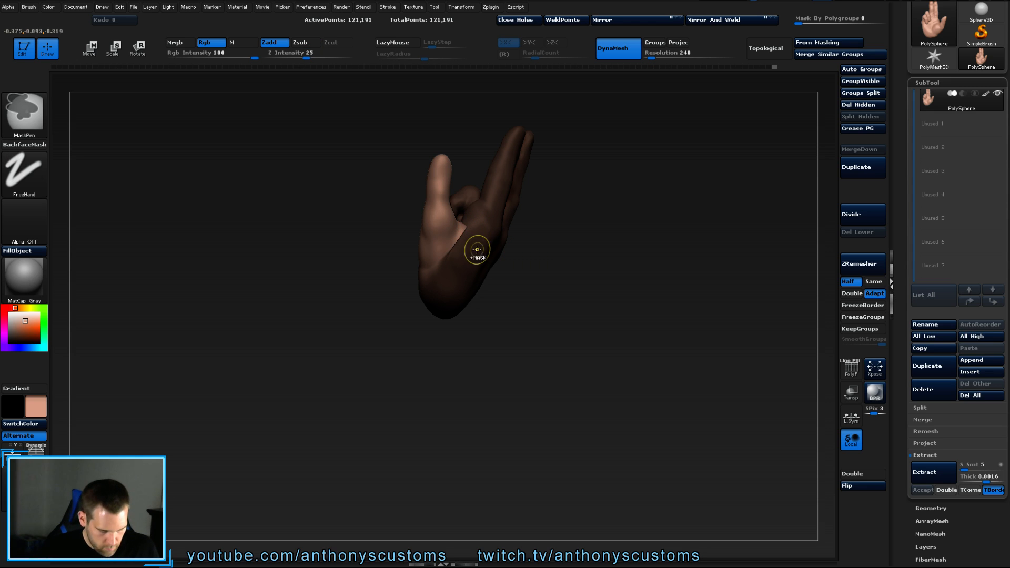
{"action": "mouse_move", "coordinate": [426, 267]}
{"action": "left_mouse_down", "text": "ctrl"}
{"action": "mouse_move", "coordinate": [423, 276]}
{"action": "mouse_move", "coordinate": [523, 340]}
{"action": "mouse_move", "coordinate": [472, 289]}
{"action": "left_mouse_up", "text": "ctrl"}
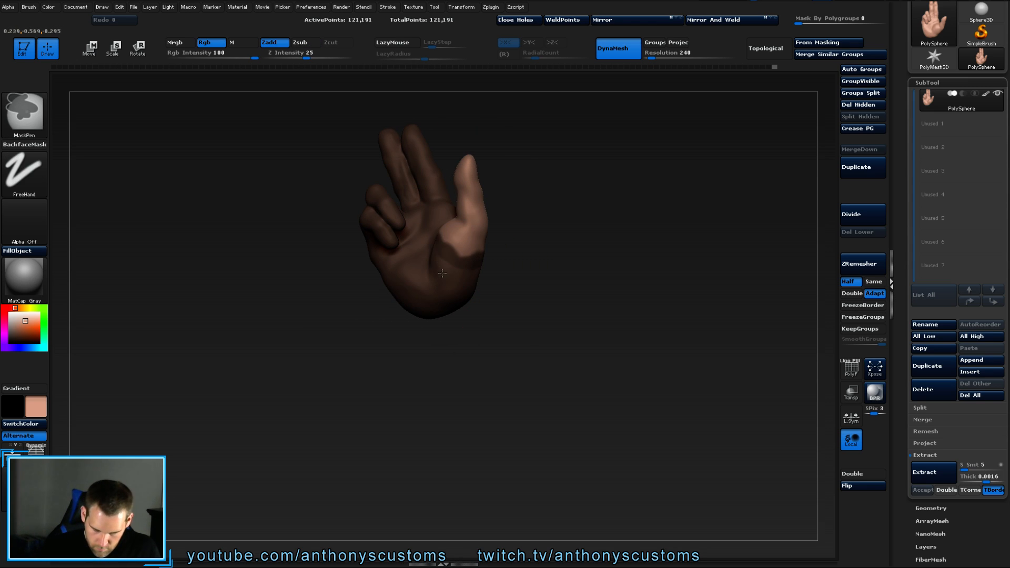
{"action": "left_click_drag", "start_coordinate": [469, 253], "coordinate": [481, 245], "text": "ctrl"}
{"action": "left_click_drag", "start_coordinate": [502, 262], "coordinate": [561, 267]}
{"action": "mouse_move", "coordinate": [448, 234]}
{"action": "left_mouse_down", "text": "ctrl"}
{"action": "mouse_move", "coordinate": [440, 222]}
{"action": "mouse_move", "coordinate": [537, 248]}
{"action": "mouse_move", "coordinate": [453, 240]}
{"action": "left_mouse_up", "text": "ctrl"}
{"action": "left_click_drag", "start_coordinate": [559, 228], "coordinate": [464, 251]}
{"action": "mouse_move", "coordinate": [557, 215]}
{"action": "left_mouse_down"}
{"action": "mouse_move", "coordinate": [636, 214]}
{"action": "mouse_move", "coordinate": [651, 203]}
{"action": "mouse_move", "coordinate": [586, 236]}
{"action": "mouse_move", "coordinate": [561, 236]}
{"action": "mouse_move", "coordinate": [590, 247]}
{"action": "mouse_move", "coordinate": [595, 288]}
{"action": "left_mouse_up"}
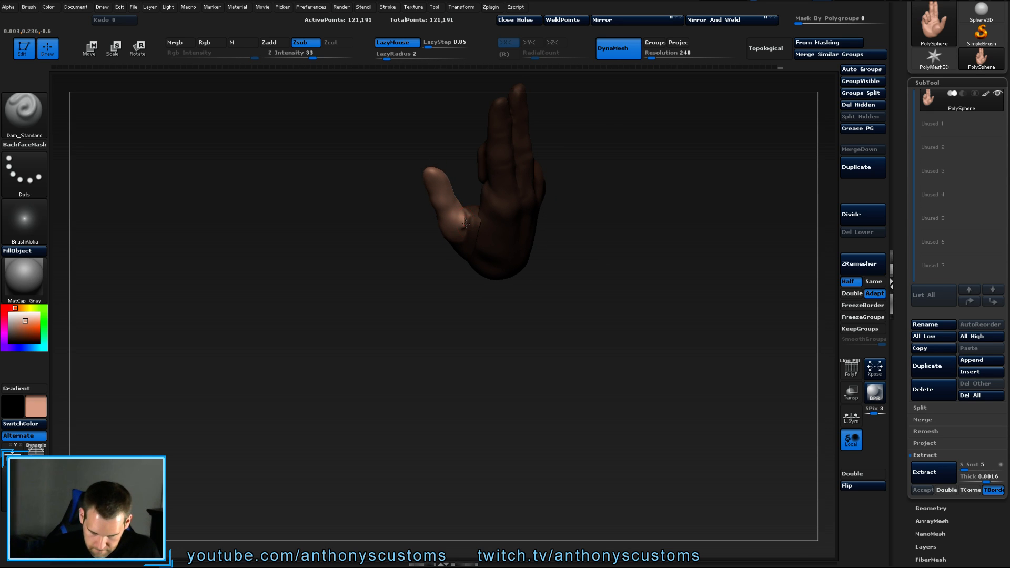
{"action": "key", "text": "ctrl+z"}
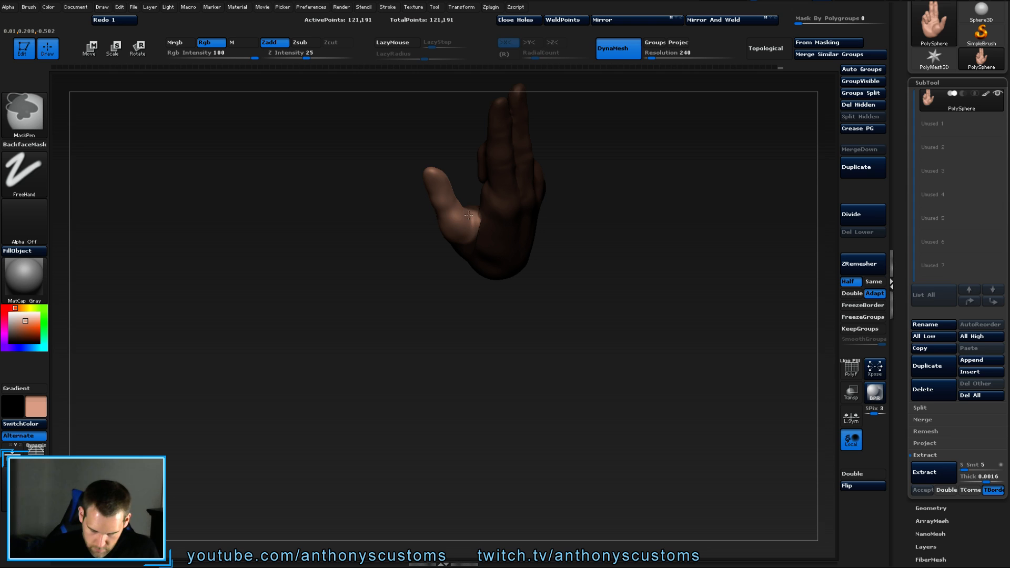
{"action": "key", "text": "ctrl+shift+z"}
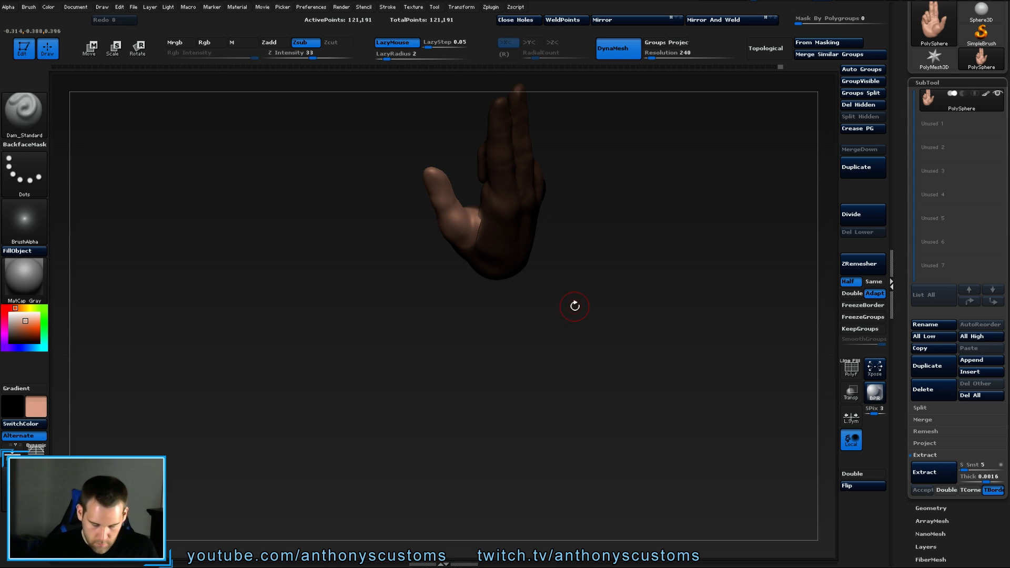
Rotate the unmasked upper thumb inward toward the fingers using a Transpose line drawn from its base past its tip.
{"action": "mouse_move", "coordinate": [575, 304]}
{"action": "left_mouse_down"}
{"action": "mouse_move", "coordinate": [573, 341]}
{"action": "mouse_move", "coordinate": [587, 289]}
{"action": "left_mouse_up"}
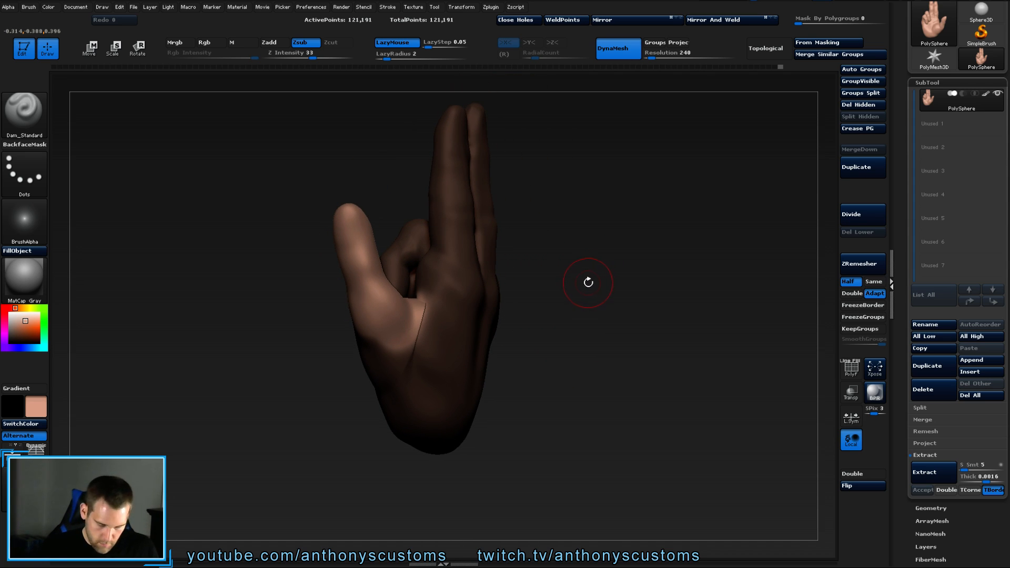
{"action": "key", "text": "r"}
{"action": "left_click_drag", "start_coordinate": [391, 316], "coordinate": [350, 172]}
{"action": "left_click_drag", "start_coordinate": [594, 213], "coordinate": [544, 193]}
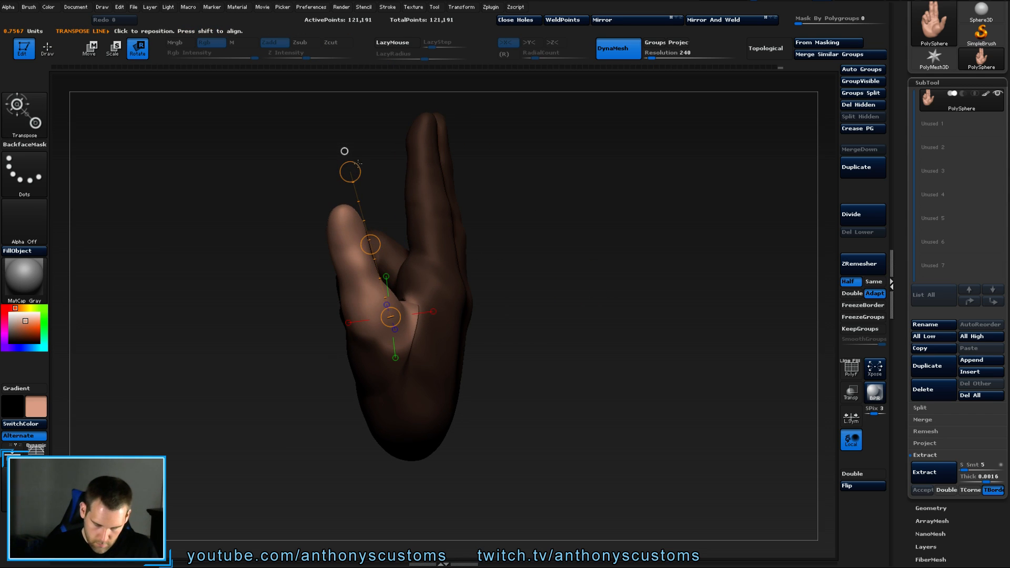
{"action": "left_click_drag", "start_coordinate": [370, 244], "coordinate": [443, 205]}
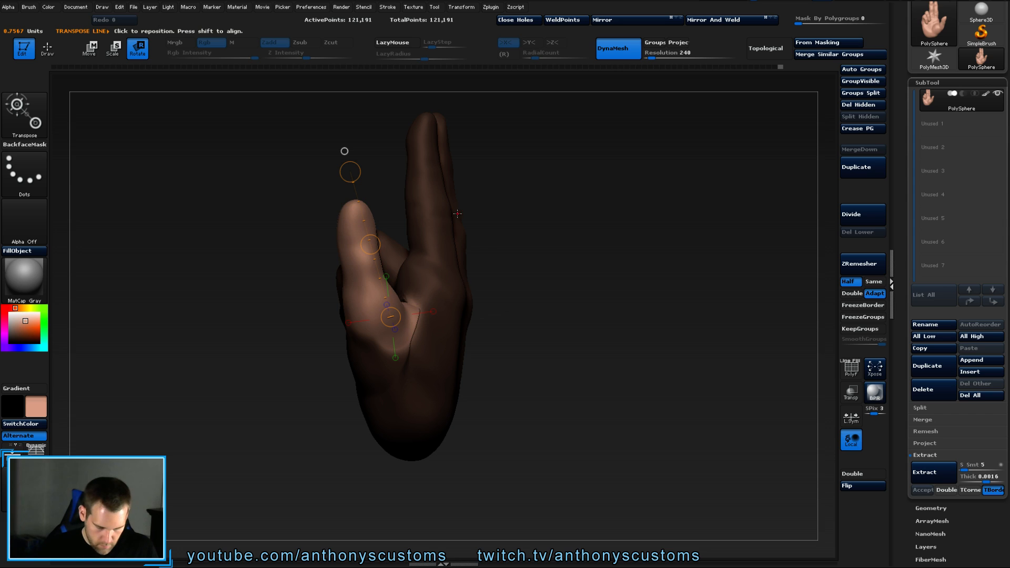
Try to reposition the unmasked upper thumb using Transpose Move lines drawn along its length, undoing the accidental distortion.
{"action": "key", "text": "w"}
{"action": "left_click_drag", "start_coordinate": [515, 231], "coordinate": [402, 259]}
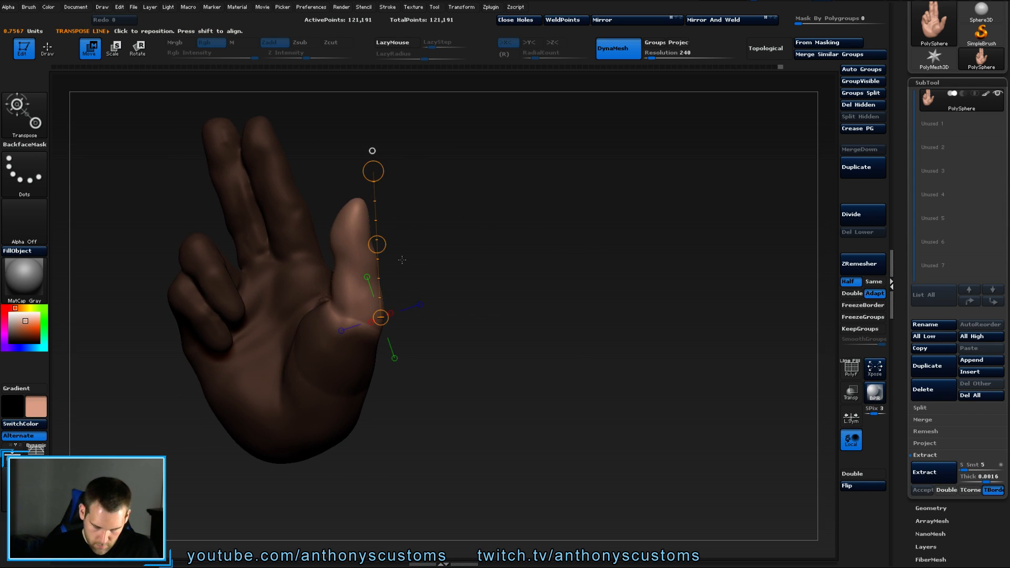
{"action": "left_click_drag", "start_coordinate": [358, 305], "coordinate": [351, 205]}
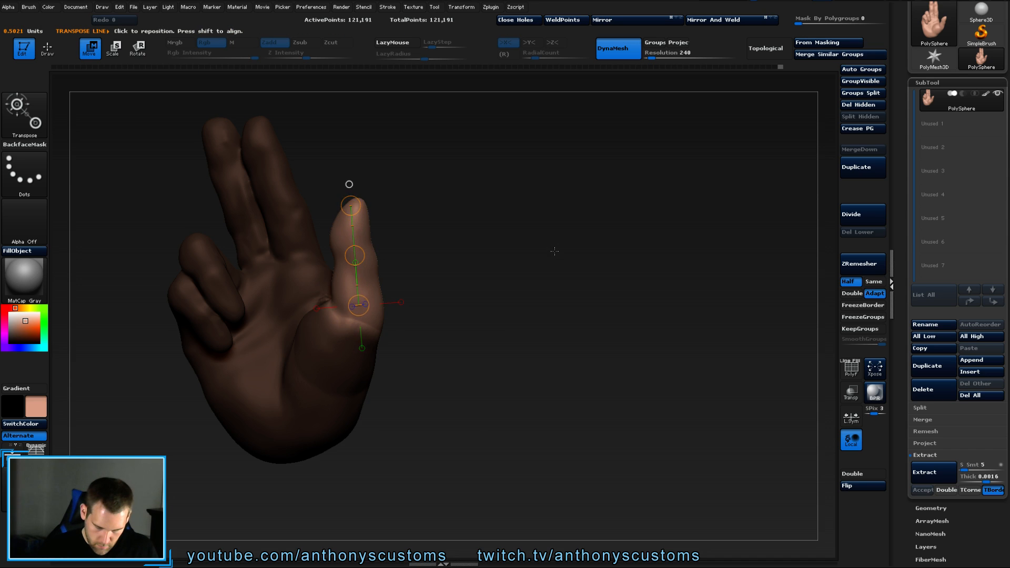
{"action": "left_click_drag", "start_coordinate": [554, 251], "coordinate": [463, 251]}
{"action": "mouse_move", "coordinate": [354, 205]}
{"action": "left_mouse_down"}
{"action": "mouse_move", "coordinate": [365, 308]}
{"action": "mouse_move", "coordinate": [390, 317]}
{"action": "left_mouse_up"}
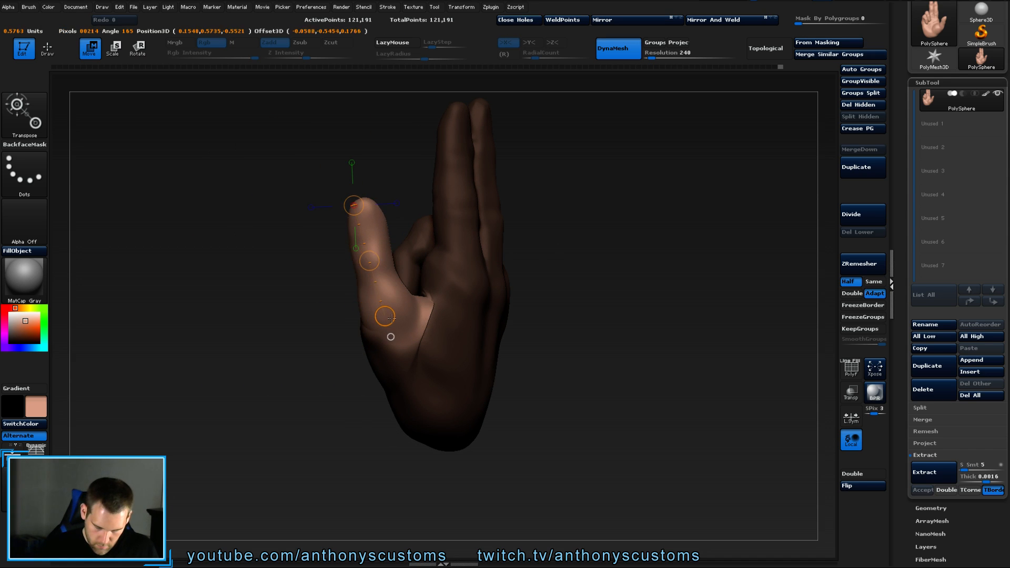
{"action": "left_click", "coordinate": [386, 315], "text": "ctrl"}
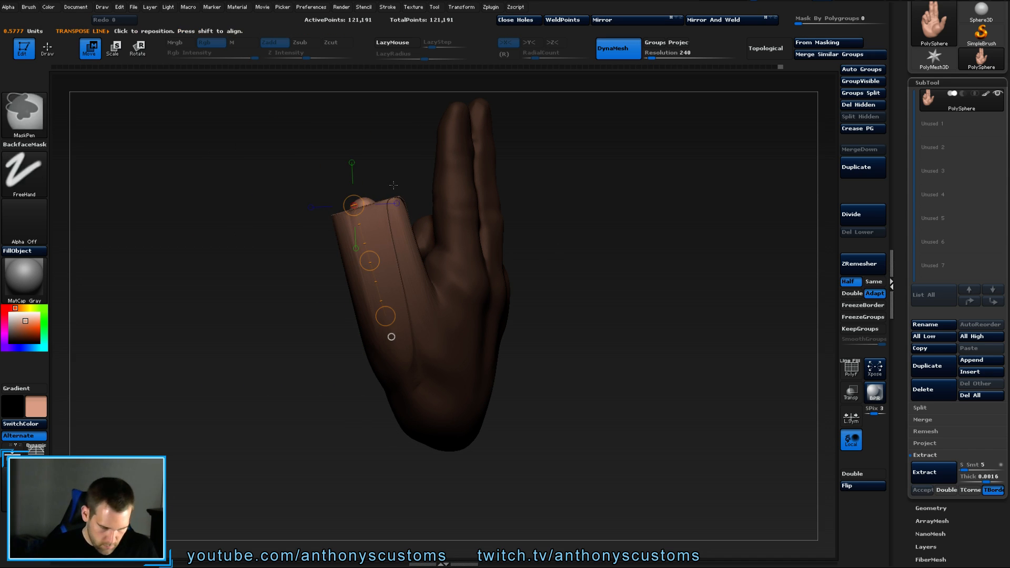
{"action": "key", "text": "ctrl+z"}
{"action": "left_click_drag", "start_coordinate": [353, 205], "coordinate": [364, 206]}
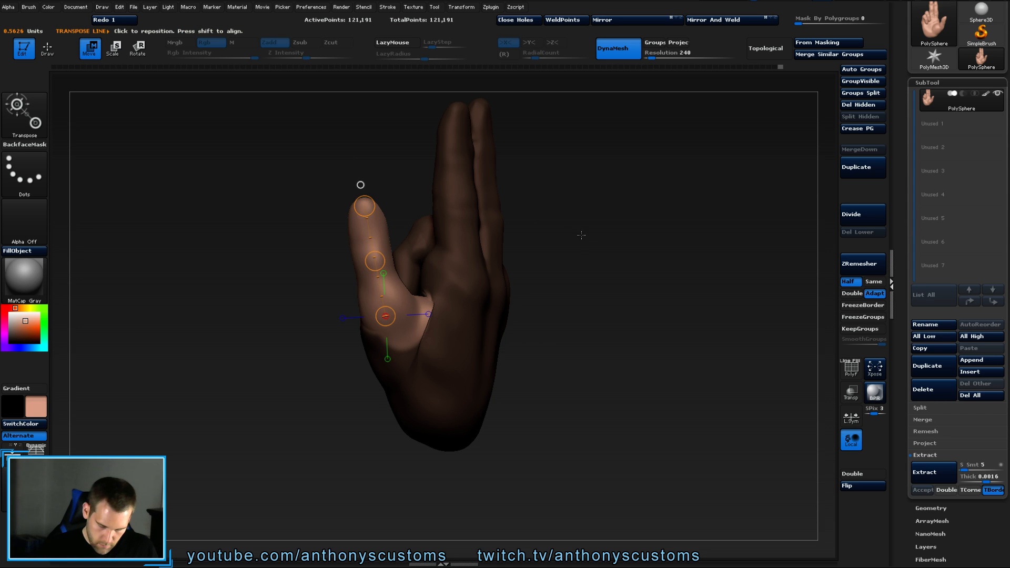
{"action": "mouse_move", "coordinate": [581, 235]}
{"action": "left_mouse_down"}
{"action": "mouse_move", "coordinate": [631, 232]}
{"action": "mouse_move", "coordinate": [619, 232]}
{"action": "mouse_move", "coordinate": [615, 245]}
{"action": "mouse_move", "coordinate": [630, 248]}
{"action": "mouse_move", "coordinate": [549, 257]}
{"action": "left_mouse_up"}
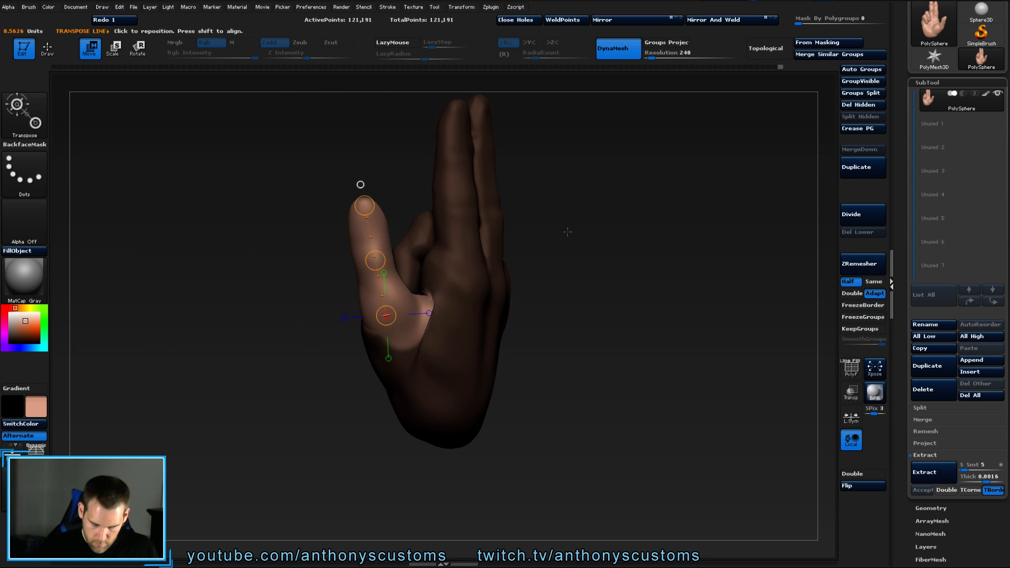
Unmask the thumb's lower base down toward the wrist on both the back and palm sides of the hand.
{"action": "key", "text": "q"}
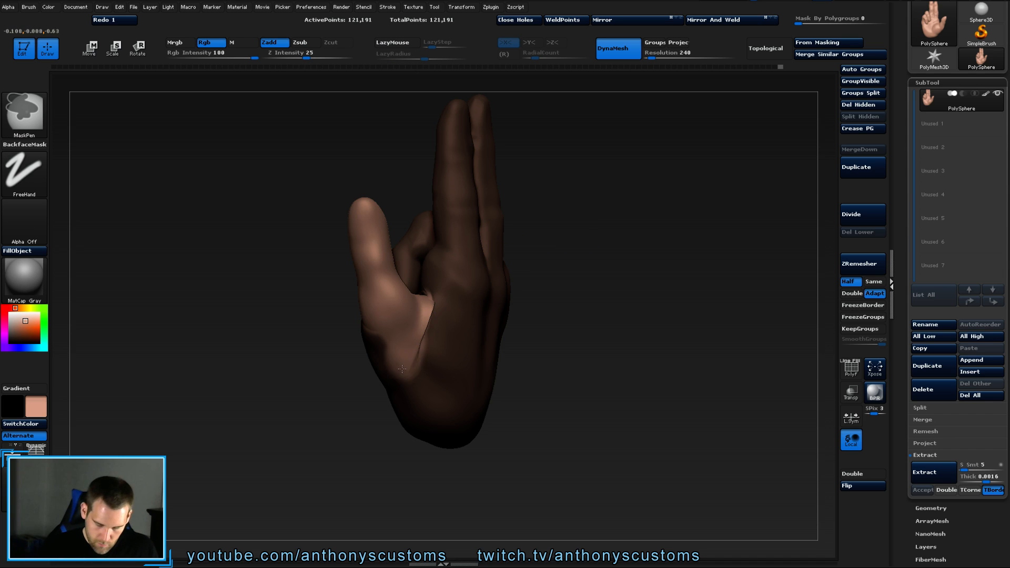
{"action": "mouse_move", "coordinate": [404, 369]}
{"action": "left_mouse_down", "text": "ctrl+alt"}
{"action": "mouse_move", "coordinate": [382, 340]}
{"action": "mouse_move", "coordinate": [411, 299]}
{"action": "left_mouse_up", "text": "ctrl+alt"}
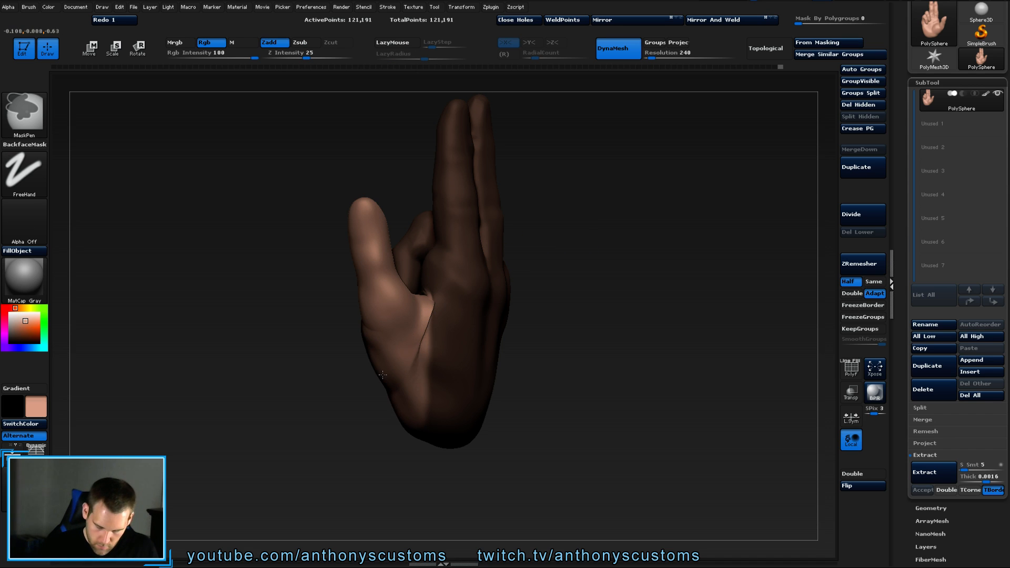
{"action": "mouse_move", "coordinate": [526, 305]}
{"action": "left_mouse_down"}
{"action": "mouse_move", "coordinate": [586, 302]}
{"action": "mouse_move", "coordinate": [570, 302]}
{"action": "left_mouse_up"}
{"action": "mouse_move", "coordinate": [421, 369]}
{"action": "left_mouse_down", "text": "ctrl+alt"}
{"action": "mouse_move", "coordinate": [384, 301]}
{"action": "mouse_move", "coordinate": [372, 318]}
{"action": "left_mouse_up", "text": "ctrl+alt"}
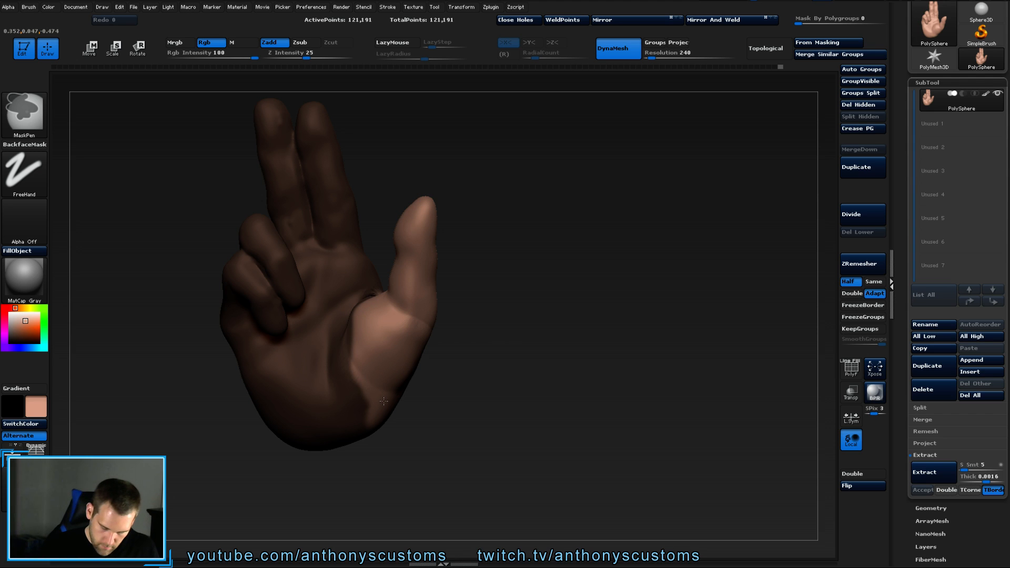
{"action": "left_click_drag", "start_coordinate": [384, 401], "coordinate": [352, 326], "text": "ctrl+alt"}
{"action": "left_click_drag", "start_coordinate": [501, 275], "coordinate": [515, 371]}
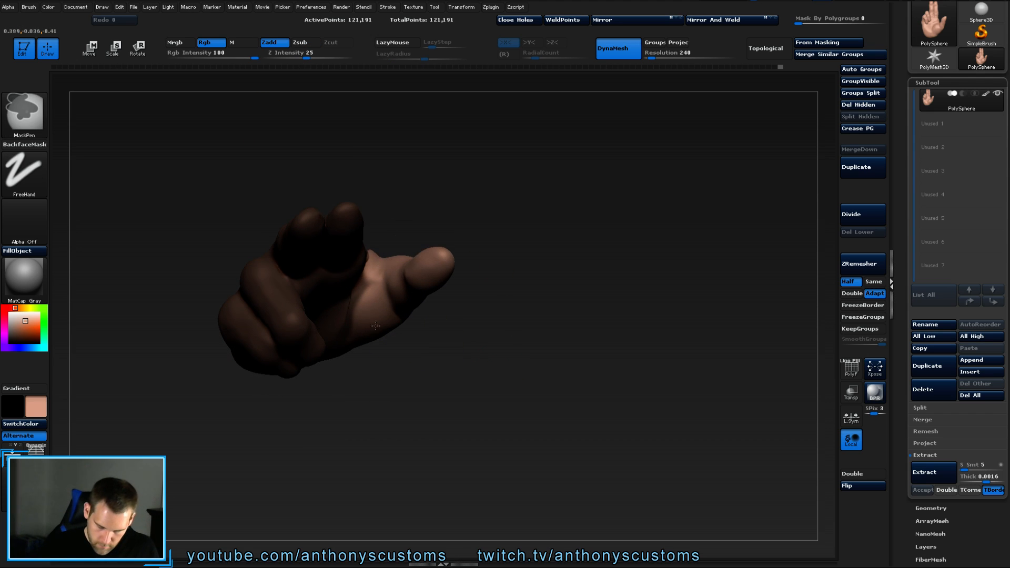
{"action": "mouse_move", "coordinate": [480, 255]}
{"action": "left_mouse_down"}
{"action": "mouse_move", "coordinate": [647, 266]}
{"action": "mouse_move", "coordinate": [573, 373]}
{"action": "mouse_move", "coordinate": [652, 321]}
{"action": "mouse_move", "coordinate": [684, 326]}
{"action": "mouse_move", "coordinate": [687, 346]}
{"action": "left_mouse_up"}
Rotate the whole unmasked thumb inward from its wrist-side base with Transpose, adjust its position with Transpose Move, and return to sculpting mode.
{"action": "key", "text": "r"}
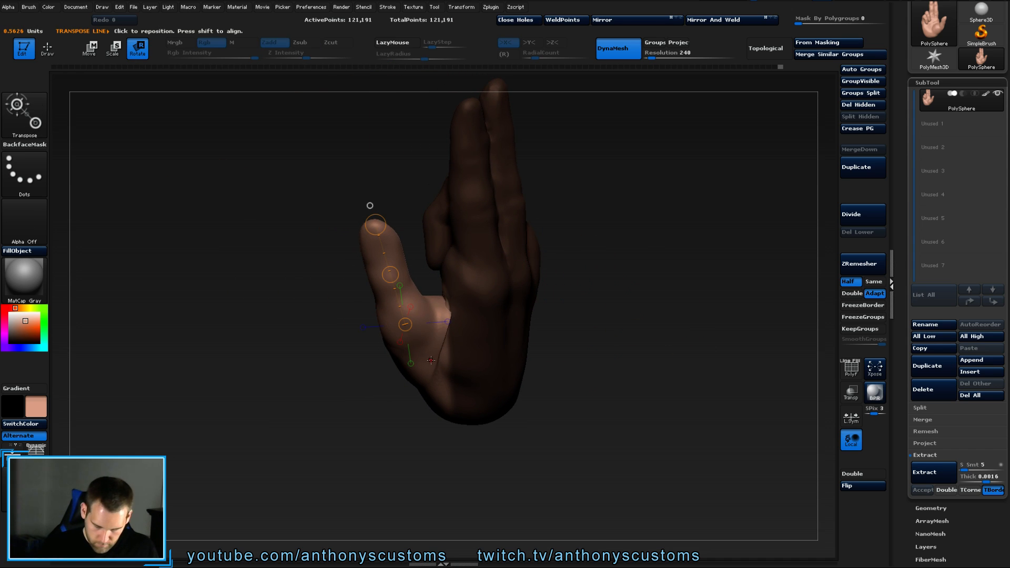
{"action": "mouse_move", "coordinate": [437, 413]}
{"action": "left_mouse_down"}
{"action": "mouse_move", "coordinate": [375, 230]}
{"action": "mouse_move", "coordinate": [401, 237]}
{"action": "left_mouse_up"}
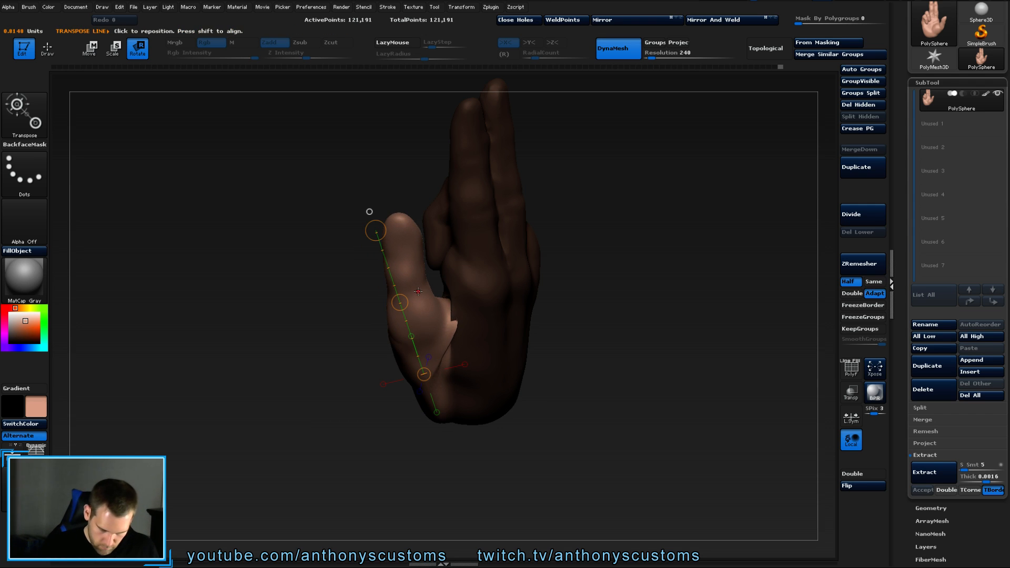
{"action": "key", "text": "w"}
{"action": "left_click_drag", "start_coordinate": [400, 303], "coordinate": [397, 292]}
{"action": "left_click_drag", "start_coordinate": [568, 289], "coordinate": [631, 316]}
{"action": "left_click_drag", "start_coordinate": [397, 305], "coordinate": [414, 293]}
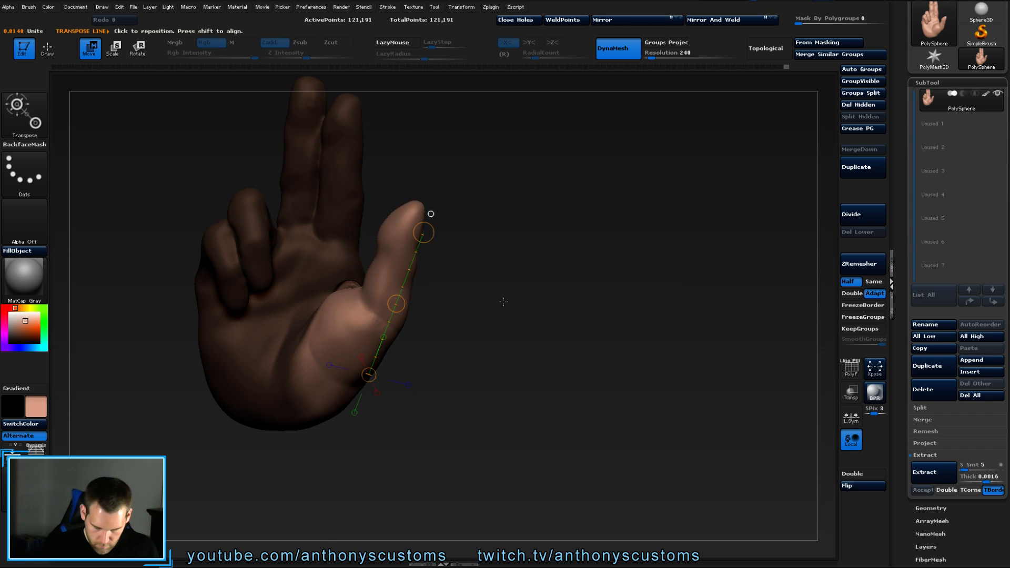
{"action": "left_click_drag", "start_coordinate": [503, 301], "coordinate": [590, 276]}
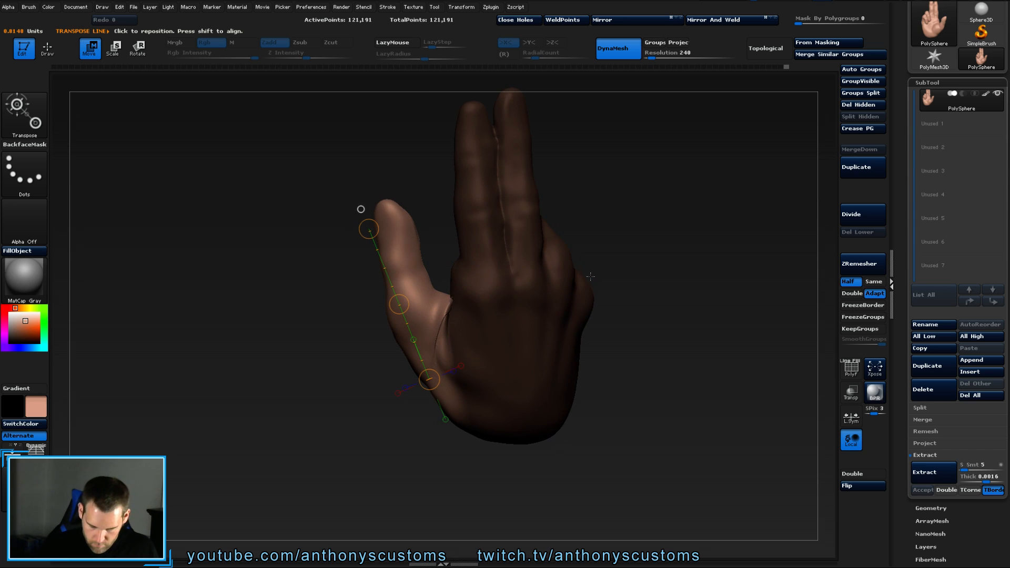
{"action": "key", "text": "q"}
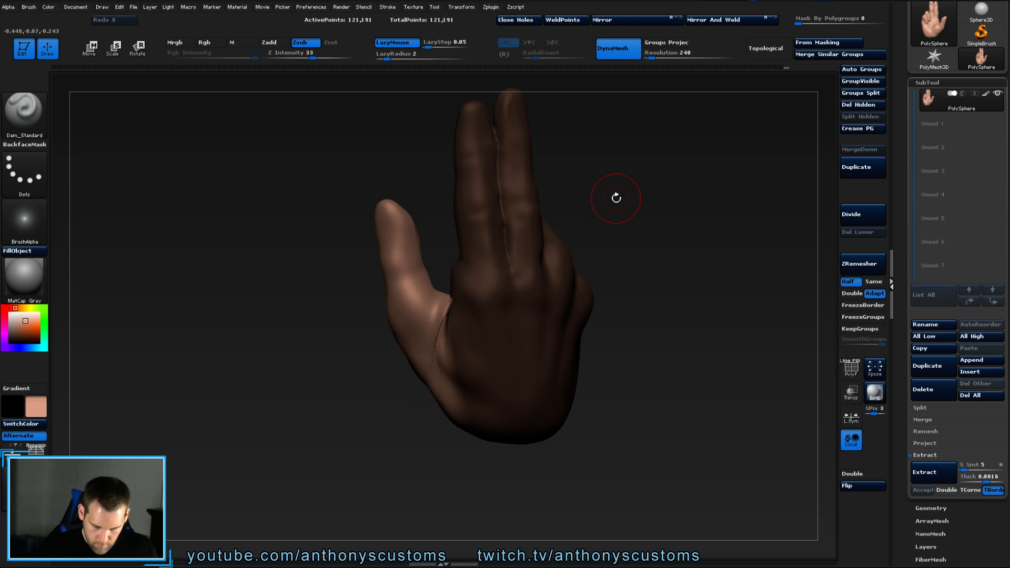
Clear the mask and remesh the hand with DynaMesh, undoing the trial strokes in the web beside the thumb.
{"action": "left_click_drag", "start_coordinate": [669, 253], "coordinate": [456, 303], "text": "shift"}
{"action": "left_click_drag", "start_coordinate": [631, 241], "coordinate": [664, 274], "text": "ctrl"}
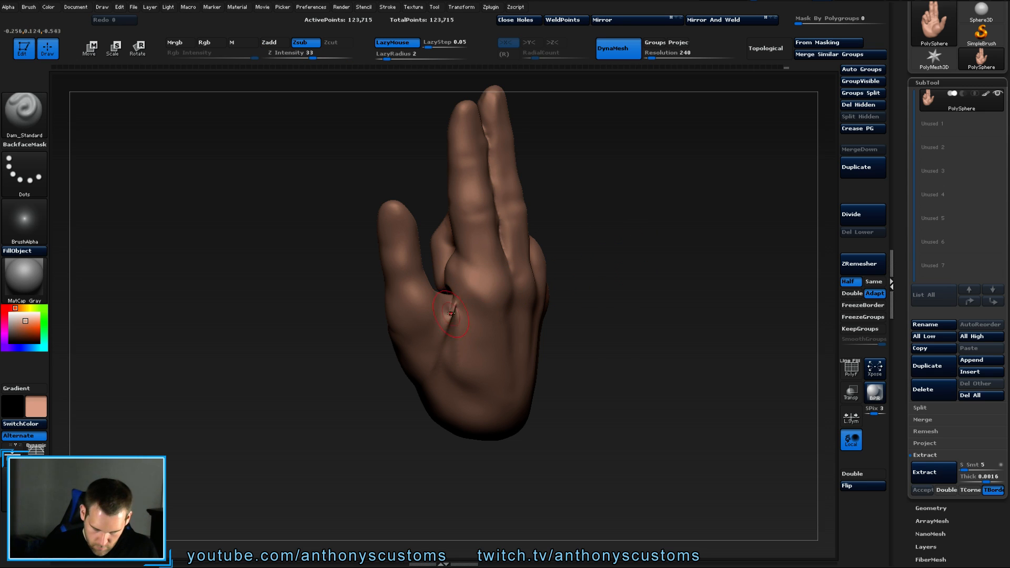
{"action": "key", "text": "ctrl+z"}
{"action": "key", "text": "ctrl+z"}
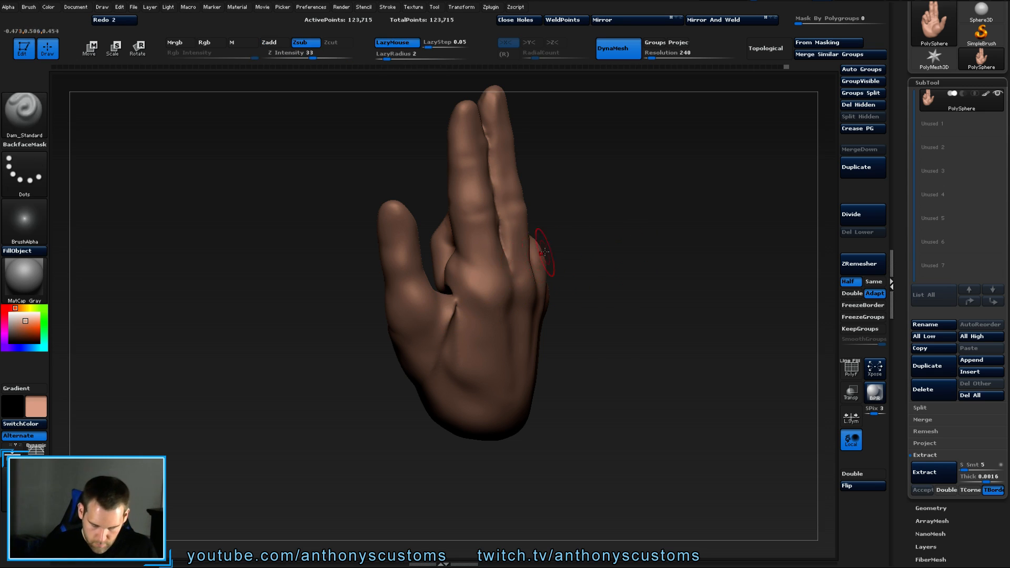
Fill the crease between the thumb base and the back of the hand with ClayTubes and smooth it.
{"action": "key", "text": "c"}
{"action": "key", "text": "b"}
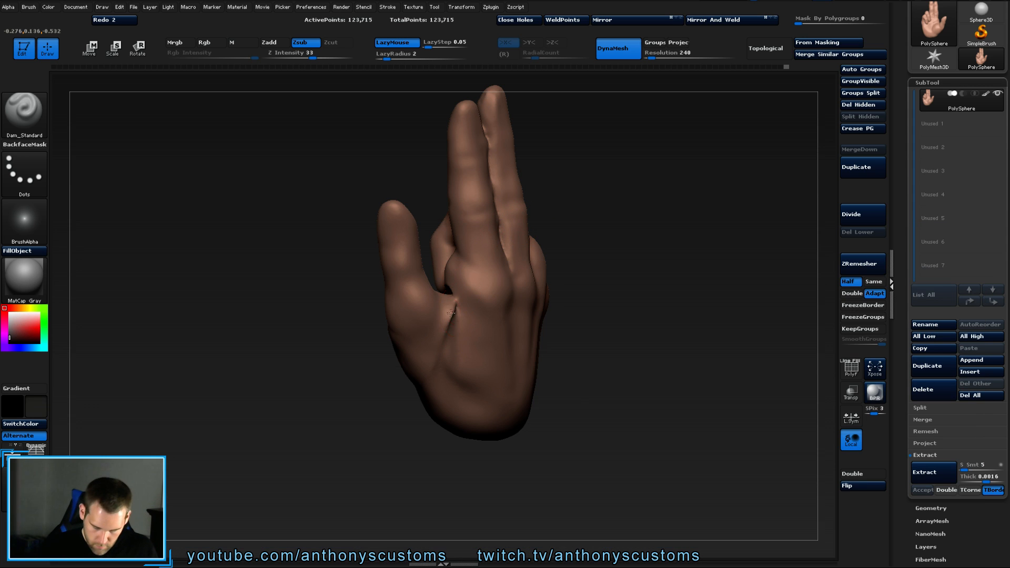
{"action": "key", "text": "ctrl+z"}
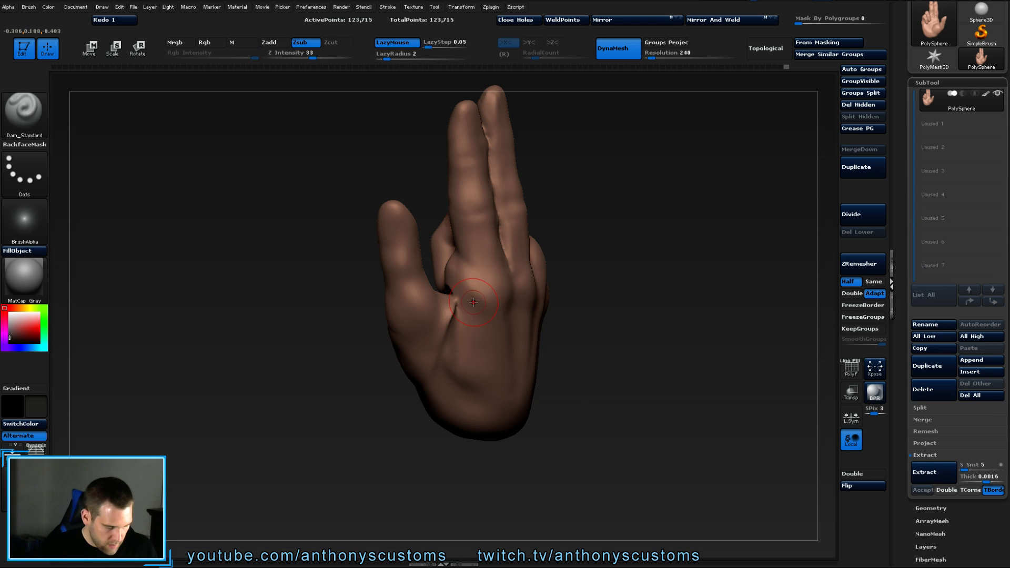
{"action": "key", "text": "b"}
{"action": "key", "text": "c"}
{"action": "key", "text": "t"}
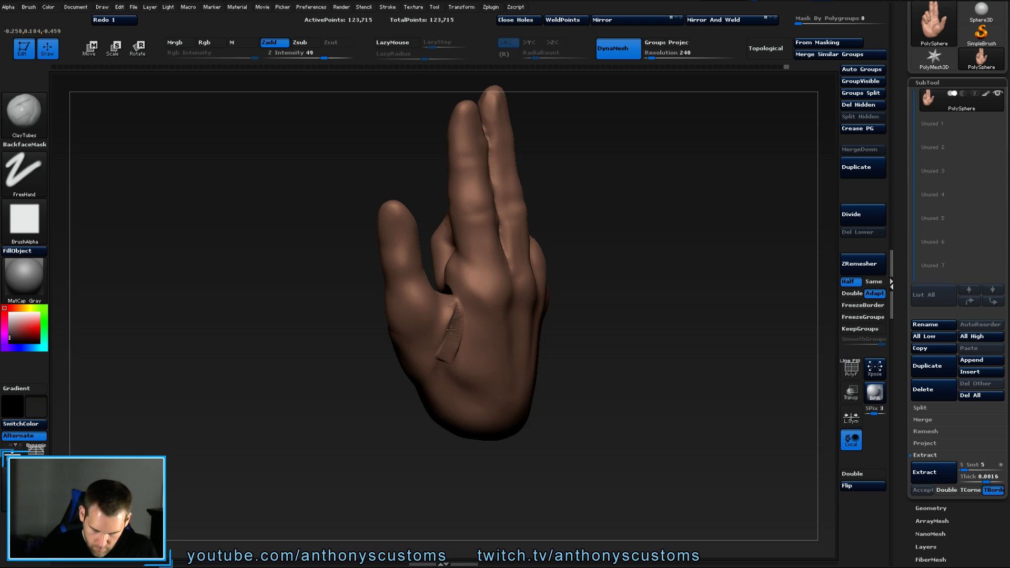
{"action": "left_click_drag", "start_coordinate": [442, 370], "coordinate": [459, 316], "text": "shift"}
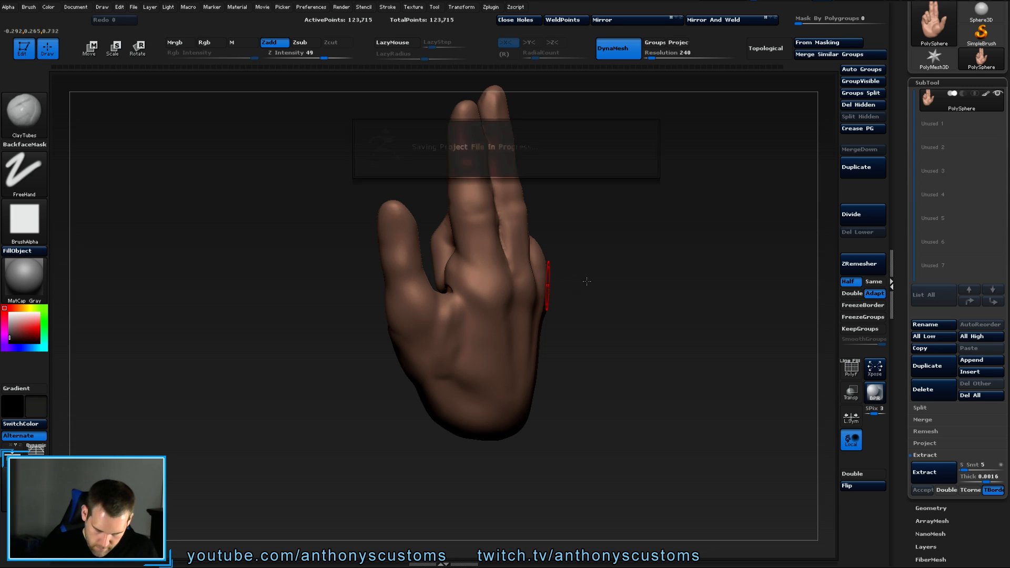
Smooth the thumb's fleshy base and web on the palm side and remesh the hand with DynaMesh.
{"action": "mouse_move", "coordinate": [586, 279]}
{"action": "left_mouse_down"}
{"action": "mouse_move", "coordinate": [640, 277]}
{"action": "mouse_move", "coordinate": [634, 269]}
{"action": "mouse_move", "coordinate": [605, 321]}
{"action": "mouse_move", "coordinate": [452, 326]}
{"action": "mouse_move", "coordinate": [444, 361]}
{"action": "left_mouse_up"}
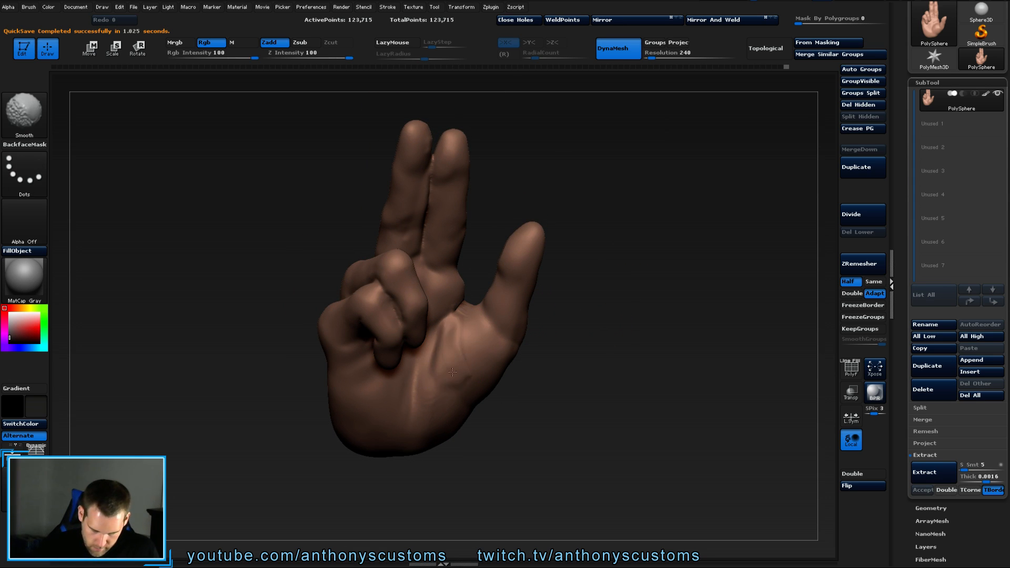
{"action": "mouse_move", "coordinate": [594, 273]}
{"action": "left_mouse_down"}
{"action": "mouse_move", "coordinate": [462, 299]}
{"action": "mouse_move", "coordinate": [464, 315]}
{"action": "left_mouse_up"}
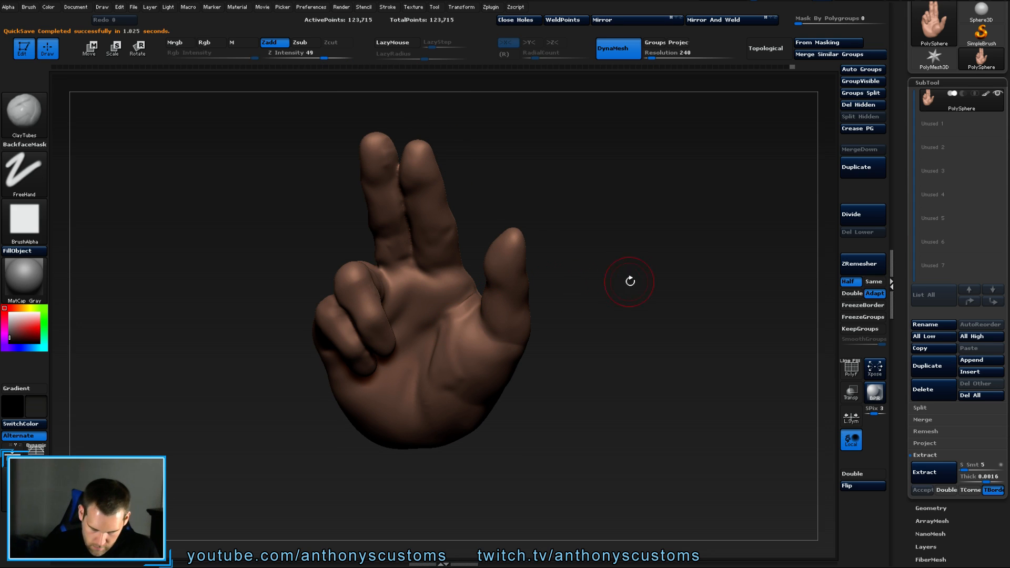
{"action": "left_click_drag", "start_coordinate": [627, 278], "coordinate": [662, 303], "text": "ctrl"}
{"action": "left_click_drag", "start_coordinate": [473, 299], "coordinate": [449, 336], "text": "shift"}
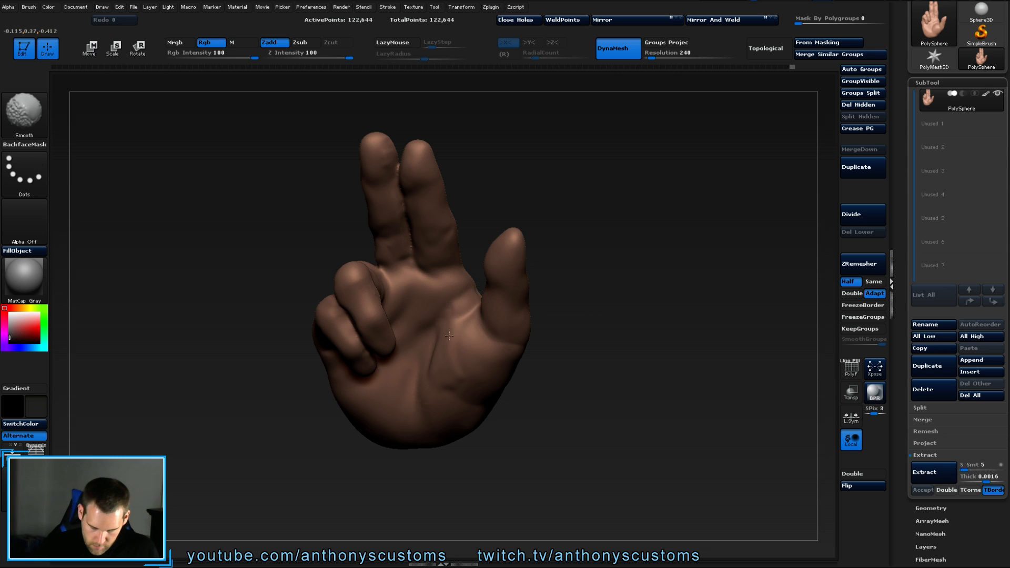
{"action": "mouse_move", "coordinate": [594, 268]}
{"action": "left_mouse_down"}
{"action": "mouse_move", "coordinate": [616, 239]}
{"action": "mouse_move", "coordinate": [629, 304]}
{"action": "mouse_move", "coordinate": [691, 283]}
{"action": "left_mouse_up"}
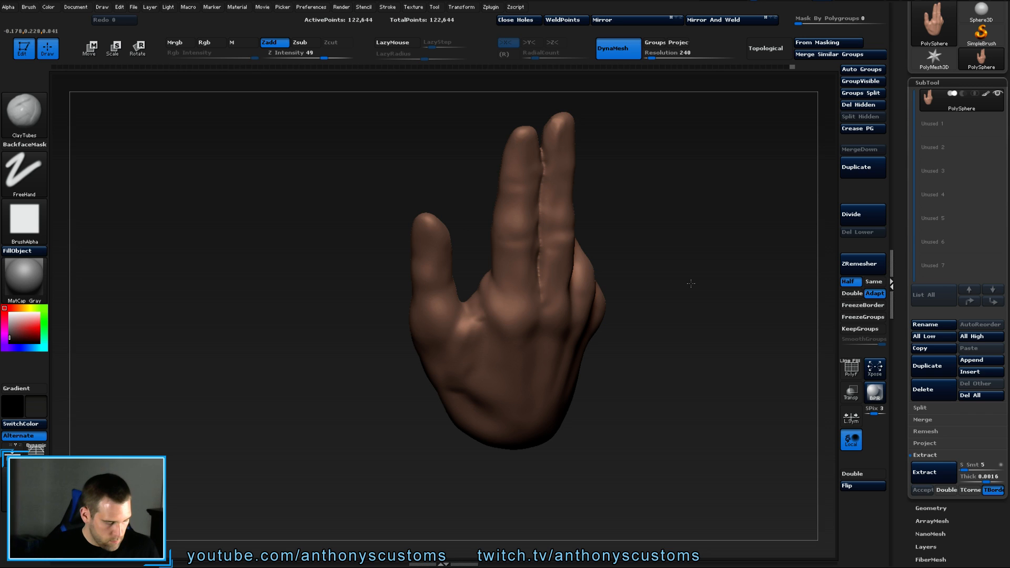
{"action": "mouse_move", "coordinate": [688, 283]}
{"action": "left_mouse_down"}
{"action": "mouse_move", "coordinate": [733, 262]}
{"action": "mouse_move", "coordinate": [639, 332]}
{"action": "mouse_move", "coordinate": [652, 324]}
{"action": "mouse_move", "coordinate": [615, 320]}
{"action": "mouse_move", "coordinate": [586, 333]}
{"action": "mouse_move", "coordinate": [629, 337]}
{"action": "mouse_move", "coordinate": [623, 323]}
{"action": "left_mouse_up"}
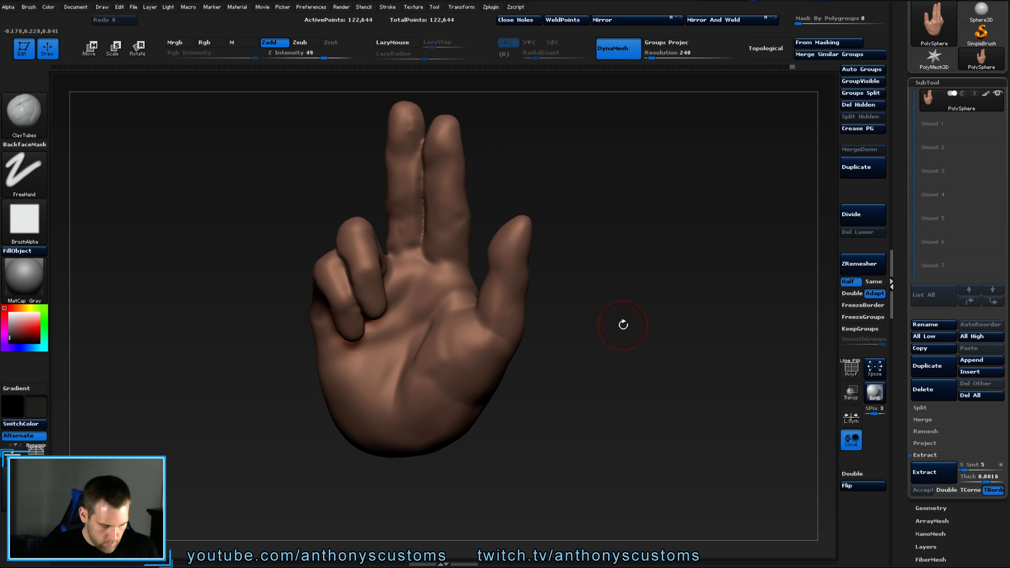
Mask the thumb's end segment on all sides and invert the mask so only that segment stays free.
{"action": "left_click_drag", "start_coordinate": [523, 252], "coordinate": [501, 240], "text": "ctrl"}
{"action": "mouse_move", "coordinate": [655, 266]}
{"action": "left_mouse_down"}
{"action": "mouse_move", "coordinate": [591, 262]}
{"action": "mouse_move", "coordinate": [534, 234]}
{"action": "left_mouse_up"}
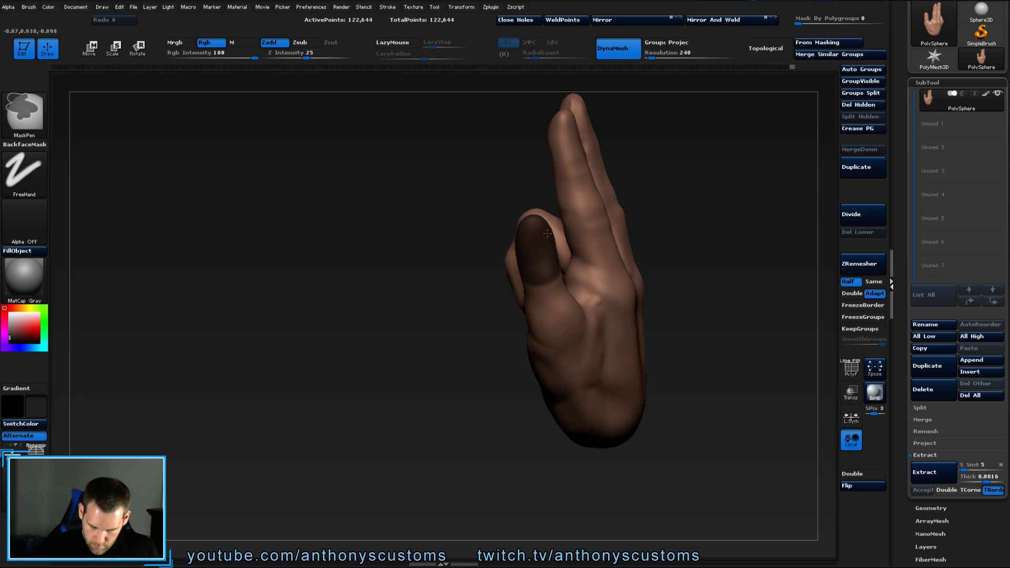
{"action": "left_click_drag", "start_coordinate": [652, 295], "coordinate": [516, 363]}
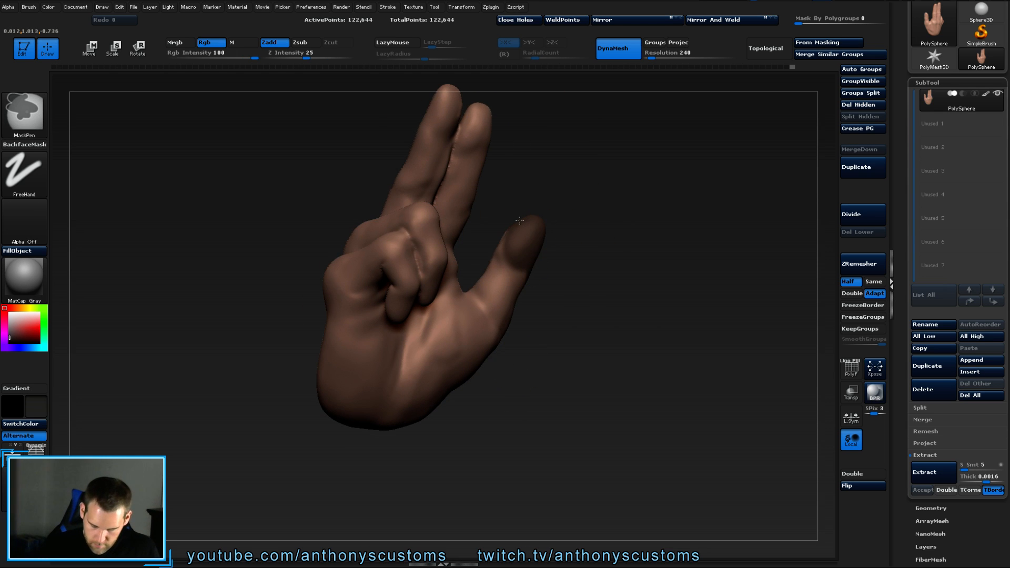
{"action": "left_click_drag", "start_coordinate": [576, 245], "coordinate": [452, 247]}
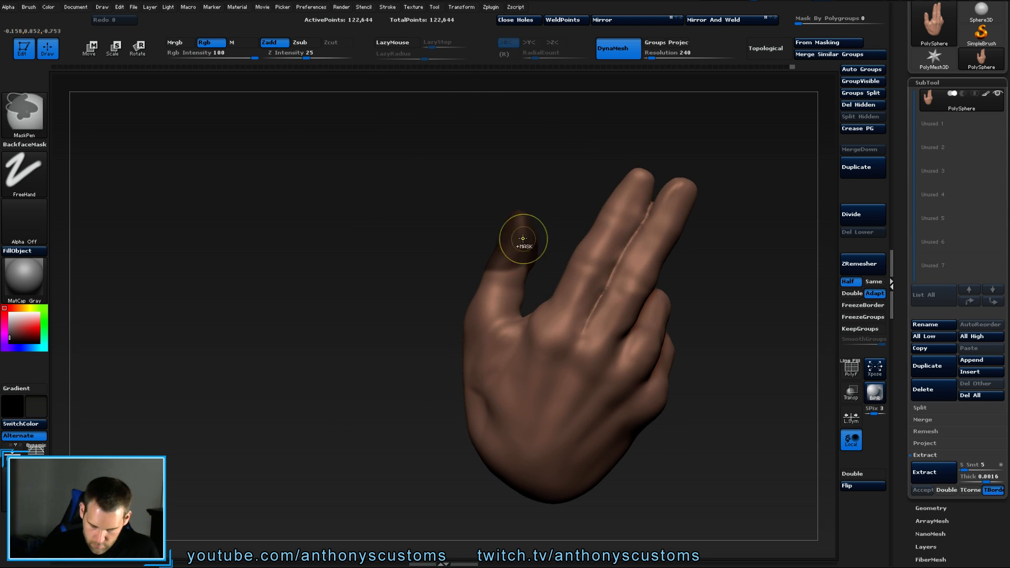
{"action": "left_click_drag", "start_coordinate": [523, 239], "coordinate": [516, 254], "text": "ctrl"}
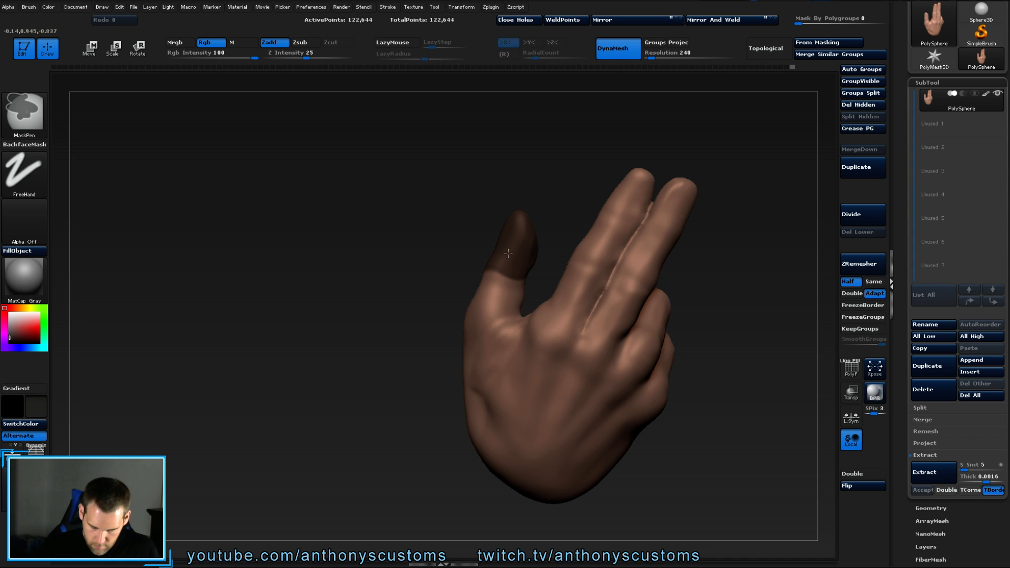
{"action": "mouse_move", "coordinate": [412, 289]}
{"action": "left_mouse_down"}
{"action": "mouse_move", "coordinate": [521, 262]}
{"action": "mouse_move", "coordinate": [525, 246]}
{"action": "left_mouse_up"}
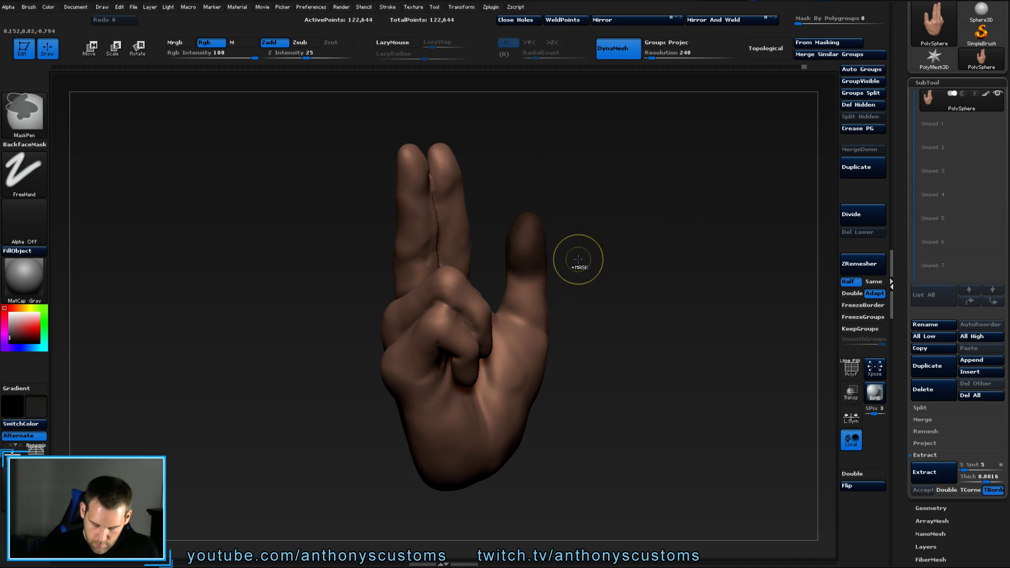
{"action": "left_click_drag", "start_coordinate": [647, 271], "coordinate": [665, 308]}
{"action": "left_click", "coordinate": [665, 273], "text": "ctrl"}
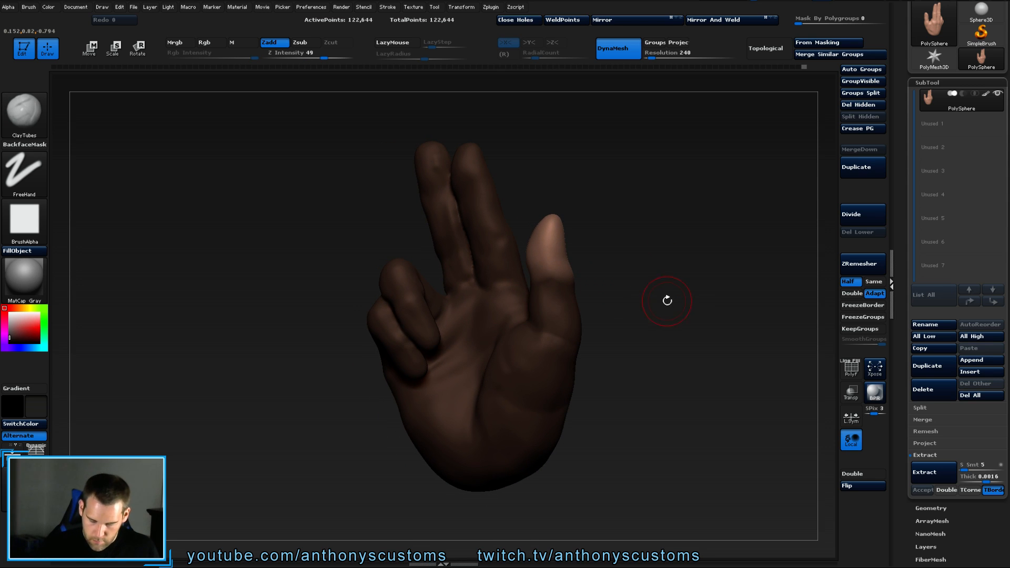
Bend the unmasked thumb tip sharply inward toward the extended fingers with Transpose Rotate, pivoting at the upper thumb joint.
{"action": "key", "text": "r"}
{"action": "mouse_move", "coordinate": [550, 269]}
{"action": "left_mouse_down"}
{"action": "mouse_move", "coordinate": [545, 182]}
{"action": "mouse_move", "coordinate": [510, 209]}
{"action": "mouse_move", "coordinate": [494, 260]}
{"action": "left_mouse_up"}
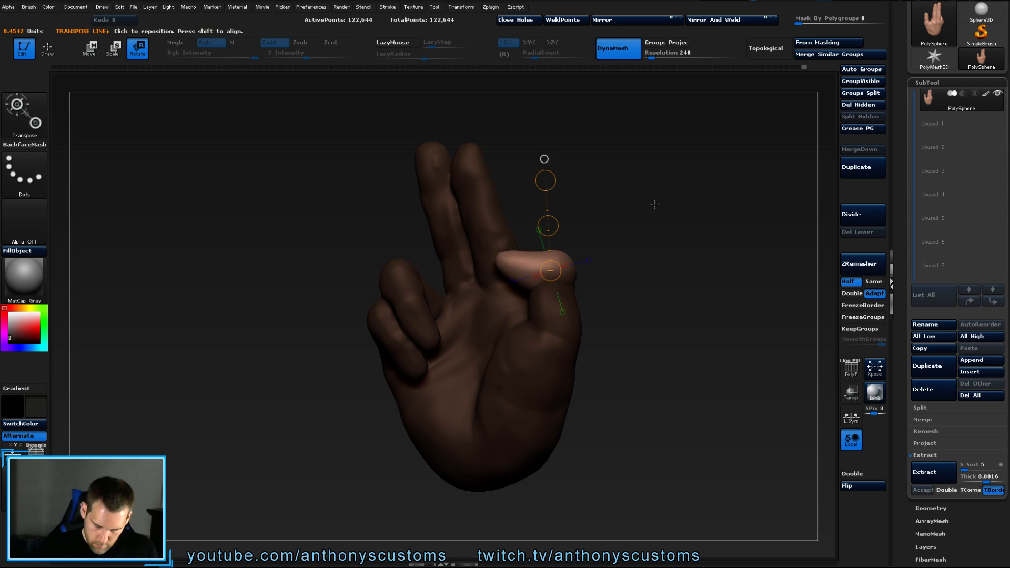
{"action": "left_click_drag", "start_coordinate": [654, 204], "coordinate": [577, 320]}
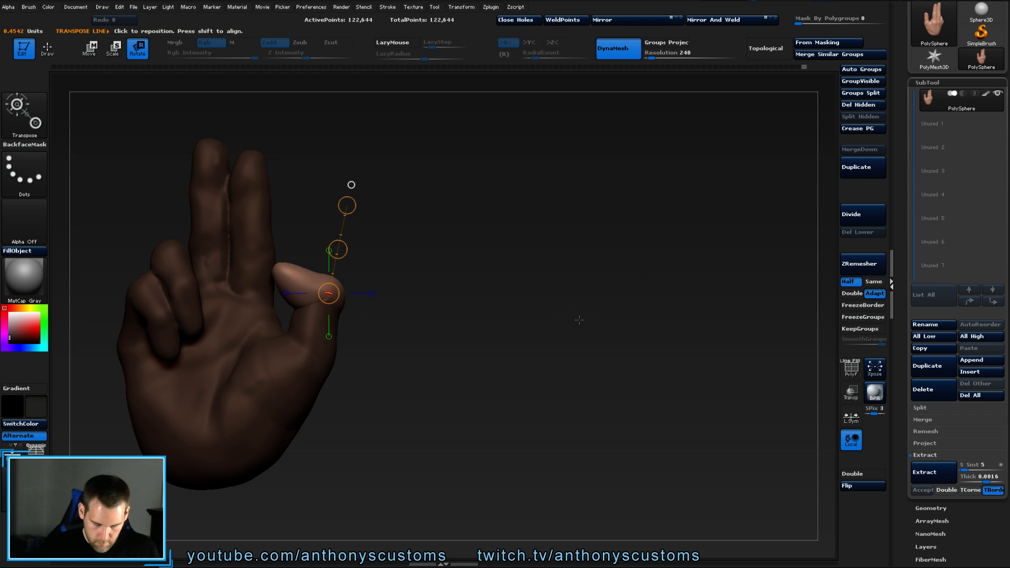
{"action": "left_click_drag", "start_coordinate": [514, 345], "coordinate": [635, 311], "text": "alt"}
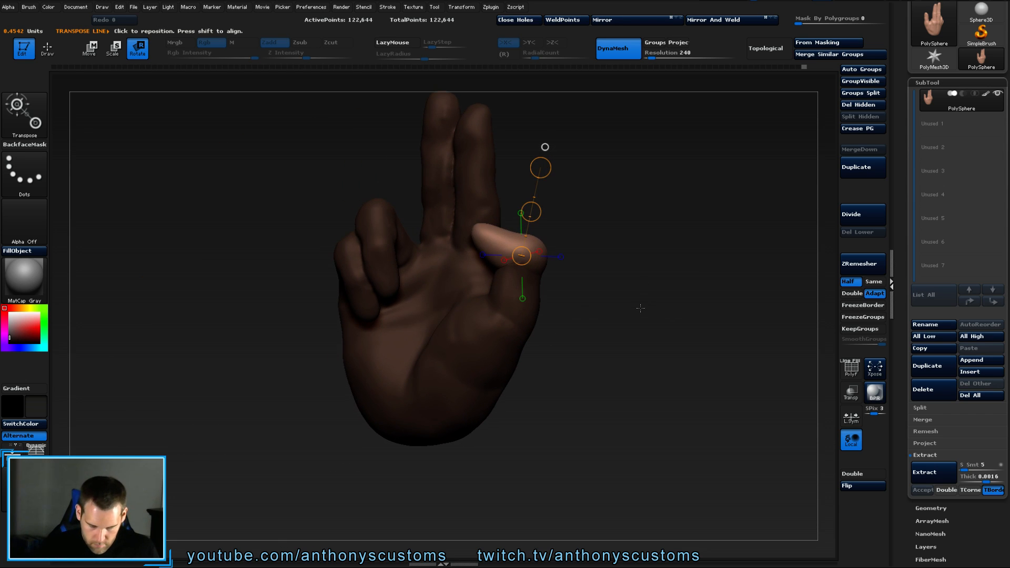
Shift the unmasked thumb tip inward and down toward the palm with Transpose Move, and clear the mask.
{"action": "key", "text": "w"}
{"action": "left_click_drag", "start_coordinate": [532, 211], "coordinate": [521, 216]}
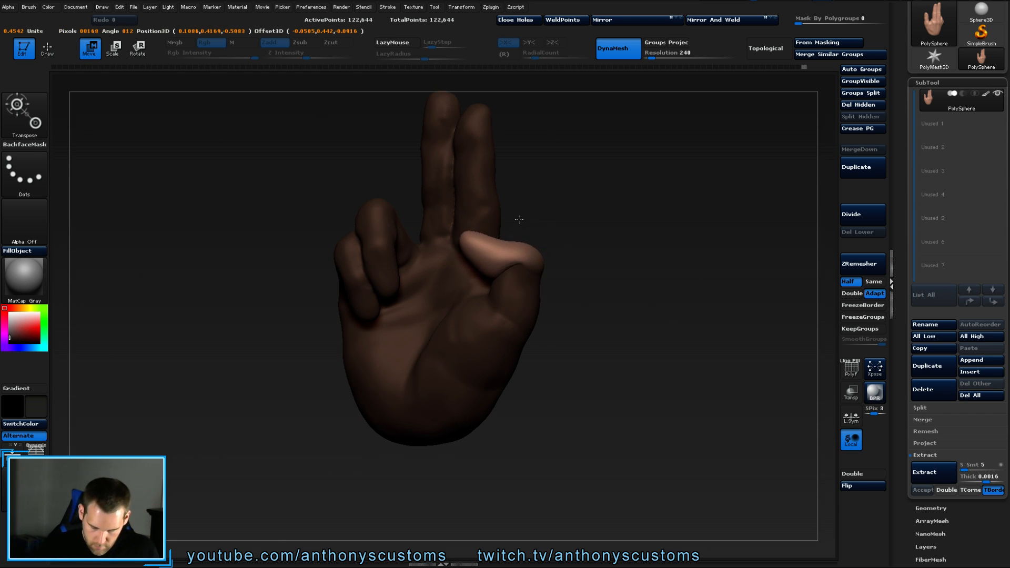
{"action": "left_click_drag", "start_coordinate": [652, 239], "coordinate": [604, 234]}
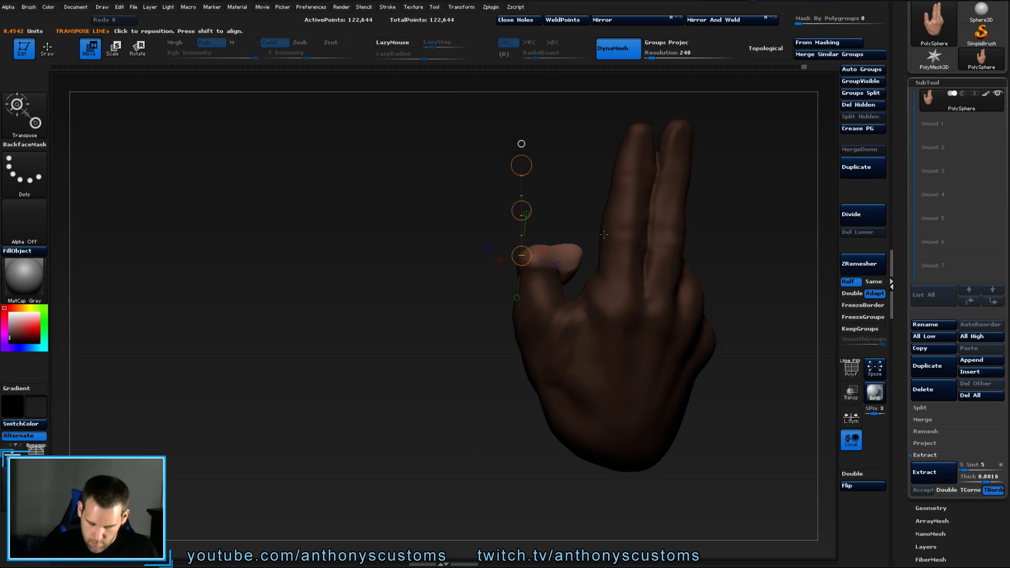
{"action": "mouse_move", "coordinate": [579, 281]}
{"action": "left_mouse_down"}
{"action": "mouse_move", "coordinate": [518, 399]}
{"action": "mouse_move", "coordinate": [488, 414]}
{"action": "mouse_move", "coordinate": [368, 405]}
{"action": "left_mouse_up"}
{"action": "key", "text": "q"}
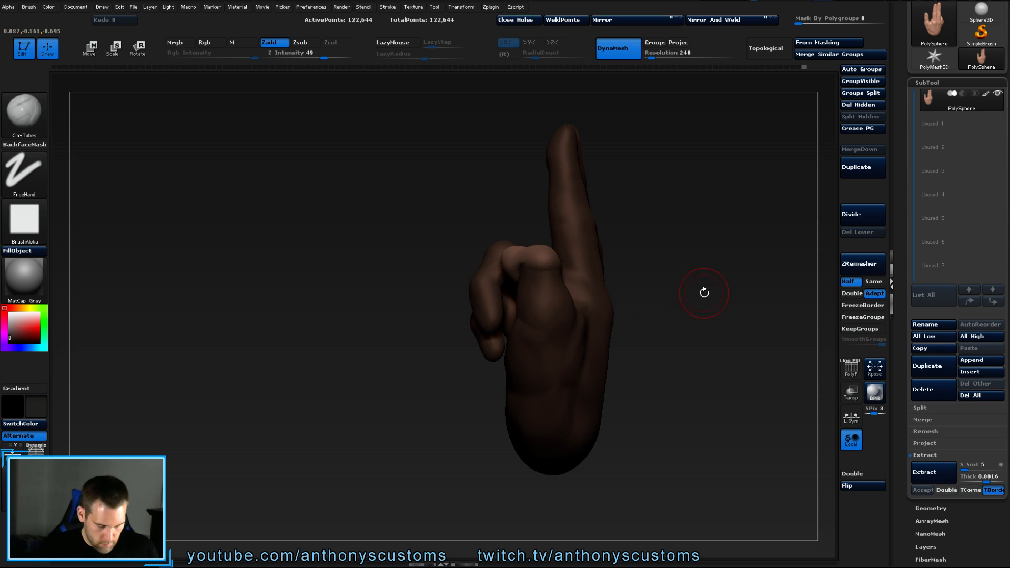
{"action": "left_click_drag", "start_coordinate": [703, 293], "coordinate": [403, 366]}
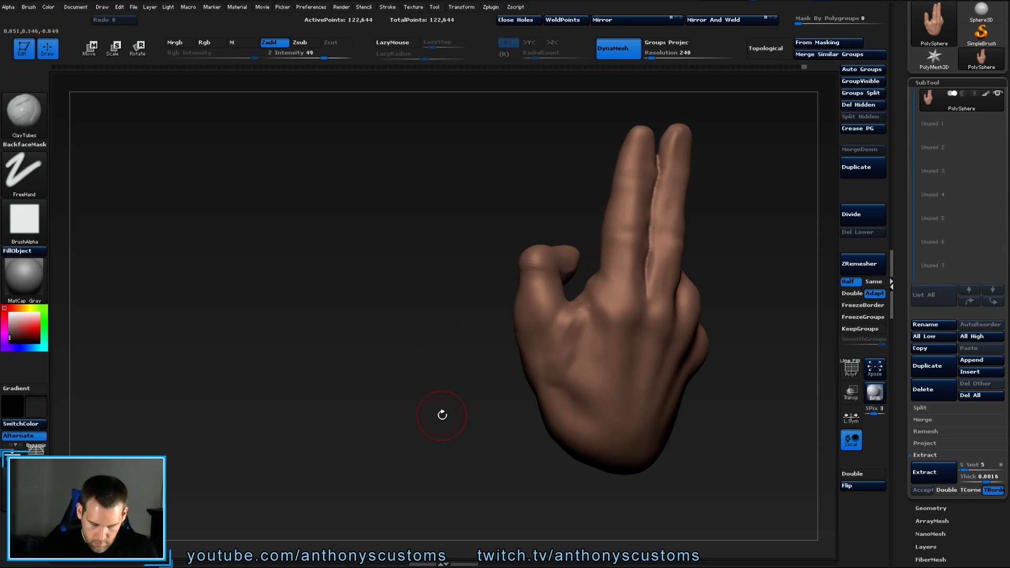
{"action": "left_click_drag", "start_coordinate": [442, 415], "coordinate": [295, 419], "text": "alt"}
{"action": "left_click_drag", "start_coordinate": [660, 284], "coordinate": [638, 278]}
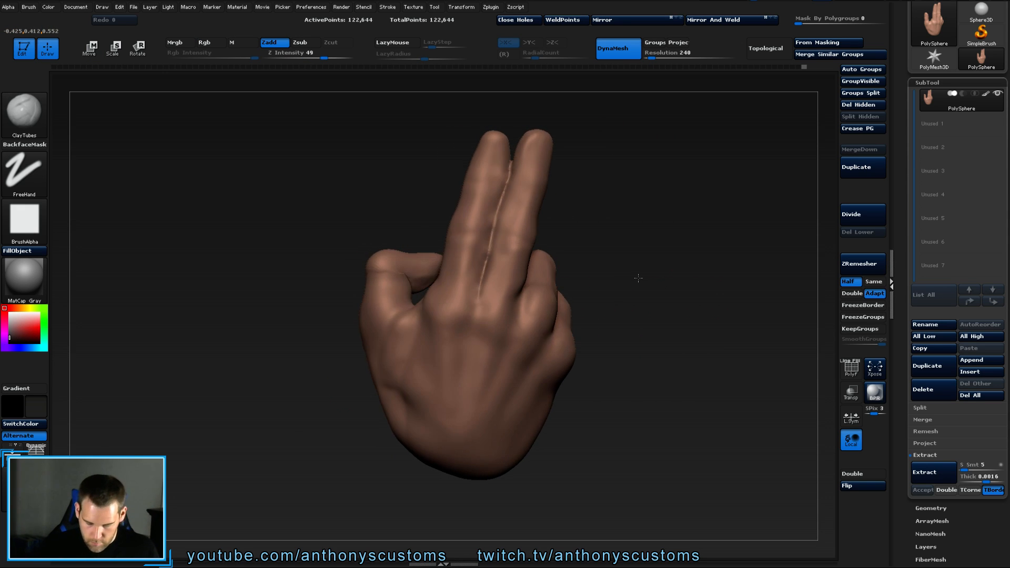
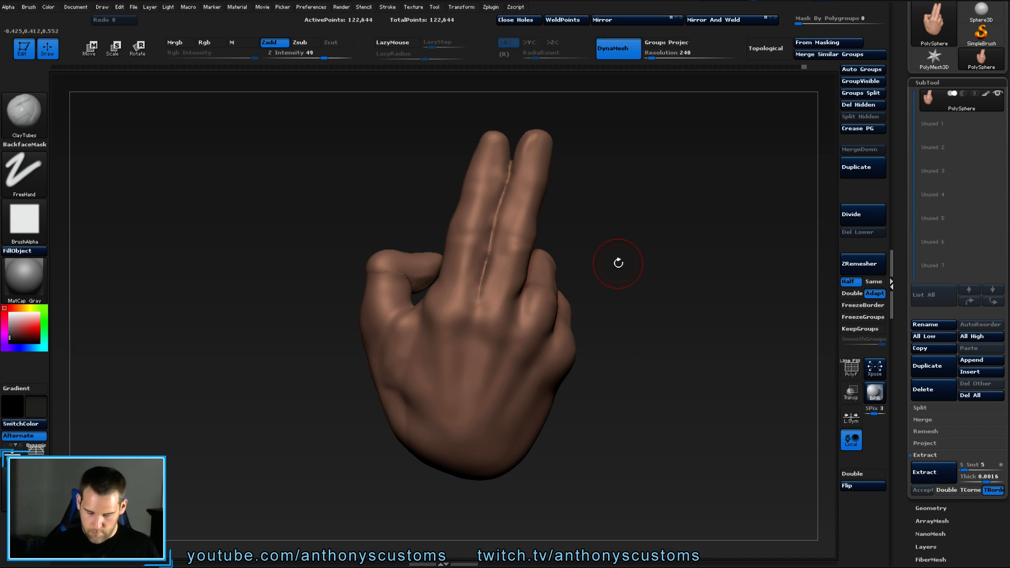
Mask the whole thumb on all sides down to its lower segment and invert the mask so only the thumb stays free.
{"action": "mouse_move", "coordinate": [618, 263]}
{"action": "left_mouse_down"}
{"action": "mouse_move", "coordinate": [656, 289]}
{"action": "mouse_move", "coordinate": [397, 245]}
{"action": "mouse_move", "coordinate": [401, 272]}
{"action": "mouse_move", "coordinate": [392, 281]}
{"action": "left_mouse_up"}
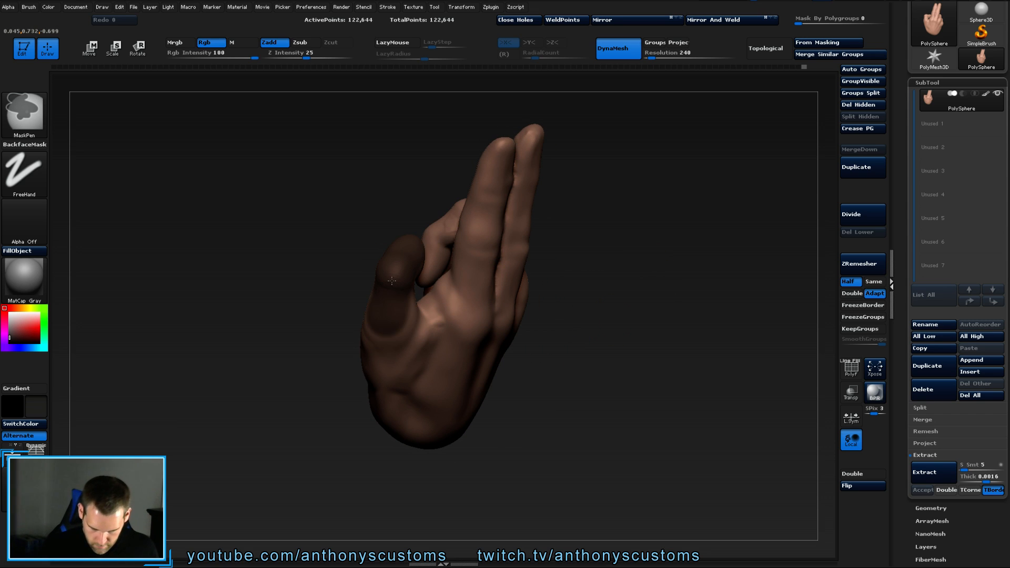
{"action": "left_click_drag", "start_coordinate": [566, 292], "coordinate": [638, 298]}
{"action": "mouse_move", "coordinate": [407, 274]}
{"action": "left_mouse_down", "text": "ctrl"}
{"action": "mouse_move", "coordinate": [389, 278]}
{"action": "mouse_move", "coordinate": [357, 245]}
{"action": "left_mouse_up", "text": "ctrl"}
{"action": "mouse_move", "coordinate": [374, 284]}
{"action": "left_mouse_down", "text": "ctrl"}
{"action": "mouse_move", "coordinate": [399, 325]}
{"action": "mouse_move", "coordinate": [554, 340]}
{"action": "left_mouse_up", "text": "ctrl"}
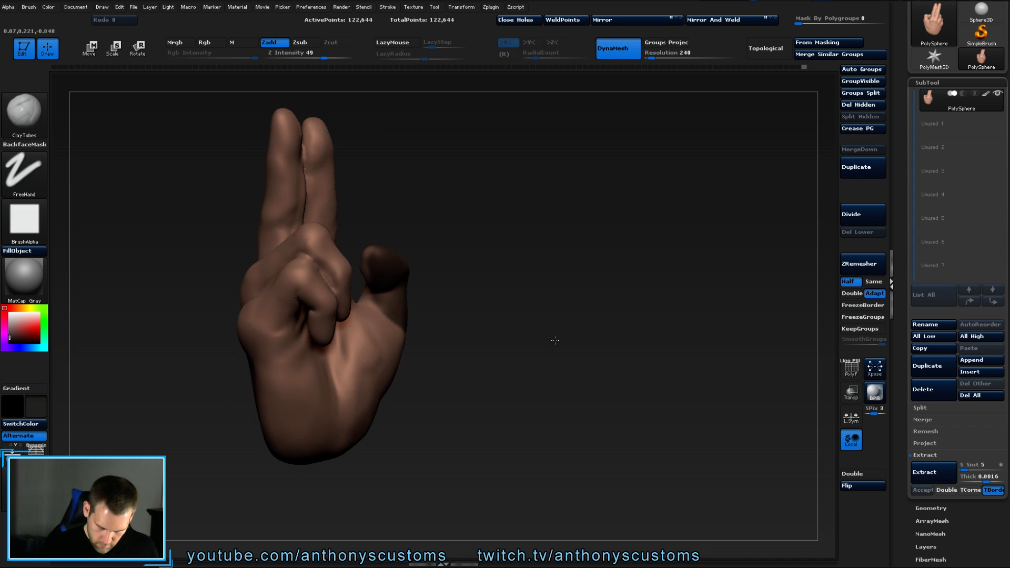
{"action": "mouse_move", "coordinate": [412, 297]}
{"action": "left_mouse_down", "text": "ctrl"}
{"action": "mouse_move", "coordinate": [380, 298]}
{"action": "mouse_move", "coordinate": [370, 255]}
{"action": "mouse_move", "coordinate": [372, 294]}
{"action": "left_mouse_up", "text": "ctrl"}
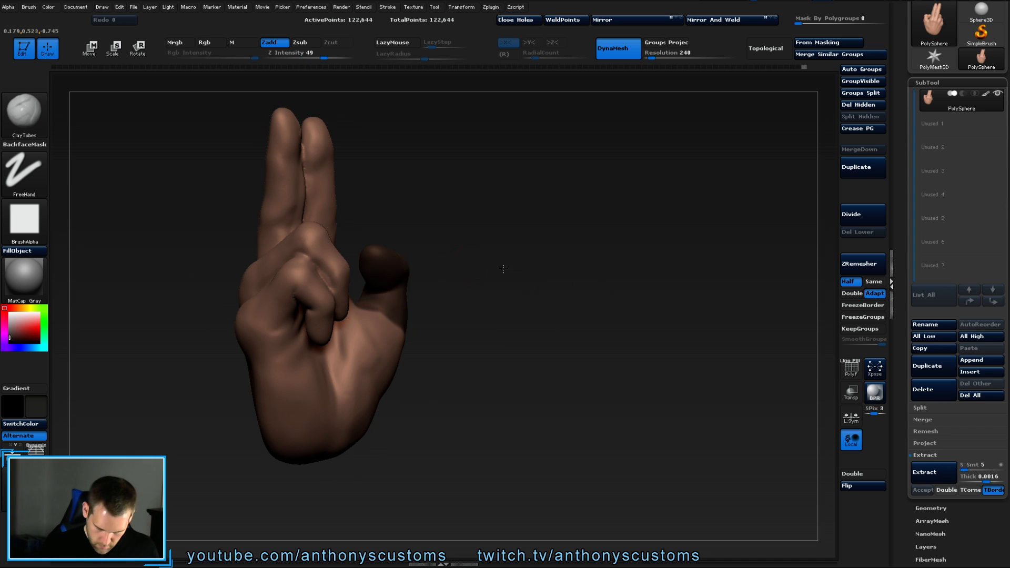
{"action": "left_click_drag", "start_coordinate": [505, 268], "coordinate": [503, 410]}
{"action": "left_click_drag", "start_coordinate": [396, 276], "coordinate": [370, 268], "text": "ctrl"}
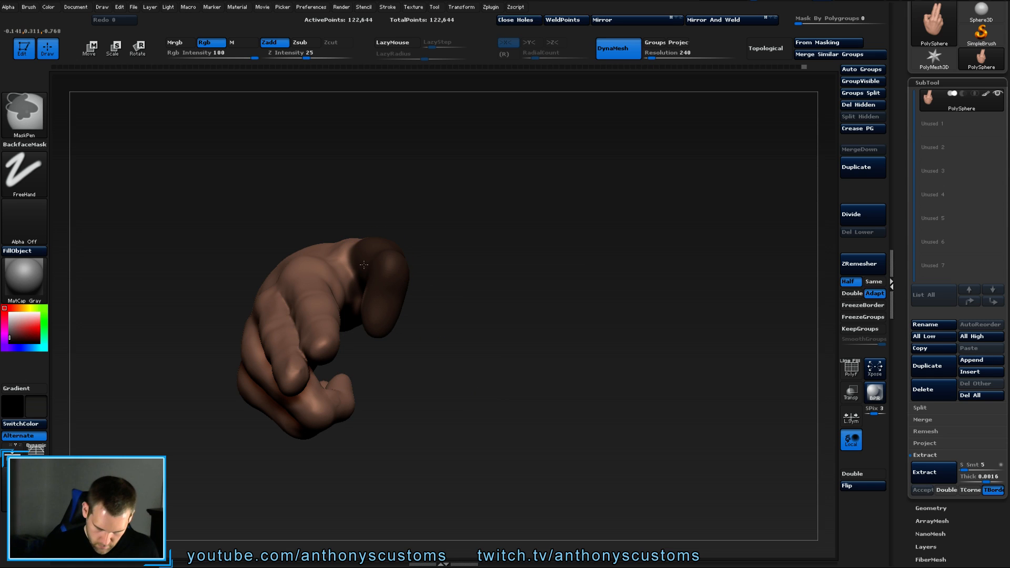
{"action": "left_click_drag", "start_coordinate": [455, 266], "coordinate": [531, 226]}
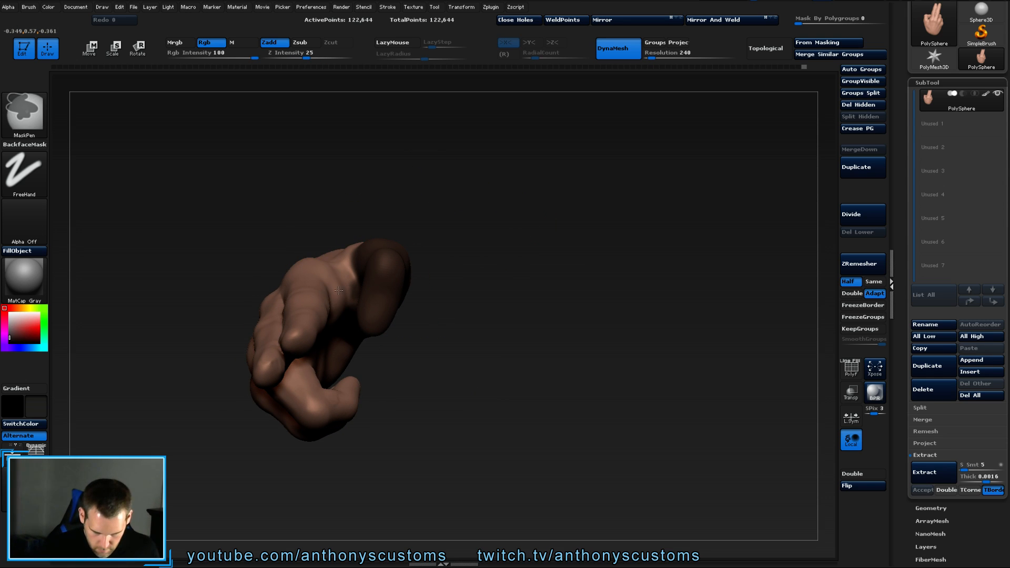
{"action": "left_click_drag", "start_coordinate": [505, 299], "coordinate": [408, 300]}
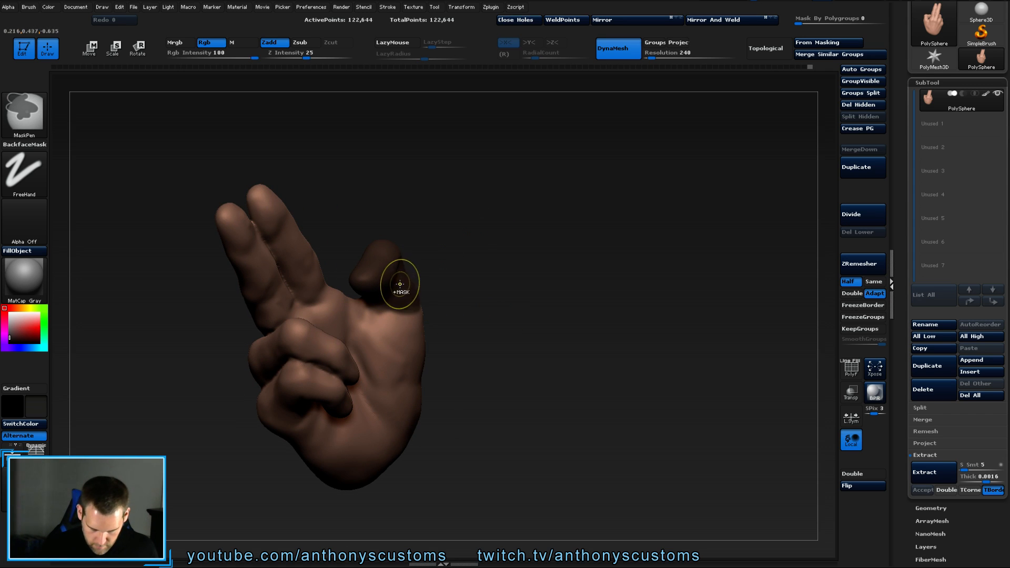
{"action": "mouse_move", "coordinate": [518, 285]}
{"action": "left_mouse_down"}
{"action": "mouse_move", "coordinate": [573, 295]}
{"action": "mouse_move", "coordinate": [552, 365]}
{"action": "mouse_move", "coordinate": [646, 315]}
{"action": "mouse_move", "coordinate": [628, 355]}
{"action": "left_mouse_up"}
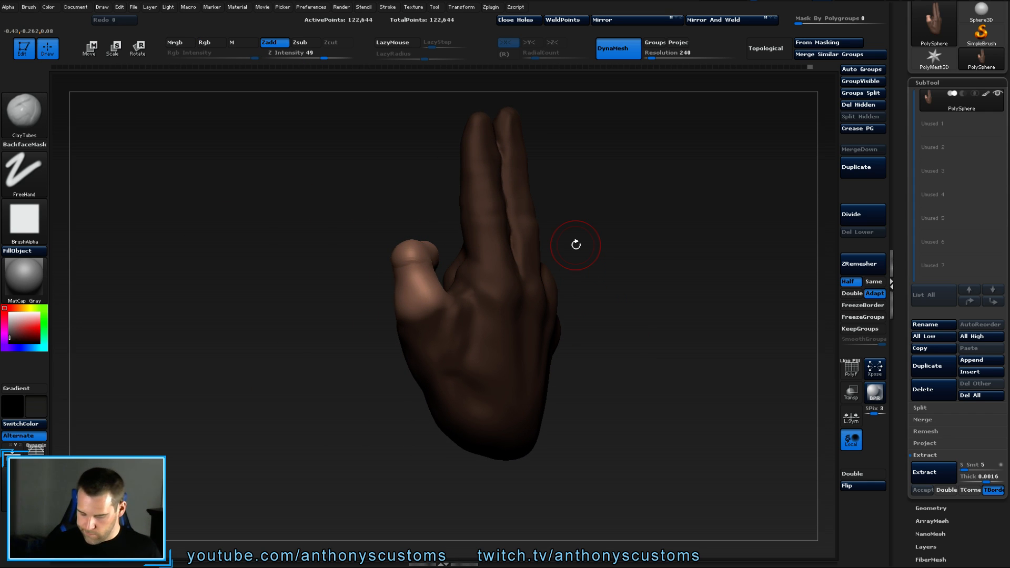
Extend the unmasked area down over the thumb base and the web beside the index finger.
{"action": "key", "text": "ctrl"}
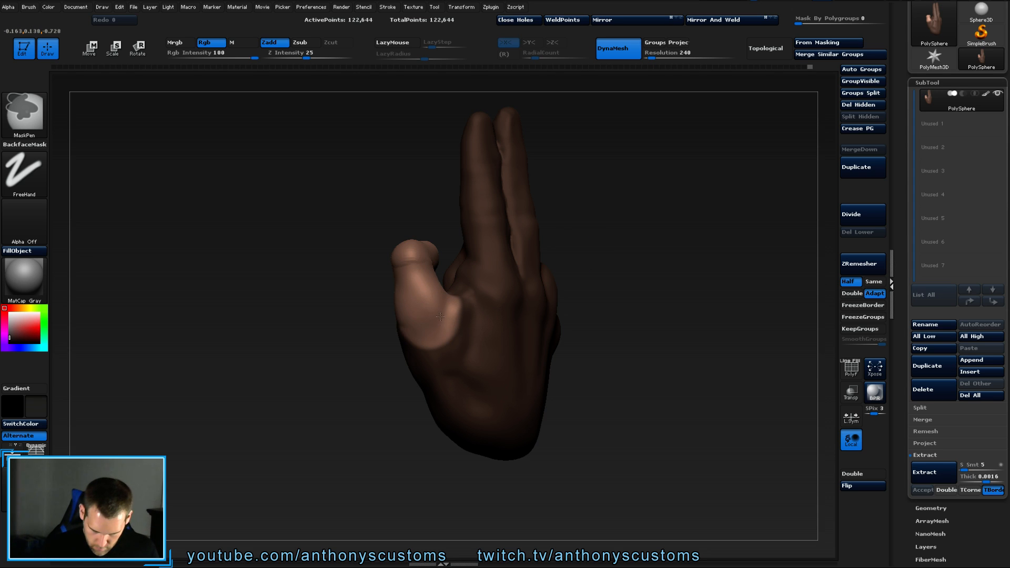
{"action": "left_click_drag", "start_coordinate": [564, 271], "coordinate": [604, 296]}
{"action": "key", "text": "ctrl"}
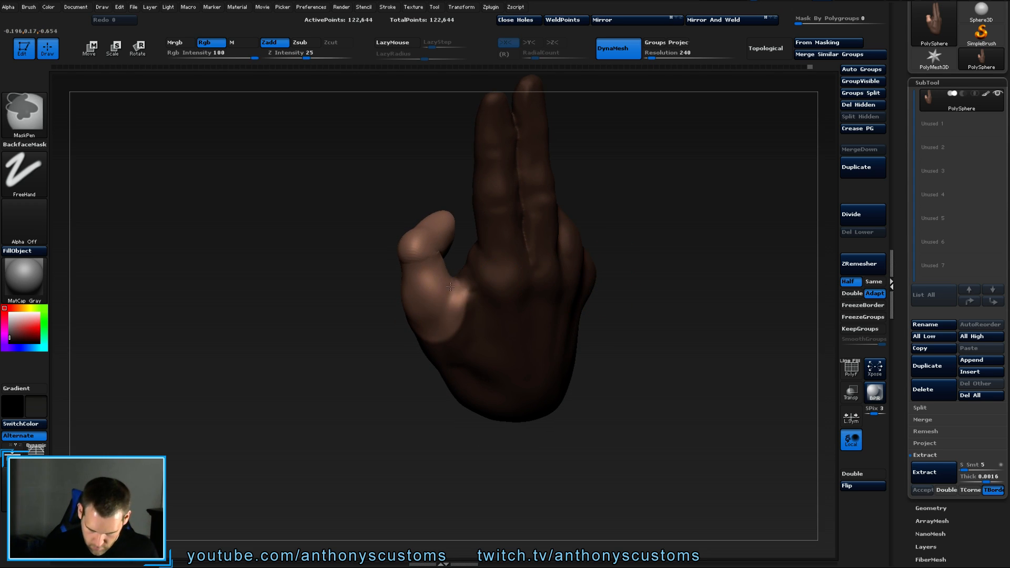
{"action": "left_click_drag", "start_coordinate": [660, 241], "coordinate": [654, 224]}
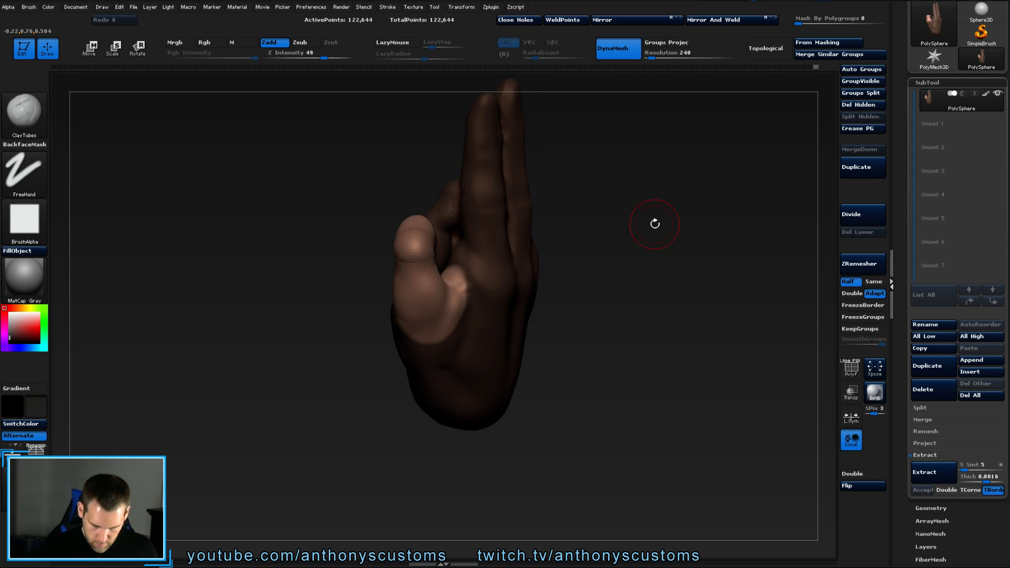
{"action": "key", "text": "ctrl"}
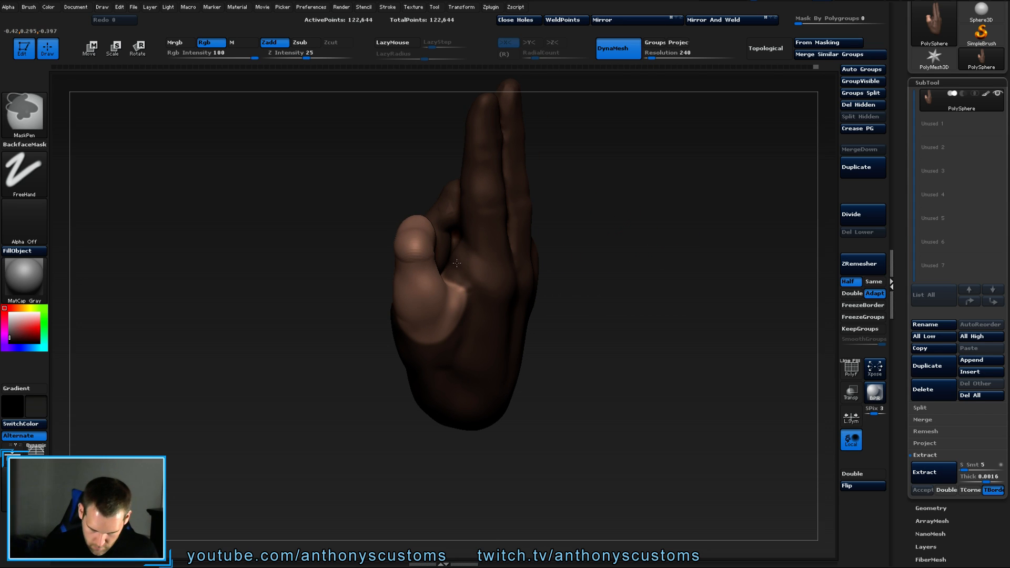
Swing the unmasked thumb inward with Transpose Rotate, pivoting at the thumb base, and nudge it closer to the fingers with Transpose Move.
{"action": "key", "text": "r"}
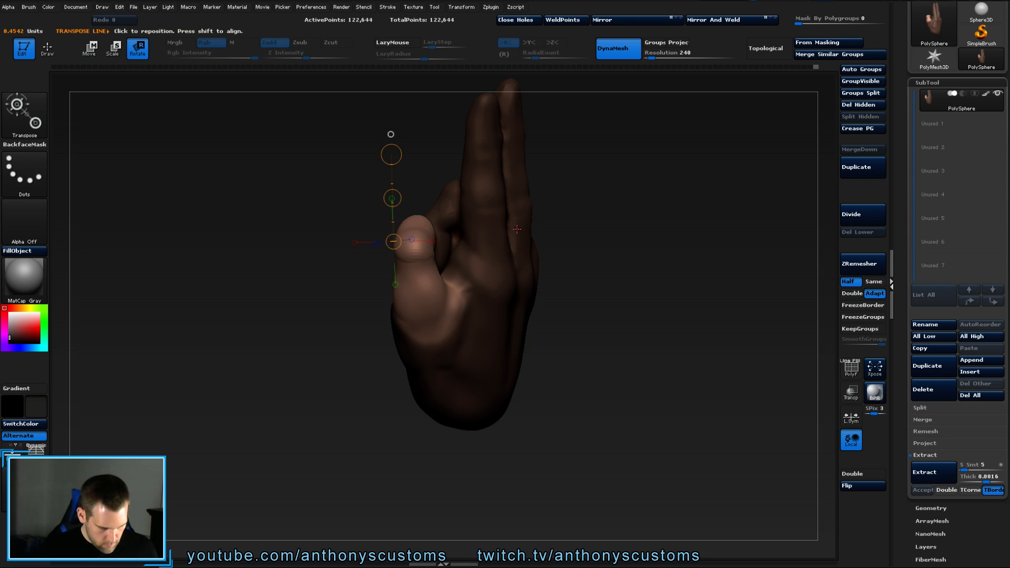
{"action": "mouse_move", "coordinate": [435, 321]}
{"action": "left_mouse_down"}
{"action": "mouse_move", "coordinate": [417, 194]}
{"action": "mouse_move", "coordinate": [442, 196]}
{"action": "left_mouse_up"}
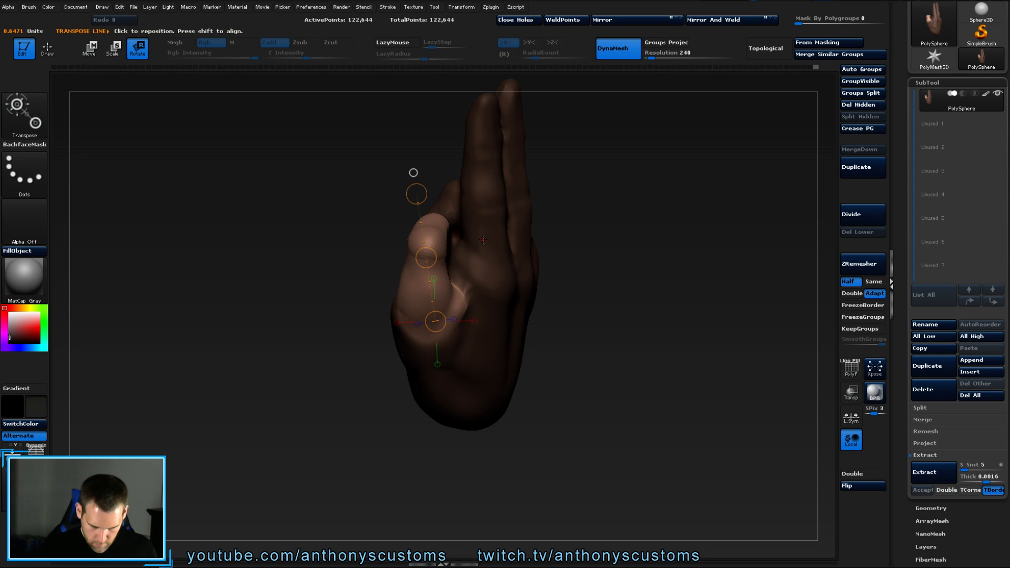
{"action": "key", "text": "w"}
{"action": "left_click_drag", "start_coordinate": [426, 258], "coordinate": [433, 258]}
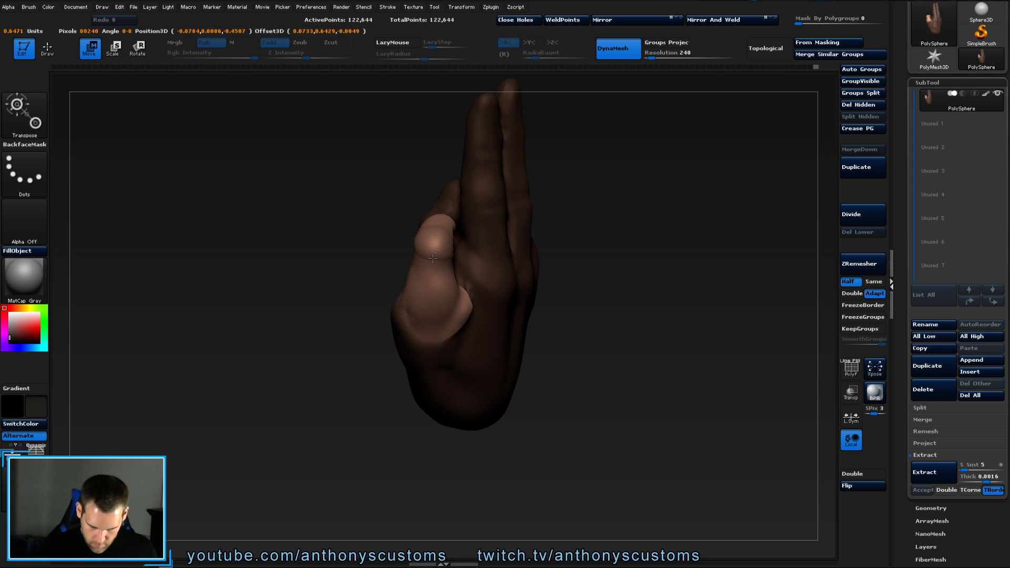
Try to shift the thumb with Transpose Move while viewing the hand from below, and undo the move.
{"action": "left_click_drag", "start_coordinate": [608, 236], "coordinate": [599, 326]}
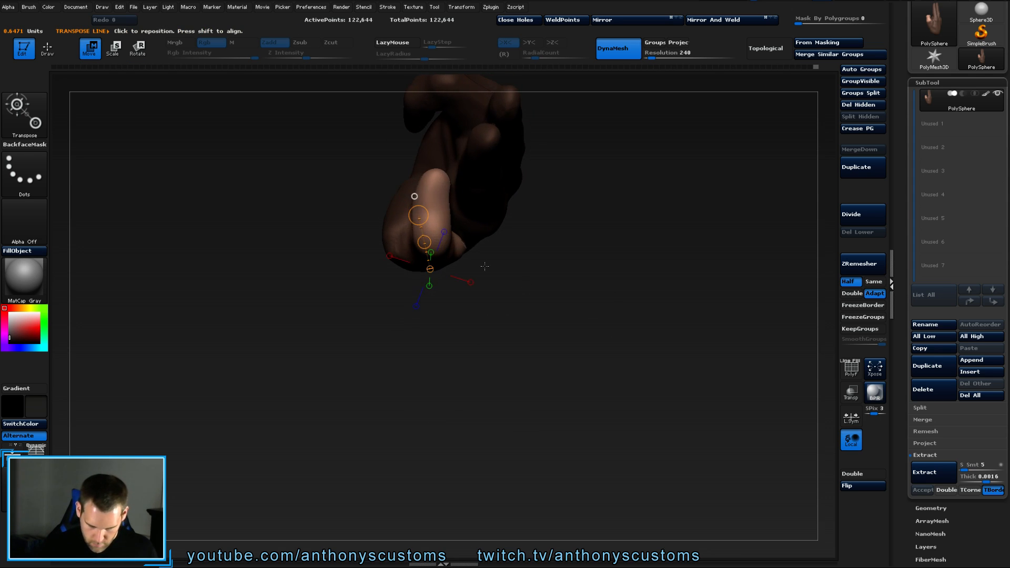
{"action": "mouse_move", "coordinate": [414, 249]}
{"action": "left_mouse_down"}
{"action": "mouse_move", "coordinate": [420, 149]}
{"action": "mouse_move", "coordinate": [414, 167]}
{"action": "left_mouse_up"}
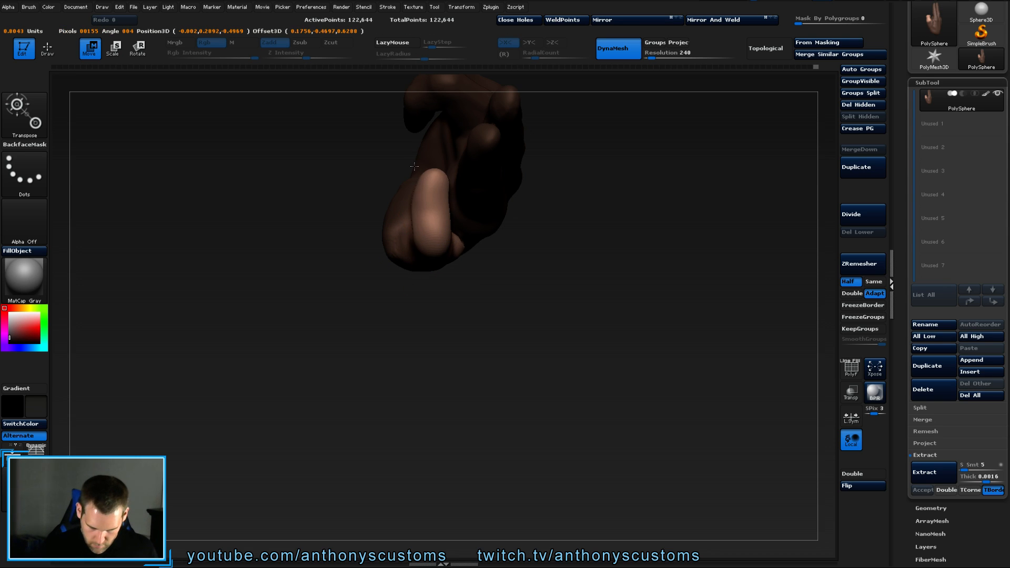
{"action": "left_click_drag", "start_coordinate": [573, 266], "coordinate": [627, 246]}
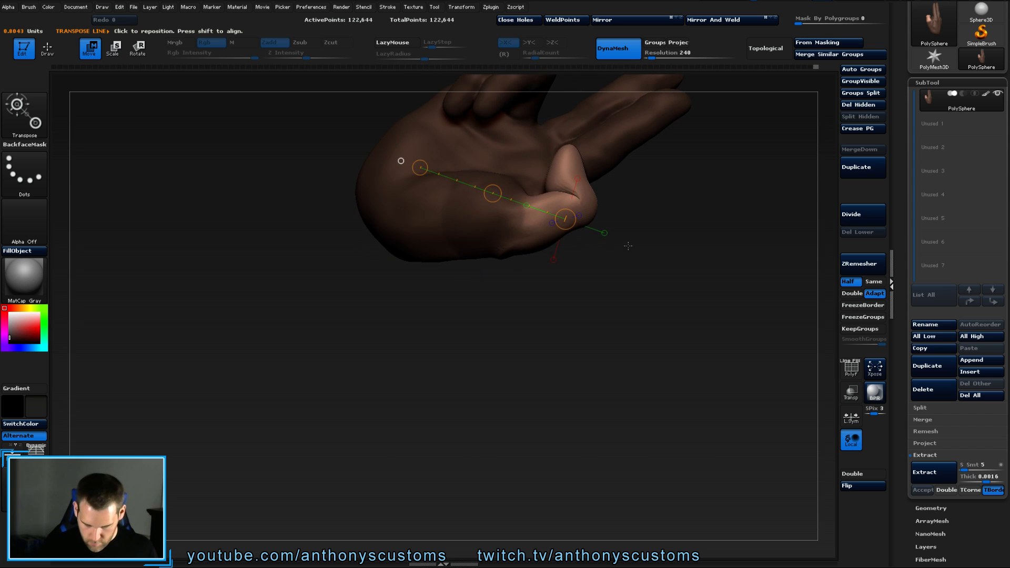
{"action": "key", "text": "ctrl+z"}
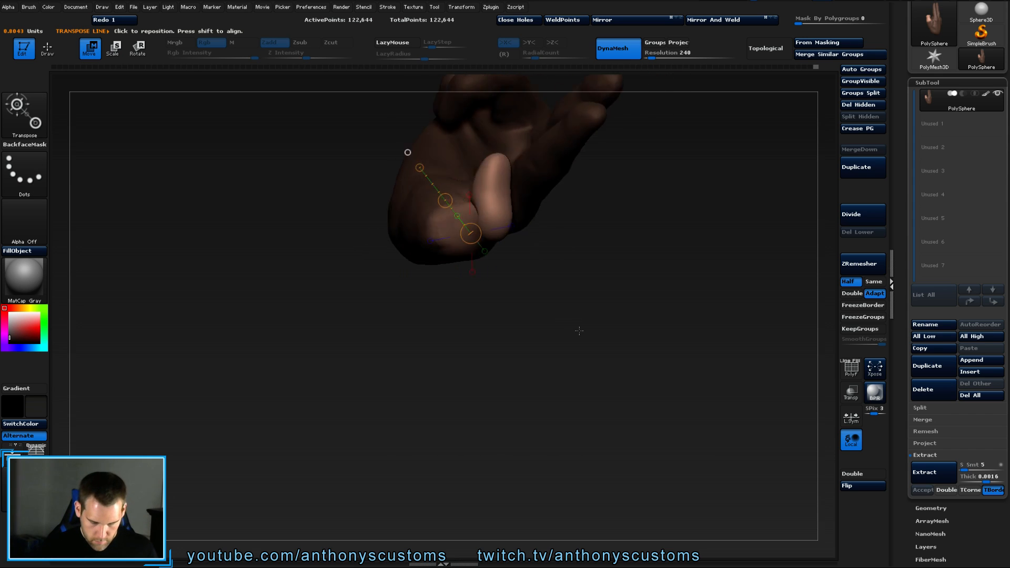
Shift the thumb slightly with a new Transpose Move line set along its bent tip.
{"action": "left_click_drag", "start_coordinate": [564, 340], "coordinate": [456, 277]}
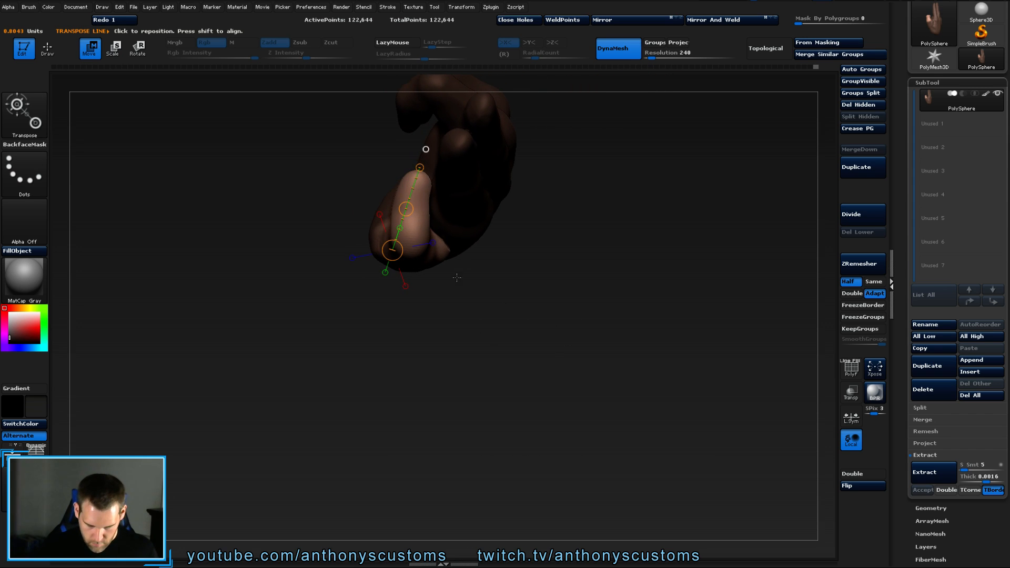
{"action": "left_click_drag", "start_coordinate": [410, 237], "coordinate": [418, 171]}
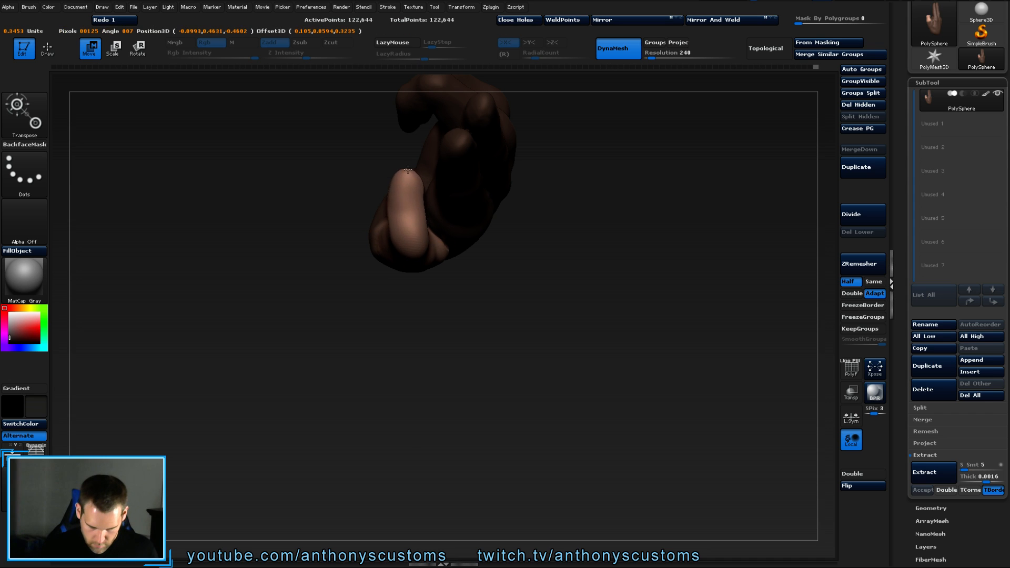
{"action": "left_click_drag", "start_coordinate": [515, 288], "coordinate": [673, 332]}
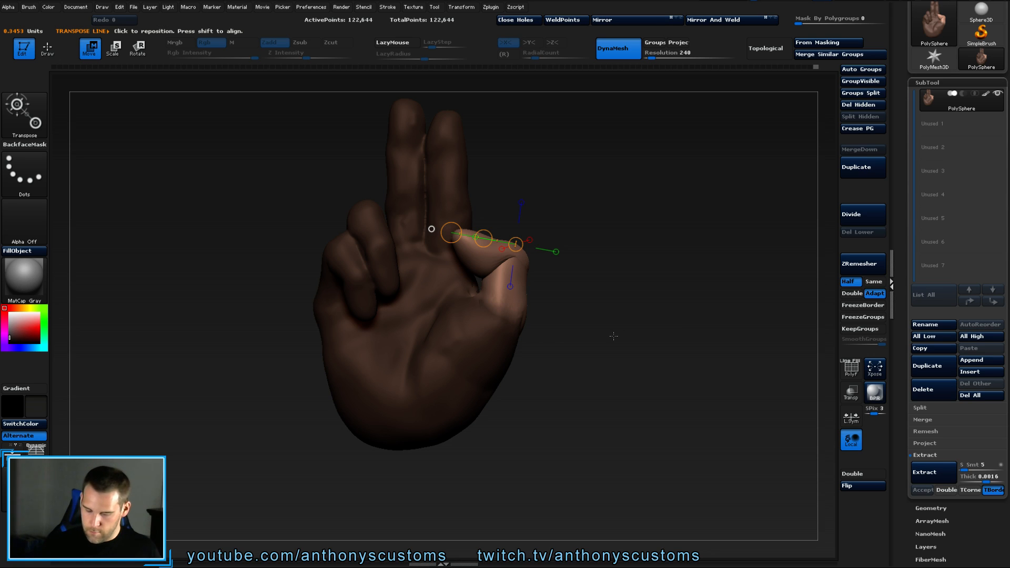
Fold the unmasked thumb farther over the palm with Transpose Rotate and Move, undoing the first attempt.
{"action": "left_click_drag", "start_coordinate": [613, 335], "coordinate": [557, 442]}
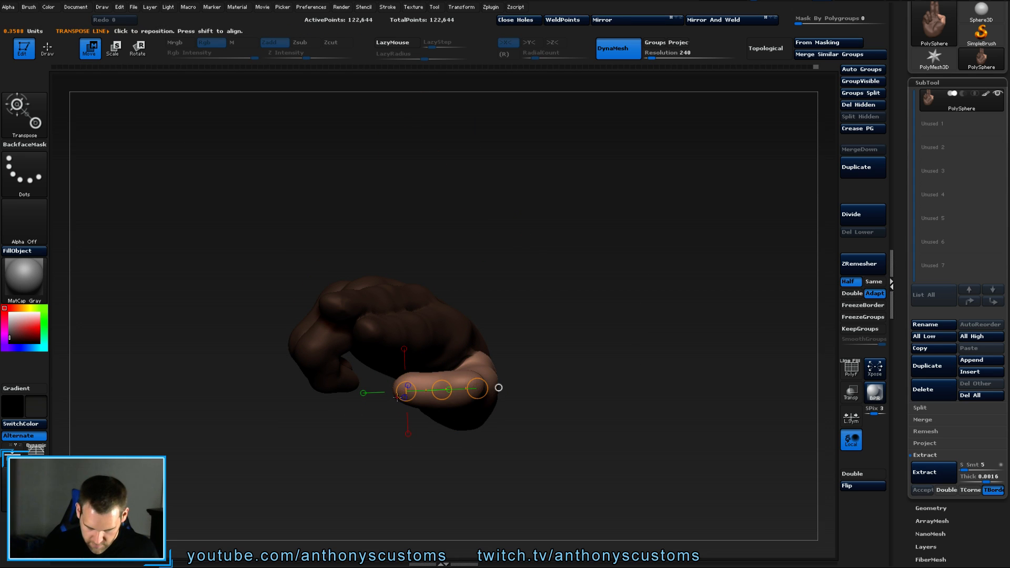
{"action": "left_click_drag", "start_coordinate": [494, 387], "coordinate": [421, 415]}
{"action": "key", "text": "ctrl+z"}
{"action": "key", "text": "r"}
{"action": "left_click_drag", "start_coordinate": [526, 473], "coordinate": [688, 305]}
{"action": "key", "text": "w"}
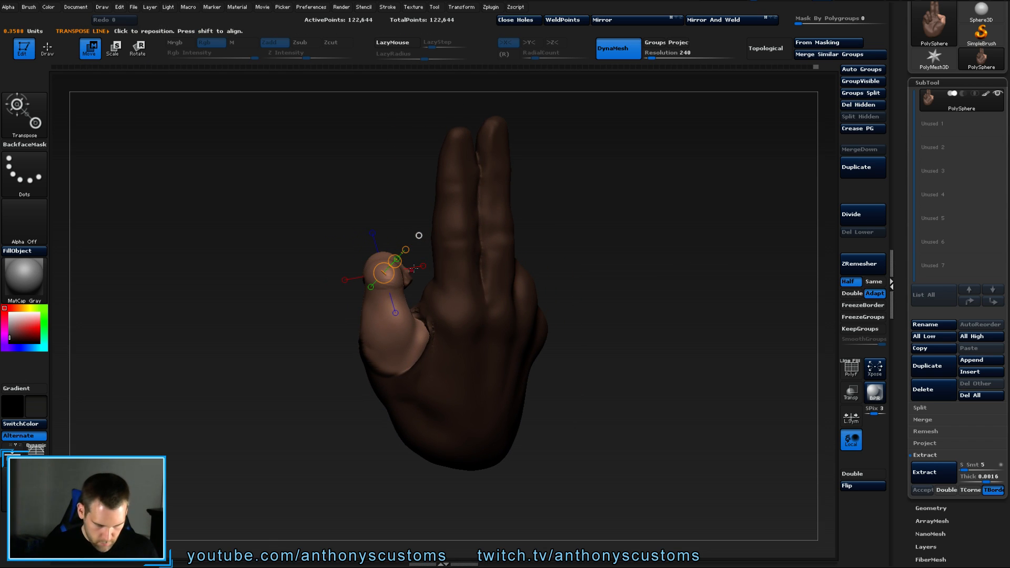
{"action": "left_click_drag", "start_coordinate": [413, 268], "coordinate": [408, 261]}
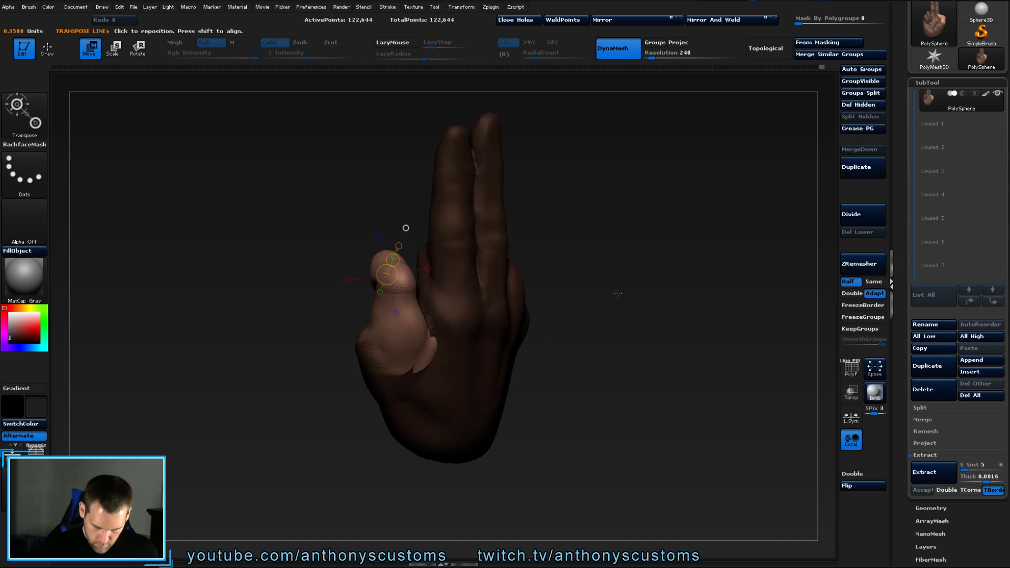
{"action": "left_click_drag", "start_coordinate": [620, 306], "coordinate": [603, 322]}
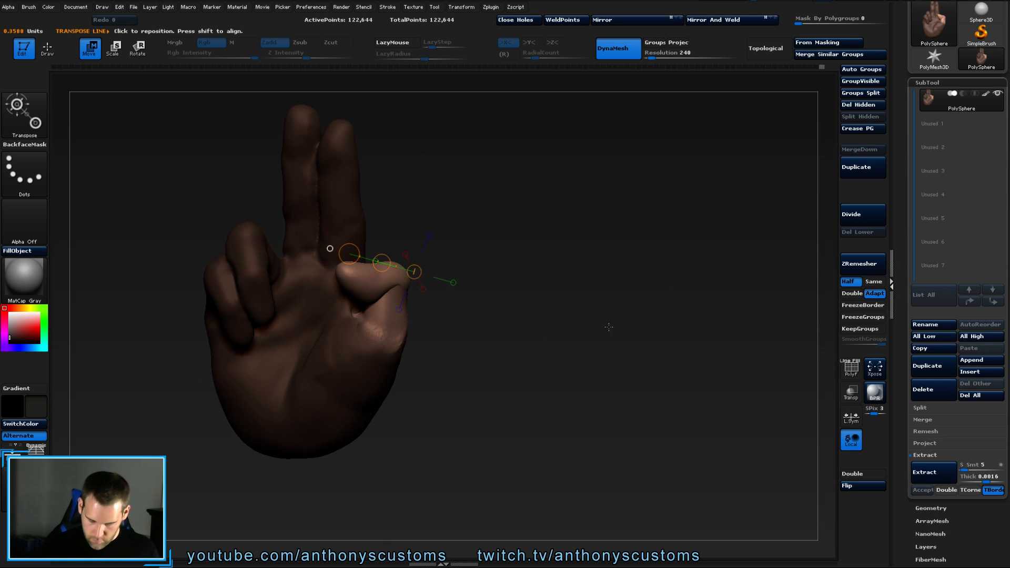
Build up the web between the bent thumb and the palm with ClayTubes, and smooth the strokes.
{"action": "key", "text": "b"}
{"action": "key", "text": "c"}
{"action": "key", "text": "t"}
{"action": "key", "text": "q"}
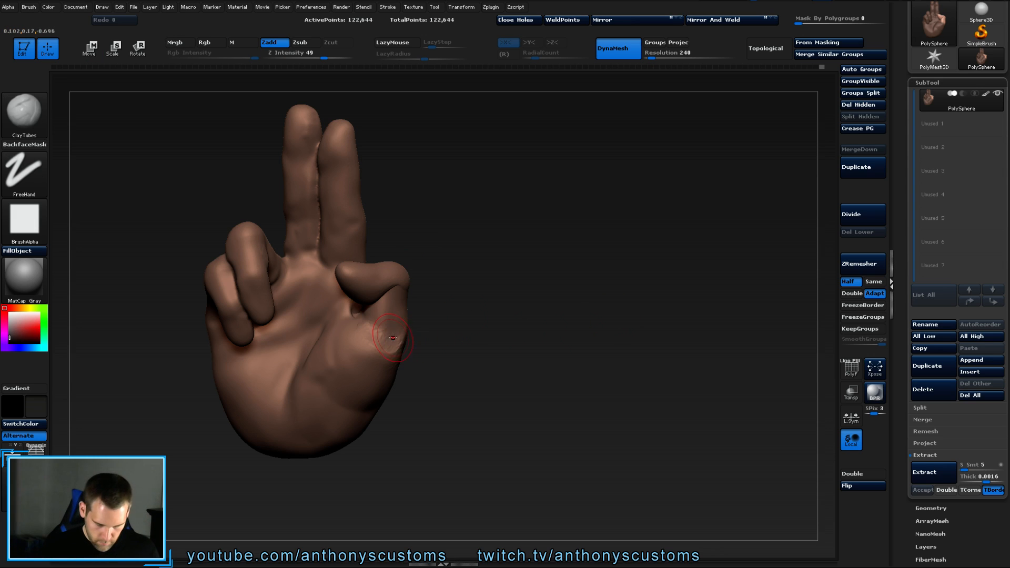
{"action": "mouse_move", "coordinate": [393, 337]}
{"action": "left_mouse_down"}
{"action": "mouse_move", "coordinate": [376, 349]}
{"action": "mouse_move", "coordinate": [402, 311]}
{"action": "mouse_move", "coordinate": [388, 352]}
{"action": "mouse_move", "coordinate": [444, 334]}
{"action": "mouse_move", "coordinate": [483, 336]}
{"action": "left_mouse_up"}
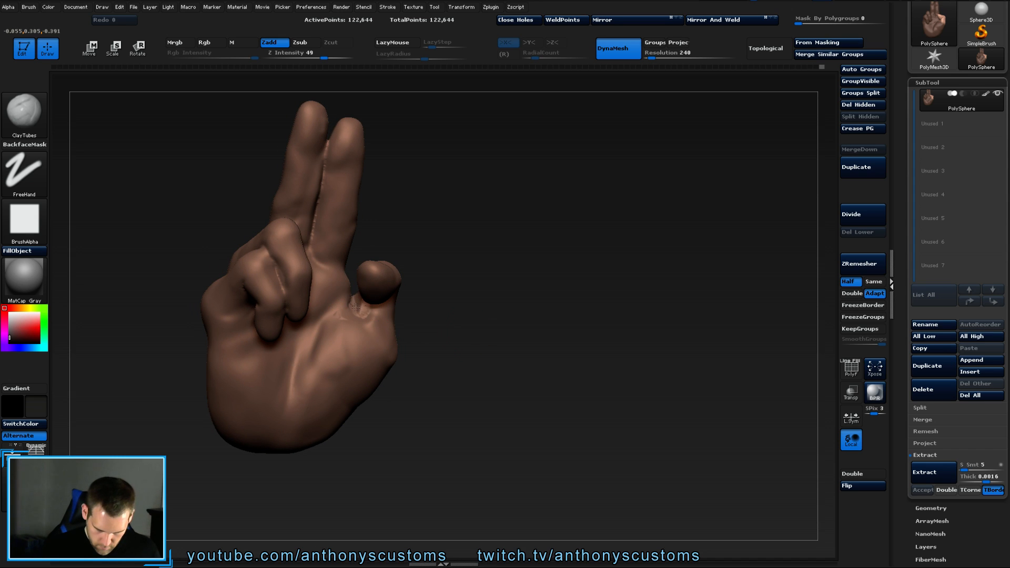
{"action": "key", "text": "shift"}
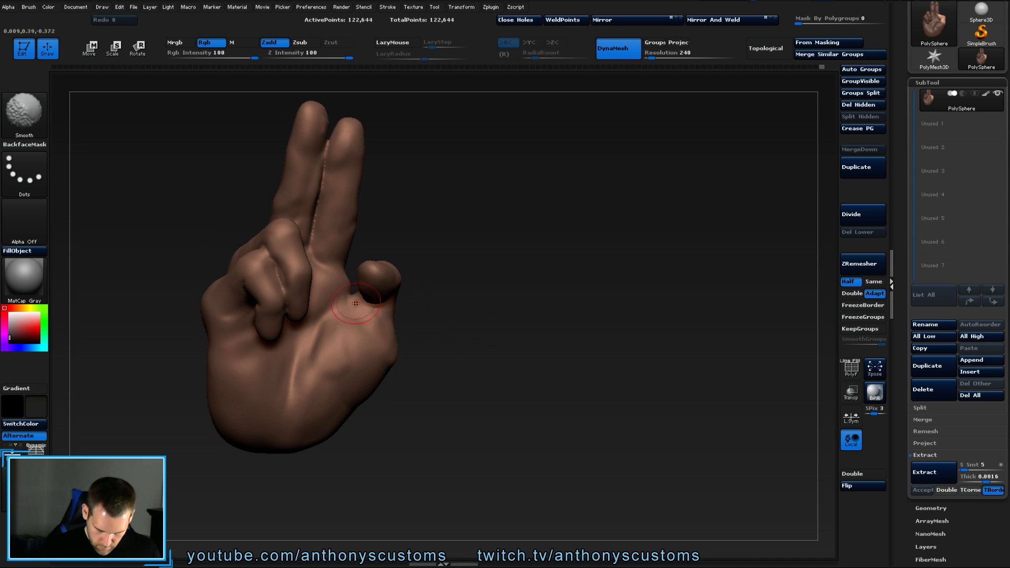
{"action": "mouse_move", "coordinate": [355, 303]}
{"action": "left_mouse_down"}
{"action": "mouse_move", "coordinate": [393, 301]}
{"action": "mouse_move", "coordinate": [394, 344]}
{"action": "left_mouse_up"}
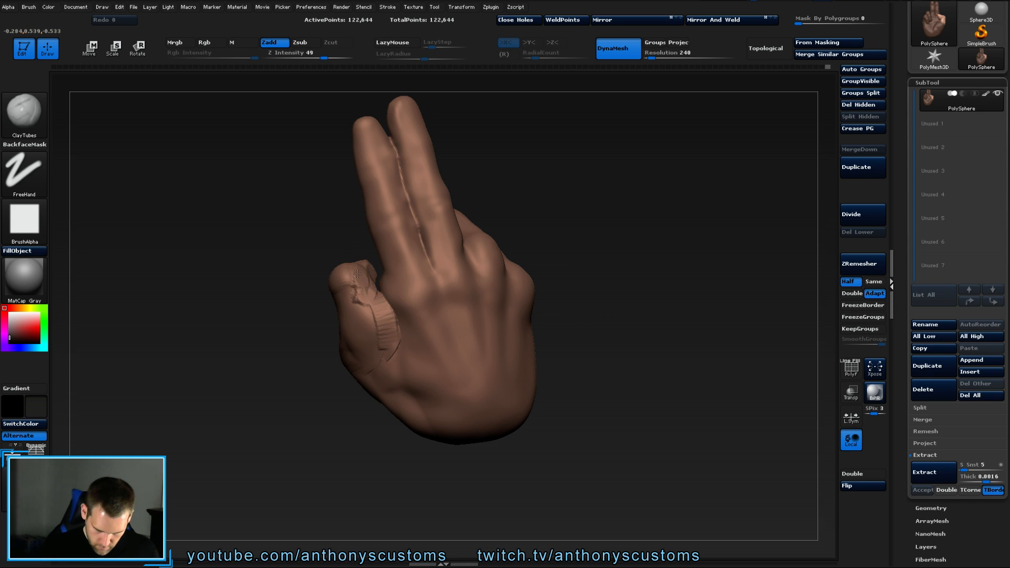
Smooth the clay strokes on the back of the thumb and around its base.
{"action": "key", "text": "shift"}
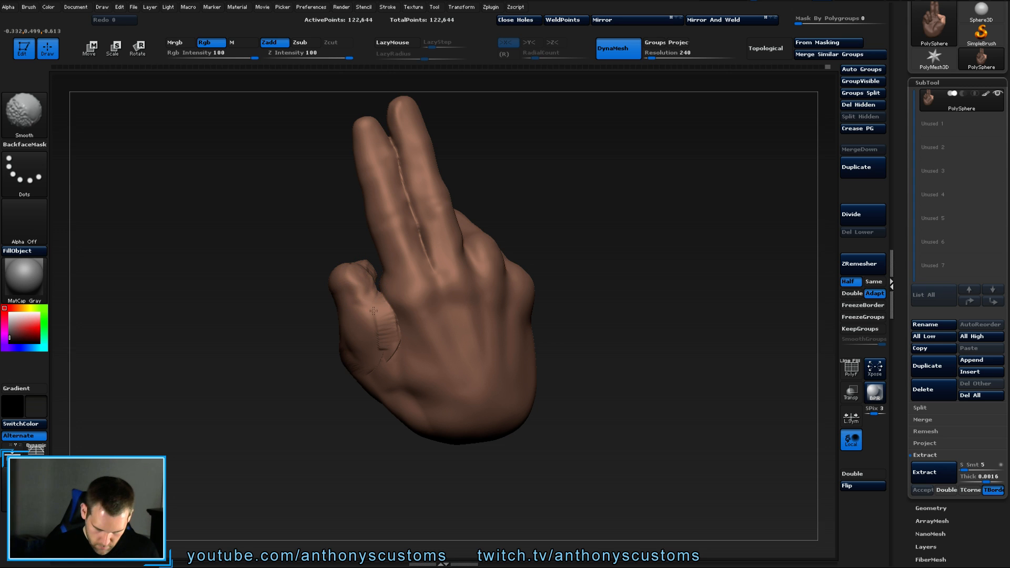
{"action": "left_click_drag", "start_coordinate": [373, 311], "coordinate": [389, 356], "text": "shift"}
{"action": "mouse_move", "coordinate": [579, 315]}
{"action": "left_mouse_down"}
{"action": "mouse_move", "coordinate": [620, 300]}
{"action": "mouse_move", "coordinate": [691, 238]}
{"action": "mouse_move", "coordinate": [583, 290]}
{"action": "mouse_move", "coordinate": [648, 270]}
{"action": "mouse_move", "coordinate": [742, 273]}
{"action": "left_mouse_up"}
{"action": "left_click_drag", "start_coordinate": [325, 345], "coordinate": [322, 333], "text": "shift"}
Reshape the thumb and its base with an enlarged Move brush, and remesh the hand with DynaMesh.
{"action": "key", "text": "b"}
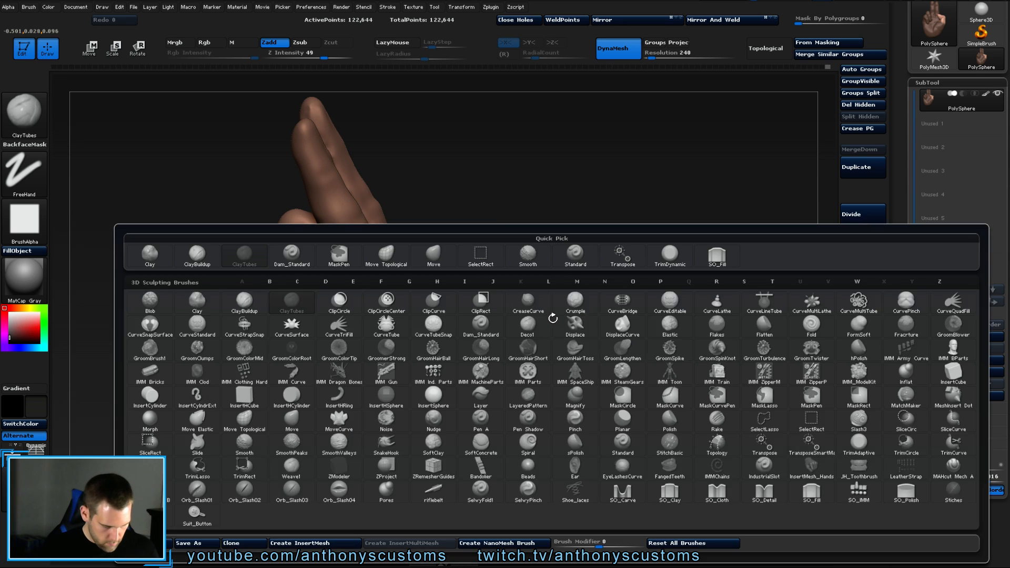
{"action": "key", "text": "m"}
{"action": "key", "text": "v"}
{"action": "key", "text": "space"}
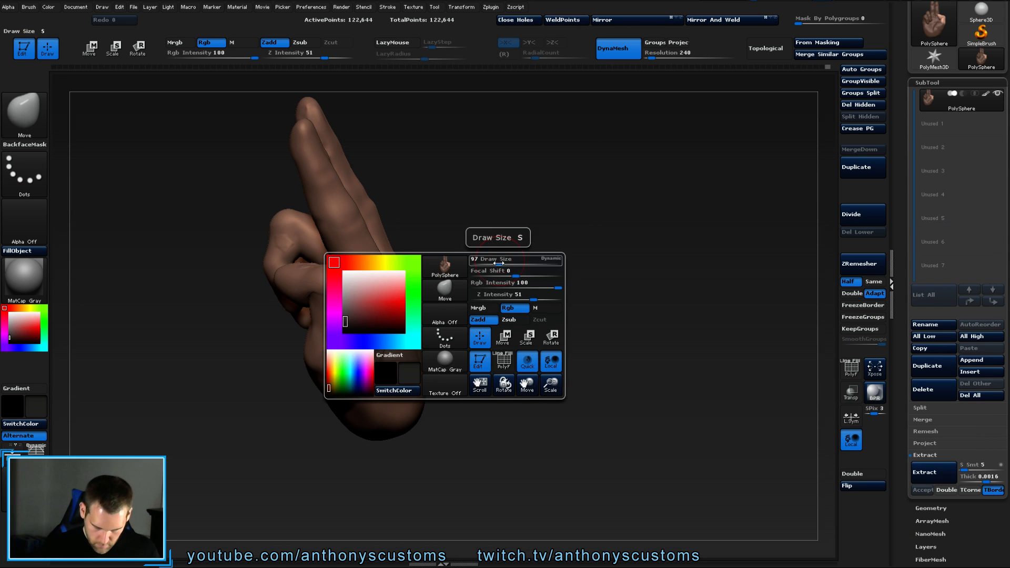
{"action": "left_click_drag", "start_coordinate": [498, 261], "coordinate": [518, 260]}
{"action": "left_click_drag", "start_coordinate": [595, 225], "coordinate": [533, 229]}
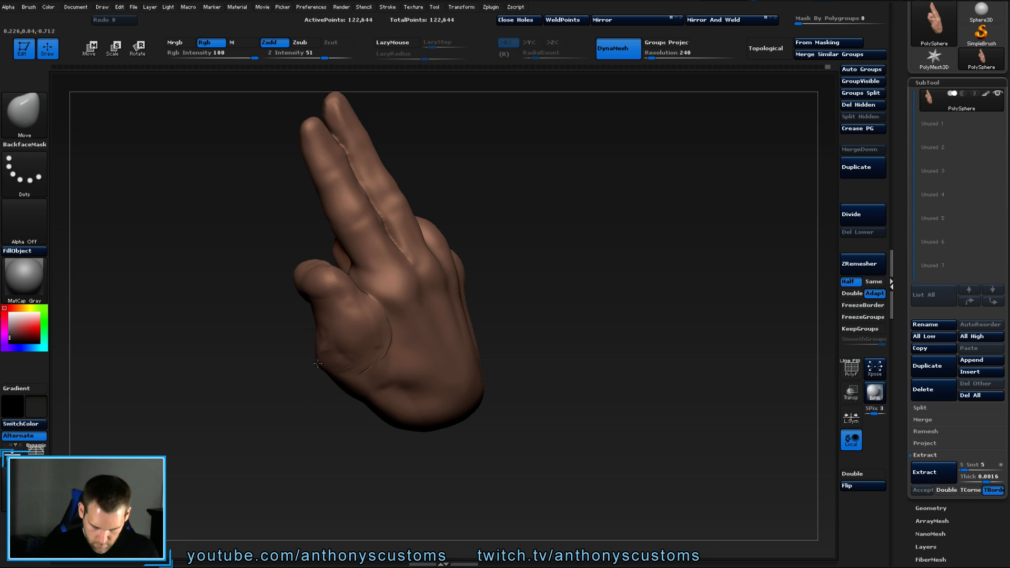
{"action": "left_click_drag", "start_coordinate": [561, 330], "coordinate": [618, 276]}
{"action": "key", "text": "f"}
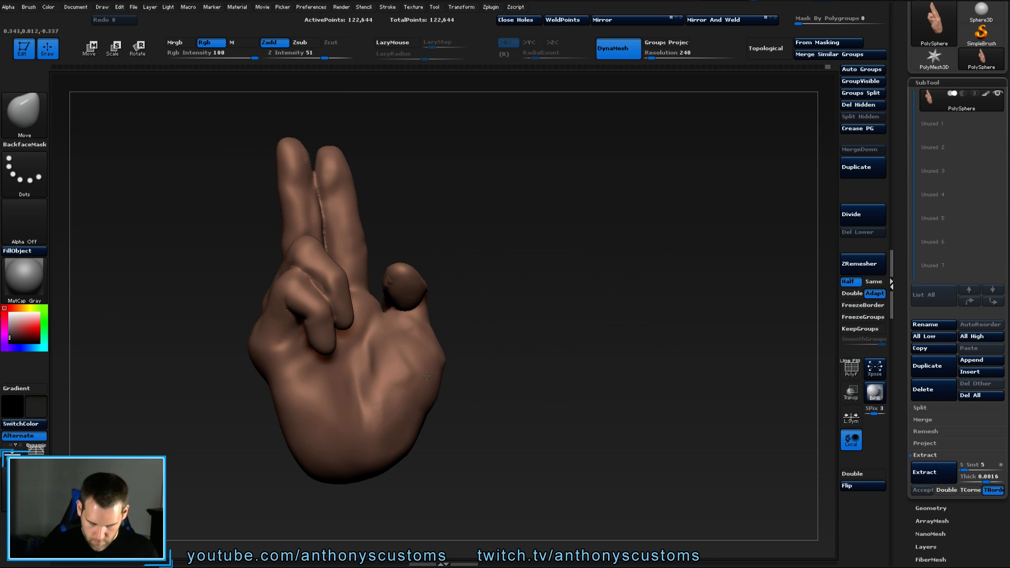
{"action": "mouse_move", "coordinate": [534, 343]}
{"action": "left_mouse_down"}
{"action": "mouse_move", "coordinate": [516, 378]}
{"action": "mouse_move", "coordinate": [520, 341]}
{"action": "left_mouse_up"}
{"action": "left_click_drag", "start_coordinate": [527, 306], "coordinate": [484, 280]}
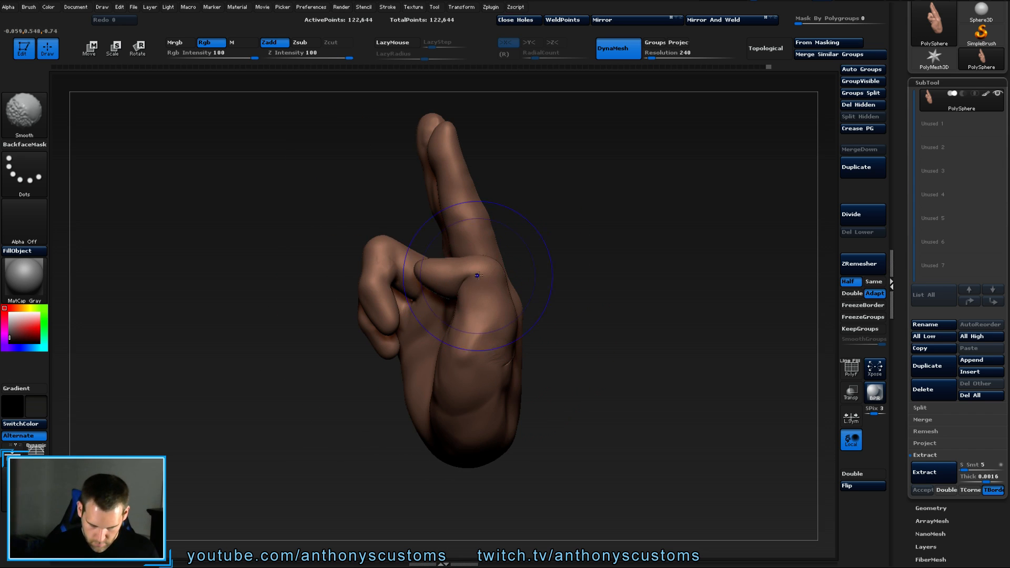
{"action": "left_click_drag", "start_coordinate": [598, 204], "coordinate": [620, 227], "text": "ctrl"}
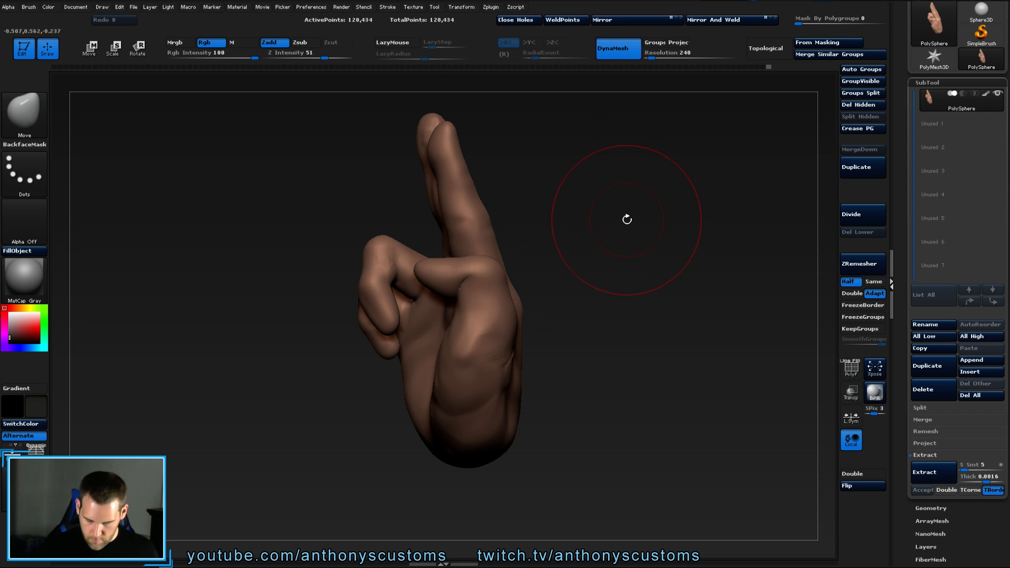
Thicken the bent thumb's tip and inner side with a smaller ClayTubes brush, and smooth the added clay.
{"action": "key", "text": "b"}
{"action": "key", "text": "c"}
{"action": "key", "text": "t"}
{"action": "key", "text": "space"}
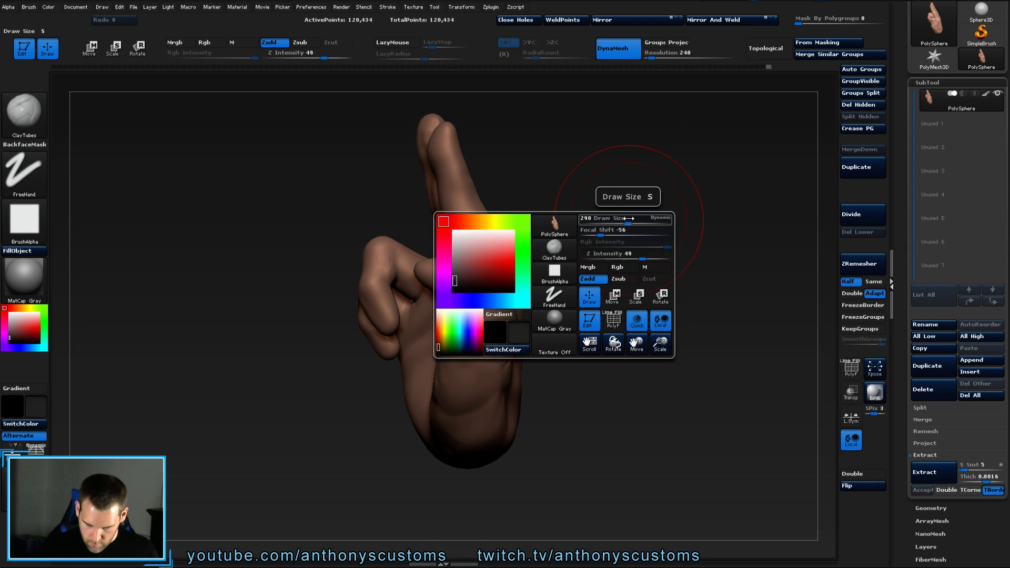
{"action": "left_click_drag", "start_coordinate": [628, 219], "coordinate": [608, 218]}
{"action": "left_click_drag", "start_coordinate": [478, 284], "coordinate": [467, 347]}
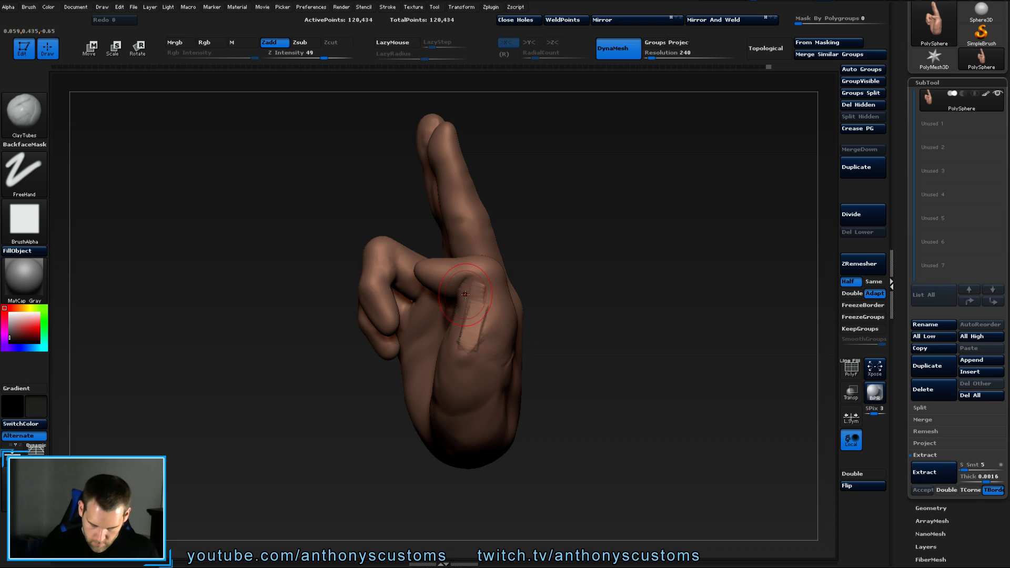
{"action": "mouse_move", "coordinate": [439, 274]}
{"action": "left_mouse_down"}
{"action": "mouse_move", "coordinate": [475, 269]}
{"action": "mouse_move", "coordinate": [461, 334]}
{"action": "left_mouse_up"}
{"action": "mouse_move", "coordinate": [486, 284]}
{"action": "left_mouse_down"}
{"action": "mouse_move", "coordinate": [472, 339]}
{"action": "mouse_move", "coordinate": [478, 330]}
{"action": "left_mouse_up"}
{"action": "key", "text": "shift"}
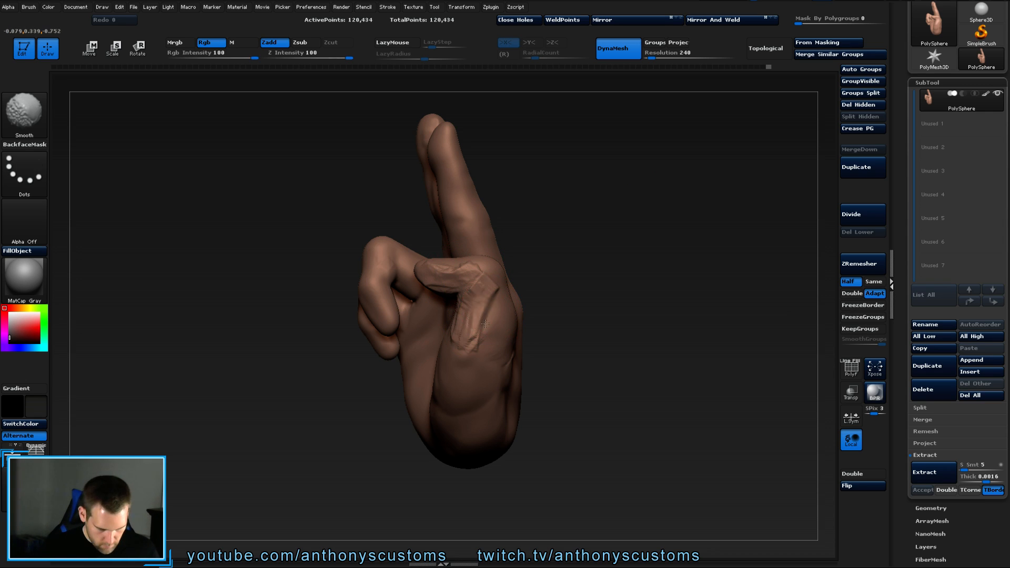
{"action": "left_click_drag", "start_coordinate": [435, 273], "coordinate": [463, 270], "text": "shift"}
Add volume to the fleshy thumb mound on the palm side with ClayTubes, and smooth it.
{"action": "left_click_drag", "start_coordinate": [547, 307], "coordinate": [621, 310]}
{"action": "mouse_move", "coordinate": [449, 308]}
{"action": "left_mouse_down"}
{"action": "mouse_move", "coordinate": [459, 347]}
{"action": "mouse_move", "coordinate": [451, 378]}
{"action": "left_mouse_up"}
{"action": "left_click_drag", "start_coordinate": [437, 337], "coordinate": [447, 395]}
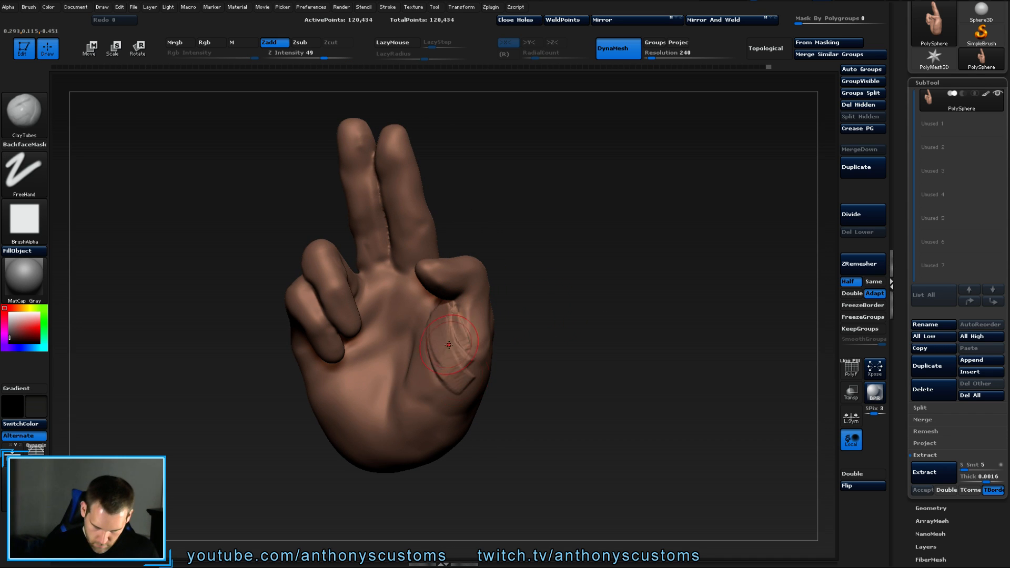
{"action": "left_click_drag", "start_coordinate": [463, 316], "coordinate": [474, 384]}
{"action": "left_click_drag", "start_coordinate": [447, 334], "coordinate": [456, 394]}
{"action": "key", "text": "shift"}
{"action": "left_click_drag", "start_coordinate": [455, 361], "coordinate": [464, 327], "text": "shift"}
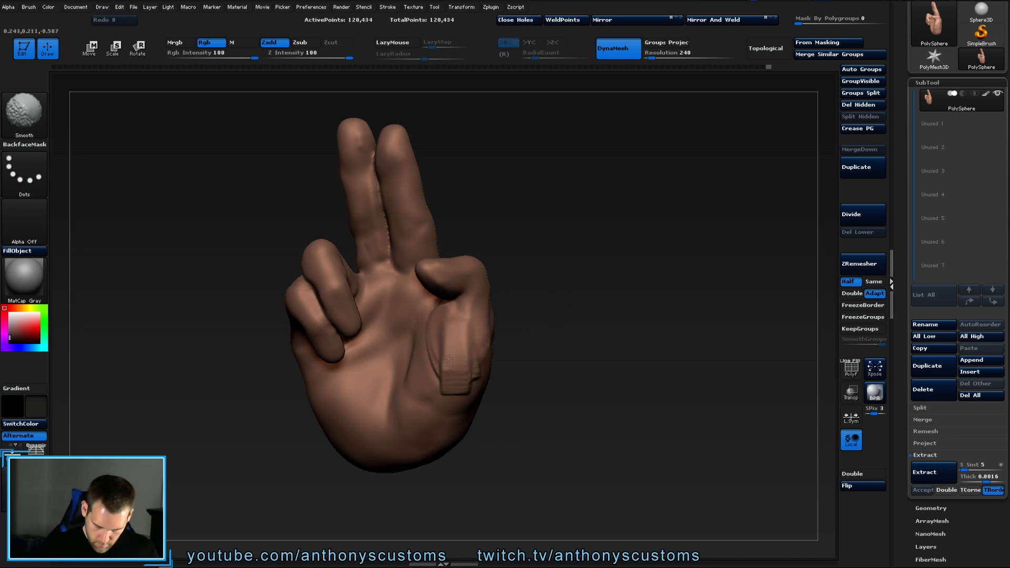
{"action": "left_click_drag", "start_coordinate": [446, 385], "coordinate": [441, 318], "text": "shift"}
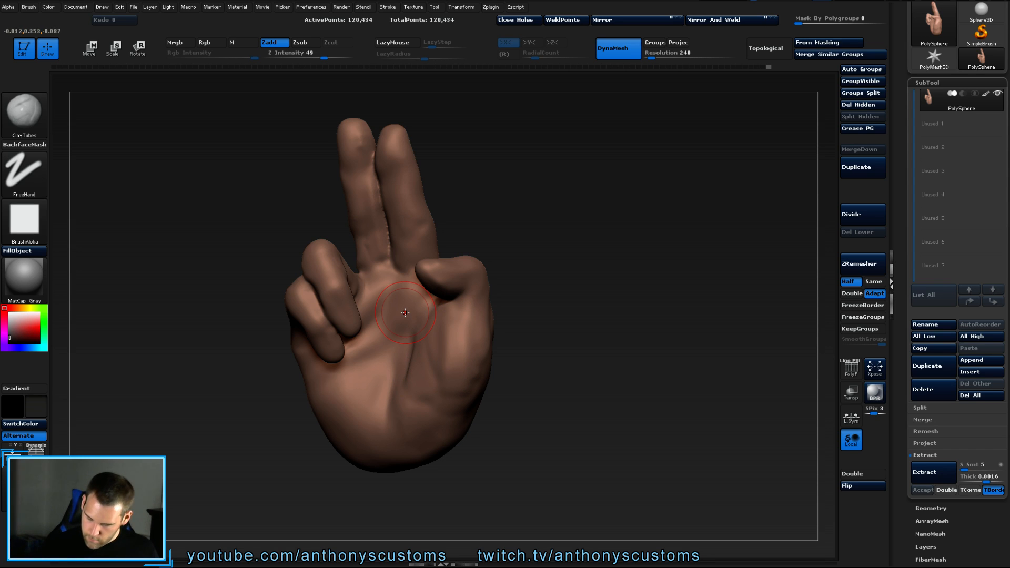
Fill the deep crease between the thumb mound and the middle of the palm with ClayTubes, and smooth it.
{"action": "left_click_drag", "start_coordinate": [424, 417], "coordinate": [420, 340]}
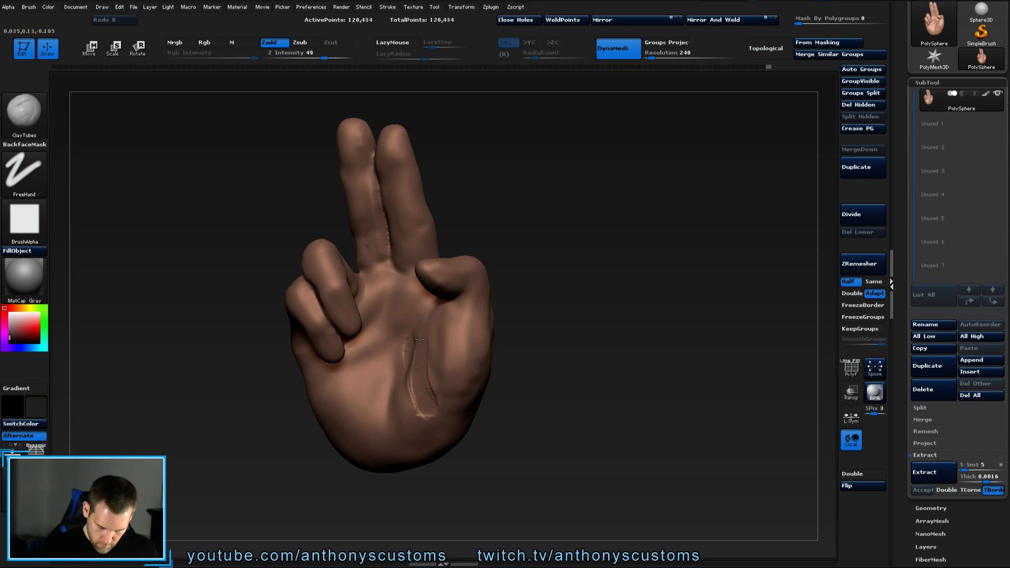
{"action": "mouse_move", "coordinate": [421, 421]}
{"action": "left_mouse_down"}
{"action": "mouse_move", "coordinate": [406, 363]}
{"action": "mouse_move", "coordinate": [399, 411]}
{"action": "left_mouse_up"}
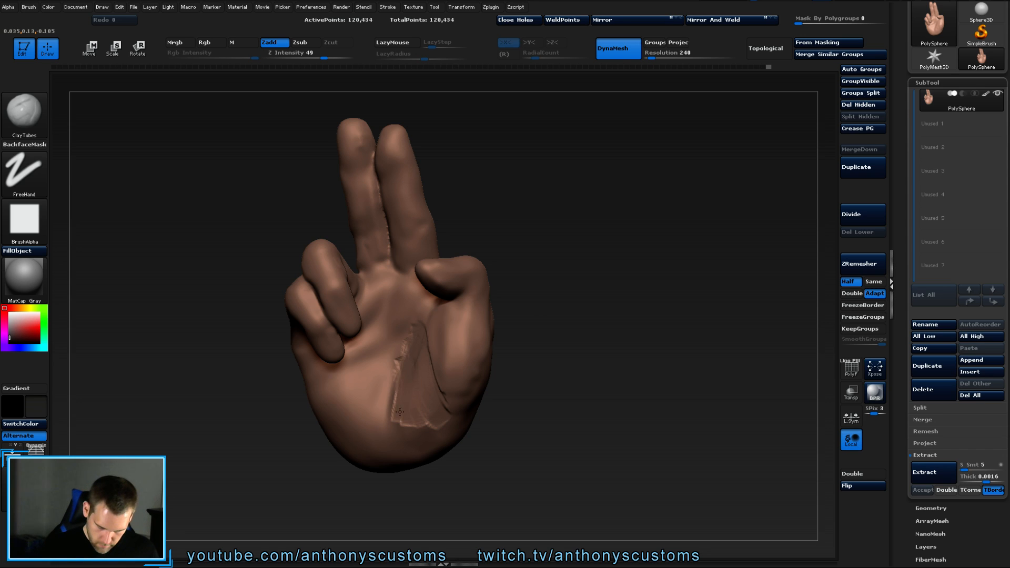
{"action": "key", "text": "shift"}
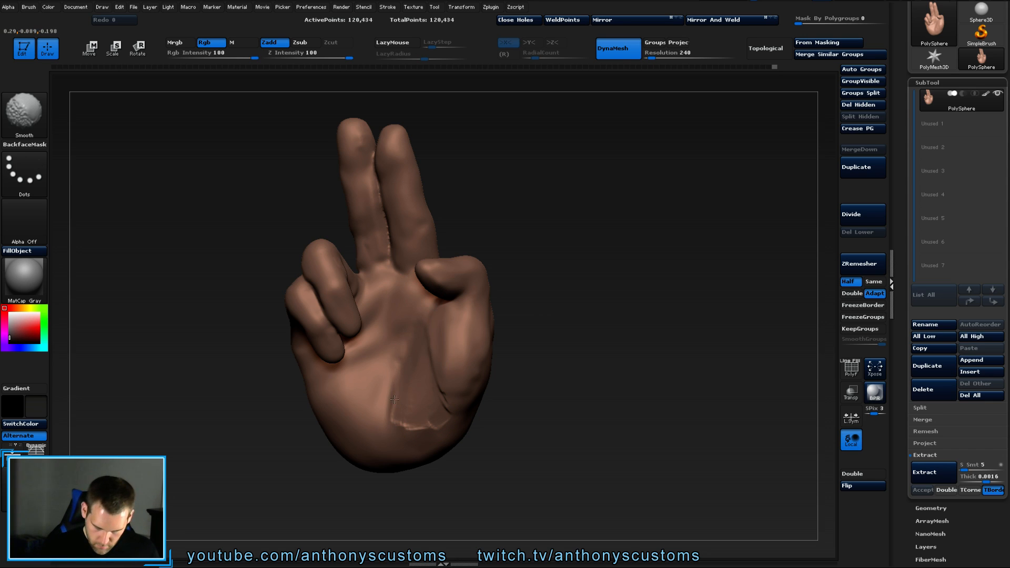
{"action": "left_click_drag", "start_coordinate": [403, 437], "coordinate": [424, 393], "text": "shift"}
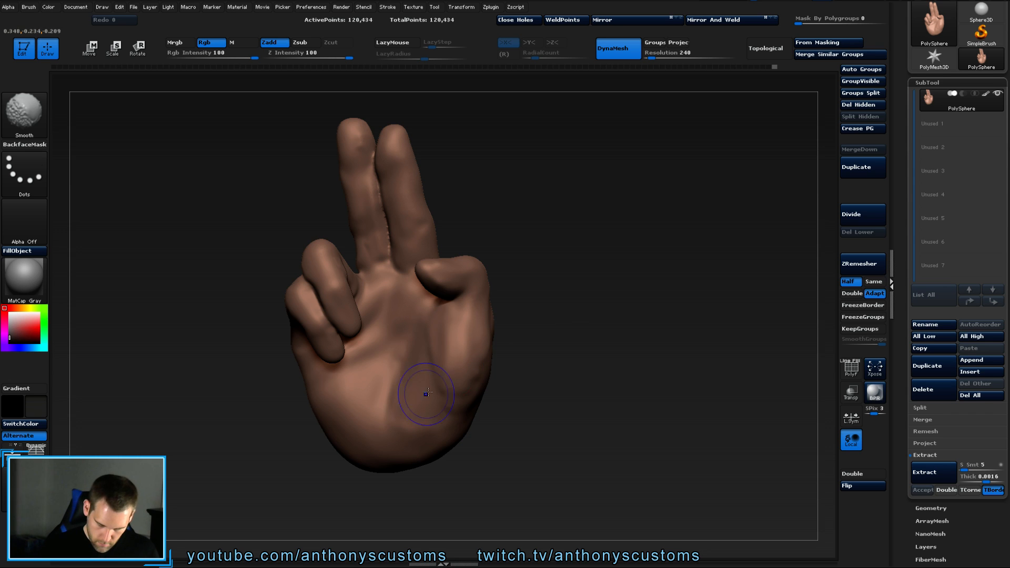
Build up the back of the thumb down to its base with ClayTubes, and adjust its outer contour with the Move brush.
{"action": "mouse_move", "coordinate": [613, 315]}
{"action": "left_mouse_down"}
{"action": "mouse_move", "coordinate": [526, 360]}
{"action": "mouse_move", "coordinate": [574, 347]}
{"action": "mouse_move", "coordinate": [478, 348]}
{"action": "left_mouse_up"}
{"action": "mouse_move", "coordinate": [427, 298]}
{"action": "left_mouse_down"}
{"action": "mouse_move", "coordinate": [402, 399]}
{"action": "mouse_move", "coordinate": [419, 296]}
{"action": "left_mouse_up"}
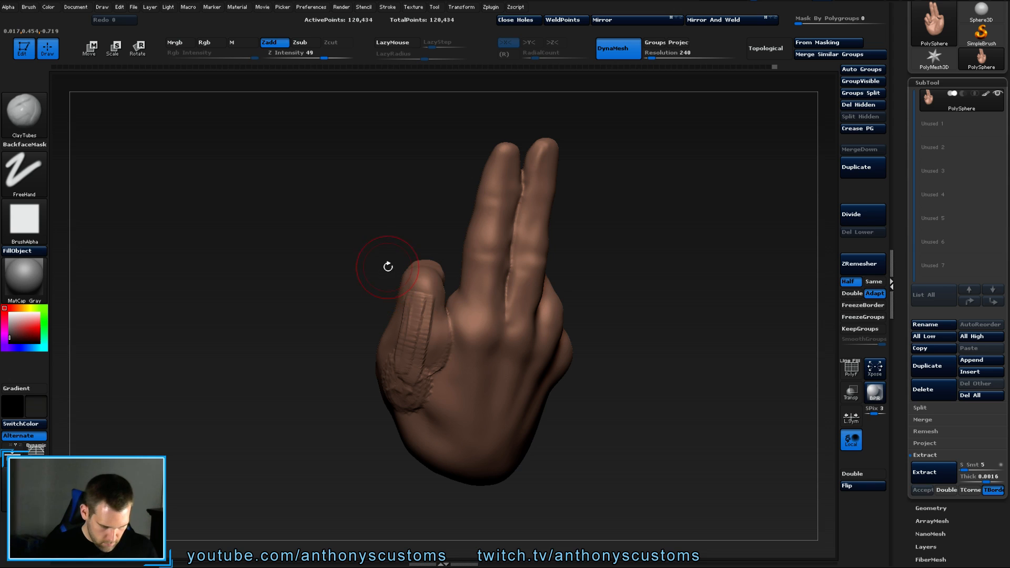
{"action": "key", "text": "b"}
{"action": "key", "text": "m"}
{"action": "key", "text": "v"}
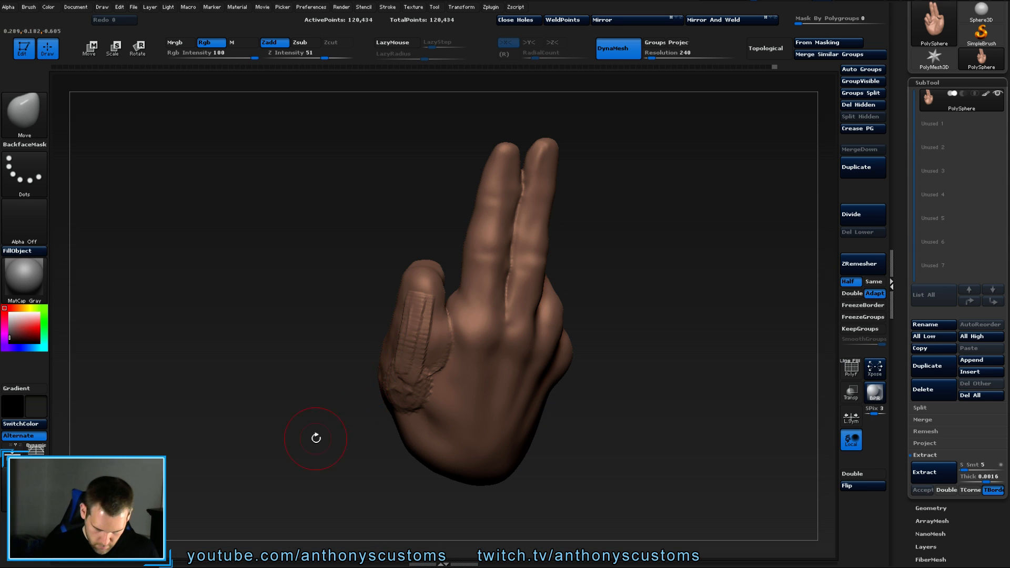
{"action": "left_click_drag", "start_coordinate": [316, 437], "coordinate": [390, 435]}
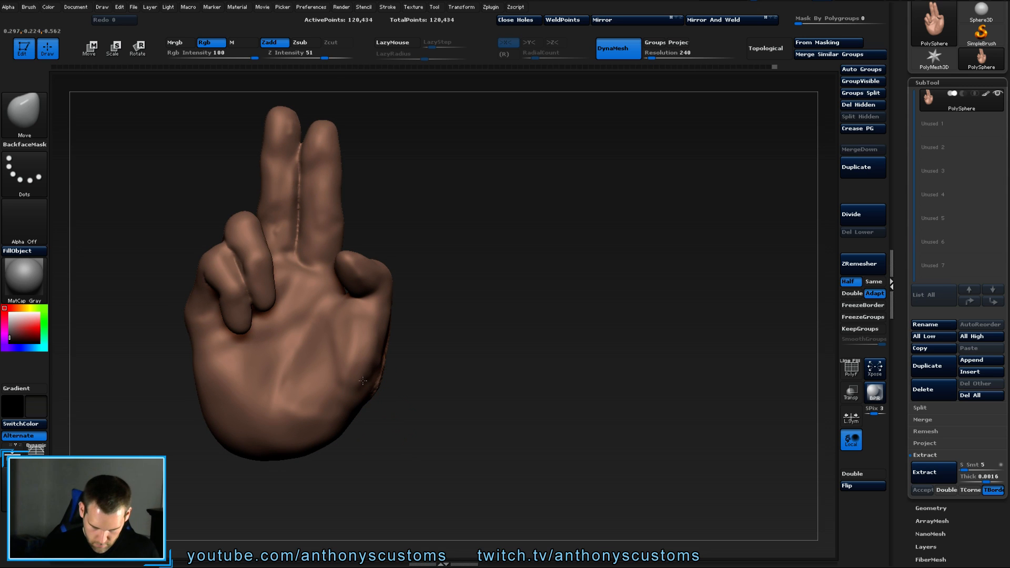
{"action": "left_click_drag", "start_coordinate": [536, 331], "coordinate": [507, 293]}
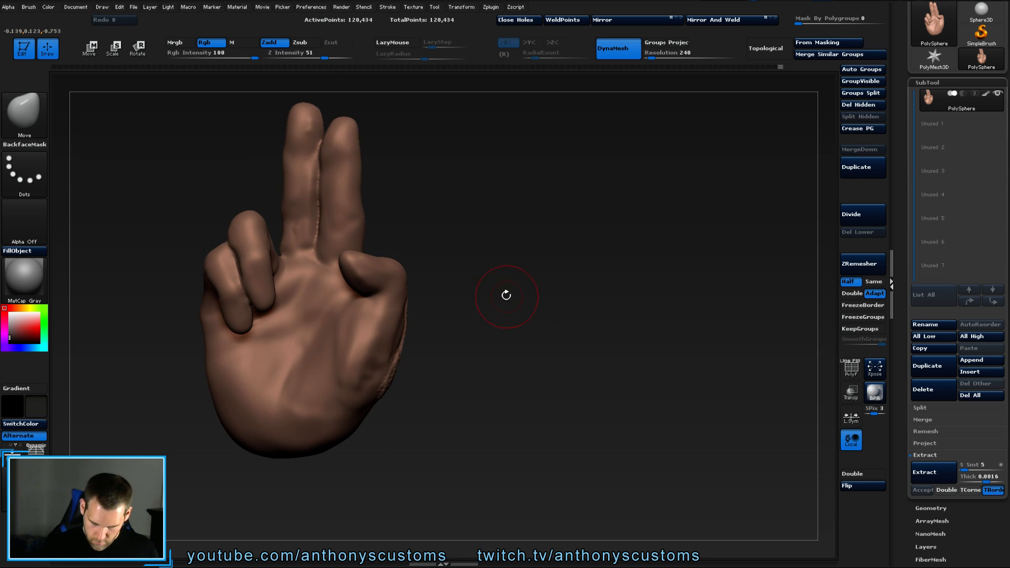
Fill the hollow directly below the bent thumb on the palm side with ClayTubes, and blend it by smoothing.
{"action": "key", "text": "b"}
{"action": "key", "text": "c"}
{"action": "key", "text": "t"}
{"action": "left_click_drag", "start_coordinate": [385, 309], "coordinate": [355, 347]}
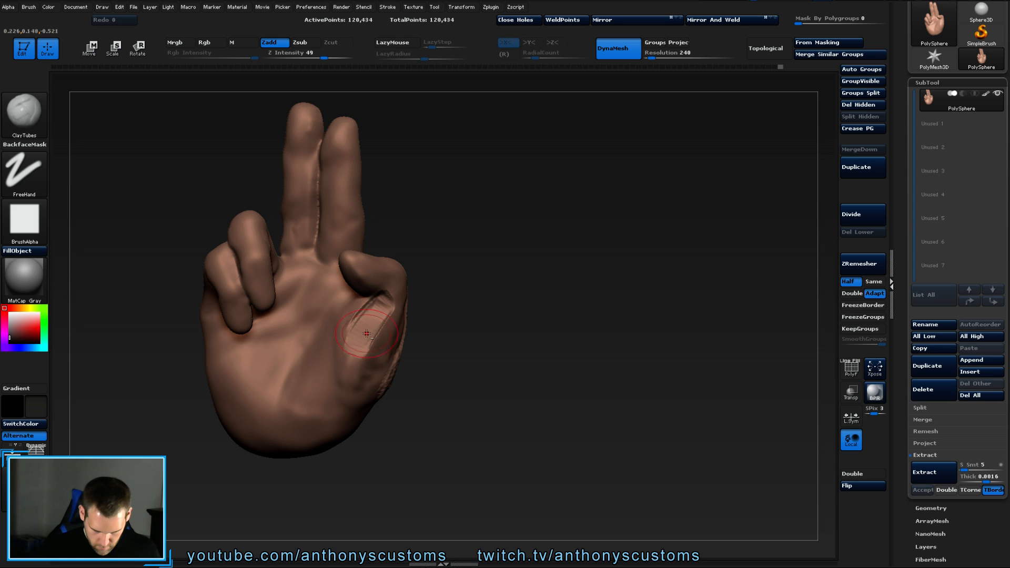
{"action": "left_click_drag", "start_coordinate": [383, 317], "coordinate": [357, 356]}
{"action": "mouse_move", "coordinate": [372, 303]}
{"action": "left_mouse_down"}
{"action": "mouse_move", "coordinate": [351, 344]}
{"action": "mouse_move", "coordinate": [359, 358]}
{"action": "left_mouse_up"}
{"action": "key", "text": "shift"}
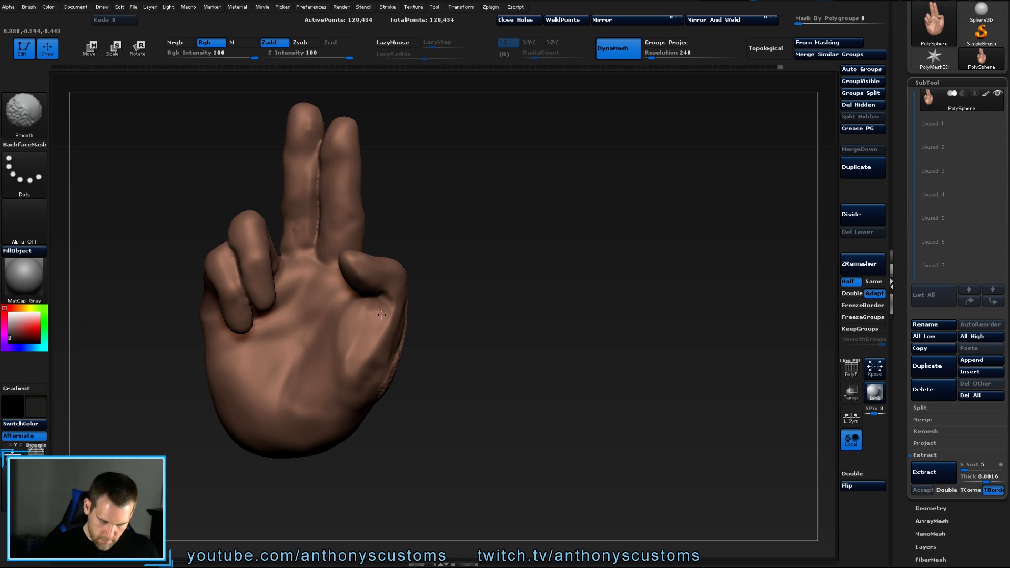
{"action": "left_click_drag", "start_coordinate": [351, 392], "coordinate": [361, 351], "text": "shift"}
Smooth the built-up back of the thumb and its transition into the back of the hand.
{"action": "mouse_move", "coordinate": [473, 353]}
{"action": "left_mouse_down"}
{"action": "mouse_move", "coordinate": [519, 336]}
{"action": "mouse_move", "coordinate": [508, 265]}
{"action": "mouse_move", "coordinate": [527, 297]}
{"action": "mouse_move", "coordinate": [463, 294]}
{"action": "left_mouse_up"}
{"action": "key", "text": "shift"}
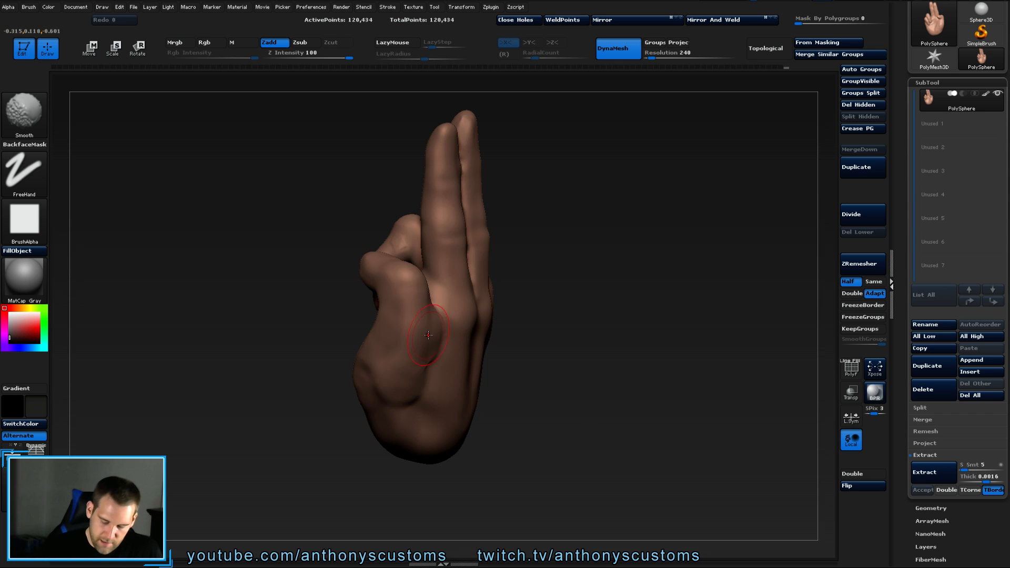
{"action": "left_click_drag", "start_coordinate": [552, 337], "coordinate": [447, 342]}
{"action": "left_click_drag", "start_coordinate": [448, 397], "coordinate": [446, 351]}
{"action": "key", "text": "shift"}
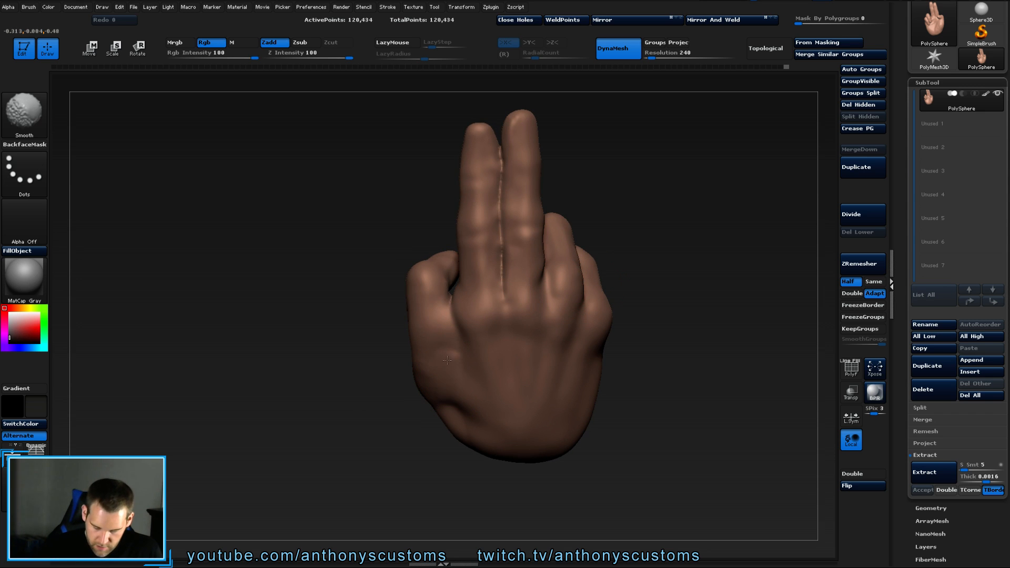
Add clay to the web between the thumb and index finger with ClayTubes, and smooth it.
{"action": "left_click_drag", "start_coordinate": [680, 262], "coordinate": [683, 321]}
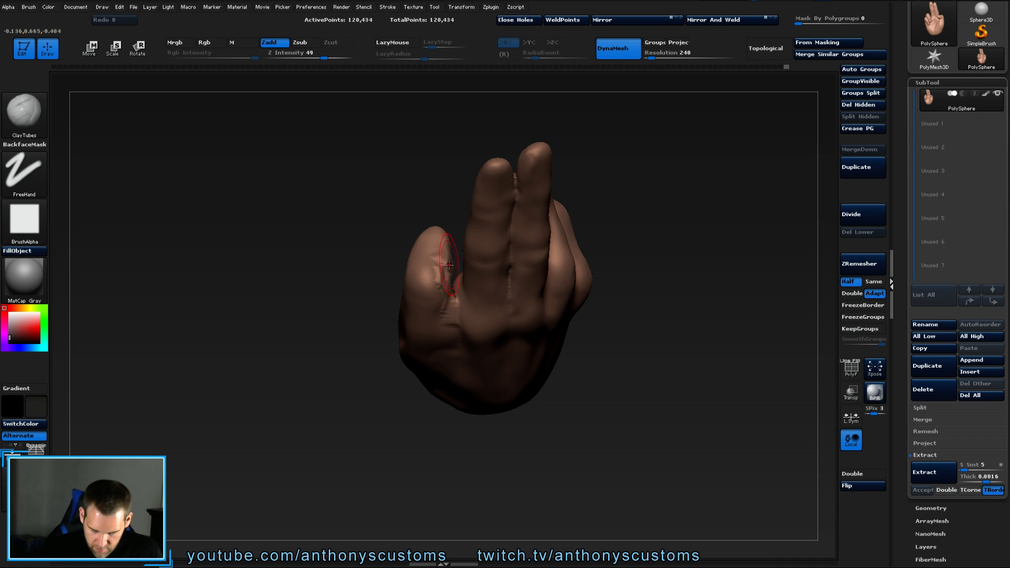
{"action": "left_click_drag", "start_coordinate": [443, 254], "coordinate": [445, 275], "text": "shift"}
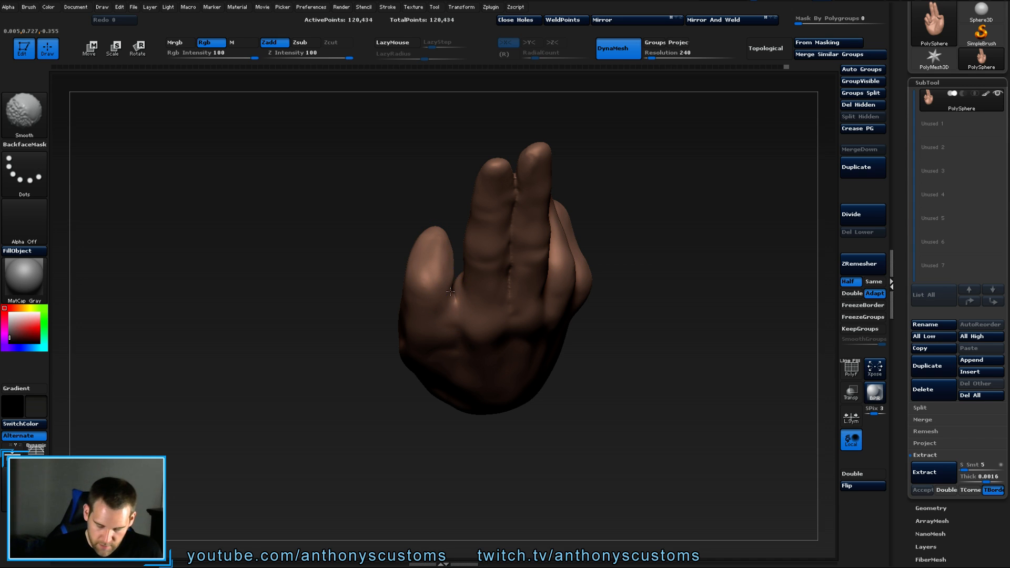
{"action": "left_click_drag", "start_coordinate": [744, 298], "coordinate": [574, 282]}
{"action": "key", "text": "shift"}
Mask the two extended fingers down to their bases from all sides with the MaskPen brush.
{"action": "left_click_drag", "start_coordinate": [482, 177], "coordinate": [471, 230], "text": "ctrl"}
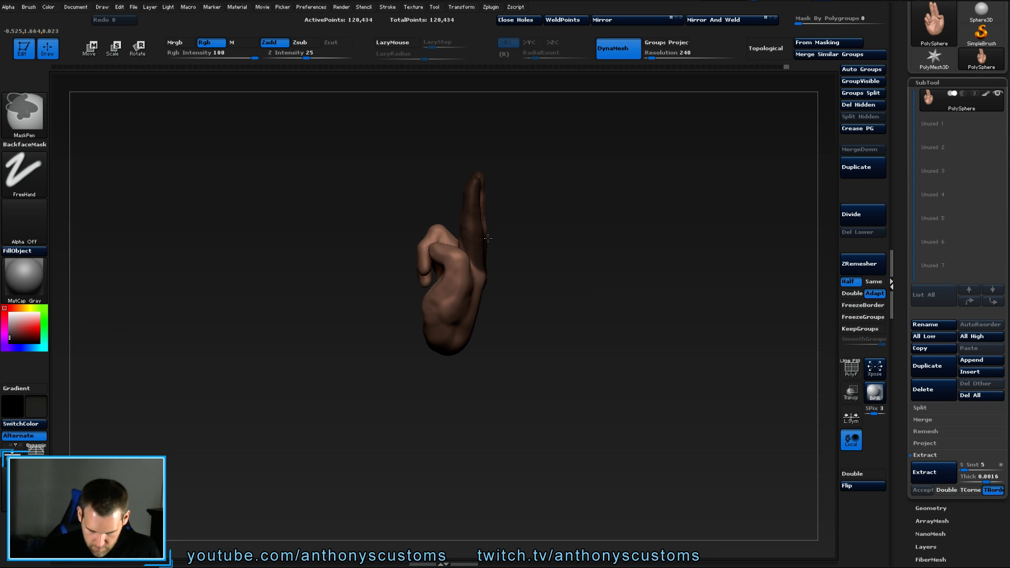
{"action": "left_click_drag", "start_coordinate": [522, 155], "coordinate": [502, 184]}
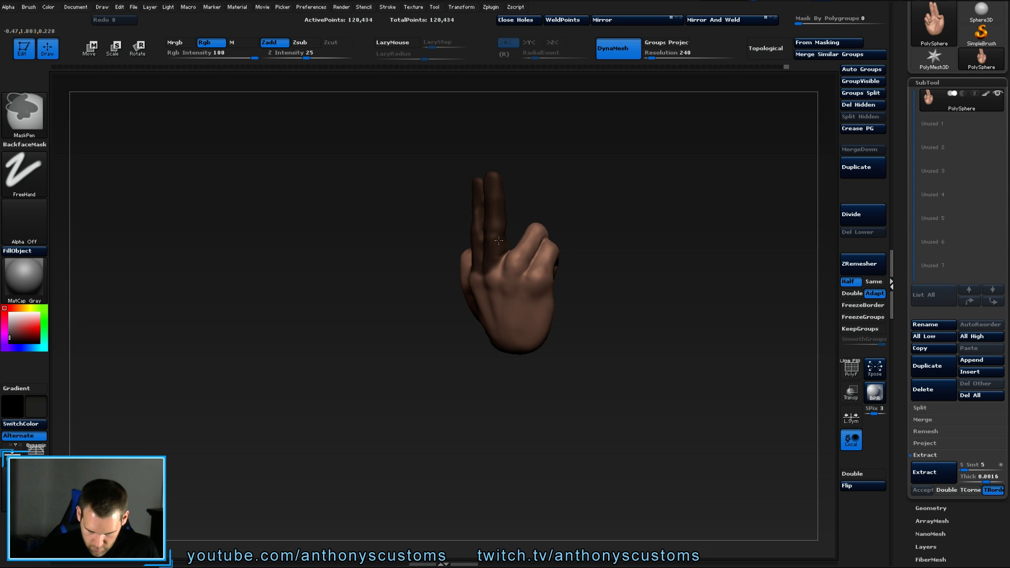
{"action": "mouse_move", "coordinate": [543, 175]}
{"action": "left_mouse_down"}
{"action": "mouse_move", "coordinate": [613, 185]}
{"action": "mouse_move", "coordinate": [640, 217]}
{"action": "mouse_move", "coordinate": [610, 329]}
{"action": "left_mouse_up"}
{"action": "key", "text": "ctrl"}
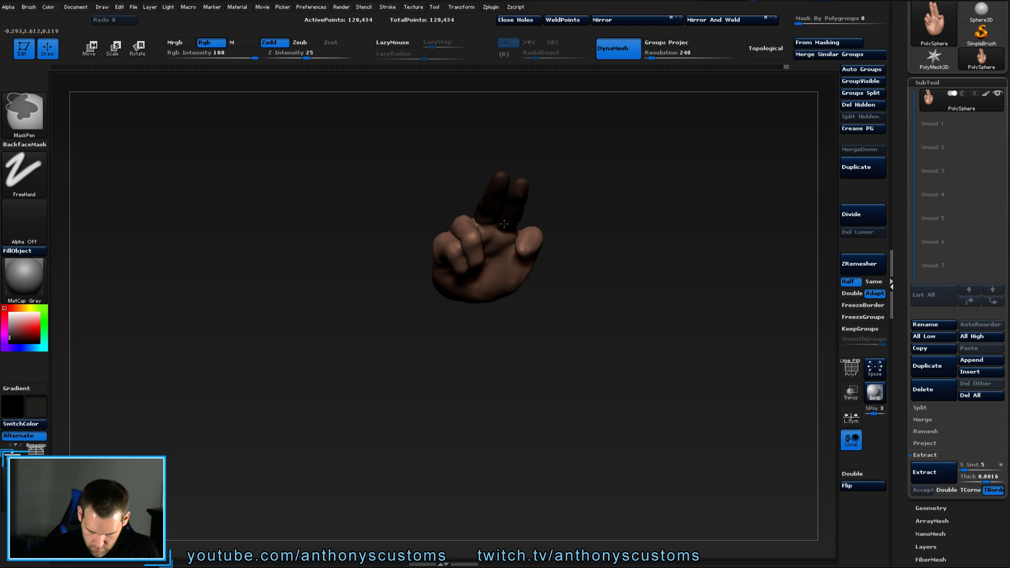
{"action": "mouse_move", "coordinate": [587, 193]}
{"action": "left_mouse_down"}
{"action": "mouse_move", "coordinate": [614, 214]}
{"action": "mouse_move", "coordinate": [613, 175]}
{"action": "mouse_move", "coordinate": [605, 180]}
{"action": "left_mouse_up"}
{"action": "key", "text": "ctrl"}
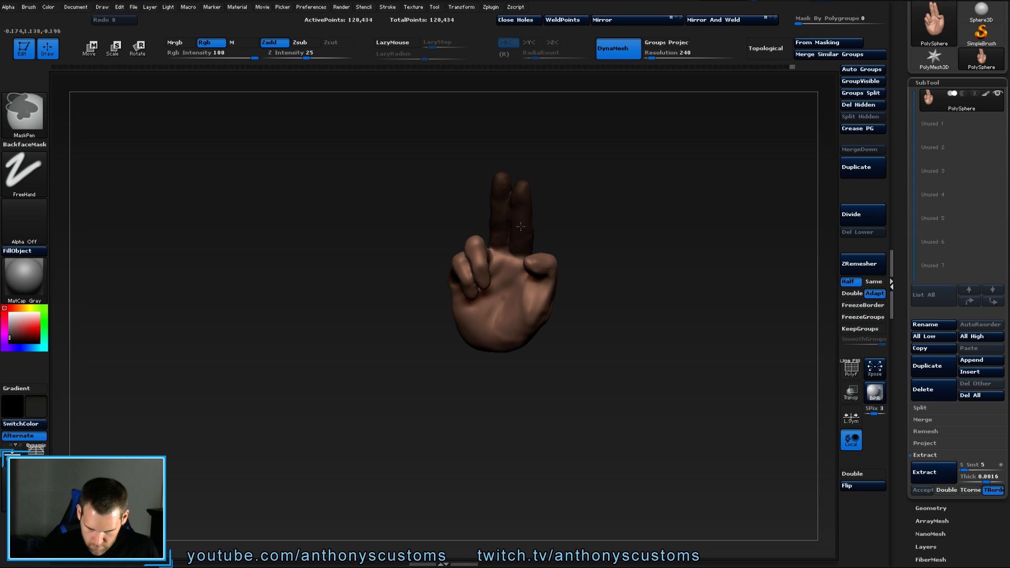
Invert the mask and rotate the two extended fingers slightly about their base with a Transpose line.
{"action": "left_click_drag", "start_coordinate": [605, 227], "coordinate": [621, 281]}
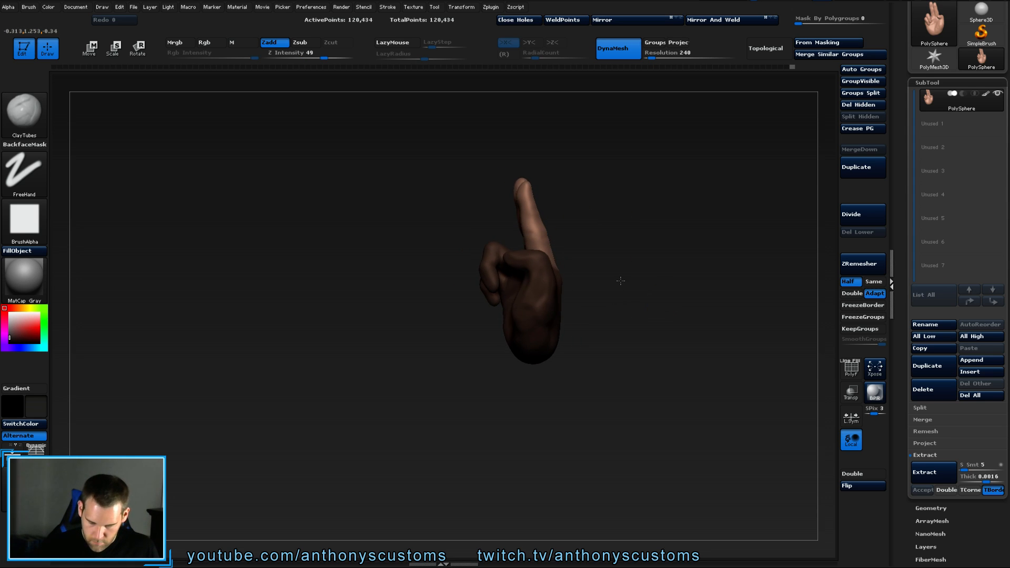
{"action": "key", "text": "r"}
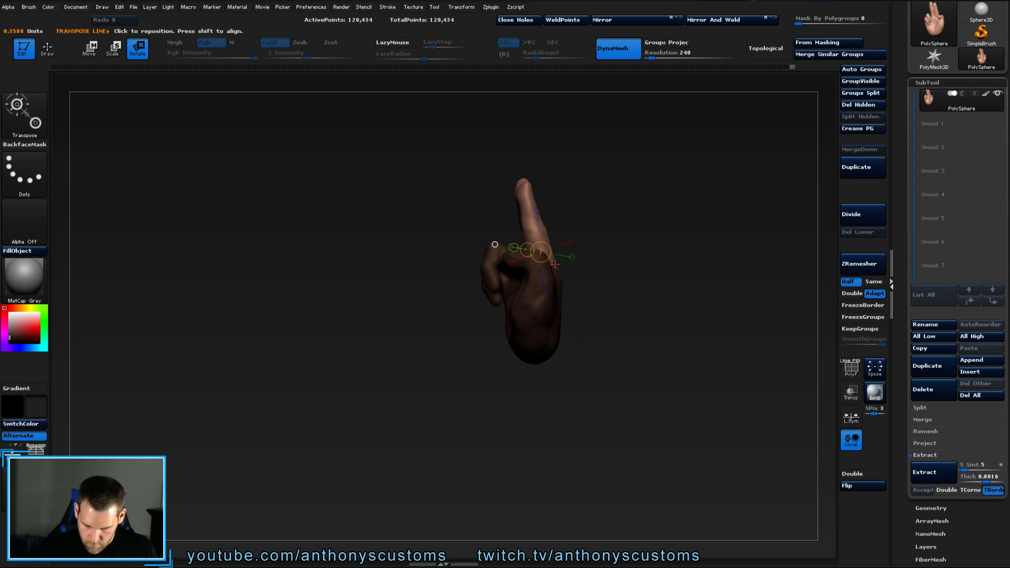
{"action": "left_click_drag", "start_coordinate": [555, 264], "coordinate": [541, 214]}
{"action": "left_click_drag", "start_coordinate": [524, 168], "coordinate": [532, 166]}
{"action": "mouse_move", "coordinate": [584, 242]}
{"action": "left_mouse_down"}
{"action": "mouse_move", "coordinate": [665, 242]}
{"action": "mouse_move", "coordinate": [731, 205]}
{"action": "mouse_move", "coordinate": [712, 223]}
{"action": "mouse_move", "coordinate": [623, 216]}
{"action": "mouse_move", "coordinate": [699, 225]}
{"action": "mouse_move", "coordinate": [605, 234]}
{"action": "left_mouse_up"}
{"action": "key", "text": "q"}
Invert the mask again and extend it over the thumb, palm and back of the hand, leaving the two curled fingers unmasked.
{"action": "mouse_move", "coordinate": [660, 217]}
{"action": "left_mouse_down"}
{"action": "mouse_move", "coordinate": [714, 239]}
{"action": "mouse_move", "coordinate": [664, 235]}
{"action": "left_mouse_up"}
{"action": "left_click", "coordinate": [685, 250], "text": "ctrl"}
{"action": "mouse_move", "coordinate": [542, 276]}
{"action": "left_mouse_down", "text": "ctrl"}
{"action": "mouse_move", "coordinate": [539, 249]}
{"action": "mouse_move", "coordinate": [517, 315]}
{"action": "mouse_move", "coordinate": [565, 257]}
{"action": "left_mouse_up", "text": "ctrl"}
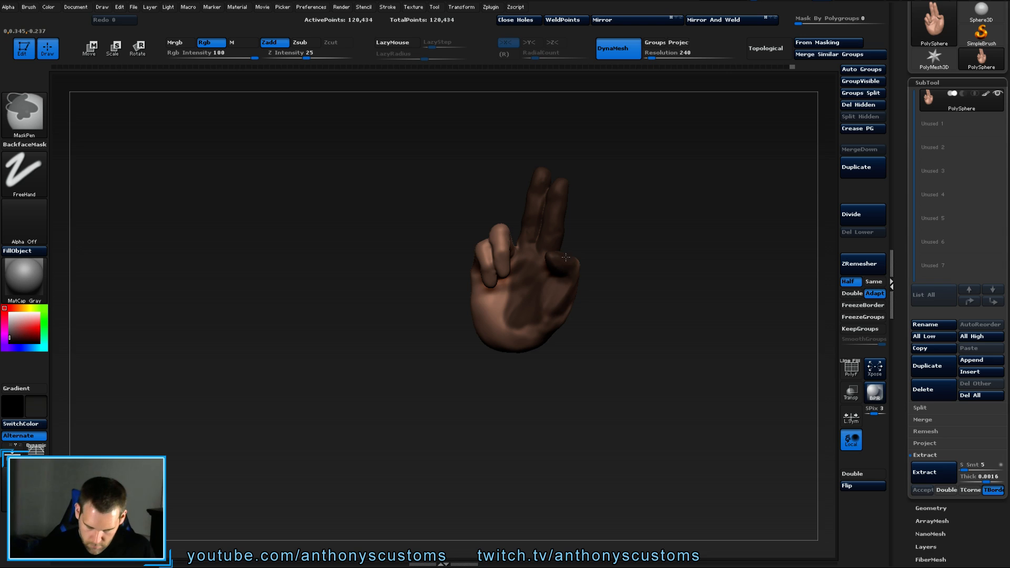
{"action": "left_click_drag", "start_coordinate": [534, 343], "coordinate": [536, 285], "text": "ctrl"}
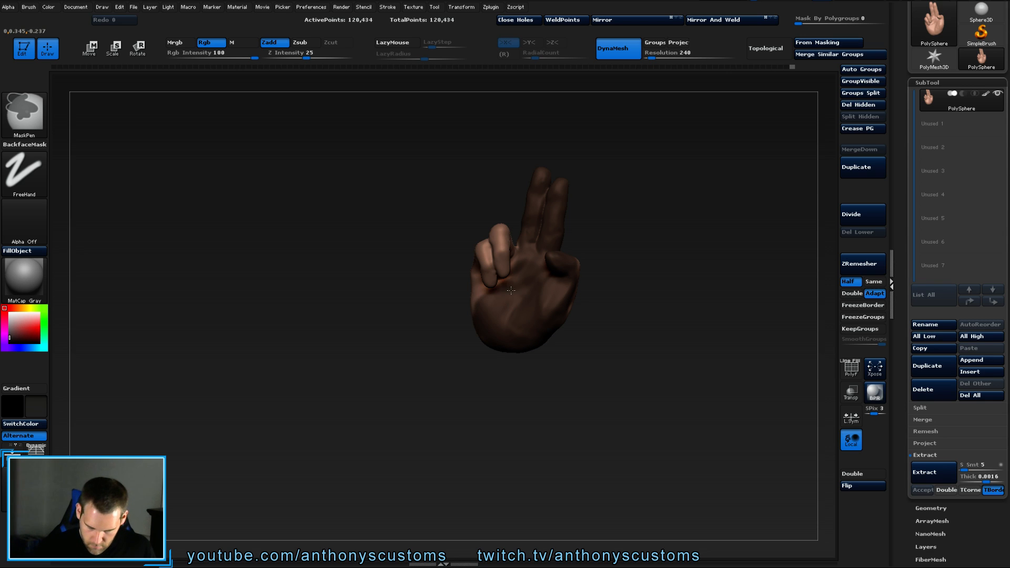
{"action": "left_click_drag", "start_coordinate": [670, 275], "coordinate": [562, 298]}
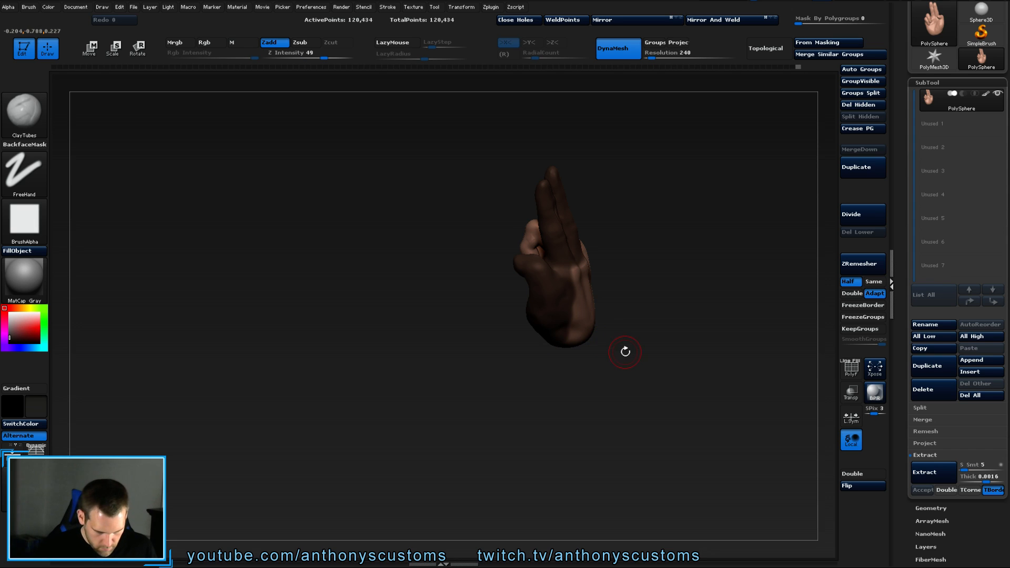
{"action": "left_click_drag", "start_coordinate": [624, 349], "coordinate": [483, 356]}
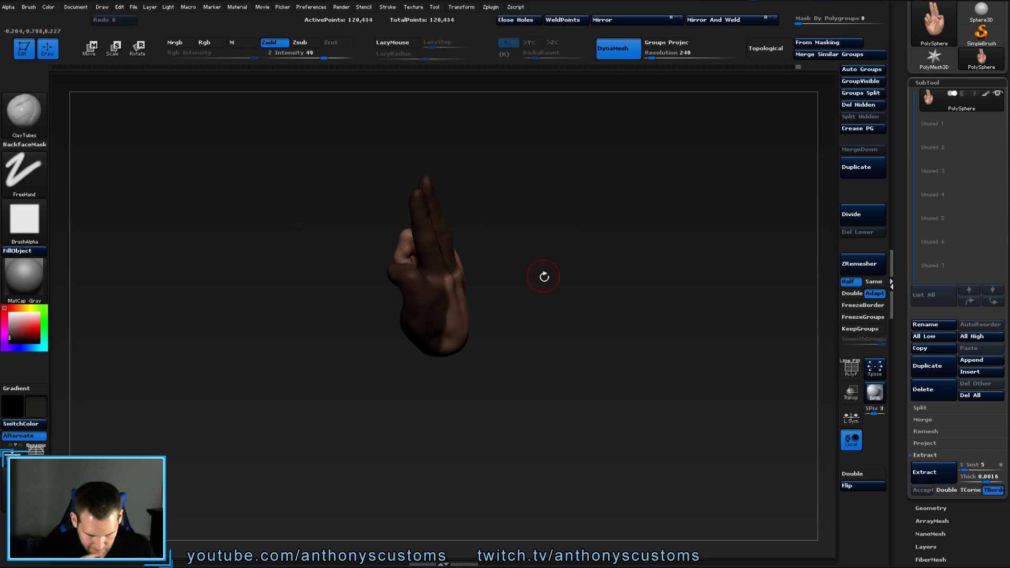
{"action": "mouse_move", "coordinate": [544, 276]}
{"action": "left_mouse_down"}
{"action": "mouse_move", "coordinate": [534, 279]}
{"action": "mouse_move", "coordinate": [521, 221]}
{"action": "left_mouse_up"}
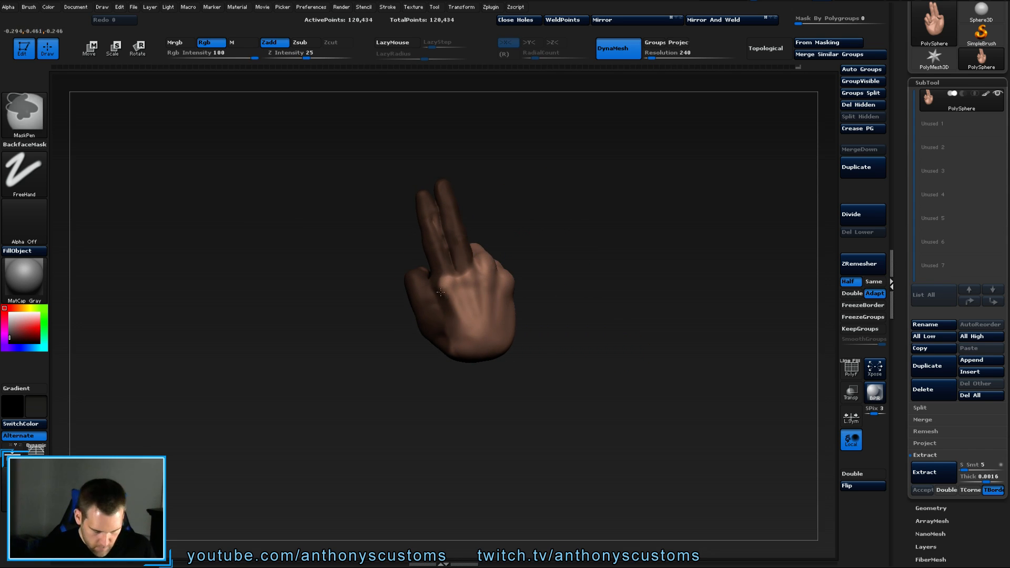
{"action": "mouse_move", "coordinate": [440, 292]}
{"action": "left_mouse_down", "text": "ctrl"}
{"action": "mouse_move", "coordinate": [467, 333]}
{"action": "mouse_move", "coordinate": [489, 342]}
{"action": "left_mouse_up", "text": "ctrl"}
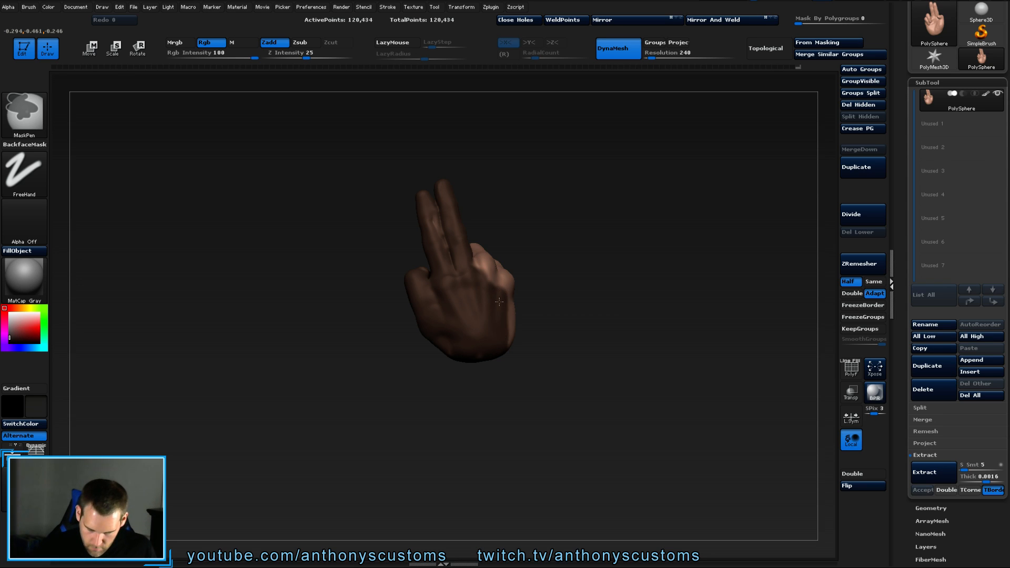
{"action": "mouse_move", "coordinate": [563, 295]}
{"action": "left_mouse_down"}
{"action": "mouse_move", "coordinate": [571, 309]}
{"action": "mouse_move", "coordinate": [485, 322]}
{"action": "left_mouse_up"}
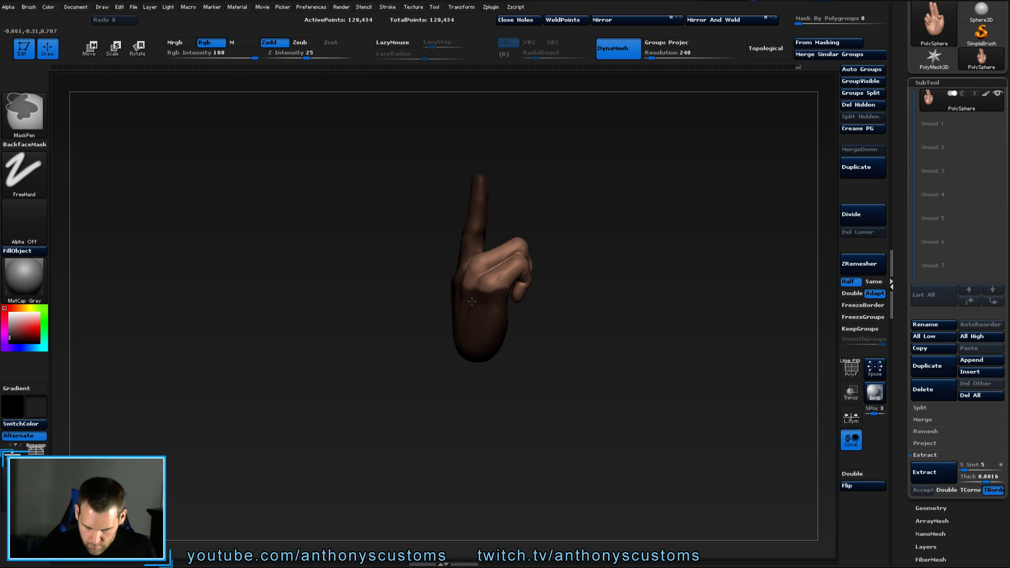
Check the mask around the curled fingers and refine its border along their knuckles on the back of the hand.
{"action": "left_click_drag", "start_coordinate": [604, 274], "coordinate": [600, 203]}
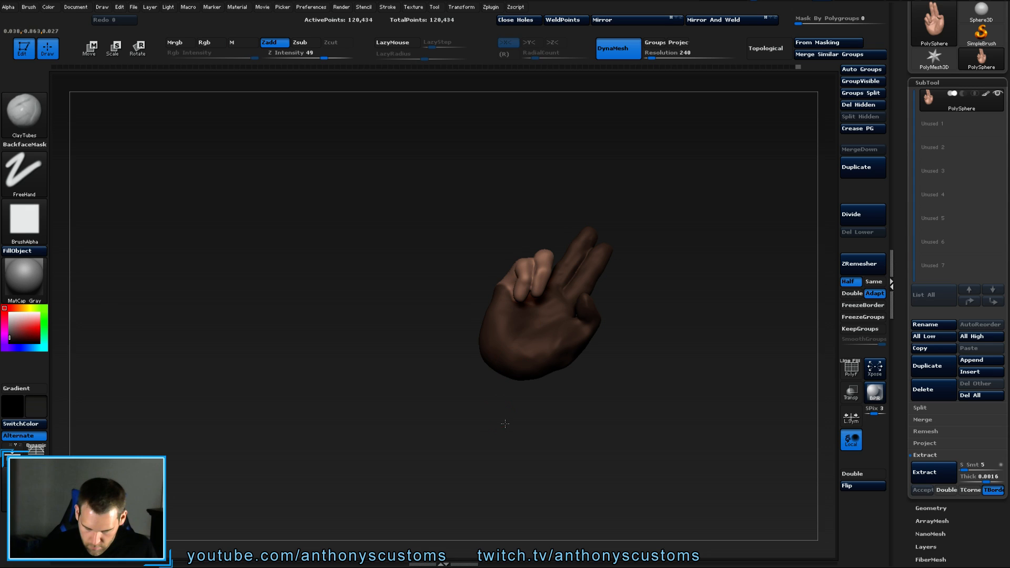
{"action": "mouse_move", "coordinate": [505, 423]}
{"action": "left_mouse_down"}
{"action": "mouse_move", "coordinate": [537, 442]}
{"action": "mouse_move", "coordinate": [480, 356]}
{"action": "mouse_move", "coordinate": [568, 361]}
{"action": "mouse_move", "coordinate": [547, 345]}
{"action": "left_mouse_up"}
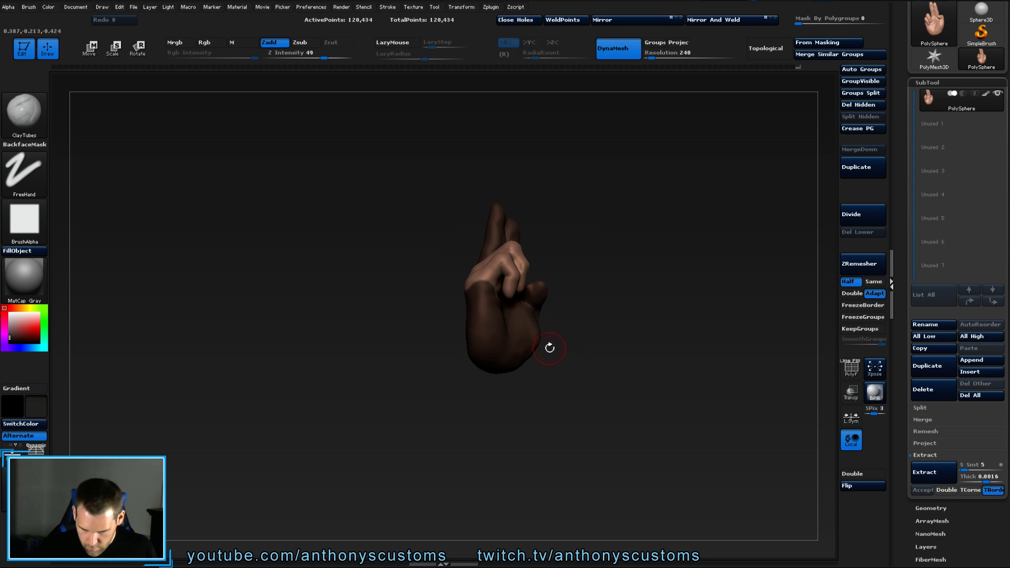
{"action": "key", "text": "ctrl"}
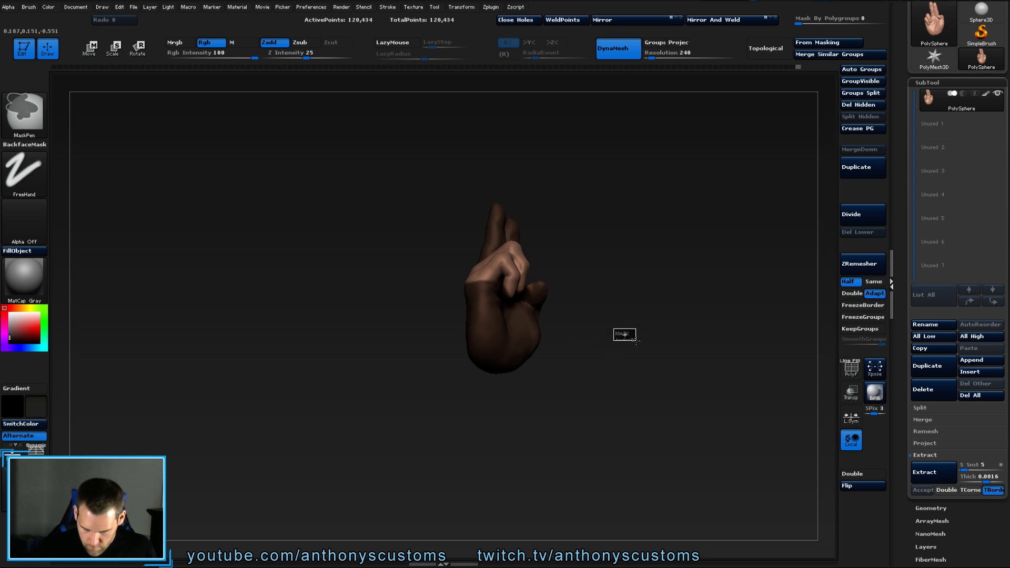
{"action": "left_click", "coordinate": [641, 338], "text": "ctrl"}
{"action": "mouse_move", "coordinate": [636, 324]}
{"action": "left_mouse_down"}
{"action": "mouse_move", "coordinate": [676, 349]}
{"action": "mouse_move", "coordinate": [692, 329]}
{"action": "left_mouse_up"}
{"action": "key", "text": "ctrl"}
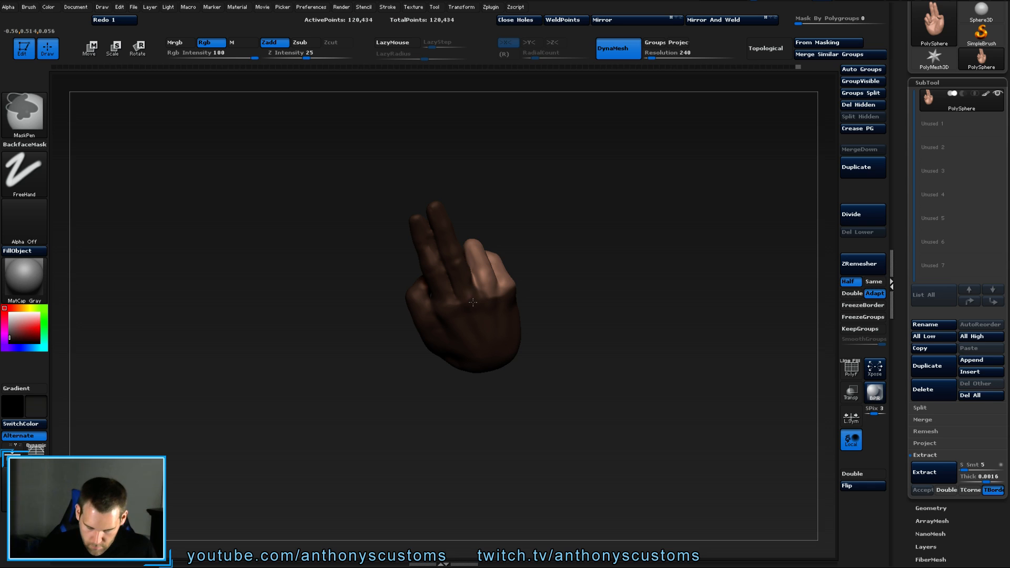
{"action": "left_click_drag", "start_coordinate": [483, 309], "coordinate": [497, 313], "text": "ctrl"}
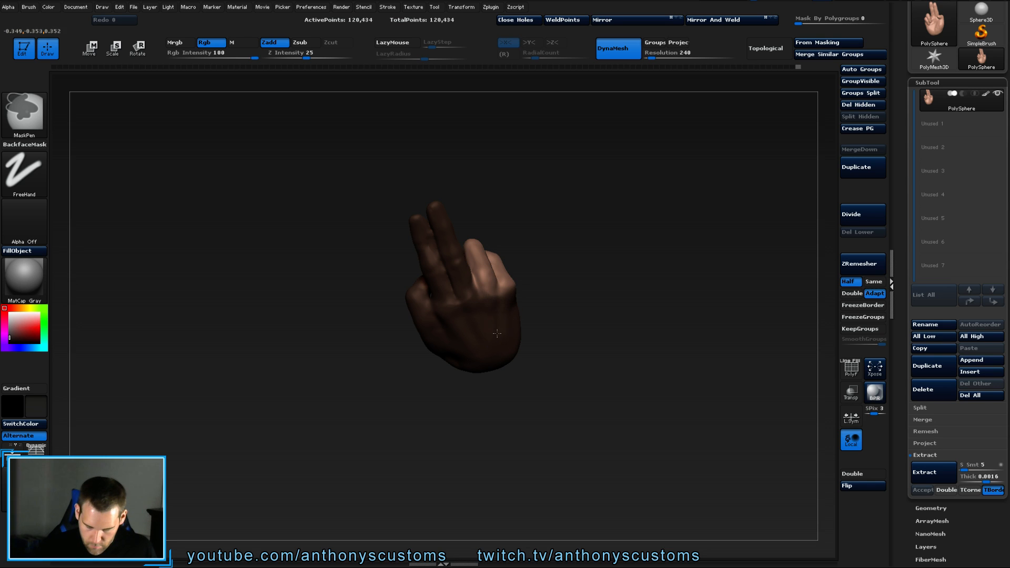
{"action": "mouse_move", "coordinate": [608, 309]}
{"action": "left_mouse_down"}
{"action": "mouse_move", "coordinate": [665, 293]}
{"action": "mouse_move", "coordinate": [658, 342]}
{"action": "mouse_move", "coordinate": [662, 335]}
{"action": "left_mouse_up"}
Try to rotate and shift the two unmasked curled fingers at their knuckles with the Transpose line.
{"action": "key", "text": "w"}
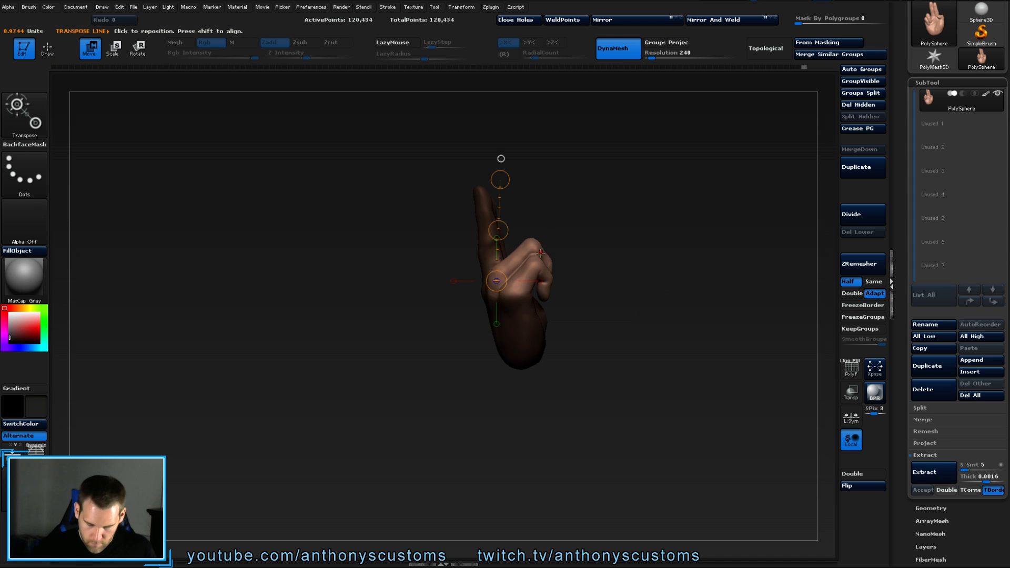
{"action": "mouse_move", "coordinate": [521, 269]}
{"action": "left_mouse_down"}
{"action": "mouse_move", "coordinate": [545, 235]}
{"action": "mouse_move", "coordinate": [534, 251]}
{"action": "mouse_move", "coordinate": [523, 217]}
{"action": "mouse_move", "coordinate": [504, 223]}
{"action": "left_mouse_up"}
{"action": "left_click_drag", "start_coordinate": [648, 285], "coordinate": [738, 271]}
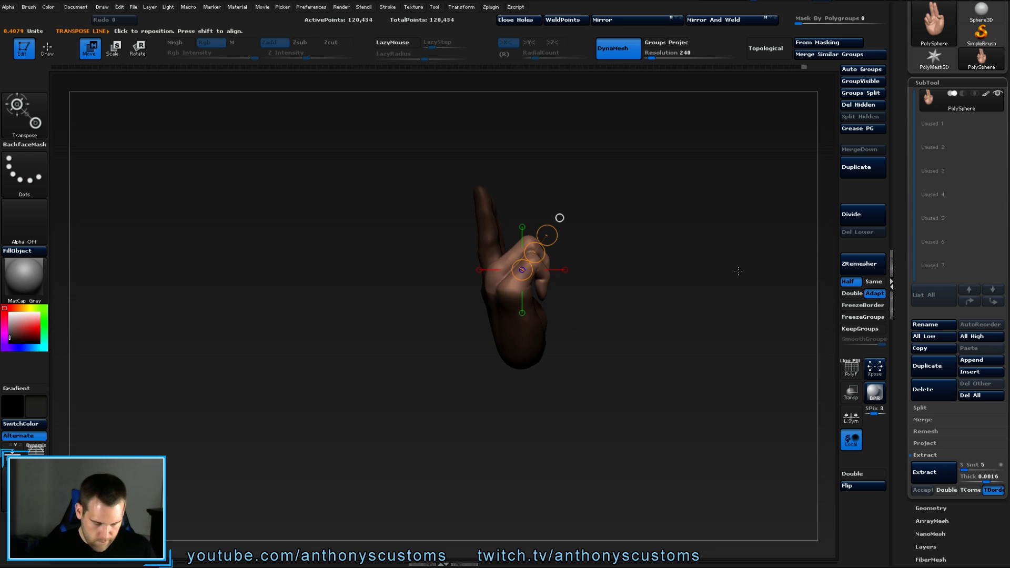
{"action": "key", "text": "r"}
{"action": "left_click_drag", "start_coordinate": [547, 235], "coordinate": [550, 223]}
{"action": "left_click_drag", "start_coordinate": [621, 294], "coordinate": [754, 264]}
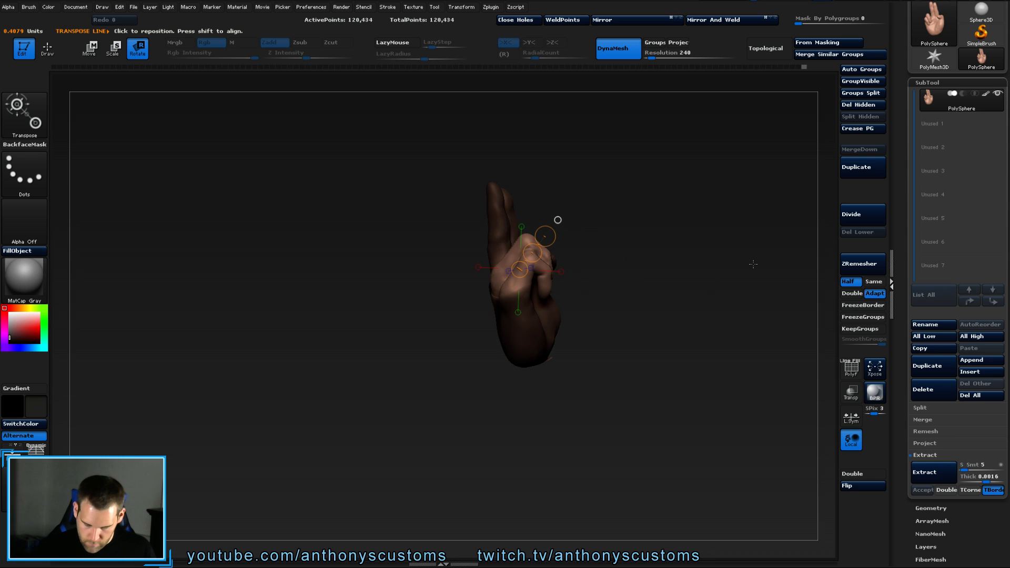
{"action": "key", "text": "w"}
{"action": "left_click_drag", "start_coordinate": [532, 253], "coordinate": [528, 247]}
{"action": "left_click_drag", "start_coordinate": [591, 305], "coordinate": [650, 305]}
{"action": "left_click_drag", "start_coordinate": [537, 257], "coordinate": [531, 250]}
{"action": "mouse_move", "coordinate": [633, 295]}
{"action": "left_mouse_down"}
{"action": "mouse_move", "coordinate": [676, 266]}
{"action": "mouse_move", "coordinate": [677, 287]}
{"action": "mouse_move", "coordinate": [691, 286]}
{"action": "mouse_move", "coordinate": [689, 310]}
{"action": "mouse_move", "coordinate": [663, 316]}
{"action": "mouse_move", "coordinate": [706, 316]}
{"action": "mouse_move", "coordinate": [620, 333]}
{"action": "mouse_move", "coordinate": [647, 252]}
{"action": "mouse_move", "coordinate": [626, 283]}
{"action": "left_mouse_up"}
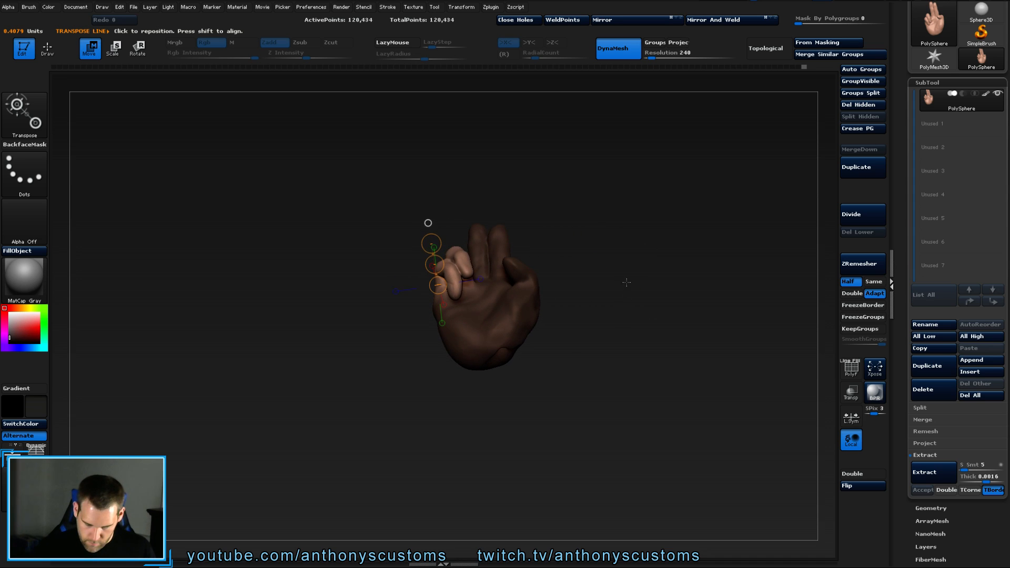
Undo the last rotation and moves of the two curled fingers.
{"action": "key", "text": "ctrl+z"}
{"action": "key", "text": "ctrl+z"}
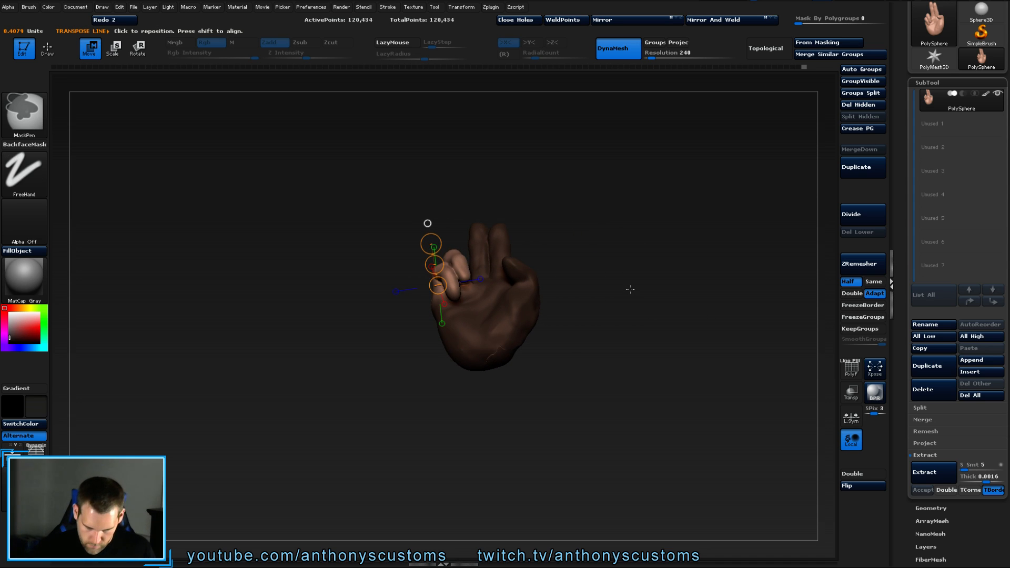
{"action": "mouse_move", "coordinate": [630, 290]}
{"action": "left_mouse_down"}
{"action": "mouse_move", "coordinate": [678, 279]}
{"action": "mouse_move", "coordinate": [653, 269]}
{"action": "mouse_move", "coordinate": [617, 340]}
{"action": "mouse_move", "coordinate": [608, 275]}
{"action": "mouse_move", "coordinate": [626, 265]}
{"action": "left_mouse_up"}
{"action": "key", "text": "ctrl+z"}
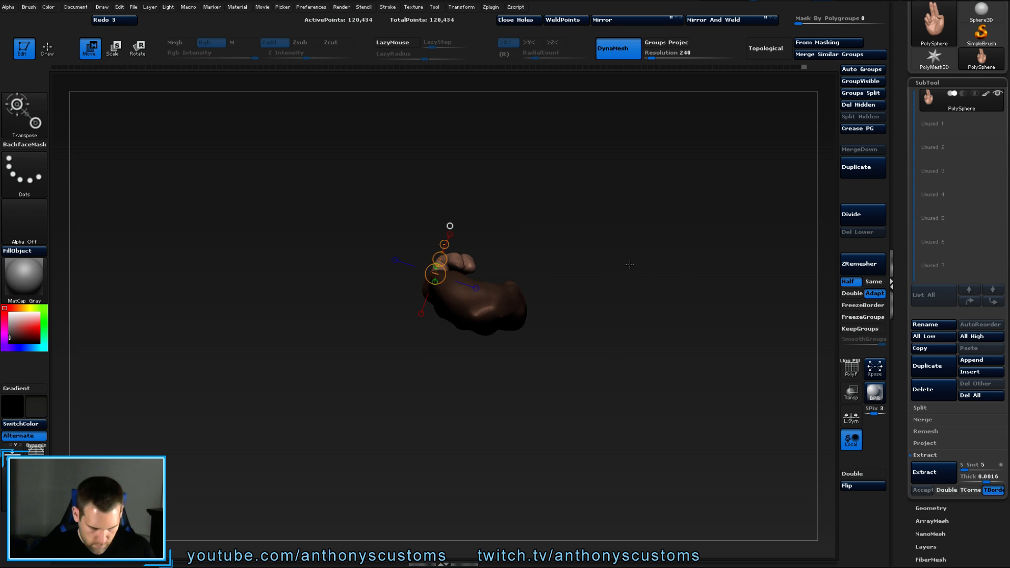
Mask the missed patches along the underside and heel of the hand with the MaskPen brush.
{"action": "key", "text": "q"}
{"action": "left_click_drag", "start_coordinate": [487, 311], "coordinate": [528, 300], "text": "ctrl"}
{"action": "left_click_drag", "start_coordinate": [590, 284], "coordinate": [613, 322]}
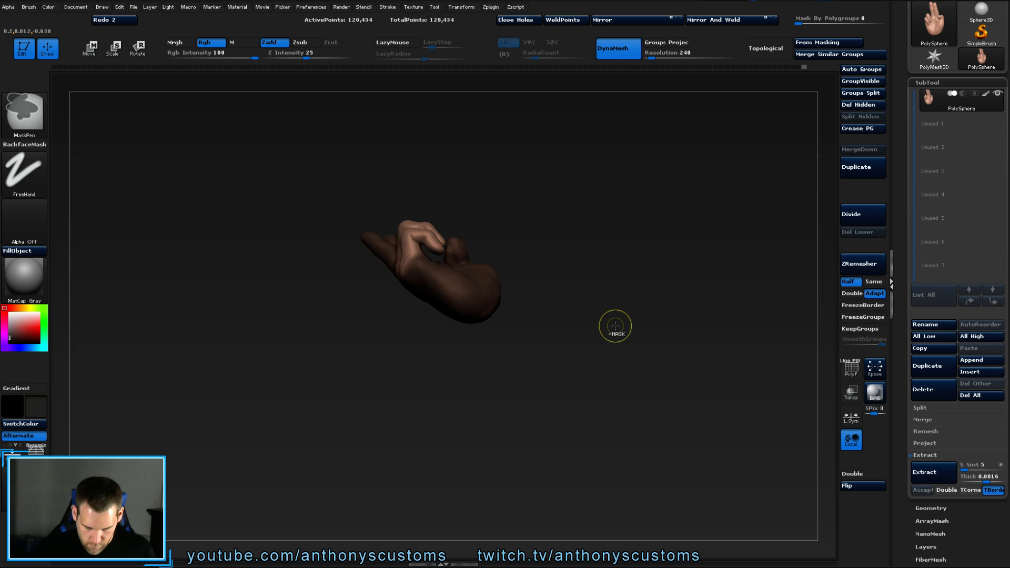
{"action": "key", "text": "ctrl+z"}
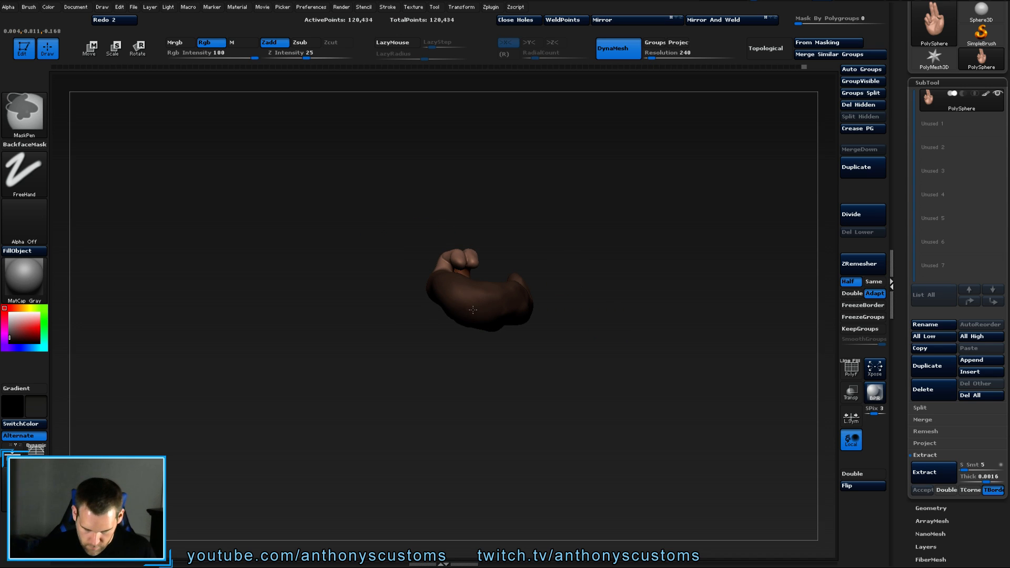
{"action": "left_click_drag", "start_coordinate": [500, 312], "coordinate": [497, 306], "text": "ctrl"}
{"action": "mouse_move", "coordinate": [592, 253]}
{"action": "left_mouse_down"}
{"action": "mouse_move", "coordinate": [608, 263]}
{"action": "mouse_move", "coordinate": [592, 229]}
{"action": "mouse_move", "coordinate": [594, 260]}
{"action": "left_mouse_up"}
{"action": "key", "text": "ctrl"}
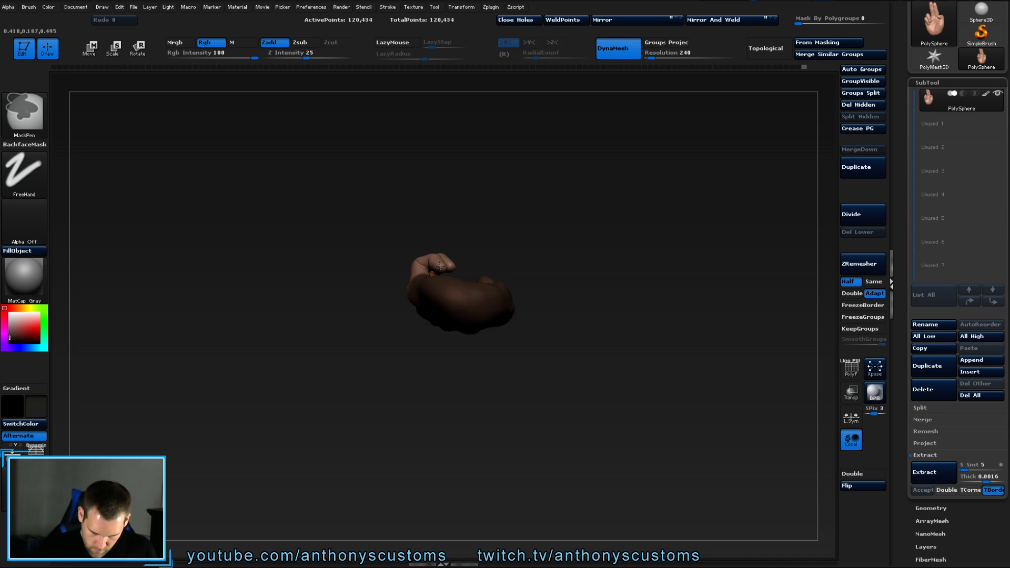
{"action": "mouse_move", "coordinate": [599, 271]}
{"action": "left_mouse_down"}
{"action": "mouse_move", "coordinate": [592, 374]}
{"action": "mouse_move", "coordinate": [595, 353]}
{"action": "mouse_move", "coordinate": [622, 335]}
{"action": "mouse_move", "coordinate": [618, 300]}
{"action": "mouse_move", "coordinate": [653, 277]}
{"action": "left_mouse_up"}
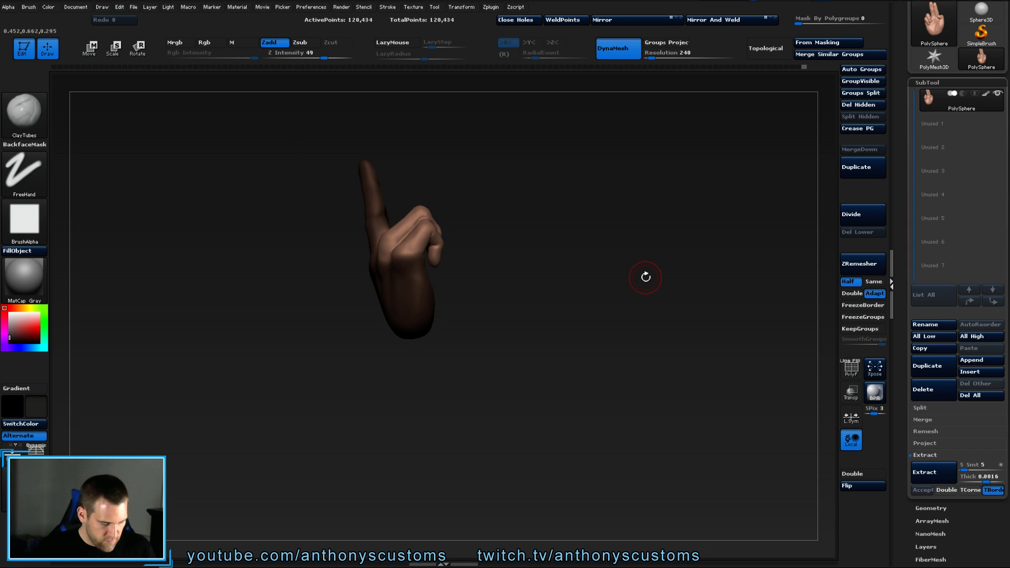
Hide the tops of the curled fingers, mask the missed palm area beneath them, and show the whole hand again.
{"action": "left_click_drag", "start_coordinate": [405, 171], "coordinate": [459, 249], "text": "ctrl+shift"}
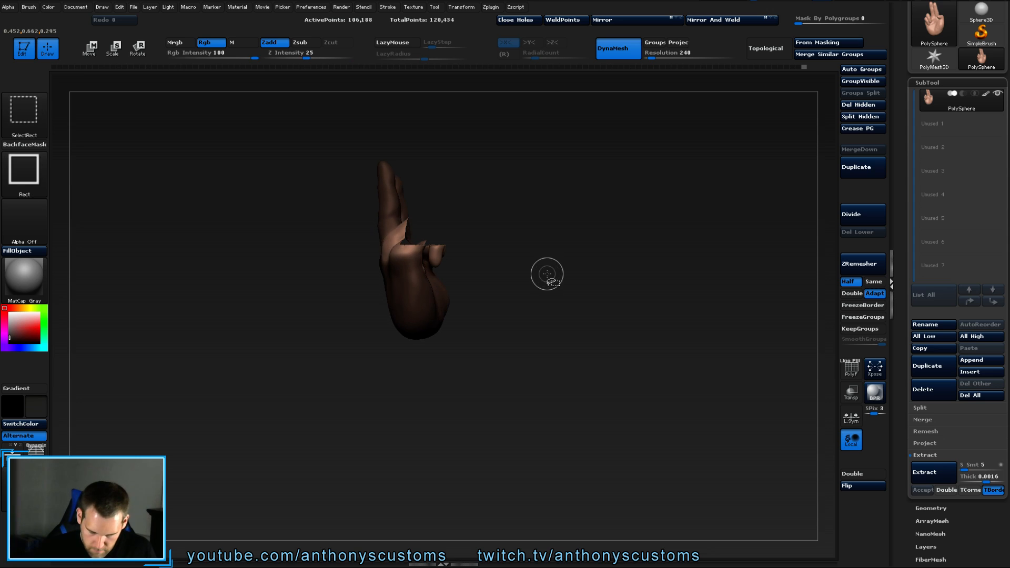
{"action": "mouse_move", "coordinate": [547, 273]}
{"action": "left_mouse_down"}
{"action": "mouse_move", "coordinate": [472, 264]}
{"action": "mouse_move", "coordinate": [434, 240]}
{"action": "mouse_move", "coordinate": [428, 216]}
{"action": "mouse_move", "coordinate": [425, 235]}
{"action": "mouse_move", "coordinate": [550, 271]}
{"action": "mouse_move", "coordinate": [543, 282]}
{"action": "left_mouse_up"}
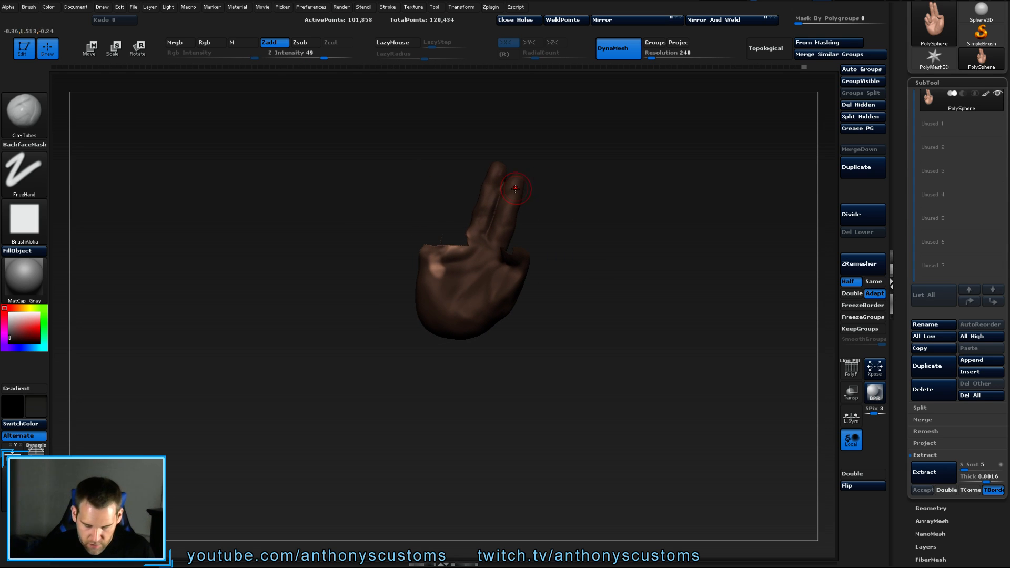
{"action": "key", "text": "ctrl"}
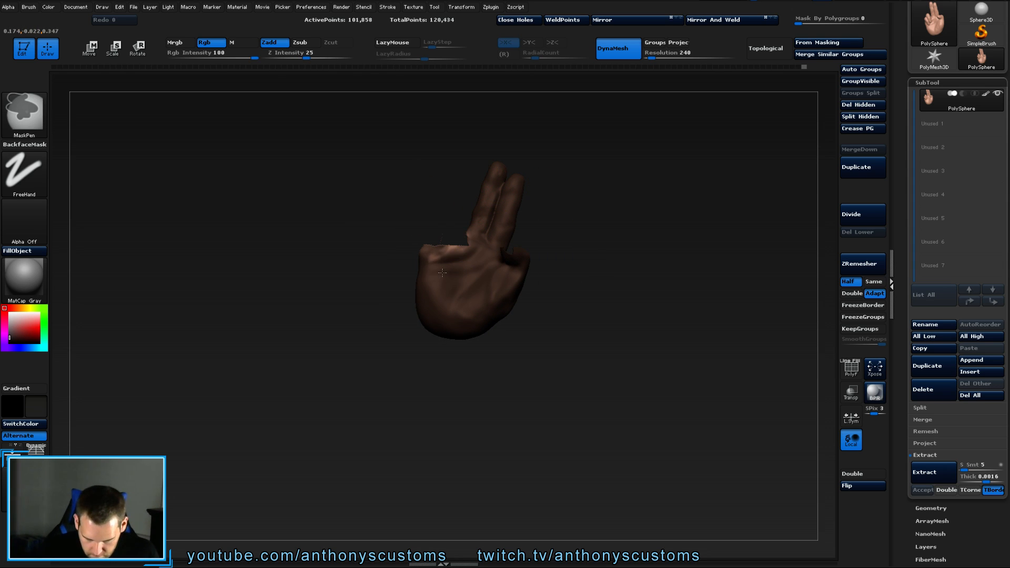
{"action": "left_click", "coordinate": [642, 286], "text": "ctrl"}
{"action": "left_click", "coordinate": [635, 295], "text": "ctrl"}
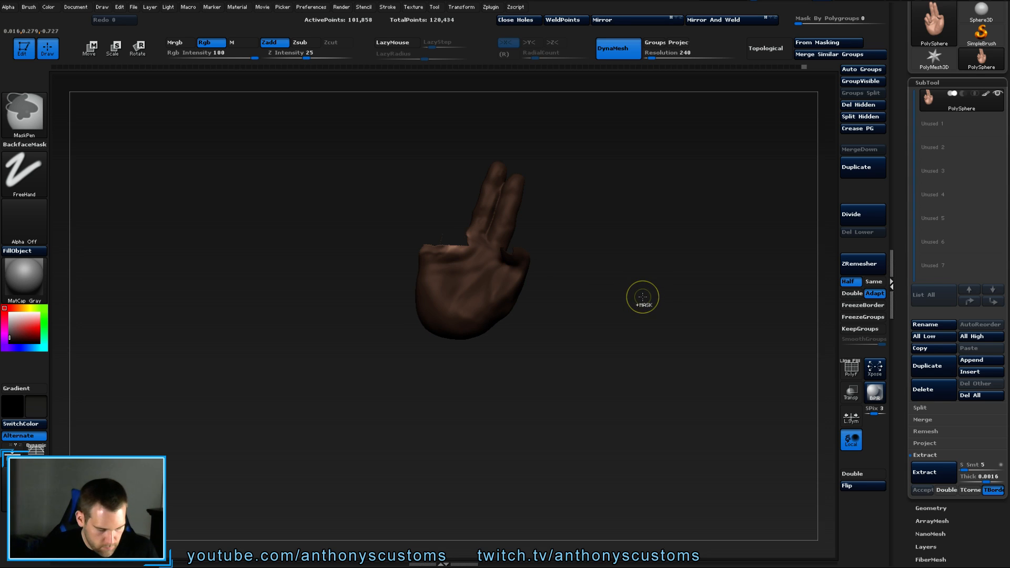
{"action": "left_click", "coordinate": [642, 296], "text": "ctrl+shift"}
Rotate the two curled fingers about their knuckles with the Transpose line from a side view.
{"action": "mouse_move", "coordinate": [642, 295]}
{"action": "left_mouse_down"}
{"action": "mouse_move", "coordinate": [624, 301]}
{"action": "mouse_move", "coordinate": [663, 311]}
{"action": "left_mouse_up"}
{"action": "key", "text": "r"}
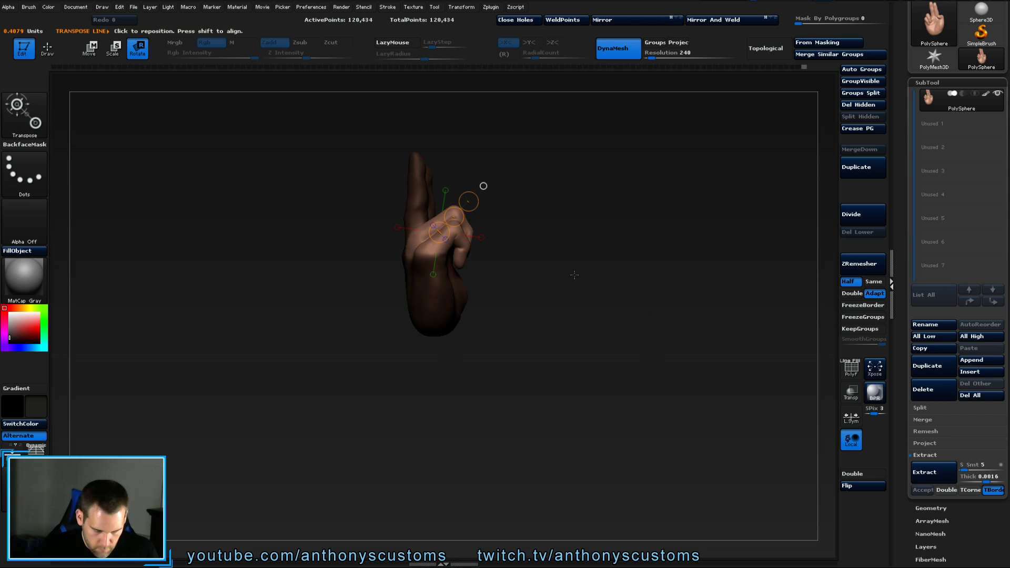
{"action": "left_click_drag", "start_coordinate": [588, 278], "coordinate": [584, 348]}
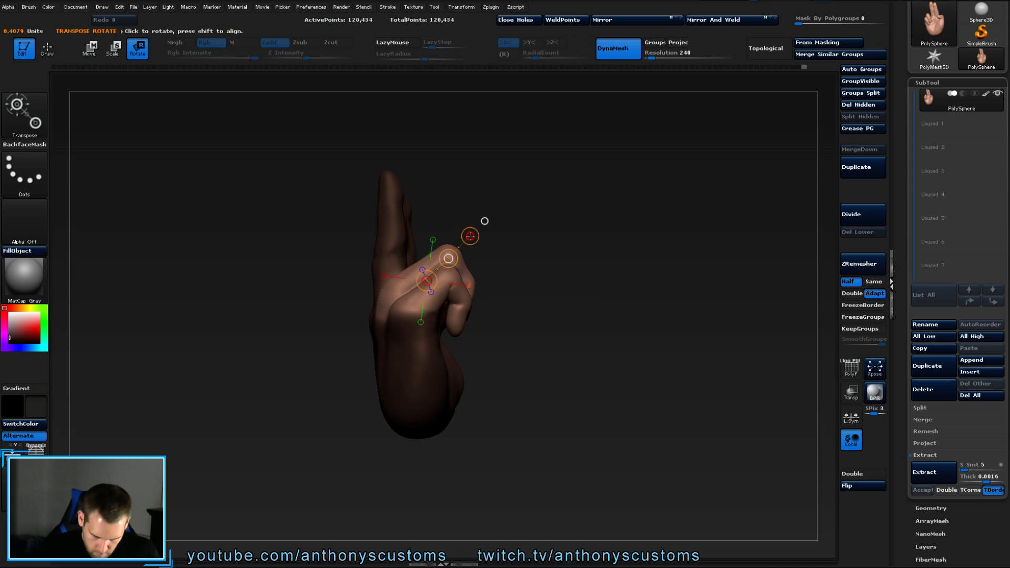
{"action": "left_click_drag", "start_coordinate": [469, 236], "coordinate": [443, 258]}
Place a Transpose line along the curled ring finger from its knuckle, and rotate both curled fingers slightly sideways.
{"action": "key", "text": "w"}
{"action": "left_click_drag", "start_coordinate": [595, 273], "coordinate": [578, 360]}
{"action": "left_click_drag", "start_coordinate": [427, 316], "coordinate": [445, 226]}
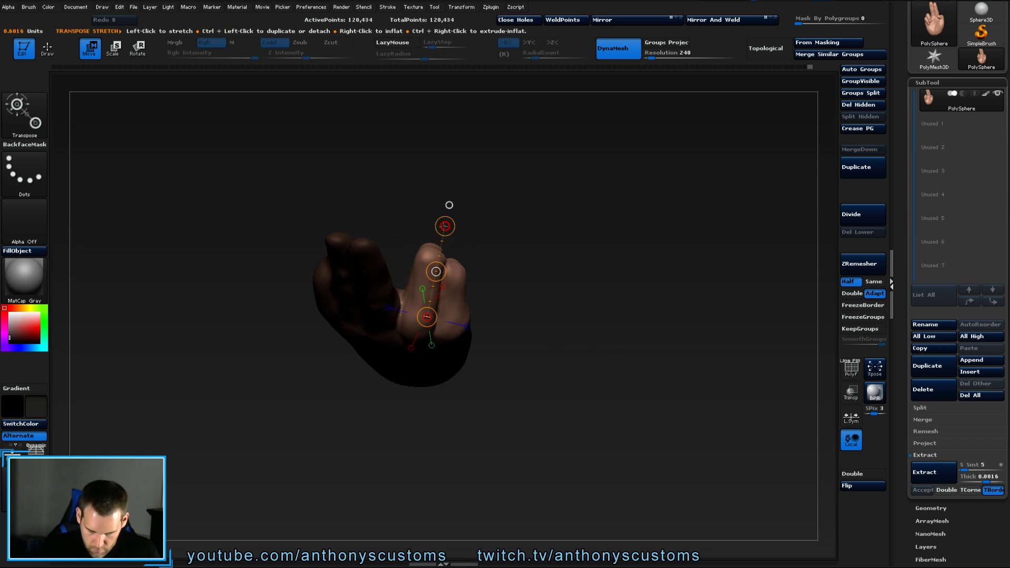
{"action": "key", "text": "r"}
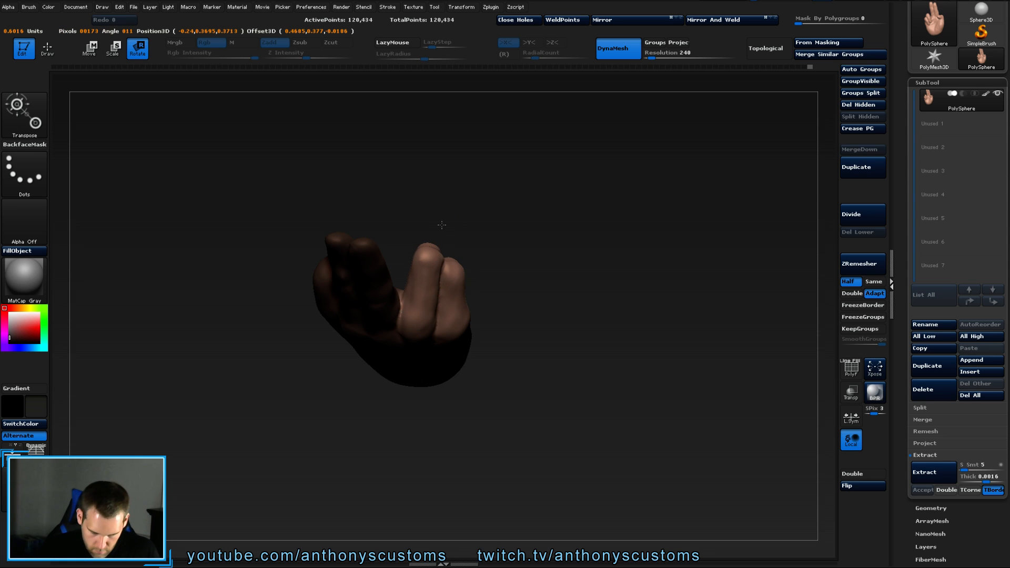
{"action": "mouse_move", "coordinate": [434, 223]}
{"action": "left_mouse_down"}
{"action": "mouse_move", "coordinate": [548, 255]}
{"action": "mouse_move", "coordinate": [550, 235]}
{"action": "mouse_move", "coordinate": [520, 205]}
{"action": "mouse_move", "coordinate": [570, 314]}
{"action": "mouse_move", "coordinate": [602, 288]}
{"action": "mouse_move", "coordinate": [631, 311]}
{"action": "mouse_move", "coordinate": [626, 323]}
{"action": "mouse_move", "coordinate": [664, 321]}
{"action": "mouse_move", "coordinate": [684, 294]}
{"action": "mouse_move", "coordinate": [725, 275]}
{"action": "mouse_move", "coordinate": [724, 259]}
{"action": "left_mouse_up"}
Clear the mask, smooth the back of the extended index finger, and remesh the hand with DynaMesh.
{"action": "key", "text": "q"}
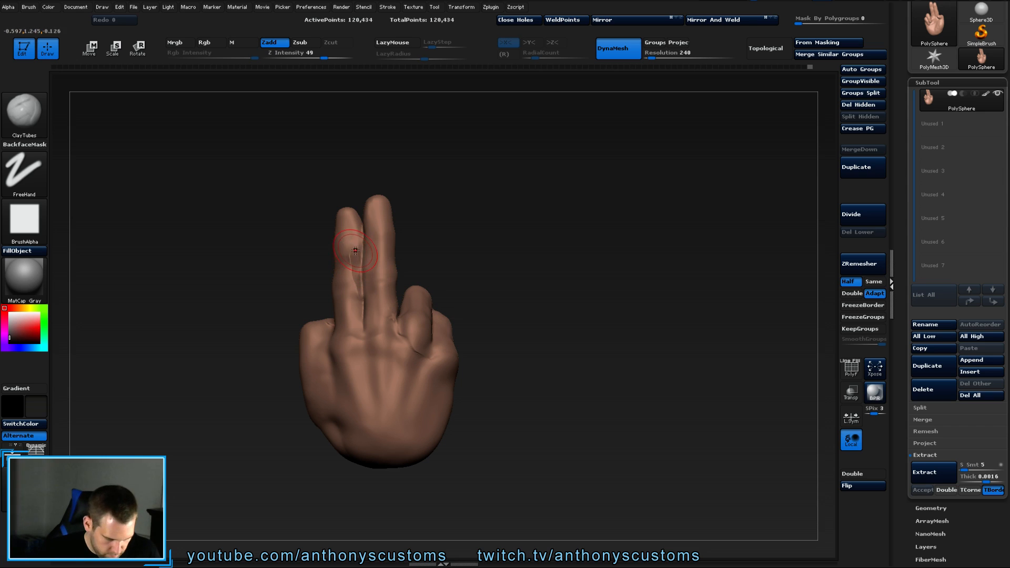
{"action": "left_click_drag", "start_coordinate": [356, 250], "coordinate": [351, 266], "text": "shift"}
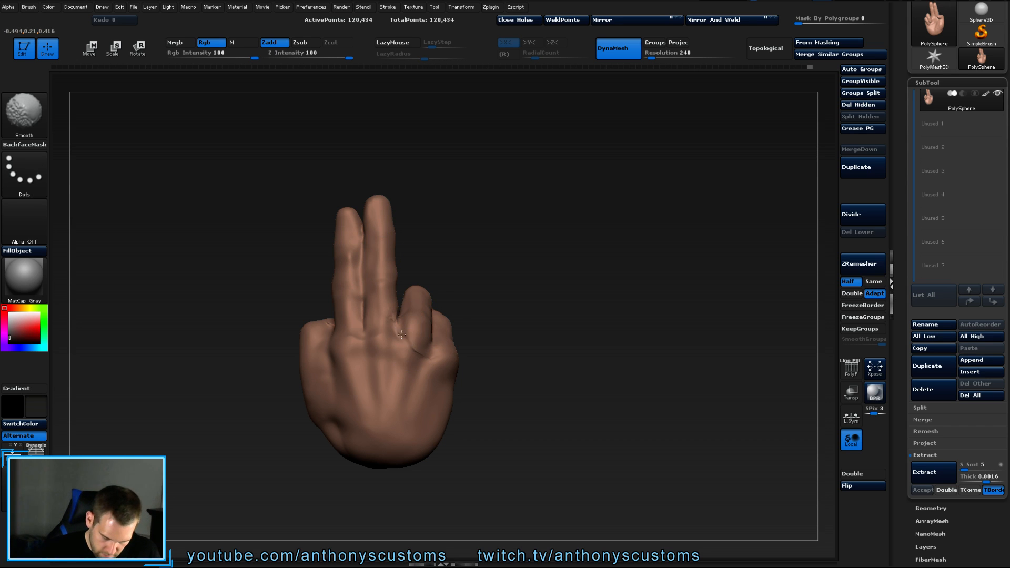
{"action": "mouse_move", "coordinate": [466, 334]}
{"action": "left_mouse_down"}
{"action": "mouse_move", "coordinate": [505, 336]}
{"action": "mouse_move", "coordinate": [613, 286]}
{"action": "mouse_move", "coordinate": [593, 277]}
{"action": "mouse_move", "coordinate": [574, 299]}
{"action": "mouse_move", "coordinate": [541, 293]}
{"action": "mouse_move", "coordinate": [582, 300]}
{"action": "mouse_move", "coordinate": [670, 284]}
{"action": "mouse_move", "coordinate": [670, 261]}
{"action": "left_mouse_up"}
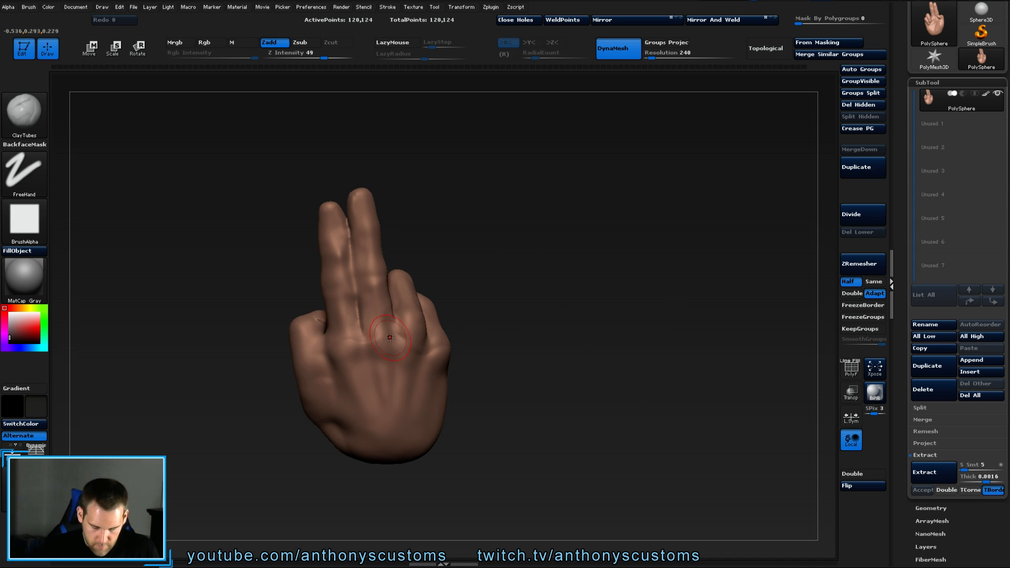
Polish the whole hand twice using the Polish deformation.
{"action": "scroll", "coordinate": [958, 244], "scroll_direction": "down", "scroll_amount": 5}
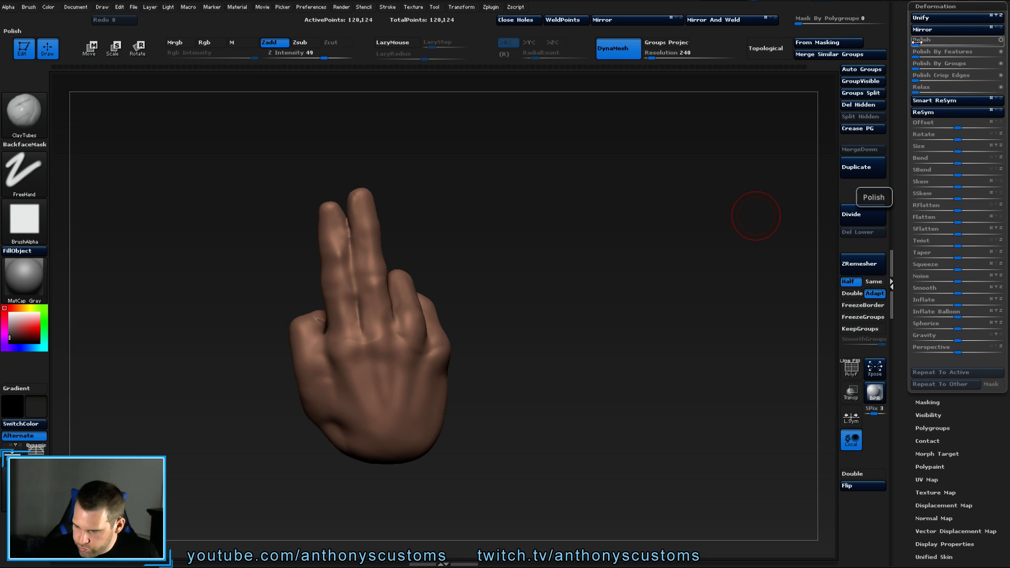
{"action": "left_click_drag", "start_coordinate": [918, 42], "coordinate": [985, 37]}
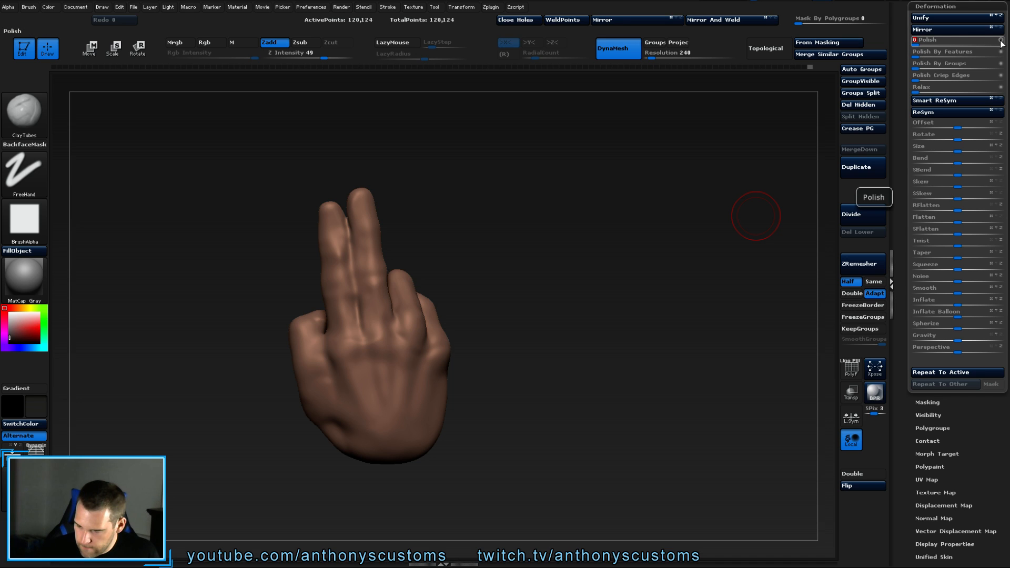
{"action": "left_click_drag", "start_coordinate": [919, 45], "coordinate": [970, 41]}
Reduce the brush draw size and smooth the small pointed spike under the curled fingertip.
{"action": "left_click_drag", "start_coordinate": [652, 297], "coordinate": [548, 274]}
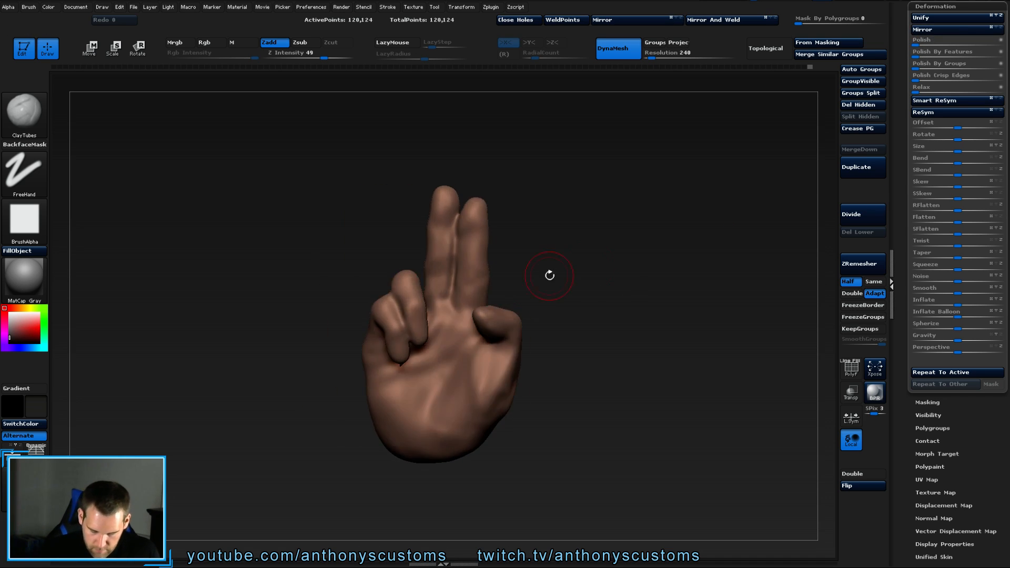
{"action": "left_click_drag", "start_coordinate": [660, 261], "coordinate": [605, 450]}
{"action": "left_click_drag", "start_coordinate": [728, 191], "coordinate": [615, 279]}
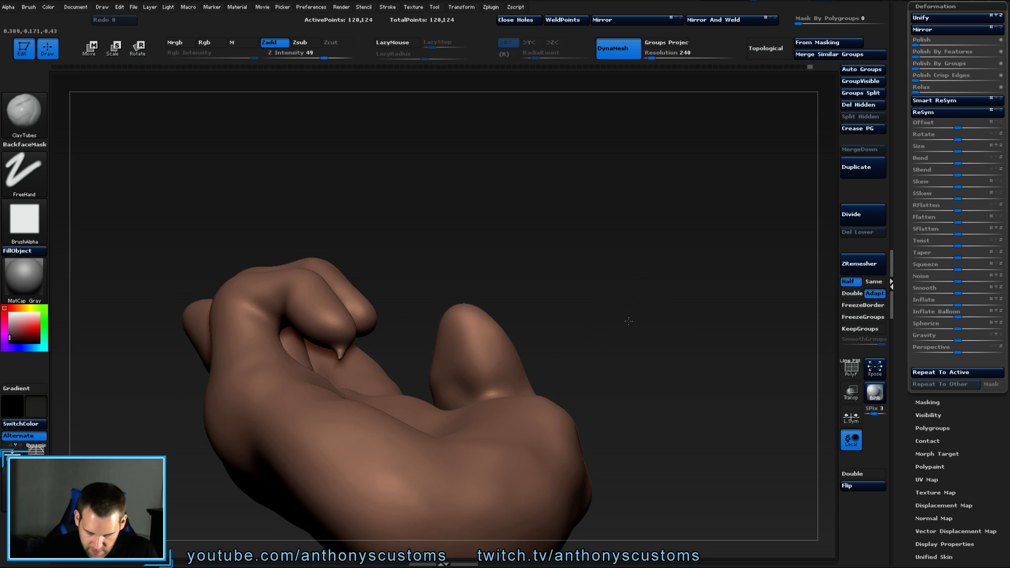
{"action": "key", "text": "space"}
{"action": "left_click_drag", "start_coordinate": [623, 232], "coordinate": [591, 232]}
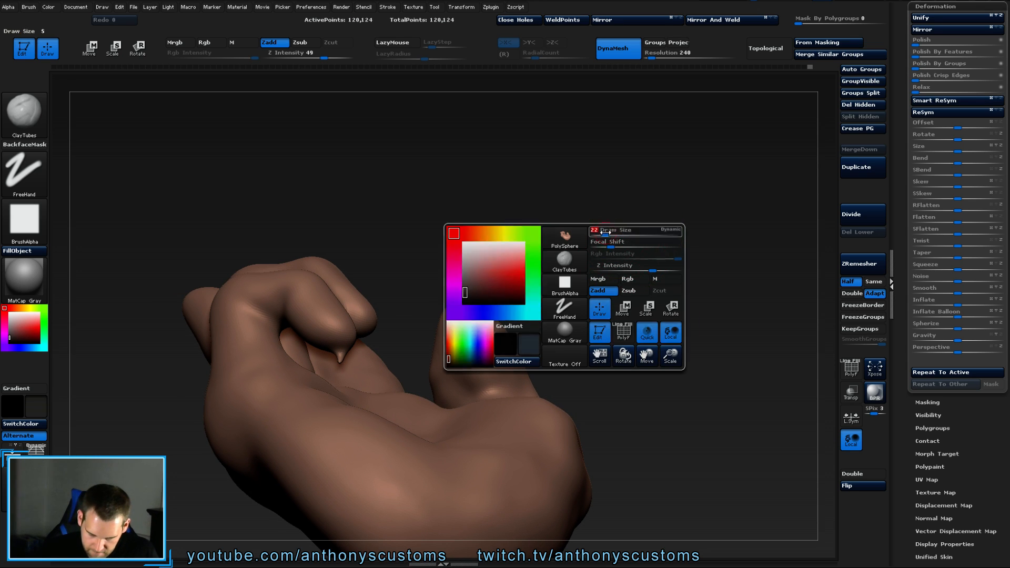
{"action": "key", "text": "v"}
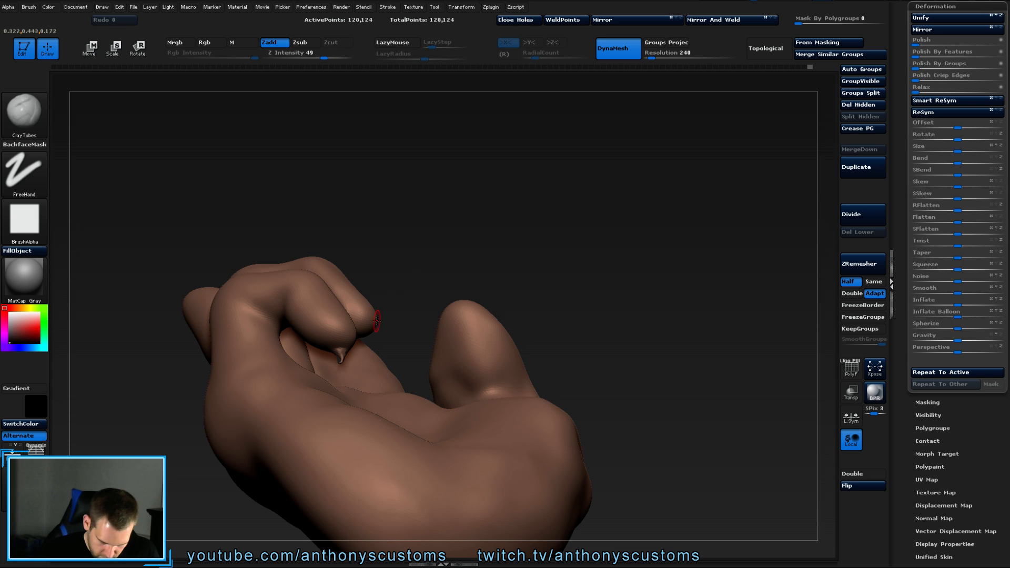
{"action": "left_click_drag", "start_coordinate": [392, 295], "coordinate": [404, 258]}
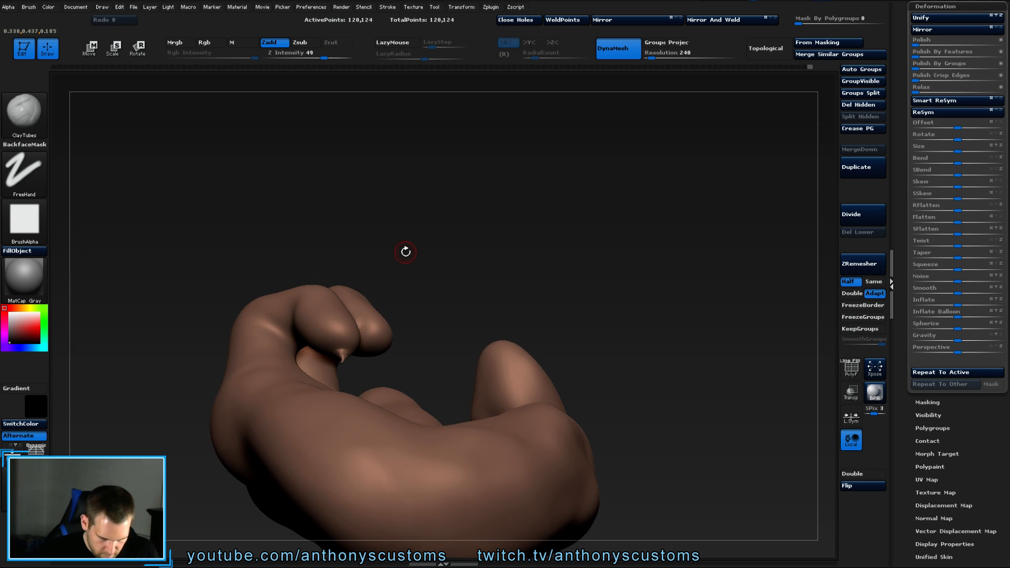
{"action": "key", "text": "b"}
{"action": "key", "text": "Escape"}
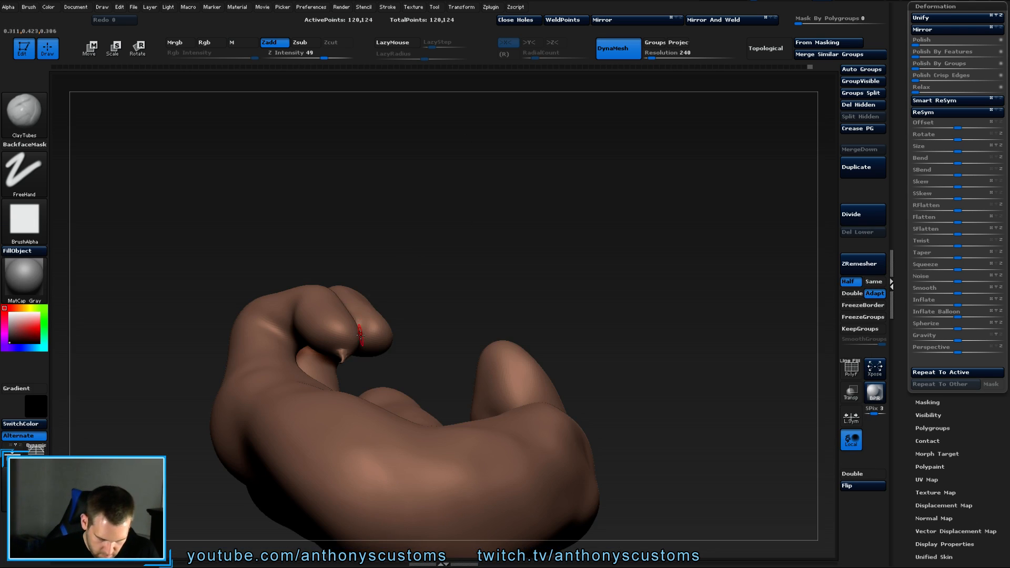
{"action": "key", "text": "shift"}
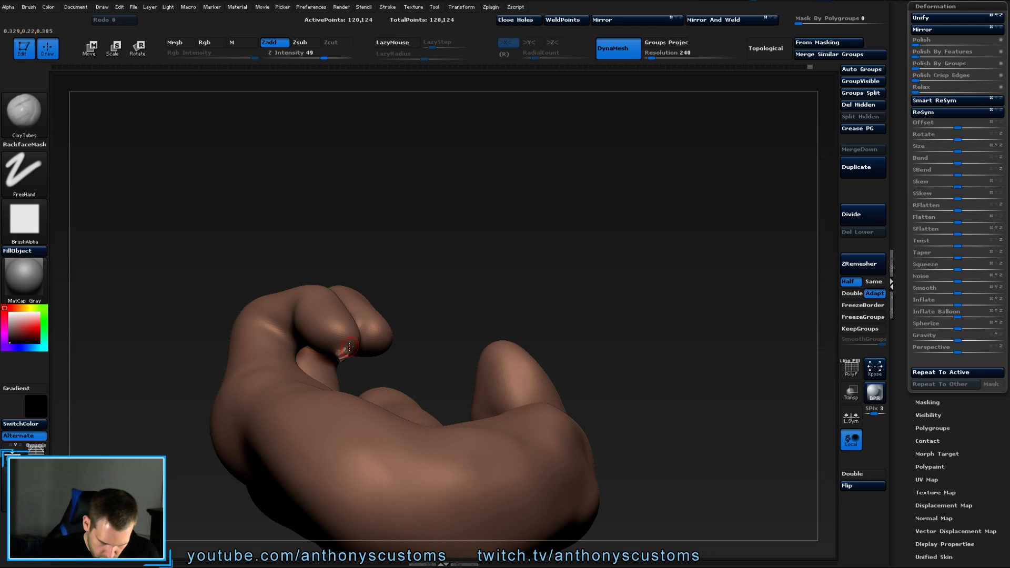
Flatten the remaining spike on the curled fingertip with the TrimDynamic brush and smooth the area from below.
{"action": "key", "text": "b"}
{"action": "key", "text": "t"}
{"action": "key", "text": "d"}
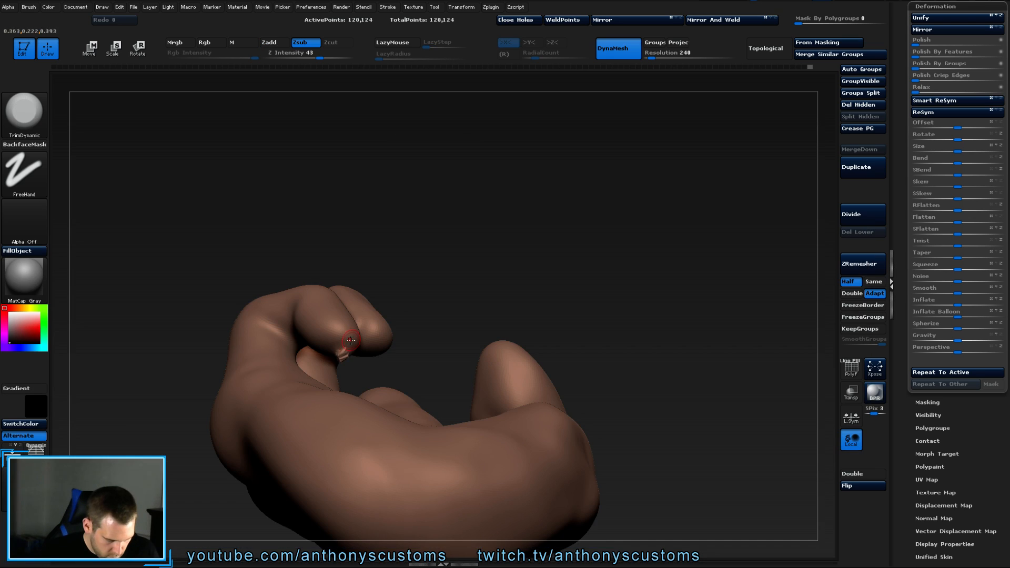
{"action": "key", "text": "shift"}
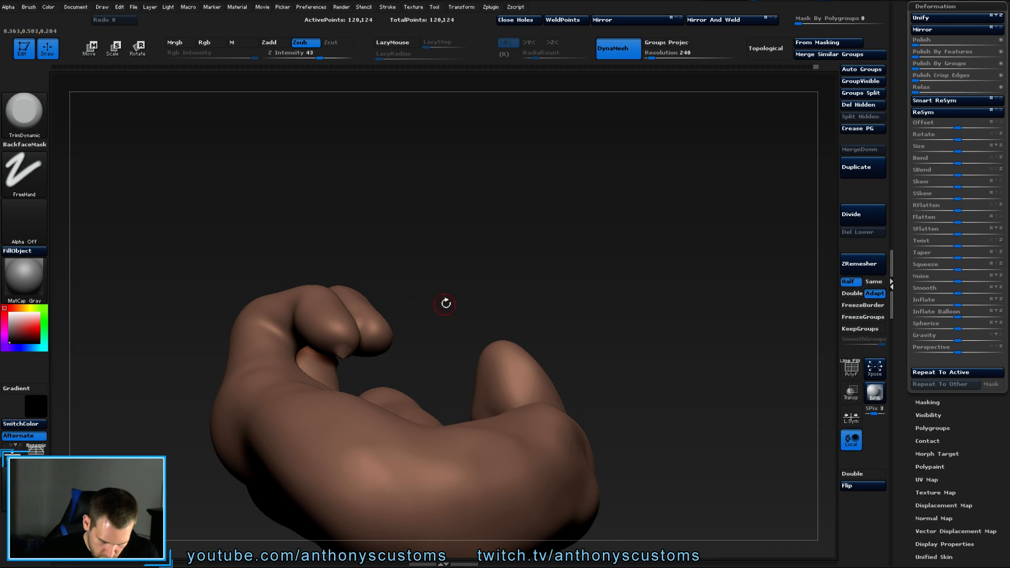
{"action": "left_click_drag", "start_coordinate": [445, 303], "coordinate": [446, 275]}
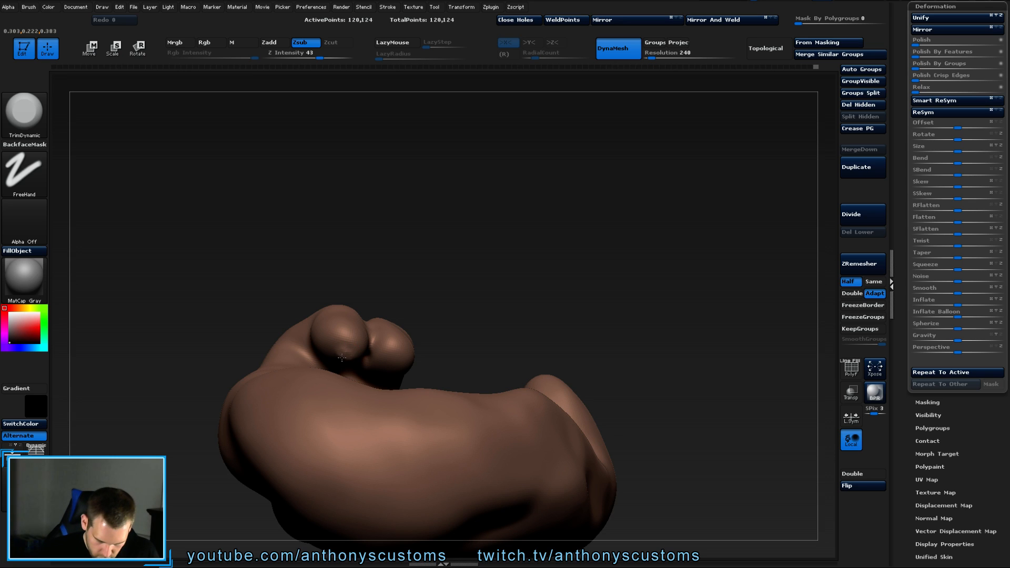
{"action": "key", "text": "shift"}
{"action": "key", "text": "shift"}
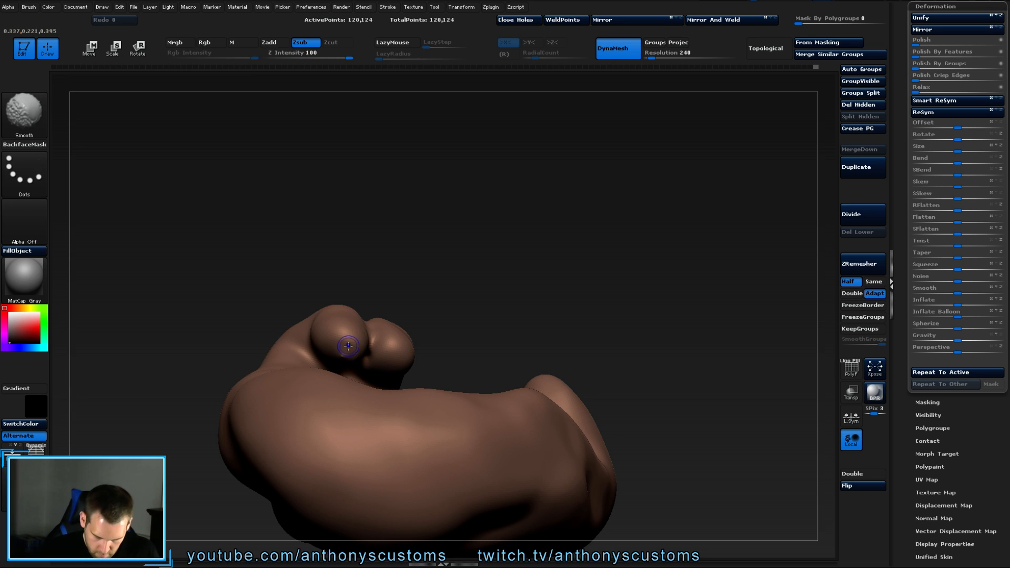
{"action": "key", "text": "shift"}
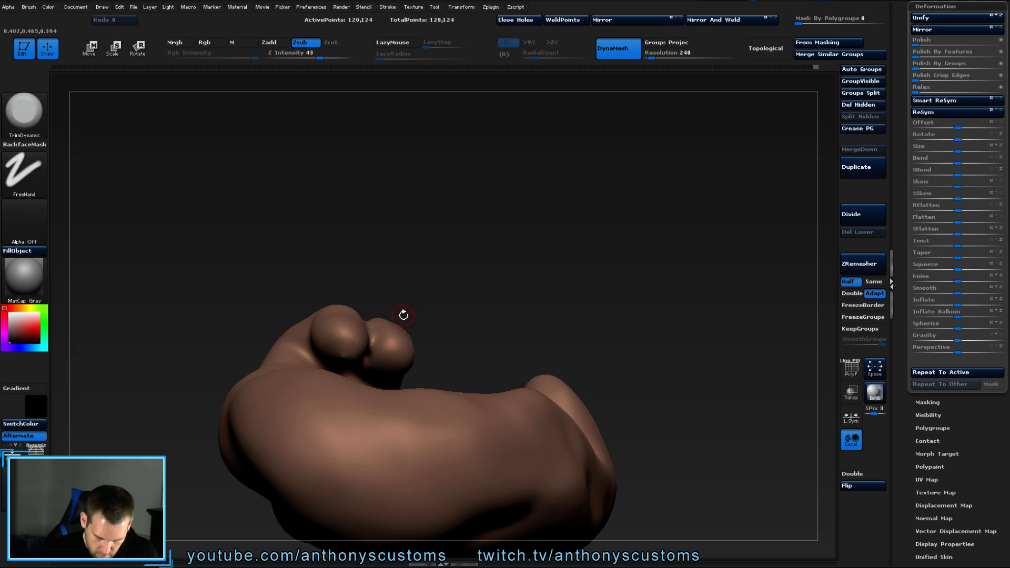
Remesh the whole hand with DynaMesh and save the project.
{"action": "left_click_drag", "start_coordinate": [508, 280], "coordinate": [523, 374]}
{"action": "left_click_drag", "start_coordinate": [682, 367], "coordinate": [663, 296]}
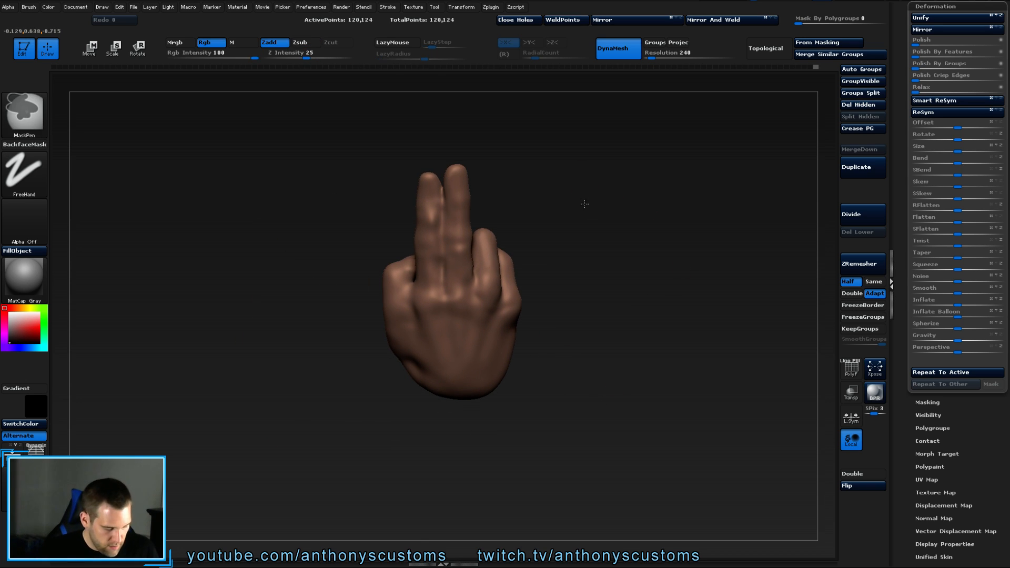
{"action": "key", "text": "ctrl"}
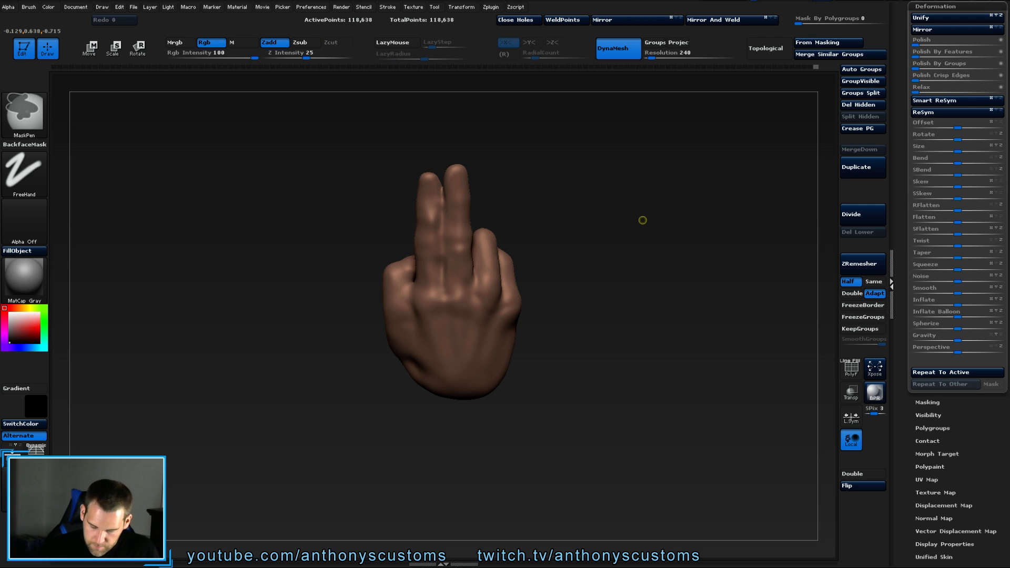
{"action": "key", "text": "ctrl+s"}
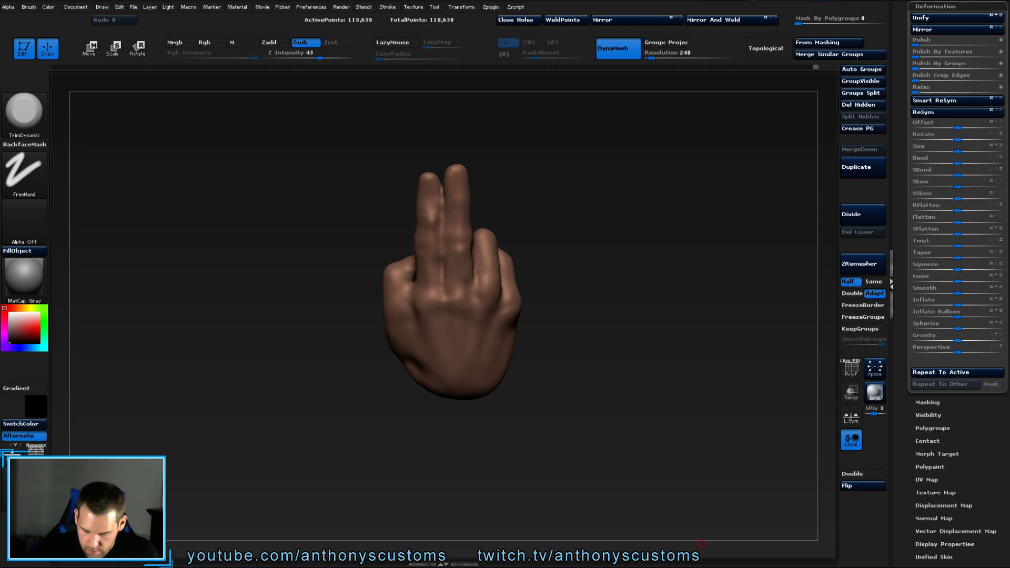
Open the Head1.ZPR project from the project library.
{"action": "left_click_drag", "start_coordinate": [625, 211], "coordinate": [631, 268]}
{"action": "key", "text": "comma"}
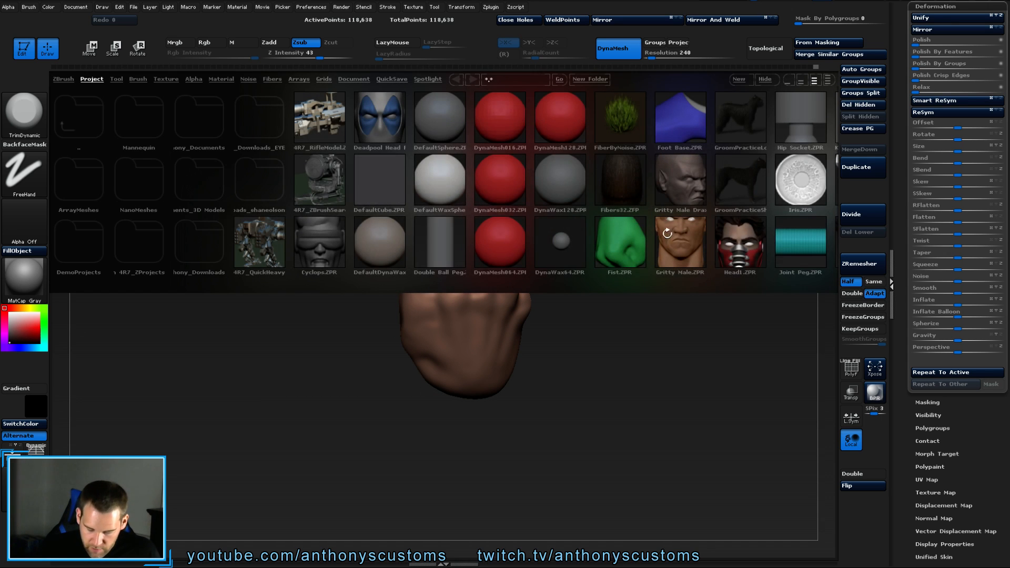
{"action": "double_click", "coordinate": [730, 249]}
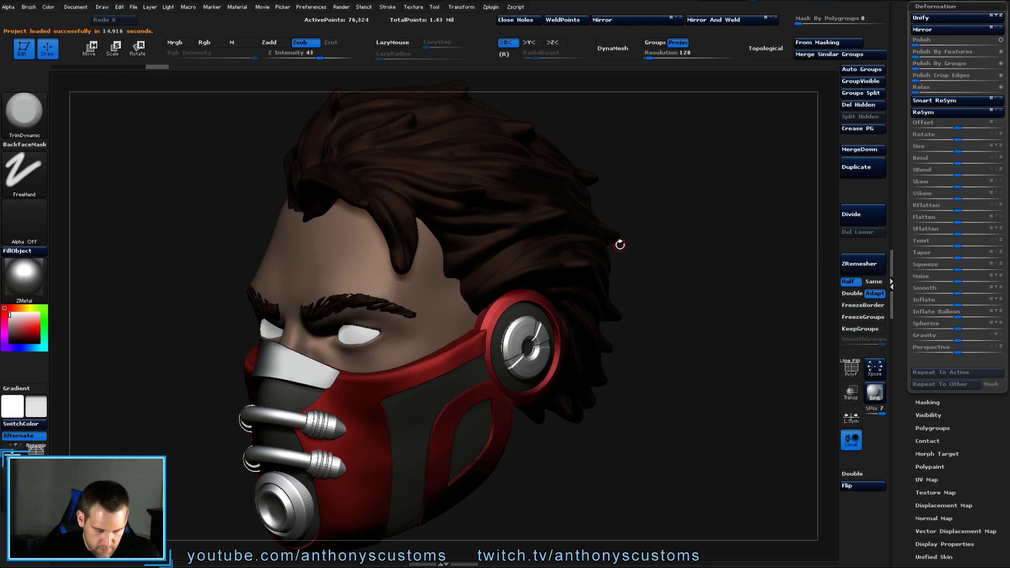
Select the hair subtool Extract2 and hide all the other subtools.
{"action": "key", "text": "n"}
{"action": "left_click", "coordinate": [547, 285]}
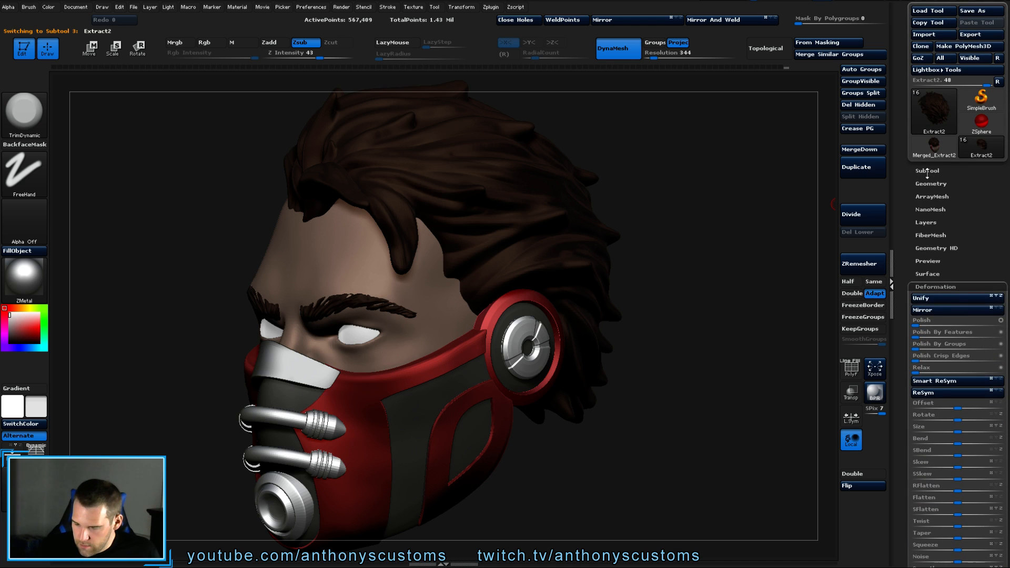
{"action": "left_click", "coordinate": [927, 171]}
{"action": "left_click", "coordinate": [997, 142], "text": "shift"}
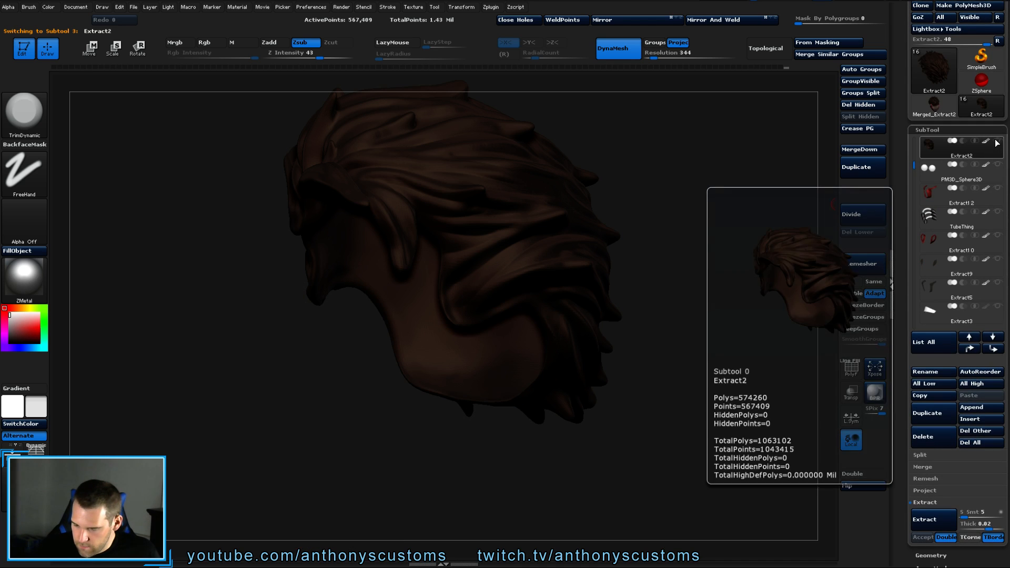
Fill the hair with white and the MatCap Gray material, with the Mrgb channel enabled.
{"action": "left_click", "coordinate": [23, 278]}
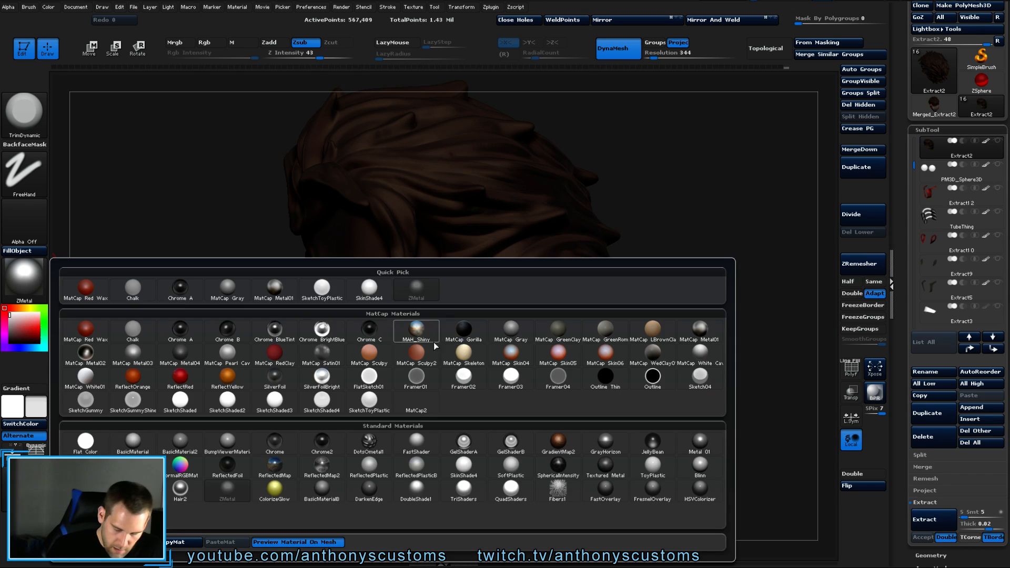
{"action": "left_click", "coordinate": [510, 331]}
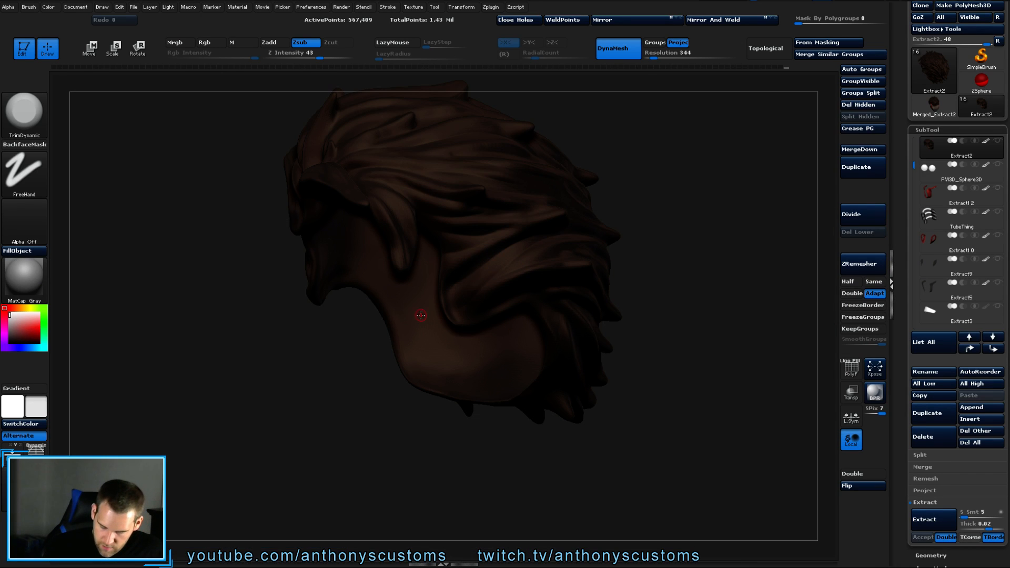
{"action": "left_click", "coordinate": [23, 252]}
{"action": "left_click_drag", "start_coordinate": [690, 258], "coordinate": [661, 280]}
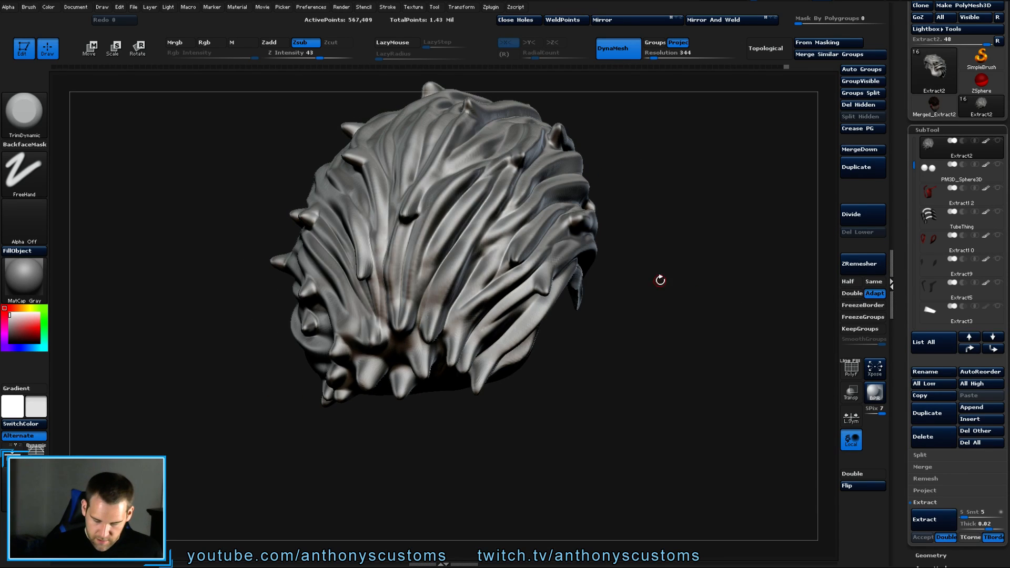
{"action": "left_click", "coordinate": [33, 287]}
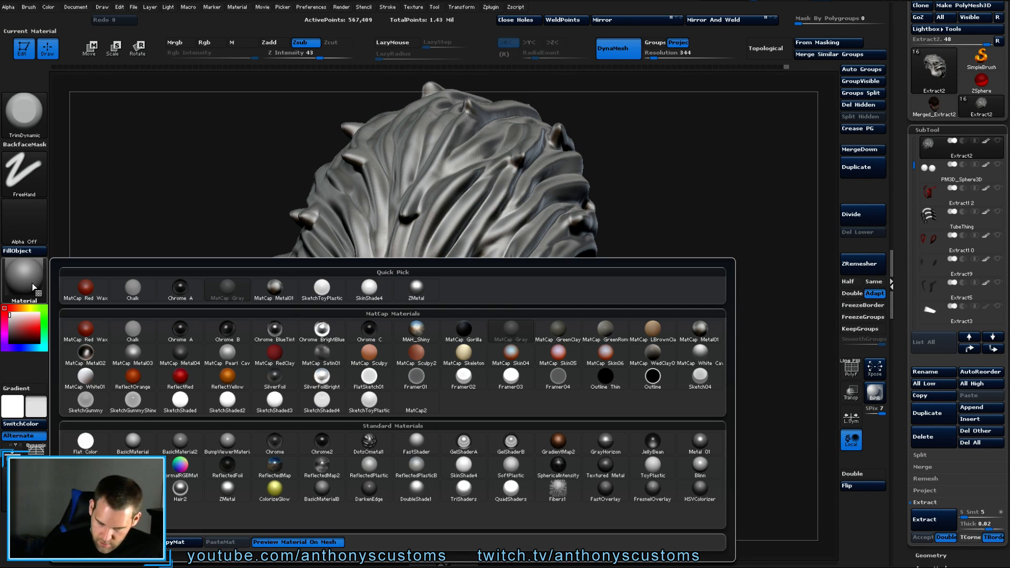
{"action": "left_click", "coordinate": [174, 42]}
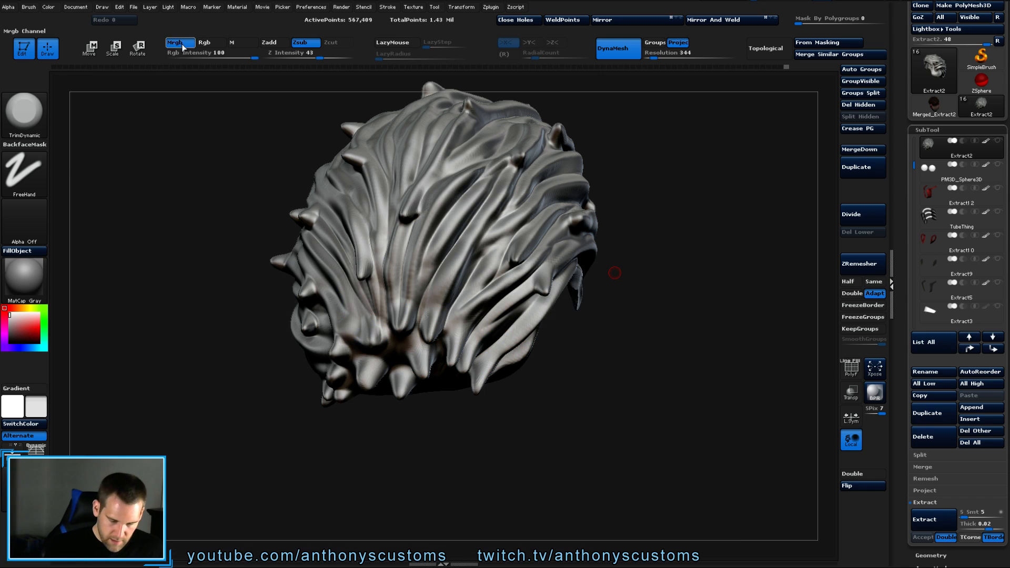
{"action": "left_click", "coordinate": [23, 254]}
{"action": "left_click_drag", "start_coordinate": [663, 294], "coordinate": [639, 319]}
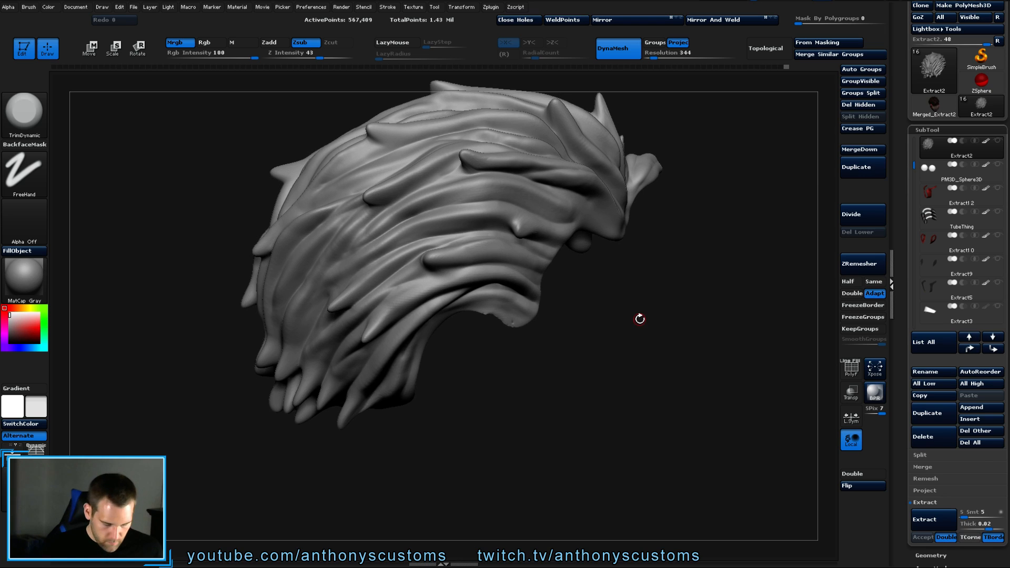
Select the Inflat brush, adjust its settings, and inflate strands on the side of the hair.
{"action": "key", "text": "b"}
{"action": "key", "text": "i"}
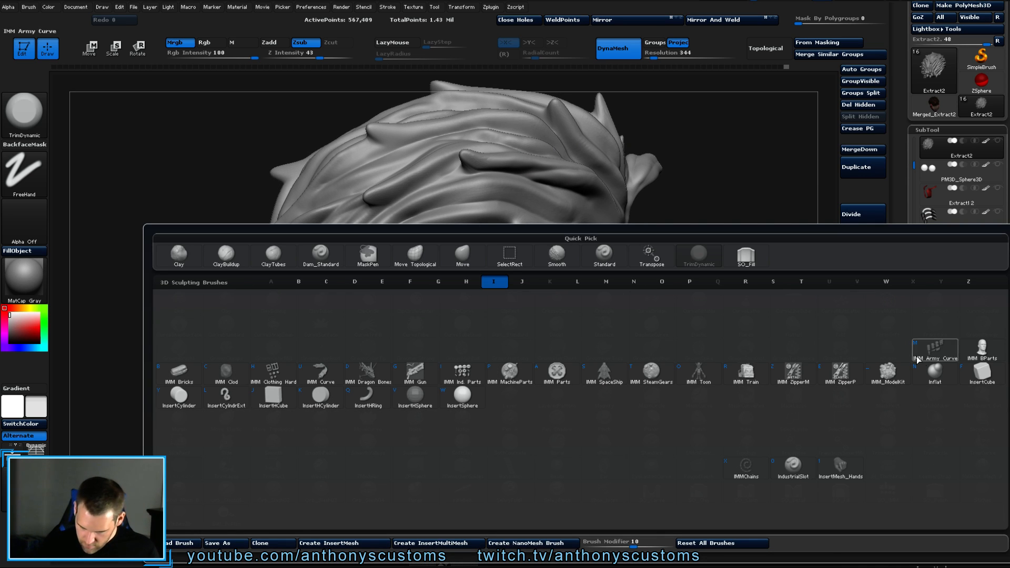
{"action": "key", "text": "n"}
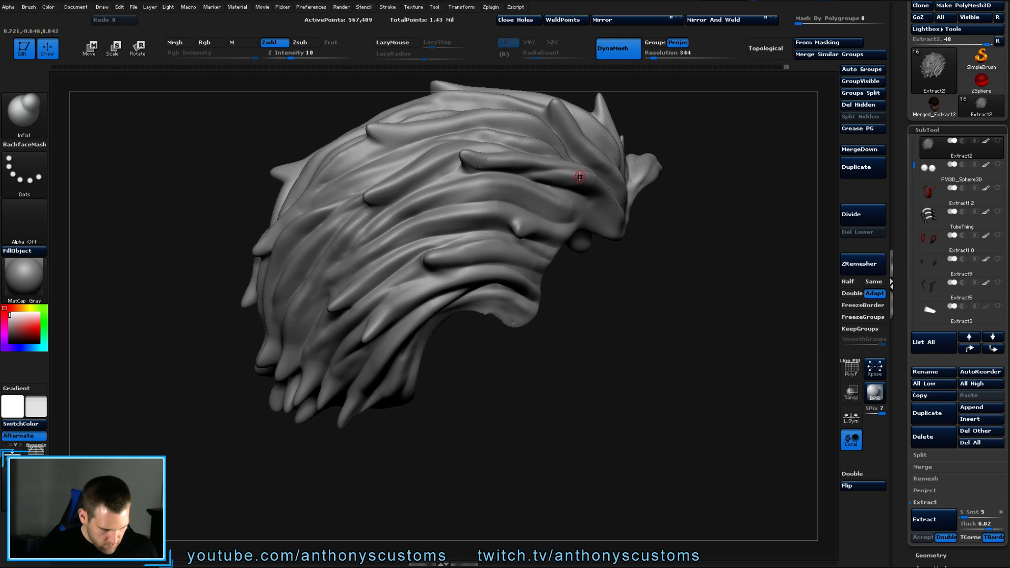
{"action": "key", "text": "space"}
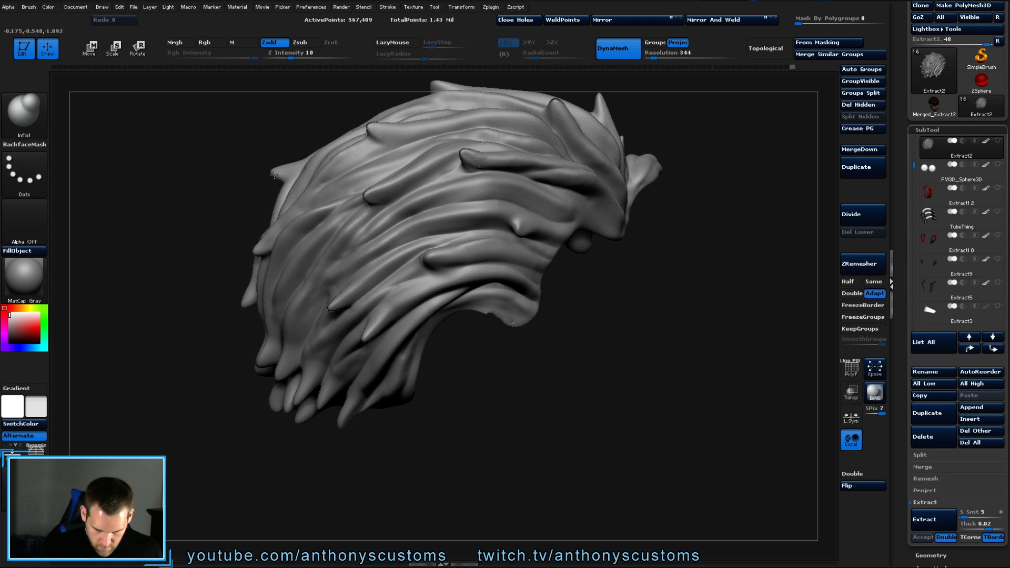
{"action": "left_click_drag", "start_coordinate": [714, 246], "coordinate": [677, 319]}
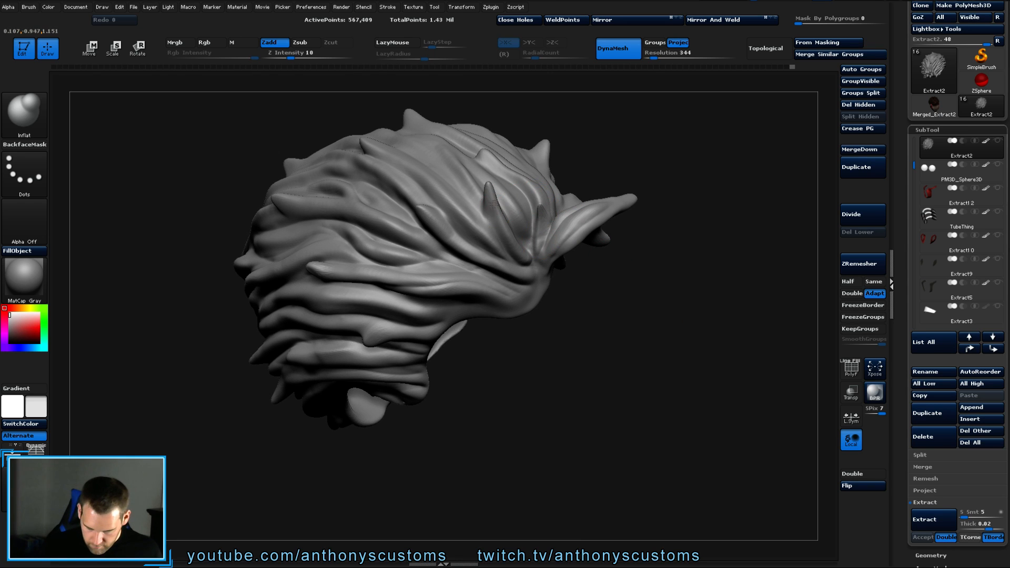
{"action": "left_click_drag", "start_coordinate": [604, 179], "coordinate": [592, 383]}
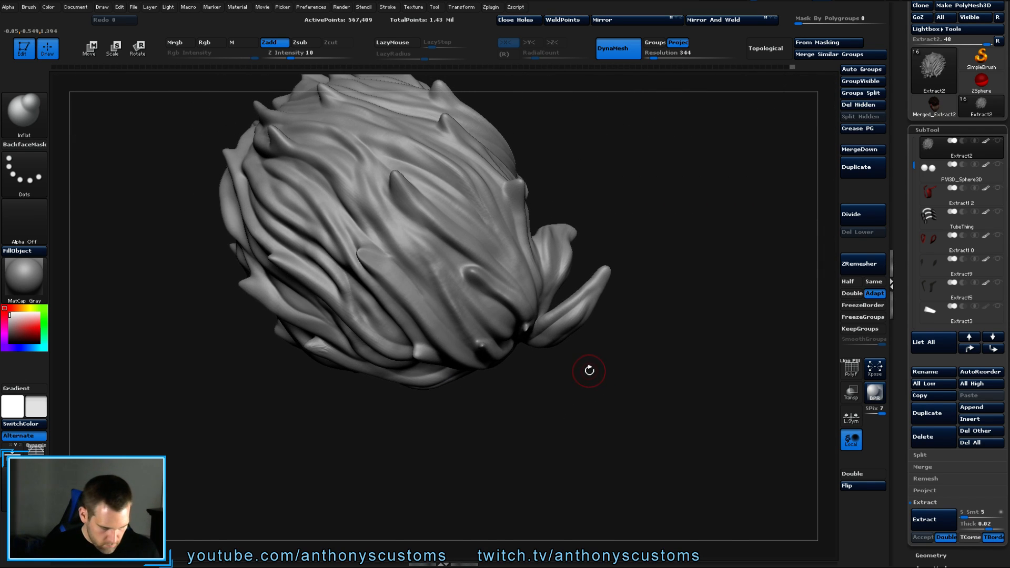
Switch to the Pinch brush and pinch the tips and edges of the hair strands.
{"action": "key", "text": "b"}
{"action": "key", "text": "p"}
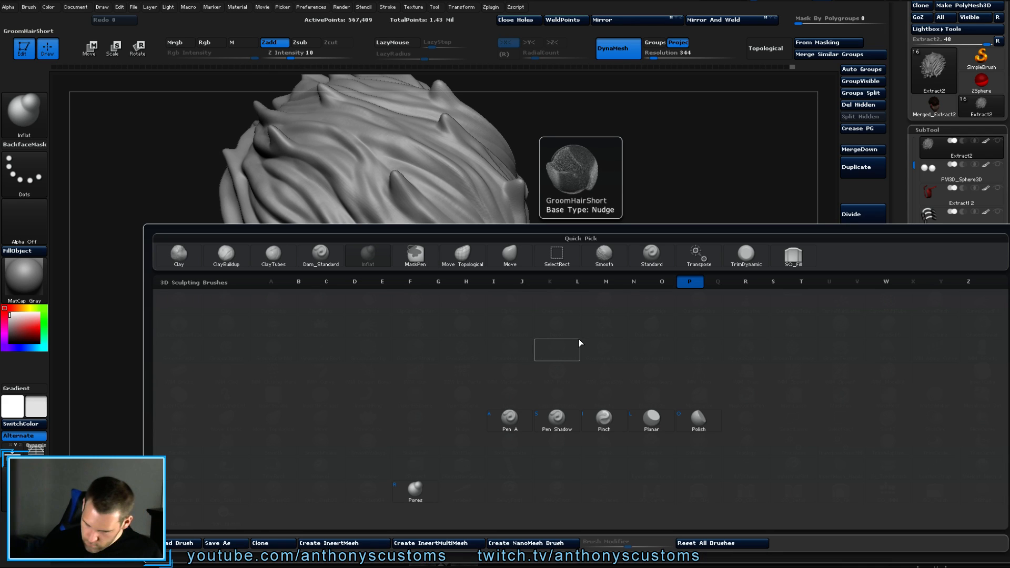
{"action": "key", "text": "i"}
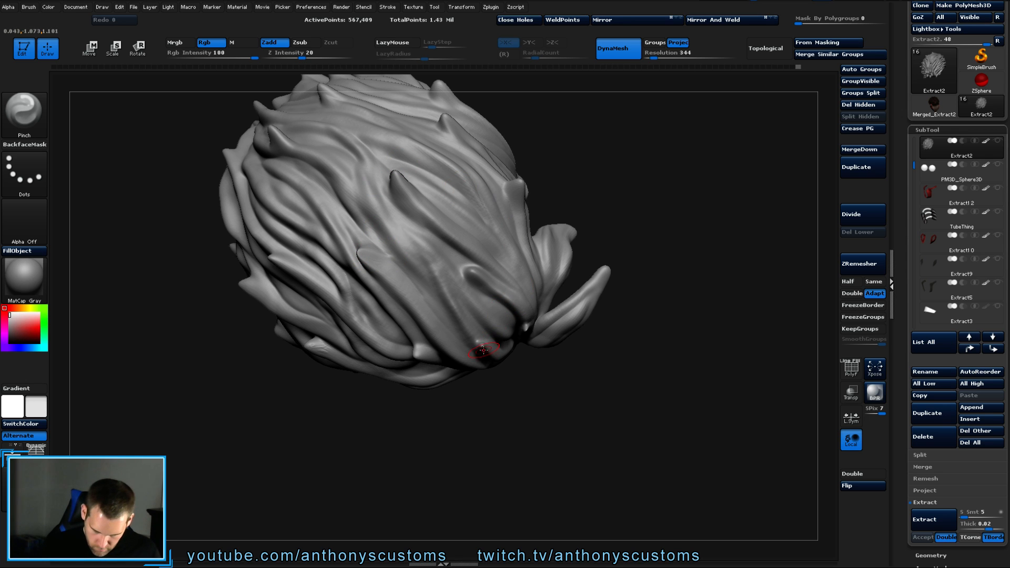
{"action": "mouse_move", "coordinate": [465, 408]}
{"action": "left_mouse_down"}
{"action": "mouse_move", "coordinate": [459, 424]}
{"action": "mouse_move", "coordinate": [560, 230]}
{"action": "mouse_move", "coordinate": [394, 289]}
{"action": "left_mouse_up"}
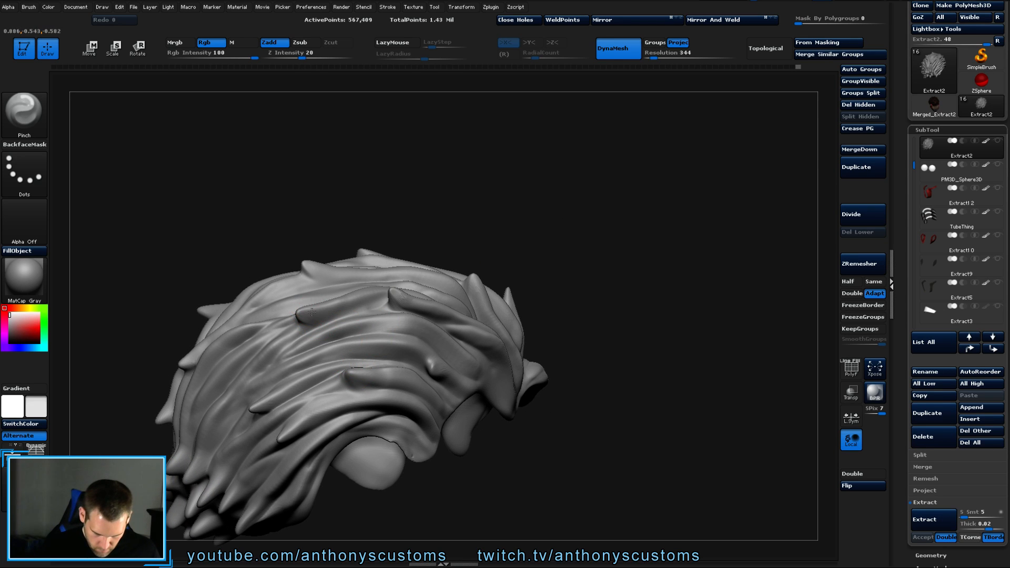
Pinch the hair strand tips along both sides and the lower back edge with the Pinch brush.
{"action": "mouse_move", "coordinate": [550, 277]}
{"action": "left_mouse_down"}
{"action": "mouse_move", "coordinate": [705, 225]}
{"action": "mouse_move", "coordinate": [651, 349]}
{"action": "mouse_move", "coordinate": [549, 252]}
{"action": "left_mouse_up"}
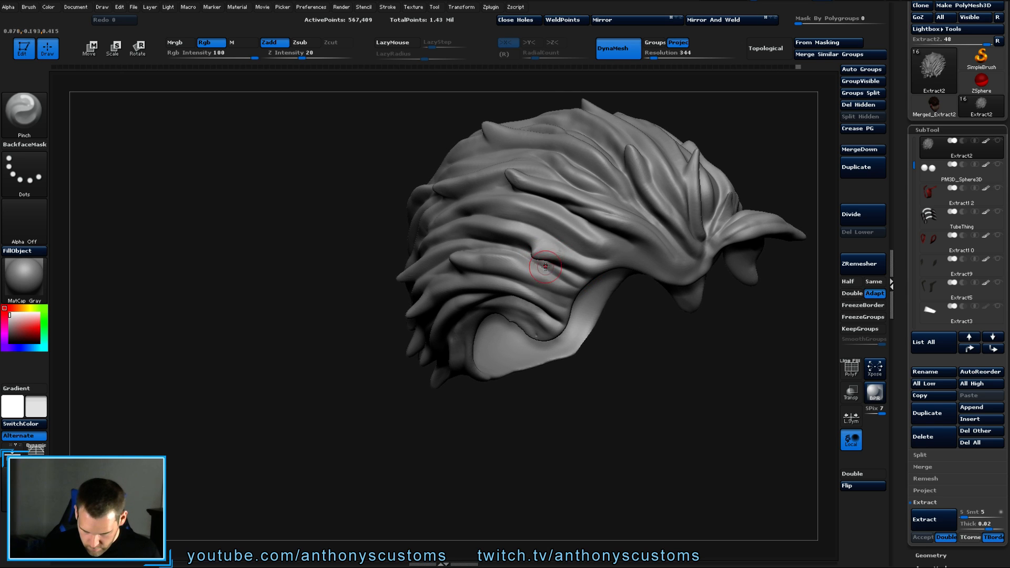
{"action": "mouse_move", "coordinate": [579, 353]}
{"action": "left_mouse_down"}
{"action": "mouse_move", "coordinate": [626, 378]}
{"action": "mouse_move", "coordinate": [647, 372]}
{"action": "mouse_move", "coordinate": [439, 298]}
{"action": "left_mouse_up"}
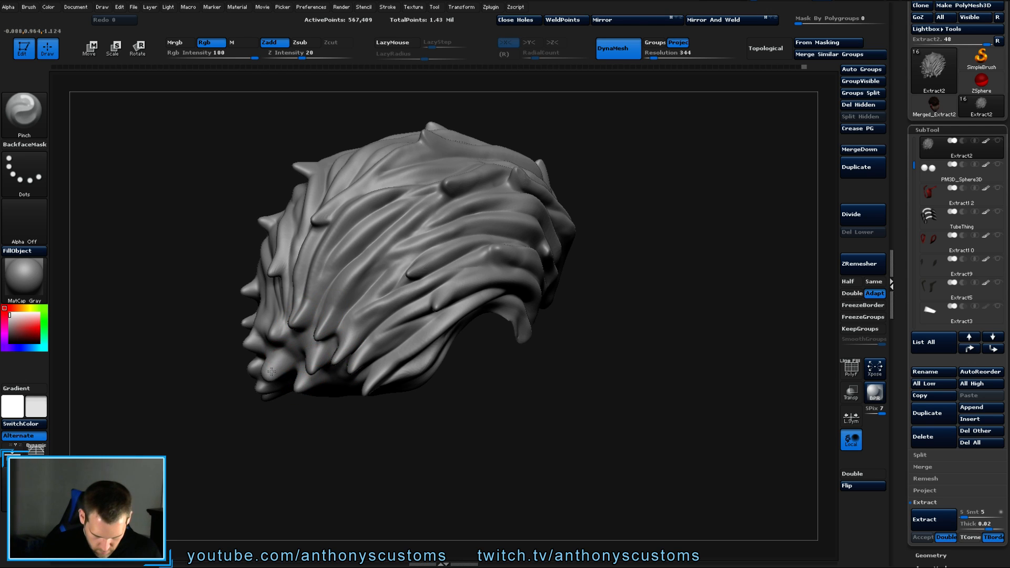
{"action": "left_click_drag", "start_coordinate": [351, 417], "coordinate": [452, 420]}
{"action": "mouse_move", "coordinate": [414, 332]}
{"action": "left_mouse_down"}
{"action": "mouse_move", "coordinate": [604, 349]}
{"action": "mouse_move", "coordinate": [582, 232]}
{"action": "left_mouse_up"}
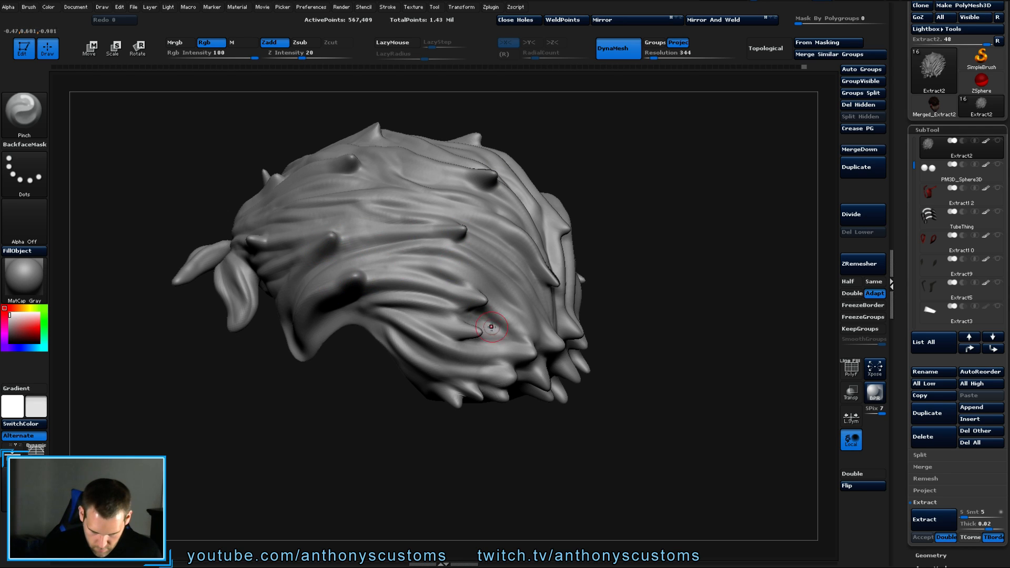
{"action": "left_click_drag", "start_coordinate": [475, 351], "coordinate": [481, 339]}
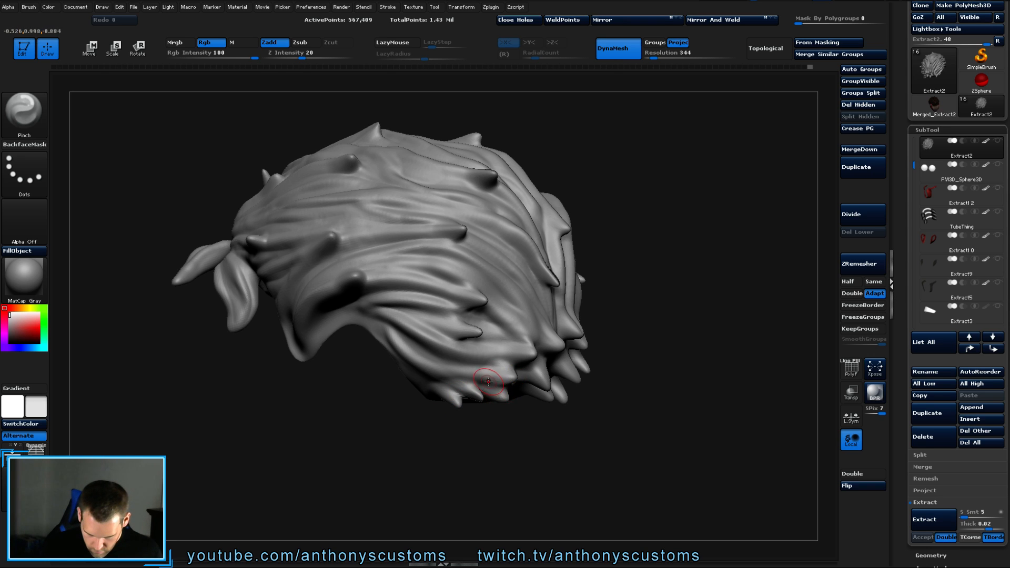
{"action": "left_click_drag", "start_coordinate": [565, 423], "coordinate": [545, 408]}
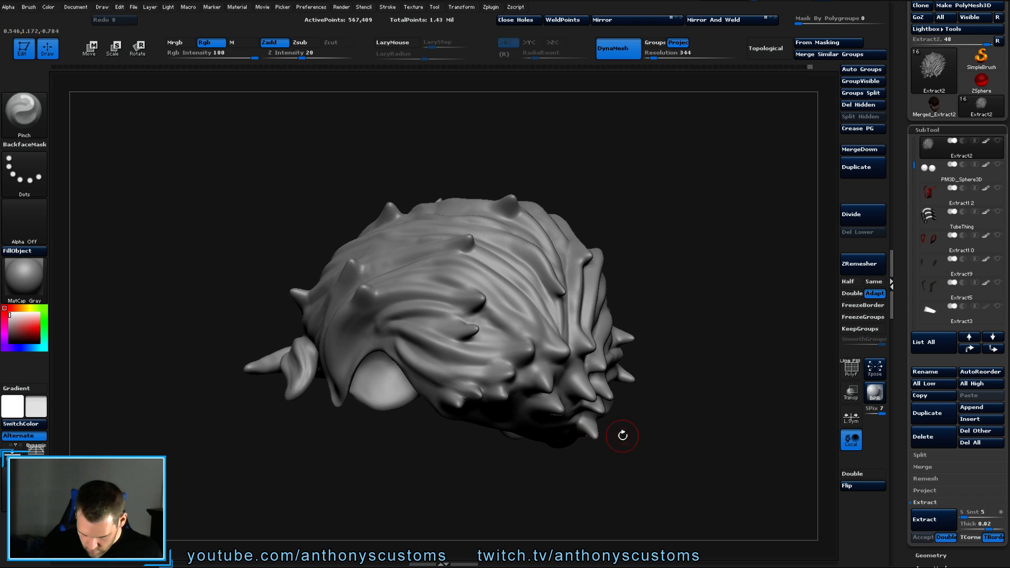
Sharpen the strand tips on the upper side of the hair and the front locks over the forehead with Pinch.
{"action": "left_click_drag", "start_coordinate": [622, 436], "coordinate": [623, 407]}
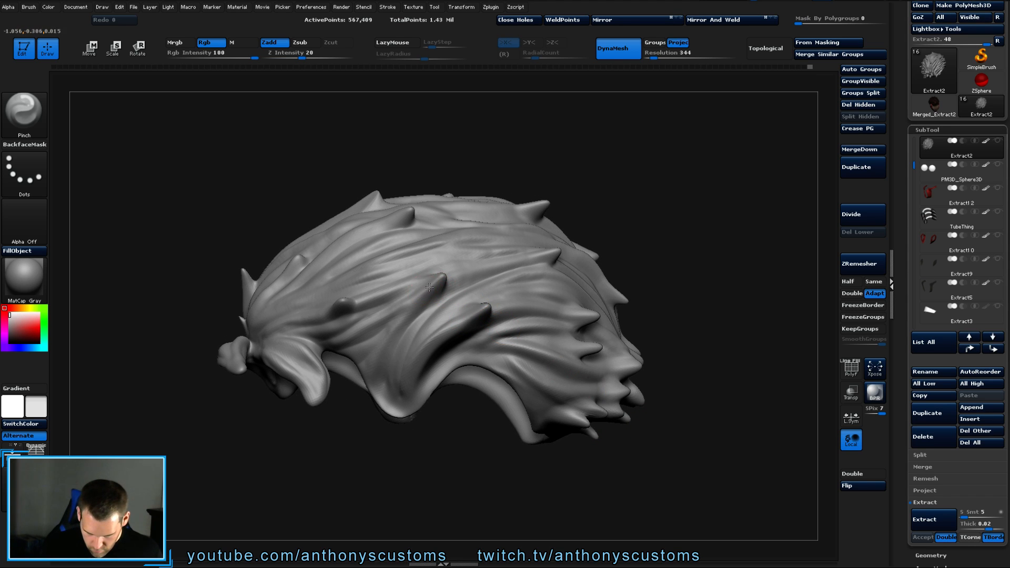
{"action": "left_click", "coordinate": [340, 304]}
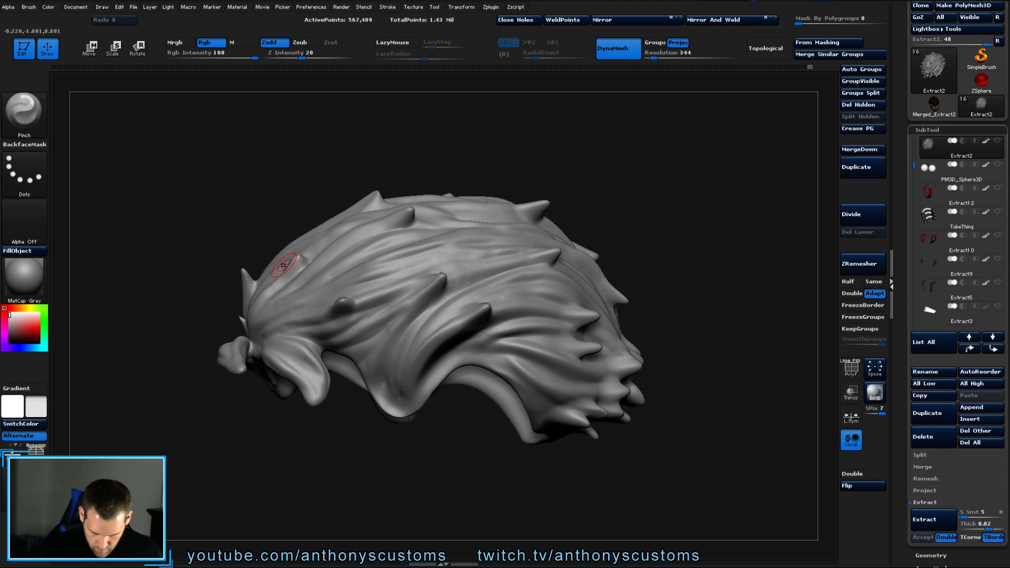
{"action": "left_click", "coordinate": [285, 264]}
{"action": "left_click_drag", "start_coordinate": [629, 191], "coordinate": [480, 272]}
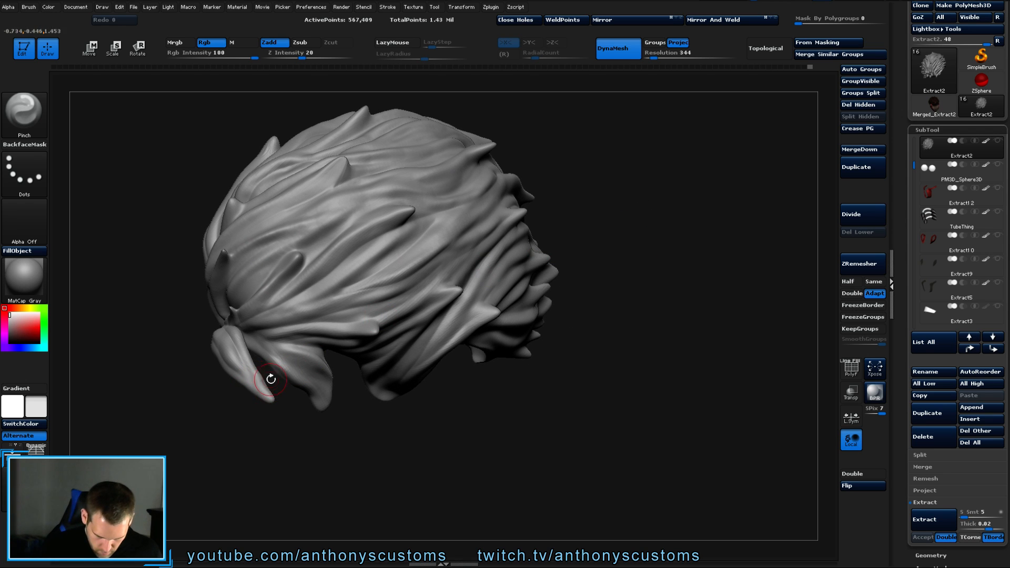
{"action": "mouse_move", "coordinate": [316, 434]}
{"action": "left_mouse_down"}
{"action": "mouse_move", "coordinate": [305, 428]}
{"action": "mouse_move", "coordinate": [342, 394]}
{"action": "mouse_move", "coordinate": [326, 367]}
{"action": "left_mouse_up"}
{"action": "mouse_move", "coordinate": [475, 343]}
{"action": "left_mouse_down"}
{"action": "mouse_move", "coordinate": [595, 279]}
{"action": "mouse_move", "coordinate": [652, 264]}
{"action": "left_mouse_up"}
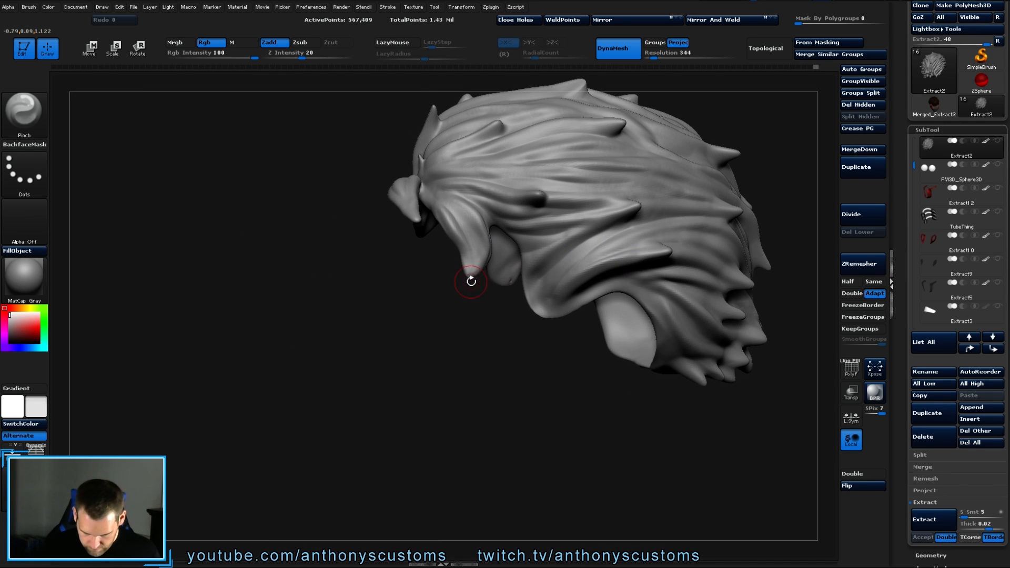
Switch to the Move brush.
{"action": "key", "text": "b"}
{"action": "key", "text": "m"}
{"action": "key", "text": "v"}
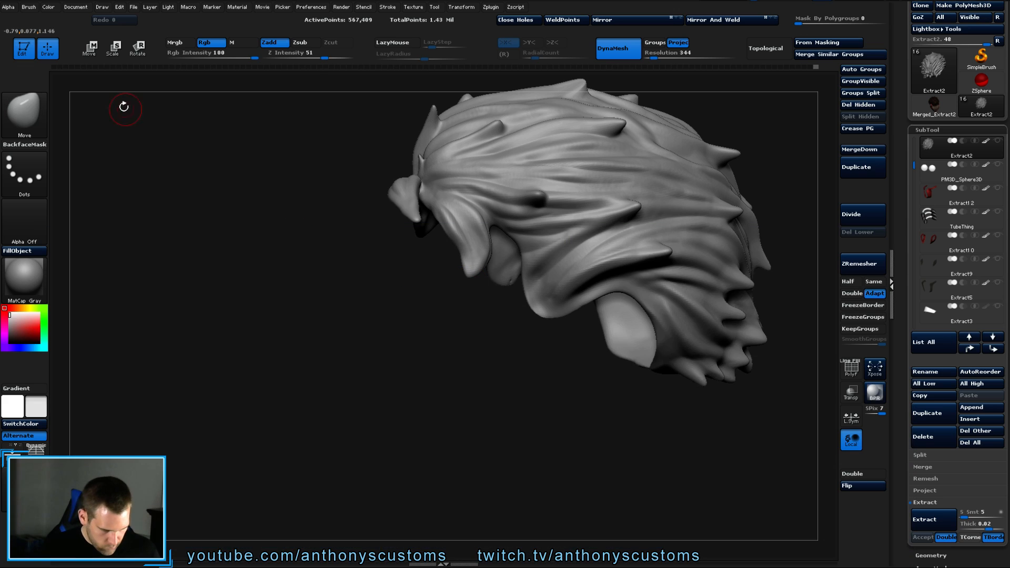
{"action": "left_click", "coordinate": [29, 7]}
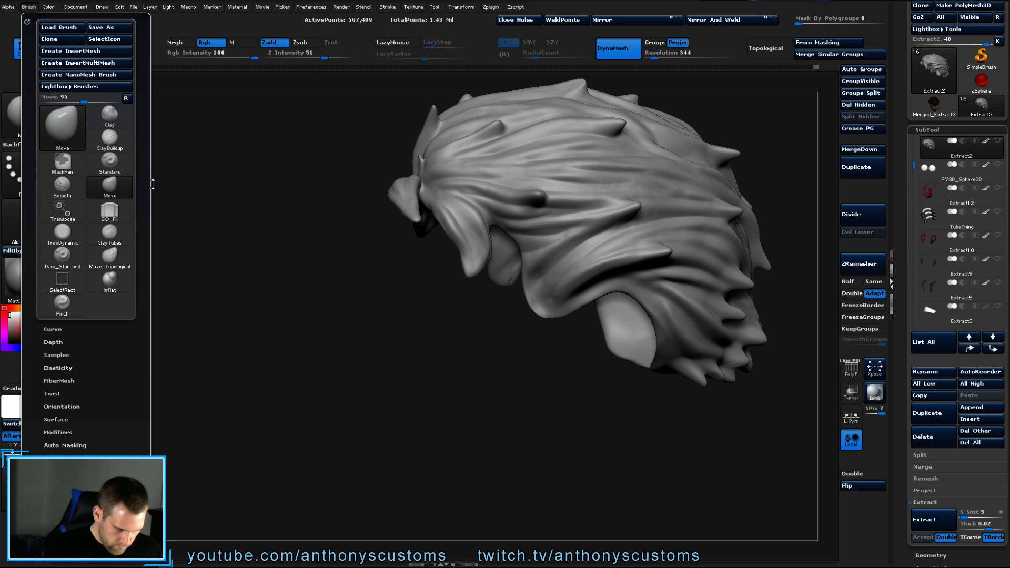
{"action": "scroll", "coordinate": [142, 163], "scroll_direction": "down", "scroll_amount": 1}
{"action": "scroll", "coordinate": [142, 163], "scroll_direction": "down", "scroll_amount": 5}
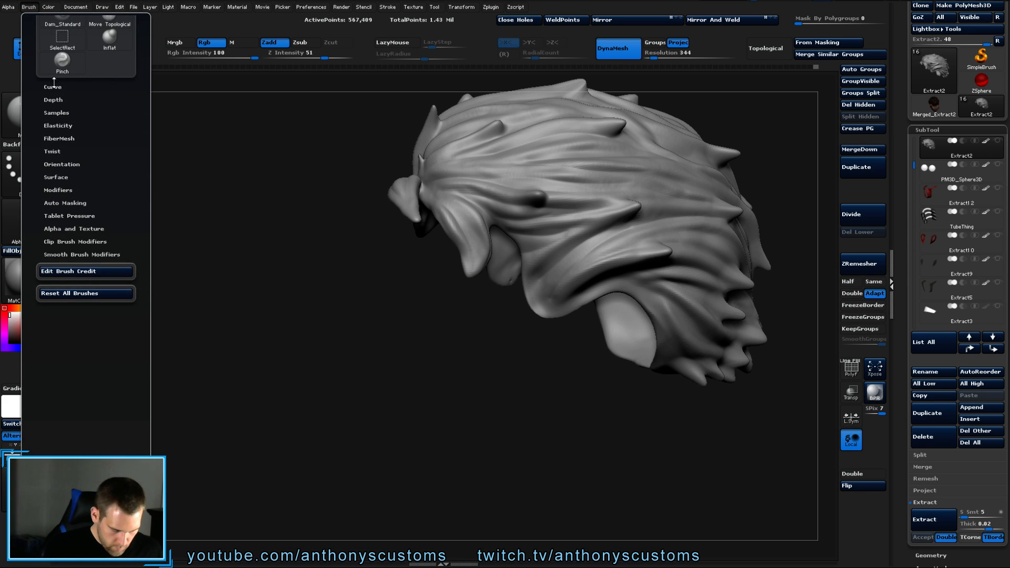
{"action": "left_click", "coordinate": [54, 85]}
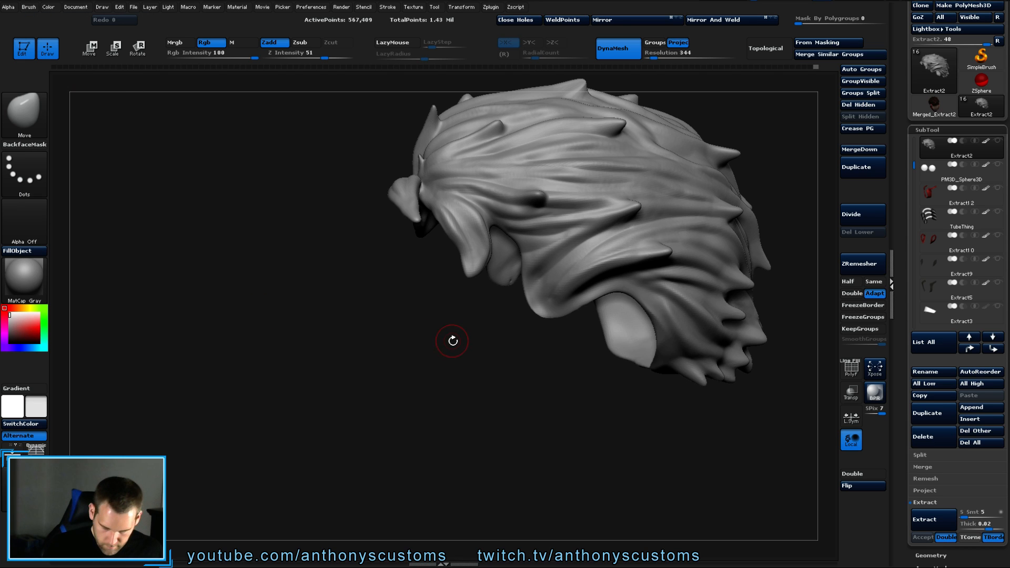
Adjust the shape of the front locks and nearby side strands with the Move brush.
{"action": "key", "text": "space"}
{"action": "left_click_drag", "start_coordinate": [459, 358], "coordinate": [471, 269]}
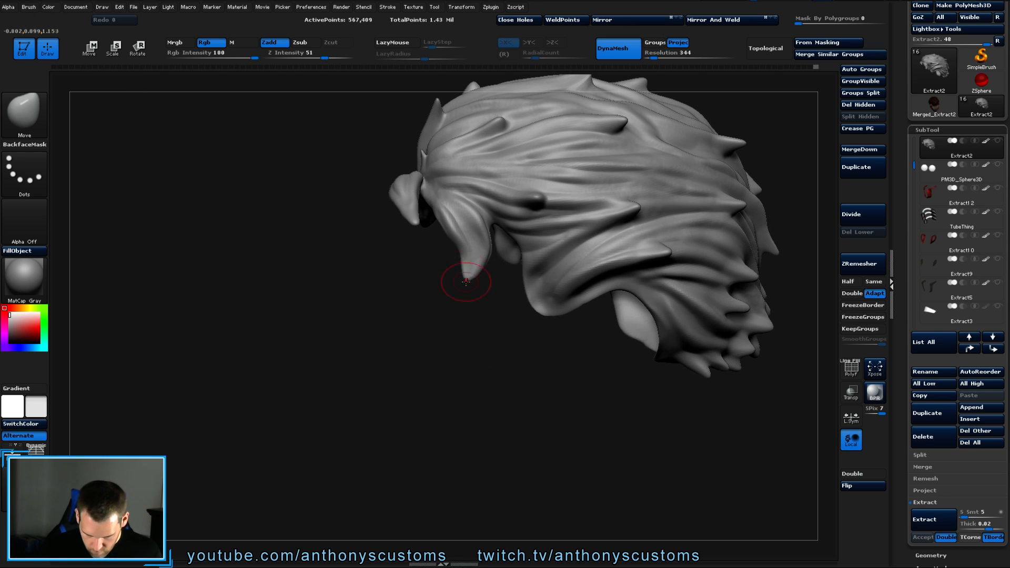
{"action": "left_click_drag", "start_coordinate": [424, 226], "coordinate": [512, 280]}
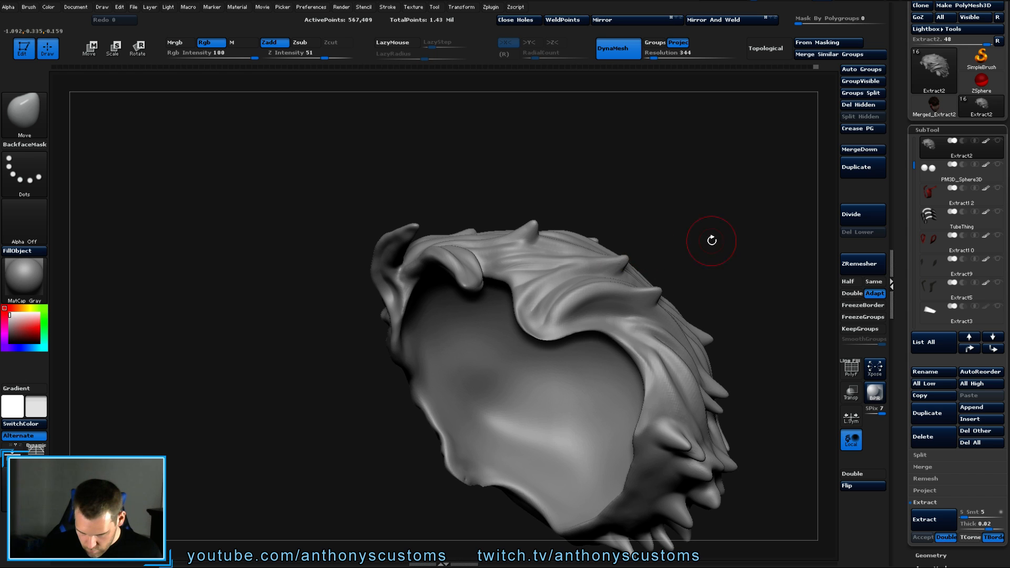
{"action": "left_click_drag", "start_coordinate": [711, 240], "coordinate": [627, 291]}
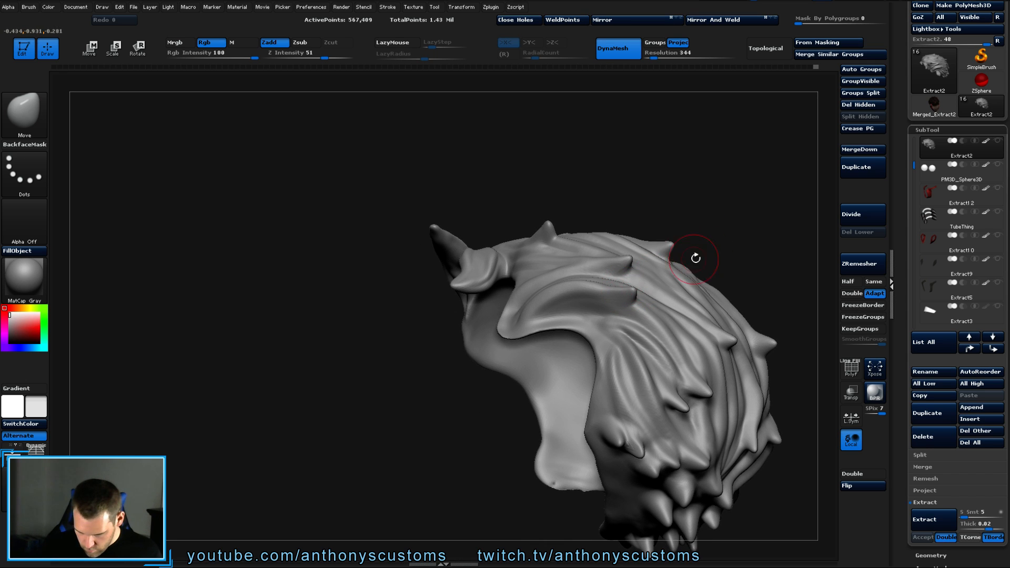
{"action": "left_click_drag", "start_coordinate": [747, 212], "coordinate": [510, 250]}
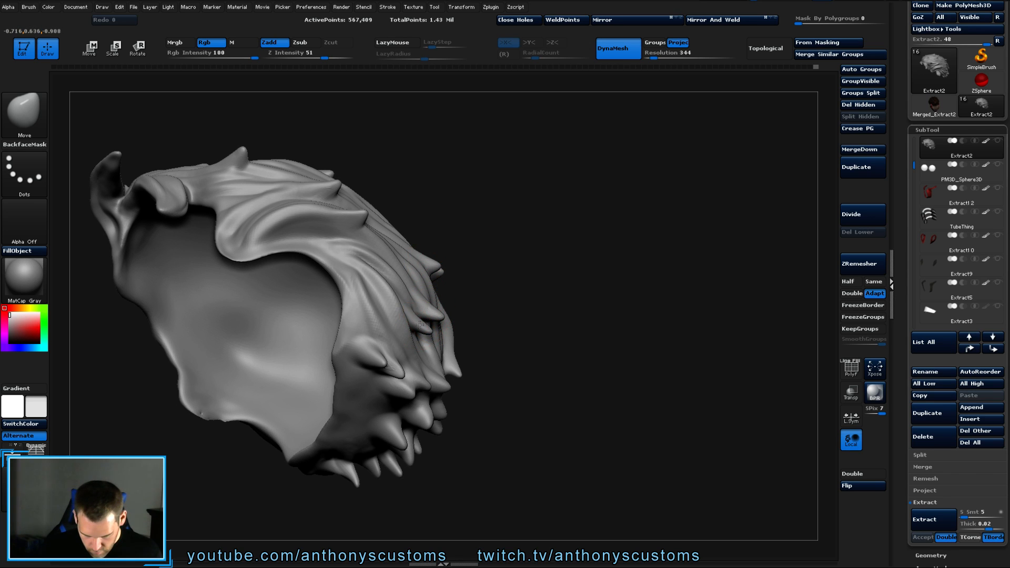
Pull the strand tips outward across the side, crown and back of the hair with the Move brush.
{"action": "mouse_move", "coordinate": [492, 285]}
{"action": "left_mouse_down"}
{"action": "mouse_move", "coordinate": [482, 334]}
{"action": "mouse_move", "coordinate": [568, 300]}
{"action": "mouse_move", "coordinate": [588, 281]}
{"action": "mouse_move", "coordinate": [481, 226]}
{"action": "mouse_move", "coordinate": [588, 273]}
{"action": "mouse_move", "coordinate": [512, 281]}
{"action": "mouse_move", "coordinate": [574, 219]}
{"action": "mouse_move", "coordinate": [409, 171]}
{"action": "left_mouse_up"}
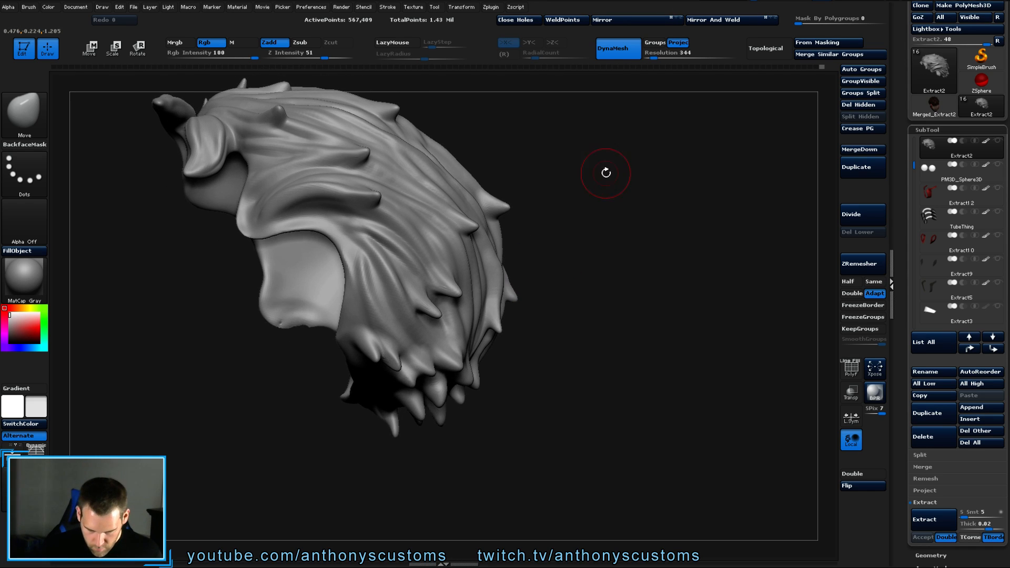
{"action": "left_click_drag", "start_coordinate": [590, 189], "coordinate": [615, 308]}
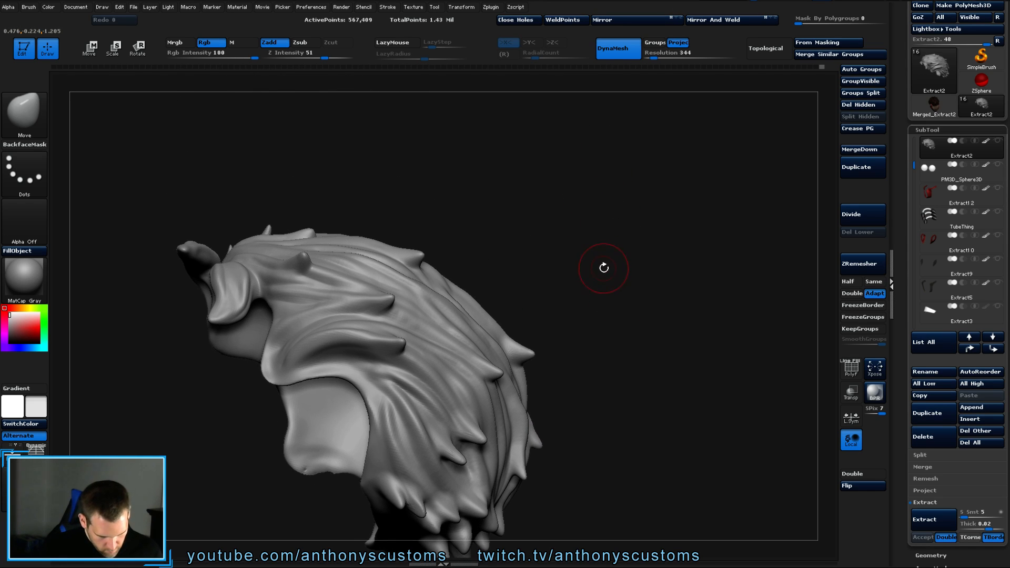
{"action": "left_click_drag", "start_coordinate": [604, 268], "coordinate": [609, 148], "text": "alt"}
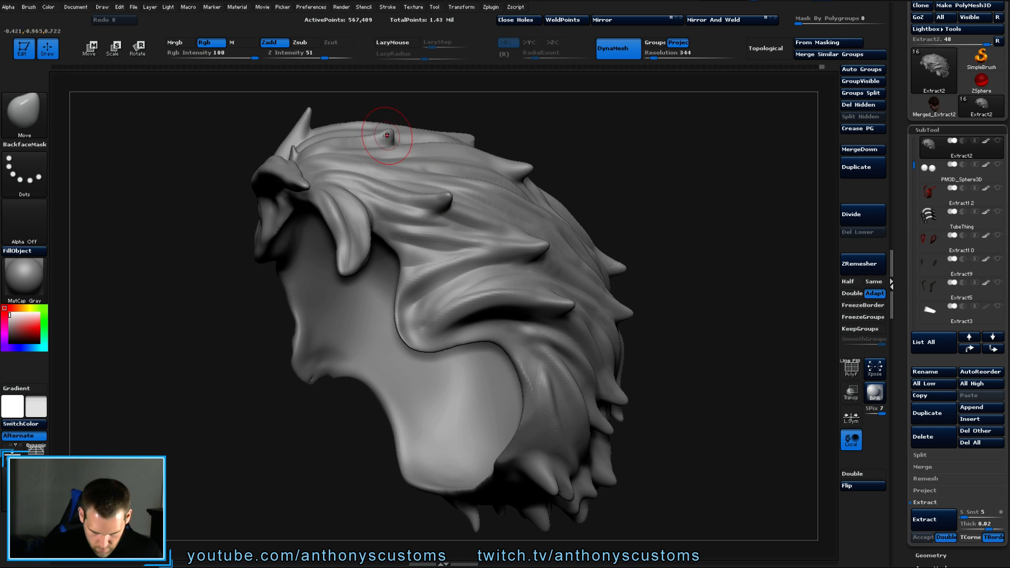
{"action": "left_click_drag", "start_coordinate": [672, 198], "coordinate": [466, 177]}
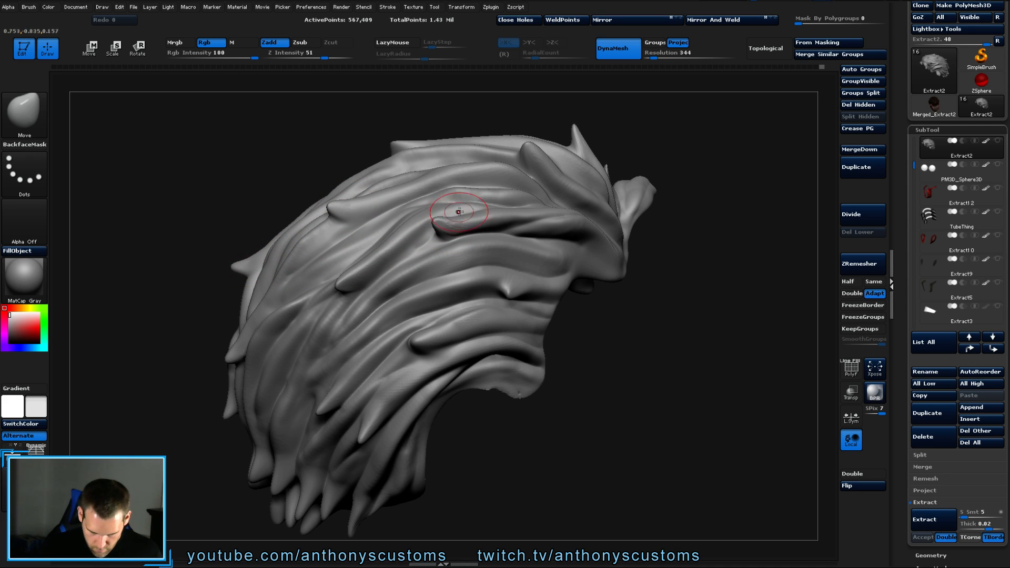
Remesh the hair with DynaMesh at resolution 344 and reposition the strands above the ear with the Move brush.
{"action": "key", "text": "ctrl"}
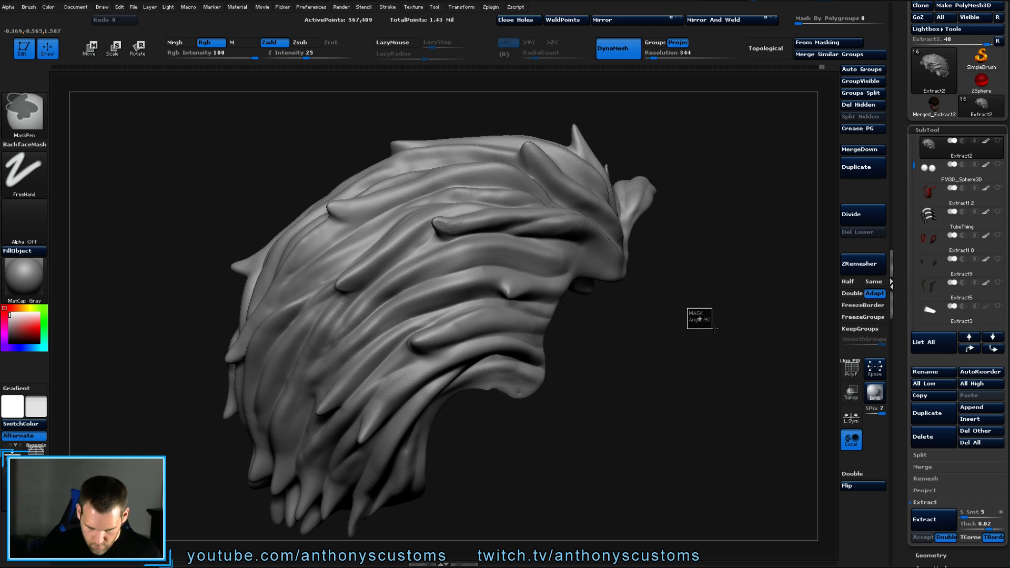
{"action": "left_click_drag", "start_coordinate": [714, 330], "coordinate": [713, 332], "text": "ctrl"}
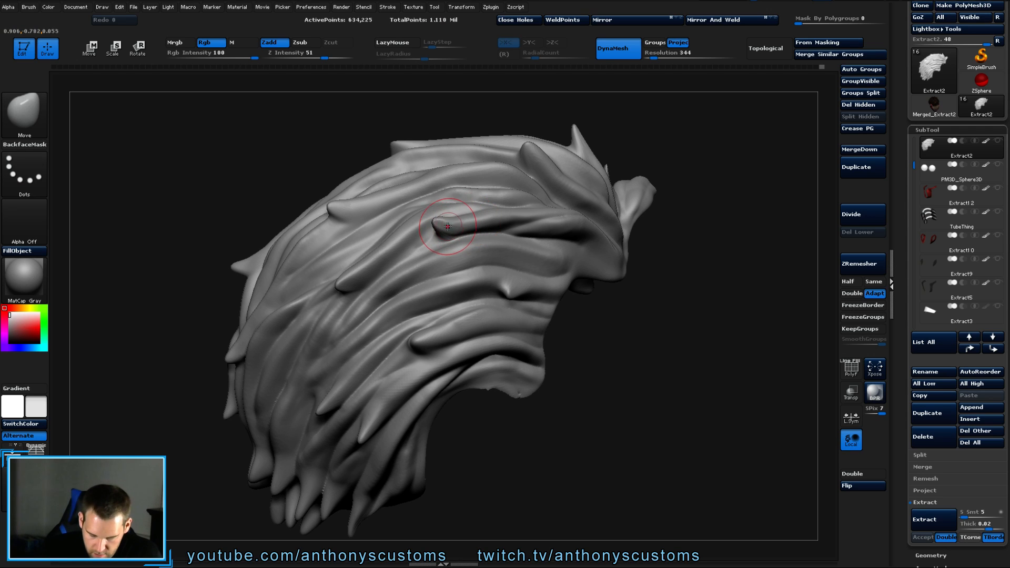
{"action": "left_click_drag", "start_coordinate": [618, 344], "coordinate": [519, 266]}
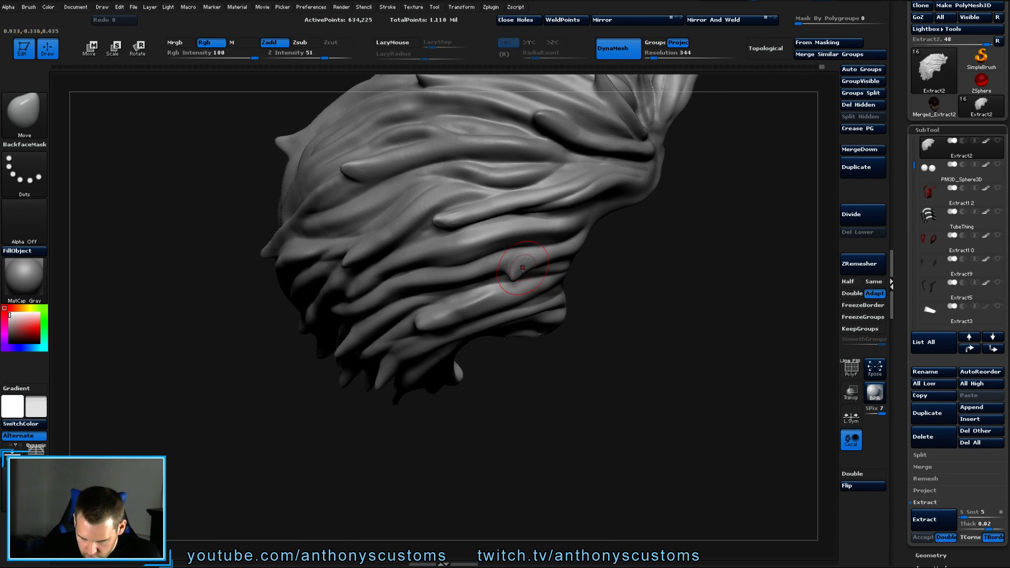
{"action": "left_click_drag", "start_coordinate": [572, 280], "coordinate": [421, 330]}
{"action": "mouse_move", "coordinate": [710, 222]}
{"action": "left_mouse_down"}
{"action": "mouse_move", "coordinate": [741, 382]}
{"action": "mouse_move", "coordinate": [740, 342]}
{"action": "mouse_move", "coordinate": [694, 288]}
{"action": "left_mouse_up"}
{"action": "key", "text": "space"}
{"action": "left_click", "coordinate": [735, 340]}
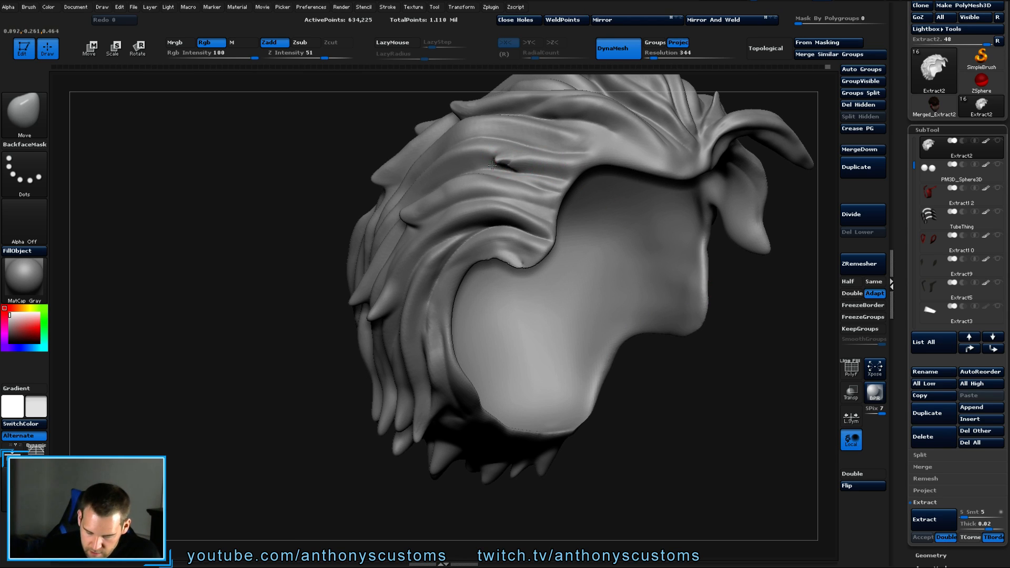
Undo the last stroke and smooth the rough tip of the short strand above the ear opening.
{"action": "key", "text": "ctrl+z"}
{"action": "key", "text": "shift"}
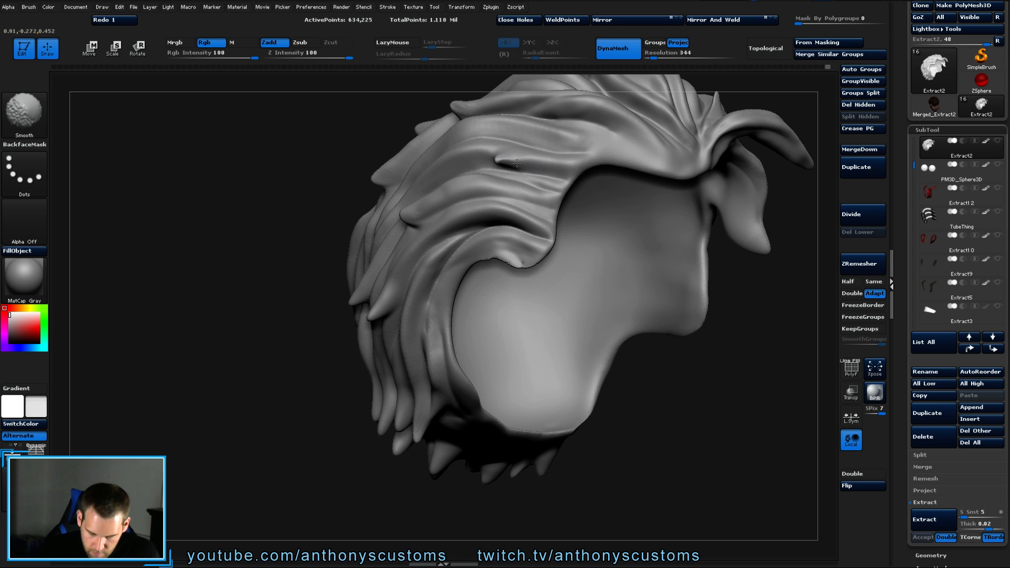
{"action": "key", "text": "ctrl+shift+z"}
{"action": "left_click_drag", "start_coordinate": [313, 400], "coordinate": [324, 392]}
{"action": "key", "text": "space"}
{"action": "left_click", "coordinate": [324, 392]}
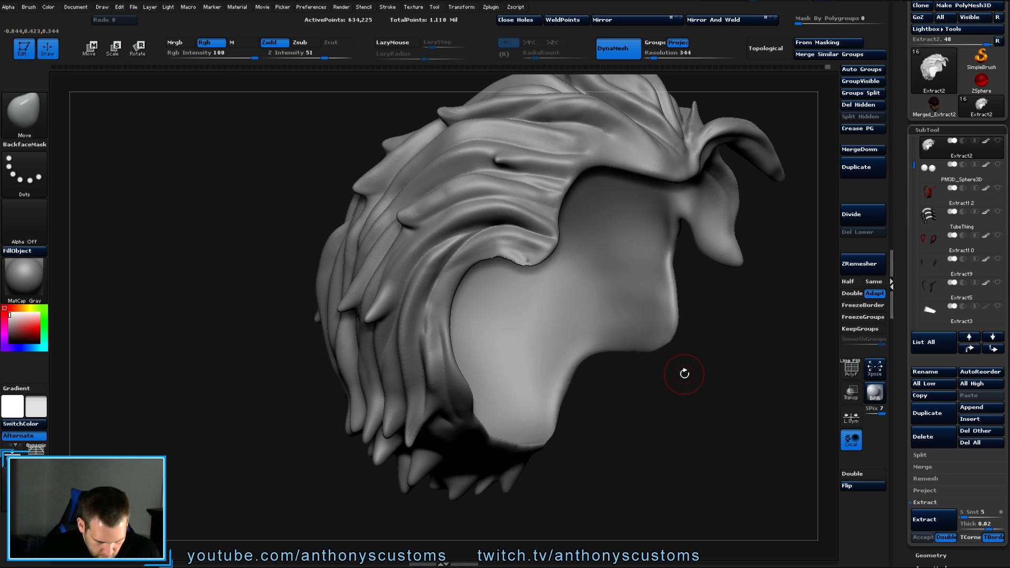
Move the strand tips along the nape and lower back of the hair to spread and lengthen them.
{"action": "left_click_drag", "start_coordinate": [683, 372], "coordinate": [474, 405]}
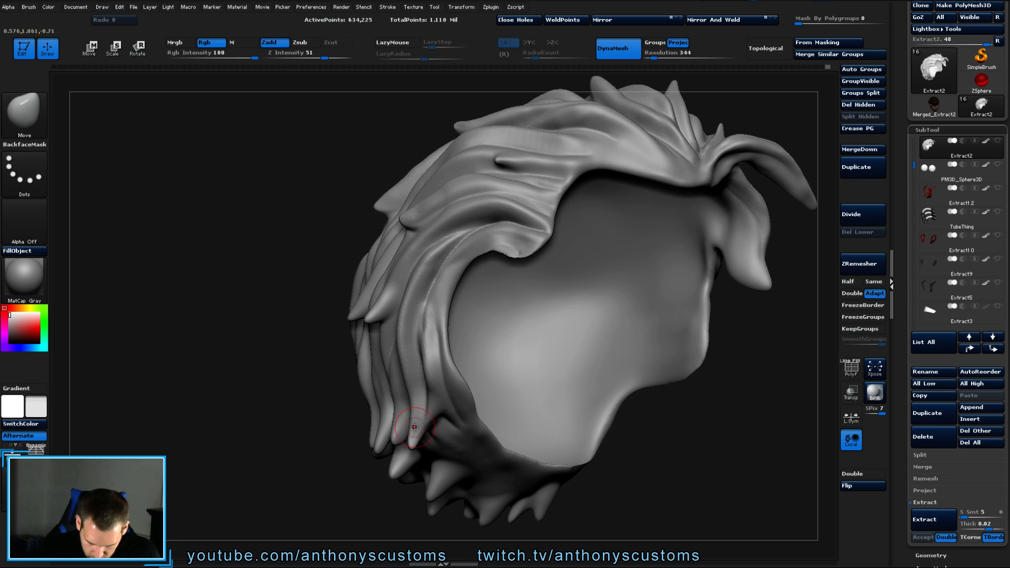
{"action": "left_click_drag", "start_coordinate": [689, 388], "coordinate": [637, 210], "text": "alt"}
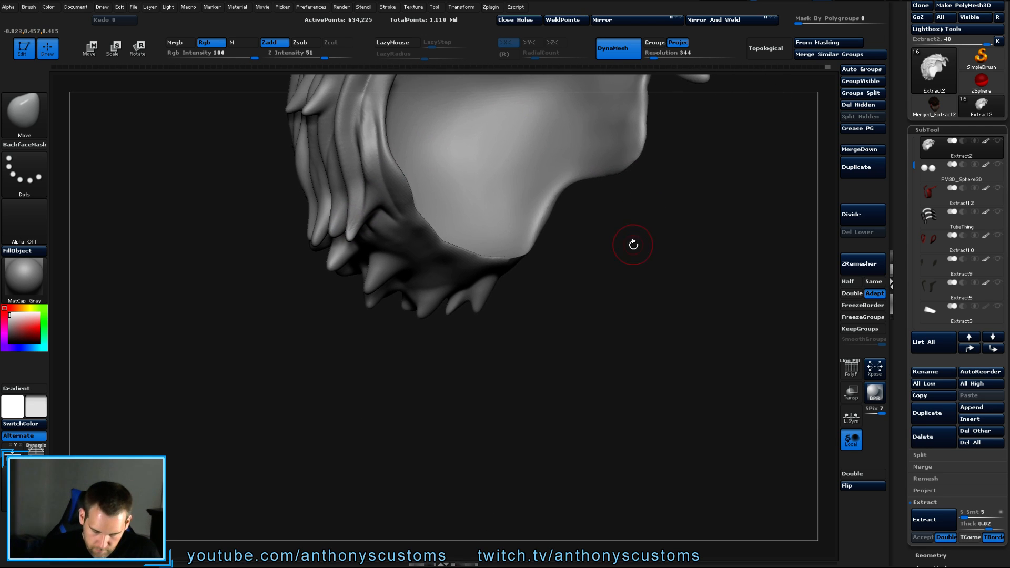
{"action": "left_click_drag", "start_coordinate": [633, 245], "coordinate": [552, 232]}
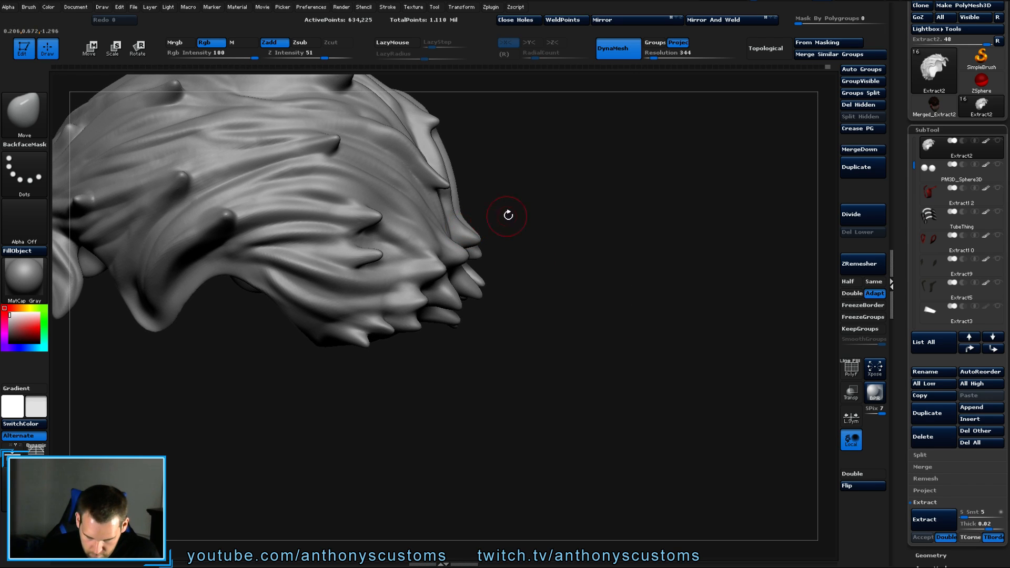
{"action": "key", "text": "space"}
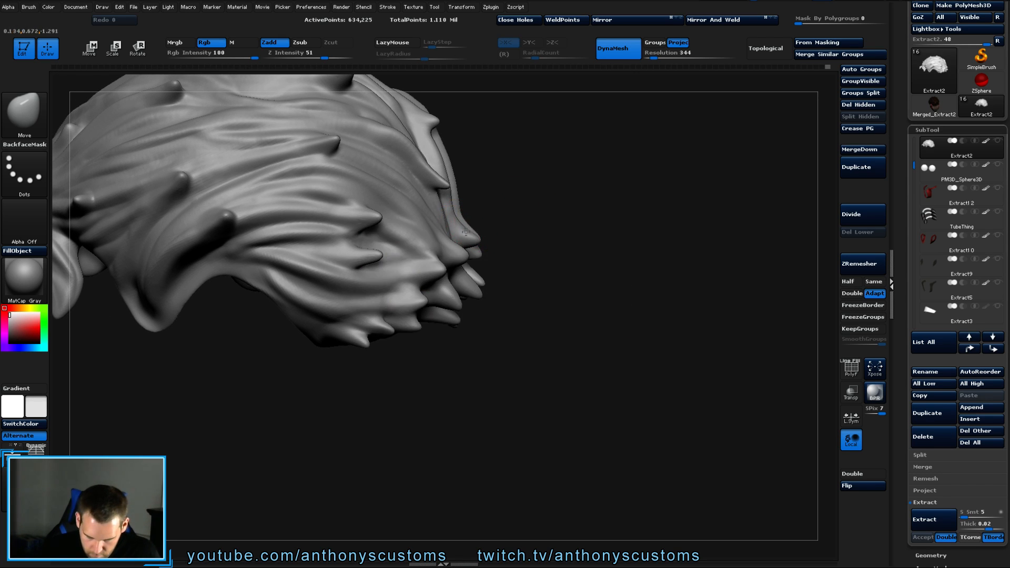
{"action": "mouse_move", "coordinate": [477, 243]}
{"action": "right_mouse_down"}
{"action": "mouse_move", "coordinate": [479, 214]}
{"action": "mouse_move", "coordinate": [570, 259]}
{"action": "mouse_move", "coordinate": [537, 268]}
{"action": "mouse_move", "coordinate": [644, 357]}
{"action": "mouse_move", "coordinate": [579, 372]}
{"action": "mouse_move", "coordinate": [590, 417]}
{"action": "mouse_move", "coordinate": [582, 419]}
{"action": "mouse_move", "coordinate": [544, 245]}
{"action": "right_mouse_up"}
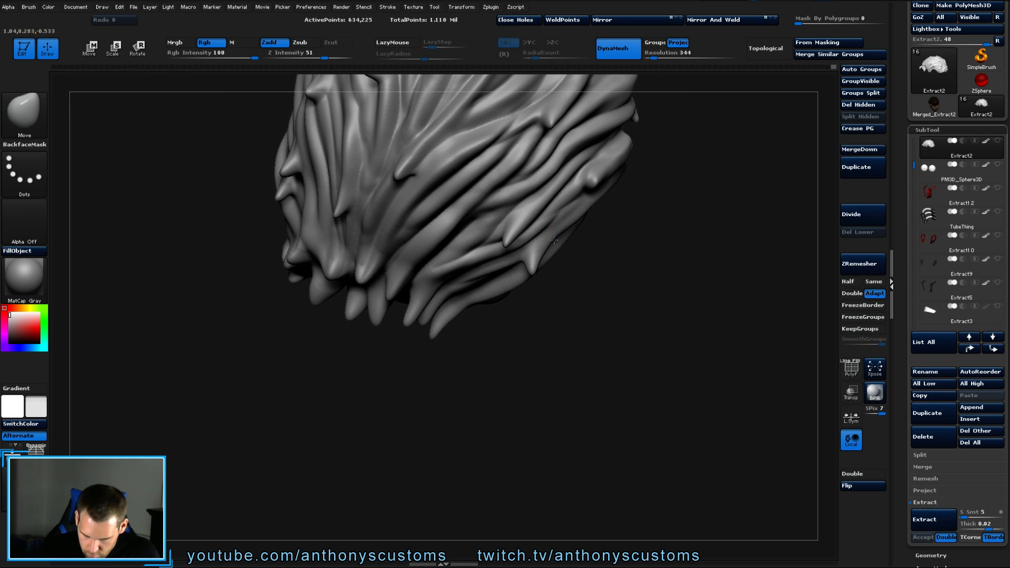
Reshape the strands on the side and back above the ear opening with the Move brush.
{"action": "right_click_drag", "start_coordinate": [542, 262], "coordinate": [609, 181]}
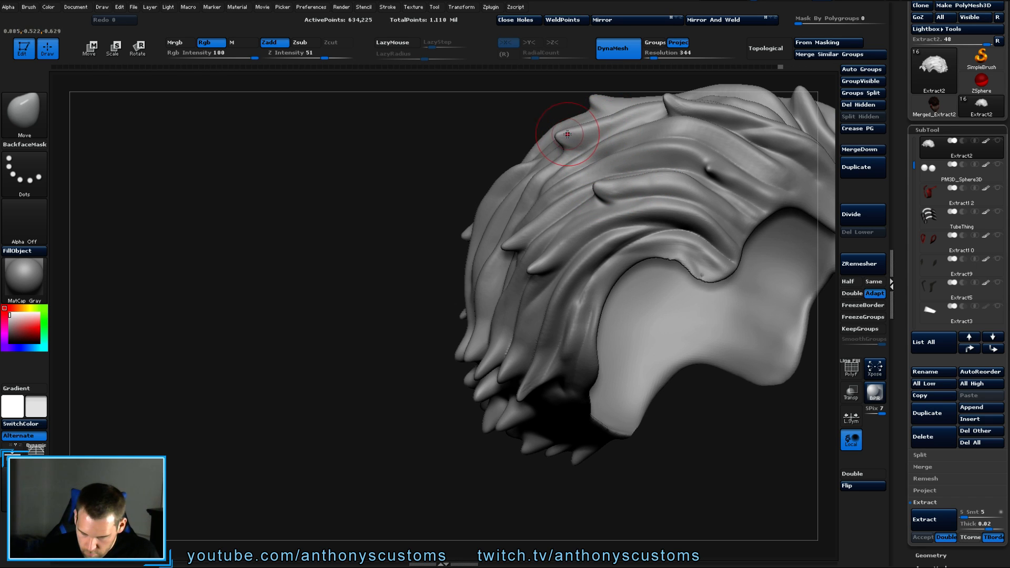
{"action": "left_click_drag", "start_coordinate": [386, 258], "coordinate": [231, 294], "text": "alt"}
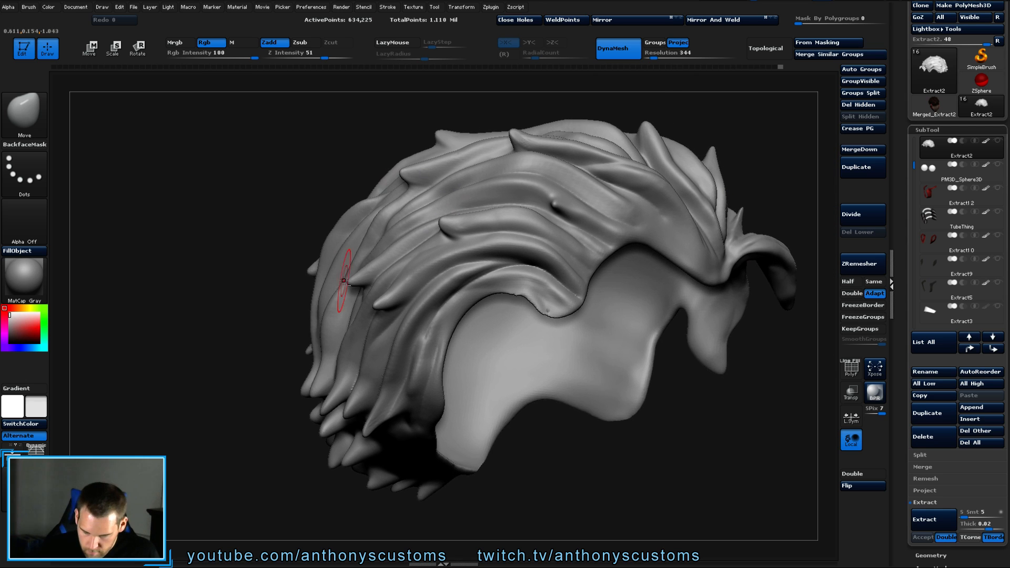
{"action": "mouse_move", "coordinate": [716, 400]}
{"action": "left_mouse_down"}
{"action": "mouse_move", "coordinate": [697, 289]}
{"action": "mouse_move", "coordinate": [677, 340]}
{"action": "mouse_move", "coordinate": [615, 332]}
{"action": "left_mouse_up"}
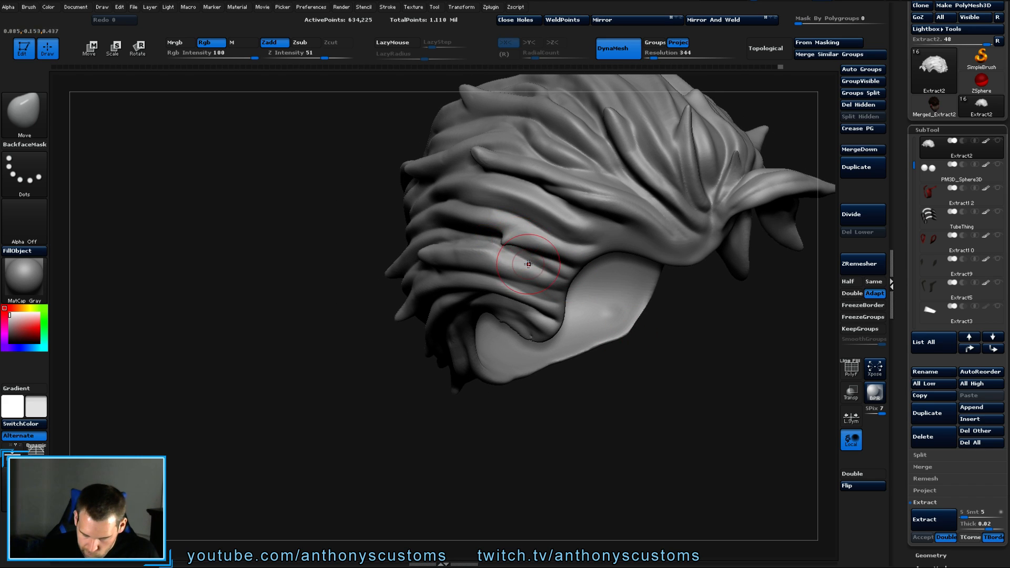
Fill out the tip of the short strand on the side of the hair with the Inflat brush.
{"action": "mouse_move", "coordinate": [502, 400]}
{"action": "left_mouse_down"}
{"action": "mouse_move", "coordinate": [527, 408]}
{"action": "mouse_move", "coordinate": [529, 363]}
{"action": "left_mouse_up"}
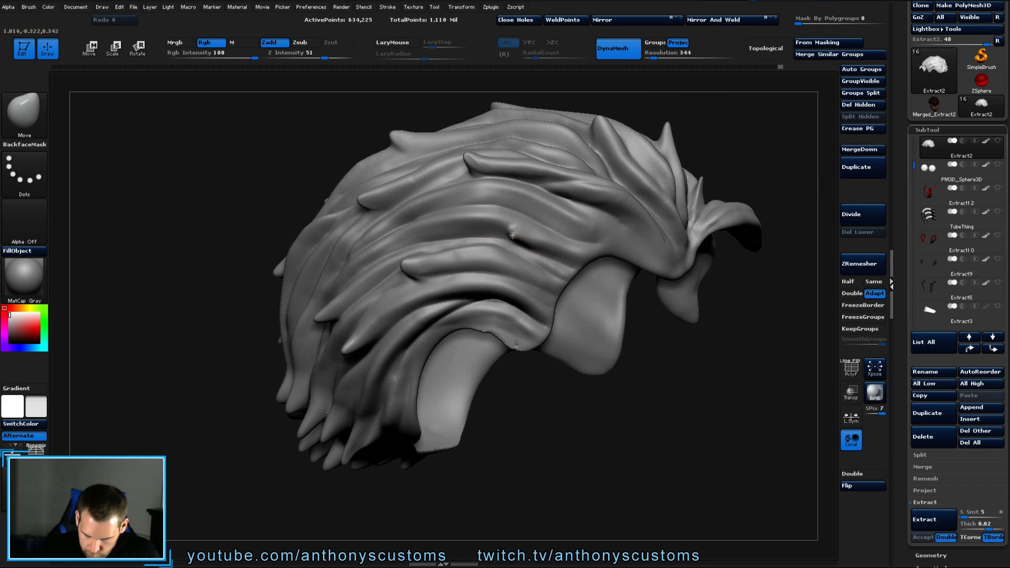
{"action": "mouse_move", "coordinate": [591, 391]}
{"action": "left_mouse_down"}
{"action": "mouse_move", "coordinate": [473, 368]}
{"action": "mouse_move", "coordinate": [502, 331]}
{"action": "mouse_move", "coordinate": [565, 322]}
{"action": "left_mouse_up"}
{"action": "key", "text": "b"}
{"action": "key", "text": "n"}
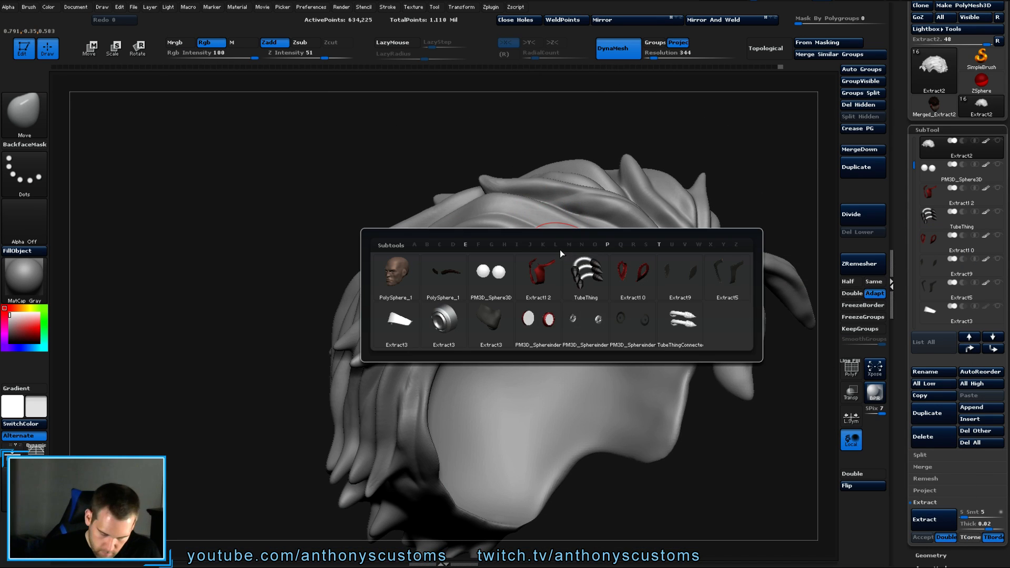
{"action": "left_click_drag", "start_coordinate": [315, 258], "coordinate": [319, 214]}
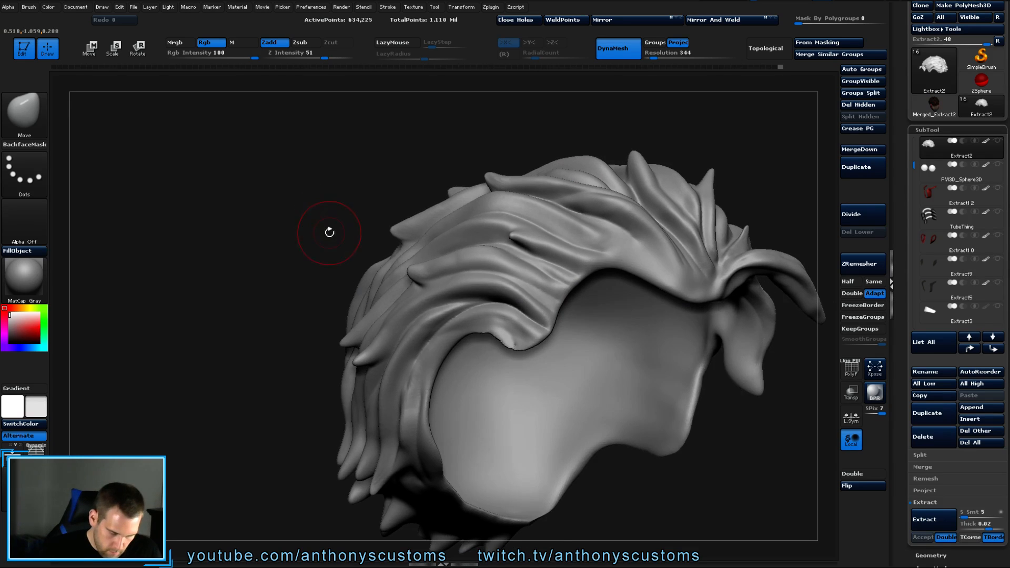
{"action": "key", "text": "b"}
{"action": "key", "text": "i"}
{"action": "key", "text": "n"}
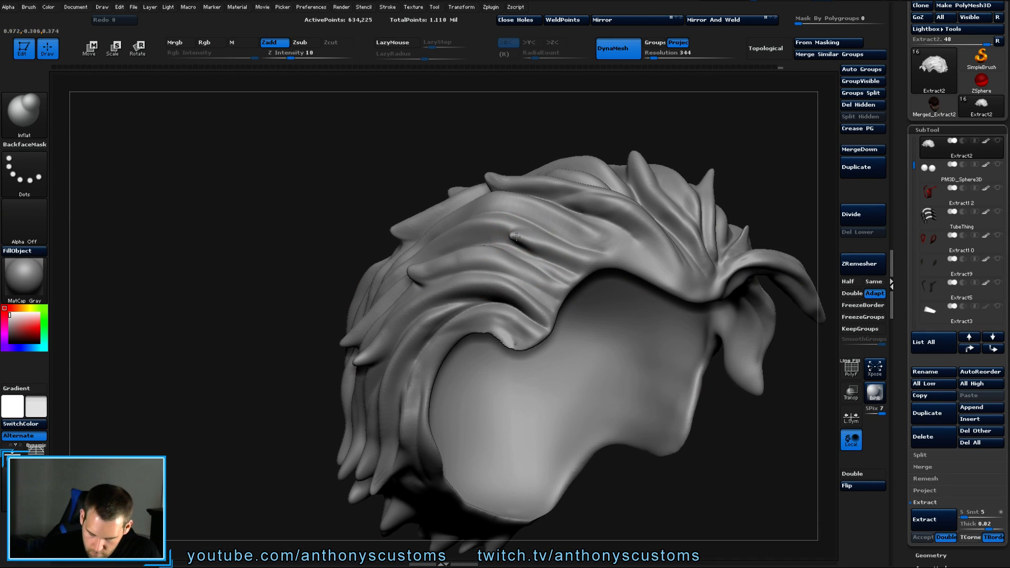
{"action": "left_click_drag", "start_coordinate": [514, 236], "coordinate": [526, 242]}
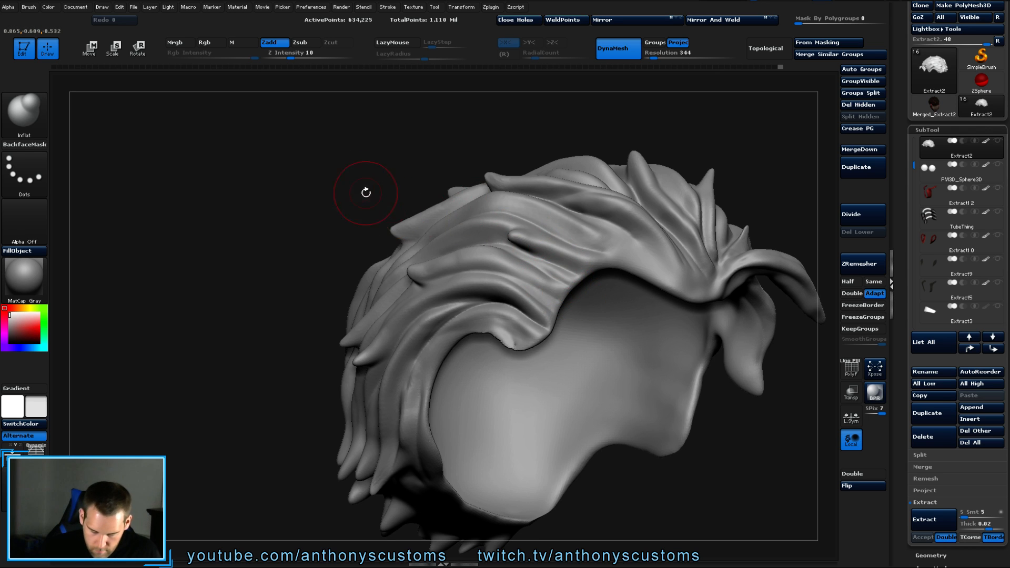
Reduce the brush draw size and sharpen the end of the long forelock above the face opening with the Pinch brush.
{"action": "left_click_drag", "start_coordinate": [365, 192], "coordinate": [334, 270]}
{"action": "left_click_drag", "start_coordinate": [532, 392], "coordinate": [552, 383]}
{"action": "key", "text": "space"}
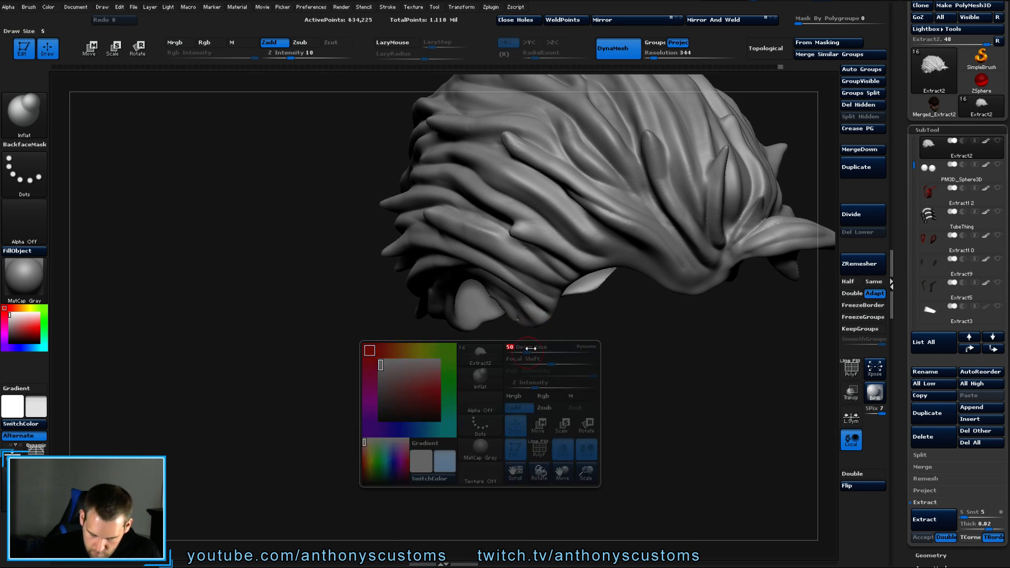
{"action": "key", "text": "b"}
{"action": "key", "text": "m"}
{"action": "key", "text": "v"}
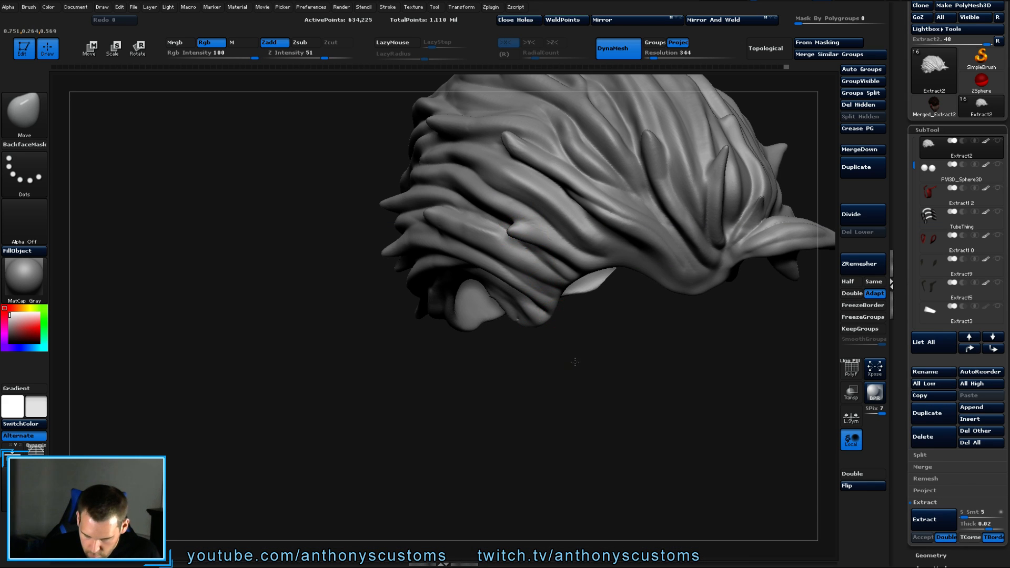
{"action": "left_click_drag", "start_coordinate": [575, 362], "coordinate": [558, 328]}
{"action": "right_click_drag", "start_coordinate": [558, 326], "coordinate": [688, 214]}
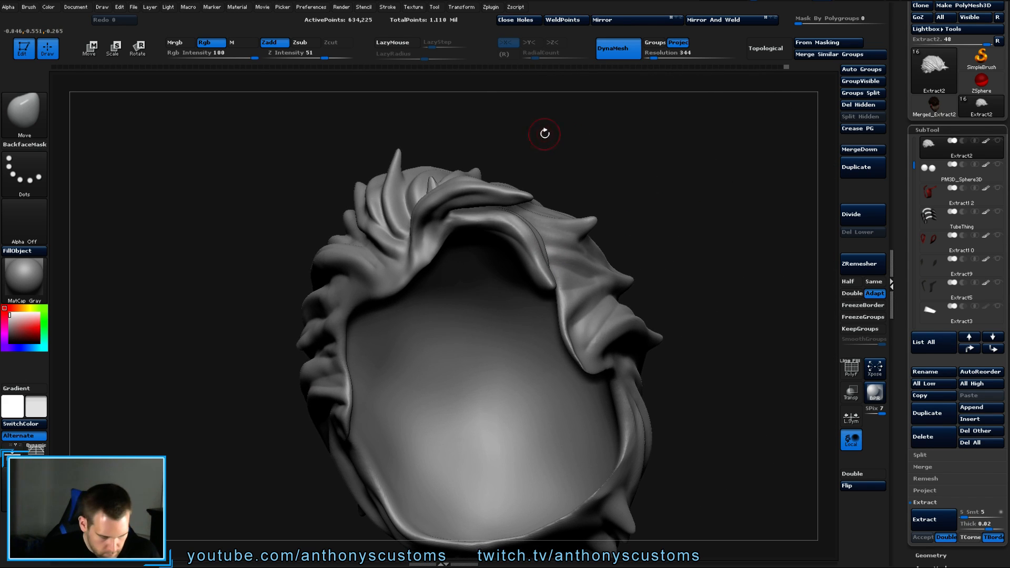
{"action": "key", "text": "b"}
{"action": "key", "text": "p"}
{"action": "key", "text": "i"}
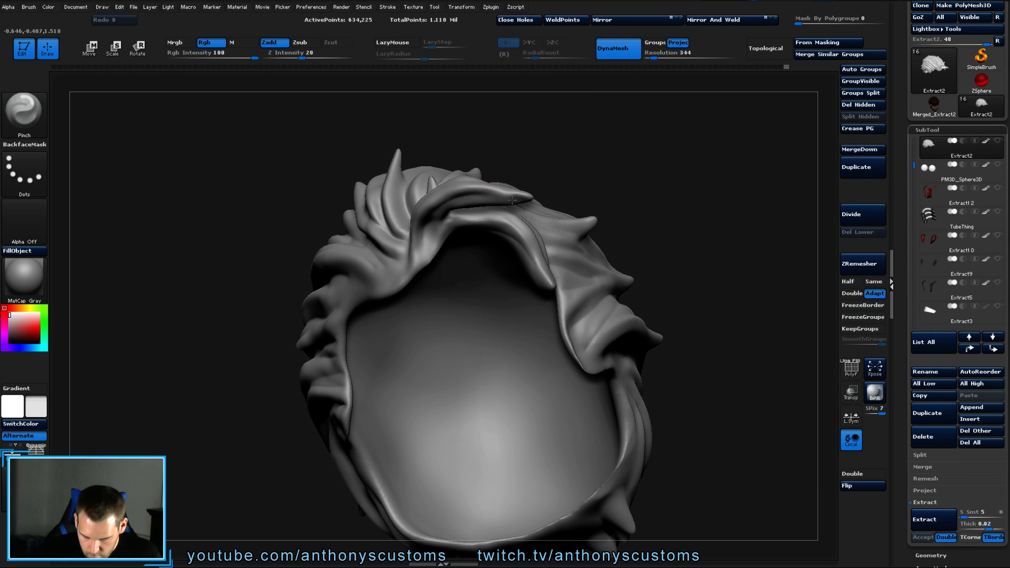
{"action": "right_click_drag", "start_coordinate": [616, 189], "coordinate": [638, 198]}
{"action": "key", "text": "b"}
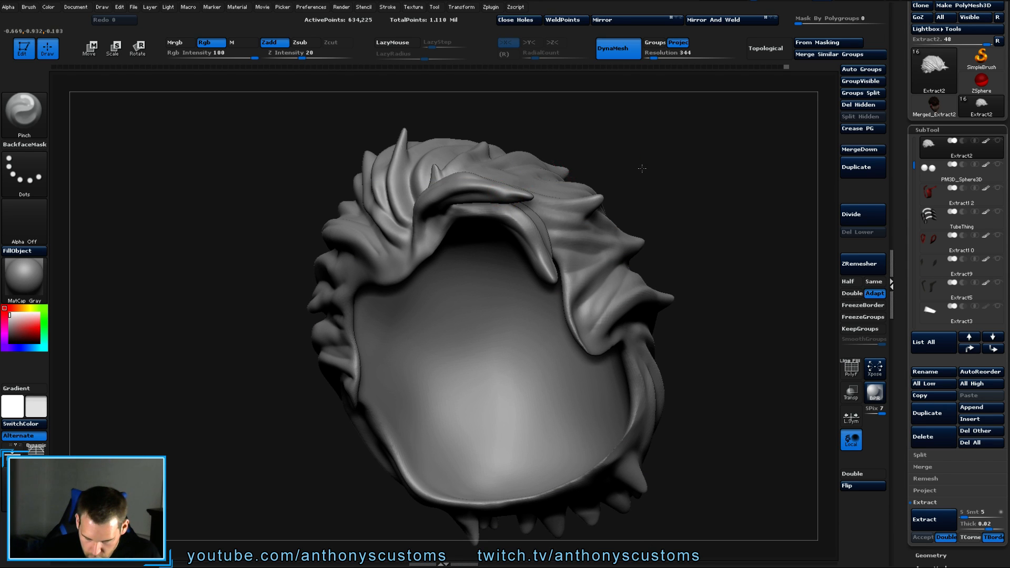
{"action": "right_click_drag", "start_coordinate": [642, 169], "coordinate": [639, 211]}
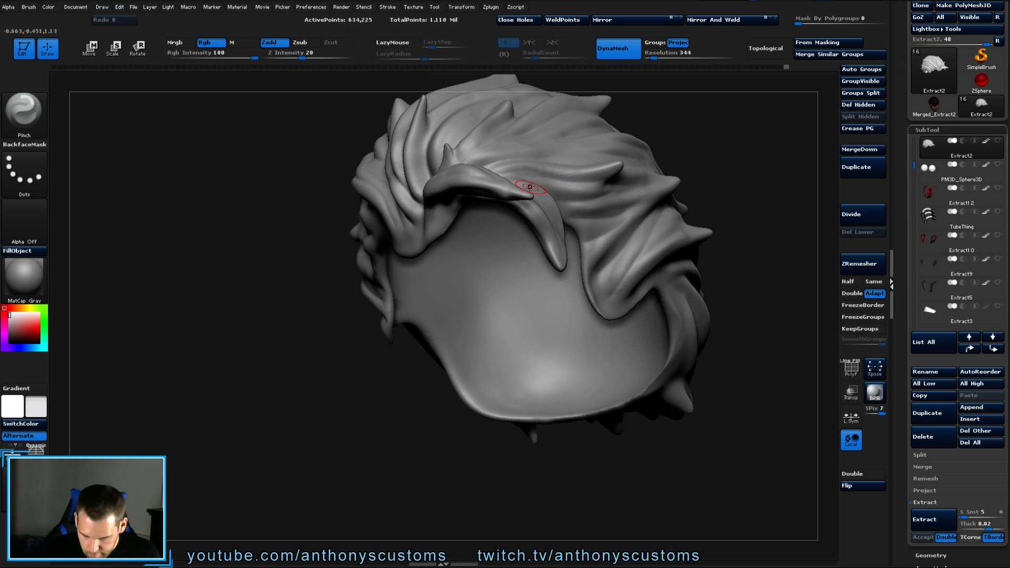
Carve along the end of the forelock with the Dam_Standard brush and smooth the result.
{"action": "key", "text": "b"}
{"action": "key", "text": "d"}
{"action": "key", "text": "s"}
{"action": "mouse_move", "coordinate": [537, 171]}
{"action": "left_mouse_down"}
{"action": "mouse_move", "coordinate": [502, 190]}
{"action": "mouse_move", "coordinate": [519, 193]}
{"action": "mouse_move", "coordinate": [489, 181]}
{"action": "mouse_move", "coordinate": [512, 214]}
{"action": "mouse_move", "coordinate": [526, 213]}
{"action": "left_mouse_up"}
{"action": "left_click_drag", "start_coordinate": [709, 163], "coordinate": [526, 191]}
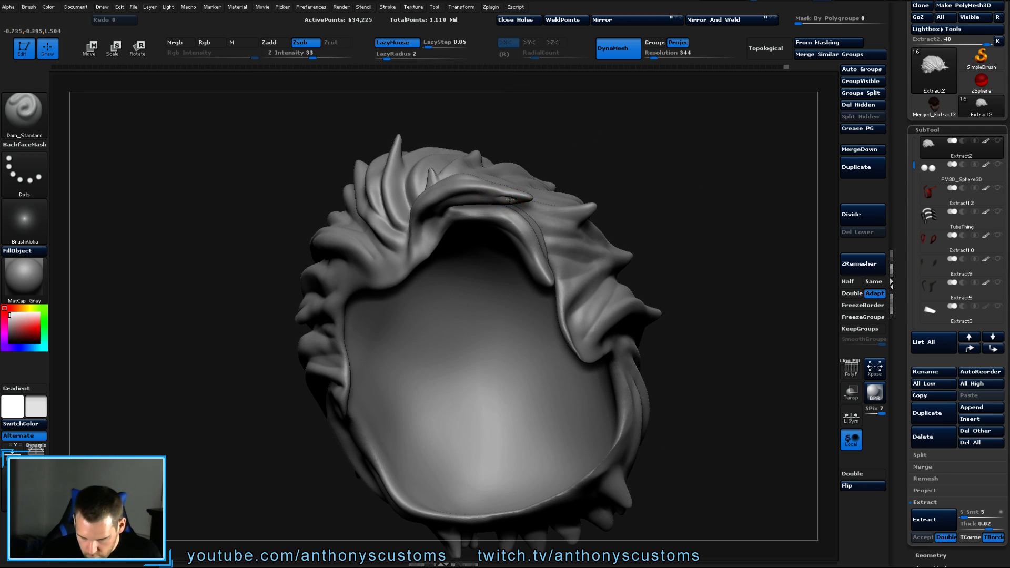
{"action": "key", "text": "shift"}
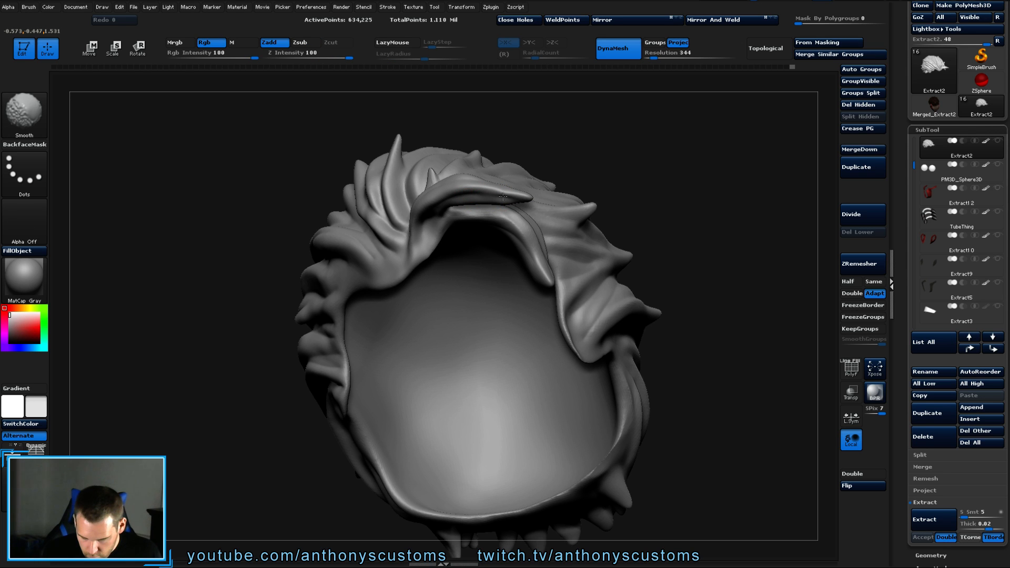
Adjust the end of the forelock with the Move brush and smooth it where it overlaps the lock beneath.
{"action": "mouse_move", "coordinate": [664, 198]}
{"action": "left_mouse_down"}
{"action": "mouse_move", "coordinate": [695, 208]}
{"action": "mouse_move", "coordinate": [681, 211]}
{"action": "mouse_move", "coordinate": [672, 197]}
{"action": "left_mouse_up"}
{"action": "key", "text": "b"}
{"action": "key", "text": "m"}
{"action": "key", "text": "v"}
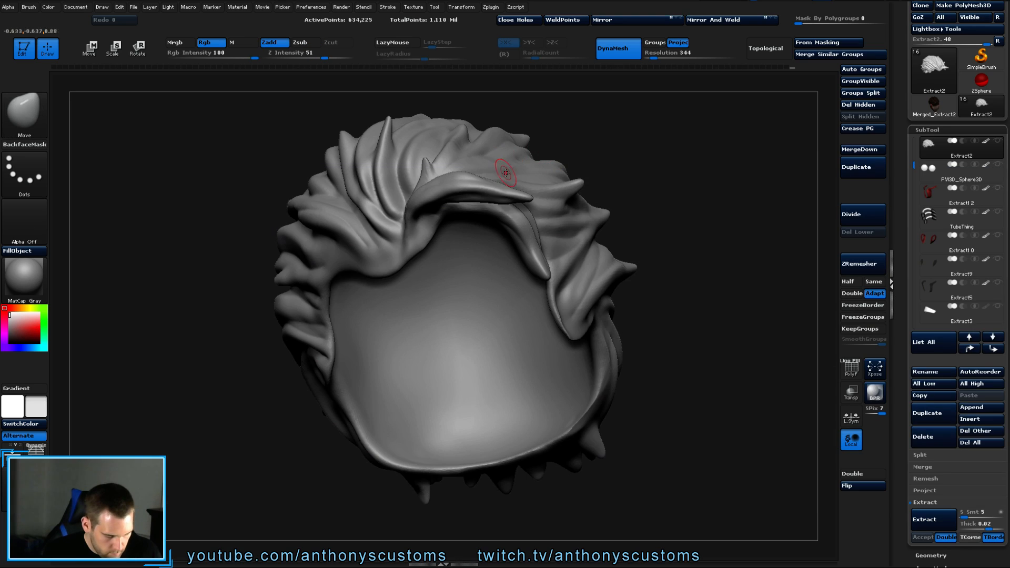
{"action": "left_click_drag", "start_coordinate": [516, 190], "coordinate": [510, 196]}
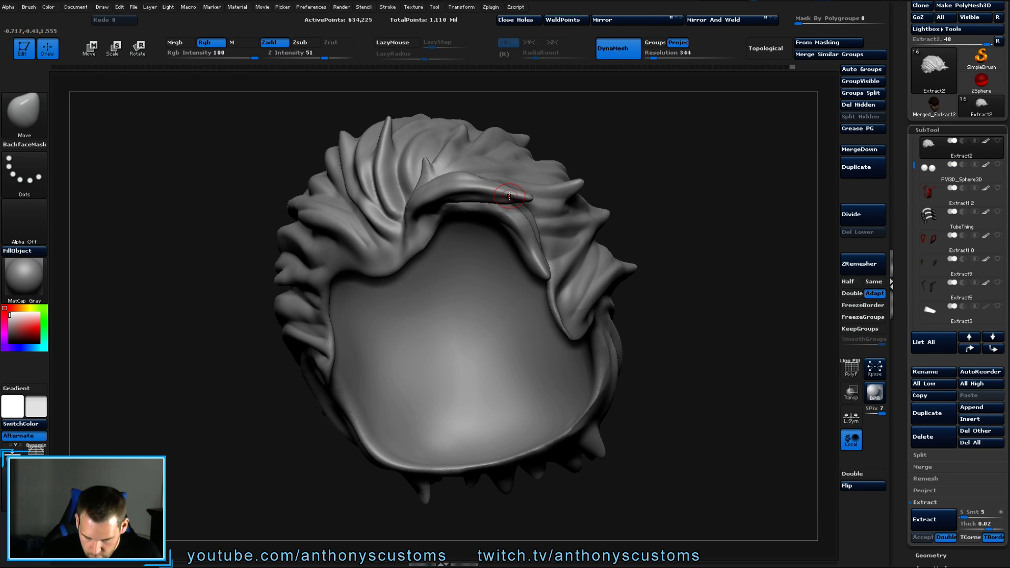
{"action": "key", "text": "shift"}
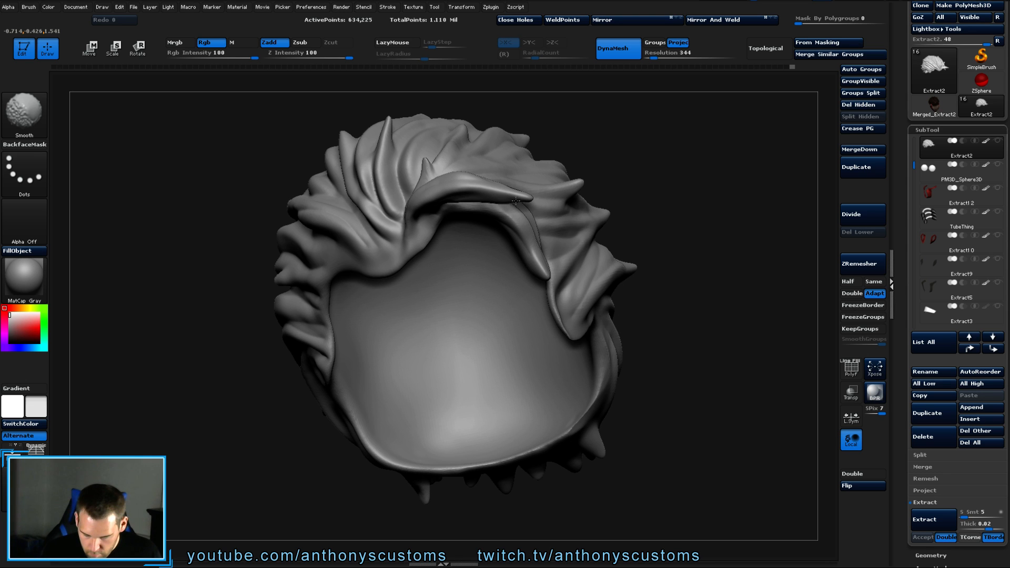
{"action": "left_click_drag", "start_coordinate": [715, 201], "coordinate": [478, 207]}
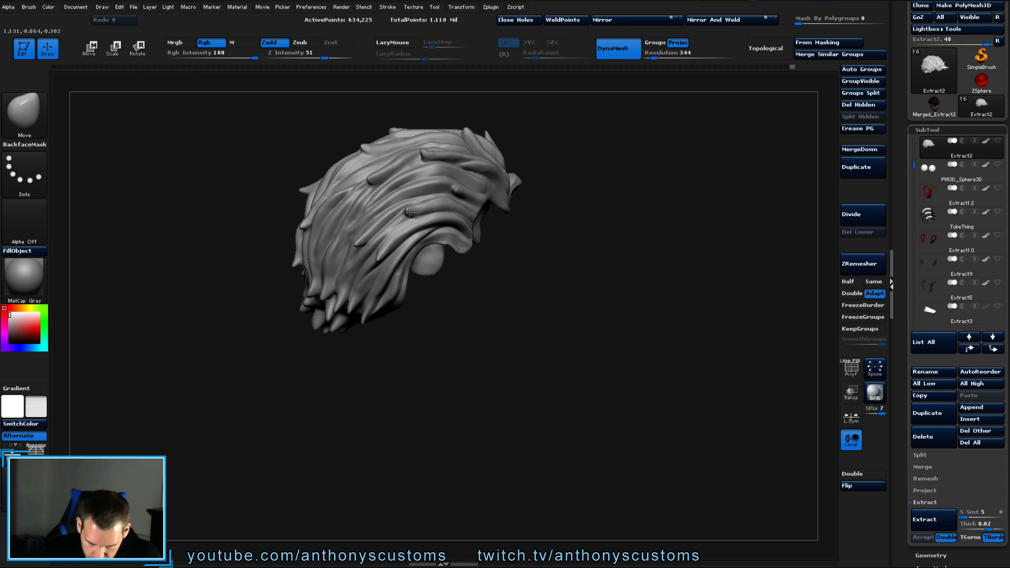
Make the head, eyebrow and eye subtools visible together with the hair.
{"action": "left_click_drag", "start_coordinate": [526, 237], "coordinate": [699, 222]}
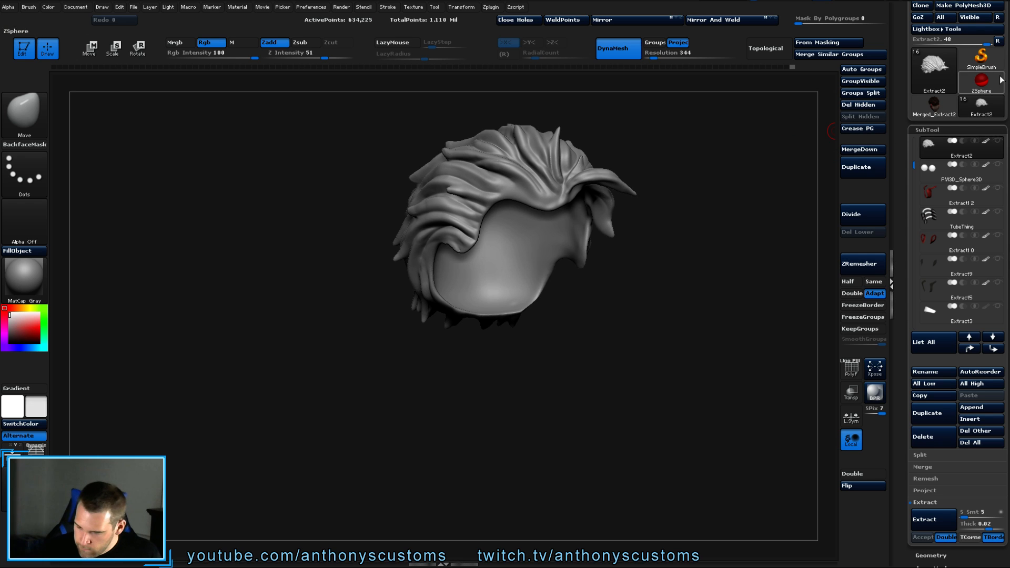
{"action": "left_click_drag", "start_coordinate": [914, 165], "coordinate": [914, 141]}
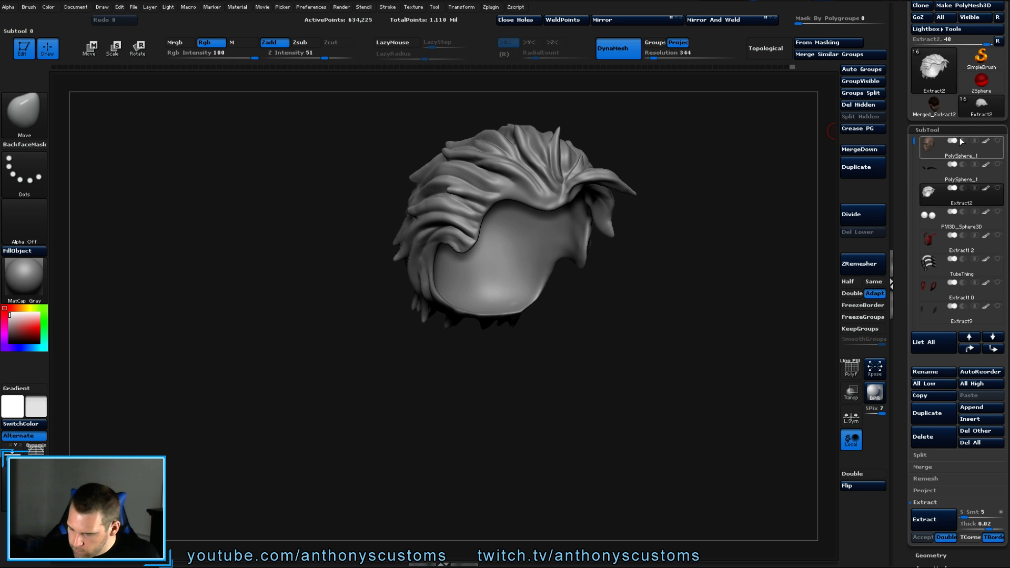
{"action": "left_click", "coordinate": [999, 141]}
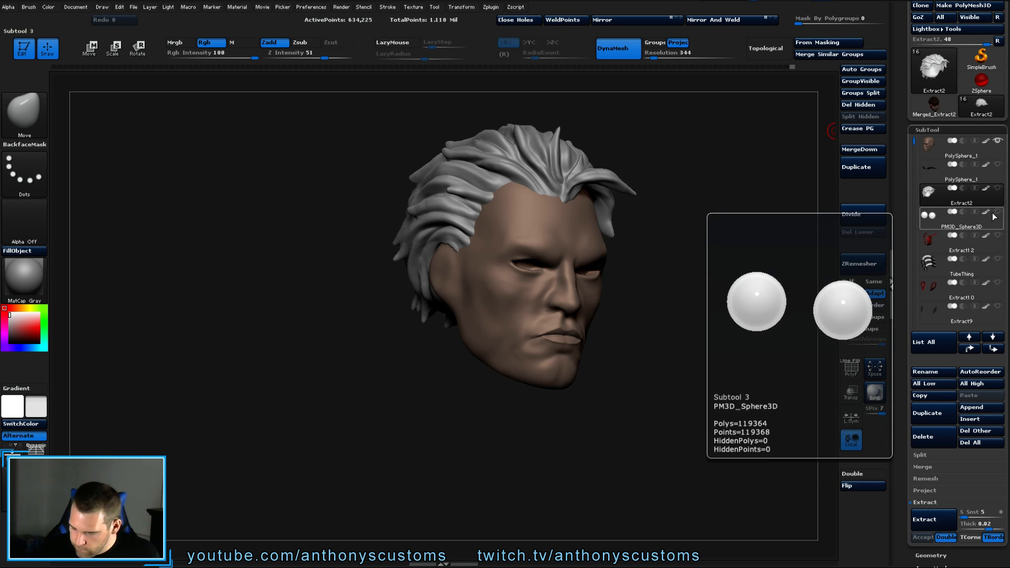
{"action": "left_click", "coordinate": [998, 164]}
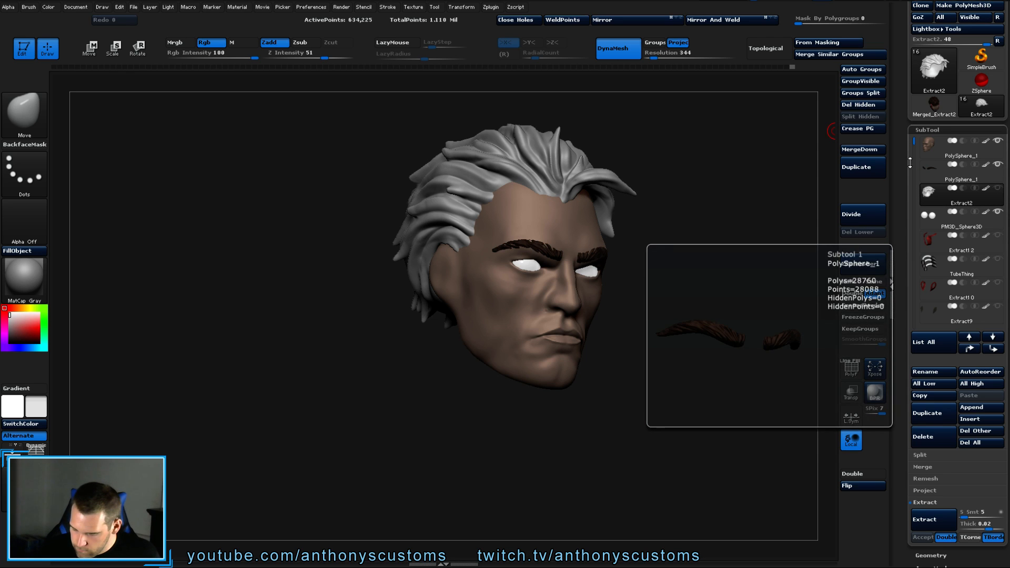
{"action": "left_click_drag", "start_coordinate": [684, 200], "coordinate": [720, 197]}
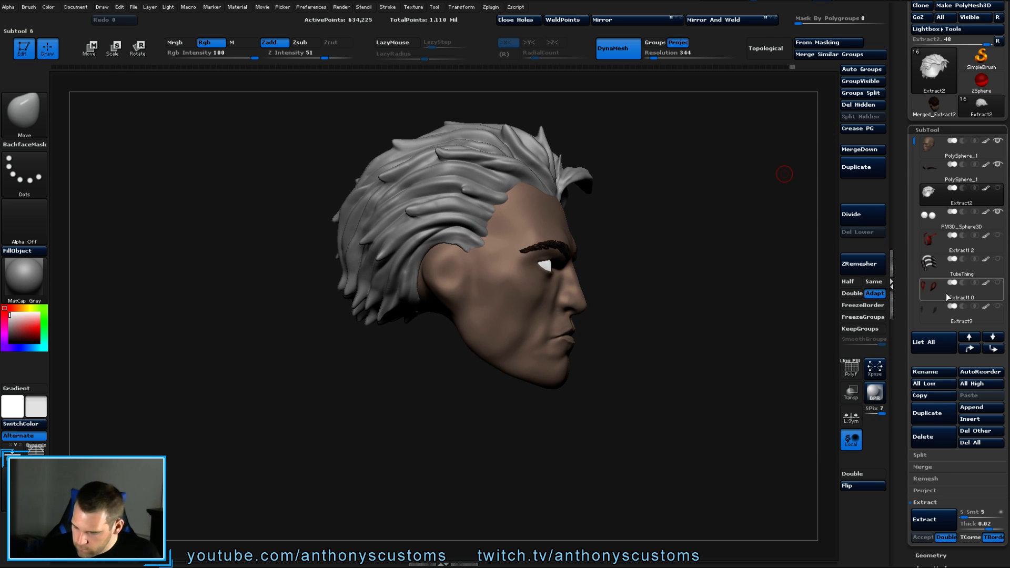
Show the three PM3D_Sphereinder3D ear-disc subtools and the TubeThingConnected subtool.
{"action": "left_click_drag", "start_coordinate": [914, 144], "coordinate": [918, 249]}
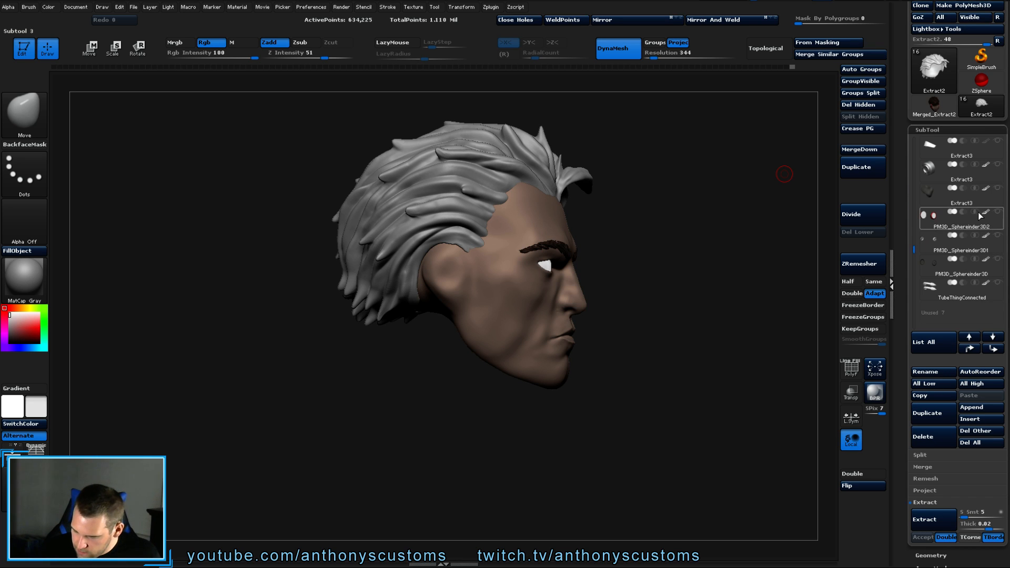
{"action": "left_click", "coordinate": [974, 238]}
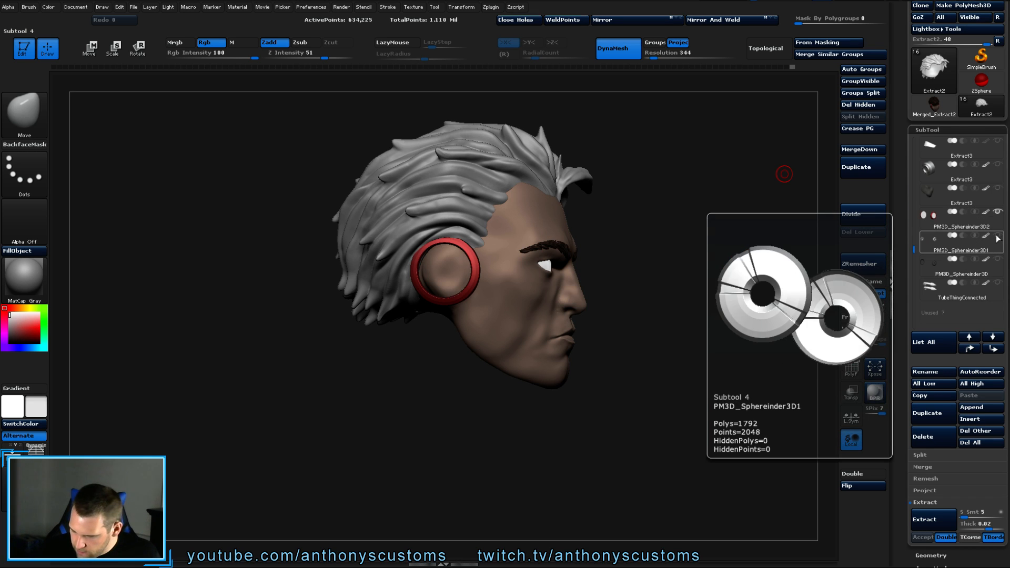
{"action": "left_click", "coordinate": [995, 257]}
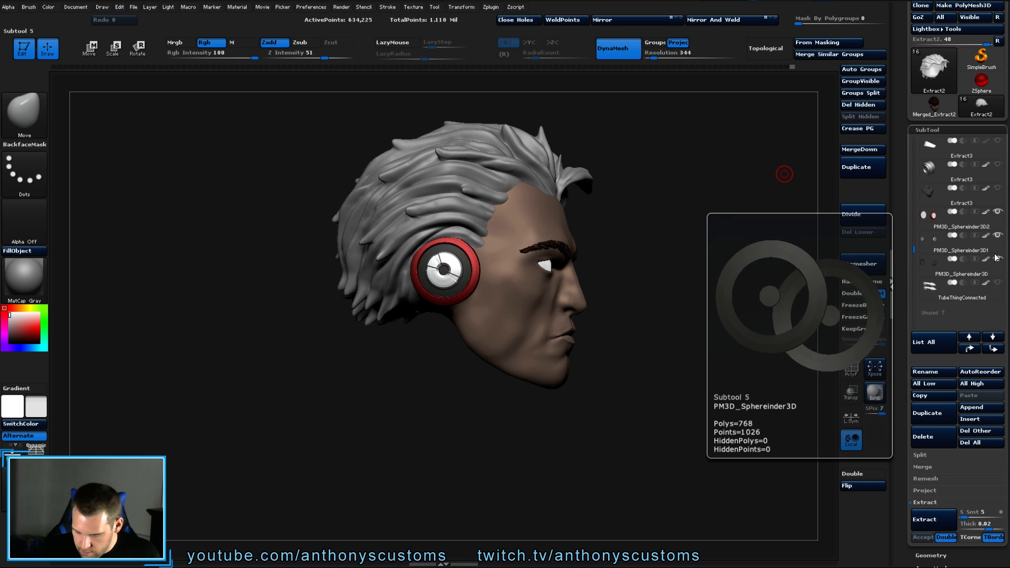
{"action": "left_click_drag", "start_coordinate": [649, 275], "coordinate": [644, 327]}
{"action": "scroll", "coordinate": [994, 240], "scroll_direction": "down", "scroll_amount": 1}
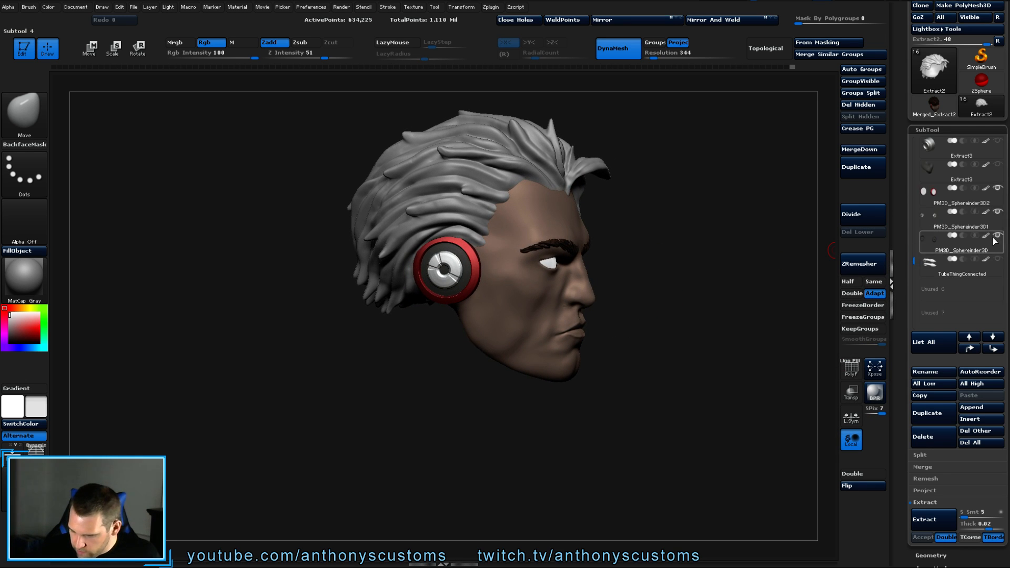
{"action": "left_click", "coordinate": [998, 259]}
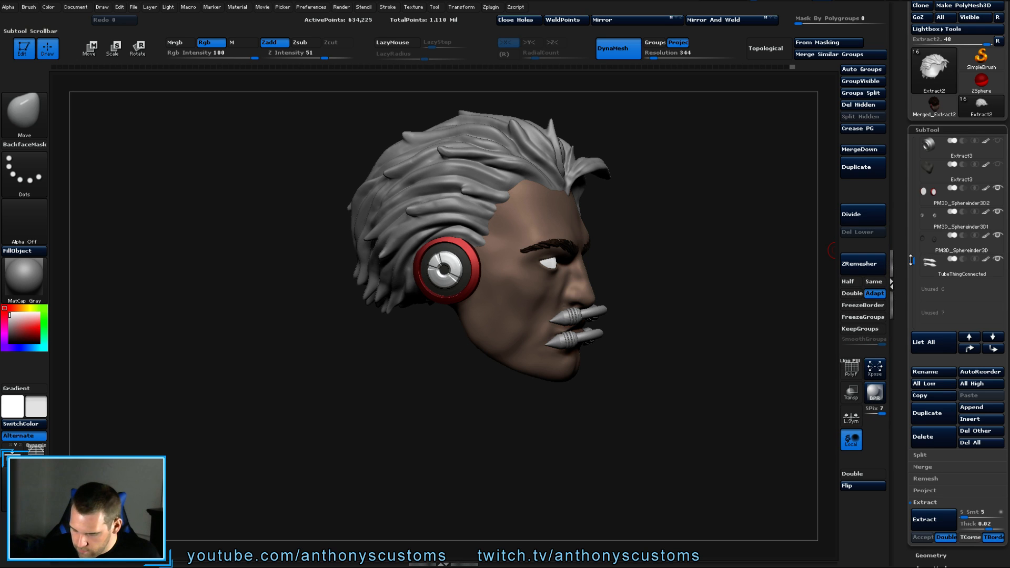
Make all remaining subtools visible, including the mask, tubes and collar, with the hair kept as the active subtool.
{"action": "left_click_drag", "start_coordinate": [910, 260], "coordinate": [912, 142]}
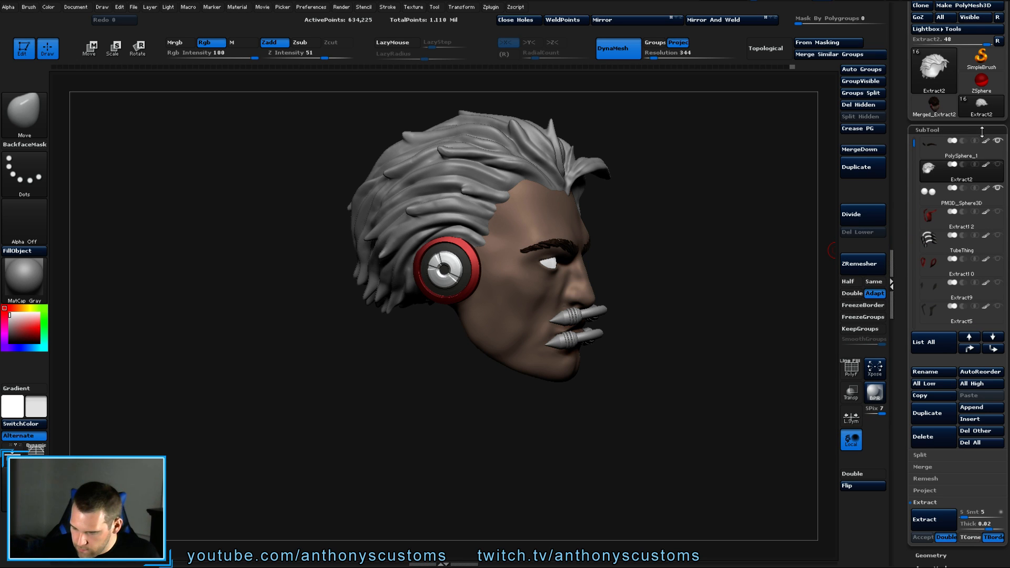
{"action": "left_click", "coordinate": [998, 165]}
{"action": "left_click", "coordinate": [998, 165]}
{"action": "left_click_drag", "start_coordinate": [689, 316], "coordinate": [737, 293]}
{"action": "left_click_drag", "start_coordinate": [651, 265], "coordinate": [728, 270], "text": "alt"}
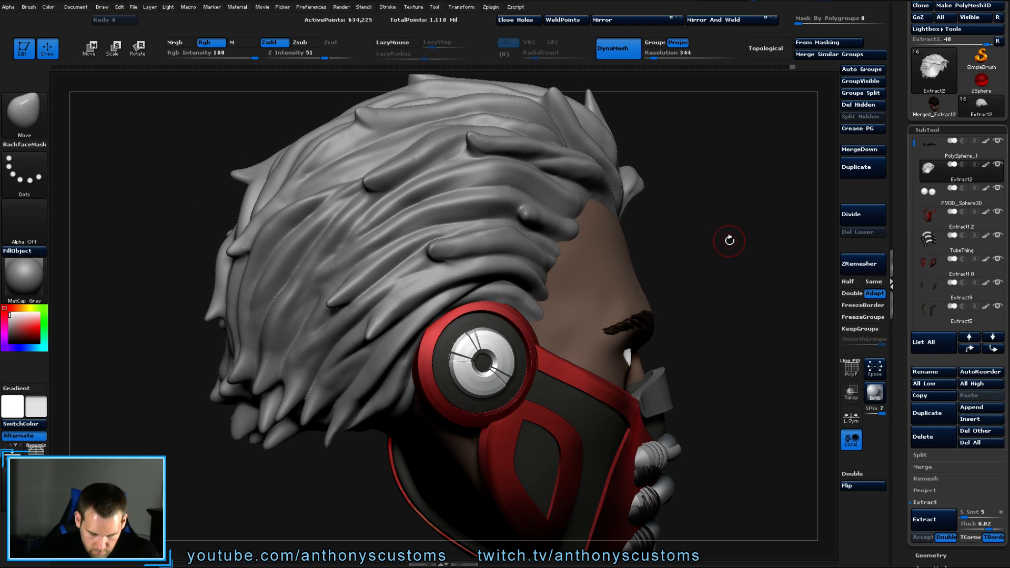
Switch to the SO_Detail brush and carve the first fine grooves into the hair strands above the ear disc.
{"action": "key", "text": "b"}
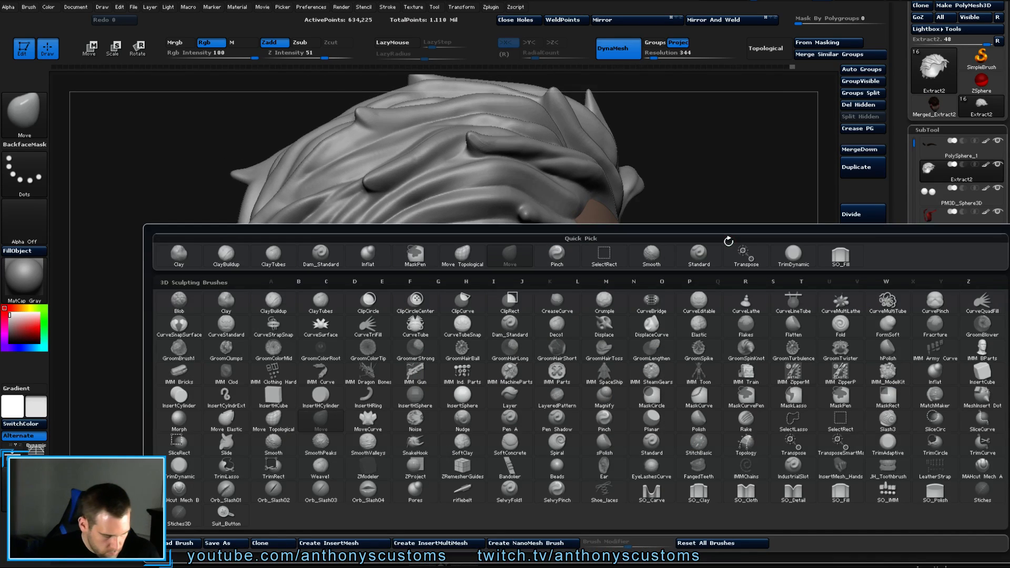
{"action": "key", "text": "Escape"}
{"action": "key", "text": "b"}
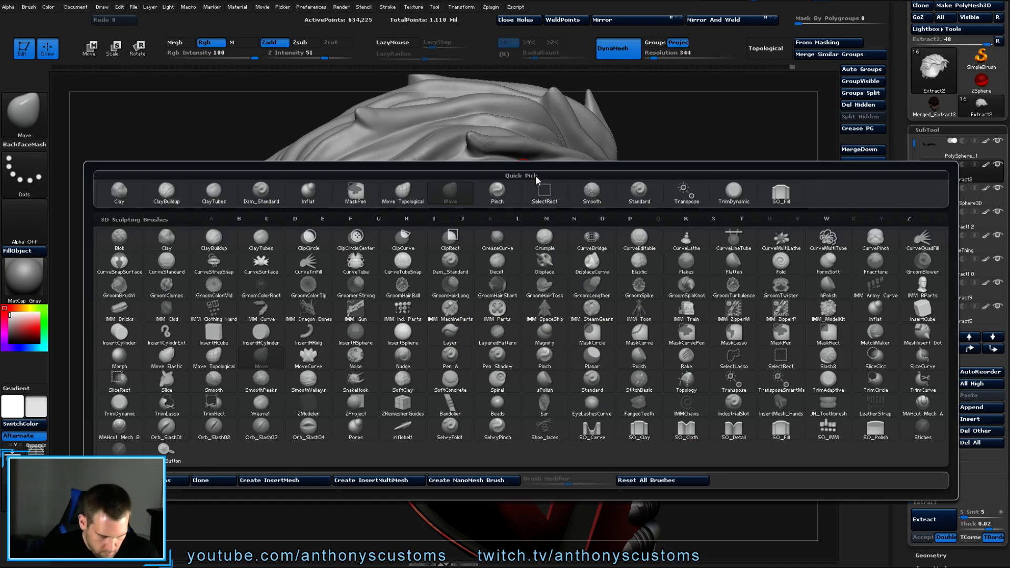
{"action": "left_click", "coordinate": [730, 431]}
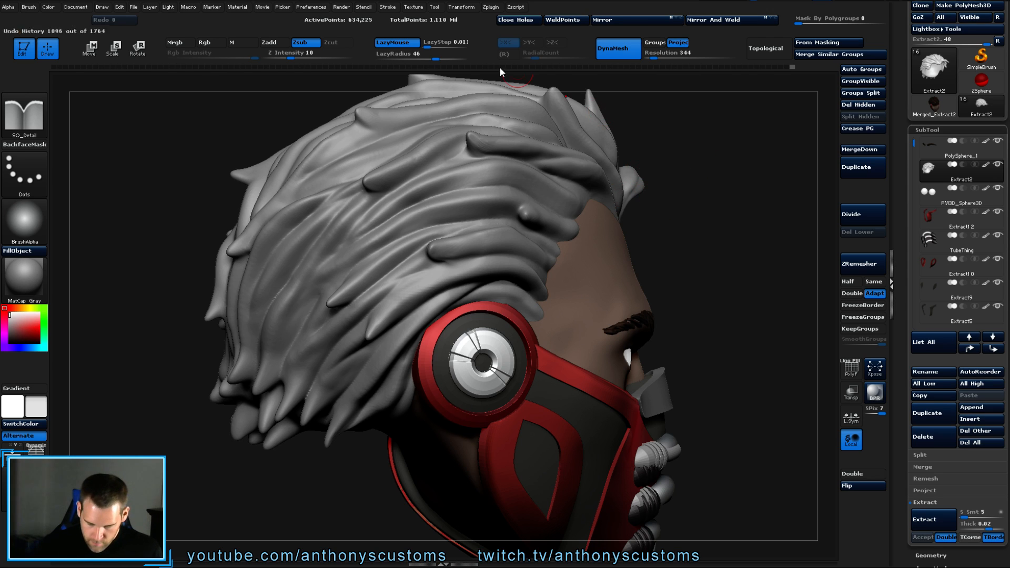
{"action": "mouse_move", "coordinate": [431, 265]}
{"action": "left_mouse_down"}
{"action": "mouse_move", "coordinate": [485, 261]}
{"action": "mouse_move", "coordinate": [435, 260]}
{"action": "left_mouse_up"}
{"action": "left_click_drag", "start_coordinate": [513, 251], "coordinate": [517, 252]}
{"action": "mouse_move", "coordinate": [428, 267]}
{"action": "left_mouse_down"}
{"action": "mouse_move", "coordinate": [513, 253]}
{"action": "mouse_move", "coordinate": [458, 261]}
{"action": "left_mouse_up"}
Carve fine grooves along the temple strands between the ear disc and the side hairline.
{"action": "right_click_drag", "start_coordinate": [595, 268], "coordinate": [453, 266]}
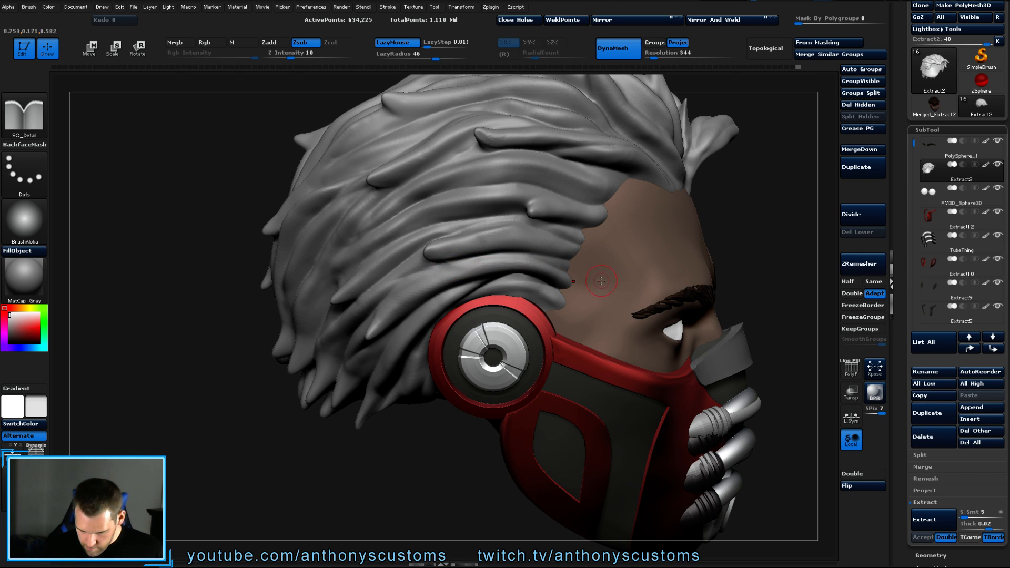
{"action": "right_click_drag", "start_coordinate": [600, 292], "coordinate": [492, 236]}
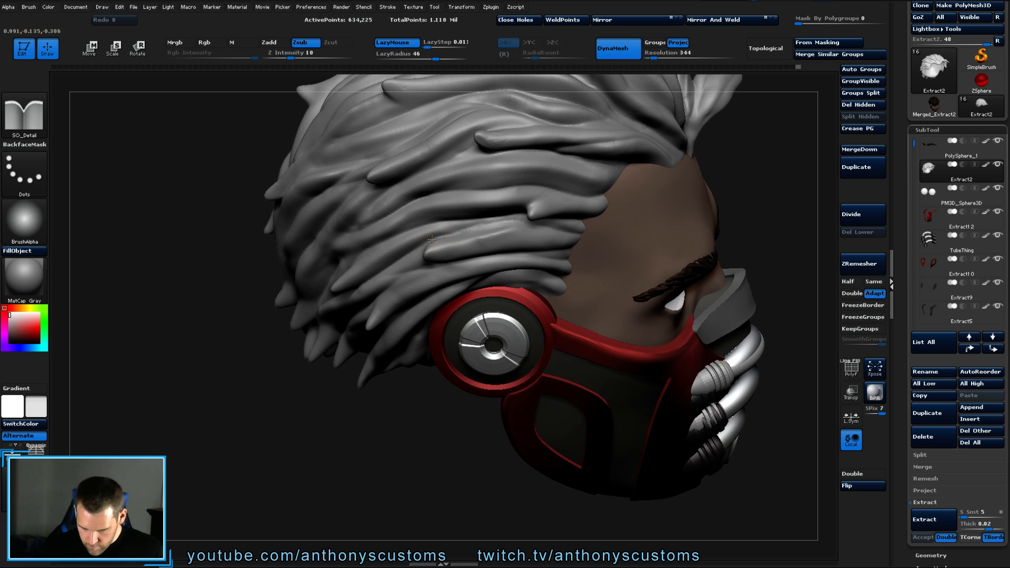
{"action": "left_click_drag", "start_coordinate": [482, 228], "coordinate": [523, 220]}
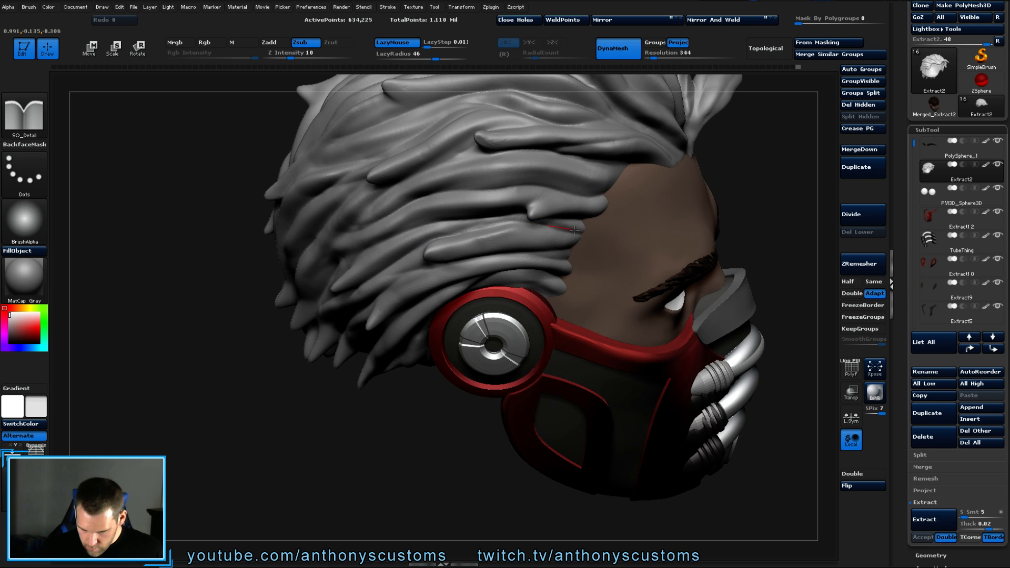
{"action": "mouse_move", "coordinate": [608, 238]}
{"action": "right_mouse_down"}
{"action": "mouse_move", "coordinate": [716, 231]}
{"action": "mouse_move", "coordinate": [594, 246]}
{"action": "right_mouse_up"}
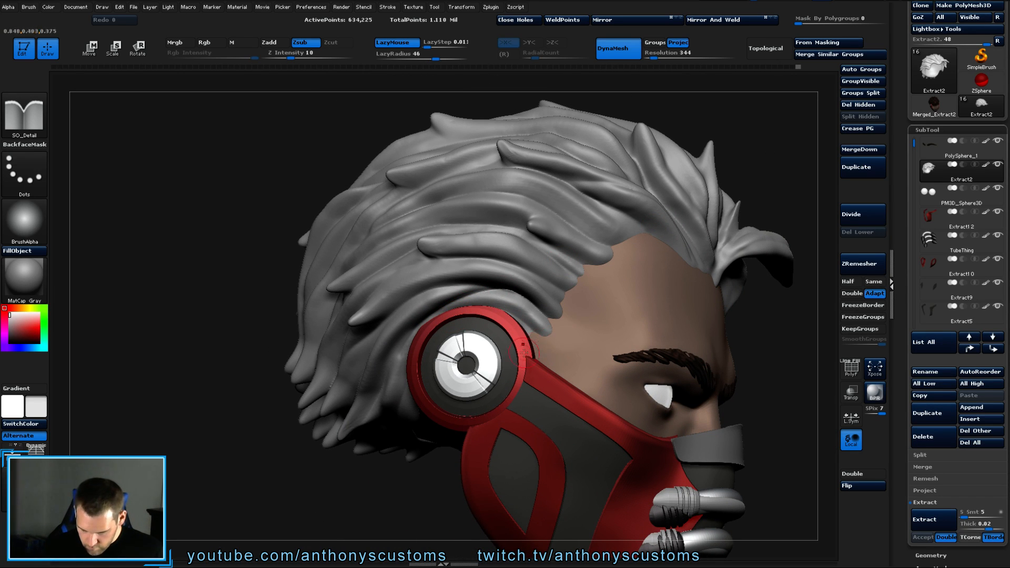
Carve strand detail into the lower side hair behind the ear disc with SO_Detail.
{"action": "left_click_drag", "start_coordinate": [390, 469], "coordinate": [463, 439]}
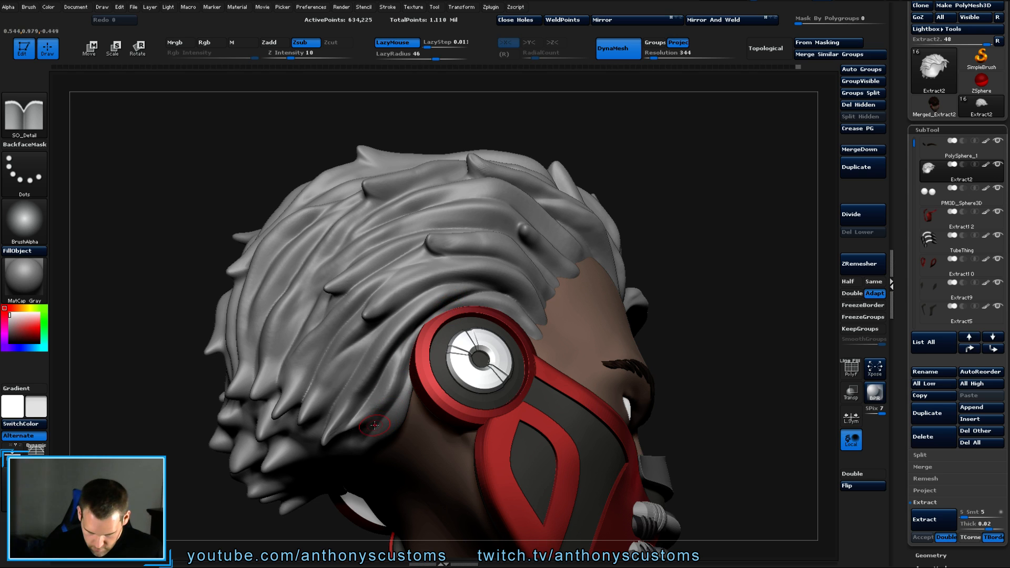
{"action": "left_click_drag", "start_coordinate": [701, 348], "coordinate": [607, 223], "text": "alt"}
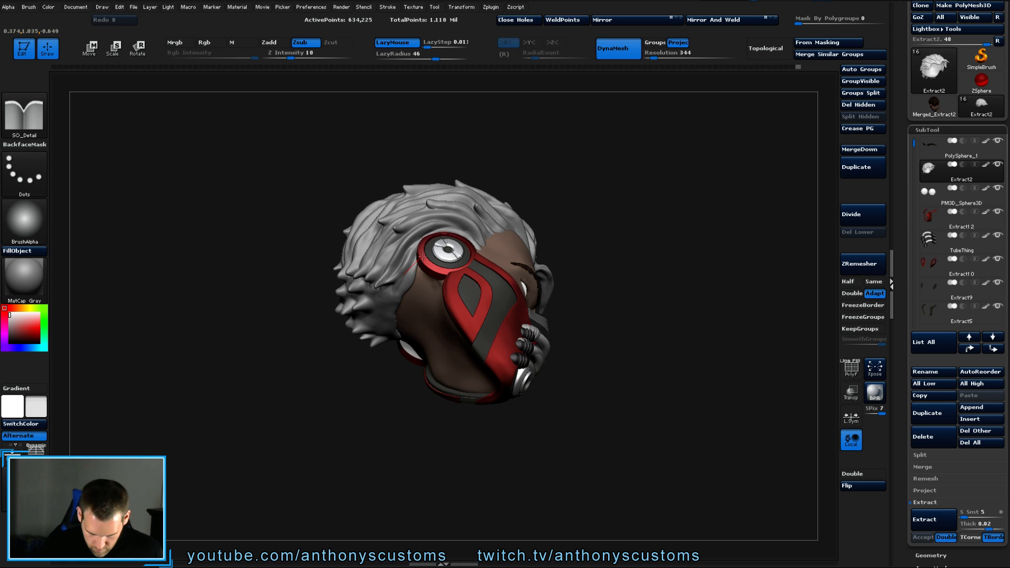
{"action": "left_click_drag", "start_coordinate": [542, 228], "coordinate": [528, 245]}
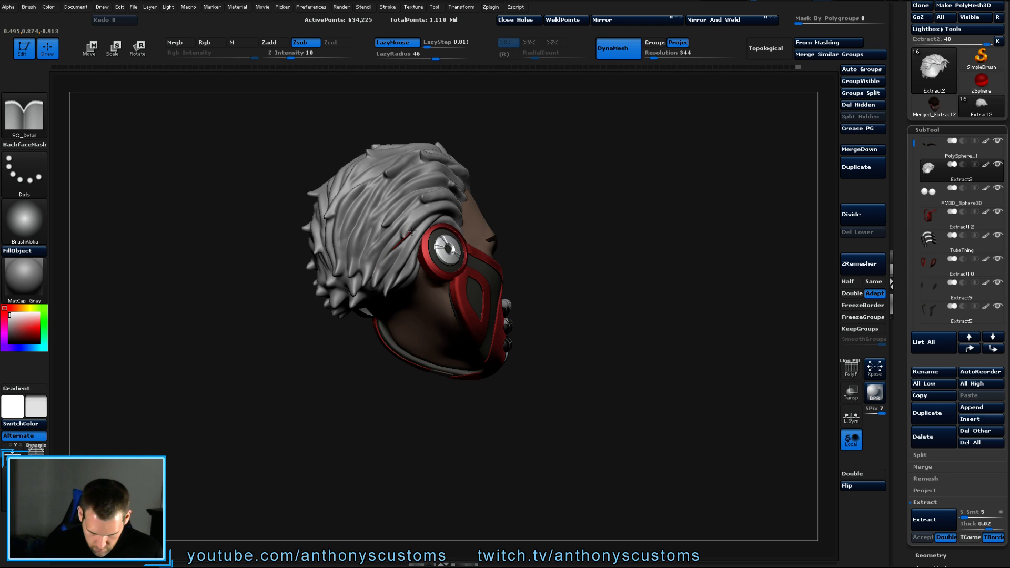
{"action": "left_click_drag", "start_coordinate": [561, 205], "coordinate": [613, 227]}
{"action": "left_click_drag", "start_coordinate": [534, 208], "coordinate": [534, 229]}
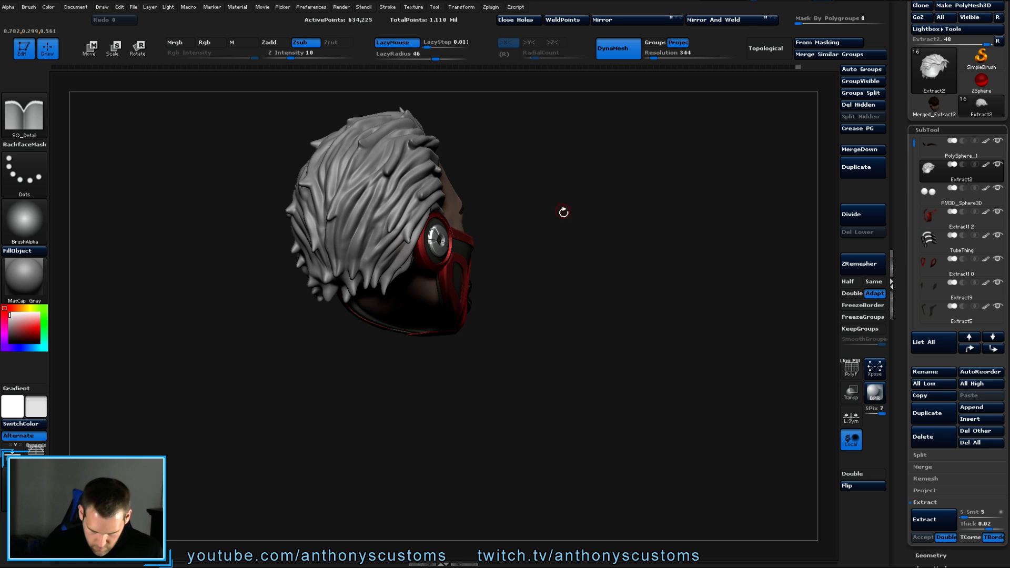
Cut long grooves down the locks directly behind the ear disc, following the flow of the strands.
{"action": "left_click_drag", "start_coordinate": [570, 297], "coordinate": [630, 294], "text": "alt"}
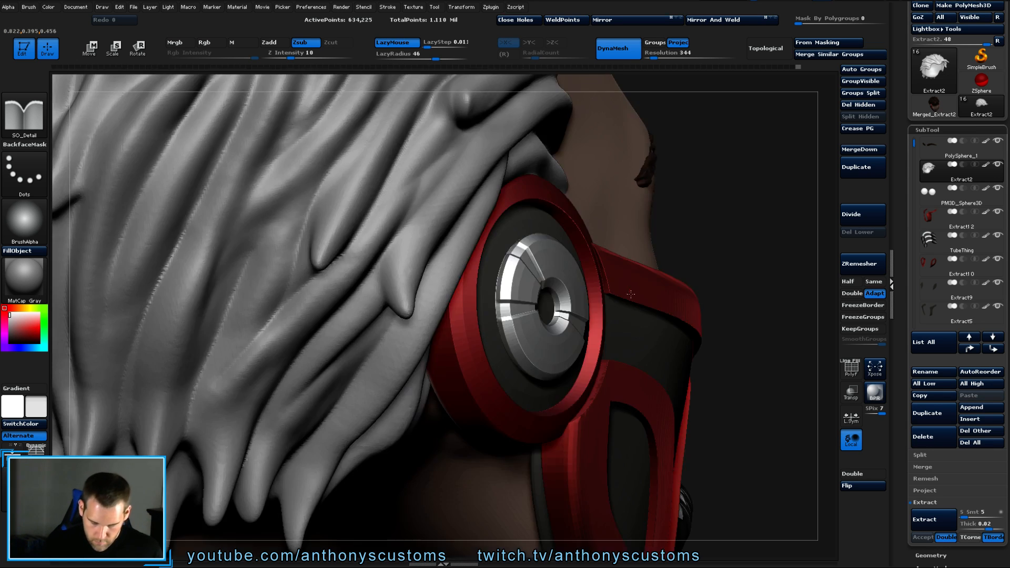
{"action": "mouse_move", "coordinate": [701, 262]}
{"action": "left_mouse_down"}
{"action": "mouse_move", "coordinate": [722, 273]}
{"action": "mouse_move", "coordinate": [714, 265]}
{"action": "left_mouse_up"}
{"action": "mouse_move", "coordinate": [494, 201]}
{"action": "left_mouse_down"}
{"action": "mouse_move", "coordinate": [455, 269]}
{"action": "mouse_move", "coordinate": [398, 328]}
{"action": "left_mouse_up"}
{"action": "left_click_drag", "start_coordinate": [466, 247], "coordinate": [439, 347]}
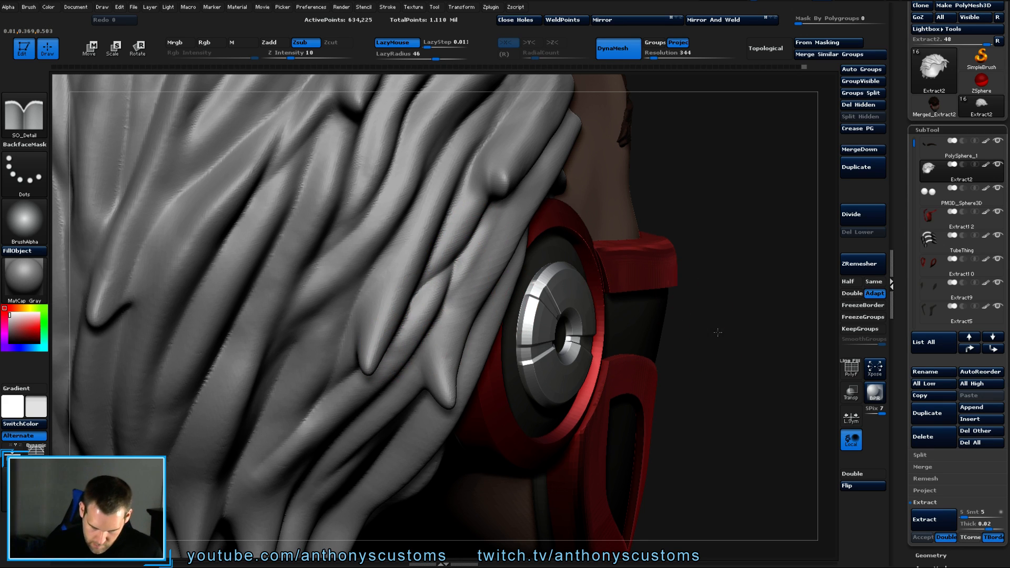
Carve grooves between the side locks above and behind the ear disc, running back from the temple.
{"action": "mouse_move", "coordinate": [722, 266]}
{"action": "left_mouse_down"}
{"action": "mouse_move", "coordinate": [719, 287]}
{"action": "mouse_move", "coordinate": [712, 237]}
{"action": "mouse_move", "coordinate": [660, 259]}
{"action": "mouse_move", "coordinate": [644, 252]}
{"action": "left_mouse_up"}
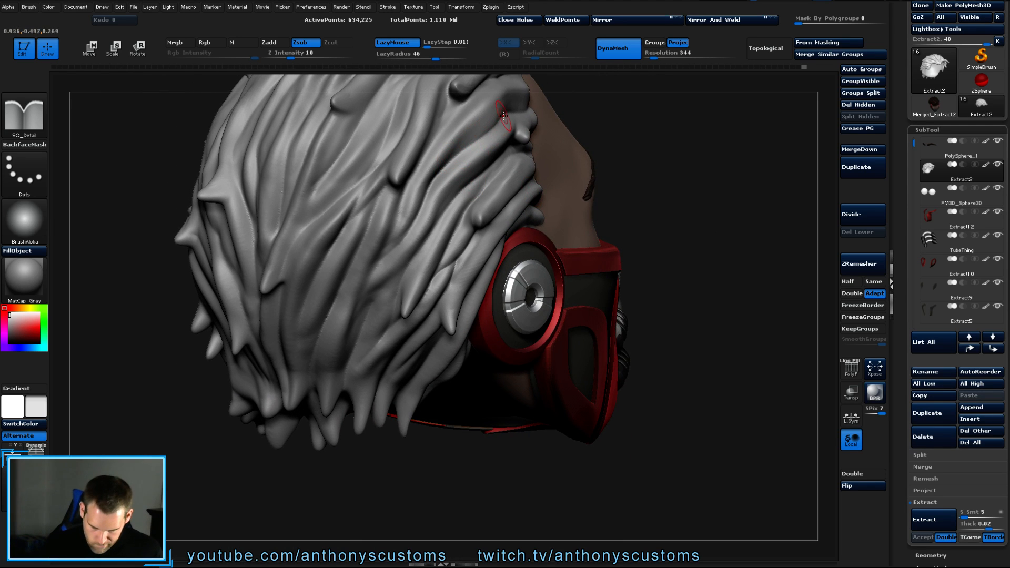
{"action": "left_click_drag", "start_coordinate": [476, 143], "coordinate": [442, 170]}
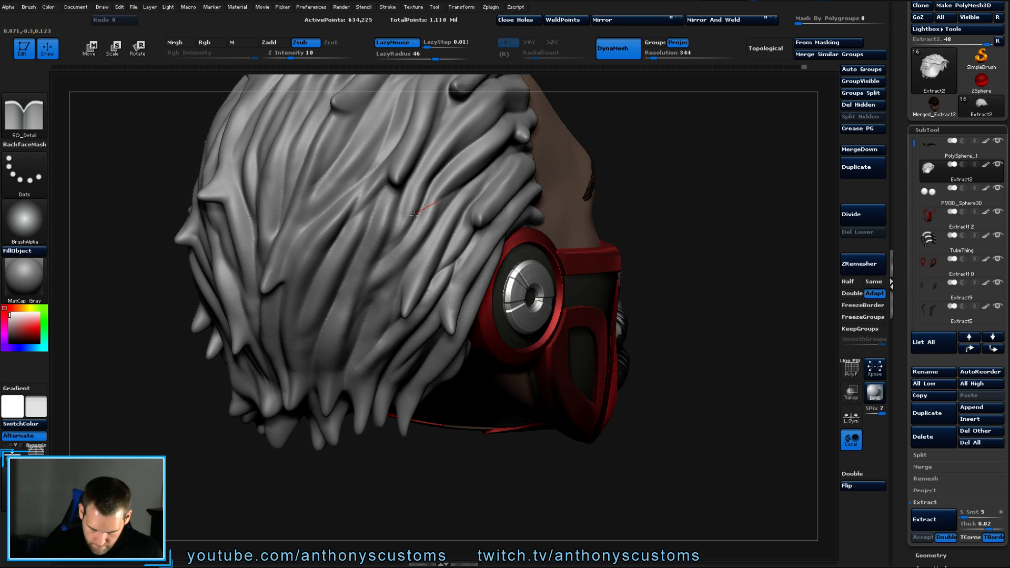
{"action": "left_click_drag", "start_coordinate": [406, 225], "coordinate": [429, 208]}
{"action": "left_click_drag", "start_coordinate": [480, 176], "coordinate": [494, 161]}
Extend the fine grooves through the temple locks out to the forehead hairline.
{"action": "left_click_drag", "start_coordinate": [707, 166], "coordinate": [673, 170]}
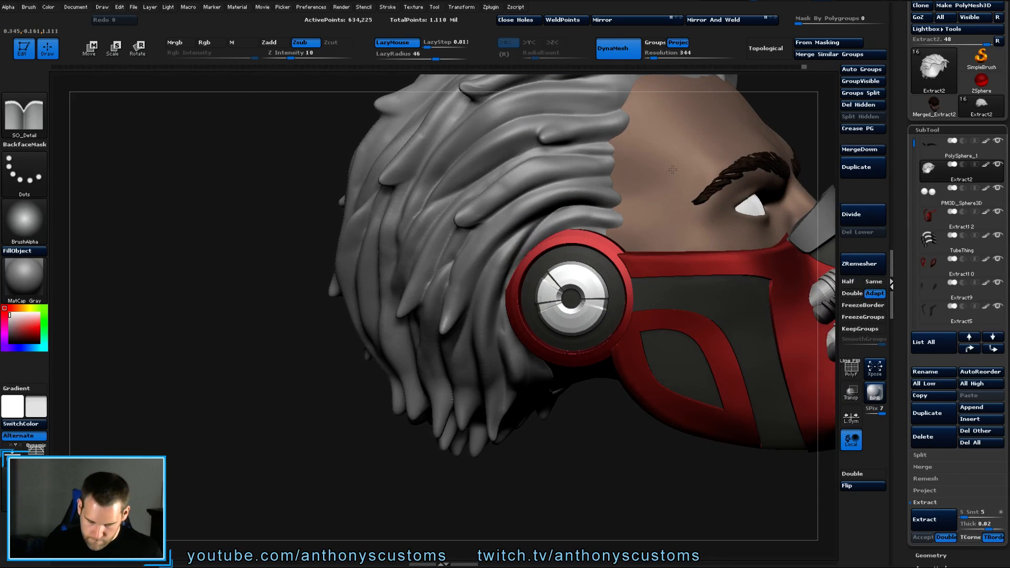
{"action": "mouse_move", "coordinate": [503, 169]}
{"action": "left_mouse_down"}
{"action": "mouse_move", "coordinate": [537, 153]}
{"action": "mouse_move", "coordinate": [639, 146]}
{"action": "left_mouse_up"}
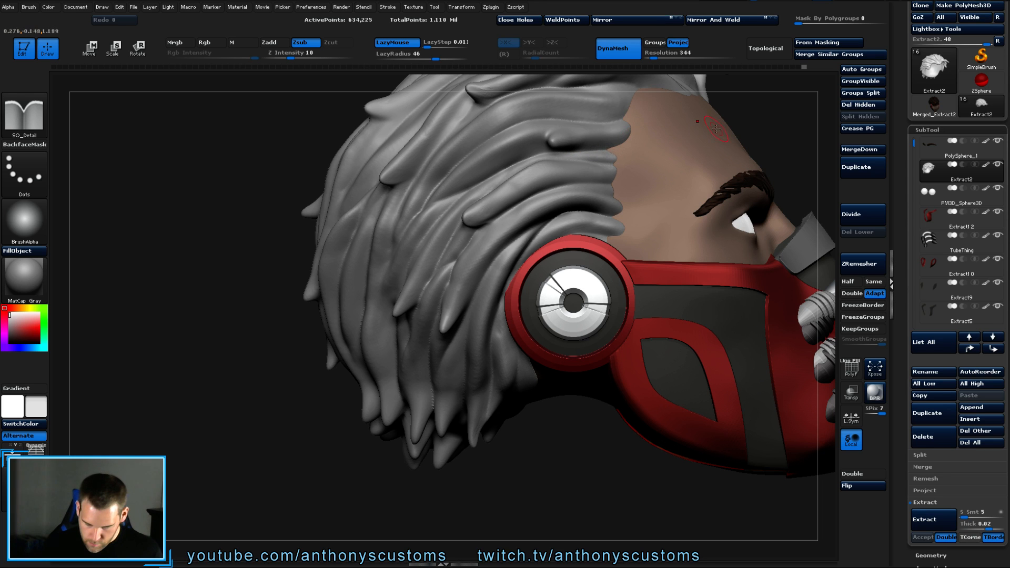
{"action": "left_click_drag", "start_coordinate": [760, 114], "coordinate": [754, 117]}
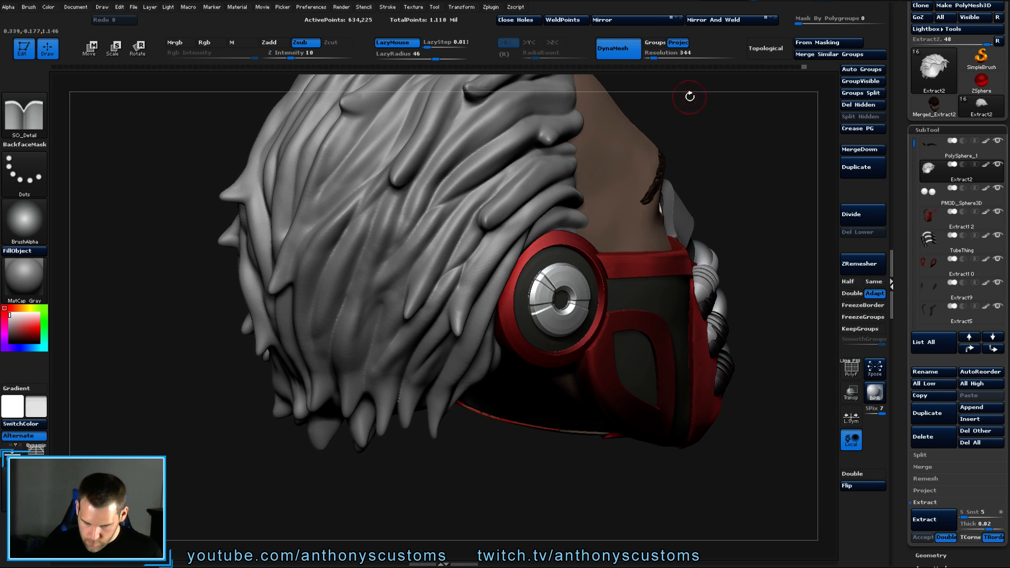
{"action": "left_click_drag", "start_coordinate": [689, 96], "coordinate": [578, 225]}
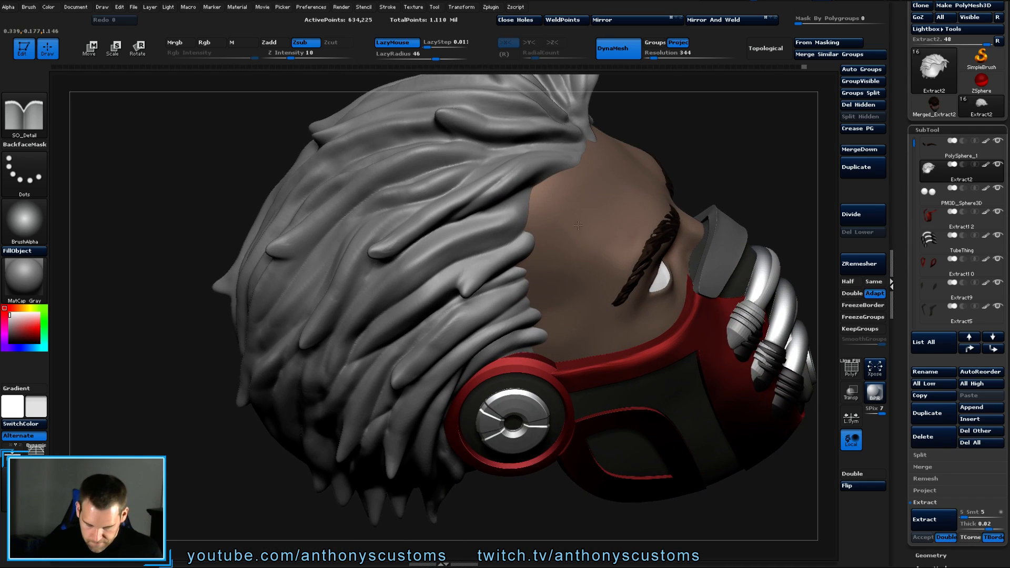
{"action": "left_click_drag", "start_coordinate": [472, 269], "coordinate": [498, 247]}
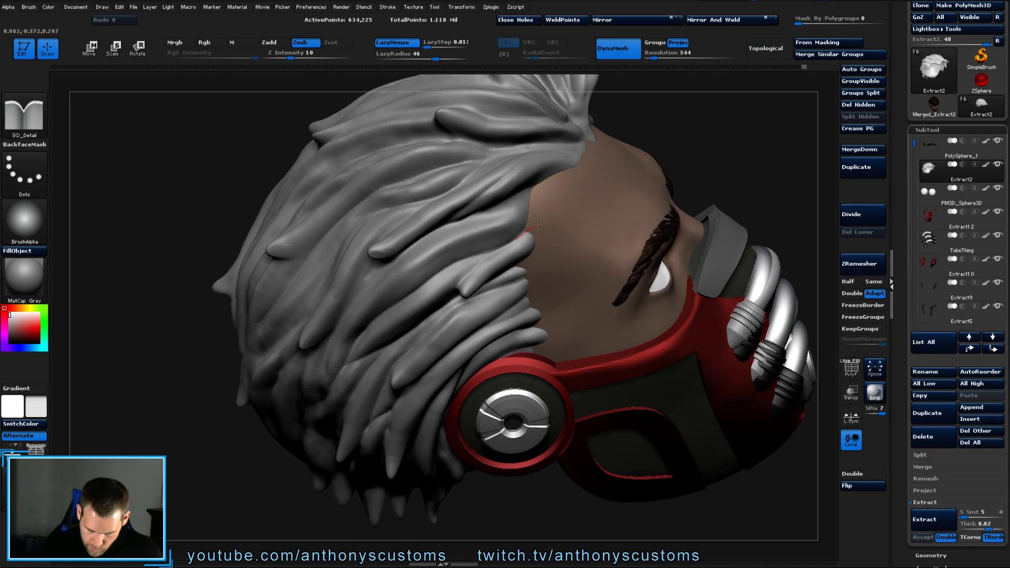
{"action": "left_click_drag", "start_coordinate": [544, 212], "coordinate": [656, 152]}
Carve grooves beneath and between the large side locks, from the temple down toward the back of the head.
{"action": "left_click_drag", "start_coordinate": [740, 135], "coordinate": [473, 221]}
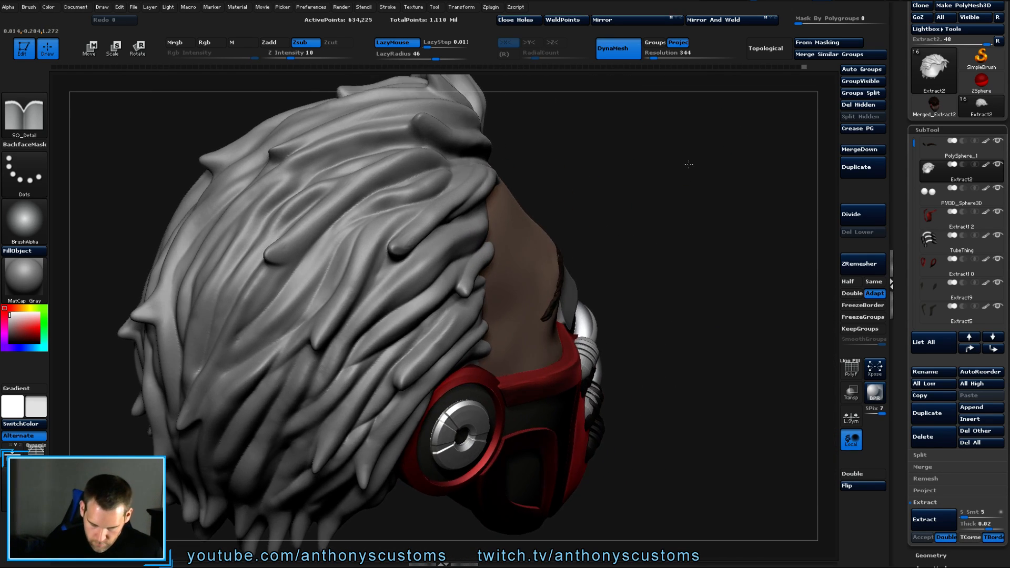
{"action": "right_click_drag", "start_coordinate": [458, 226], "coordinate": [480, 213]}
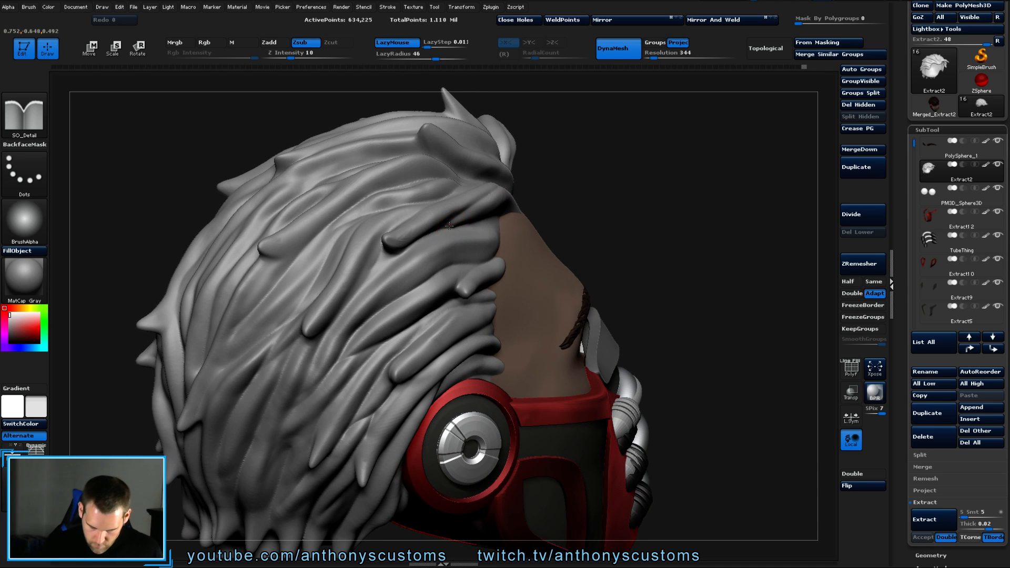
{"action": "mouse_move", "coordinate": [394, 263]}
{"action": "left_mouse_down"}
{"action": "mouse_move", "coordinate": [339, 313]}
{"action": "mouse_move", "coordinate": [312, 370]}
{"action": "left_mouse_up"}
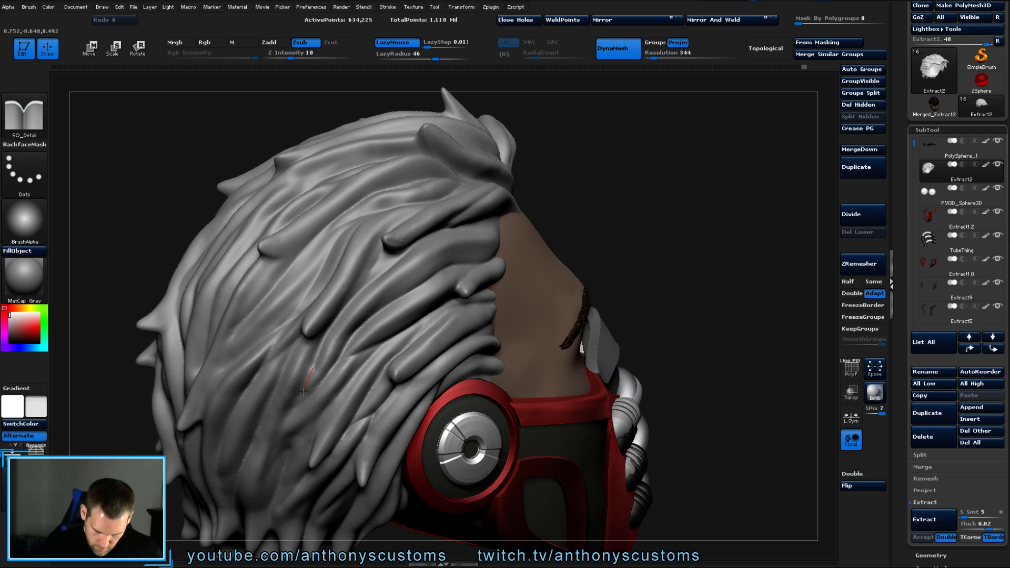
{"action": "left_click_drag", "start_coordinate": [295, 408], "coordinate": [296, 407]}
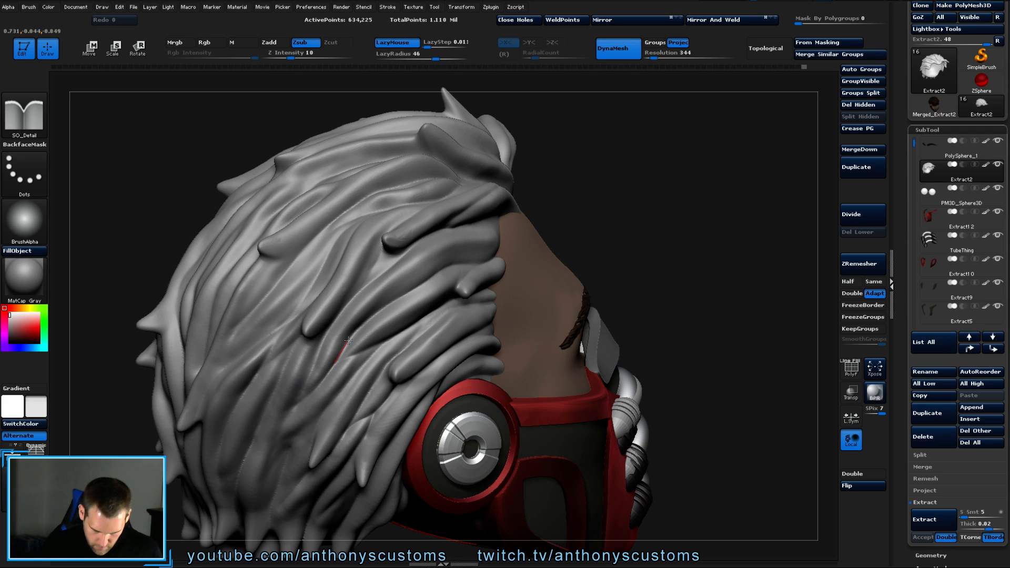
{"action": "left_click_drag", "start_coordinate": [384, 304], "coordinate": [330, 371]}
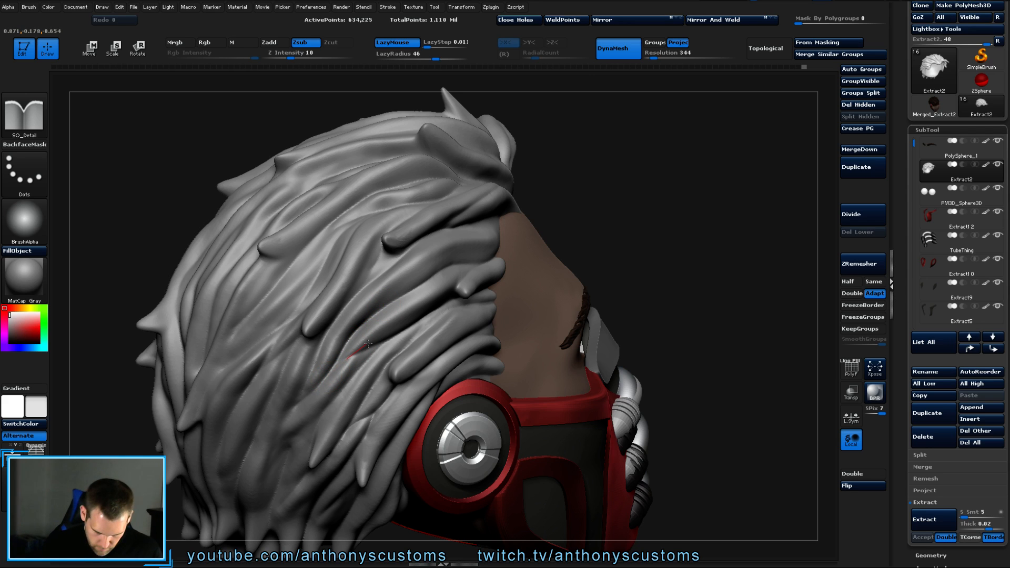
{"action": "left_click_drag", "start_coordinate": [376, 342], "coordinate": [399, 332]}
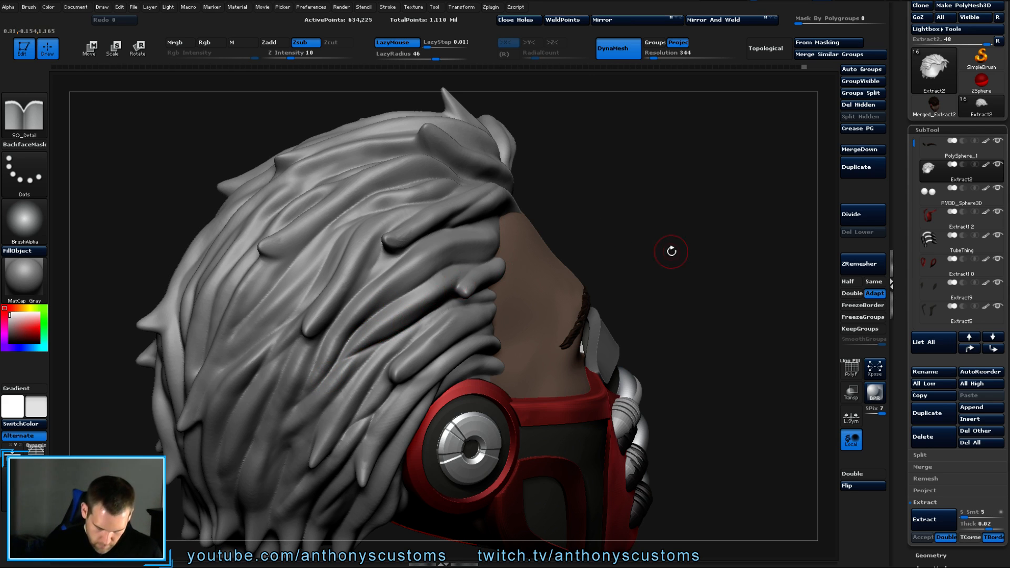
Carve fine grooves between the locks on the lower back of the head, where the strands sweep down toward the nape.
{"action": "mouse_move", "coordinate": [664, 232]}
{"action": "left_mouse_down"}
{"action": "mouse_move", "coordinate": [604, 243]}
{"action": "mouse_move", "coordinate": [600, 266]}
{"action": "mouse_move", "coordinate": [692, 190]}
{"action": "mouse_move", "coordinate": [611, 244]}
{"action": "mouse_move", "coordinate": [638, 226]}
{"action": "mouse_move", "coordinate": [633, 241]}
{"action": "mouse_move", "coordinate": [542, 249]}
{"action": "left_mouse_up"}
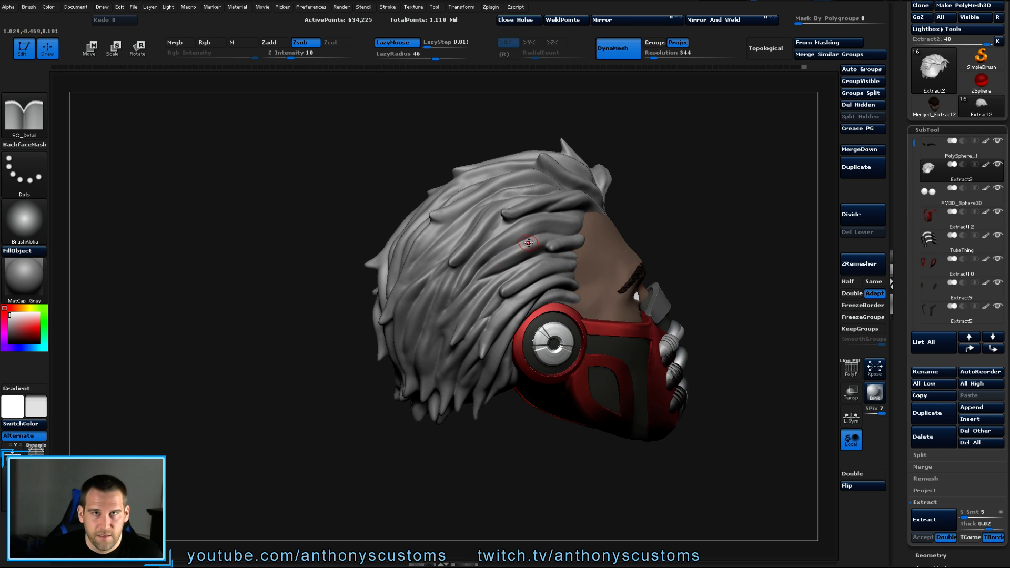
{"action": "mouse_move", "coordinate": [684, 176]}
{"action": "left_mouse_down"}
{"action": "mouse_move", "coordinate": [717, 193]}
{"action": "mouse_move", "coordinate": [709, 190]}
{"action": "left_mouse_up"}
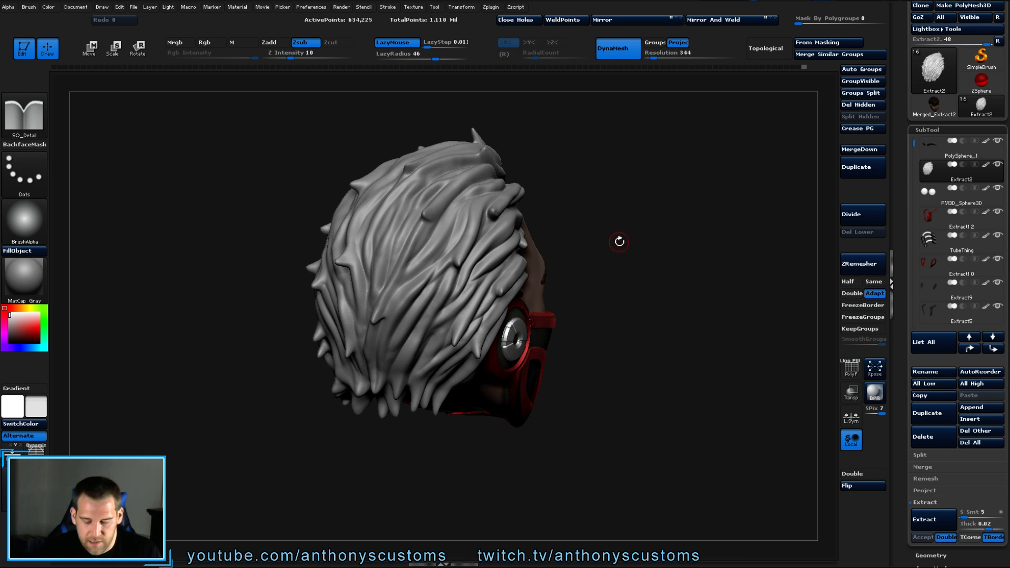
{"action": "left_click_drag", "start_coordinate": [619, 240], "coordinate": [471, 176]}
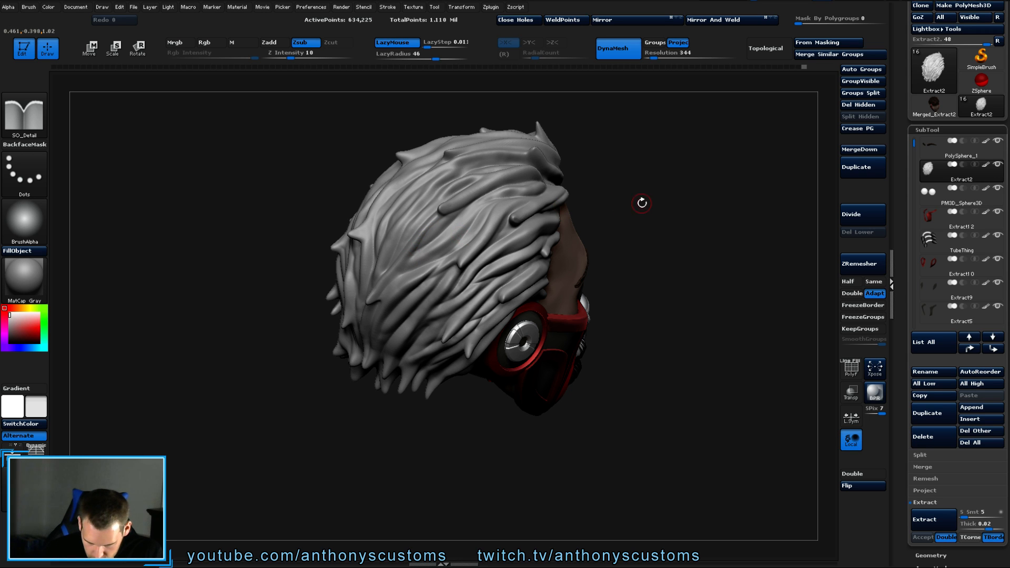
{"action": "mouse_move", "coordinate": [642, 200]}
{"action": "left_mouse_down"}
{"action": "mouse_move", "coordinate": [672, 208]}
{"action": "mouse_move", "coordinate": [585, 210]}
{"action": "mouse_move", "coordinate": [479, 177]}
{"action": "left_mouse_up"}
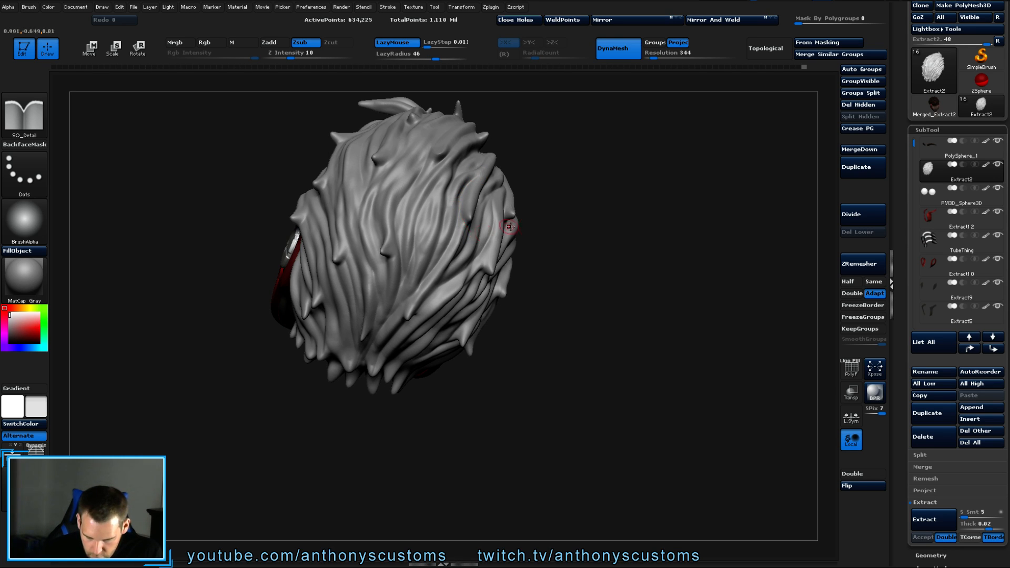
{"action": "left_click_drag", "start_coordinate": [509, 226], "coordinate": [460, 201]}
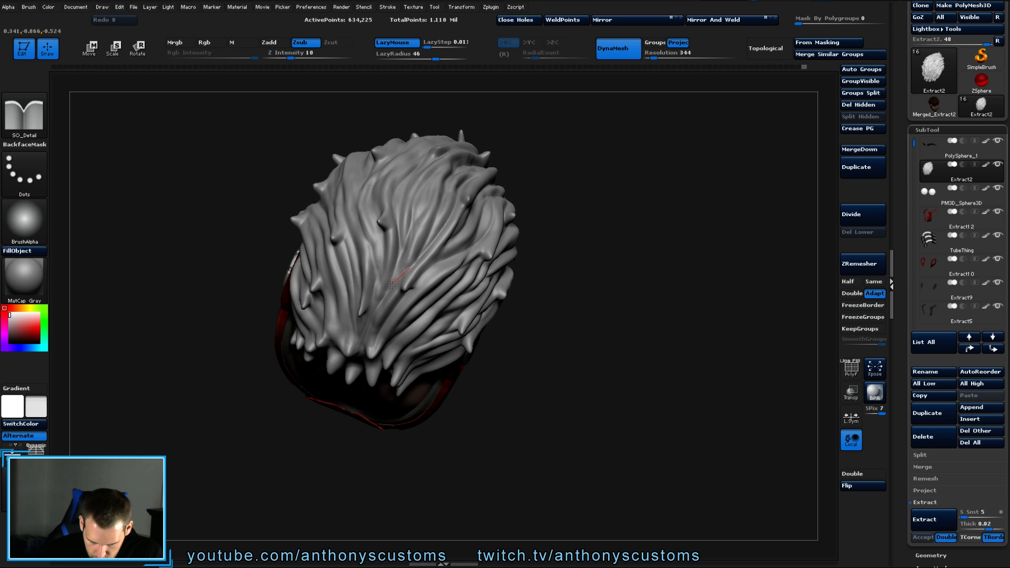
{"action": "left_click_drag", "start_coordinate": [552, 239], "coordinate": [541, 235]}
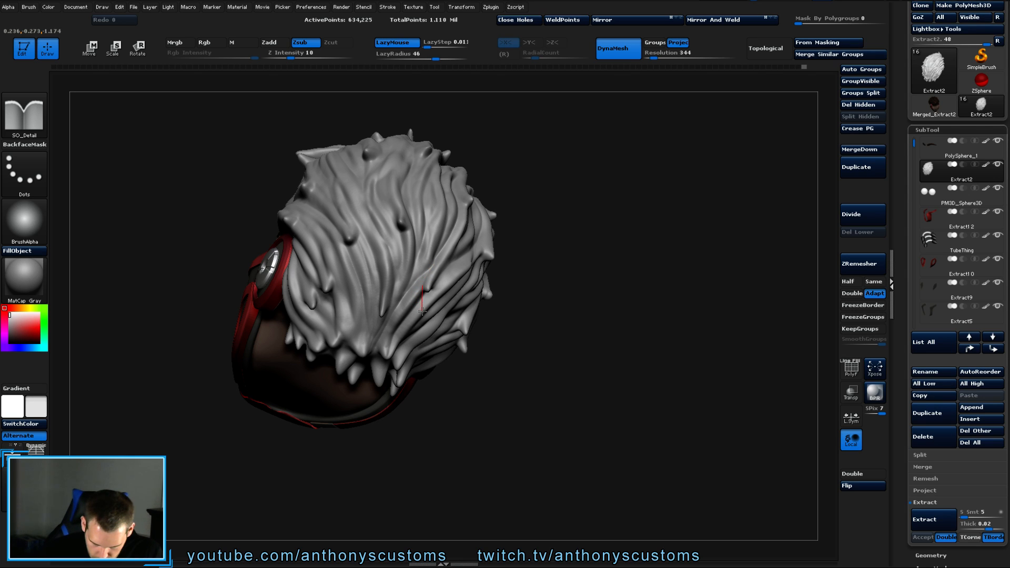
{"action": "left_click_drag", "start_coordinate": [550, 251], "coordinate": [541, 174]}
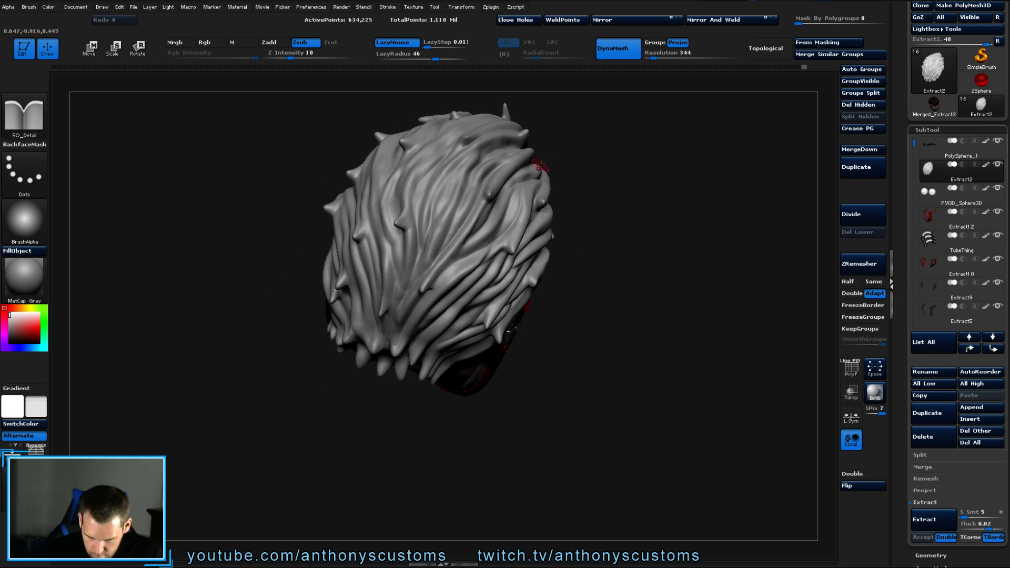
Carve long grooves down the broad locks in the middle of the back of the head and smooth the strand surface there.
{"action": "left_click_drag", "start_coordinate": [636, 203], "coordinate": [648, 311]}
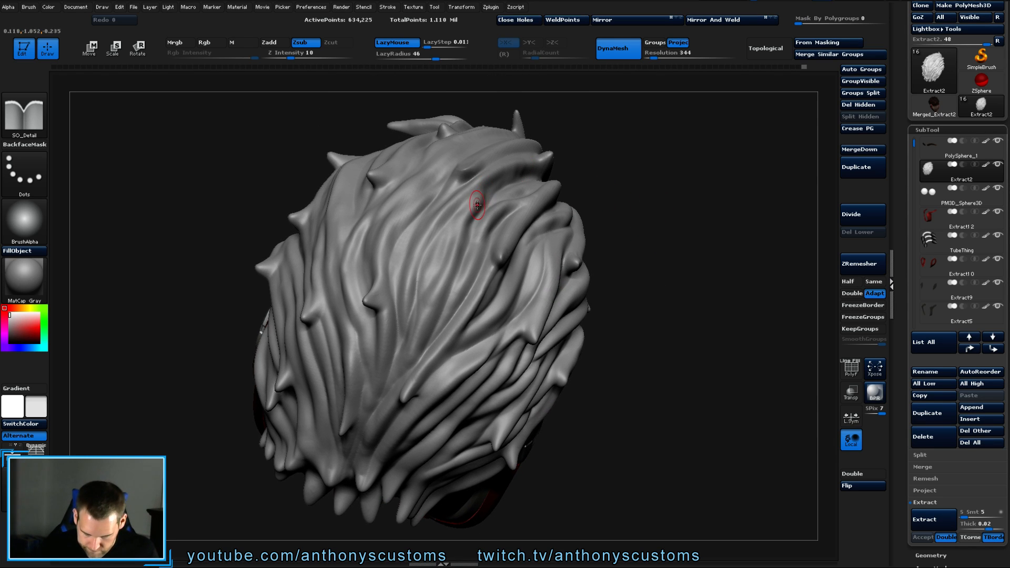
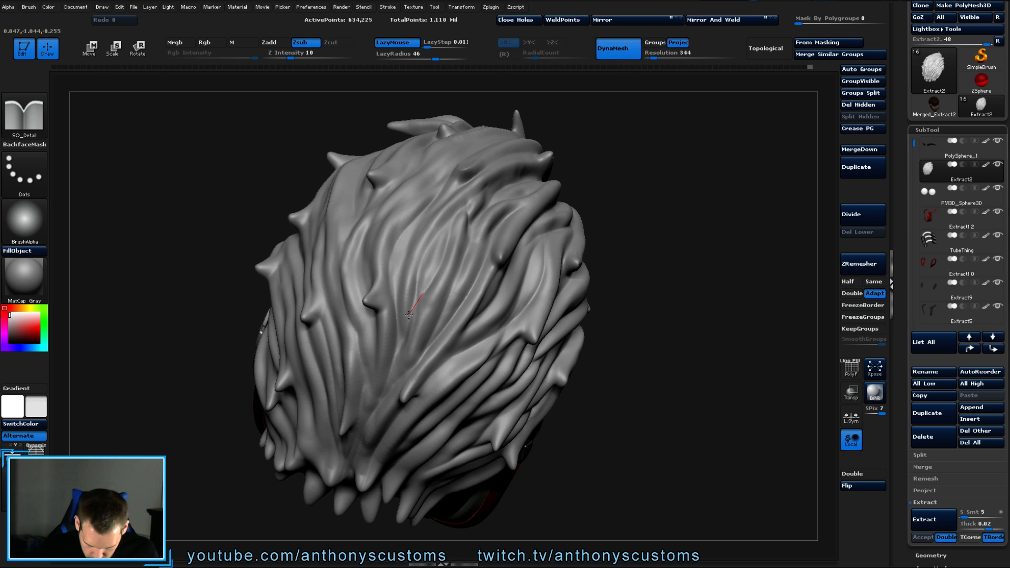
{"action": "left_click_drag", "start_coordinate": [604, 244], "coordinate": [651, 221]}
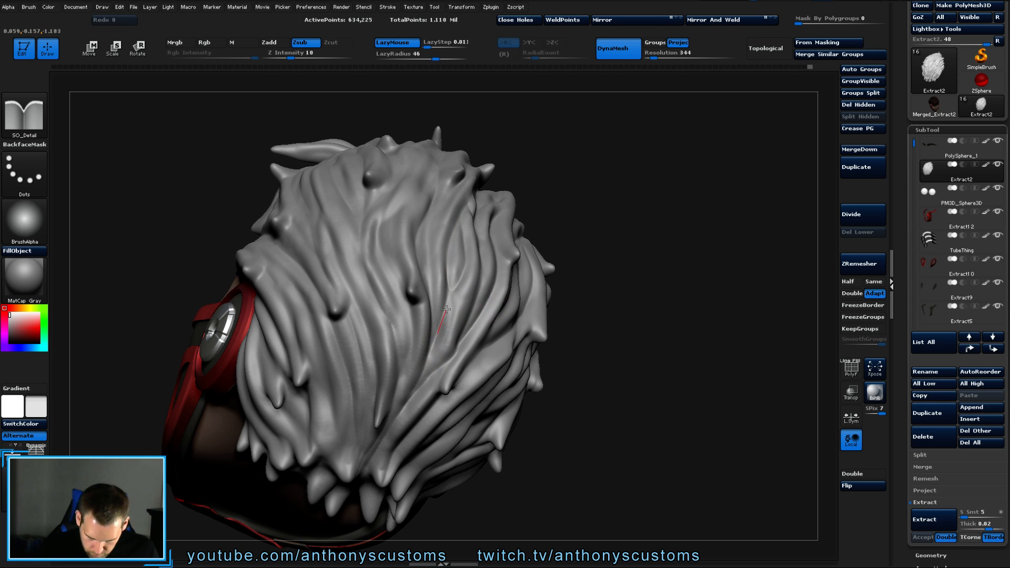
{"action": "left_click_drag", "start_coordinate": [451, 266], "coordinate": [447, 255]}
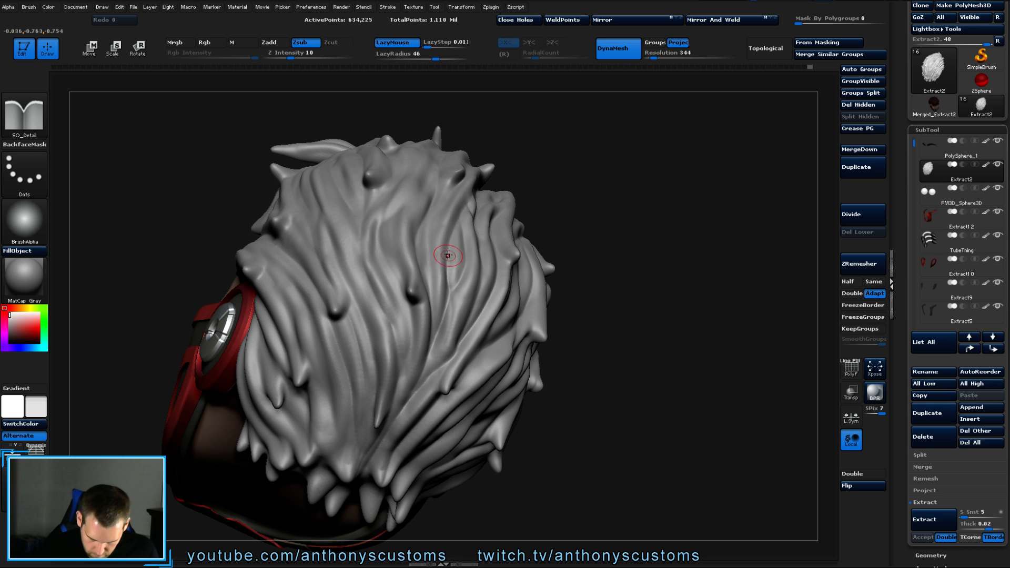
{"action": "left_click_drag", "start_coordinate": [637, 243], "coordinate": [632, 237]}
{"action": "key", "text": "shift"}
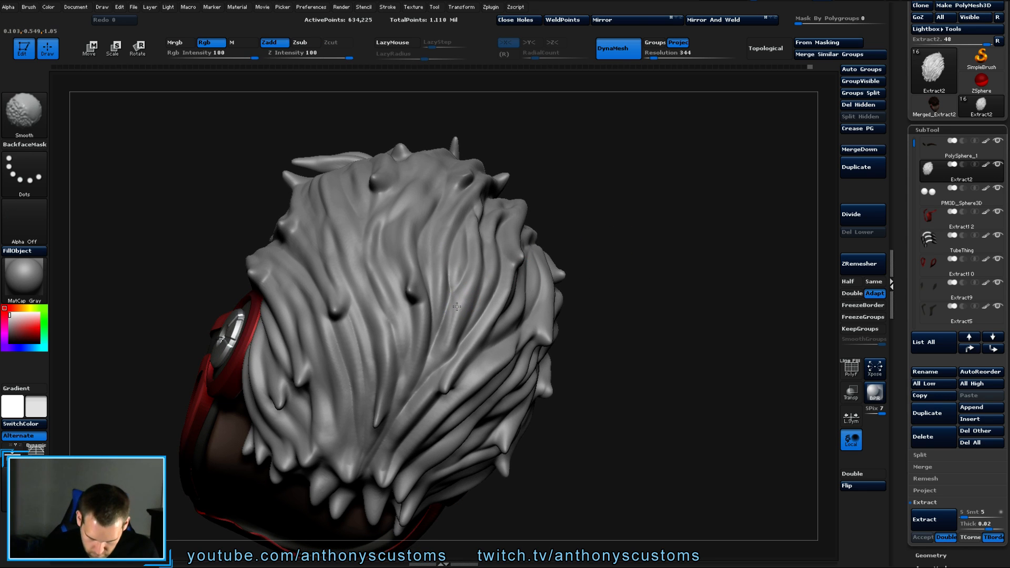
Deepen the grooves where the strands converge at the center back of the head, following their flow toward the nape.
{"action": "mouse_move", "coordinate": [589, 271]}
{"action": "left_mouse_down"}
{"action": "mouse_move", "coordinate": [565, 289]}
{"action": "mouse_move", "coordinate": [499, 280]}
{"action": "left_mouse_up"}
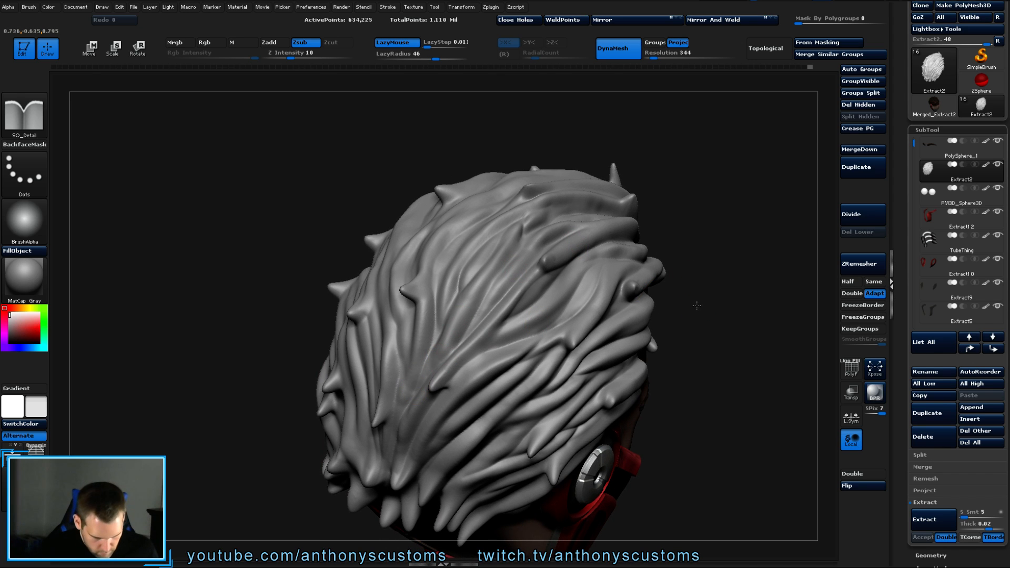
{"action": "left_click_drag", "start_coordinate": [696, 305], "coordinate": [667, 211]}
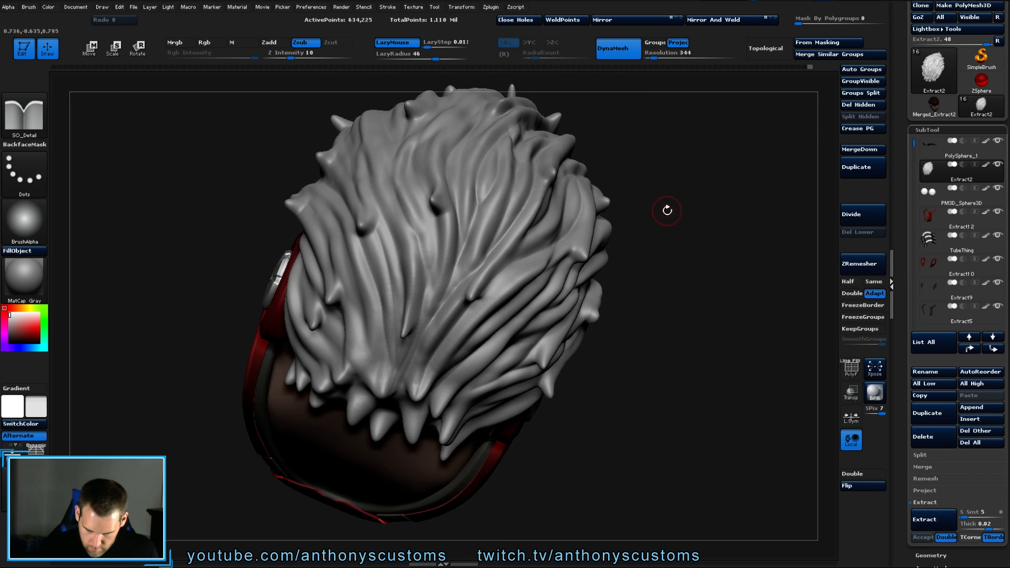
{"action": "mouse_move", "coordinate": [471, 227]}
{"action": "left_mouse_down"}
{"action": "mouse_move", "coordinate": [425, 332]}
{"action": "mouse_move", "coordinate": [431, 319]}
{"action": "left_mouse_up"}
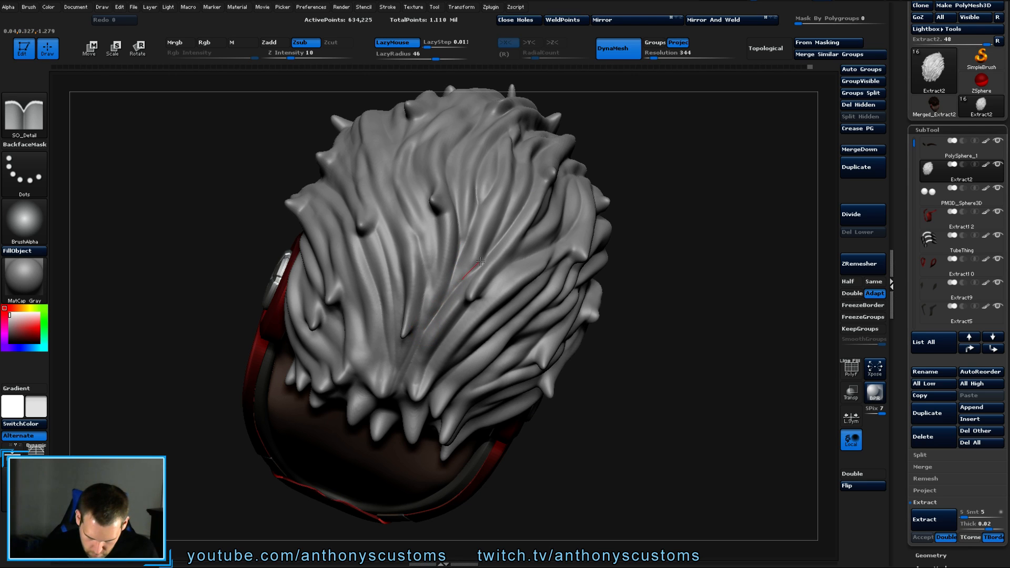
{"action": "left_click_drag", "start_coordinate": [480, 261], "coordinate": [480, 225]}
{"action": "left_click_drag", "start_coordinate": [614, 137], "coordinate": [481, 143]}
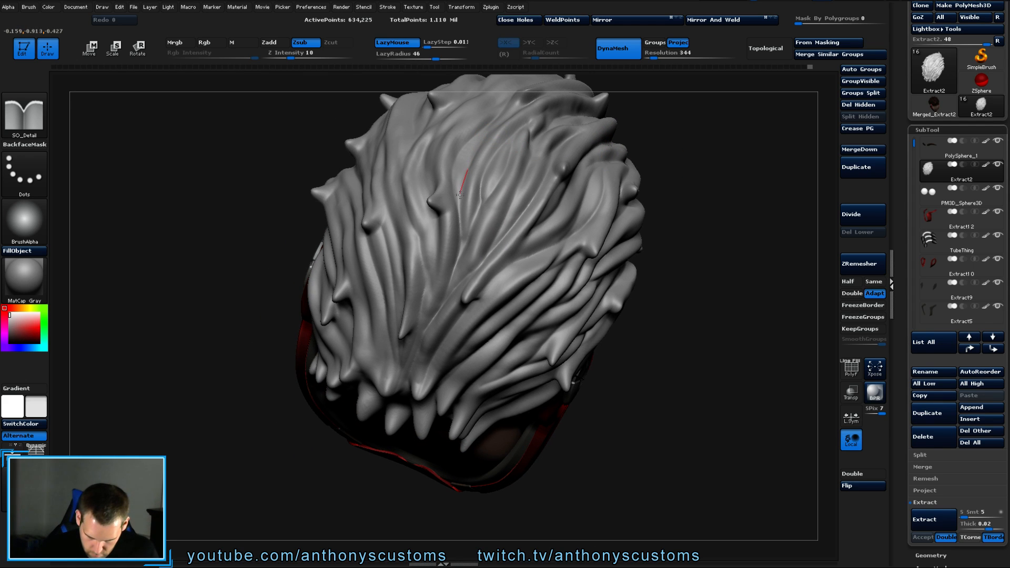
{"action": "left_click_drag", "start_coordinate": [463, 257], "coordinate": [462, 264]}
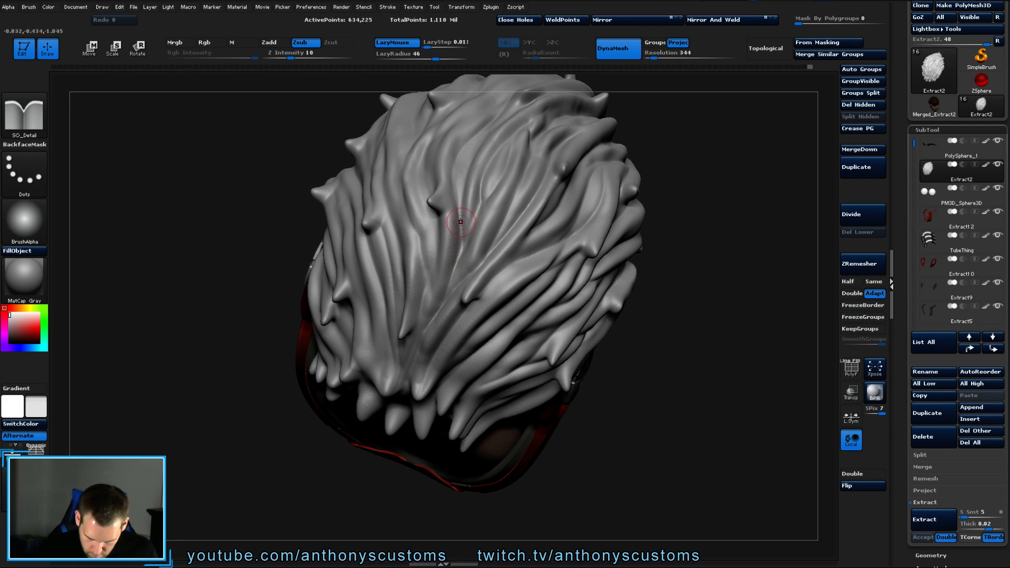
{"action": "left_click_drag", "start_coordinate": [500, 115], "coordinate": [487, 125]}
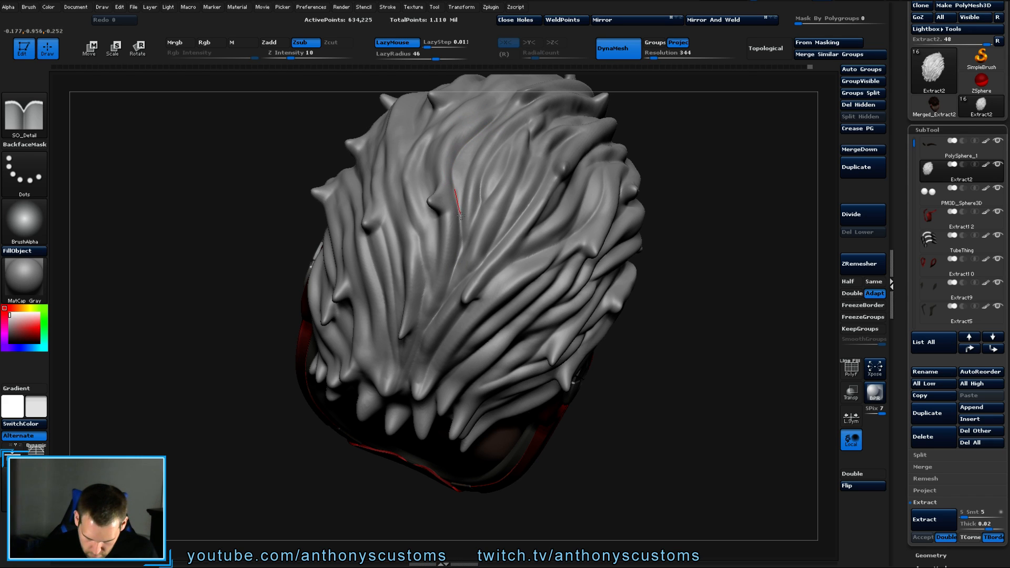
{"action": "left_click_drag", "start_coordinate": [462, 256], "coordinate": [460, 269]}
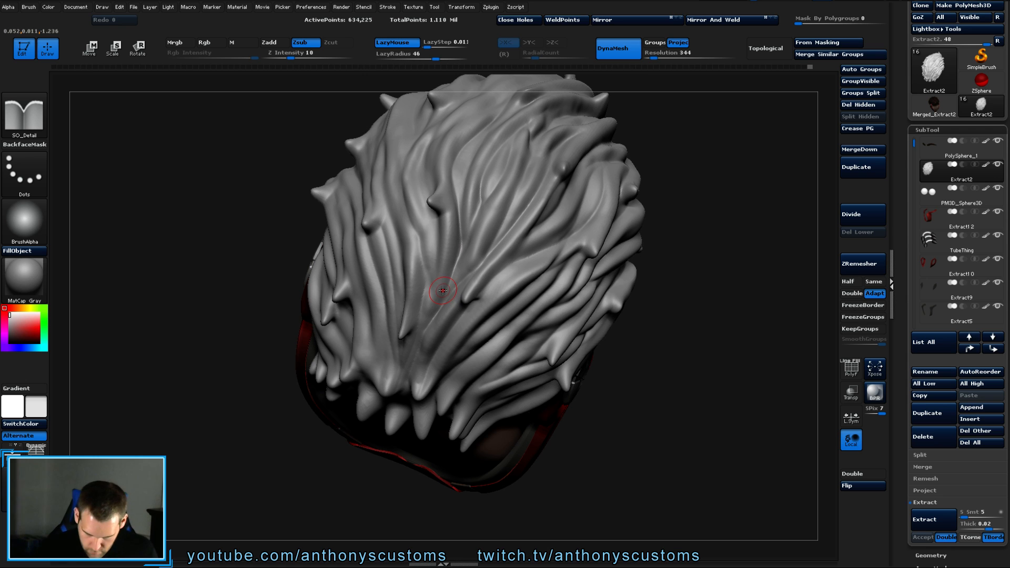
Carve grooves around and between the pointed locks on the upper back of the head, running up toward the crown.
{"action": "mouse_move", "coordinate": [671, 290]}
{"action": "left_mouse_down"}
{"action": "mouse_move", "coordinate": [692, 326]}
{"action": "mouse_move", "coordinate": [619, 288]}
{"action": "mouse_move", "coordinate": [552, 185]}
{"action": "left_mouse_up"}
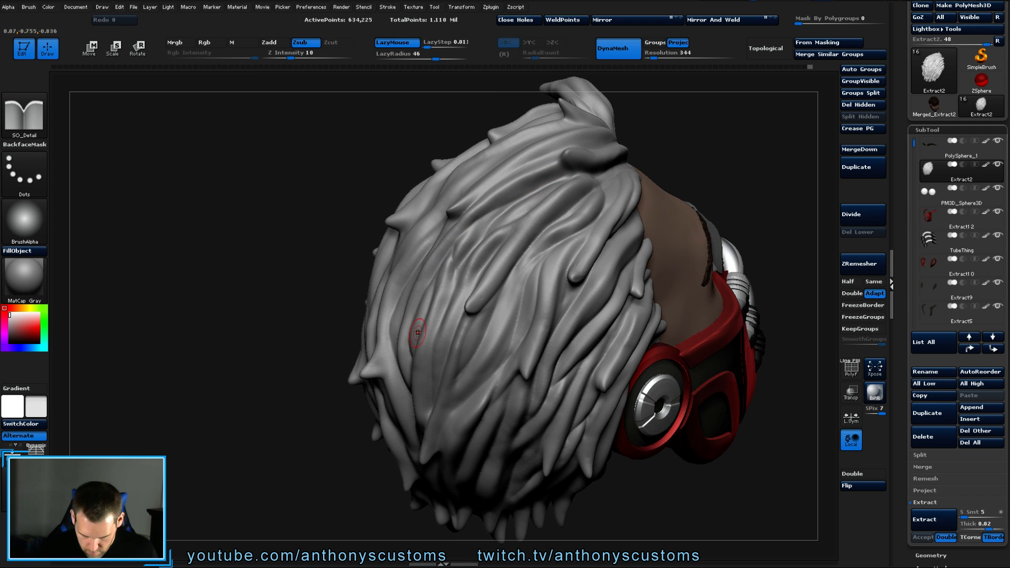
{"action": "left_click_drag", "start_coordinate": [684, 153], "coordinate": [734, 163]}
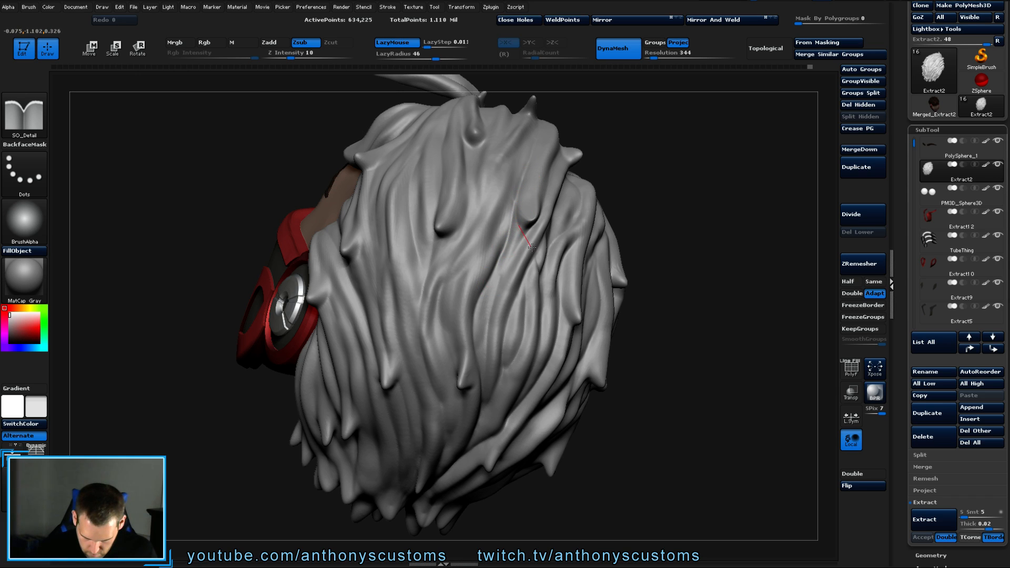
{"action": "left_click_drag", "start_coordinate": [627, 202], "coordinate": [568, 113]}
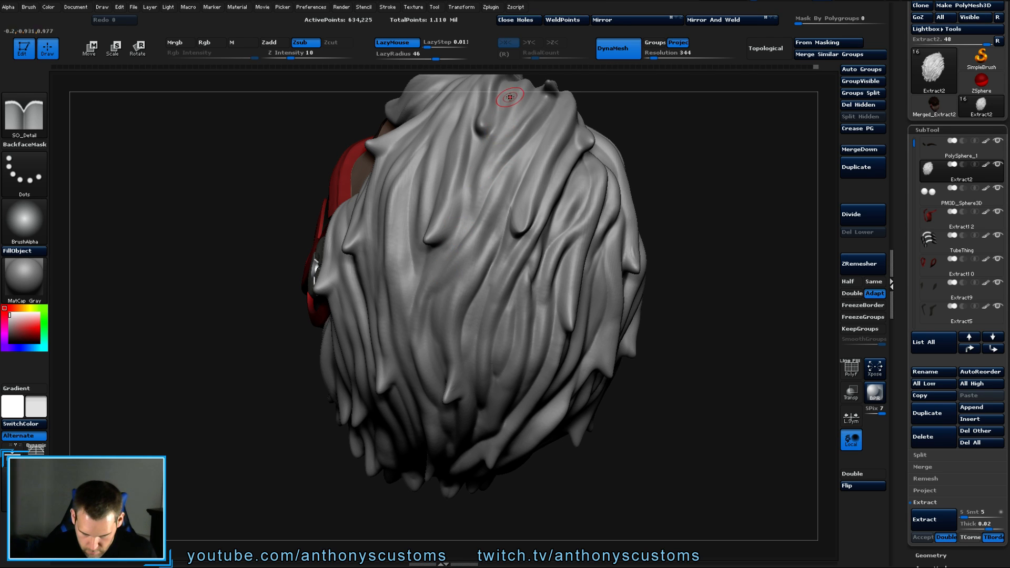
{"action": "right_click_drag", "start_coordinate": [524, 229], "coordinate": [503, 116]}
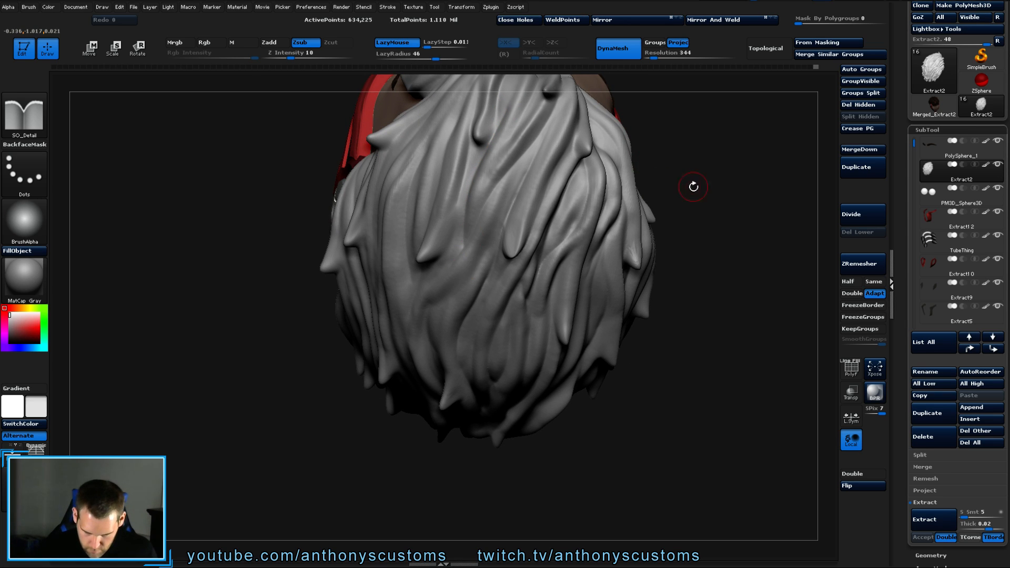
{"action": "right_click_drag", "start_coordinate": [692, 185], "coordinate": [492, 227]}
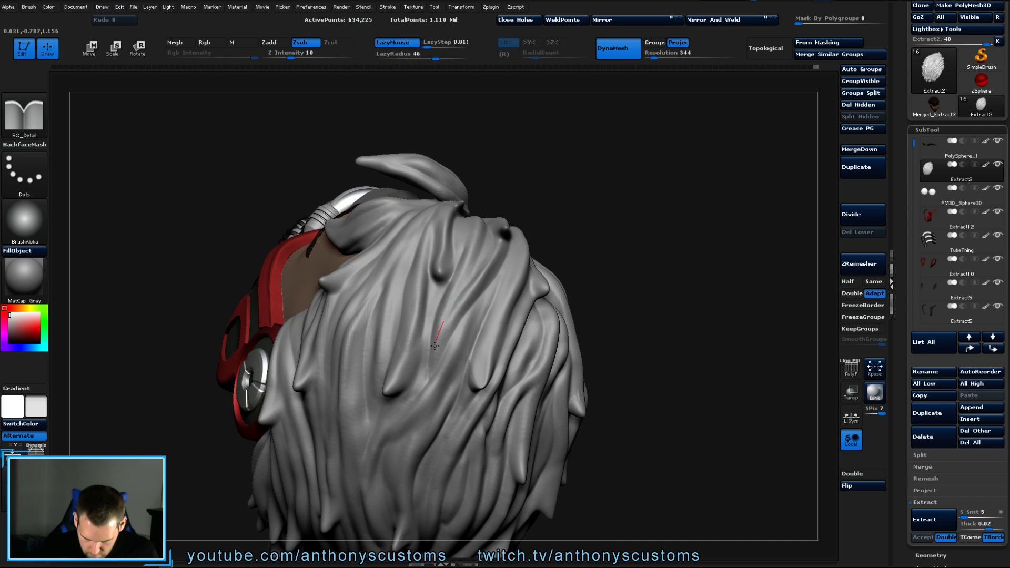
Cut fine grooves along the top locks directly behind the raised forelock, running back over the crown.
{"action": "right_click_drag", "start_coordinate": [601, 239], "coordinate": [532, 211]}
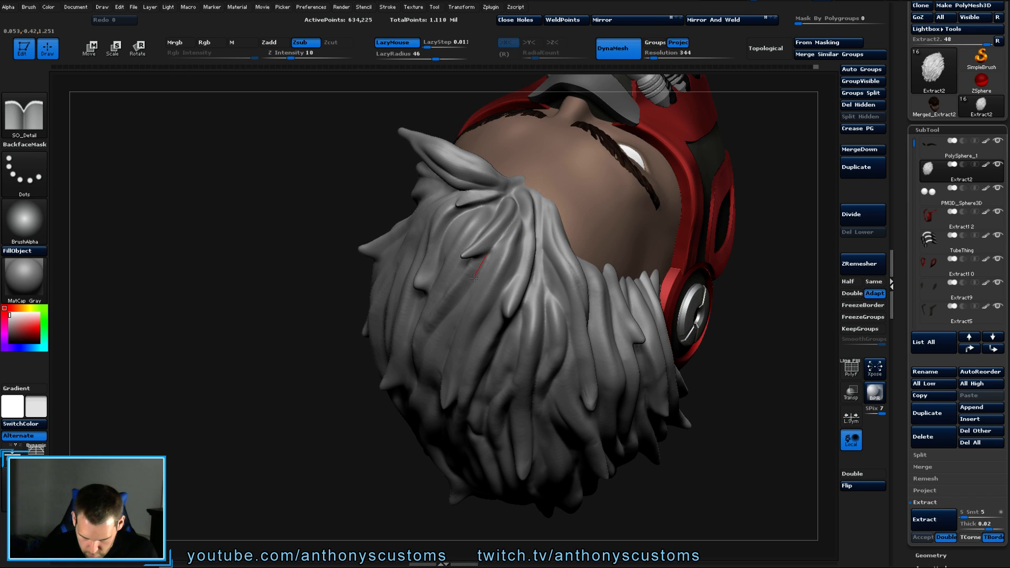
{"action": "left_click_drag", "start_coordinate": [462, 301], "coordinate": [406, 348]}
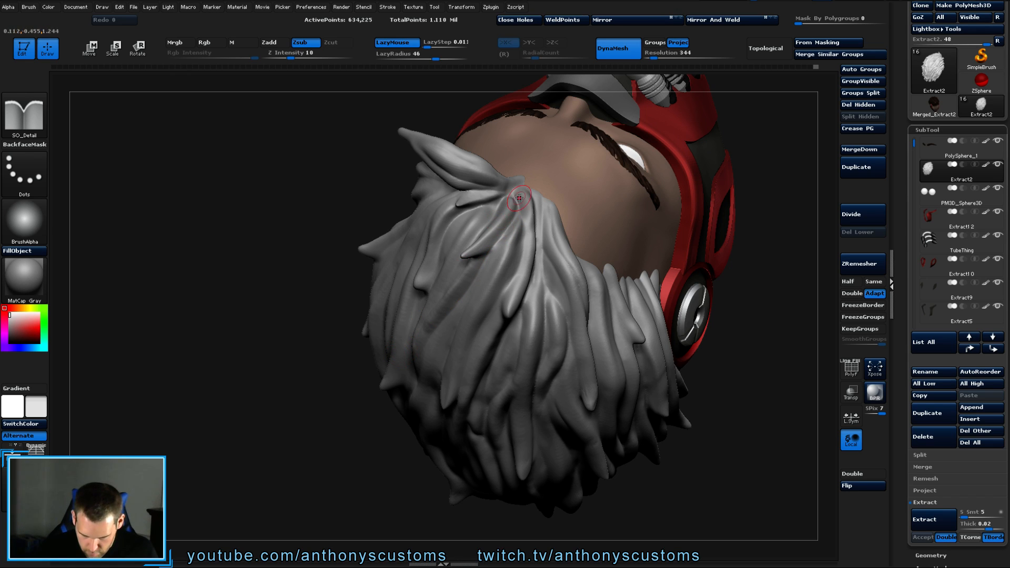
{"action": "left_click_drag", "start_coordinate": [515, 196], "coordinate": [521, 207]}
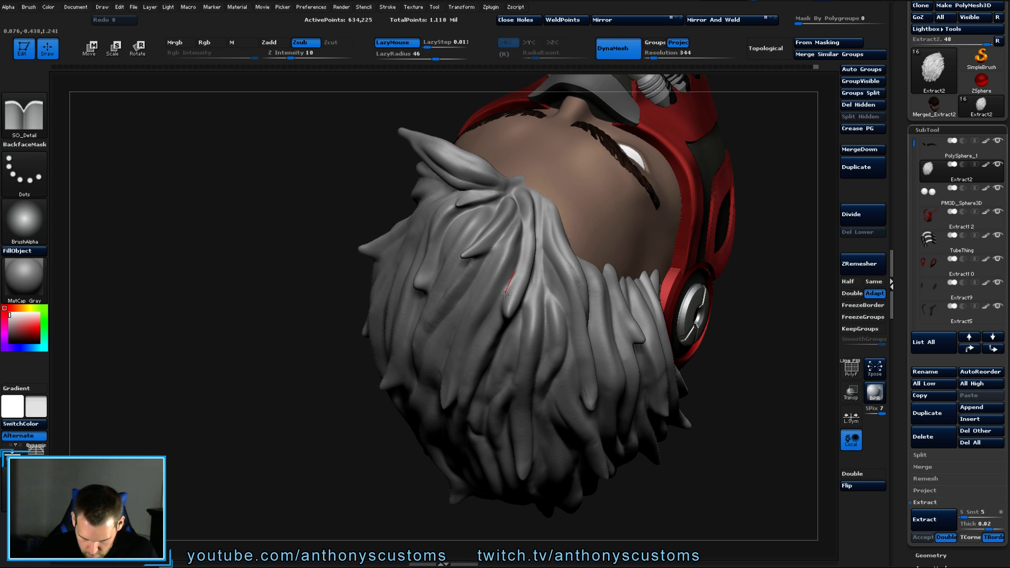
{"action": "left_click_drag", "start_coordinate": [524, 279], "coordinate": [516, 300]}
{"action": "left_click_drag", "start_coordinate": [743, 395], "coordinate": [737, 357]}
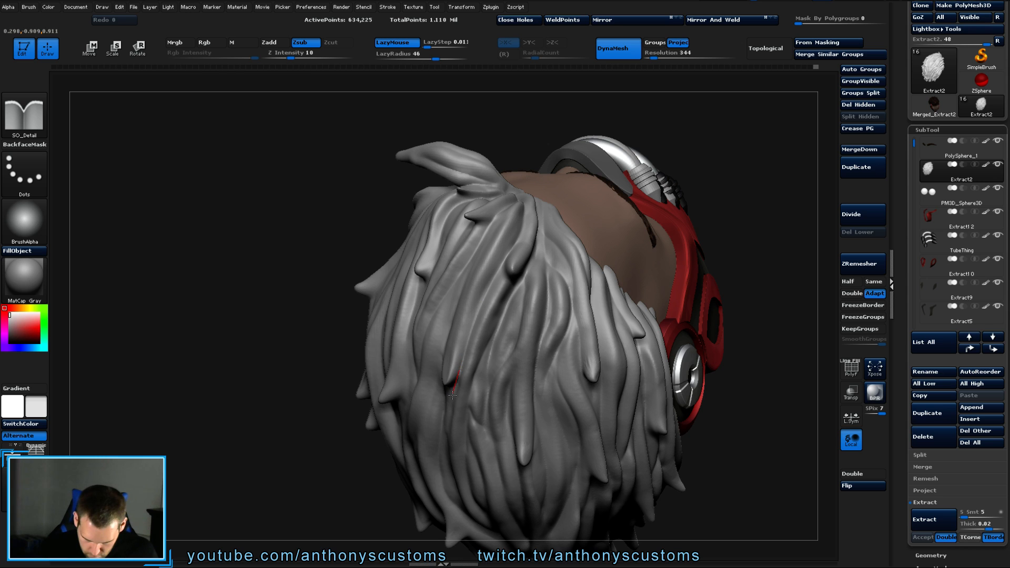
Carve grooves along the upright front locks above the forehead, down to where they meet the root of the forelock.
{"action": "left_click_drag", "start_coordinate": [742, 331], "coordinate": [781, 299]}
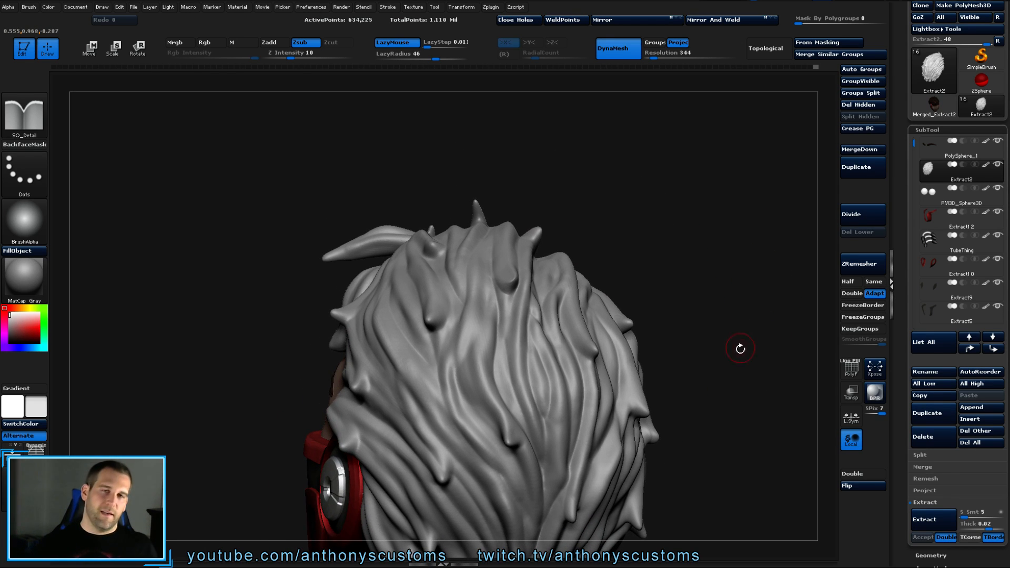
{"action": "left_click_drag", "start_coordinate": [740, 349], "coordinate": [580, 263]}
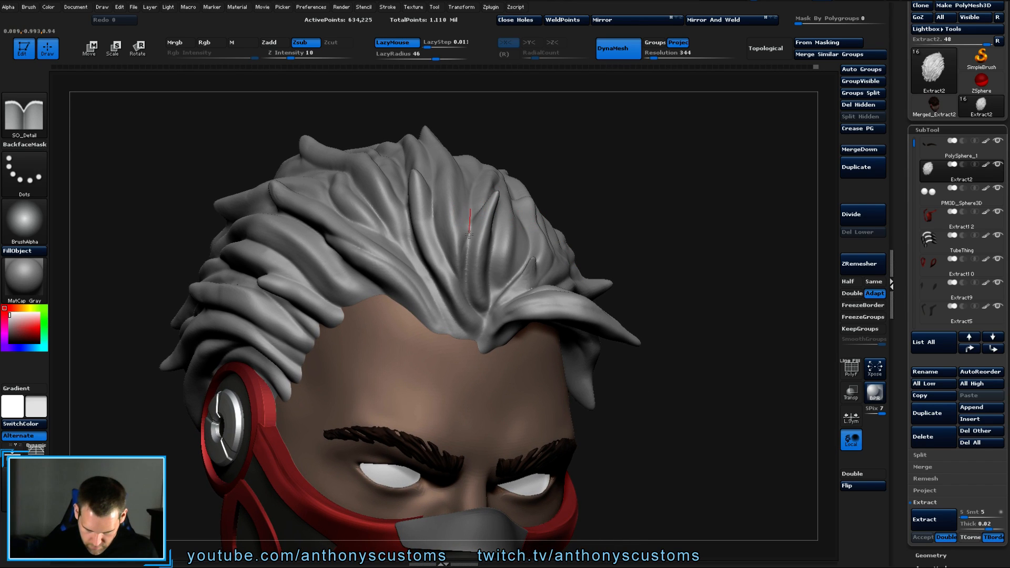
{"action": "left_click_drag", "start_coordinate": [465, 252], "coordinate": [469, 257]}
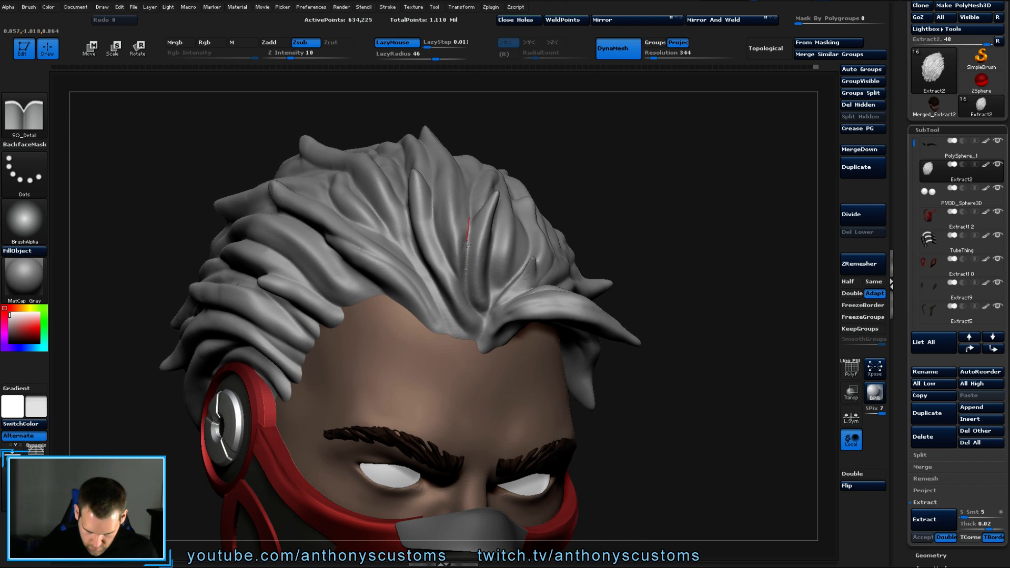
{"action": "mouse_move", "coordinate": [676, 254]}
{"action": "left_mouse_down"}
{"action": "mouse_move", "coordinate": [660, 224]}
{"action": "mouse_move", "coordinate": [678, 207]}
{"action": "mouse_move", "coordinate": [497, 257]}
{"action": "left_mouse_up"}
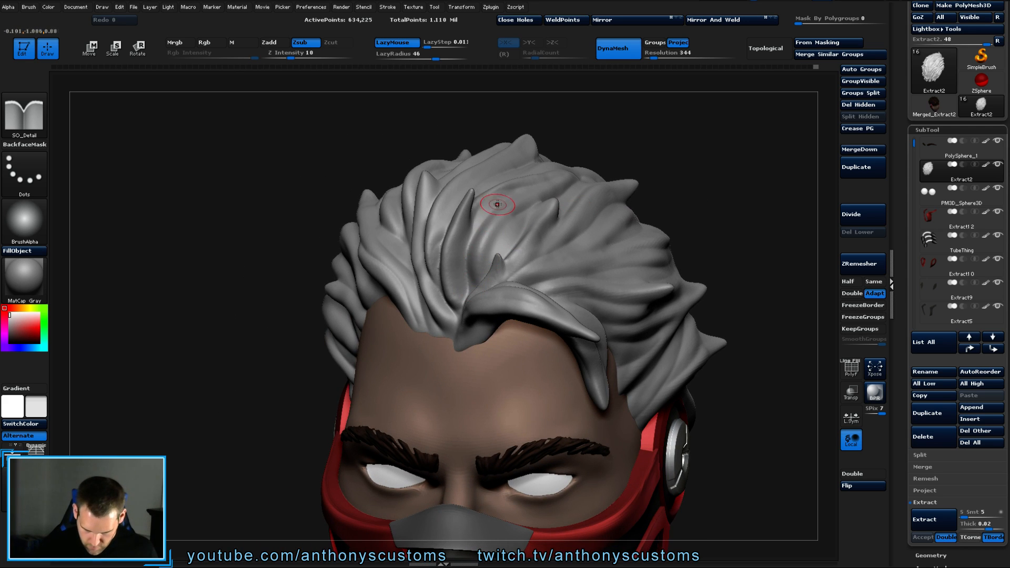
{"action": "left_click_drag", "start_coordinate": [479, 206], "coordinate": [479, 210]}
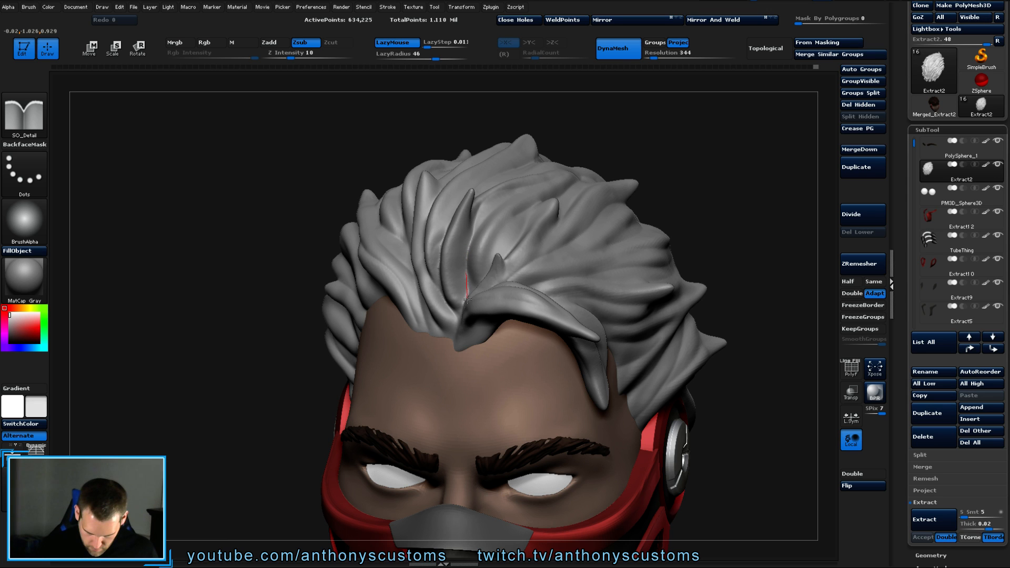
{"action": "left_click_drag", "start_coordinate": [464, 312], "coordinate": [464, 315]}
{"action": "mouse_move", "coordinate": [664, 175]}
{"action": "left_mouse_down"}
{"action": "mouse_move", "coordinate": [484, 232]}
{"action": "mouse_move", "coordinate": [530, 147]}
{"action": "mouse_move", "coordinate": [480, 203]}
{"action": "mouse_move", "coordinate": [487, 210]}
{"action": "mouse_move", "coordinate": [675, 158]}
{"action": "mouse_move", "coordinate": [481, 206]}
{"action": "mouse_move", "coordinate": [632, 92]}
{"action": "left_mouse_up"}
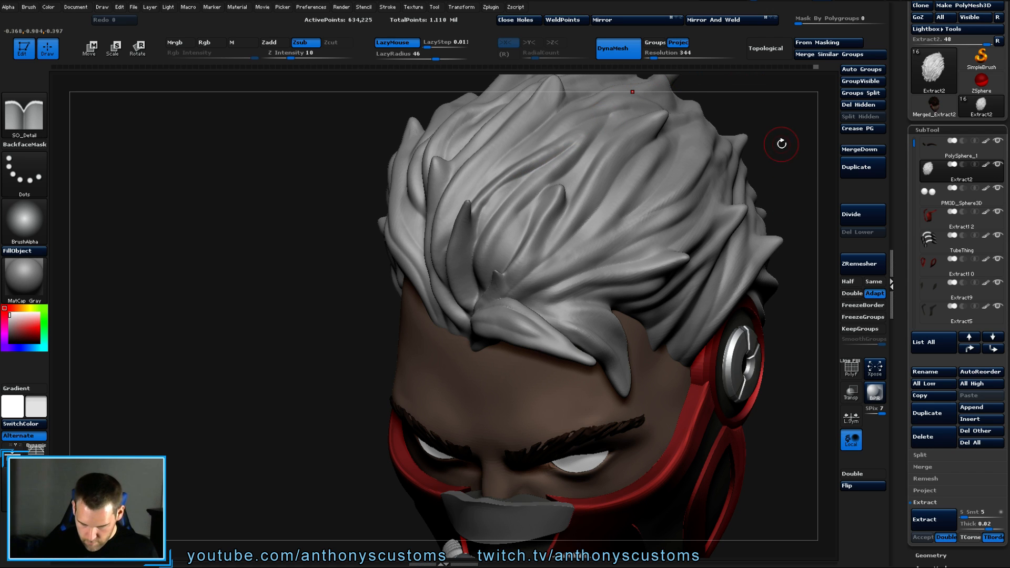
{"action": "mouse_move", "coordinate": [793, 190]}
{"action": "left_mouse_down"}
{"action": "mouse_move", "coordinate": [525, 218]}
{"action": "mouse_move", "coordinate": [526, 238]}
{"action": "left_mouse_up"}
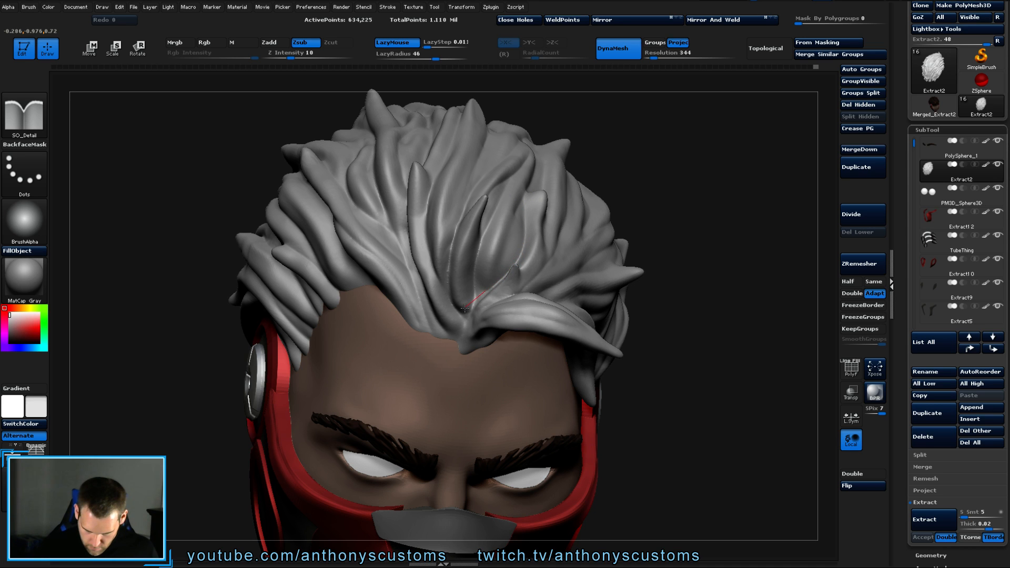
Carve fine grooves around the small tuft behind the forelock and into the locks meeting at its root.
{"action": "left_click_drag", "start_coordinate": [636, 184], "coordinate": [586, 157]}
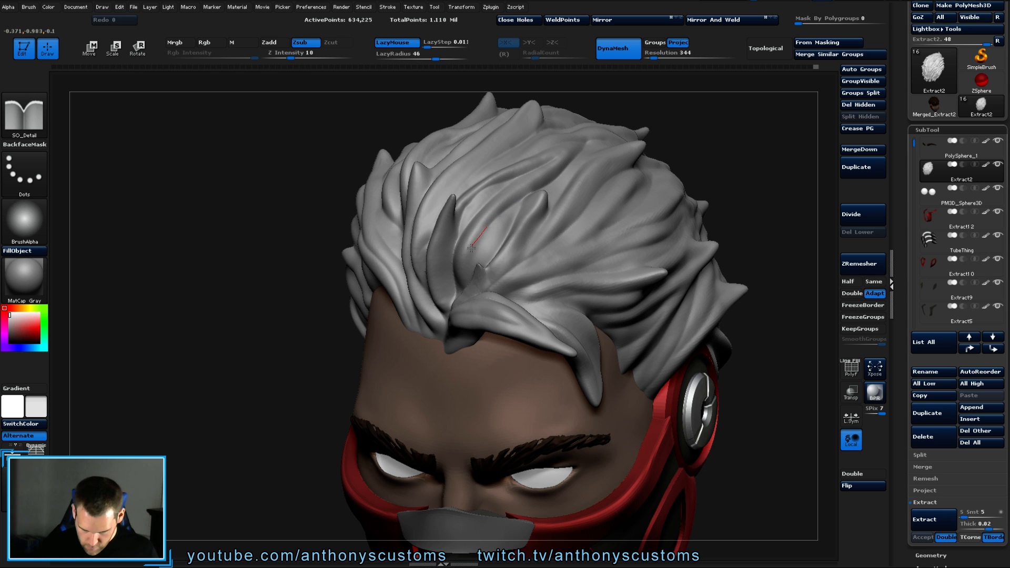
{"action": "left_click_drag", "start_coordinate": [471, 289], "coordinate": [476, 284]}
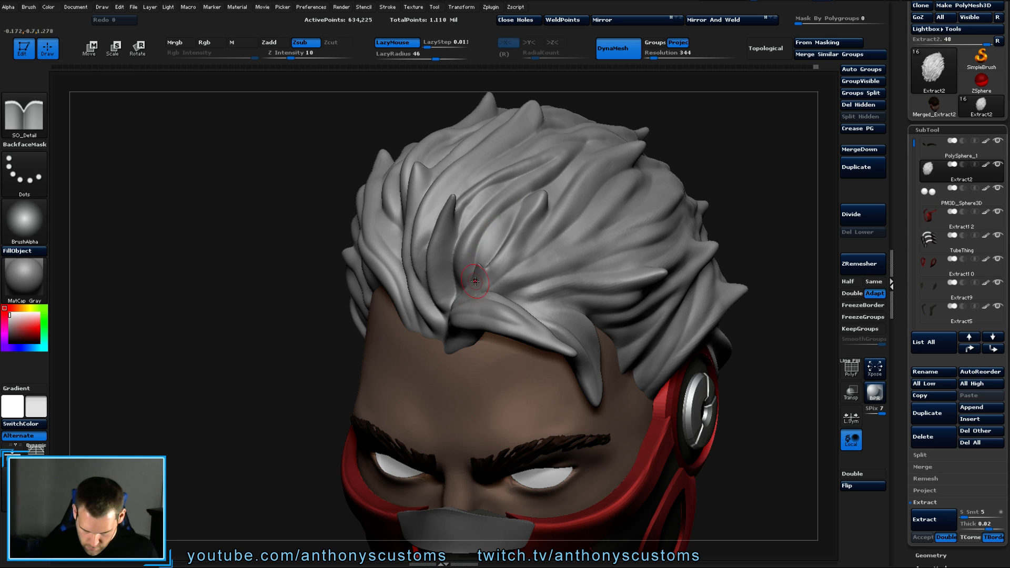
{"action": "mouse_move", "coordinate": [737, 162]}
{"action": "left_mouse_down"}
{"action": "mouse_move", "coordinate": [769, 145]}
{"action": "mouse_move", "coordinate": [719, 142]}
{"action": "left_mouse_up"}
{"action": "left_click_drag", "start_coordinate": [727, 187], "coordinate": [662, 172]}
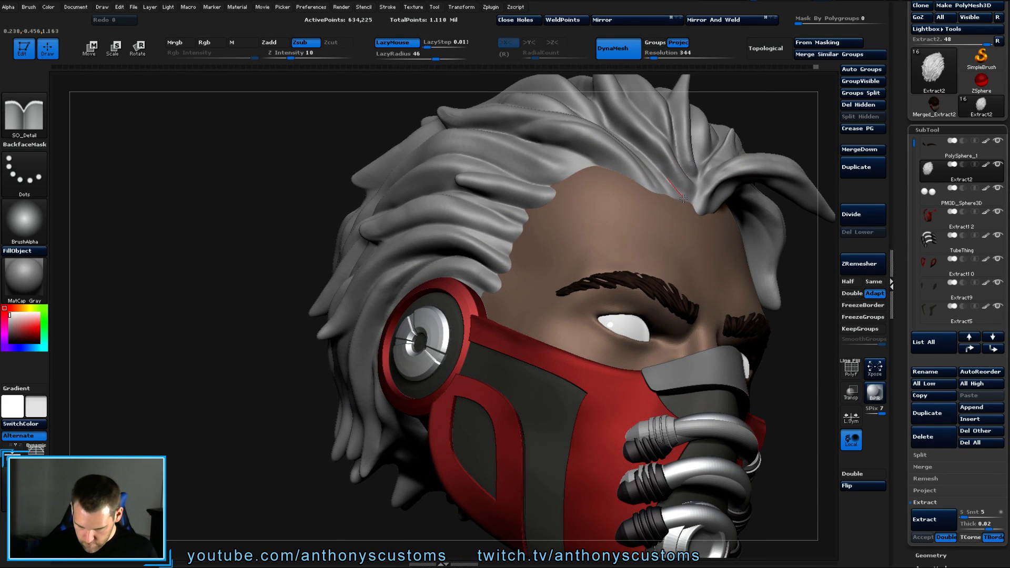
Carve grooves along the underside of the forelock, from its root at the hairline toward the lock hanging beside it.
{"action": "left_click_drag", "start_coordinate": [802, 325], "coordinate": [704, 321]}
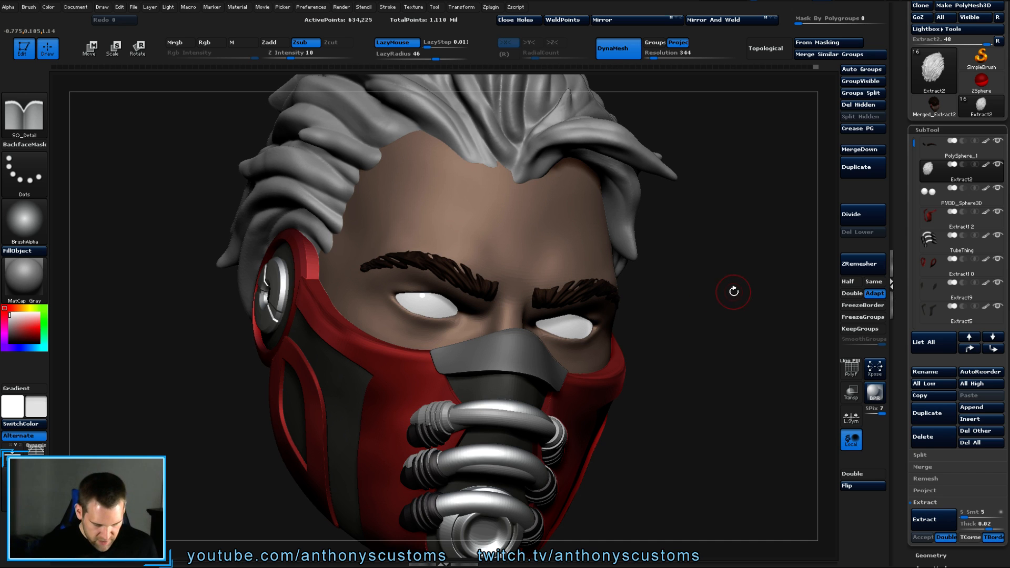
{"action": "left_click_drag", "start_coordinate": [730, 293], "coordinate": [701, 263]}
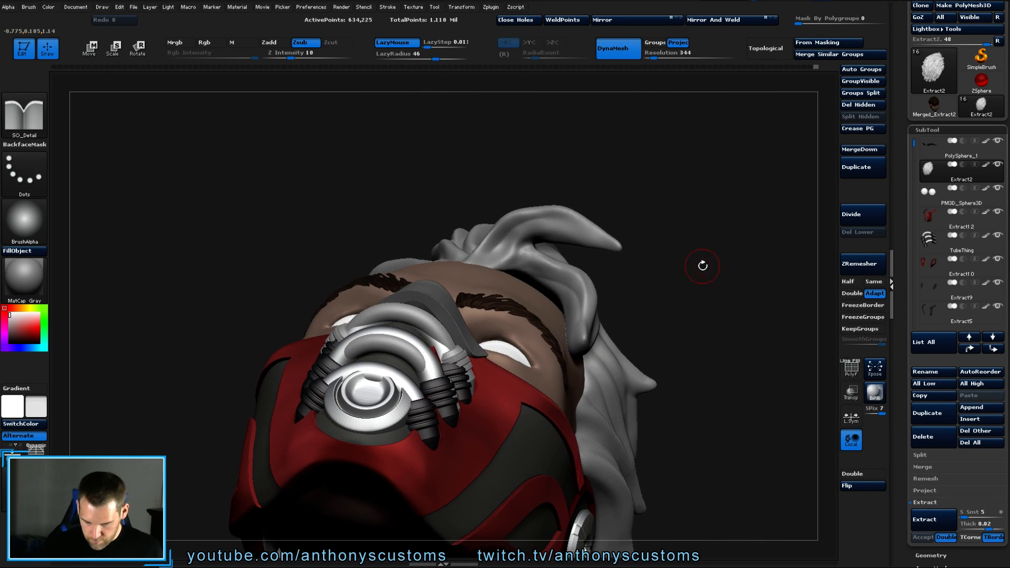
{"action": "left_click_drag", "start_coordinate": [561, 218], "coordinate": [532, 220]}
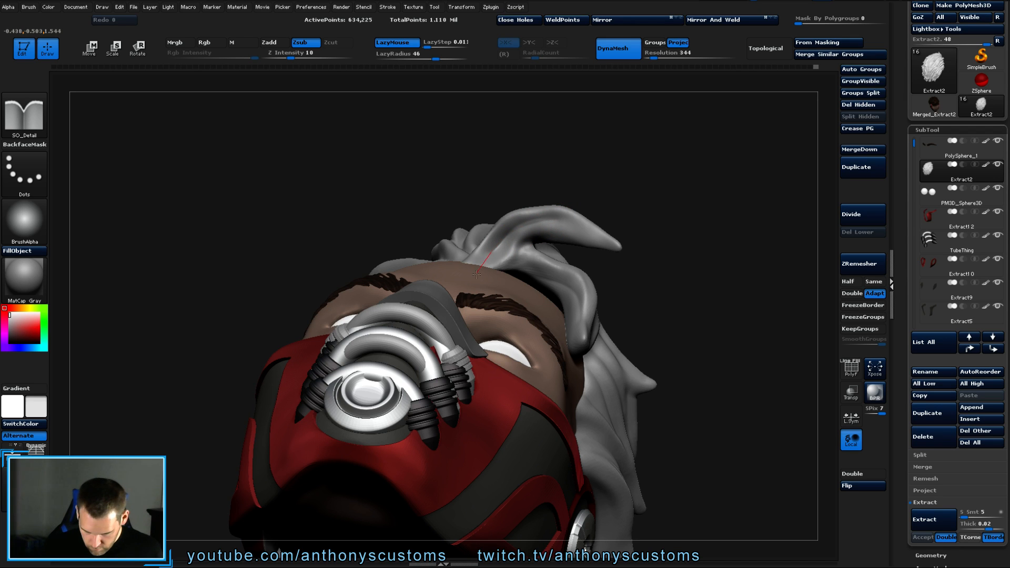
{"action": "left_click_drag", "start_coordinate": [471, 284], "coordinate": [468, 287]}
{"action": "left_click_drag", "start_coordinate": [693, 195], "coordinate": [652, 236]}
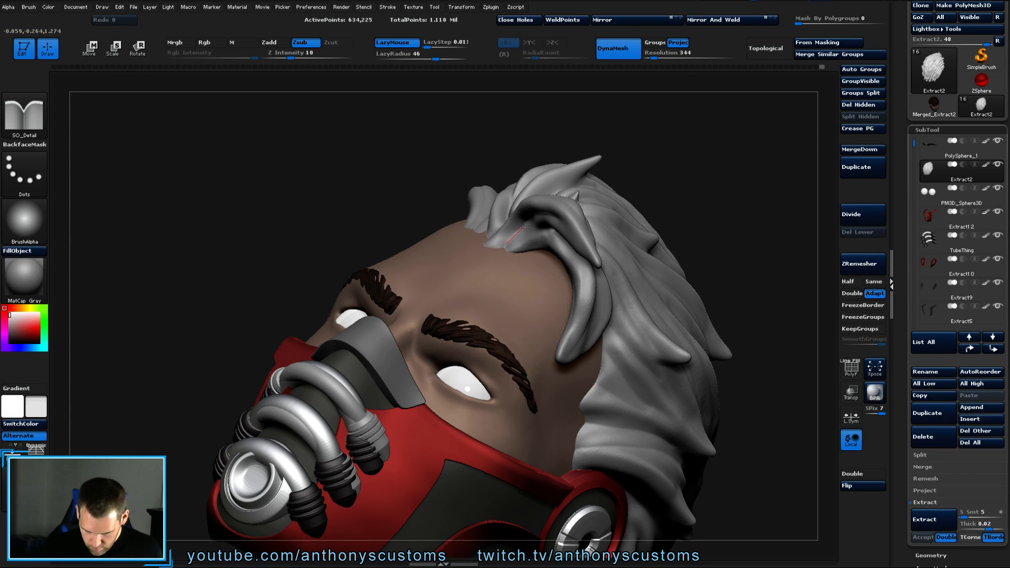
{"action": "left_click_drag", "start_coordinate": [725, 174], "coordinate": [679, 221]}
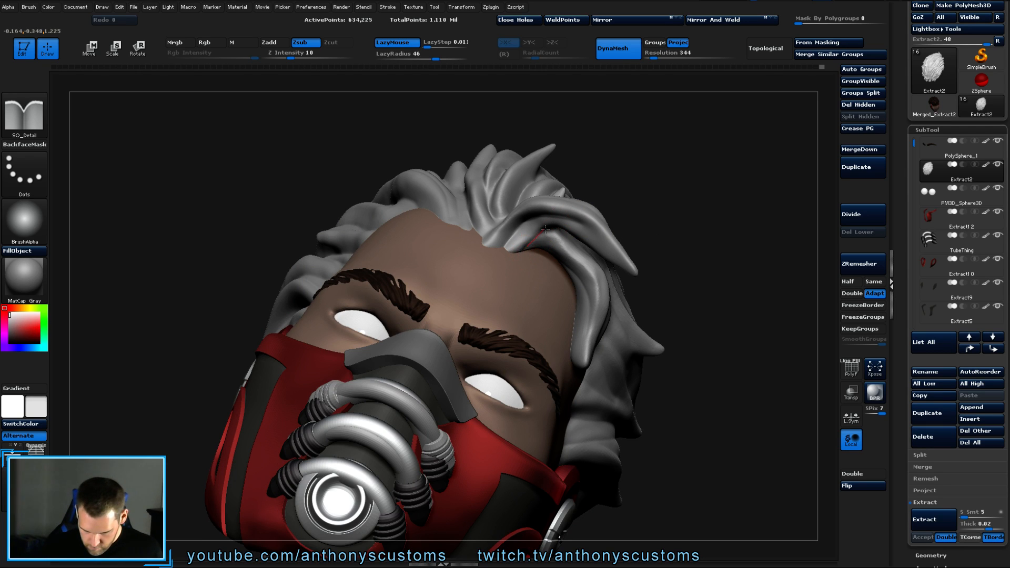
Carve a fine groove along the upper surface of the forelock down to its tip.
{"action": "left_click_drag", "start_coordinate": [654, 203], "coordinate": [551, 235]}
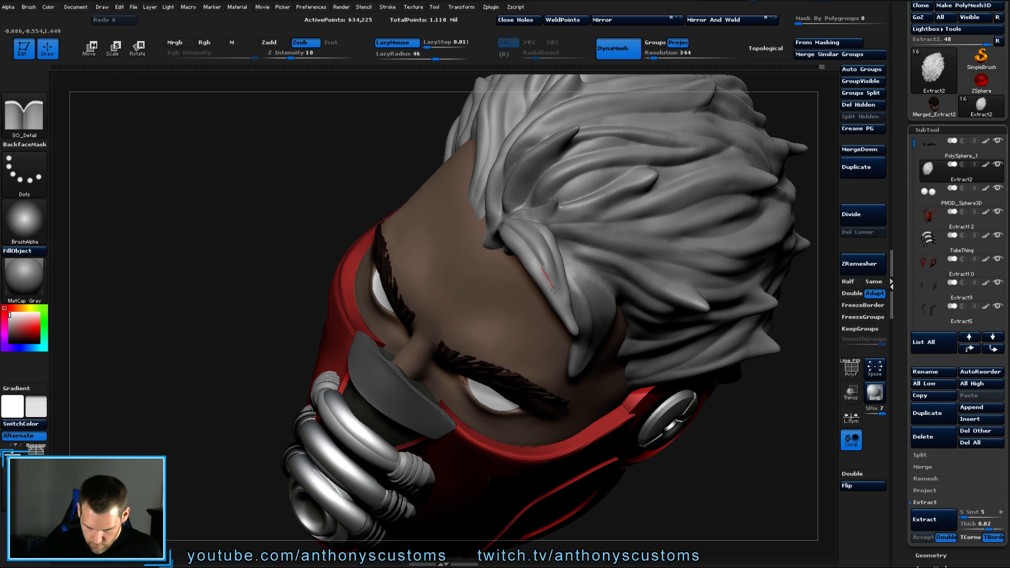
{"action": "left_click_drag", "start_coordinate": [559, 303], "coordinate": [575, 329]}
{"action": "mouse_move", "coordinate": [754, 424]}
{"action": "left_mouse_down"}
{"action": "mouse_move", "coordinate": [714, 419]}
{"action": "mouse_move", "coordinate": [531, 271]}
{"action": "left_mouse_up"}
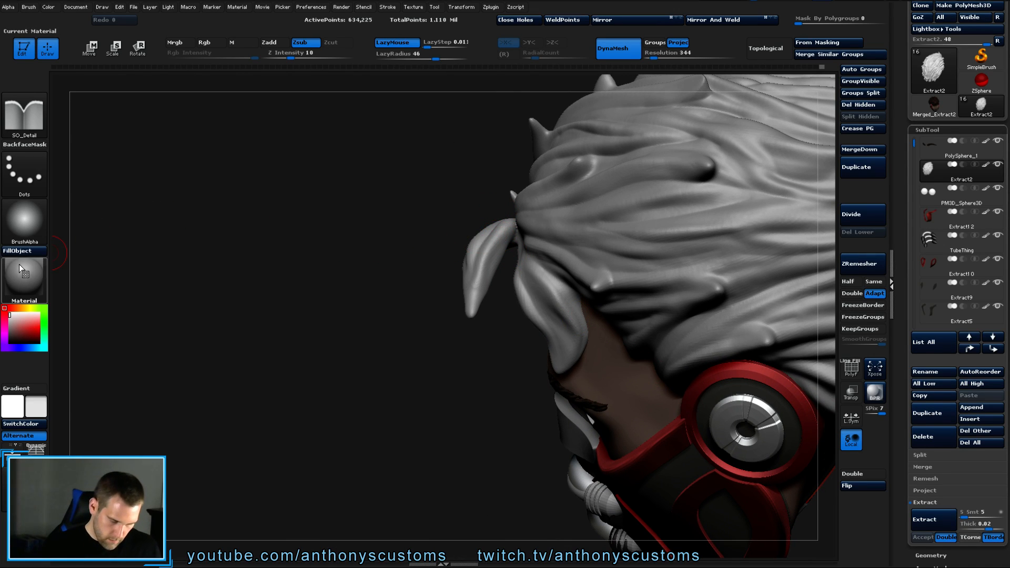
Build up the side of the forelock with the ClayTubes brush and smooth the added volume.
{"action": "key", "text": "b"}
{"action": "key", "text": "c"}
{"action": "key", "text": "t"}
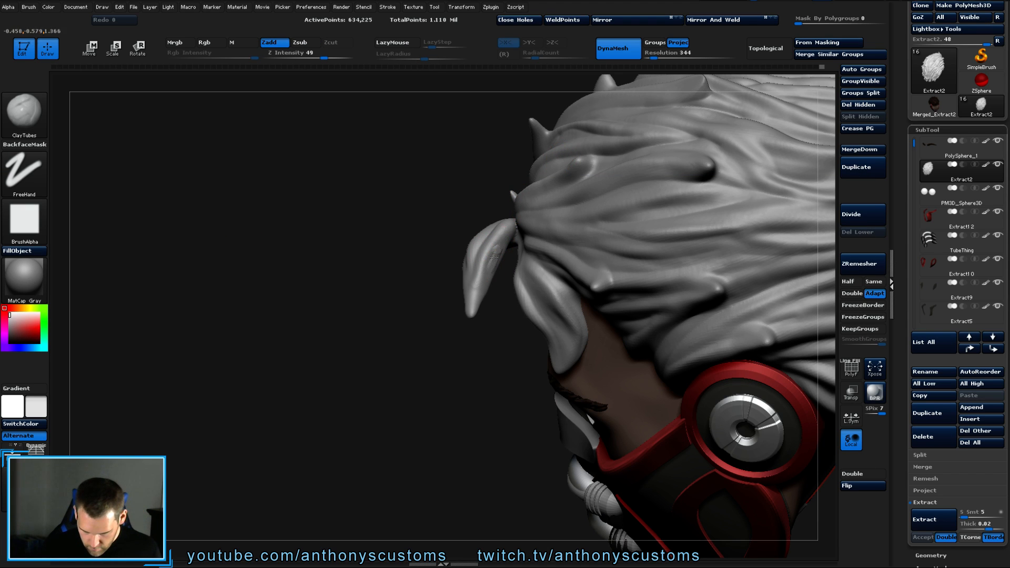
{"action": "left_click_drag", "start_coordinate": [485, 281], "coordinate": [478, 293]}
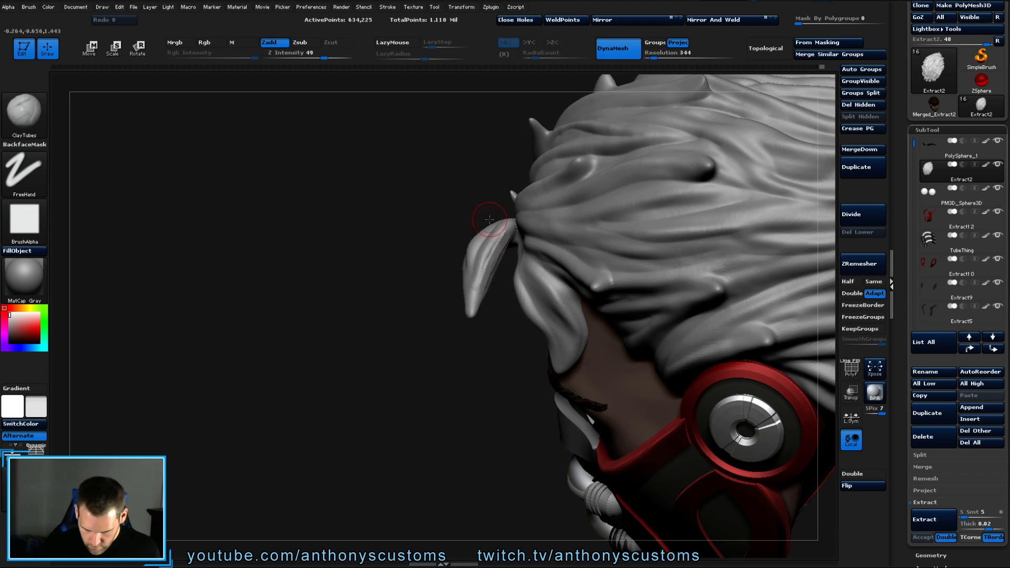
{"action": "left_click_drag", "start_coordinate": [492, 257], "coordinate": [487, 267], "text": "shift"}
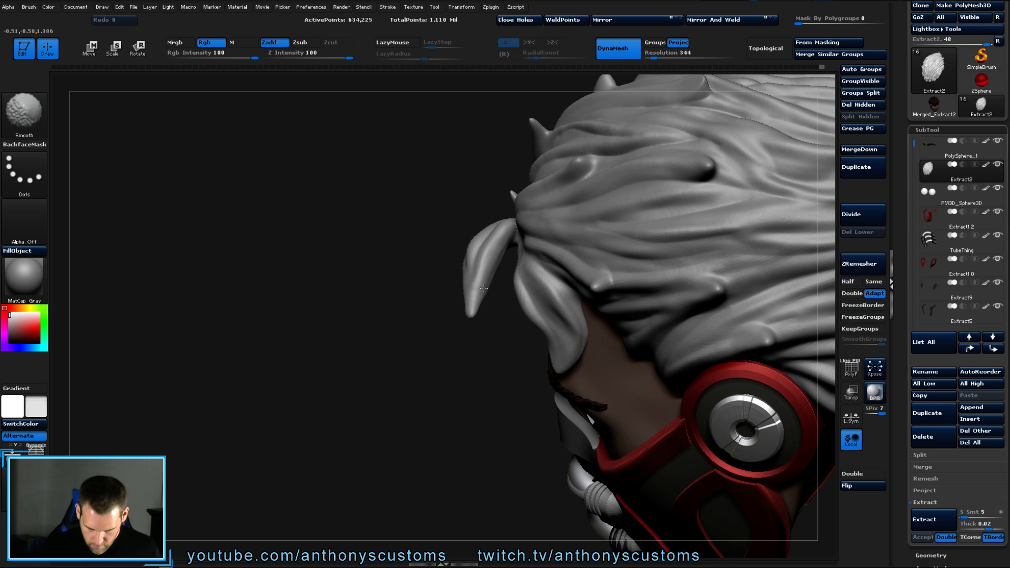
Adjust the shape of the forelock above the forehead using the Move brush with a larger draw size.
{"action": "mouse_move", "coordinate": [469, 387]}
{"action": "left_mouse_down"}
{"action": "mouse_move", "coordinate": [545, 361]}
{"action": "mouse_move", "coordinate": [561, 337]}
{"action": "left_mouse_up"}
{"action": "mouse_move", "coordinate": [647, 259]}
{"action": "left_mouse_down"}
{"action": "mouse_move", "coordinate": [697, 297]}
{"action": "mouse_move", "coordinate": [665, 301]}
{"action": "mouse_move", "coordinate": [667, 274]}
{"action": "mouse_move", "coordinate": [654, 313]}
{"action": "mouse_move", "coordinate": [659, 401]}
{"action": "mouse_move", "coordinate": [656, 353]}
{"action": "left_mouse_up"}
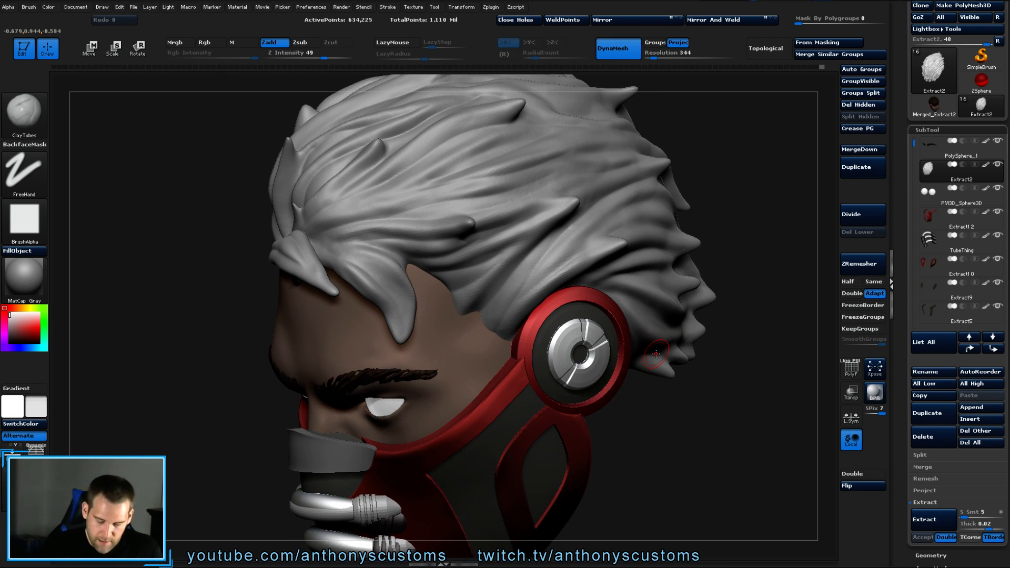
{"action": "left_click_drag", "start_coordinate": [684, 387], "coordinate": [712, 379]}
{"action": "left_click_drag", "start_coordinate": [514, 368], "coordinate": [576, 271], "text": "alt"}
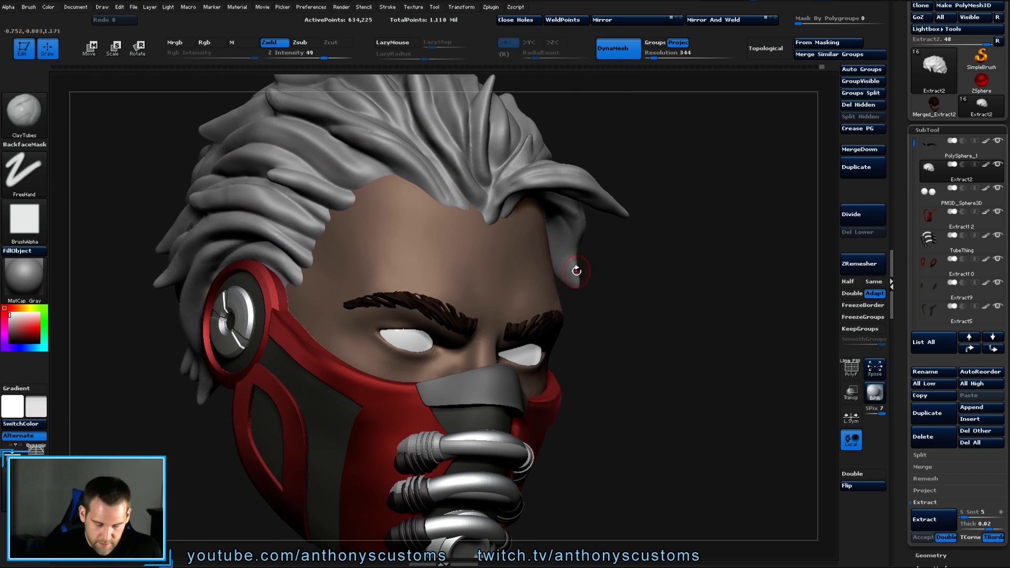
{"action": "left_click_drag", "start_coordinate": [721, 284], "coordinate": [712, 237]}
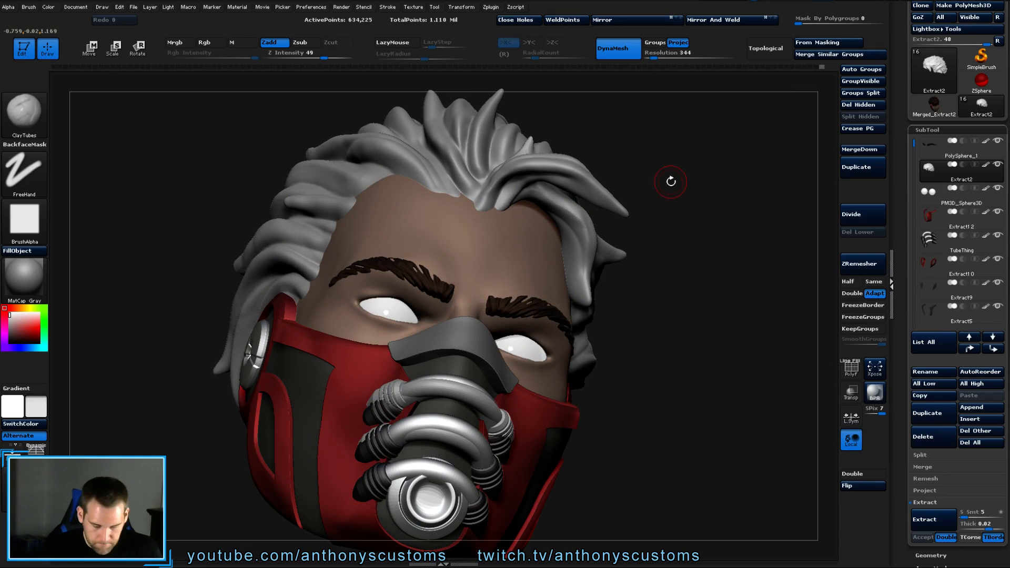
{"action": "key", "text": "b"}
{"action": "key", "text": "m"}
{"action": "key", "text": "v"}
{"action": "key", "text": "space"}
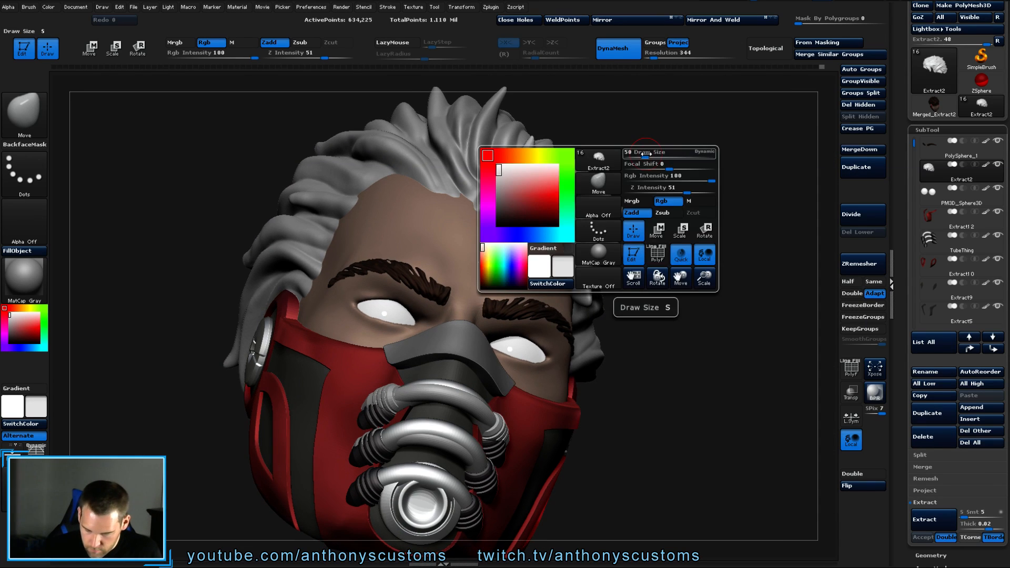
{"action": "left_click_drag", "start_coordinate": [645, 153], "coordinate": [654, 154]}
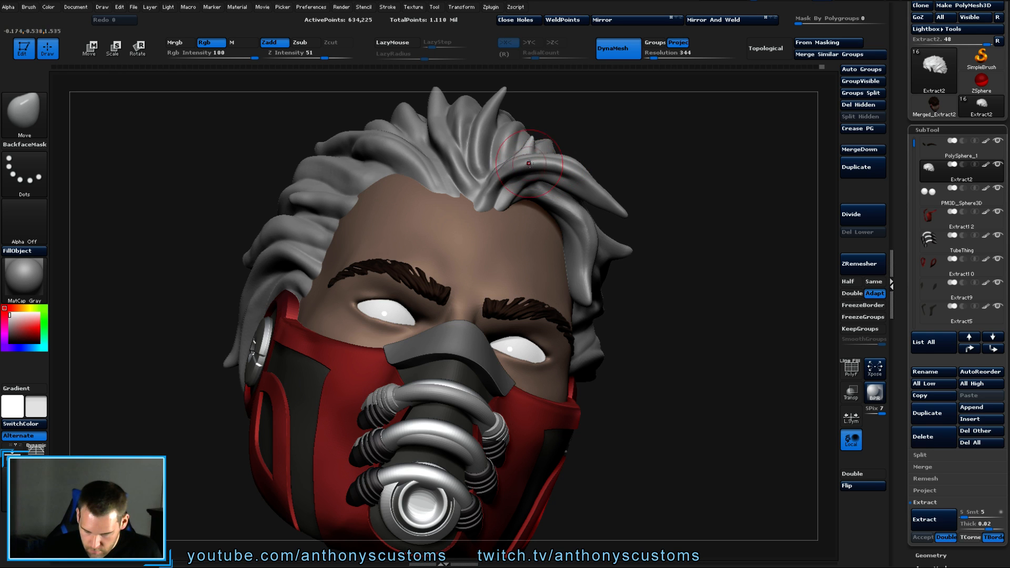
{"action": "mouse_move", "coordinate": [686, 180]}
{"action": "left_mouse_down"}
{"action": "mouse_move", "coordinate": [629, 213]}
{"action": "mouse_move", "coordinate": [589, 212]}
{"action": "left_mouse_up"}
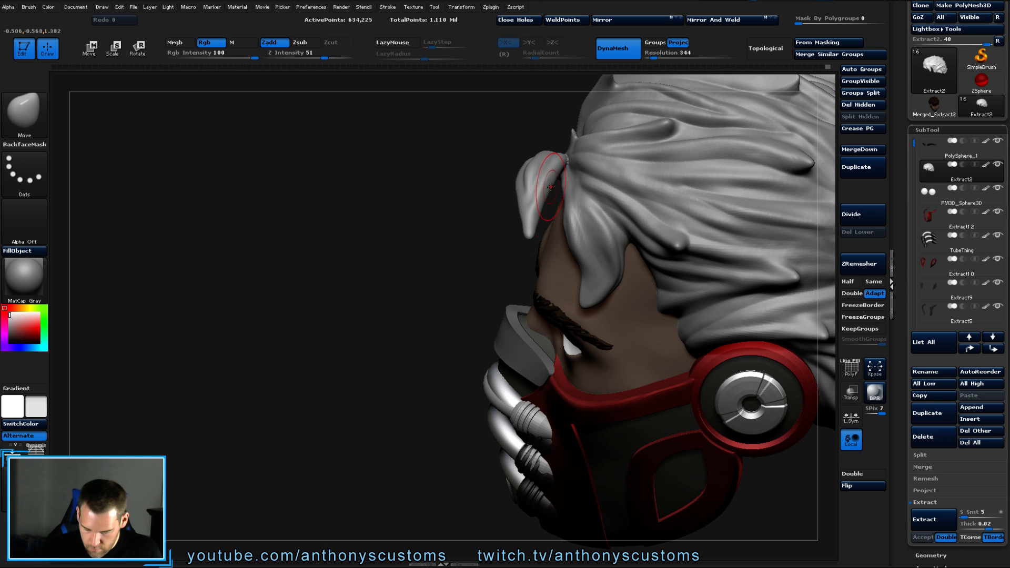
{"action": "mouse_move", "coordinate": [477, 262]}
{"action": "left_mouse_down"}
{"action": "mouse_move", "coordinate": [526, 273]}
{"action": "mouse_move", "coordinate": [574, 228]}
{"action": "left_mouse_up"}
Reshape the lock hanging over the left temple with the Move brush, curving it down toward the brow.
{"action": "left_click_drag", "start_coordinate": [763, 131], "coordinate": [702, 141]}
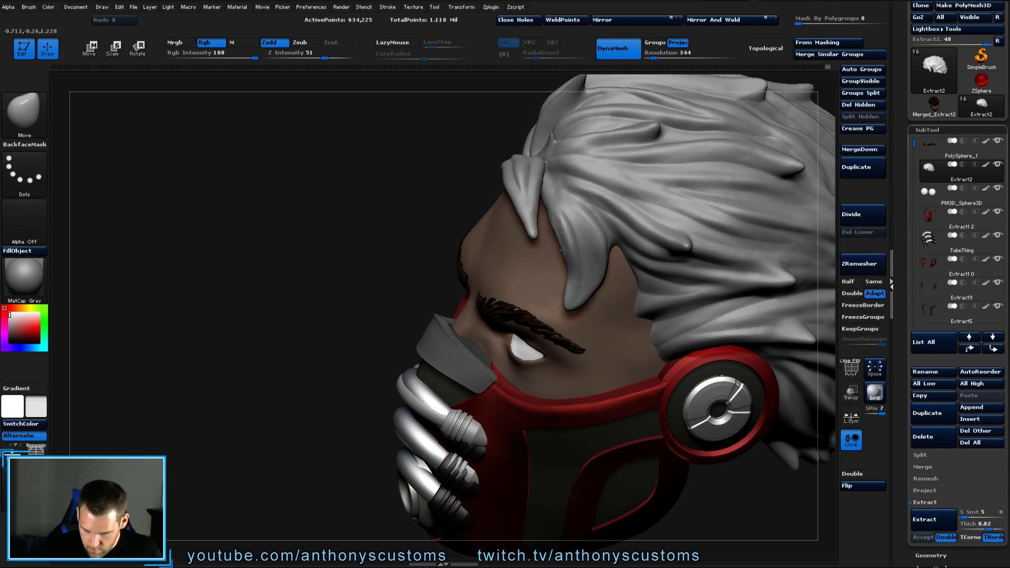
{"action": "right_click_drag", "start_coordinate": [521, 229], "coordinate": [647, 211]}
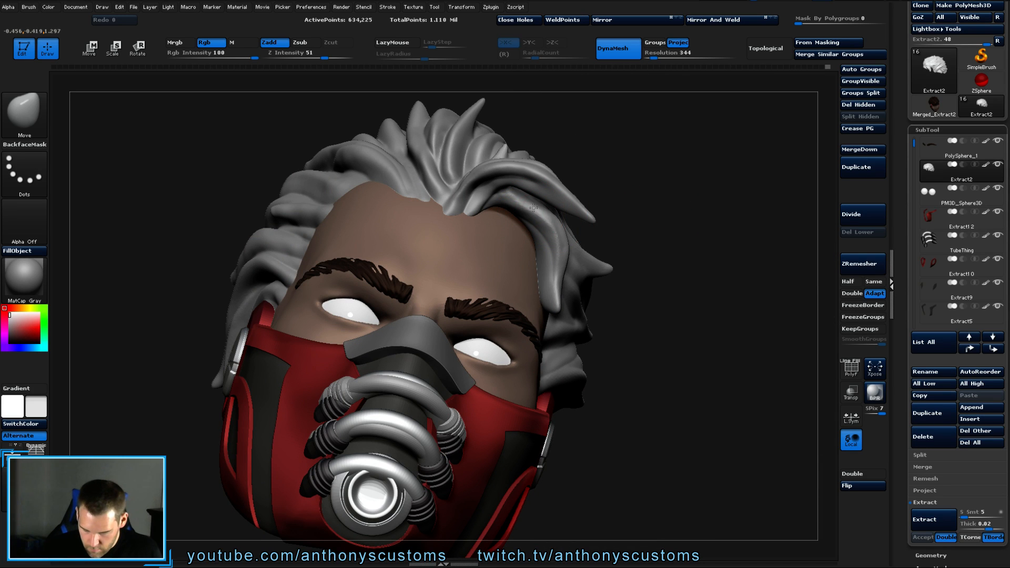
{"action": "right_click_drag", "start_coordinate": [676, 218], "coordinate": [734, 258]}
{"action": "right_click_drag", "start_coordinate": [567, 263], "coordinate": [555, 275]}
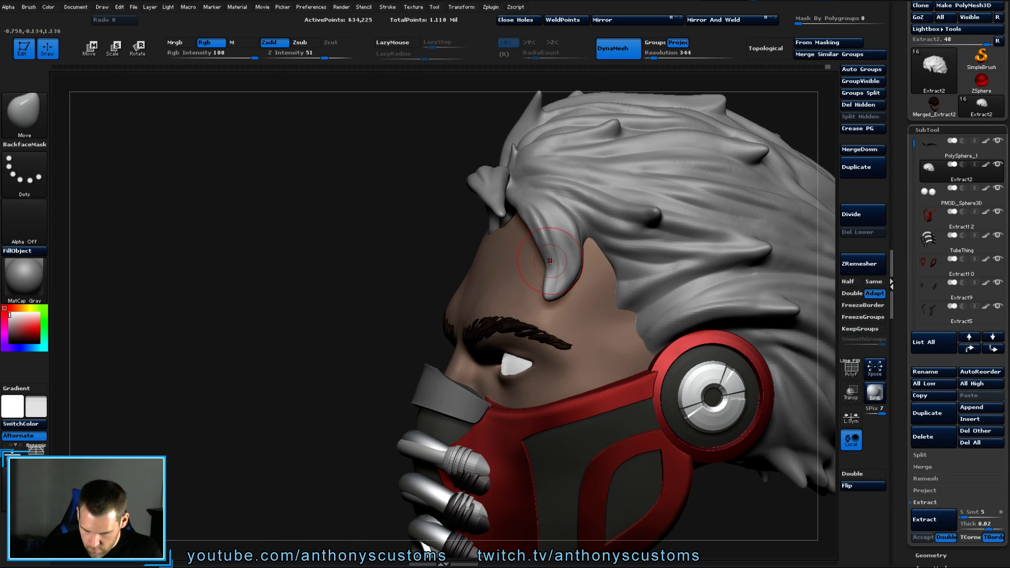
{"action": "left_click_drag", "start_coordinate": [428, 254], "coordinate": [490, 267]}
{"action": "mouse_move", "coordinate": [760, 154]}
{"action": "left_mouse_down"}
{"action": "mouse_move", "coordinate": [667, 174]}
{"action": "mouse_move", "coordinate": [680, 191]}
{"action": "mouse_move", "coordinate": [686, 181]}
{"action": "left_mouse_up"}
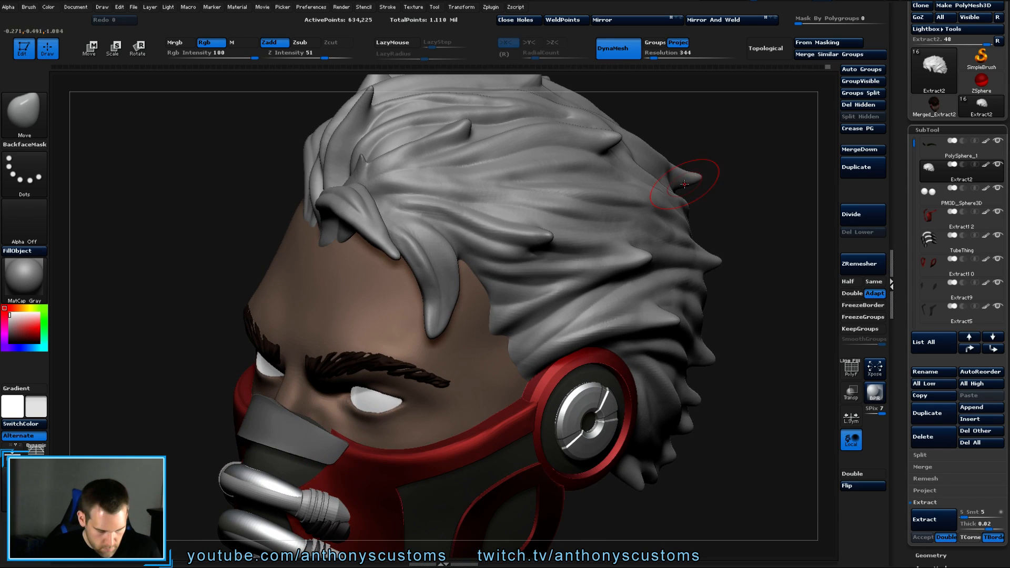
Bring up the brush palette to choose another sculpting brush for the hair.
{"action": "key", "text": "b"}
{"action": "key", "text": "Escape"}
{"action": "key", "text": "b"}
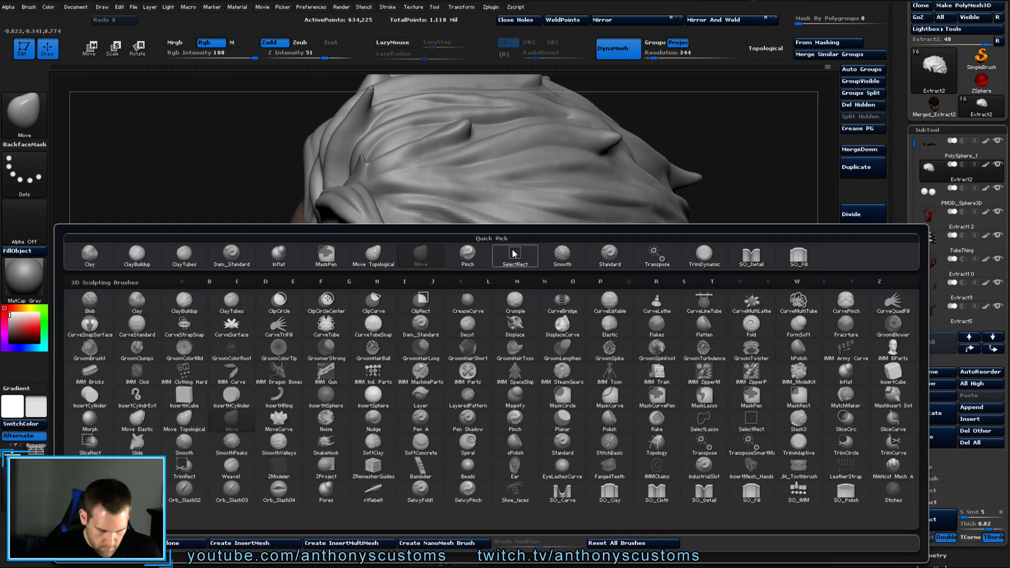
Switch to the SO_Detail brush, adjust its size, and carve fine strand grooves into the hair beside the forehead lock.
{"action": "left_click", "coordinate": [718, 492]}
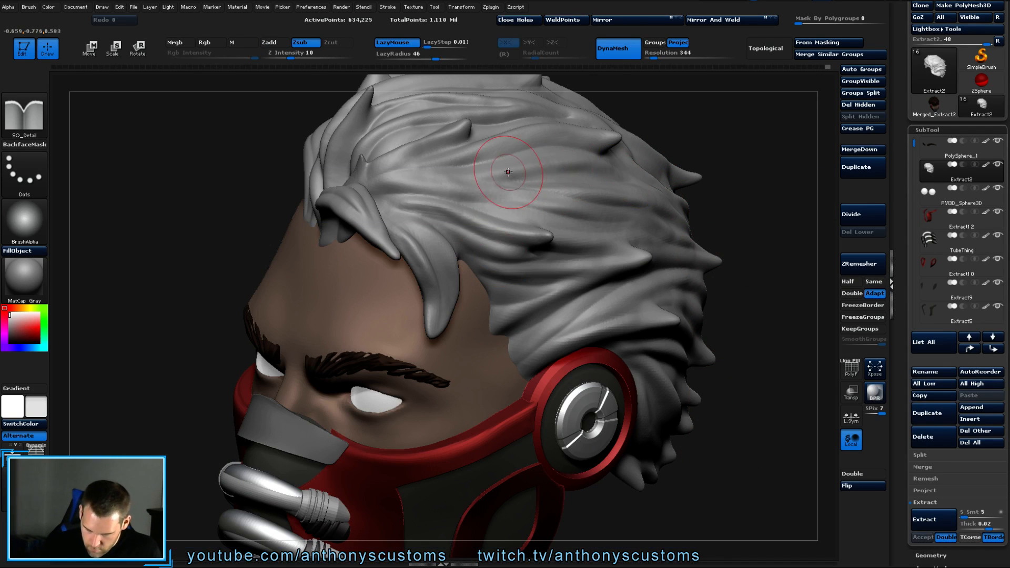
{"action": "key", "text": "space"}
{"action": "left_click_drag", "start_coordinate": [402, 214], "coordinate": [386, 211]}
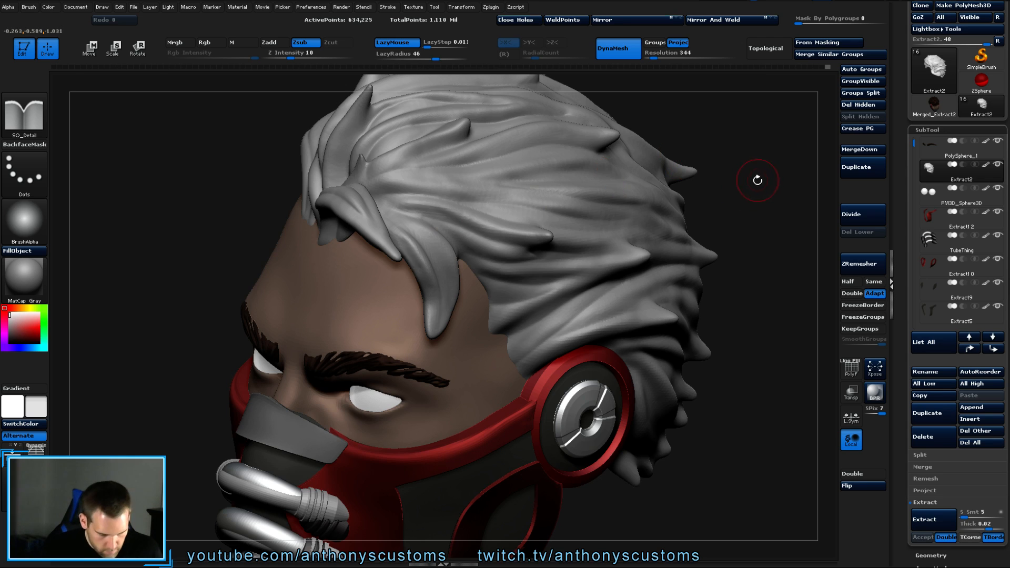
{"action": "left_click_drag", "start_coordinate": [757, 176], "coordinate": [371, 203]}
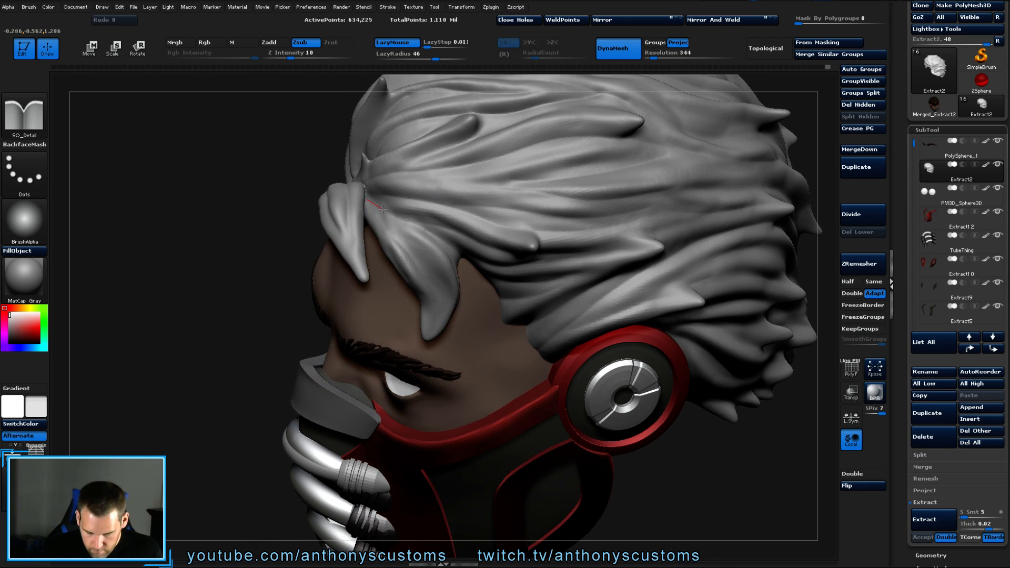
{"action": "left_click_drag", "start_coordinate": [452, 229], "coordinate": [537, 255]}
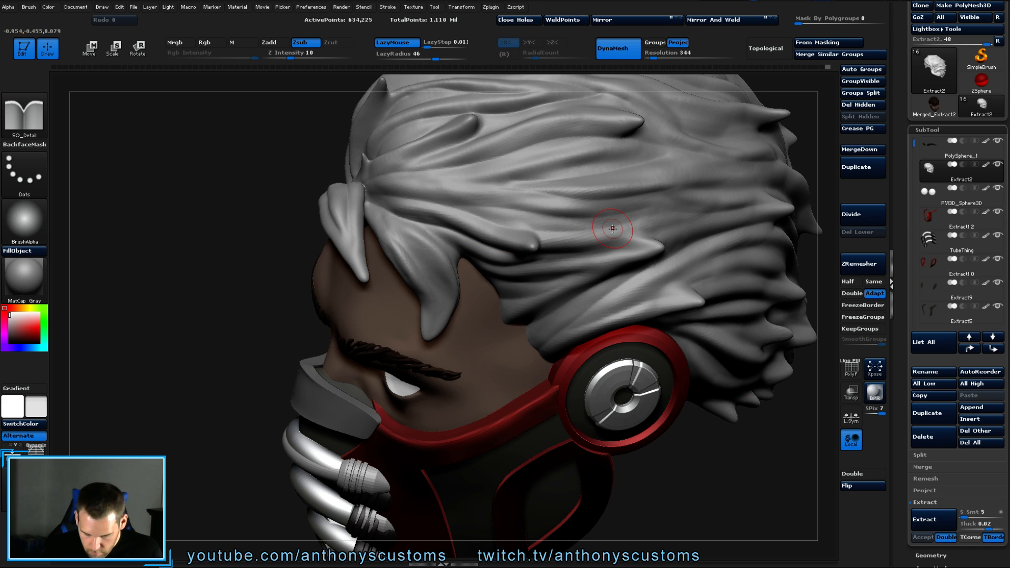
Carve strand grooves along the front hairline above the temple, just behind the hanging forehead lock.
{"action": "left_click_drag", "start_coordinate": [705, 442], "coordinate": [776, 412]}
{"action": "left_click_drag", "start_coordinate": [764, 404], "coordinate": [739, 388]}
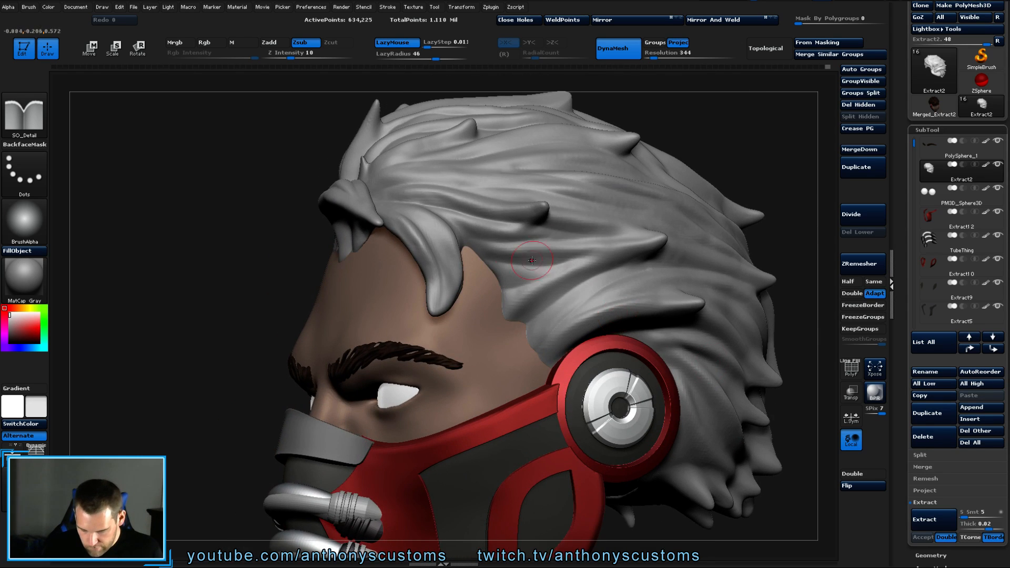
{"action": "left_click_drag", "start_coordinate": [770, 182], "coordinate": [758, 160]}
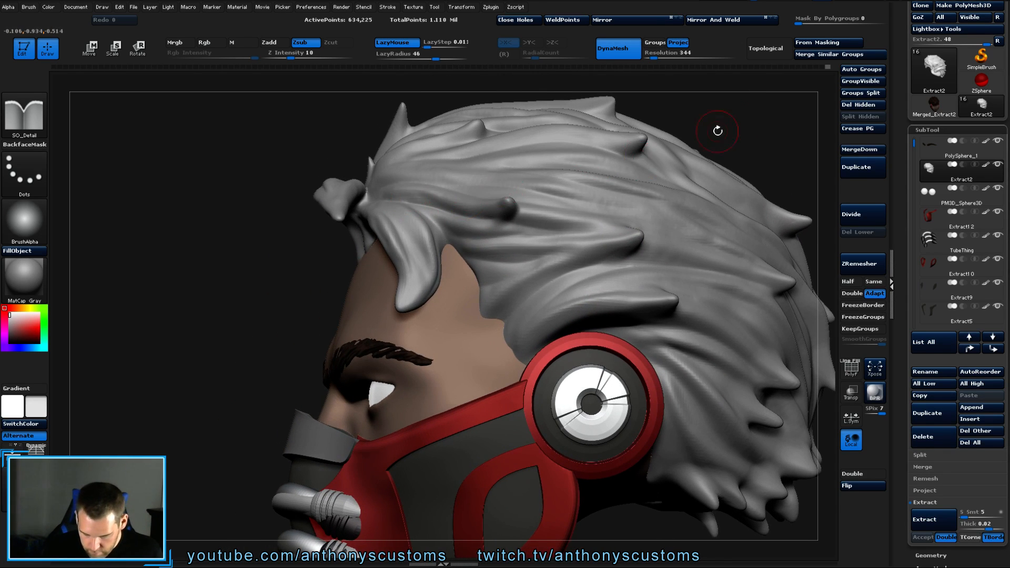
{"action": "left_click_drag", "start_coordinate": [717, 128], "coordinate": [686, 147]}
{"action": "left_click_drag", "start_coordinate": [372, 220], "coordinate": [372, 209]}
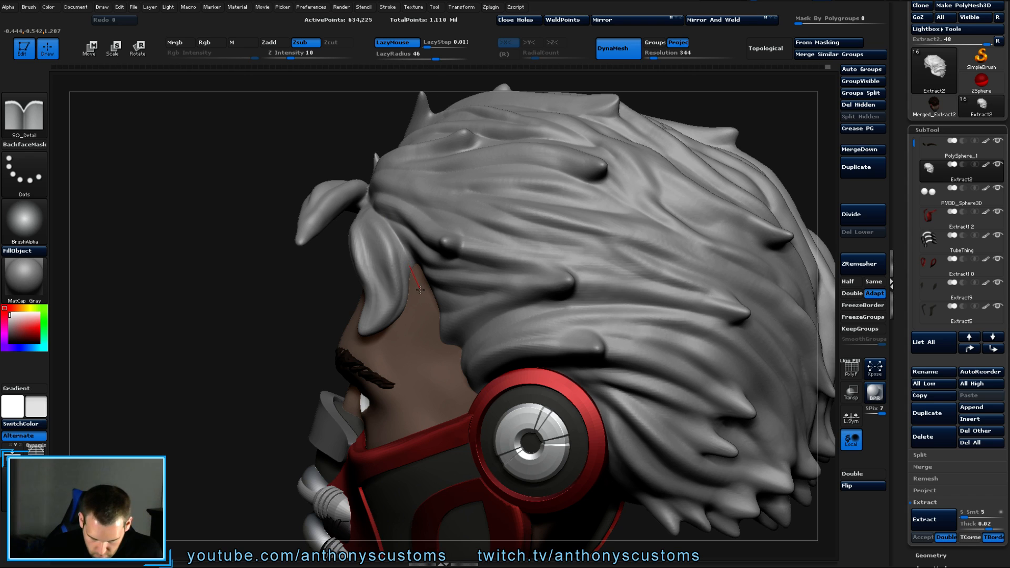
{"action": "left_click_drag", "start_coordinate": [419, 290], "coordinate": [403, 245]}
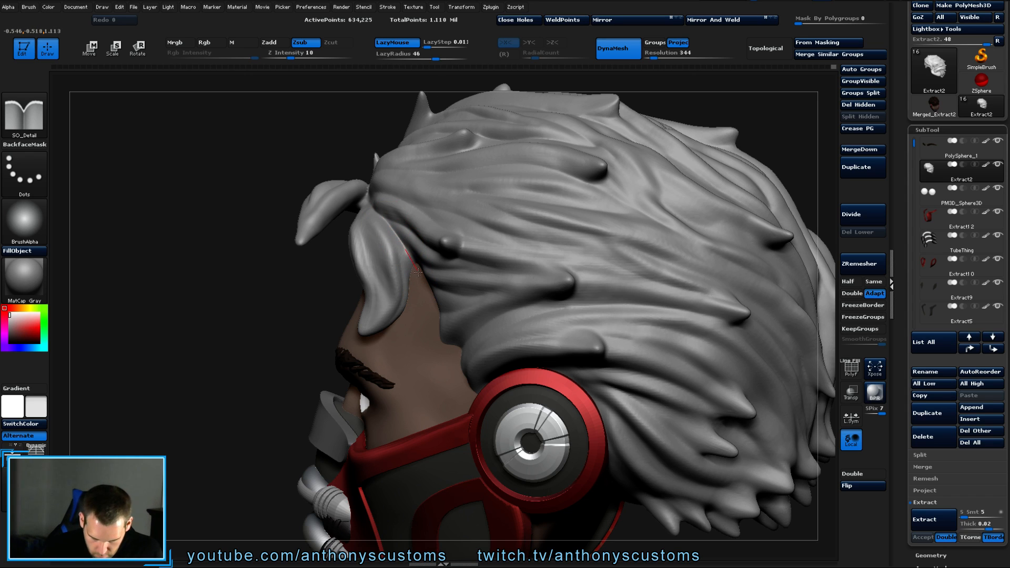
{"action": "left_click_drag", "start_coordinate": [421, 291], "coordinate": [401, 237]}
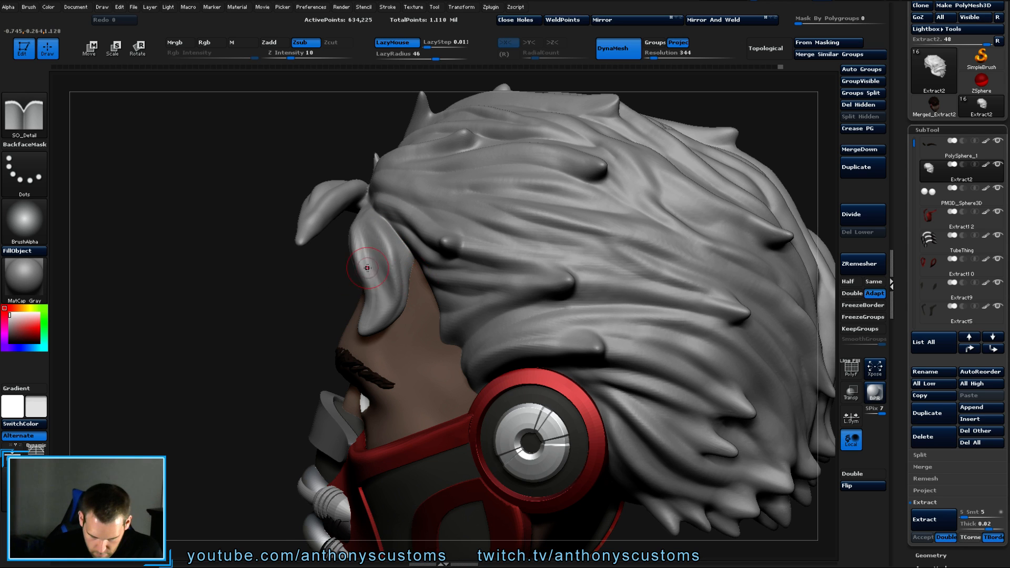
Carve long grooves sweeping back from the temple hairline, around the small upper tuft on the side of the hair.
{"action": "right_click_drag", "start_coordinate": [369, 250], "coordinate": [402, 237]}
{"action": "mouse_move", "coordinate": [402, 237]}
{"action": "left_mouse_down"}
{"action": "mouse_move", "coordinate": [463, 267]}
{"action": "mouse_move", "coordinate": [539, 271]}
{"action": "left_mouse_up"}
{"action": "mouse_move", "coordinate": [676, 192]}
{"action": "right_mouse_down"}
{"action": "mouse_move", "coordinate": [743, 160]}
{"action": "mouse_move", "coordinate": [658, 171]}
{"action": "right_mouse_up"}
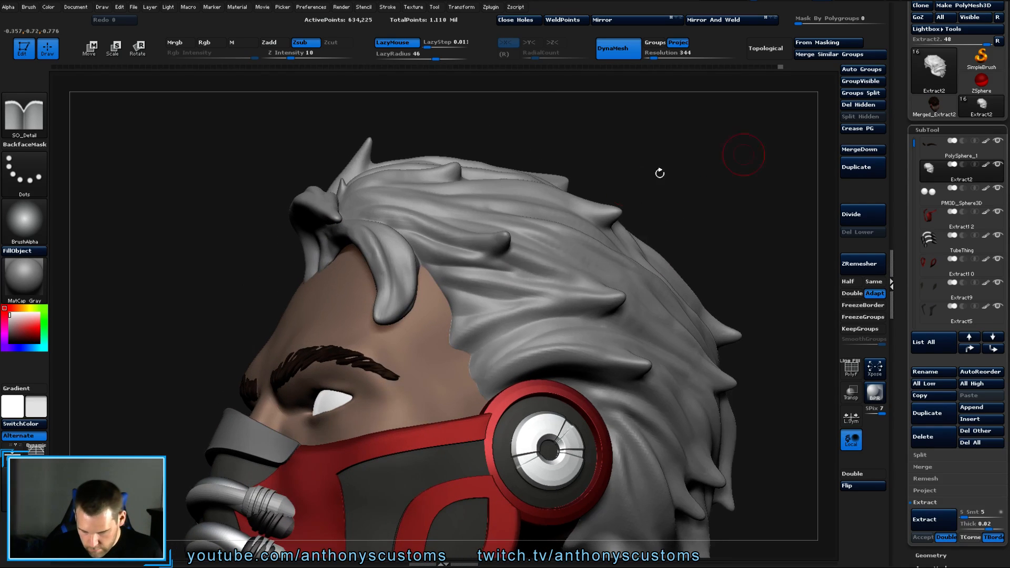
{"action": "left_click_drag", "start_coordinate": [426, 240], "coordinate": [407, 232]}
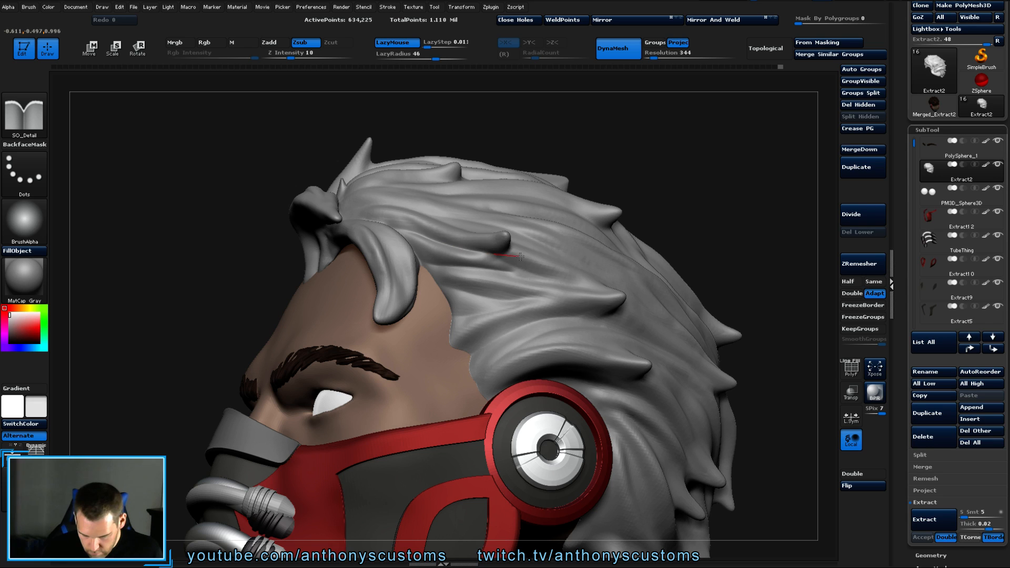
{"action": "left_click_drag", "start_coordinate": [528, 248], "coordinate": [529, 236]}
{"action": "mouse_move", "coordinate": [432, 291]}
{"action": "left_mouse_down"}
{"action": "mouse_move", "coordinate": [481, 274]}
{"action": "mouse_move", "coordinate": [559, 281]}
{"action": "left_mouse_up"}
Deepen the grooves between the upper side tuft and the pointed lock below it, running toward the temple hairline.
{"action": "mouse_move", "coordinate": [615, 270]}
{"action": "right_mouse_down"}
{"action": "mouse_move", "coordinate": [647, 271]}
{"action": "mouse_move", "coordinate": [618, 275]}
{"action": "right_mouse_up"}
{"action": "mouse_move", "coordinate": [618, 275]}
{"action": "left_mouse_down"}
{"action": "mouse_move", "coordinate": [546, 288]}
{"action": "mouse_move", "coordinate": [392, 260]}
{"action": "left_mouse_up"}
{"action": "right_click_drag", "start_coordinate": [734, 207], "coordinate": [684, 221]}
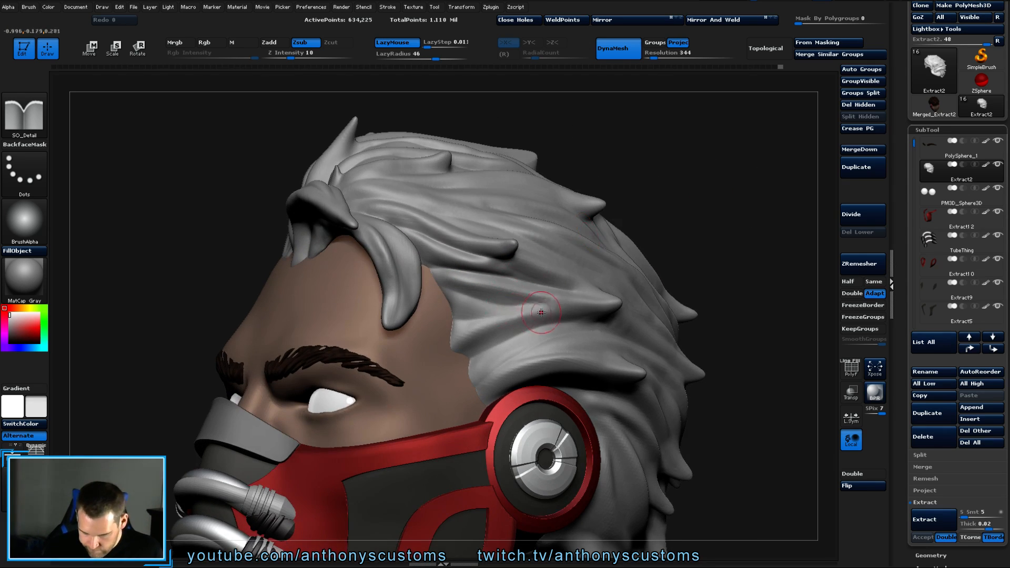
{"action": "left_click_drag", "start_coordinate": [541, 312], "coordinate": [409, 286]}
{"action": "left_click_drag", "start_coordinate": [532, 301], "coordinate": [418, 319]}
Carve strand lines into the hair in front of and above the ear disc, following the locks backward.
{"action": "left_click_drag", "start_coordinate": [717, 247], "coordinate": [473, 360]}
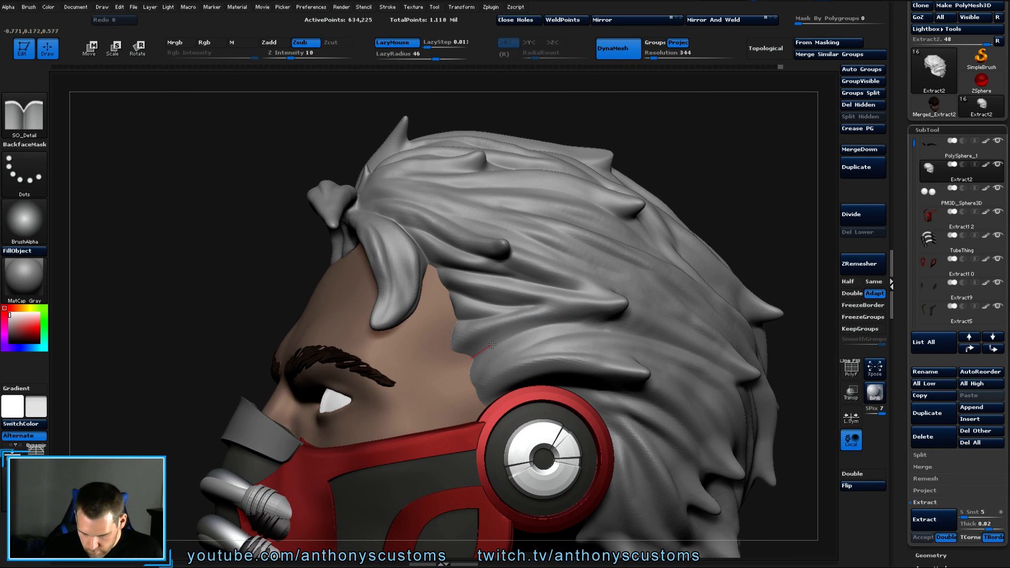
{"action": "mouse_move", "coordinate": [513, 332]}
{"action": "left_mouse_down"}
{"action": "mouse_move", "coordinate": [625, 313]}
{"action": "mouse_move", "coordinate": [709, 248]}
{"action": "left_mouse_up"}
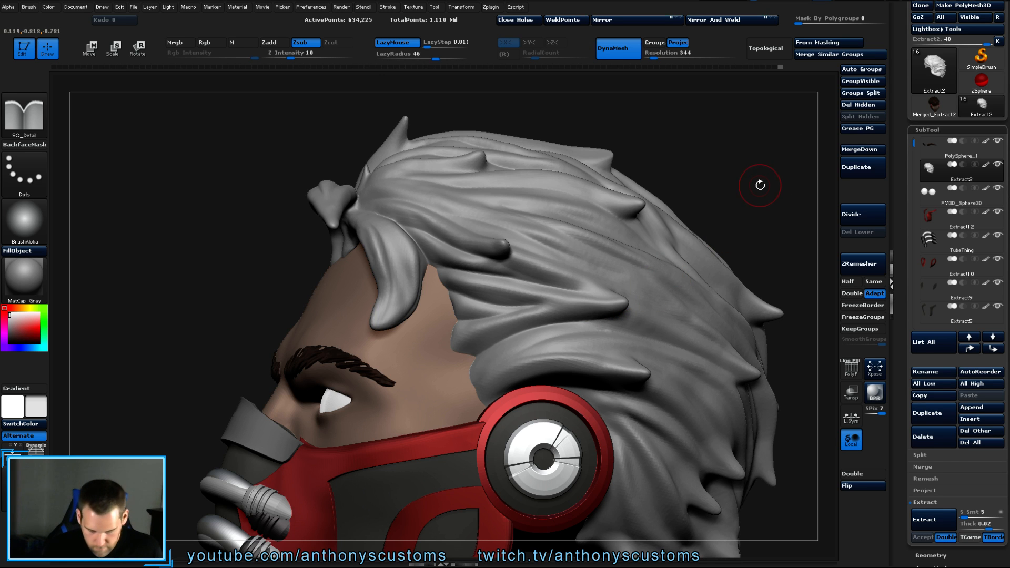
{"action": "mouse_move", "coordinate": [760, 185]}
{"action": "left_mouse_down"}
{"action": "mouse_move", "coordinate": [395, 272]}
{"action": "mouse_move", "coordinate": [486, 268]}
{"action": "left_mouse_up"}
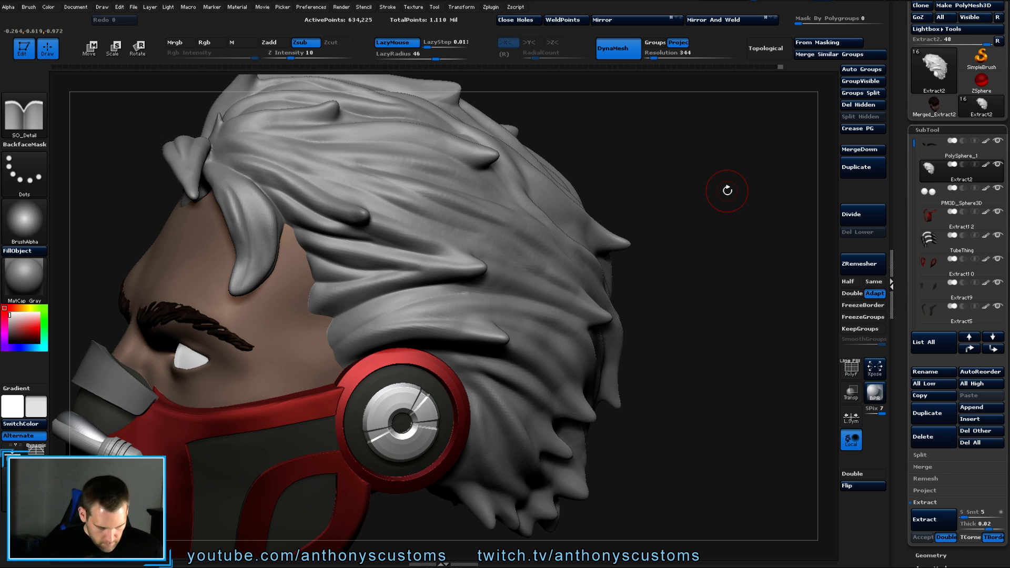
{"action": "mouse_move", "coordinate": [708, 276]}
{"action": "left_mouse_down"}
{"action": "mouse_move", "coordinate": [697, 284]}
{"action": "mouse_move", "coordinate": [681, 275]}
{"action": "mouse_move", "coordinate": [687, 264]}
{"action": "left_mouse_up"}
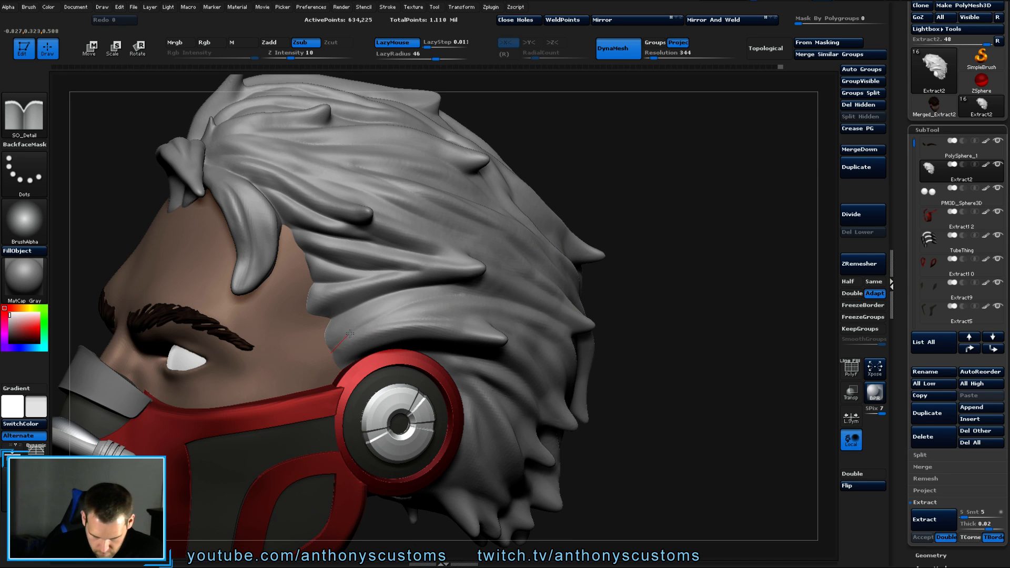
{"action": "mouse_move", "coordinate": [350, 334]}
{"action": "left_mouse_down"}
{"action": "mouse_move", "coordinate": [416, 302]}
{"action": "mouse_move", "coordinate": [485, 291]}
{"action": "left_mouse_up"}
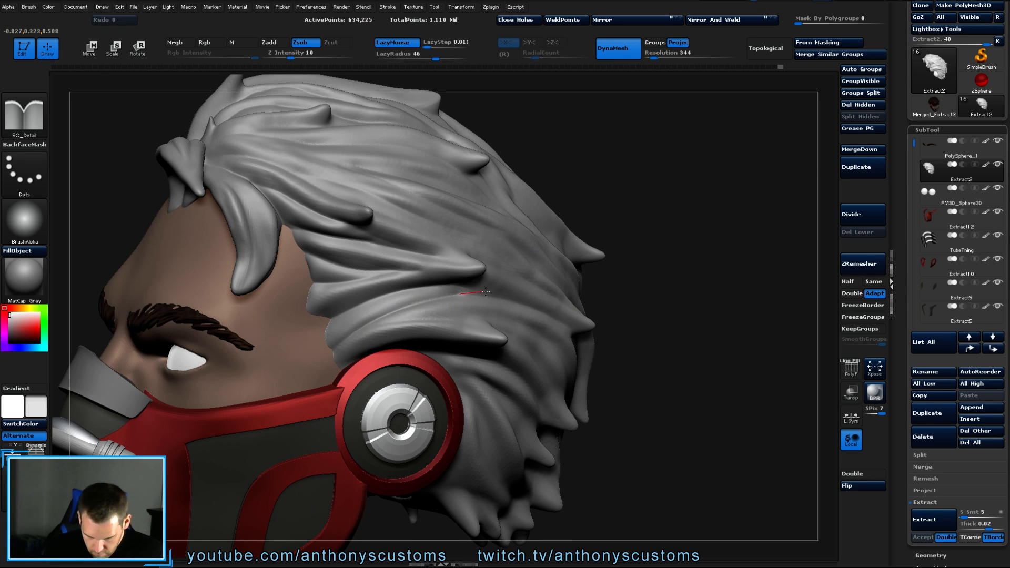
Add fine grooves along the lowest side lock directly above the ear disc and into the strands behind it.
{"action": "mouse_move", "coordinate": [667, 242]}
{"action": "left_mouse_down"}
{"action": "mouse_move", "coordinate": [682, 239]}
{"action": "mouse_move", "coordinate": [701, 280]}
{"action": "mouse_move", "coordinate": [650, 270]}
{"action": "left_mouse_up"}
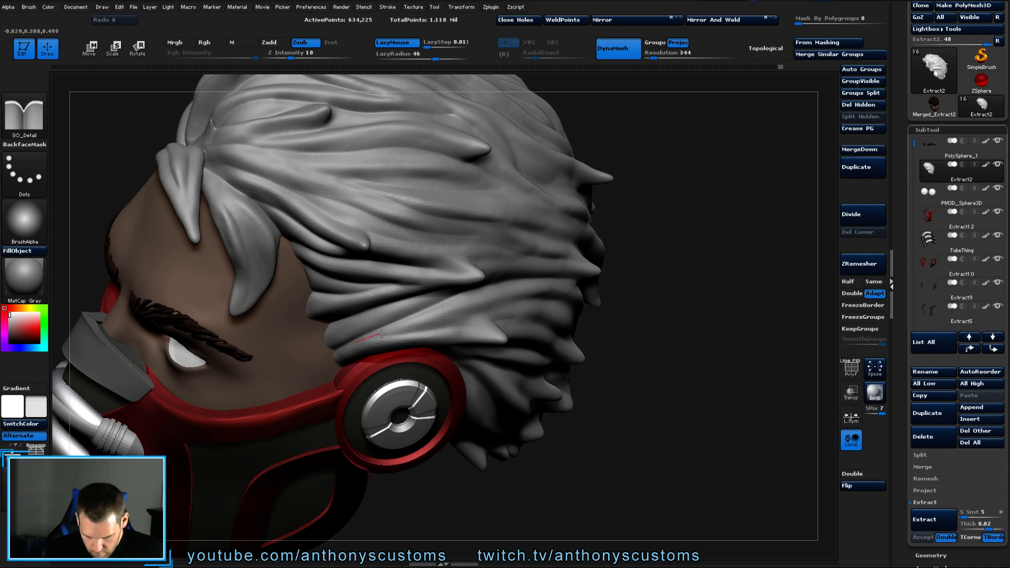
{"action": "left_click_drag", "start_coordinate": [382, 334], "coordinate": [515, 307]}
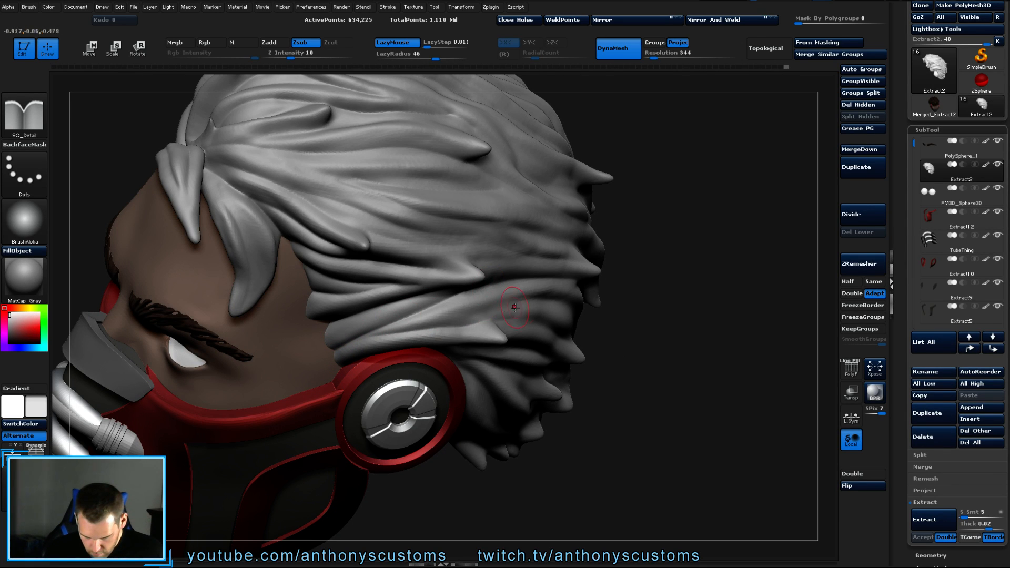
{"action": "mouse_move", "coordinate": [705, 275]}
{"action": "left_mouse_down"}
{"action": "mouse_move", "coordinate": [699, 263]}
{"action": "mouse_move", "coordinate": [648, 260]}
{"action": "mouse_move", "coordinate": [469, 322]}
{"action": "left_mouse_up"}
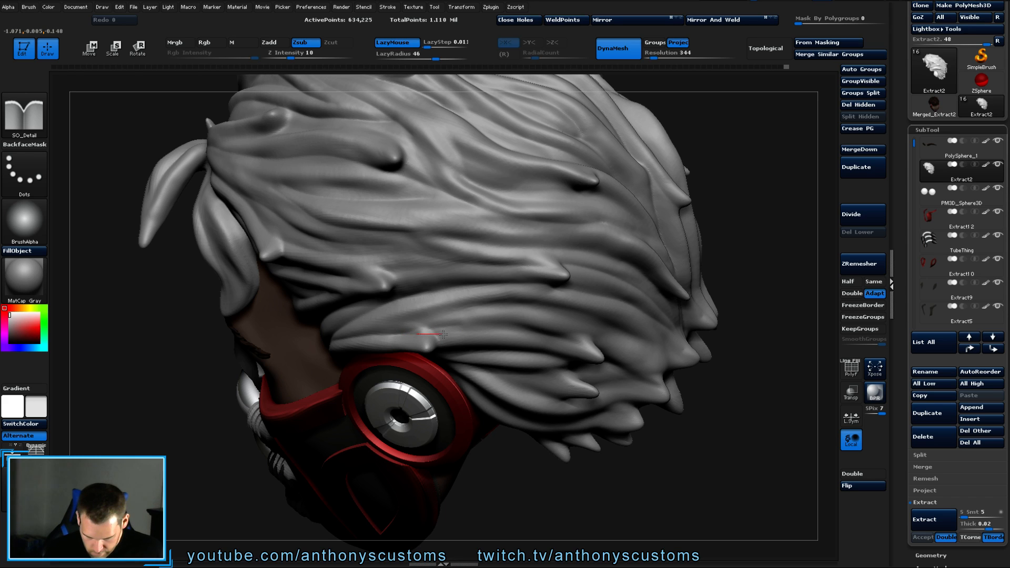
{"action": "mouse_move", "coordinate": [453, 342]}
{"action": "left_mouse_down"}
{"action": "mouse_move", "coordinate": [432, 330]}
{"action": "mouse_move", "coordinate": [526, 328]}
{"action": "mouse_move", "coordinate": [618, 355]}
{"action": "left_mouse_up"}
{"action": "left_click_drag", "start_coordinate": [408, 338], "coordinate": [552, 303]}
Define the tip and underside of the lock above the ear disc with short grooves from a rear side angle.
{"action": "left_click_drag", "start_coordinate": [734, 256], "coordinate": [735, 163]}
{"action": "left_click_drag", "start_coordinate": [421, 318], "coordinate": [438, 335]}
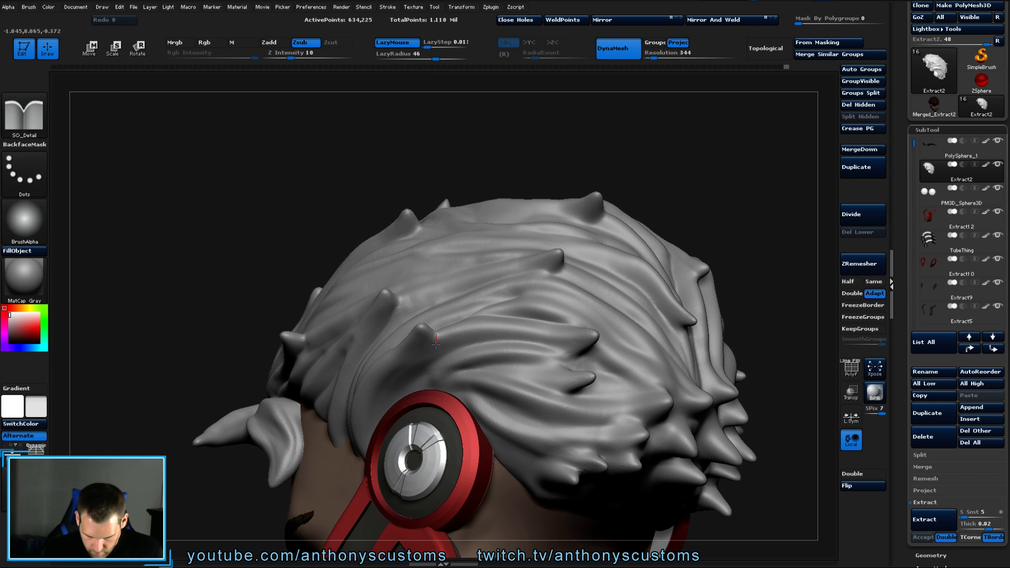
{"action": "left_click_drag", "start_coordinate": [396, 378], "coordinate": [374, 398]}
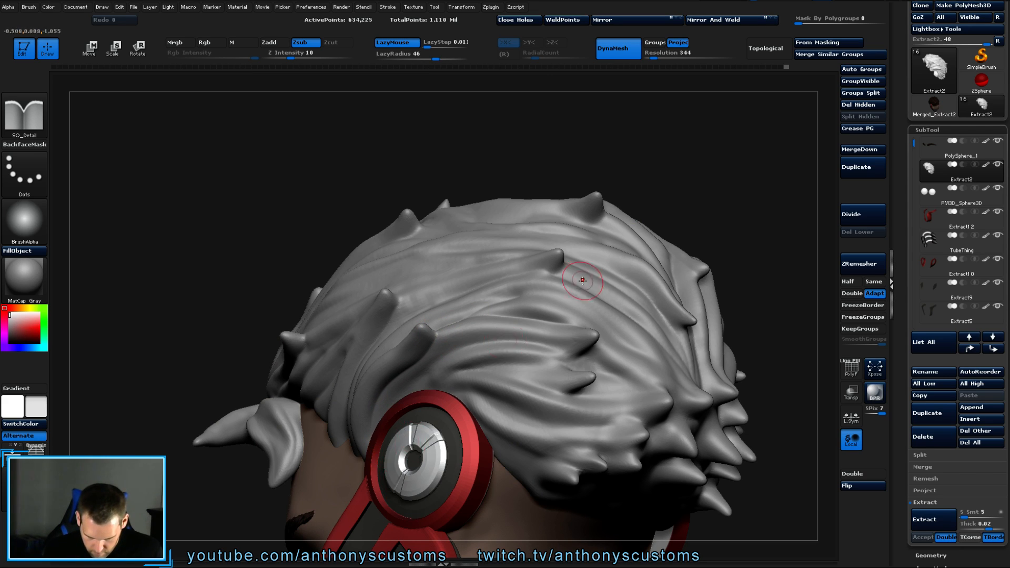
Carve long curved grooves from the upper rim of the ear disc into the two pointed locks behind it.
{"action": "left_click_drag", "start_coordinate": [711, 204], "coordinate": [712, 229], "text": "alt"}
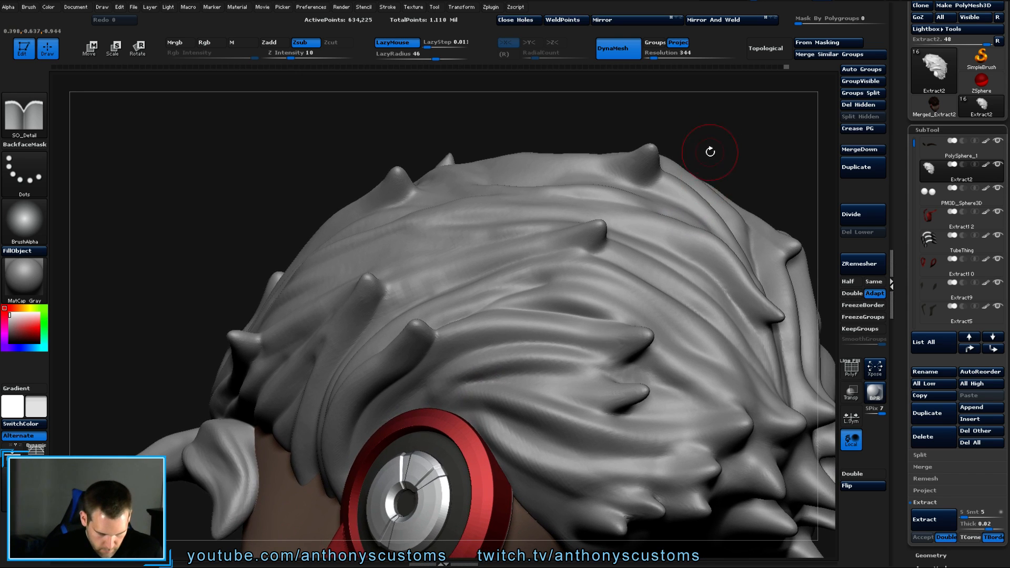
{"action": "left_click_drag", "start_coordinate": [710, 150], "coordinate": [473, 293]}
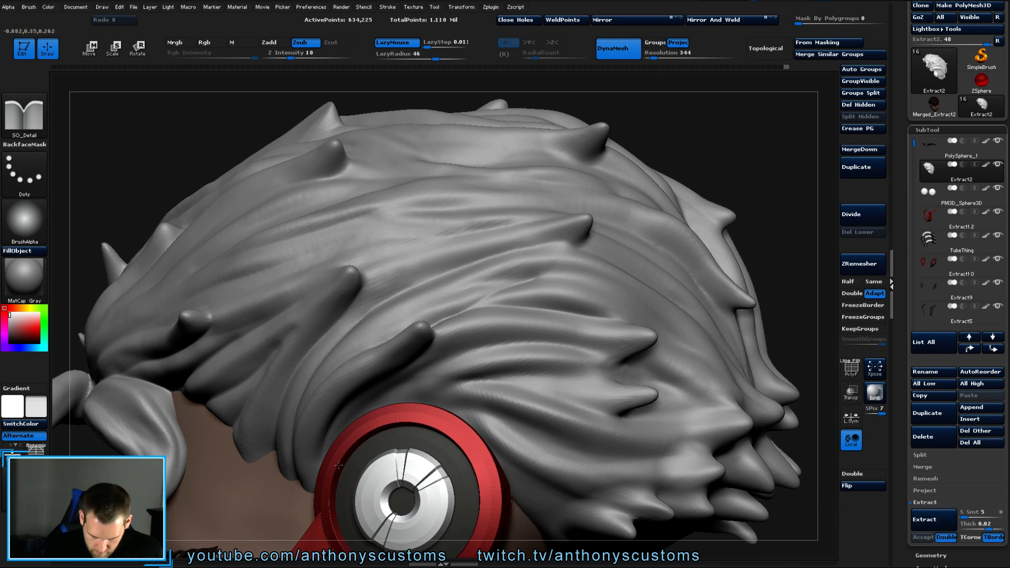
{"action": "mouse_move", "coordinate": [372, 400]}
{"action": "left_mouse_down"}
{"action": "mouse_move", "coordinate": [468, 350]}
{"action": "mouse_move", "coordinate": [519, 342]}
{"action": "mouse_move", "coordinate": [650, 361]}
{"action": "left_mouse_up"}
{"action": "mouse_move", "coordinate": [422, 401]}
{"action": "left_mouse_down"}
{"action": "mouse_move", "coordinate": [509, 369]}
{"action": "mouse_move", "coordinate": [636, 363]}
{"action": "left_mouse_up"}
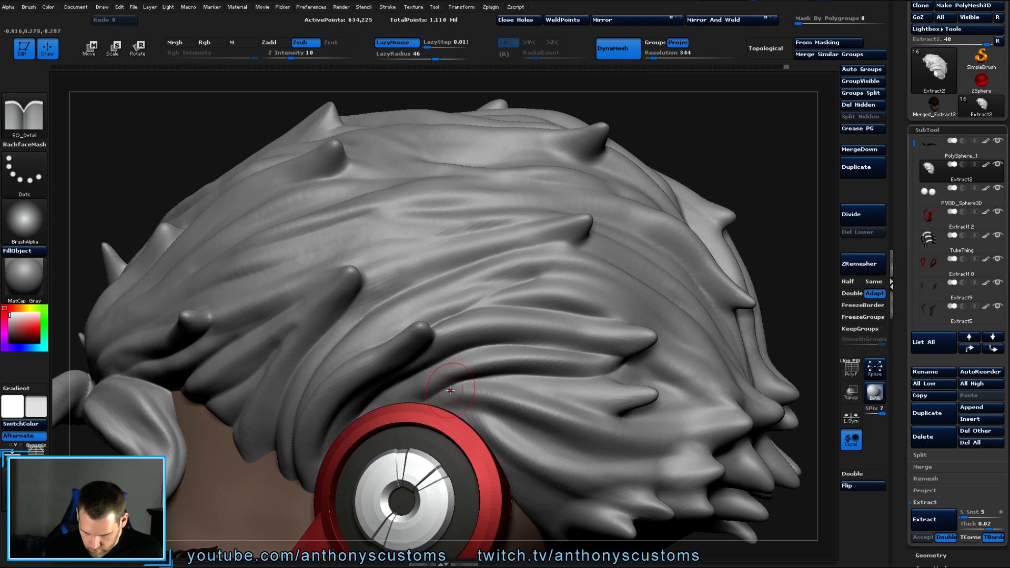
{"action": "left_click_drag", "start_coordinate": [481, 376], "coordinate": [655, 412]}
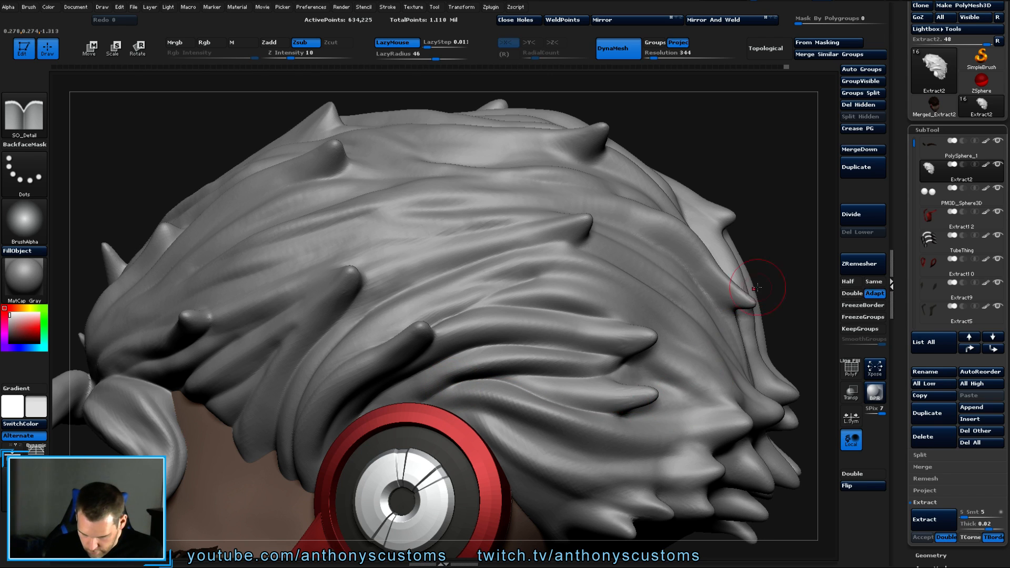
Carve strand lines into the lower back locks behind the ear disc, following them toward their pointed tips.
{"action": "mouse_move", "coordinate": [772, 211]}
{"action": "left_mouse_down", "text": "alt"}
{"action": "mouse_move", "coordinate": [766, 221]}
{"action": "mouse_move", "coordinate": [754, 153]}
{"action": "mouse_move", "coordinate": [703, 300]}
{"action": "mouse_move", "coordinate": [636, 241]}
{"action": "mouse_move", "coordinate": [512, 245]}
{"action": "left_mouse_up", "text": "alt"}
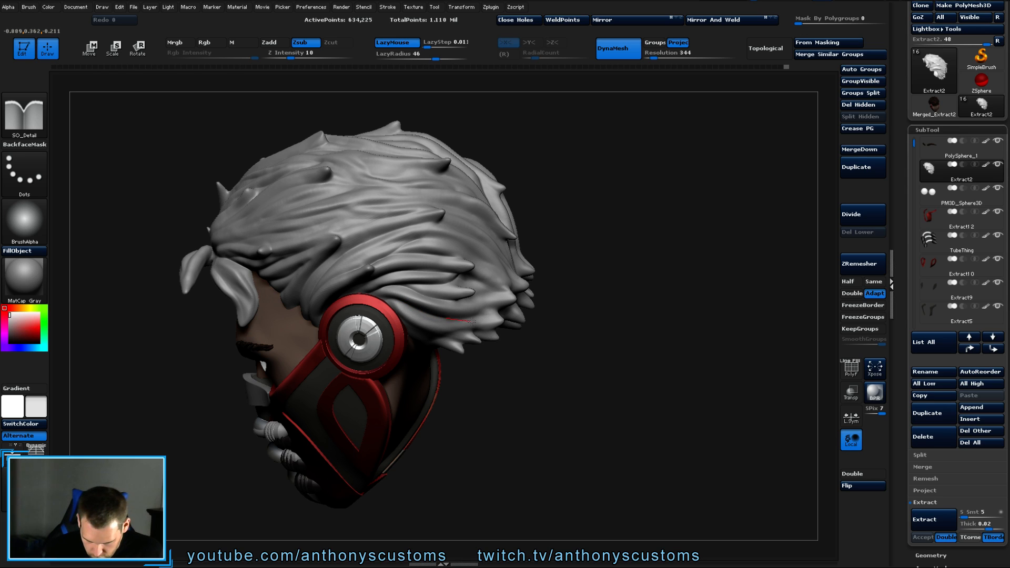
{"action": "left_click_drag", "start_coordinate": [503, 290], "coordinate": [505, 287]}
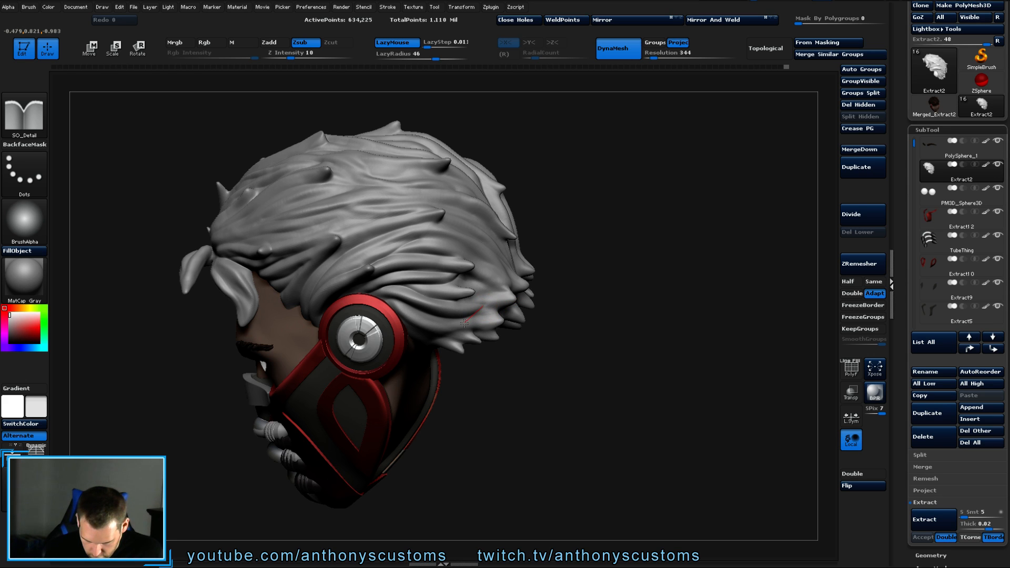
{"action": "mouse_move", "coordinate": [584, 322]}
{"action": "left_mouse_down"}
{"action": "mouse_move", "coordinate": [586, 354]}
{"action": "mouse_move", "coordinate": [552, 368]}
{"action": "mouse_move", "coordinate": [516, 318]}
{"action": "mouse_move", "coordinate": [442, 322]}
{"action": "mouse_move", "coordinate": [466, 327]}
{"action": "mouse_move", "coordinate": [520, 303]}
{"action": "left_mouse_up"}
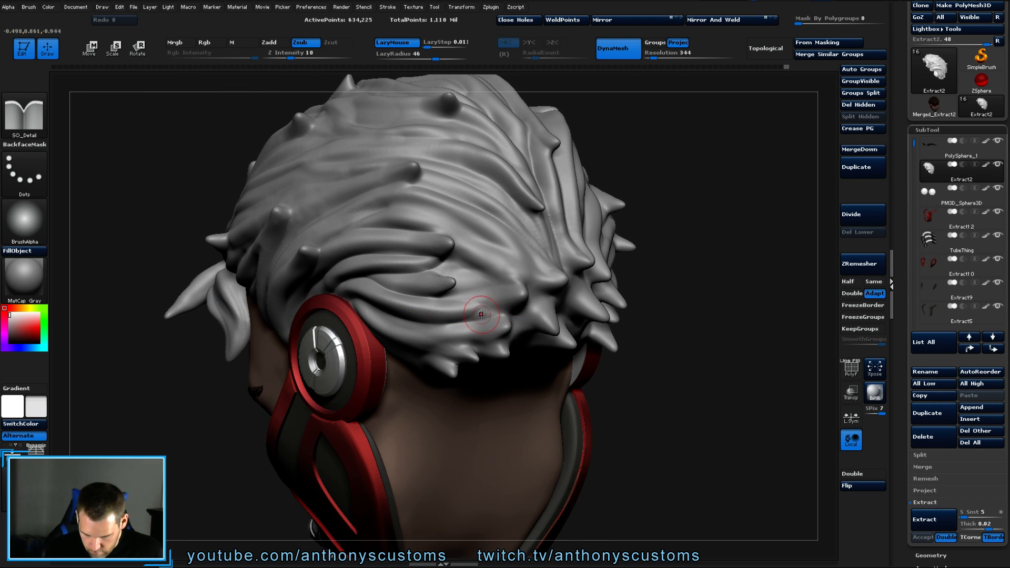
Separate the lower locks at the back of the head with grooves running from behind the ear to their tips.
{"action": "key", "text": "shift"}
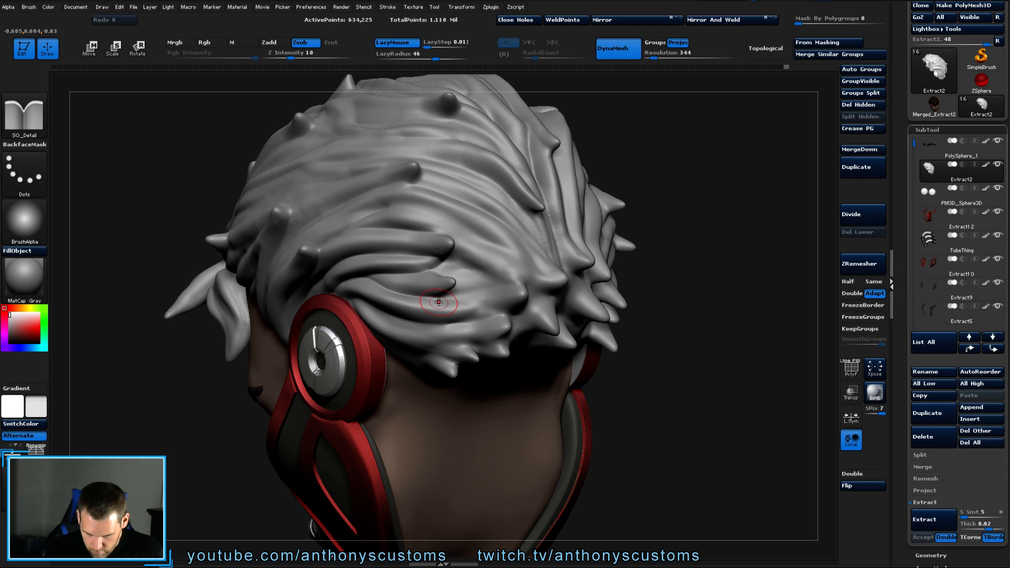
{"action": "key", "text": "shift"}
{"action": "left_click_drag", "start_coordinate": [425, 297], "coordinate": [469, 301]}
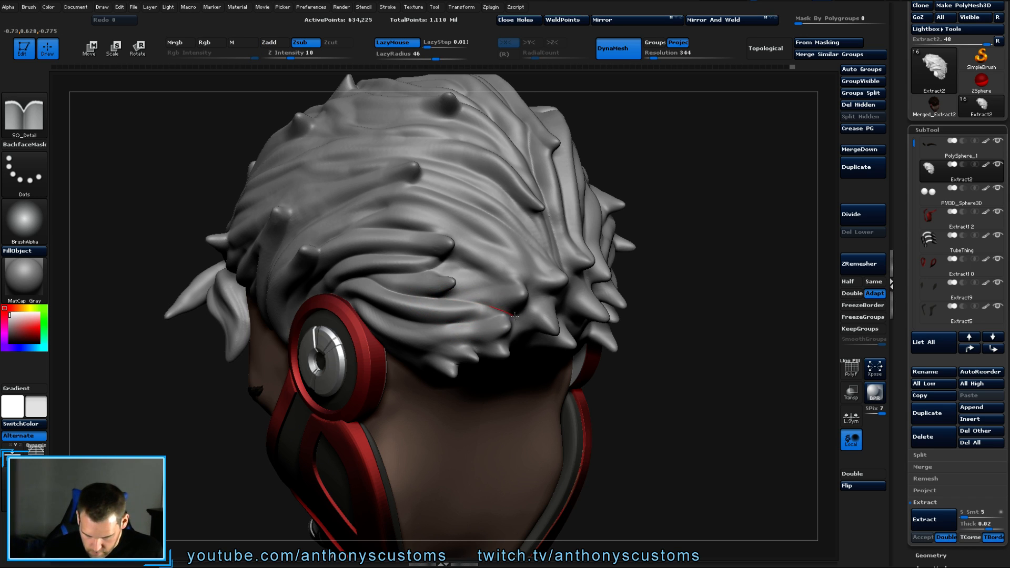
{"action": "left_click_drag", "start_coordinate": [529, 318], "coordinate": [531, 318]}
{"action": "mouse_move", "coordinate": [431, 301]}
{"action": "left_mouse_down"}
{"action": "mouse_move", "coordinate": [499, 285]}
{"action": "mouse_move", "coordinate": [536, 303]}
{"action": "left_mouse_up"}
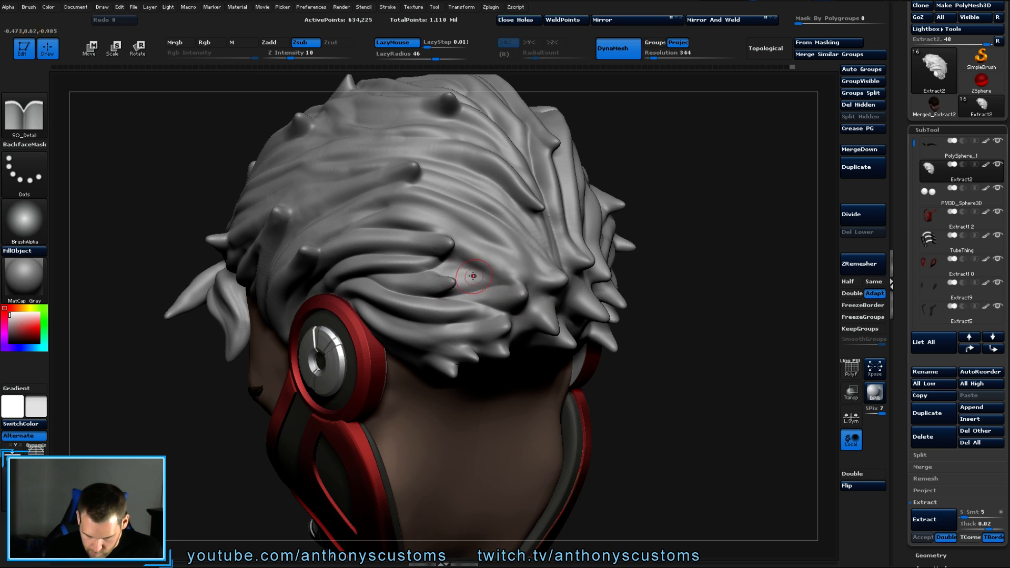
{"action": "left_click_drag", "start_coordinate": [424, 272], "coordinate": [541, 290]}
Carve short grooves between the lower back locks near the nape, following them toward their tips.
{"action": "mouse_move", "coordinate": [678, 342]}
{"action": "left_mouse_down"}
{"action": "mouse_move", "coordinate": [705, 349]}
{"action": "mouse_move", "coordinate": [679, 368]}
{"action": "left_mouse_up"}
{"action": "mouse_move", "coordinate": [502, 284]}
{"action": "left_mouse_down"}
{"action": "mouse_move", "coordinate": [552, 289]}
{"action": "mouse_move", "coordinate": [516, 286]}
{"action": "left_mouse_up"}
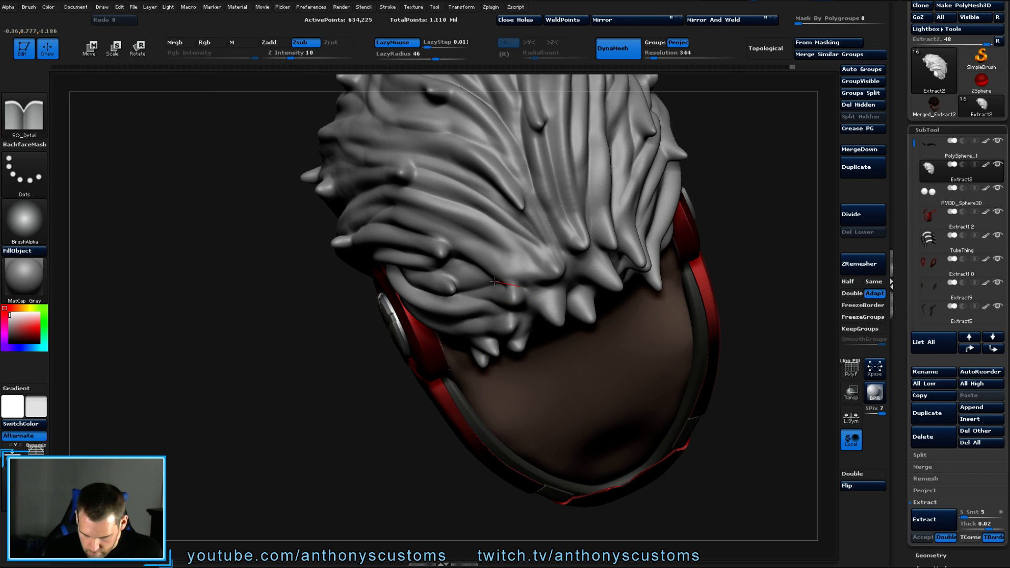
{"action": "left_click_drag", "start_coordinate": [486, 279], "coordinate": [513, 285]}
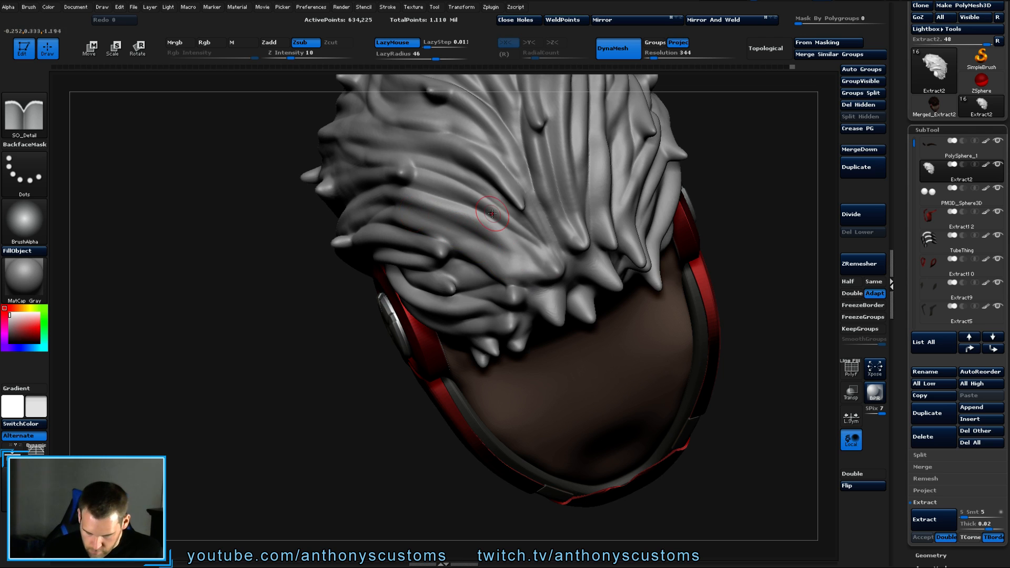
{"action": "mouse_move", "coordinate": [705, 179]}
{"action": "left_mouse_down"}
{"action": "mouse_move", "coordinate": [739, 173]}
{"action": "mouse_move", "coordinate": [494, 176]}
{"action": "left_mouse_up"}
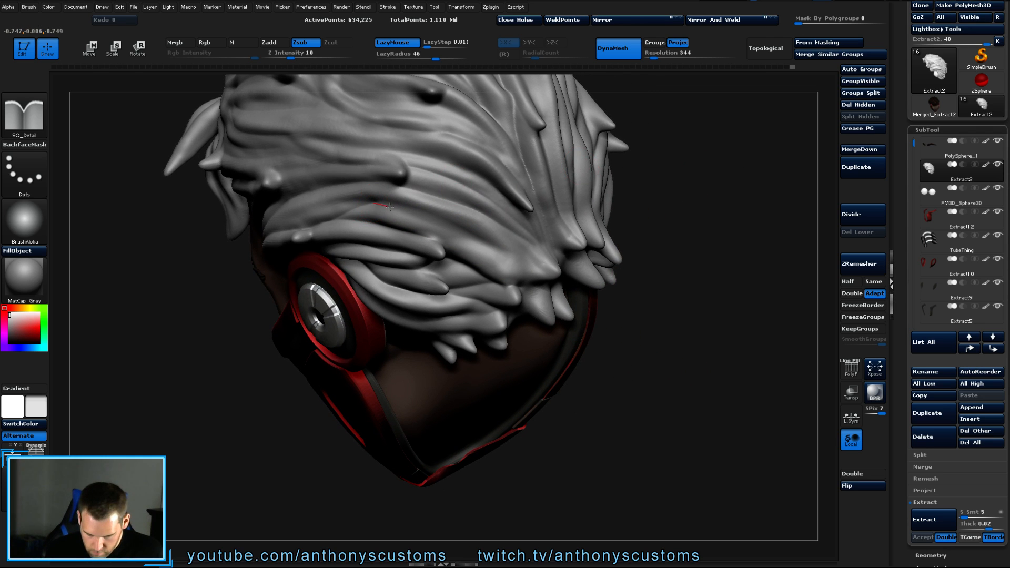
{"action": "left_click_drag", "start_coordinate": [426, 209], "coordinate": [539, 258]}
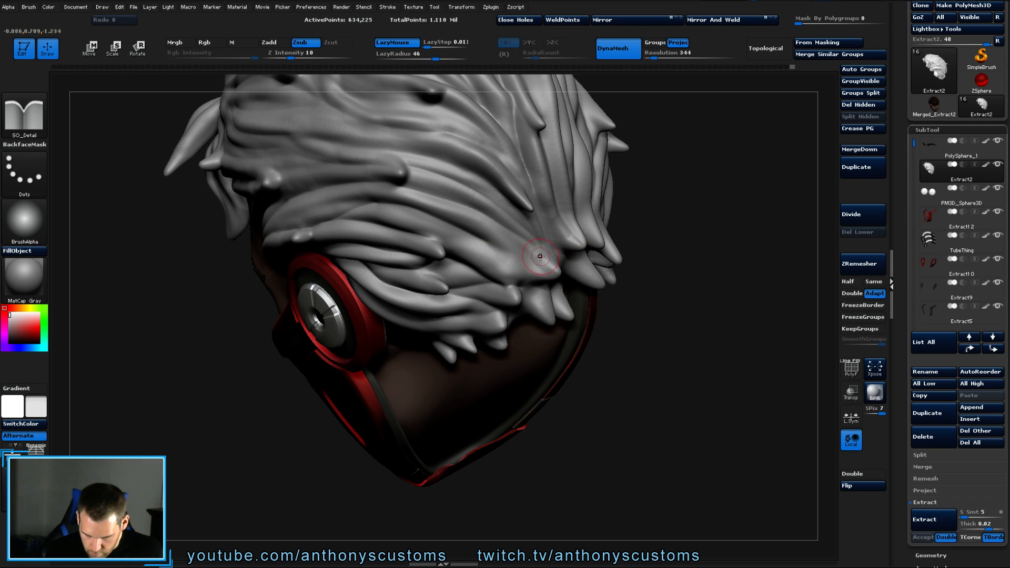
{"action": "mouse_move", "coordinate": [476, 242]}
{"action": "left_mouse_down"}
{"action": "mouse_move", "coordinate": [556, 267]}
{"action": "mouse_move", "coordinate": [565, 292]}
{"action": "left_mouse_up"}
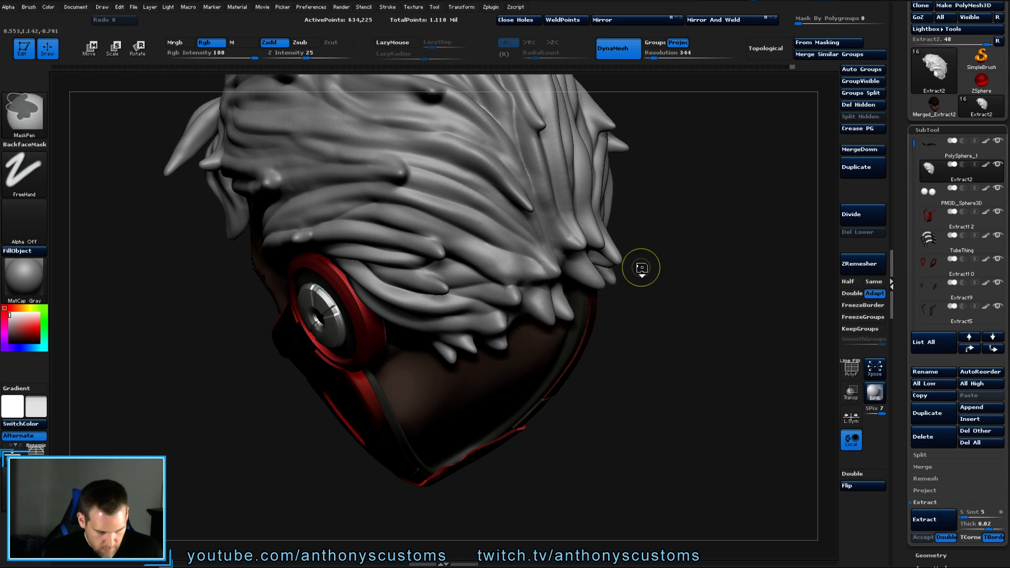
{"action": "key", "text": "ctrl+z"}
{"action": "key", "text": "ctrl+z"}
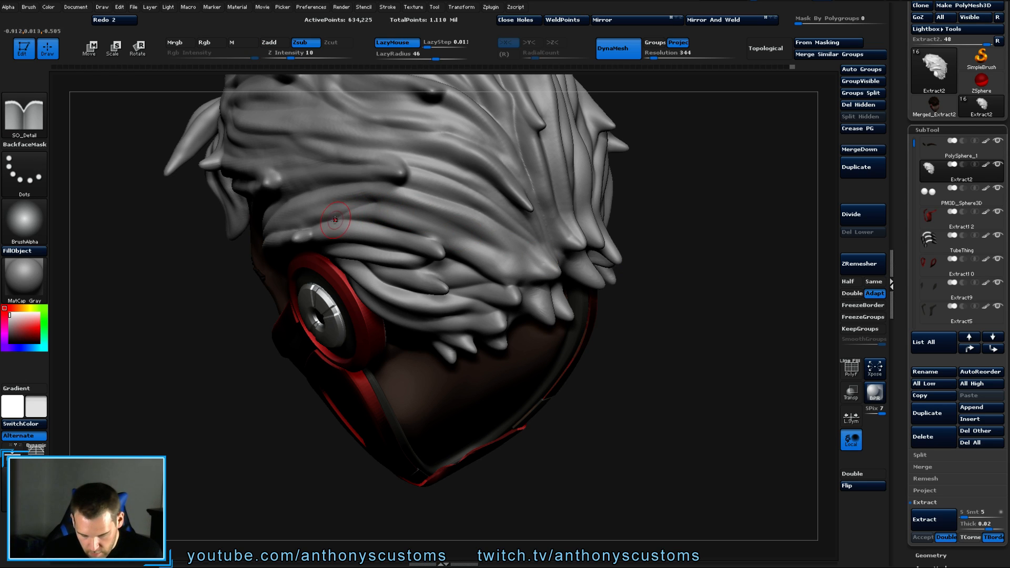
Carve a long curved groove above the ear disc, sweeping back into the pointed locks at the rear of the head.
{"action": "mouse_move", "coordinate": [398, 201]}
{"action": "left_mouse_down"}
{"action": "mouse_move", "coordinate": [485, 237]}
{"action": "mouse_move", "coordinate": [512, 261]}
{"action": "mouse_move", "coordinate": [573, 280]}
{"action": "left_mouse_up"}
{"action": "mouse_move", "coordinate": [694, 261]}
{"action": "left_mouse_down"}
{"action": "mouse_move", "coordinate": [666, 234]}
{"action": "mouse_move", "coordinate": [579, 241]}
{"action": "left_mouse_up"}
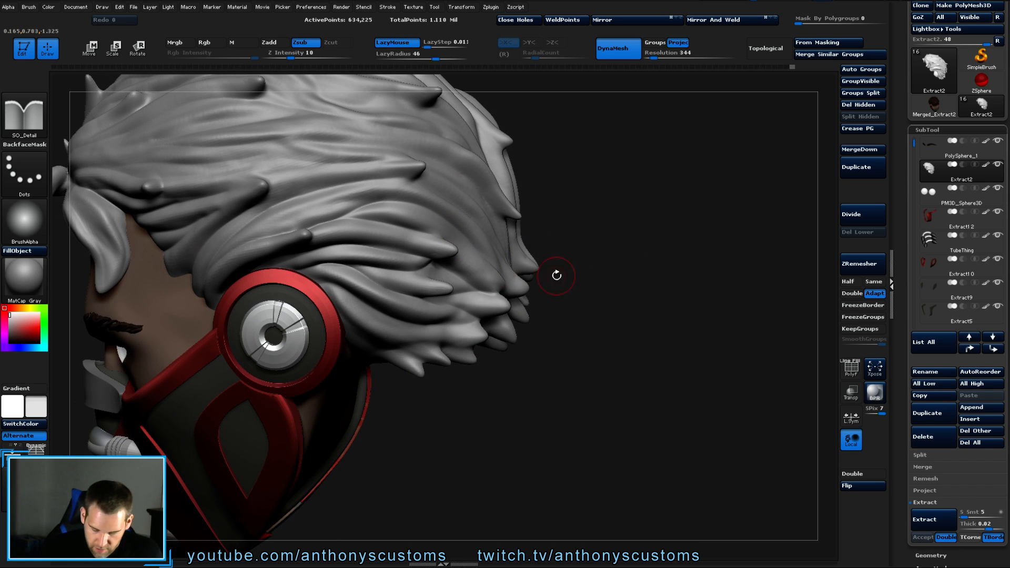
{"action": "mouse_move", "coordinate": [556, 275]}
{"action": "left_mouse_down"}
{"action": "mouse_move", "coordinate": [646, 294]}
{"action": "mouse_move", "coordinate": [480, 218]}
{"action": "left_mouse_up"}
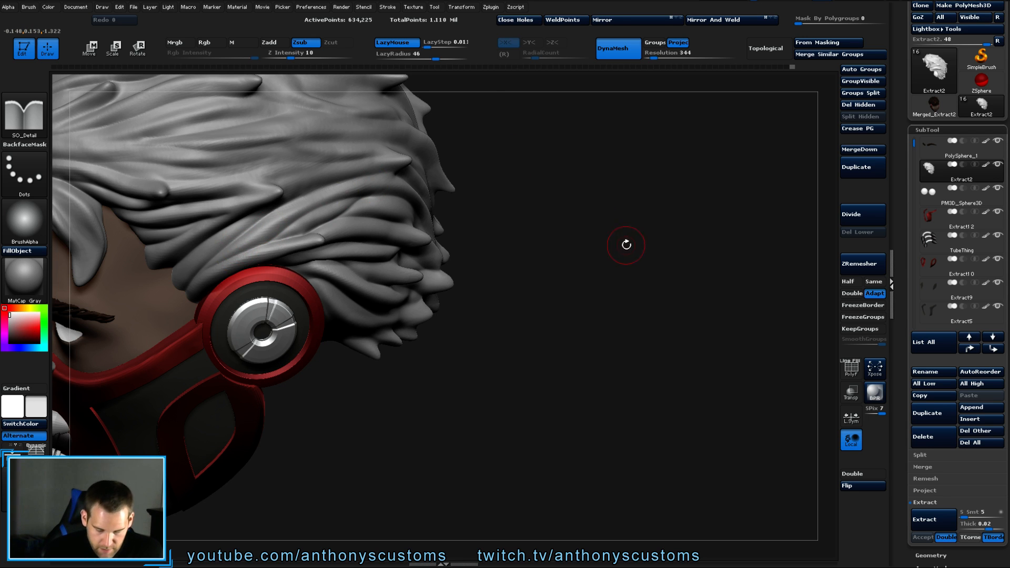
Carve strand grooves across the side hair, from behind the forelock back toward the rear tips.
{"action": "mouse_move", "coordinate": [626, 244]}
{"action": "left_mouse_down"}
{"action": "mouse_move", "coordinate": [594, 243]}
{"action": "mouse_move", "coordinate": [605, 241]}
{"action": "mouse_move", "coordinate": [624, 184]}
{"action": "left_mouse_up"}
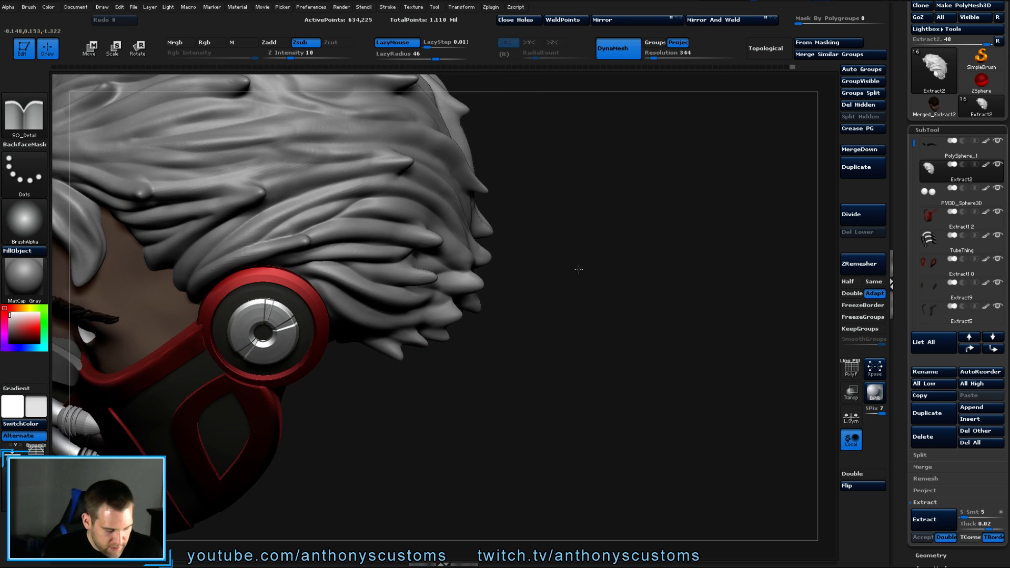
{"action": "left_click_drag", "start_coordinate": [579, 269], "coordinate": [698, 313], "text": "alt"}
{"action": "mouse_move", "coordinate": [727, 326]}
{"action": "left_mouse_down"}
{"action": "mouse_move", "coordinate": [737, 254]}
{"action": "mouse_move", "coordinate": [699, 251]}
{"action": "mouse_move", "coordinate": [703, 203]}
{"action": "mouse_move", "coordinate": [672, 258]}
{"action": "mouse_move", "coordinate": [664, 253]}
{"action": "left_mouse_up"}
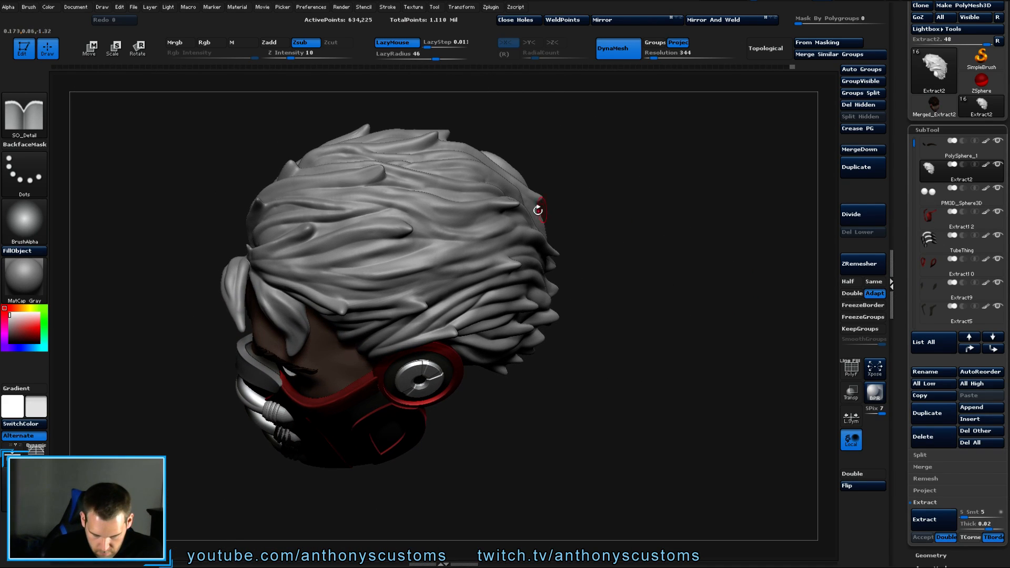
{"action": "left_click_drag", "start_coordinate": [293, 282], "coordinate": [352, 303]}
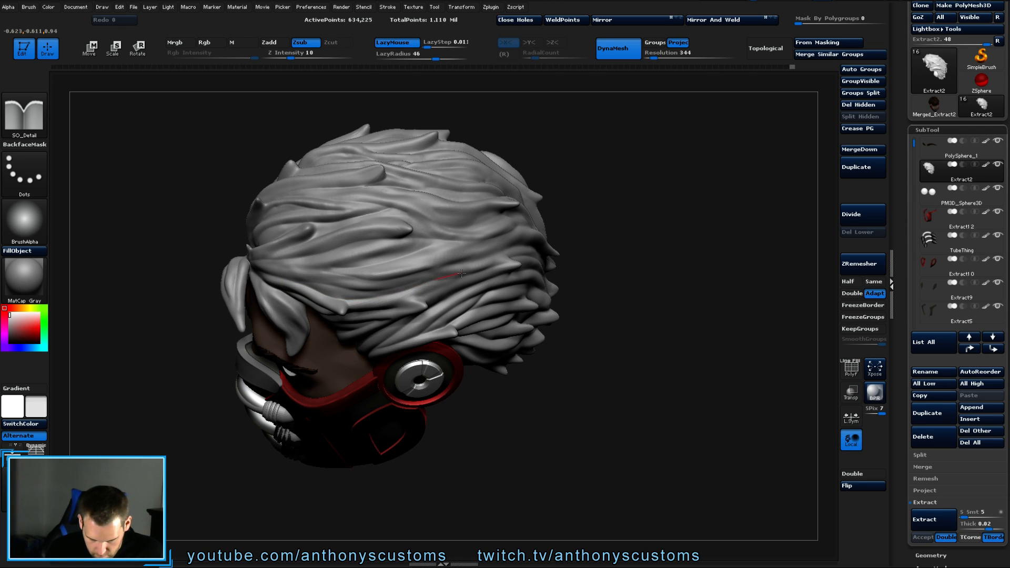
{"action": "left_click_drag", "start_coordinate": [461, 273], "coordinate": [463, 272]}
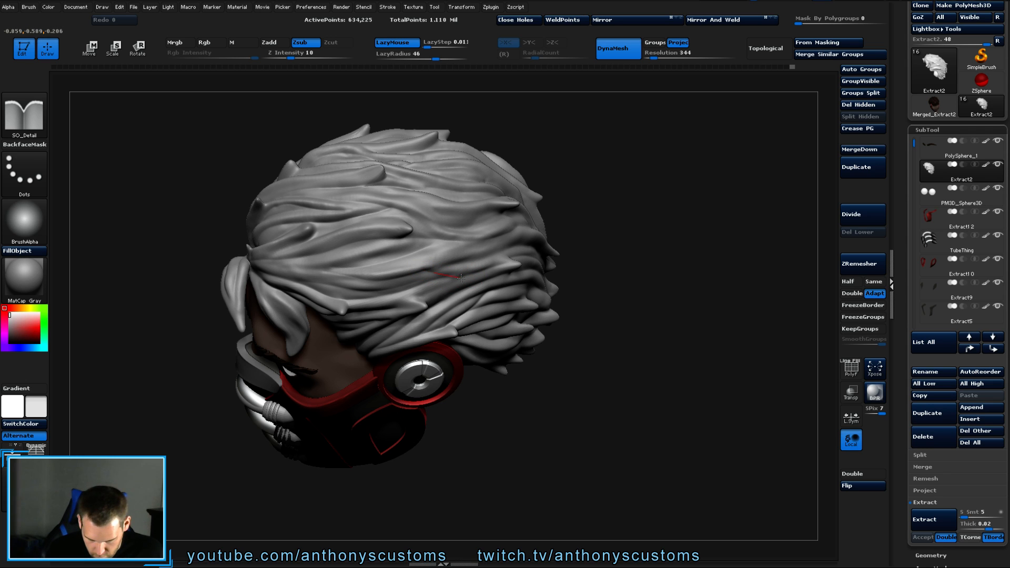
{"action": "left_click_drag", "start_coordinate": [516, 255], "coordinate": [540, 250]}
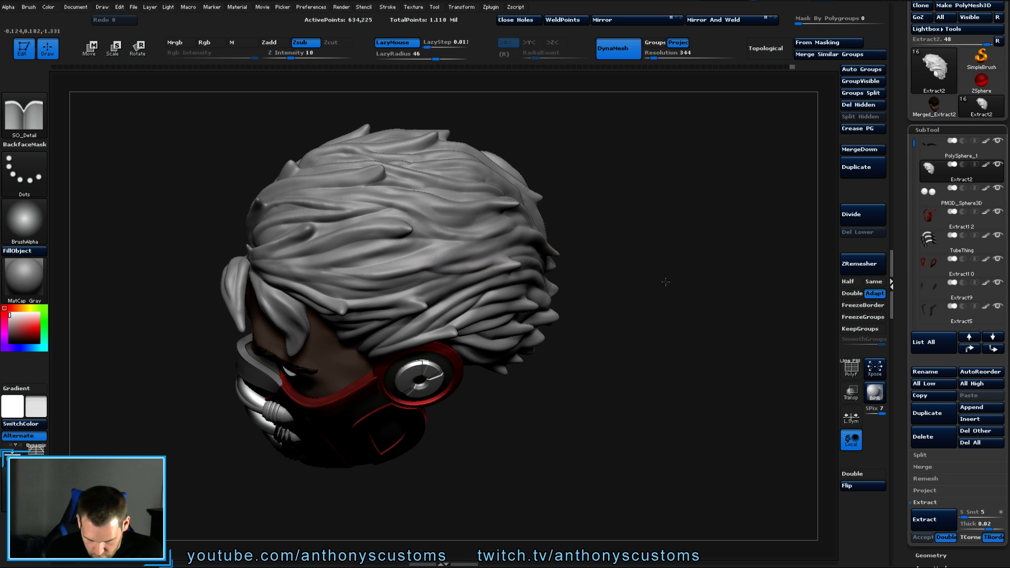
Carve a long strand groove through the side hair above the temple, running back over the ear disc.
{"action": "mouse_move", "coordinate": [665, 282]}
{"action": "left_mouse_down"}
{"action": "mouse_move", "coordinate": [663, 254]}
{"action": "mouse_move", "coordinate": [675, 253]}
{"action": "left_mouse_up"}
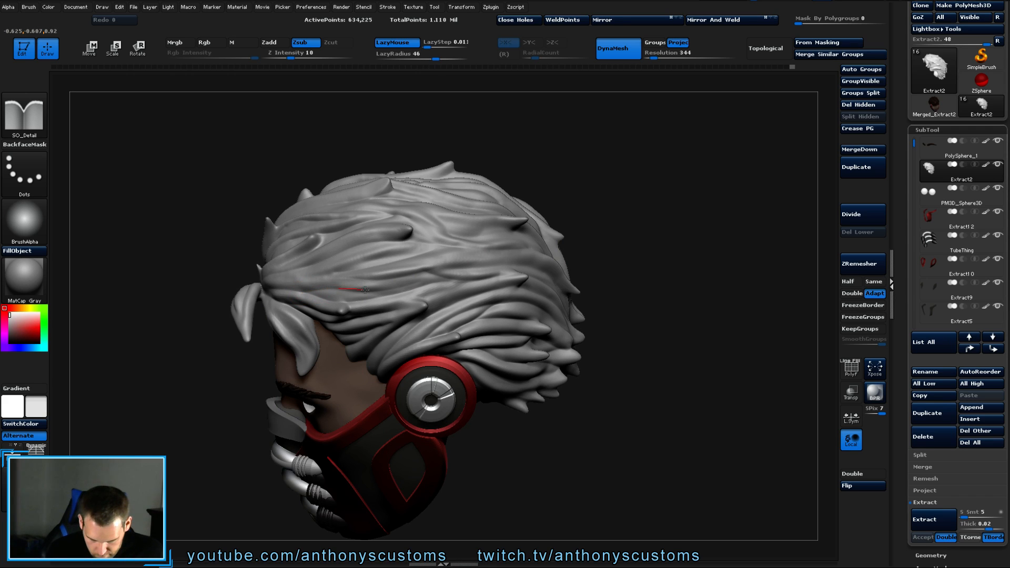
{"action": "left_click_drag", "start_coordinate": [403, 288], "coordinate": [497, 275]}
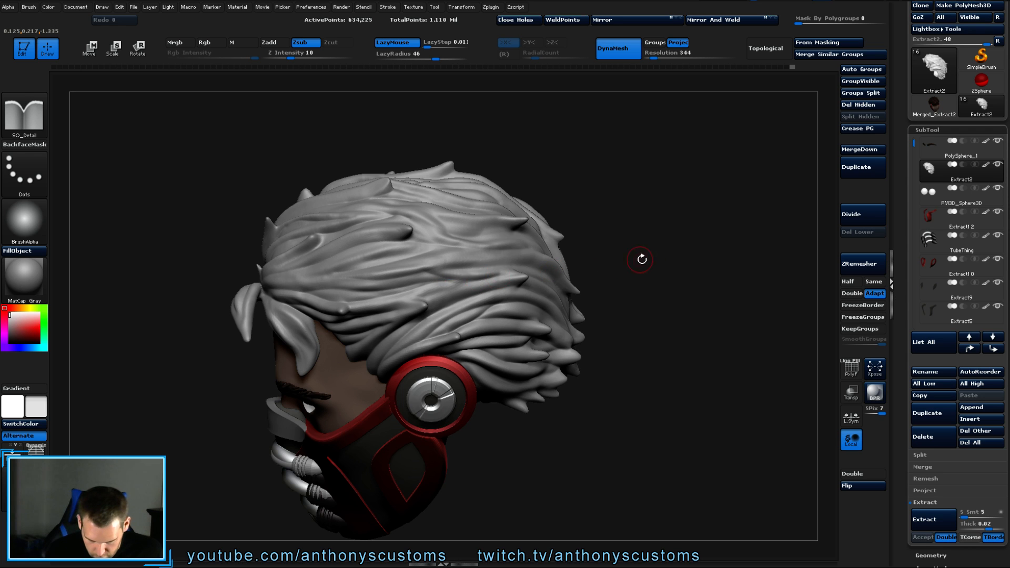
{"action": "left_click_drag", "start_coordinate": [638, 259], "coordinate": [619, 262]}
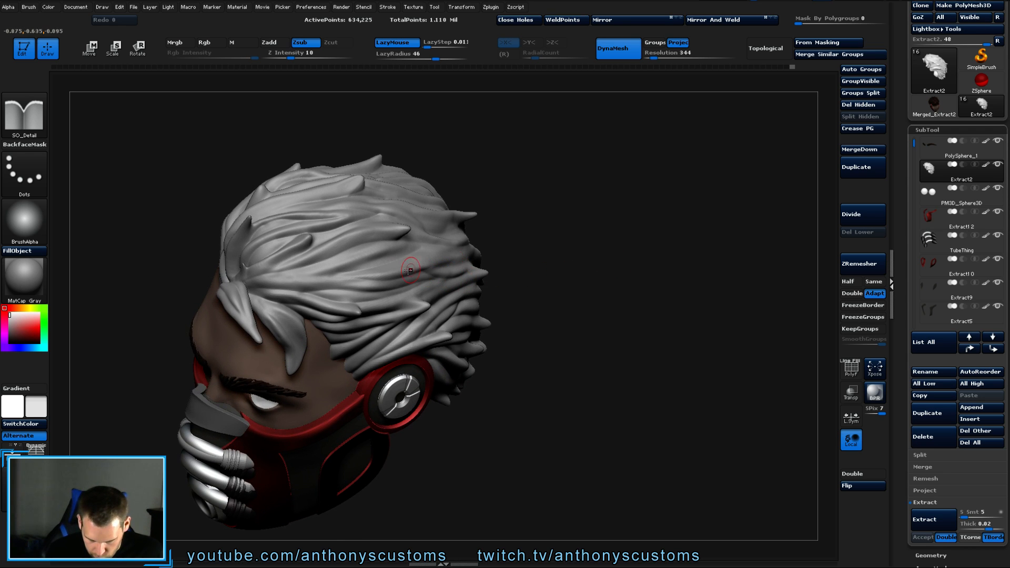
{"action": "left_click_drag", "start_coordinate": [516, 255], "coordinate": [492, 258]}
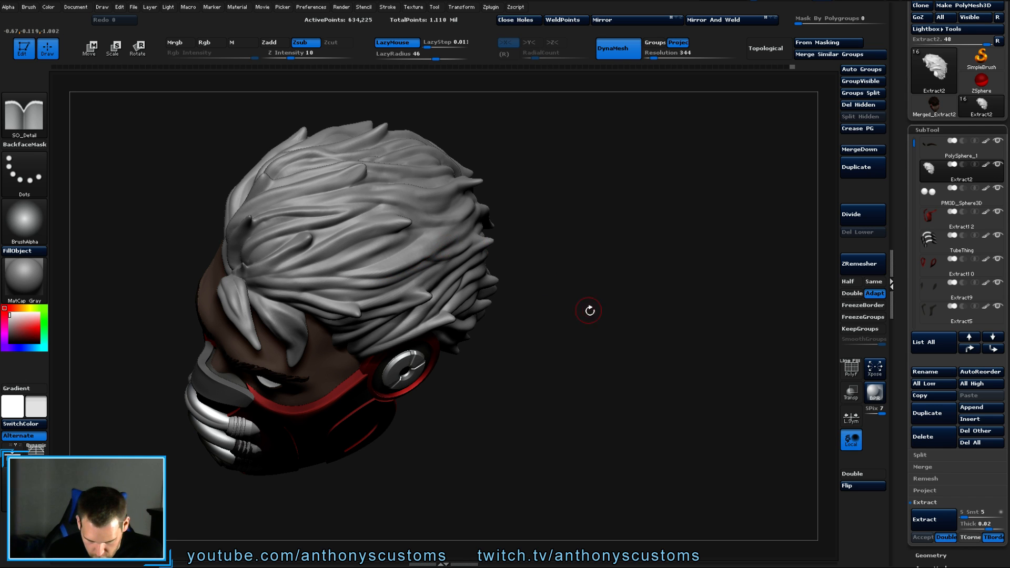
Carve strand lines along the pointed lock on the upper side of the head, well above the ear disc.
{"action": "mouse_move", "coordinate": [588, 309]}
{"action": "left_mouse_down"}
{"action": "mouse_move", "coordinate": [579, 259]}
{"action": "mouse_move", "coordinate": [416, 245]}
{"action": "left_mouse_up"}
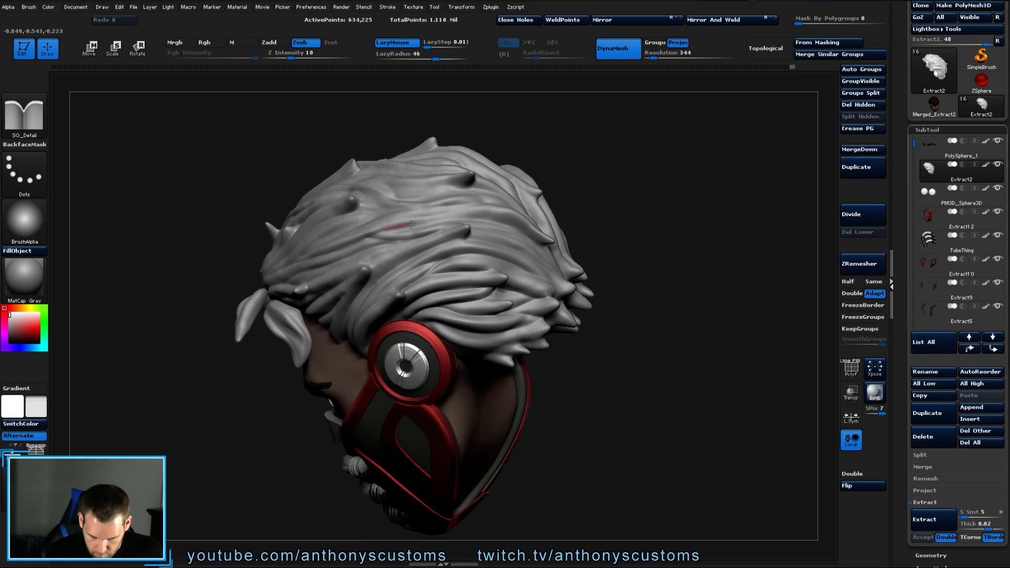
{"action": "mouse_move", "coordinate": [421, 226]}
{"action": "left_mouse_down"}
{"action": "mouse_move", "coordinate": [473, 203]}
{"action": "mouse_move", "coordinate": [378, 234]}
{"action": "mouse_move", "coordinate": [467, 220]}
{"action": "left_mouse_up"}
{"action": "mouse_move", "coordinate": [614, 204]}
{"action": "left_mouse_down"}
{"action": "mouse_move", "coordinate": [640, 228]}
{"action": "mouse_move", "coordinate": [538, 212]}
{"action": "mouse_move", "coordinate": [563, 195]}
{"action": "left_mouse_up"}
{"action": "mouse_move", "coordinate": [368, 209]}
{"action": "left_mouse_down"}
{"action": "mouse_move", "coordinate": [310, 231]}
{"action": "mouse_move", "coordinate": [319, 214]}
{"action": "left_mouse_up"}
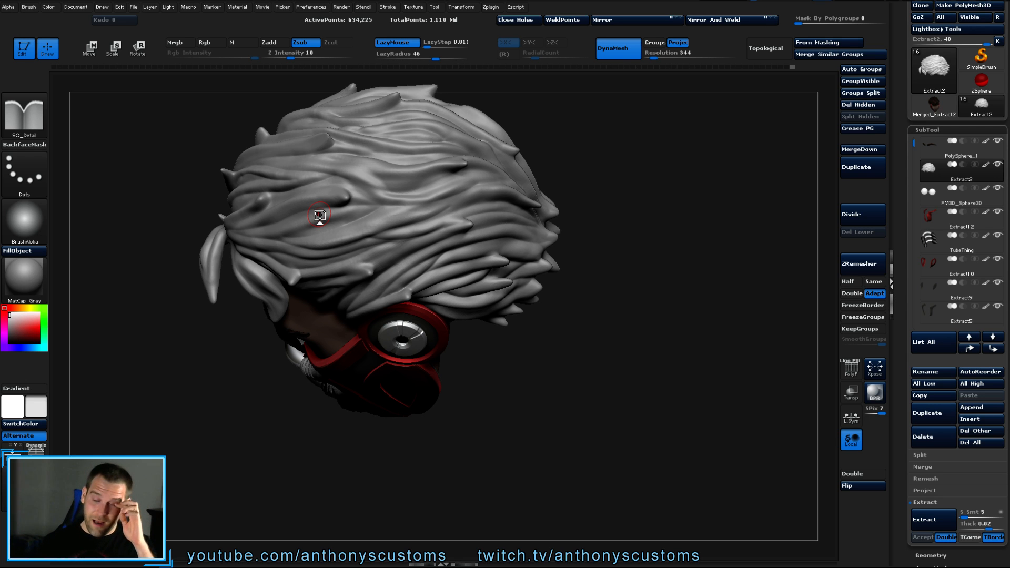
Carve short grooves between the upper side locks and around the small lock on the crown.
{"action": "mouse_move", "coordinate": [646, 260]}
{"action": "left_mouse_down"}
{"action": "mouse_move", "coordinate": [641, 302]}
{"action": "mouse_move", "coordinate": [626, 322]}
{"action": "left_mouse_up"}
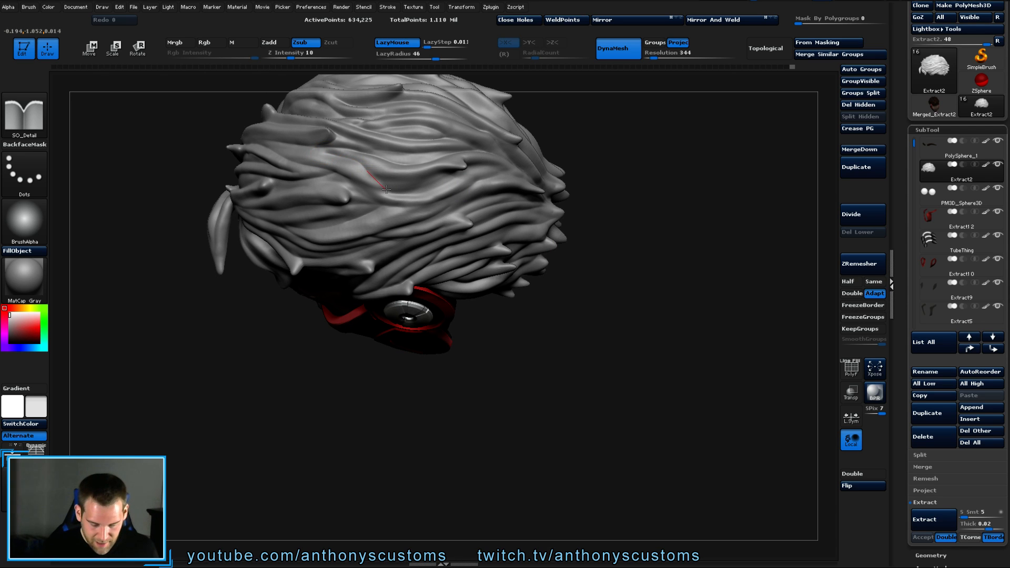
{"action": "mouse_move", "coordinate": [623, 233]}
{"action": "left_mouse_down"}
{"action": "mouse_move", "coordinate": [656, 254]}
{"action": "mouse_move", "coordinate": [660, 226]}
{"action": "mouse_move", "coordinate": [681, 216]}
{"action": "mouse_move", "coordinate": [559, 289]}
{"action": "mouse_move", "coordinate": [581, 329]}
{"action": "mouse_move", "coordinate": [558, 323]}
{"action": "left_mouse_up"}
{"action": "mouse_move", "coordinate": [500, 245]}
{"action": "left_mouse_down"}
{"action": "mouse_move", "coordinate": [642, 347]}
{"action": "mouse_move", "coordinate": [678, 247]}
{"action": "mouse_move", "coordinate": [719, 216]}
{"action": "mouse_move", "coordinate": [733, 164]}
{"action": "mouse_move", "coordinate": [468, 237]}
{"action": "left_mouse_up"}
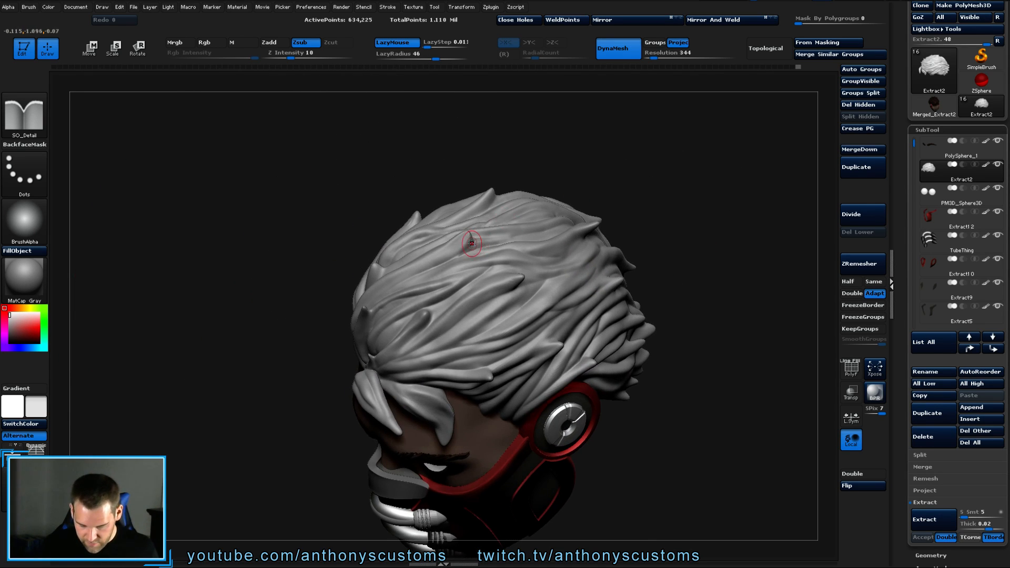
Switch to the Pinch brush and sharpen the tip of the small lock on top of the head.
{"action": "mouse_move", "coordinate": [590, 227]}
{"action": "left_mouse_down"}
{"action": "mouse_move", "coordinate": [676, 208]}
{"action": "mouse_move", "coordinate": [673, 191]}
{"action": "left_mouse_up"}
{"action": "key", "text": "b"}
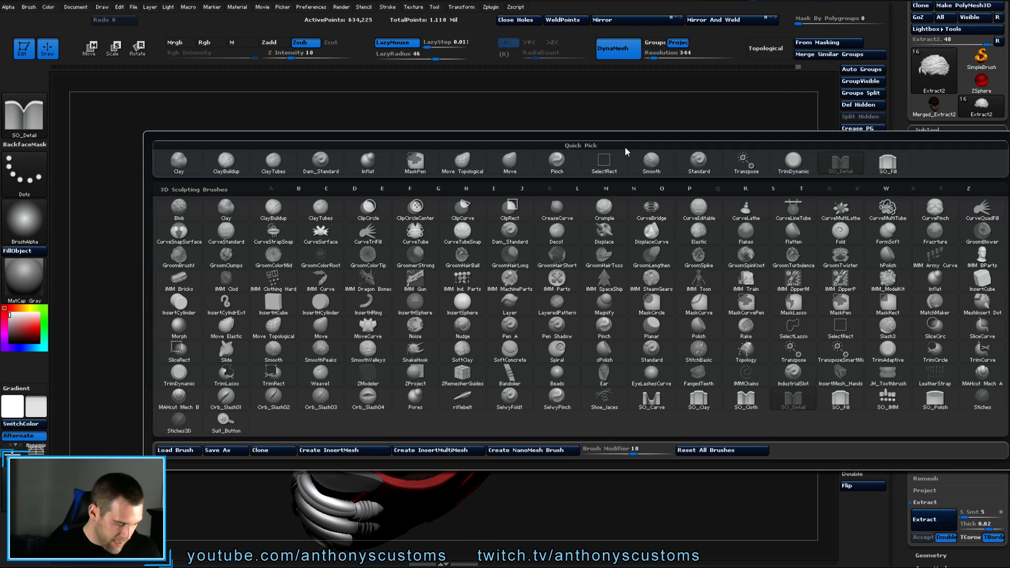
{"action": "key", "text": "p"}
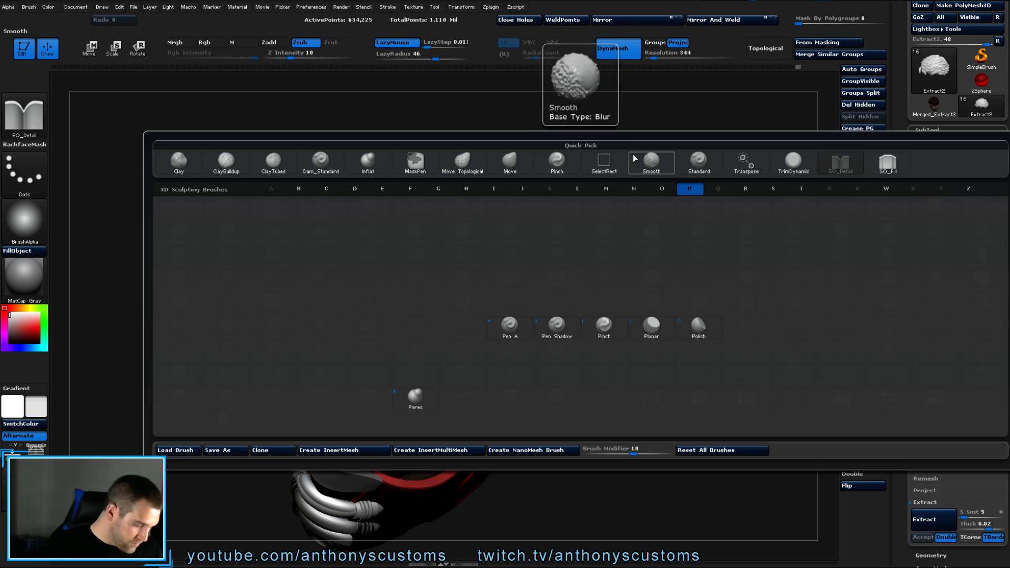
{"action": "key", "text": "i"}
{"action": "left_click_drag", "start_coordinate": [627, 237], "coordinate": [604, 217]}
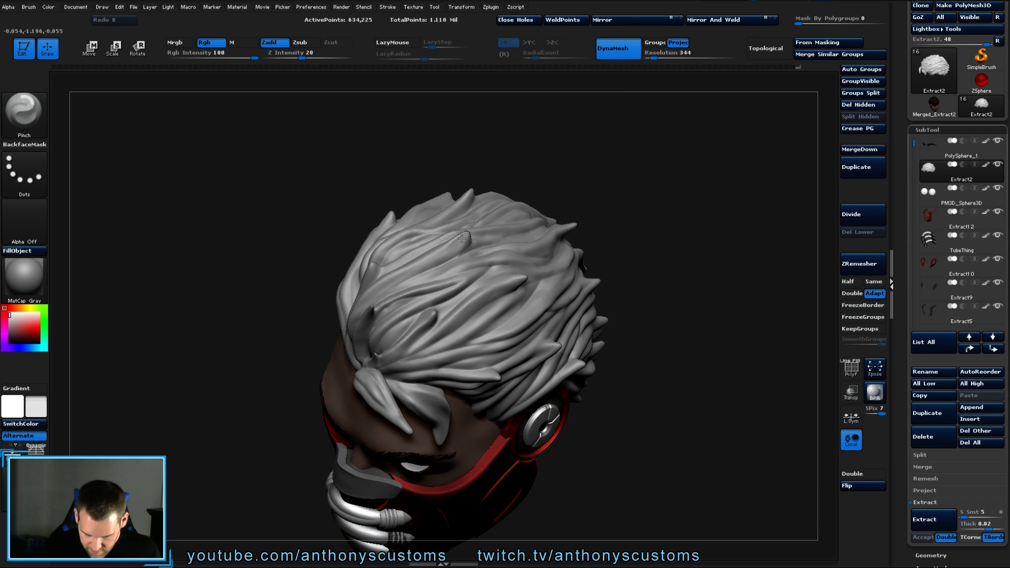
{"action": "mouse_move", "coordinate": [631, 231]}
{"action": "left_mouse_down"}
{"action": "mouse_move", "coordinate": [655, 230]}
{"action": "mouse_move", "coordinate": [656, 248]}
{"action": "mouse_move", "coordinate": [620, 186]}
{"action": "left_mouse_up"}
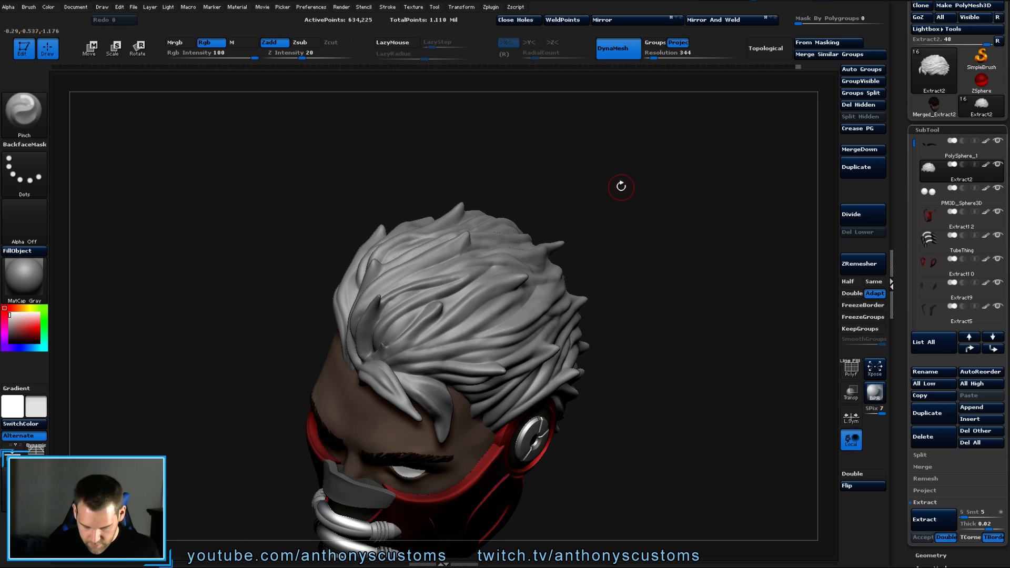
Build up the small crown lock with the ClayTubes brush and smooth its surface.
{"action": "key", "text": "b"}
{"action": "key", "text": "c"}
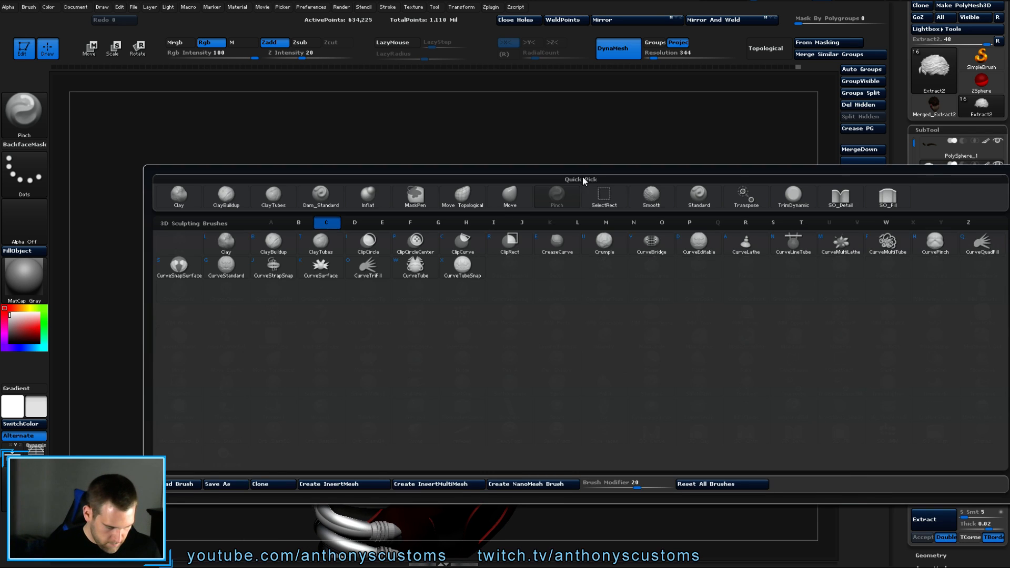
{"action": "key", "text": "t"}
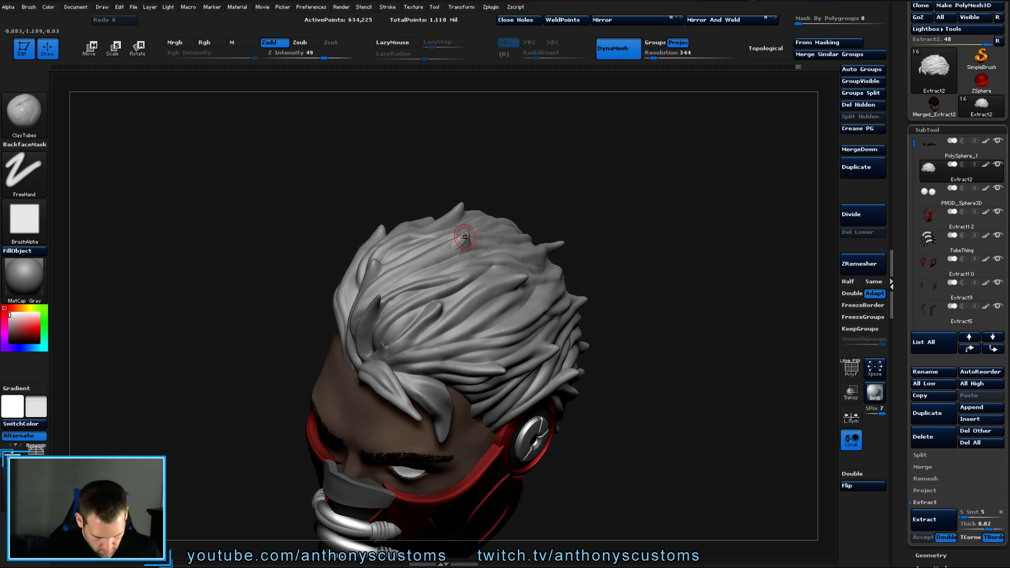
{"action": "key", "text": "shift"}
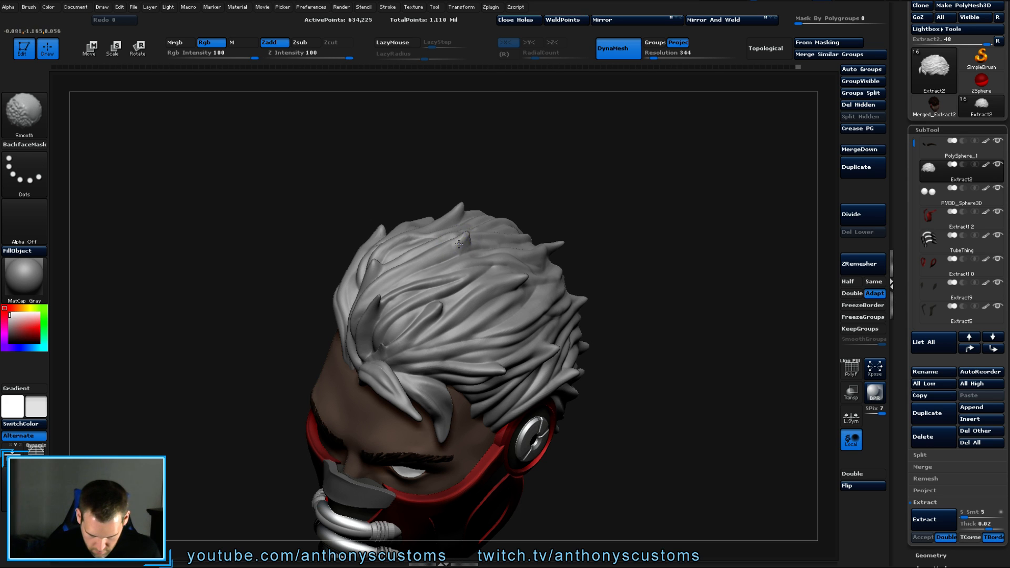
{"action": "mouse_move", "coordinate": [553, 225]}
{"action": "left_mouse_down"}
{"action": "mouse_move", "coordinate": [676, 225]}
{"action": "mouse_move", "coordinate": [620, 225]}
{"action": "left_mouse_up"}
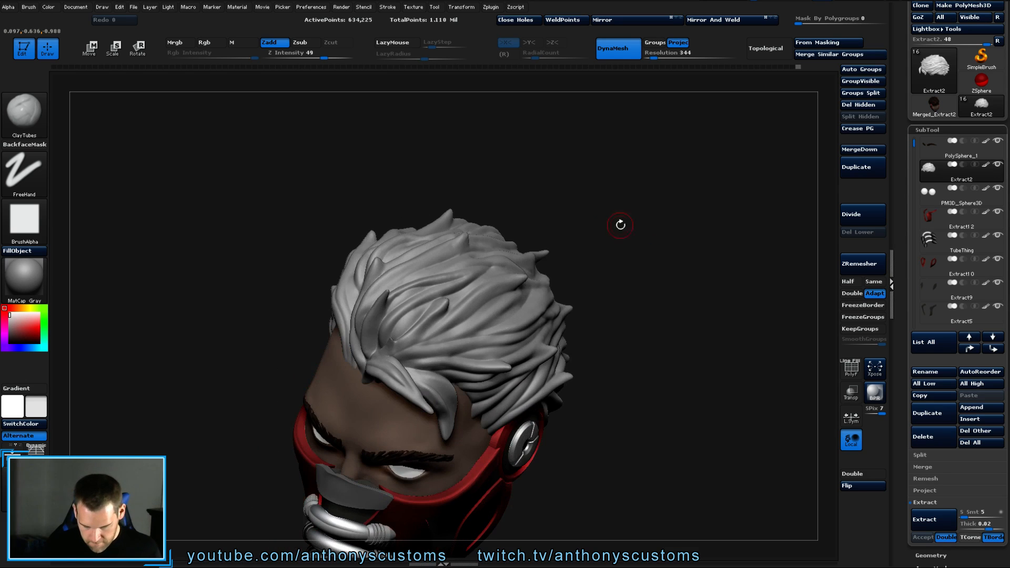
{"action": "key", "text": "shift"}
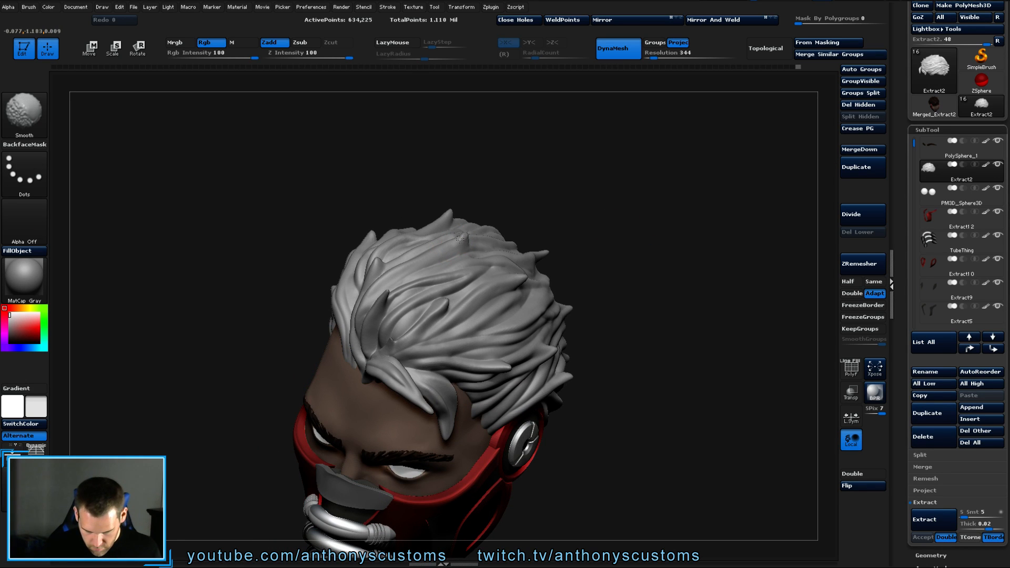
{"action": "mouse_move", "coordinate": [671, 283]}
{"action": "left_mouse_down"}
{"action": "mouse_move", "coordinate": [658, 326]}
{"action": "mouse_move", "coordinate": [648, 325]}
{"action": "mouse_move", "coordinate": [644, 265]}
{"action": "mouse_move", "coordinate": [684, 269]}
{"action": "mouse_move", "coordinate": [681, 310]}
{"action": "mouse_move", "coordinate": [675, 301]}
{"action": "left_mouse_up"}
Switch to the SO_Detail brush and carve strand grooves along the front locks sweeping back from the forehead.
{"action": "key", "text": "b"}
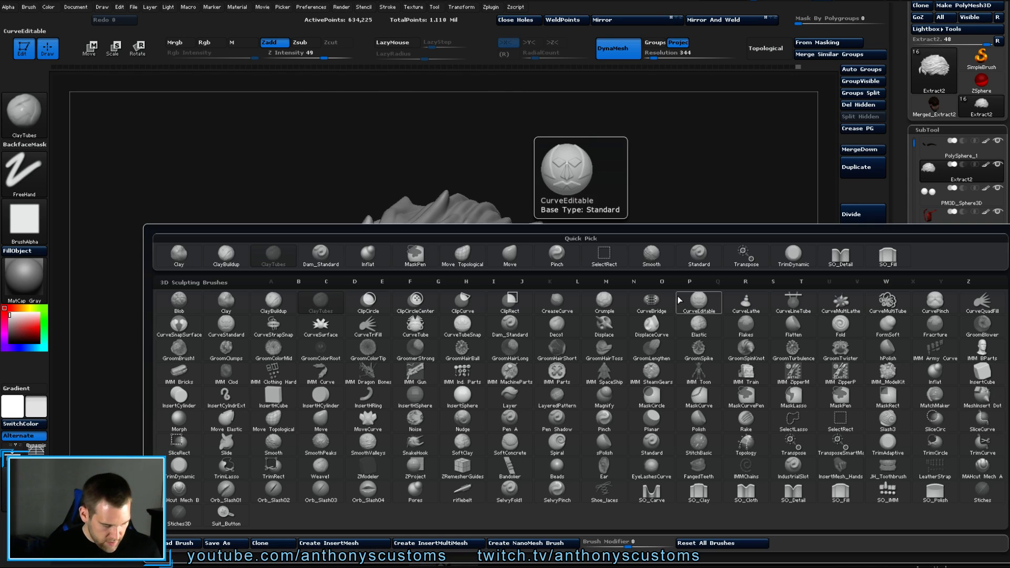
{"action": "left_click", "coordinate": [793, 492]}
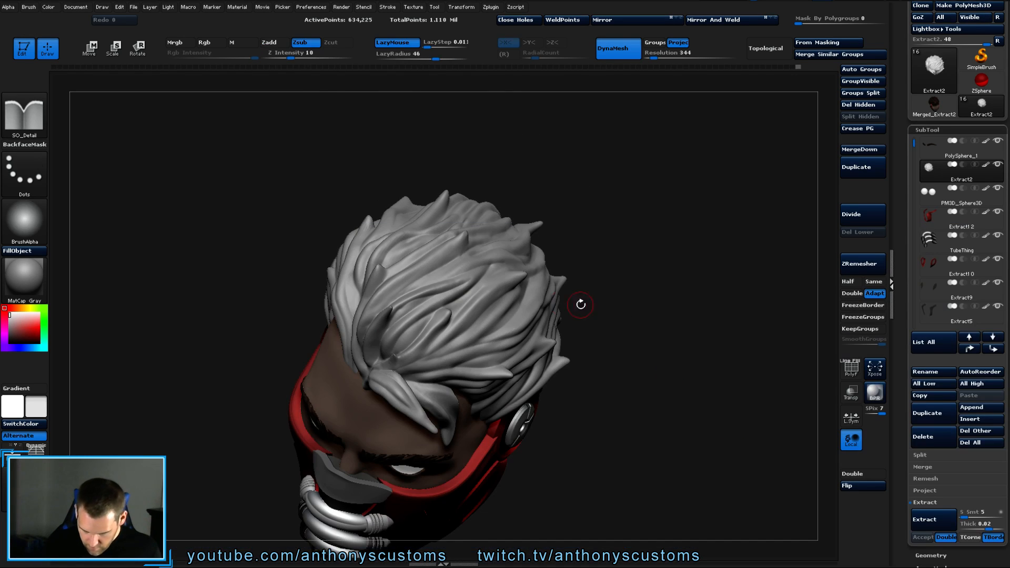
{"action": "left_click_drag", "start_coordinate": [646, 356], "coordinate": [661, 256]}
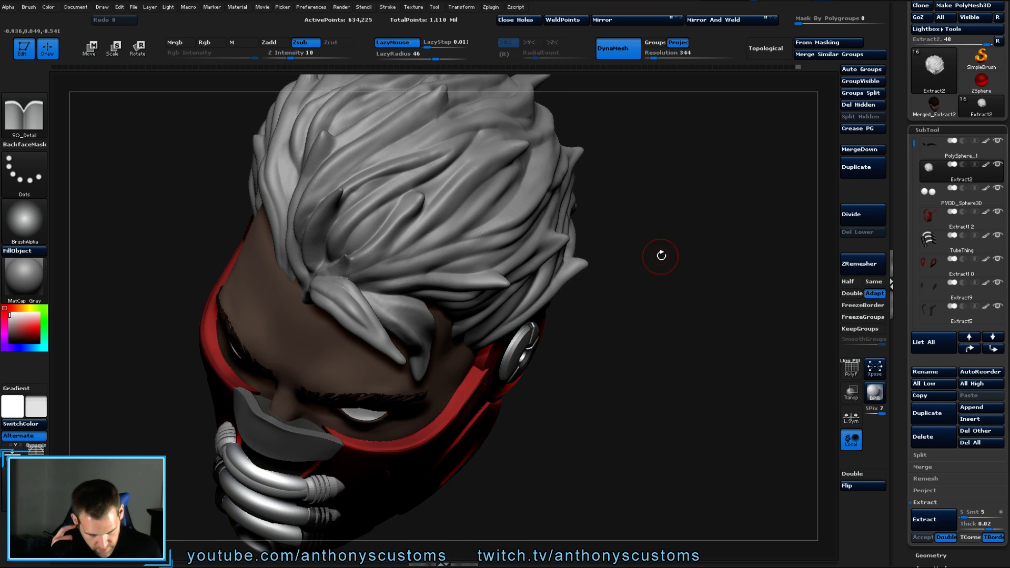
{"action": "left_click_drag", "start_coordinate": [619, 317], "coordinate": [638, 327]}
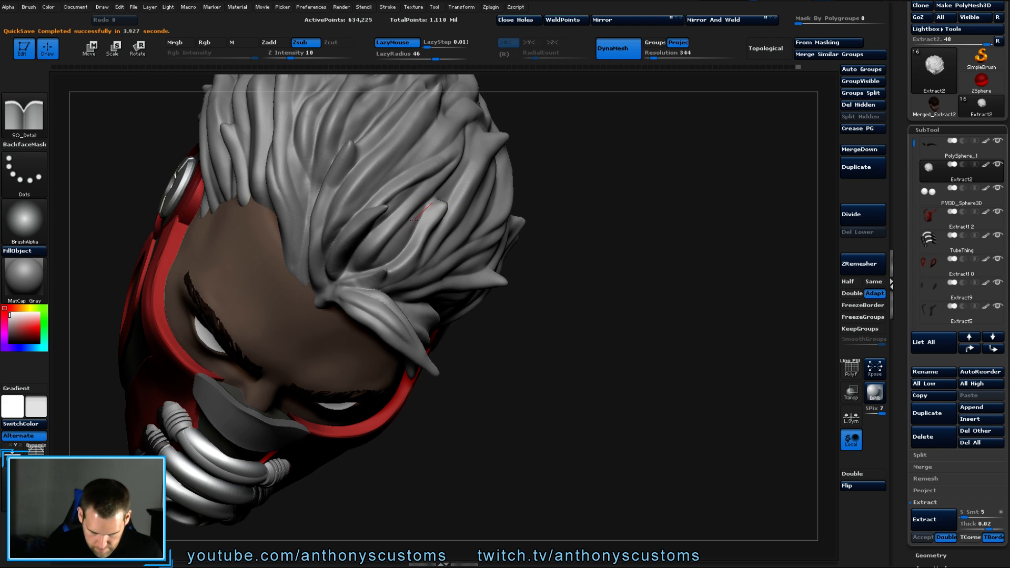
{"action": "left_click_drag", "start_coordinate": [412, 232], "coordinate": [408, 246]}
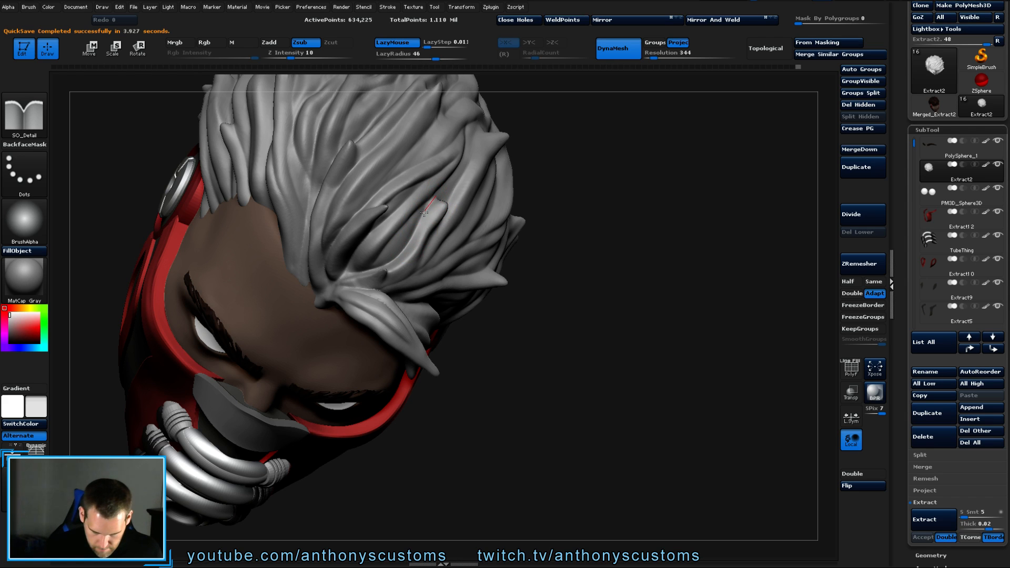
{"action": "left_click_drag", "start_coordinate": [632, 247], "coordinate": [568, 189]}
{"action": "left_click_drag", "start_coordinate": [437, 204], "coordinate": [355, 265]}
Carve further strand lines from the forelock's root across the upper side locks.
{"action": "left_click_drag", "start_coordinate": [710, 153], "coordinate": [700, 210]}
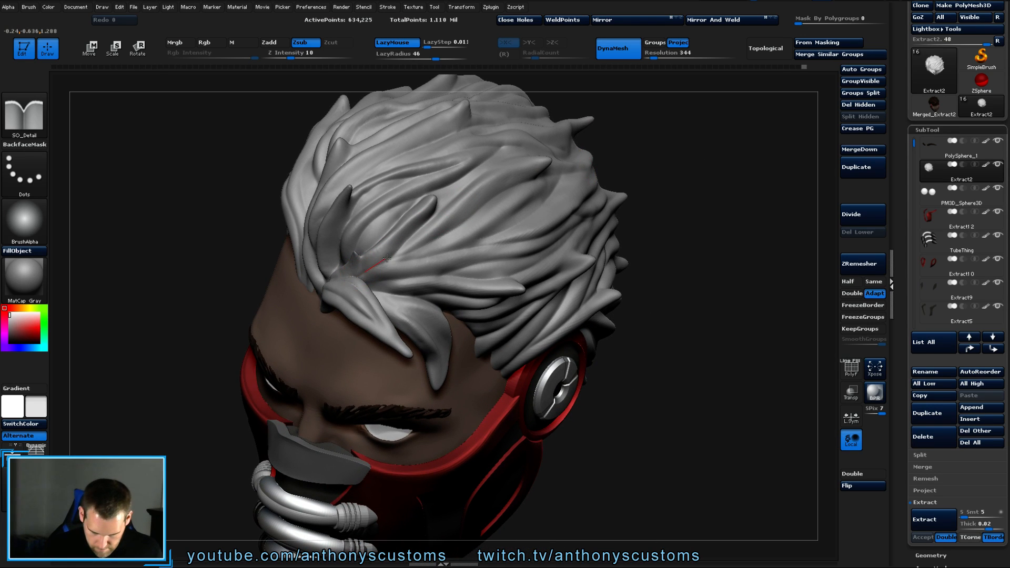
{"action": "left_click_drag", "start_coordinate": [398, 255], "coordinate": [486, 209]}
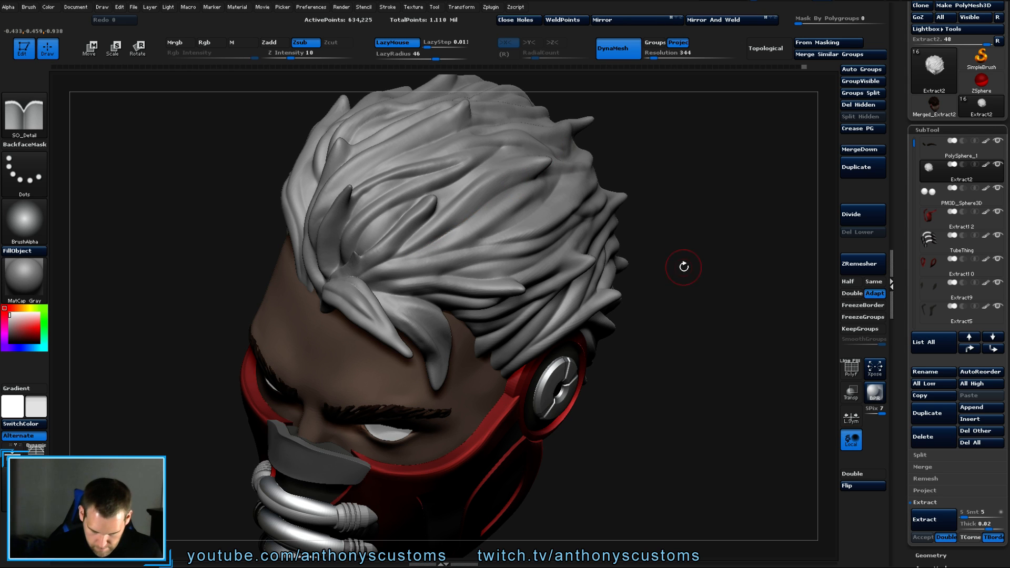
{"action": "mouse_move", "coordinate": [683, 266]}
{"action": "left_mouse_down"}
{"action": "mouse_move", "coordinate": [709, 257]}
{"action": "mouse_move", "coordinate": [687, 224]}
{"action": "left_mouse_up"}
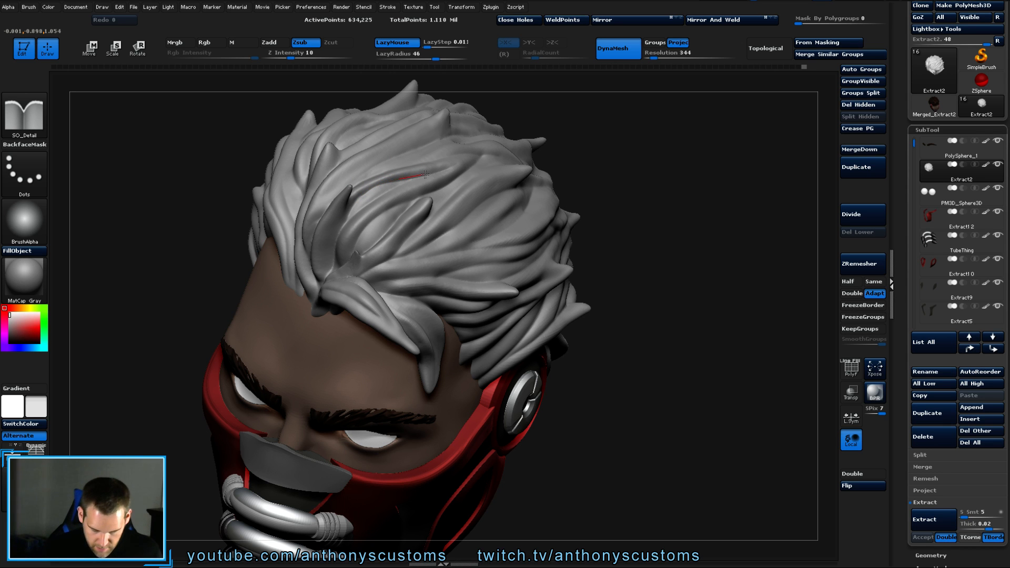
Build up the hairline edge at the temple with the ClayTubes brush and smooth it.
{"action": "mouse_move", "coordinate": [701, 223]}
{"action": "left_mouse_down"}
{"action": "mouse_move", "coordinate": [682, 263]}
{"action": "mouse_move", "coordinate": [694, 264]}
{"action": "mouse_move", "coordinate": [605, 237]}
{"action": "mouse_move", "coordinate": [494, 291]}
{"action": "left_mouse_up"}
{"action": "left_click_drag", "start_coordinate": [721, 385], "coordinate": [602, 297], "text": "alt"}
{"action": "key", "text": "b"}
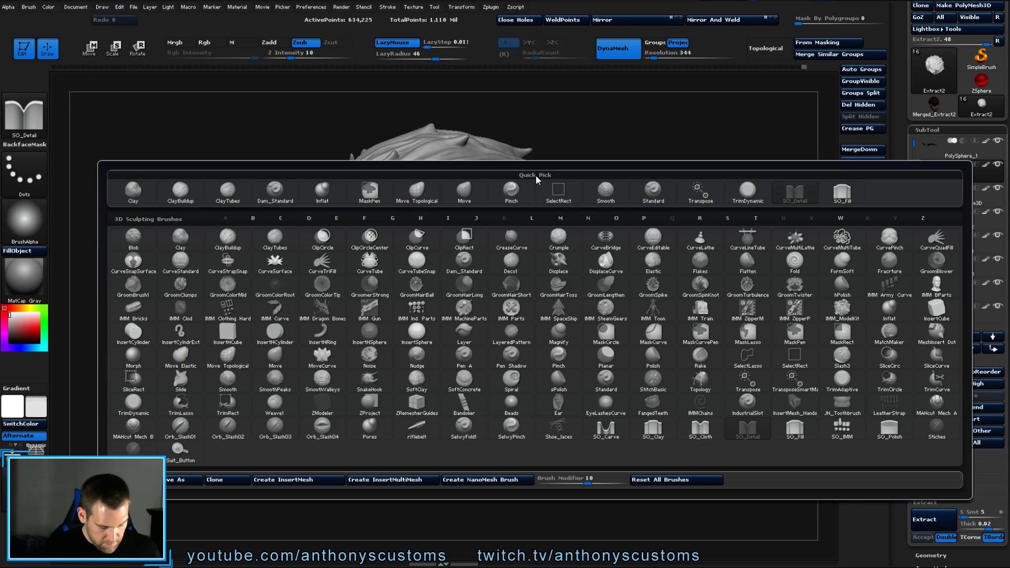
{"action": "key", "text": "c"}
{"action": "key", "text": "t"}
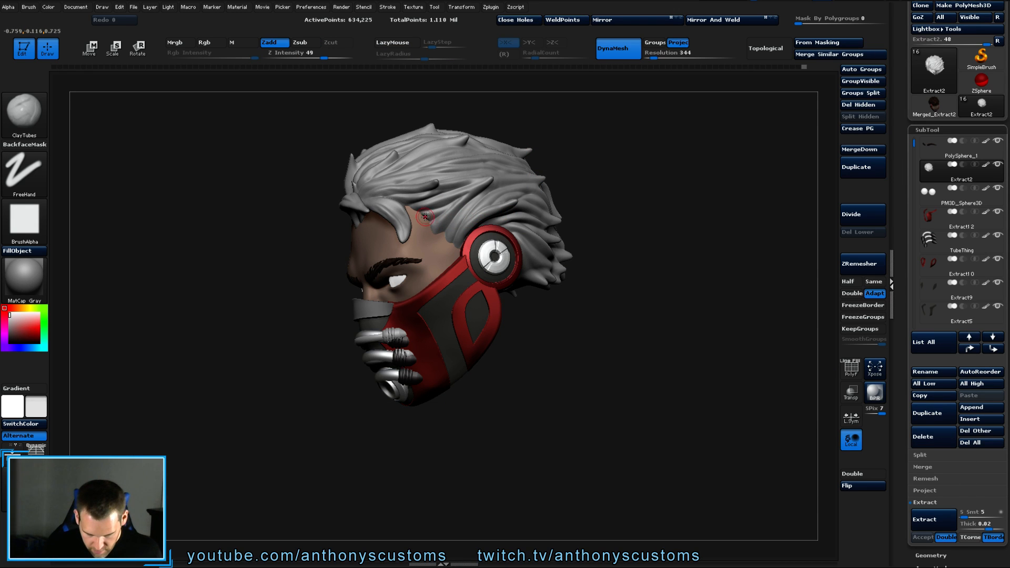
{"action": "left_click_drag", "start_coordinate": [425, 217], "coordinate": [430, 215]}
{"action": "mouse_move", "coordinate": [612, 298]}
{"action": "left_mouse_down", "text": "alt"}
{"action": "mouse_move", "coordinate": [638, 320]}
{"action": "mouse_move", "coordinate": [648, 400]}
{"action": "left_mouse_up", "text": "alt"}
{"action": "mouse_move", "coordinate": [420, 220]}
{"action": "left_mouse_down"}
{"action": "mouse_move", "coordinate": [431, 212]}
{"action": "mouse_move", "coordinate": [401, 195]}
{"action": "mouse_move", "coordinate": [413, 226]}
{"action": "left_mouse_up"}
{"action": "key", "text": "shift"}
{"action": "key", "text": "shift"}
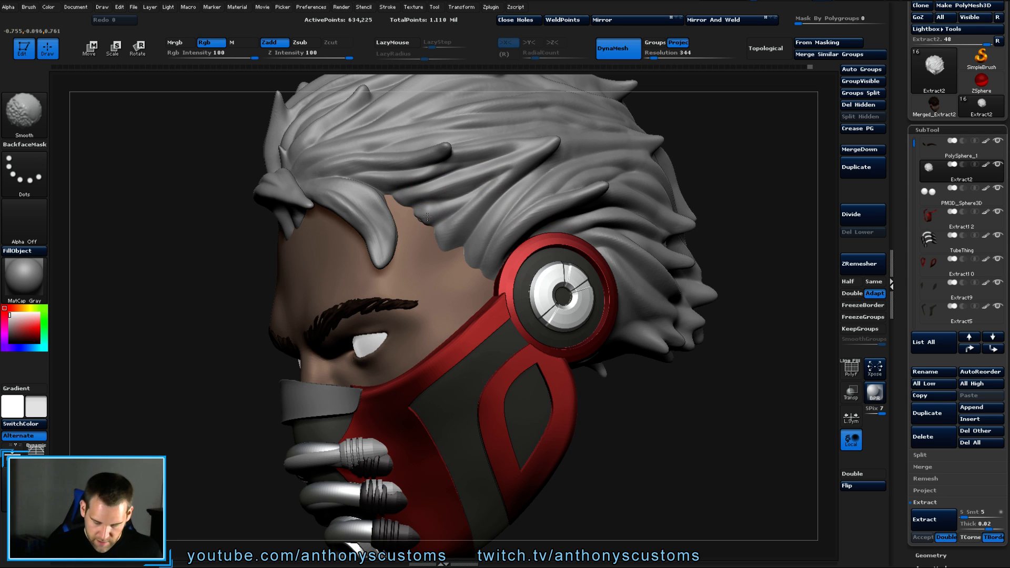
{"action": "key", "text": "b"}
{"action": "key", "text": "m"}
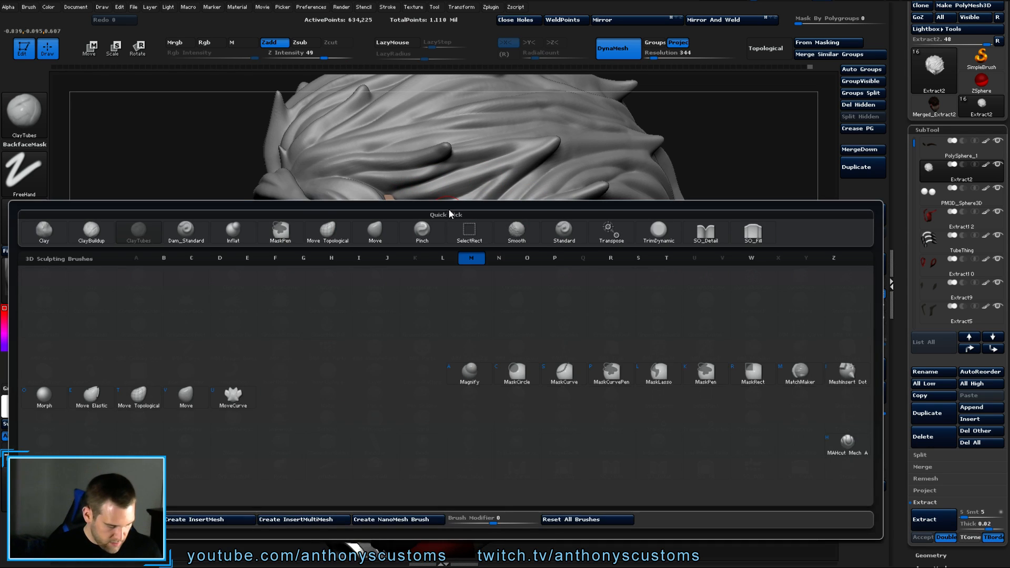
{"action": "left_click_drag", "start_coordinate": [721, 165], "coordinate": [460, 207]}
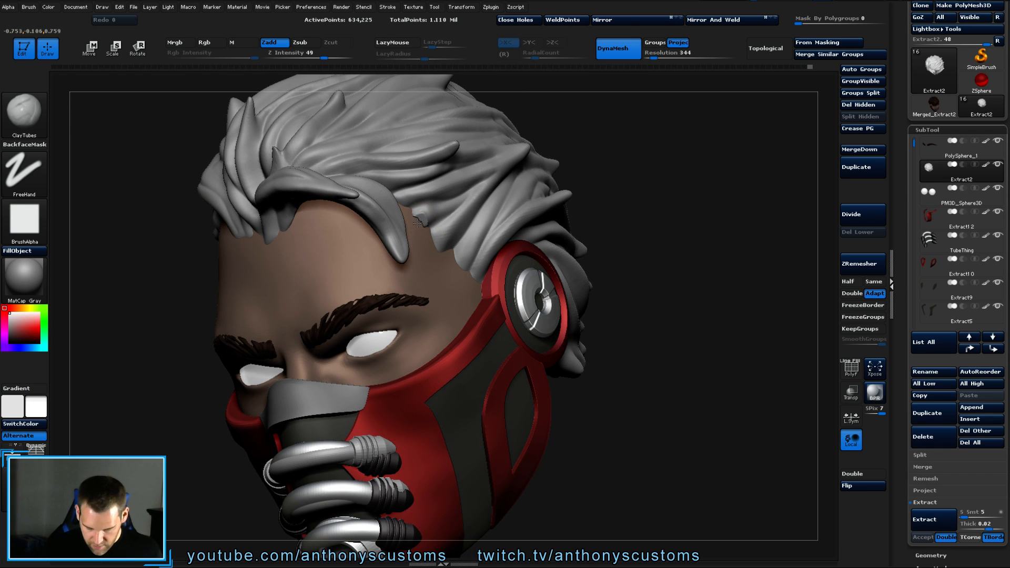
{"action": "key", "text": "ctrl+z"}
Reshape the hairline edge at the temple behind the hanging forelock with the Move brush.
{"action": "key", "text": "b"}
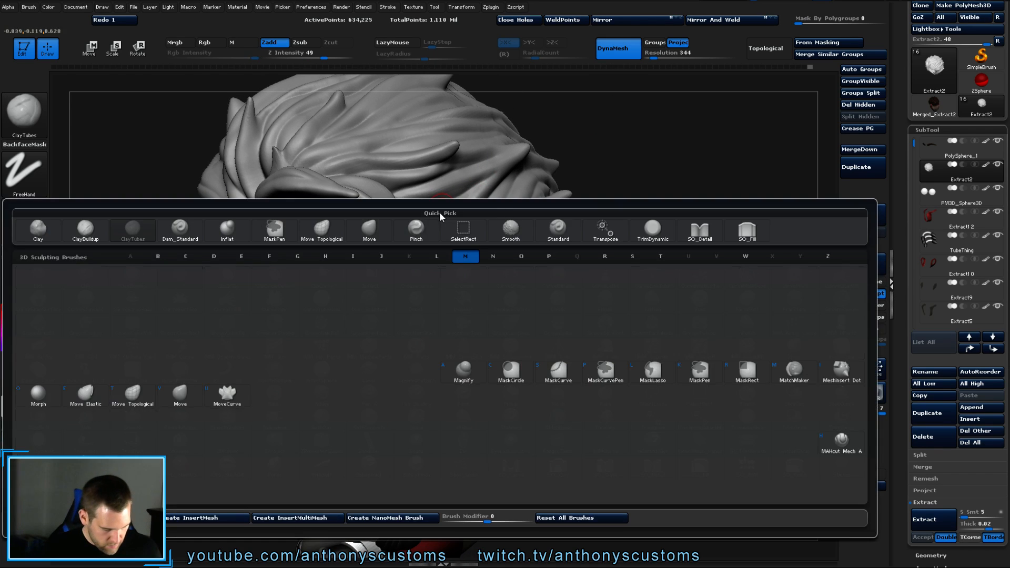
{"action": "key", "text": "m"}
{"action": "key", "text": "v"}
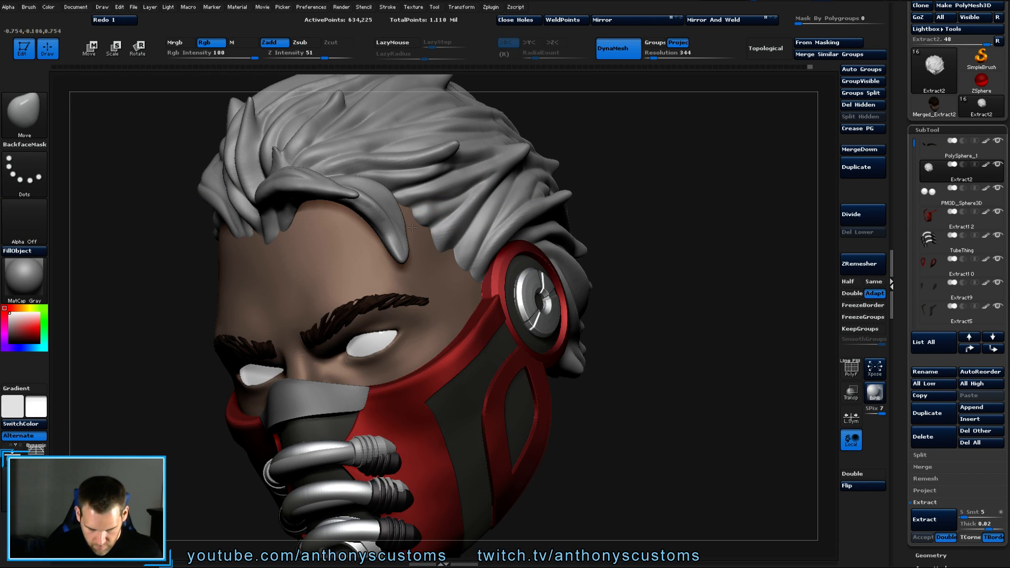
{"action": "left_click_drag", "start_coordinate": [412, 228], "coordinate": [421, 215]}
{"action": "mouse_move", "coordinate": [710, 240]}
{"action": "left_mouse_down"}
{"action": "mouse_move", "coordinate": [653, 245]}
{"action": "mouse_move", "coordinate": [576, 220]}
{"action": "left_mouse_up"}
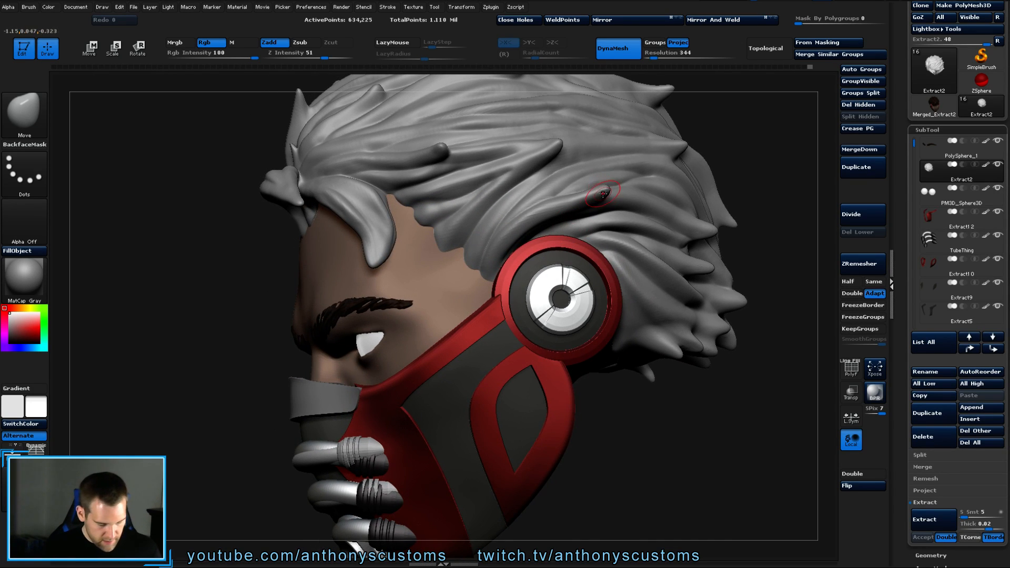
Switch back to SO_Detail and carve strand grooves into the locks at the temple hairline.
{"action": "key", "text": "b"}
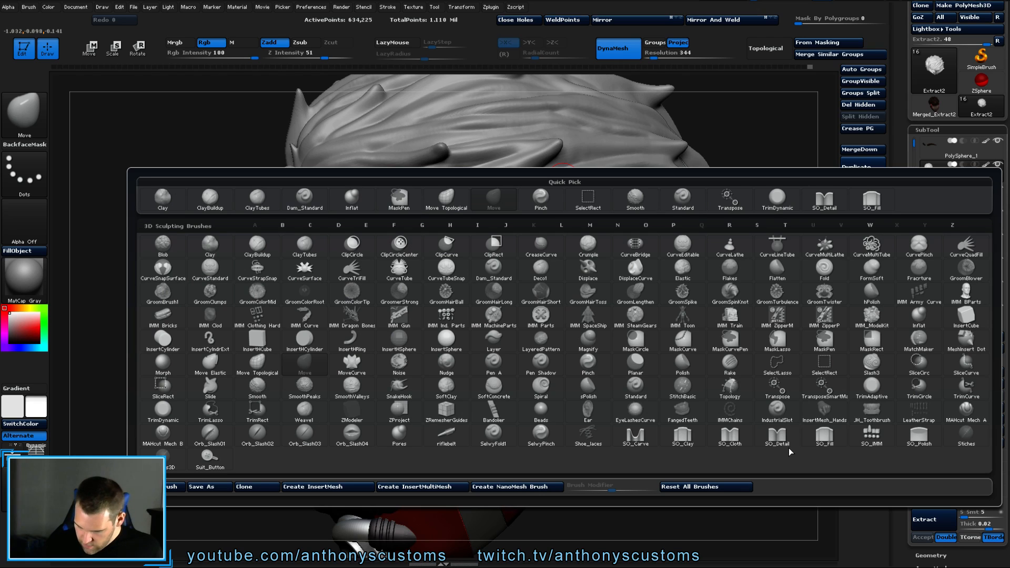
{"action": "left_click", "coordinate": [777, 435]}
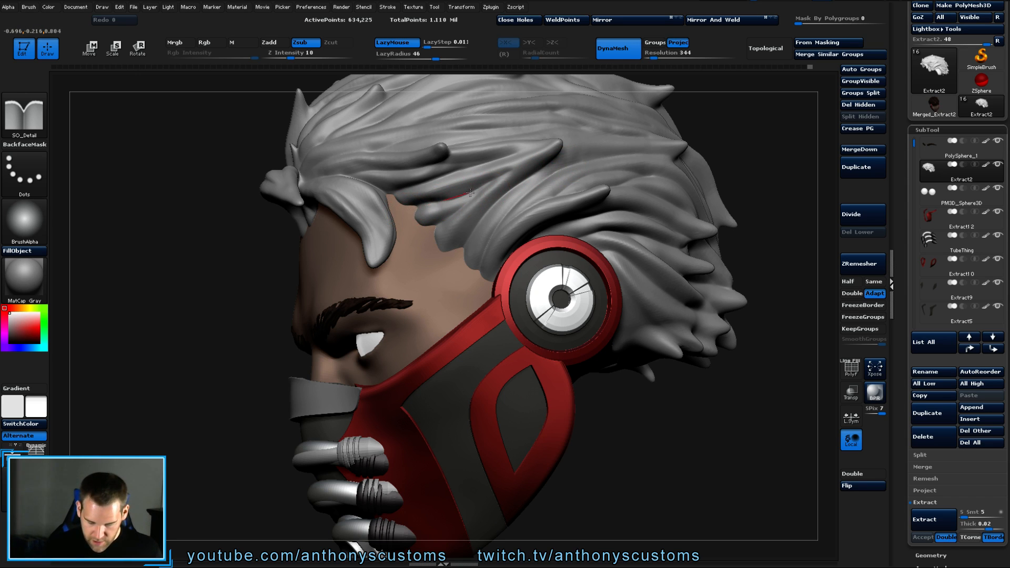
{"action": "left_click_drag", "start_coordinate": [510, 169], "coordinate": [522, 163]}
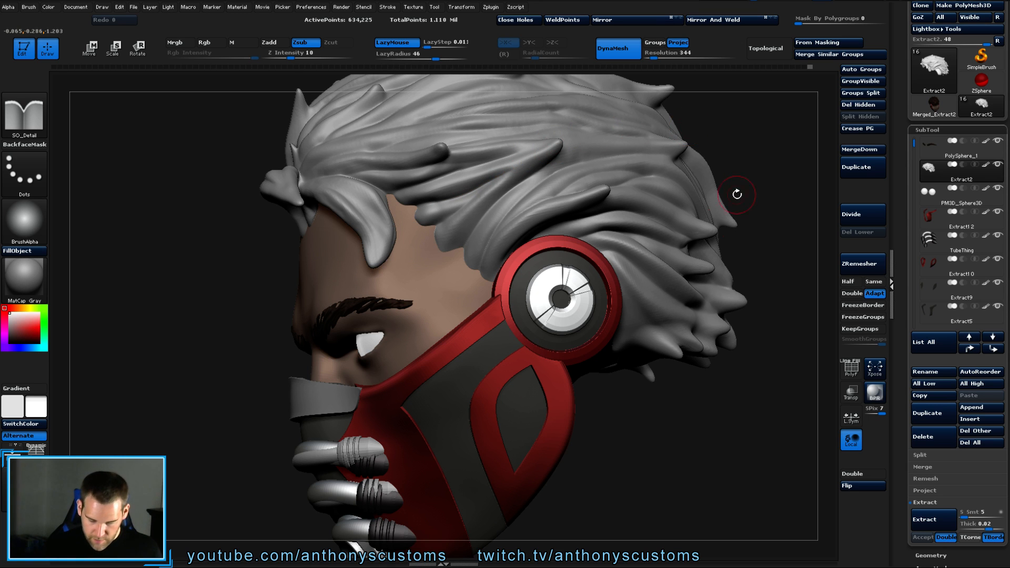
Carve strand grooves into the lower locks just behind the ear disc.
{"action": "mouse_move", "coordinate": [707, 399]}
{"action": "left_mouse_down"}
{"action": "mouse_move", "coordinate": [684, 422]}
{"action": "mouse_move", "coordinate": [583, 248]}
{"action": "left_mouse_up"}
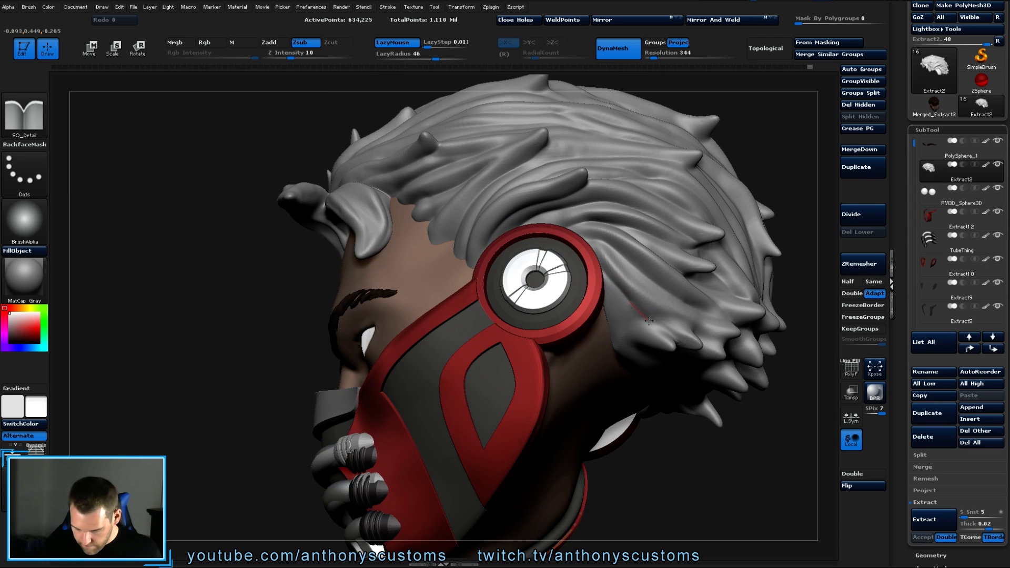
{"action": "left_click_drag", "start_coordinate": [648, 320], "coordinate": [704, 333]}
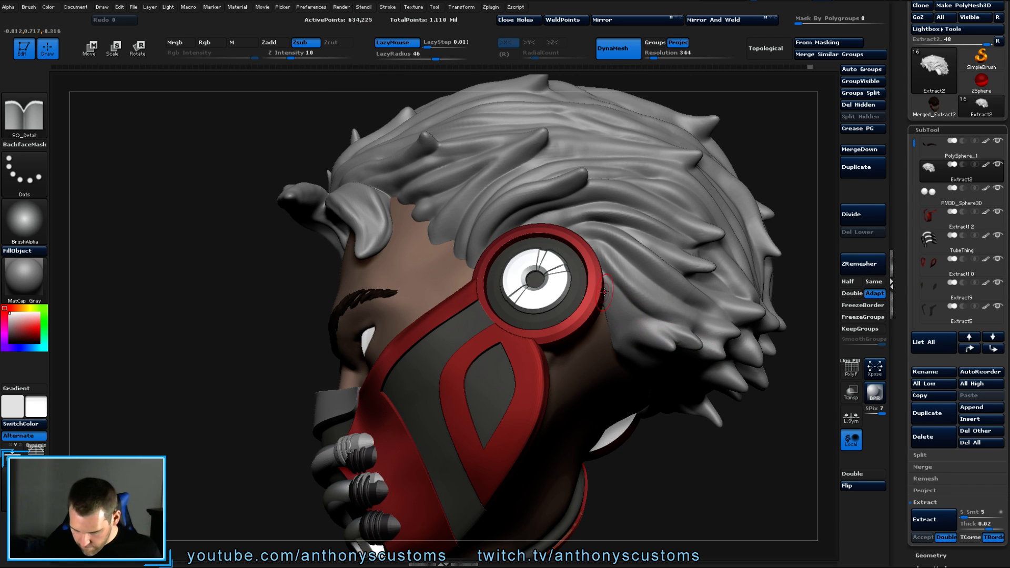
{"action": "left_click_drag", "start_coordinate": [625, 315], "coordinate": [682, 341]}
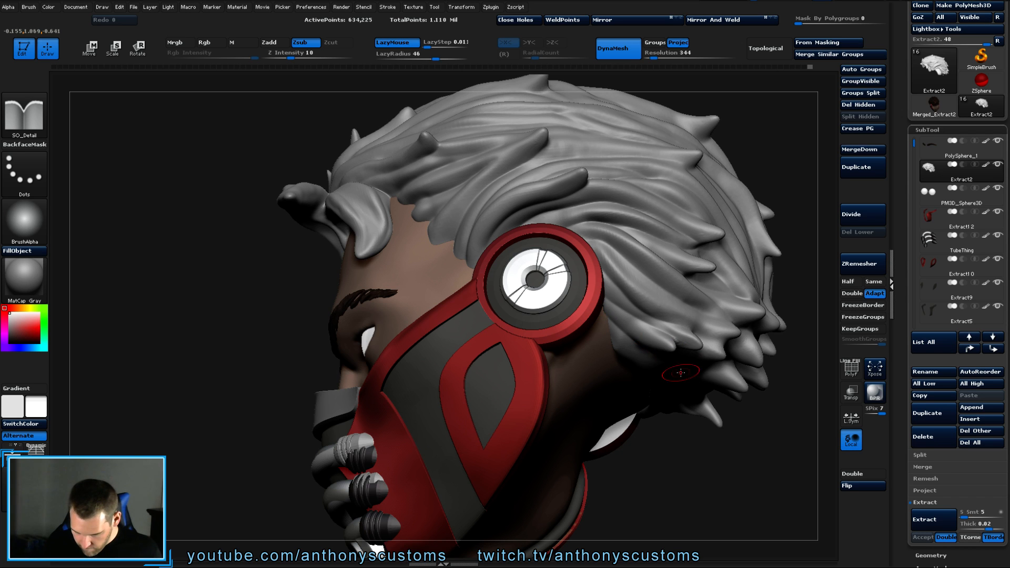
{"action": "left_click_drag", "start_coordinate": [685, 442], "coordinate": [705, 334]}
{"action": "left_click_drag", "start_coordinate": [693, 397], "coordinate": [705, 338]}
Switch to the Move brush and adjust the shape of the hair locks around the back of the head.
{"action": "key", "text": "b"}
{"action": "key", "text": "m"}
{"action": "key", "text": "v"}
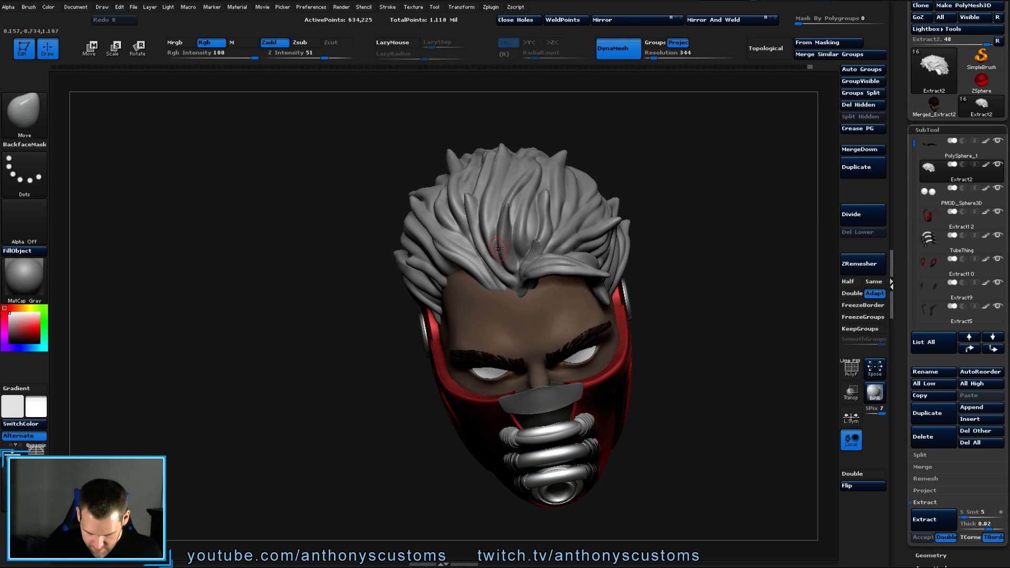
{"action": "left_click_drag", "start_coordinate": [658, 207], "coordinate": [697, 240]}
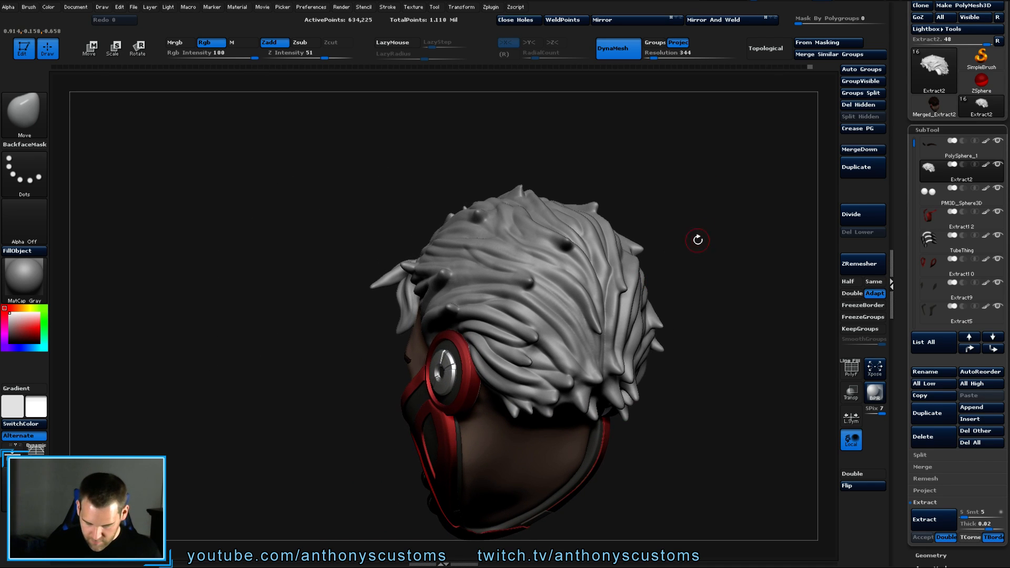
{"action": "left_click_drag", "start_coordinate": [709, 360], "coordinate": [663, 323]}
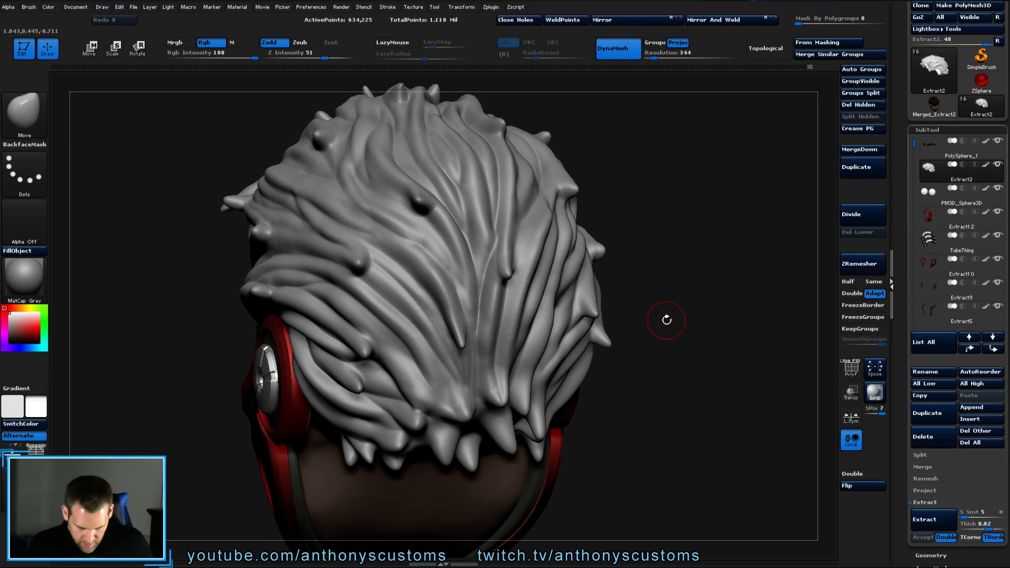
Pull out the lock tips at the lower back of the head with the SnakeHook brush.
{"action": "key", "text": "b"}
{"action": "key", "text": "s"}
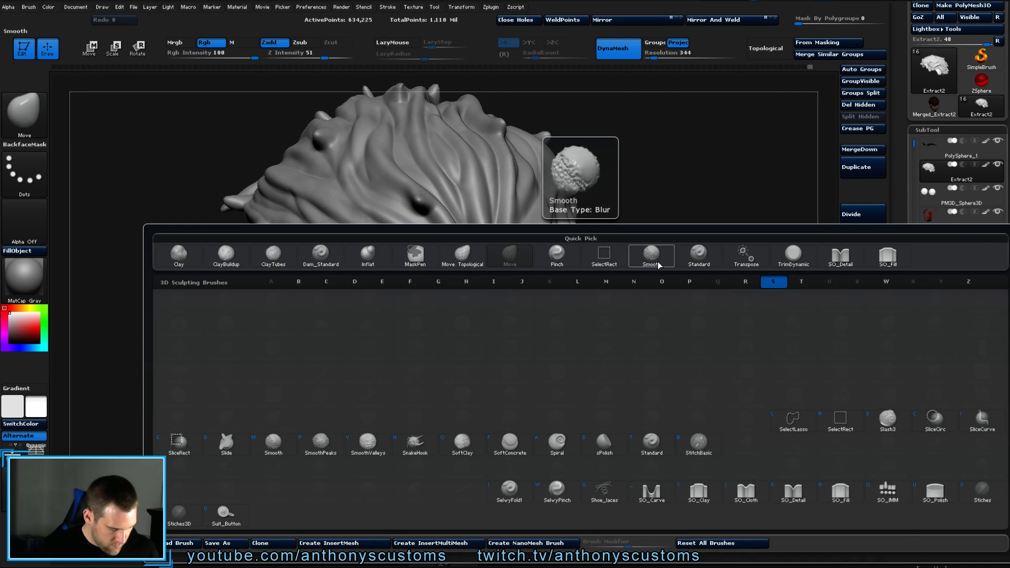
{"action": "key", "text": "h"}
{"action": "mouse_move", "coordinate": [657, 252]}
{"action": "left_mouse_down"}
{"action": "mouse_move", "coordinate": [693, 319]}
{"action": "mouse_move", "coordinate": [753, 319]}
{"action": "left_mouse_up"}
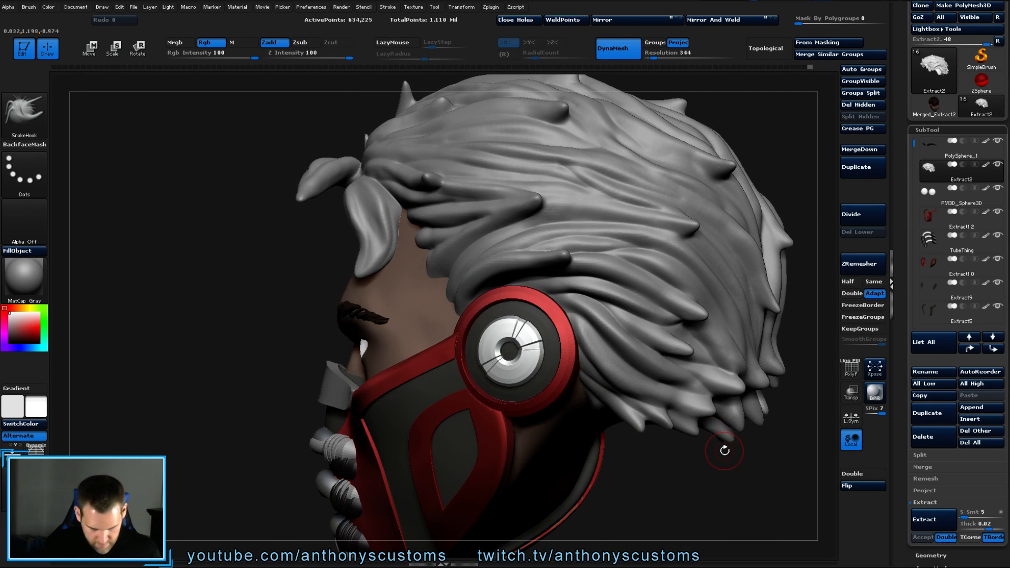
{"action": "mouse_move", "coordinate": [724, 450]}
{"action": "left_mouse_down", "text": "alt"}
{"action": "mouse_move", "coordinate": [628, 427]}
{"action": "mouse_move", "coordinate": [531, 368]}
{"action": "mouse_move", "coordinate": [552, 285]}
{"action": "left_mouse_up", "text": "alt"}
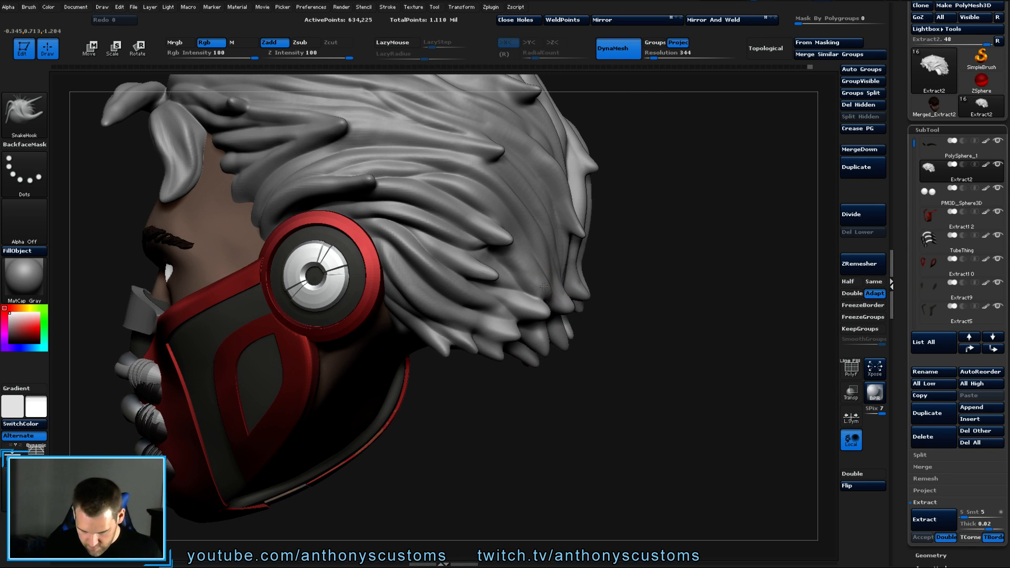
{"action": "mouse_move", "coordinate": [665, 317]}
{"action": "left_mouse_down"}
{"action": "mouse_move", "coordinate": [618, 329]}
{"action": "mouse_move", "coordinate": [679, 326]}
{"action": "mouse_move", "coordinate": [601, 324]}
{"action": "mouse_move", "coordinate": [648, 308]}
{"action": "left_mouse_up"}
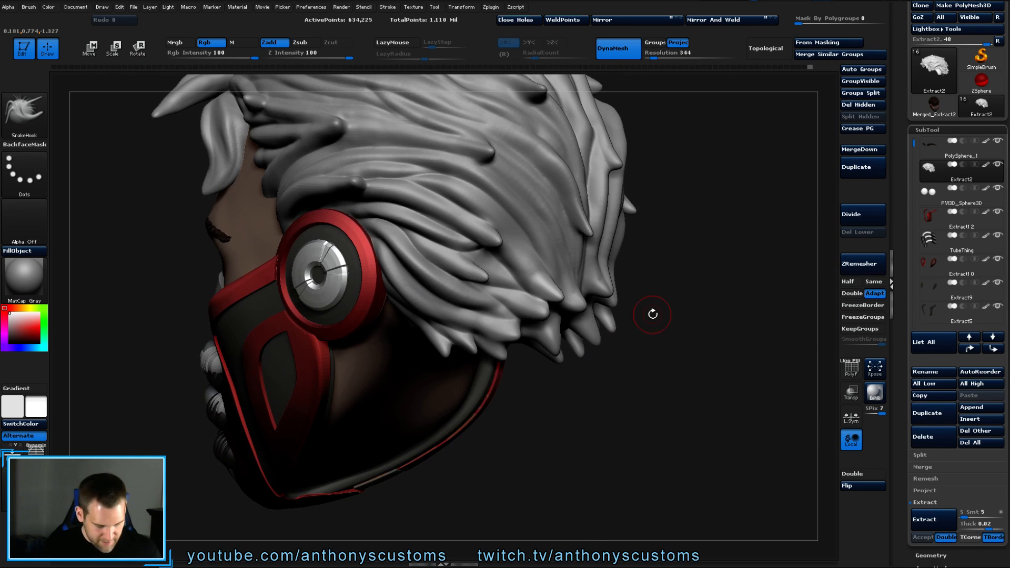
Carve strand grooves with SO_Detail between the back locks and along the pointed tips above the nape.
{"action": "key", "text": "b"}
{"action": "left_click", "coordinate": [777, 480]}
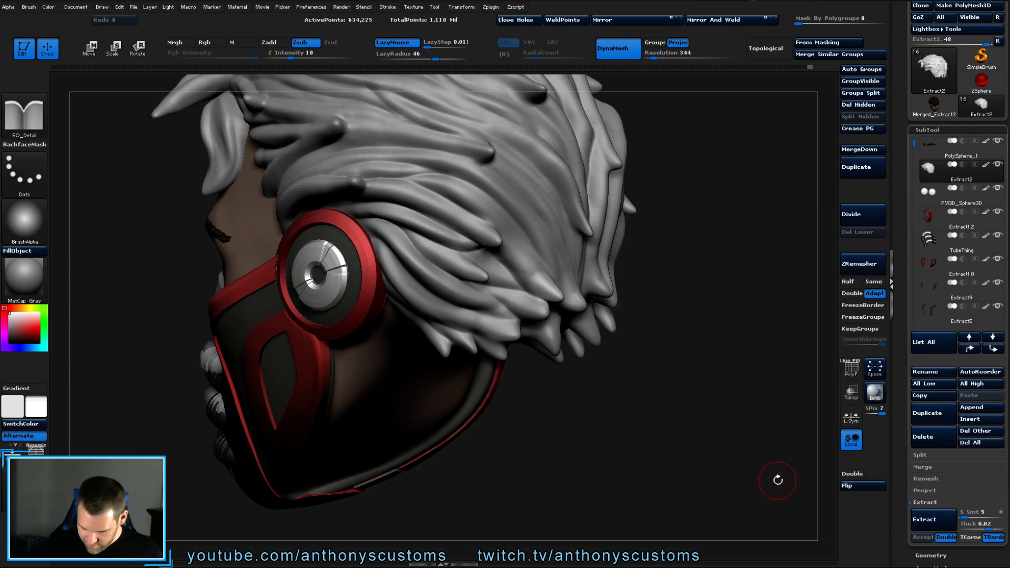
{"action": "left_click_drag", "start_coordinate": [683, 290], "coordinate": [601, 272]}
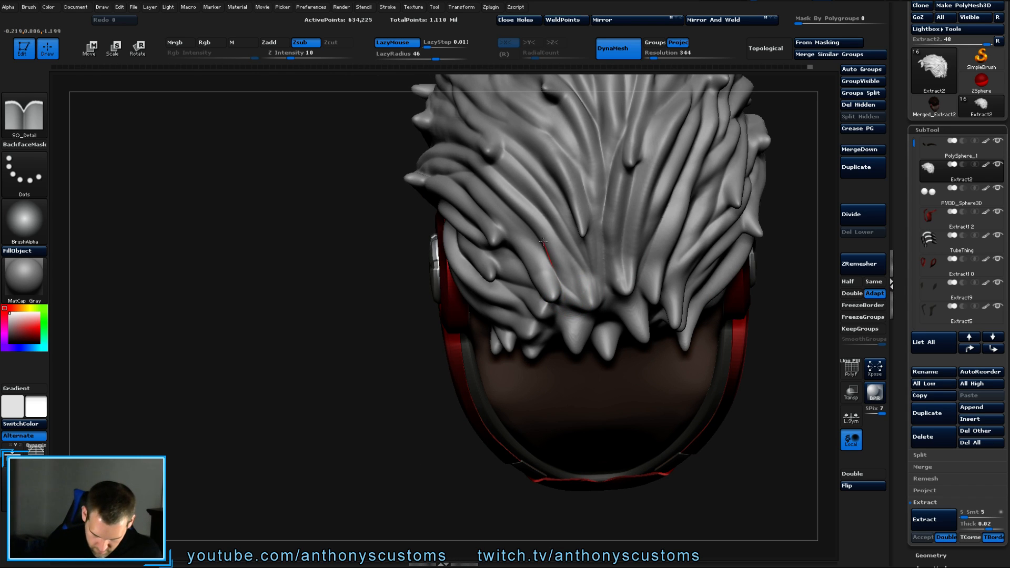
{"action": "left_click_drag", "start_coordinate": [534, 228], "coordinate": [528, 198]}
{"action": "left_click_drag", "start_coordinate": [581, 226], "coordinate": [561, 172]}
{"action": "left_click_drag", "start_coordinate": [600, 287], "coordinate": [564, 246]}
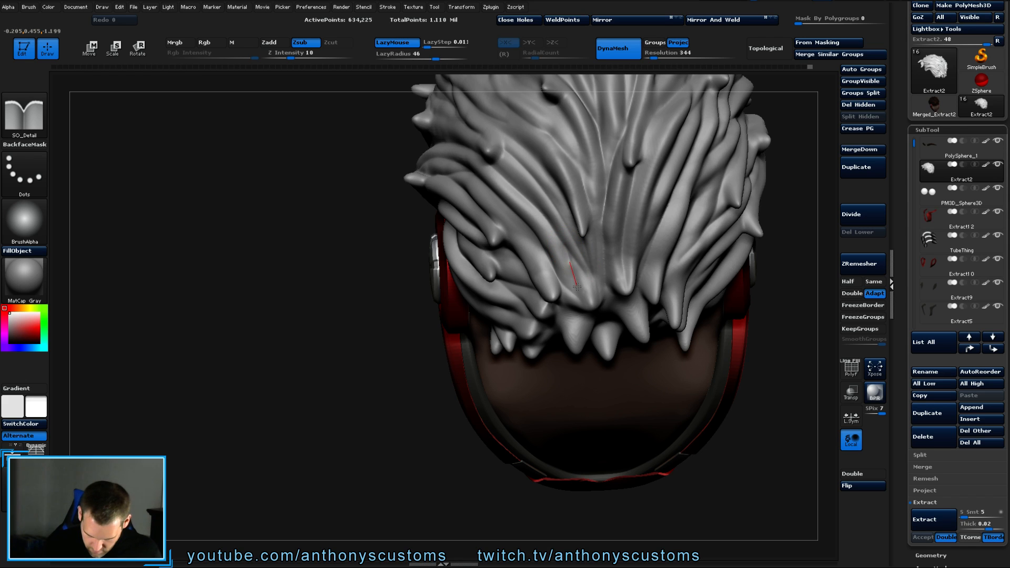
{"action": "mouse_move", "coordinate": [587, 320]}
{"action": "left_mouse_down"}
{"action": "mouse_move", "coordinate": [547, 271]}
{"action": "mouse_move", "coordinate": [580, 299]}
{"action": "left_mouse_up"}
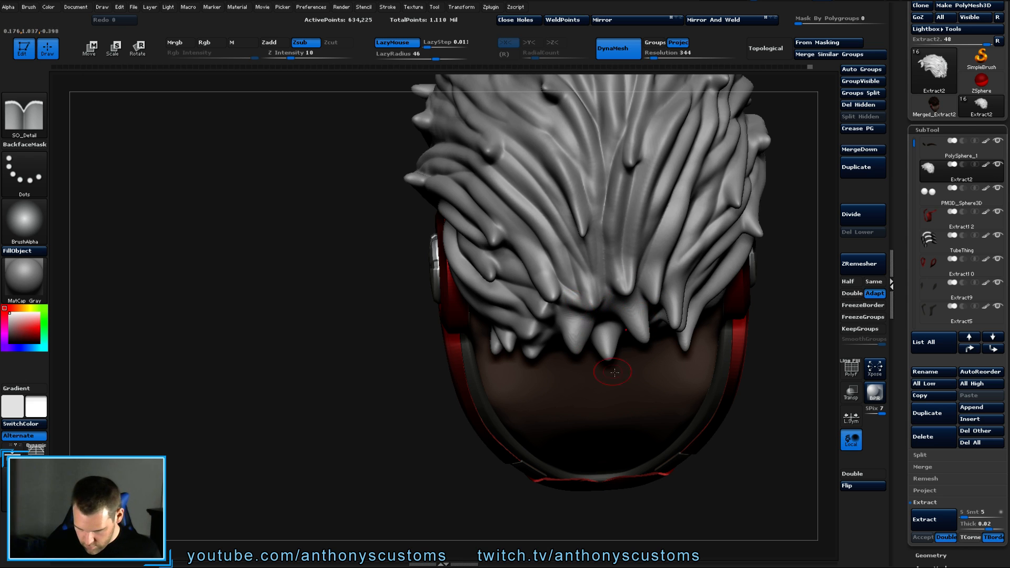
{"action": "left_click_drag", "start_coordinate": [741, 439], "coordinate": [639, 271]}
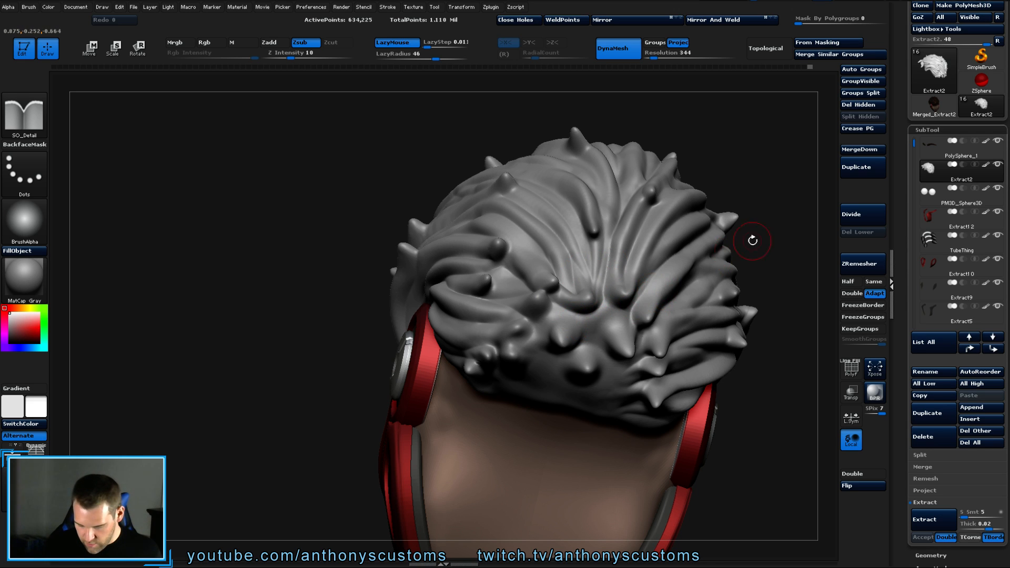
{"action": "left_click_drag", "start_coordinate": [753, 240], "coordinate": [615, 225]}
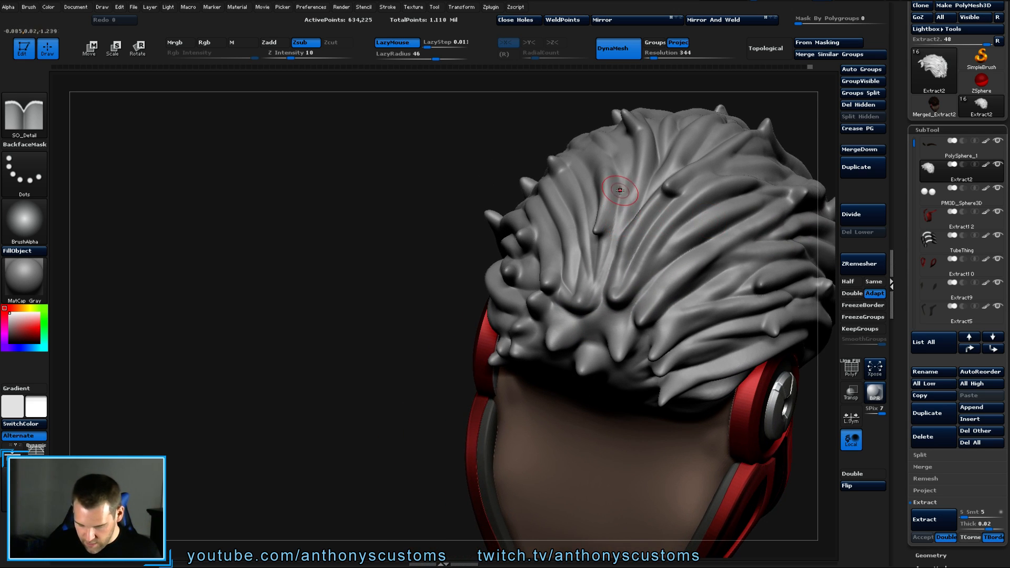
Carve SO_Detail strand grooves between the locks at the back of the head, working round toward the side behind the ear disc.
{"action": "left_click_drag", "start_coordinate": [620, 190], "coordinate": [616, 215]}
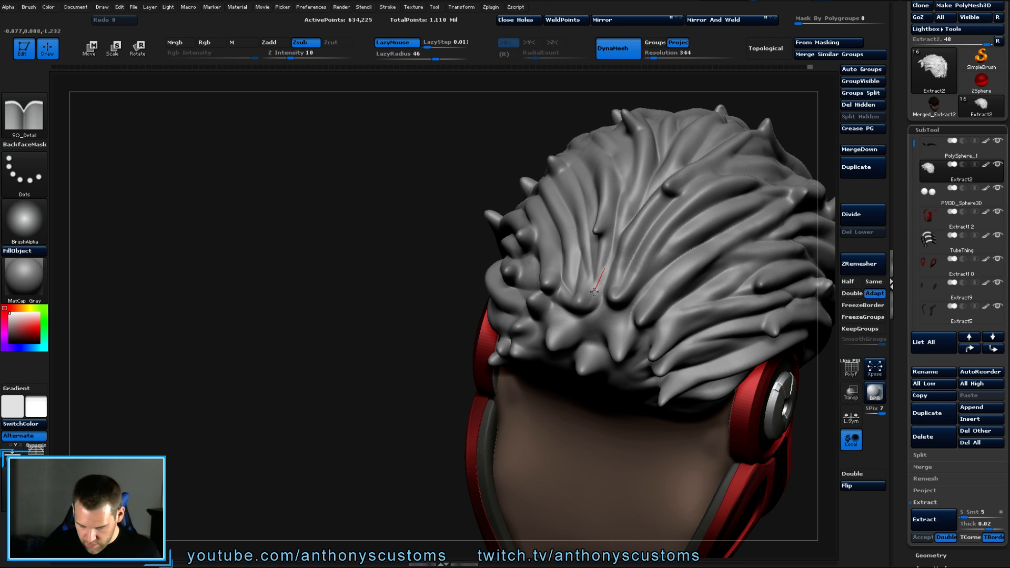
{"action": "left_click_drag", "start_coordinate": [595, 292], "coordinate": [596, 294]}
{"action": "mouse_move", "coordinate": [400, 362]}
{"action": "left_mouse_down"}
{"action": "mouse_move", "coordinate": [398, 350]}
{"action": "mouse_move", "coordinate": [275, 327]}
{"action": "mouse_move", "coordinate": [335, 291]}
{"action": "left_mouse_up"}
{"action": "mouse_move", "coordinate": [729, 342]}
{"action": "left_mouse_down"}
{"action": "mouse_move", "coordinate": [705, 350]}
{"action": "mouse_move", "coordinate": [716, 360]}
{"action": "mouse_move", "coordinate": [549, 257]}
{"action": "mouse_move", "coordinate": [588, 206]}
{"action": "mouse_move", "coordinate": [566, 186]}
{"action": "left_mouse_up"}
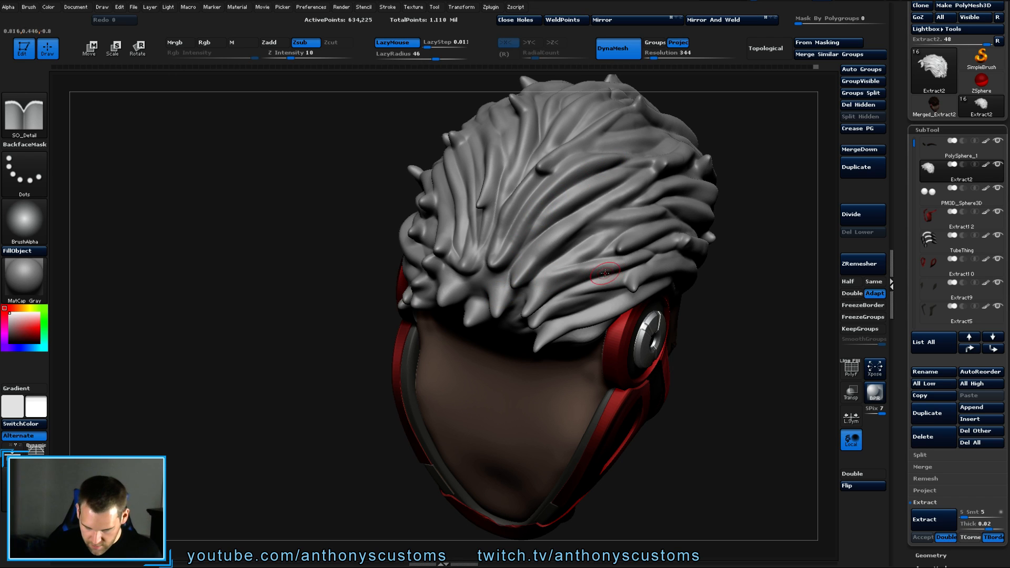
{"action": "mouse_move", "coordinate": [526, 301]}
{"action": "left_mouse_down"}
{"action": "mouse_move", "coordinate": [600, 265]}
{"action": "mouse_move", "coordinate": [589, 240]}
{"action": "left_mouse_up"}
{"action": "mouse_move", "coordinate": [722, 306]}
{"action": "left_mouse_down"}
{"action": "mouse_move", "coordinate": [733, 343]}
{"action": "mouse_move", "coordinate": [573, 286]}
{"action": "mouse_move", "coordinate": [626, 255]}
{"action": "left_mouse_up"}
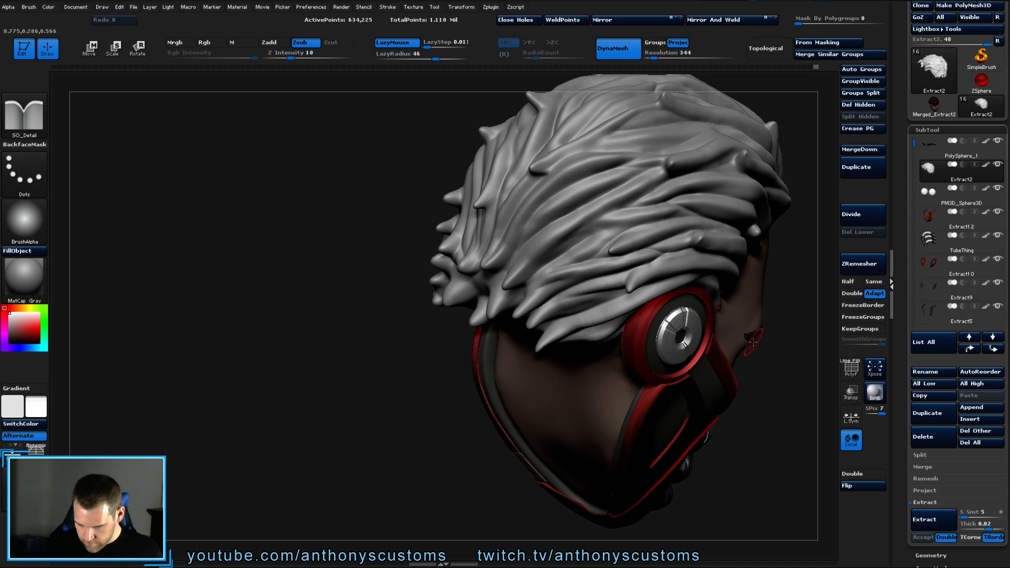
Cut strand grooves around the pointed nape tips and into the lower locks behind both ear discs.
{"action": "mouse_move", "coordinate": [769, 362]}
{"action": "left_mouse_down"}
{"action": "mouse_move", "coordinate": [505, 274]}
{"action": "mouse_move", "coordinate": [482, 282]}
{"action": "mouse_move", "coordinate": [496, 315]}
{"action": "left_mouse_up"}
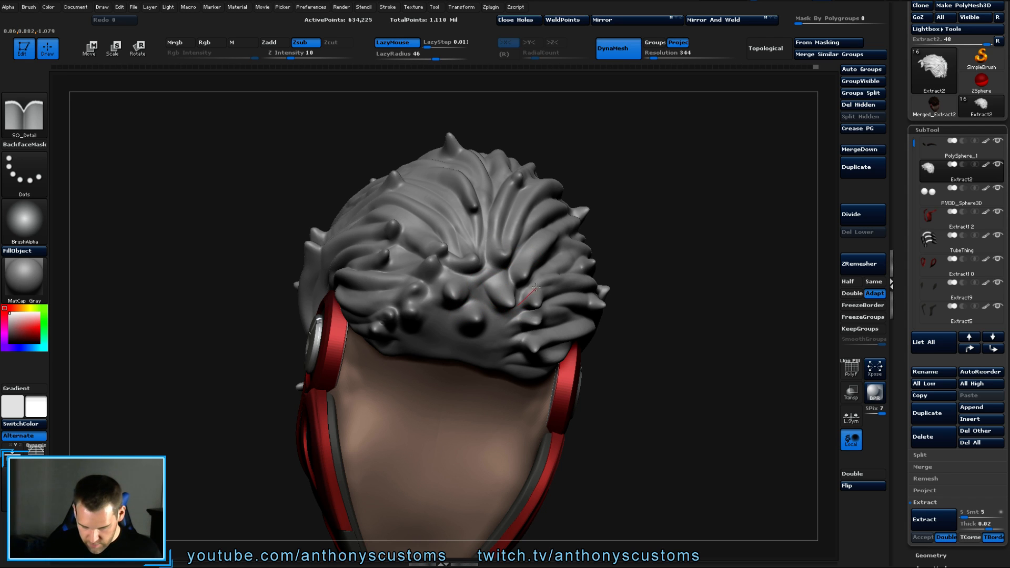
{"action": "left_click_drag", "start_coordinate": [536, 287], "coordinate": [536, 288]}
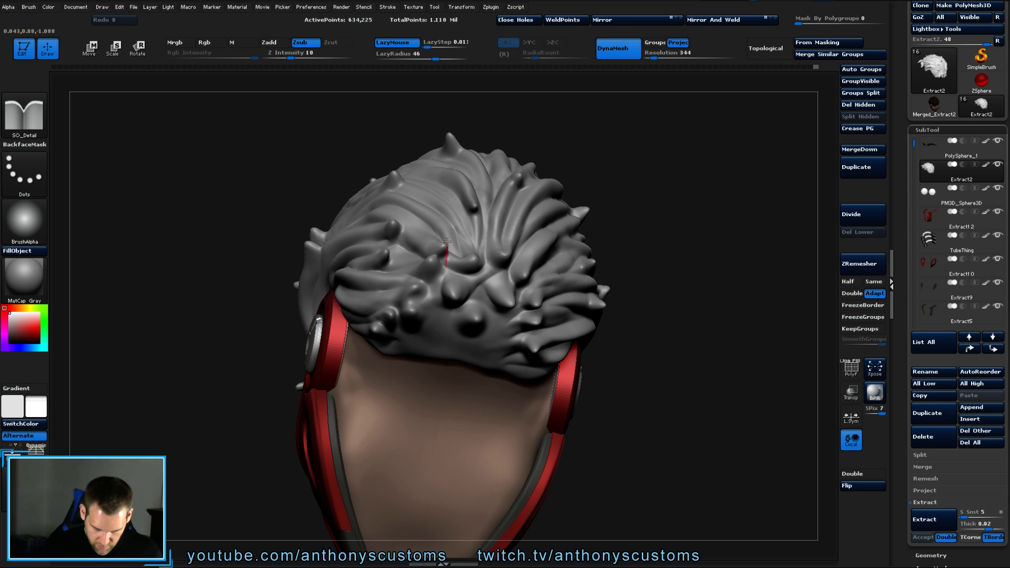
{"action": "left_click_drag", "start_coordinate": [447, 241], "coordinate": [448, 243]}
{"action": "mouse_move", "coordinate": [633, 299]}
{"action": "left_mouse_down"}
{"action": "mouse_move", "coordinate": [690, 306]}
{"action": "mouse_move", "coordinate": [438, 307]}
{"action": "left_mouse_up"}
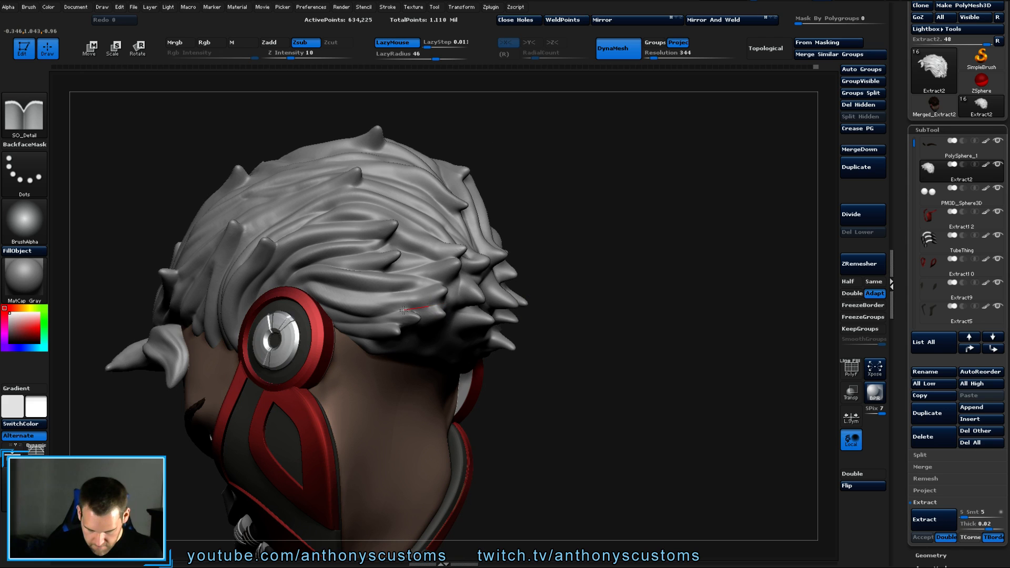
{"action": "left_click_drag", "start_coordinate": [603, 309], "coordinate": [484, 313]}
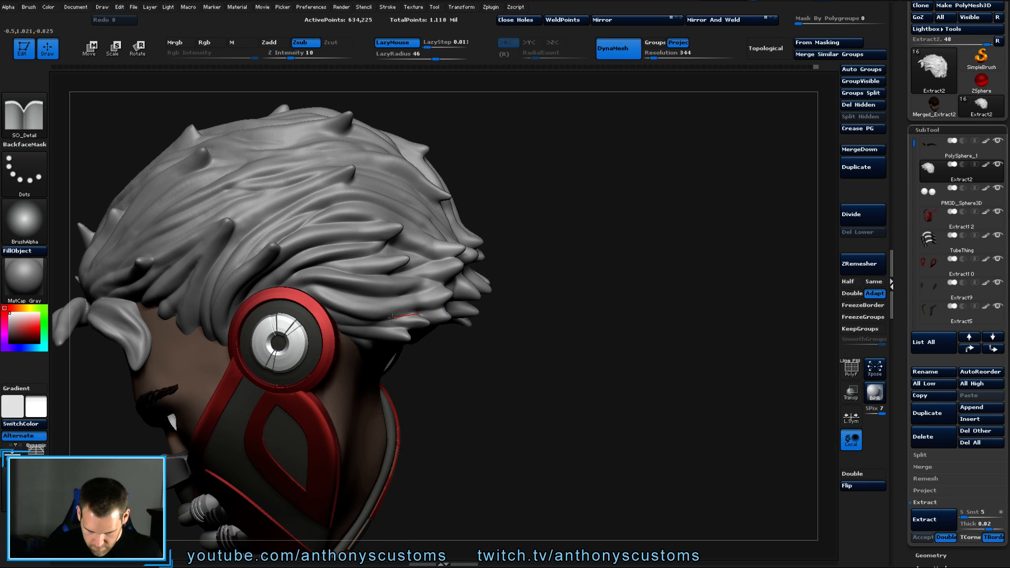
{"action": "left_click_drag", "start_coordinate": [577, 352], "coordinate": [491, 351]}
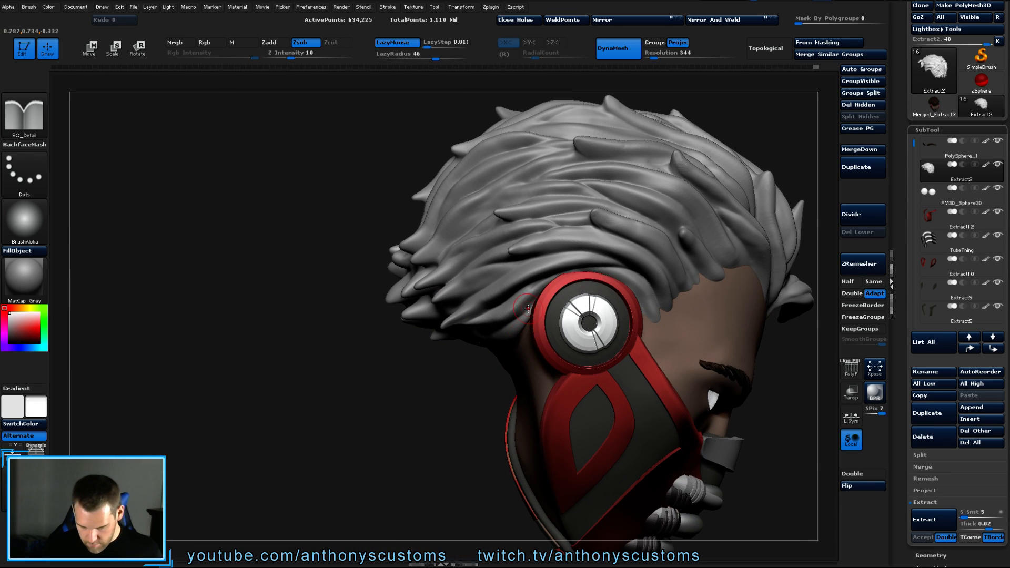
{"action": "left_click_drag", "start_coordinate": [427, 362], "coordinate": [418, 382]}
Switch to the SnakeHook brush and pull out the lower lock tips behind the ear disc.
{"action": "key", "text": "b"}
{"action": "key", "text": "s"}
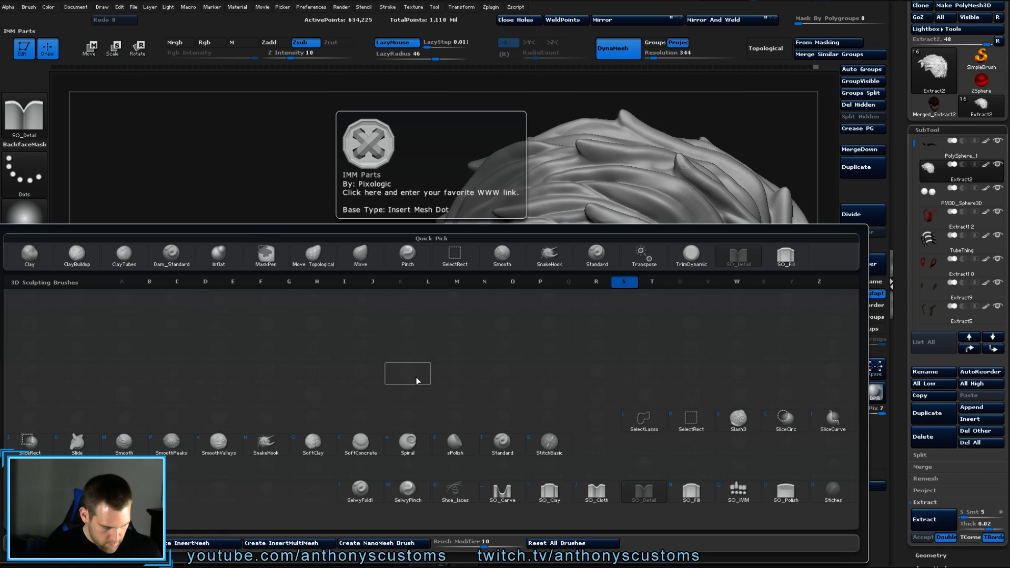
{"action": "key", "text": "h"}
{"action": "left_click_drag", "start_coordinate": [452, 408], "coordinate": [504, 343]}
{"action": "right_click_drag", "start_coordinate": [503, 343], "coordinate": [516, 333]}
{"action": "key", "text": "space"}
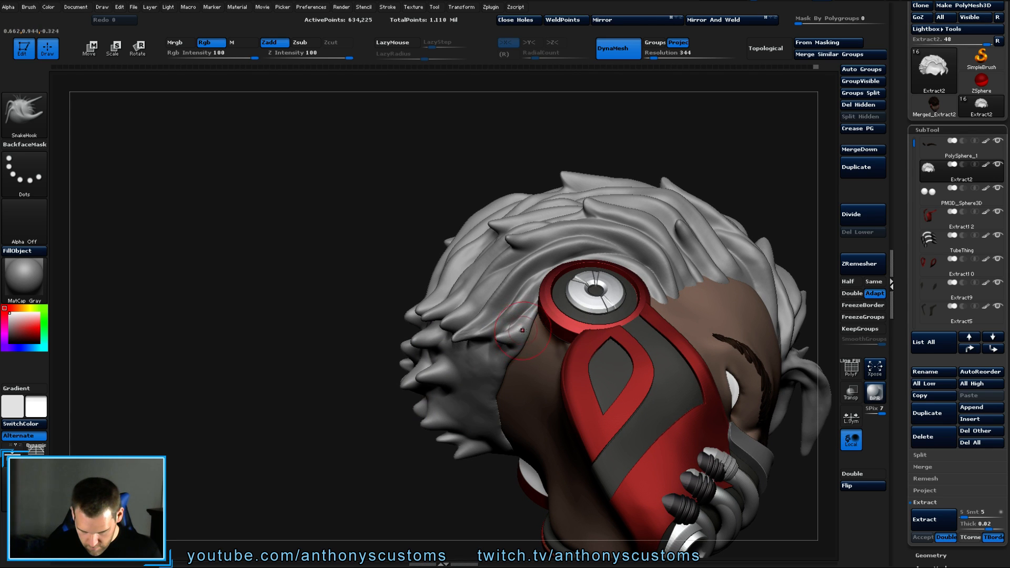
Return to the SO_Detail brush and carve strand grooves along the opposite side's long locks toward the back.
{"action": "right_click_drag", "start_coordinate": [522, 330], "coordinate": [646, 261]}
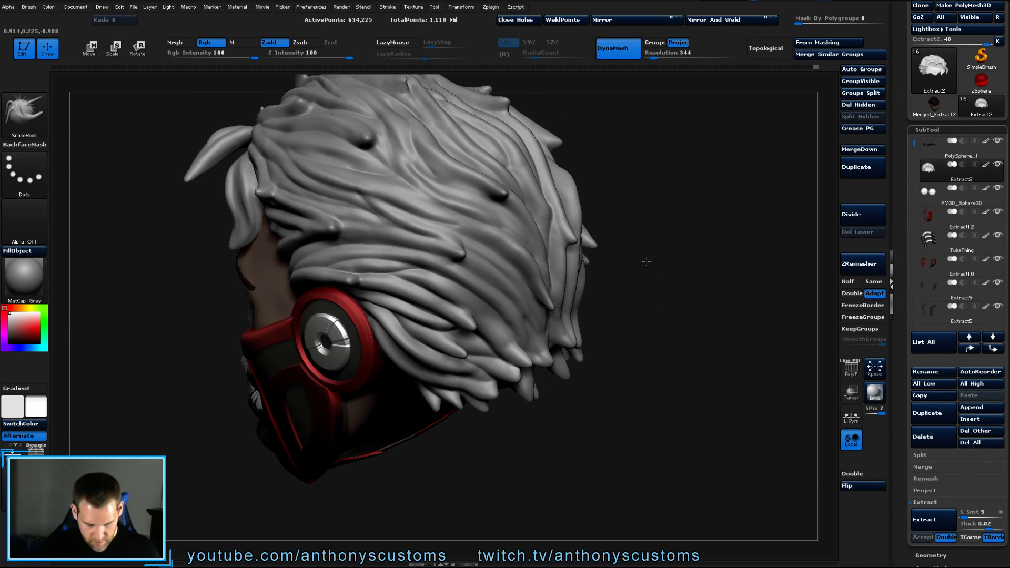
{"action": "key", "text": "b"}
{"action": "left_click", "coordinate": [791, 488]}
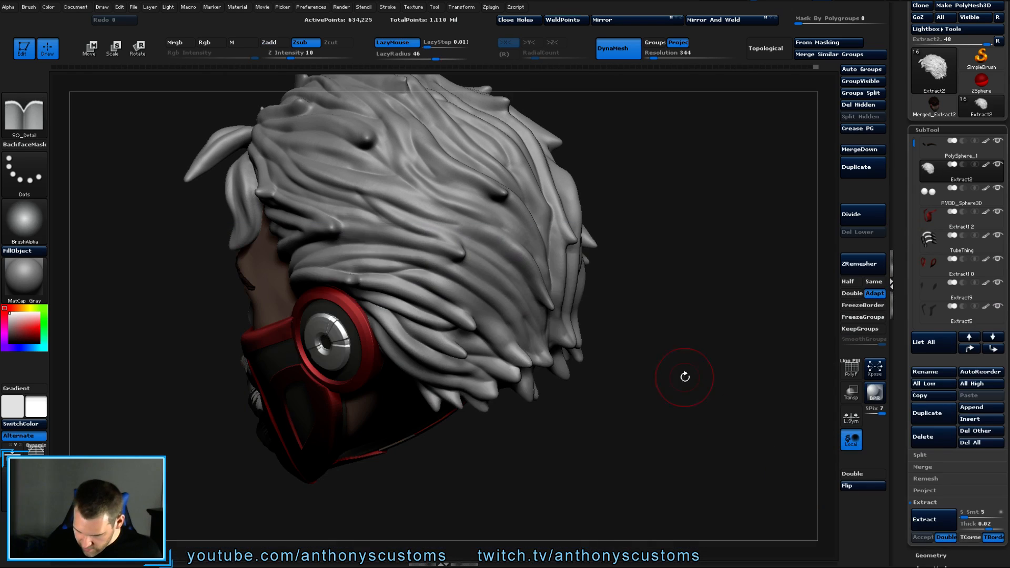
{"action": "key", "text": "space"}
{"action": "left_click", "coordinate": [638, 331]}
{"action": "left_click_drag", "start_coordinate": [692, 268], "coordinate": [682, 288]}
{"action": "left_click_drag", "start_coordinate": [425, 235], "coordinate": [450, 245]}
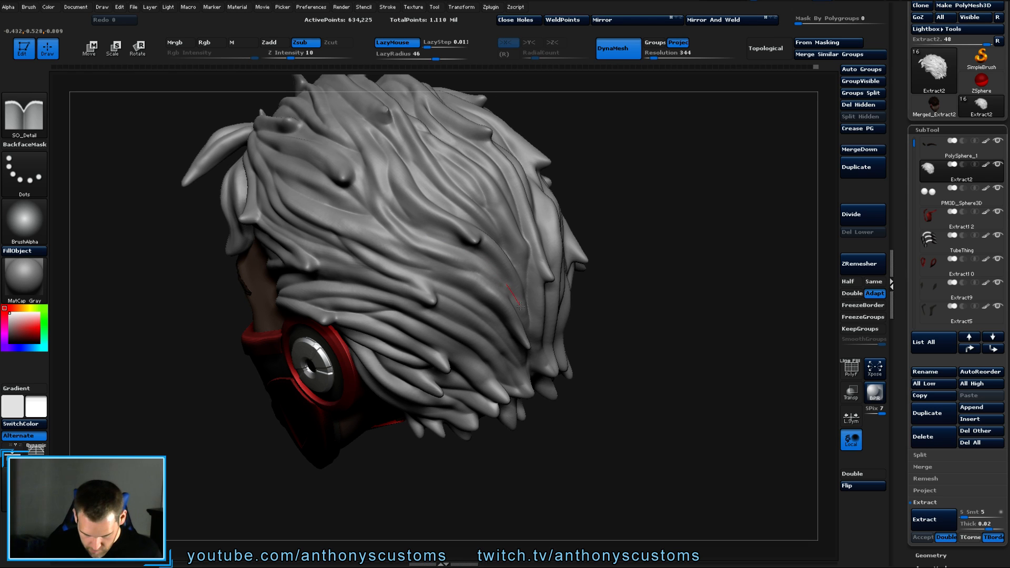
Carve further strand grooves across the lower back locks and the side hair above the ear disc.
{"action": "left_click_drag", "start_coordinate": [657, 279], "coordinate": [565, 268]}
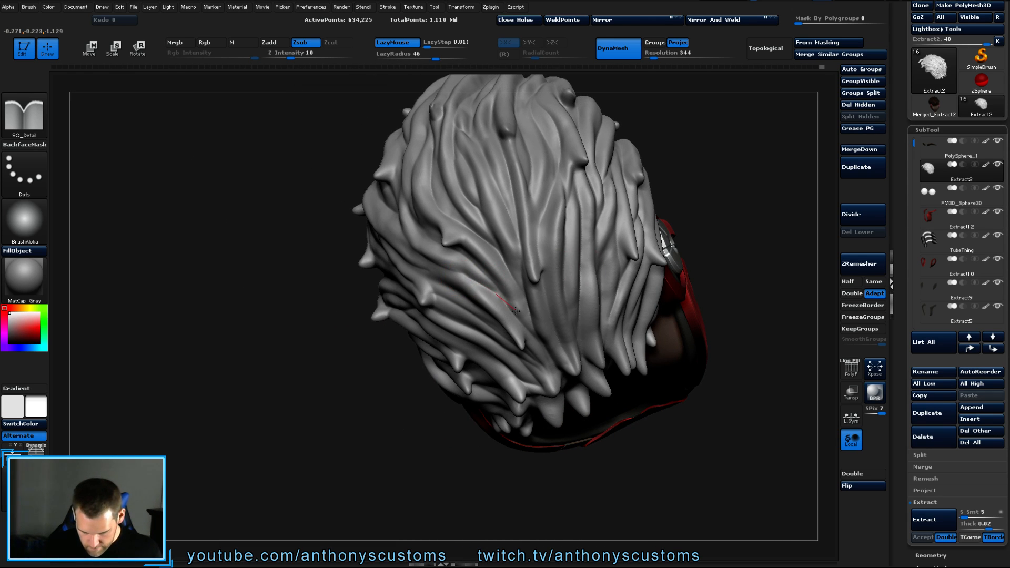
{"action": "left_click_drag", "start_coordinate": [668, 436], "coordinate": [588, 333]}
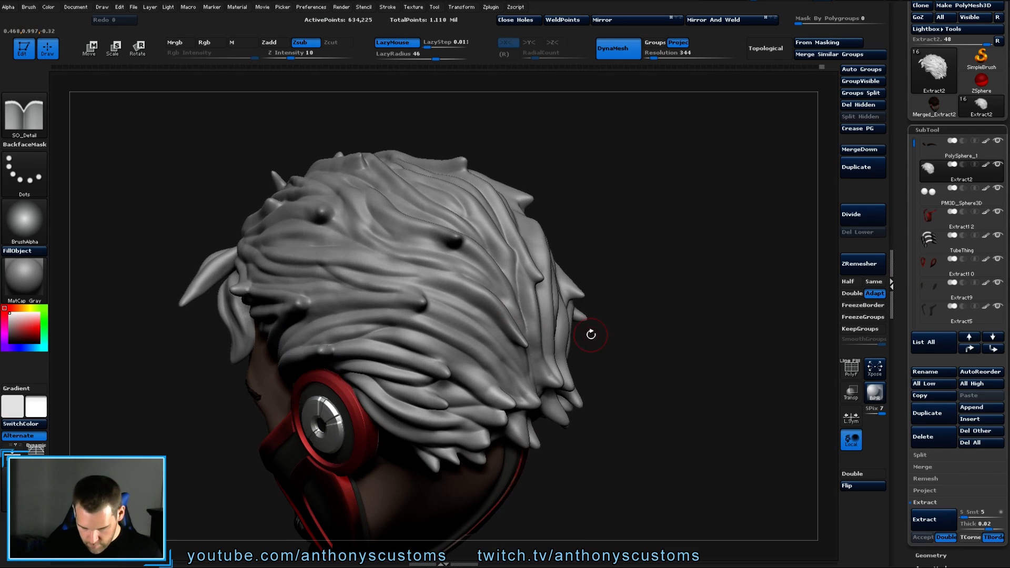
{"action": "mouse_move", "coordinate": [590, 268]}
{"action": "left_mouse_down"}
{"action": "mouse_move", "coordinate": [375, 275]}
{"action": "mouse_move", "coordinate": [475, 301]}
{"action": "left_mouse_up"}
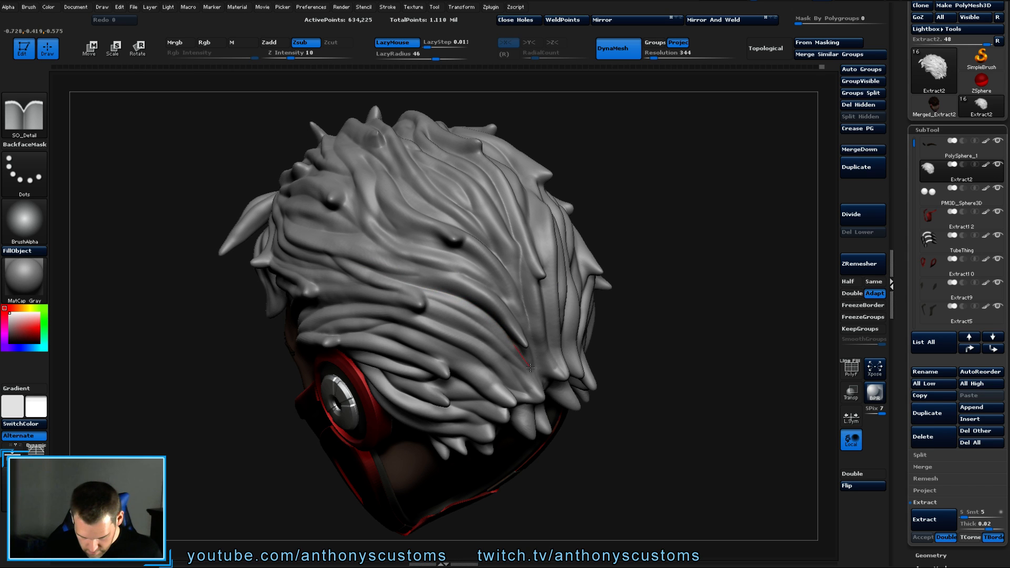
{"action": "left_click_drag", "start_coordinate": [638, 371], "coordinate": [441, 312]}
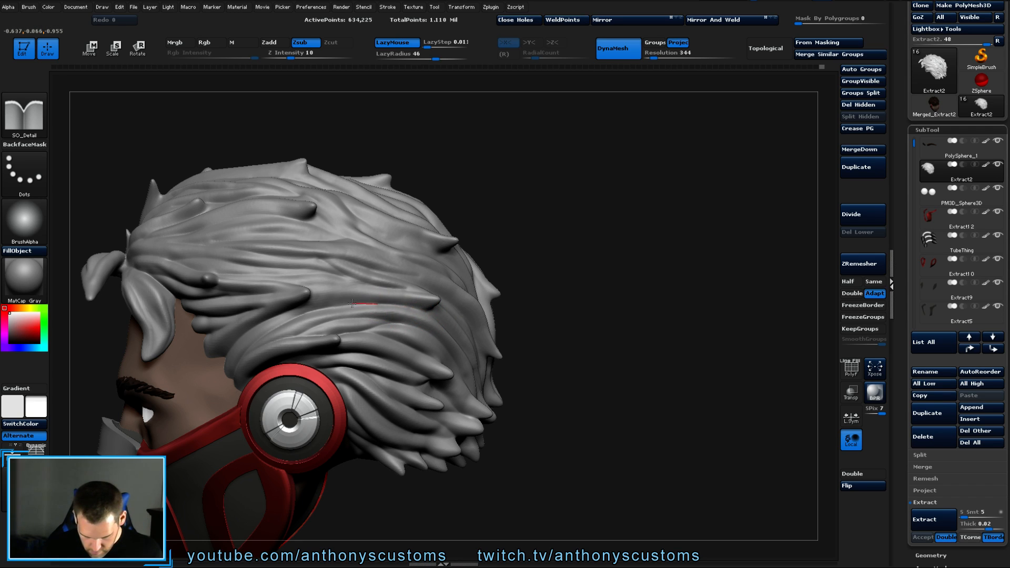
{"action": "left_click_drag", "start_coordinate": [637, 347], "coordinate": [612, 399]}
{"action": "left_click_drag", "start_coordinate": [616, 208], "coordinate": [552, 184]}
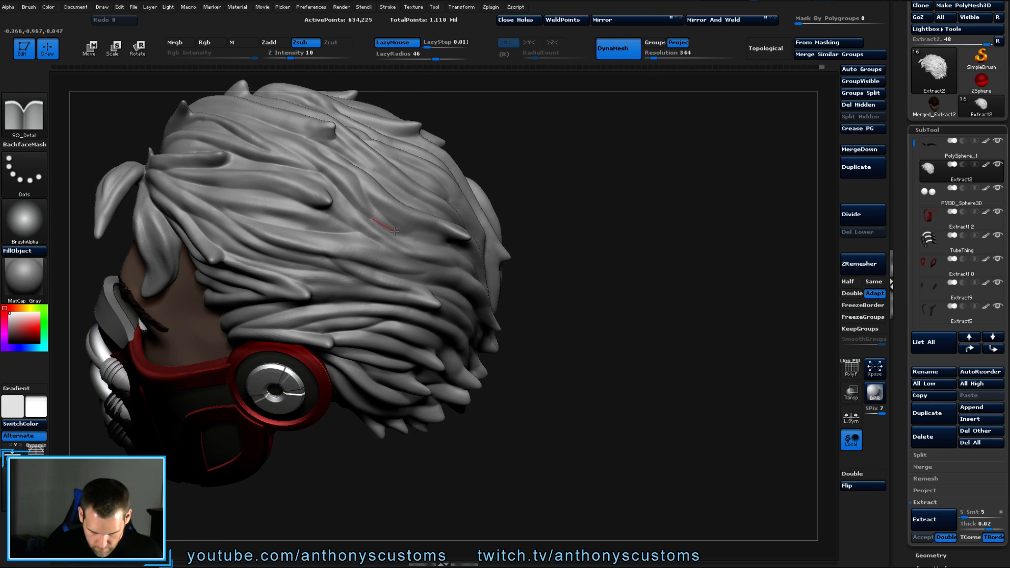
Bring the whole head into a front view and save the project.
{"action": "left_click_drag", "start_coordinate": [647, 276], "coordinate": [618, 284]}
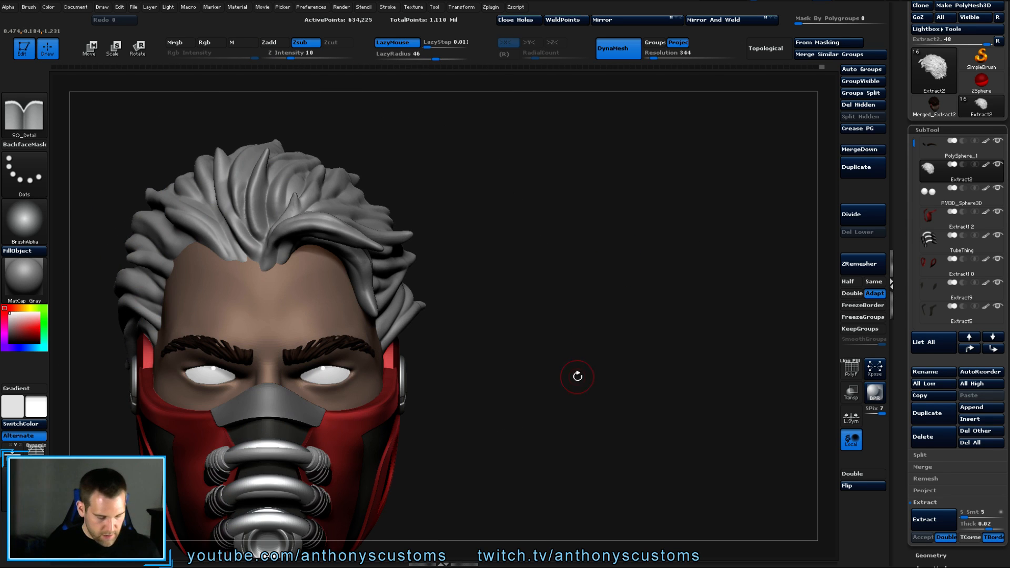
{"action": "left_click_drag", "start_coordinate": [577, 376], "coordinate": [718, 307], "text": "alt"}
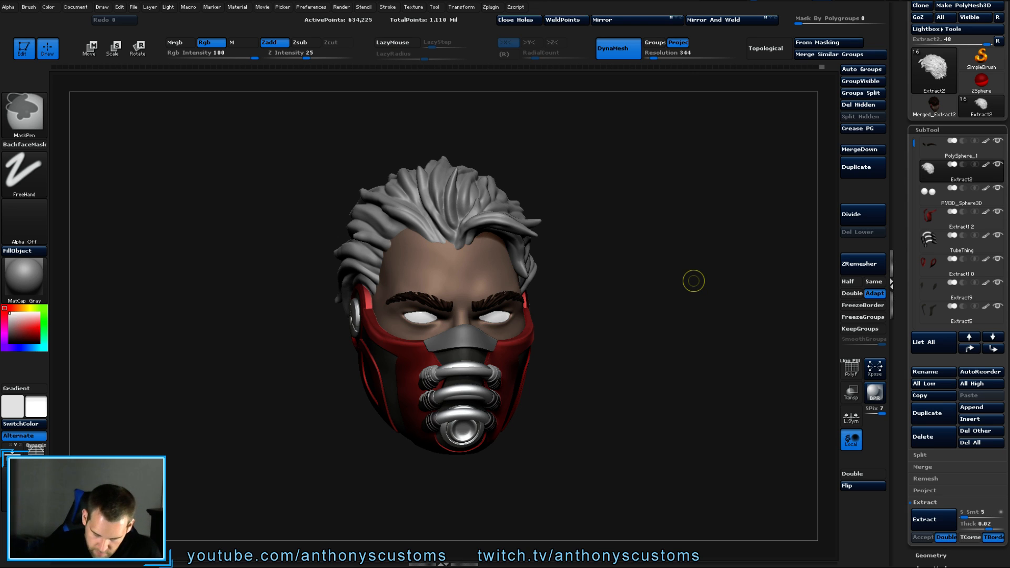
{"action": "key", "text": "ctrl+s"}
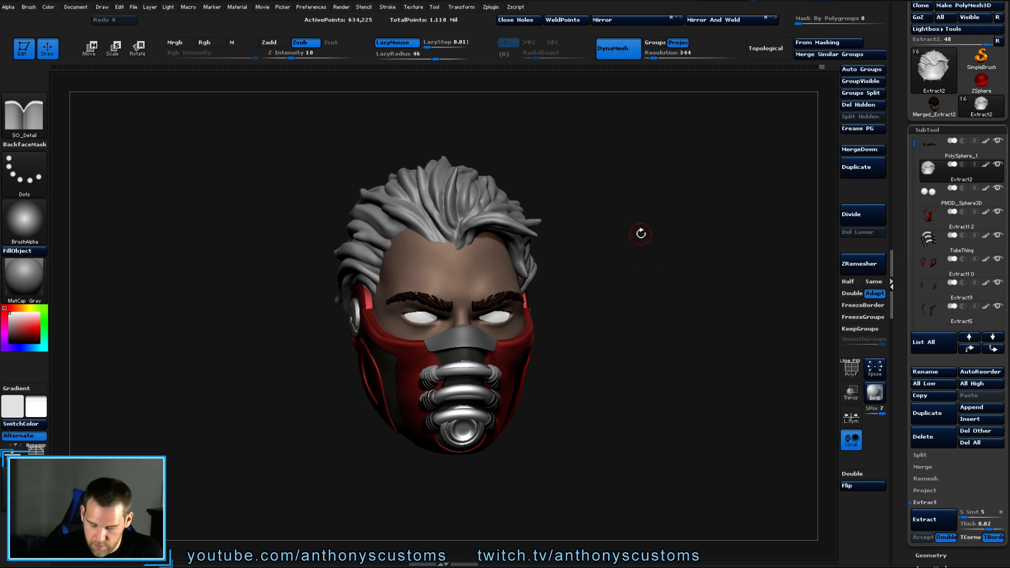
Make the PolySphere_1 head the active subtool and choose the IMM Gun insert brush.
{"action": "left_click_drag", "start_coordinate": [649, 234], "coordinate": [629, 240], "text": "alt"}
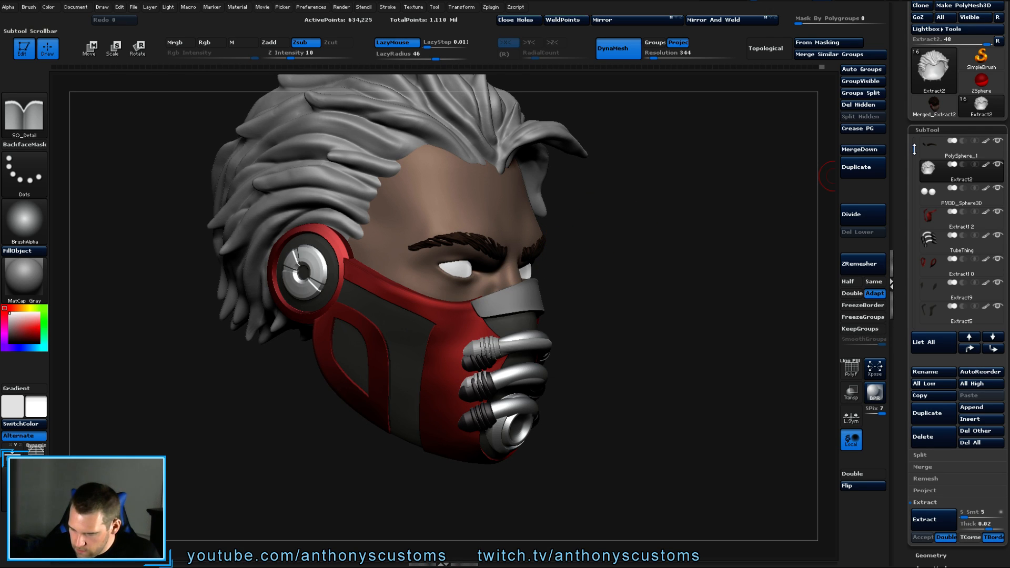
{"action": "scroll", "coordinate": [913, 145], "scroll_direction": "up", "scroll_amount": 1}
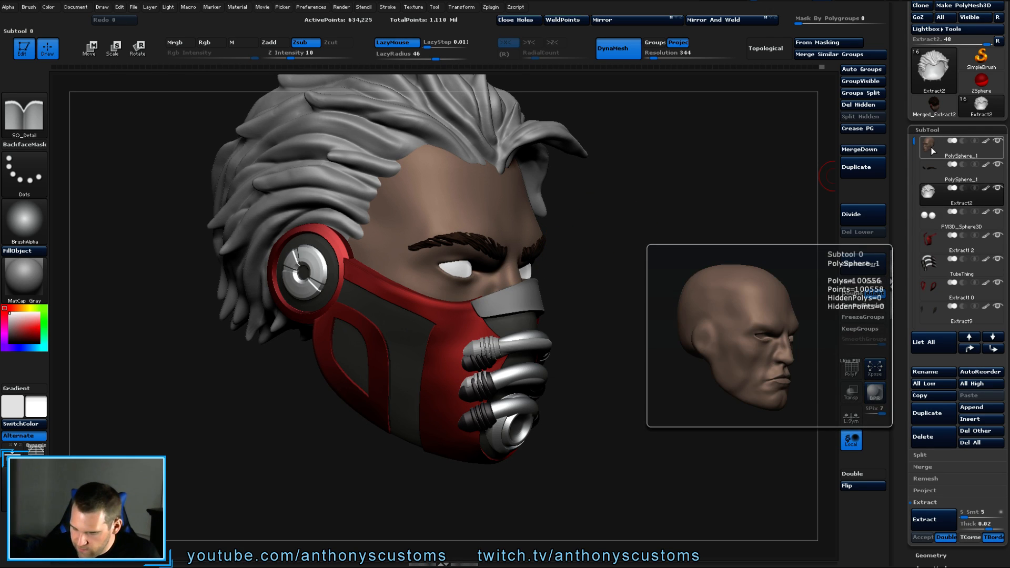
{"action": "left_click", "coordinate": [932, 152]}
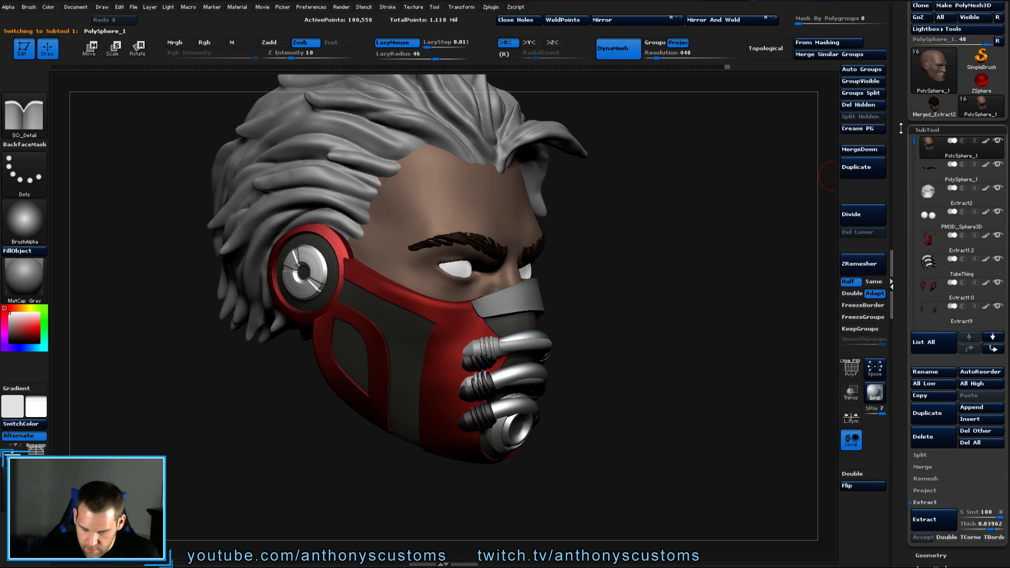
{"action": "key", "text": "b"}
{"action": "key", "text": "i"}
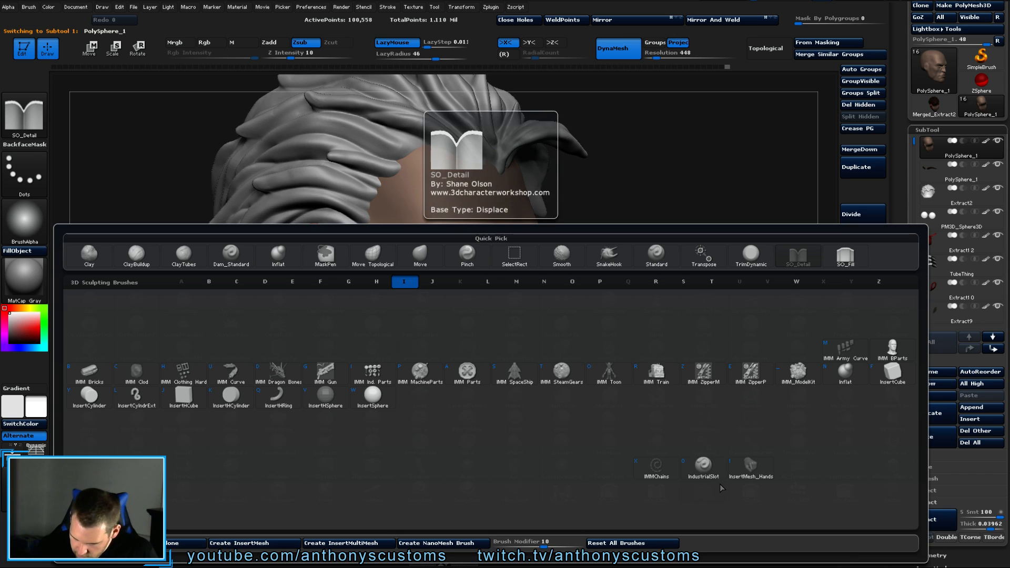
{"action": "mouse_move", "coordinate": [717, 477]}
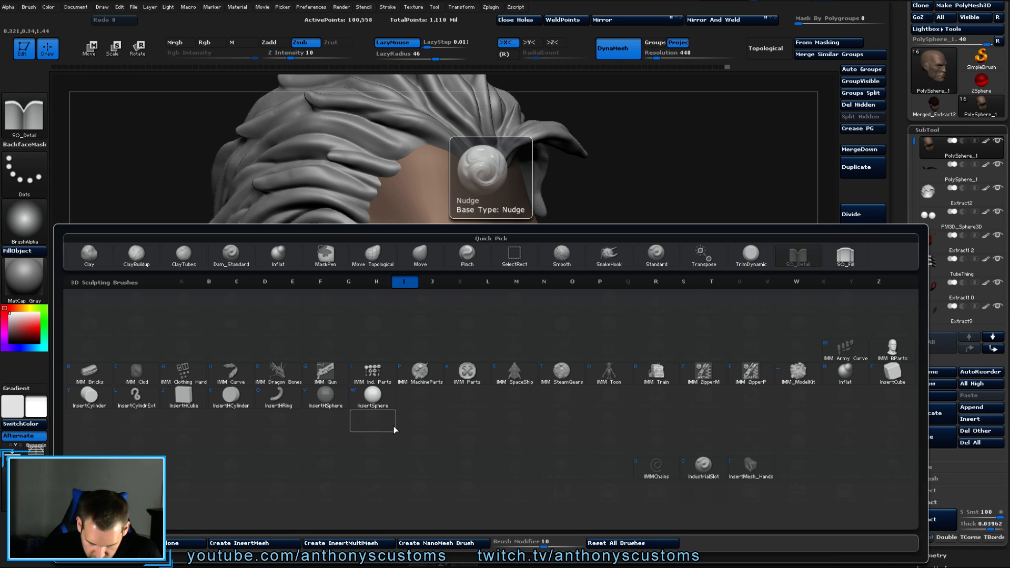
{"action": "left_click", "coordinate": [331, 380]}
Try inserting the B 19 part on the temple beside the eyebrow, and undo the insertion.
{"action": "key", "text": "m"}
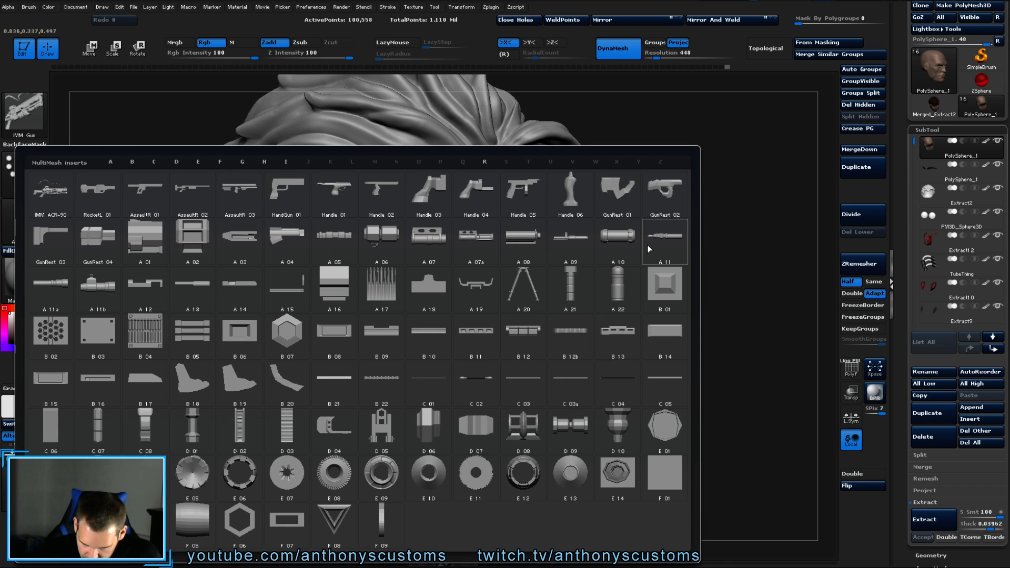
{"action": "mouse_move", "coordinate": [650, 241]}
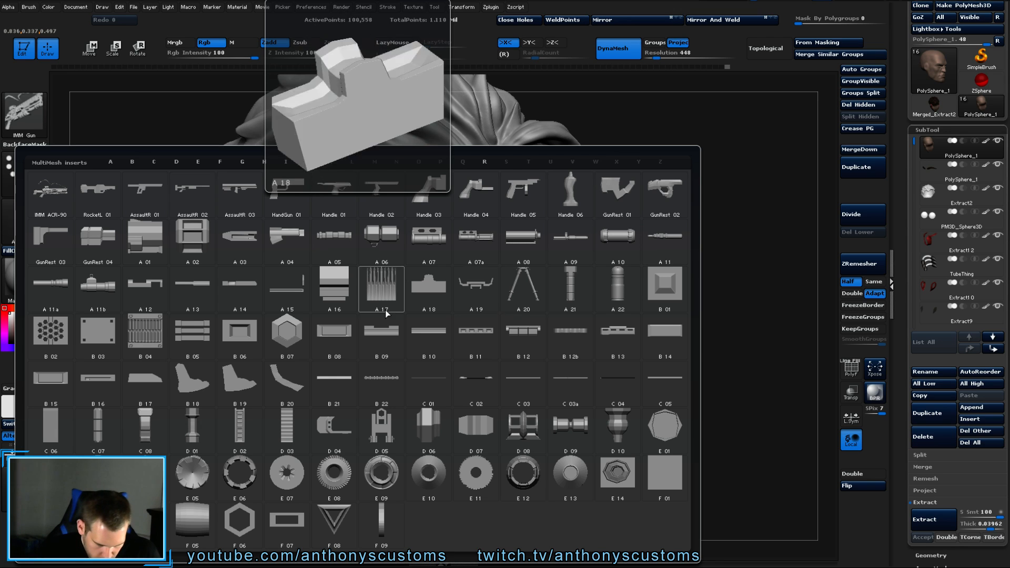
{"action": "left_click", "coordinate": [242, 386]}
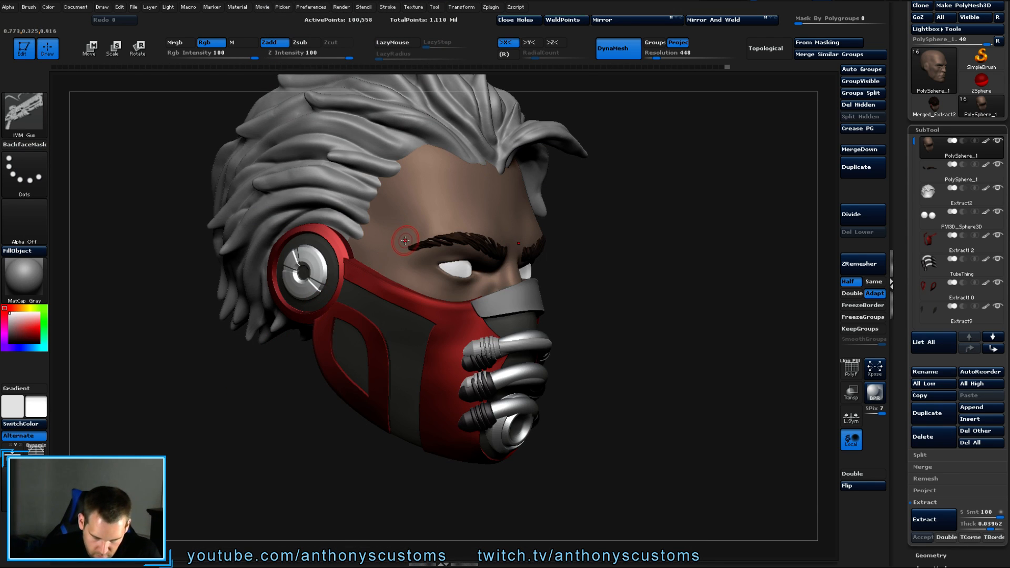
{"action": "left_click_drag", "start_coordinate": [405, 238], "coordinate": [433, 185]}
{"action": "left_click_drag", "start_coordinate": [646, 227], "coordinate": [647, 275]}
{"action": "key", "text": "ctrl+z"}
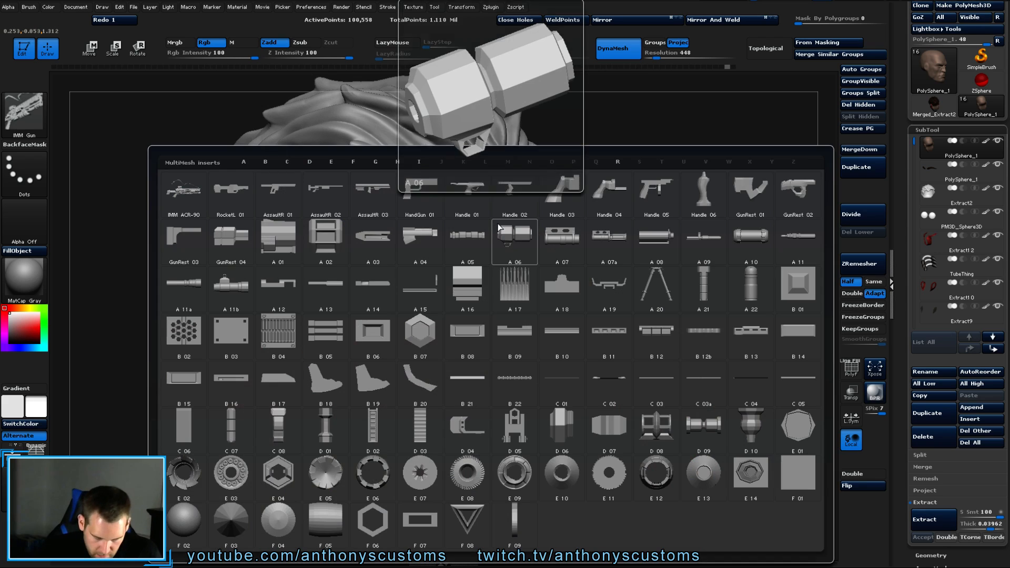
Insert the angled B 20 part over the temple beside the eyebrow with symmetry off.
{"action": "key", "text": "m"}
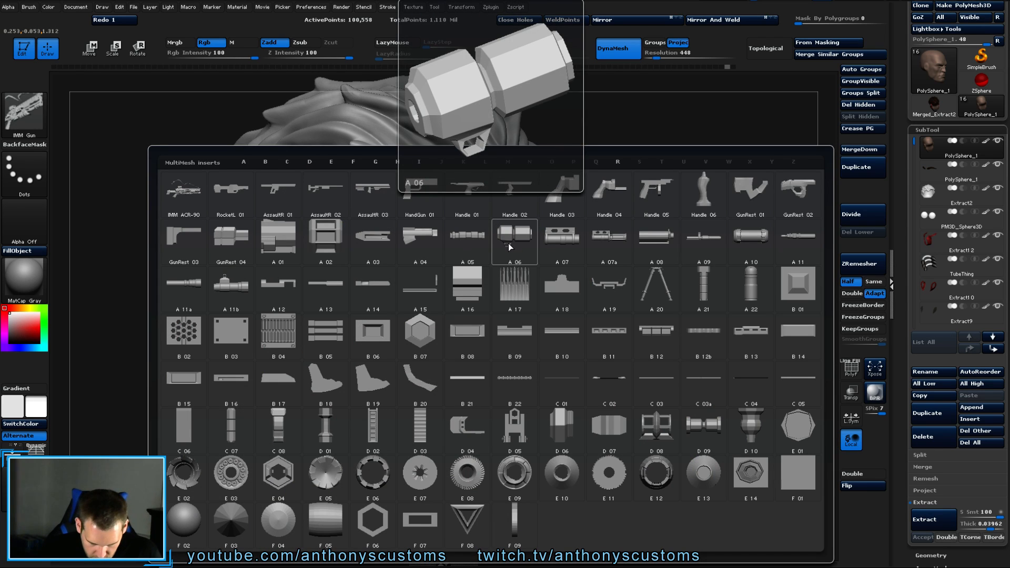
{"action": "left_click", "coordinate": [424, 378]}
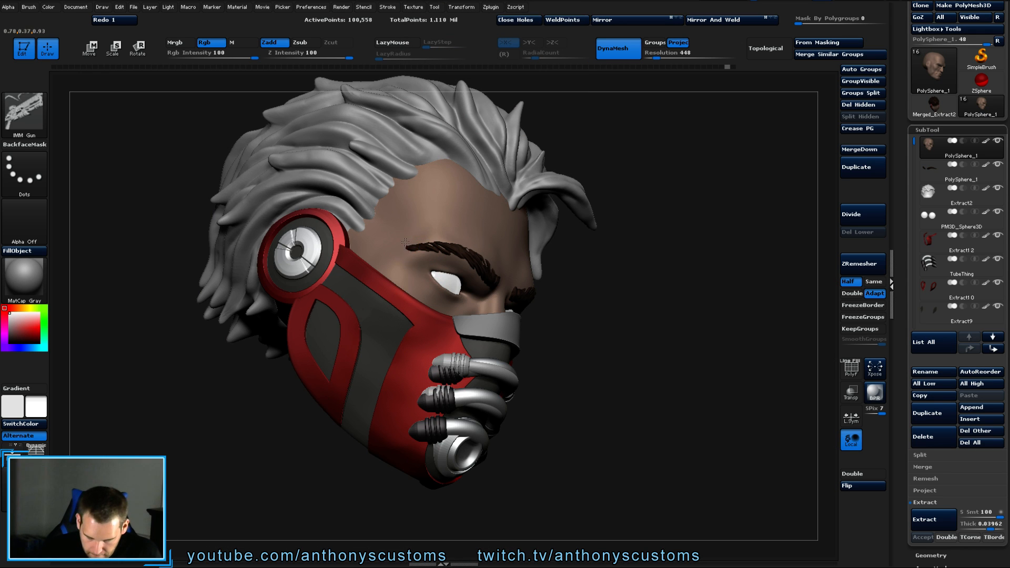
{"action": "left_click_drag", "start_coordinate": [405, 241], "coordinate": [410, 315]}
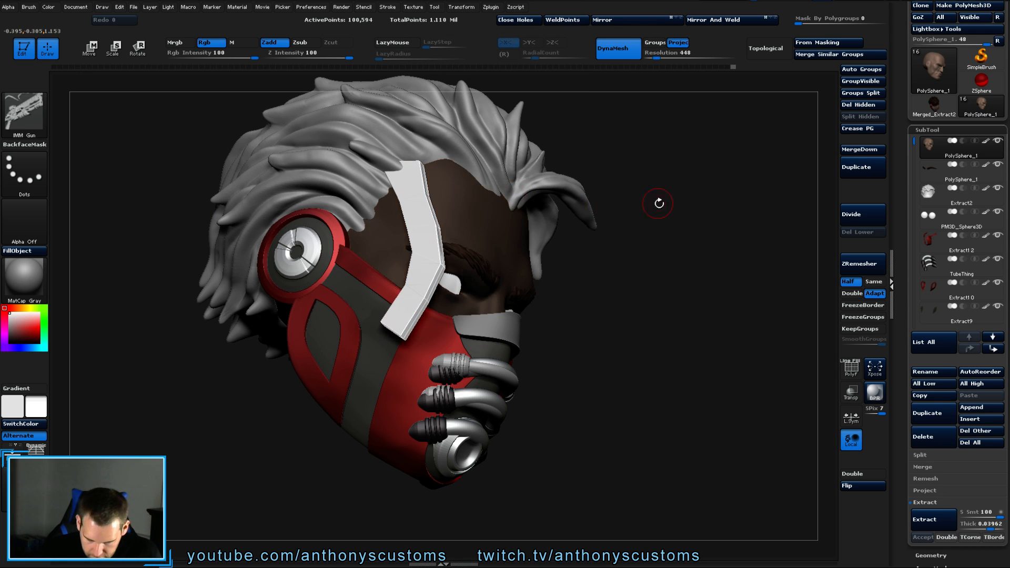
Rotate the inserted strip with a Transpose line in side view so it runs roughly horizontally across the brow.
{"action": "left_click_drag", "start_coordinate": [658, 203], "coordinate": [611, 264]}
{"action": "key", "text": "r"}
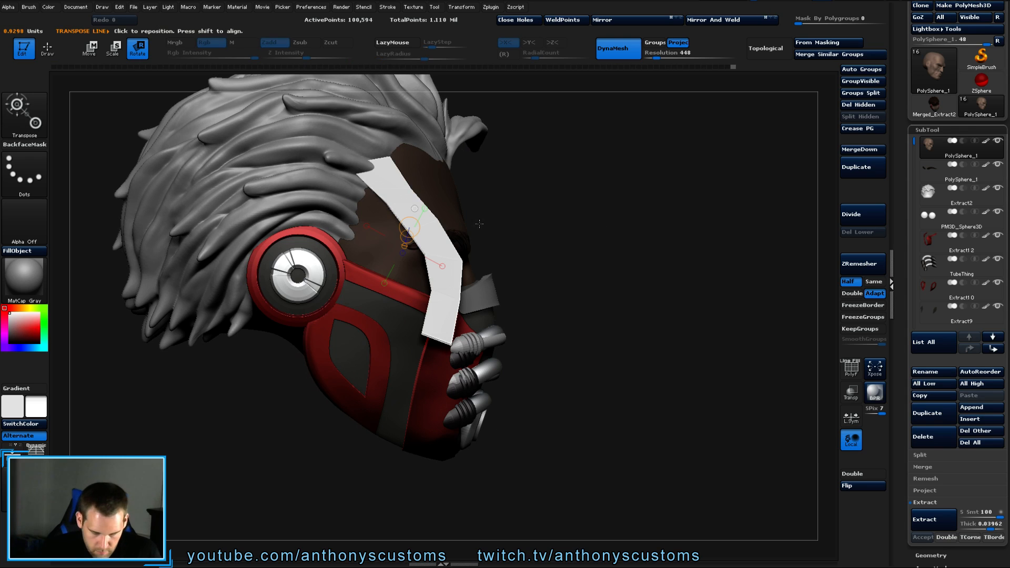
{"action": "mouse_move", "coordinate": [446, 251]}
{"action": "left_mouse_down"}
{"action": "mouse_move", "coordinate": [583, 264]}
{"action": "mouse_move", "coordinate": [558, 292]}
{"action": "mouse_move", "coordinate": [473, 326]}
{"action": "mouse_move", "coordinate": [396, 338]}
{"action": "left_mouse_up"}
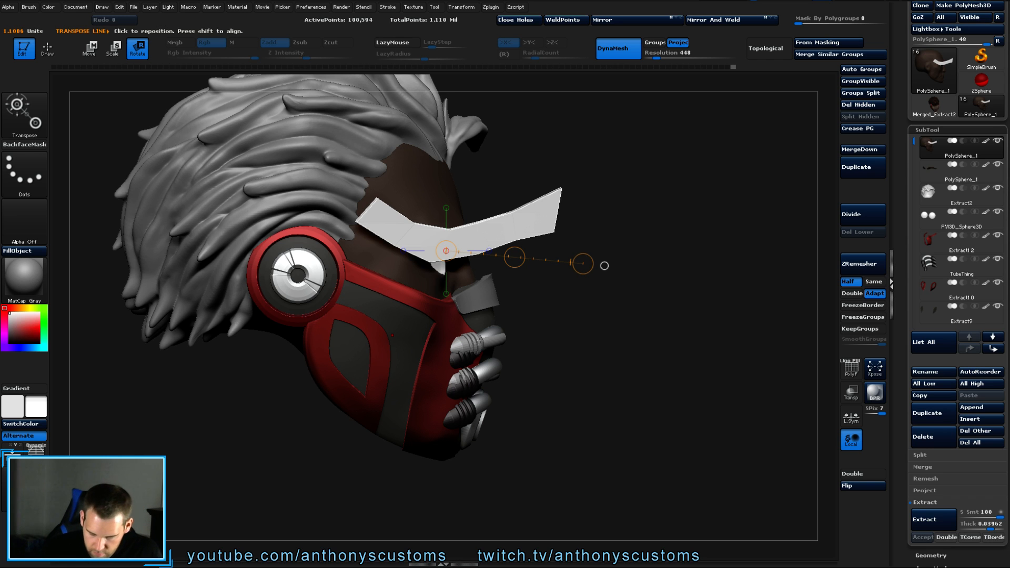
Rotate the inserted strip from side and three-quarter views so it arches above the eye and bends down toward the mask.
{"action": "left_click_drag", "start_coordinate": [583, 263], "coordinate": [508, 282]}
{"action": "right_click_drag", "start_coordinate": [603, 320], "coordinate": [520, 265]}
{"action": "mouse_move", "coordinate": [513, 232]}
{"action": "left_mouse_down"}
{"action": "mouse_move", "coordinate": [652, 204]}
{"action": "mouse_move", "coordinate": [532, 368]}
{"action": "mouse_move", "coordinate": [400, 400]}
{"action": "mouse_move", "coordinate": [350, 391]}
{"action": "mouse_move", "coordinate": [344, 378]}
{"action": "left_mouse_up"}
{"action": "mouse_move", "coordinate": [528, 213]}
{"action": "left_mouse_down"}
{"action": "mouse_move", "coordinate": [627, 191]}
{"action": "mouse_move", "coordinate": [630, 271]}
{"action": "mouse_move", "coordinate": [568, 321]}
{"action": "mouse_move", "coordinate": [489, 321]}
{"action": "mouse_move", "coordinate": [425, 298]}
{"action": "mouse_move", "coordinate": [432, 289]}
{"action": "left_mouse_up"}
{"action": "left_click_drag", "start_coordinate": [670, 248], "coordinate": [718, 226]}
{"action": "mouse_move", "coordinate": [524, 260]}
{"action": "left_mouse_down"}
{"action": "mouse_move", "coordinate": [561, 198]}
{"action": "mouse_move", "coordinate": [577, 219]}
{"action": "left_mouse_up"}
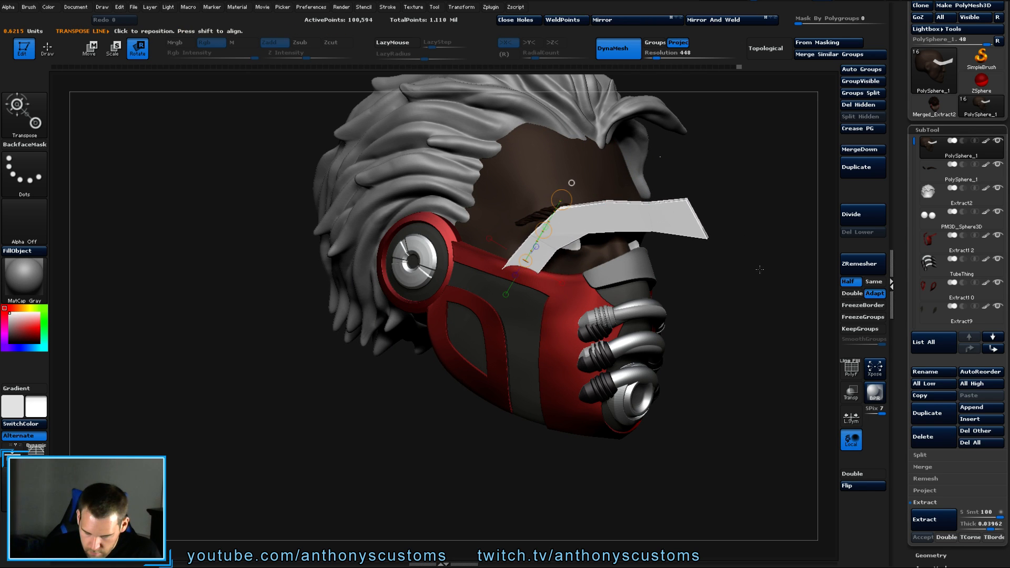
{"action": "left_click_drag", "start_coordinate": [758, 267], "coordinate": [702, 279]}
{"action": "mouse_move", "coordinate": [601, 250]}
{"action": "left_mouse_down"}
{"action": "mouse_move", "coordinate": [636, 319]}
{"action": "mouse_move", "coordinate": [612, 338]}
{"action": "left_mouse_up"}
{"action": "left_click_drag", "start_coordinate": [474, 358], "coordinate": [584, 373]}
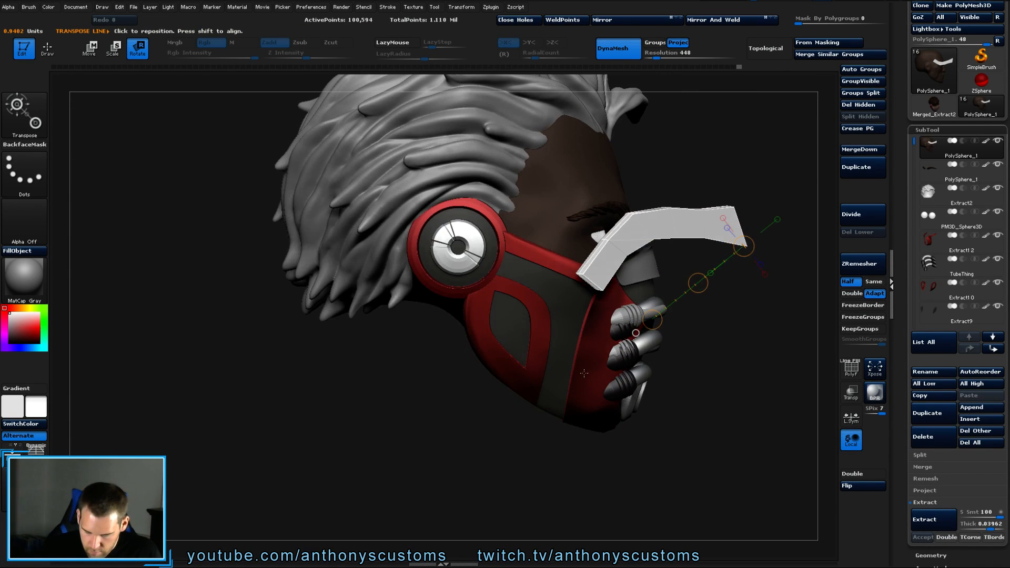
Move the strip back onto the forehead above the eyebrow and scale it down to fit the brow.
{"action": "left_click_drag", "start_coordinate": [721, 378], "coordinate": [496, 384], "text": "alt"}
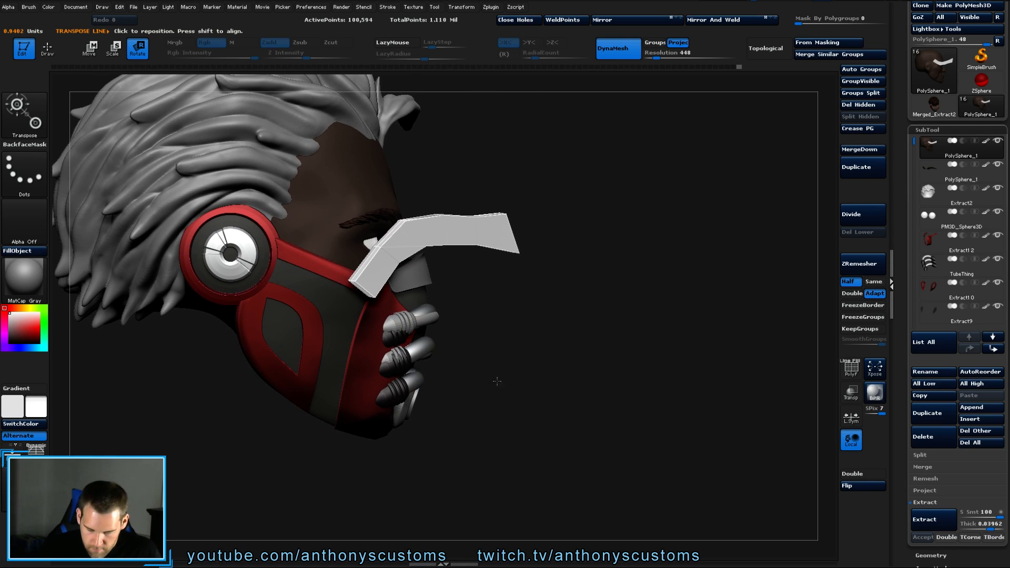
{"action": "key", "text": "w"}
{"action": "left_click_drag", "start_coordinate": [469, 288], "coordinate": [396, 252]}
{"action": "mouse_move", "coordinate": [596, 262]}
{"action": "left_mouse_down"}
{"action": "mouse_move", "coordinate": [577, 268]}
{"action": "mouse_move", "coordinate": [585, 263]}
{"action": "left_mouse_up"}
{"action": "key", "text": "e"}
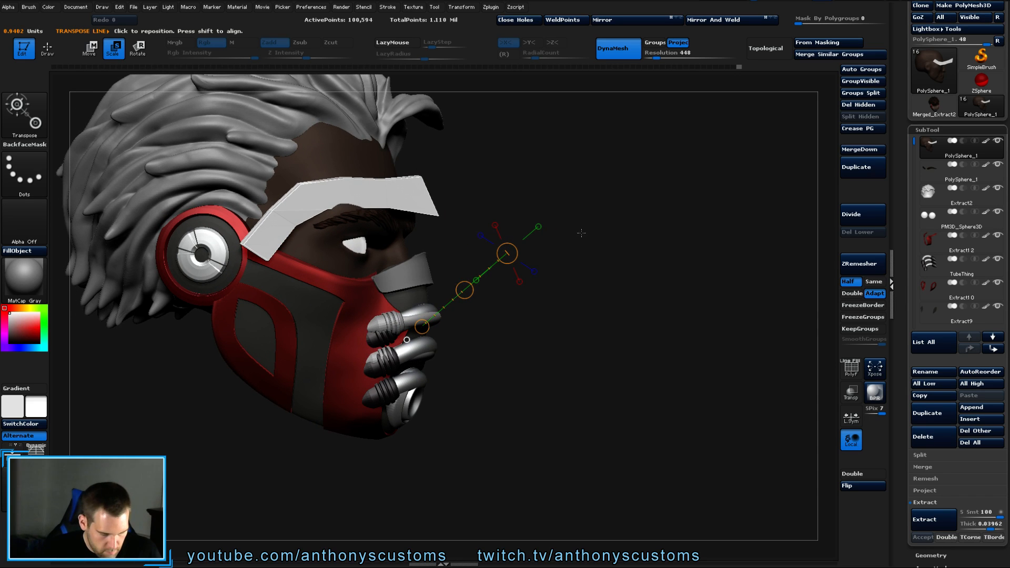
{"action": "left_click_drag", "start_coordinate": [422, 326], "coordinate": [446, 286]}
{"action": "key", "text": "w"}
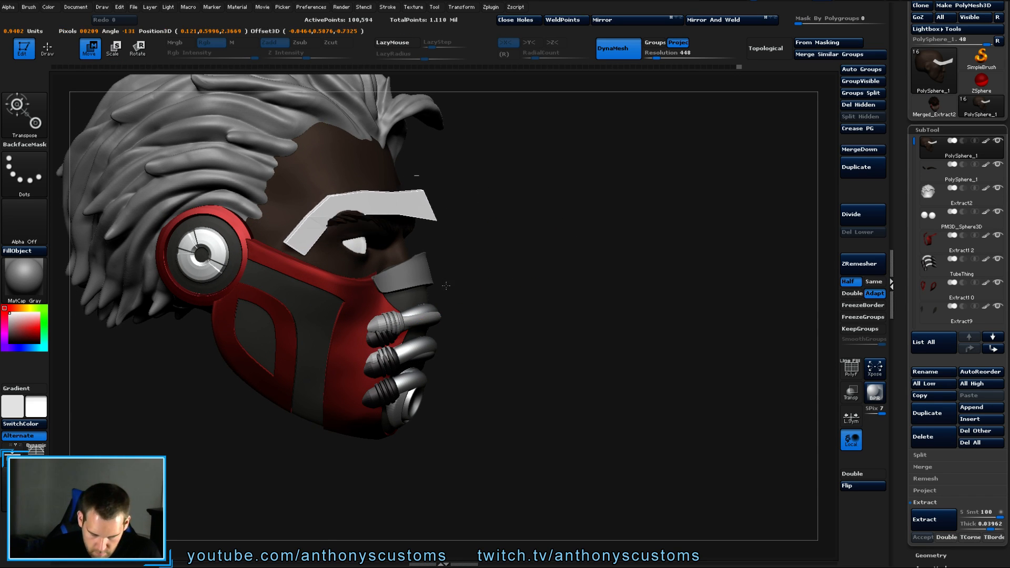
{"action": "left_click_drag", "start_coordinate": [599, 310], "coordinate": [573, 315]}
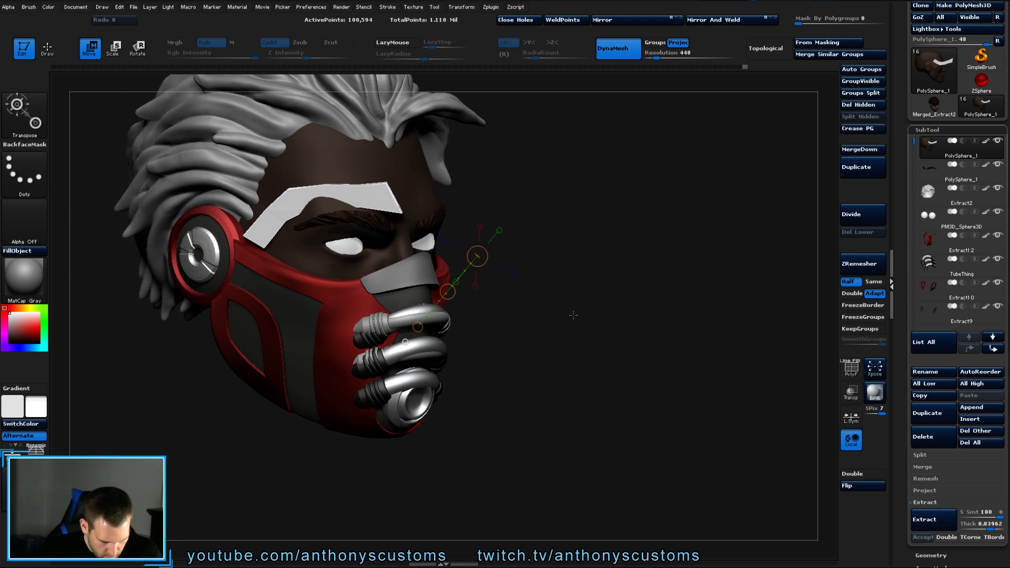
{"action": "left_click_drag", "start_coordinate": [567, 191], "coordinate": [431, 252]}
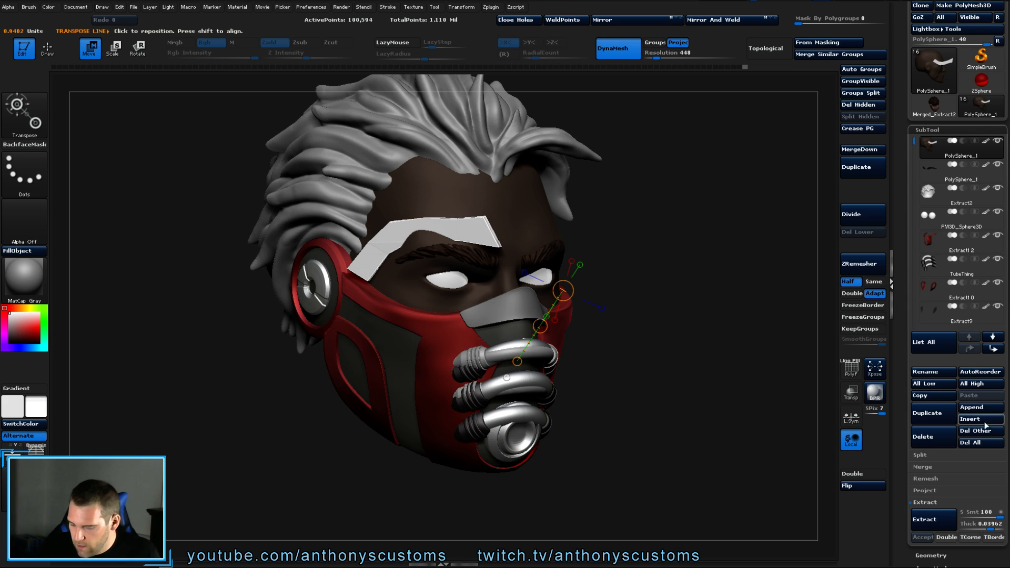
Split the head subtool by polygroups and make the separated strip the active subtool.
{"action": "left_click", "coordinate": [920, 456]}
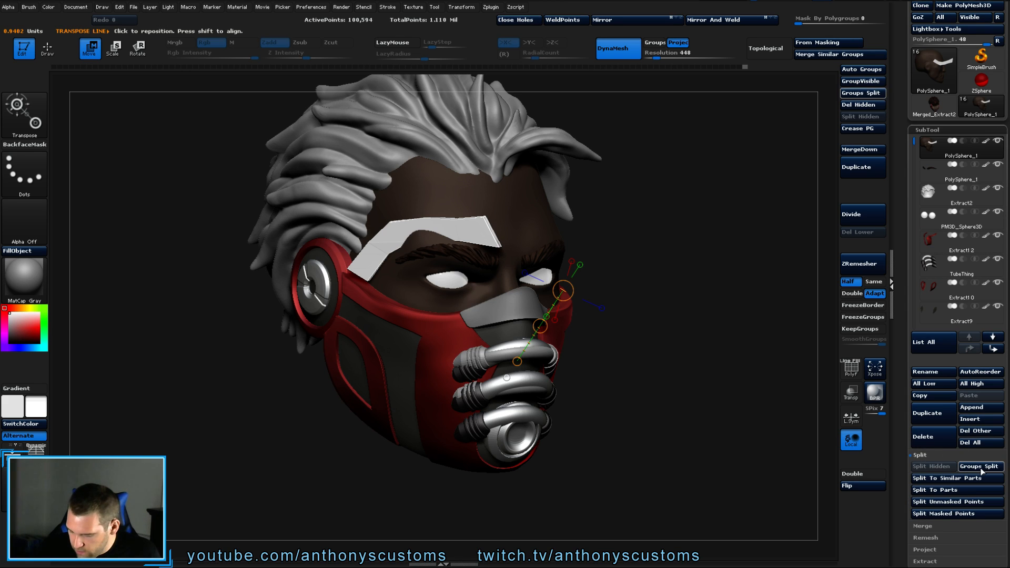
{"action": "left_click", "coordinate": [947, 503]}
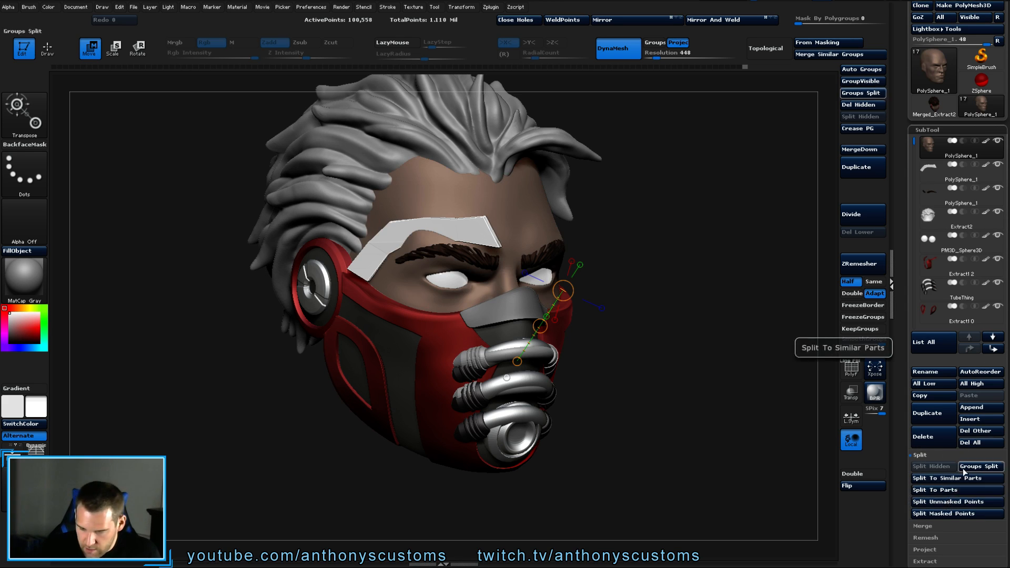
{"action": "left_click", "coordinate": [930, 177]}
Move the strip clear of the face from a low view, and reposition it from the front directly above the eyebrow.
{"action": "left_click_drag", "start_coordinate": [657, 272], "coordinate": [662, 219]}
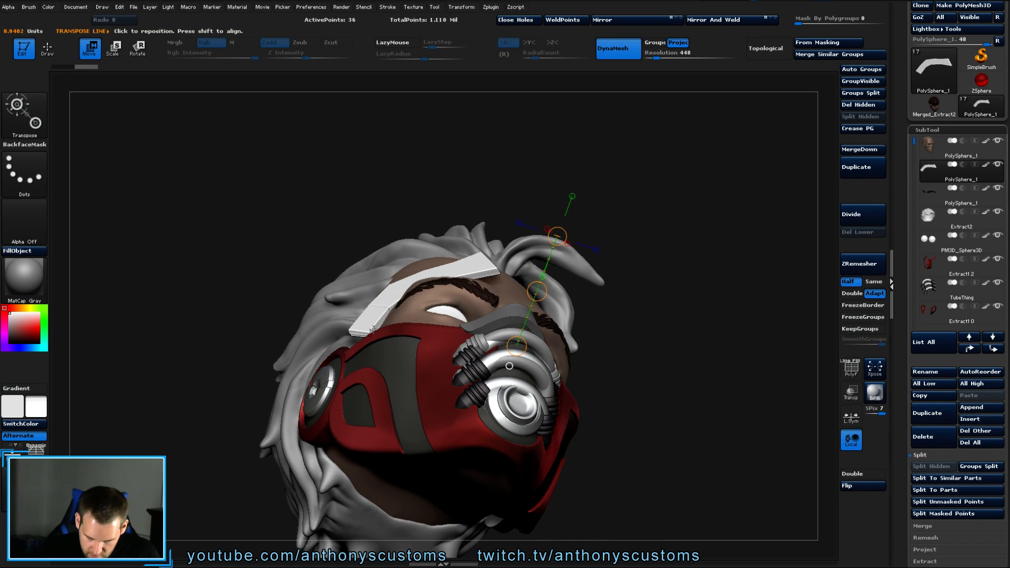
{"action": "left_click_drag", "start_coordinate": [370, 330], "coordinate": [440, 288]}
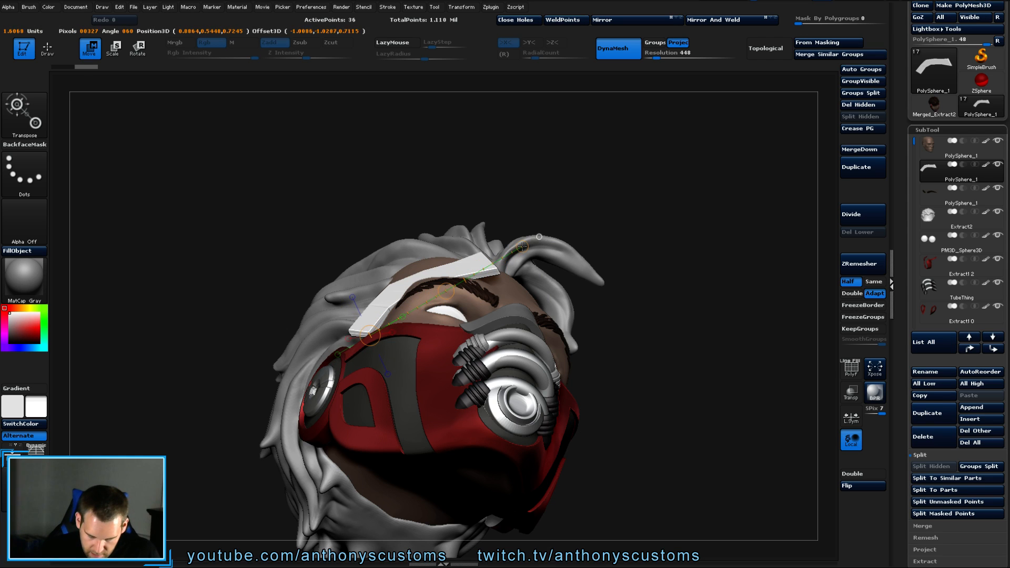
{"action": "left_click_drag", "start_coordinate": [538, 237], "coordinate": [548, 230]}
{"action": "left_click_drag", "start_coordinate": [370, 337], "coordinate": [352, 346]}
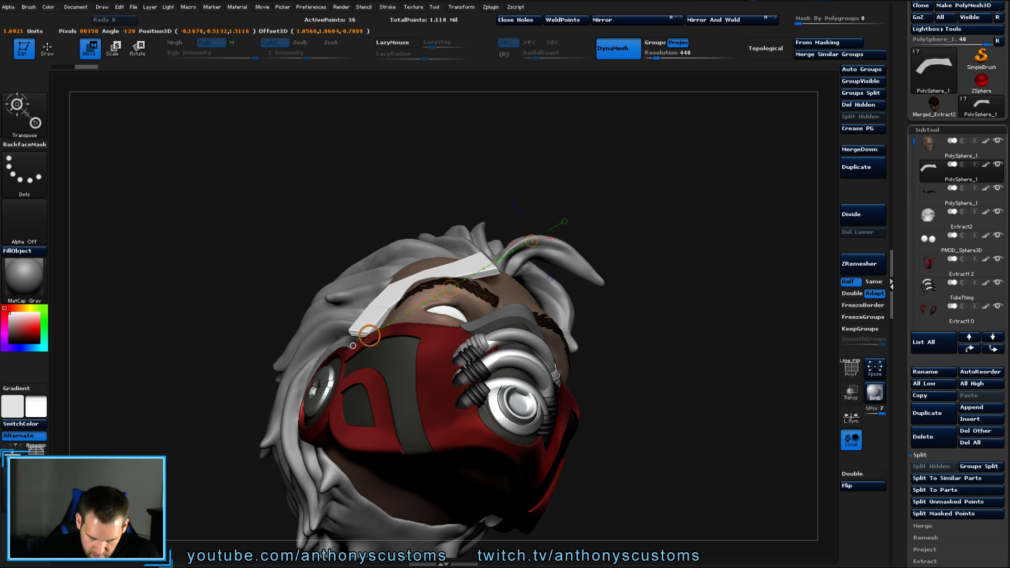
{"action": "left_click_drag", "start_coordinate": [322, 376], "coordinate": [314, 382]}
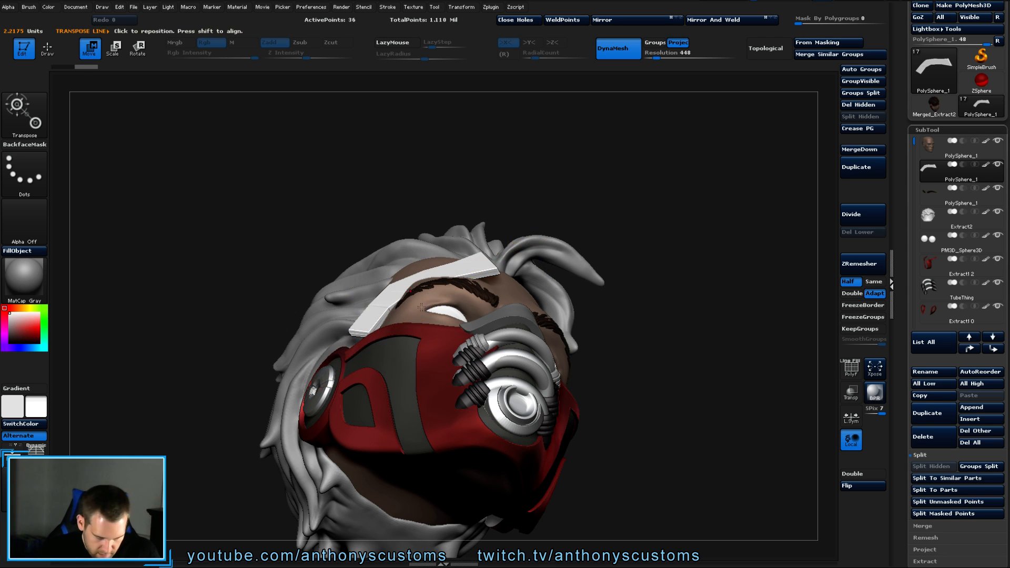
{"action": "left_click_drag", "start_coordinate": [424, 309], "coordinate": [423, 309]}
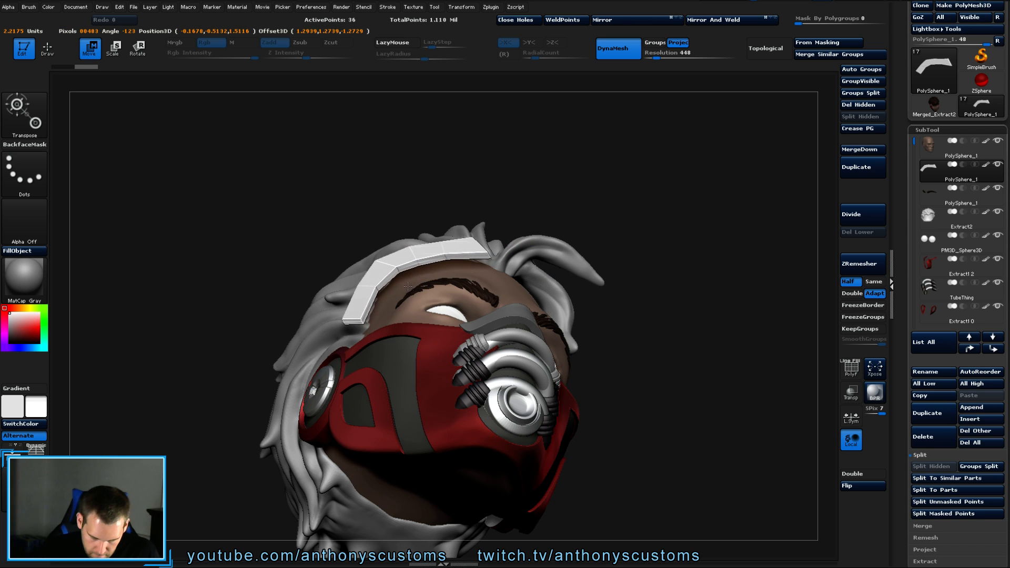
{"action": "left_click_drag", "start_coordinate": [621, 252], "coordinate": [656, 314]}
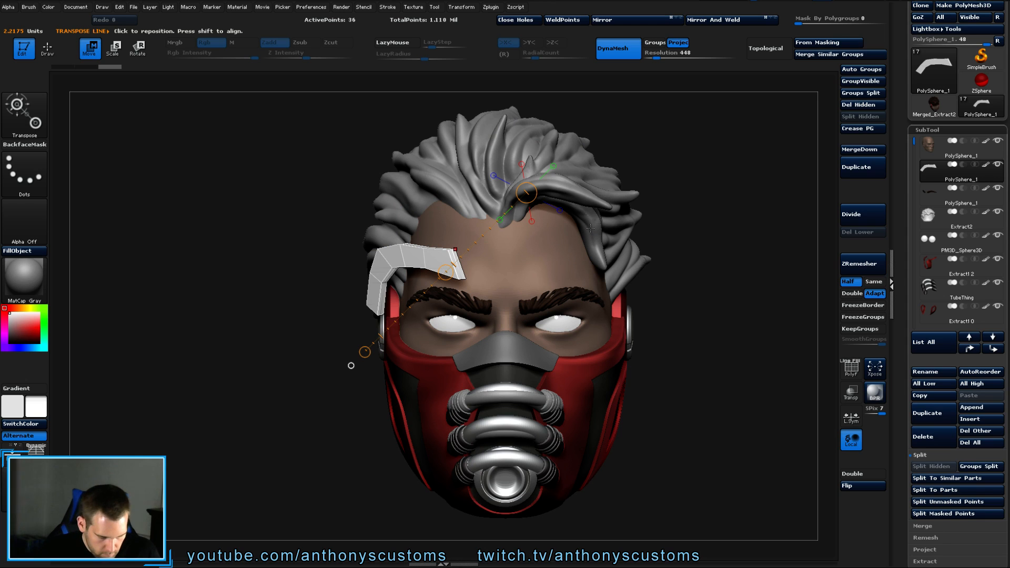
{"action": "left_click_drag", "start_coordinate": [445, 271], "coordinate": [452, 277]}
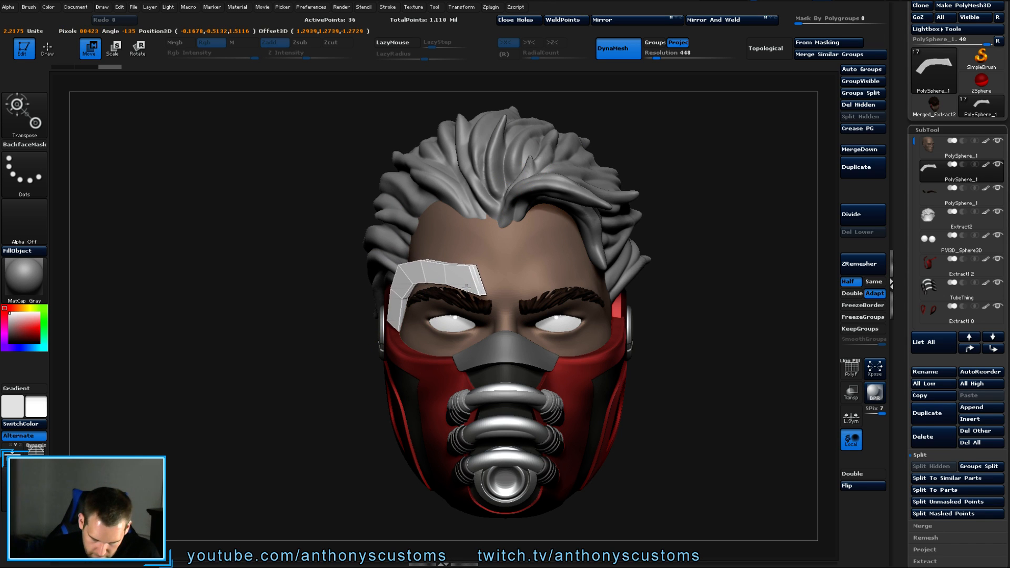
Place a Transpose line on the strip from below and move the strip in against the forehead and brow.
{"action": "left_click_drag", "start_coordinate": [688, 224], "coordinate": [566, 271]}
{"action": "left_click_drag", "start_coordinate": [562, 285], "coordinate": [679, 193]}
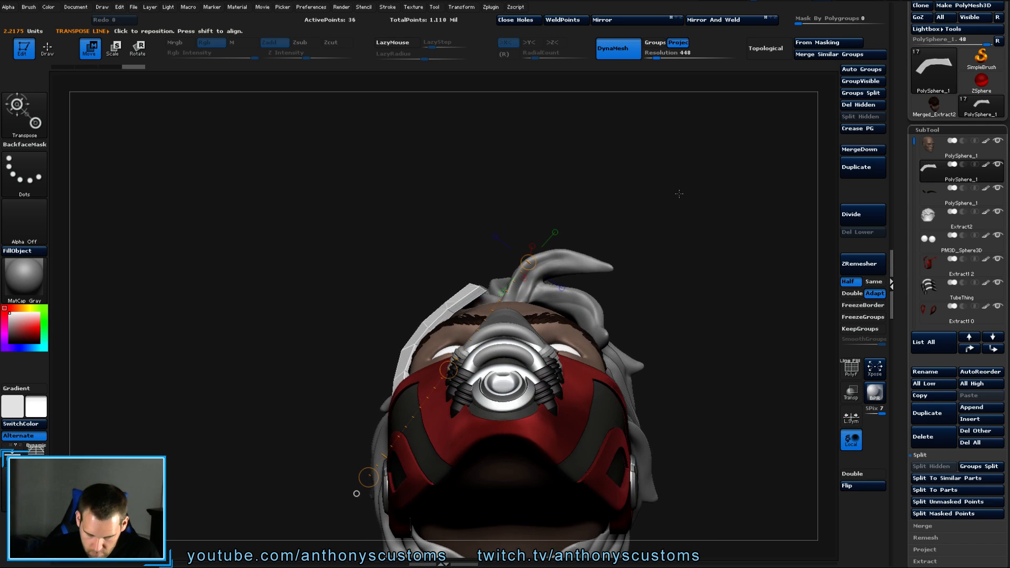
{"action": "left_click_drag", "start_coordinate": [431, 331], "coordinate": [570, 216]}
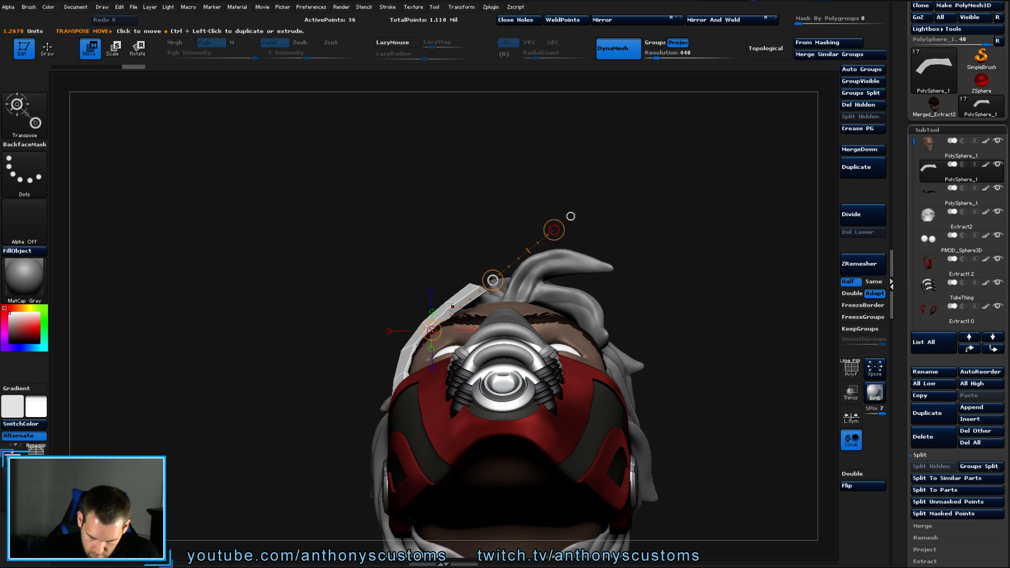
{"action": "left_click_drag", "start_coordinate": [492, 280], "coordinate": [498, 306]}
{"action": "left_click_drag", "start_coordinate": [661, 217], "coordinate": [579, 220]}
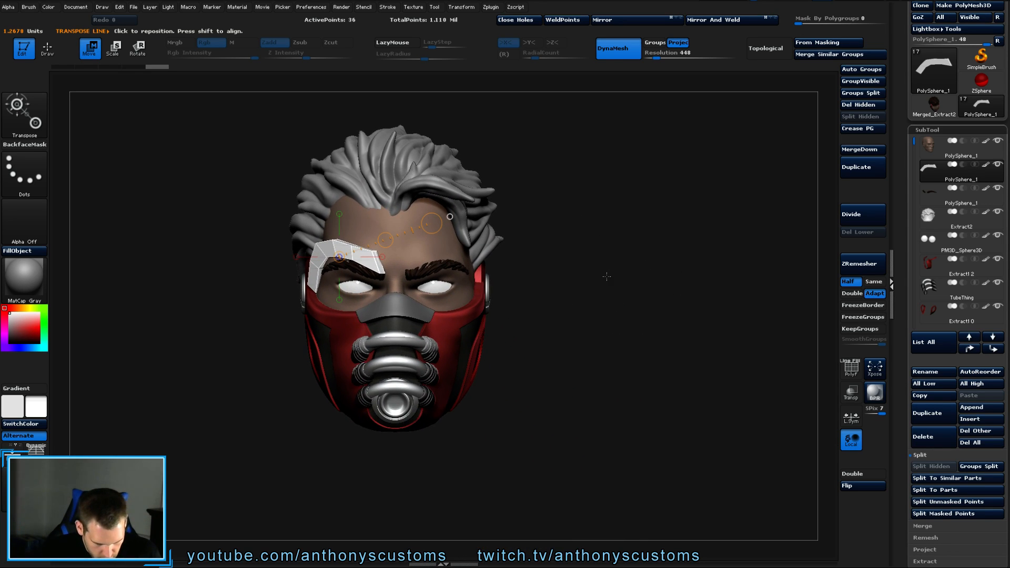
{"action": "left_click_drag", "start_coordinate": [607, 276], "coordinate": [522, 375]}
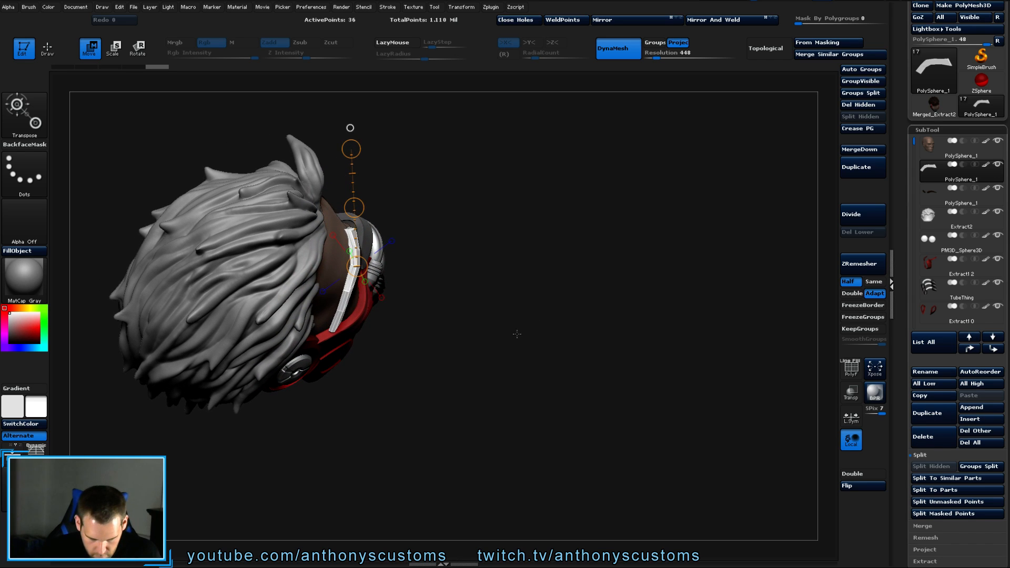
Rotate the strip in side view to match the forehead's slope, and nudge it into place beside the temple.
{"action": "mouse_move", "coordinate": [515, 300]}
{"action": "left_mouse_down"}
{"action": "mouse_move", "coordinate": [451, 232]}
{"action": "mouse_move", "coordinate": [456, 214]}
{"action": "left_mouse_up"}
{"action": "left_click_drag", "start_coordinate": [348, 250], "coordinate": [363, 350]}
{"action": "key", "text": "r"}
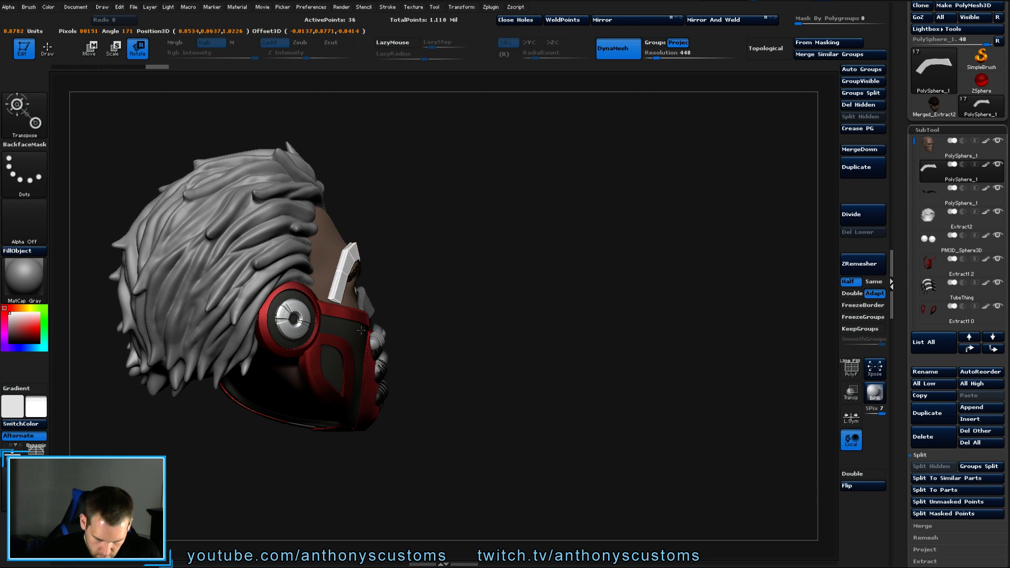
{"action": "left_click_drag", "start_coordinate": [460, 219], "coordinate": [481, 274]}
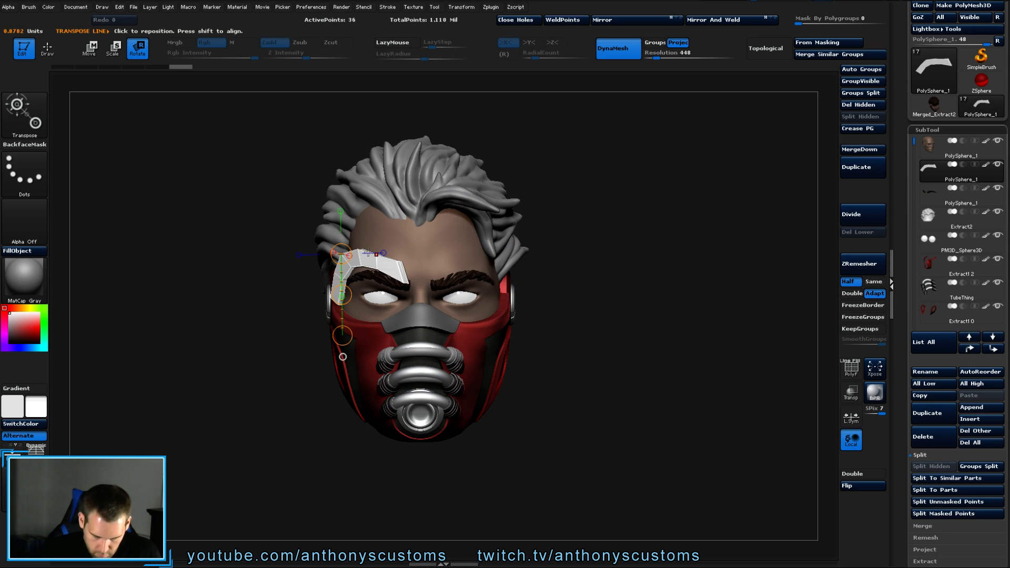
{"action": "key", "text": "w"}
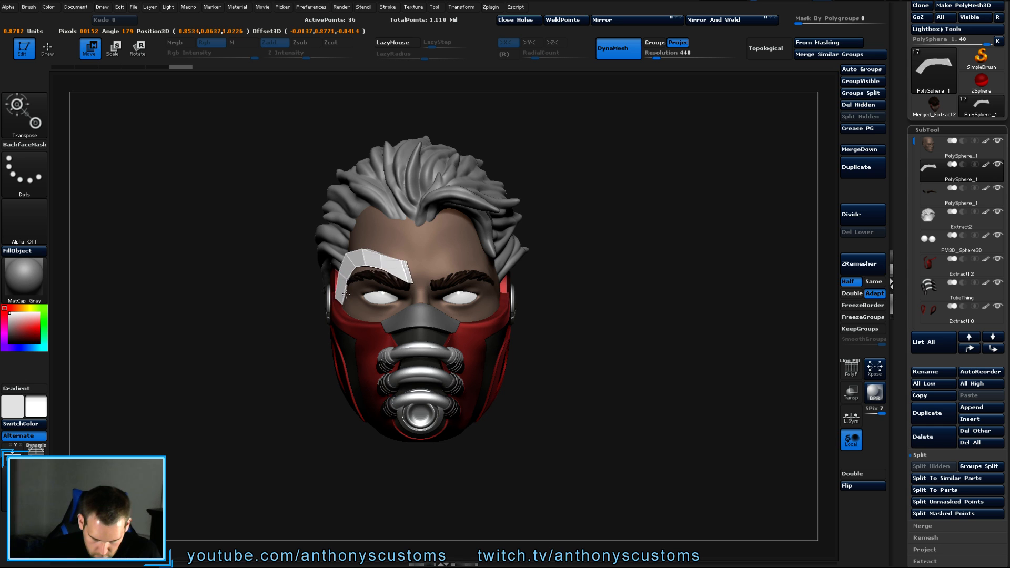
{"action": "left_click_drag", "start_coordinate": [346, 297], "coordinate": [342, 356]}
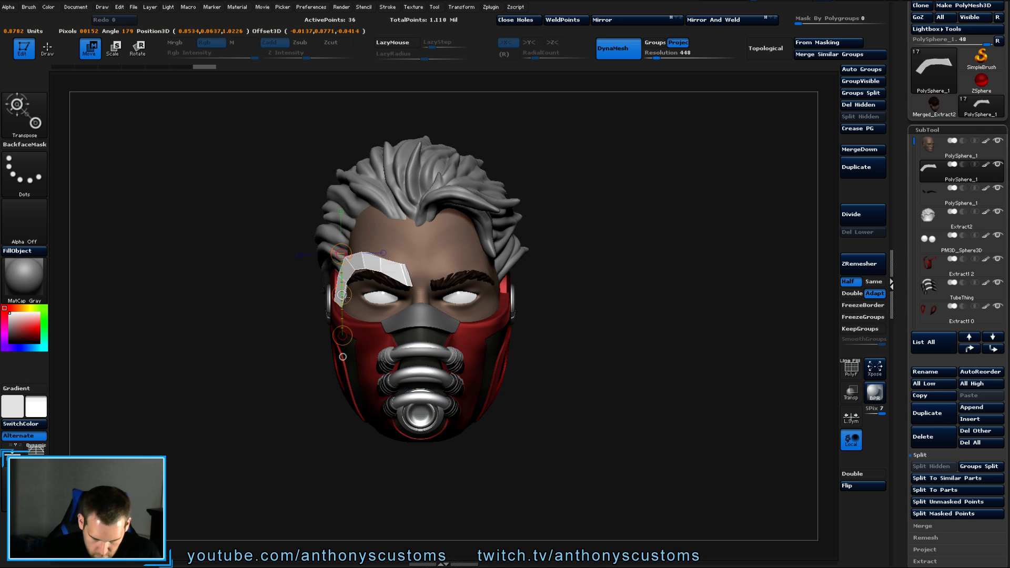
Move the strip in three-quarter and low views so it sits on the surface between the temple and brow.
{"action": "mouse_move", "coordinate": [593, 214]}
{"action": "left_mouse_down"}
{"action": "mouse_move", "coordinate": [638, 224]}
{"action": "mouse_move", "coordinate": [531, 253]}
{"action": "mouse_move", "coordinate": [459, 295]}
{"action": "mouse_move", "coordinate": [485, 382]}
{"action": "mouse_move", "coordinate": [498, 378]}
{"action": "mouse_move", "coordinate": [496, 350]}
{"action": "mouse_move", "coordinate": [468, 308]}
{"action": "mouse_move", "coordinate": [480, 268]}
{"action": "mouse_move", "coordinate": [468, 276]}
{"action": "mouse_move", "coordinate": [542, 284]}
{"action": "mouse_move", "coordinate": [434, 247]}
{"action": "left_mouse_up"}
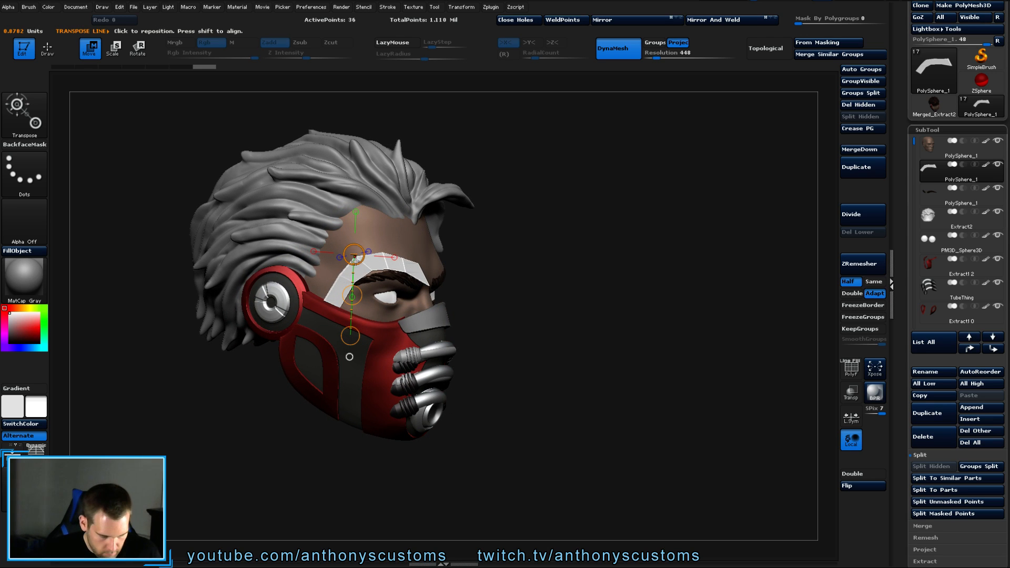
{"action": "left_click", "coordinate": [351, 296]}
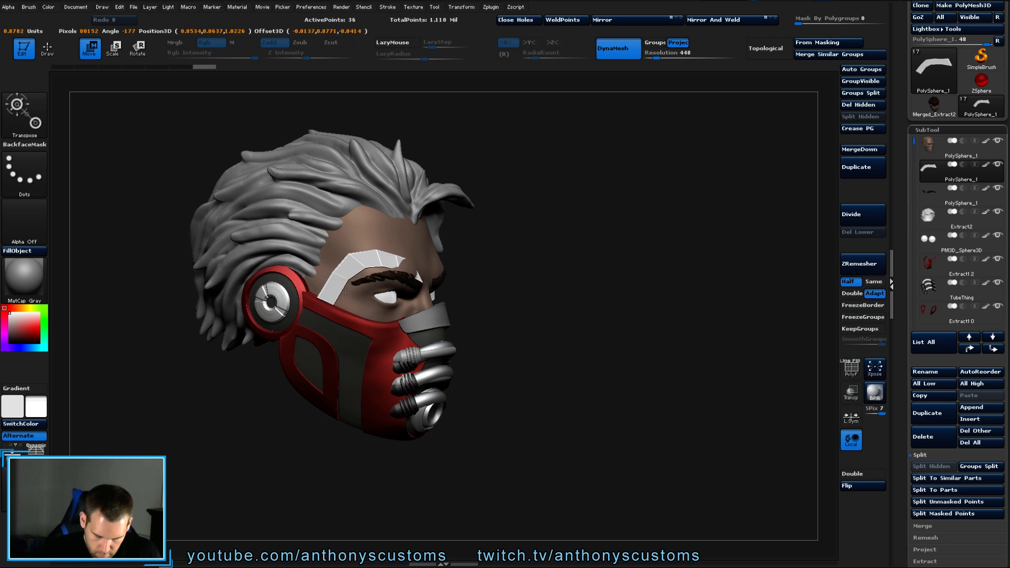
{"action": "left_click", "coordinate": [345, 290]}
{"action": "left_click_drag", "start_coordinate": [518, 252], "coordinate": [549, 225]}
{"action": "mouse_move", "coordinate": [343, 256]}
{"action": "left_mouse_down"}
{"action": "mouse_move", "coordinate": [420, 276]}
{"action": "mouse_move", "coordinate": [446, 300]}
{"action": "left_mouse_up"}
{"action": "left_click_drag", "start_coordinate": [412, 261], "coordinate": [419, 276]}
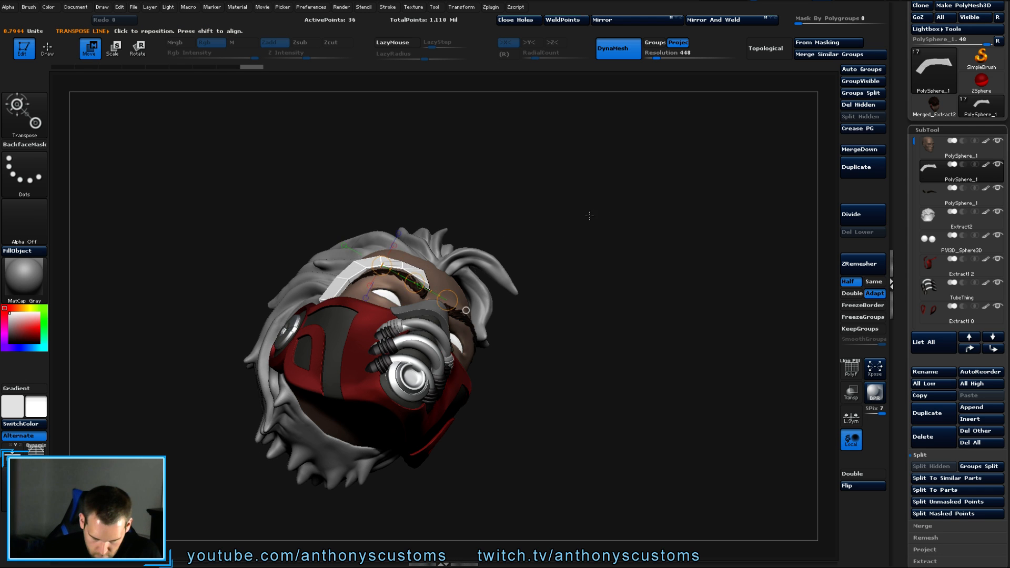
{"action": "left_click_drag", "start_coordinate": [591, 214], "coordinate": [557, 269]}
Try rotating the strip about its bend near the temple, and undo the rotation.
{"action": "key", "text": "r"}
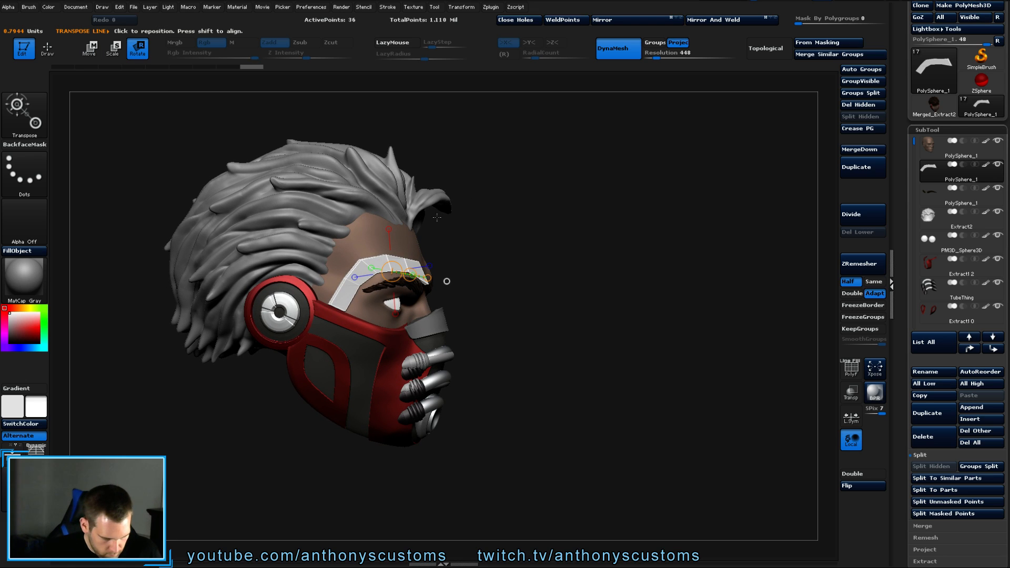
{"action": "left_click_drag", "start_coordinate": [370, 268], "coordinate": [354, 284]}
{"action": "key", "text": "ctrl+z"}
{"action": "left_click_drag", "start_coordinate": [513, 241], "coordinate": [550, 261]}
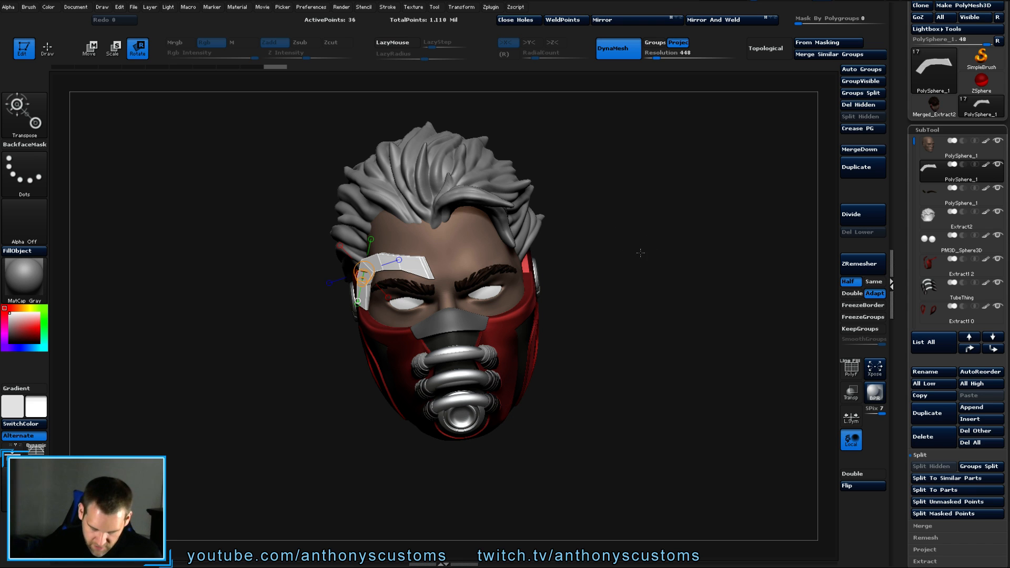
{"action": "left_click_drag", "start_coordinate": [640, 252], "coordinate": [606, 278]}
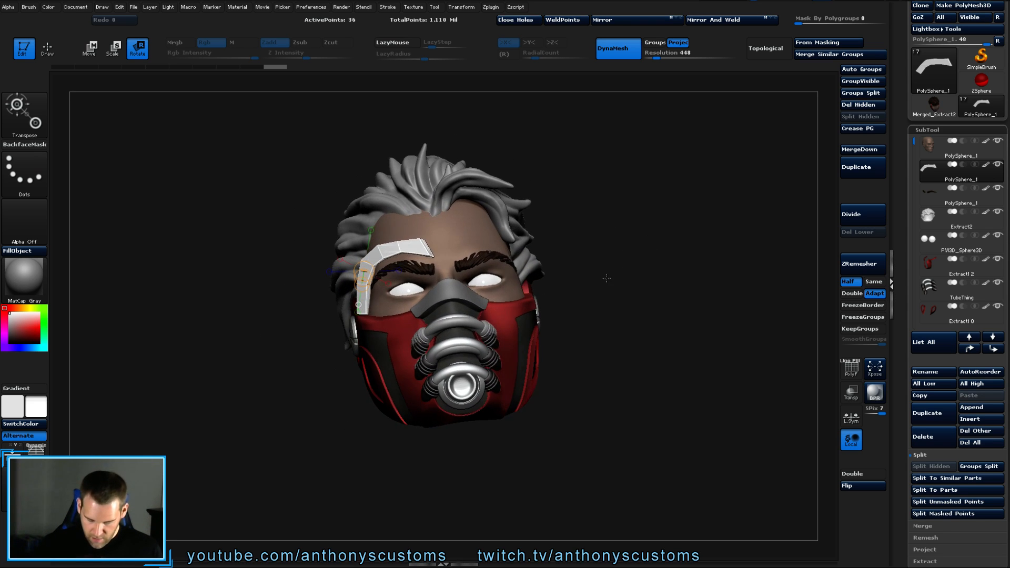
Toggle the TubeThing subtool's visibility to check which tubes it holds, and delete that subtool.
{"action": "left_click", "coordinate": [994, 285]}
{"action": "left_click", "coordinate": [996, 285]}
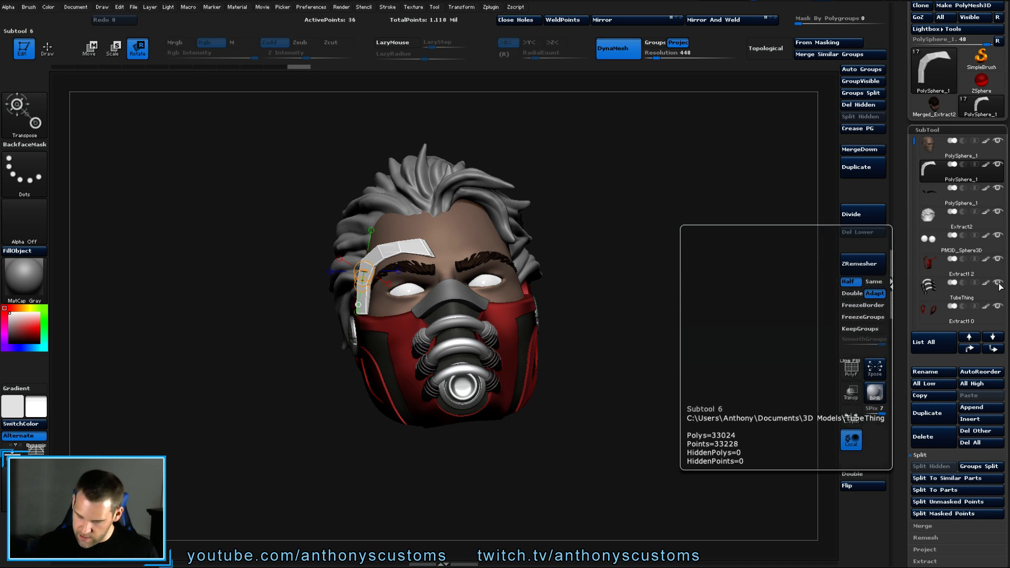
{"action": "left_click", "coordinate": [997, 286]}
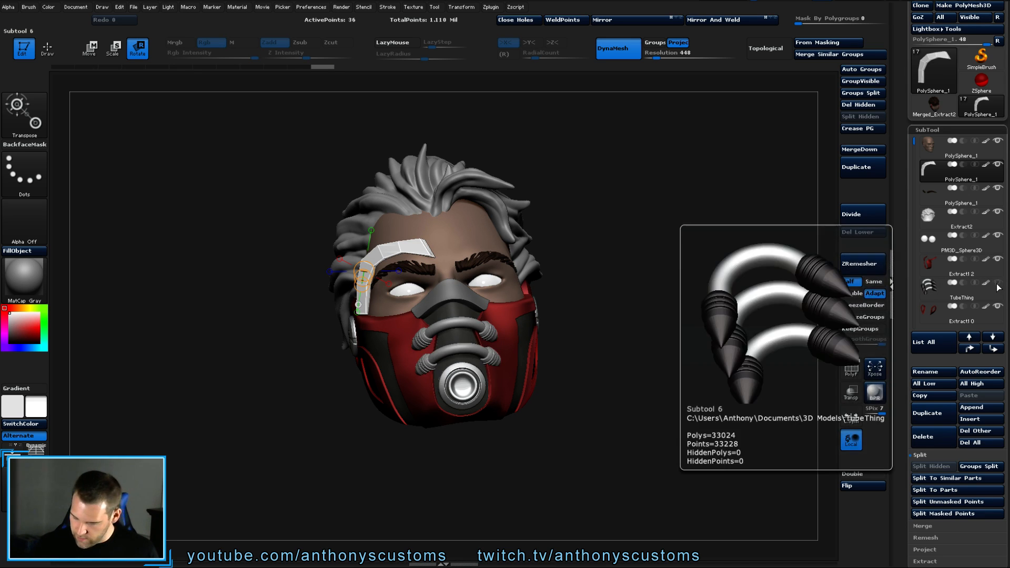
{"action": "left_click", "coordinate": [939, 285]}
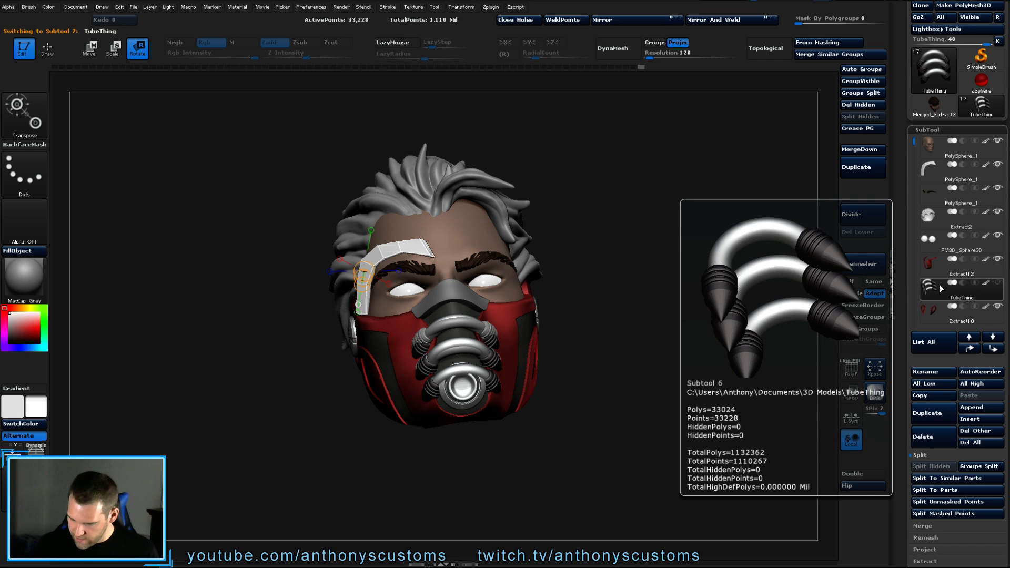
{"action": "left_click", "coordinate": [929, 442]}
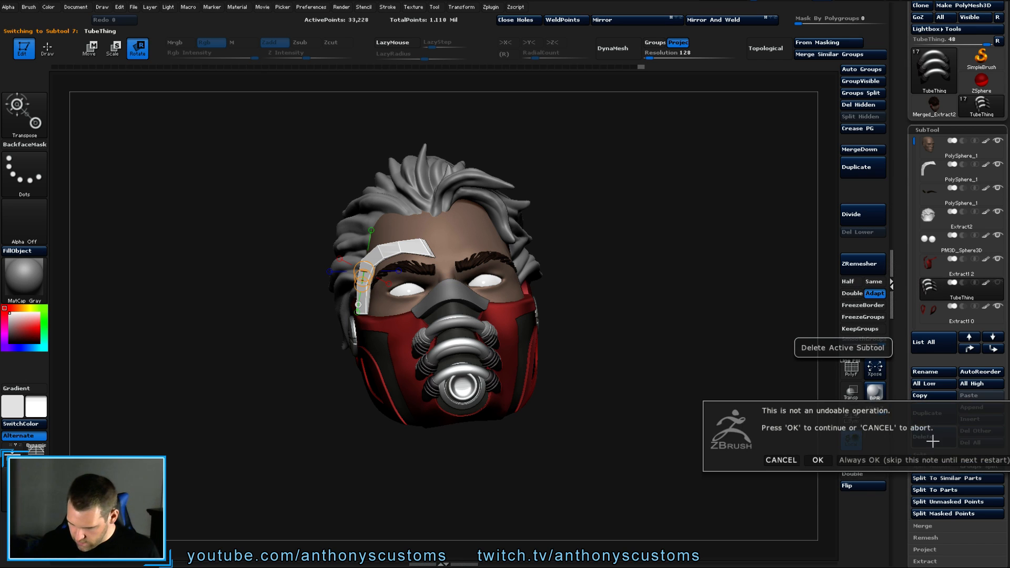
{"action": "left_click", "coordinate": [818, 459]}
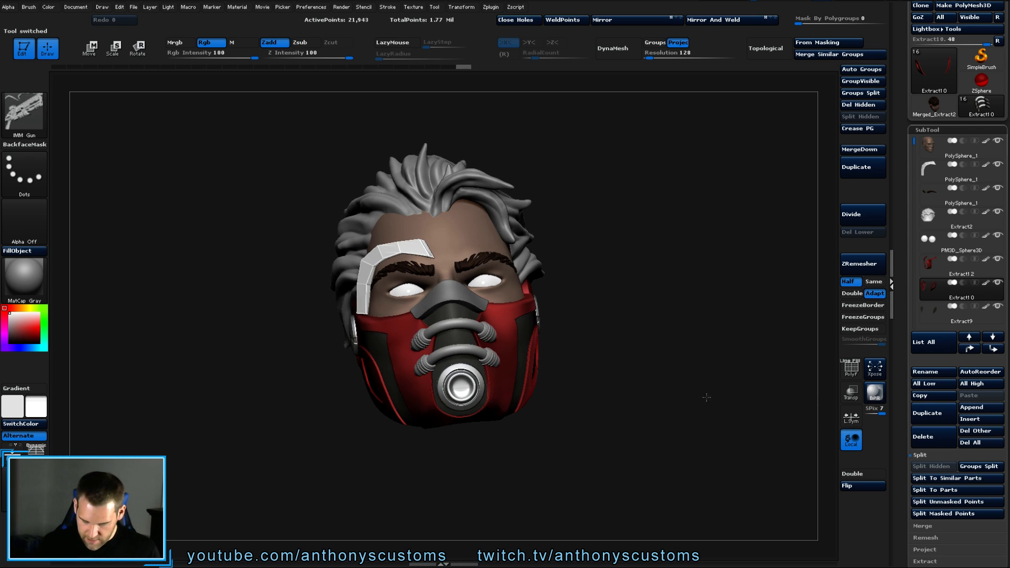
Switch to the Move Topological brush and make the armour strip above the brow the active subtool.
{"action": "mouse_move", "coordinate": [705, 416]}
{"action": "left_mouse_down"}
{"action": "mouse_move", "coordinate": [693, 421]}
{"action": "mouse_move", "coordinate": [684, 398]}
{"action": "mouse_move", "coordinate": [677, 412]}
{"action": "mouse_move", "coordinate": [695, 410]}
{"action": "mouse_move", "coordinate": [684, 418]}
{"action": "mouse_move", "coordinate": [713, 398]}
{"action": "mouse_move", "coordinate": [669, 367]}
{"action": "mouse_move", "coordinate": [688, 372]}
{"action": "left_mouse_up"}
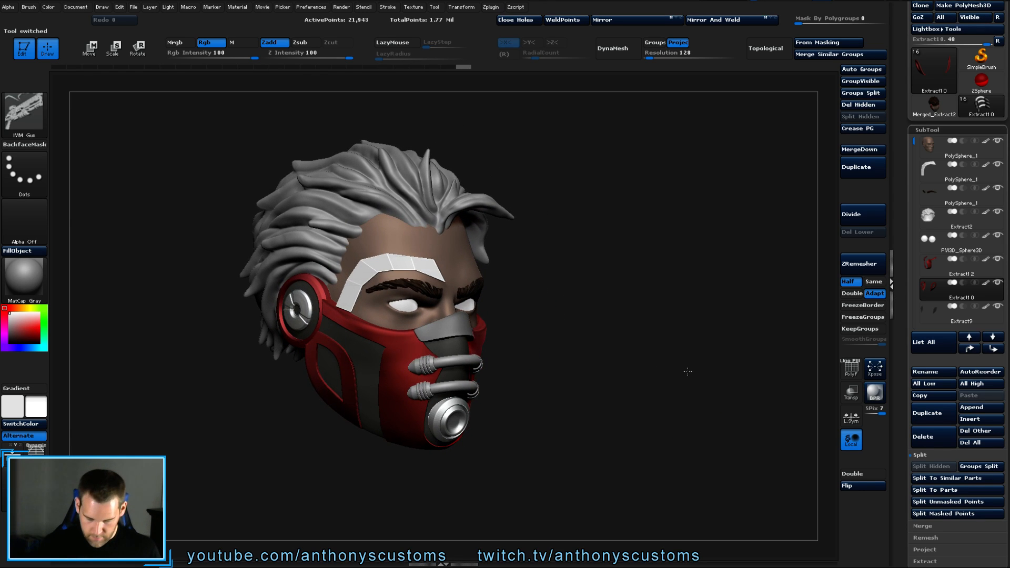
{"action": "left_click_drag", "start_coordinate": [641, 321], "coordinate": [610, 416], "text": "alt"}
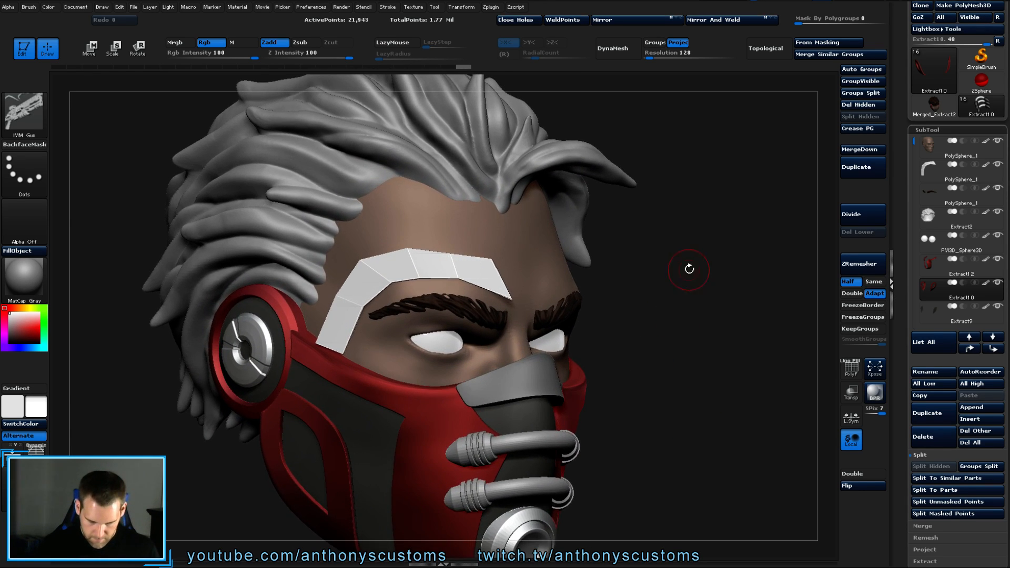
{"action": "key", "text": "b"}
{"action": "key", "text": "m"}
{"action": "key", "text": "t"}
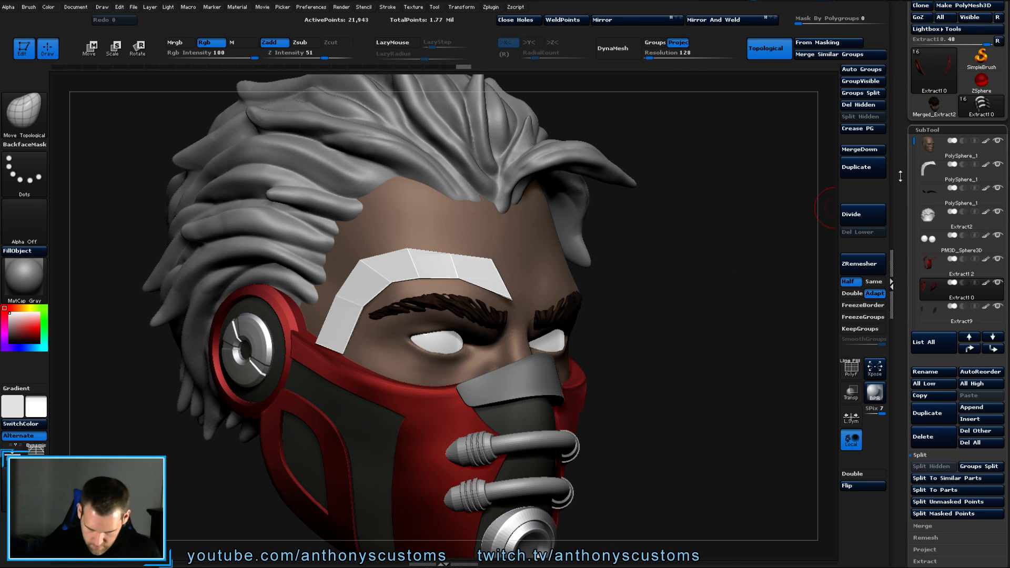
{"action": "left_click", "coordinate": [350, 318], "text": "alt"}
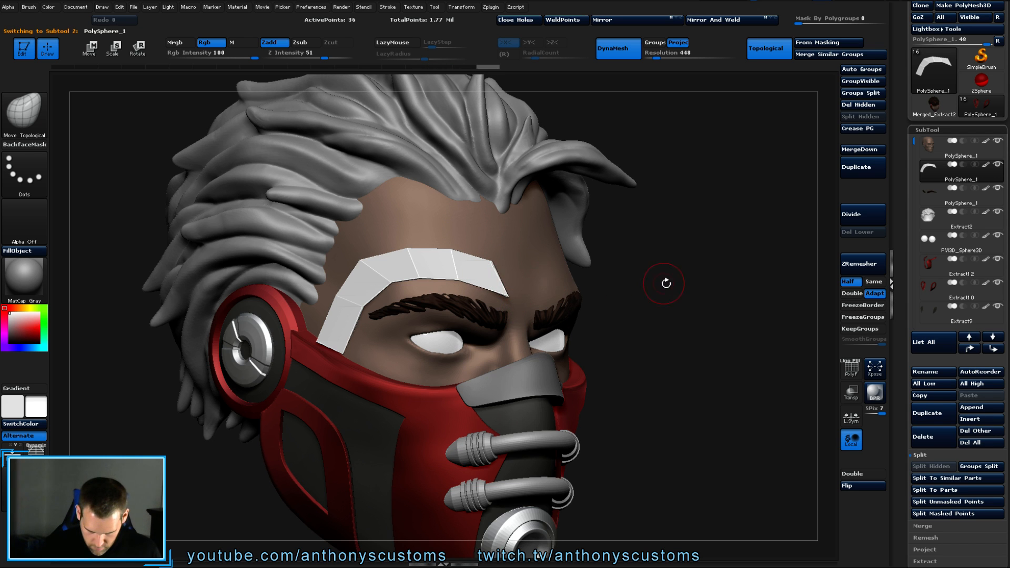
Turn off adaptive sizing and ZRemesh the strip at half density, using transparency to see it against the head.
{"action": "left_click_drag", "start_coordinate": [664, 282], "coordinate": [615, 343]}
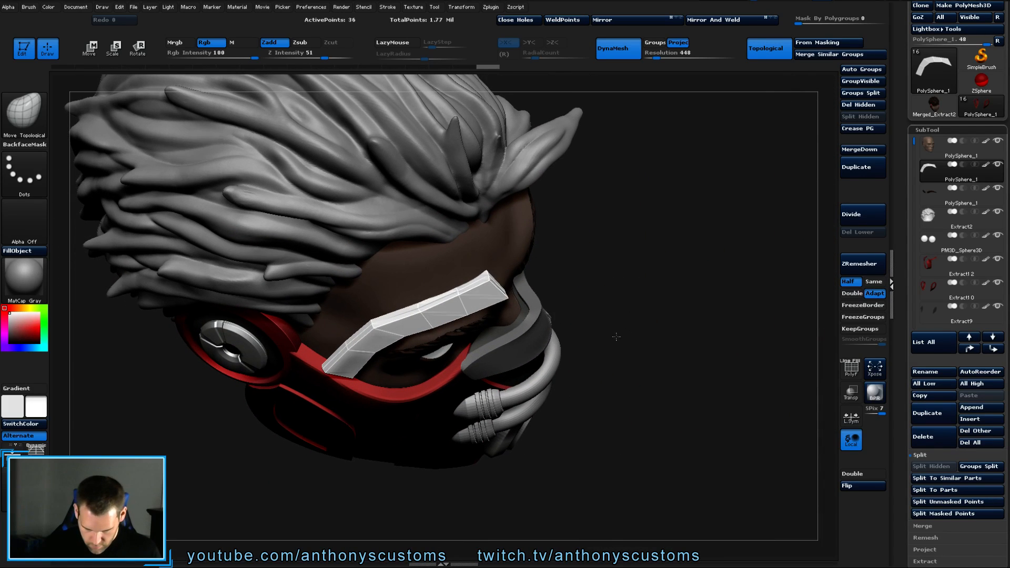
{"action": "left_click", "coordinate": [850, 393]}
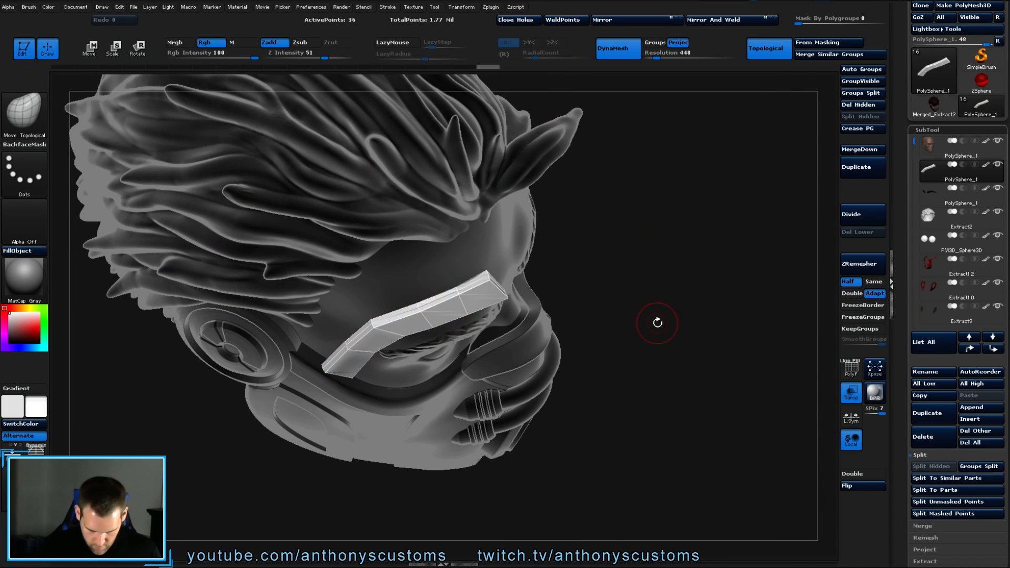
{"action": "left_click_drag", "start_coordinate": [658, 322], "coordinate": [653, 395]}
{"action": "left_click_drag", "start_coordinate": [754, 369], "coordinate": [713, 336]}
{"action": "left_click", "coordinate": [874, 293]}
{"action": "left_click", "coordinate": [859, 266]}
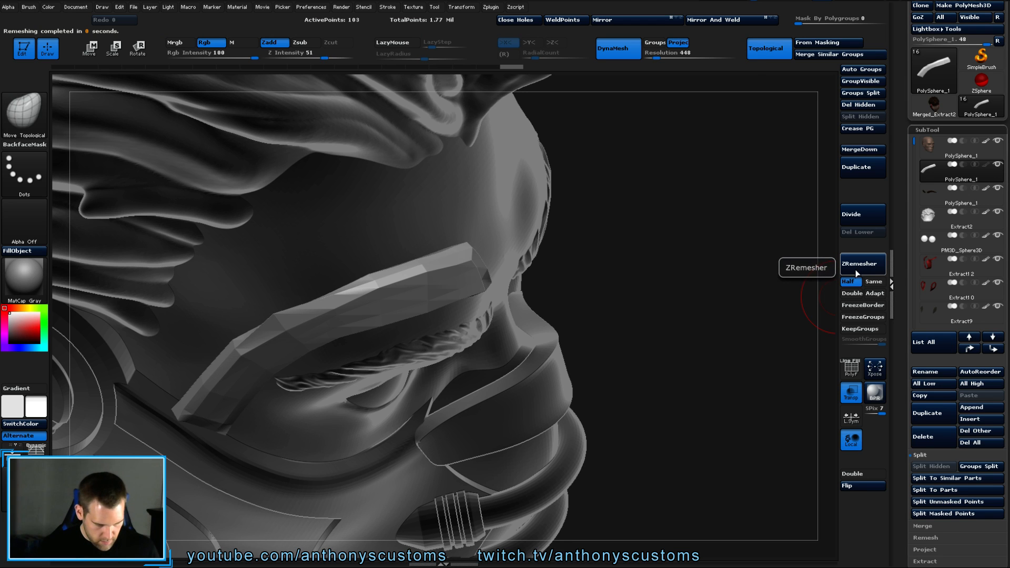
{"action": "left_click", "coordinate": [851, 392]}
{"action": "left_click_drag", "start_coordinate": [691, 414], "coordinate": [667, 339]}
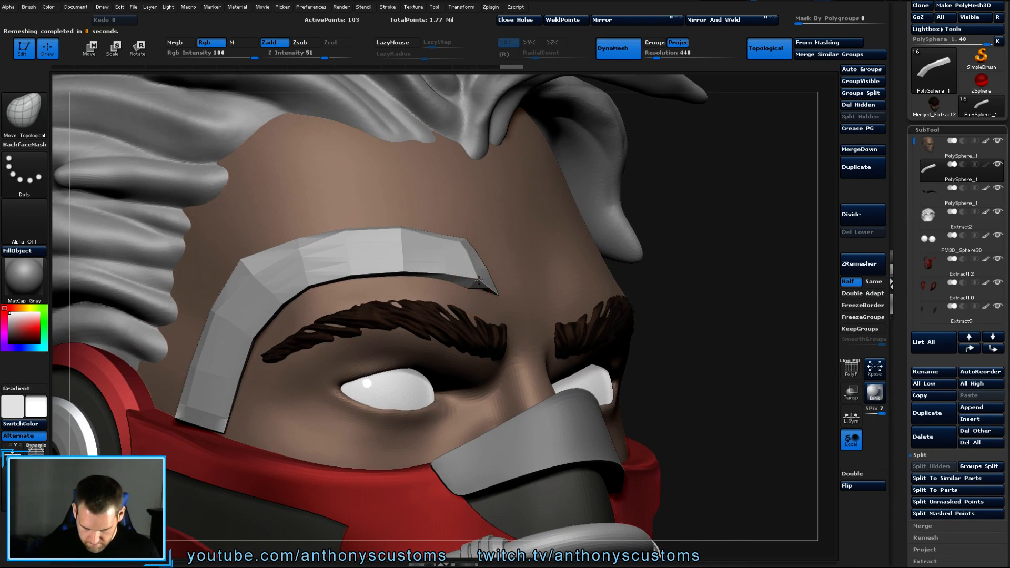
Nudge the lower corner of the strip's inner end, and ZRemesh the strip again at half density.
{"action": "mouse_move", "coordinate": [476, 287]}
{"action": "left_mouse_down"}
{"action": "mouse_move", "coordinate": [440, 272]}
{"action": "mouse_move", "coordinate": [476, 279]}
{"action": "mouse_move", "coordinate": [472, 291]}
{"action": "left_mouse_up"}
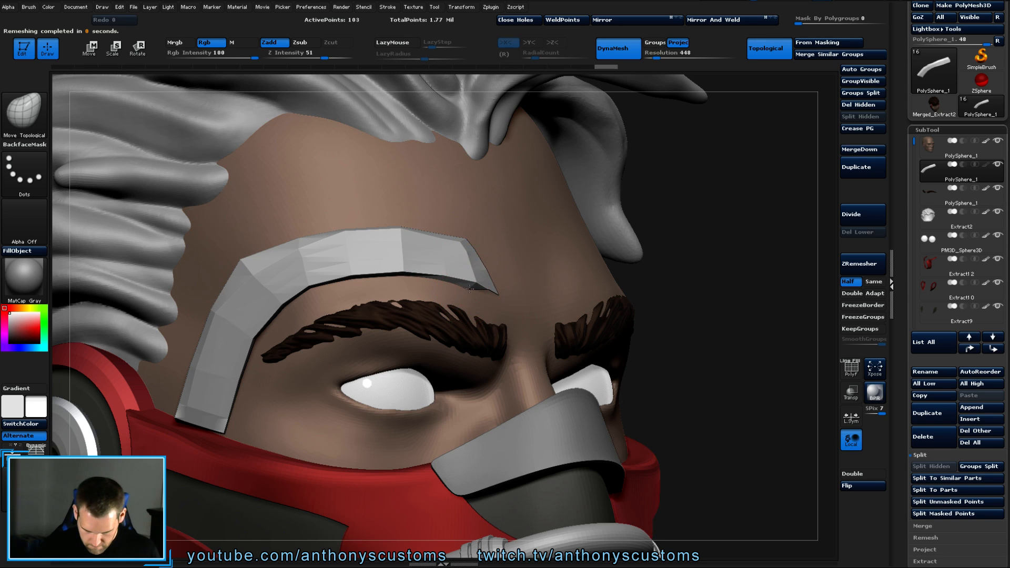
{"action": "mouse_move", "coordinate": [722, 266]}
{"action": "left_mouse_down"}
{"action": "mouse_move", "coordinate": [642, 256]}
{"action": "mouse_move", "coordinate": [493, 289]}
{"action": "mouse_move", "coordinate": [477, 280]}
{"action": "left_mouse_up"}
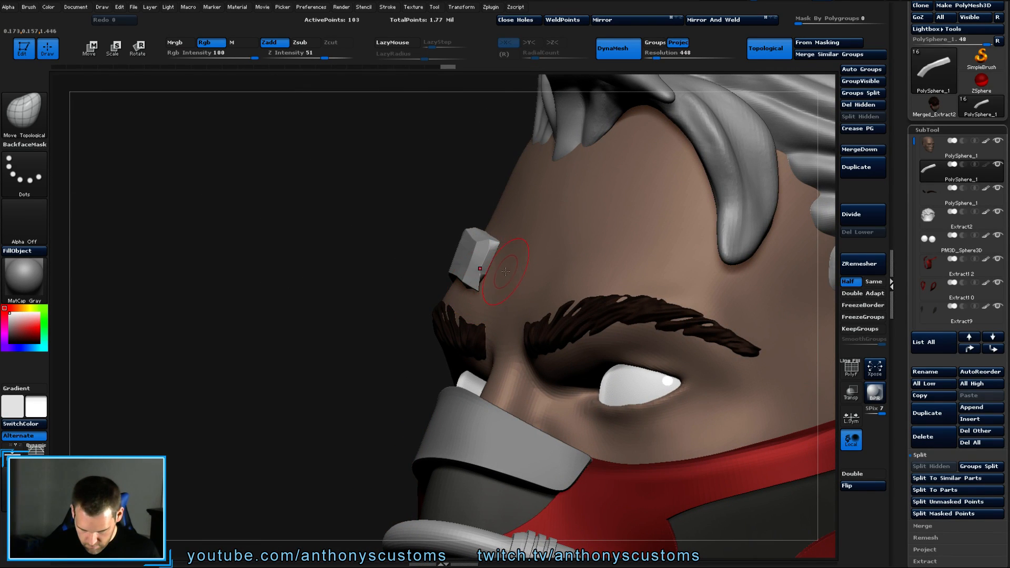
{"action": "left_click", "coordinate": [862, 265]}
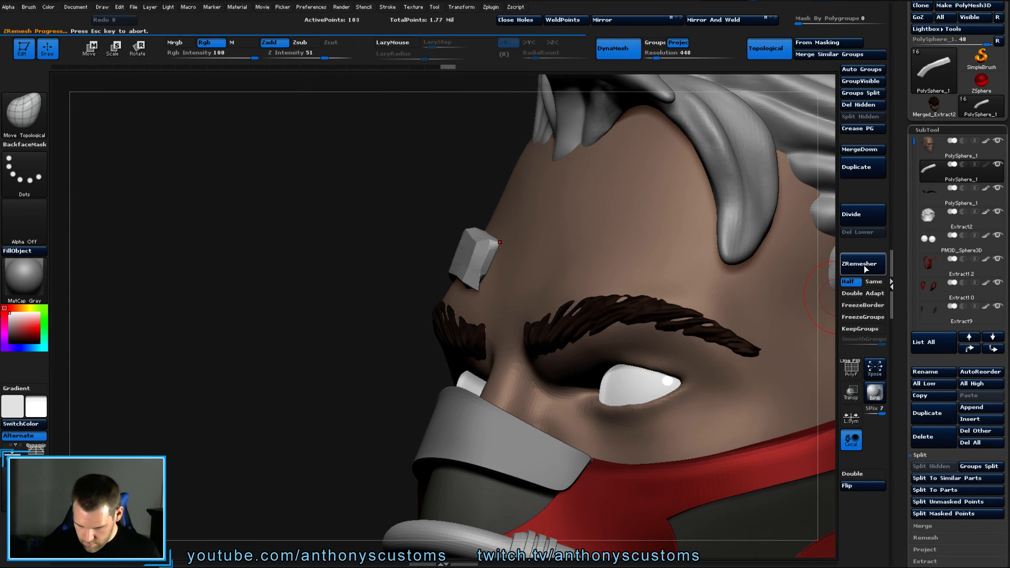
{"action": "left_click_drag", "start_coordinate": [311, 400], "coordinate": [395, 371]}
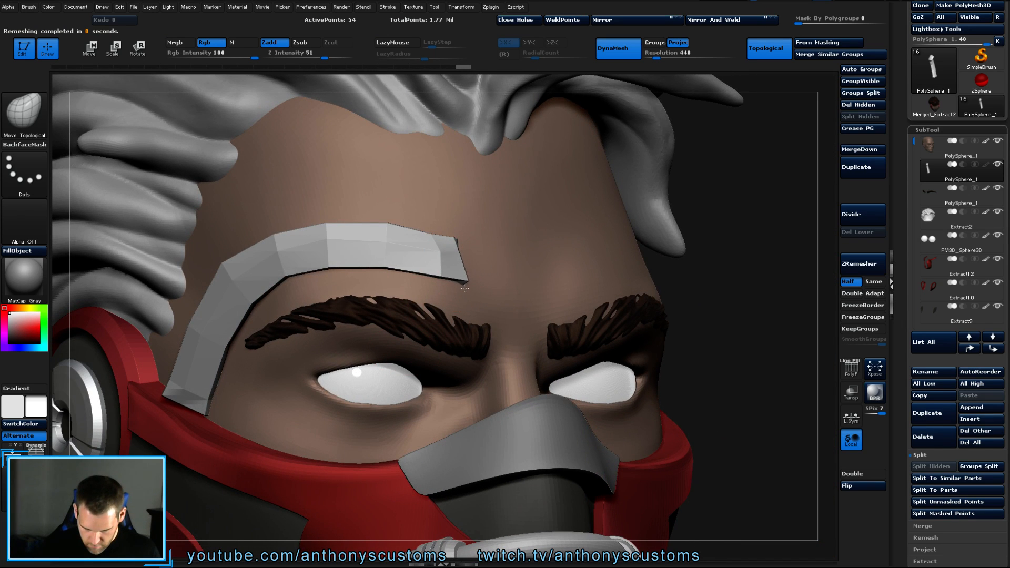
Show the strip's polyframe and adjust its outer bend above the eyebrow with Move Topological.
{"action": "left_click_drag", "start_coordinate": [474, 284], "coordinate": [432, 226]}
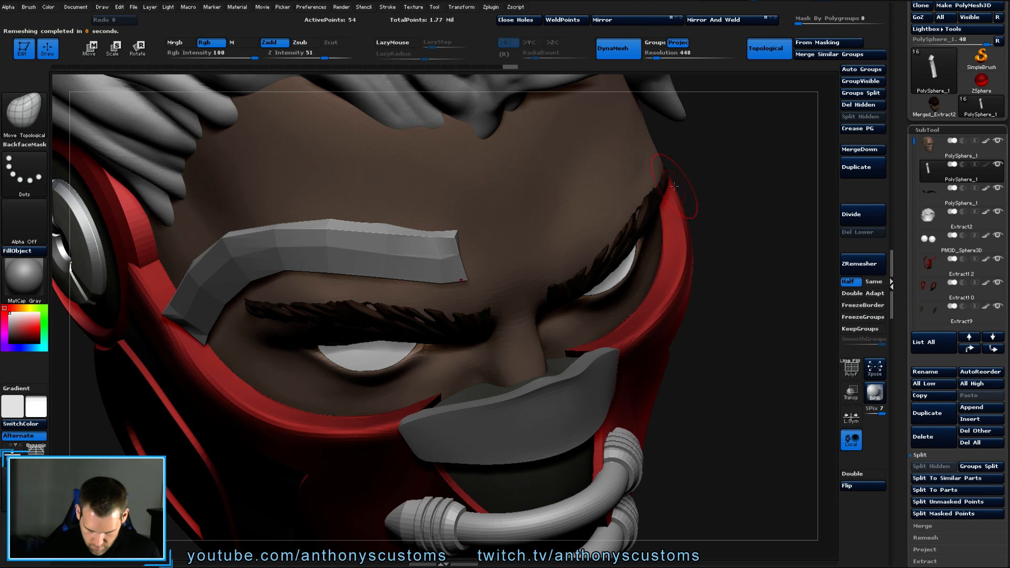
{"action": "key", "text": "space"}
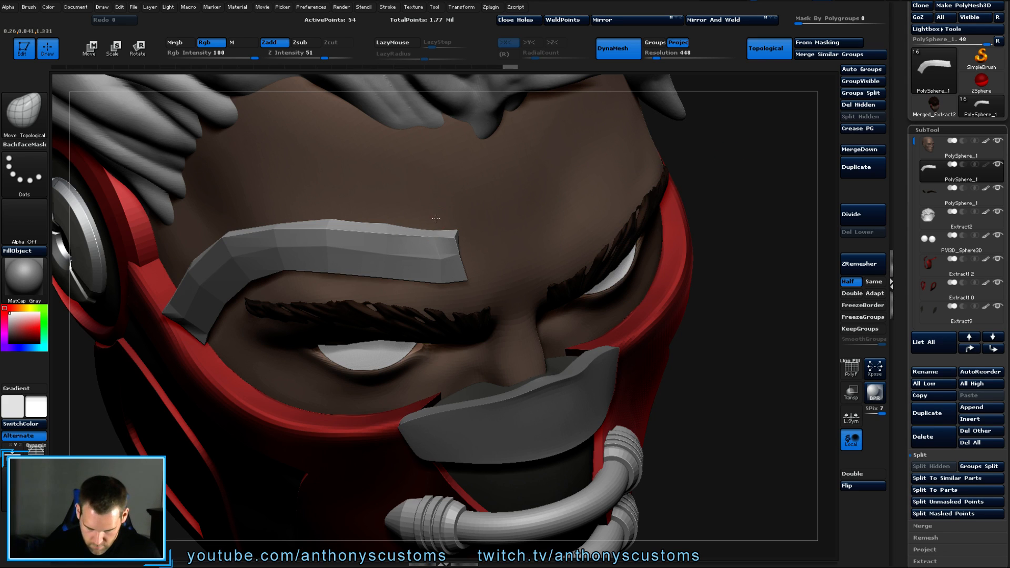
{"action": "key", "text": "shift+f"}
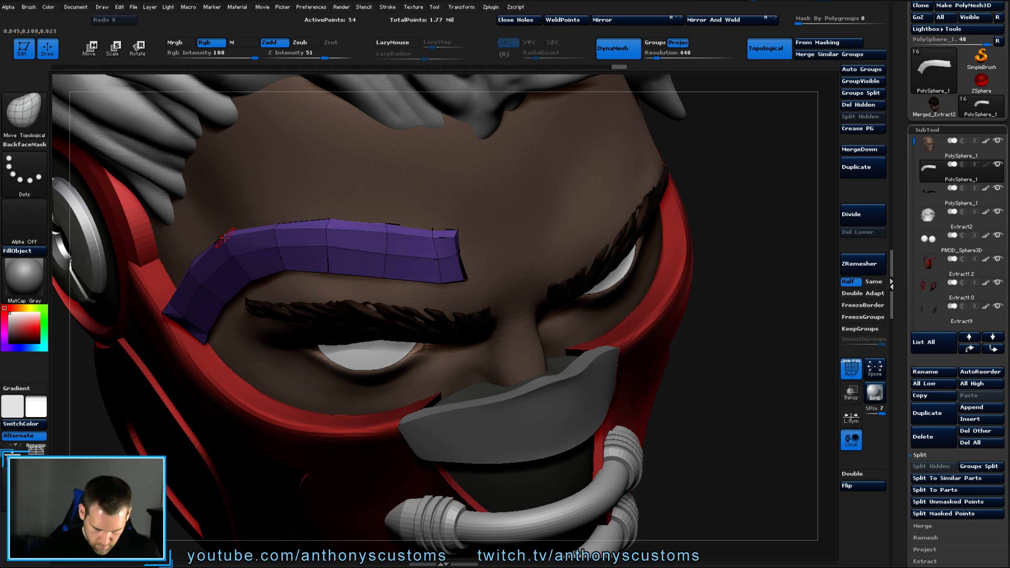
{"action": "mouse_move", "coordinate": [732, 263]}
{"action": "left_mouse_down"}
{"action": "mouse_move", "coordinate": [727, 224]}
{"action": "mouse_move", "coordinate": [739, 209]}
{"action": "mouse_move", "coordinate": [473, 169]}
{"action": "left_mouse_up"}
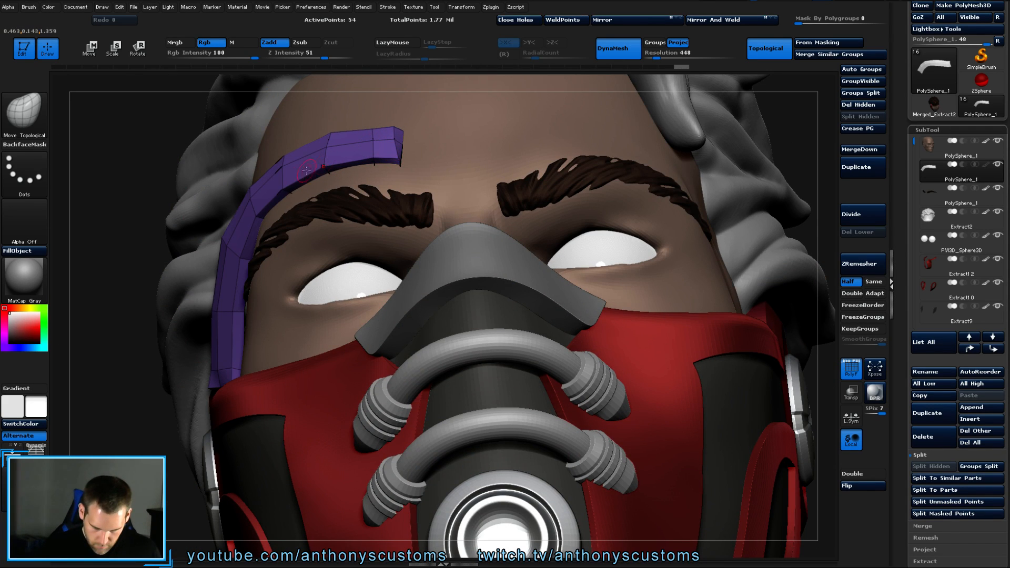
{"action": "left_click_drag", "start_coordinate": [256, 212], "coordinate": [258, 209]}
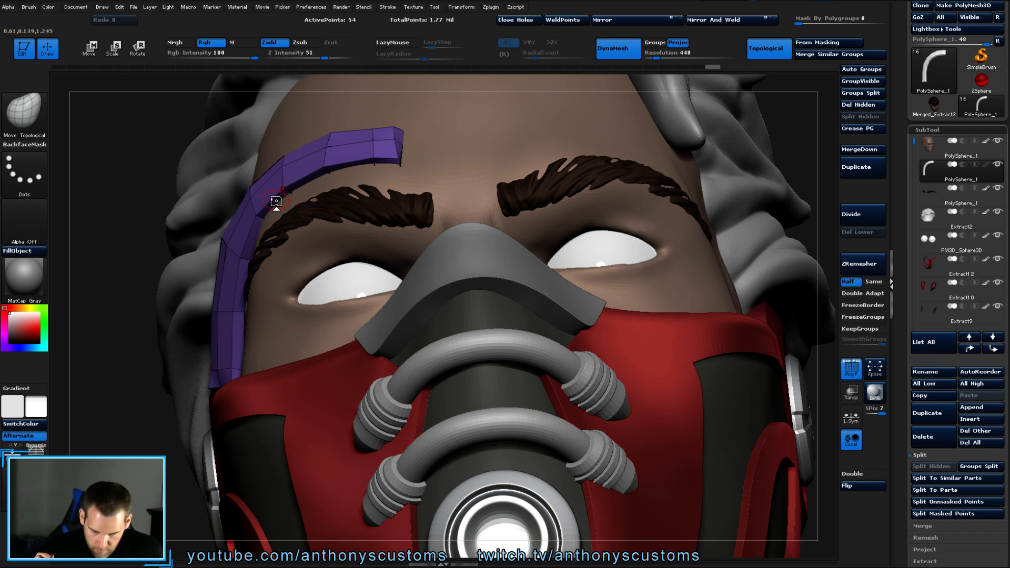
Make the head transparent and push the inner side of the strip's temple section in toward the head.
{"action": "left_click_drag", "start_coordinate": [800, 120], "coordinate": [710, 202]}
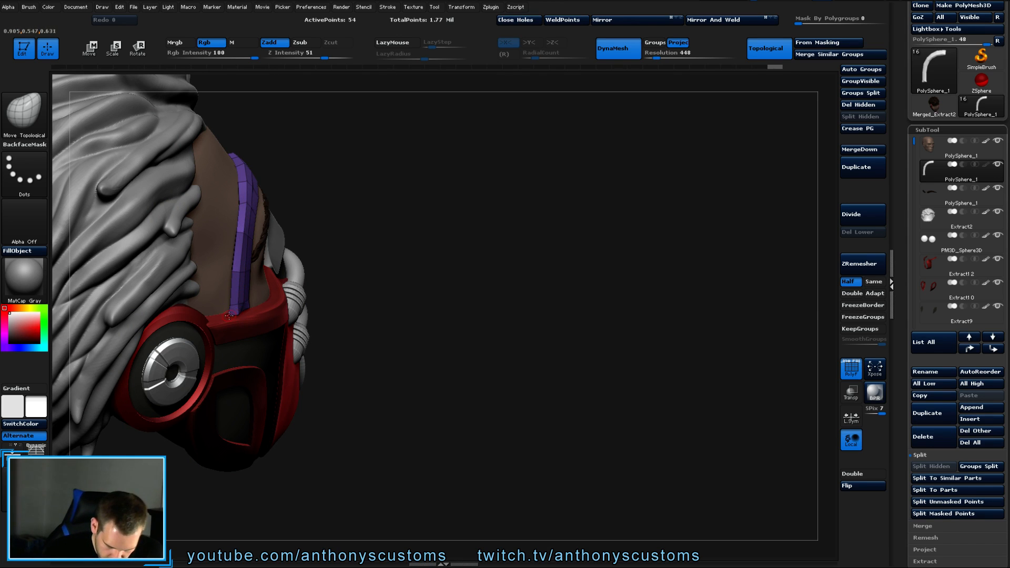
{"action": "left_click_drag", "start_coordinate": [367, 233], "coordinate": [455, 217]}
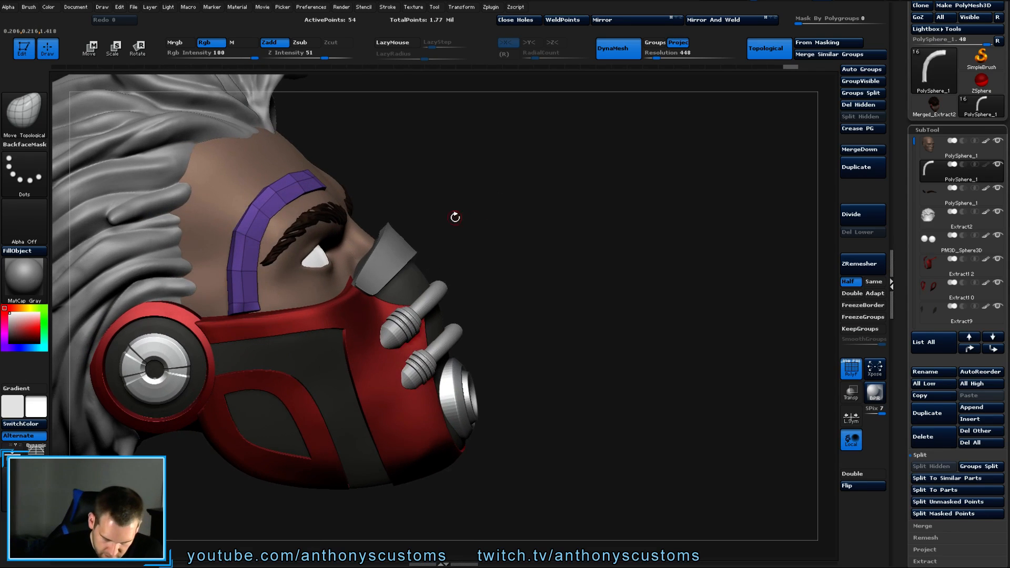
{"action": "left_click_drag", "start_coordinate": [562, 270], "coordinate": [579, 352]}
{"action": "left_click_drag", "start_coordinate": [685, 189], "coordinate": [775, 171], "text": "alt"}
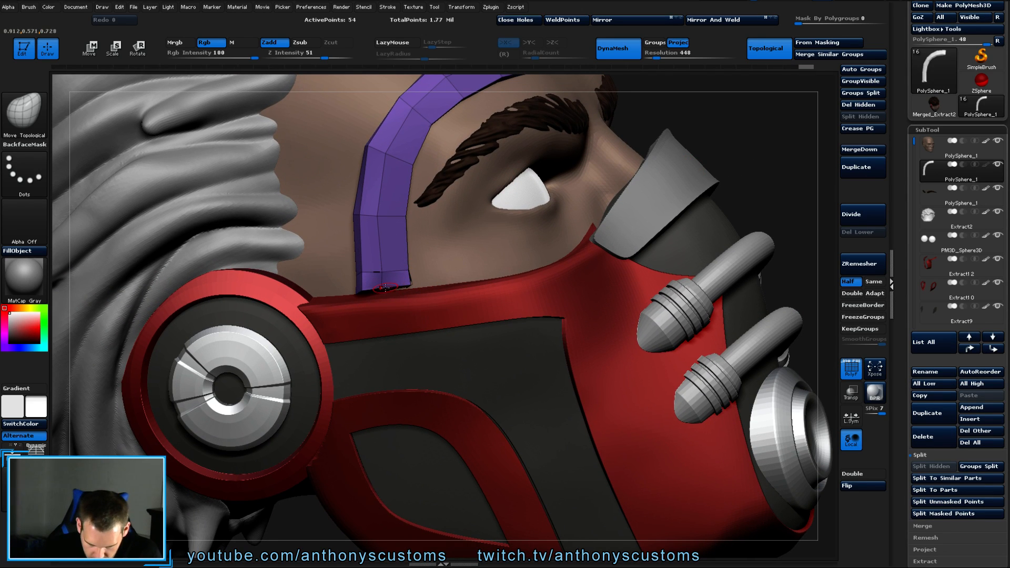
{"action": "left_click_drag", "start_coordinate": [736, 164], "coordinate": [628, 228]}
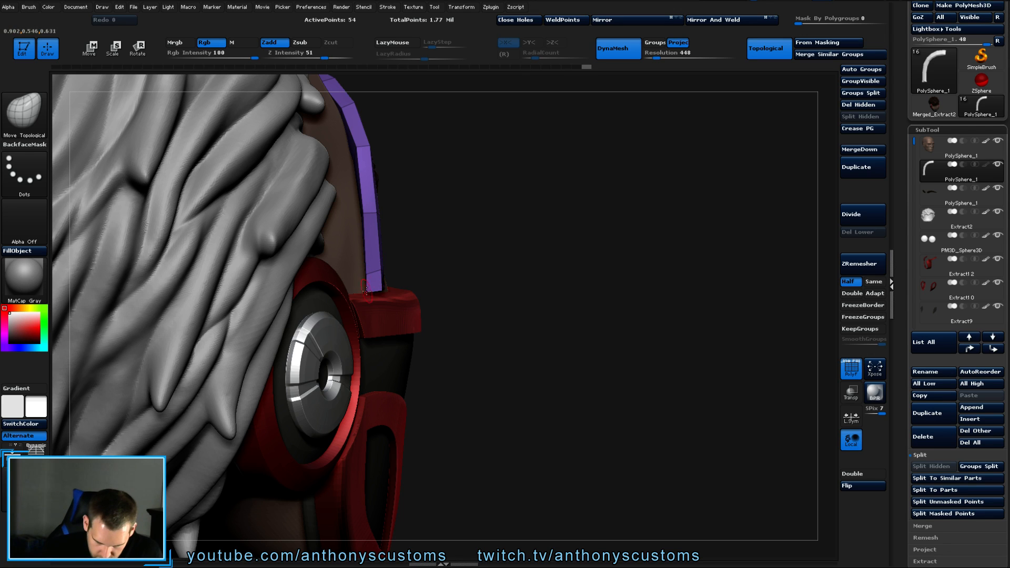
{"action": "left_click", "coordinate": [851, 392]}
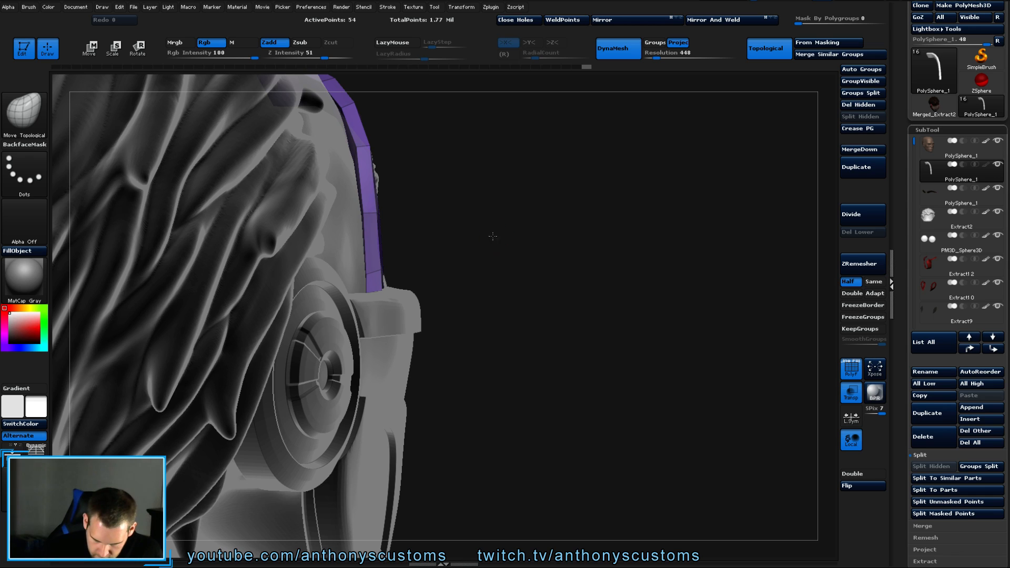
{"action": "key", "text": "space"}
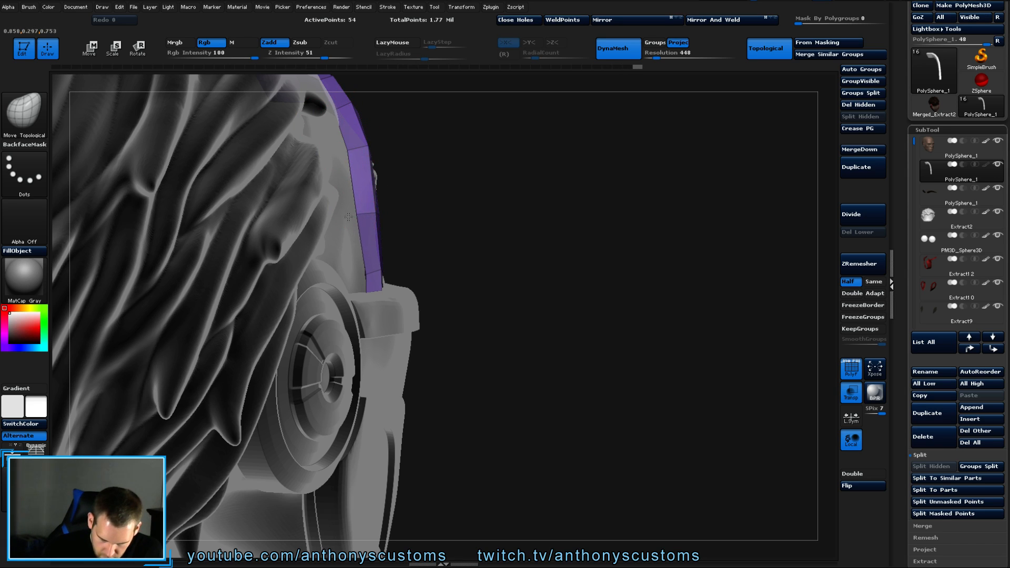
Reshape the corners of the strip's lower end where it meets the mask's top edge.
{"action": "left_click_drag", "start_coordinate": [453, 221], "coordinate": [472, 236]}
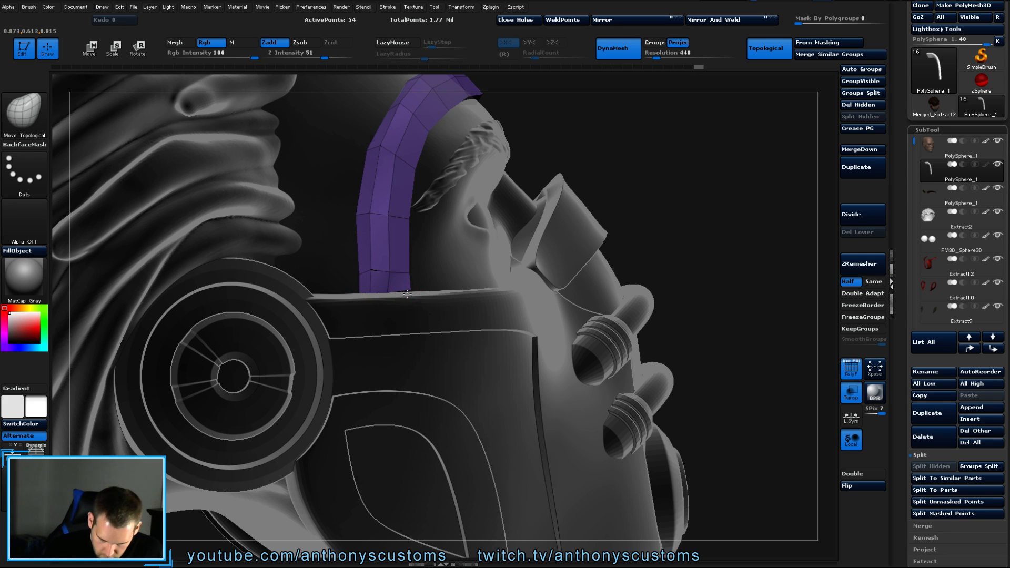
{"action": "mouse_move", "coordinate": [403, 304]}
{"action": "left_mouse_down"}
{"action": "mouse_move", "coordinate": [679, 212]}
{"action": "mouse_move", "coordinate": [399, 302]}
{"action": "left_mouse_up"}
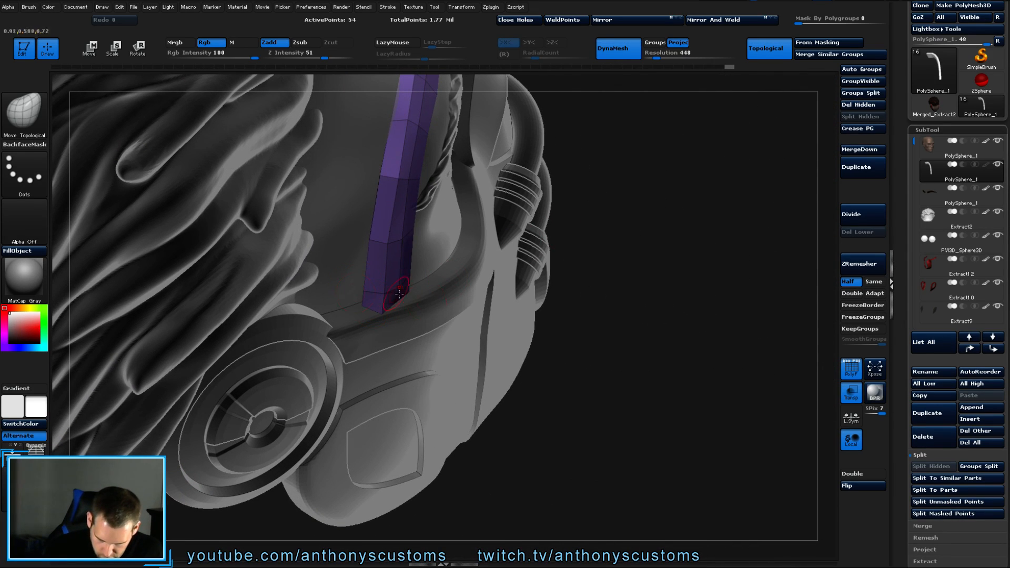
{"action": "mouse_move", "coordinate": [356, 304]}
{"action": "left_mouse_down"}
{"action": "mouse_move", "coordinate": [575, 342]}
{"action": "mouse_move", "coordinate": [526, 347]}
{"action": "mouse_move", "coordinate": [365, 306]}
{"action": "left_mouse_up"}
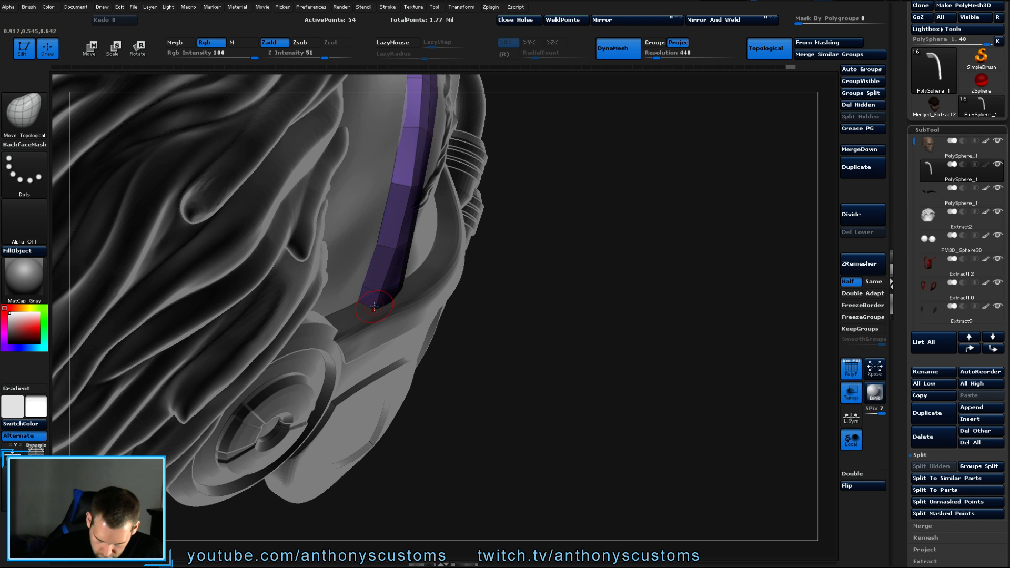
Examine the strip's lower end from below, and turn off the polyframe and transparency.
{"action": "right_click_drag", "start_coordinate": [433, 282], "coordinate": [408, 271]}
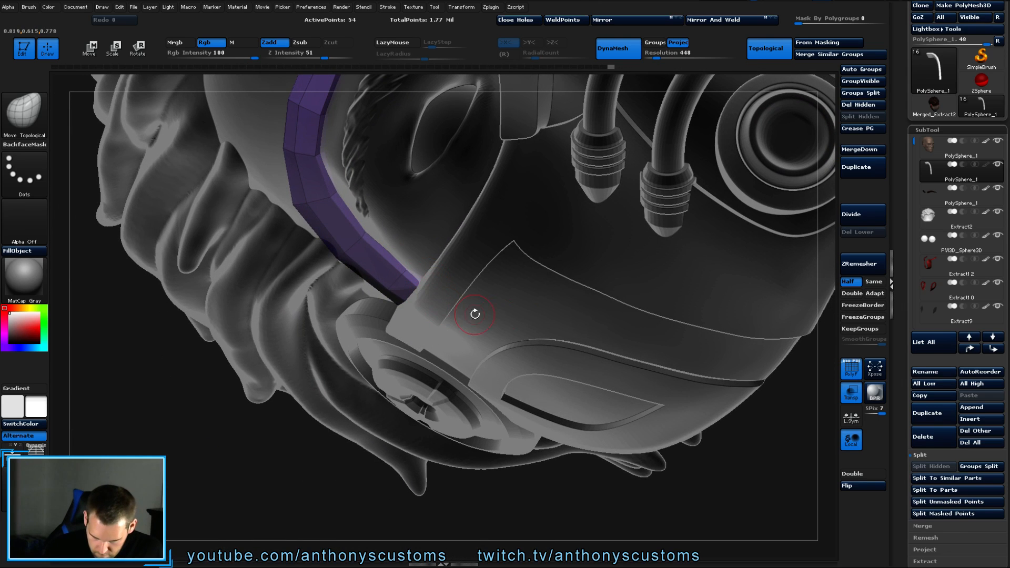
{"action": "right_click_drag", "start_coordinate": [741, 444], "coordinate": [719, 401]}
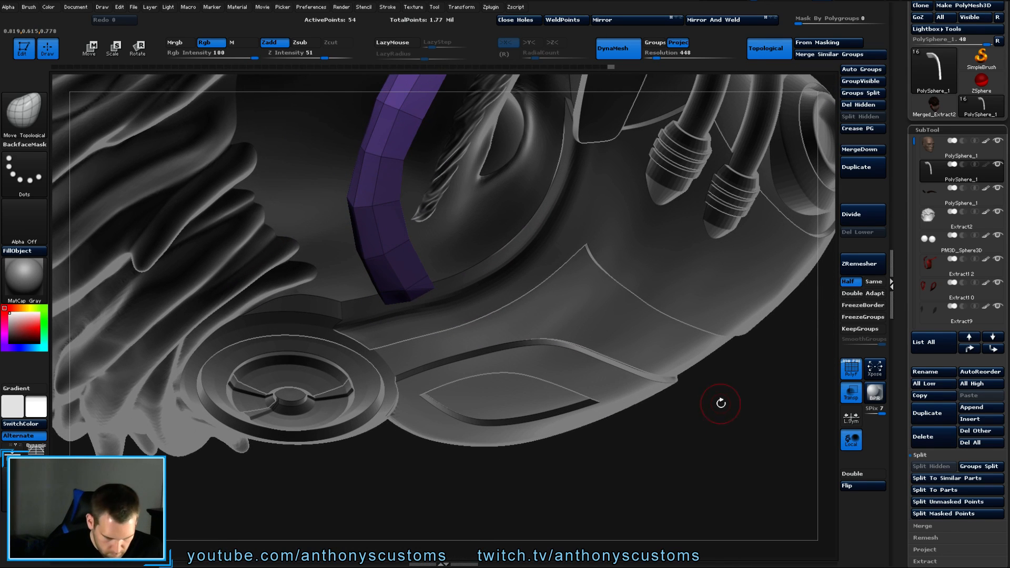
{"action": "key", "text": "shift"}
{"action": "key", "text": "shift+f"}
{"action": "key", "text": "ctrl+shift+t"}
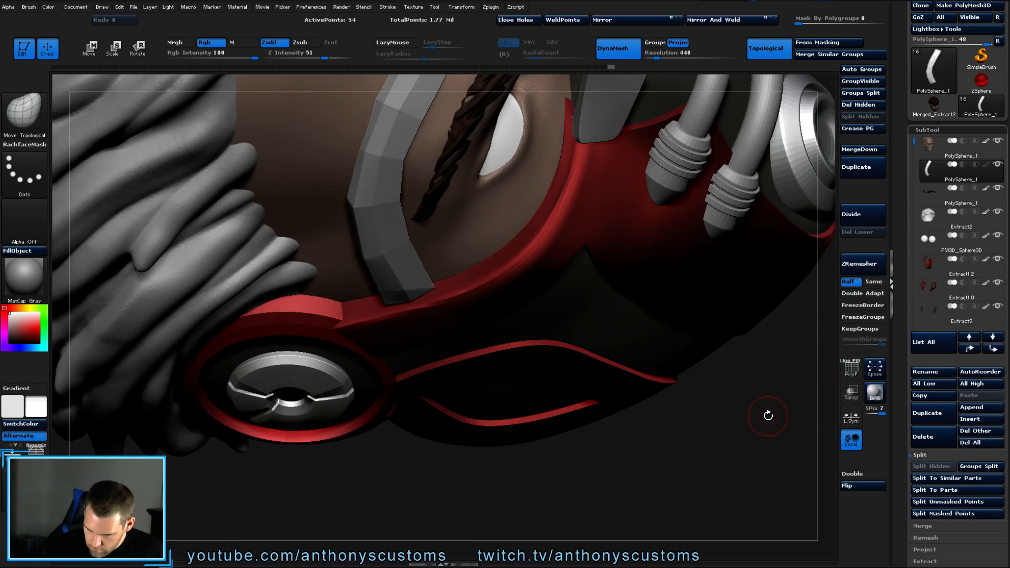
Enlarge the Move Topological brush and push the strip's lower end back along the mask's top edge.
{"action": "right_click_drag", "start_coordinate": [686, 419], "coordinate": [509, 291]}
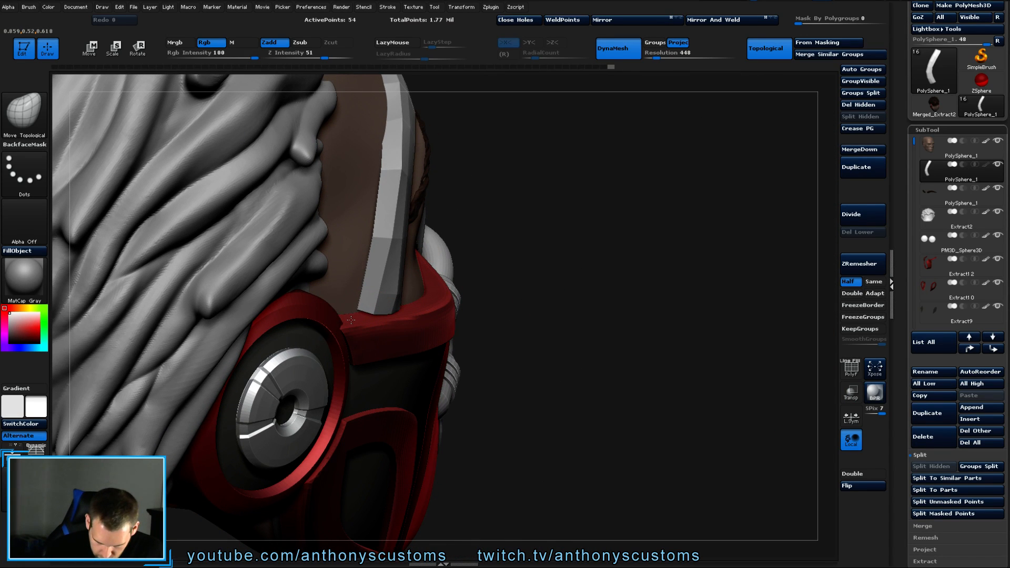
{"action": "key", "text": "space"}
{"action": "left_click_drag", "start_coordinate": [552, 281], "coordinate": [586, 285]}
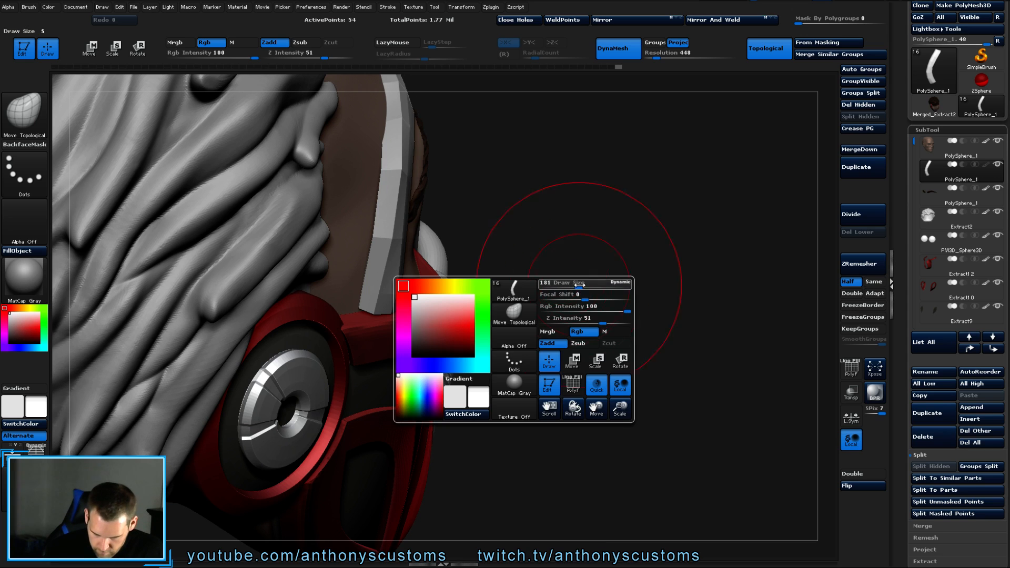
{"action": "mouse_move", "coordinate": [585, 285]}
{"action": "right_mouse_down"}
{"action": "mouse_move", "coordinate": [516, 345]}
{"action": "mouse_move", "coordinate": [387, 310]}
{"action": "right_mouse_up"}
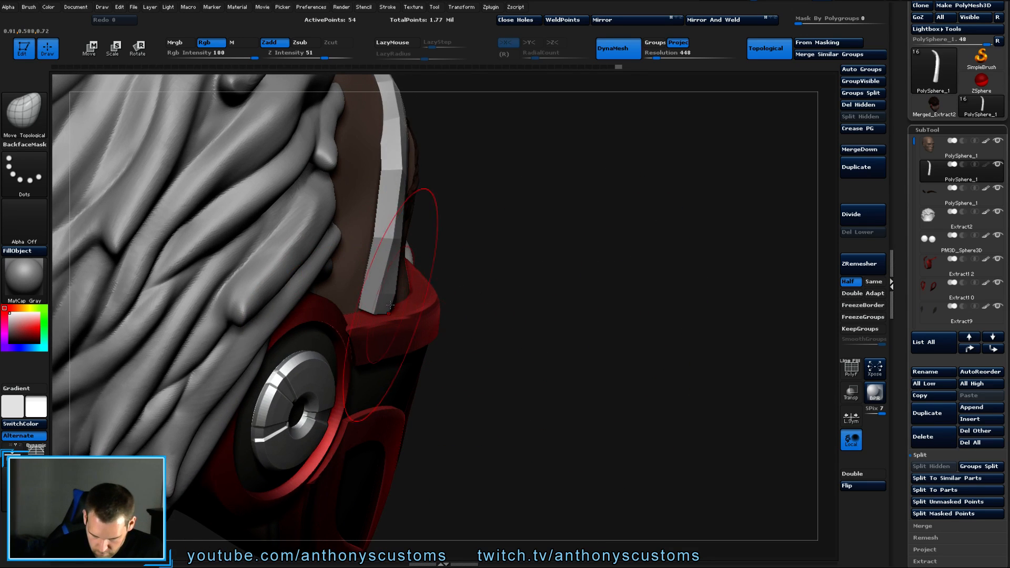
{"action": "left_click_drag", "start_coordinate": [382, 313], "coordinate": [349, 317]}
Reduce the brush size for the strip's inner end, and check the strip's fit from the front.
{"action": "right_click_drag", "start_coordinate": [429, 214], "coordinate": [578, 133]}
{"action": "key", "text": "space"}
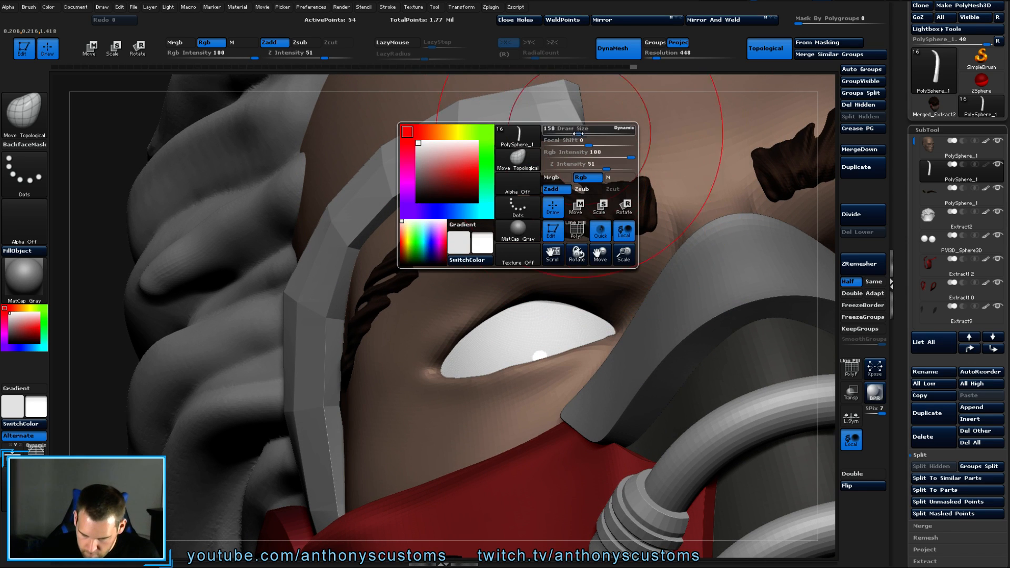
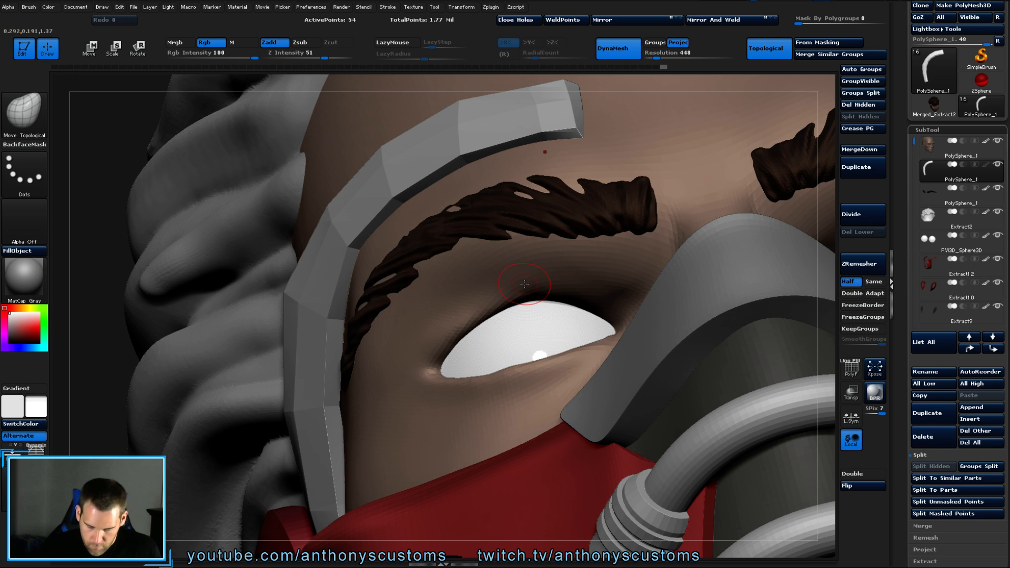
{"action": "mouse_move", "coordinate": [525, 284]}
{"action": "right_mouse_down"}
{"action": "mouse_move", "coordinate": [494, 274]}
{"action": "mouse_move", "coordinate": [492, 136]}
{"action": "mouse_move", "coordinate": [694, 196]}
{"action": "mouse_move", "coordinate": [712, 216]}
{"action": "mouse_move", "coordinate": [711, 278]}
{"action": "right_mouse_up"}
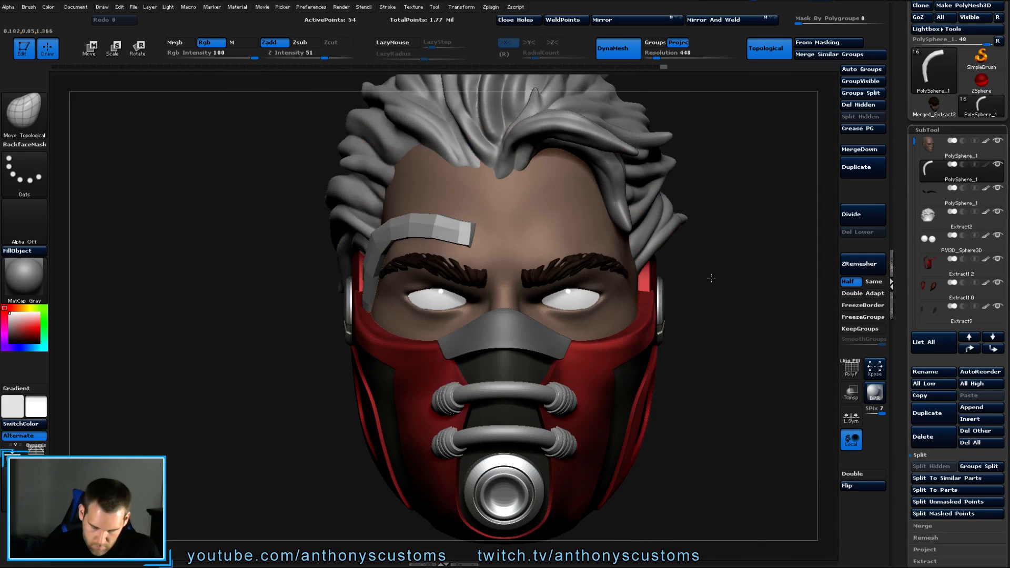
Switch to combined material and colour painting (Mrgb) and pick a medium grey for the brow strip.
{"action": "right_click_drag", "start_coordinate": [741, 316], "coordinate": [741, 264]}
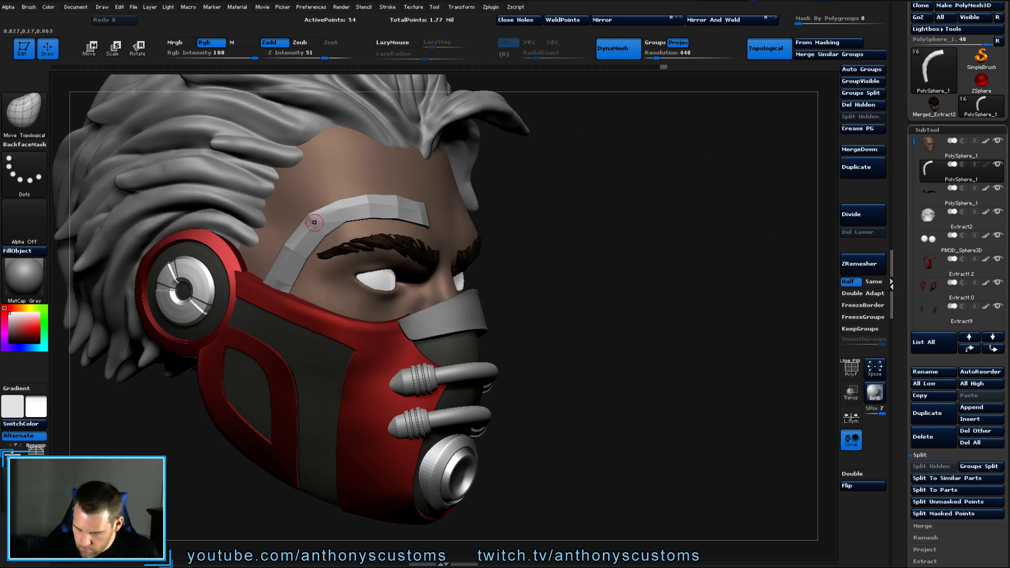
{"action": "left_click", "coordinate": [174, 42]}
{"action": "left_click", "coordinate": [35, 272]}
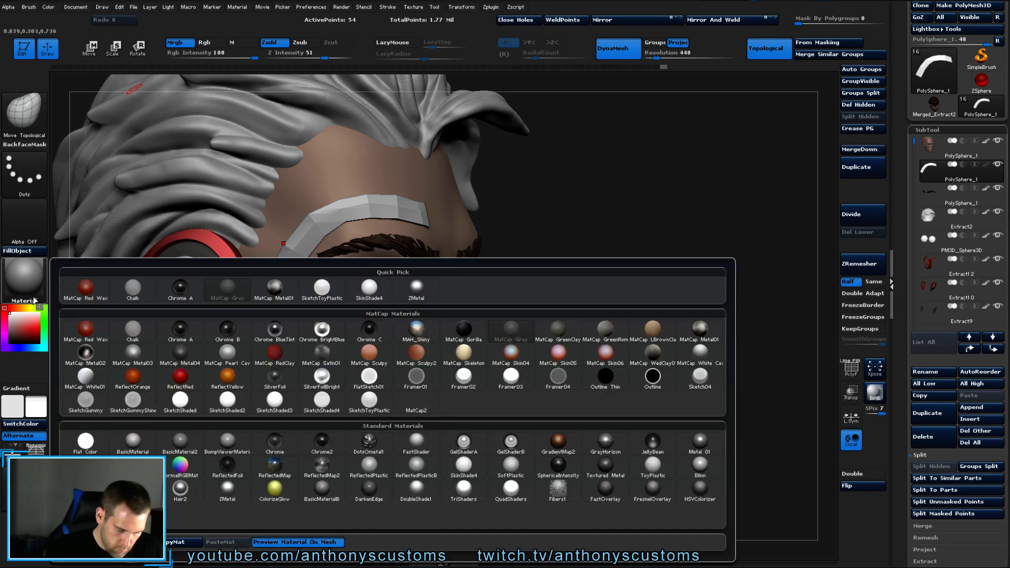
{"action": "left_click", "coordinate": [9, 326]}
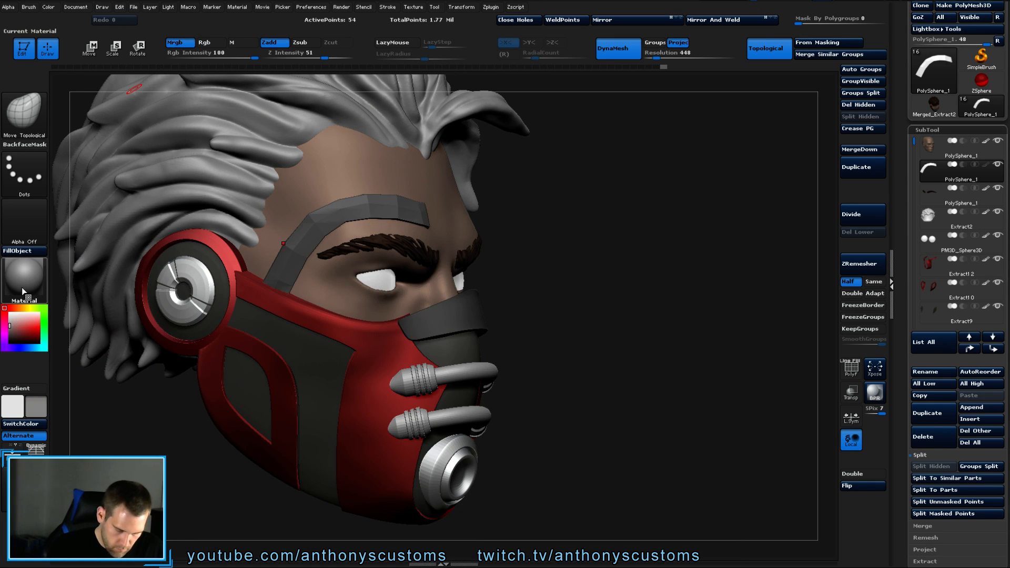
Try the MatCap Metal01 and SilverFoil materials on the grey strip.
{"action": "left_click", "coordinate": [23, 276]}
{"action": "left_click", "coordinate": [699, 333]}
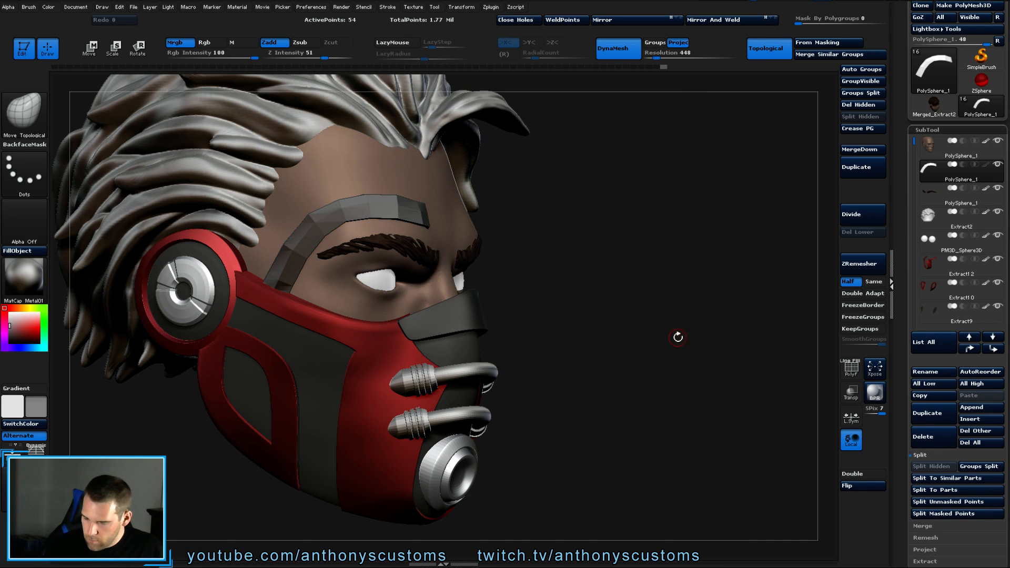
{"action": "mouse_move", "coordinate": [678, 337]}
{"action": "left_mouse_down"}
{"action": "mouse_move", "coordinate": [658, 348]}
{"action": "mouse_move", "coordinate": [634, 342]}
{"action": "mouse_move", "coordinate": [679, 344]}
{"action": "left_mouse_up"}
{"action": "left_click", "coordinate": [23, 274]}
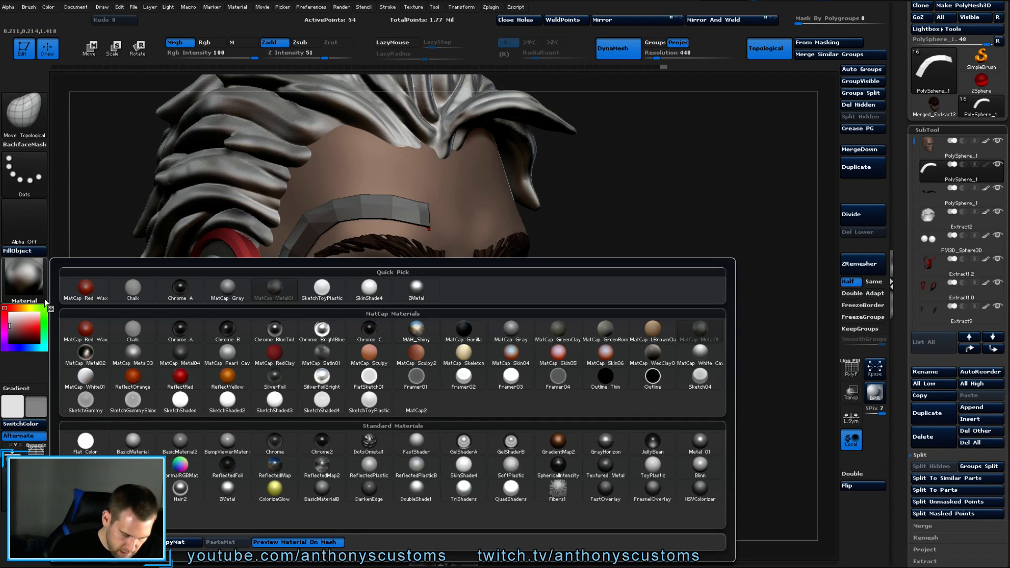
{"action": "left_click", "coordinate": [274, 378]}
{"action": "left_click_drag", "start_coordinate": [645, 313], "coordinate": [523, 309]}
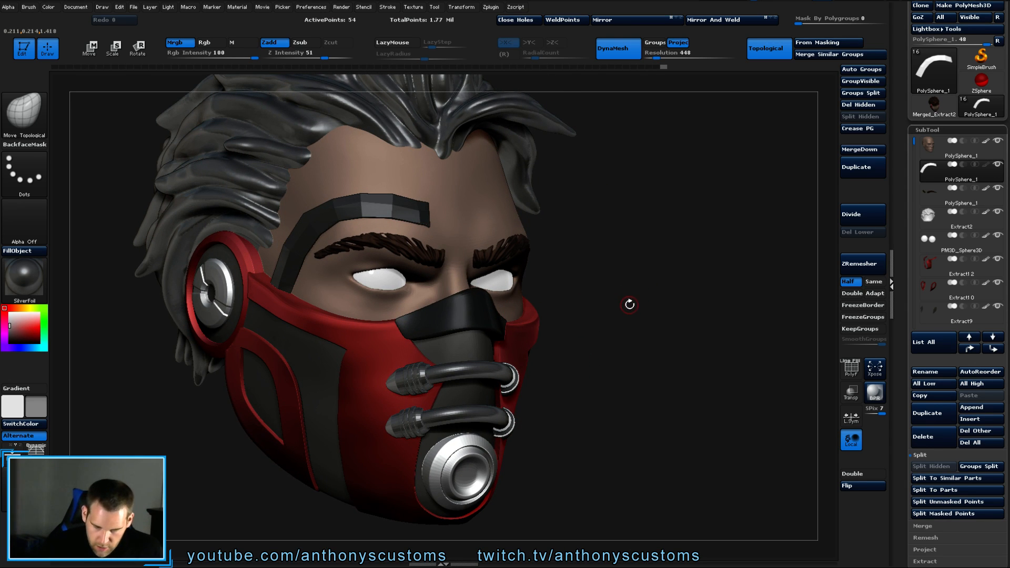
{"action": "left_click_drag", "start_coordinate": [630, 308], "coordinate": [649, 319]}
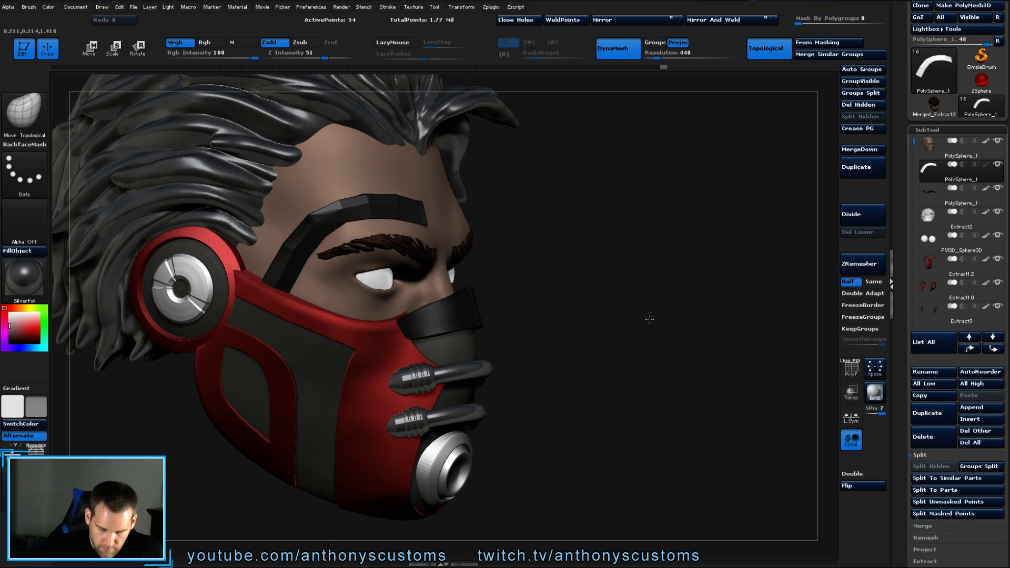
Fill the brow strip with the ZMetal material in grey.
{"action": "left_click", "coordinate": [35, 285]}
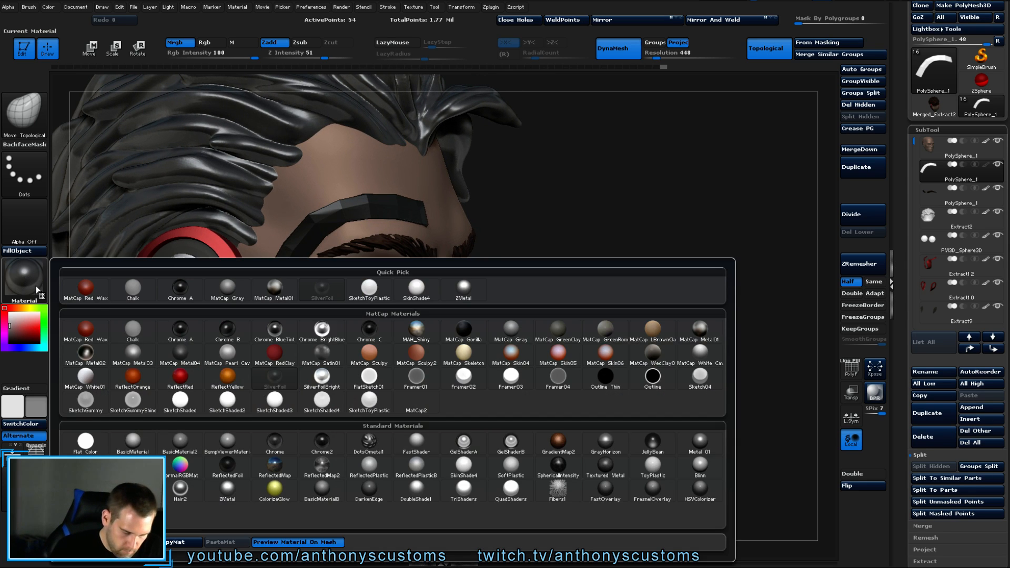
{"action": "left_click", "coordinate": [225, 486]}
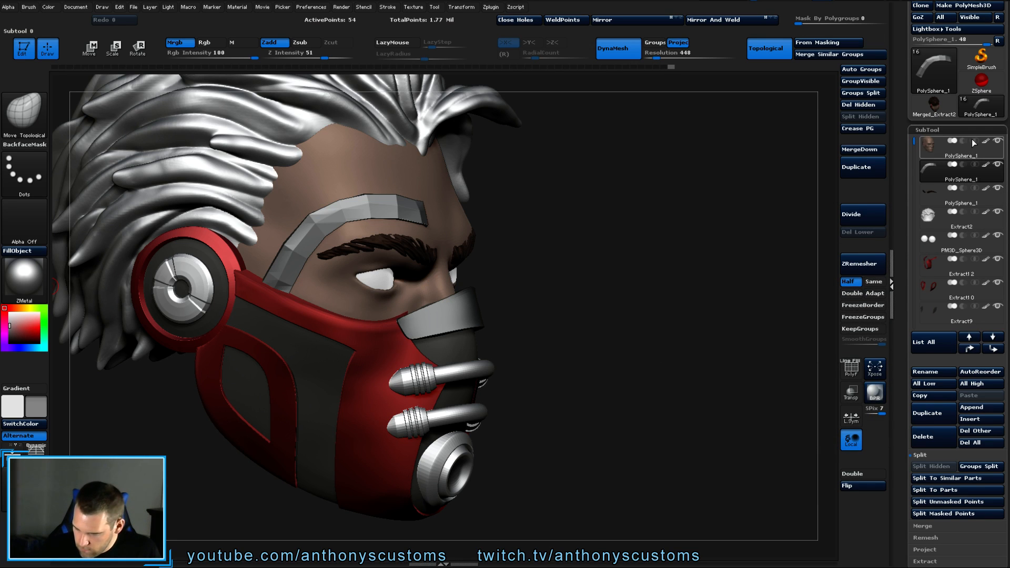
Select the hair subtool and fill it with a dark brown colour in the MatCap Gray material.
{"action": "left_click", "coordinate": [941, 211]}
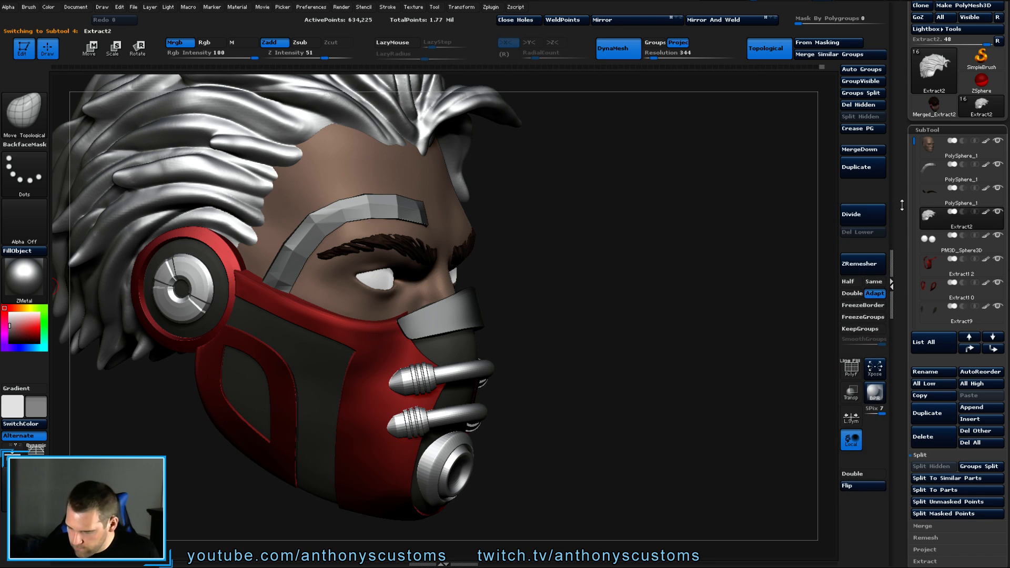
{"action": "left_click", "coordinate": [24, 277]}
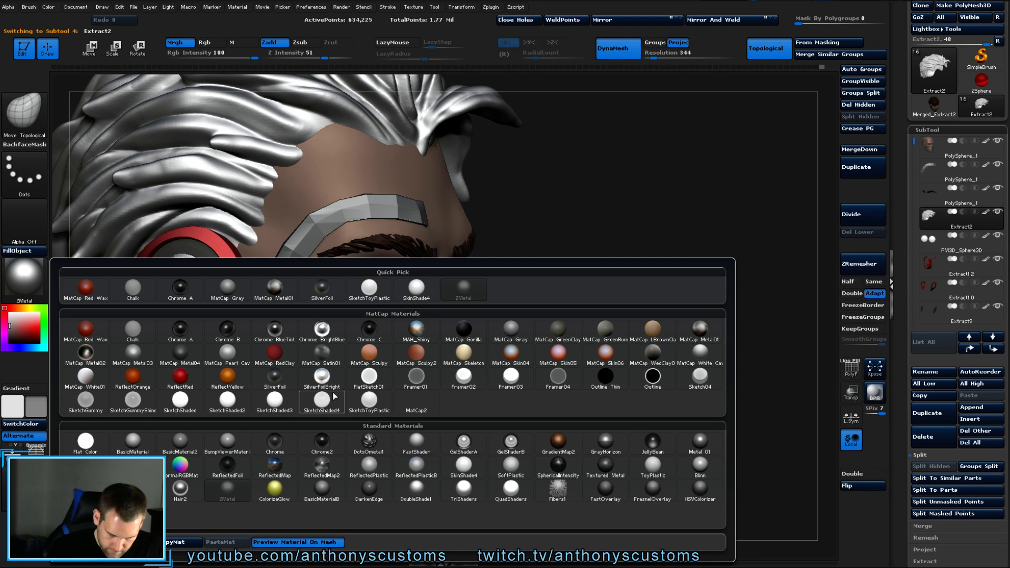
{"action": "left_click", "coordinate": [526, 337]}
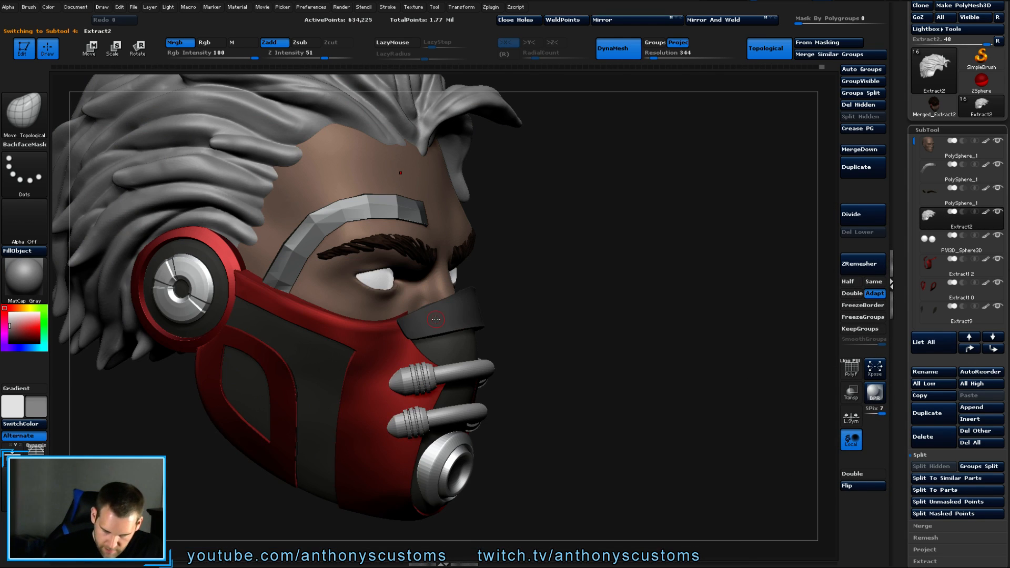
{"action": "left_click", "coordinate": [17, 310]}
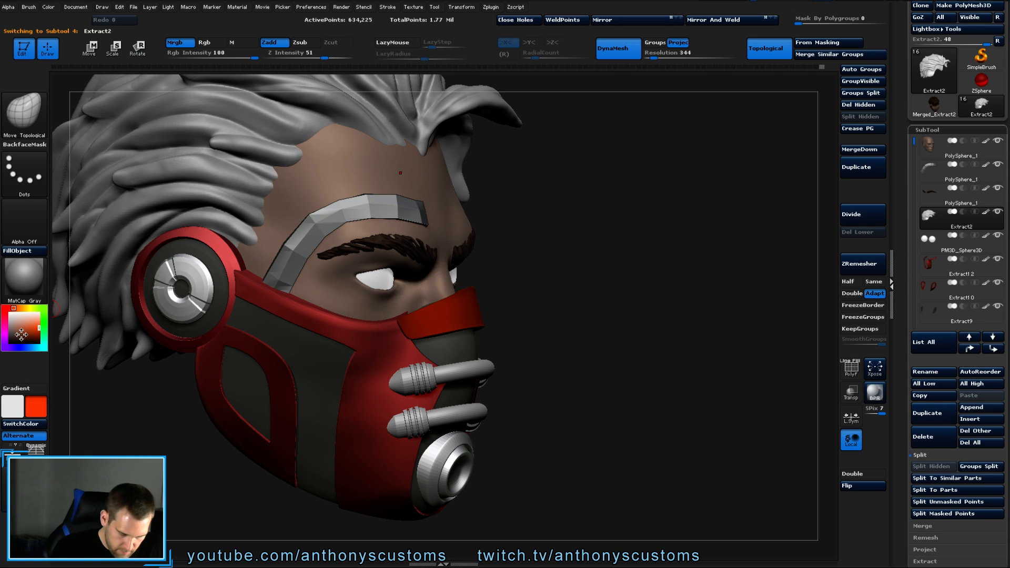
{"action": "left_click", "coordinate": [20, 332]}
{"action": "left_click", "coordinate": [25, 252]}
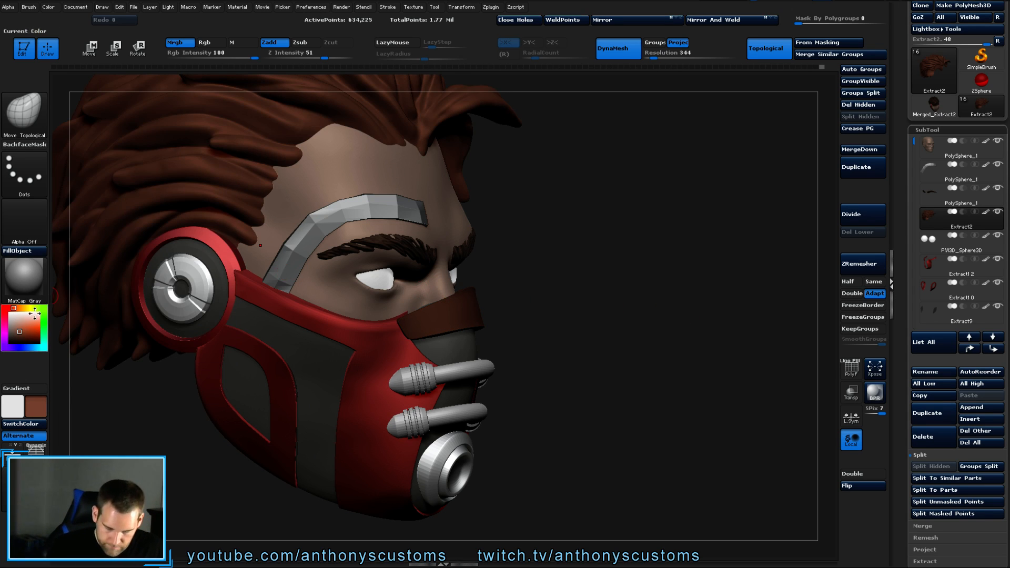
{"action": "left_click", "coordinate": [17, 335]}
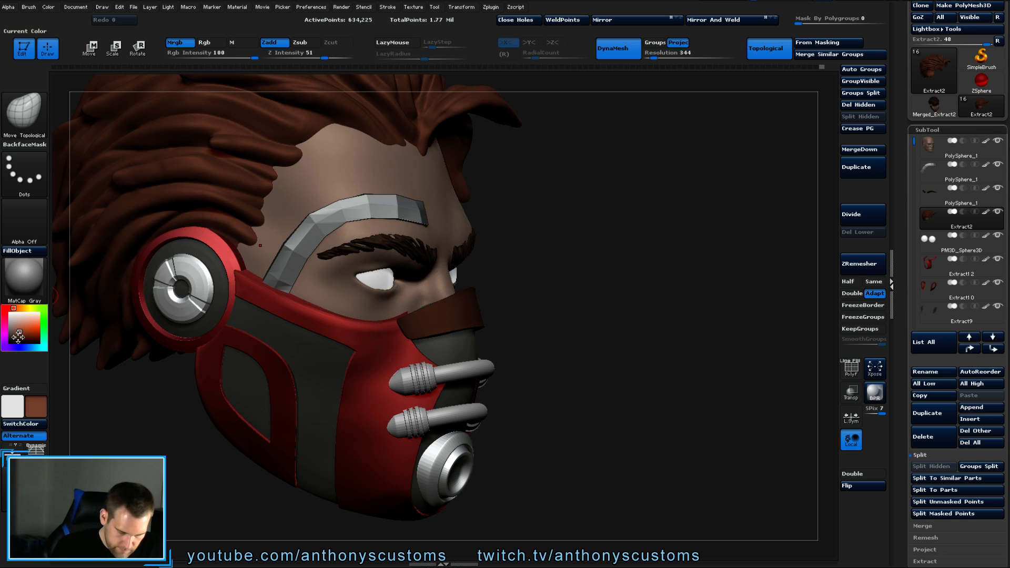
{"action": "left_click", "coordinate": [26, 251]}
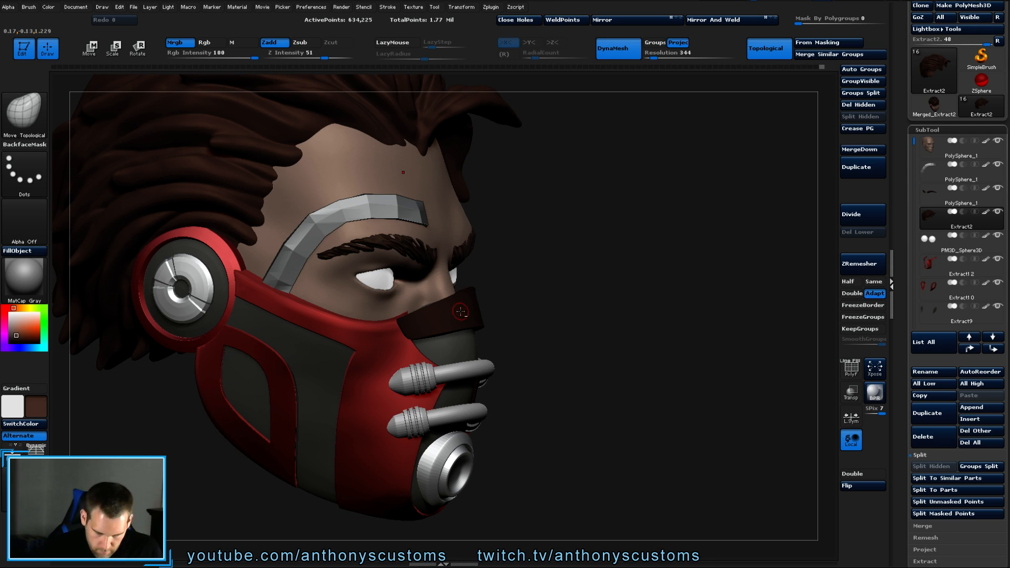
Undo the last three edits on the nose-bridge plate and give it a light grey colour with the ZMetal material.
{"action": "key", "text": "ctrl+z"}
{"action": "key", "text": "ctrl+z"}
{"action": "key", "text": "ctrl+z"}
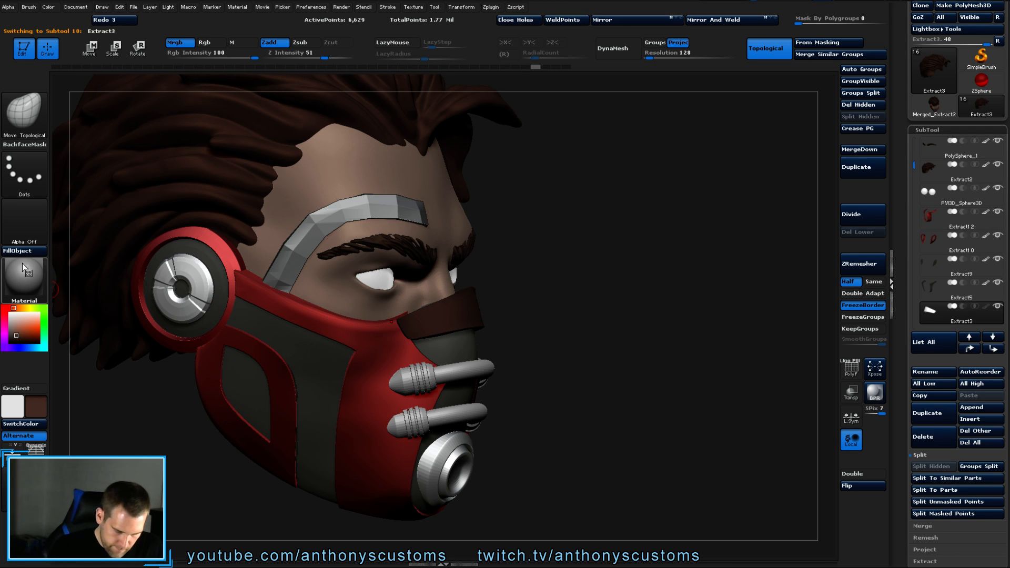
{"action": "left_click", "coordinate": [10, 320]}
{"action": "left_click", "coordinate": [22, 252]}
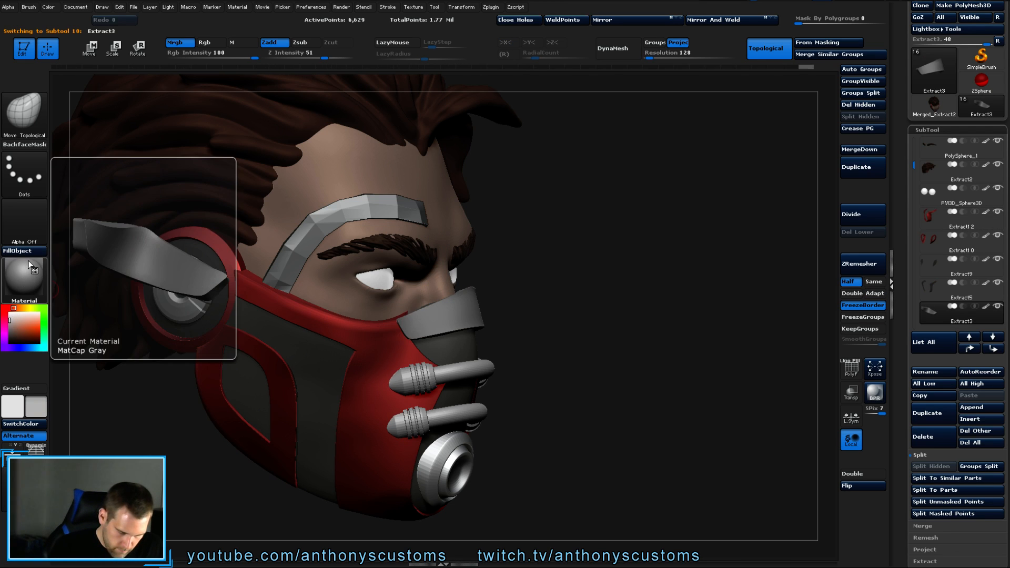
{"action": "left_click", "coordinate": [29, 263]}
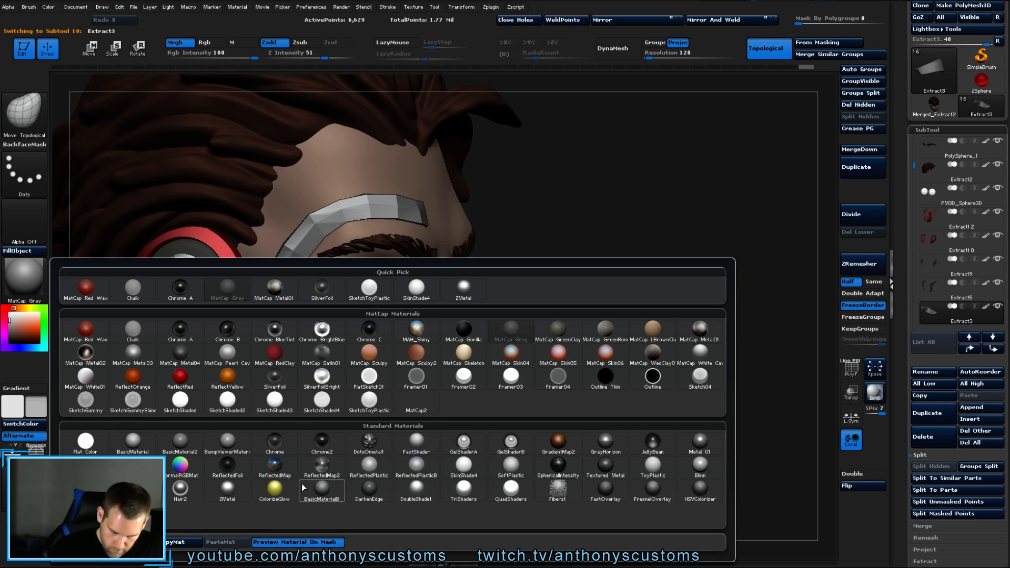
{"action": "left_click", "coordinate": [227, 488]}
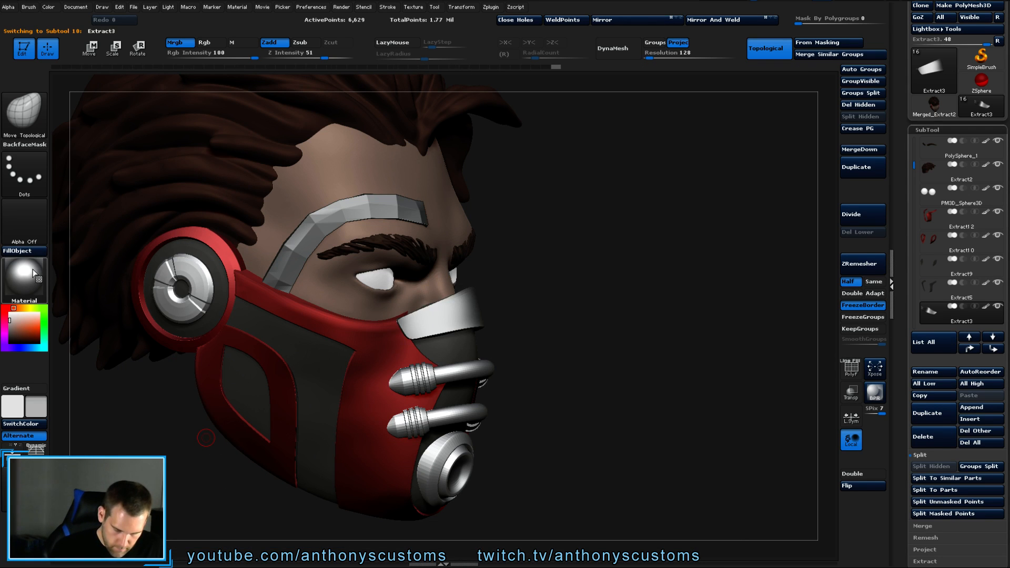
Save the project with the updated materials and colours.
{"action": "left_click_drag", "start_coordinate": [634, 383], "coordinate": [629, 354]}
{"action": "key", "text": "ctrl"}
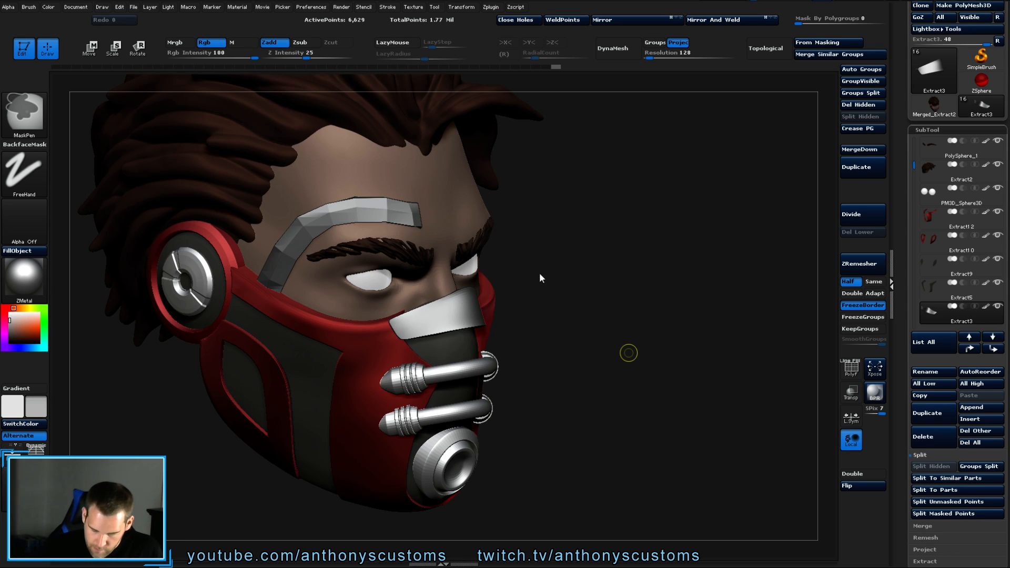
{"action": "key", "text": "ctrl+s"}
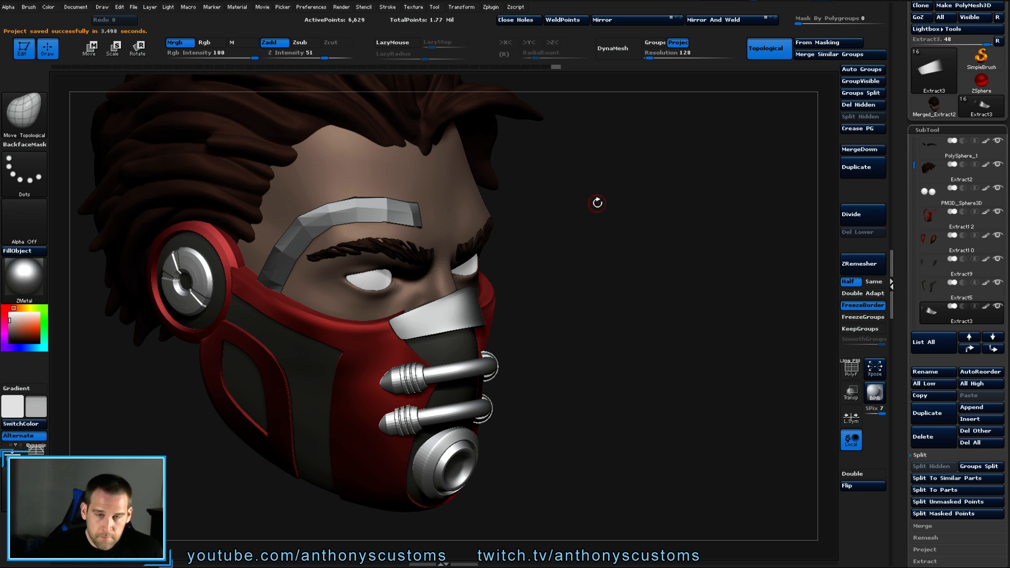
Make the brow strip the active subtool and turn on its polyframe for close-up editing.
{"action": "left_click_drag", "start_coordinate": [566, 316], "coordinate": [676, 290], "text": "alt"}
{"action": "key", "text": "shift+f"}
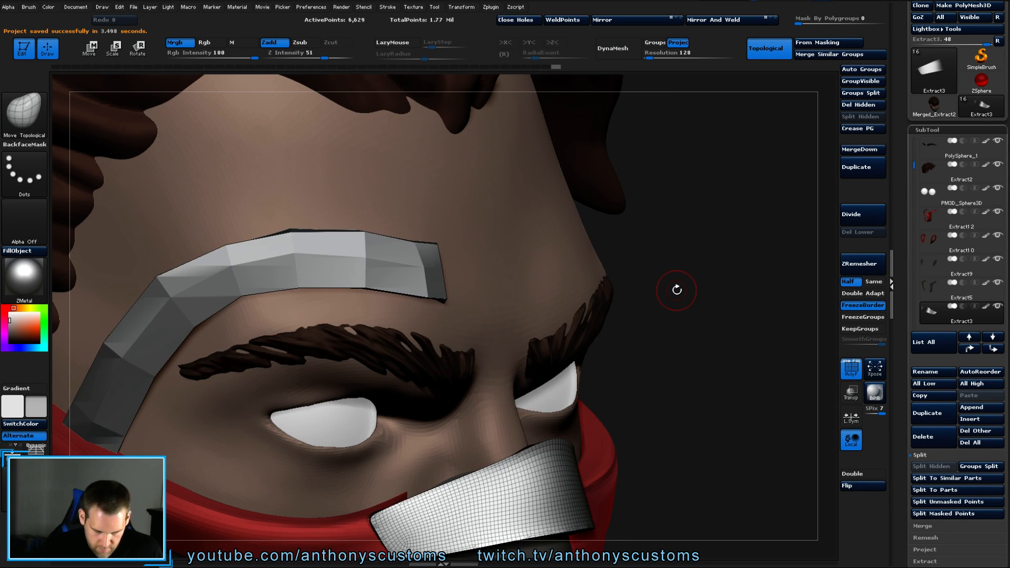
{"action": "key", "text": "shift"}
{"action": "key", "text": "shift+f"}
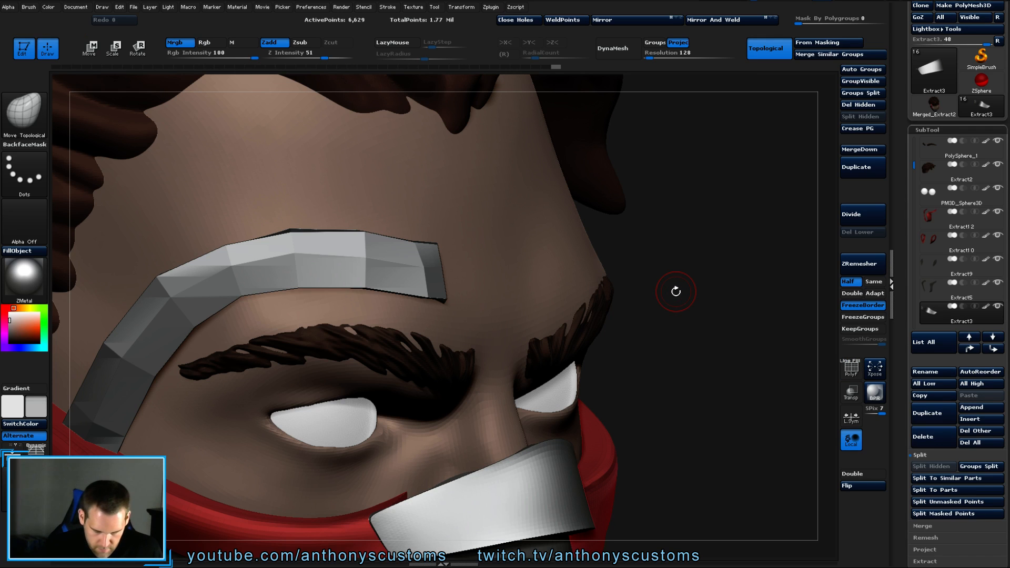
{"action": "key", "text": "shift"}
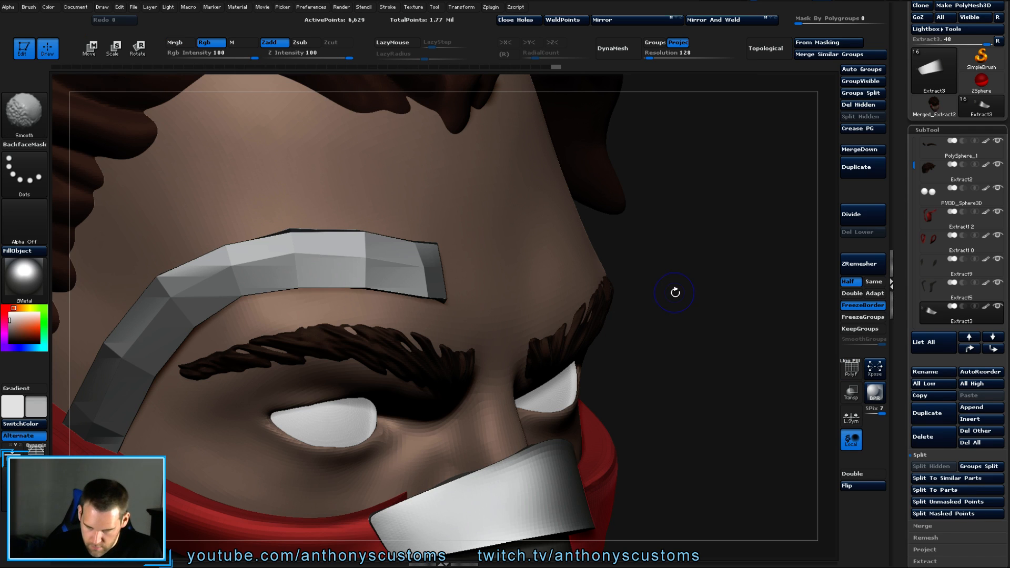
{"action": "key", "text": "shift"}
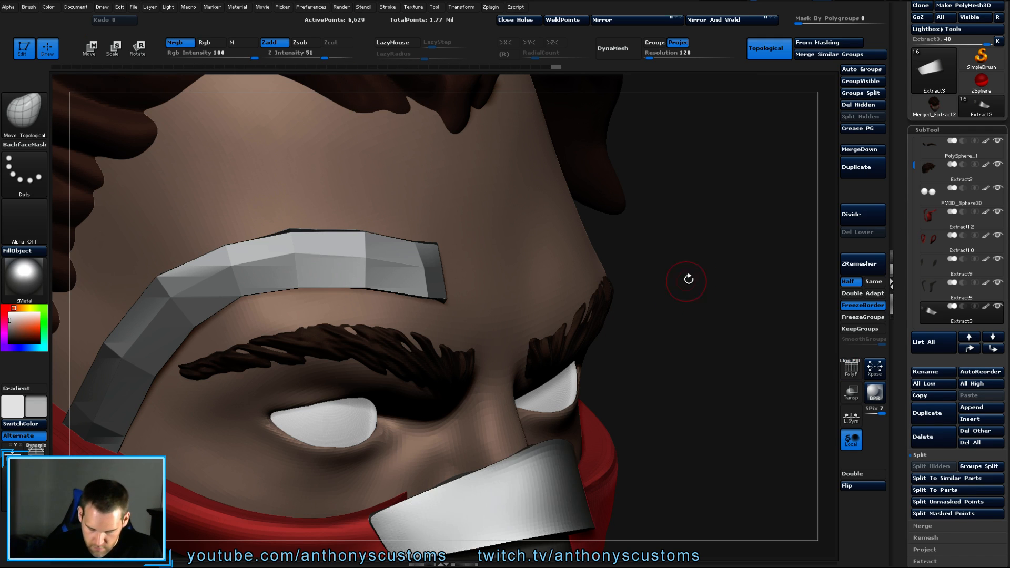
{"action": "left_click", "coordinate": [410, 270], "text": "alt"}
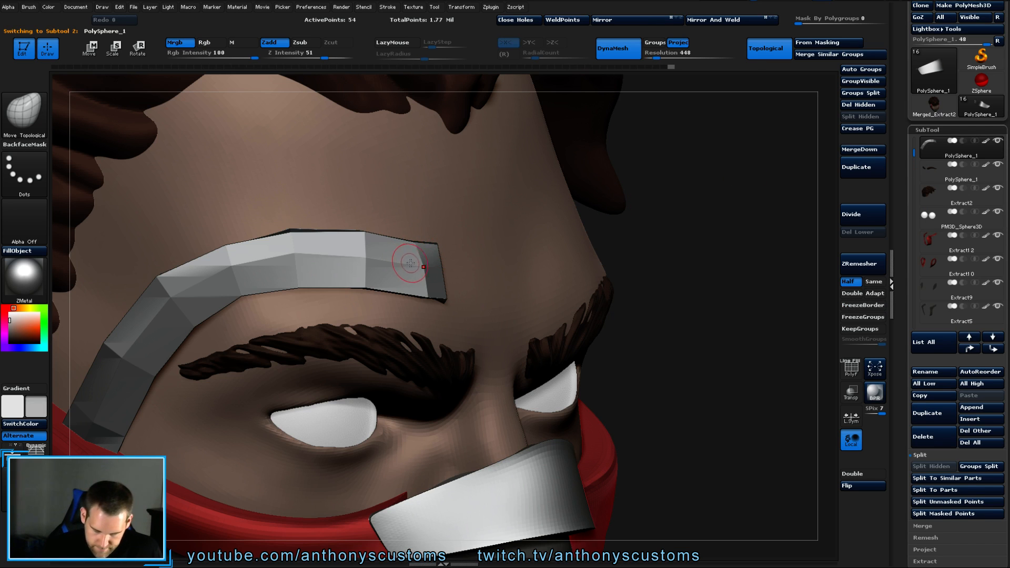
{"action": "key", "text": "shift+f"}
{"action": "left_click_drag", "start_coordinate": [687, 242], "coordinate": [473, 255]}
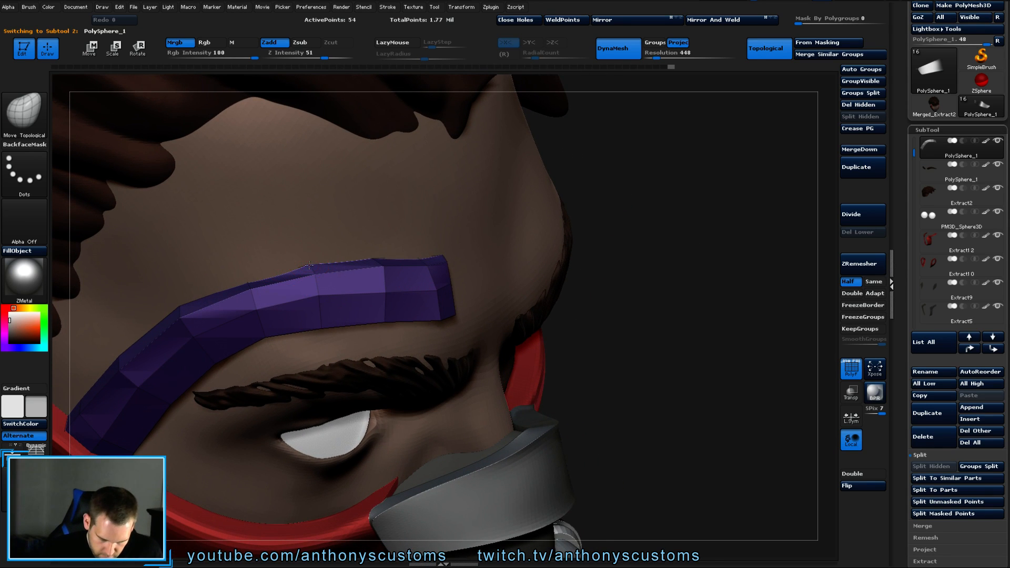
Reshape the brow section and inner end of the strip with Move Topological so it follows the forehead's curve.
{"action": "mouse_move", "coordinate": [621, 270]}
{"action": "left_mouse_down"}
{"action": "mouse_move", "coordinate": [647, 318]}
{"action": "mouse_move", "coordinate": [604, 294]}
{"action": "left_mouse_up"}
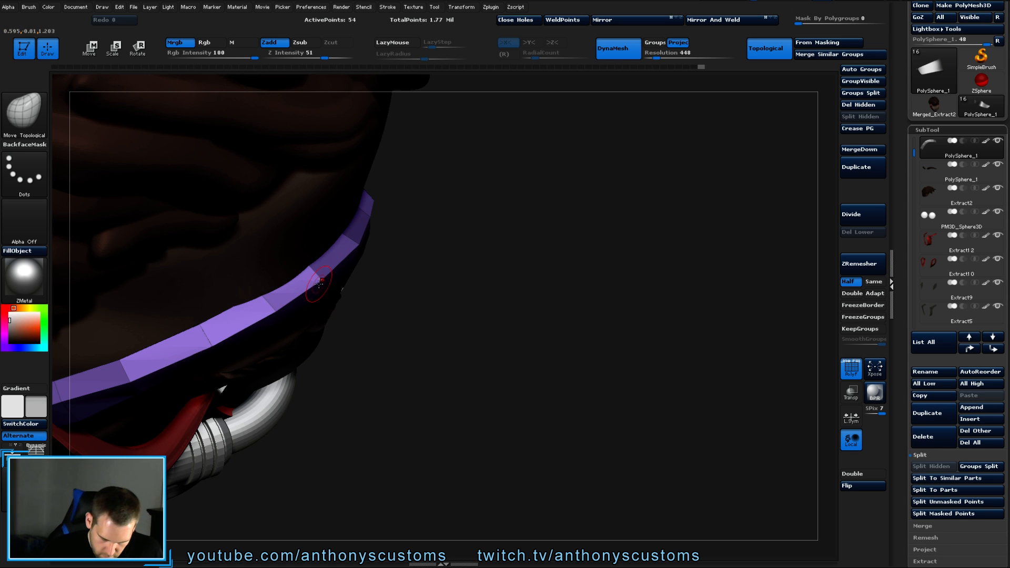
{"action": "left_click_drag", "start_coordinate": [408, 264], "coordinate": [379, 239]}
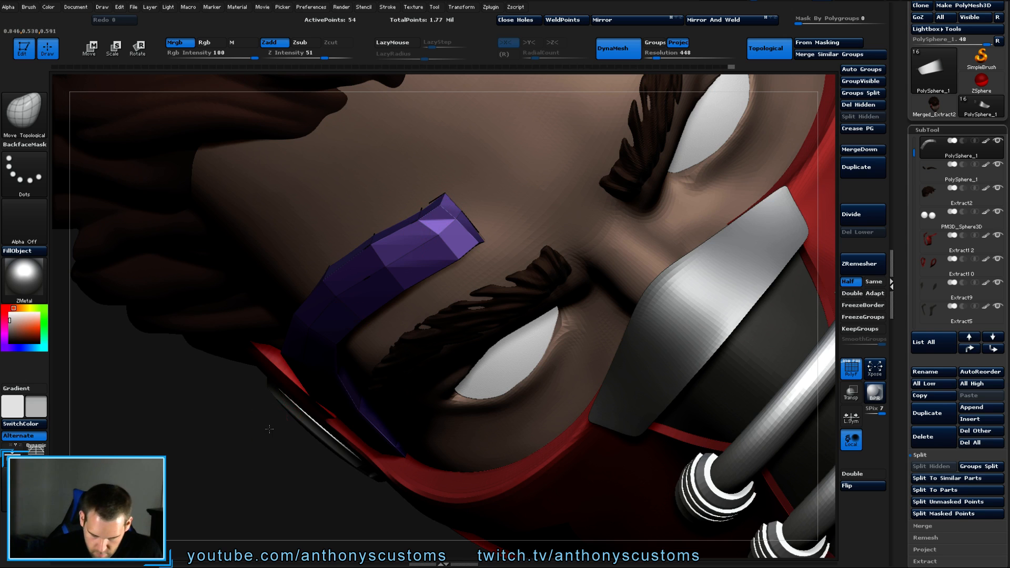
{"action": "right_click_drag", "start_coordinate": [440, 205], "coordinate": [505, 196]}
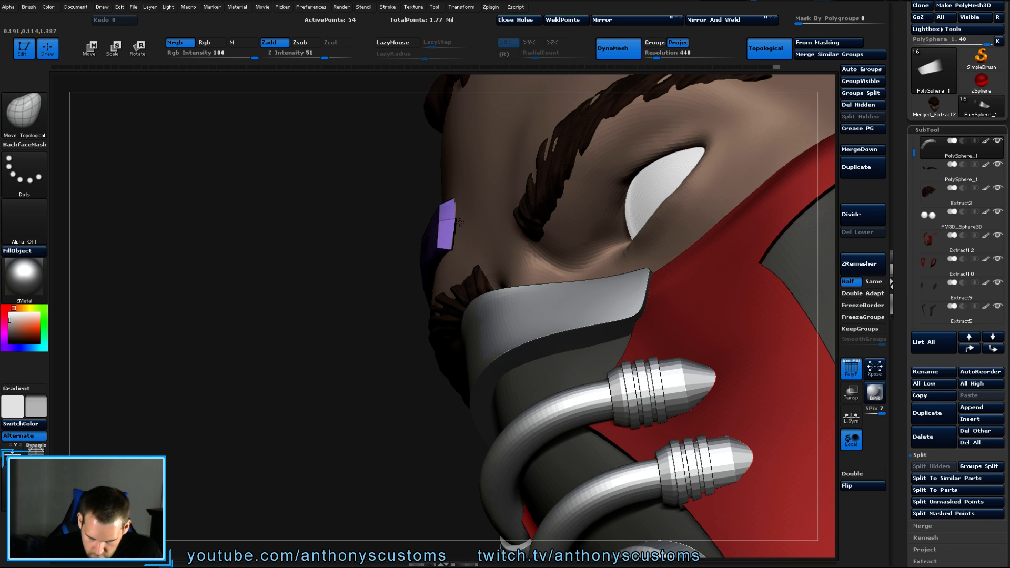
{"action": "left_click_drag", "start_coordinate": [371, 334], "coordinate": [460, 244]}
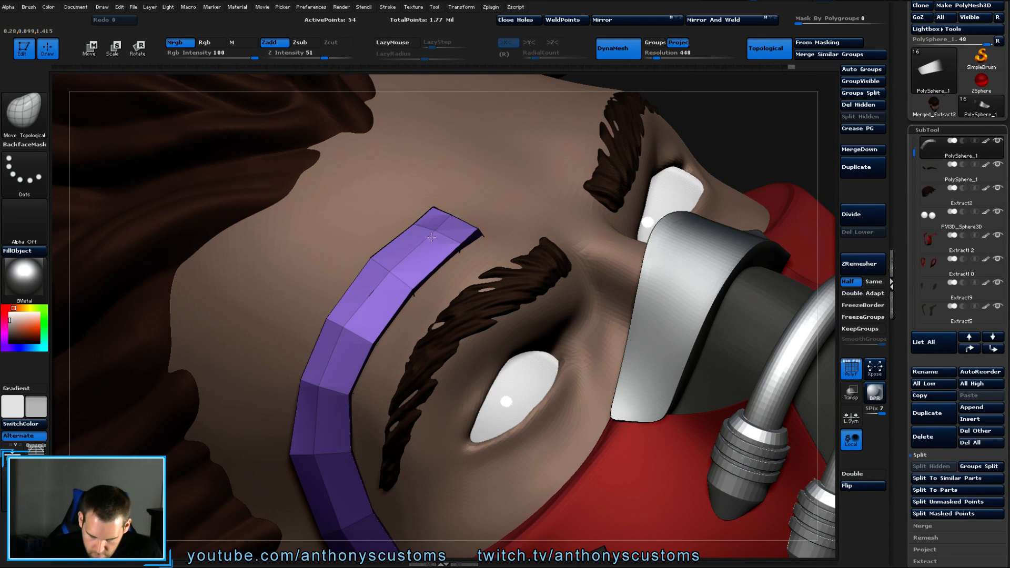
{"action": "left_click_drag", "start_coordinate": [579, 156], "coordinate": [513, 172]}
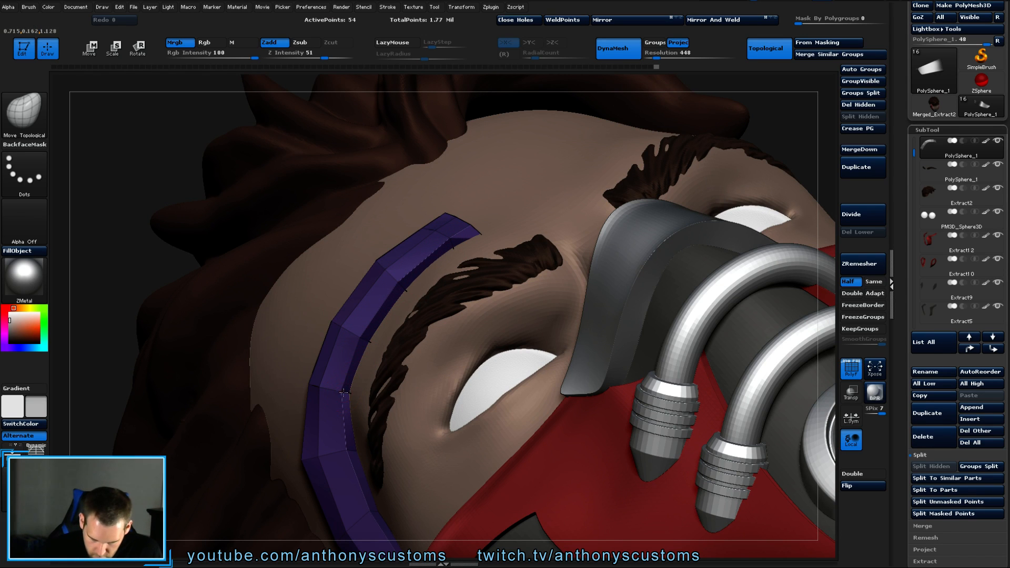
{"action": "left_click_drag", "start_coordinate": [737, 122], "coordinate": [652, 205]}
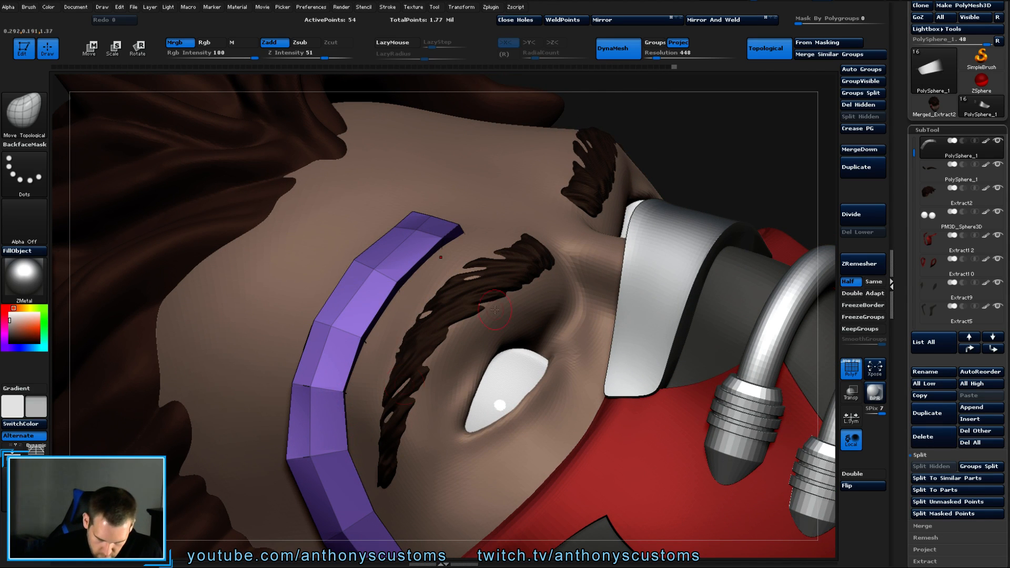
{"action": "left_click_drag", "start_coordinate": [702, 168], "coordinate": [566, 221]}
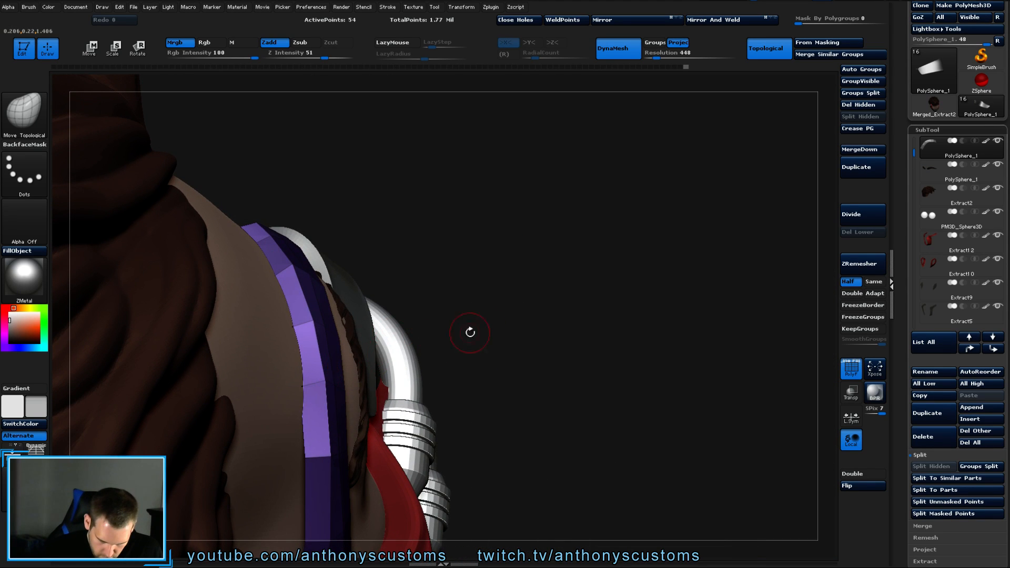
Pull the strip's temple section closer to the side of the head and even out its rear edge.
{"action": "mouse_move", "coordinate": [520, 329]}
{"action": "left_mouse_down"}
{"action": "mouse_move", "coordinate": [519, 276]}
{"action": "mouse_move", "coordinate": [480, 379]}
{"action": "mouse_move", "coordinate": [539, 221]}
{"action": "mouse_move", "coordinate": [532, 296]}
{"action": "mouse_move", "coordinate": [544, 302]}
{"action": "mouse_move", "coordinate": [386, 256]}
{"action": "left_mouse_up"}
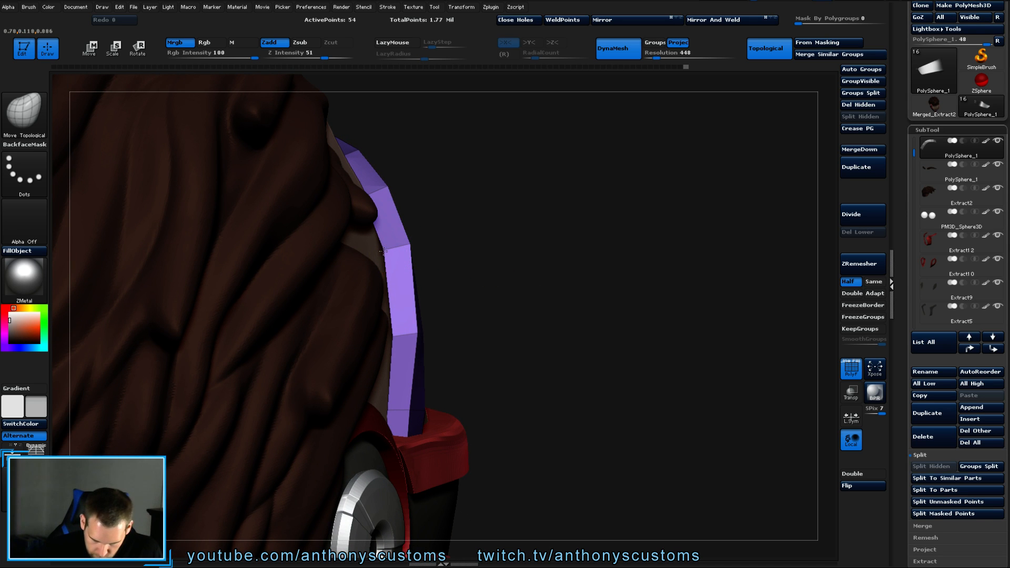
{"action": "mouse_move", "coordinate": [400, 258]}
{"action": "right_mouse_down"}
{"action": "mouse_move", "coordinate": [489, 258]}
{"action": "mouse_move", "coordinate": [384, 256]}
{"action": "right_mouse_up"}
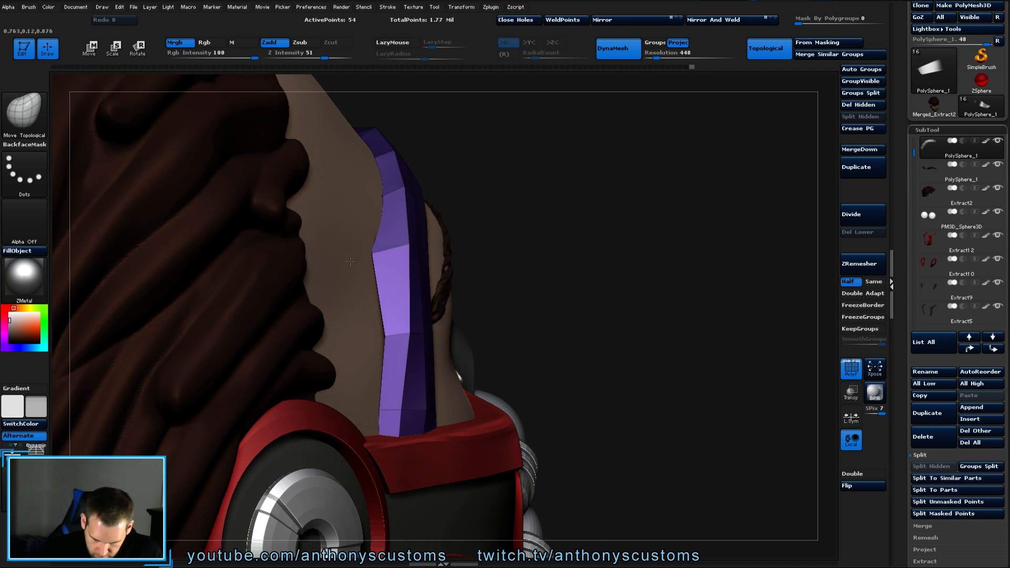
{"action": "mouse_move", "coordinate": [529, 277]}
{"action": "right_mouse_down"}
{"action": "mouse_move", "coordinate": [501, 274]}
{"action": "mouse_move", "coordinate": [566, 289]}
{"action": "mouse_move", "coordinate": [401, 326]}
{"action": "right_mouse_up"}
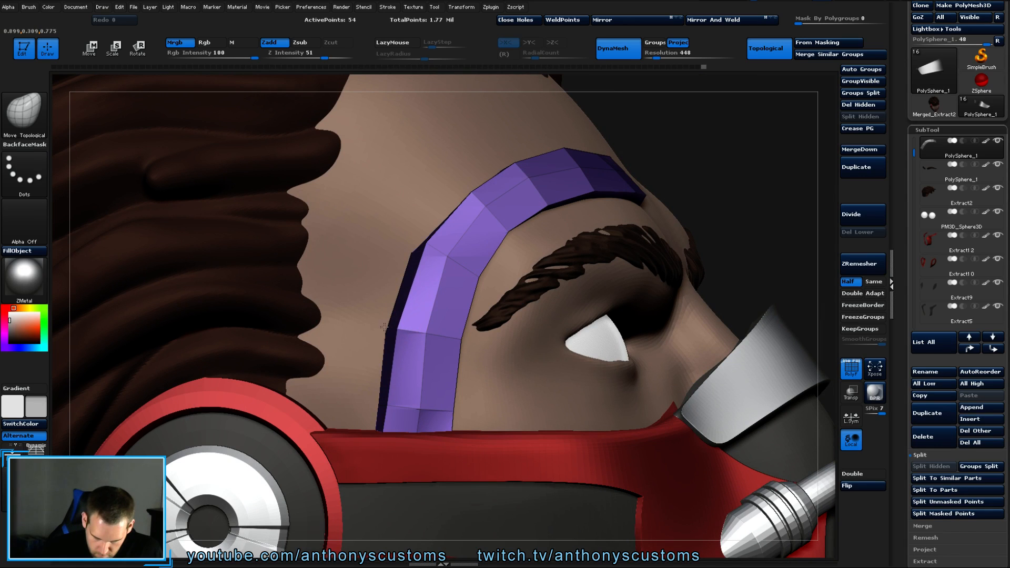
{"action": "right_click_drag", "start_coordinate": [670, 167], "coordinate": [698, 183]}
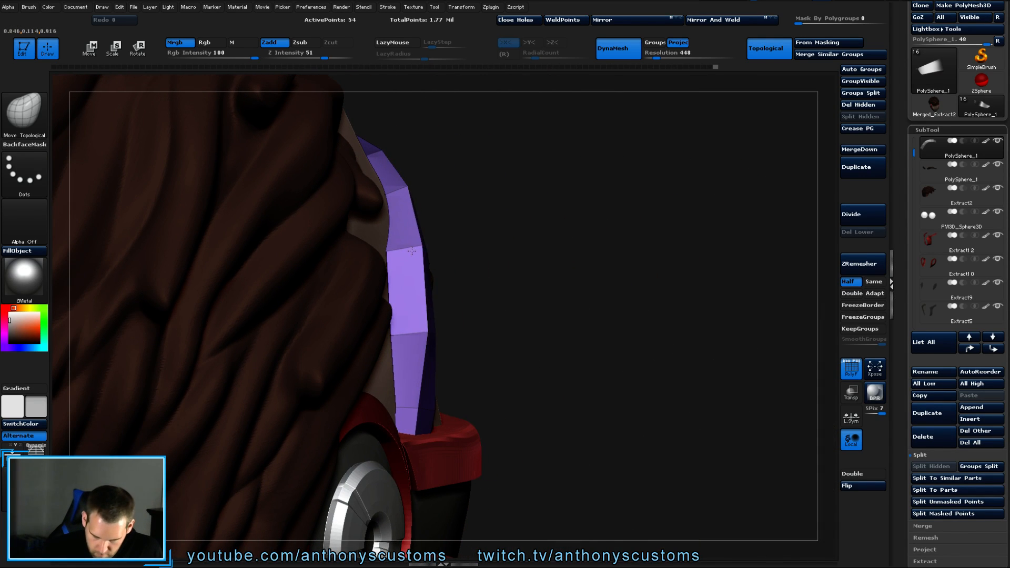
{"action": "left_click_drag", "start_coordinate": [428, 332], "coordinate": [422, 331]}
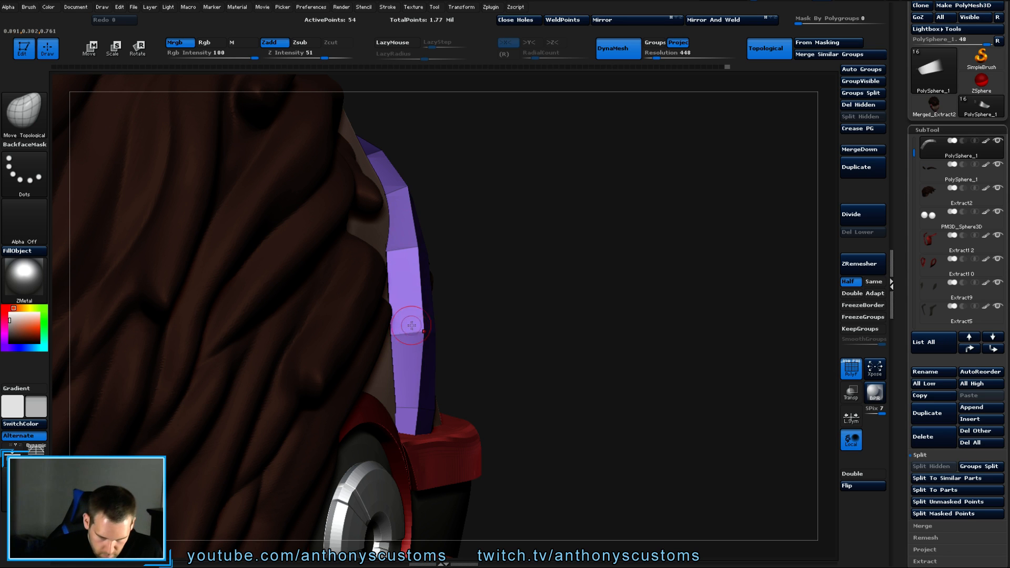
Refine the strip's temple edge and the lower end above the red mask with the Move brush.
{"action": "key", "text": "v"}
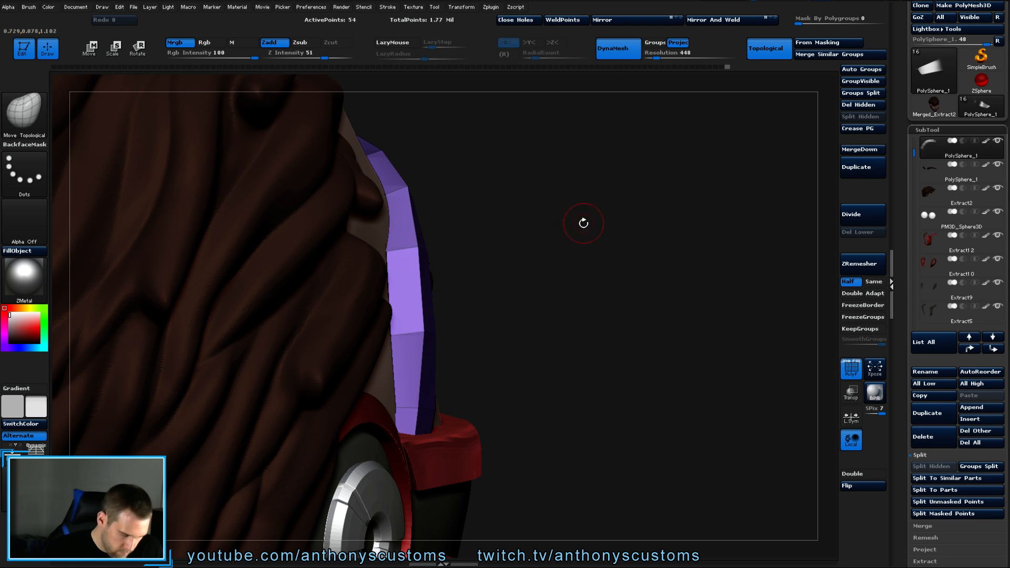
{"action": "key", "text": "b"}
{"action": "key", "text": "m"}
{"action": "key", "text": "v"}
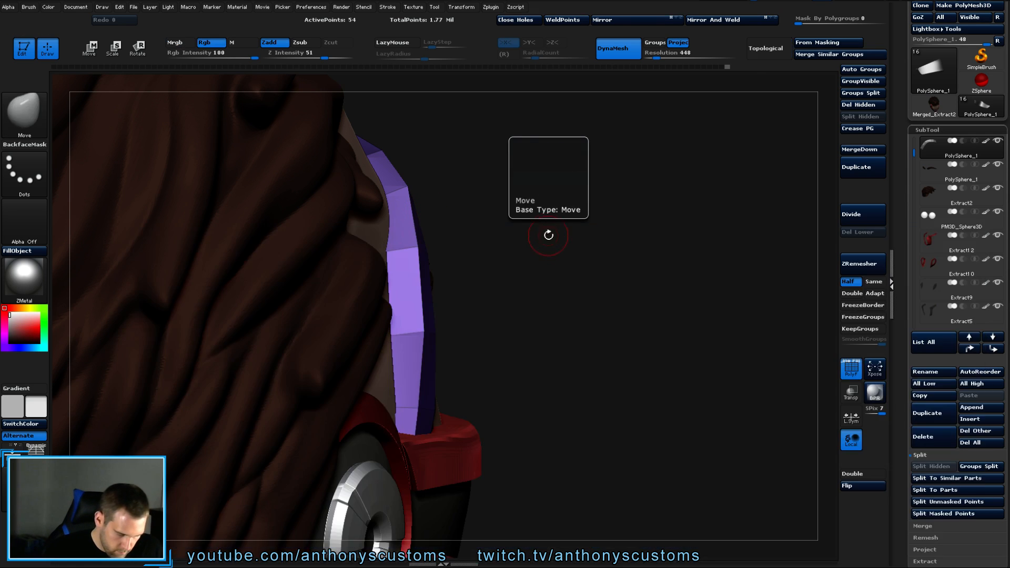
{"action": "left_click_drag", "start_coordinate": [417, 245], "coordinate": [412, 243]}
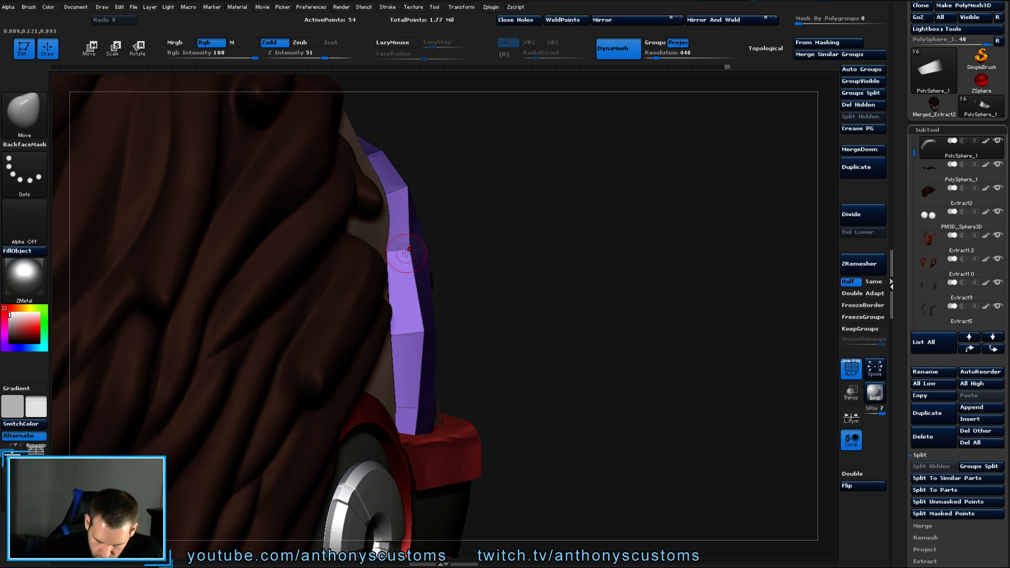
{"action": "right_click_drag", "start_coordinate": [429, 306], "coordinate": [385, 333]}
{"action": "left_click_drag", "start_coordinate": [385, 333], "coordinate": [380, 332]}
{"action": "right_click_drag", "start_coordinate": [443, 246], "coordinate": [375, 324]}
{"action": "left_click_drag", "start_coordinate": [374, 324], "coordinate": [371, 327]}
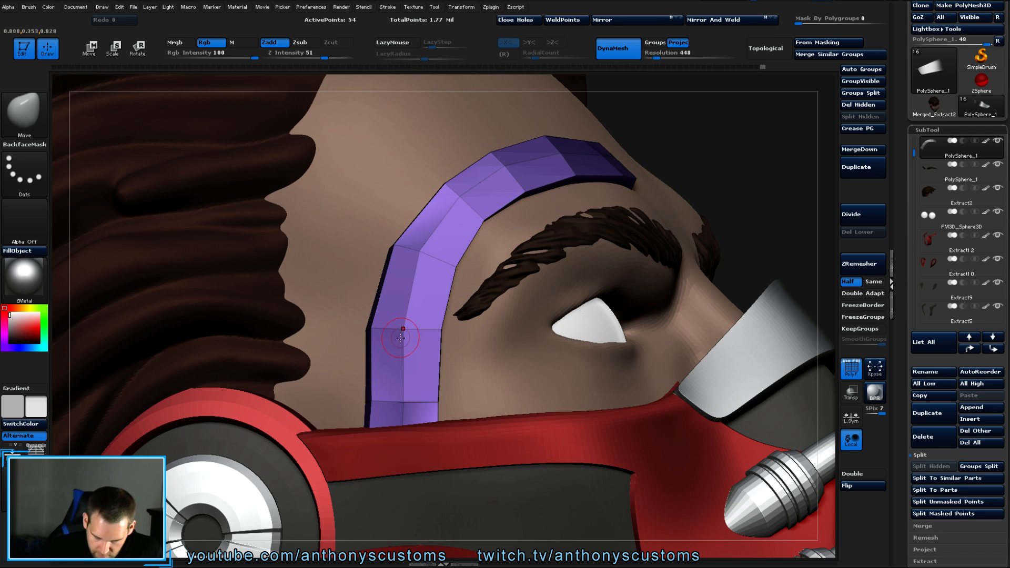
{"action": "mouse_move", "coordinate": [370, 395]}
{"action": "left_mouse_down"}
{"action": "mouse_move", "coordinate": [363, 402]}
{"action": "mouse_move", "coordinate": [371, 379]}
{"action": "left_mouse_up"}
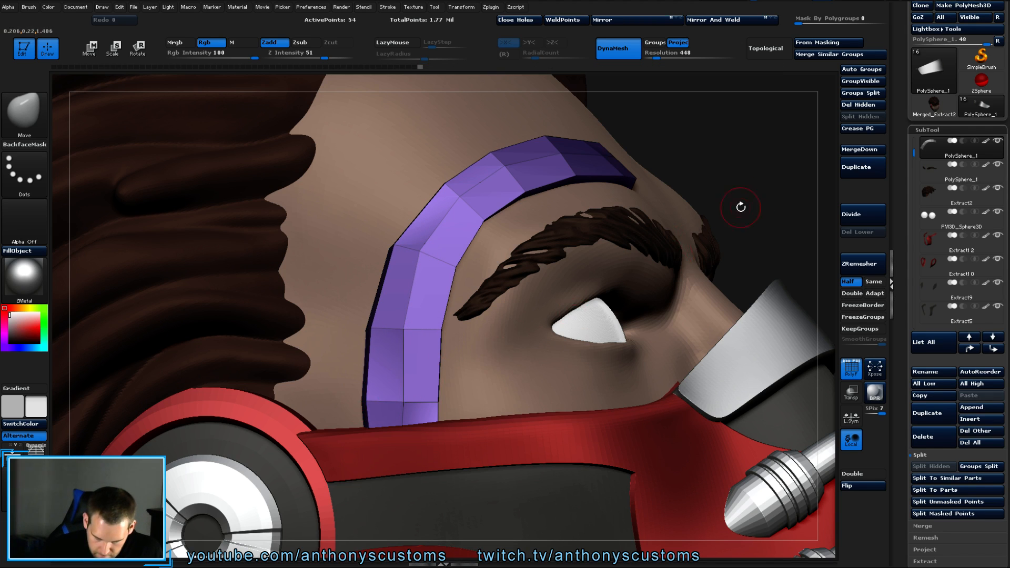
Adjust the strip's inner forehead end with the Move brush and check the shape with the polyframe hidden.
{"action": "right_click_drag", "start_coordinate": [739, 203], "coordinate": [702, 196]}
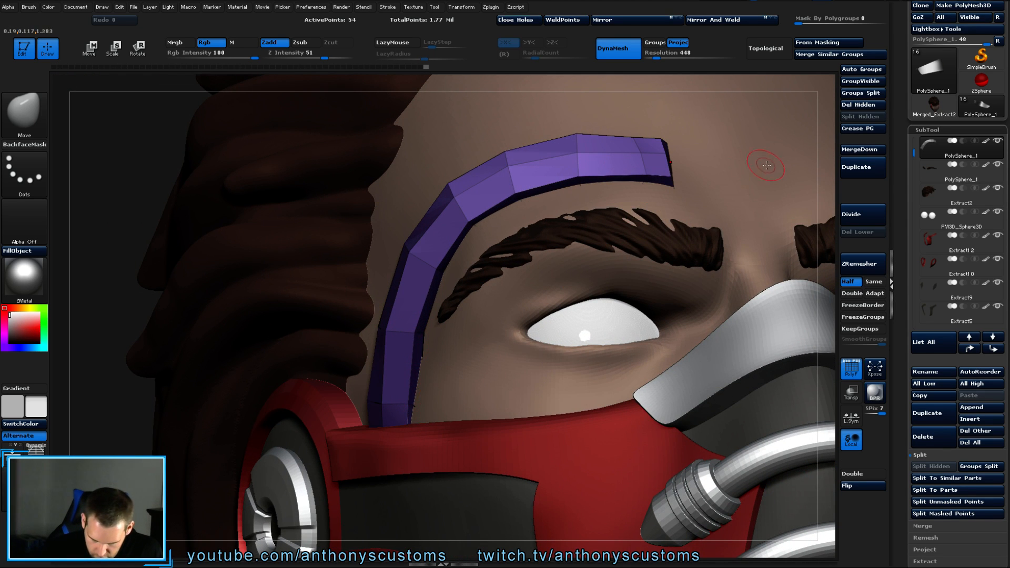
{"action": "right_click_drag", "start_coordinate": [825, 178], "coordinate": [734, 49]}
{"action": "right_click_drag", "start_coordinate": [337, 321], "coordinate": [440, 327]}
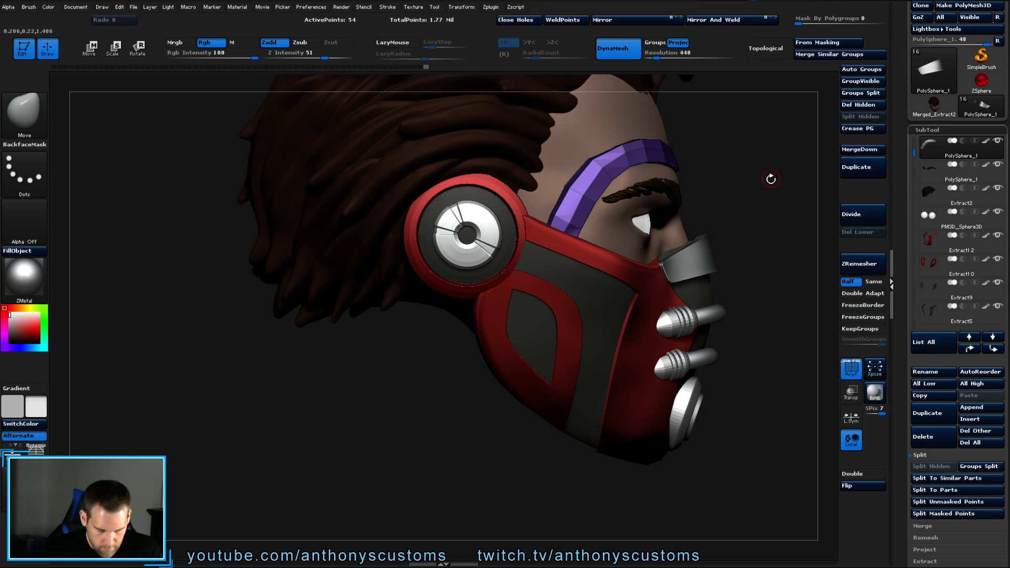
{"action": "right_click_drag", "start_coordinate": [765, 195], "coordinate": [580, 248], "text": "ctrl"}
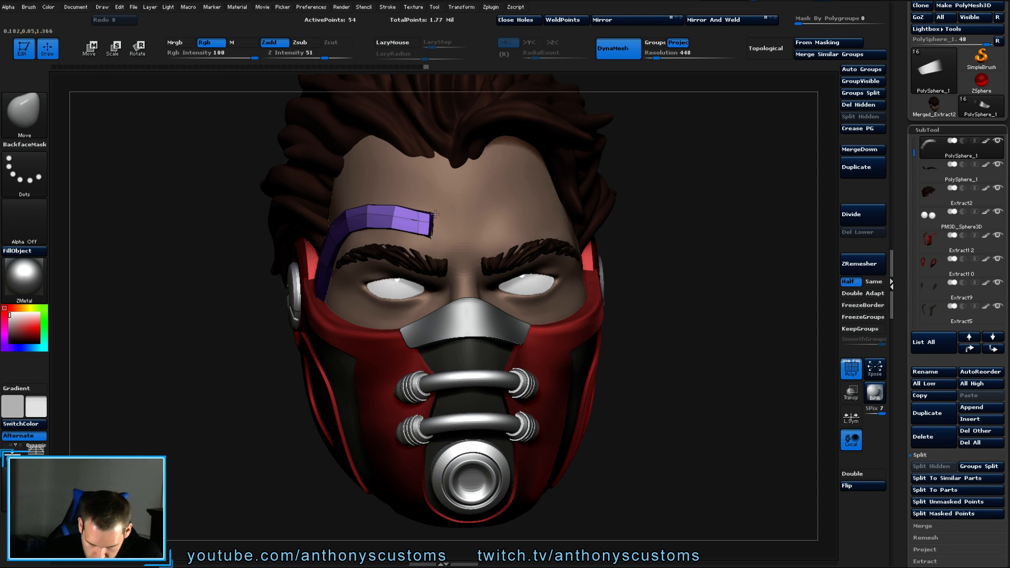
{"action": "mouse_move", "coordinate": [616, 194]}
{"action": "right_mouse_down"}
{"action": "mouse_move", "coordinate": [656, 191]}
{"action": "mouse_move", "coordinate": [605, 193]}
{"action": "right_mouse_up"}
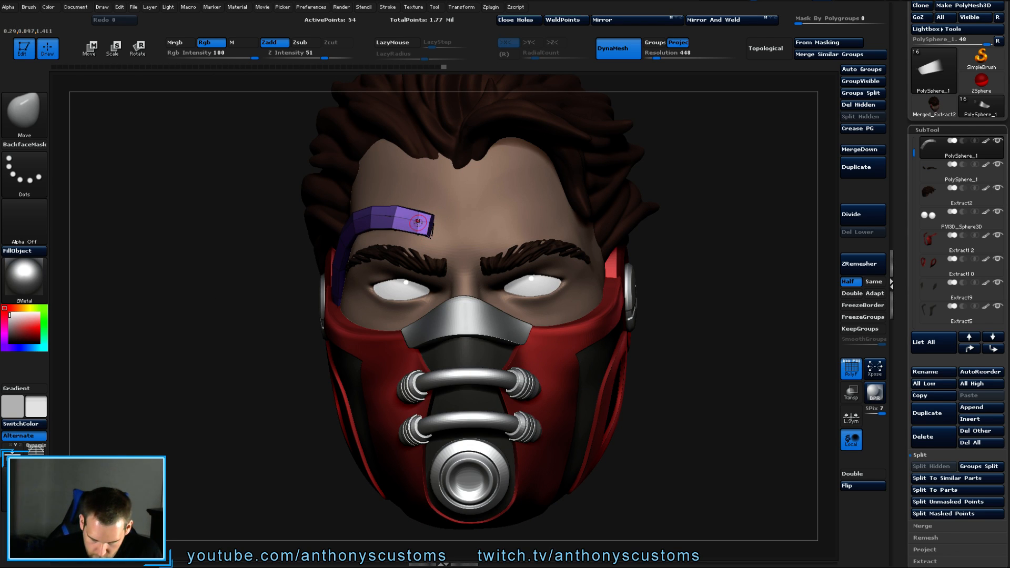
{"action": "mouse_move", "coordinate": [718, 263]}
{"action": "right_mouse_down"}
{"action": "mouse_move", "coordinate": [684, 247]}
{"action": "mouse_move", "coordinate": [728, 225]}
{"action": "mouse_move", "coordinate": [750, 232]}
{"action": "mouse_move", "coordinate": [733, 264]}
{"action": "mouse_move", "coordinate": [698, 268]}
{"action": "right_mouse_up"}
{"action": "key", "text": "shift+f"}
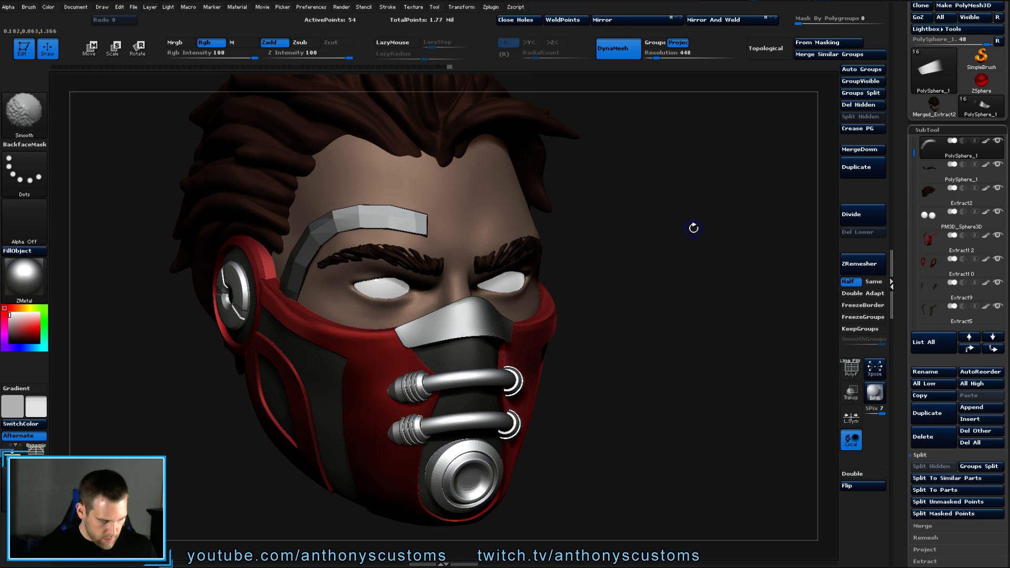
{"action": "key", "text": "shift+f"}
Crease the complete edge loops around the strip's outer borders with ZModeler's Crease action on EdgeLoop Complete.
{"action": "right_click_drag", "start_coordinate": [610, 235], "coordinate": [626, 323], "text": "alt"}
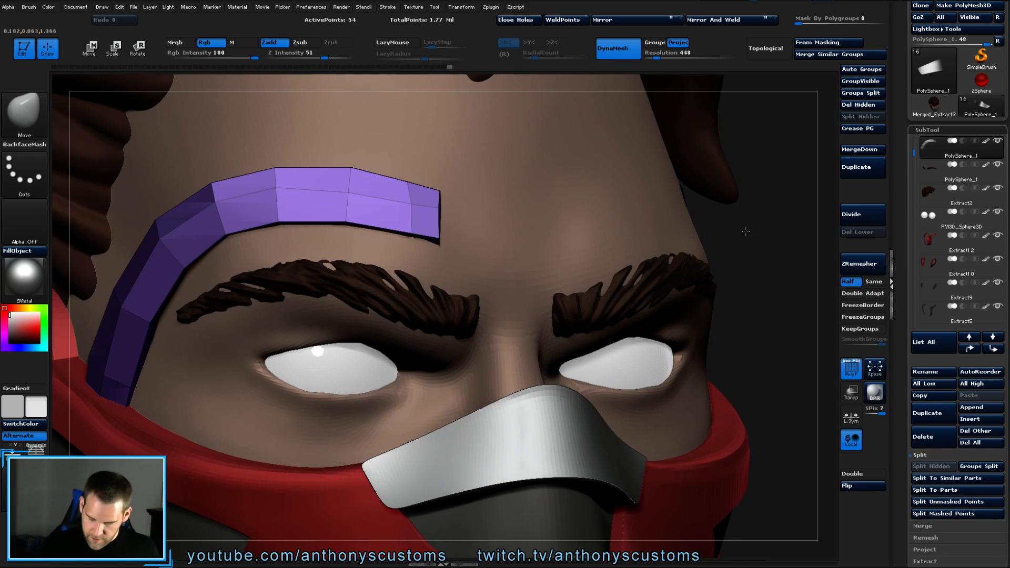
{"action": "right_click_drag", "start_coordinate": [746, 230], "coordinate": [785, 226], "text": "alt"}
{"action": "key", "text": "b"}
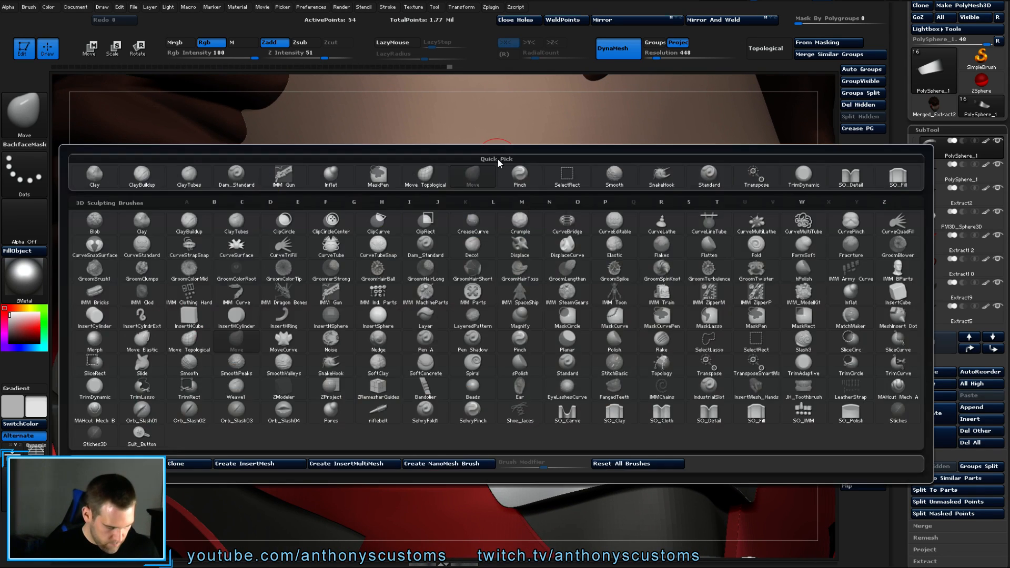
{"action": "key", "text": "z"}
{"action": "key", "text": "m"}
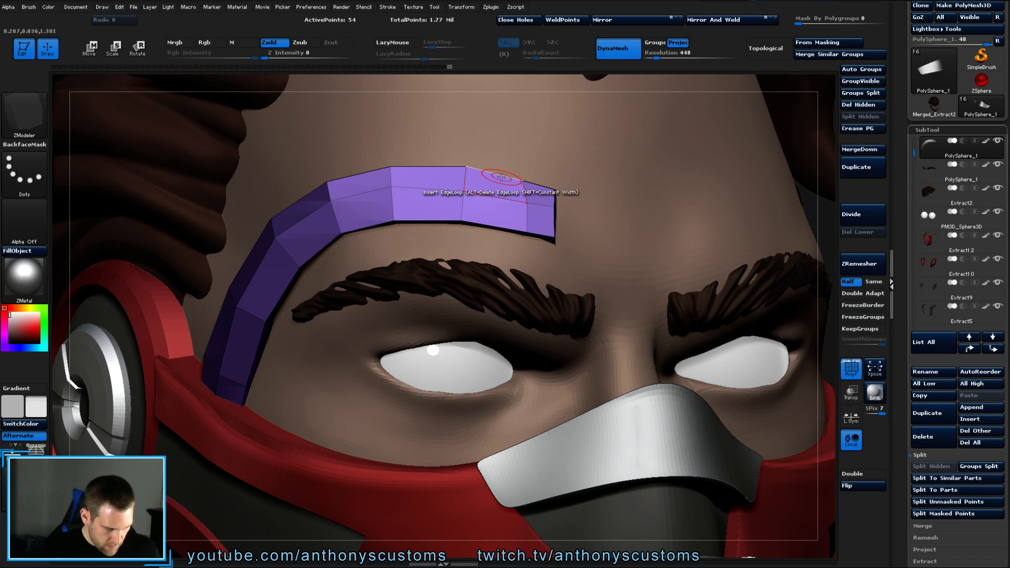
{"action": "key", "text": "space"}
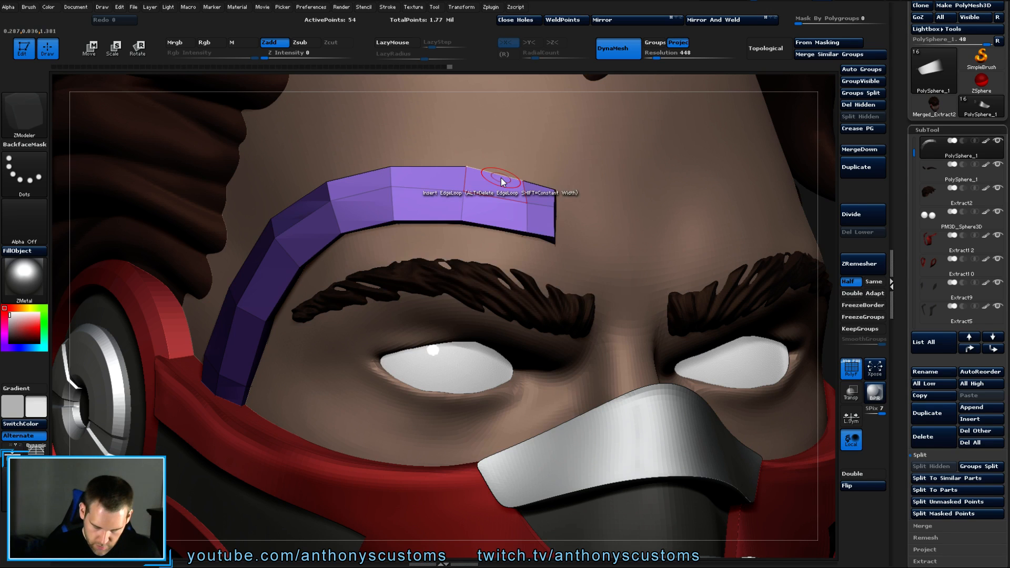
{"action": "key", "text": "space"}
{"action": "left_click", "coordinate": [402, 245]}
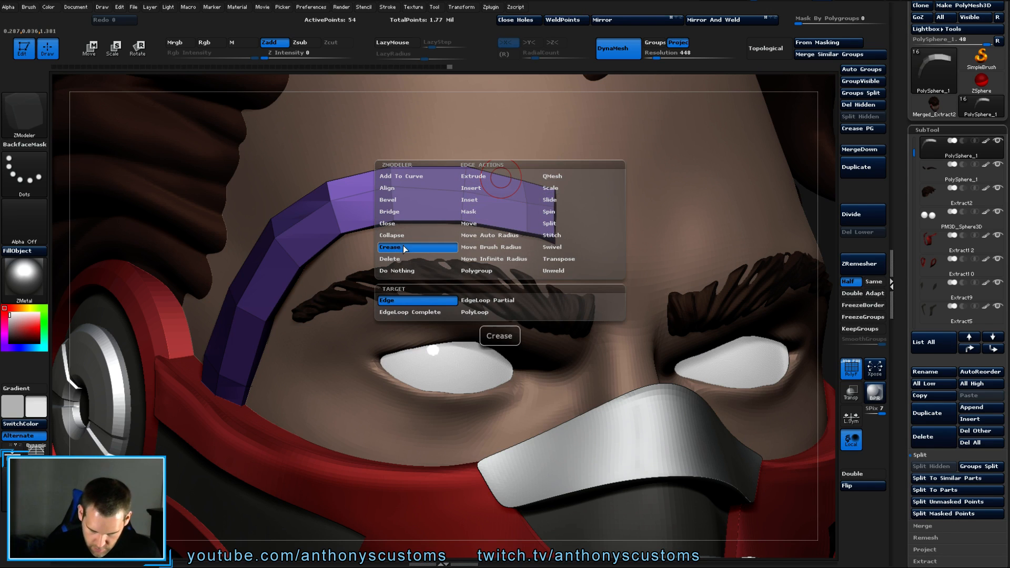
{"action": "left_click", "coordinate": [410, 312]}
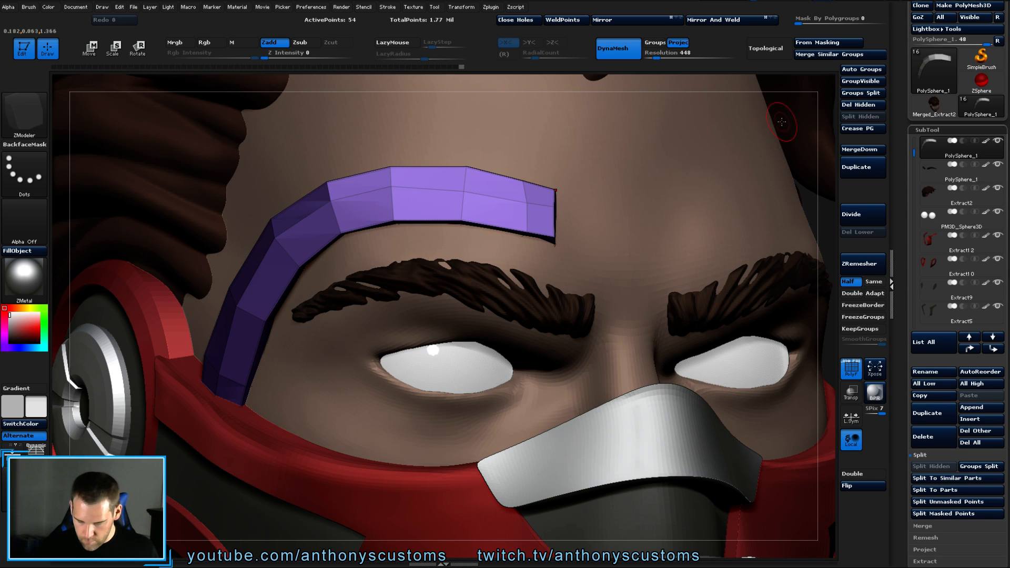
{"action": "left_click_drag", "start_coordinate": [827, 184], "coordinate": [764, 205]}
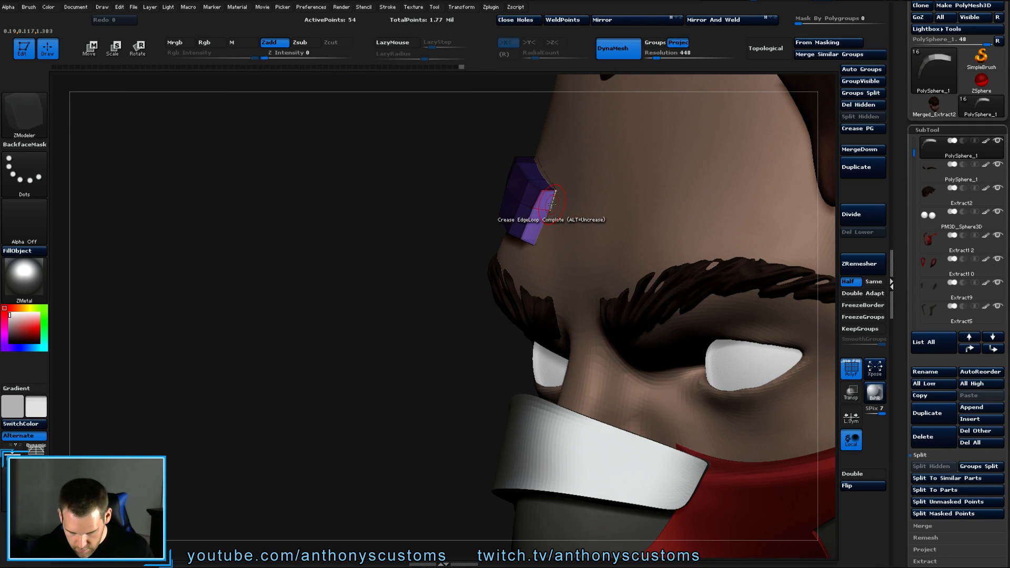
{"action": "left_click_drag", "start_coordinate": [342, 367], "coordinate": [421, 368]}
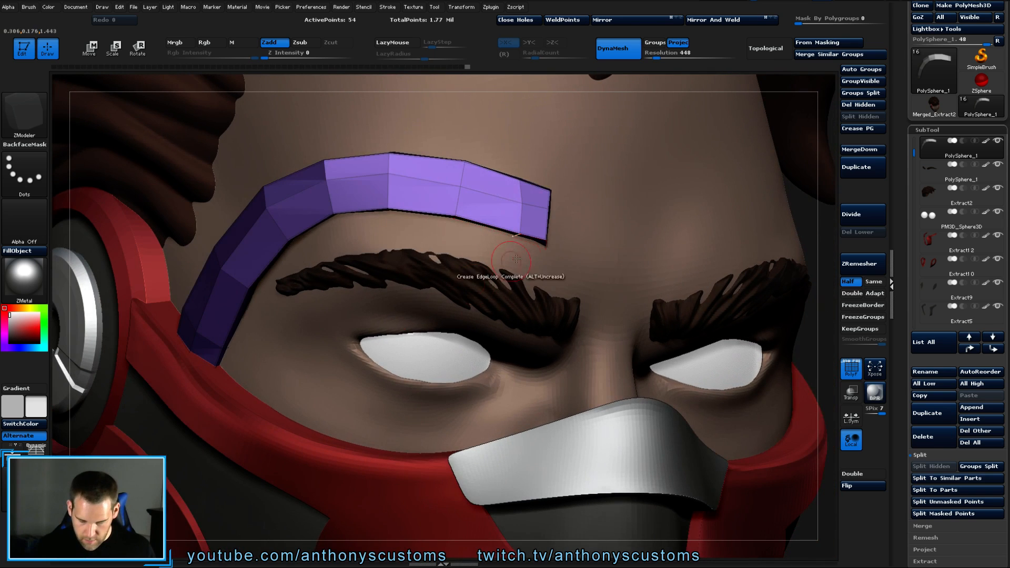
Subdivide the creased brow strip twice and hide its polyframe.
{"action": "left_click", "coordinate": [856, 214]}
{"action": "left_click", "coordinate": [858, 214]}
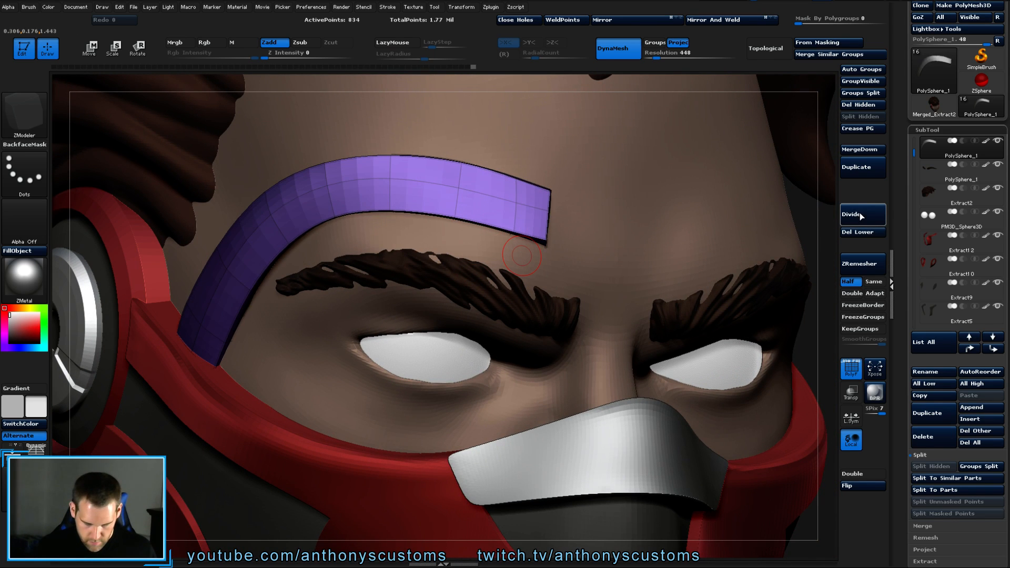
{"action": "key", "text": "shift+f"}
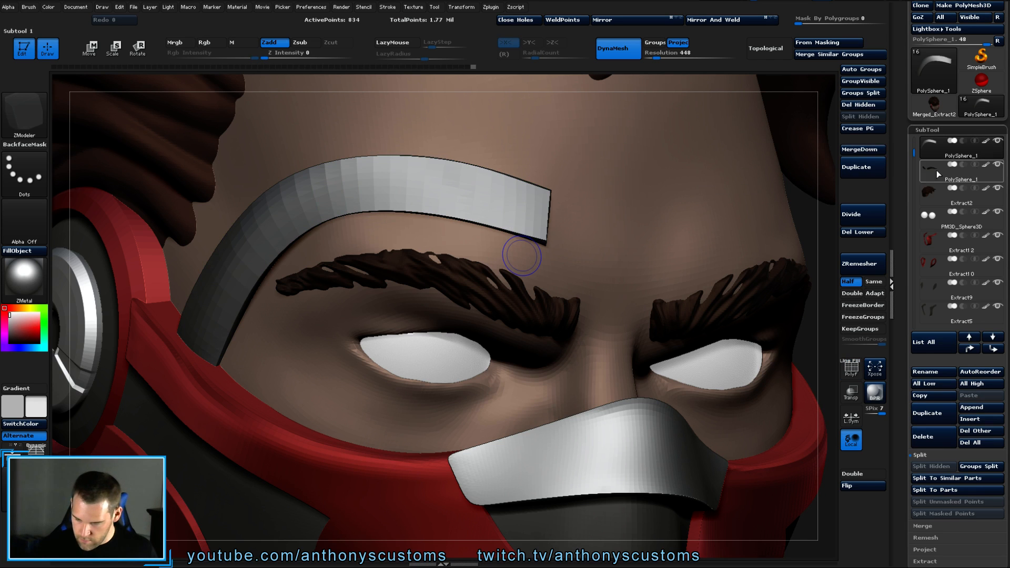
Switch to the Move brush and reshape the strip's lower temple section from a rear side view of the head.
{"action": "mouse_move", "coordinate": [828, 188]}
{"action": "left_mouse_down", "text": "alt"}
{"action": "mouse_move", "coordinate": [814, 66]}
{"action": "mouse_move", "coordinate": [789, 158]}
{"action": "mouse_move", "coordinate": [716, 237]}
{"action": "mouse_move", "coordinate": [763, 241]}
{"action": "mouse_move", "coordinate": [721, 295]}
{"action": "mouse_move", "coordinate": [654, 212]}
{"action": "left_mouse_up", "text": "alt"}
{"action": "key", "text": "b"}
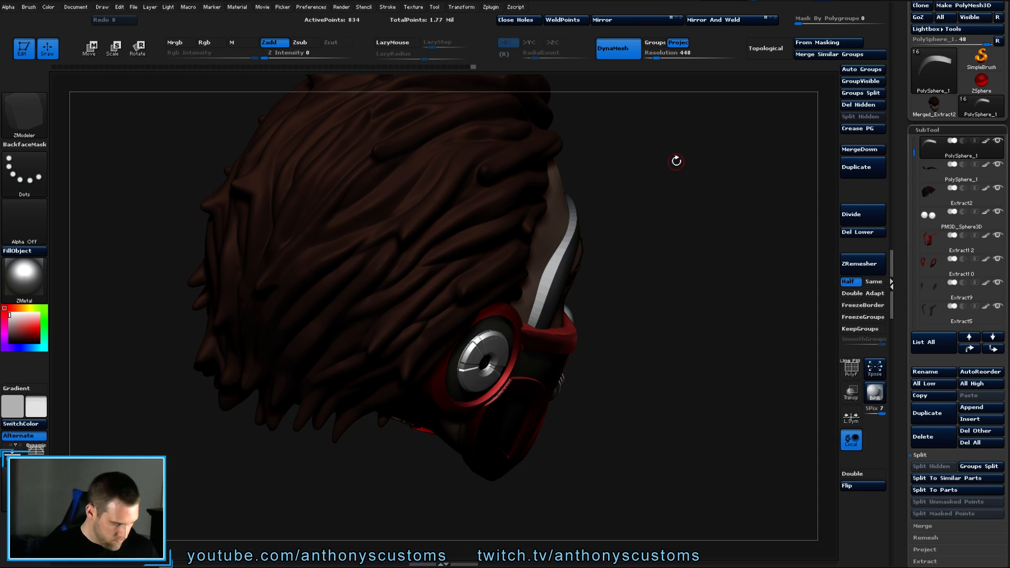
{"action": "key", "text": "w"}
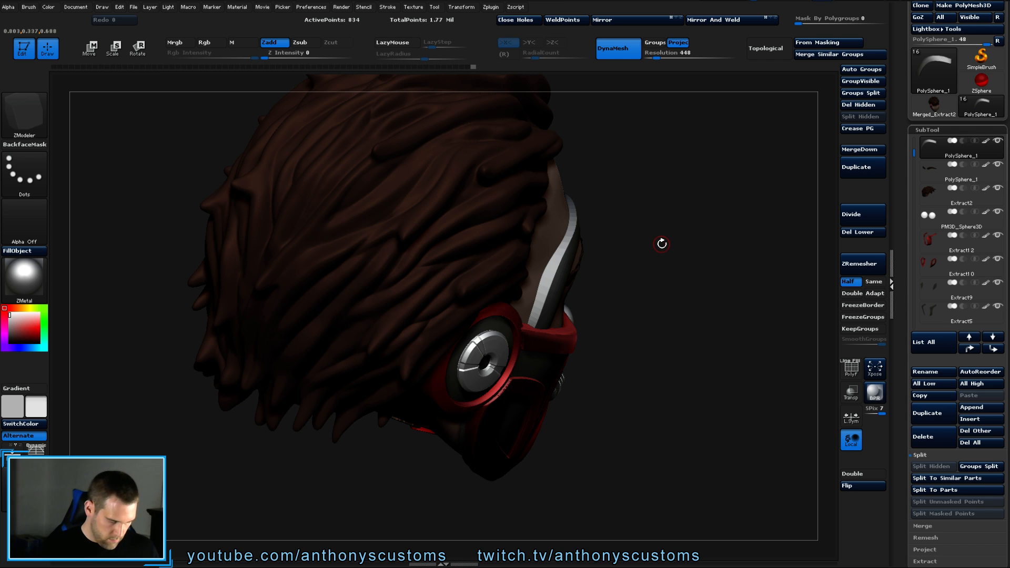
{"action": "key", "text": "b"}
{"action": "key", "text": "m"}
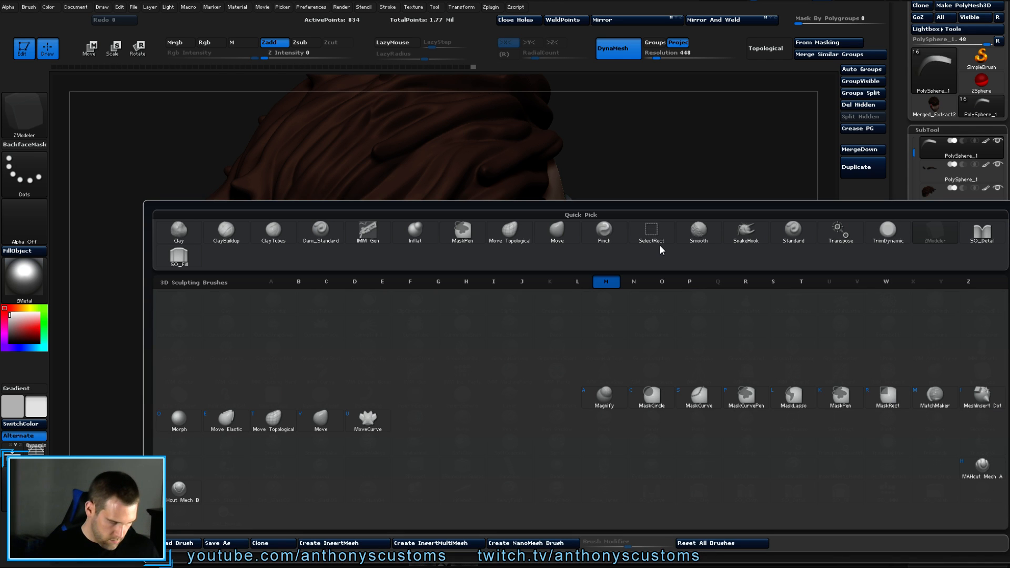
{"action": "key", "text": "v"}
{"action": "key", "text": "space"}
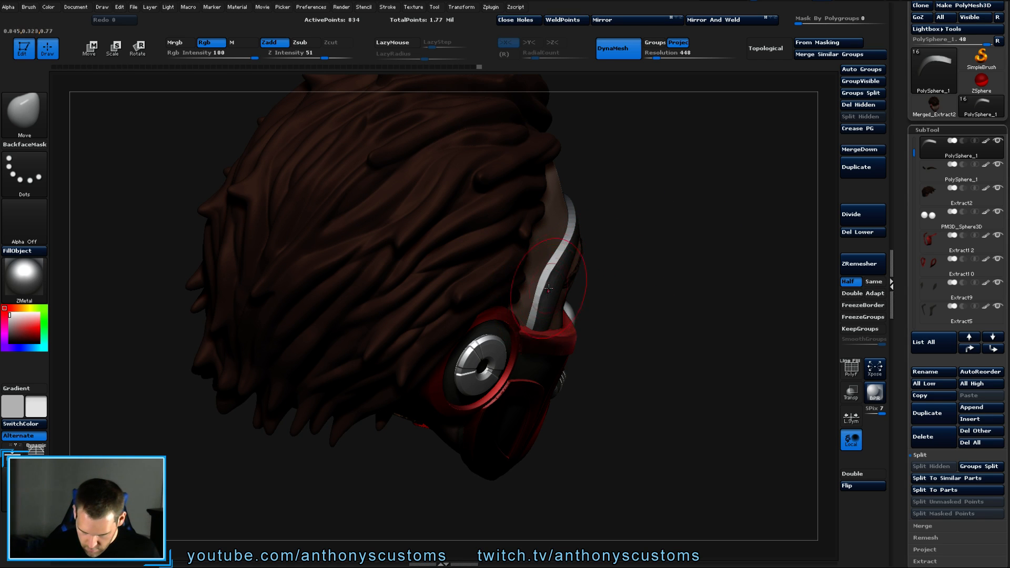
{"action": "left_click_drag", "start_coordinate": [639, 265], "coordinate": [710, 275]}
{"action": "left_click_drag", "start_coordinate": [536, 320], "coordinate": [541, 316]}
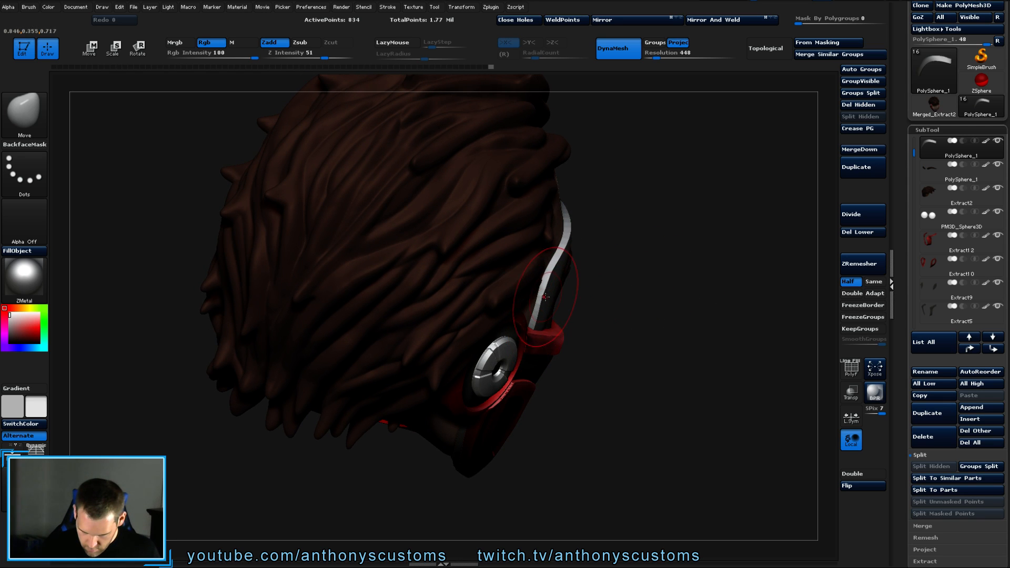
Resize the Move brush and refine the strip's side profile so it follows the temple down to the red mask.
{"action": "key", "text": "space"}
{"action": "key", "text": "space"}
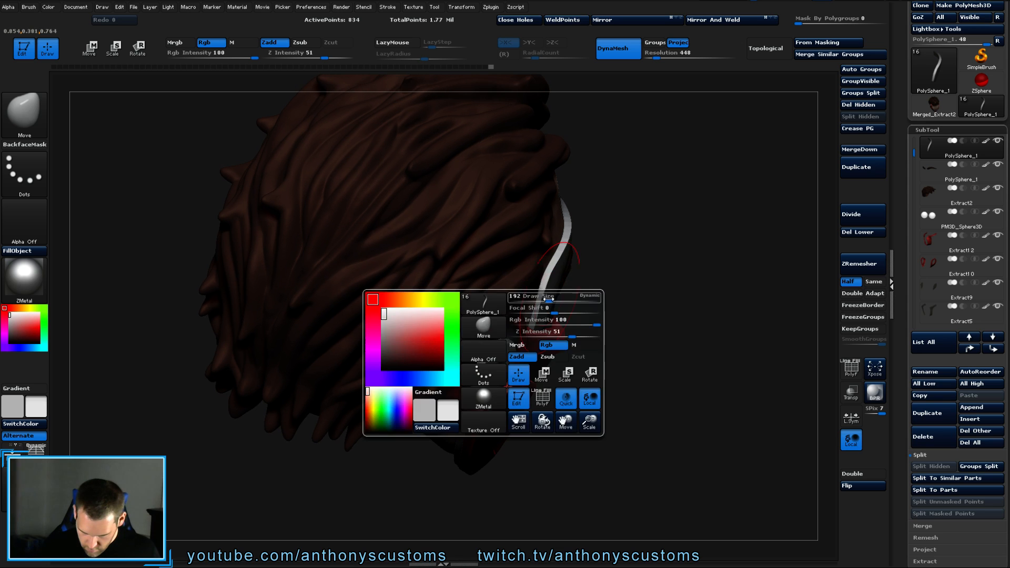
{"action": "mouse_move", "coordinate": [651, 292]}
{"action": "left_mouse_down"}
{"action": "mouse_move", "coordinate": [631, 347]}
{"action": "mouse_move", "coordinate": [636, 363]}
{"action": "left_mouse_up"}
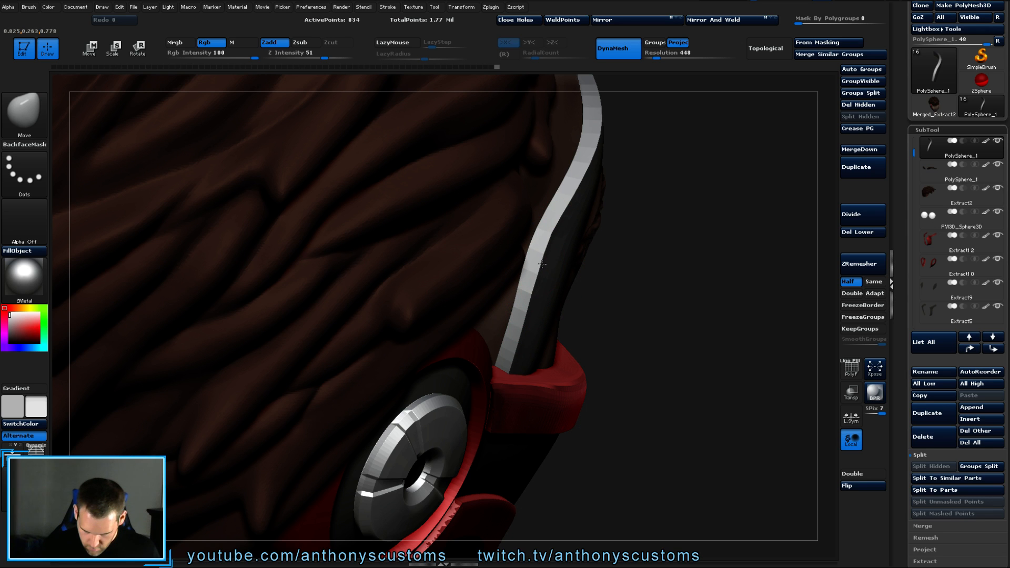
{"action": "left_click_drag", "start_coordinate": [558, 236], "coordinate": [556, 232]}
{"action": "left_click_drag", "start_coordinate": [622, 246], "coordinate": [603, 236]}
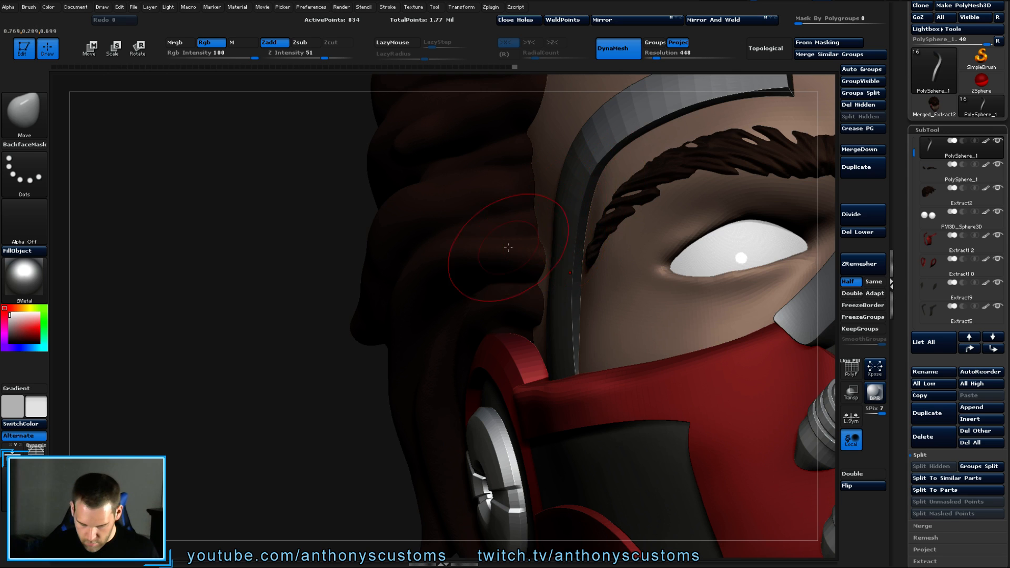
Frame the whole head and adjust the brow strip's overall arc with broad Move brush strokes from the side.
{"action": "key", "text": "f"}
{"action": "left_click_drag", "start_coordinate": [692, 232], "coordinate": [708, 256]}
{"action": "left_click_drag", "start_coordinate": [631, 279], "coordinate": [661, 277]}
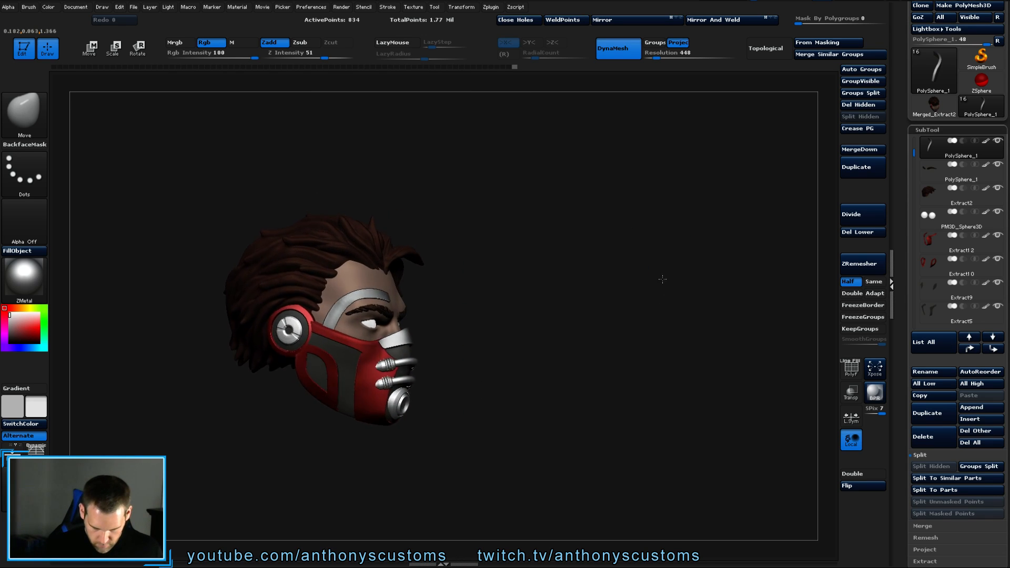
{"action": "key", "text": "space"}
{"action": "left_click_drag", "start_coordinate": [499, 276], "coordinate": [499, 275]}
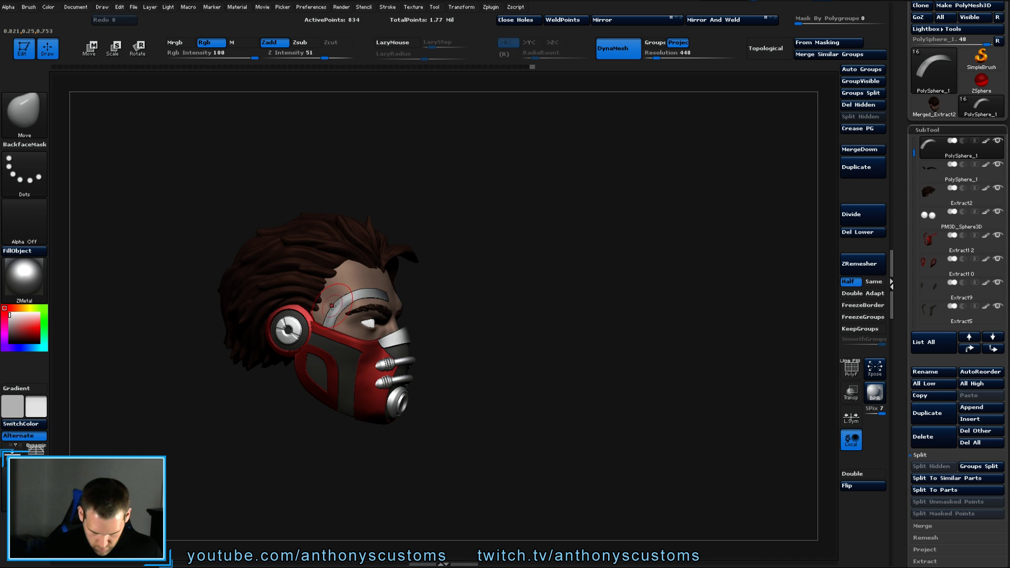
{"action": "left_click_drag", "start_coordinate": [542, 269], "coordinate": [642, 254]}
{"action": "left_click_drag", "start_coordinate": [588, 327], "coordinate": [728, 131]}
{"action": "left_click_drag", "start_coordinate": [608, 316], "coordinate": [608, 235]}
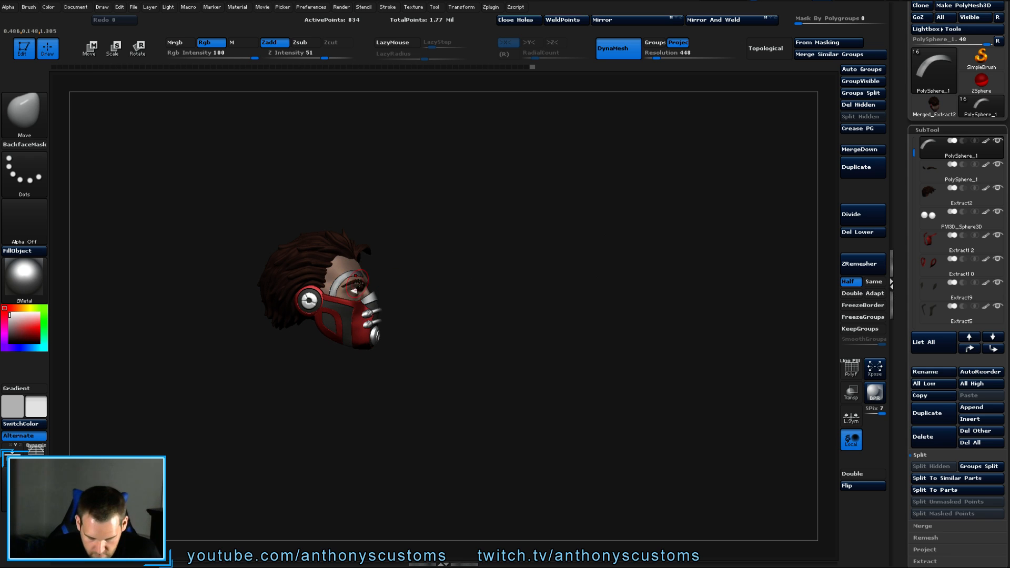
{"action": "key", "text": "space"}
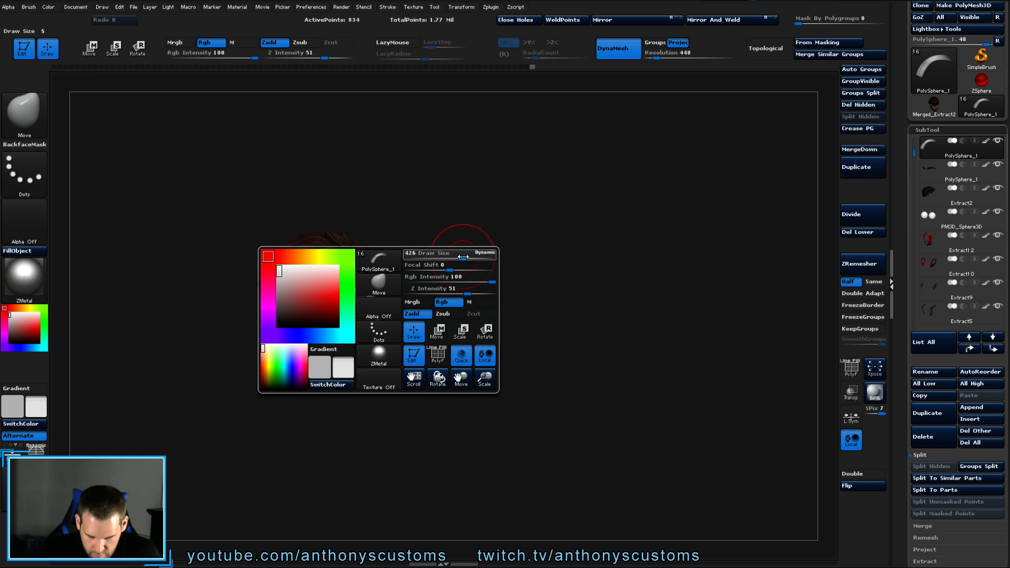
{"action": "mouse_move", "coordinate": [469, 315]}
{"action": "left_mouse_down"}
{"action": "mouse_move", "coordinate": [447, 476]}
{"action": "mouse_move", "coordinate": [559, 316]}
{"action": "mouse_move", "coordinate": [489, 168]}
{"action": "left_mouse_up"}
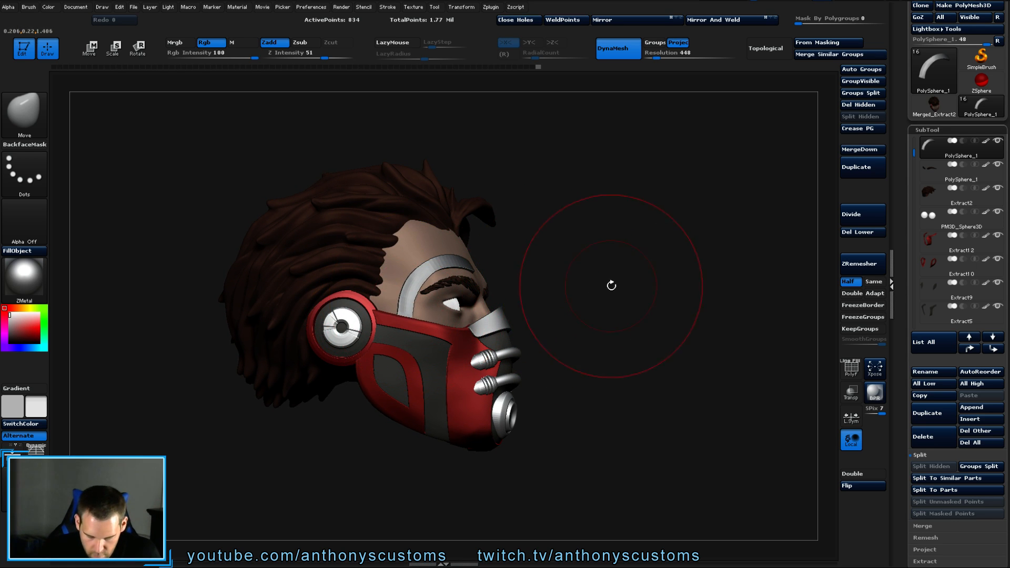
Adjust the strip's lower end beside the temple with a smaller Move brush, working from front and three-quarter views.
{"action": "mouse_move", "coordinate": [611, 285]}
{"action": "left_mouse_down"}
{"action": "mouse_move", "coordinate": [596, 289]}
{"action": "mouse_move", "coordinate": [604, 275]}
{"action": "mouse_move", "coordinate": [581, 271]}
{"action": "mouse_move", "coordinate": [621, 279]}
{"action": "mouse_move", "coordinate": [629, 368]}
{"action": "left_mouse_up"}
{"action": "left_click_drag", "start_coordinate": [575, 486], "coordinate": [572, 523]}
{"action": "left_click_drag", "start_coordinate": [829, 223], "coordinate": [630, 223]}
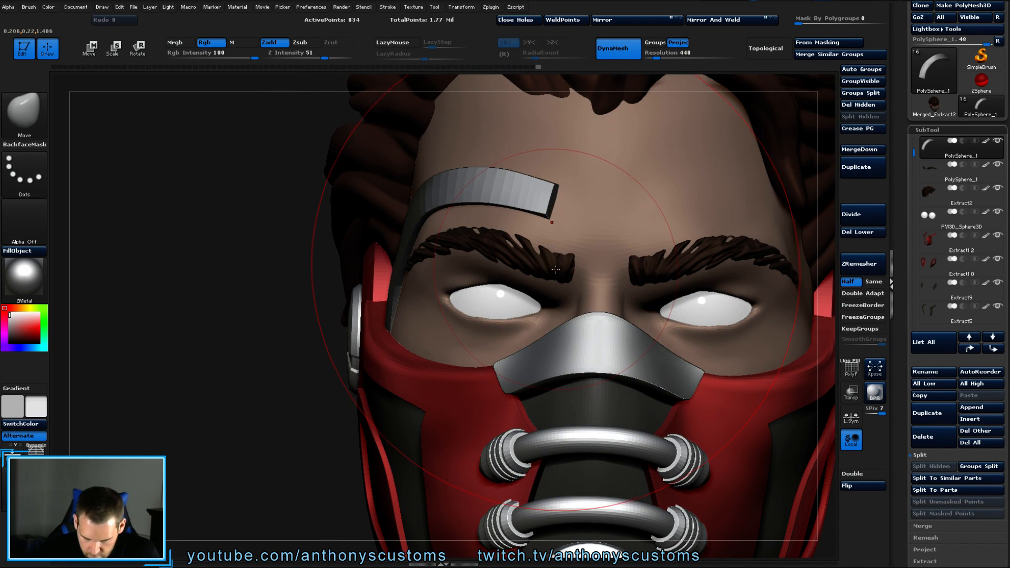
{"action": "left_click_drag", "start_coordinate": [555, 270], "coordinate": [521, 271], "text": "shift"}
{"action": "key", "text": "space"}
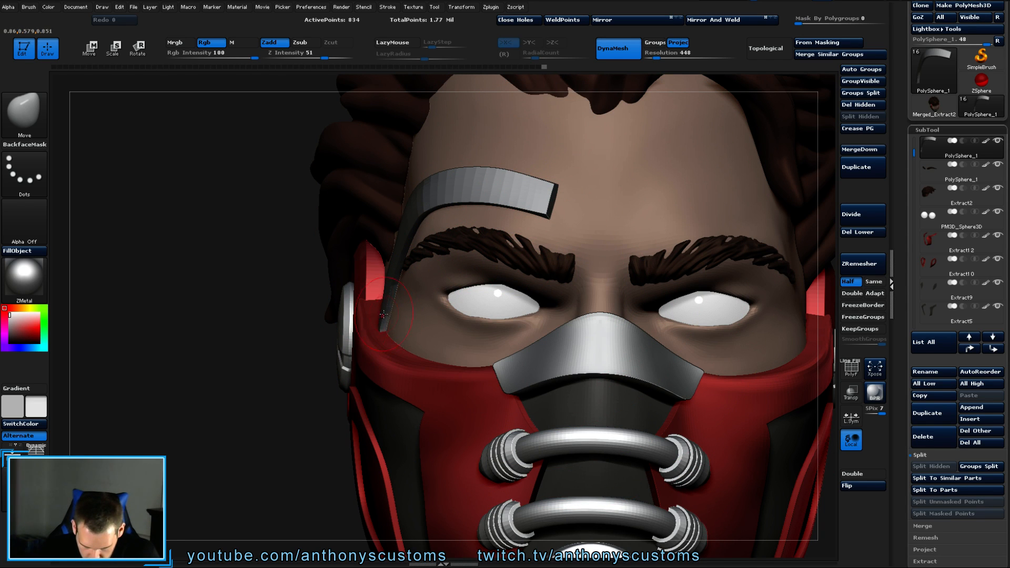
{"action": "left_click_drag", "start_coordinate": [288, 403], "coordinate": [389, 315]}
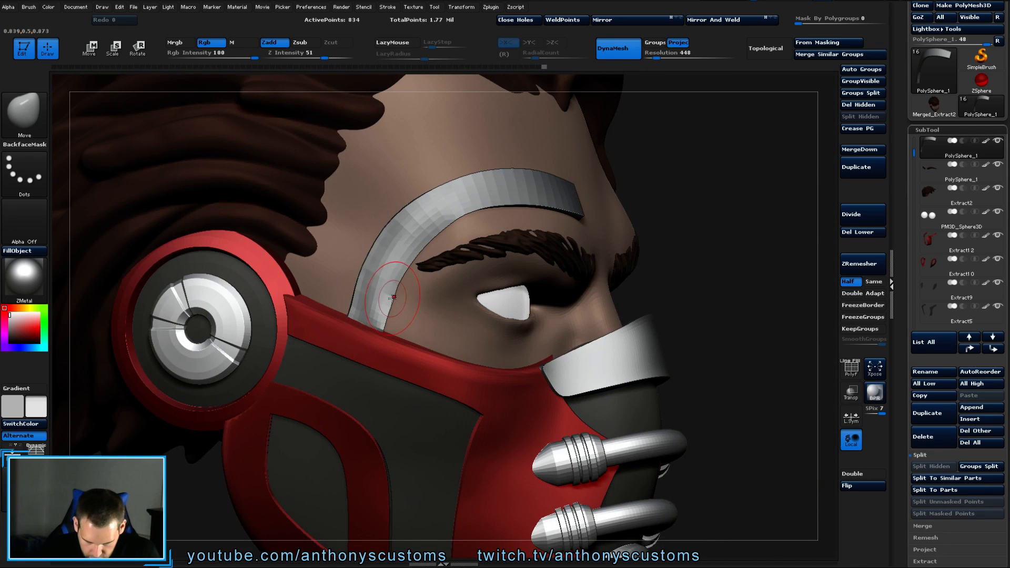
{"action": "left_click_drag", "start_coordinate": [729, 237], "coordinate": [397, 296]}
Fine-tune the strip's edge where it meets the red mask and quick-save the project.
{"action": "key", "text": "space"}
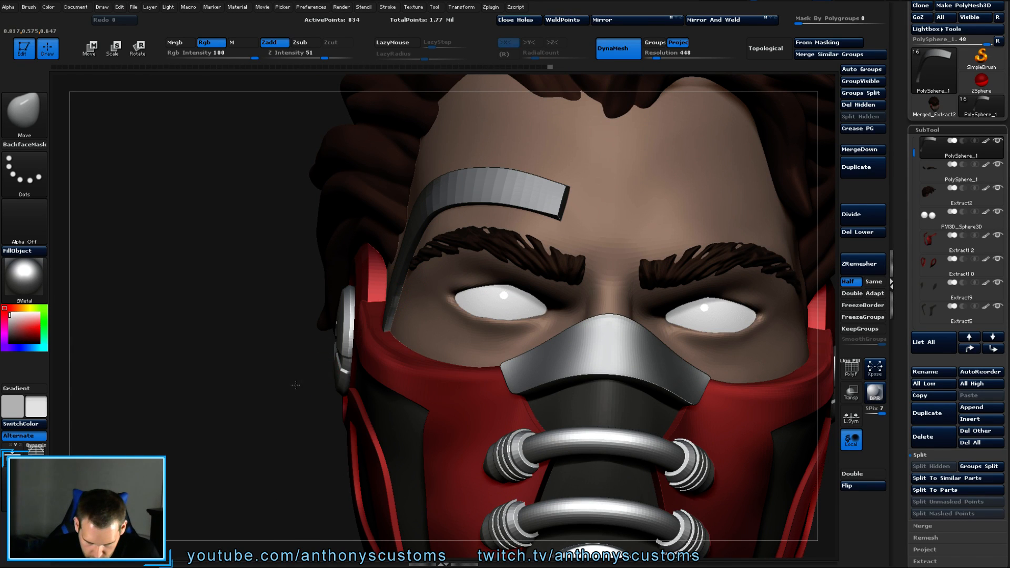
{"action": "left_click_drag", "start_coordinate": [296, 385], "coordinate": [395, 299]}
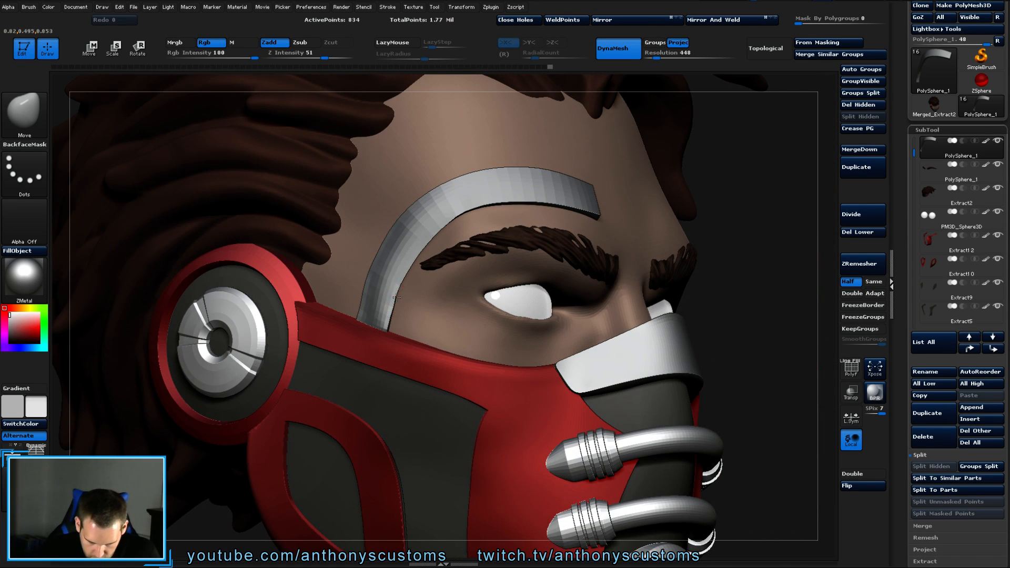
{"action": "left_click_drag", "start_coordinate": [712, 190], "coordinate": [556, 271]}
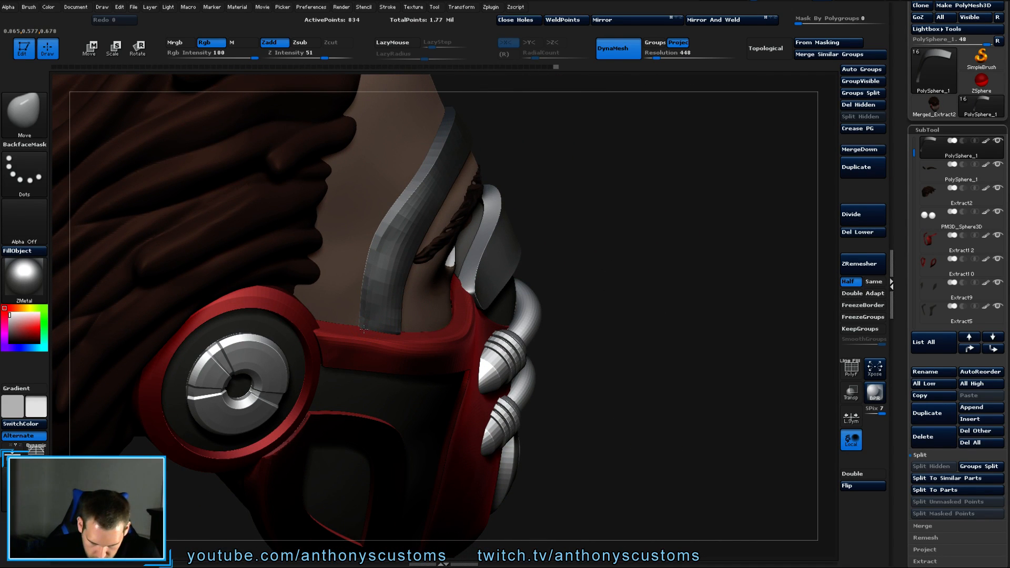
{"action": "left_click_drag", "start_coordinate": [583, 281], "coordinate": [728, 236]}
{"action": "key", "text": "ctrl+s"}
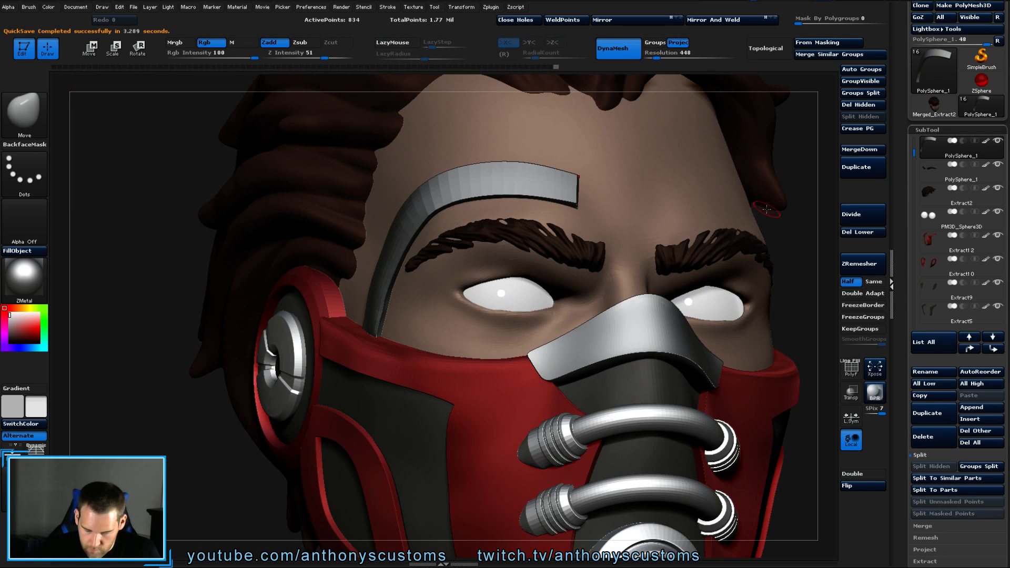
Show the strip's polyframe and set ZModeler's polygon action to Delete with the Polyloop target.
{"action": "mouse_move", "coordinate": [766, 209]}
{"action": "left_mouse_down"}
{"action": "mouse_move", "coordinate": [757, 221]}
{"action": "mouse_move", "coordinate": [796, 231]}
{"action": "left_mouse_up"}
{"action": "key", "text": "shift+f"}
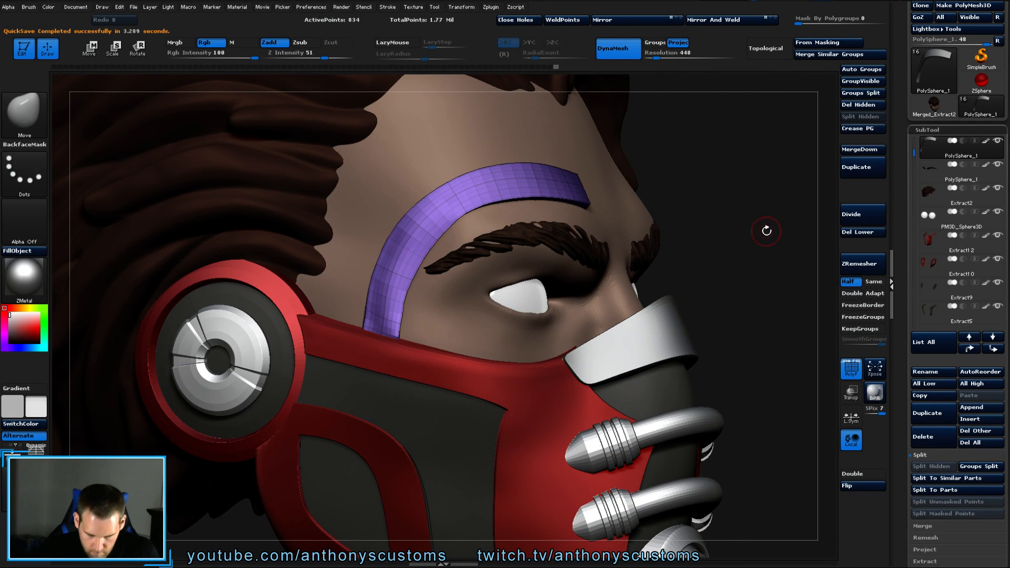
{"action": "left_click_drag", "start_coordinate": [725, 229], "coordinate": [703, 382], "text": "alt"}
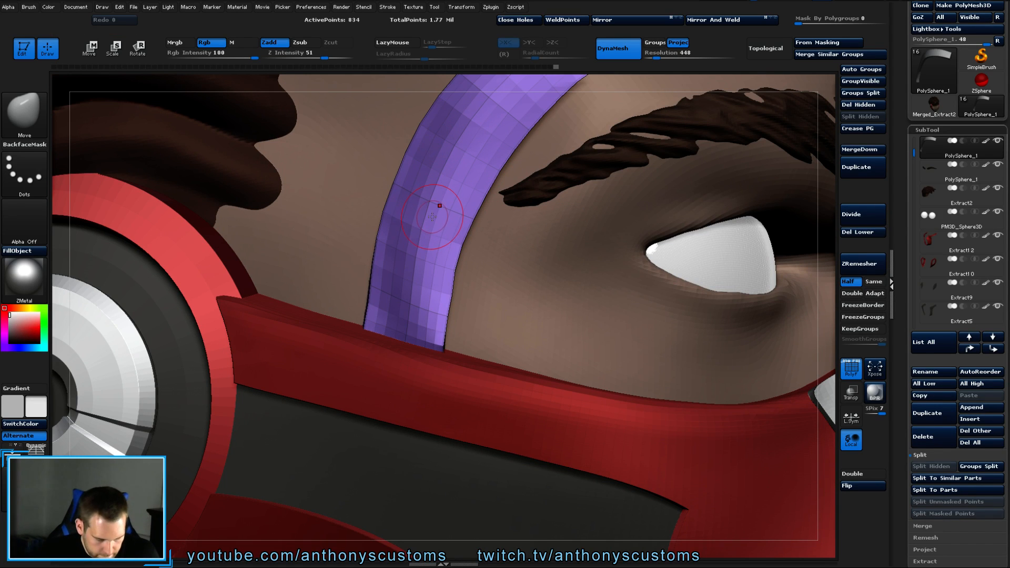
{"action": "key", "text": "space"}
{"action": "key", "text": "b"}
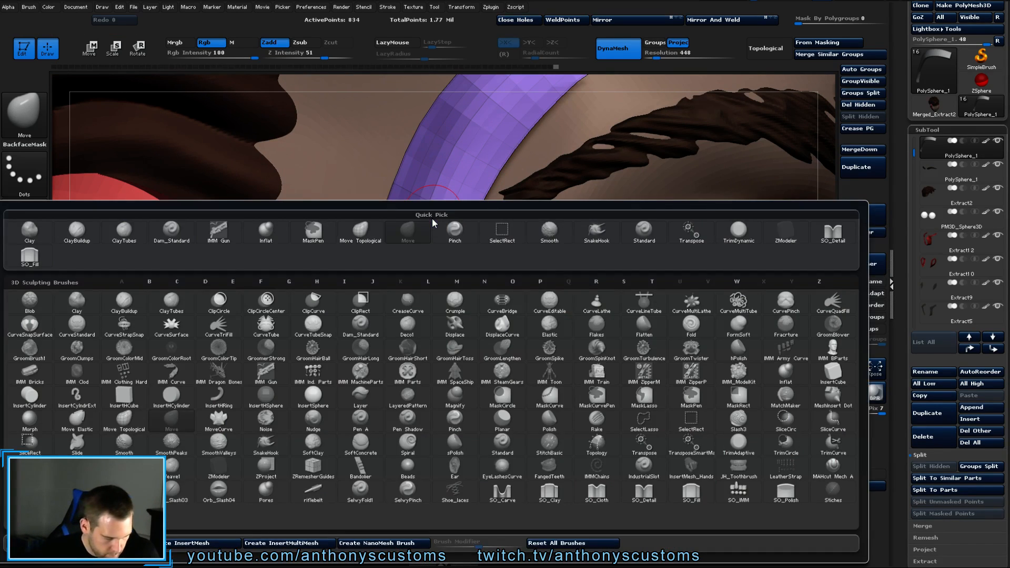
{"action": "key", "text": "z"}
{"action": "key", "text": "m"}
{"action": "key", "text": "space"}
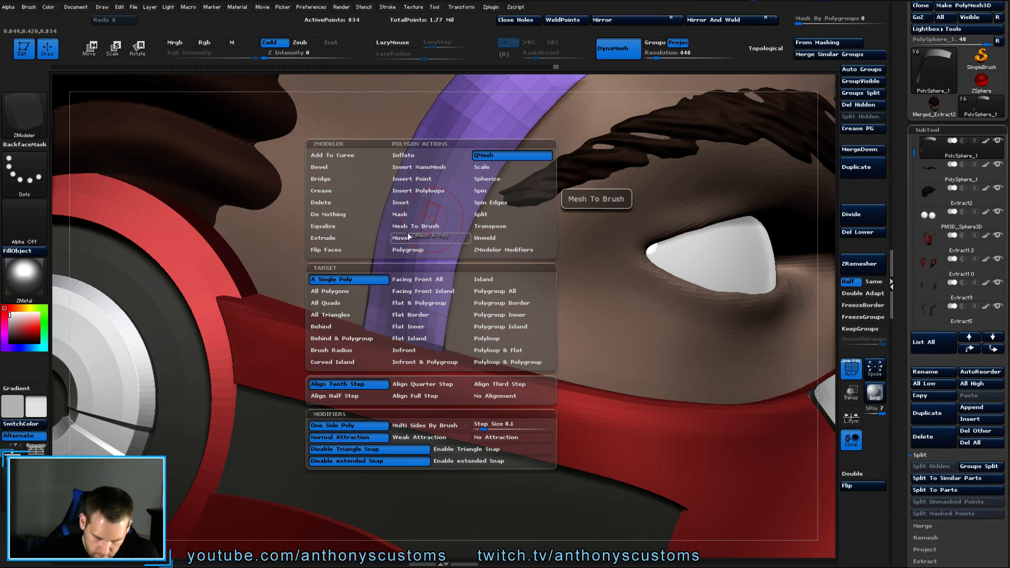
{"action": "left_click", "coordinate": [336, 203]}
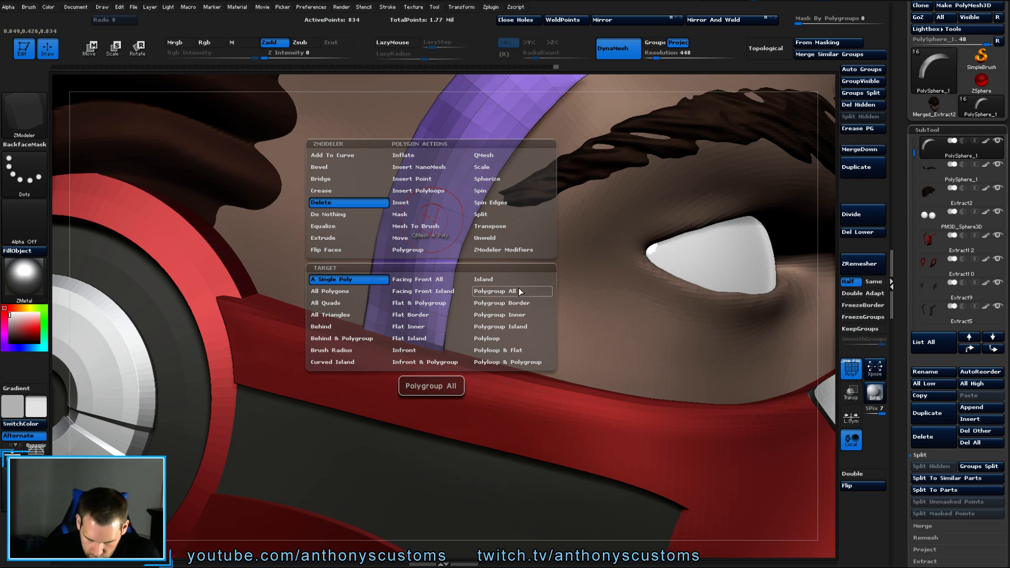
{"action": "left_click", "coordinate": [496, 340]}
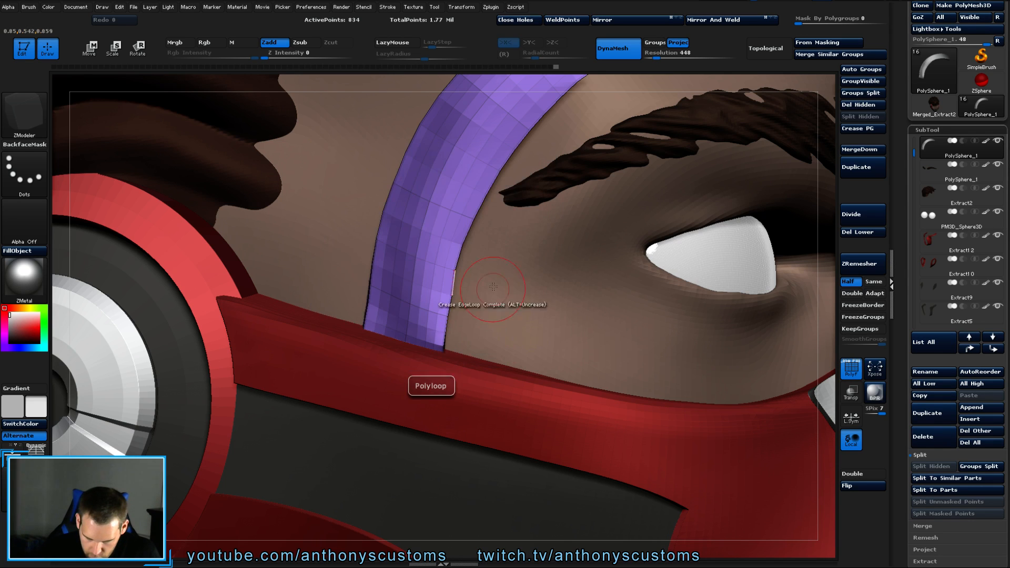
Delete the strip's lower subdivision levels and remove the polyloop running along its centre.
{"action": "left_click", "coordinate": [425, 245]}
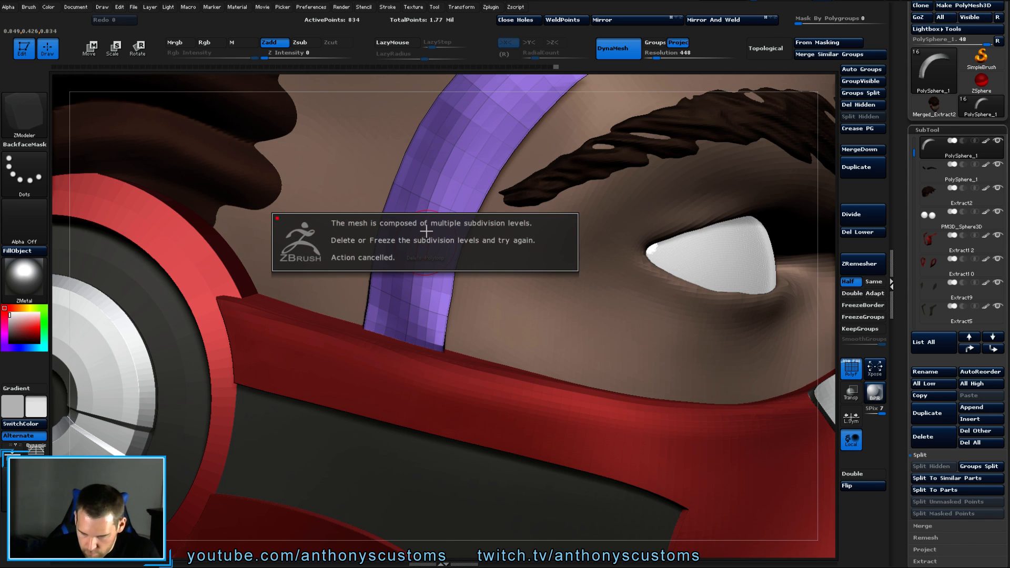
{"action": "left_click", "coordinate": [865, 229]}
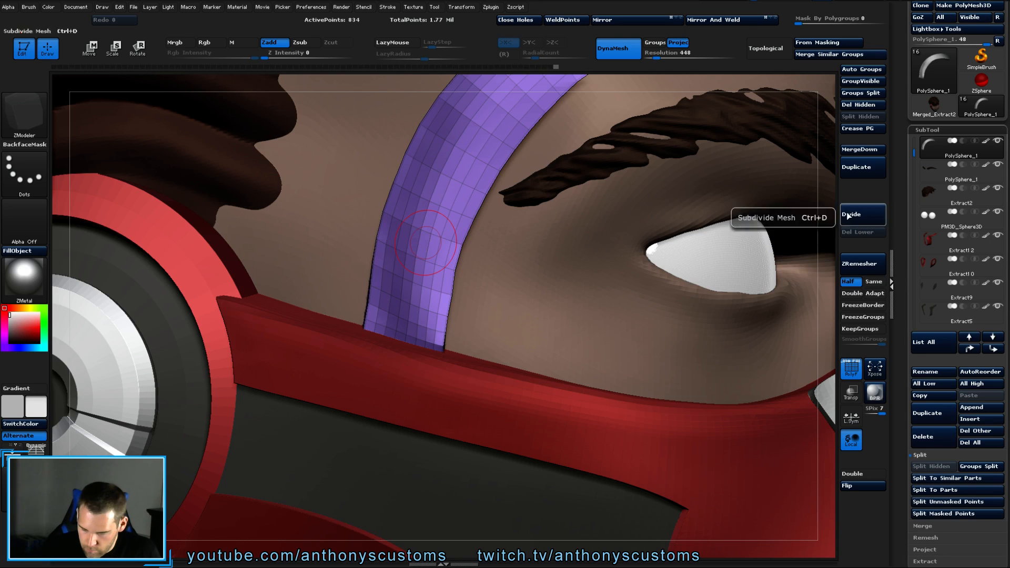
{"action": "left_click", "coordinate": [425, 240]}
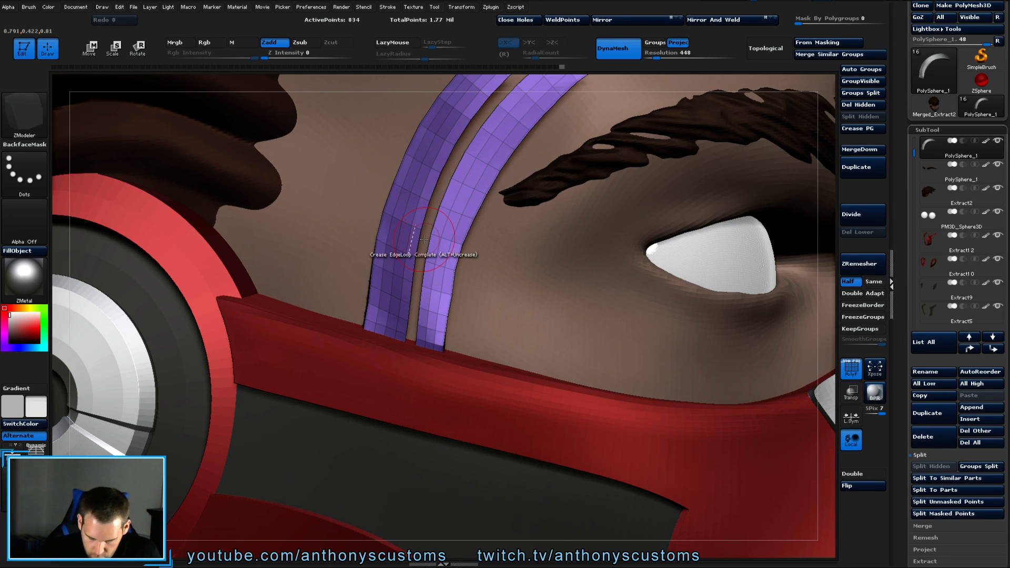
Widen the strip's central gap by deleting neighbouring polyloops, and check the head with the polyframe hidden.
{"action": "left_click", "coordinate": [408, 216]}
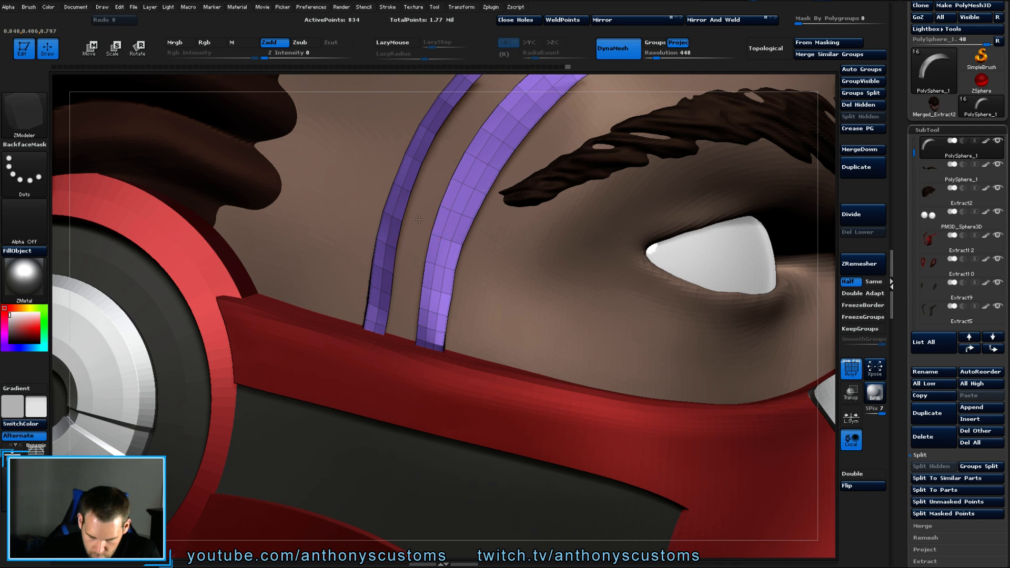
{"action": "left_click", "coordinate": [431, 250]}
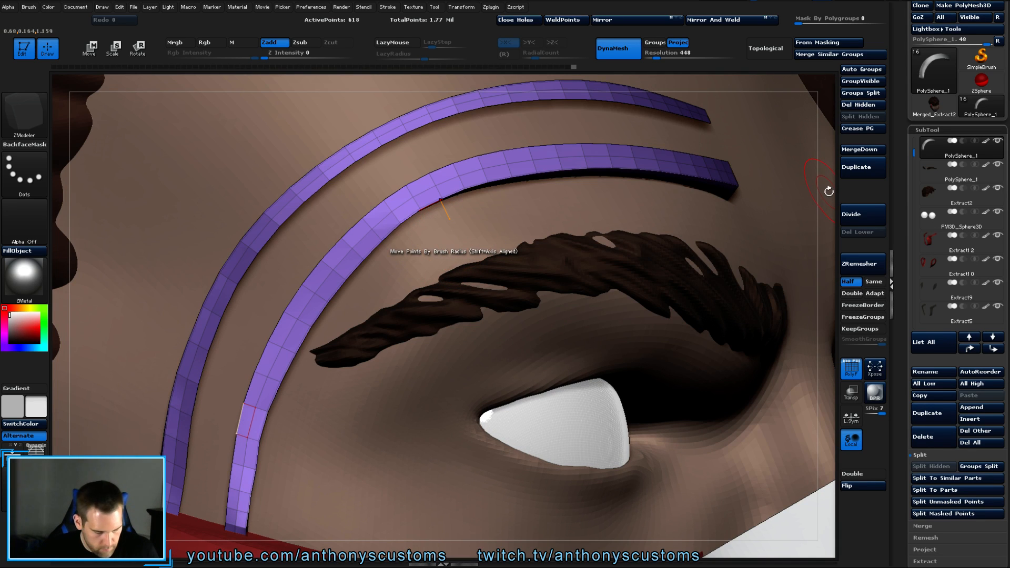
{"action": "left_click_drag", "start_coordinate": [829, 191], "coordinate": [497, 454]}
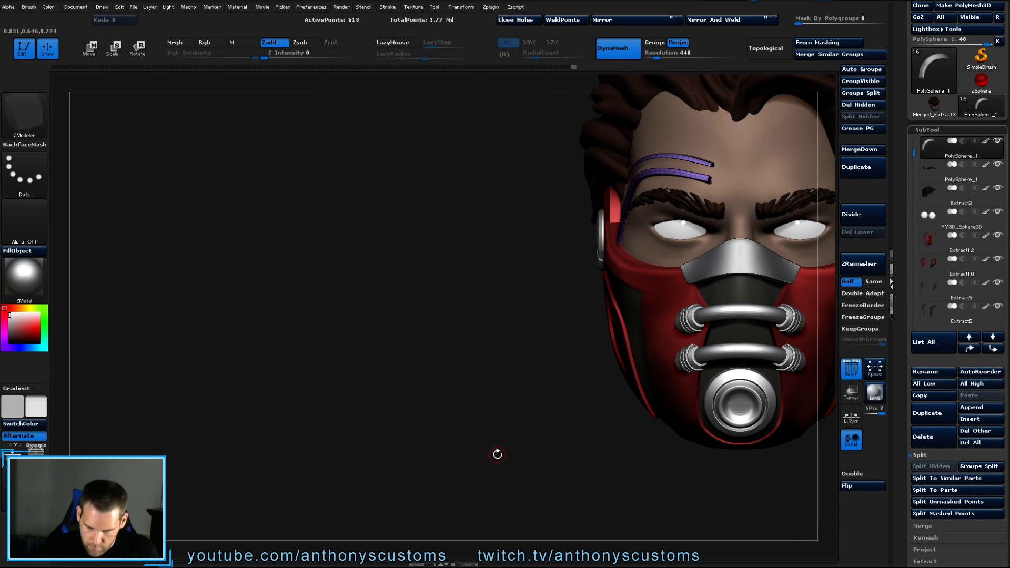
{"action": "left_click_drag", "start_coordinate": [763, 318], "coordinate": [621, 322], "text": "alt"}
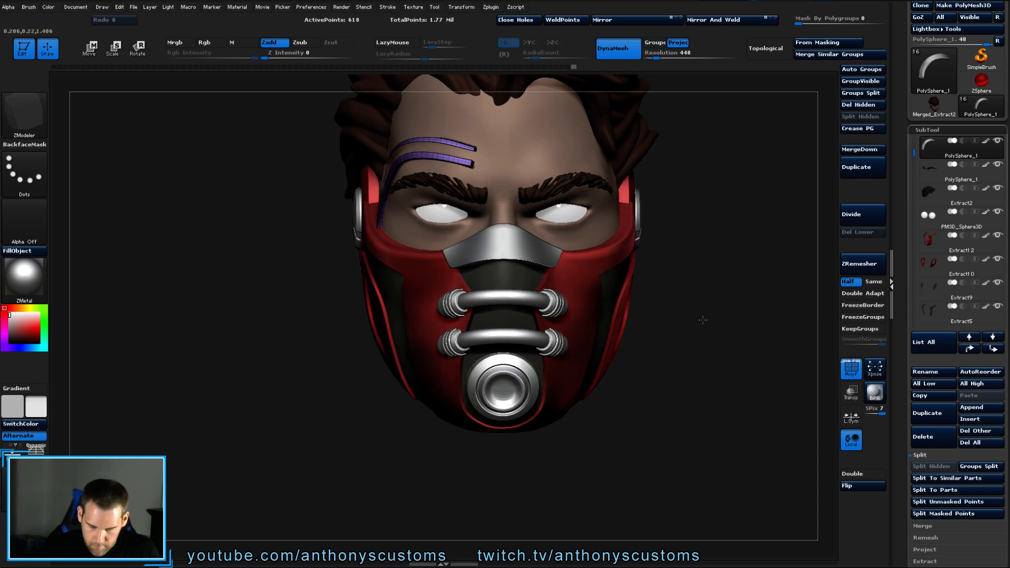
{"action": "left_click_drag", "start_coordinate": [702, 319], "coordinate": [704, 284]}
{"action": "key", "text": "shift+f"}
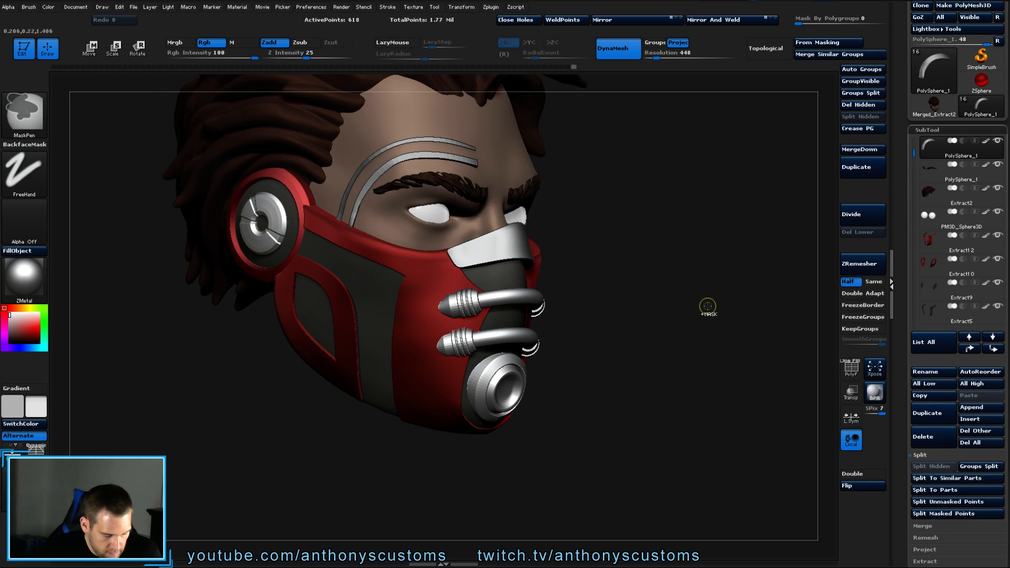
Undo the extra polyloop deletions that widened the gap in the brow strip.
{"action": "key", "text": "ctrl+z"}
{"action": "key", "text": "ctrl+z"}
{"action": "key", "text": "ctrl+z"}
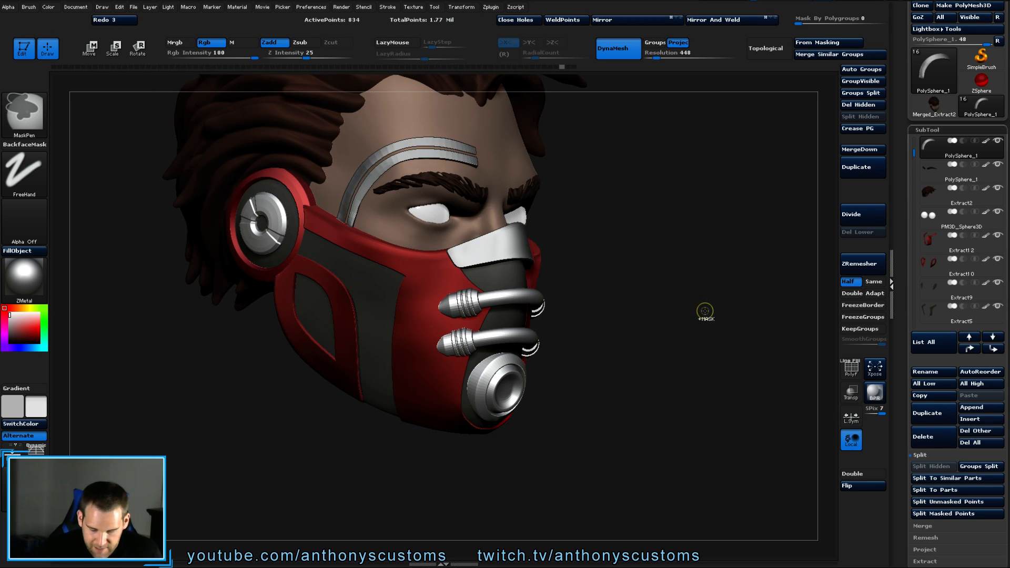
Toggle double-sided display on the brow strip and check its cut gap from the side and three-quarter angles.
{"action": "left_click_drag", "start_coordinate": [699, 317], "coordinate": [749, 290]}
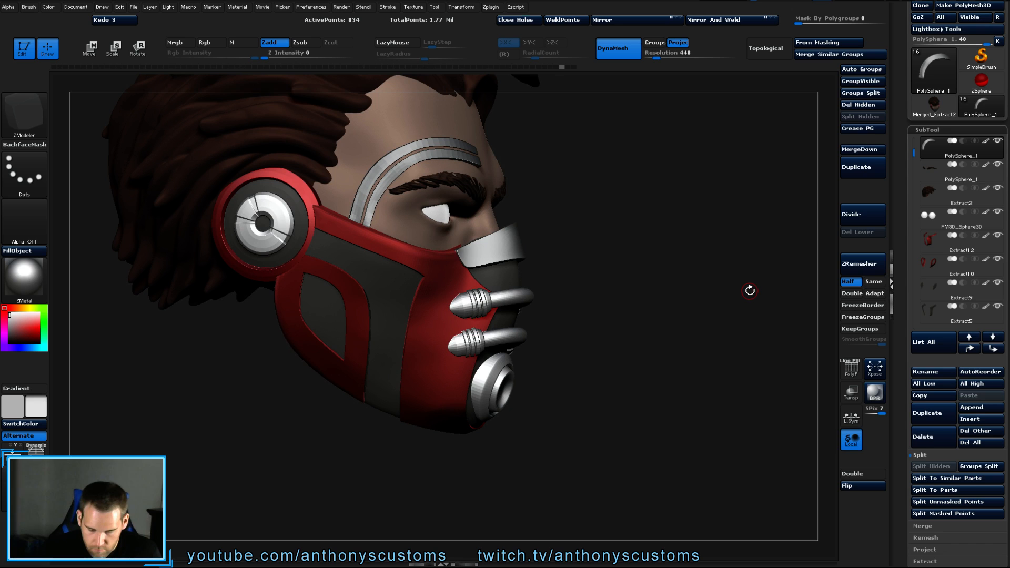
{"action": "left_click", "coordinate": [861, 475]}
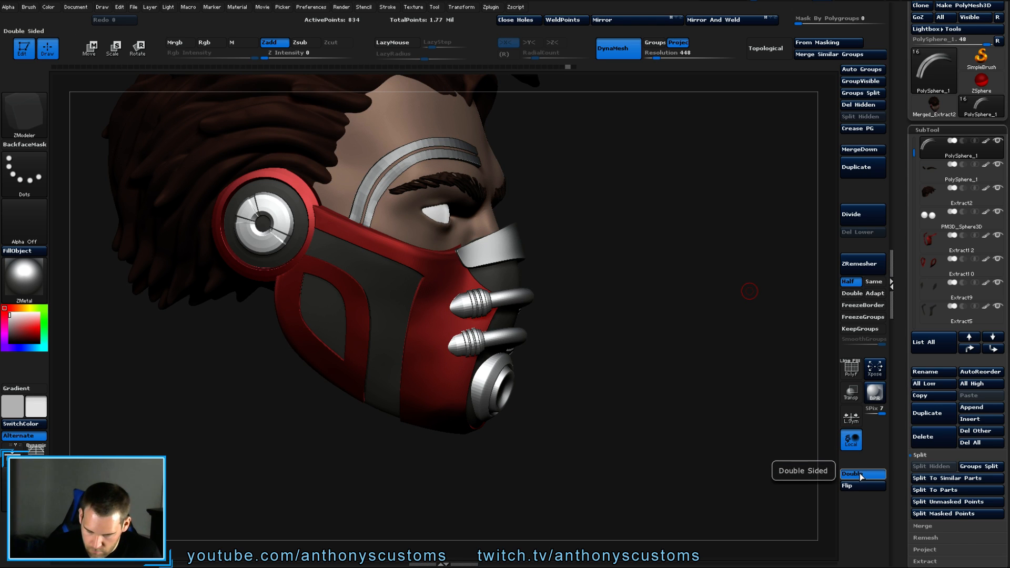
{"action": "left_click_drag", "start_coordinate": [739, 460], "coordinate": [768, 436]}
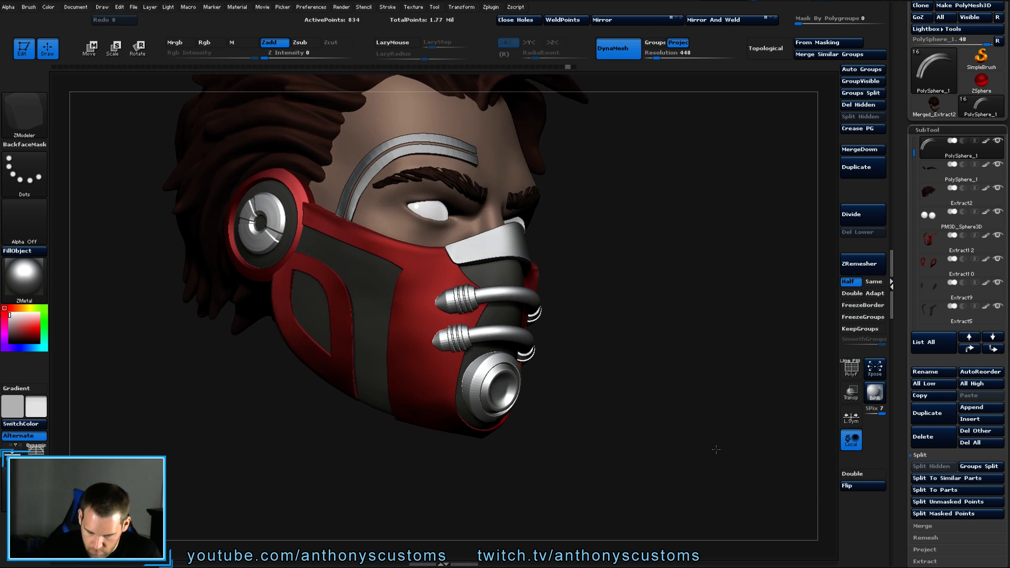
{"action": "left_click", "coordinate": [863, 474]}
{"action": "left_click", "coordinate": [863, 475]}
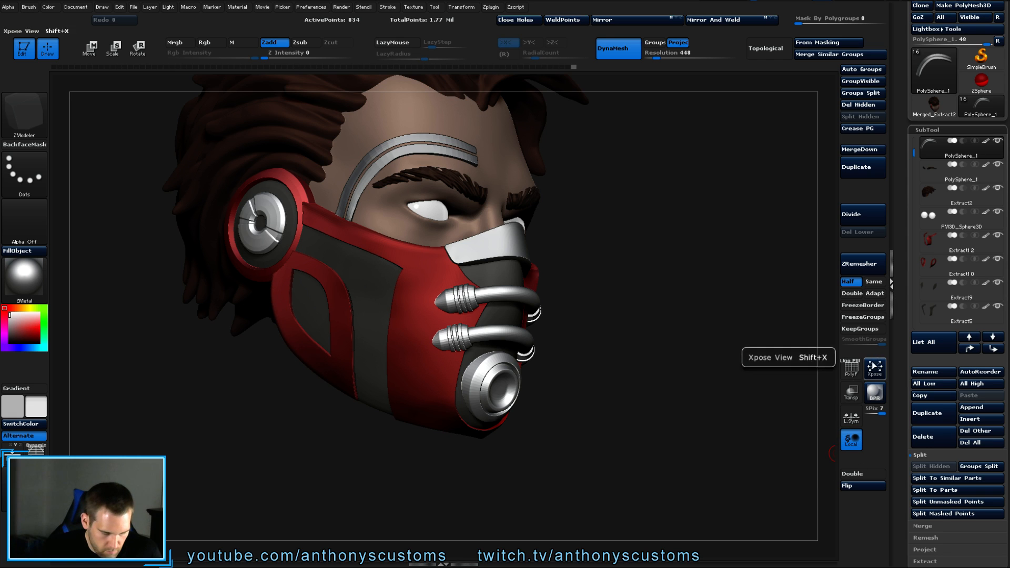
Try closing the holes in the brow strip, examine the gap with the polyframe shown, and undo the closure.
{"action": "left_click", "coordinate": [515, 19]}
{"action": "left_click_drag", "start_coordinate": [610, 216], "coordinate": [631, 248]}
{"action": "mouse_move", "coordinate": [603, 210]}
{"action": "left_mouse_down", "text": "alt"}
{"action": "mouse_move", "coordinate": [616, 319]}
{"action": "mouse_move", "coordinate": [631, 292]}
{"action": "mouse_move", "coordinate": [742, 261]}
{"action": "mouse_move", "coordinate": [749, 245]}
{"action": "mouse_move", "coordinate": [742, 254]}
{"action": "left_mouse_up", "text": "alt"}
{"action": "key", "text": "shift+f"}
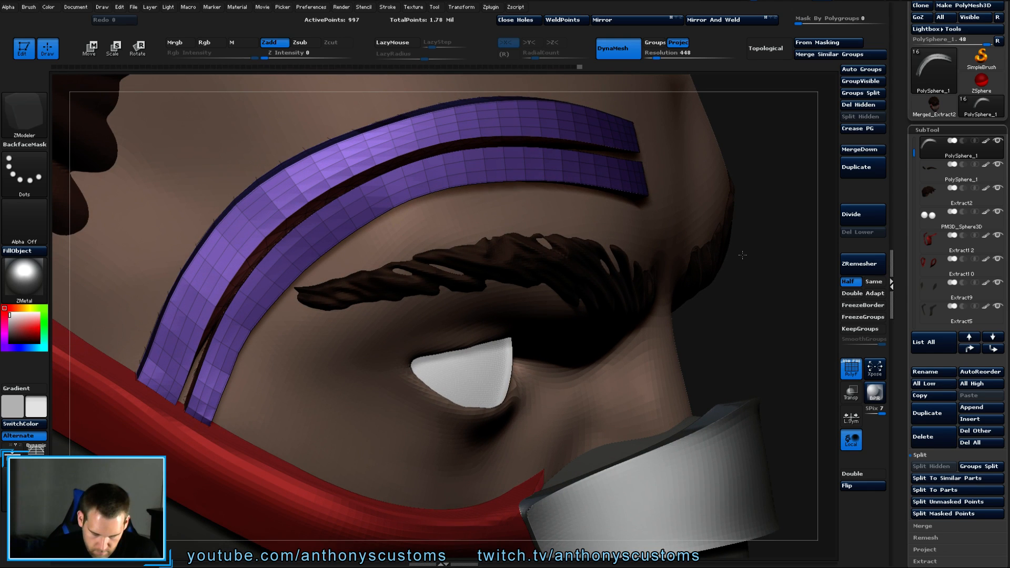
{"action": "key", "text": "ctrl+z"}
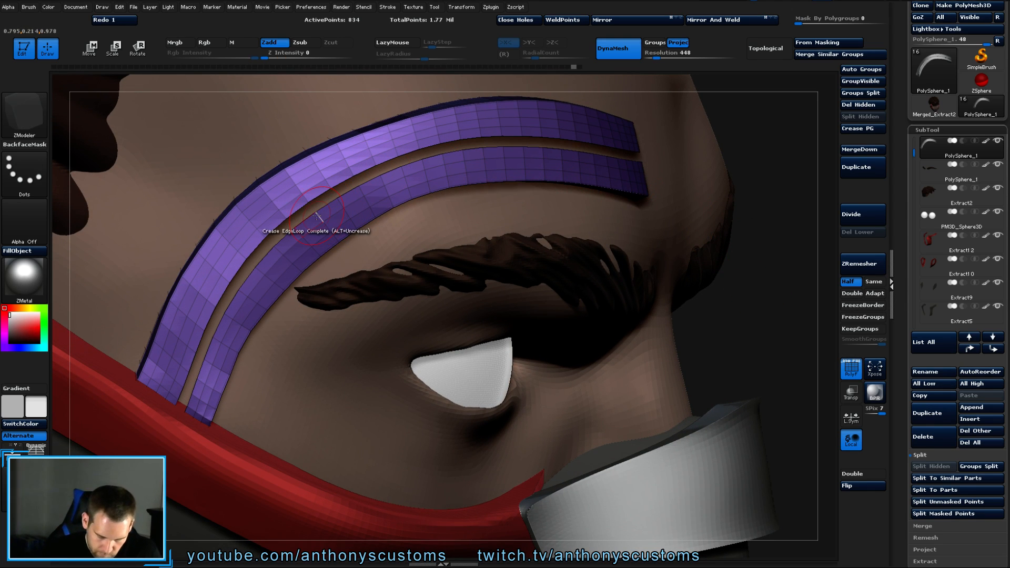
Touch the brow strip's gap edge with the Move brush and auto-group the strip so each band is its own polygroup.
{"action": "key", "text": "b"}
{"action": "key", "text": "m"}
{"action": "key", "text": "v"}
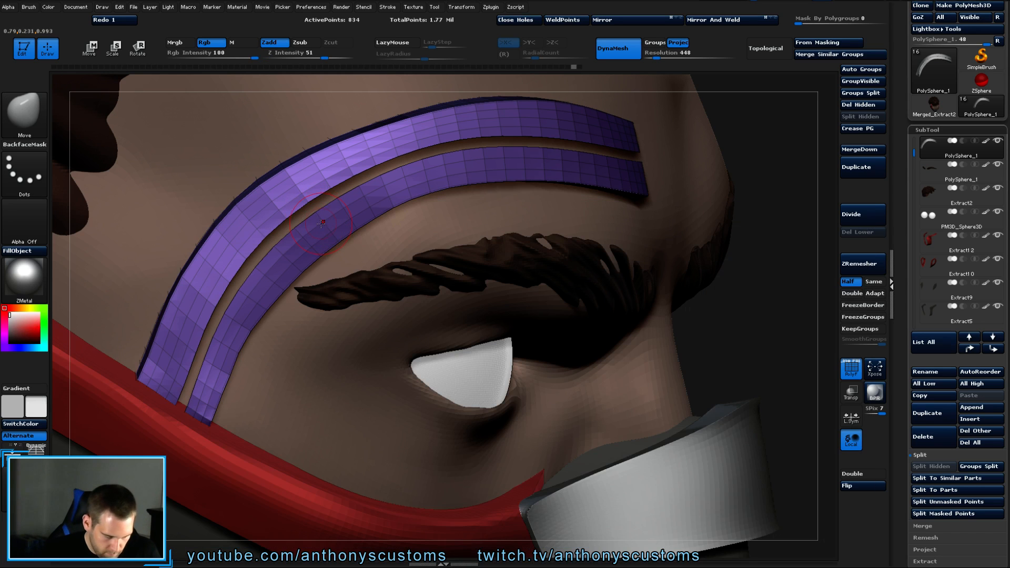
{"action": "left_click", "coordinate": [320, 217]}
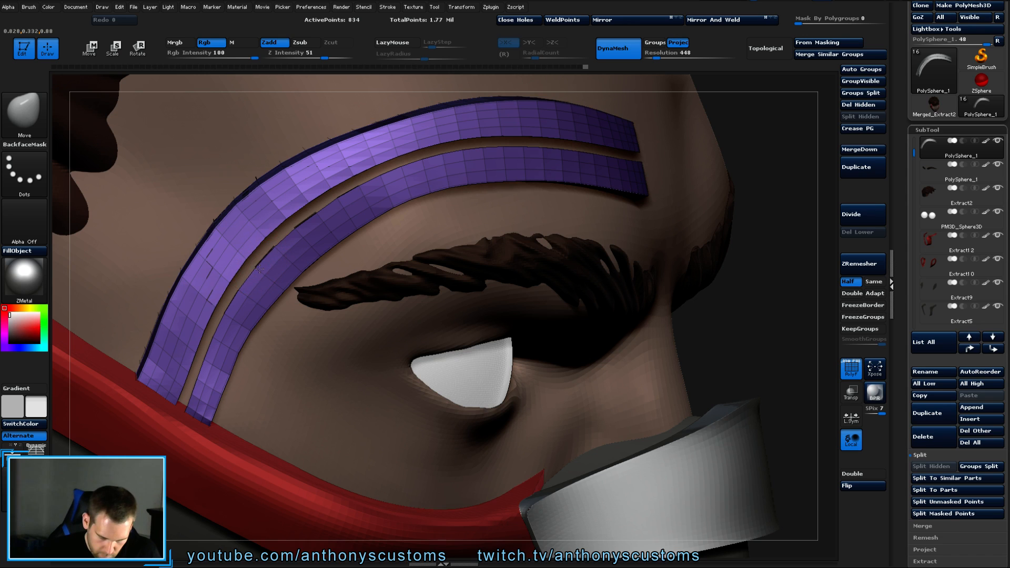
{"action": "left_click", "coordinate": [856, 69]}
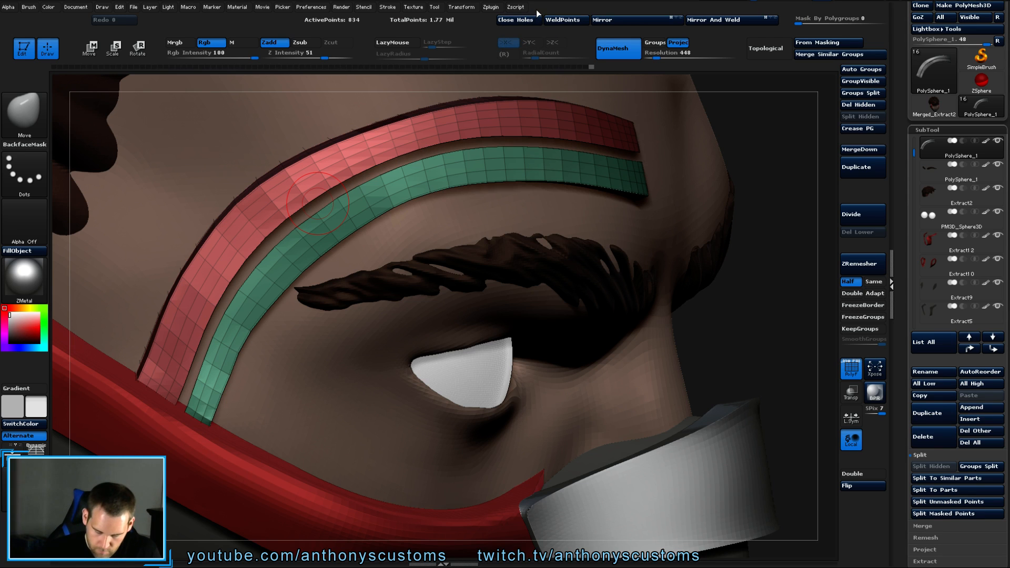
{"action": "right_click_drag", "start_coordinate": [760, 232], "coordinate": [774, 261]}
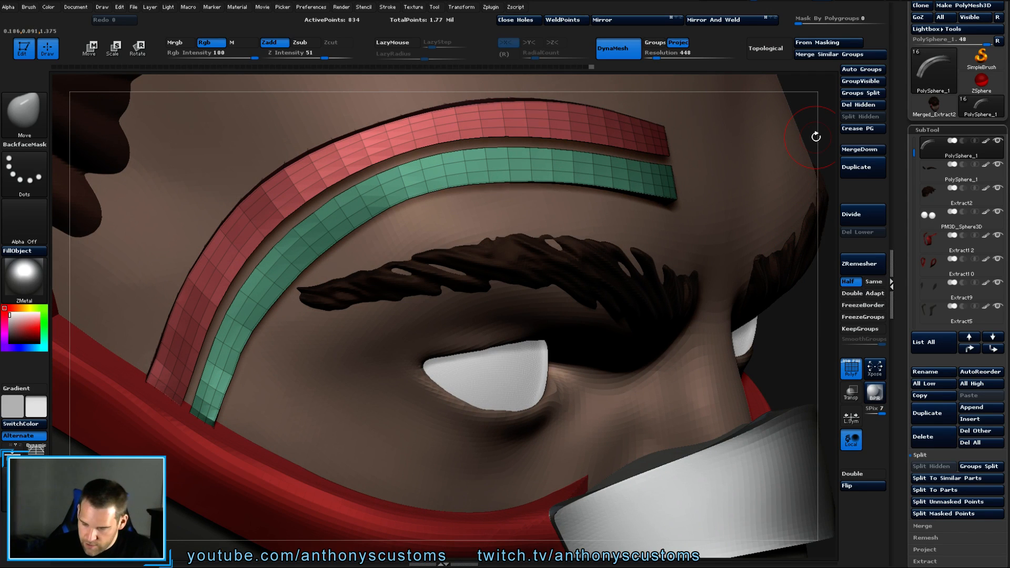
Delete the brow strip subtool and view the whole head with the polyframe hidden.
{"action": "key", "text": "f"}
{"action": "mouse_move", "coordinate": [956, 153]}
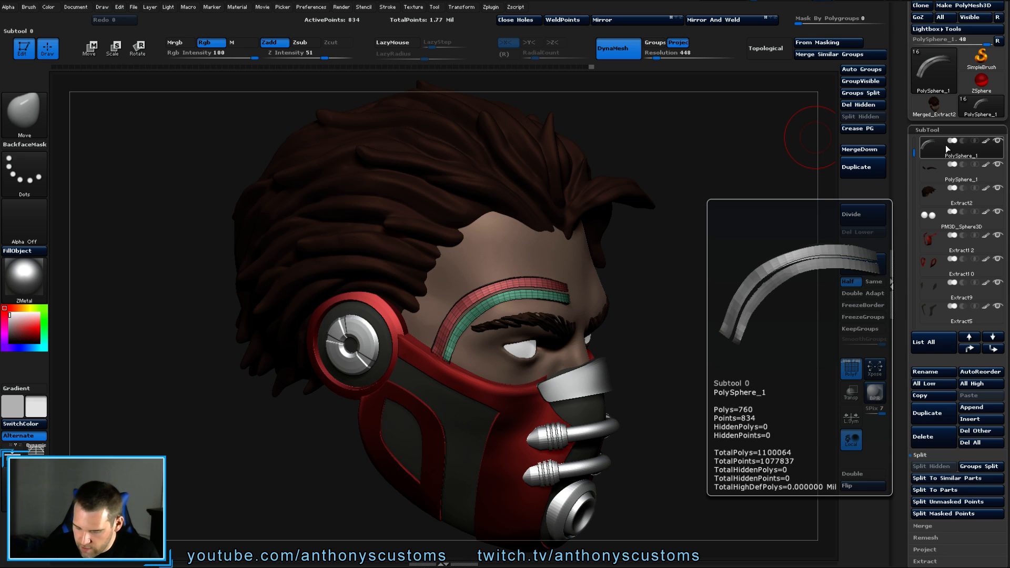
{"action": "left_click", "coordinate": [929, 436]}
{"action": "left_click", "coordinate": [818, 457]}
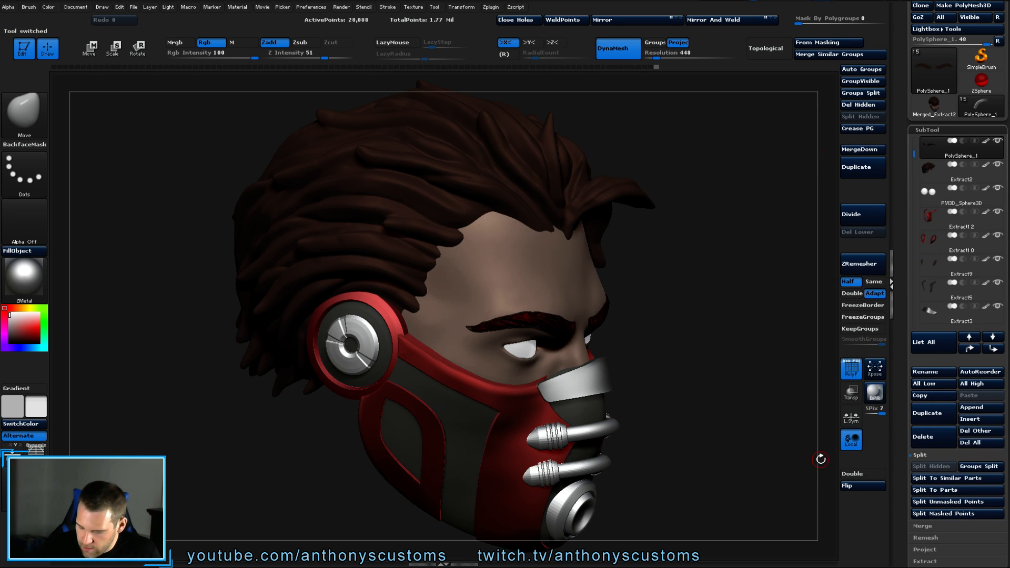
{"action": "left_click_drag", "start_coordinate": [756, 406], "coordinate": [697, 380]}
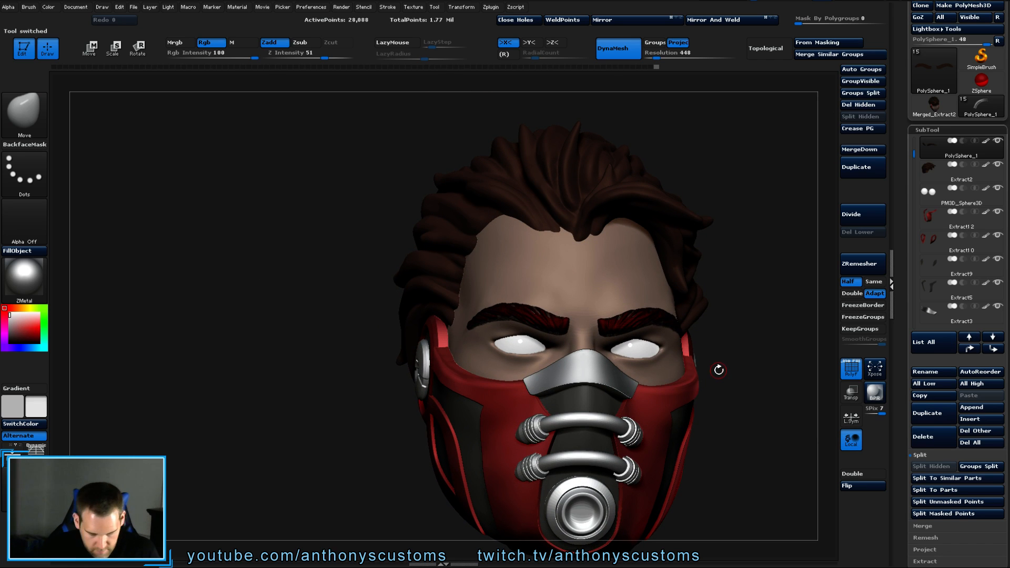
{"action": "key", "text": "shift+f"}
{"action": "left_click_drag", "start_coordinate": [751, 398], "coordinate": [635, 282], "text": "alt"}
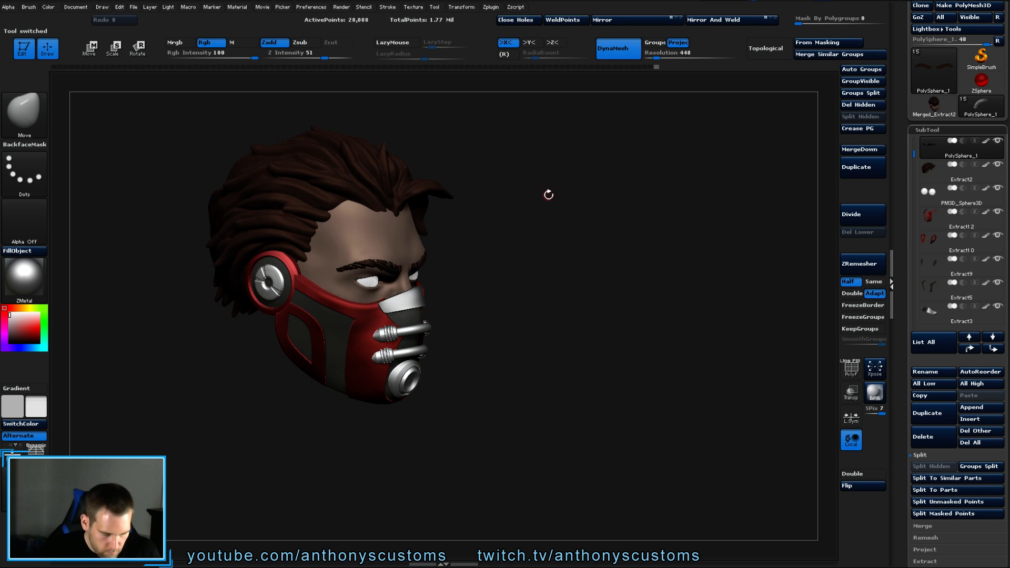
Choose the IMMChains brush and look through its chain meshes.
{"action": "key", "text": "b"}
{"action": "key", "text": "i"}
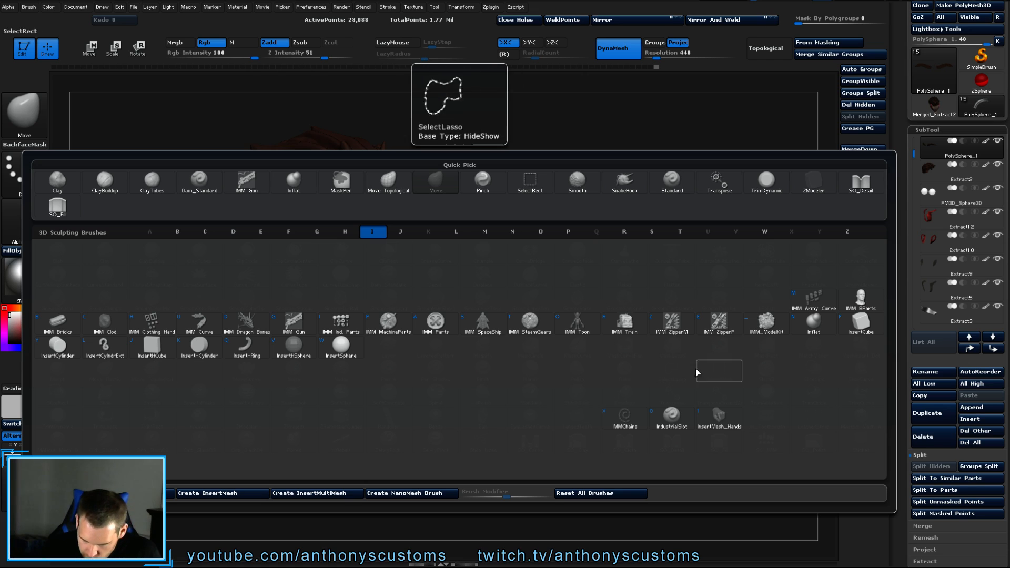
{"action": "left_click", "coordinate": [624, 418]}
{"action": "key", "text": "m"}
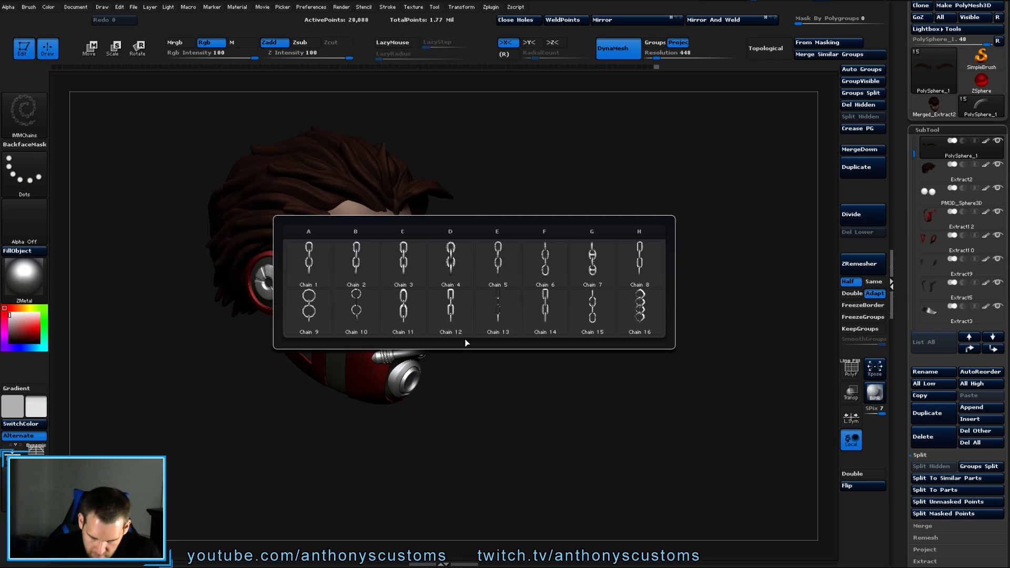
{"action": "mouse_move", "coordinate": [521, 369]}
{"action": "left_mouse_down"}
{"action": "mouse_move", "coordinate": [517, 391]}
{"action": "mouse_move", "coordinate": [505, 263]}
{"action": "left_mouse_up"}
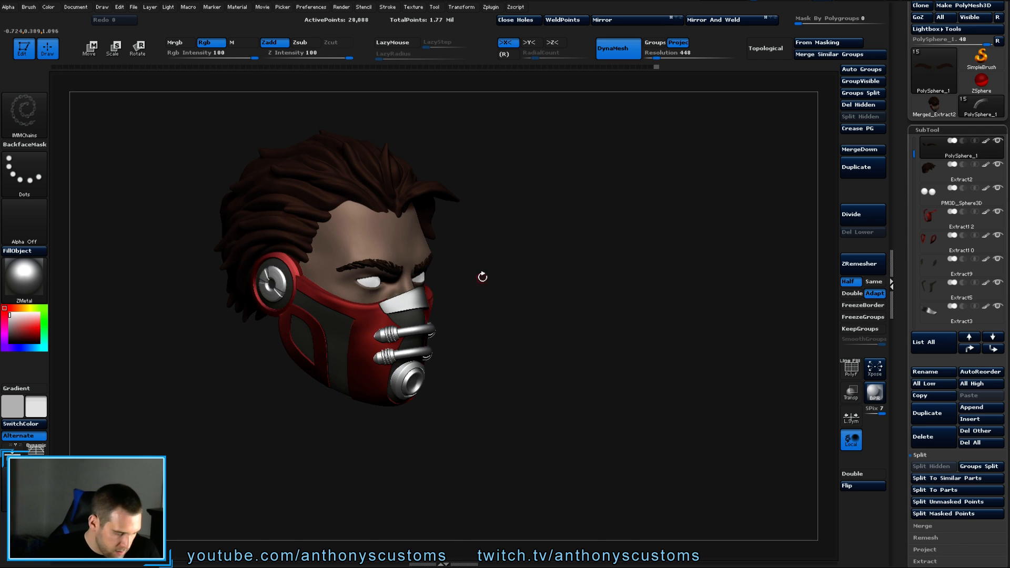
Try the Shoe_laces brush with strokes across the forehead and below the eye, and undo the inserted laces.
{"action": "key", "text": "b"}
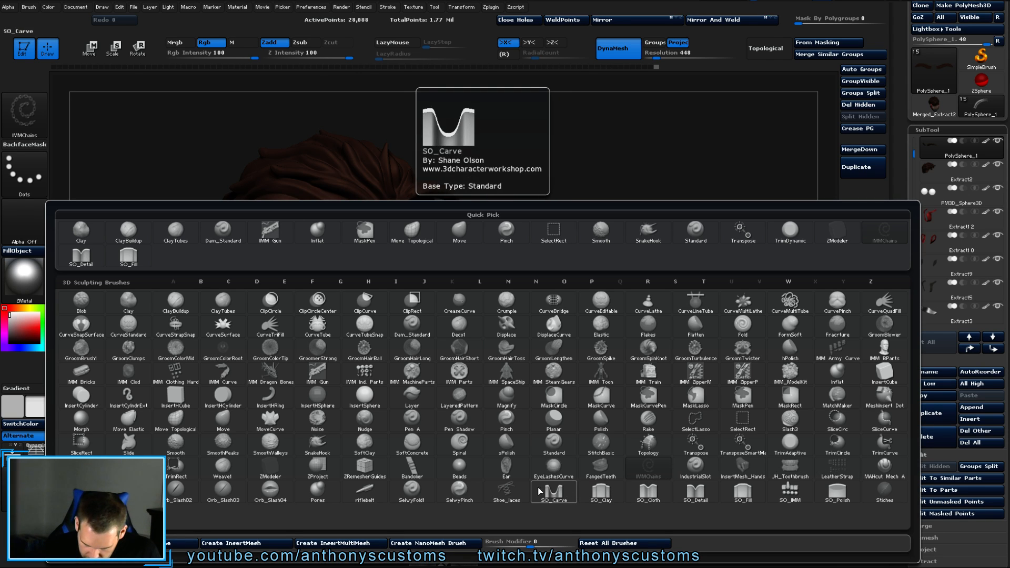
{"action": "left_click", "coordinate": [507, 490]}
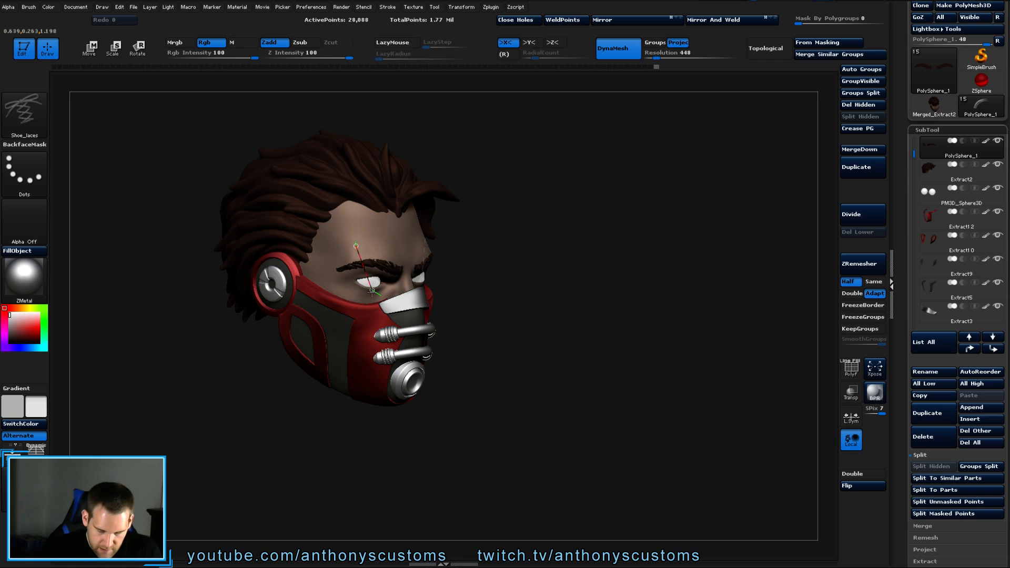
{"action": "left_click_drag", "start_coordinate": [372, 292], "coordinate": [406, 243]}
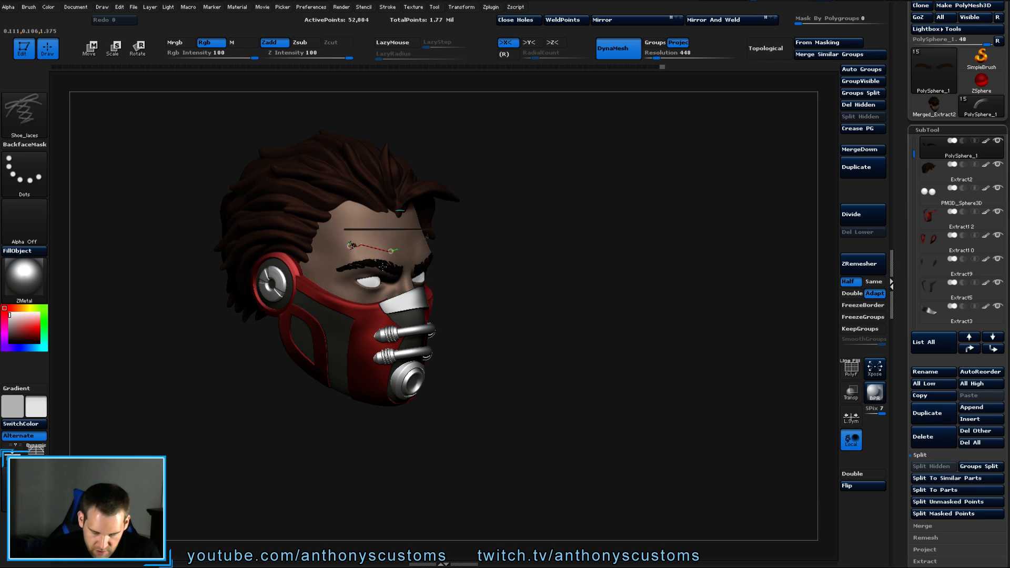
{"action": "mouse_move", "coordinate": [354, 296]}
{"action": "left_mouse_down"}
{"action": "mouse_move", "coordinate": [431, 287]}
{"action": "mouse_move", "coordinate": [396, 298]}
{"action": "left_mouse_up"}
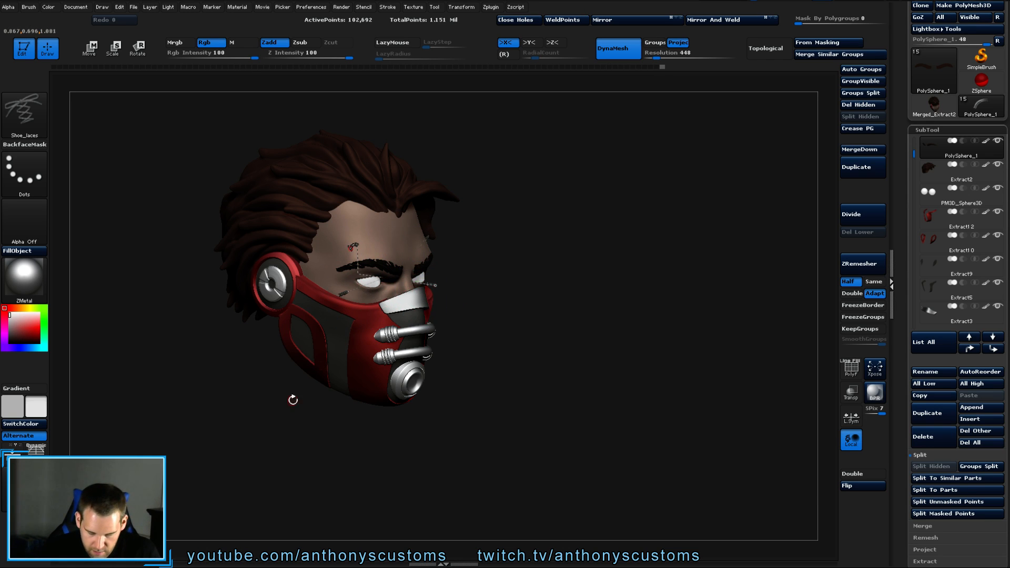
{"action": "key", "text": "ctrl+z"}
{"action": "key", "text": "ctrl+z"}
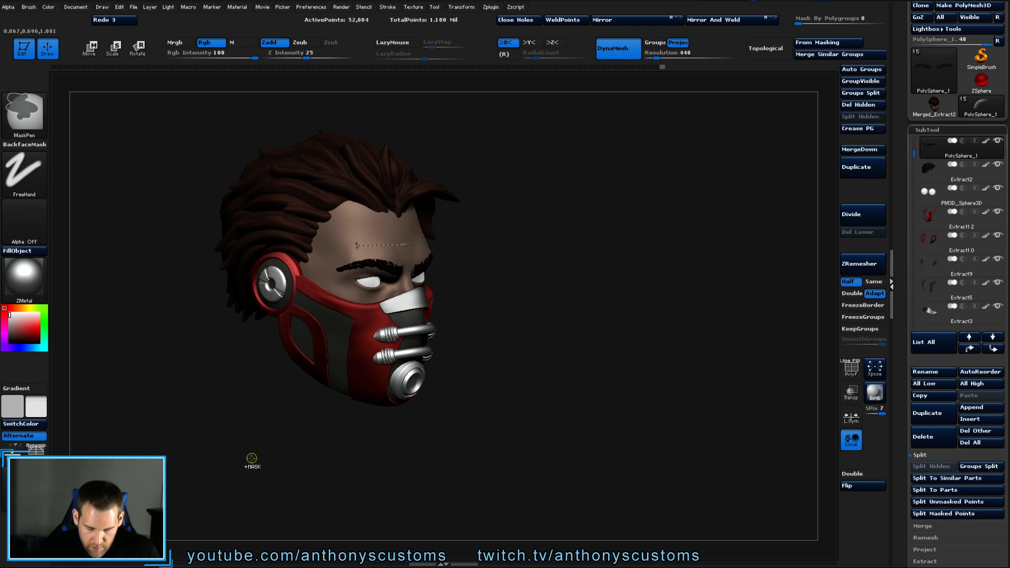
{"action": "key", "text": "ctrl+z"}
Browse the brush palette and LightBox's Curves and Tracks brush folders for a suitable detail brush.
{"action": "key", "text": "b"}
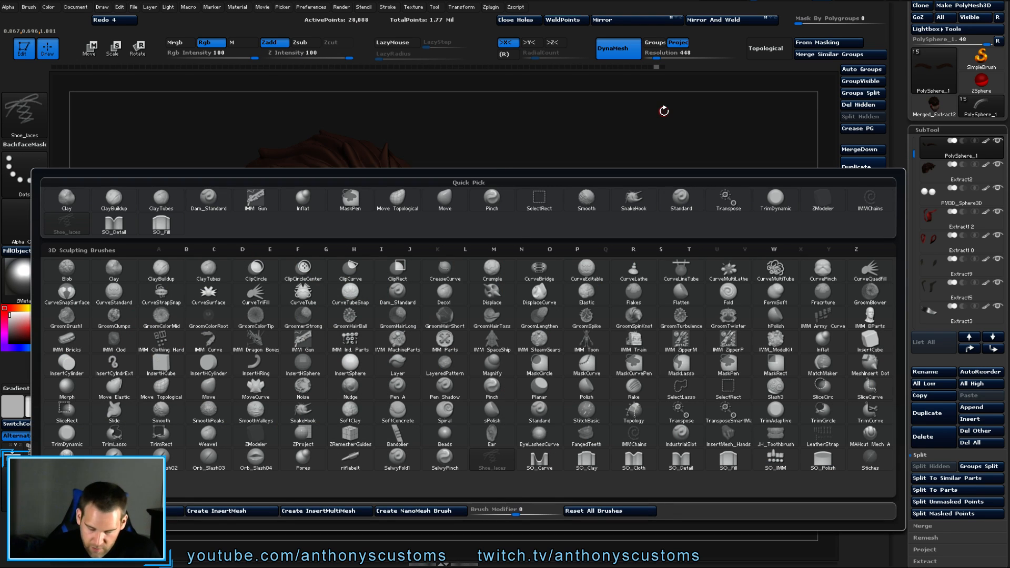
{"action": "mouse_move", "coordinate": [611, 276]}
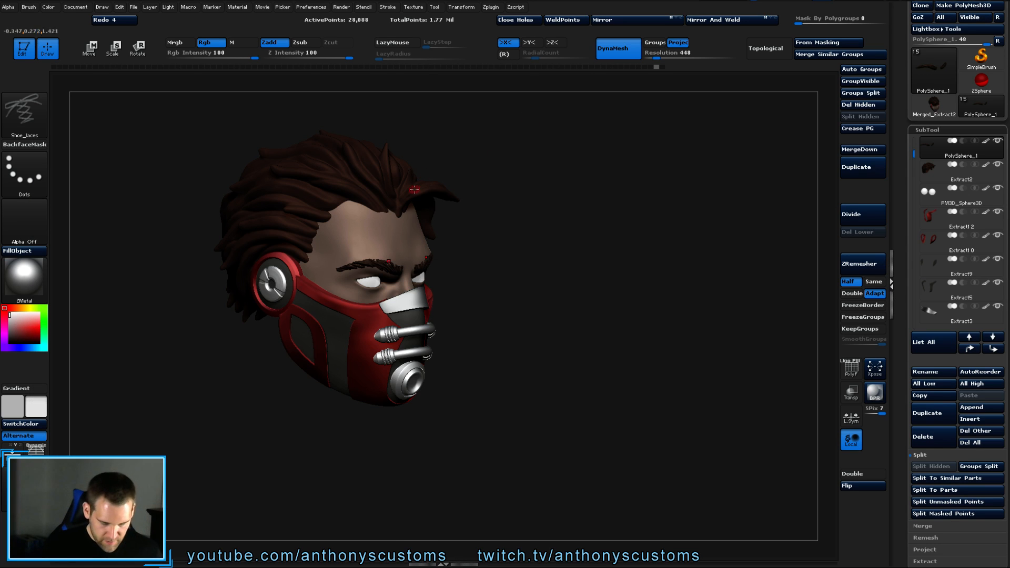
{"action": "key", "text": "comma"}
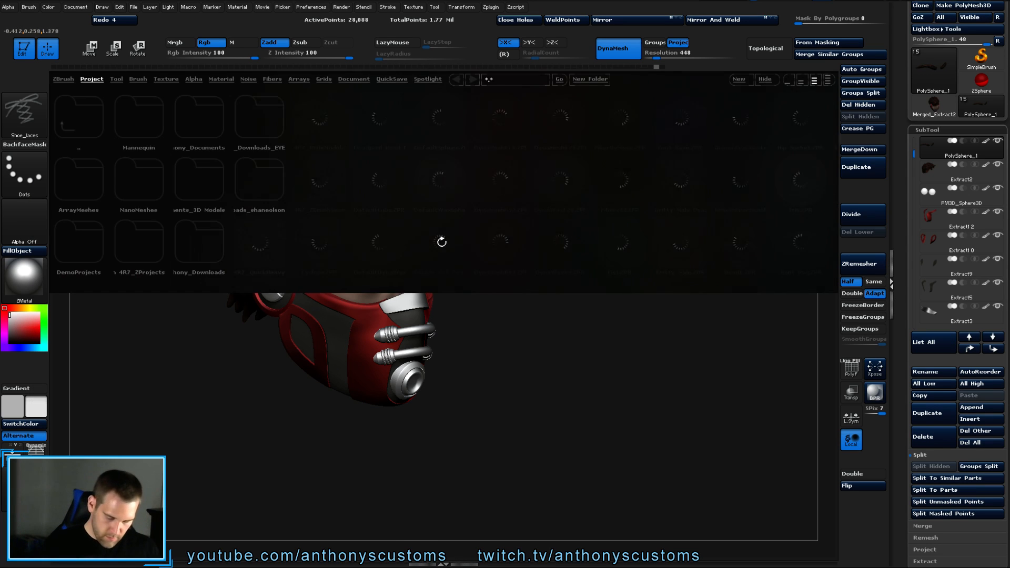
{"action": "left_click", "coordinate": [138, 79]}
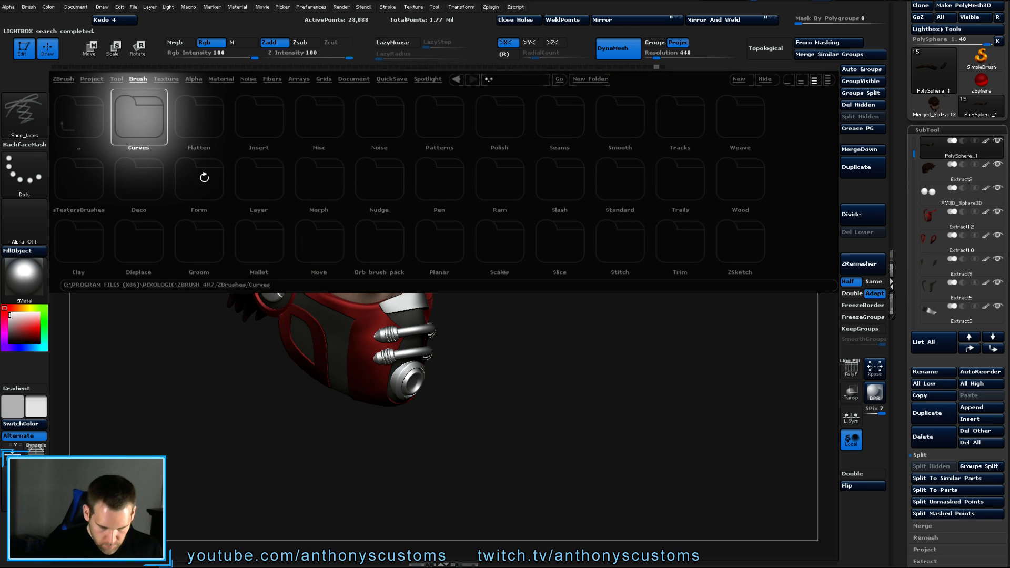
{"action": "left_click", "coordinate": [143, 111]}
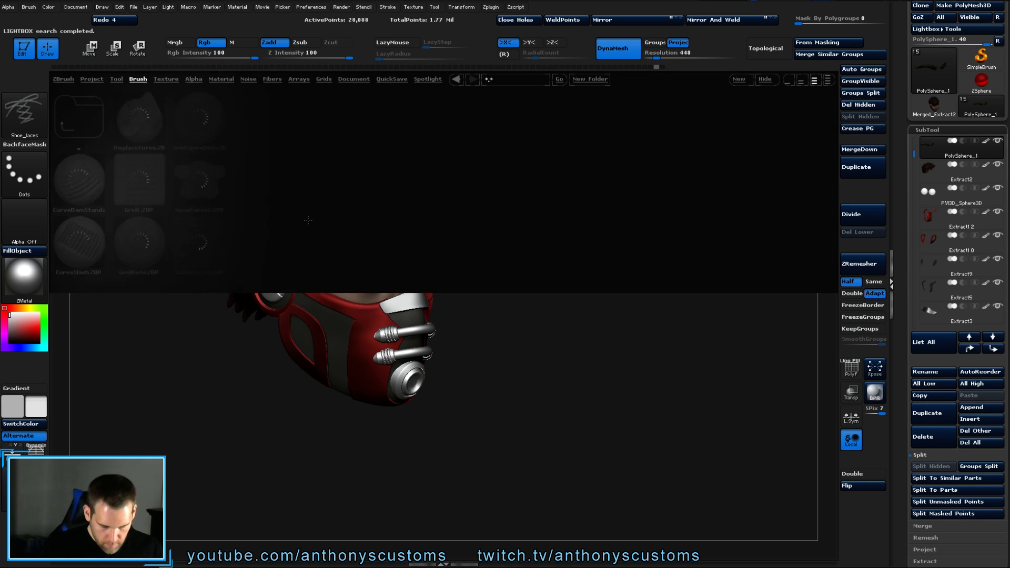
{"action": "left_click", "coordinate": [78, 109]}
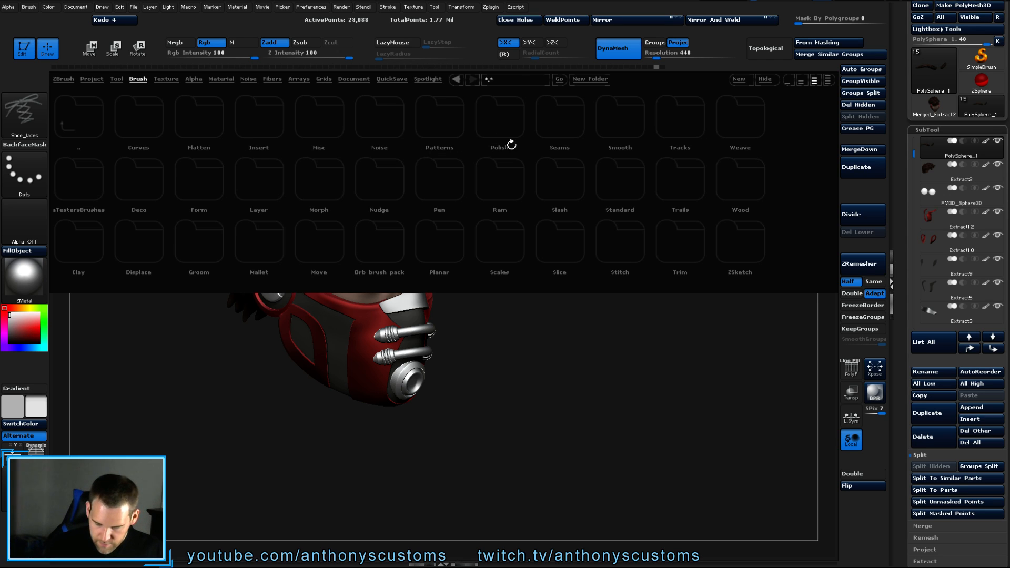
{"action": "left_click", "coordinate": [674, 128]}
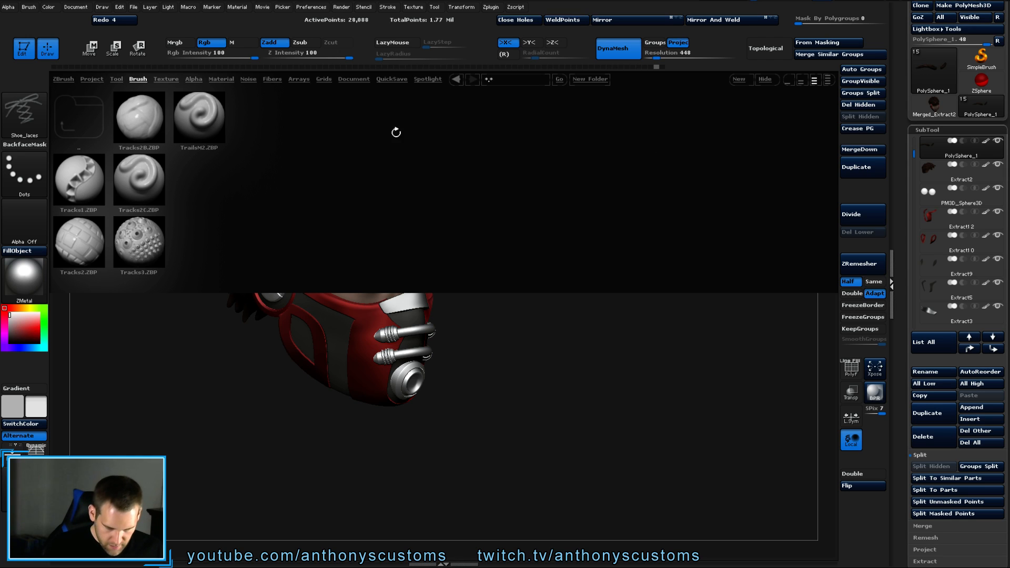
{"action": "left_click", "coordinate": [79, 108]}
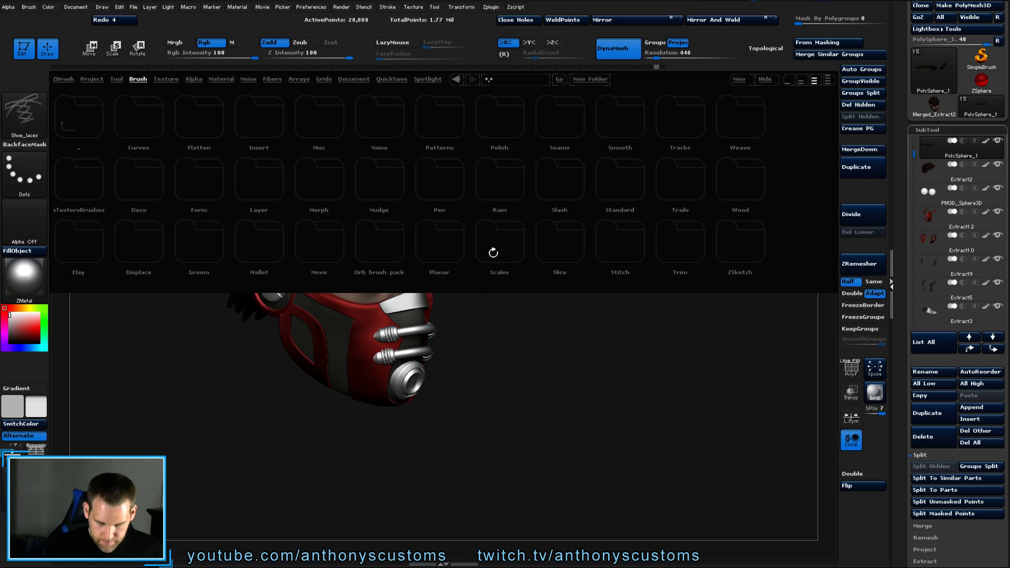
Leave LightBox, review the head from the front and three-quarter angles, and hide the red Extract12 mask panel.
{"action": "left_click_drag", "start_coordinate": [511, 338], "coordinate": [486, 350]}
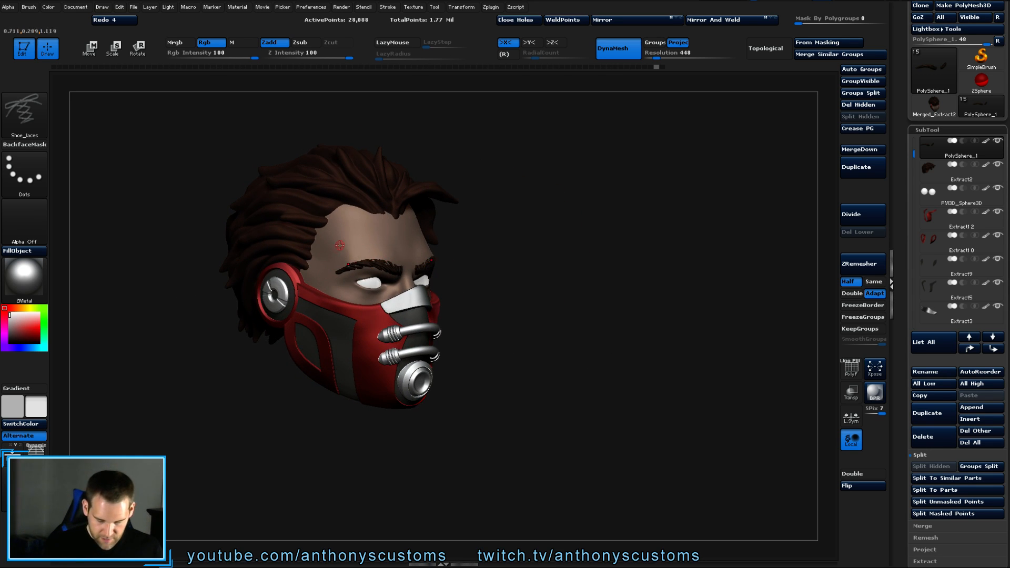
{"action": "left_click_drag", "start_coordinate": [539, 294], "coordinate": [564, 289]}
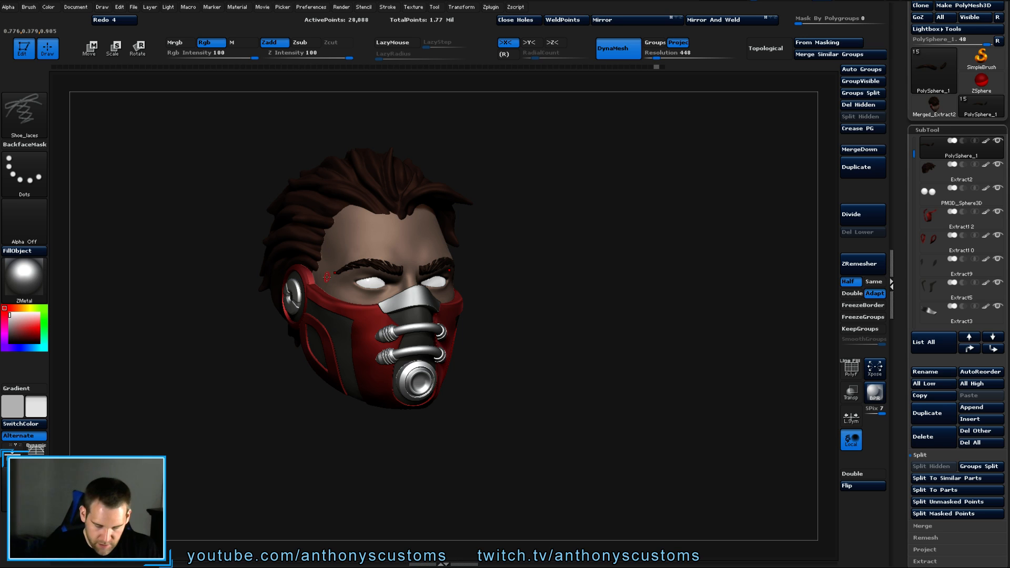
{"action": "left_click_drag", "start_coordinate": [599, 262], "coordinate": [547, 264]}
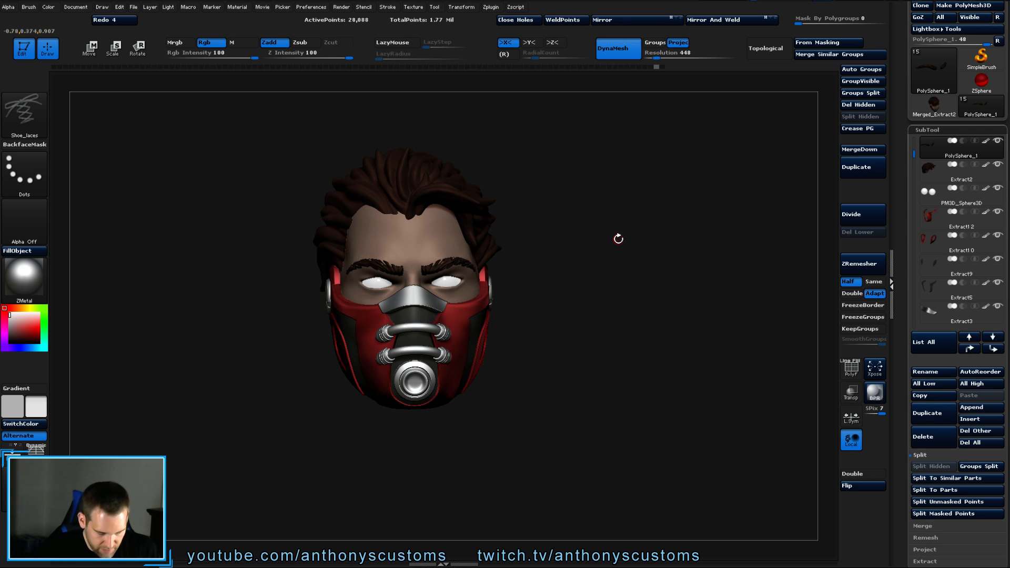
{"action": "left_click_drag", "start_coordinate": [618, 242], "coordinate": [686, 242]}
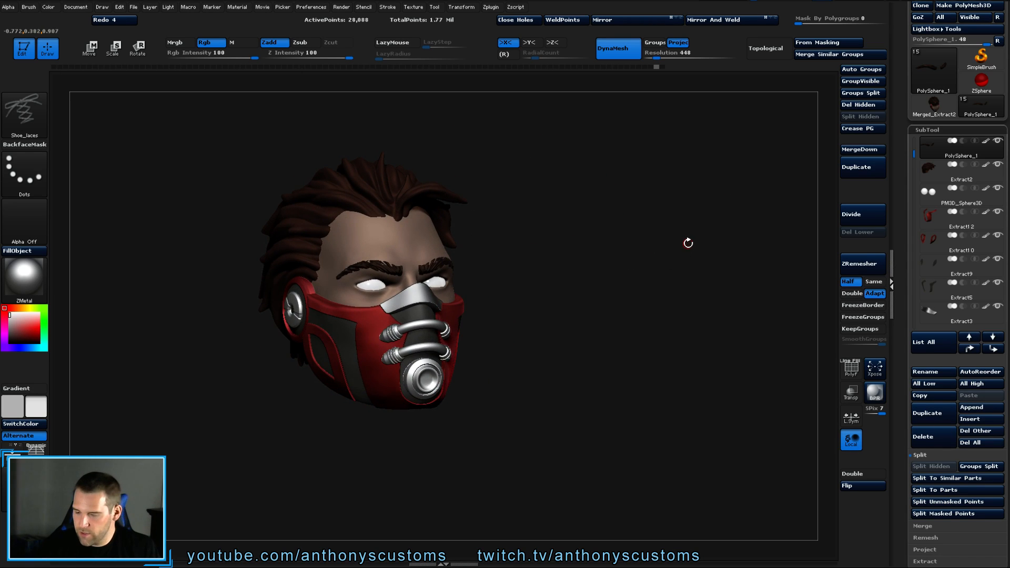
{"action": "left_click", "coordinate": [999, 212]}
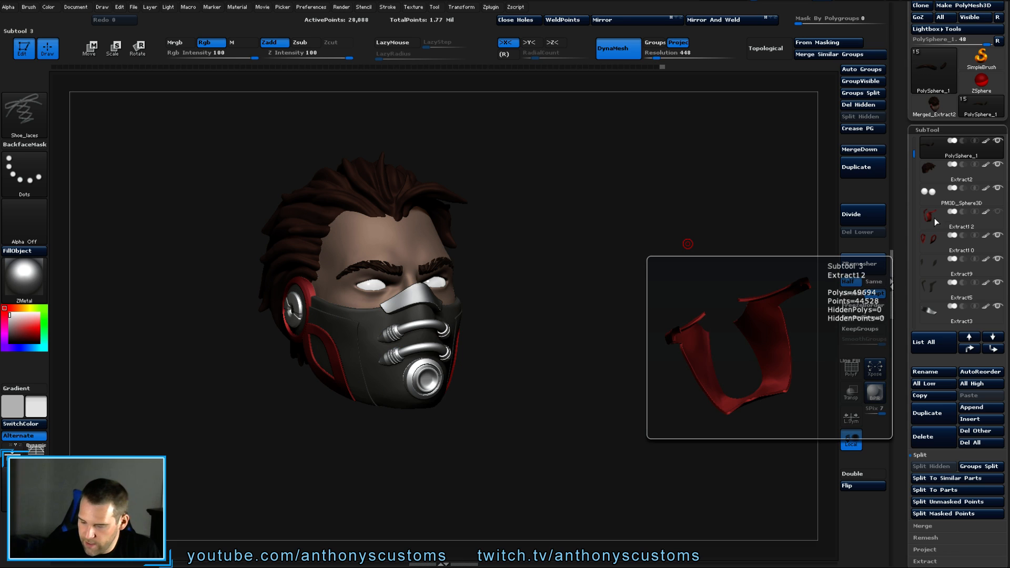
Select the Extract12 mask panel, inspect it in isolation from another angle, and show all subtools again.
{"action": "left_click", "coordinate": [935, 222]}
{"action": "left_click", "coordinate": [996, 212], "text": "shift"}
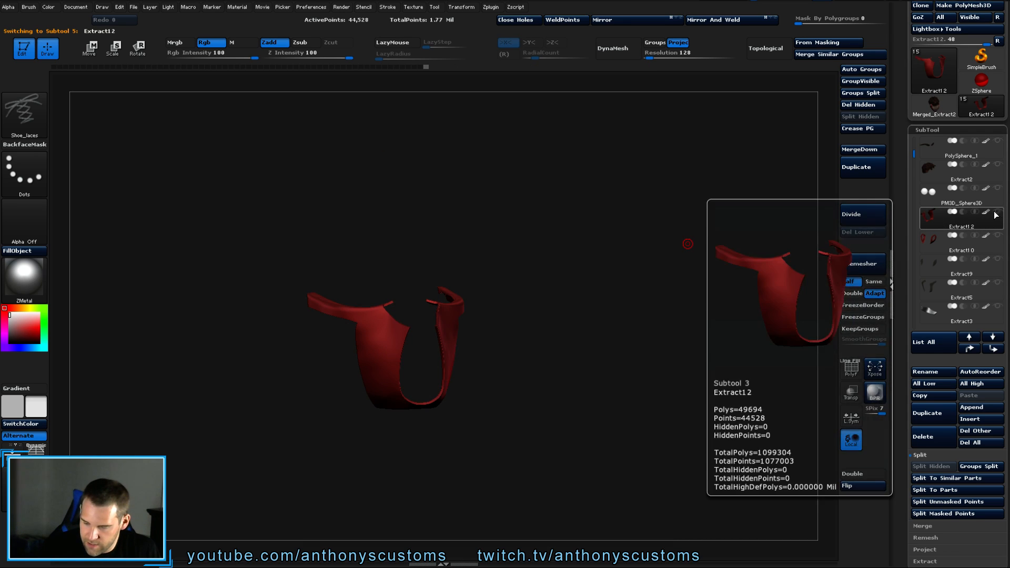
{"action": "left_click_drag", "start_coordinate": [547, 296], "coordinate": [652, 279]}
{"action": "left_click", "coordinate": [997, 213], "text": "shift"}
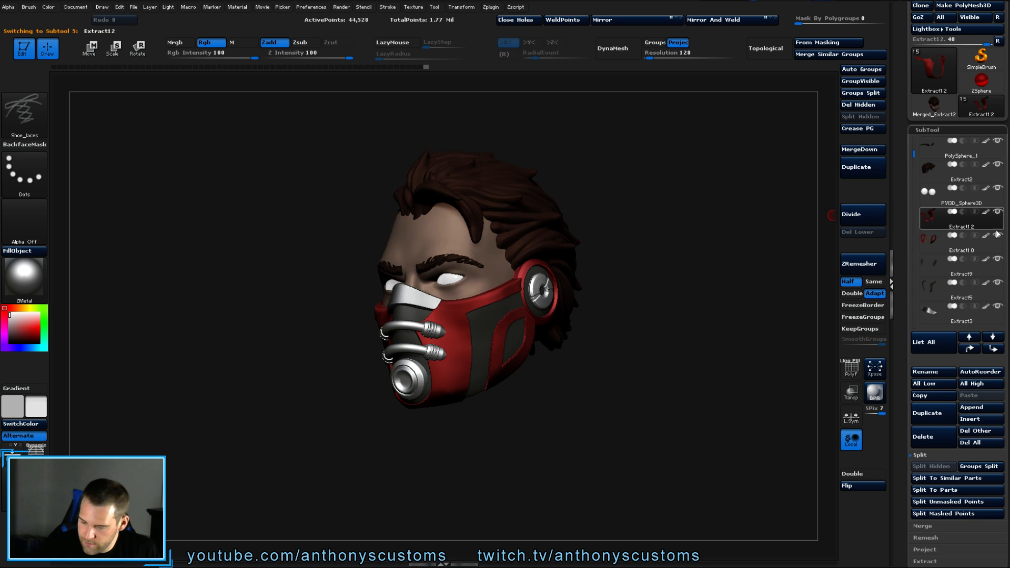
Select the red Extract10 panels, inspect them in isolation from another angle, and bring back the whole head.
{"action": "mouse_move", "coordinate": [988, 239]}
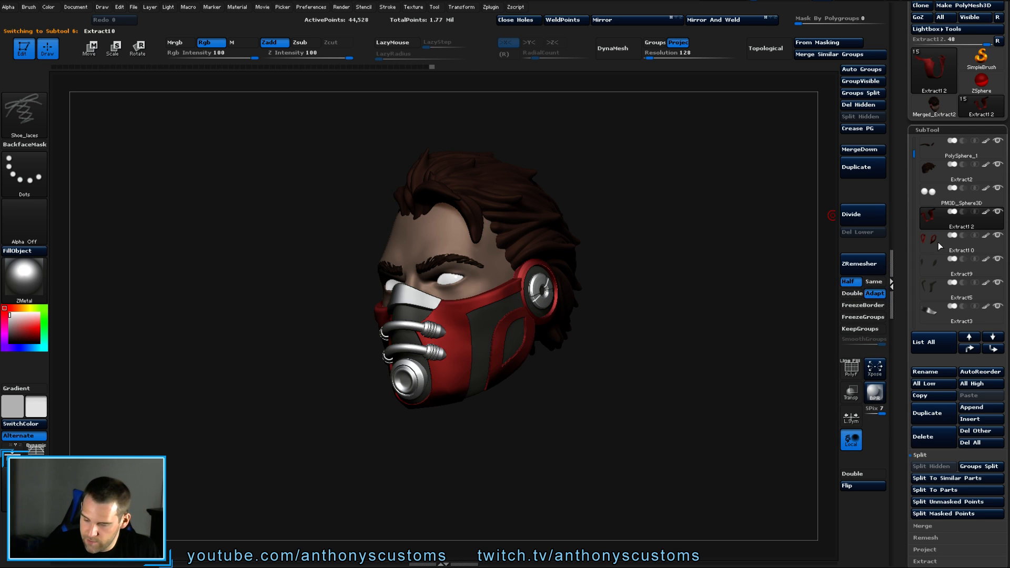
{"action": "left_click", "coordinate": [938, 241]}
{"action": "left_click", "coordinate": [997, 235], "text": "shift"}
{"action": "left_click_drag", "start_coordinate": [652, 257], "coordinate": [791, 209]}
{"action": "left_click", "coordinate": [999, 236], "text": "shift"}
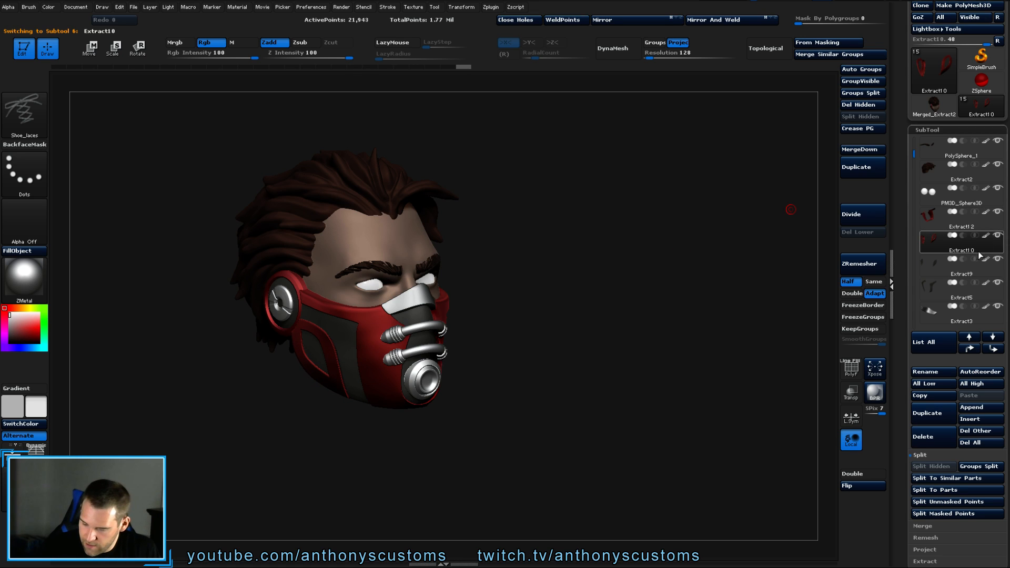
Select the Extract9 mask inserts, toggle their isolation to inspect them, and return to a front view of the full head.
{"action": "left_click", "coordinate": [934, 264]}
{"action": "left_click", "coordinate": [991, 261], "text": "shift"}
{"action": "left_click", "coordinate": [992, 260], "text": "shift"}
{"action": "mouse_move", "coordinate": [932, 269]}
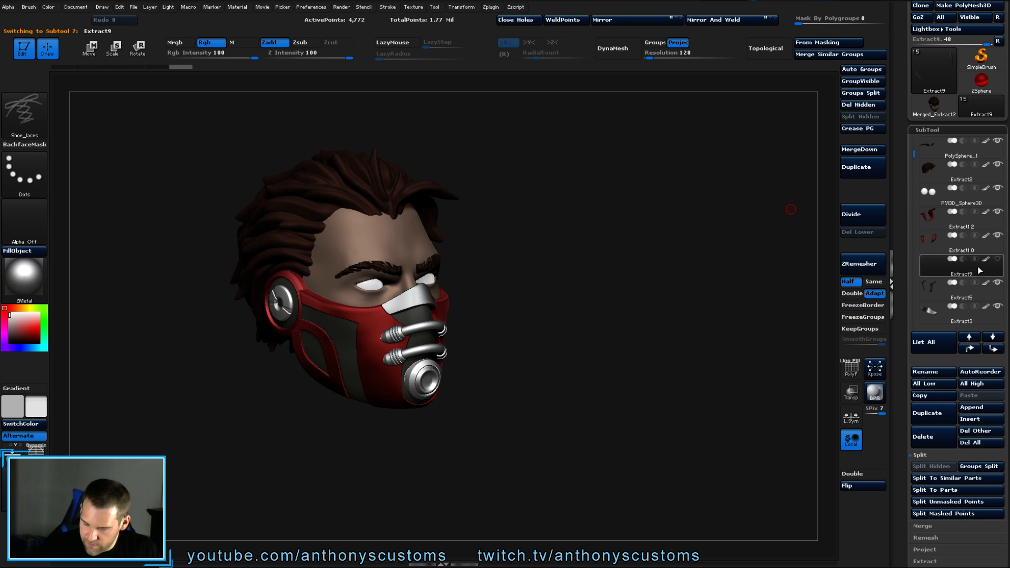
{"action": "left_click", "coordinate": [996, 260], "text": "shift"}
{"action": "left_click", "coordinate": [997, 260], "text": "shift"}
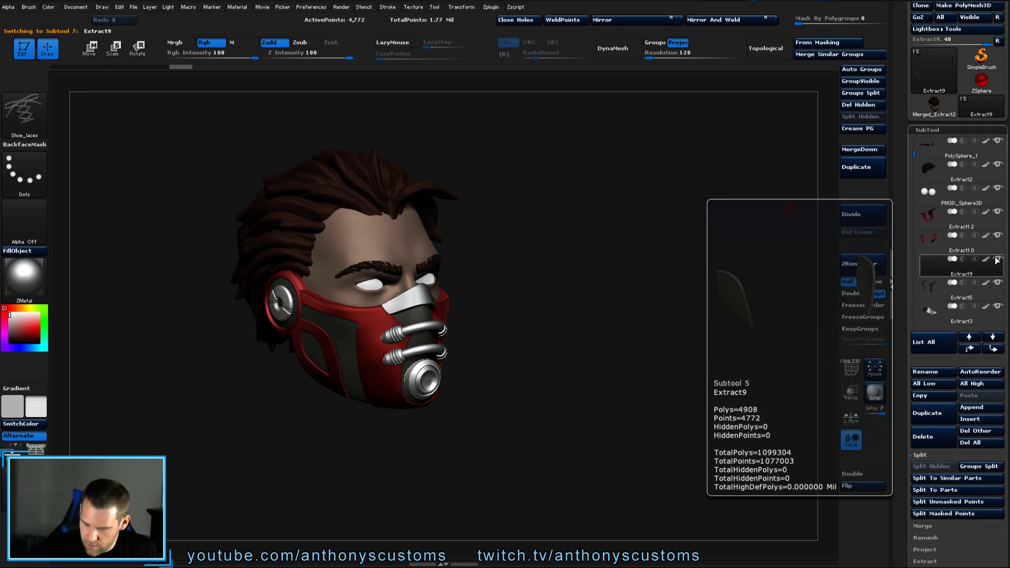
{"action": "left_click", "coordinate": [997, 260], "text": "shift"}
{"action": "left_click_drag", "start_coordinate": [586, 228], "coordinate": [713, 247]}
{"action": "left_click", "coordinate": [996, 261], "text": "shift"}
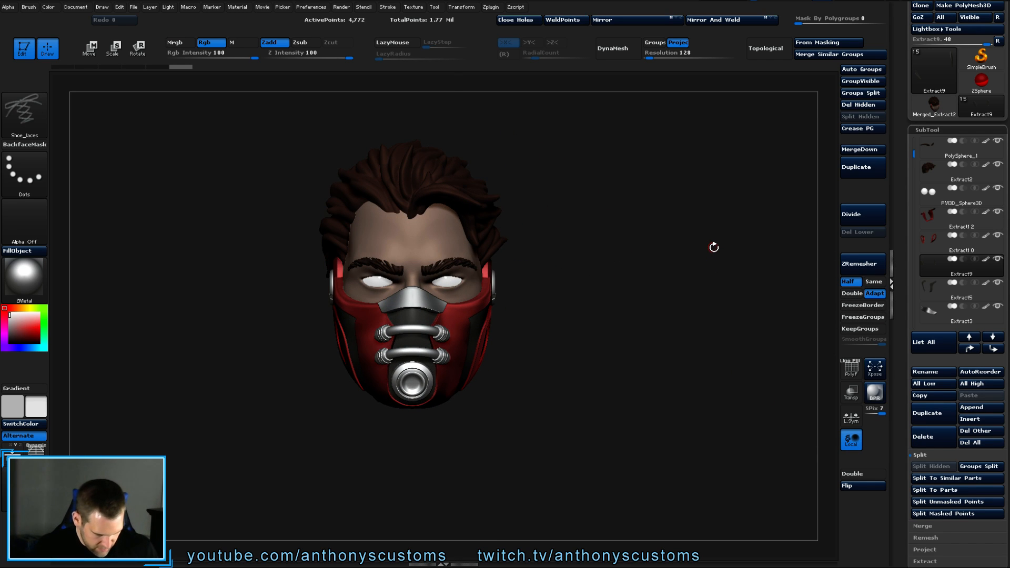
Save the masked head project.
{"action": "key", "text": "ctrl"}
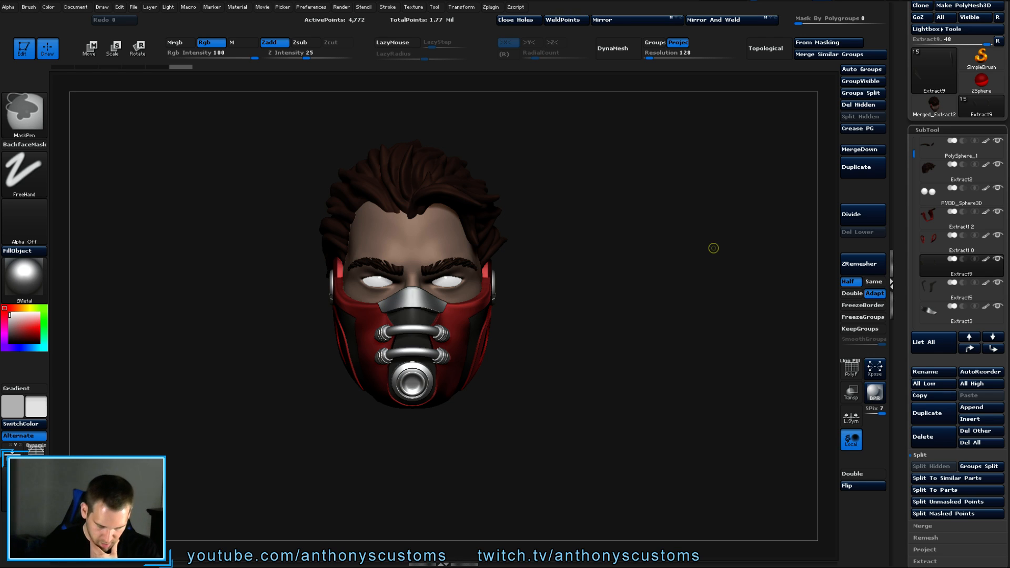
{"action": "key", "text": "ctrl+s"}
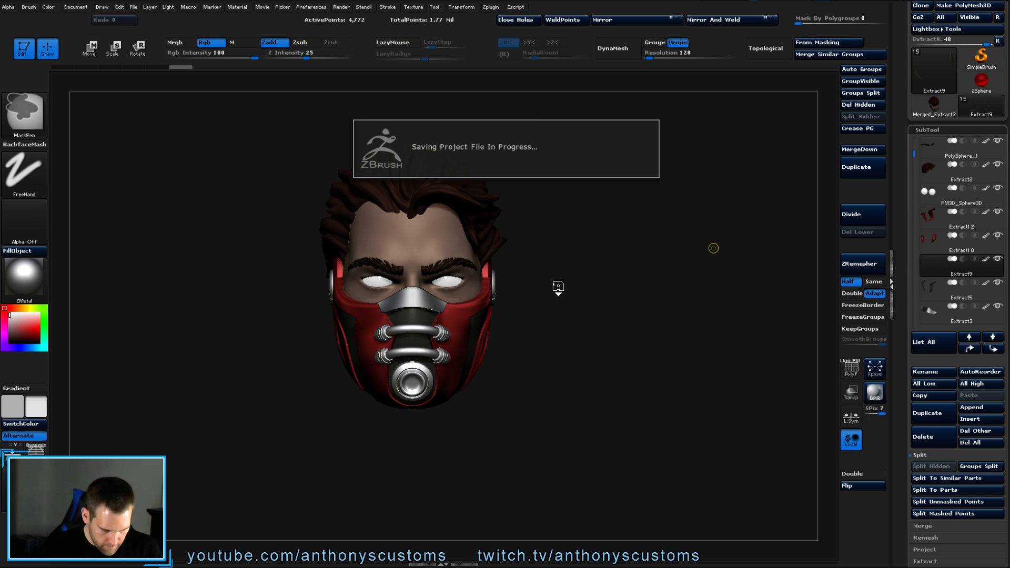
Try to open the Sword.ZPR project from LightBox's project collection.
{"action": "key", "text": "comma"}
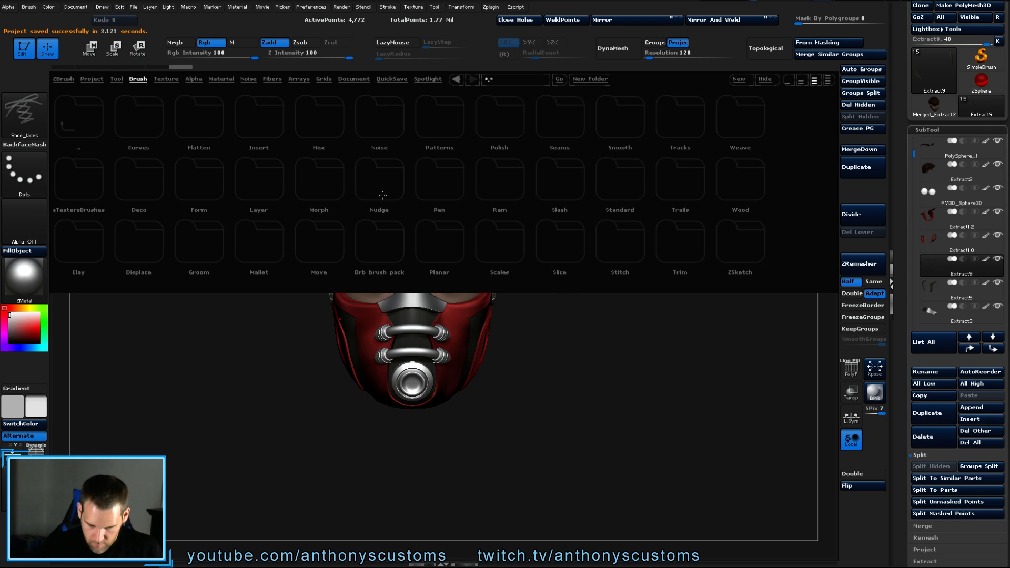
{"action": "left_click", "coordinate": [92, 79]}
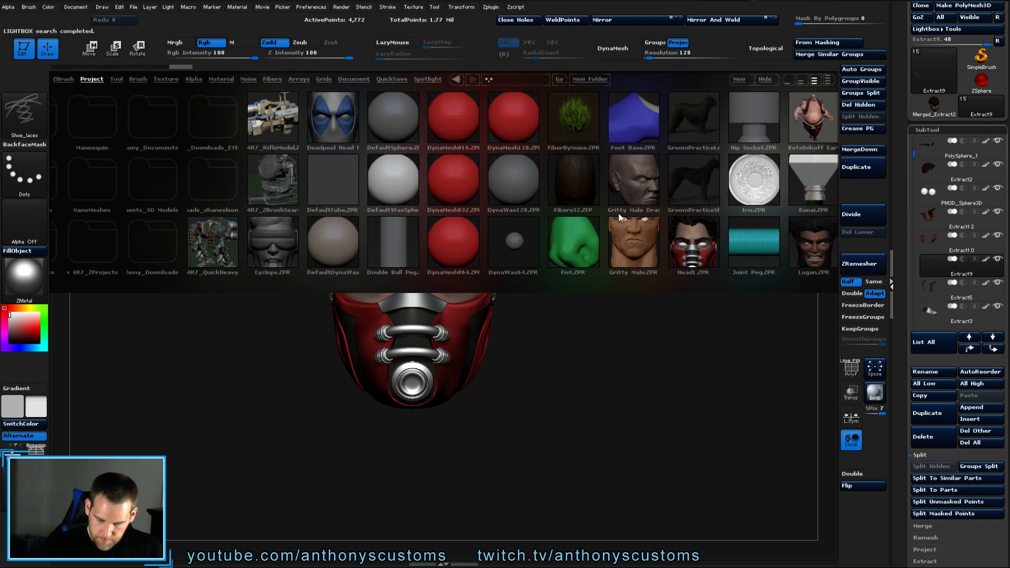
{"action": "left_click_drag", "start_coordinate": [454, 230], "coordinate": [417, 231]}
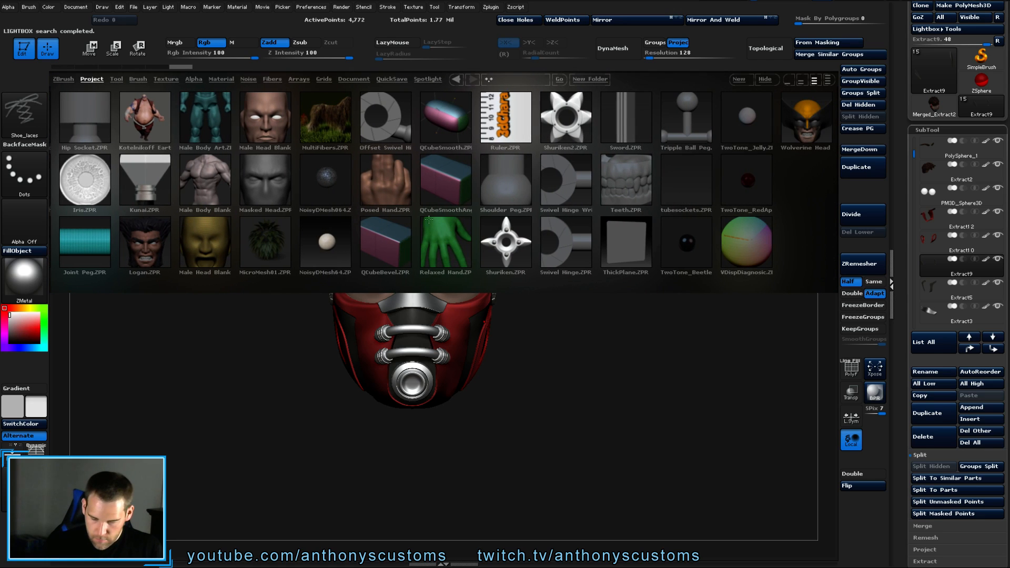
{"action": "double_click", "coordinate": [628, 116]}
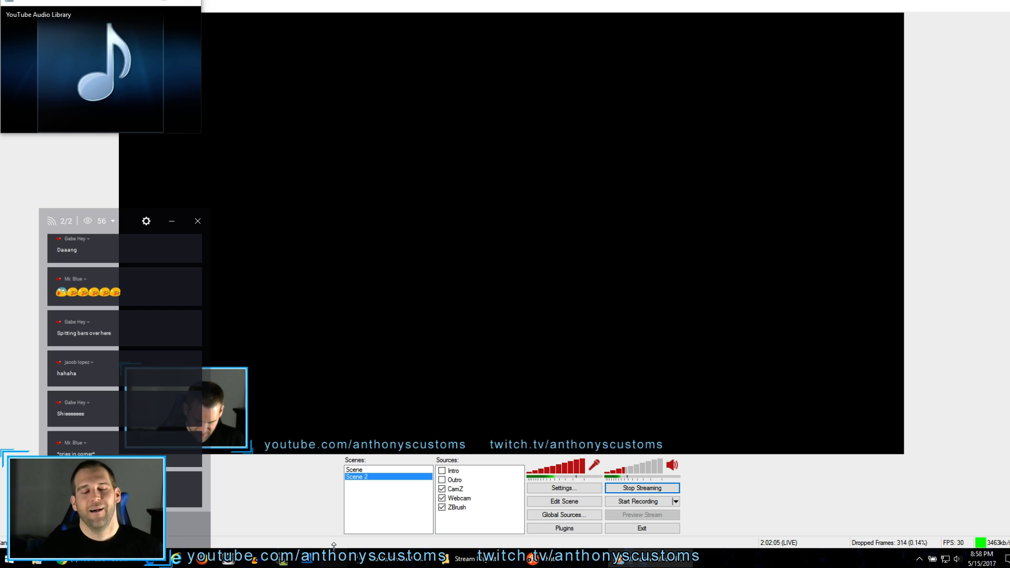
Start ZBrush again and open the Sword.ZPR project from LightBox's project collection.
{"action": "left_click", "coordinate": [333, 559]}
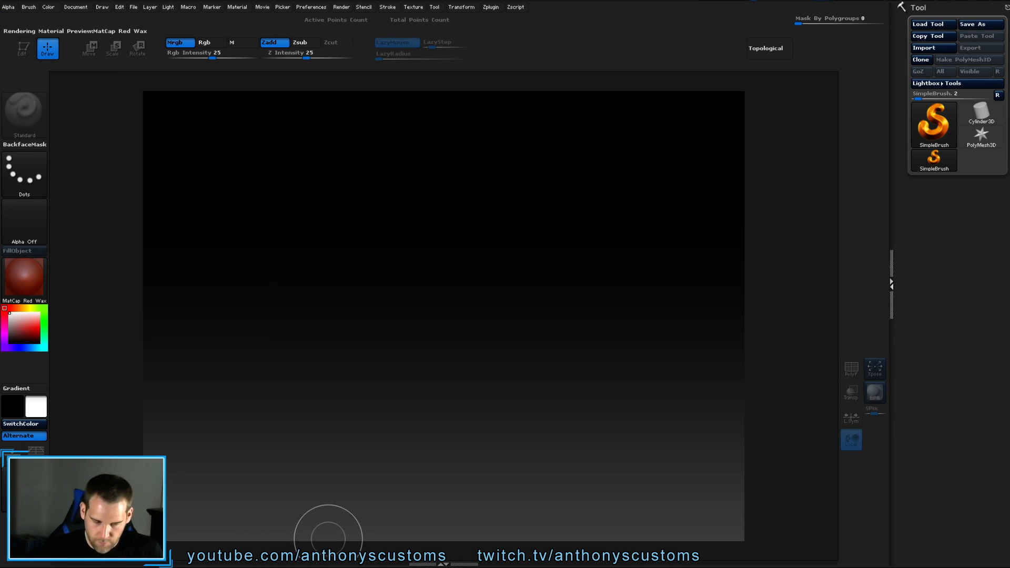
{"action": "key", "text": "comma"}
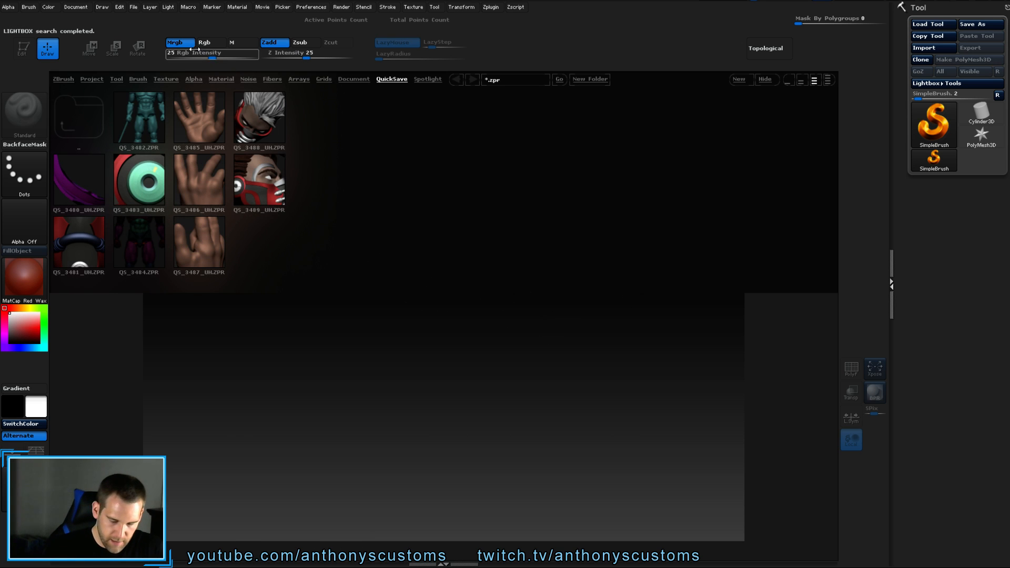
{"action": "left_click", "coordinate": [91, 79]}
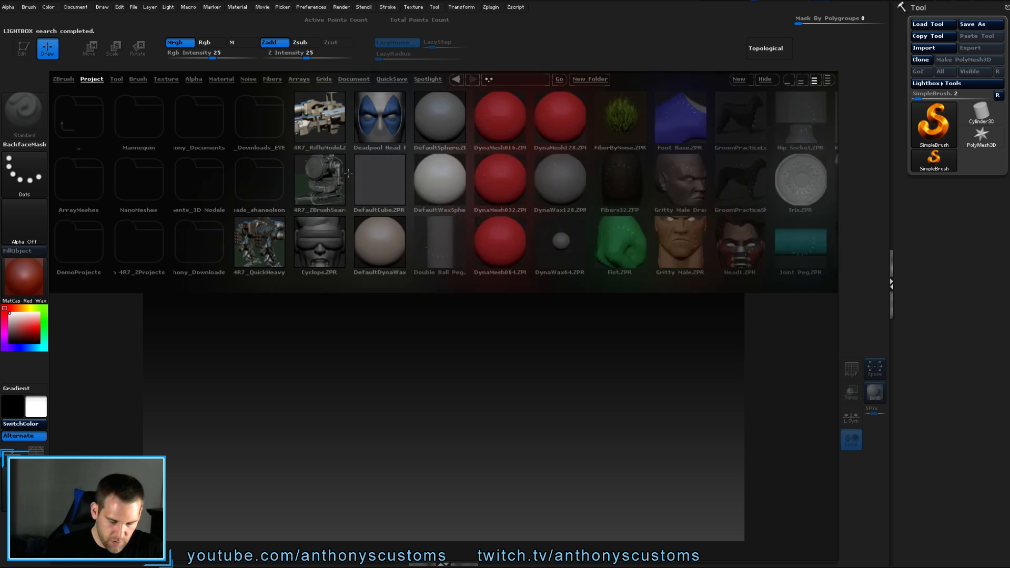
{"action": "left_click_drag", "start_coordinate": [560, 210], "coordinate": [355, 225]}
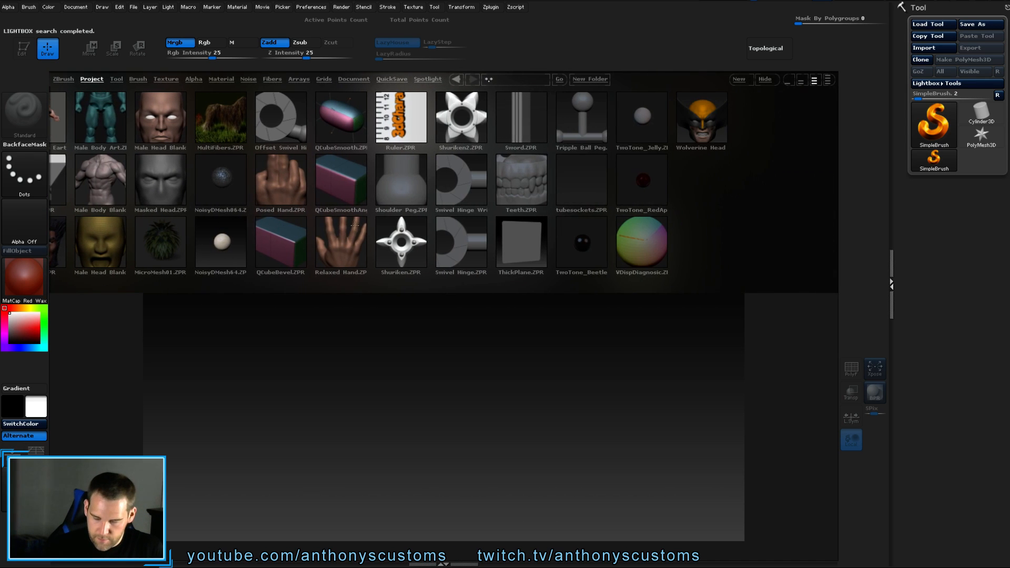
{"action": "double_click", "coordinate": [521, 122]}
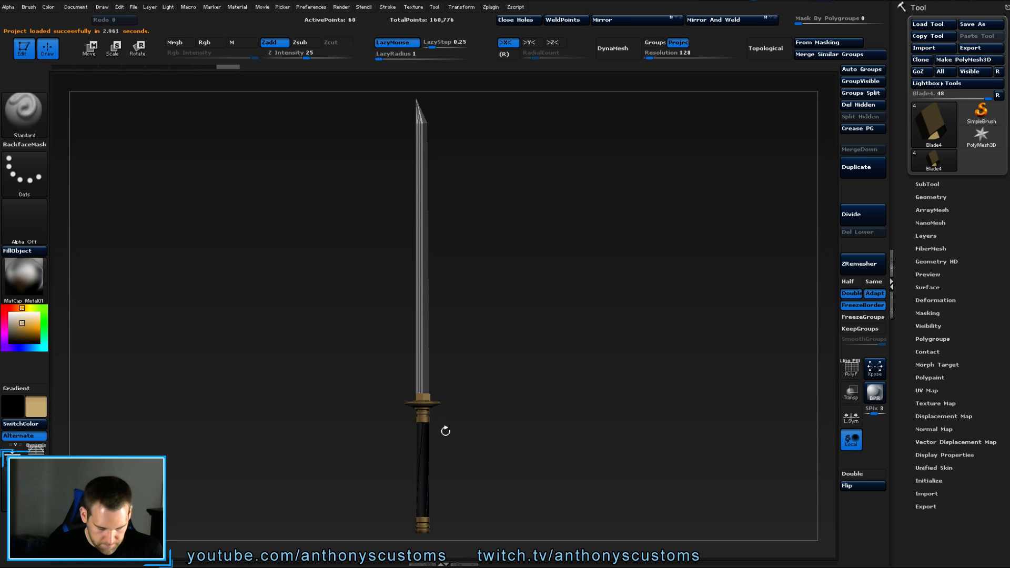
Examine the sword's blade and hilt from tilted angles and render it with BPR at SPix 7.
{"action": "mouse_move", "coordinate": [612, 377]}
{"action": "left_mouse_down"}
{"action": "mouse_move", "coordinate": [604, 361]}
{"action": "mouse_move", "coordinate": [589, 363]}
{"action": "mouse_move", "coordinate": [674, 373]}
{"action": "mouse_move", "coordinate": [624, 352]}
{"action": "left_mouse_up"}
{"action": "left_click_drag", "start_coordinate": [509, 331], "coordinate": [686, 320], "text": "alt"}
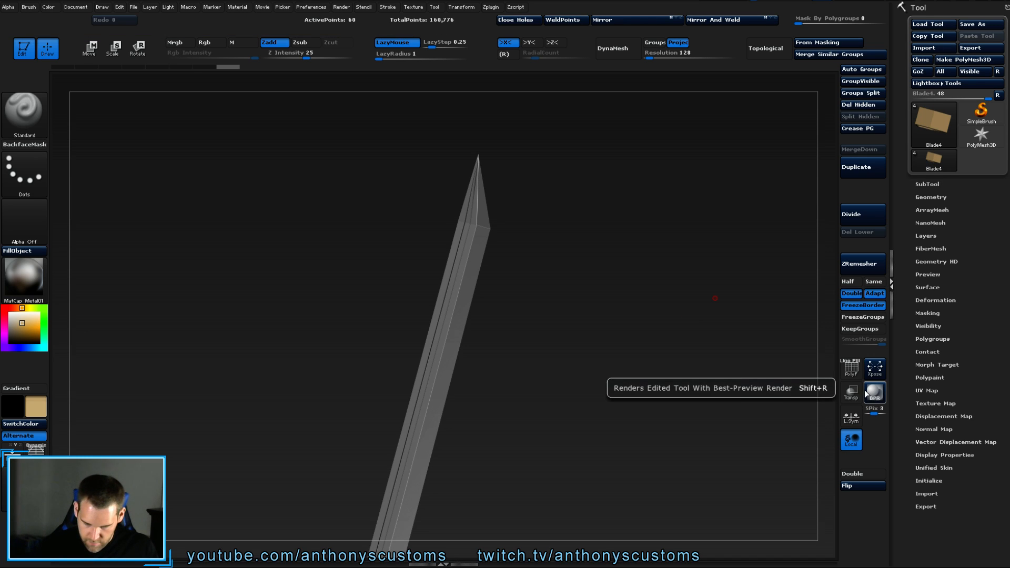
{"action": "left_click_drag", "start_coordinate": [581, 394], "coordinate": [587, 292]}
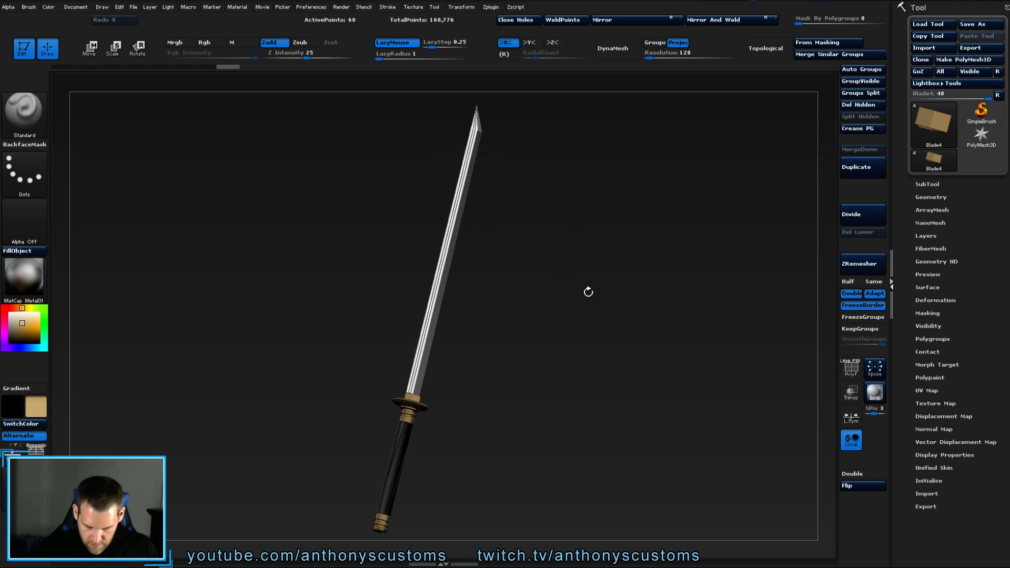
{"action": "left_click", "coordinate": [873, 395]}
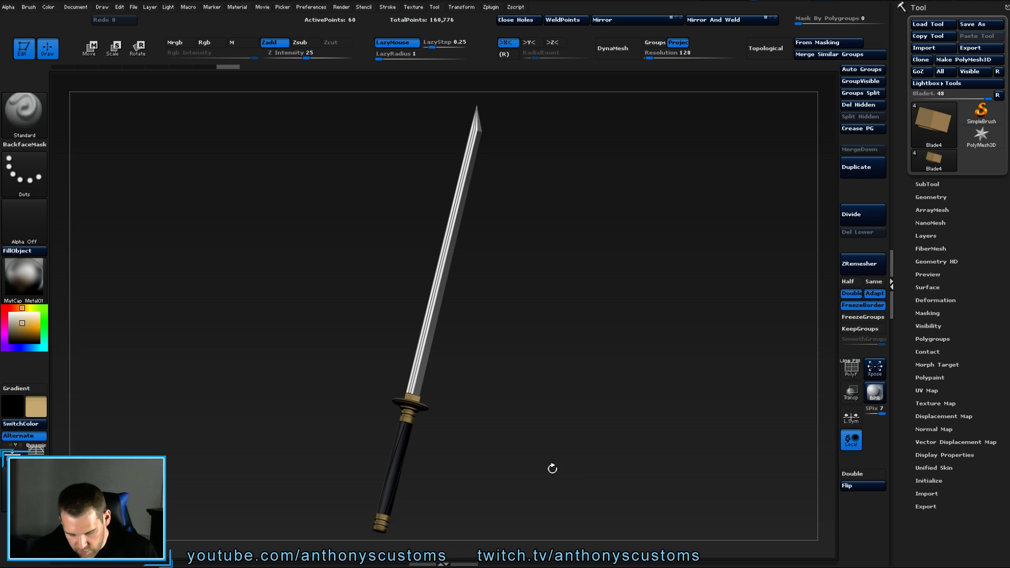
{"action": "left_click_drag", "start_coordinate": [552, 468], "coordinate": [472, 453]}
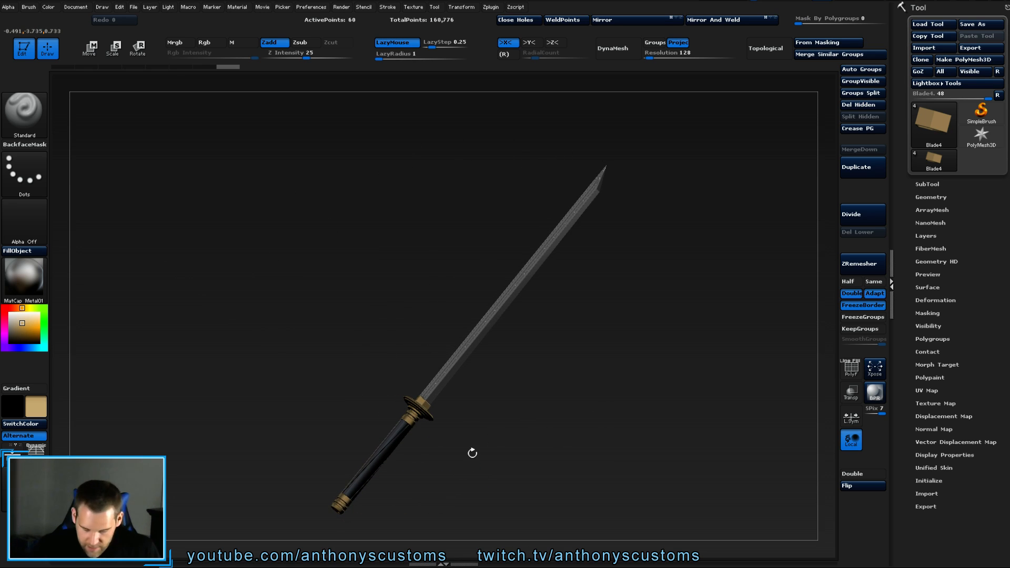